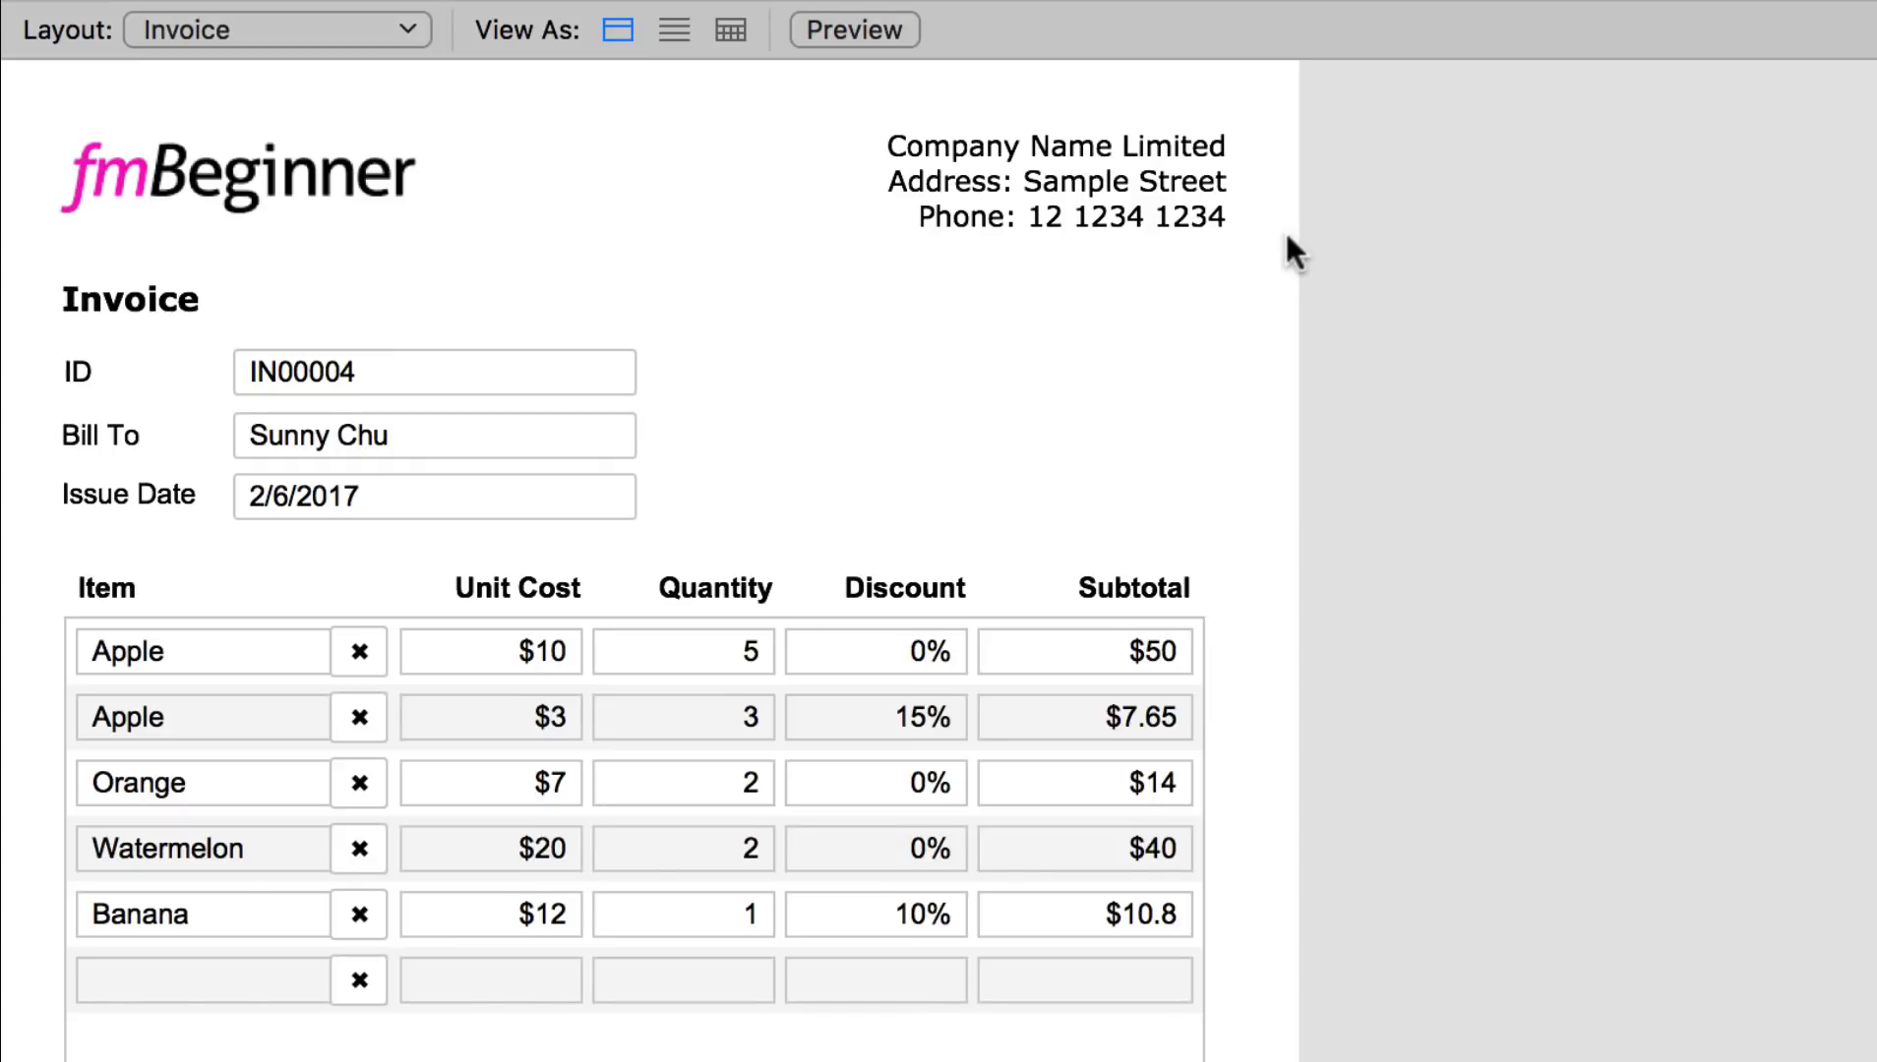
# Step: Change the first line item to Watermelon and commit its unit cost of 20
pyautogui.click(870, 19)
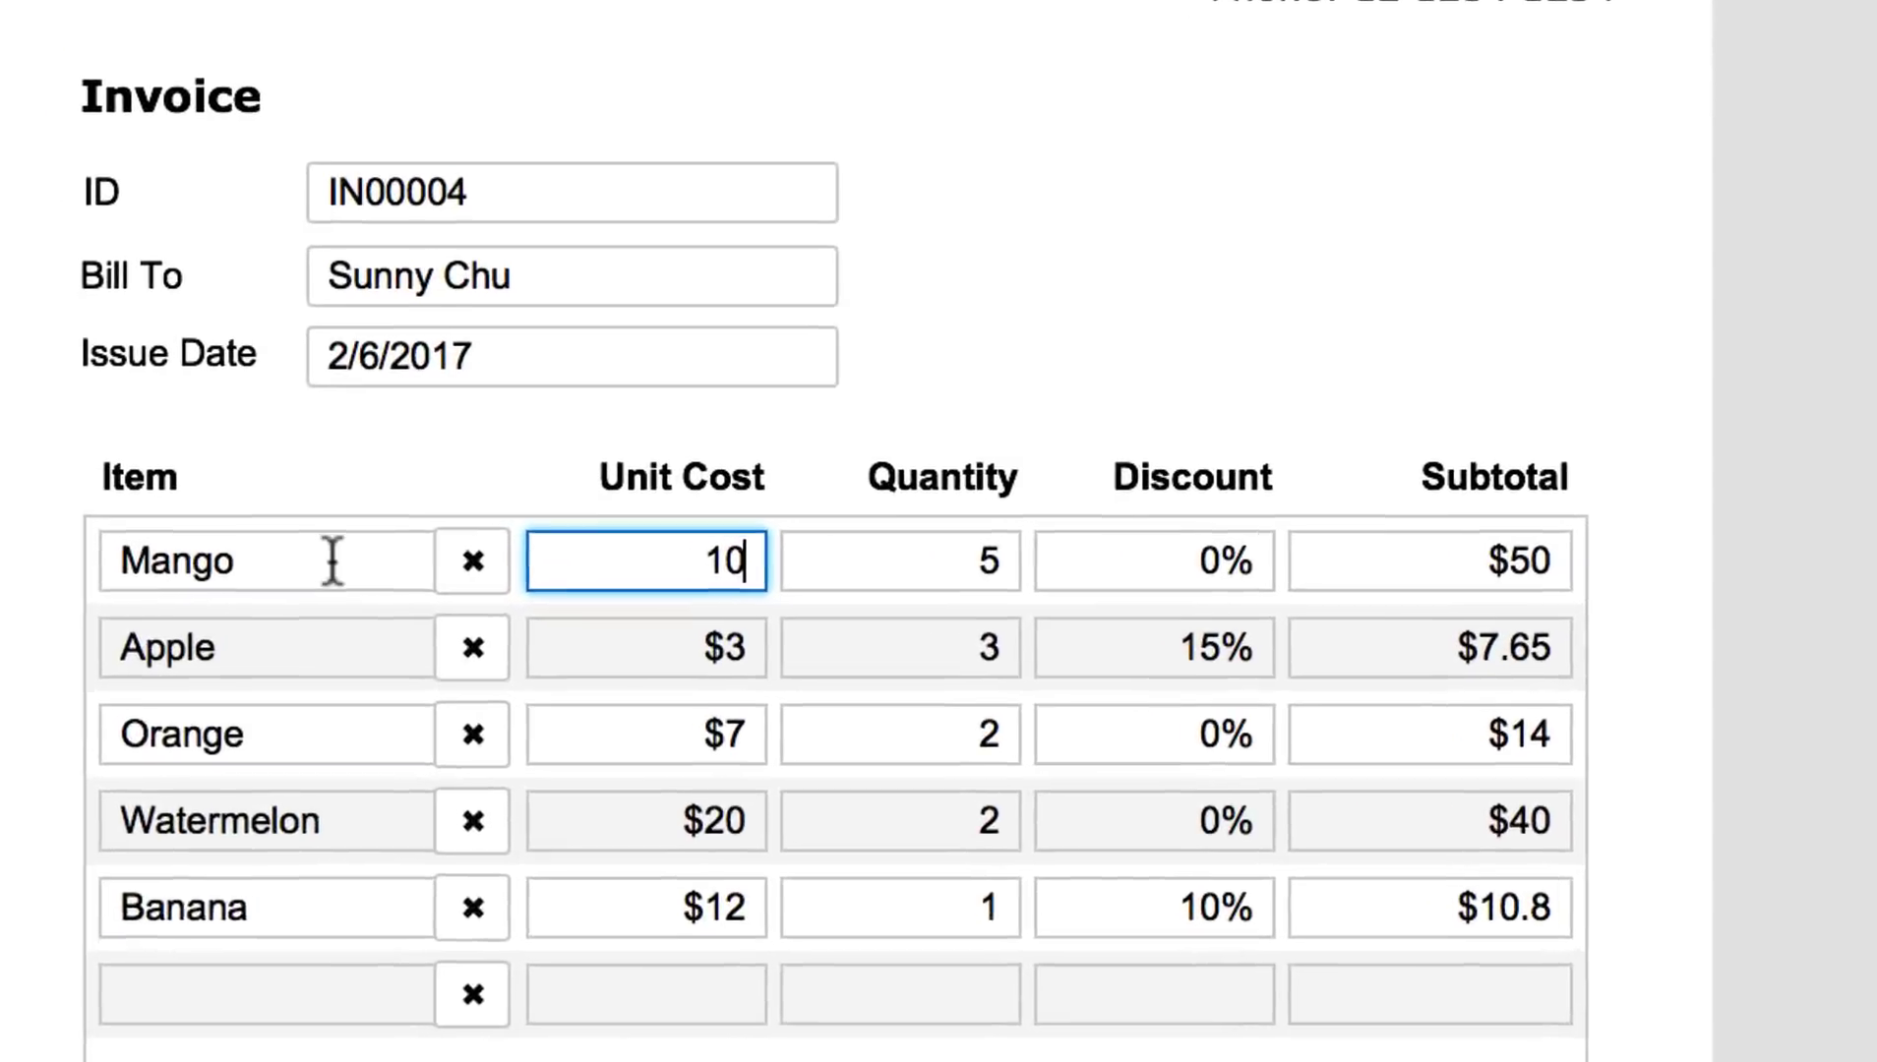
pyautogui.click(234, 558)
pyautogui.press('Escape')
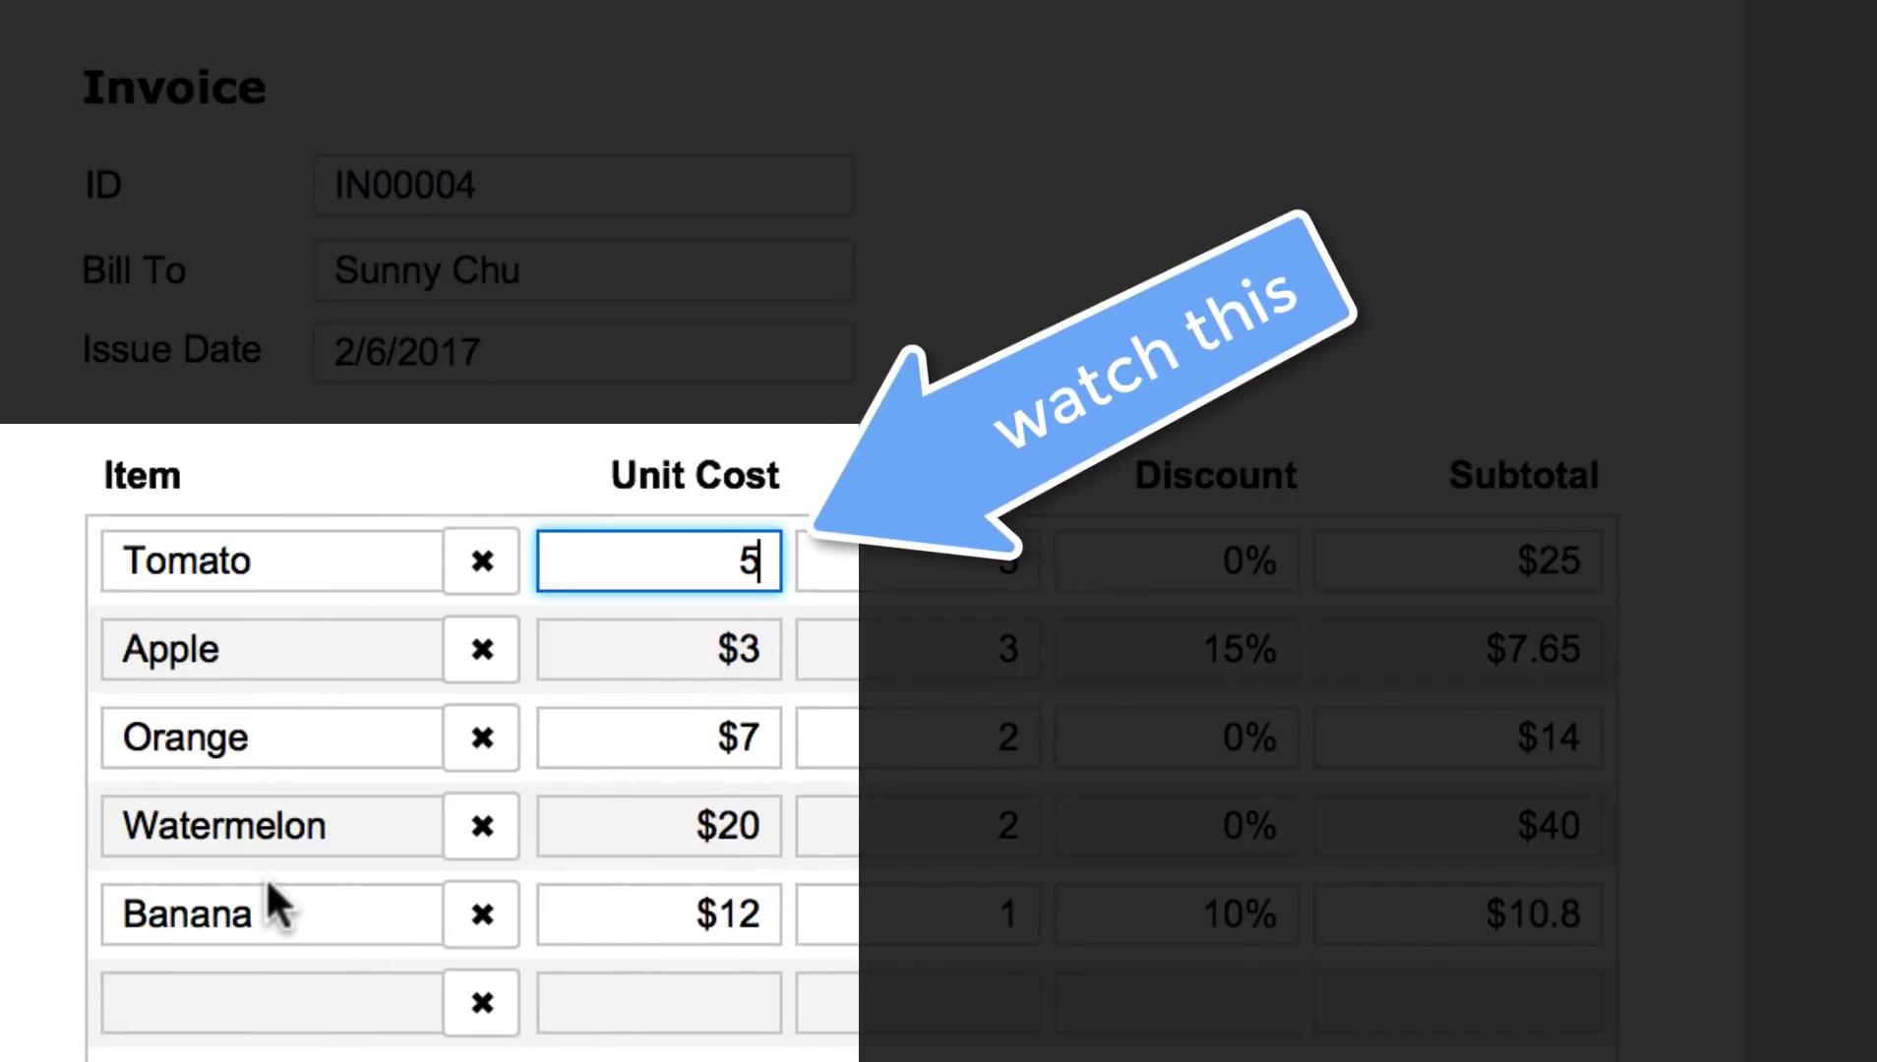
pyautogui.click(367, 556)
pyautogui.click(278, 934)
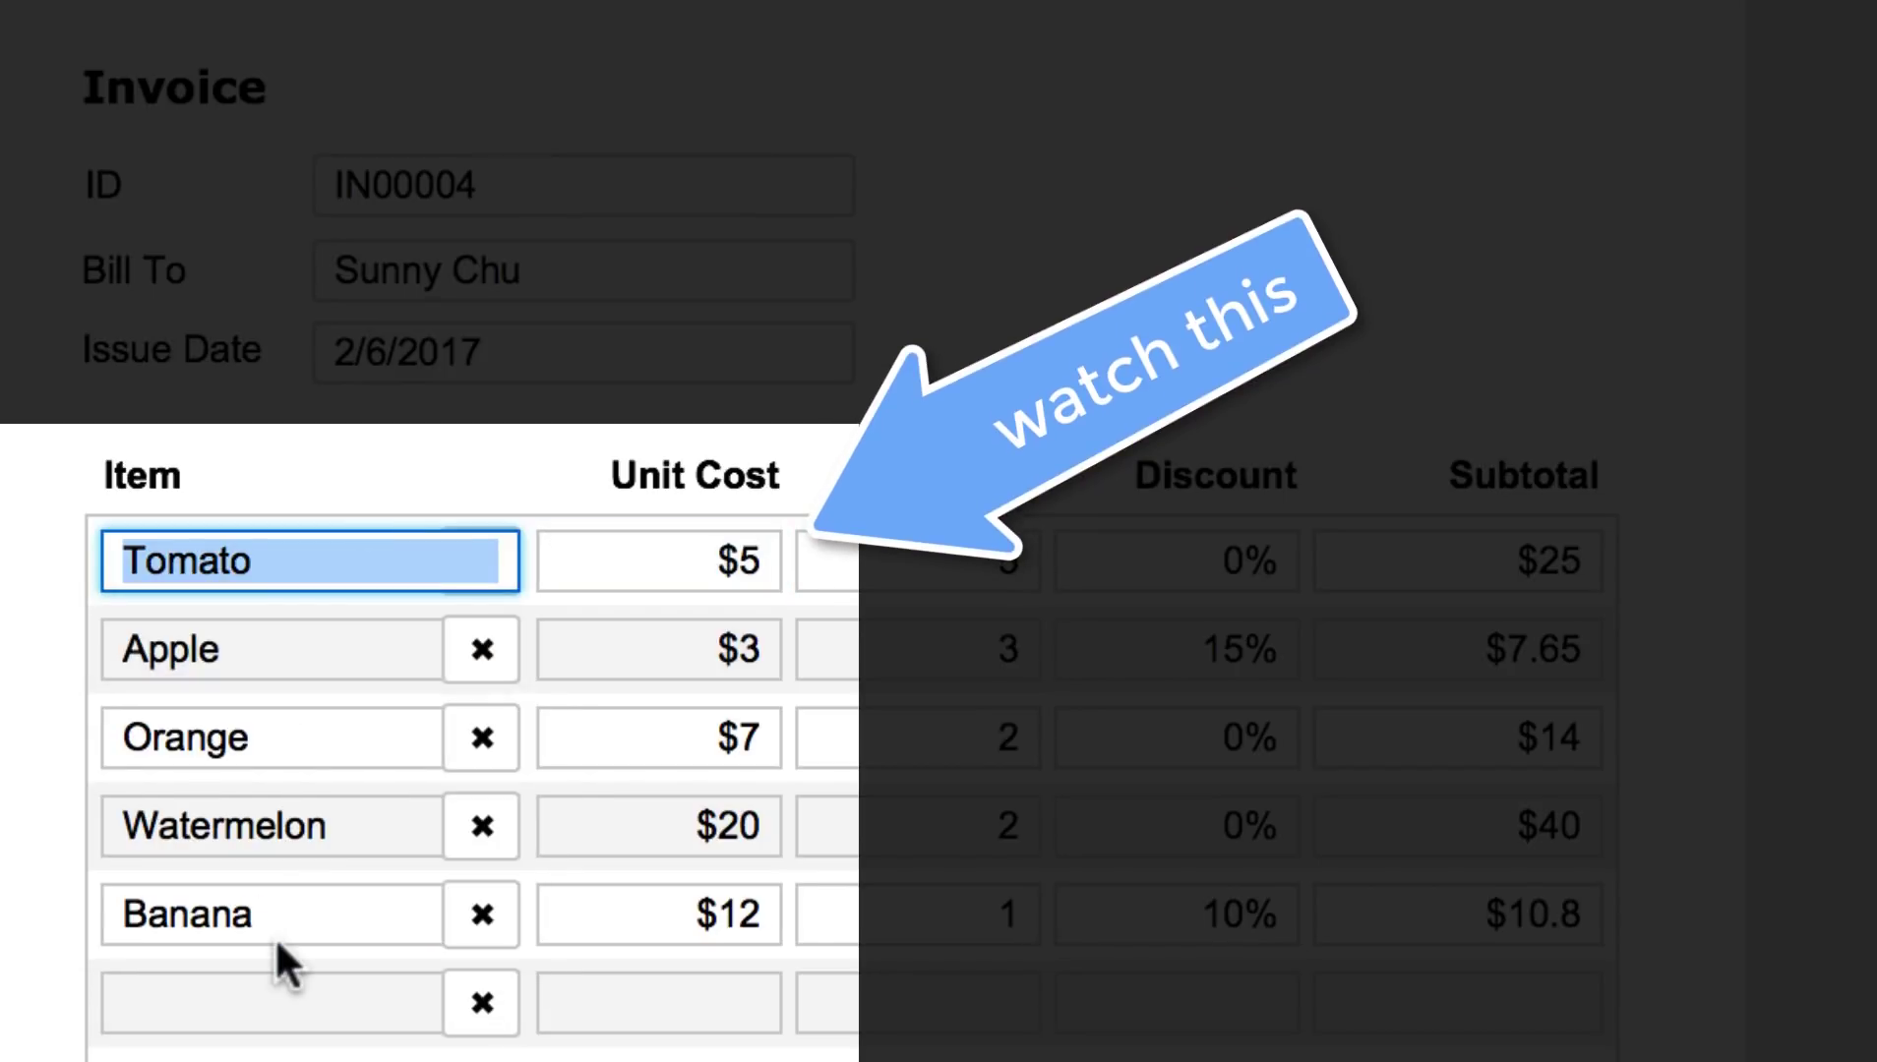
pyautogui.press('Tab')
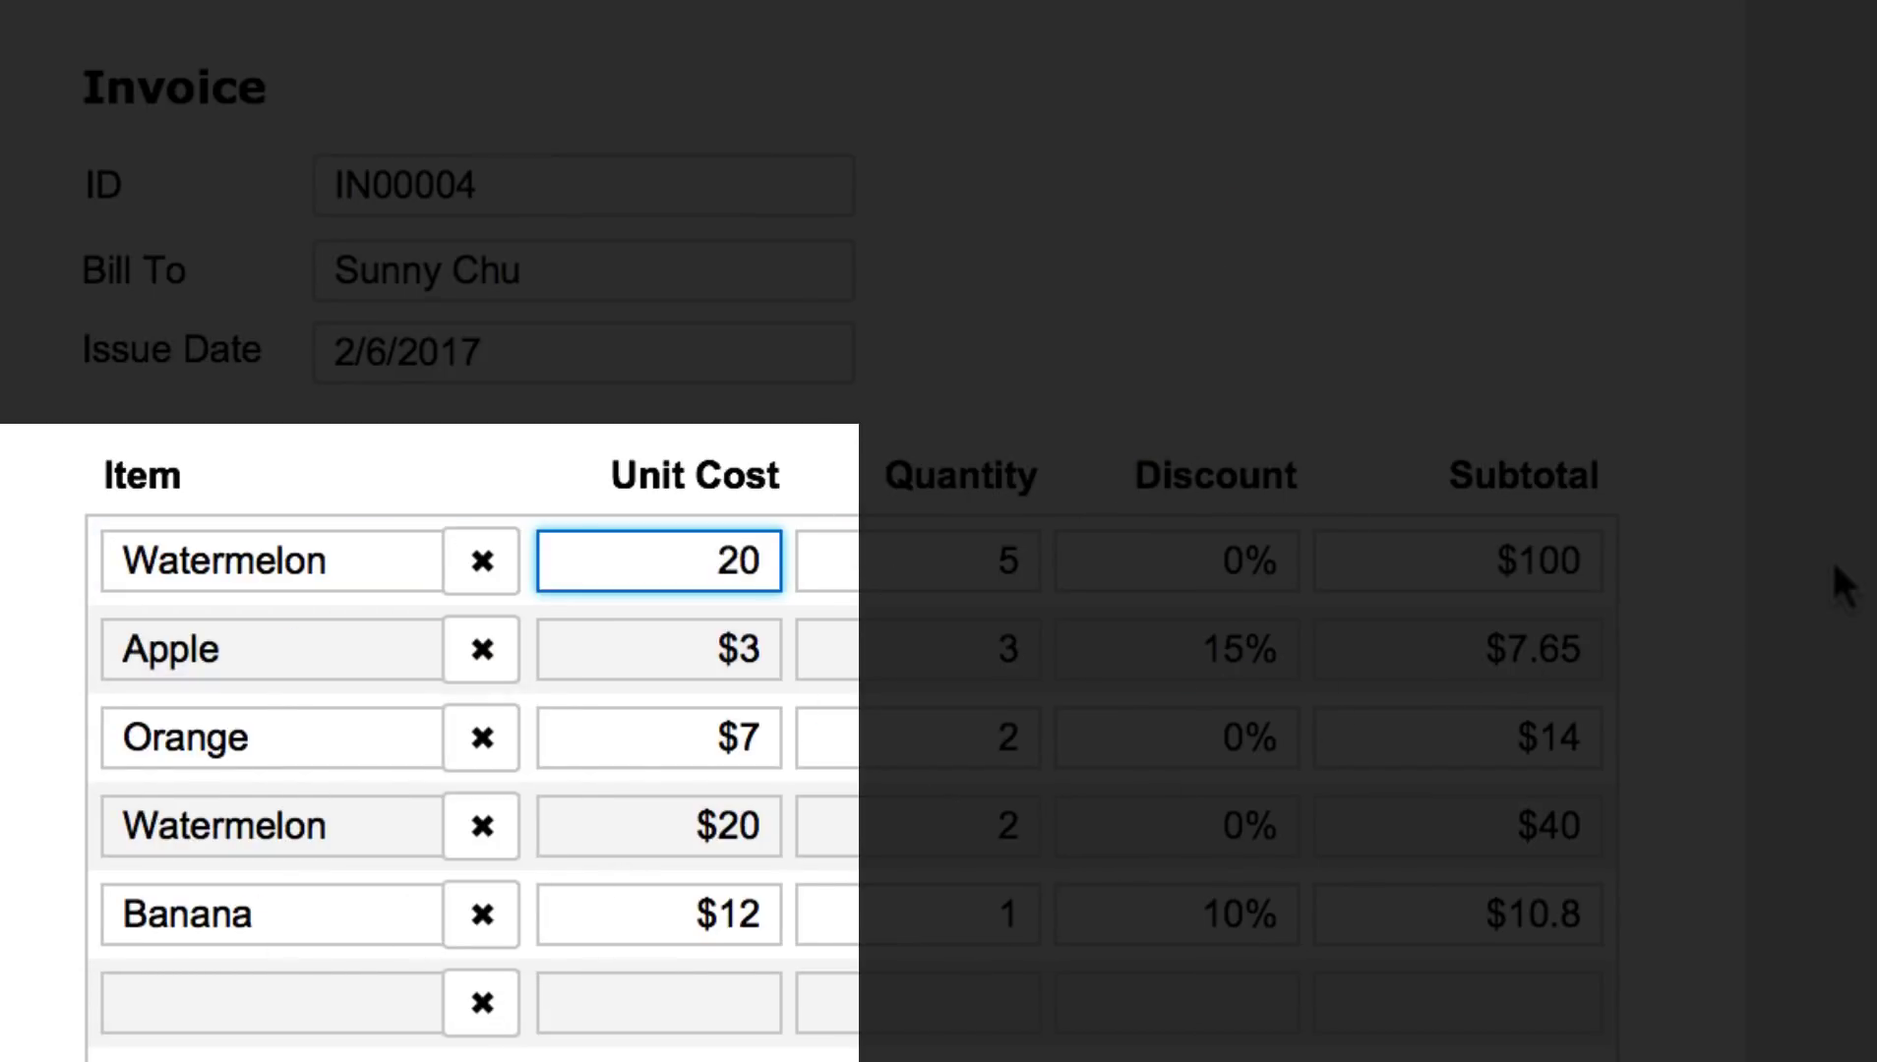
pyautogui.click(1831, 557)
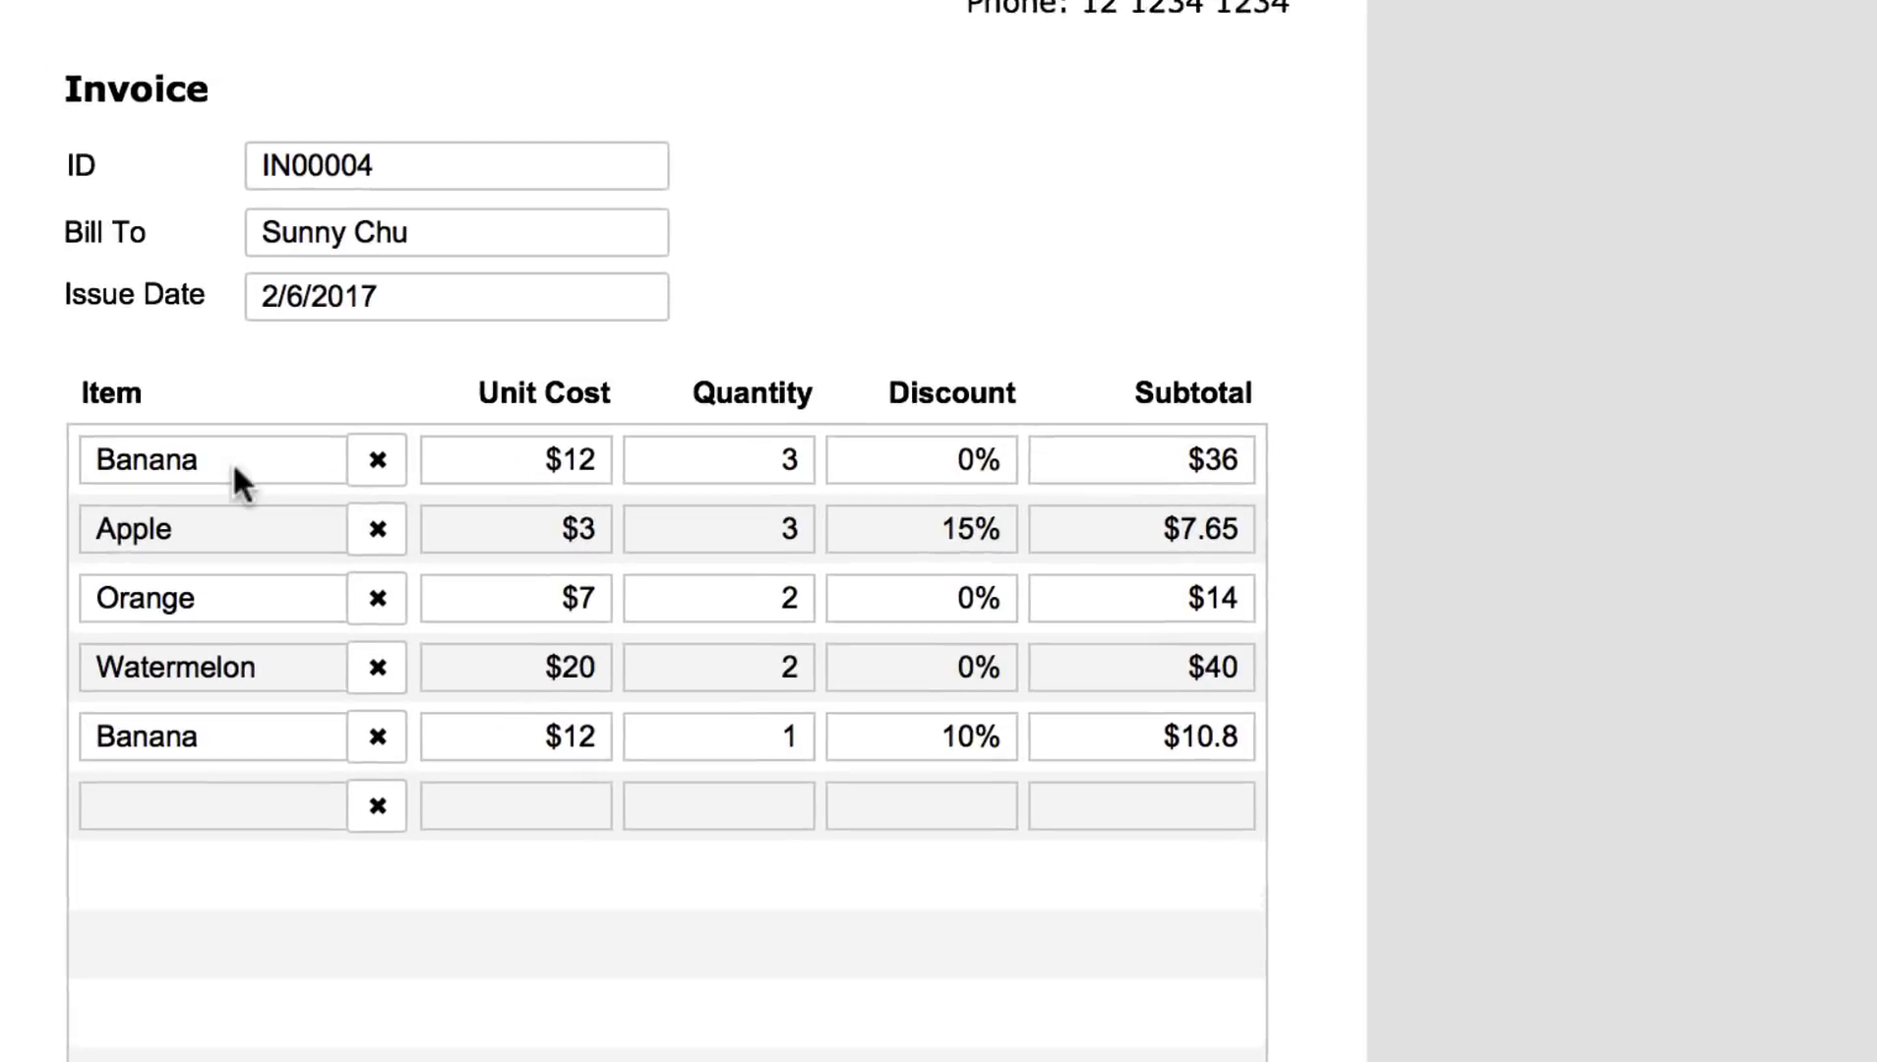
# Step: Set the first line back to Apple with quantity 4, giving a $12 subtotal
pyautogui.click(282, 447)
pyautogui.click(187, 517)
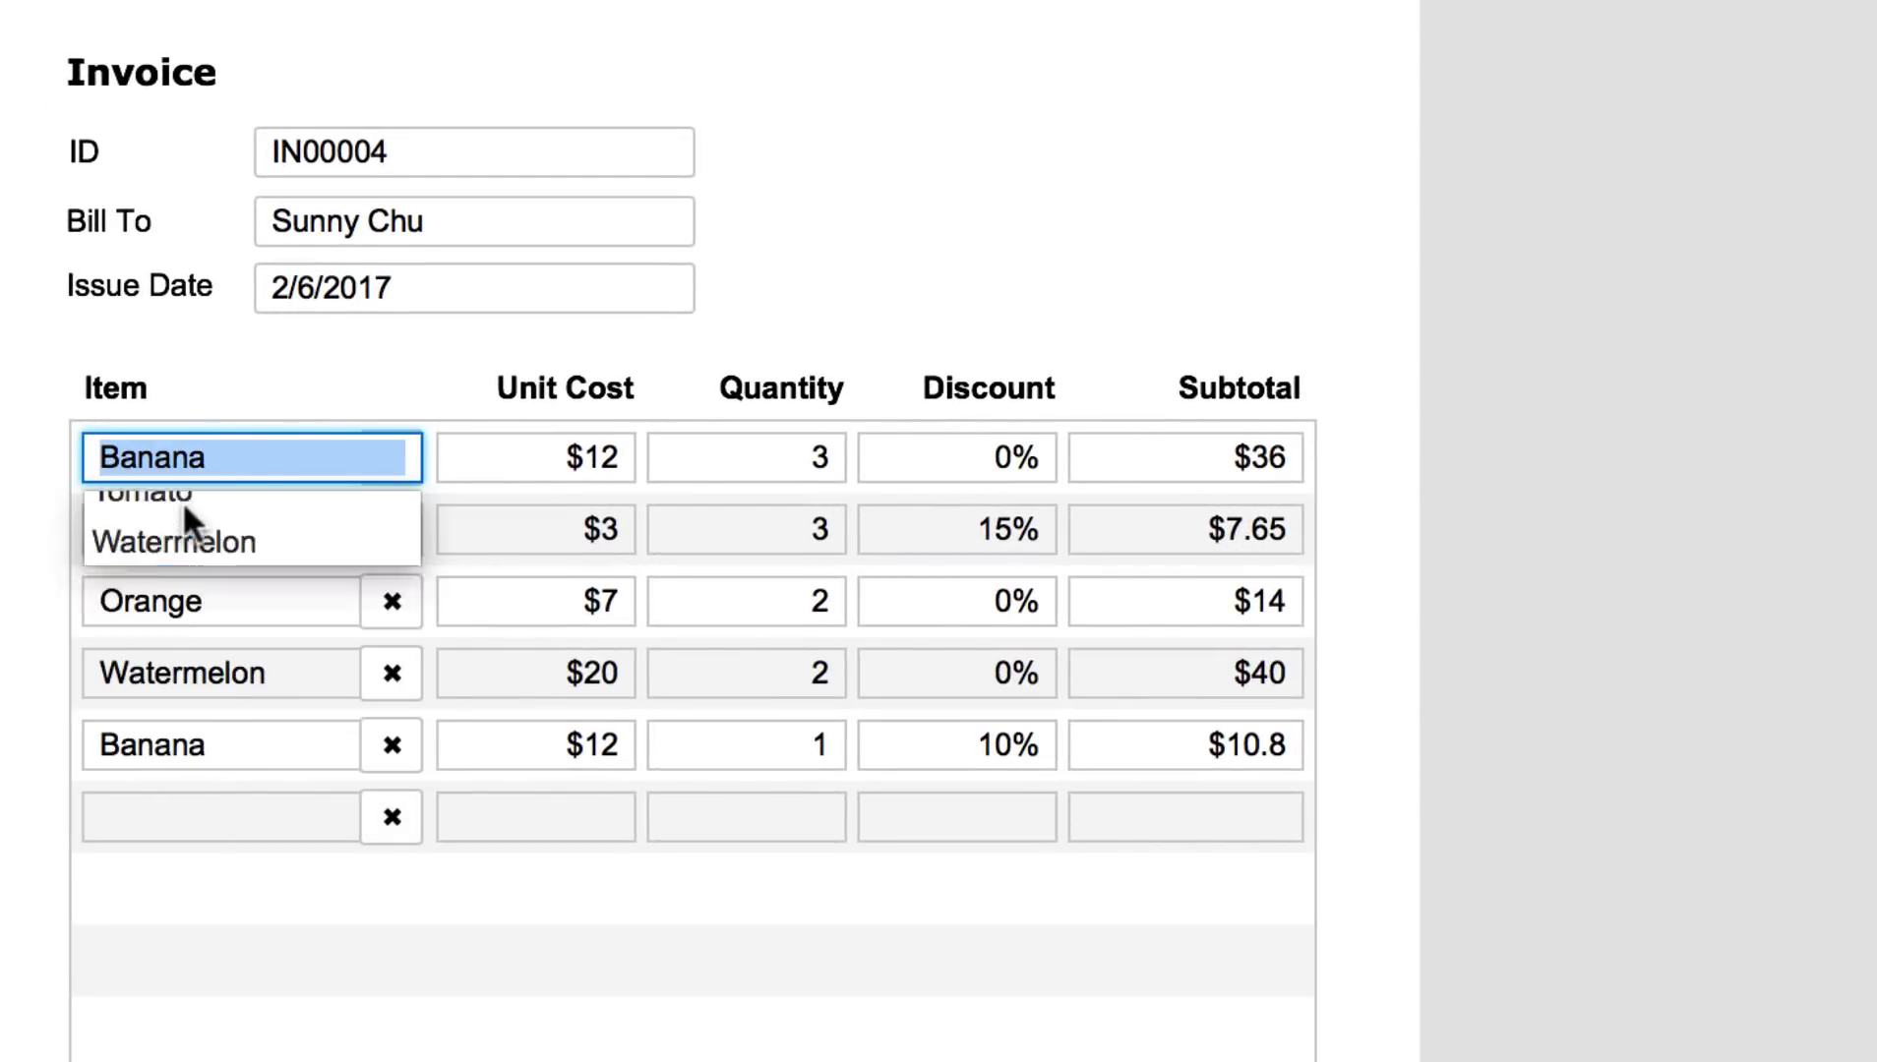
pyautogui.click(558, 467)
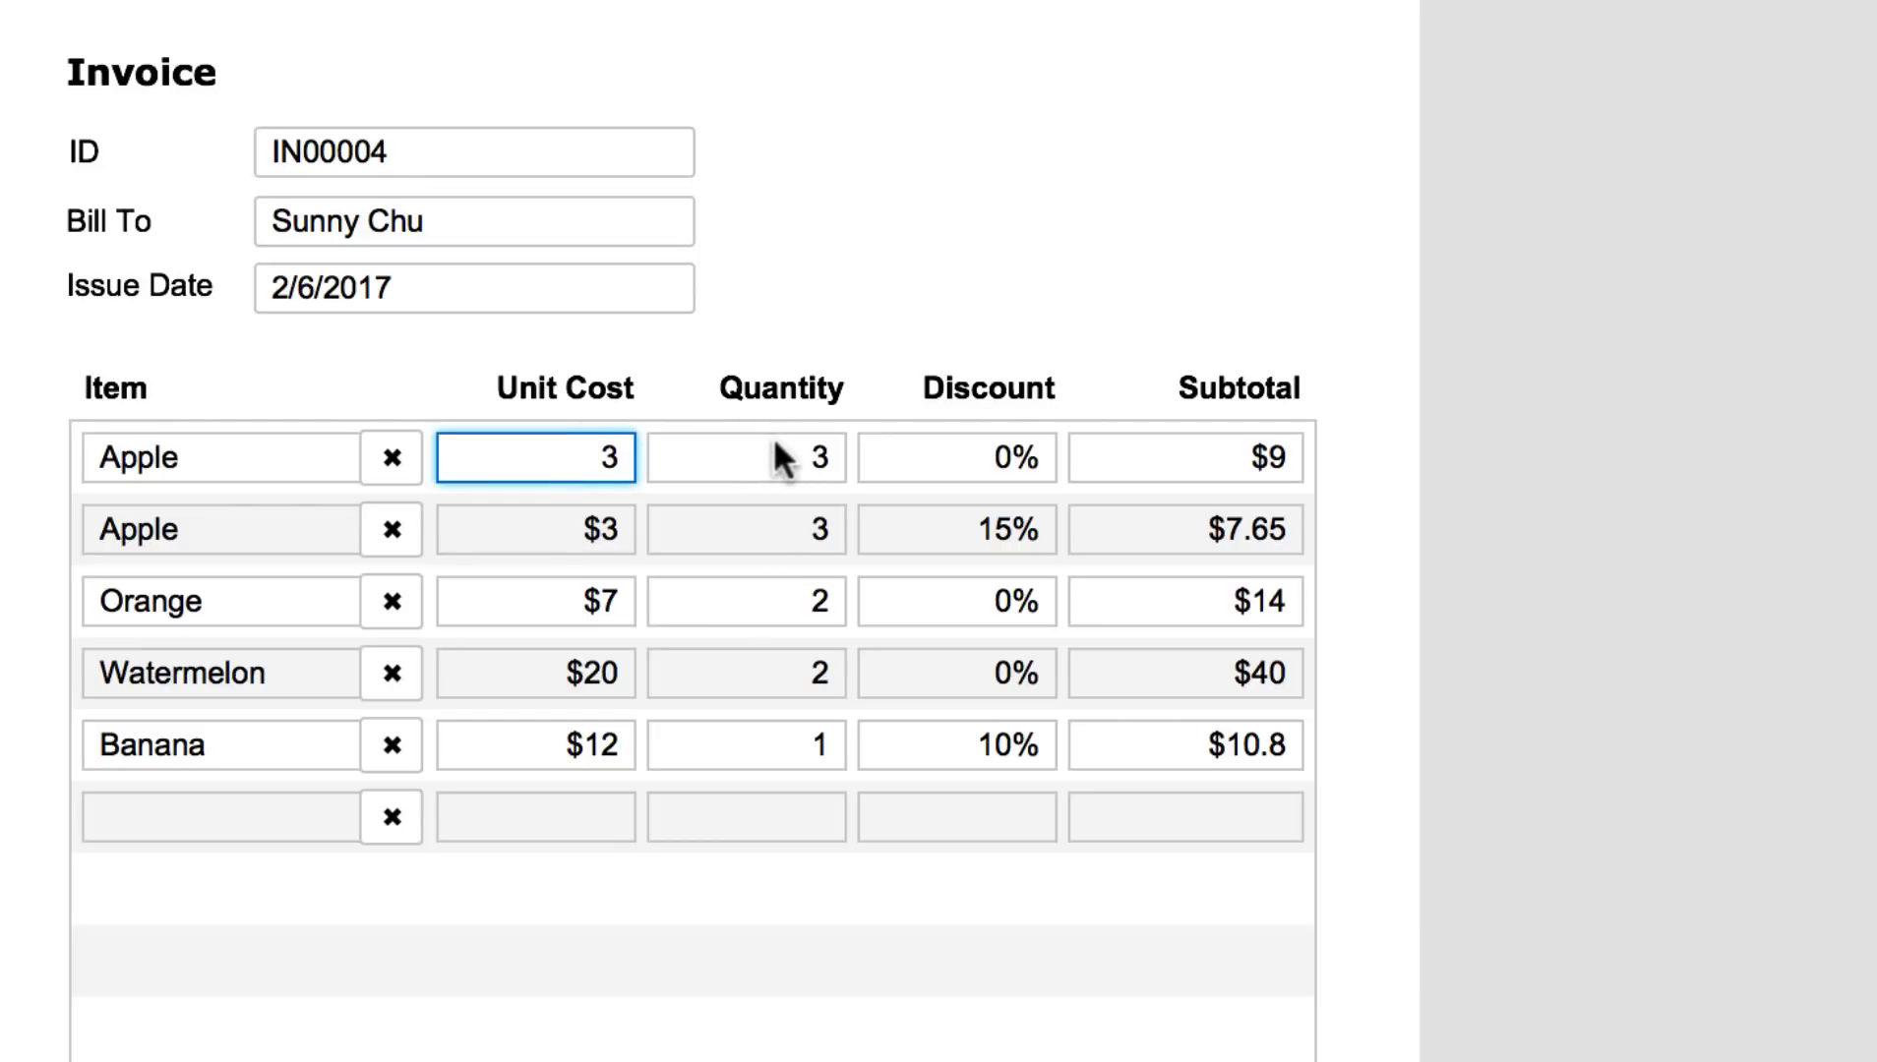
pyautogui.doubleClick(838, 455)
pyautogui.write('4')
pyautogui.click(1600, 386)
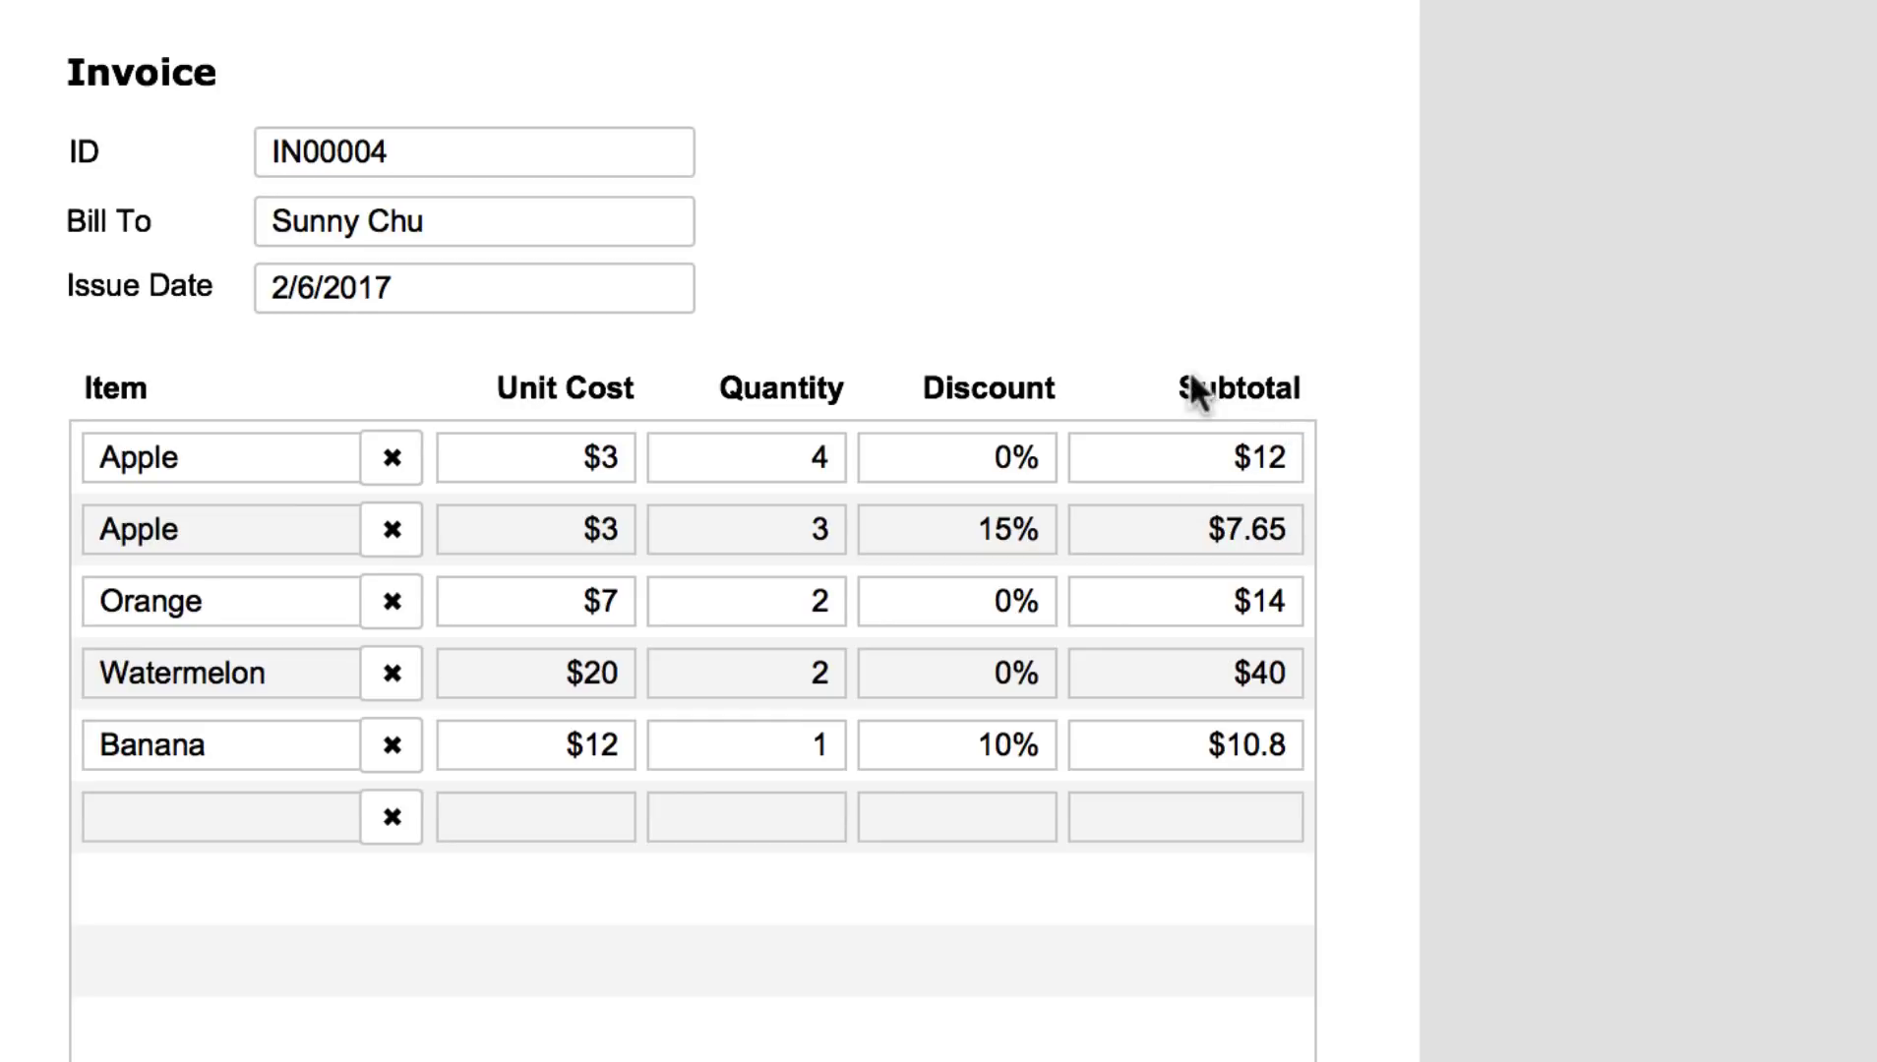
pyautogui.scroll(-5, 1289, 398)
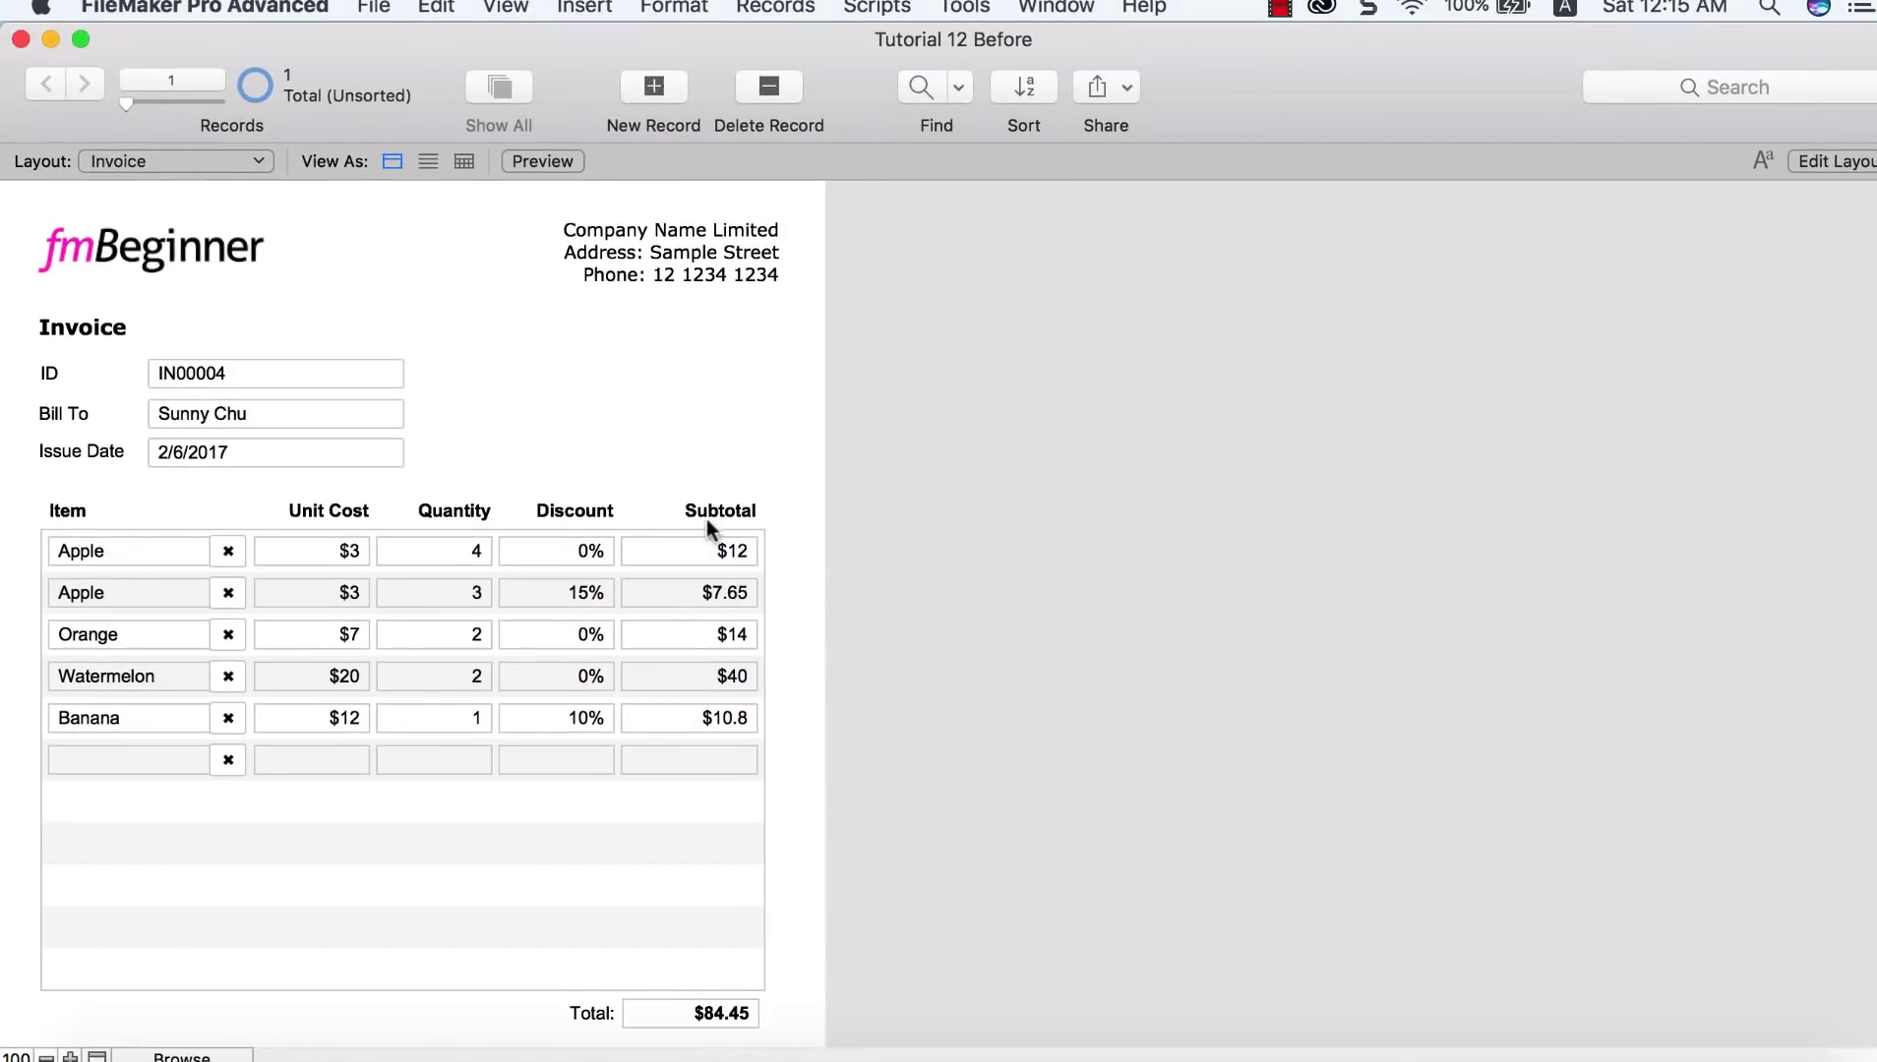
# Step: Switch to Preview mode and scroll through the printed invoice showing the $84.45 total
pyautogui.click(525, 170)
pyautogui.scroll(-1, 638, 295)
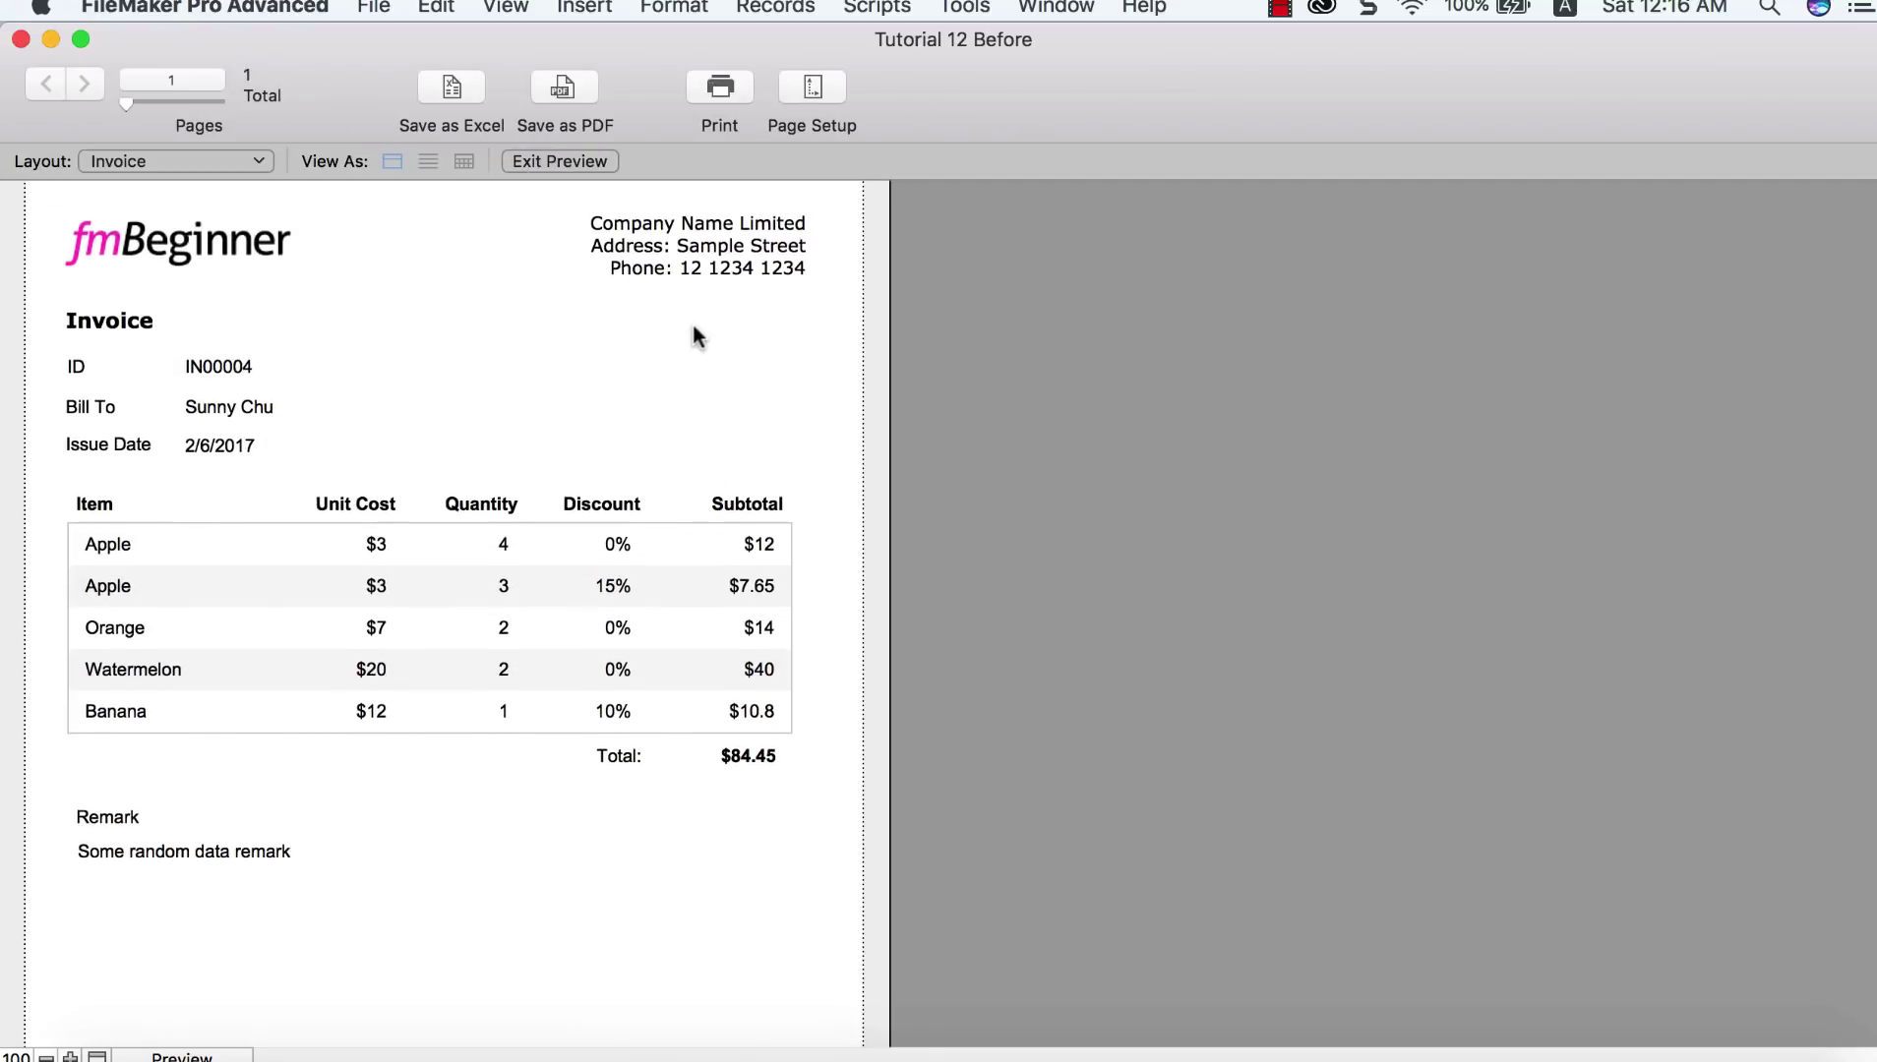
pyautogui.scroll(1, 694, 336)
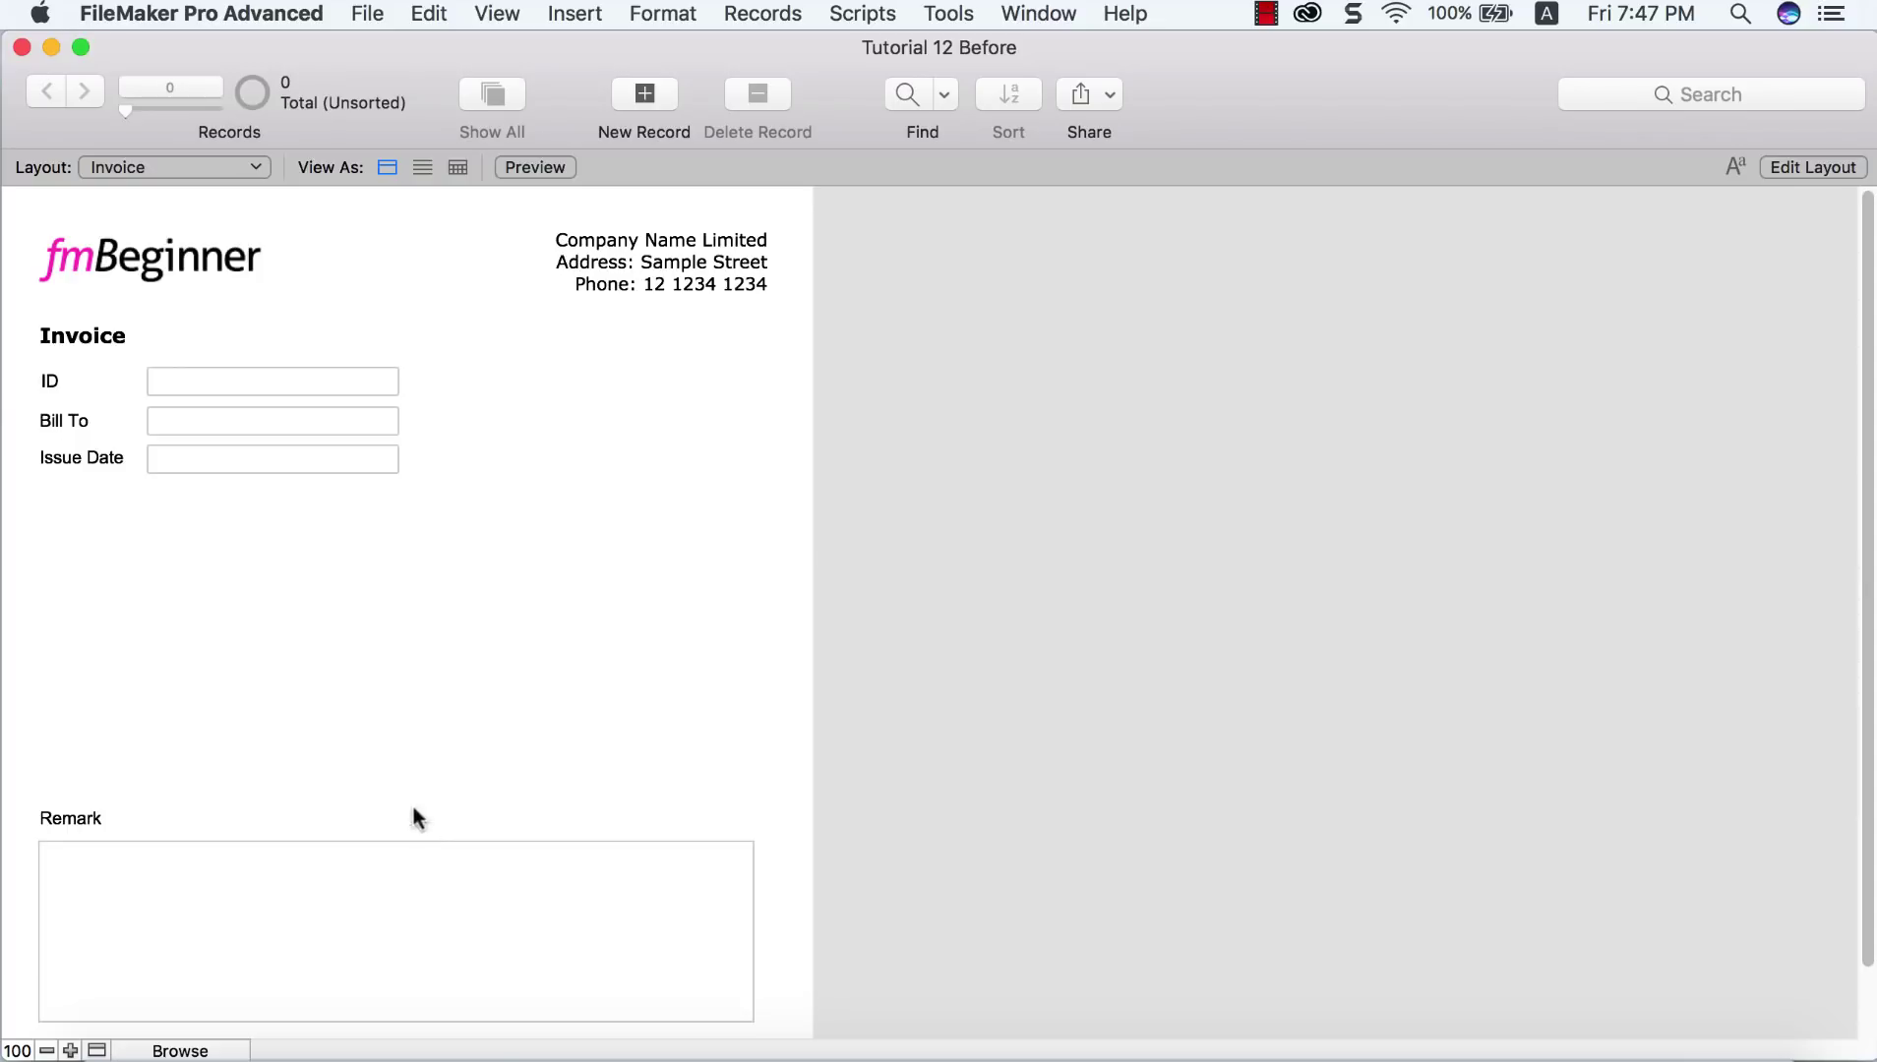
# Step: Dismiss the no-records alert and create invoice 0001 with the customer's name in Bill To
pyautogui.click(466, 884)
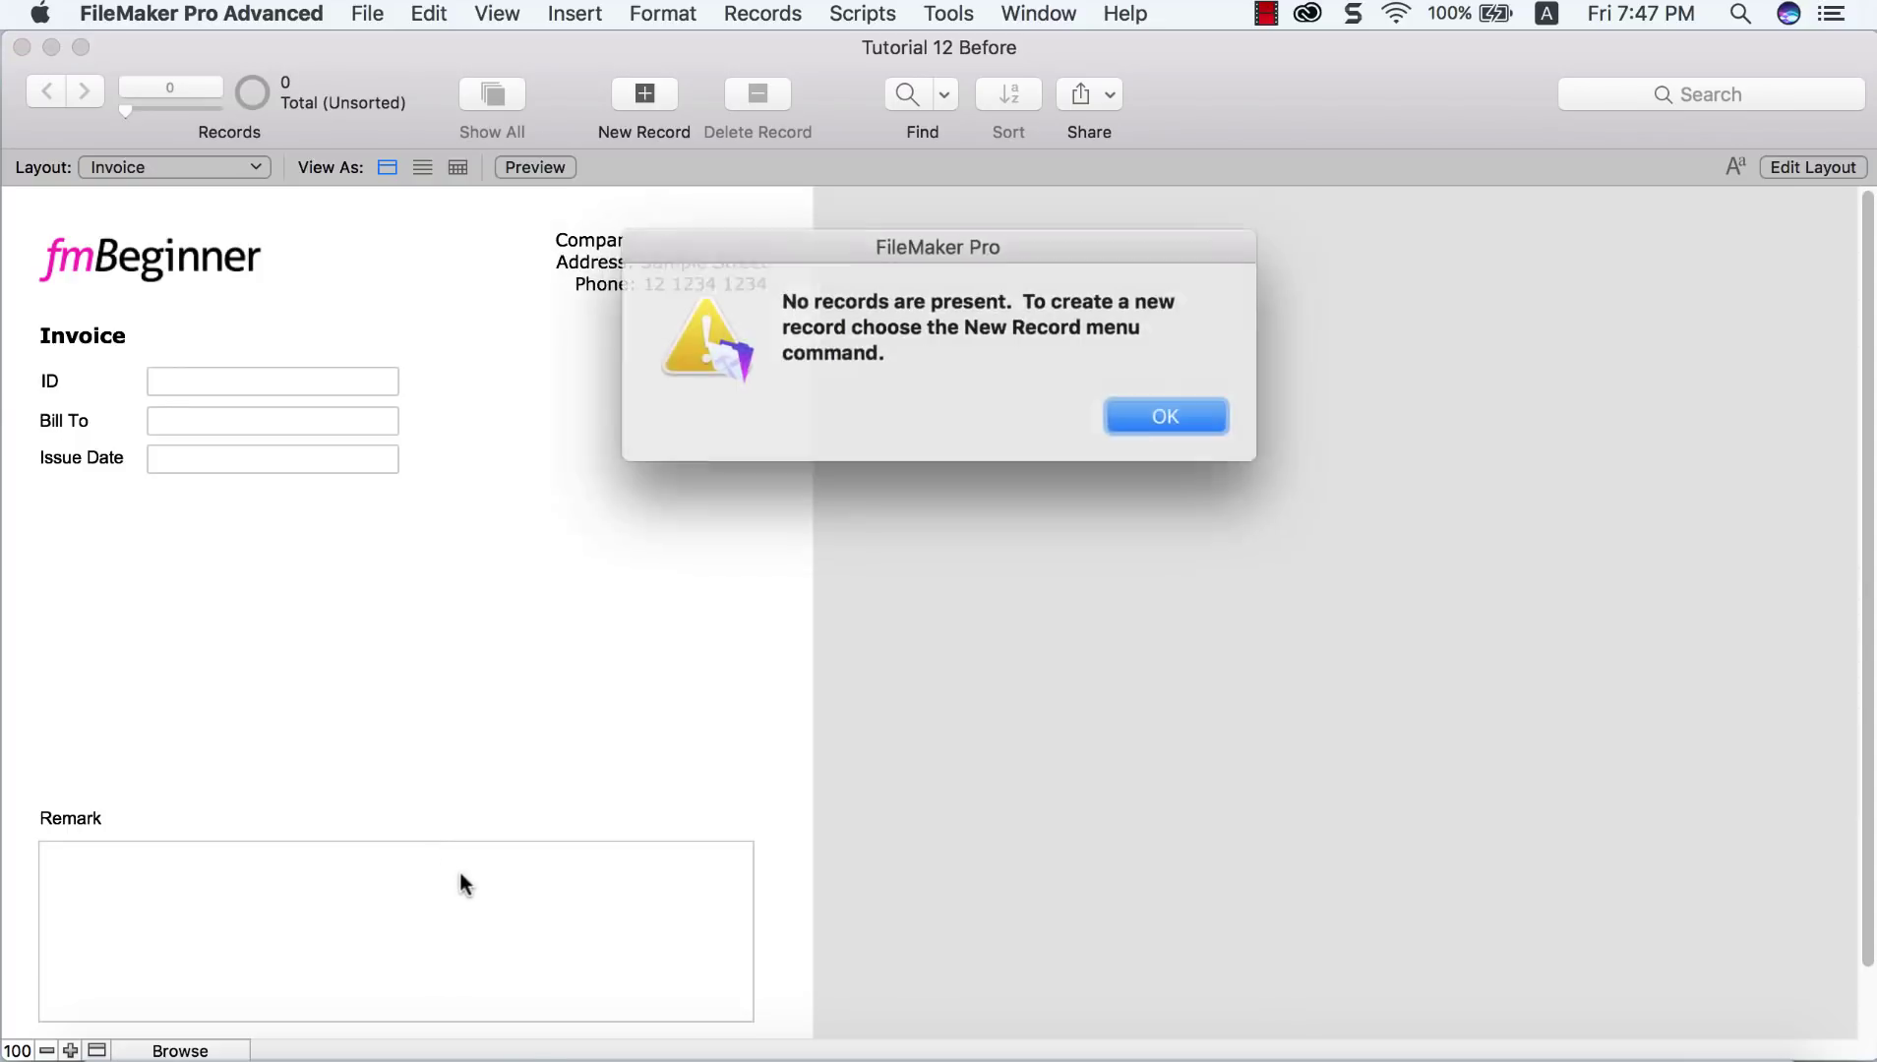
pyautogui.click(1144, 414)
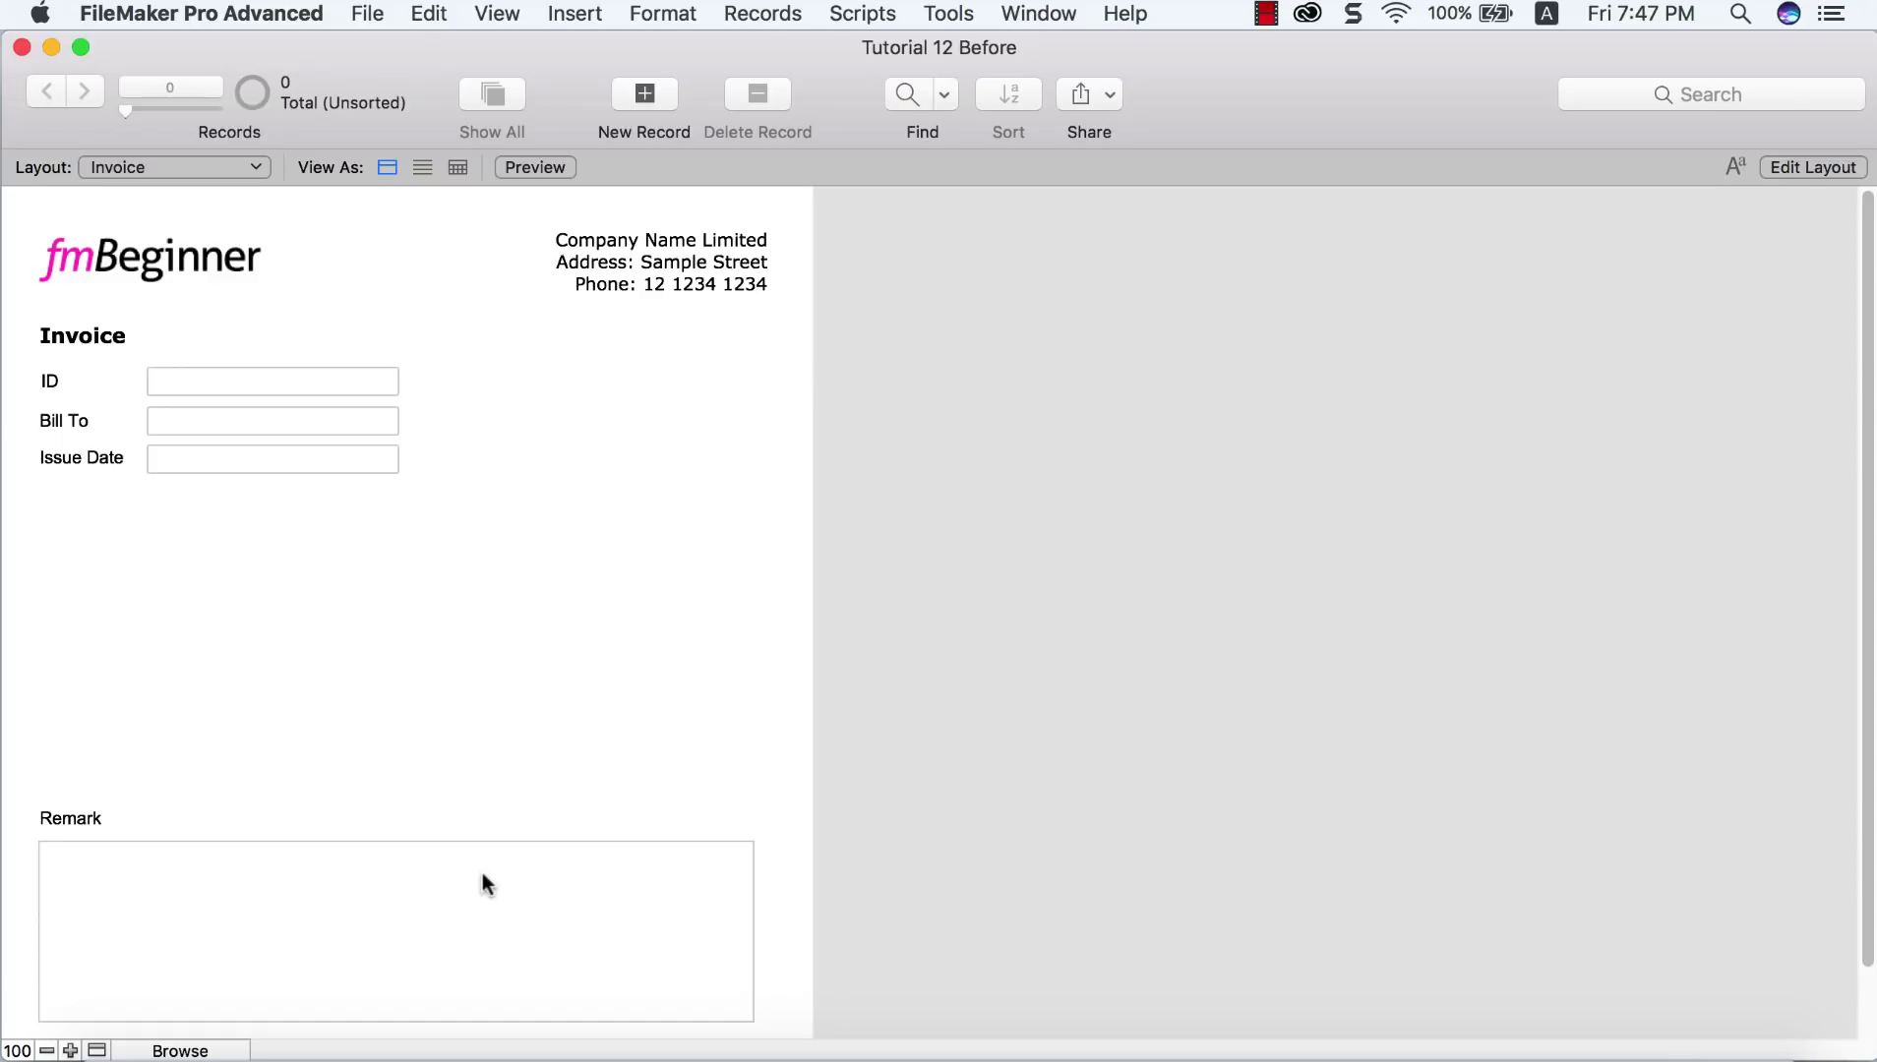
pyautogui.click(641, 130)
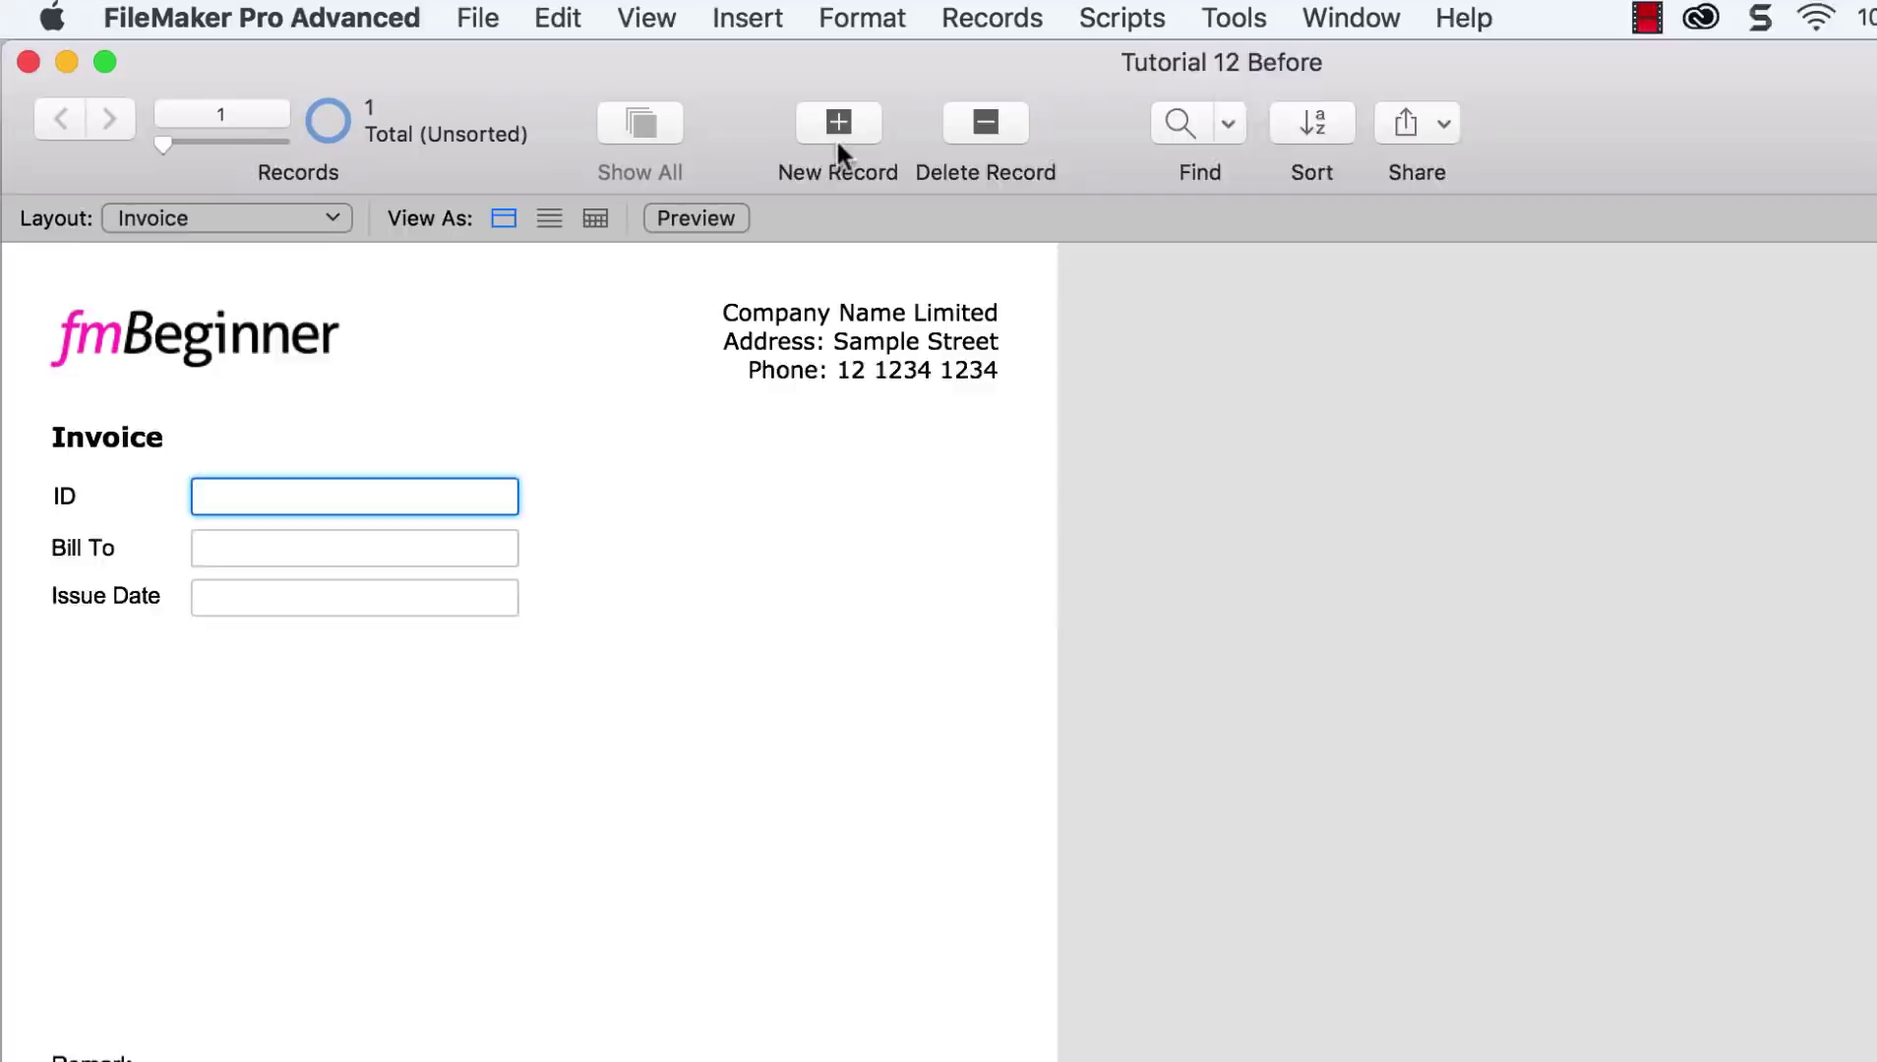
pyautogui.write('0001')
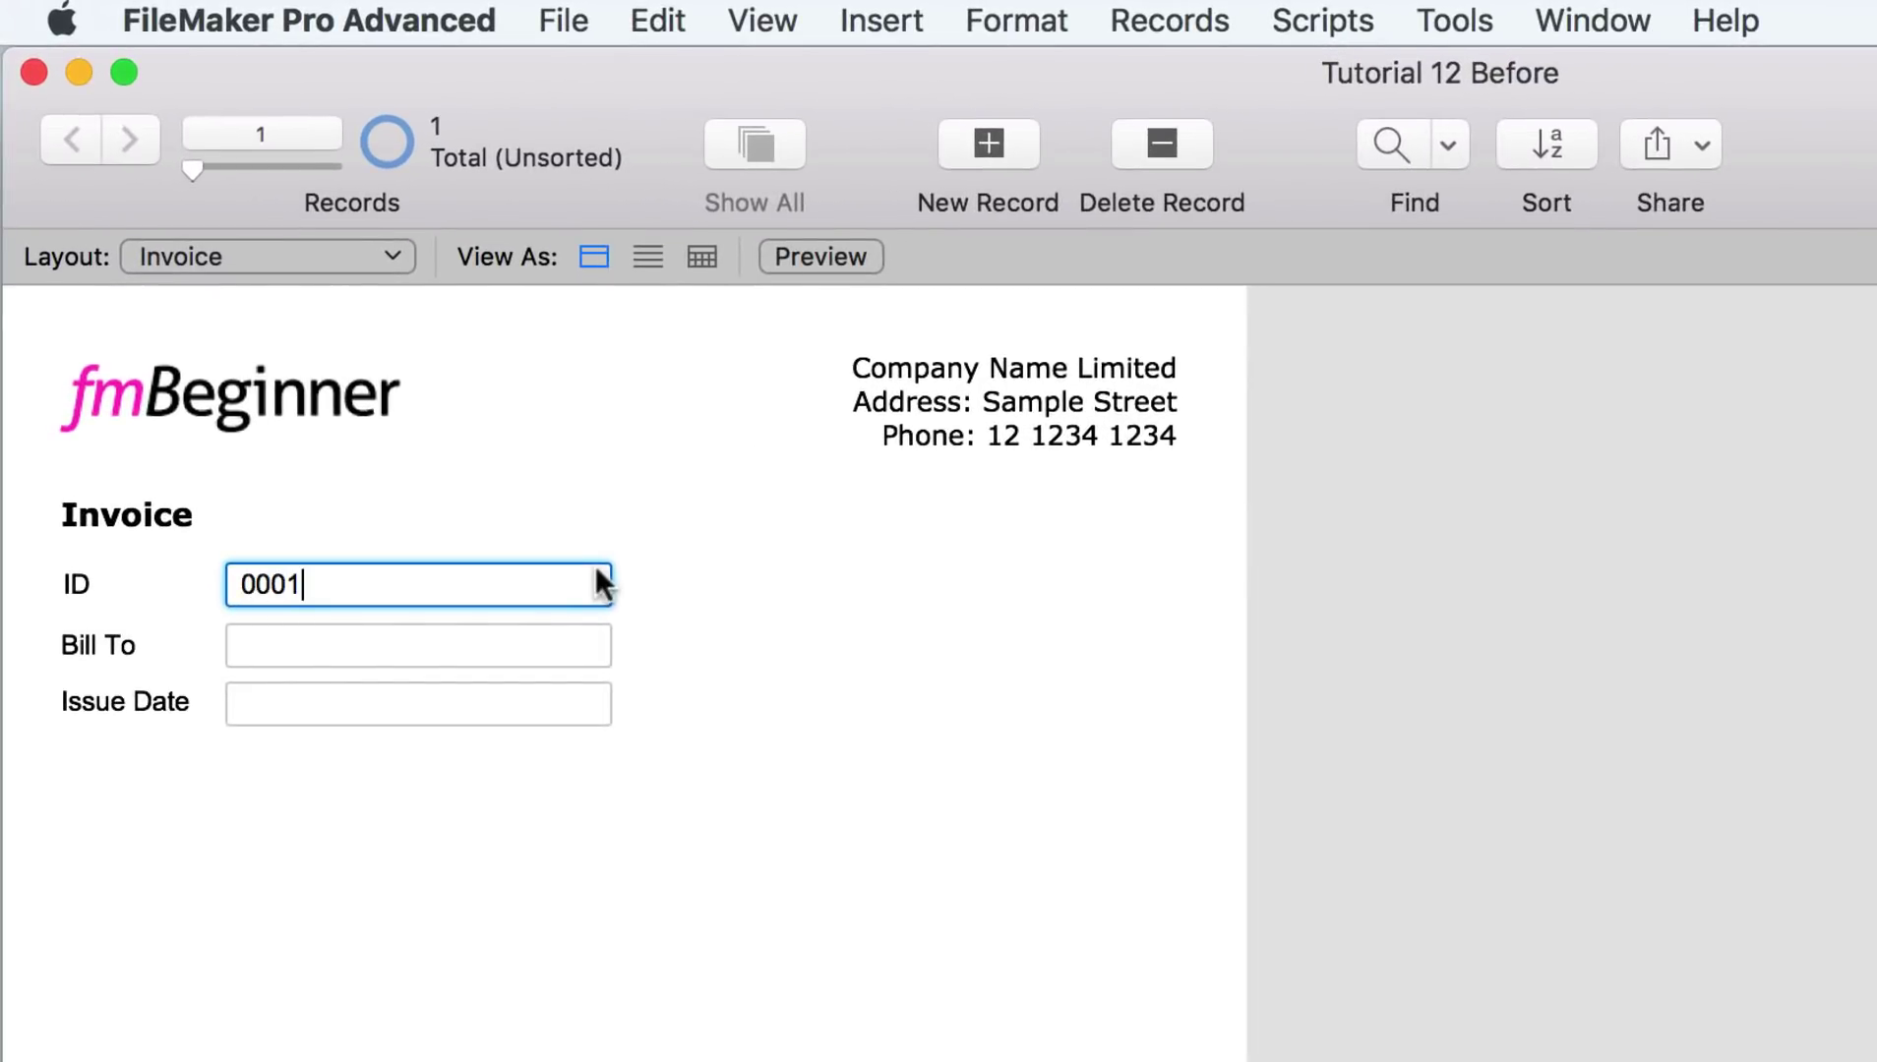
pyautogui.click(555, 640)
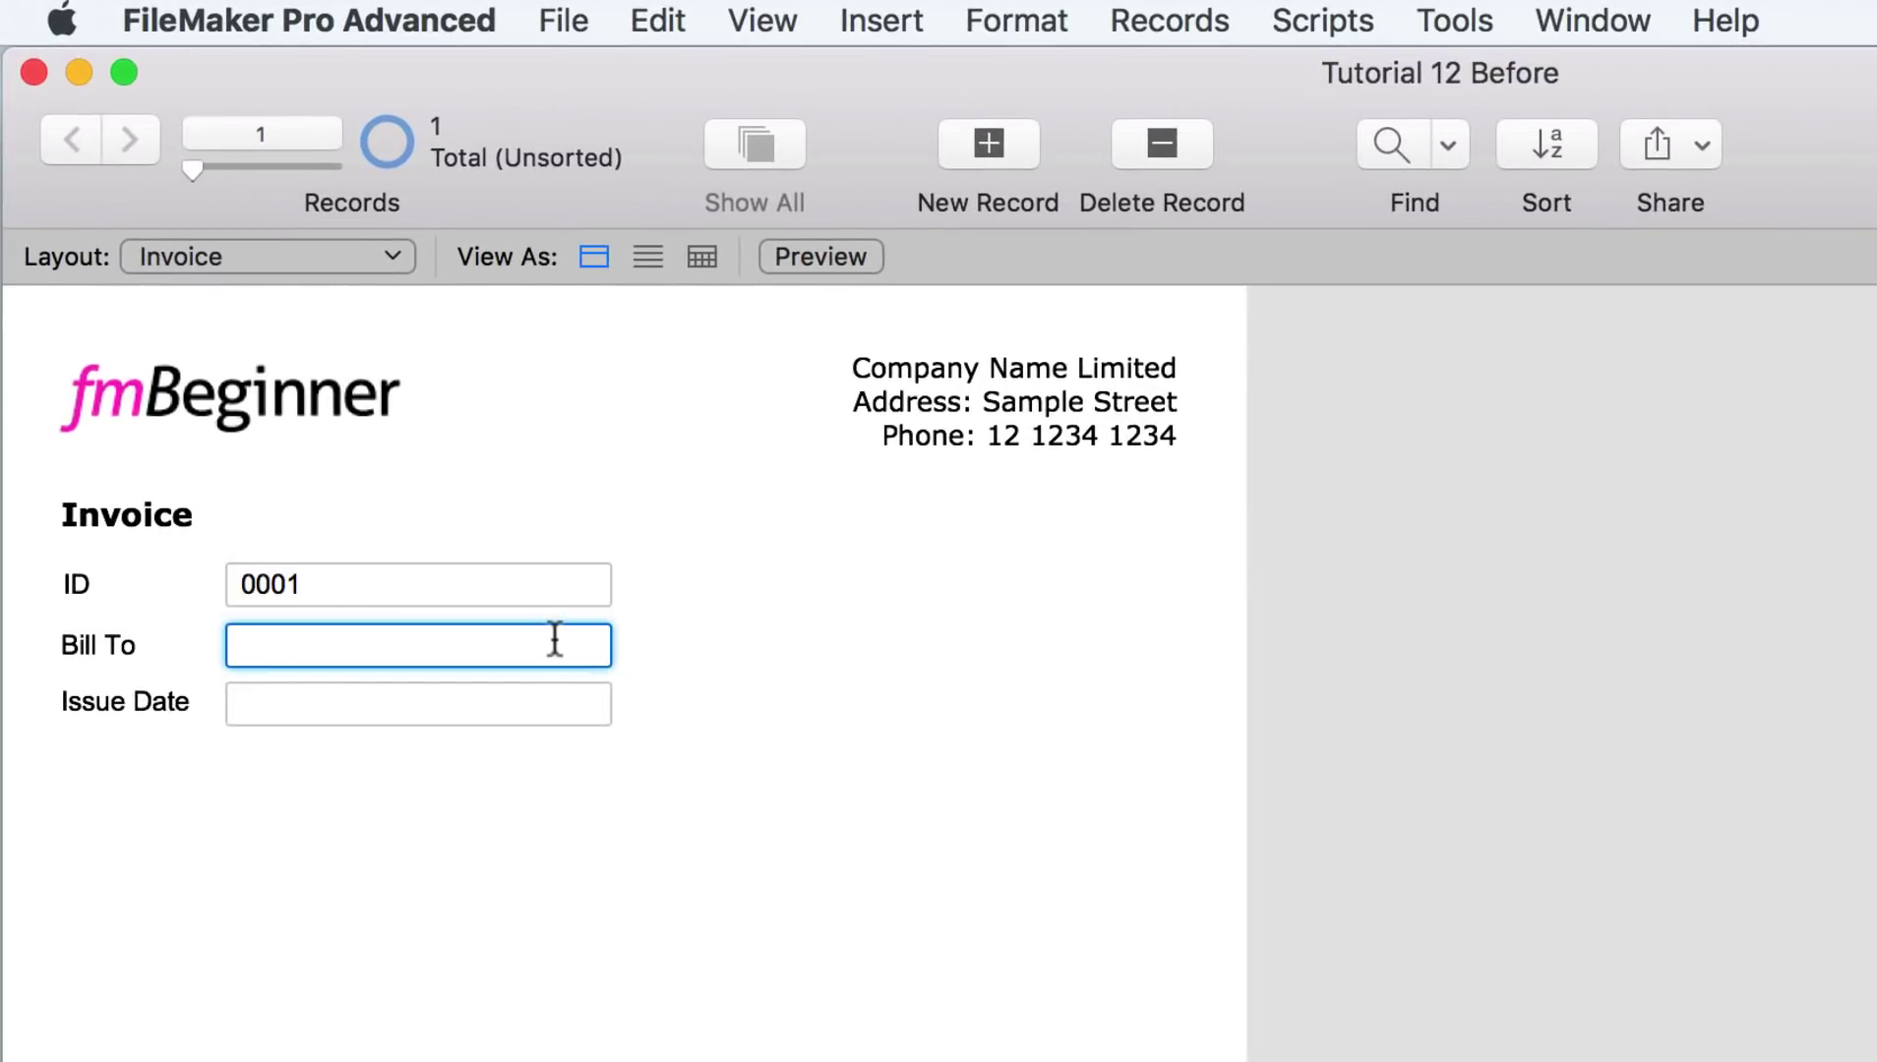
# Step: Commit the first invoice record and add a second blank invoice record
pyautogui.click(528, 702)
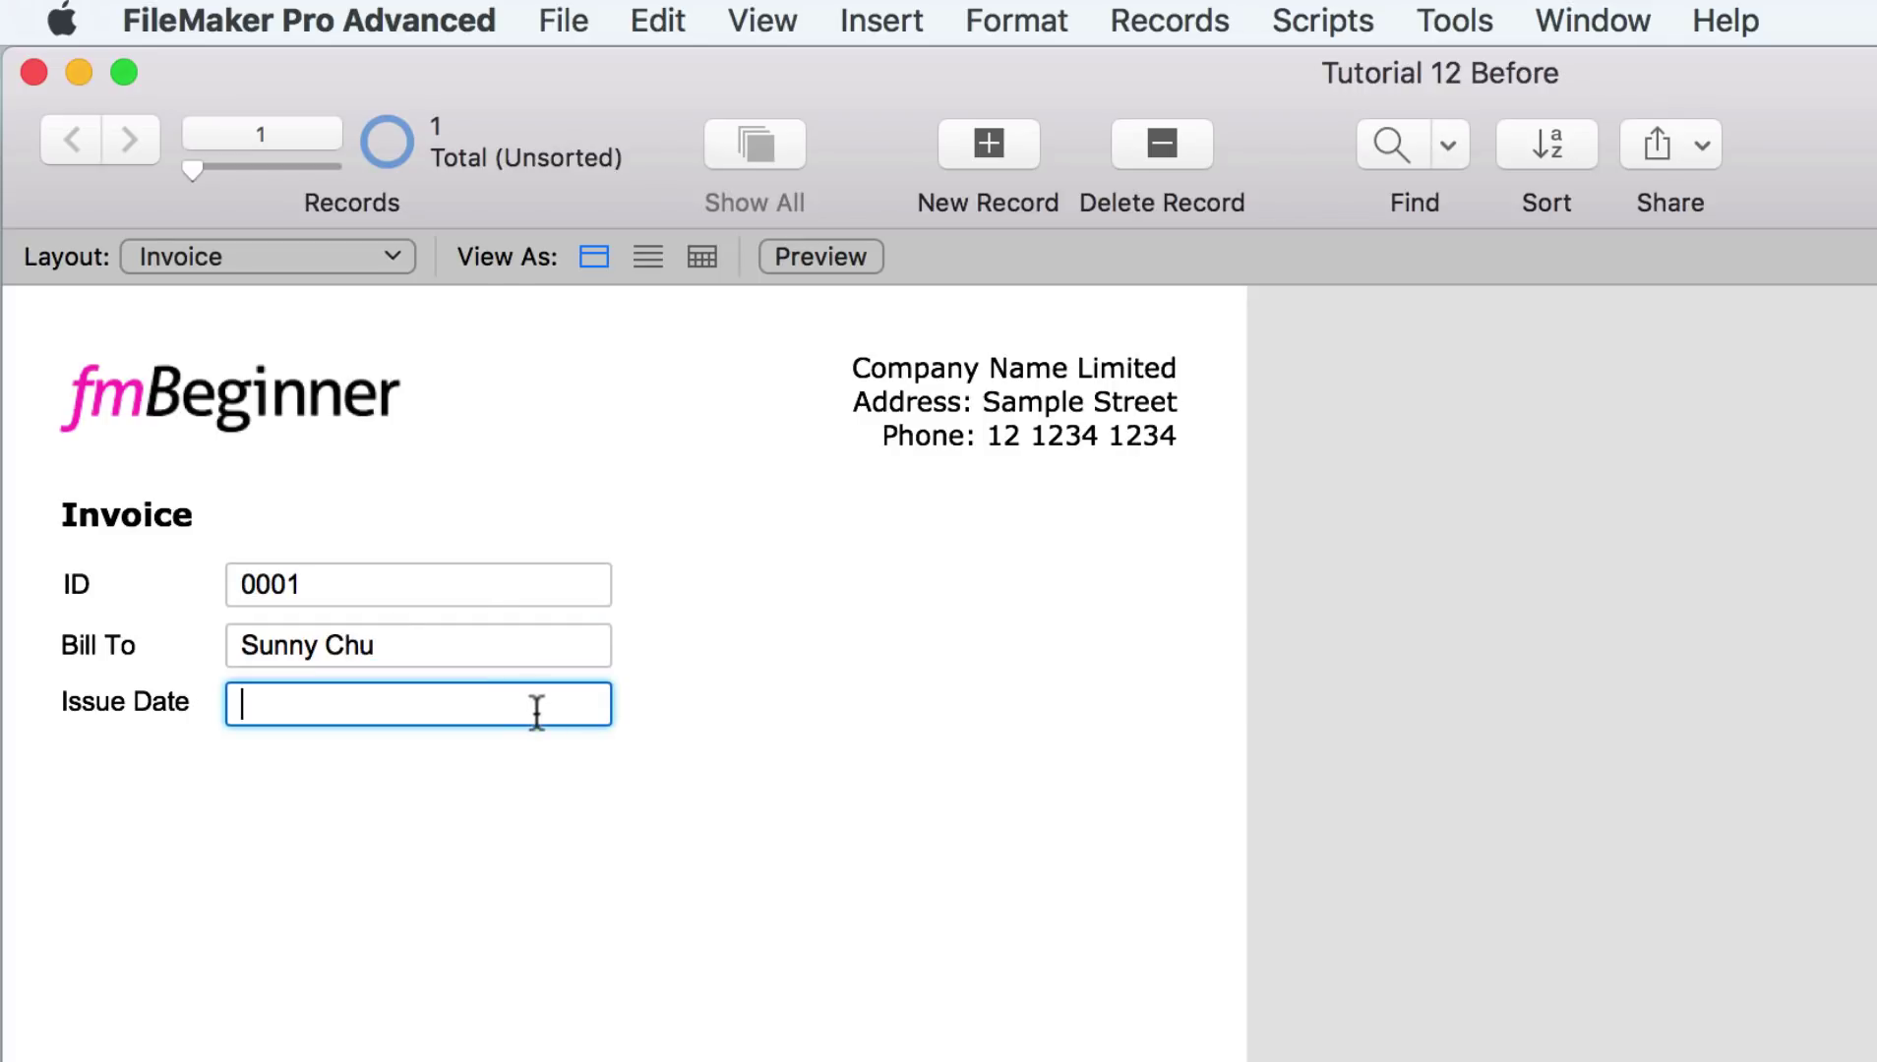
pyautogui.click(663, 609)
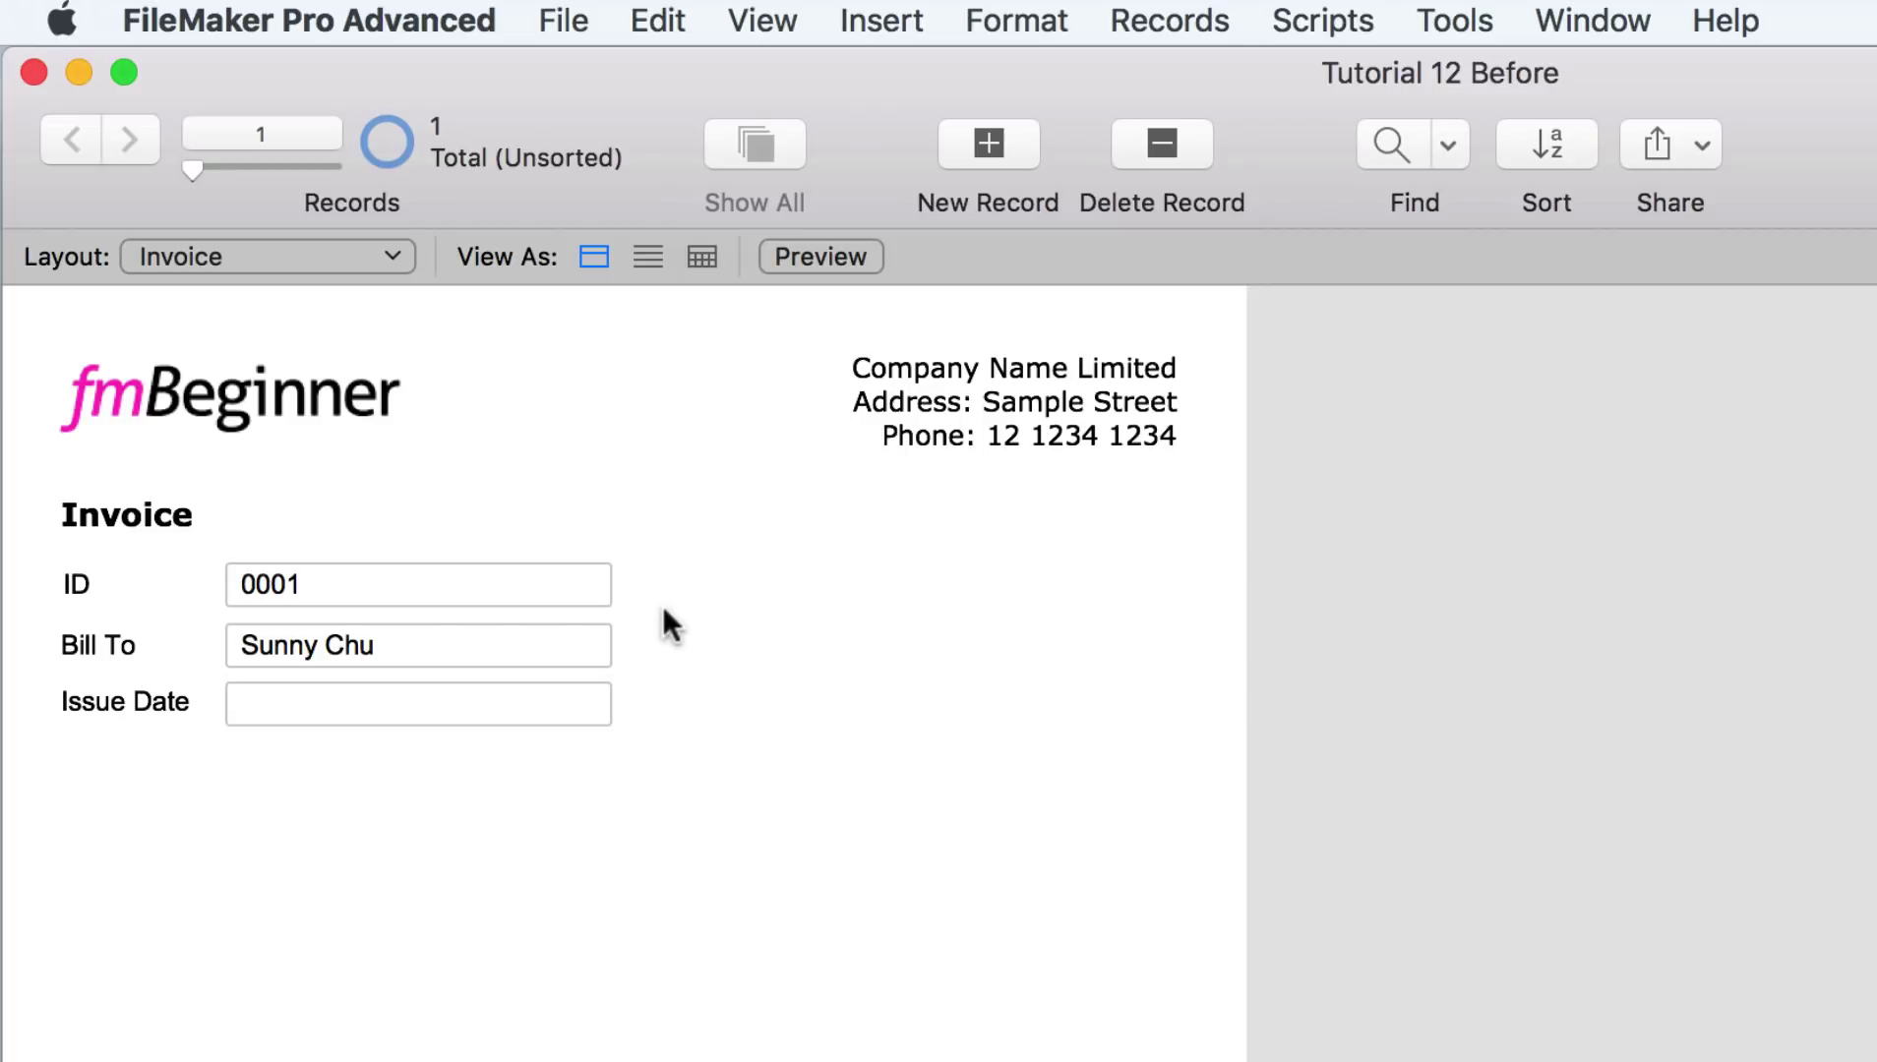
pyautogui.click(1003, 149)
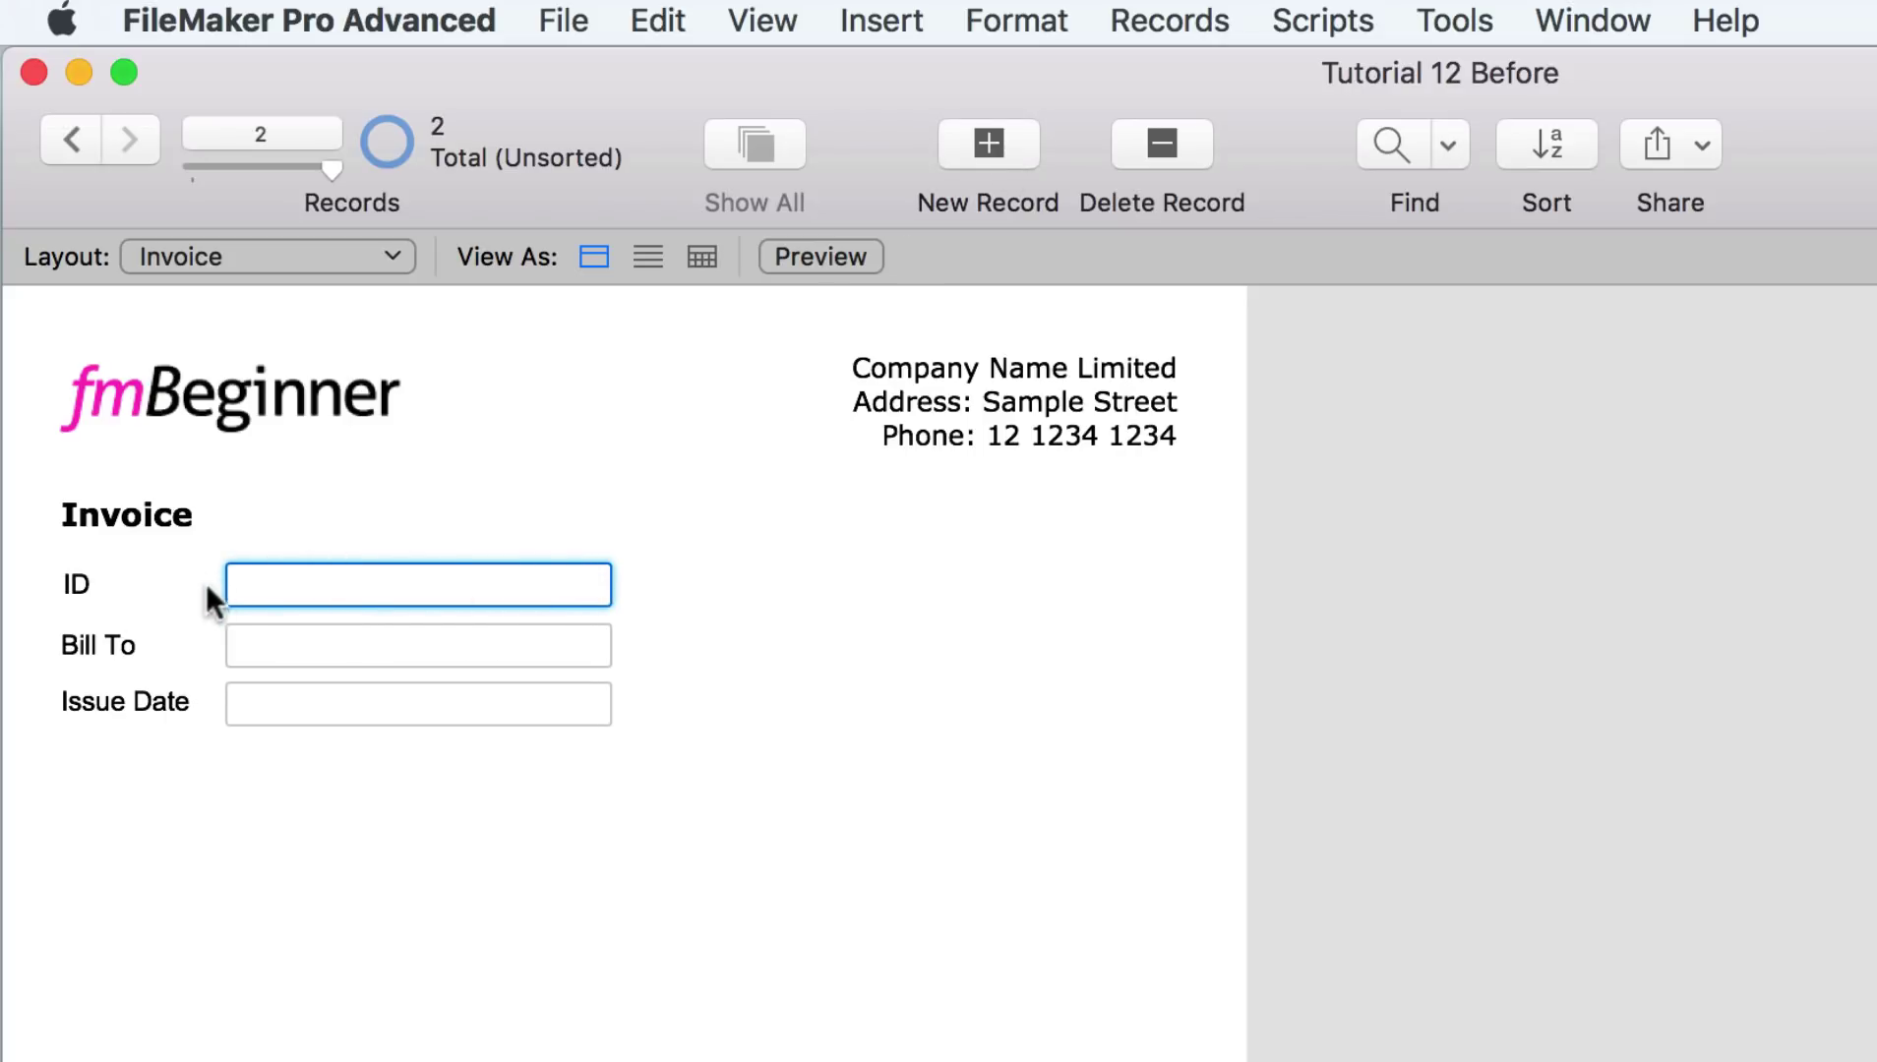
pyautogui.click(680, 598)
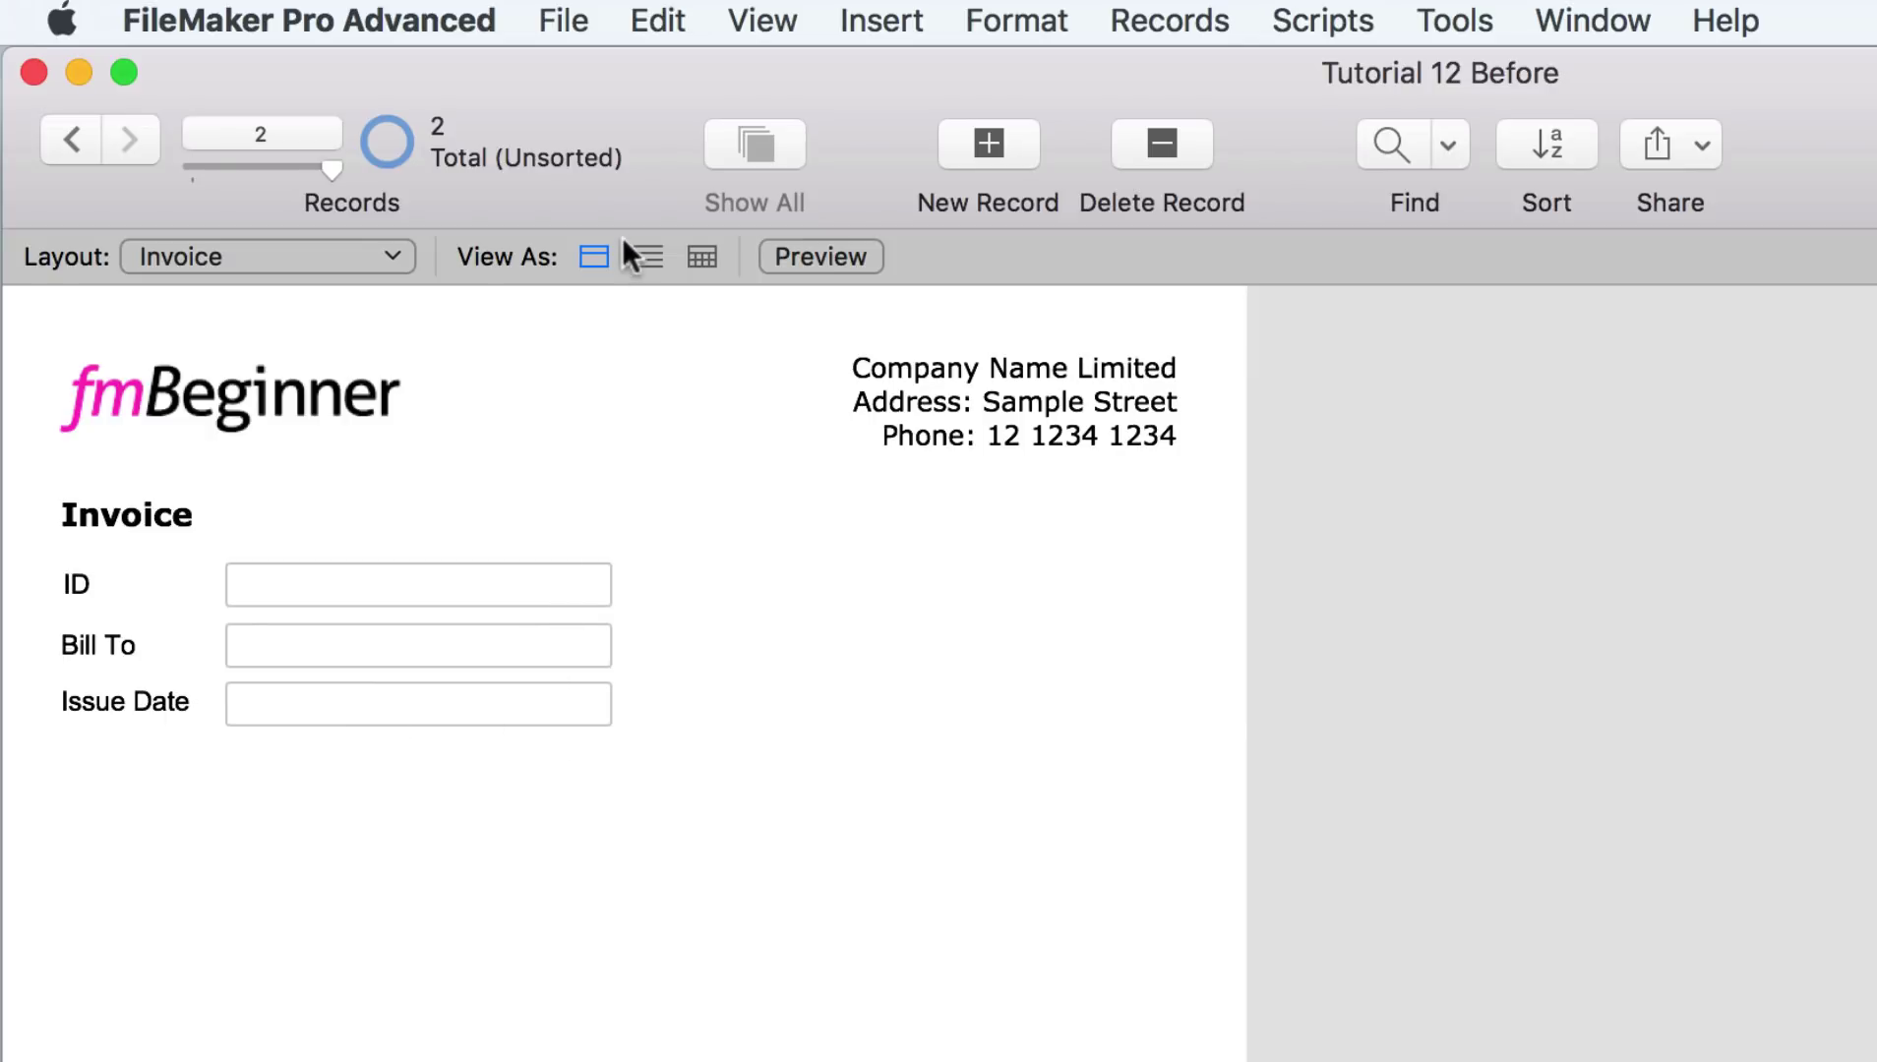
# Step: Open the Invoice table's field definitions in Manage Database and select Invoice ID
pyautogui.click(563, 28)
pyautogui.moveTo(664, 421)
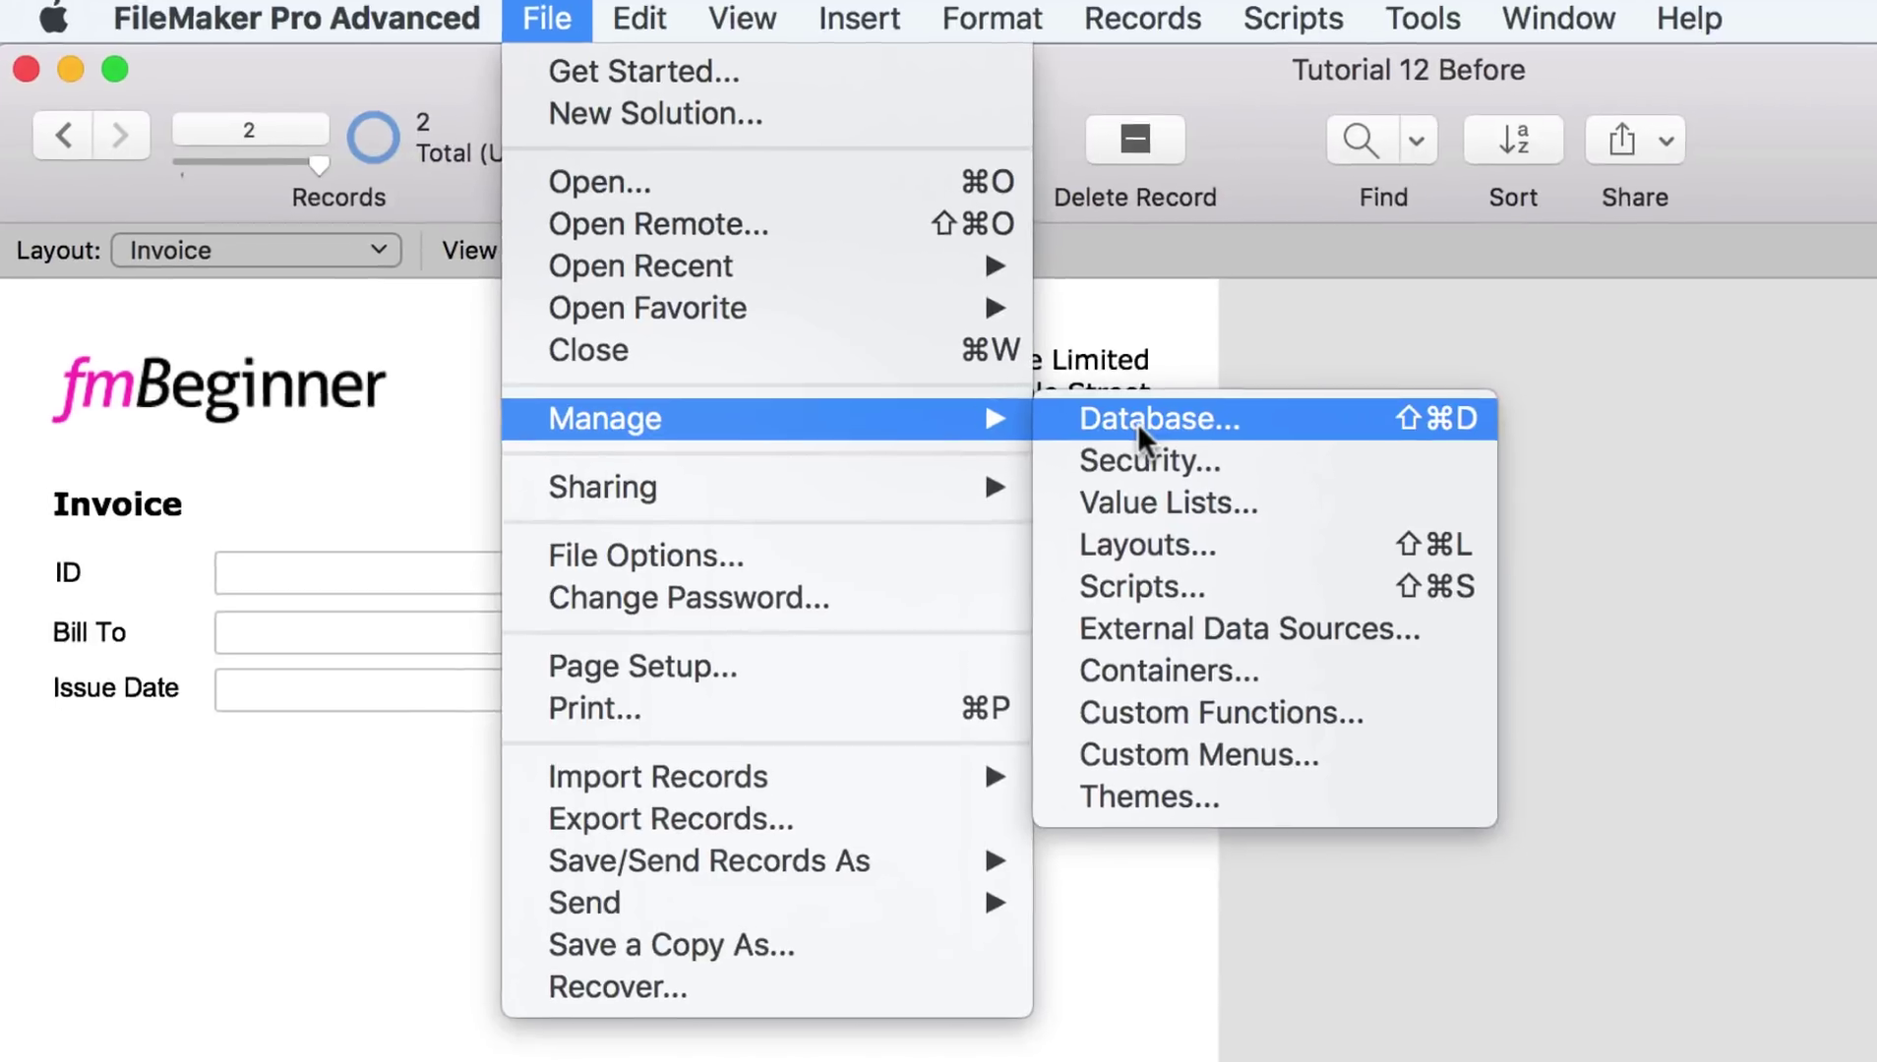
pyautogui.click(1082, 430)
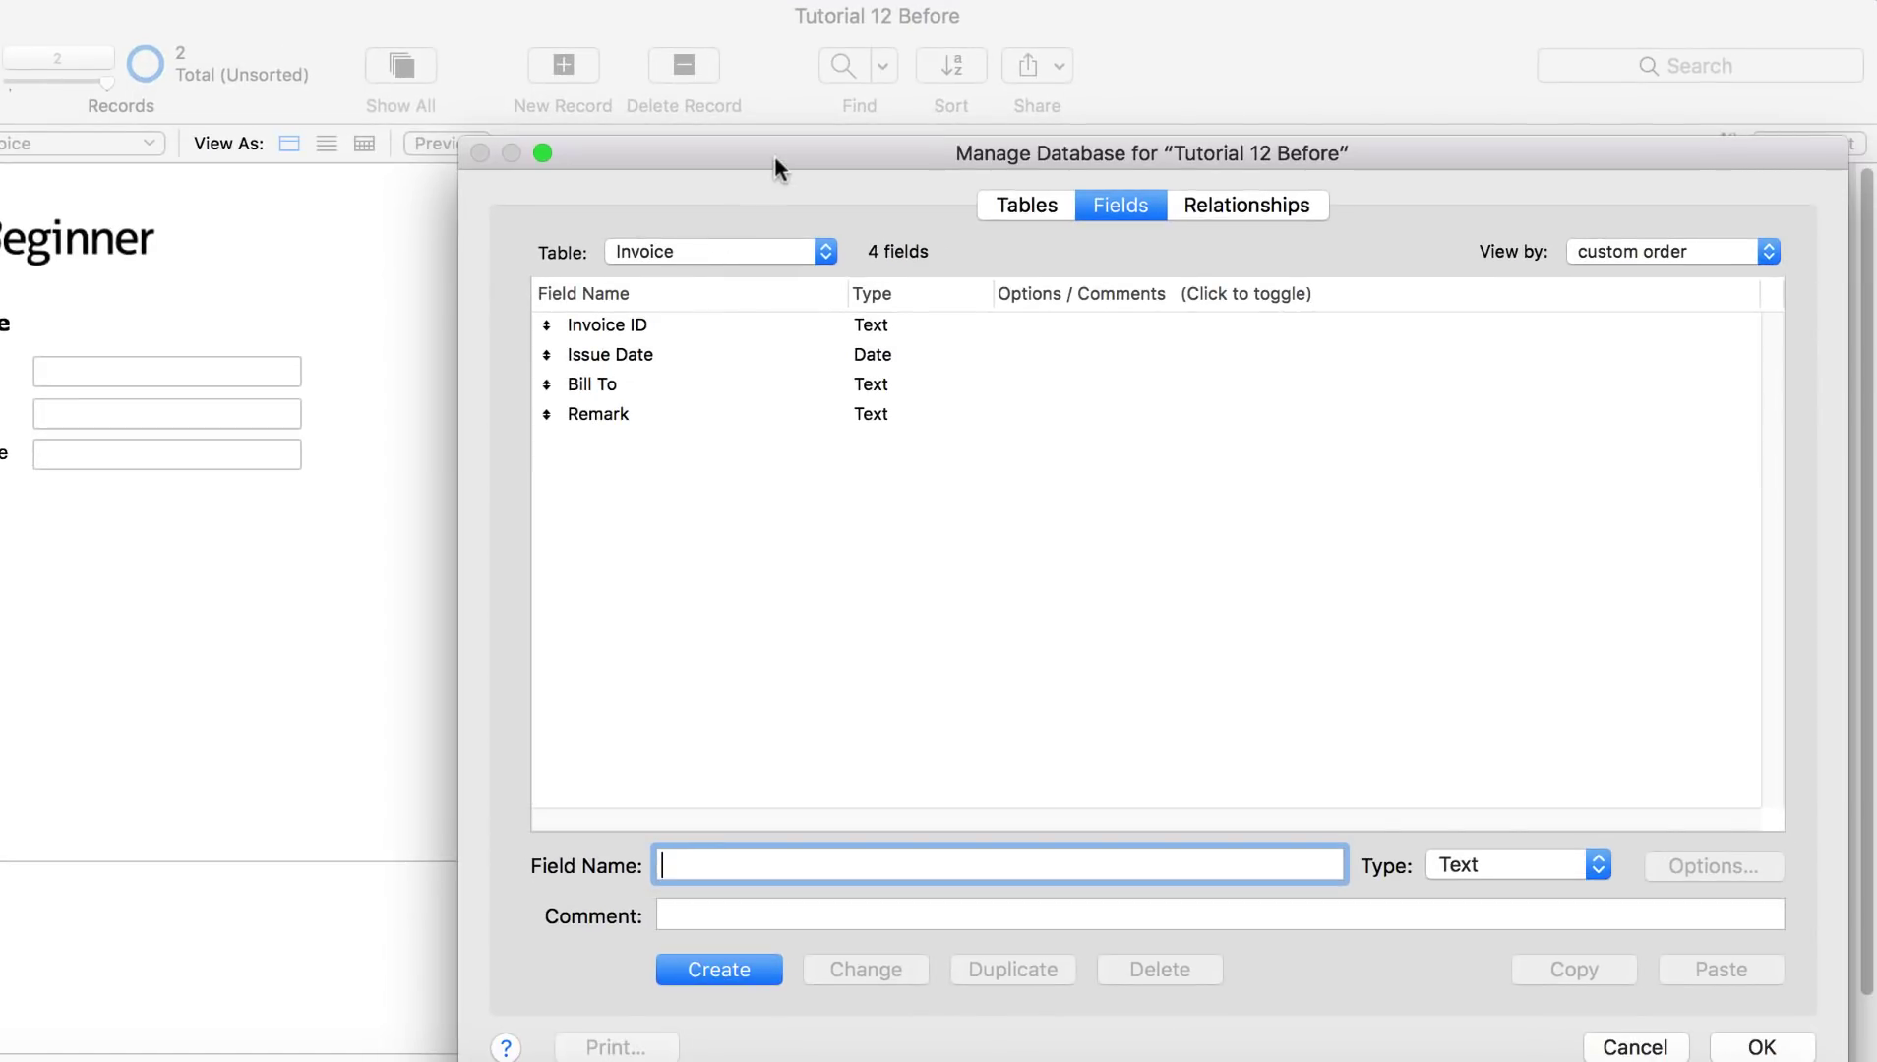
pyautogui.moveTo(774, 155); pyautogui.dragTo(561, 122)
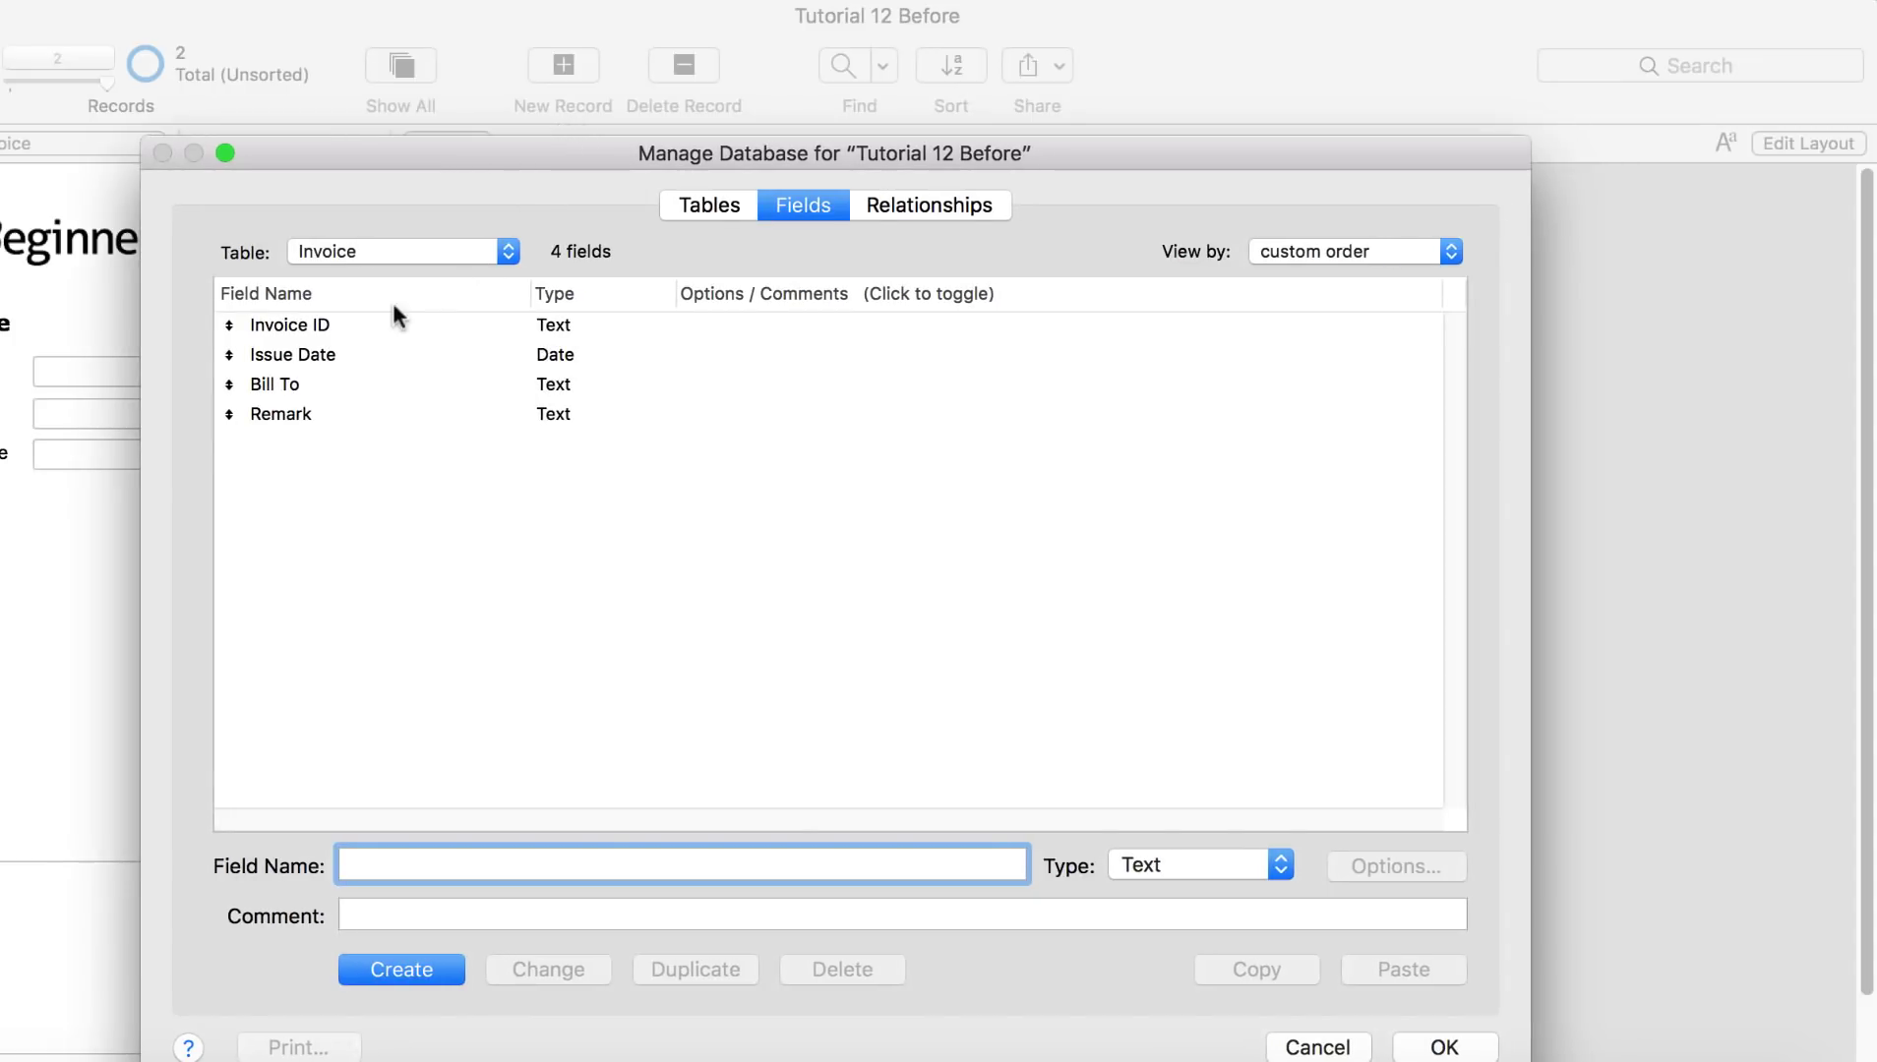
pyautogui.click(395, 250)
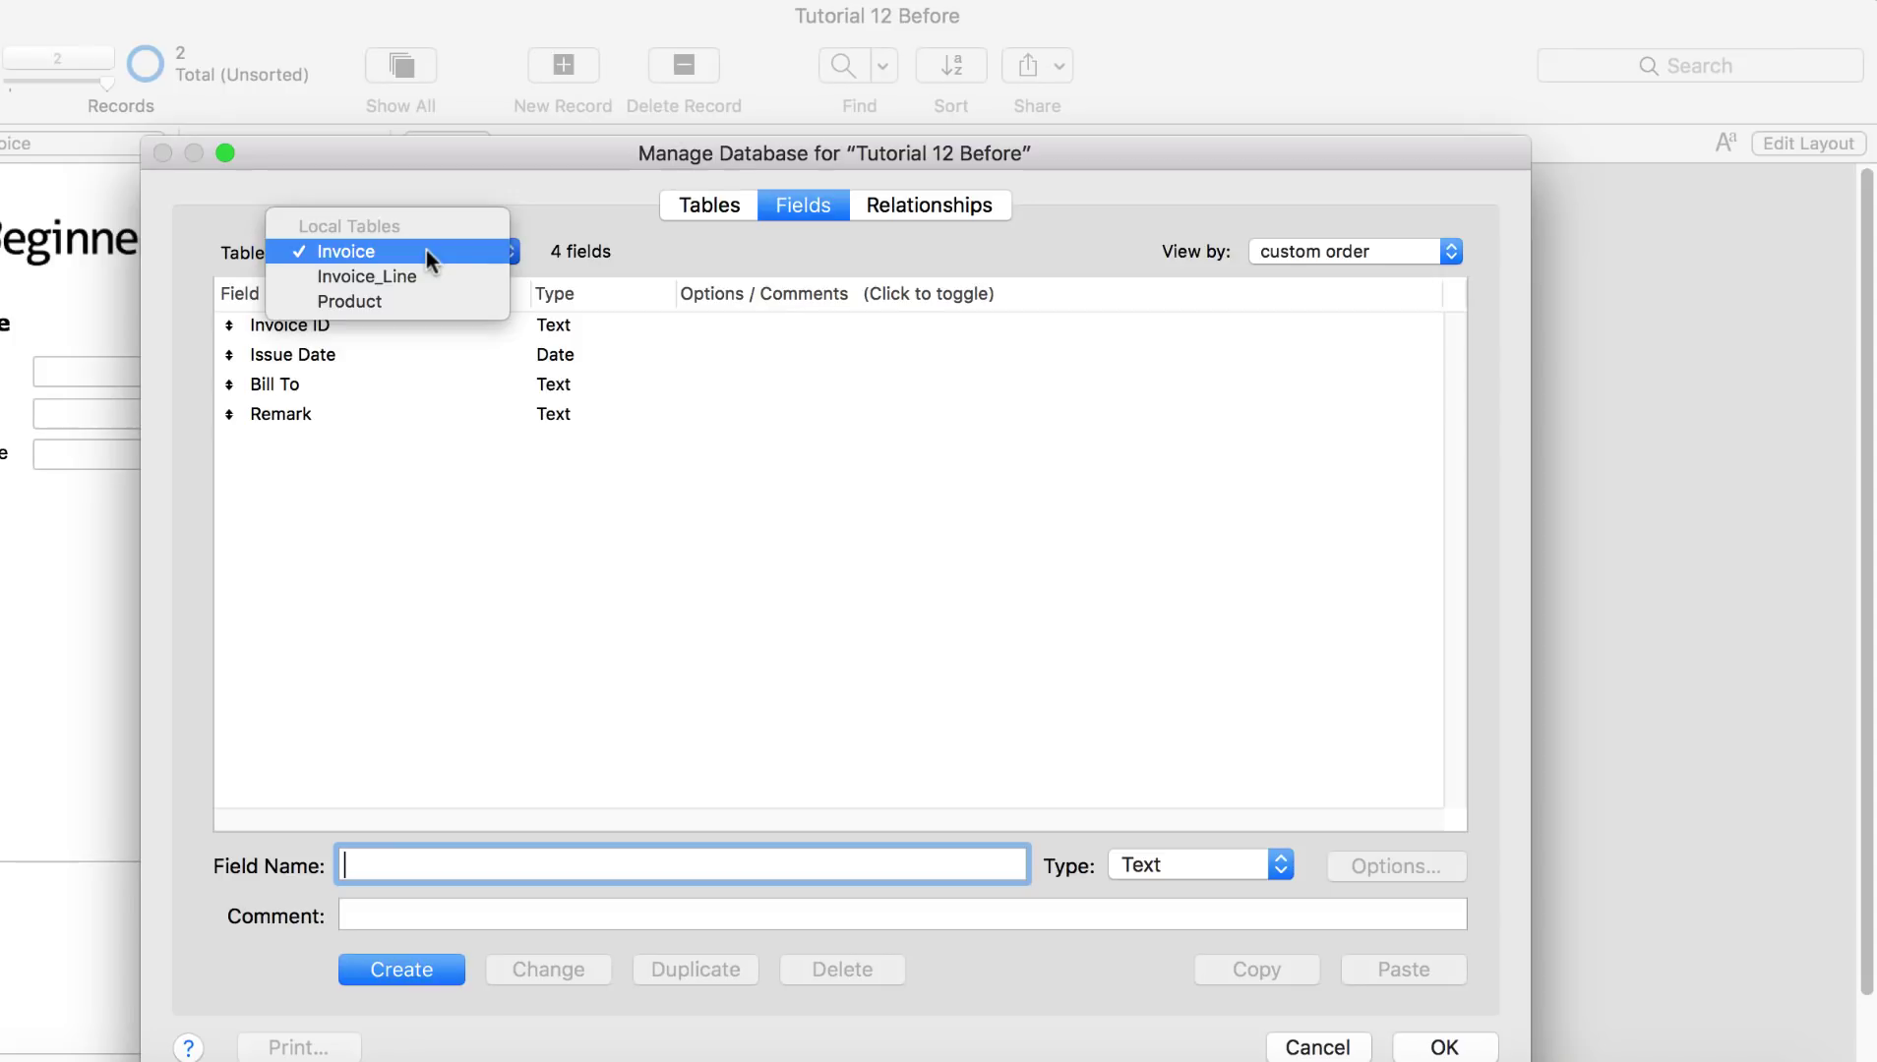
pyautogui.click(425, 249)
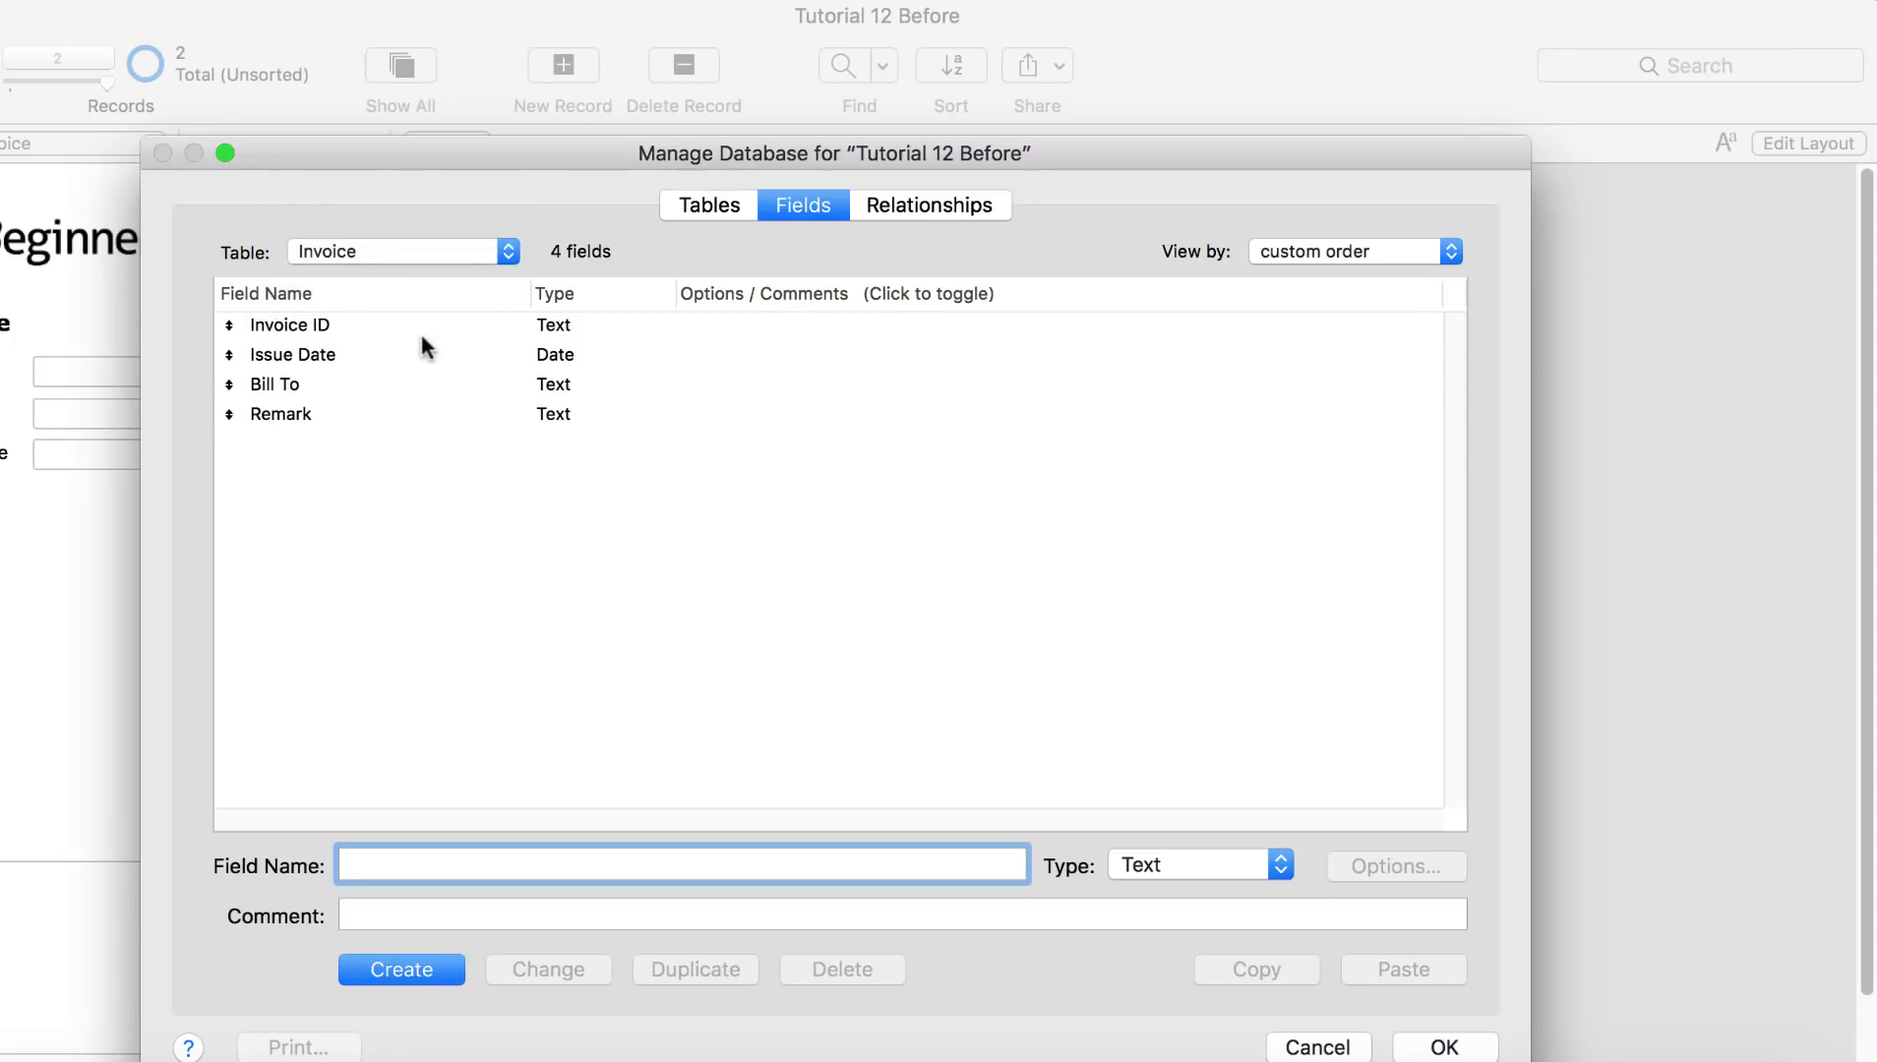
pyautogui.click(309, 330)
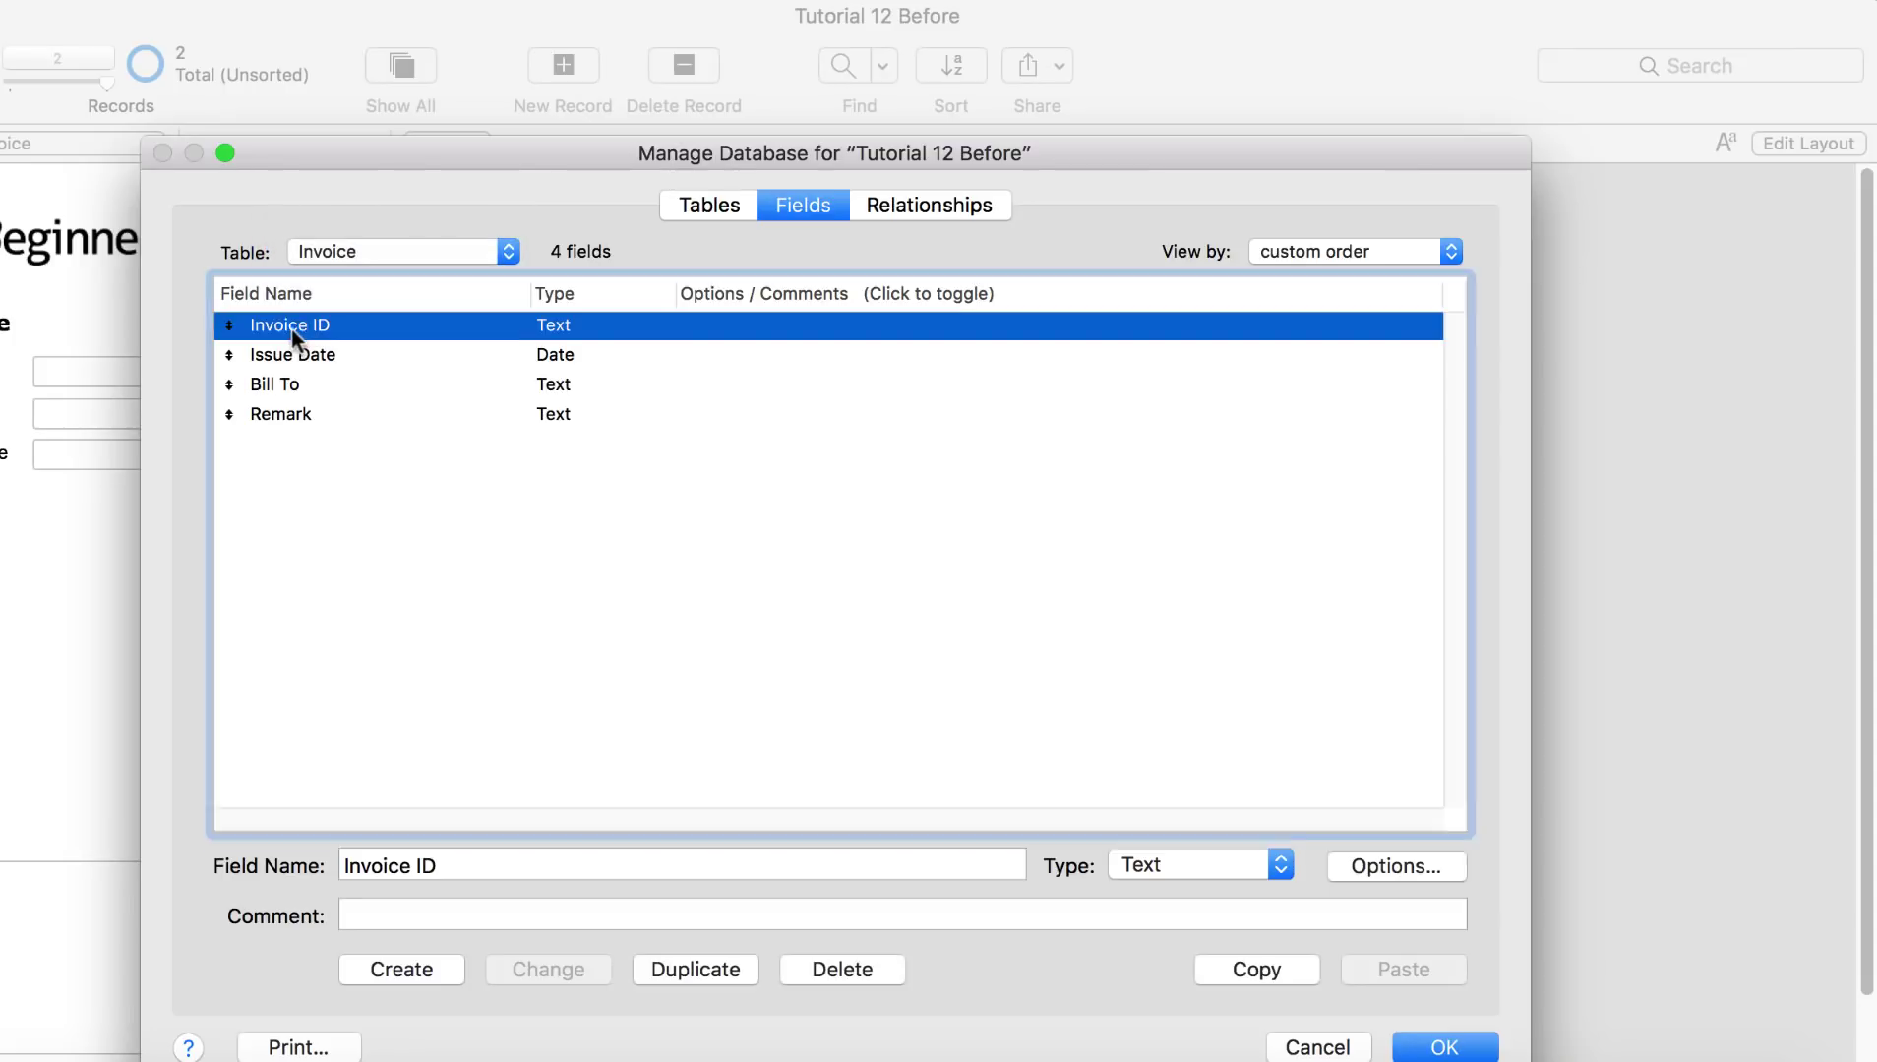
# Step: Make Invoice ID auto-enter a serial number with next value IN00001 and save
pyautogui.doubleClick(559, 328)
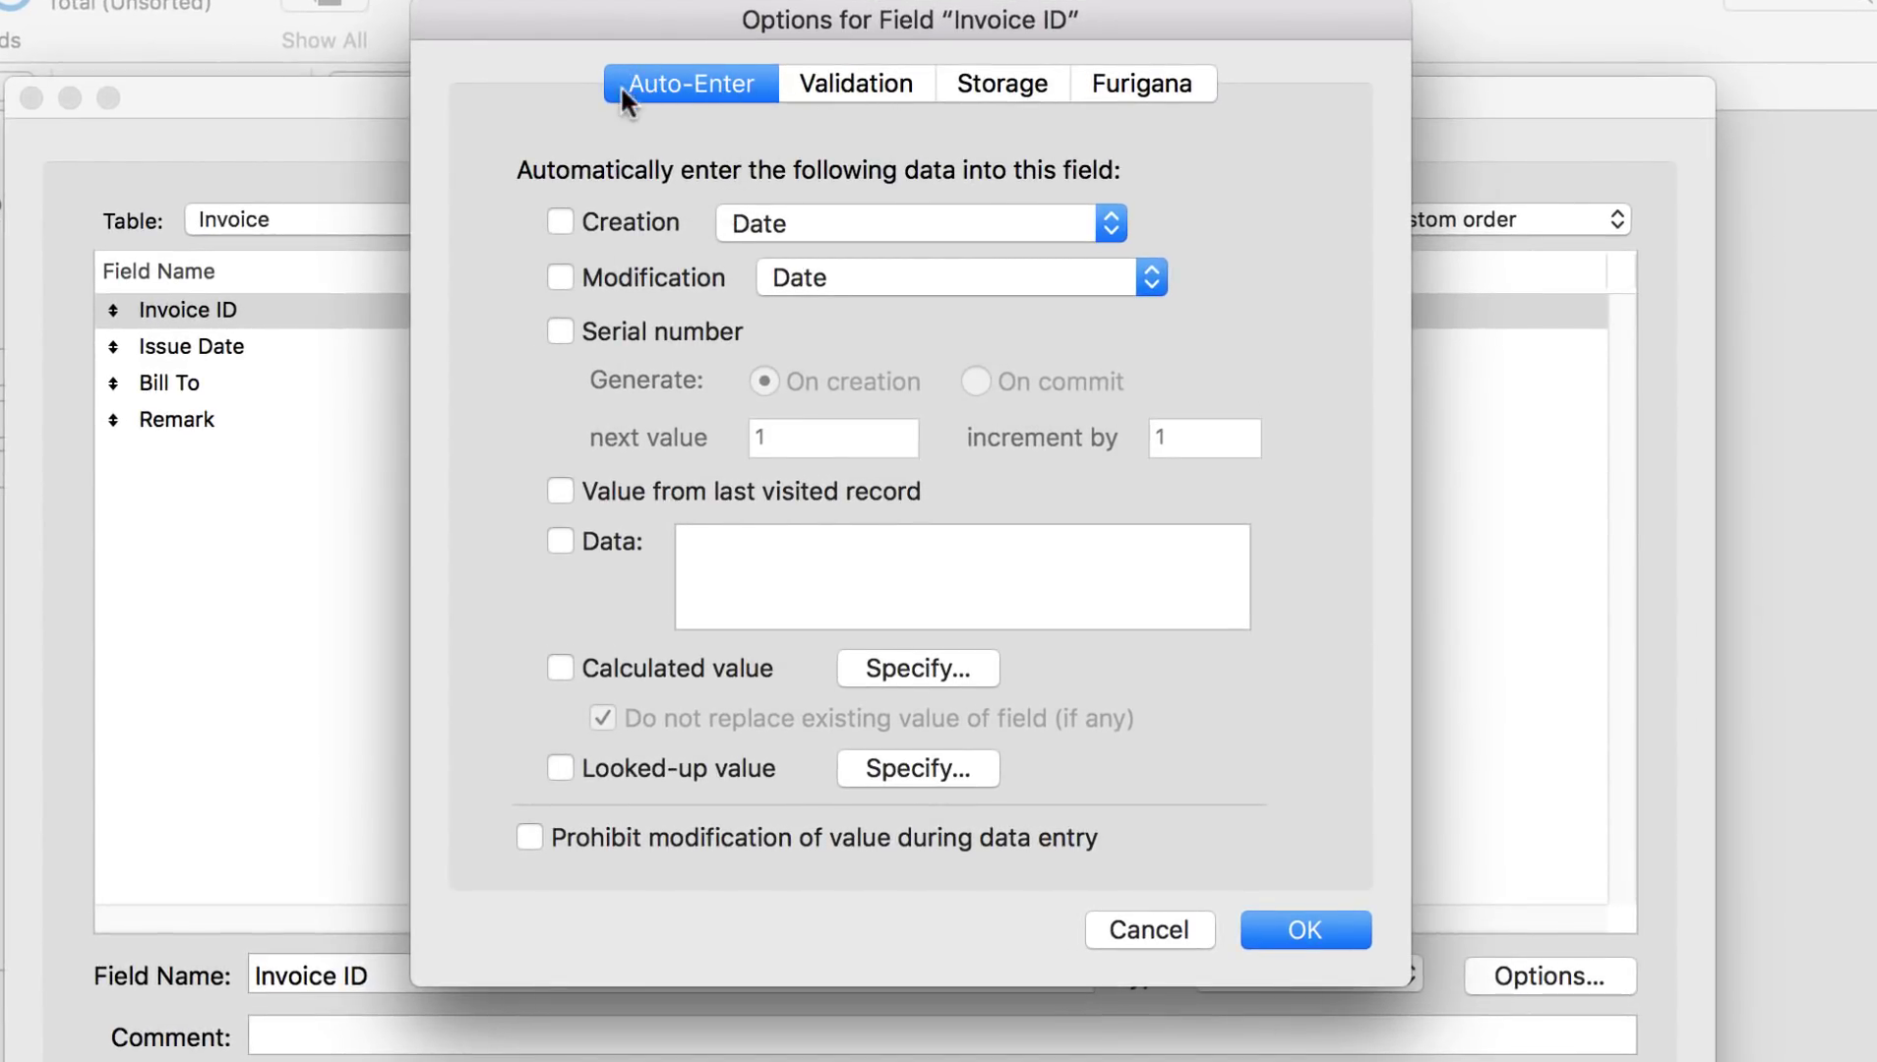
pyautogui.click(559, 333)
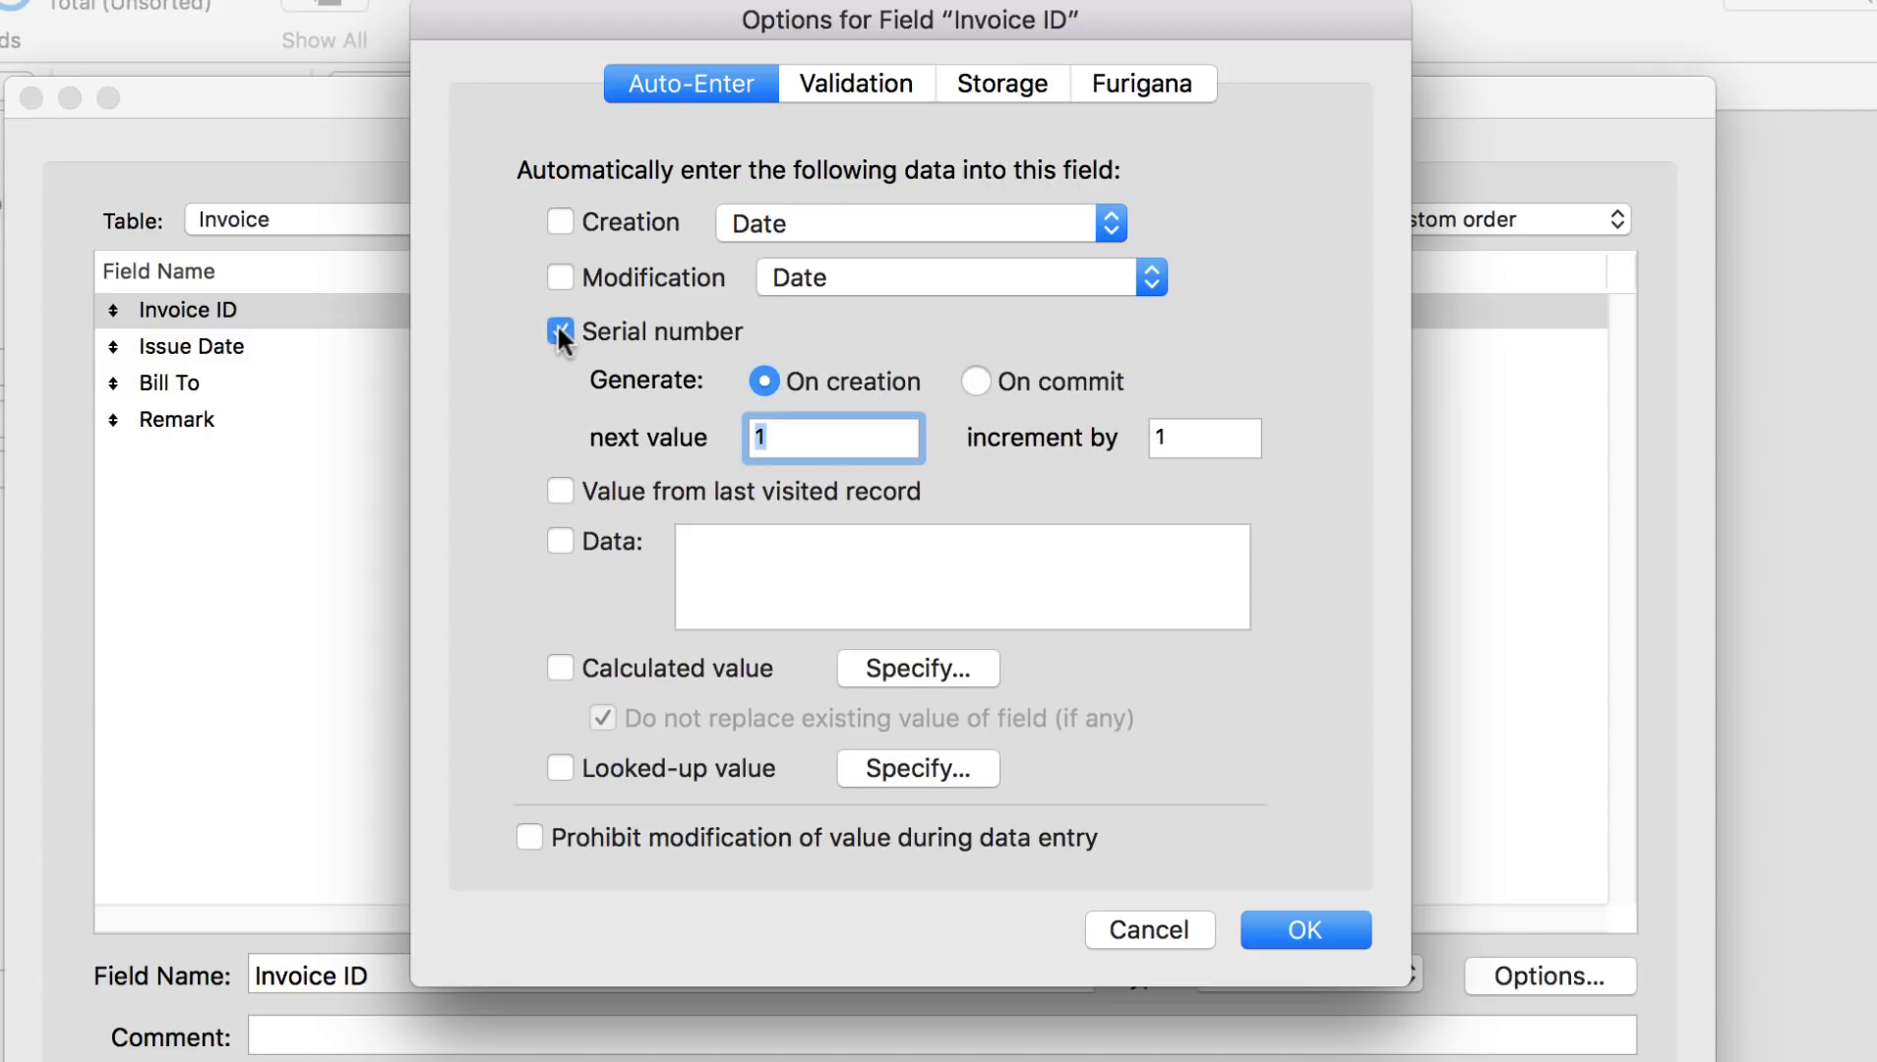
pyautogui.click(806, 439)
pyautogui.press('BackSpace')
pyautogui.write('IN00001')
pyautogui.click(1345, 937)
pyautogui.click(1059, 736)
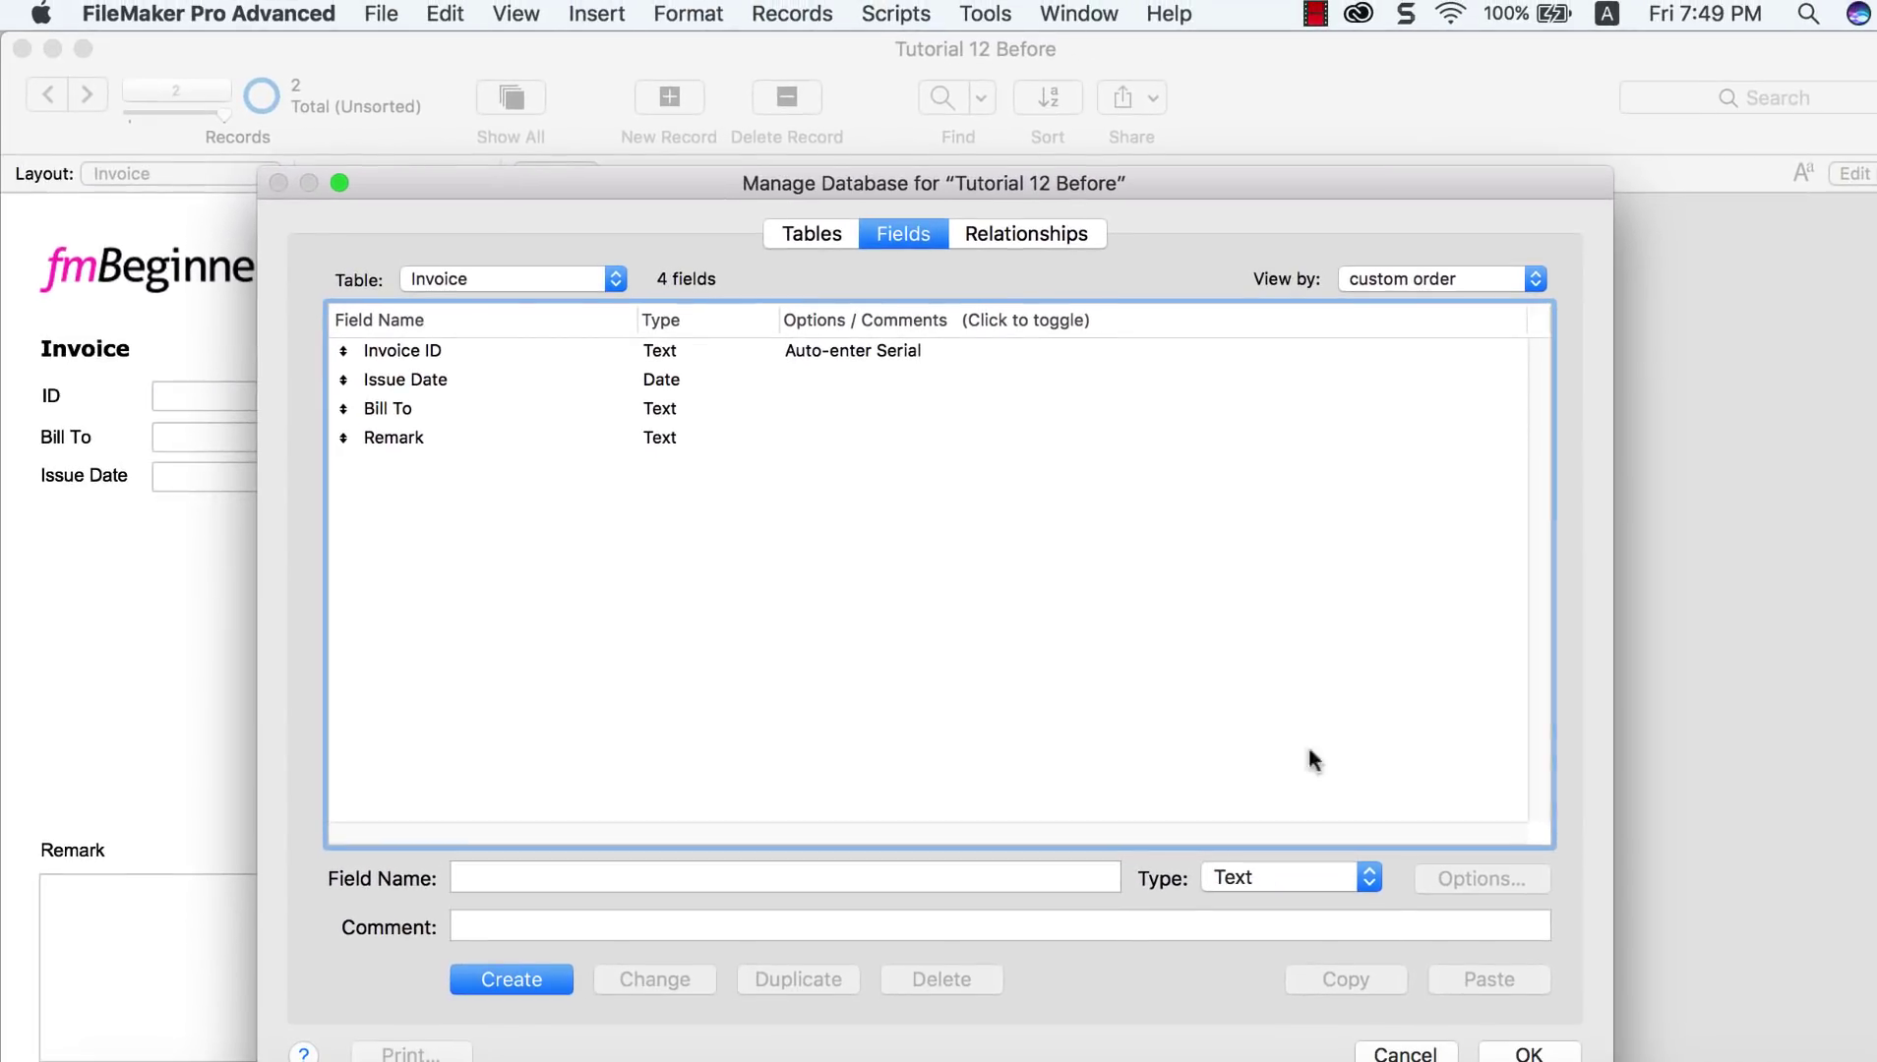
pyautogui.click(1531, 1052)
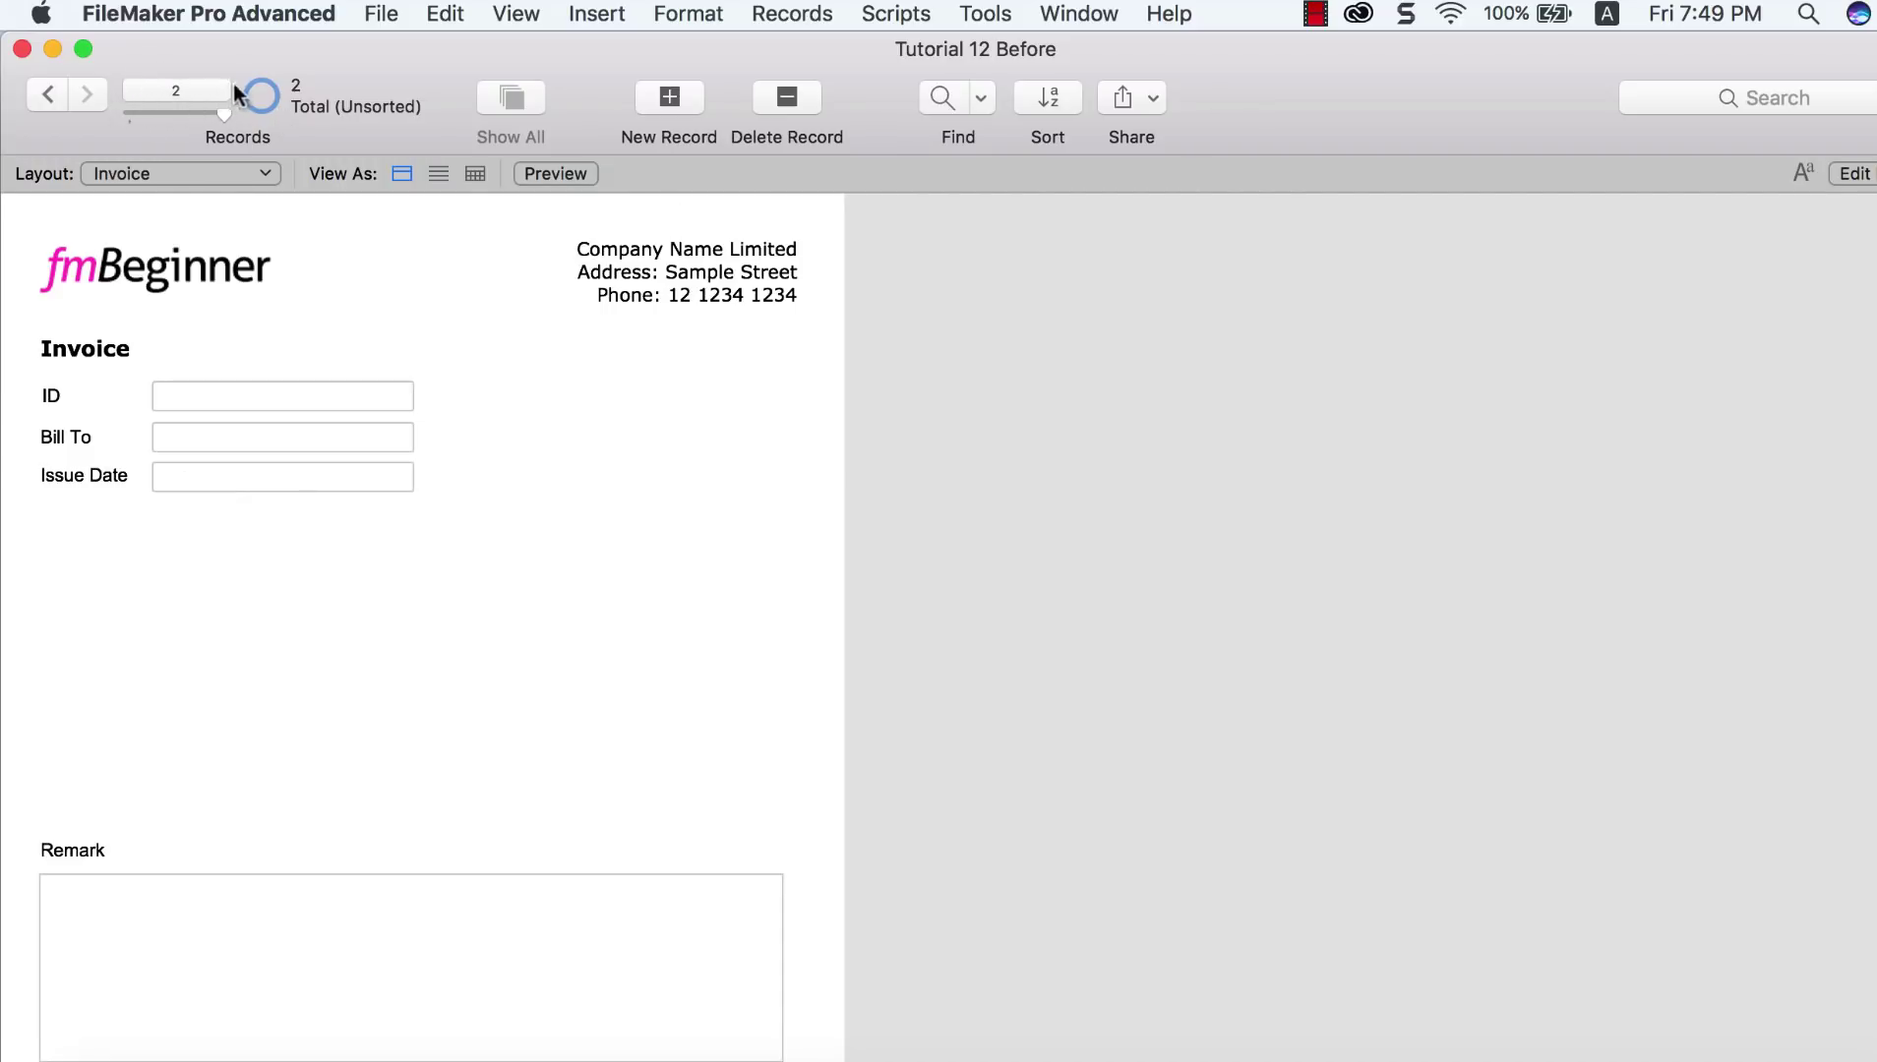
# Step: Add two new invoice records, which are auto-numbered IN00001 and IN00002
pyautogui.click(671, 98)
pyautogui.click(368, 340)
pyautogui.click(672, 102)
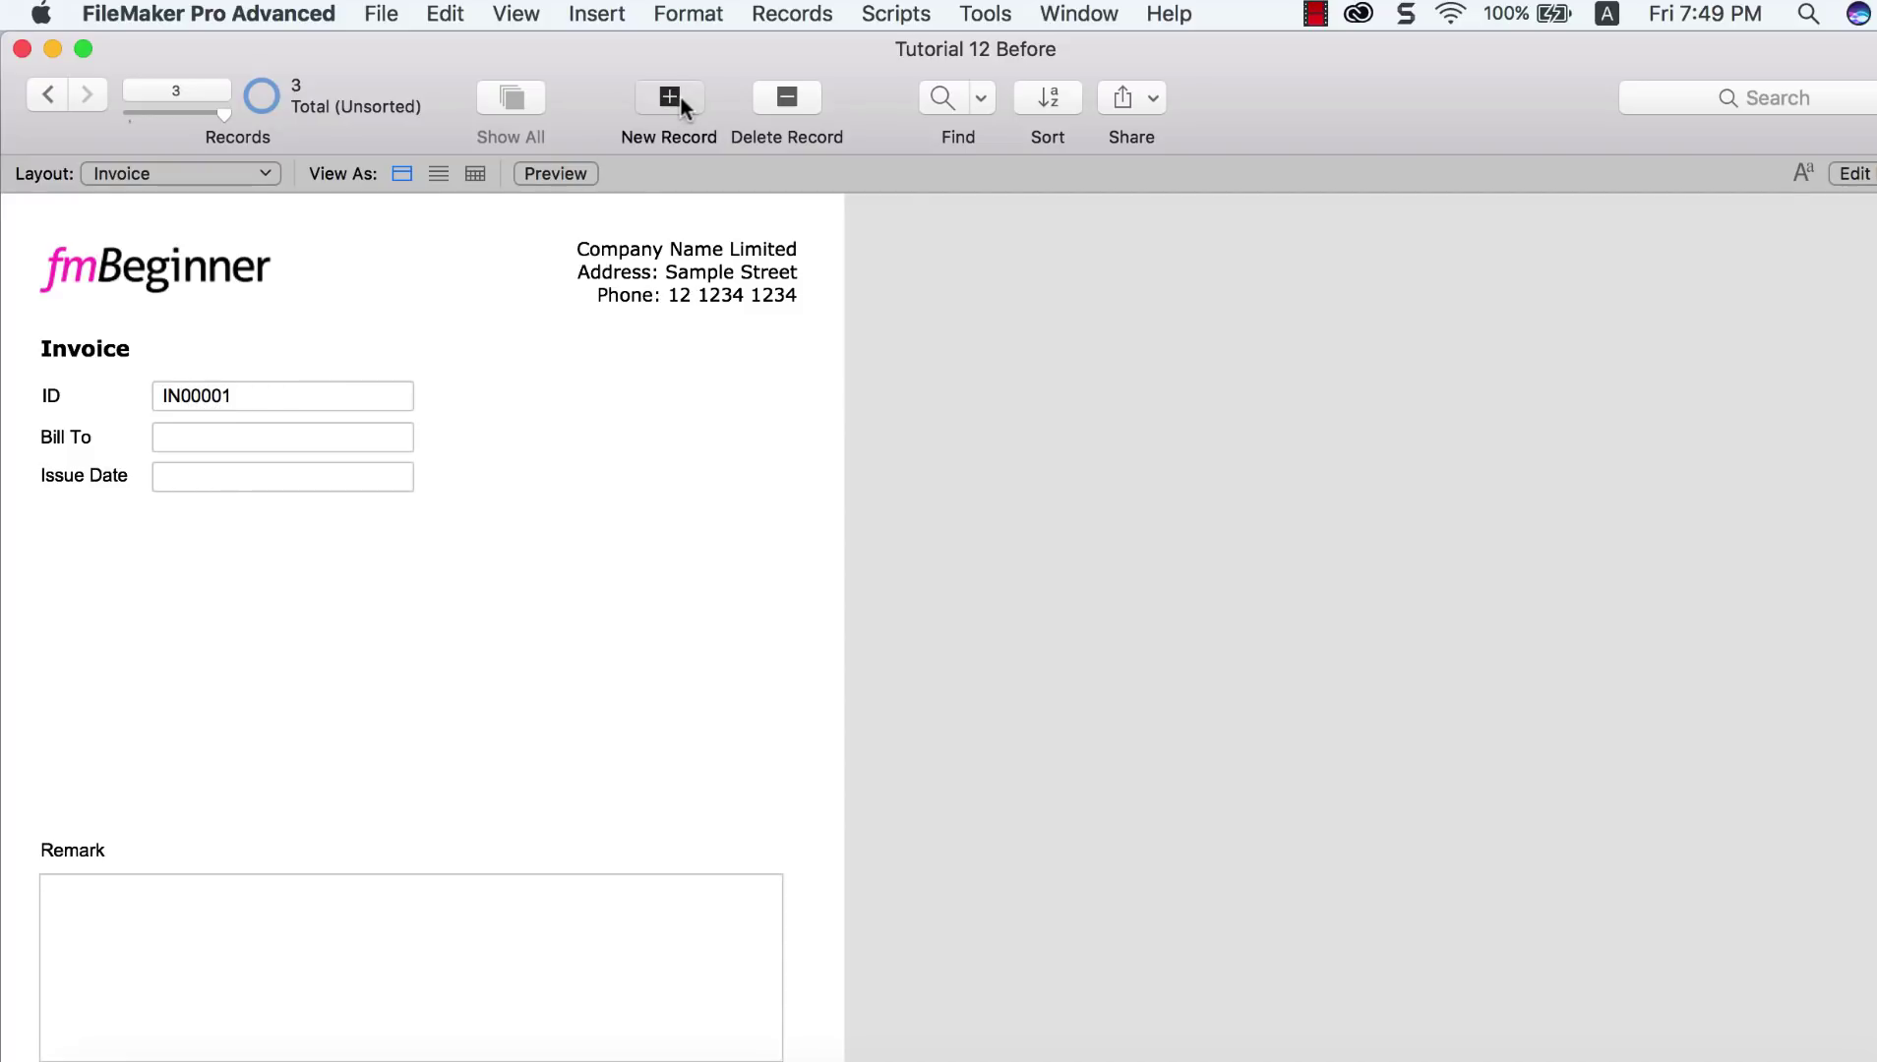
pyautogui.click(532, 430)
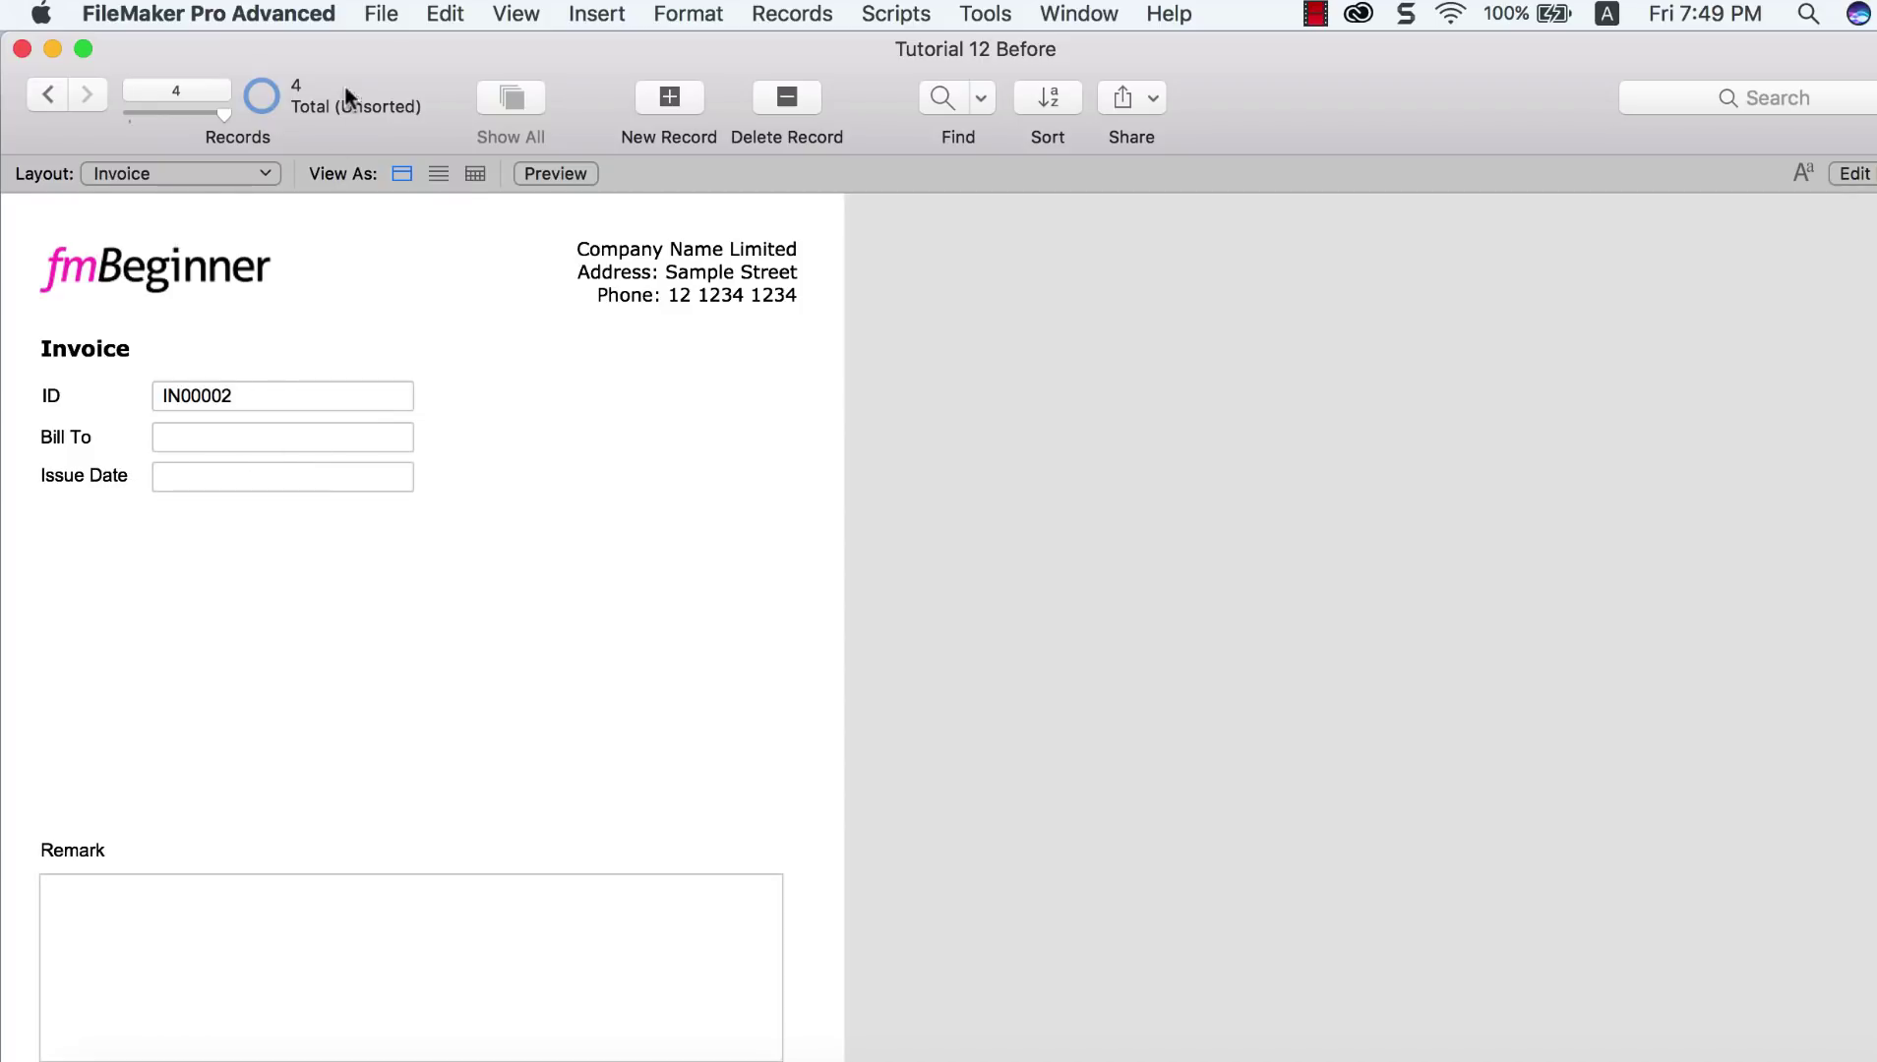
# Step: Set the Issue Date field to auto-enter the creation Date, then save the field definitions
pyautogui.click(378, 18)
pyautogui.moveTo(425, 287)
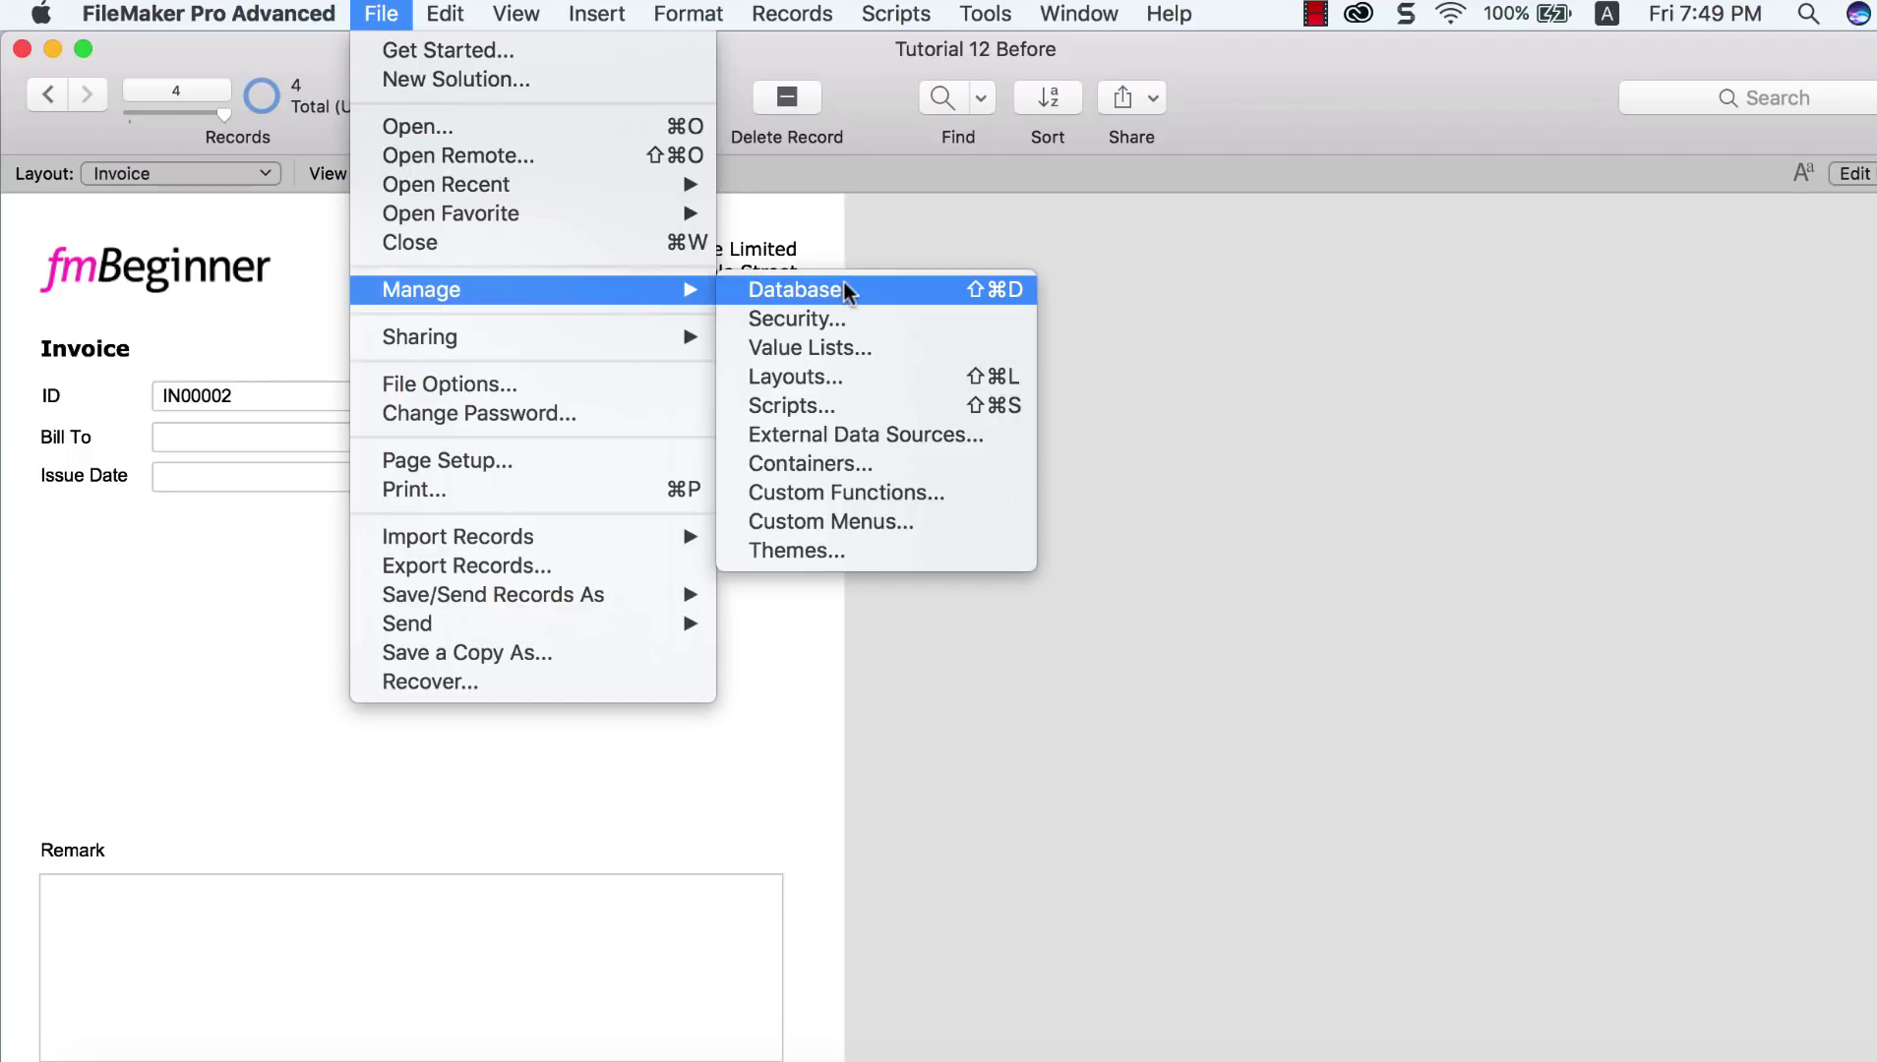
pyautogui.click(843, 285)
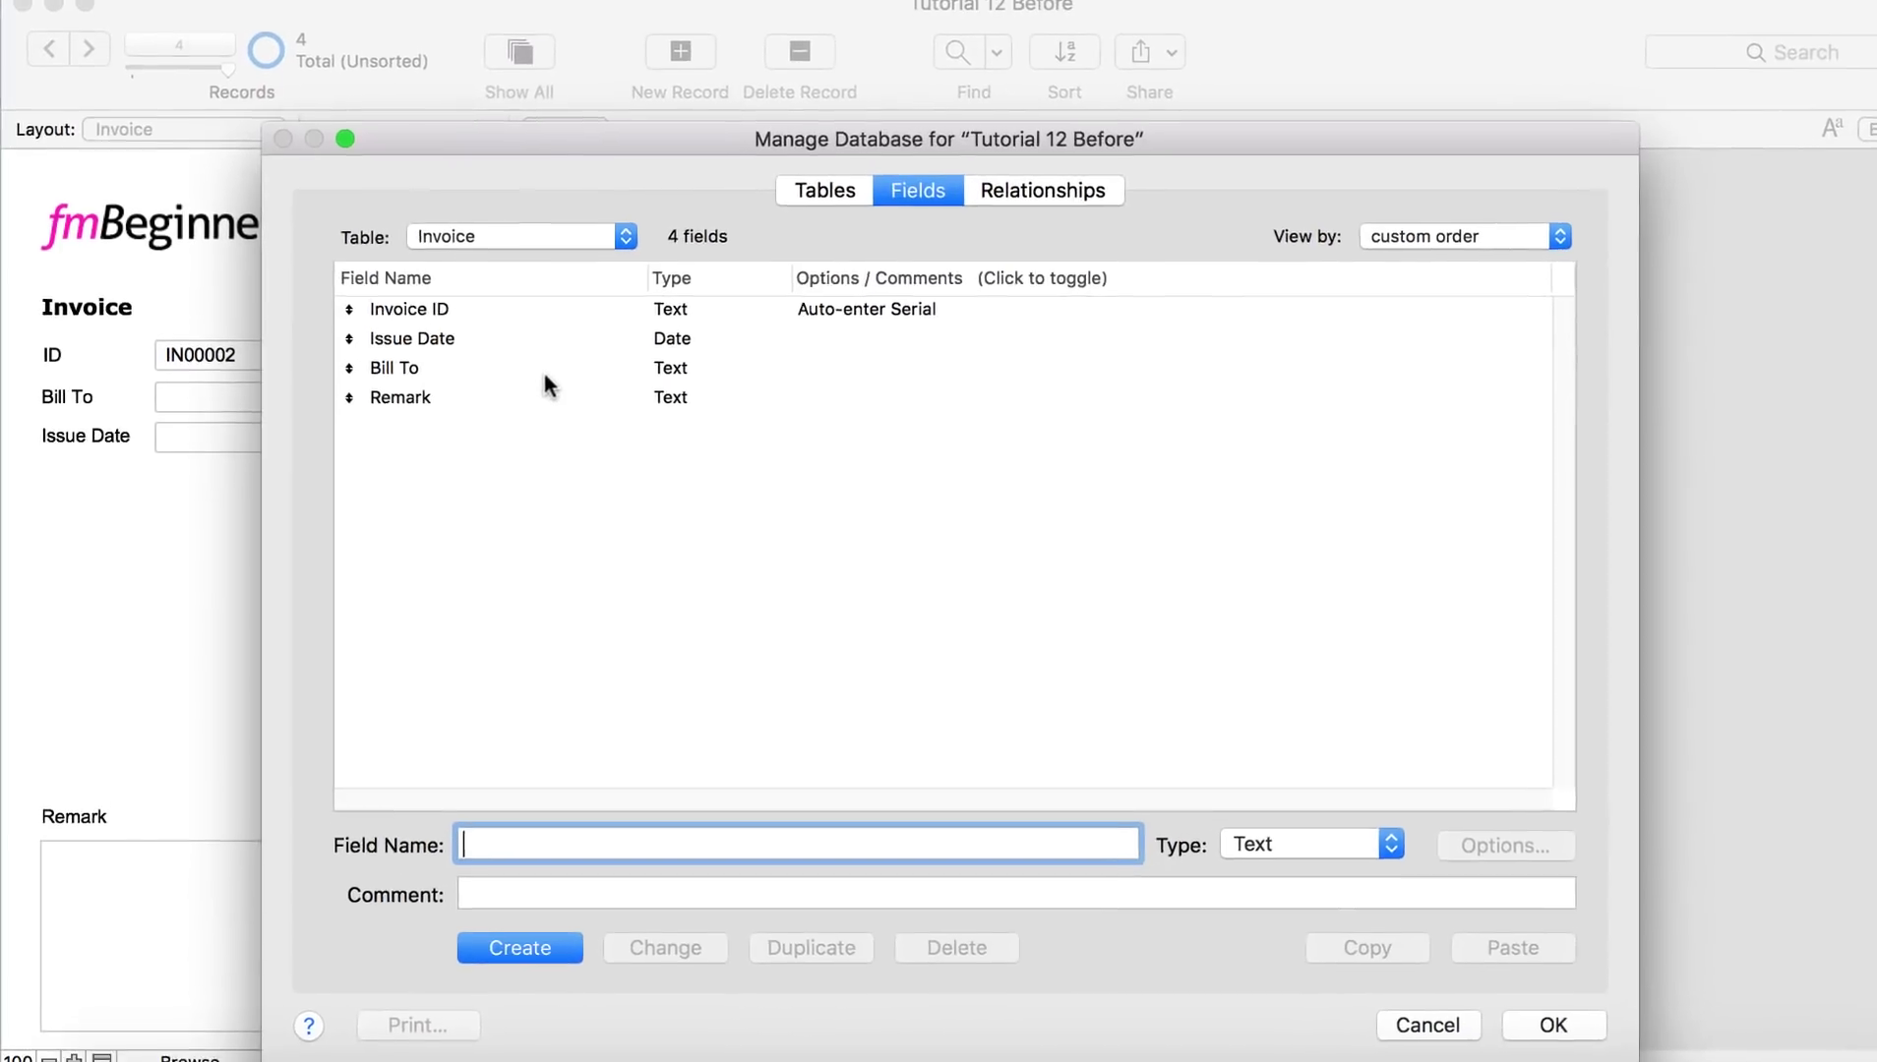
pyautogui.doubleClick(561, 337)
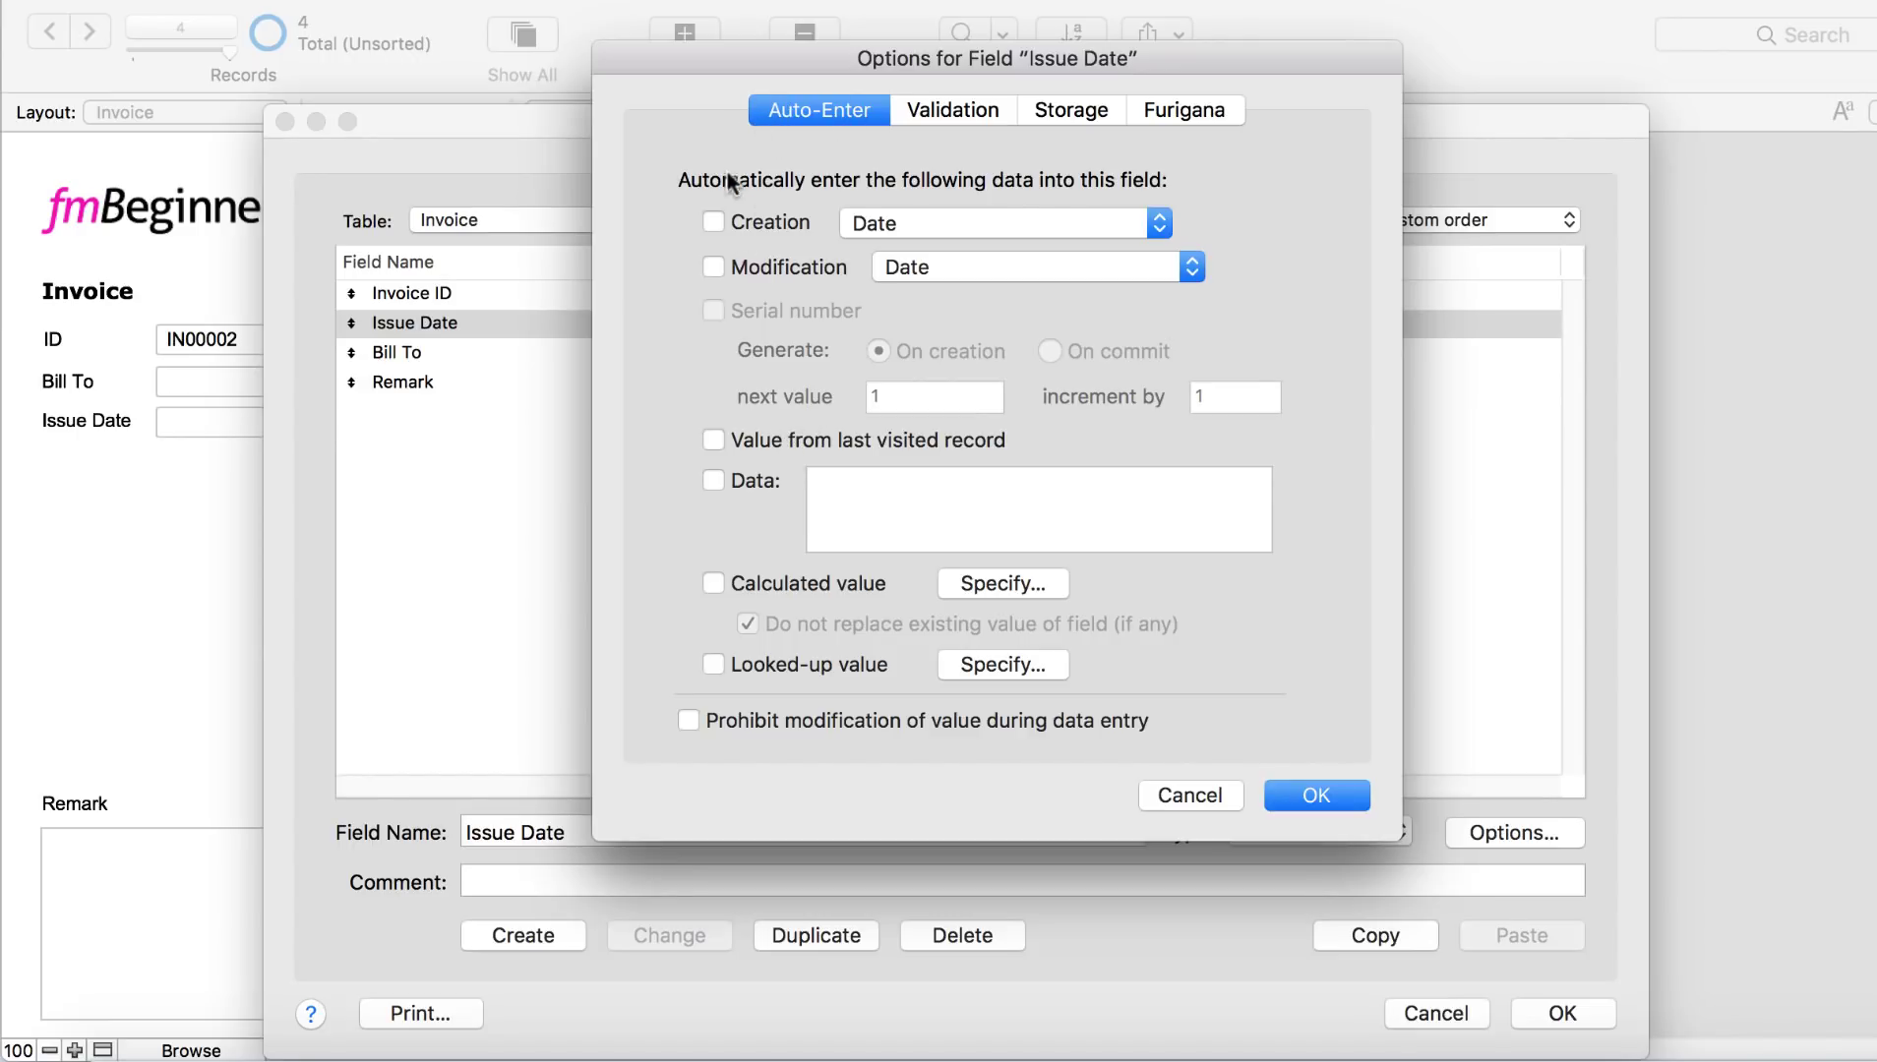
pyautogui.click(713, 220)
pyautogui.click(891, 224)
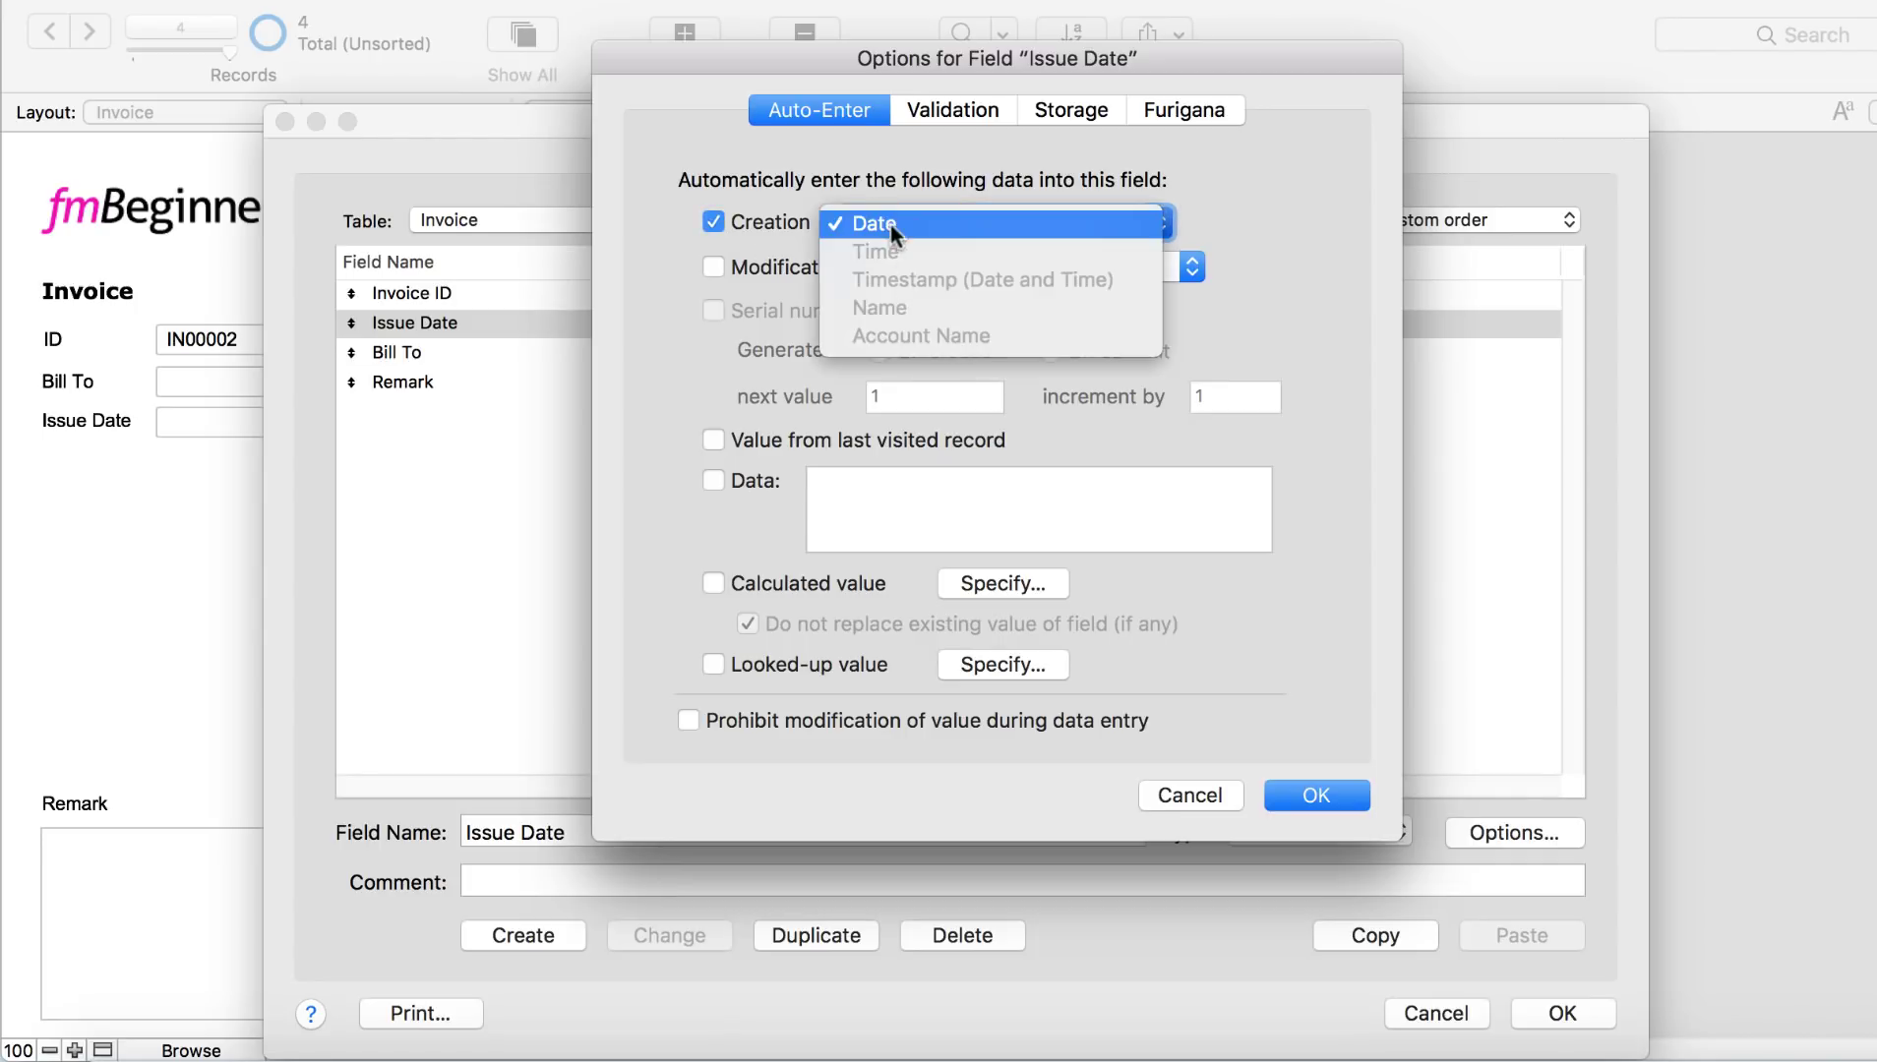
pyautogui.click(890, 222)
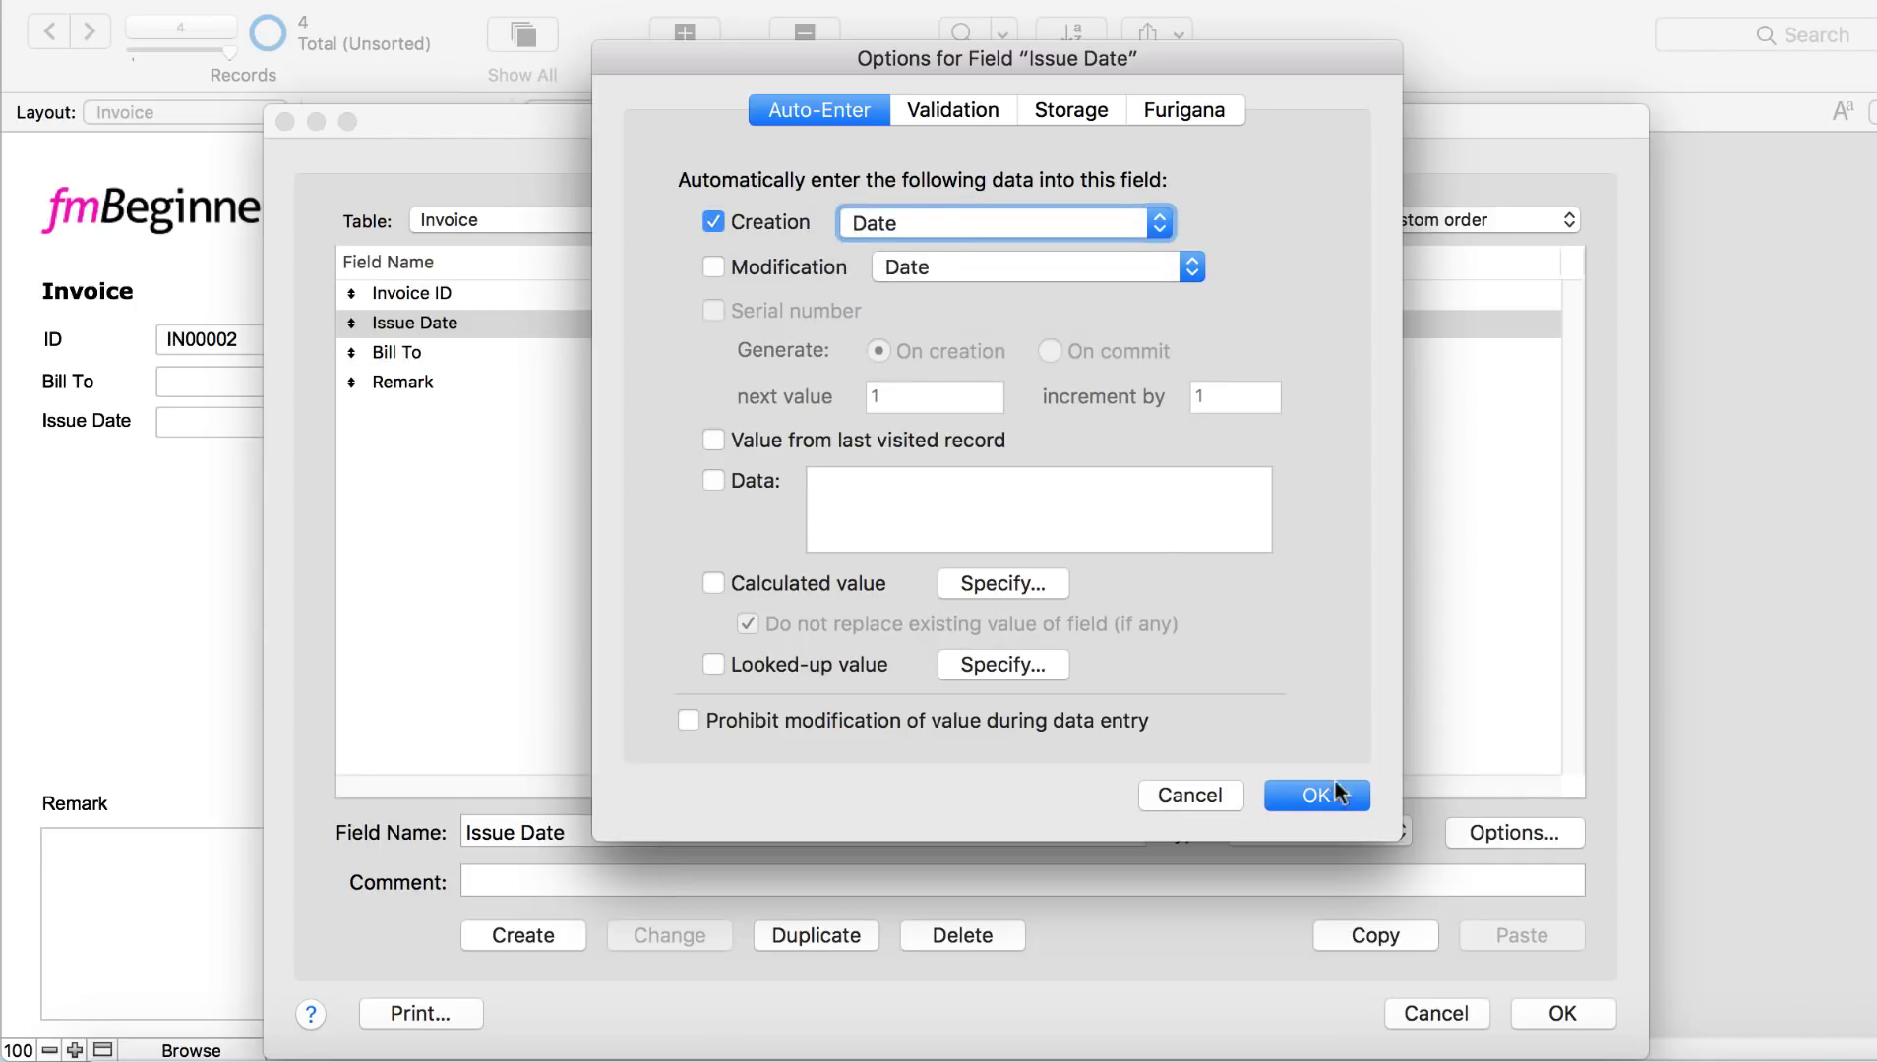
pyautogui.click(1318, 794)
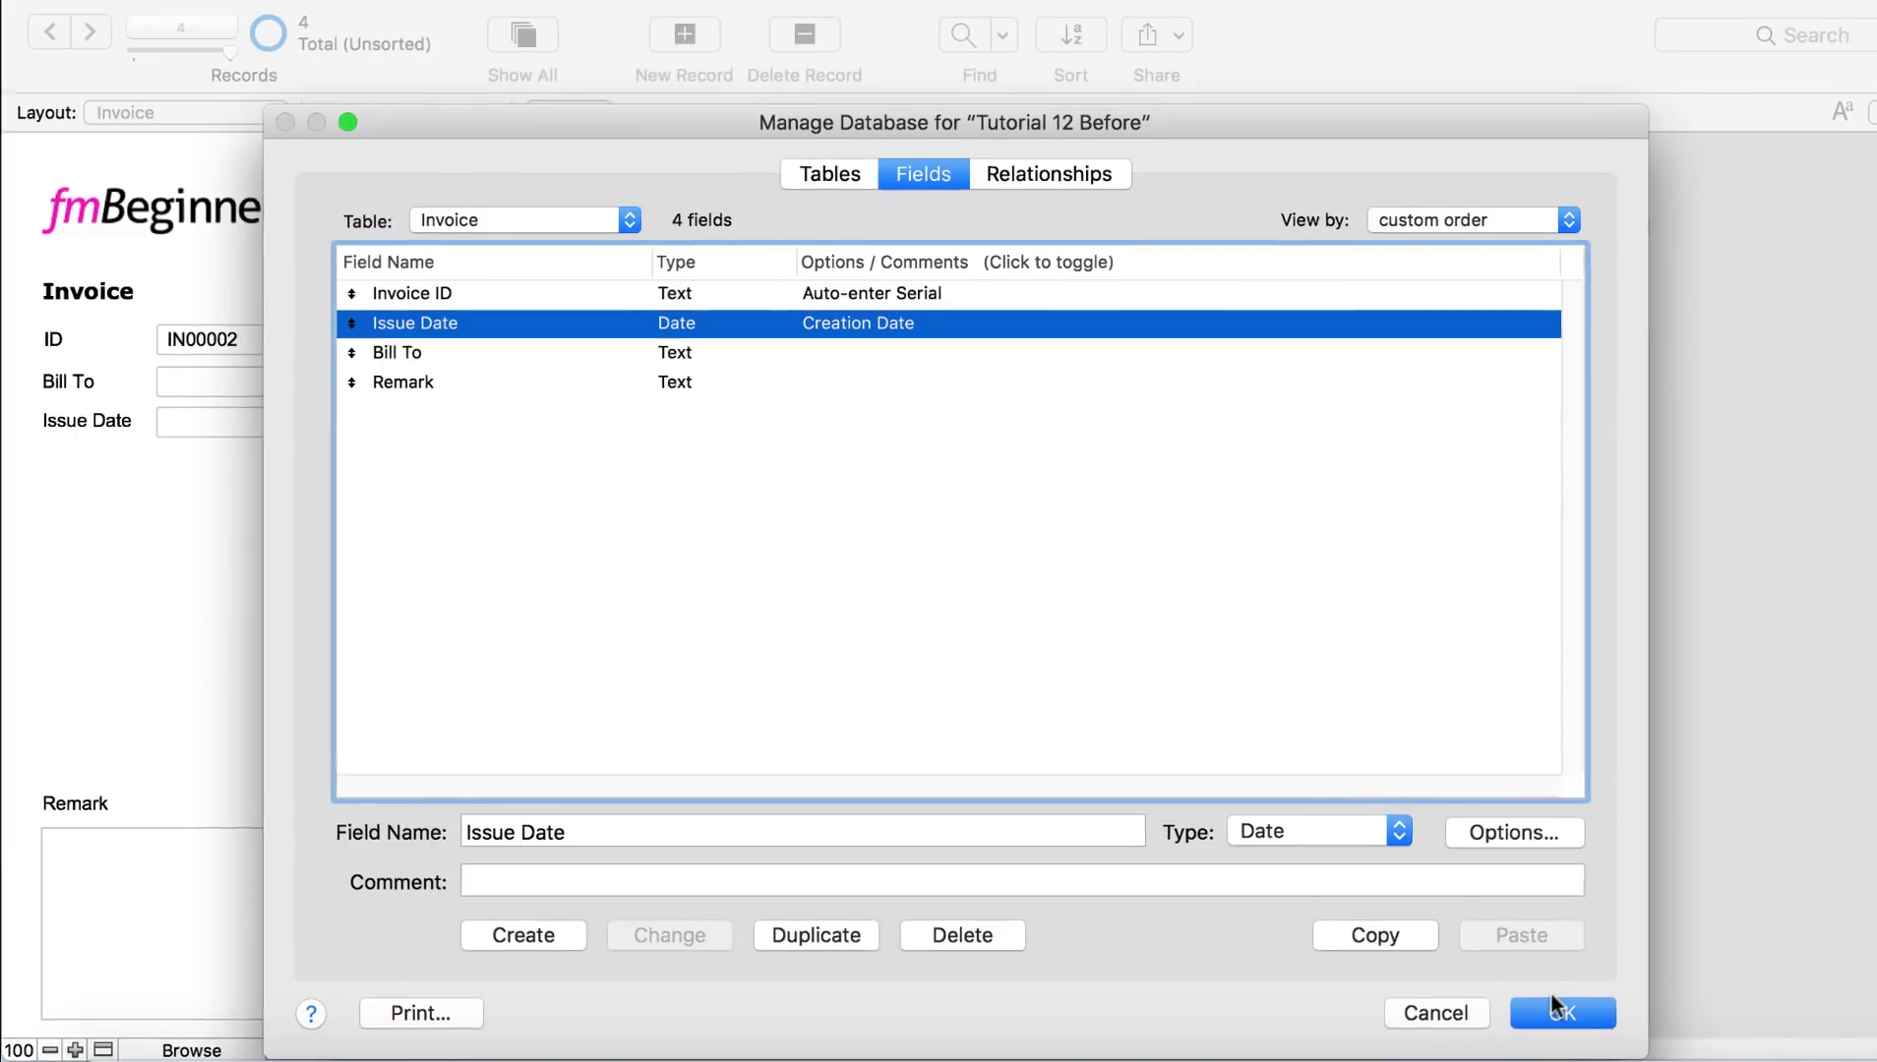
pyautogui.click(1554, 1009)
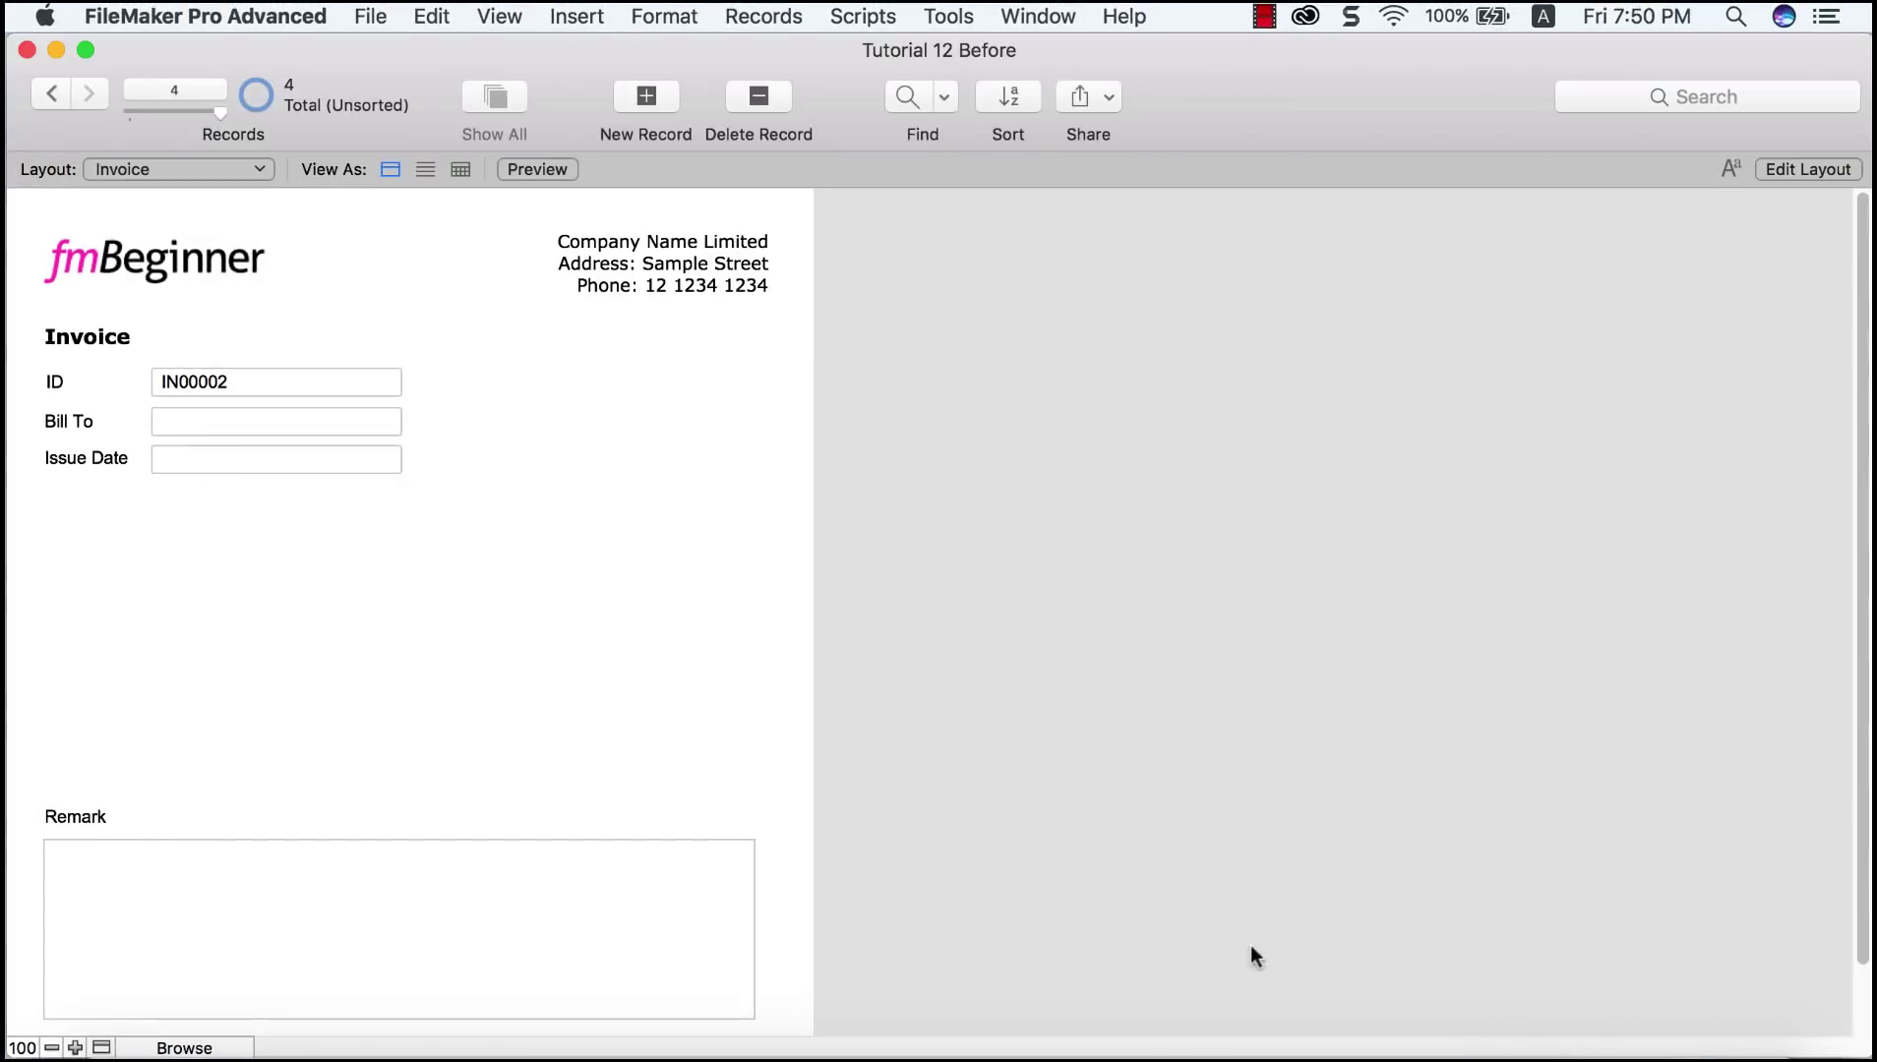
# Step: Add invoice IN00003, auto-dated 2/6/2017, and enter the customer's name in Bill To
pyautogui.click(652, 103)
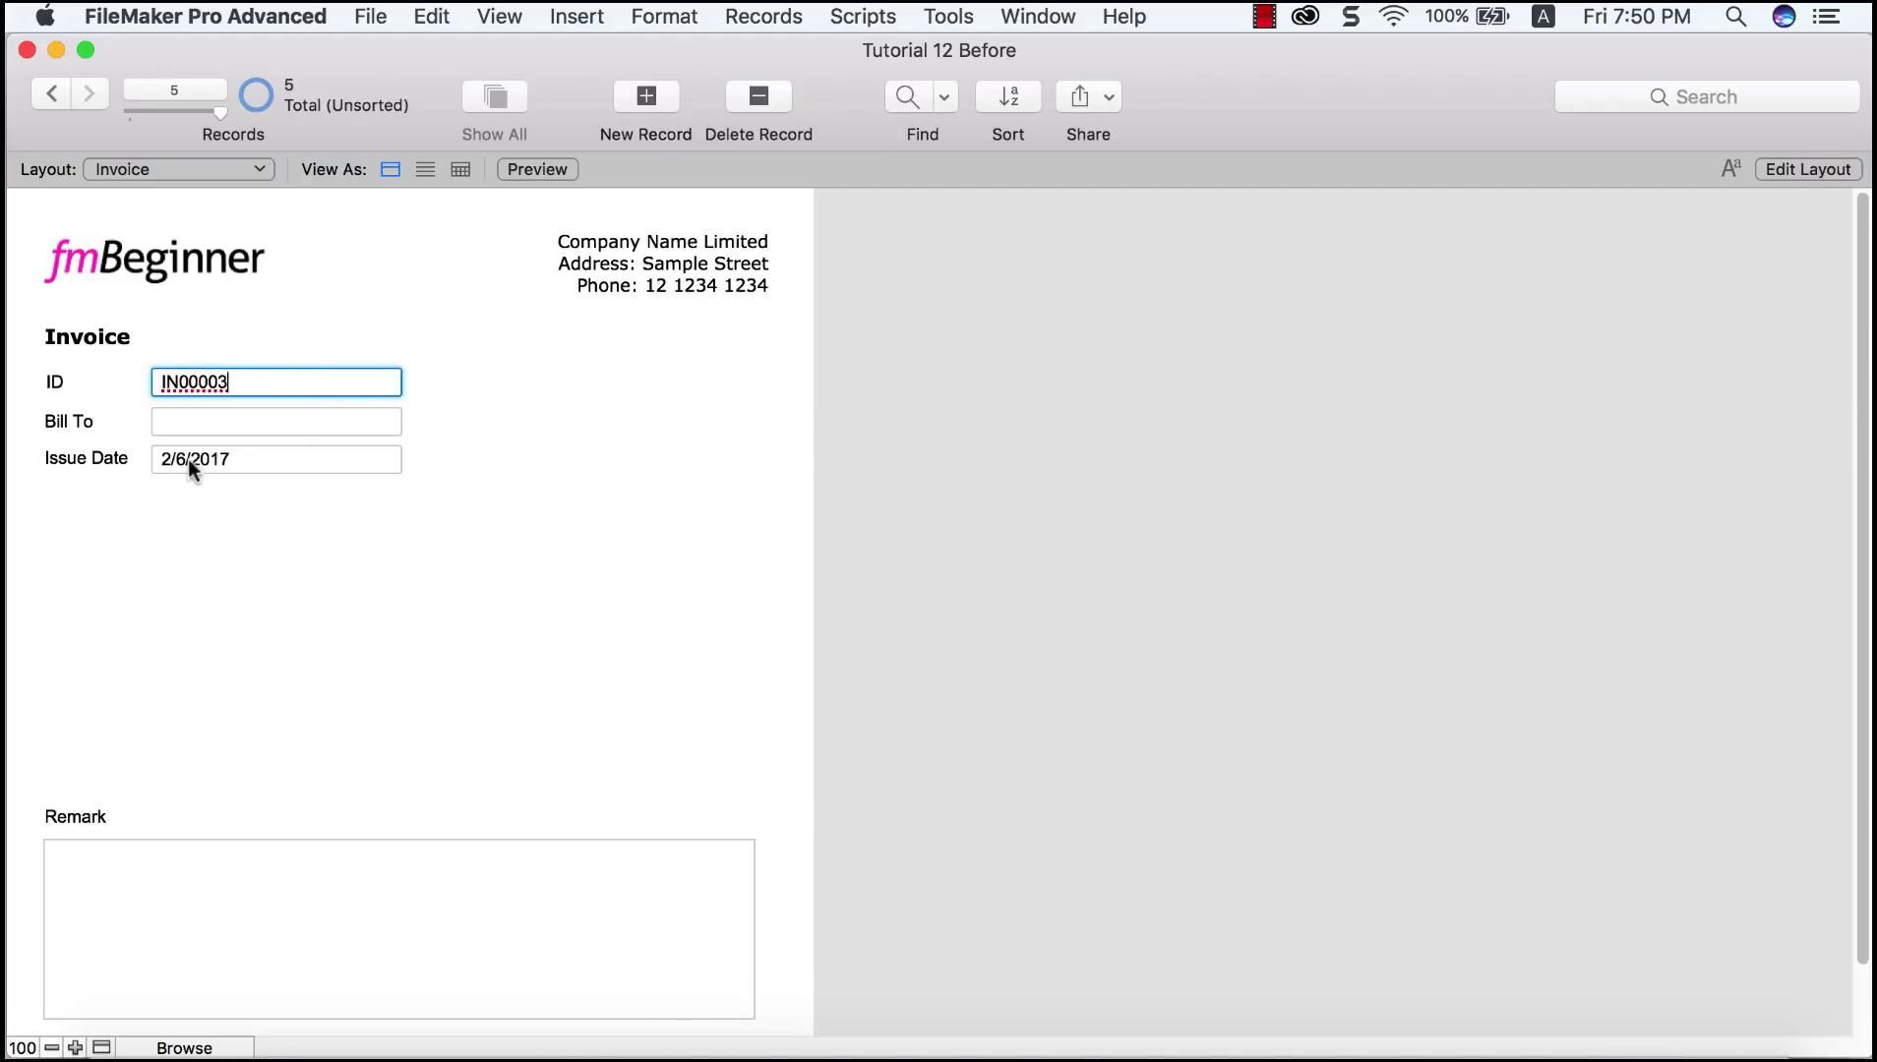
pyautogui.click(284, 476)
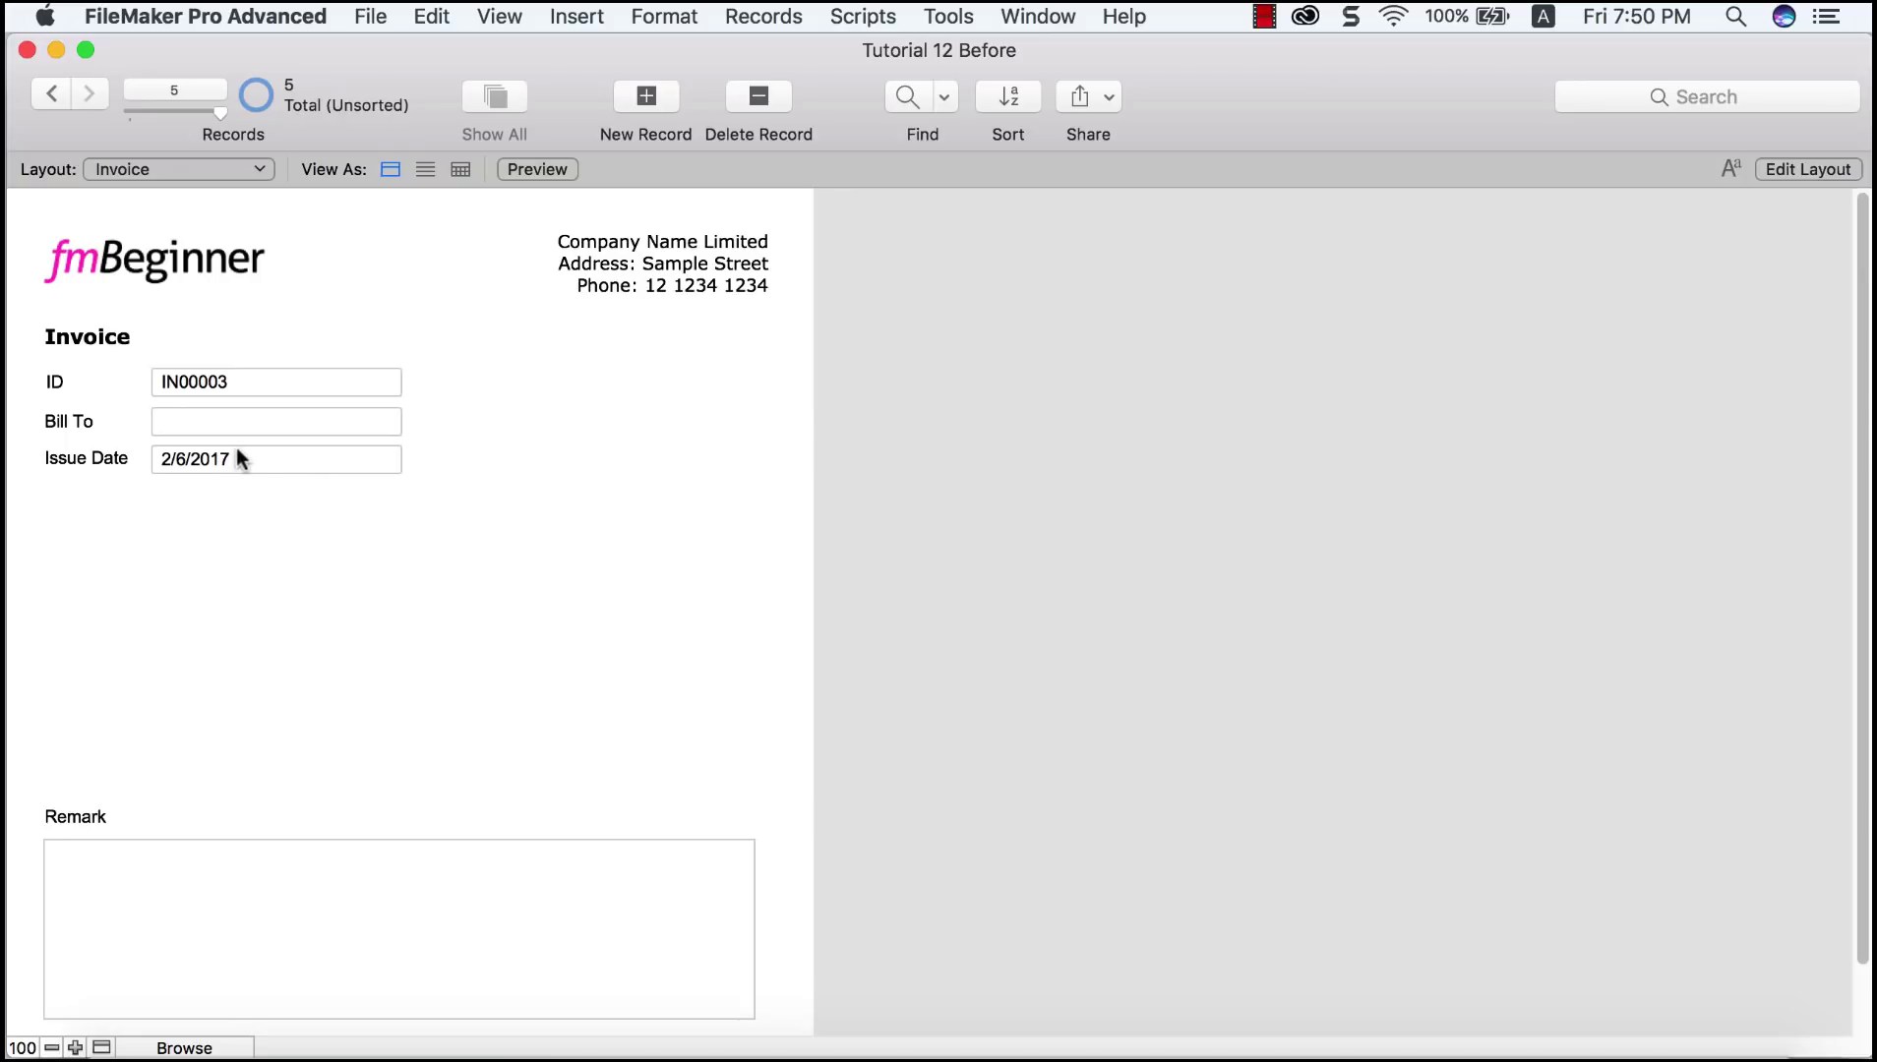
pyautogui.click(257, 416)
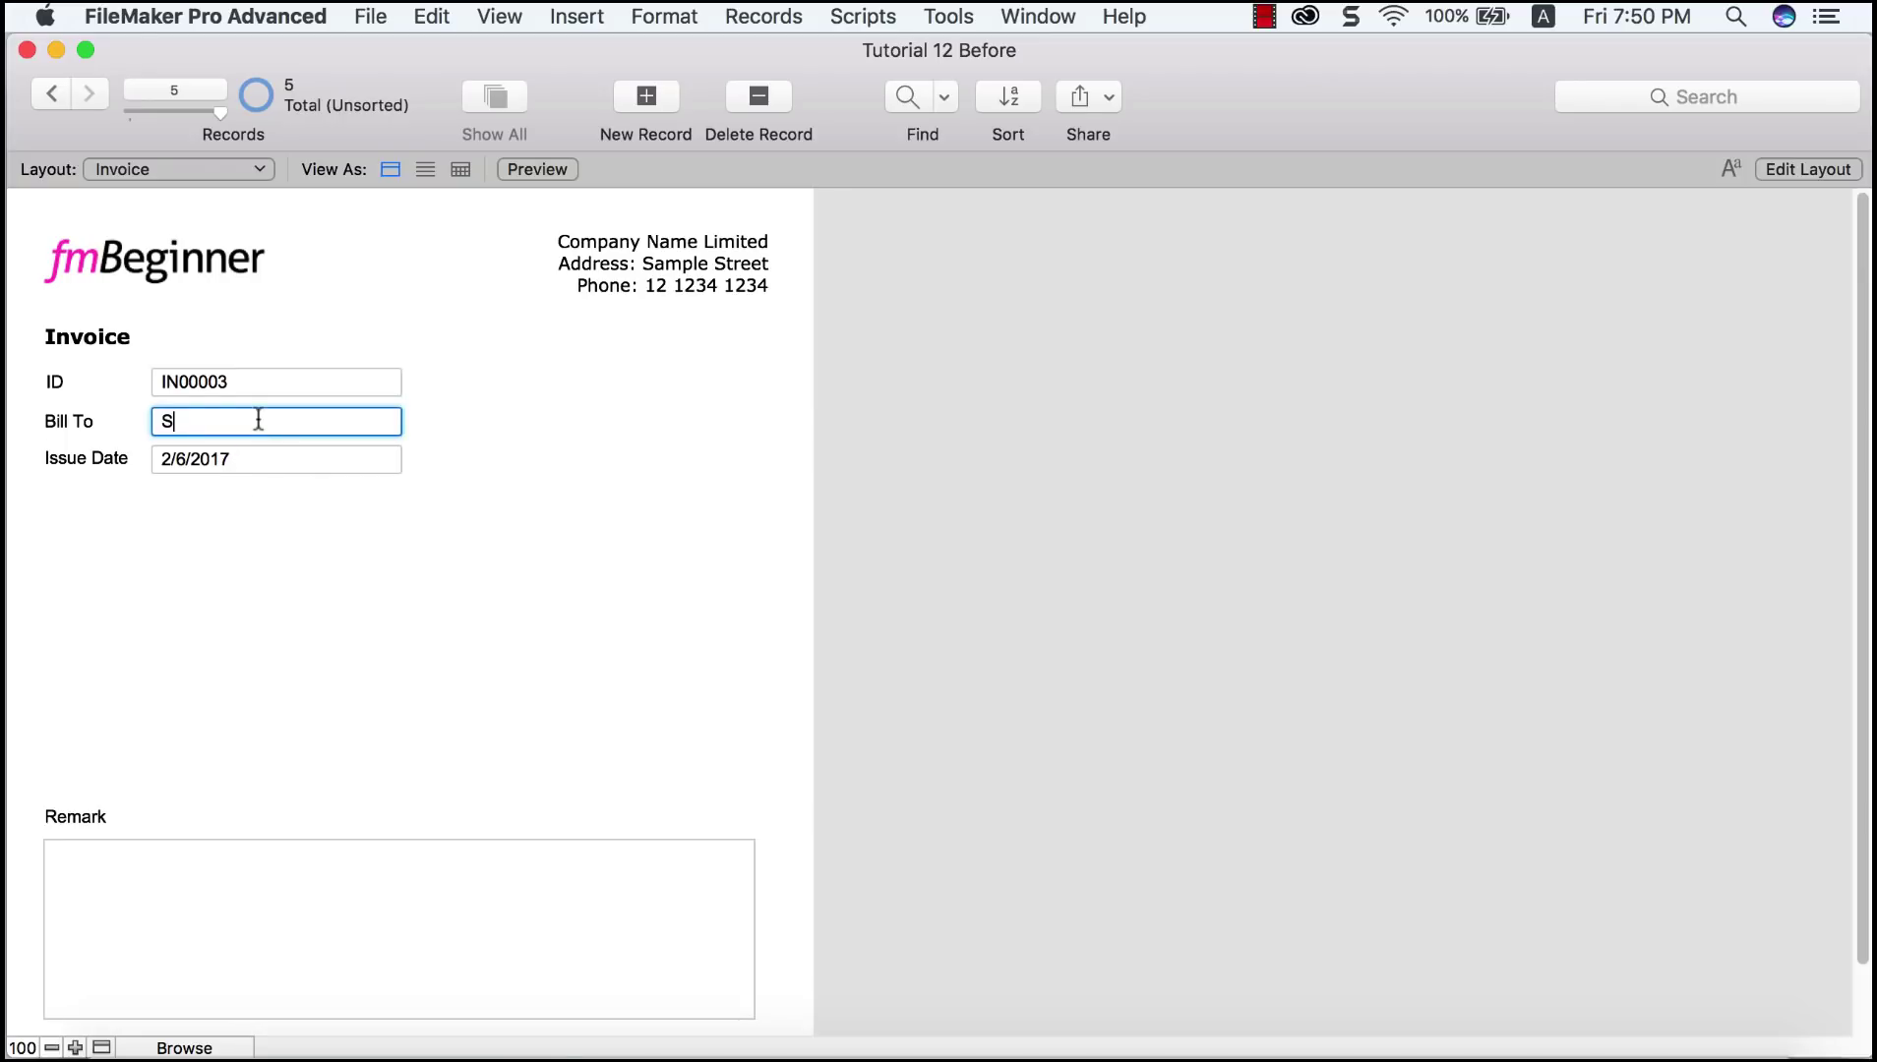
pyautogui.click(549, 471)
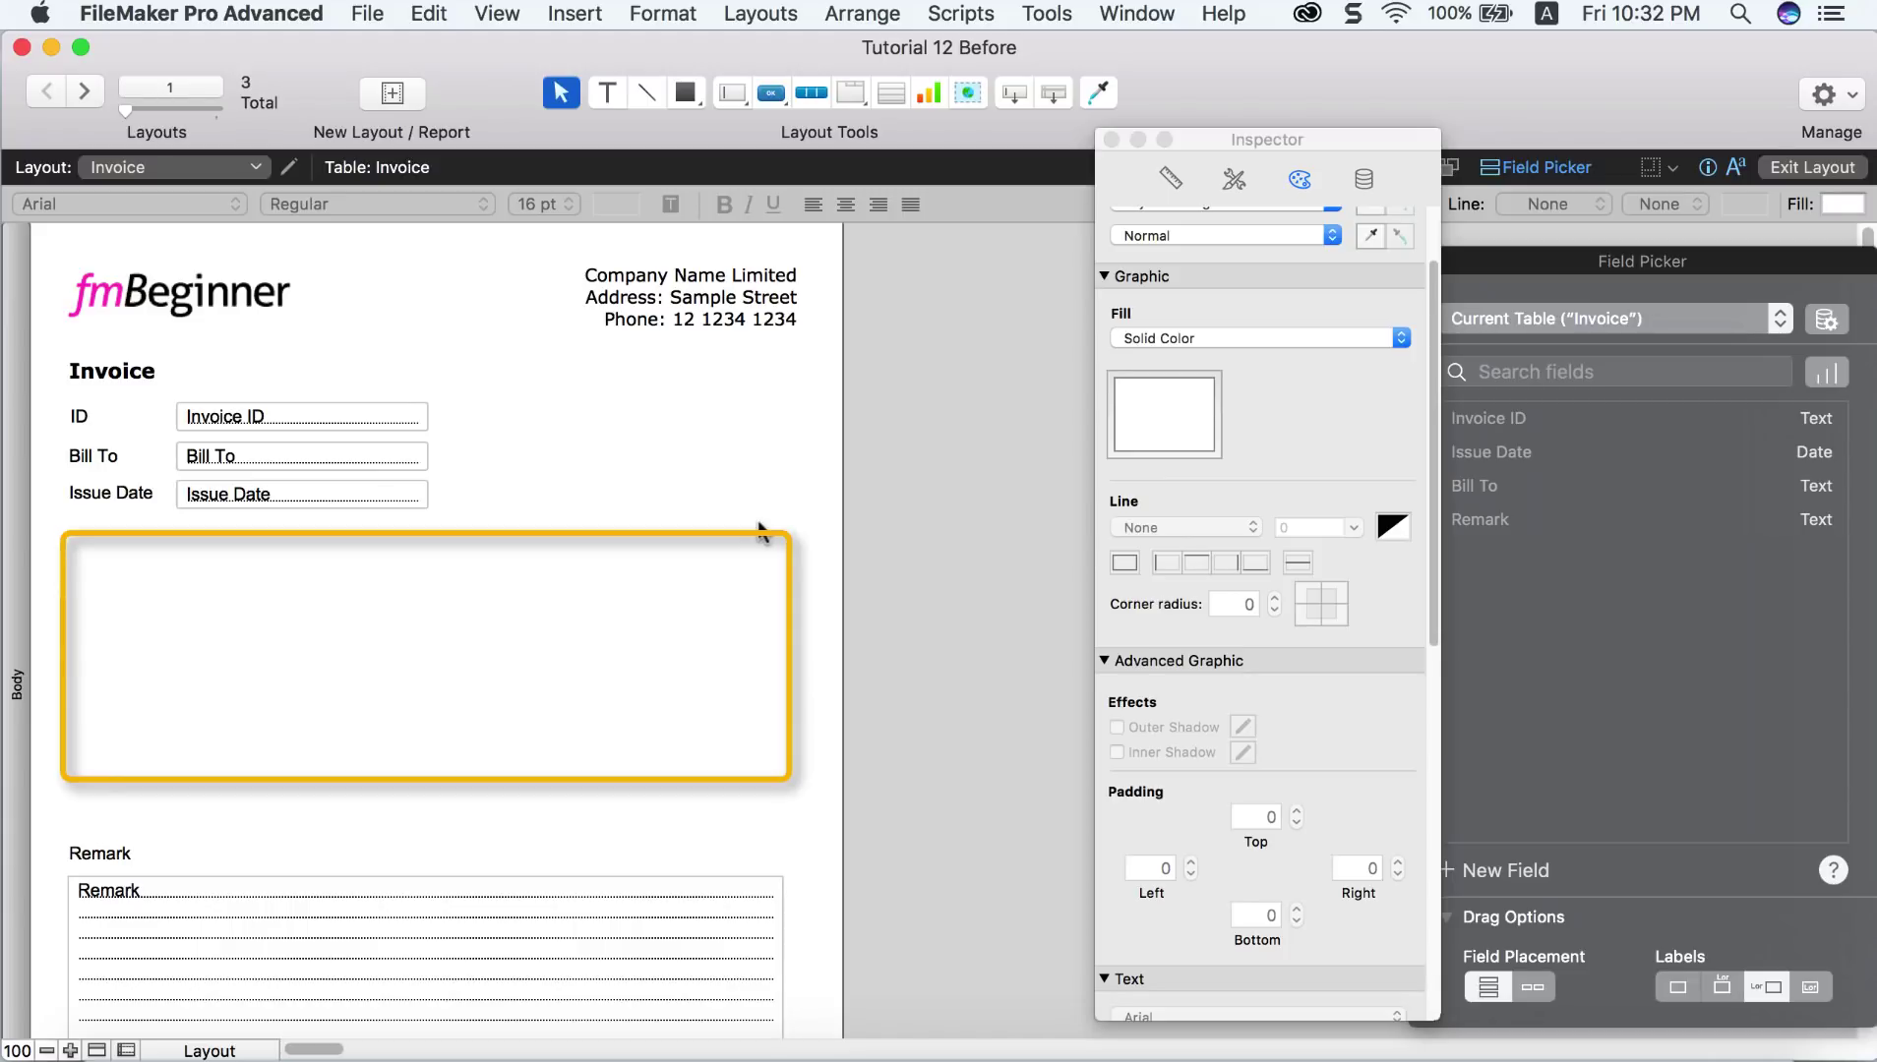
# Step: Review the invoice table relationships in Manage Database, then select the Portal tool
pyautogui.click(371, 19)
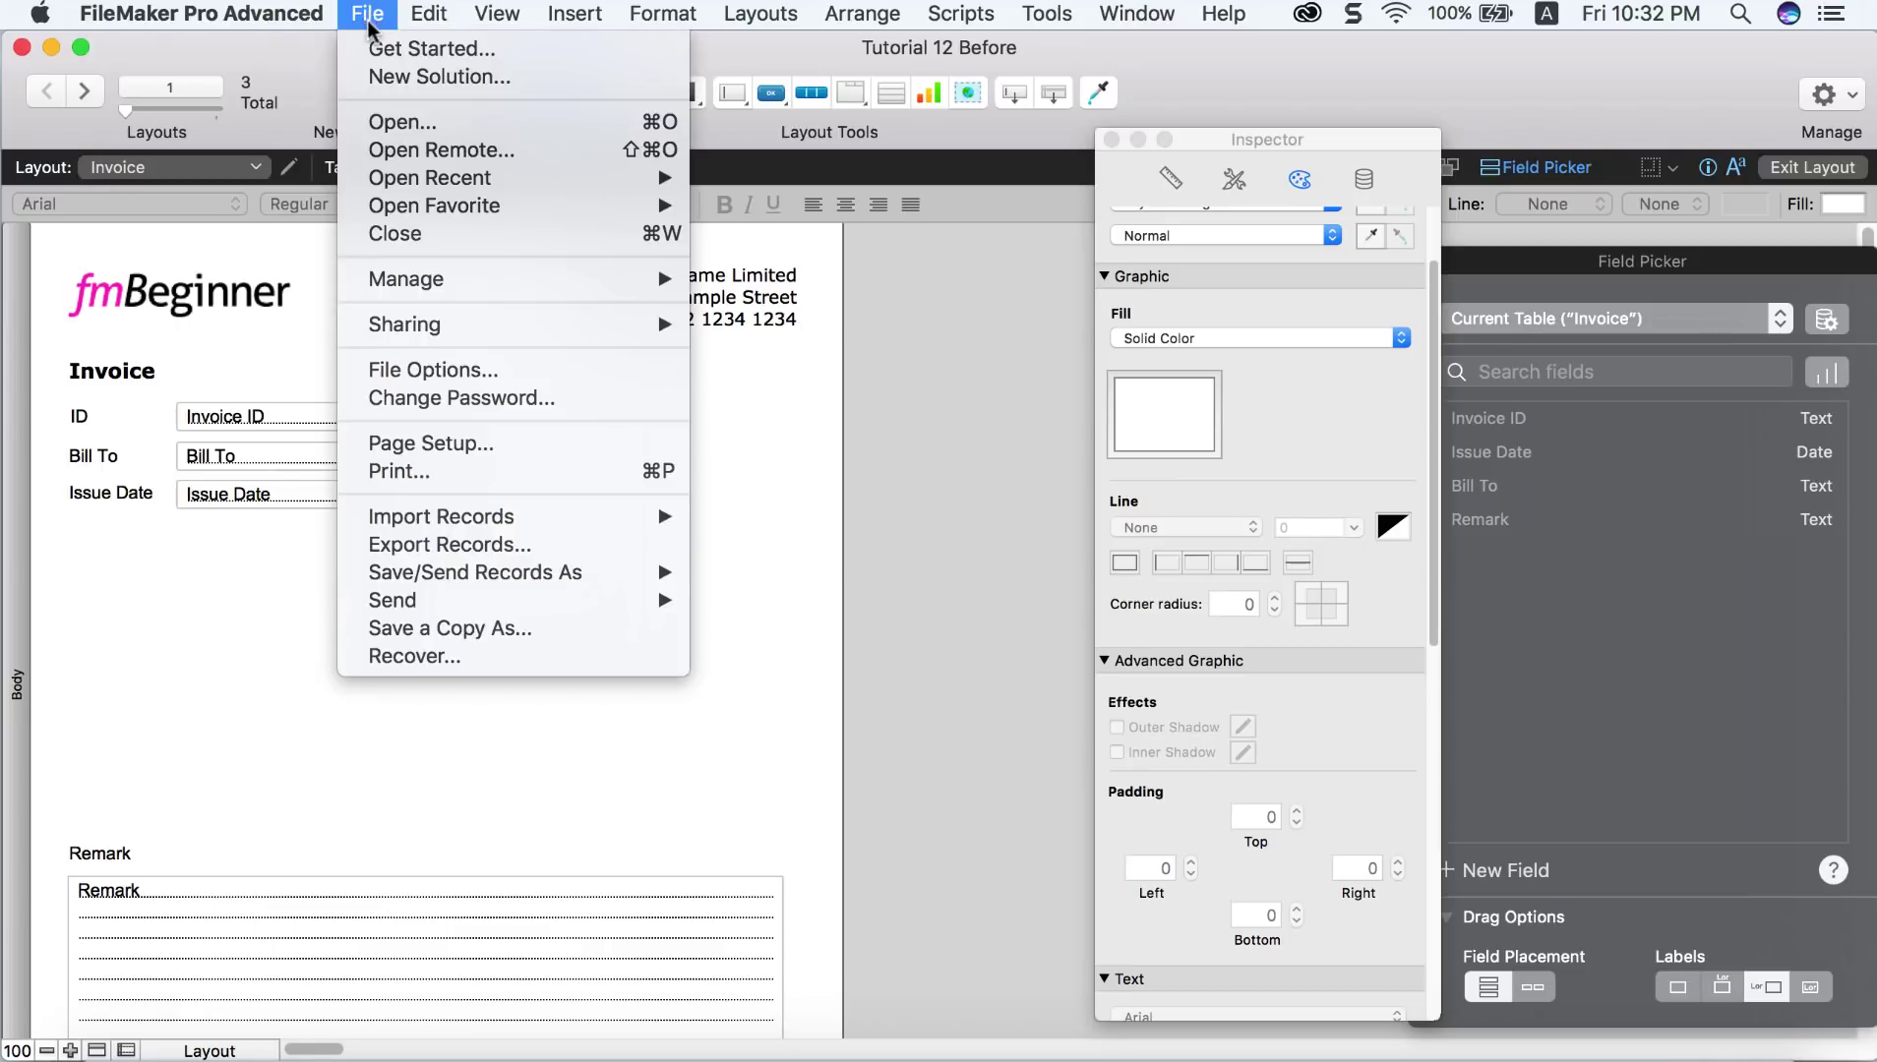
pyautogui.moveTo(632, 280)
pyautogui.click(710, 282)
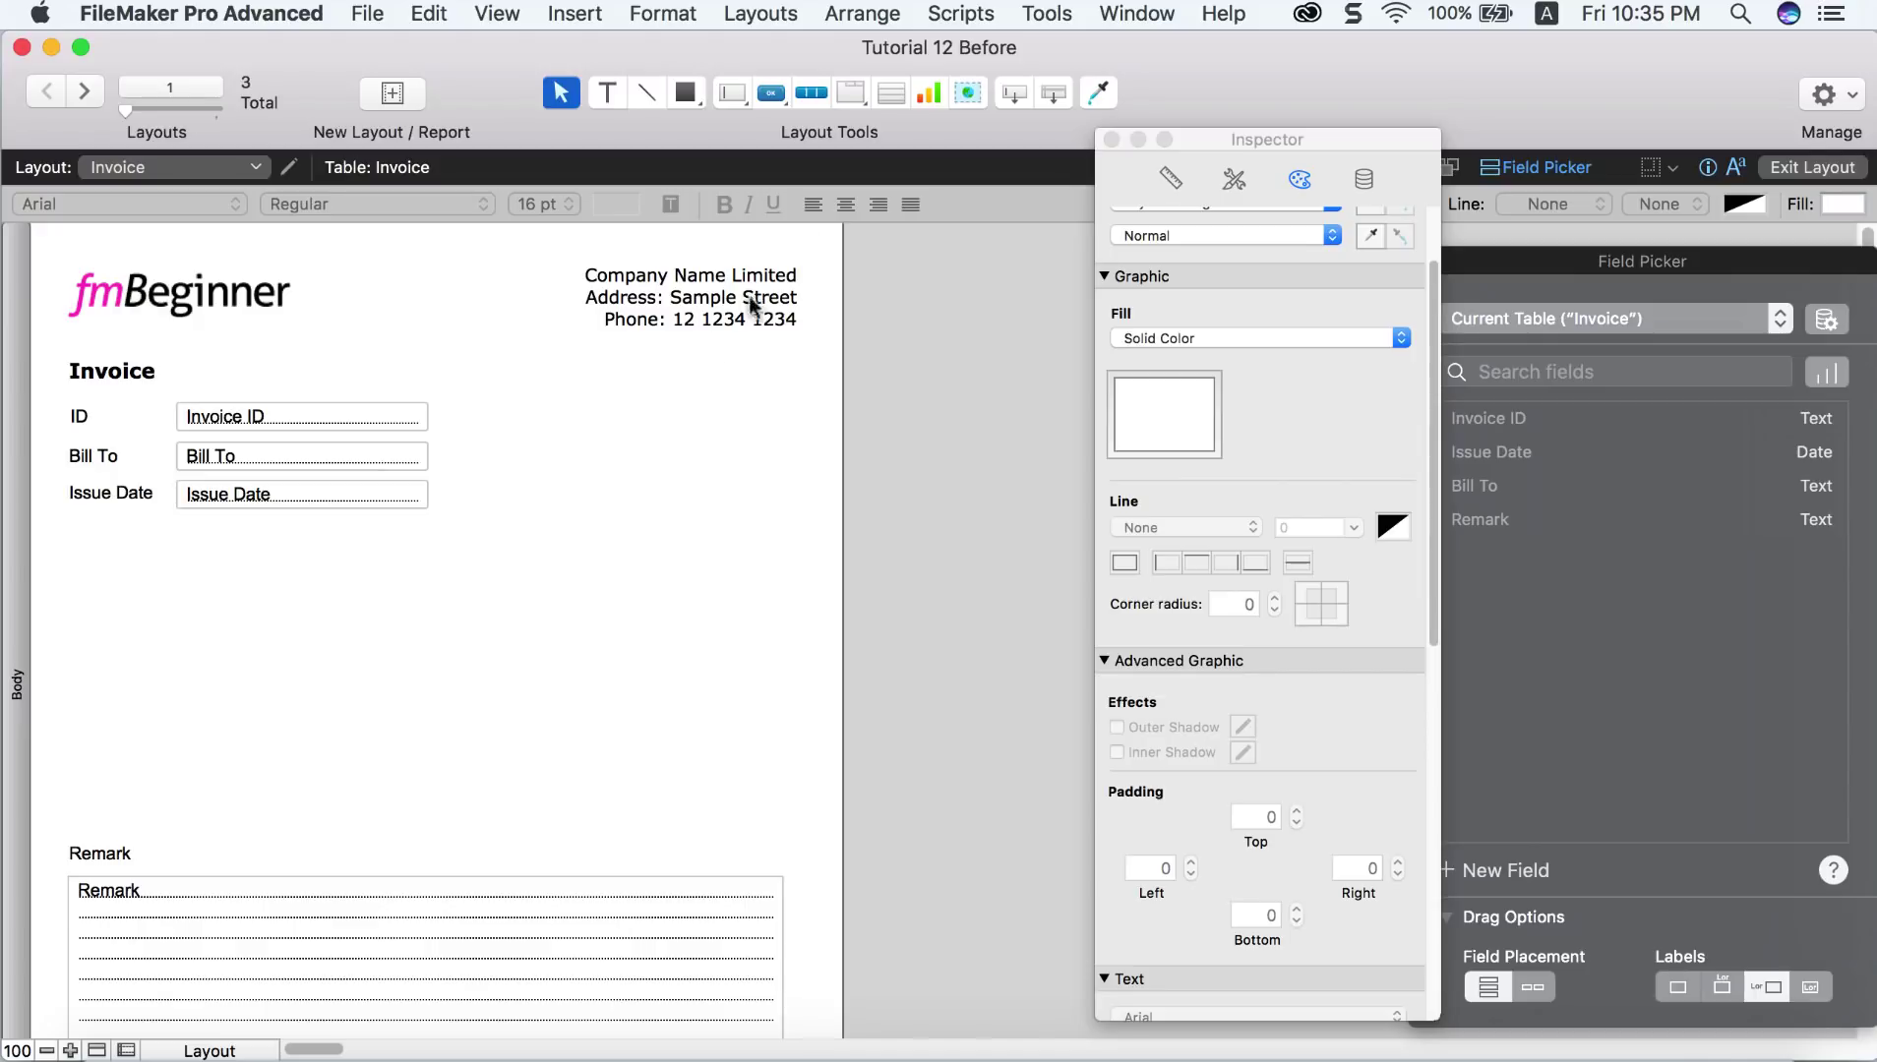
pyautogui.click(889, 93)
# Step: Draw a portal below Issue Date that shows related Invoice_Line records
pyautogui.moveTo(71, 528); pyautogui.dragTo(783, 831)
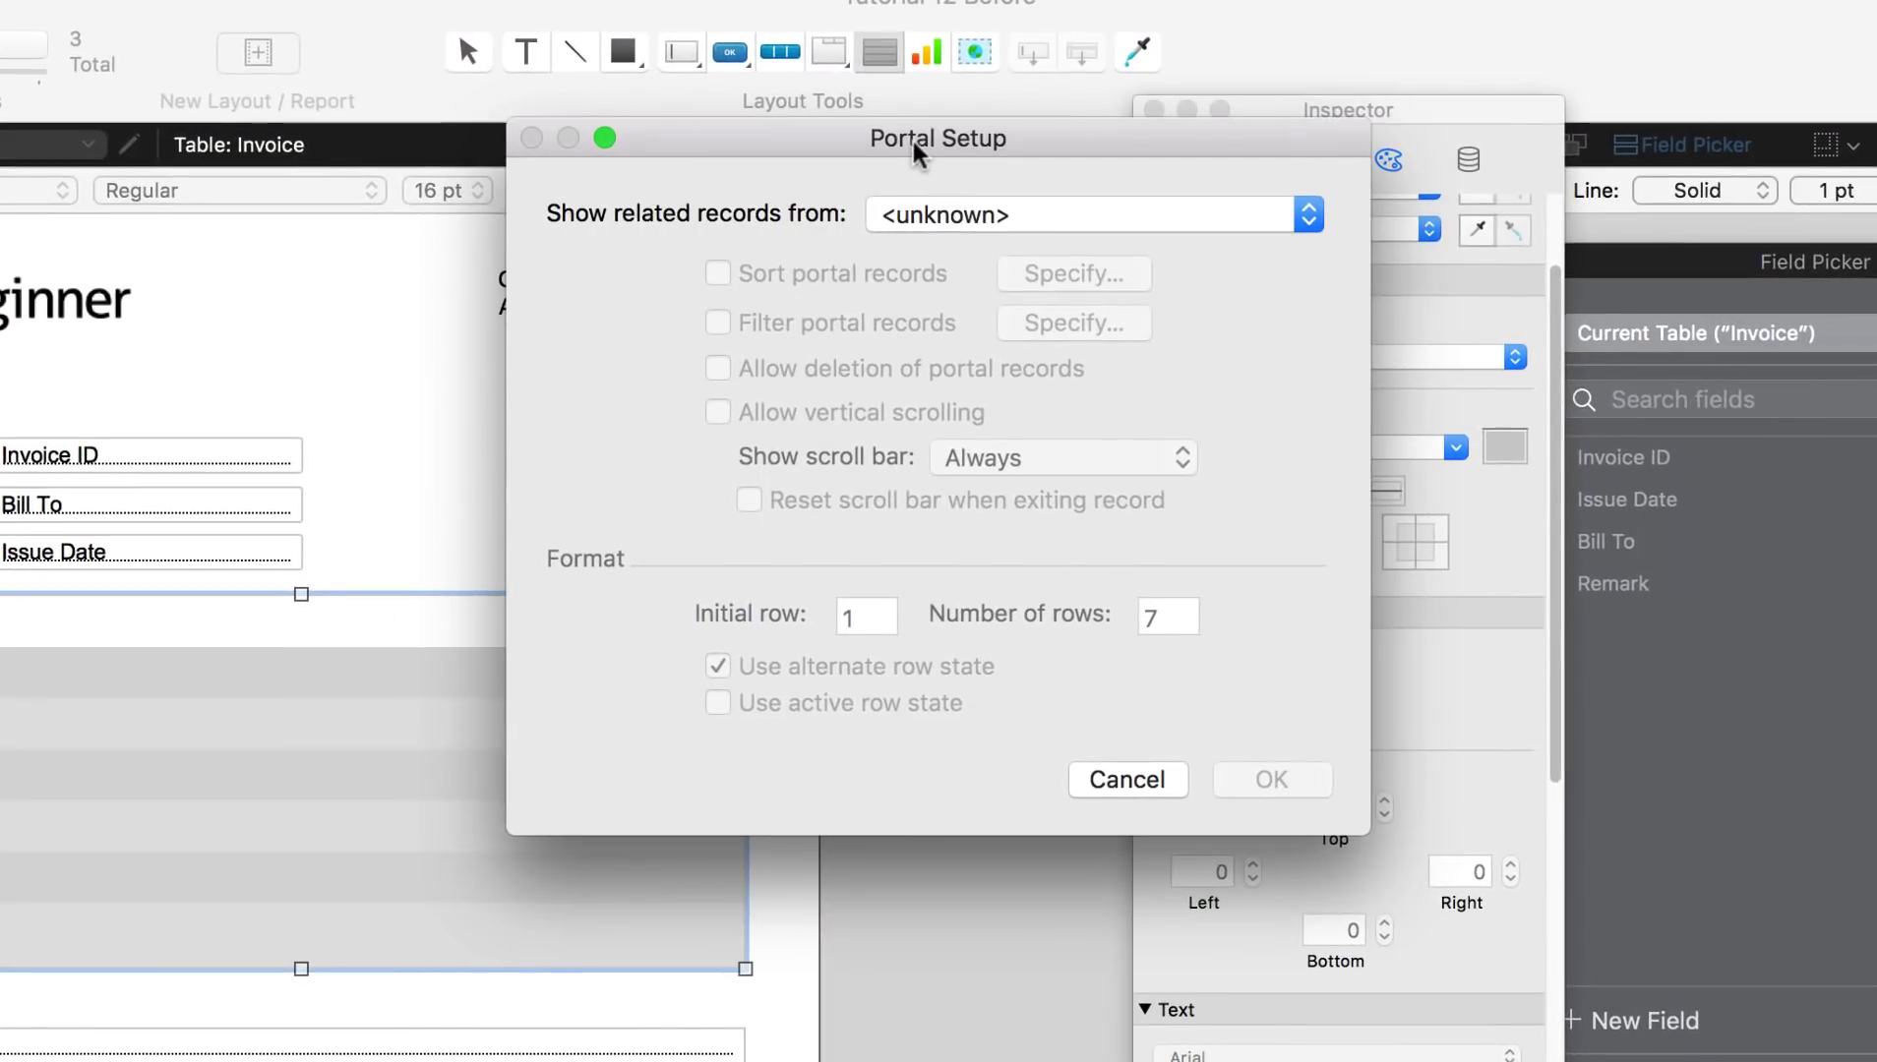
pyautogui.click(951, 217)
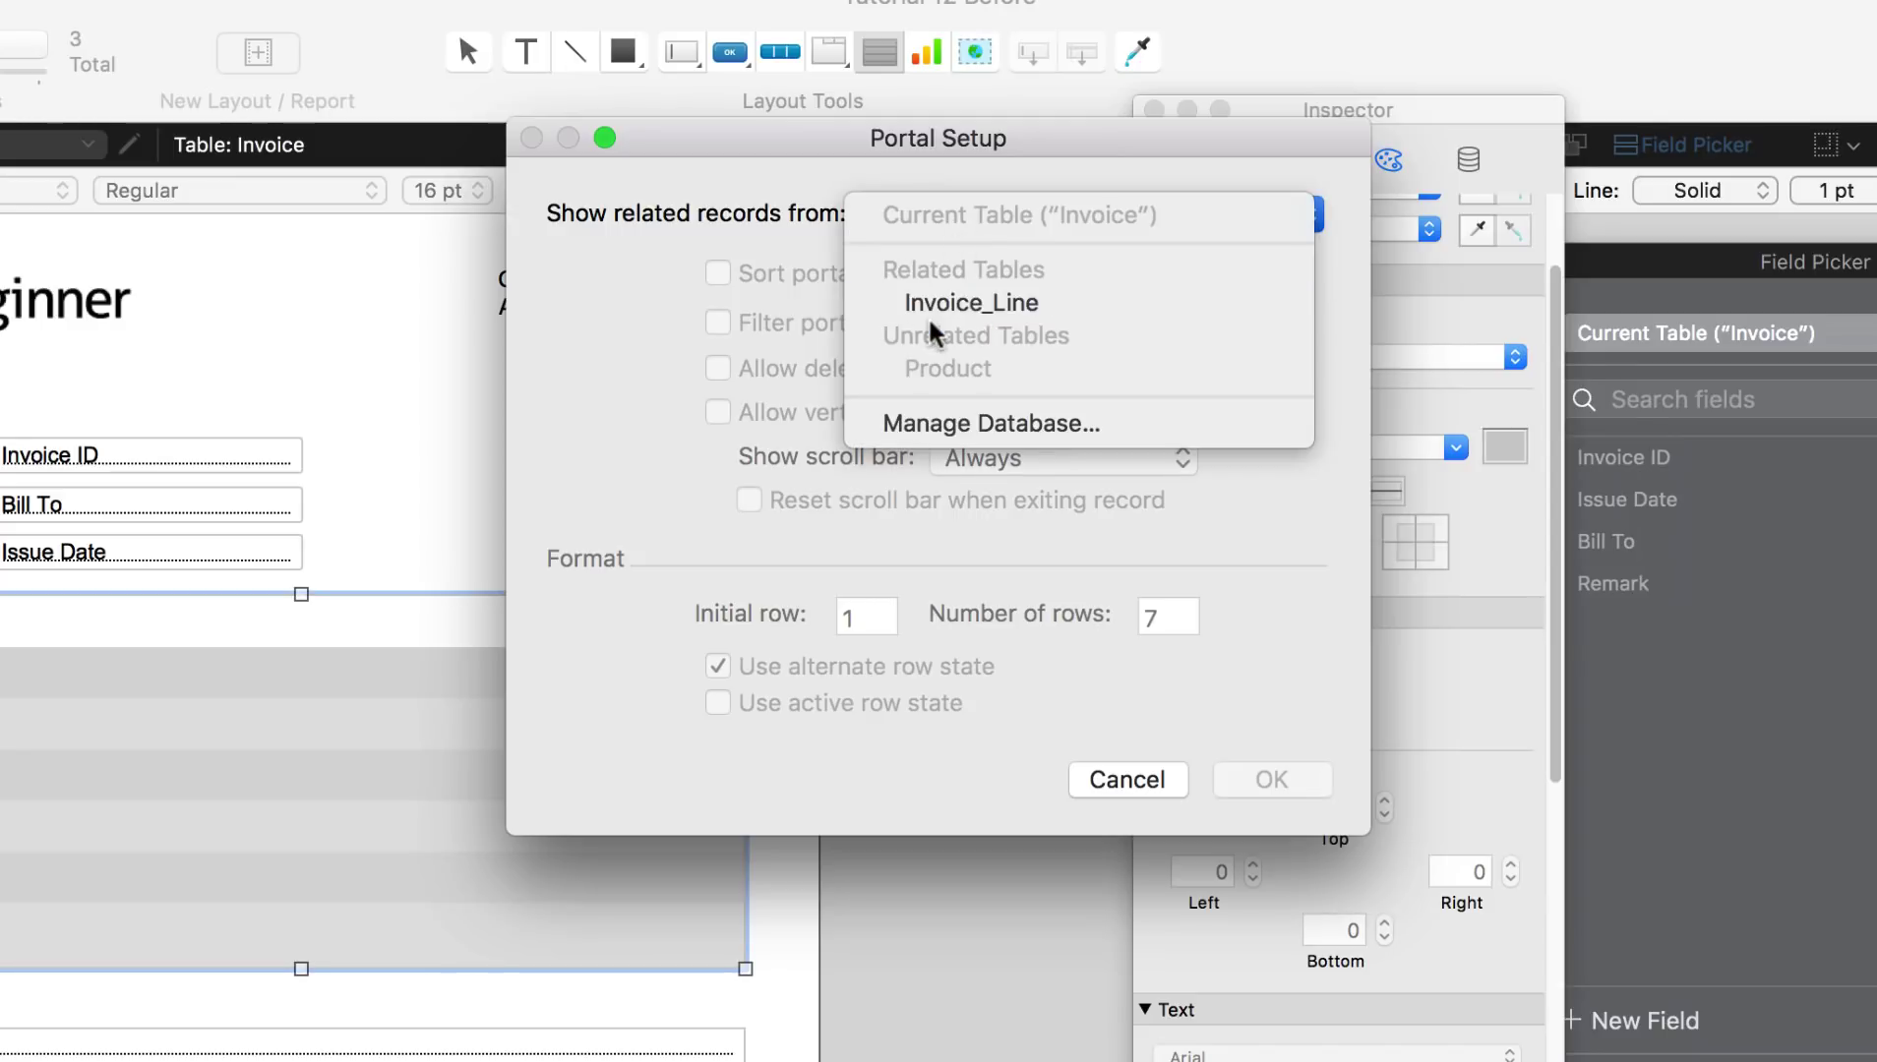
pyautogui.click(986, 307)
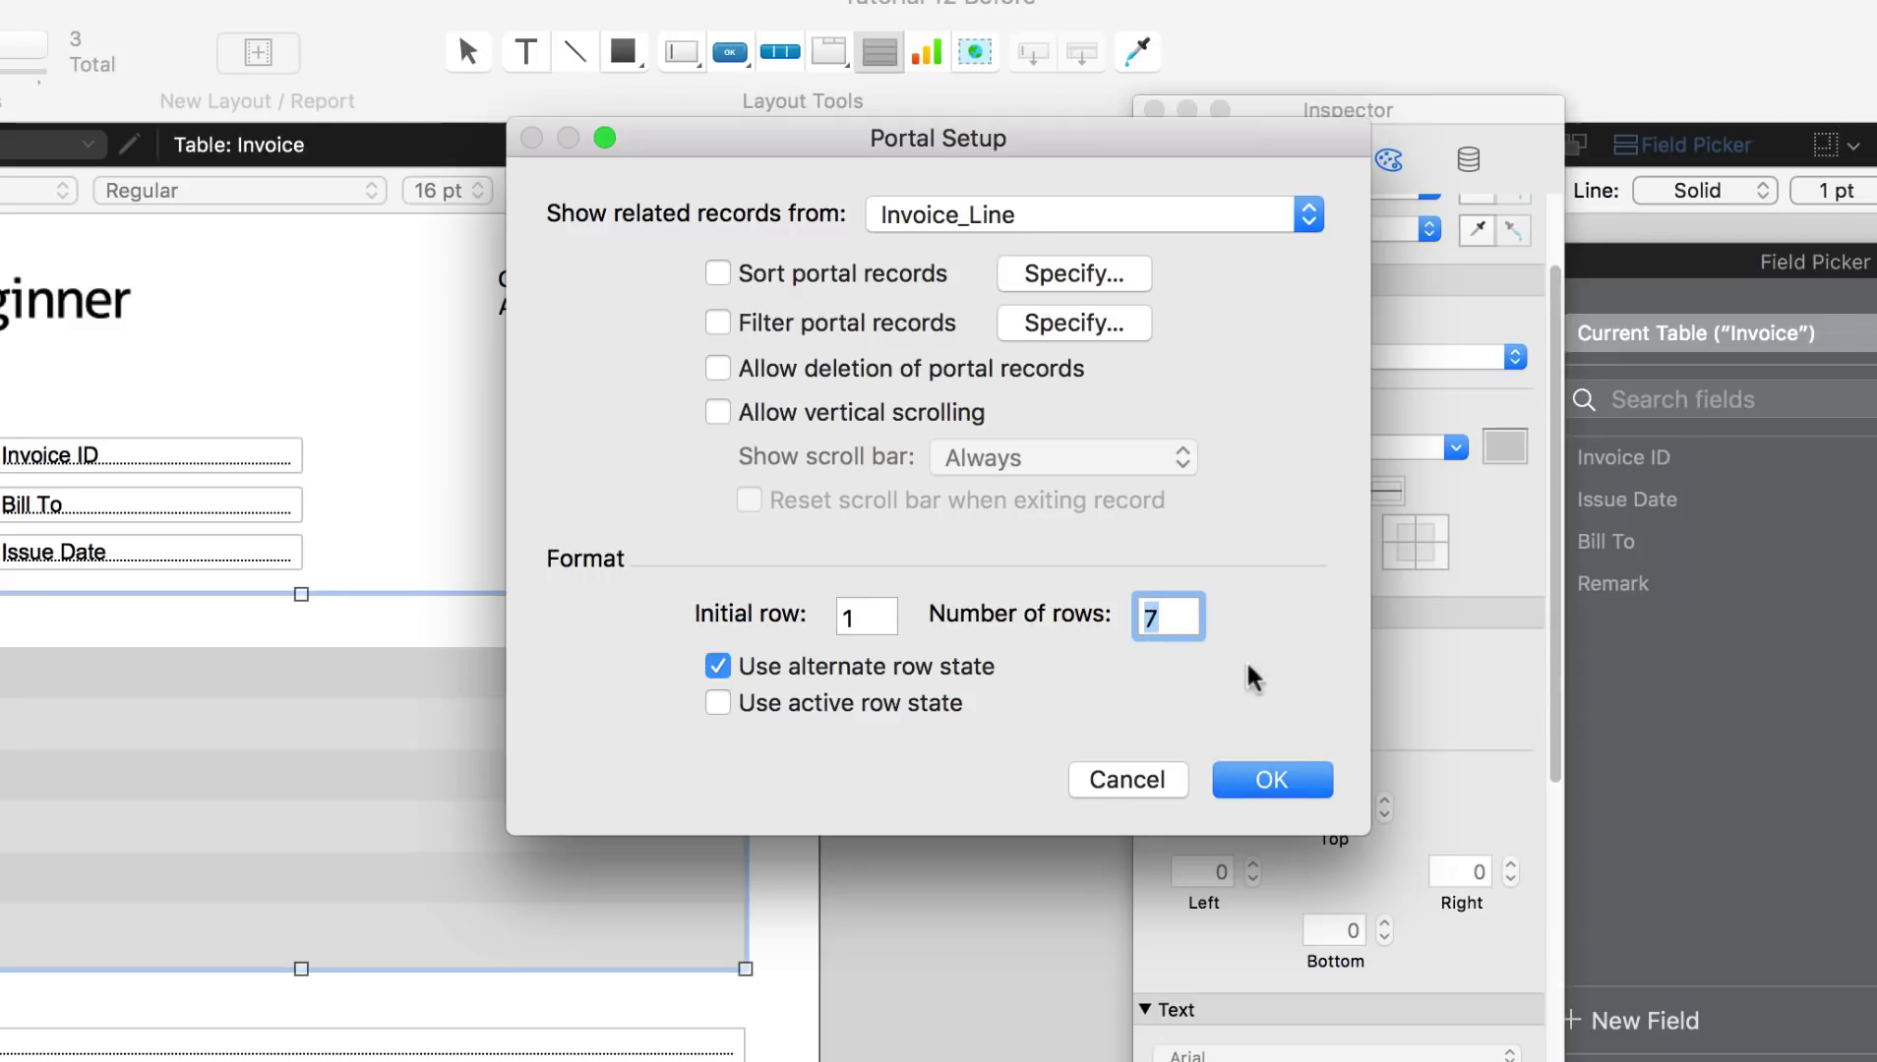
pyautogui.click(1289, 782)
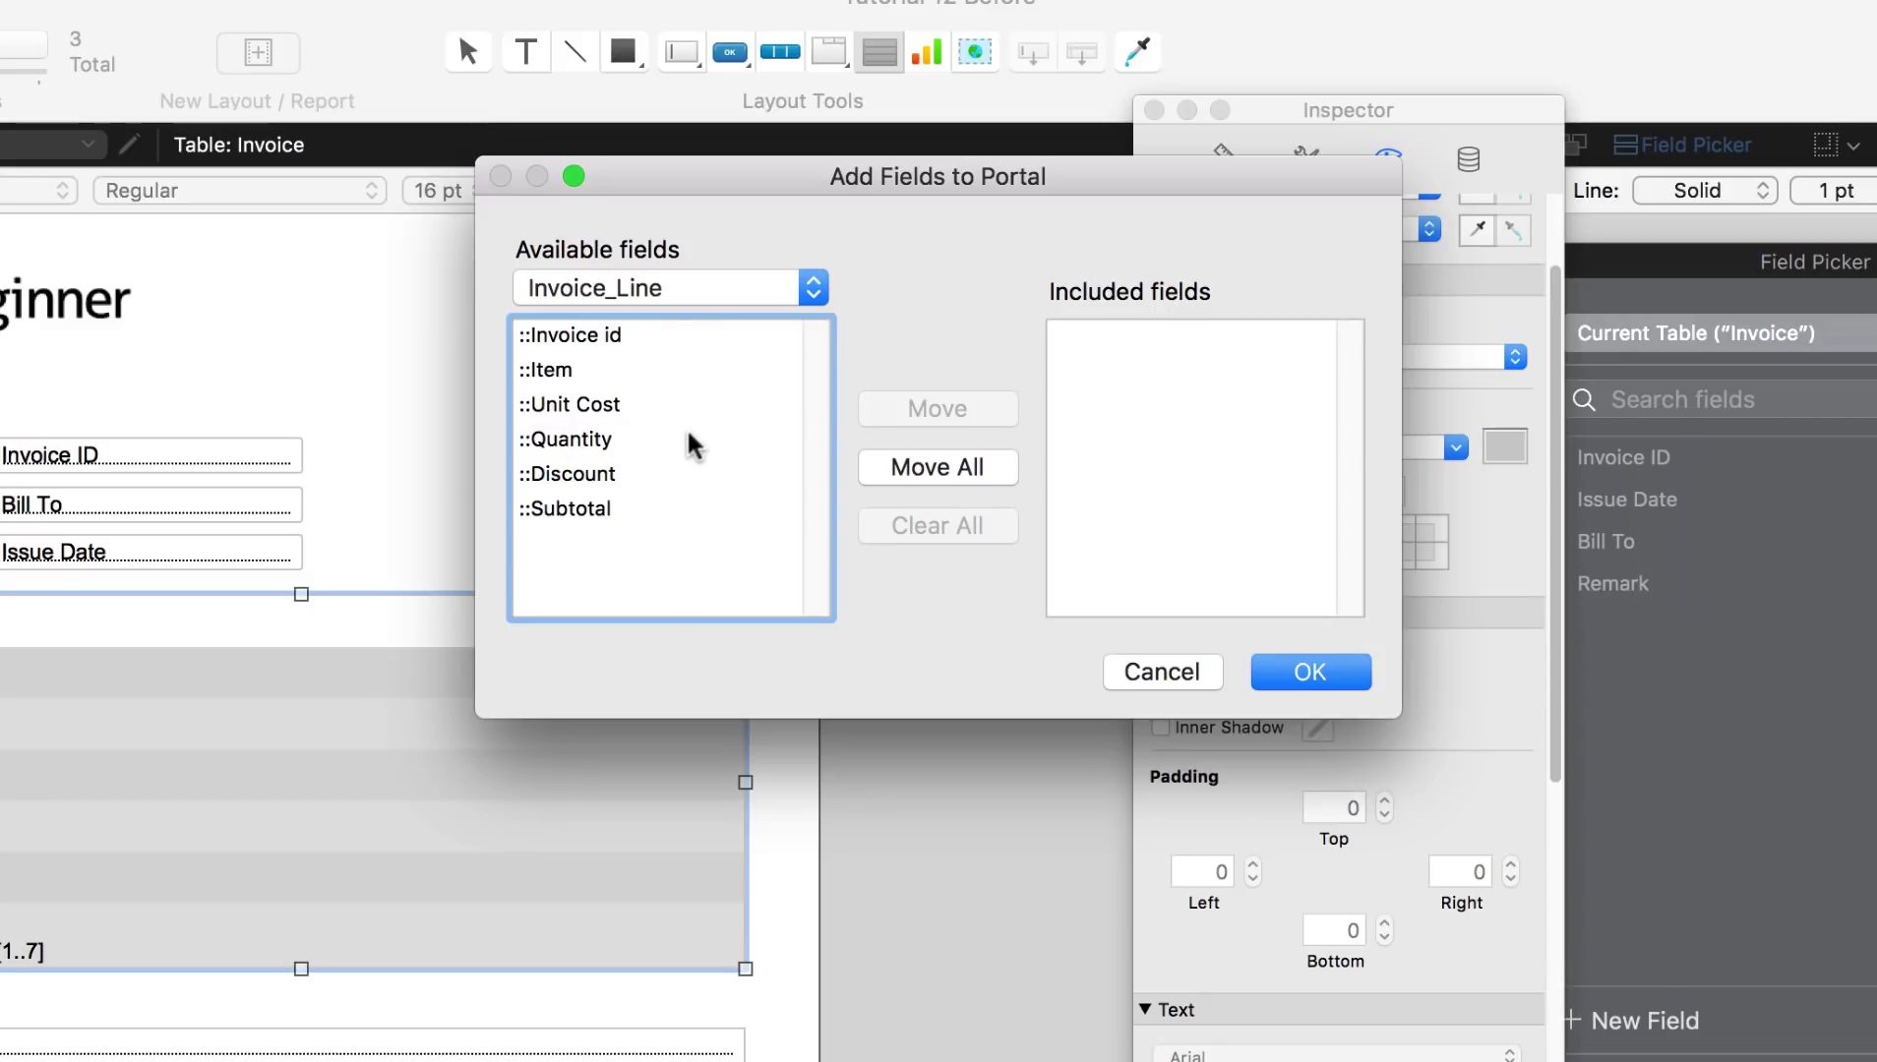
# Step: Add the Item, Unit Cost, Quantity, Discount and Subtotal fields to the portal
pyautogui.click(604, 373)
pyautogui.doubleClick(604, 373)
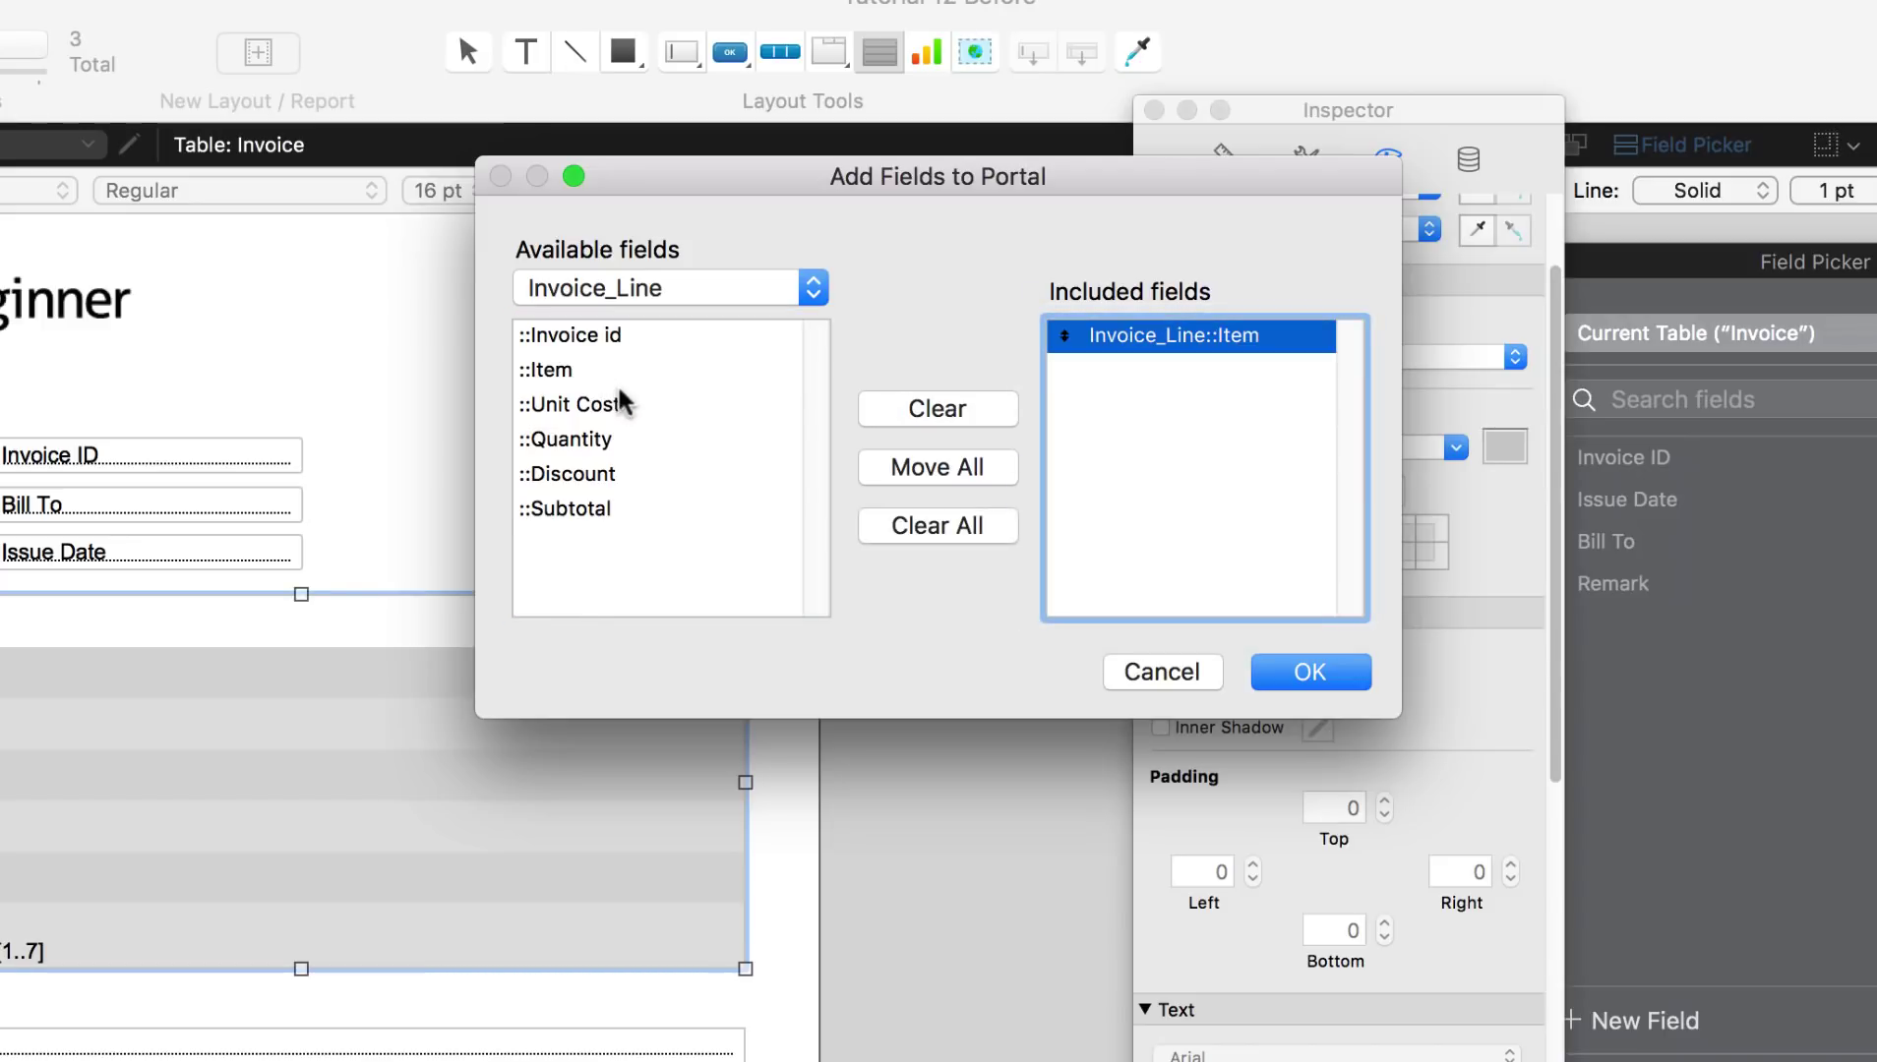
pyautogui.click(618, 398)
pyautogui.doubleClick(619, 401)
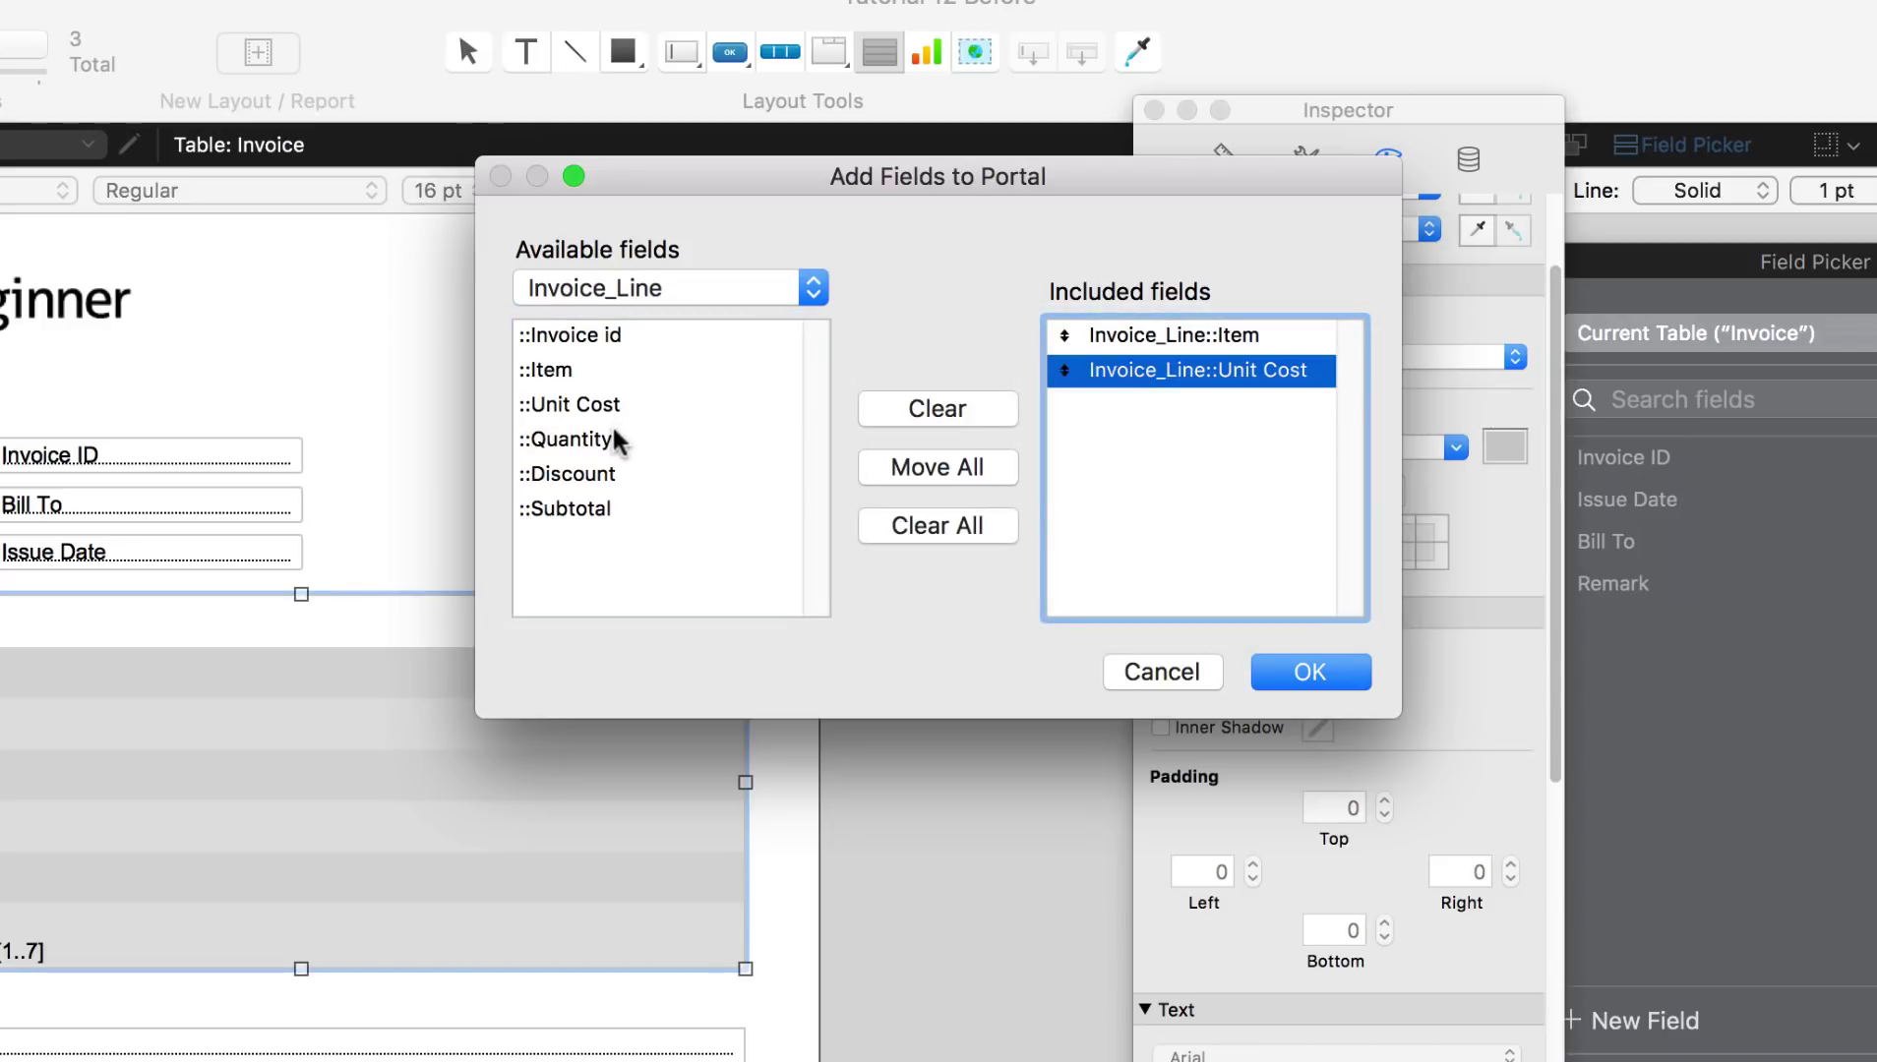
pyautogui.doubleClick(612, 439)
pyautogui.doubleClick(621, 474)
pyautogui.click(645, 509)
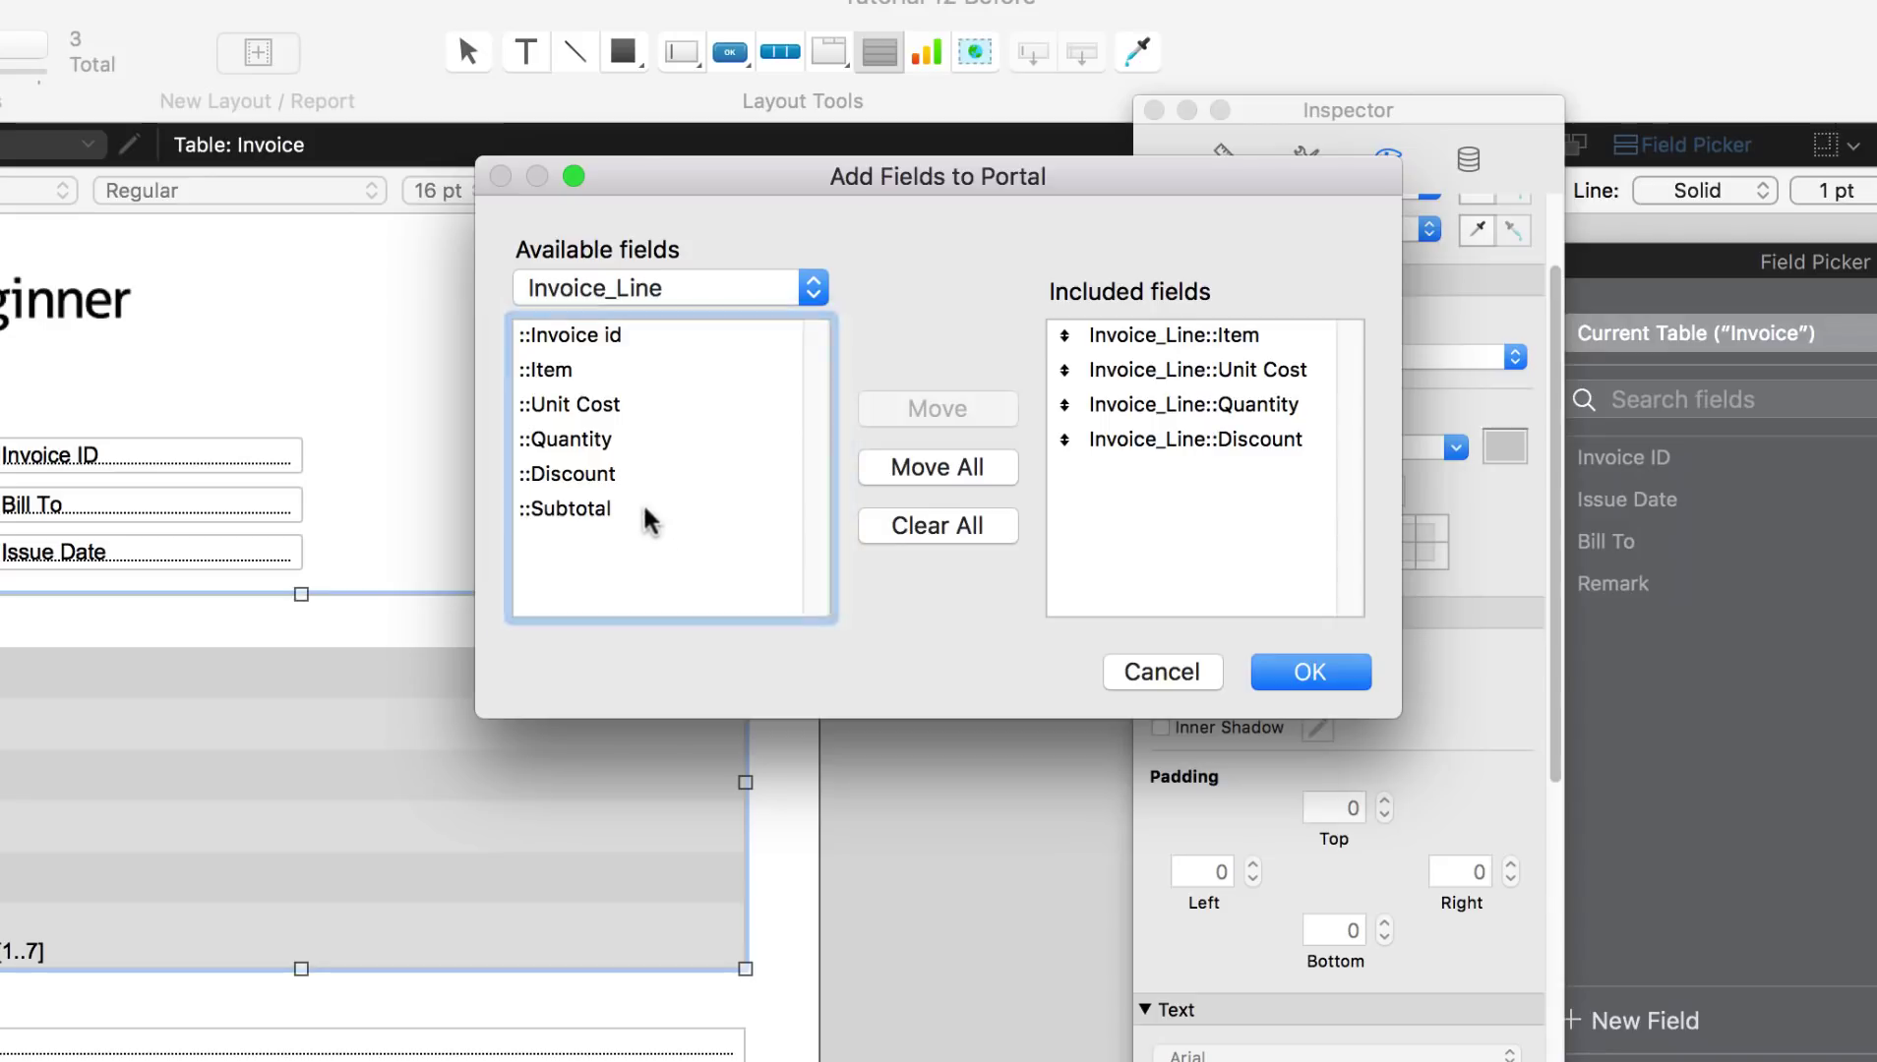
pyautogui.doubleClick(629, 510)
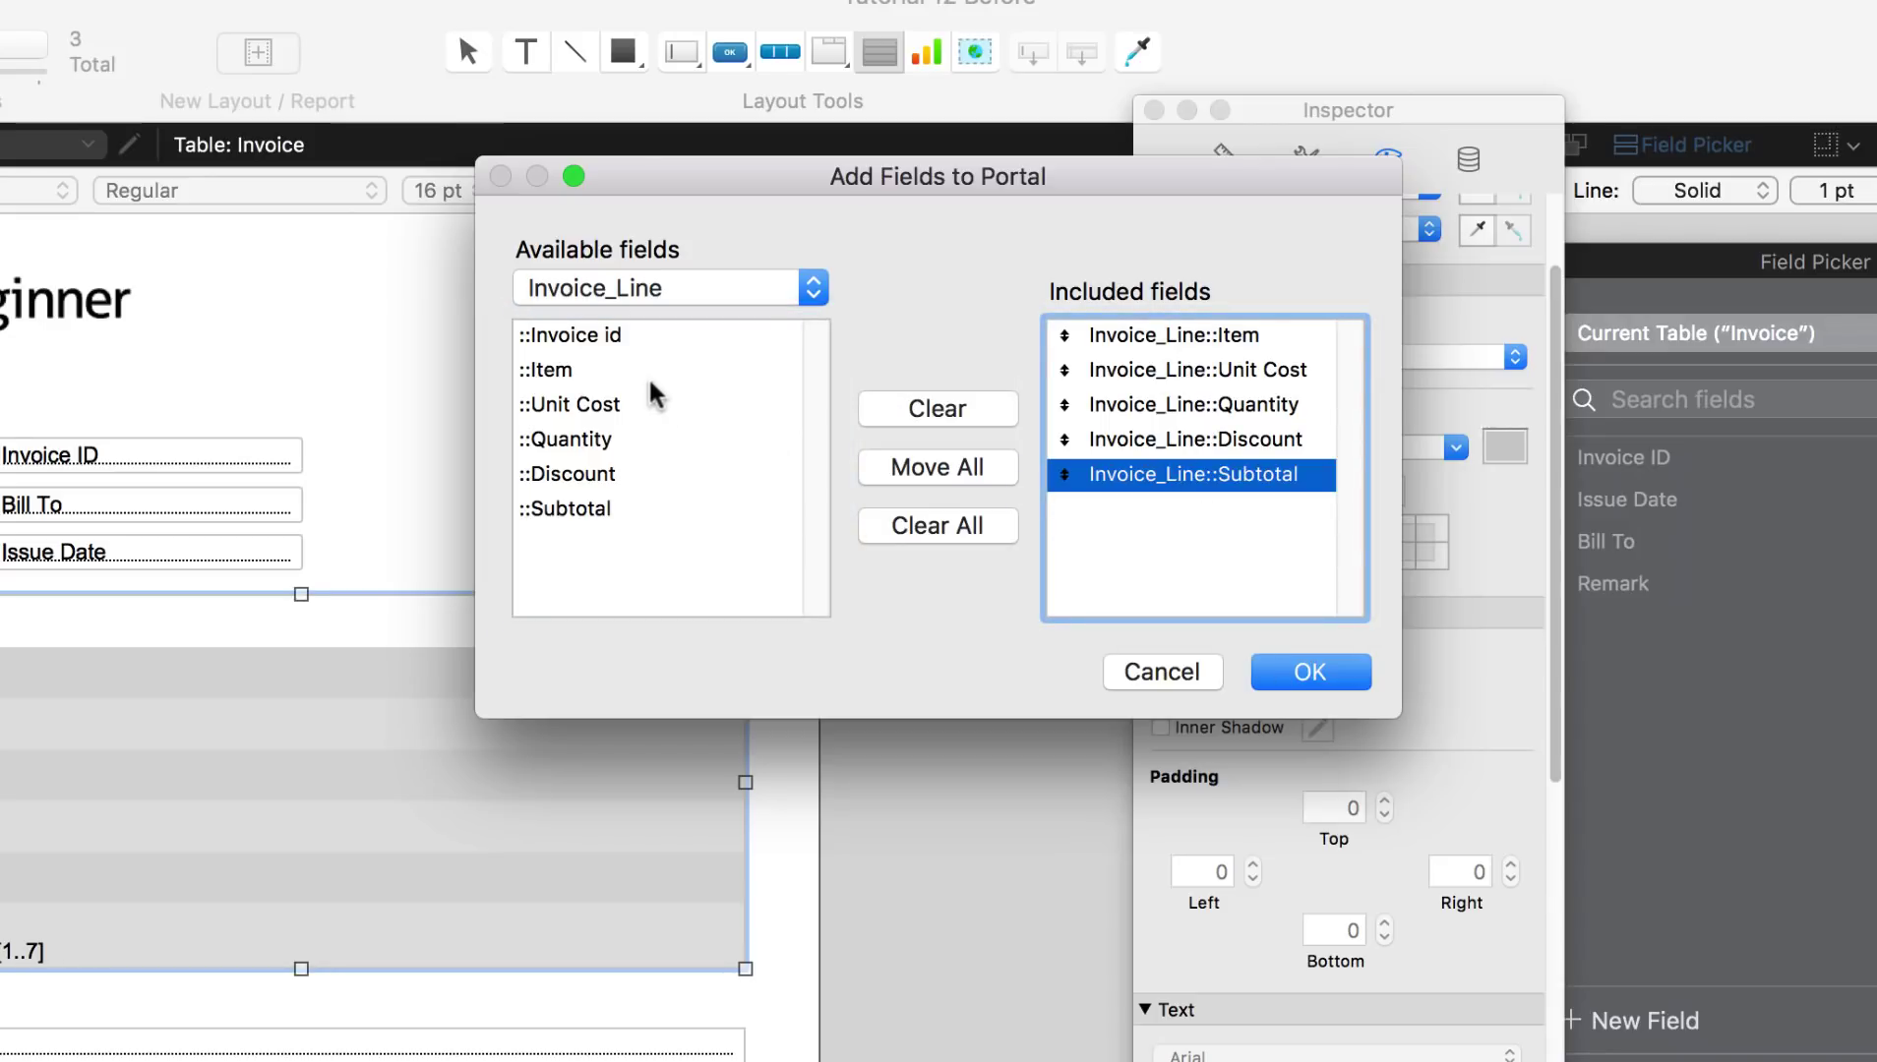
pyautogui.click(1308, 673)
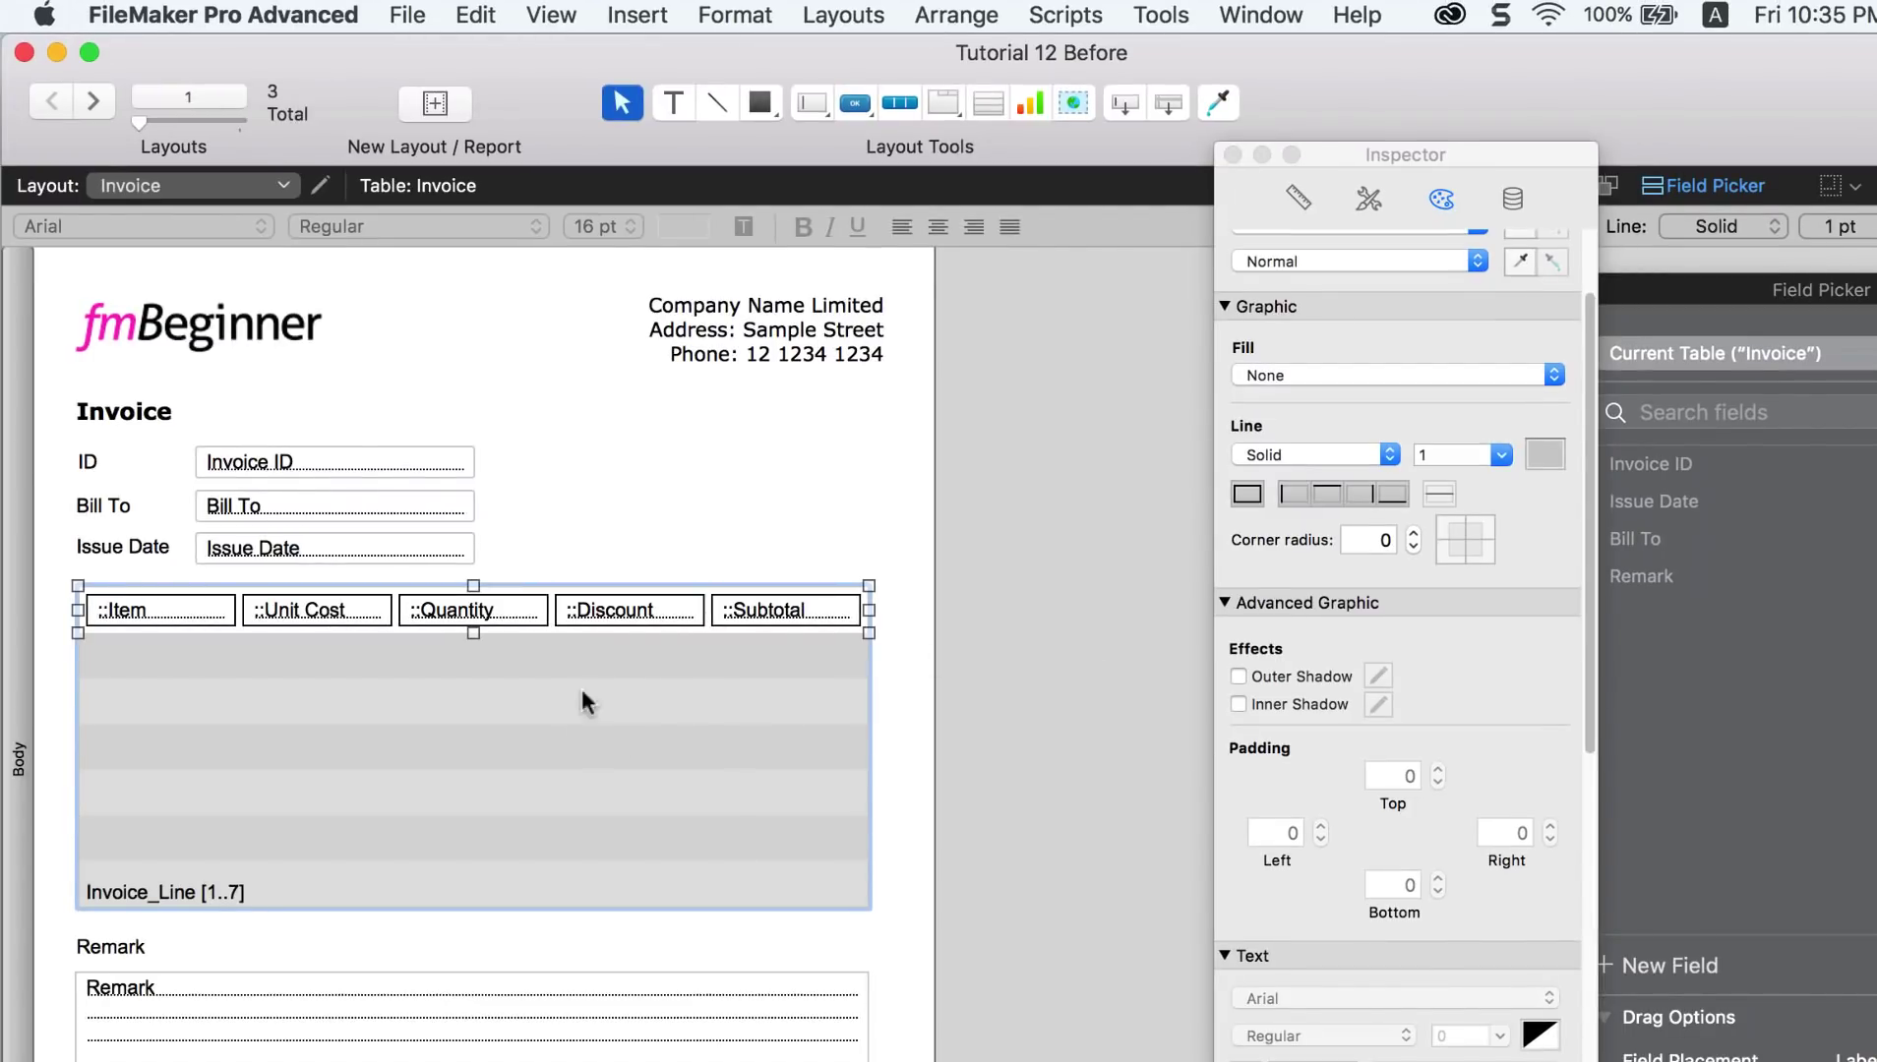
# Step: Move the portal and the Remark label and field lower, then test the portal in Browse mode
pyautogui.moveTo(508, 681); pyautogui.dragTo(522, 691)
pyautogui.scroll(-5, 528, 688)
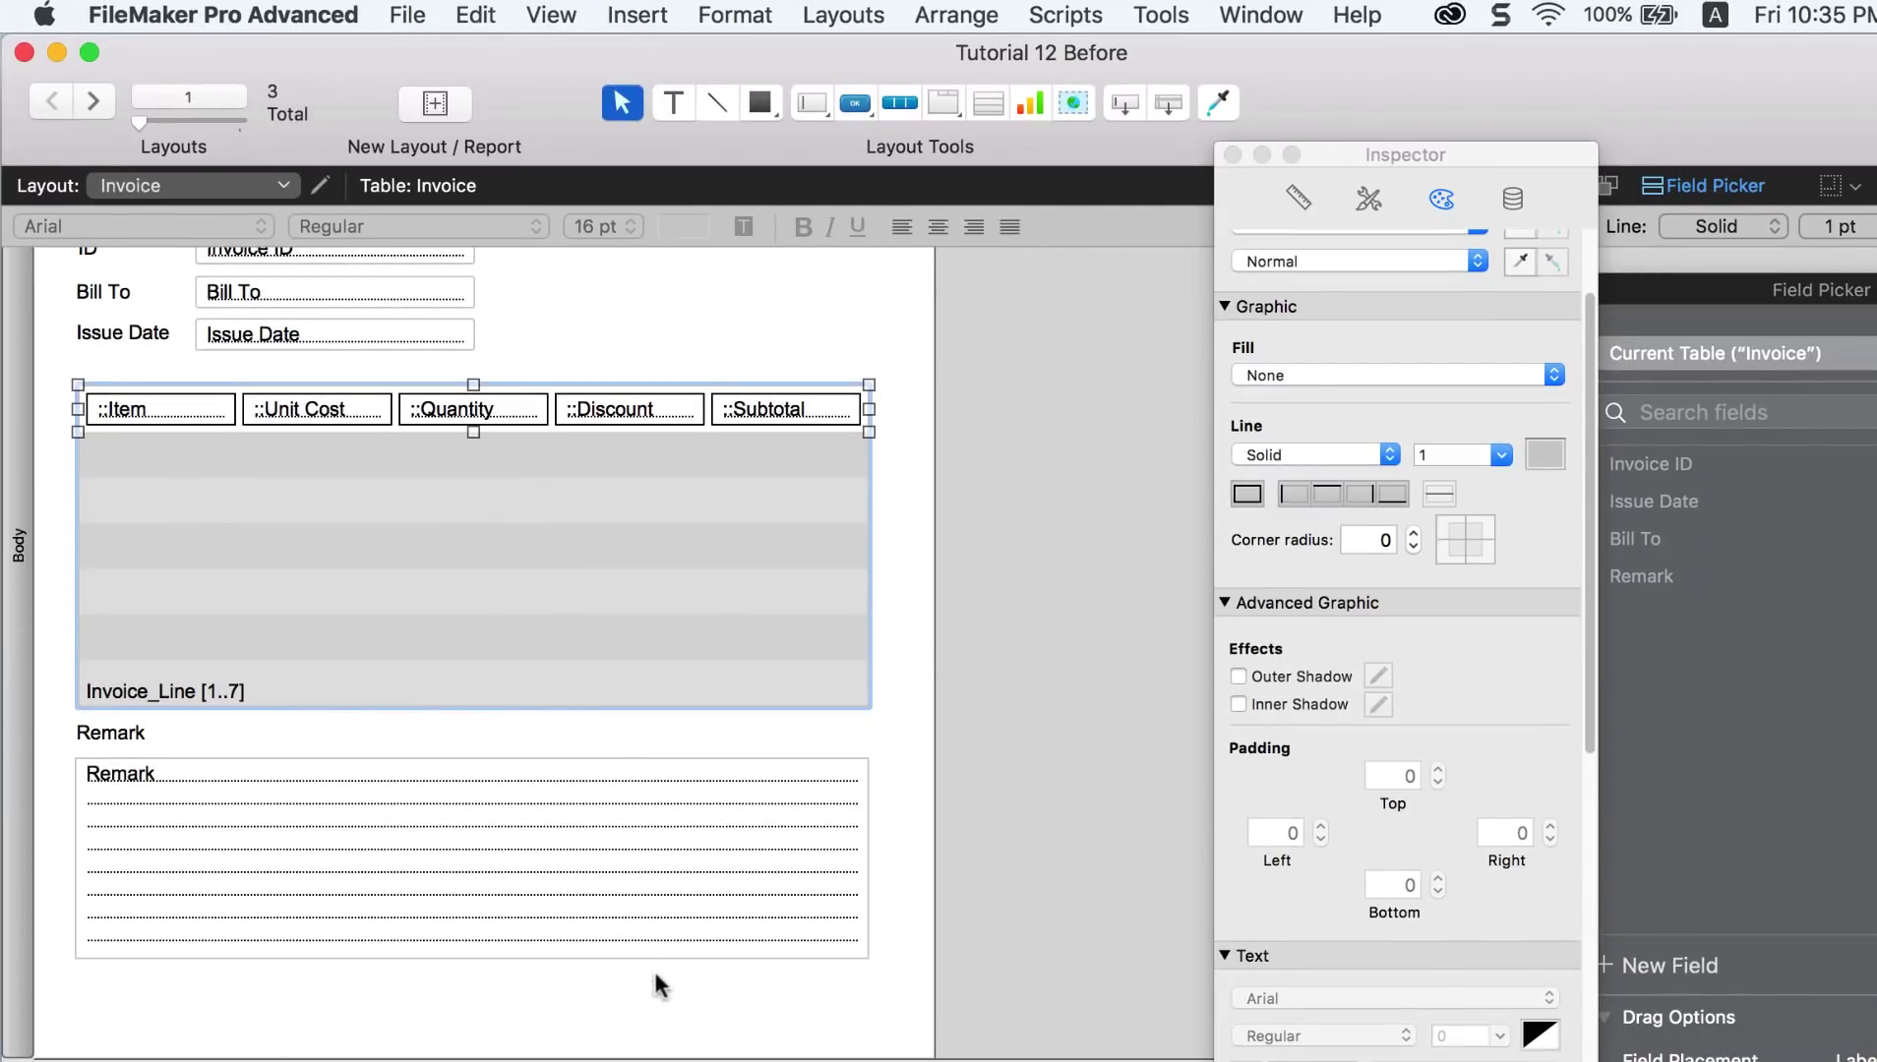
pyautogui.moveTo(657, 984); pyautogui.dragTo(140, 843)
pyautogui.moveTo(356, 572); pyautogui.dragTo(355, 608)
pyautogui.click(405, 400)
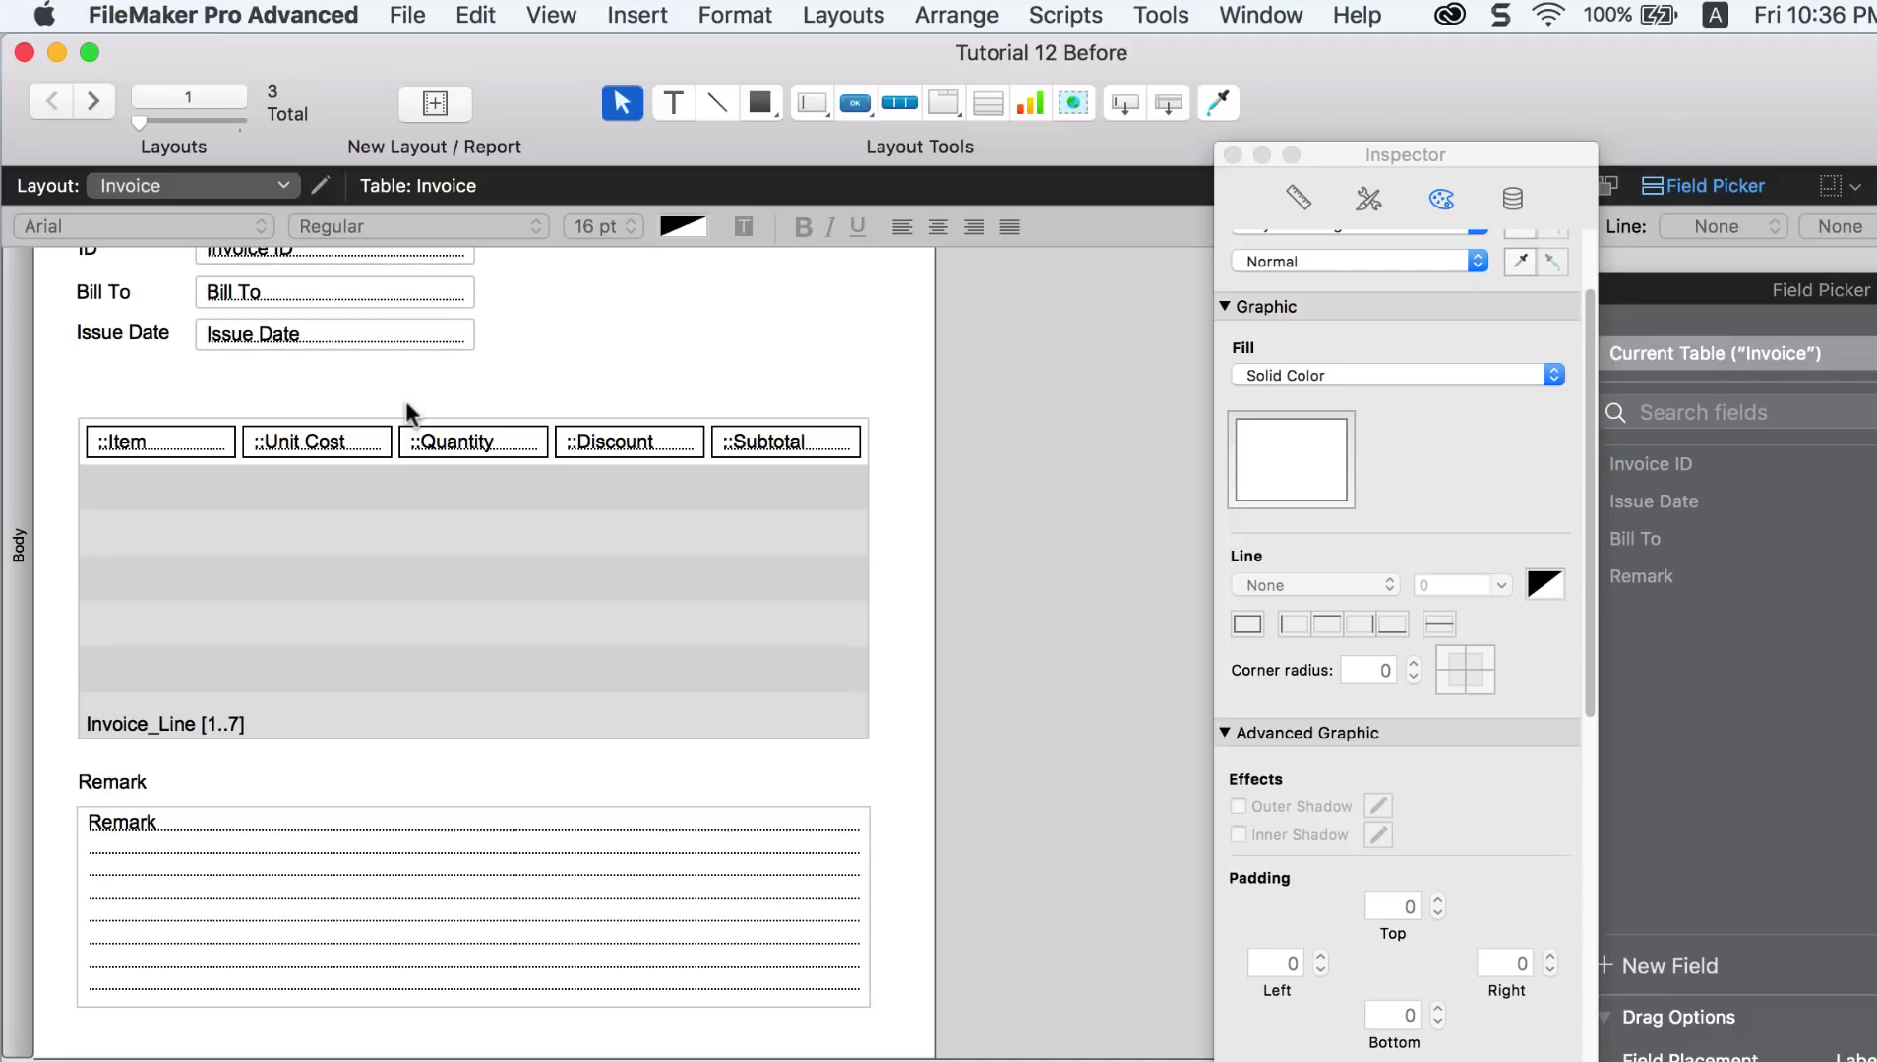
pyautogui.press('super+b')
pyautogui.click(200, 539)
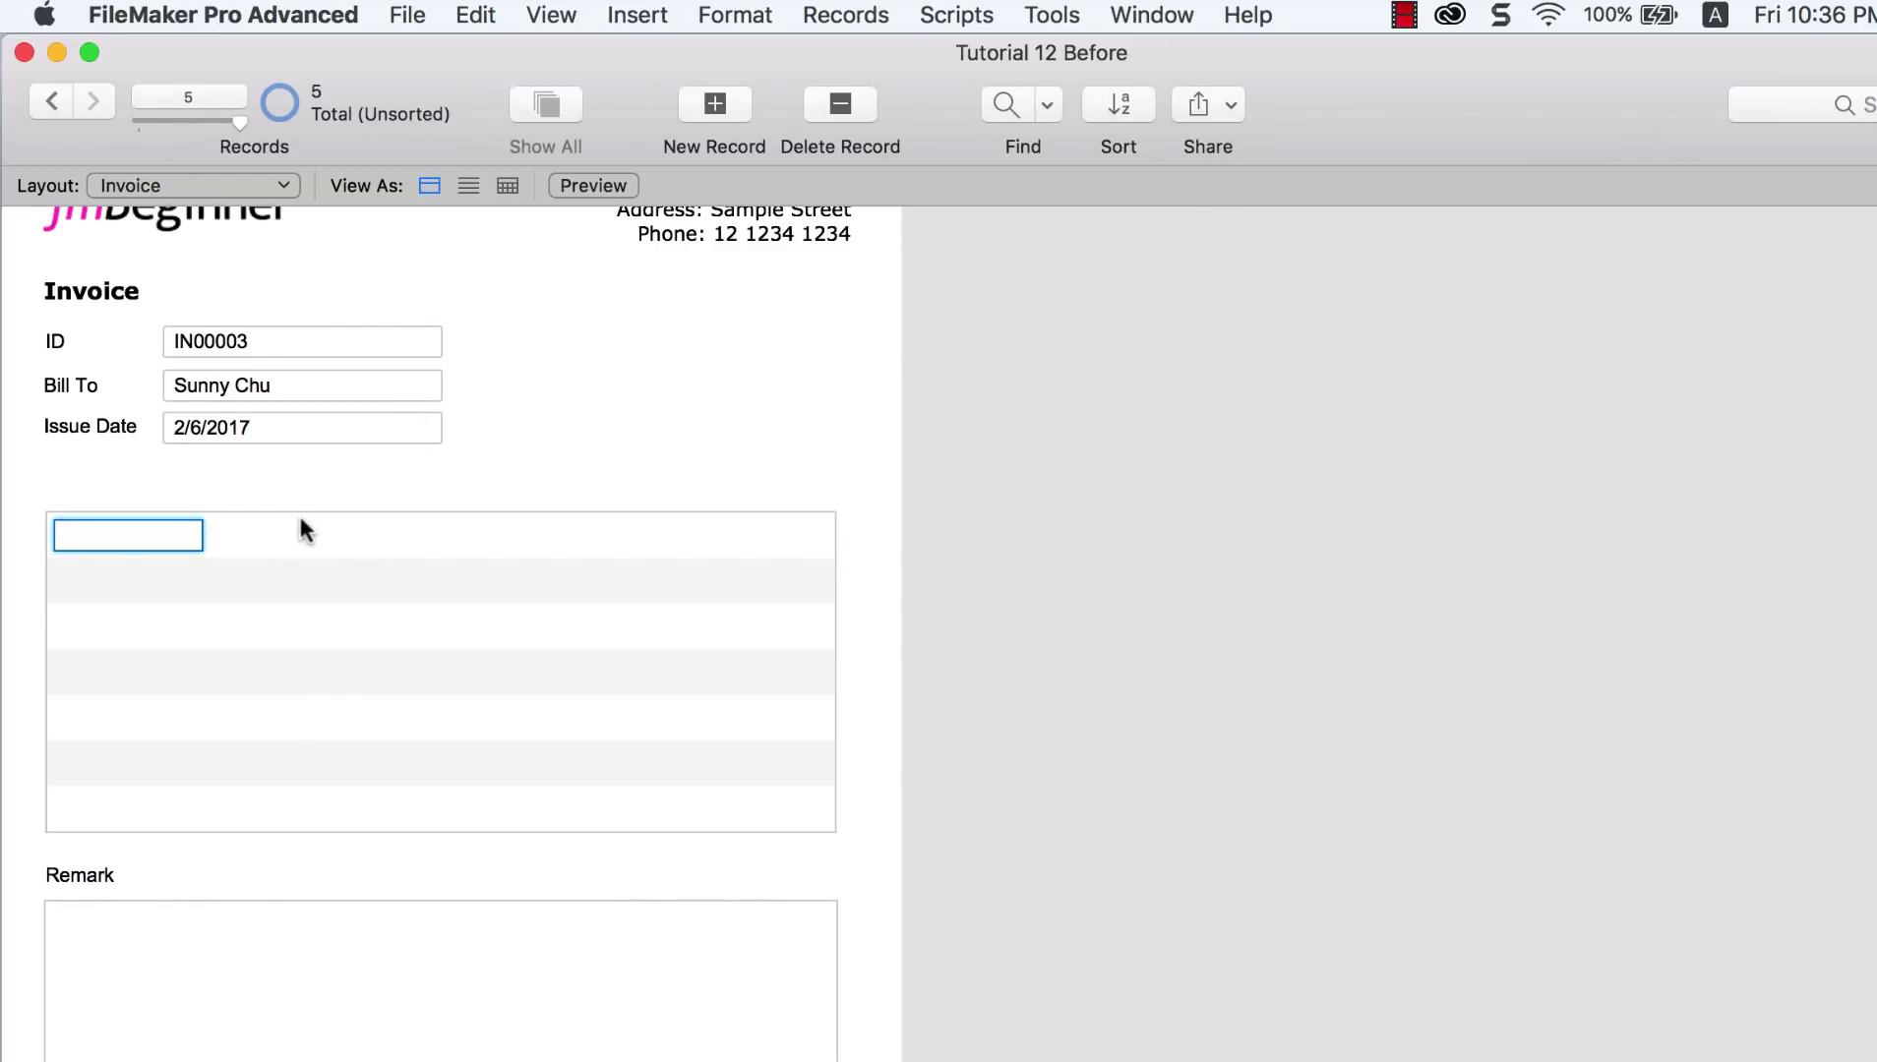
# Step: Enter 'Apple' in the Item field of the portal's first row and commit it
pyautogui.click(285, 540)
pyautogui.click(183, 579)
pyautogui.click(157, 539)
pyautogui.write('Apple')
pyautogui.click(295, 502)
# Step: Leave the portal fields and switch back to Layout mode with Cmd+L
pyautogui.click(292, 519)
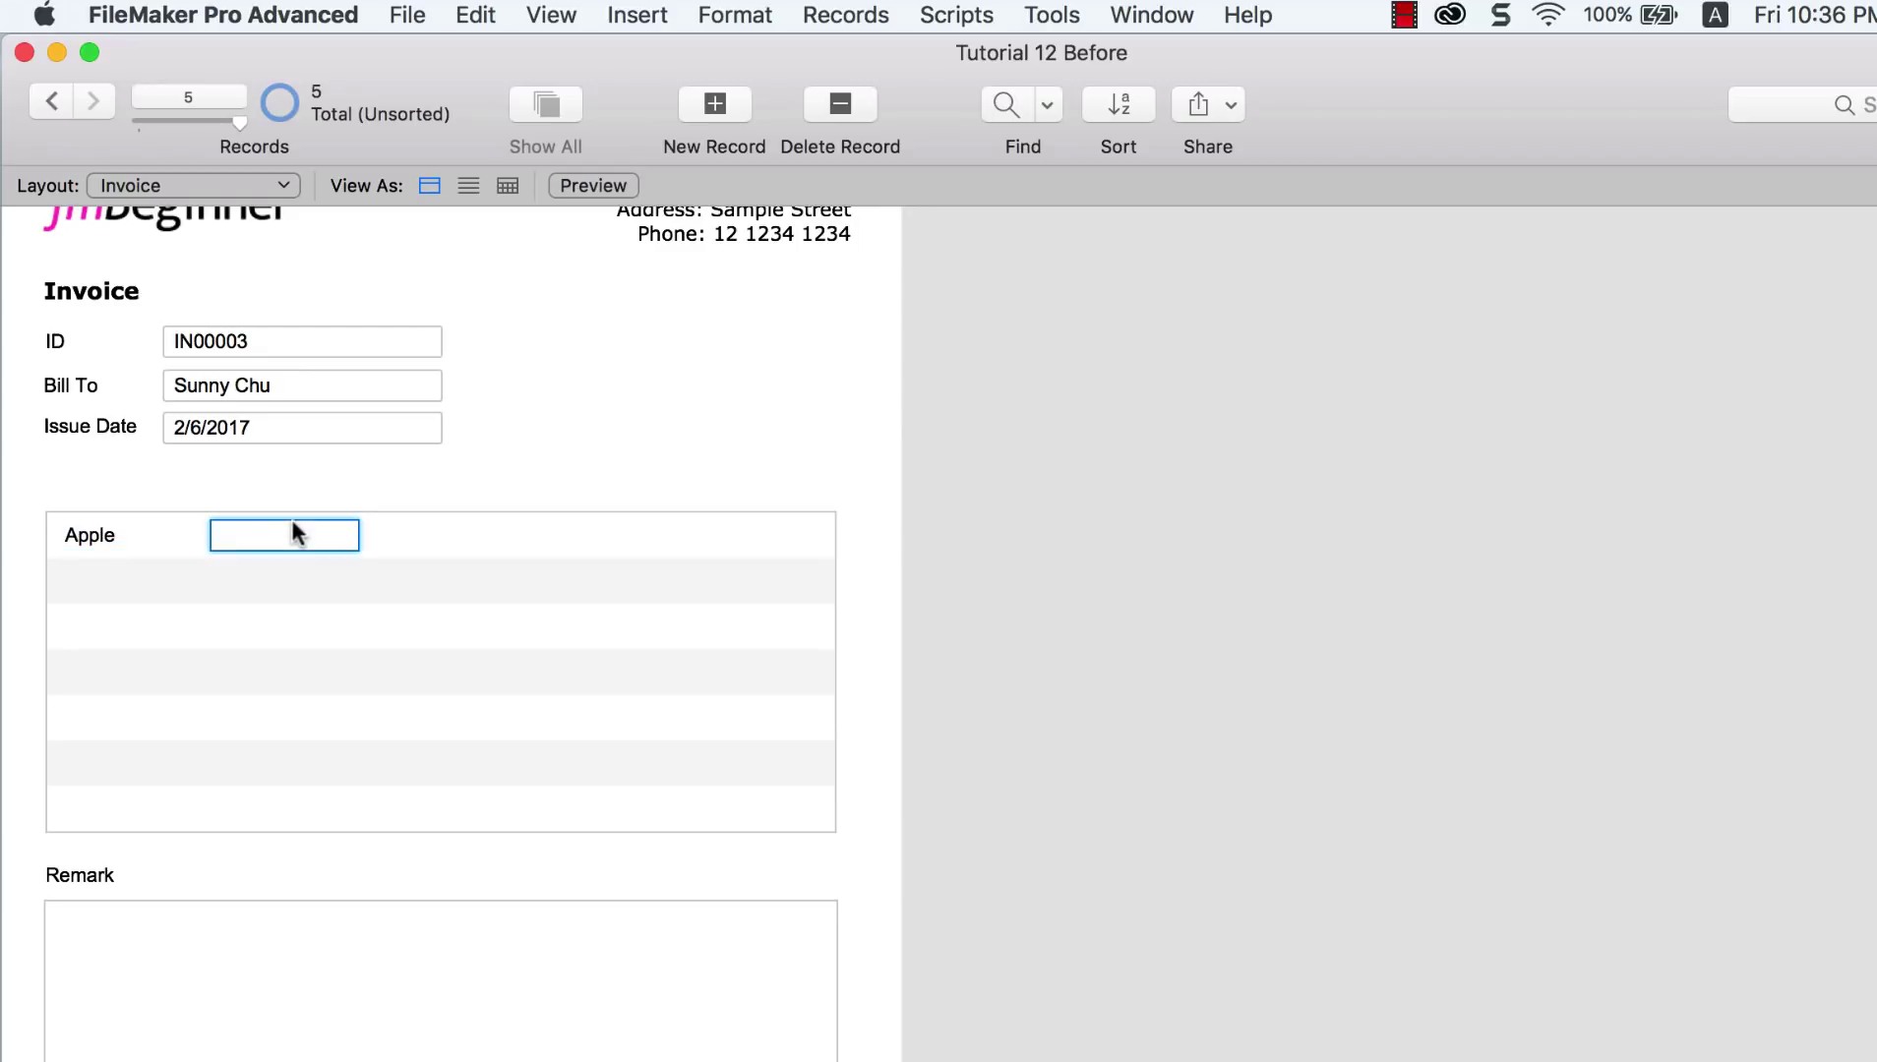
pyautogui.click(367, 473)
pyautogui.press('super+l')
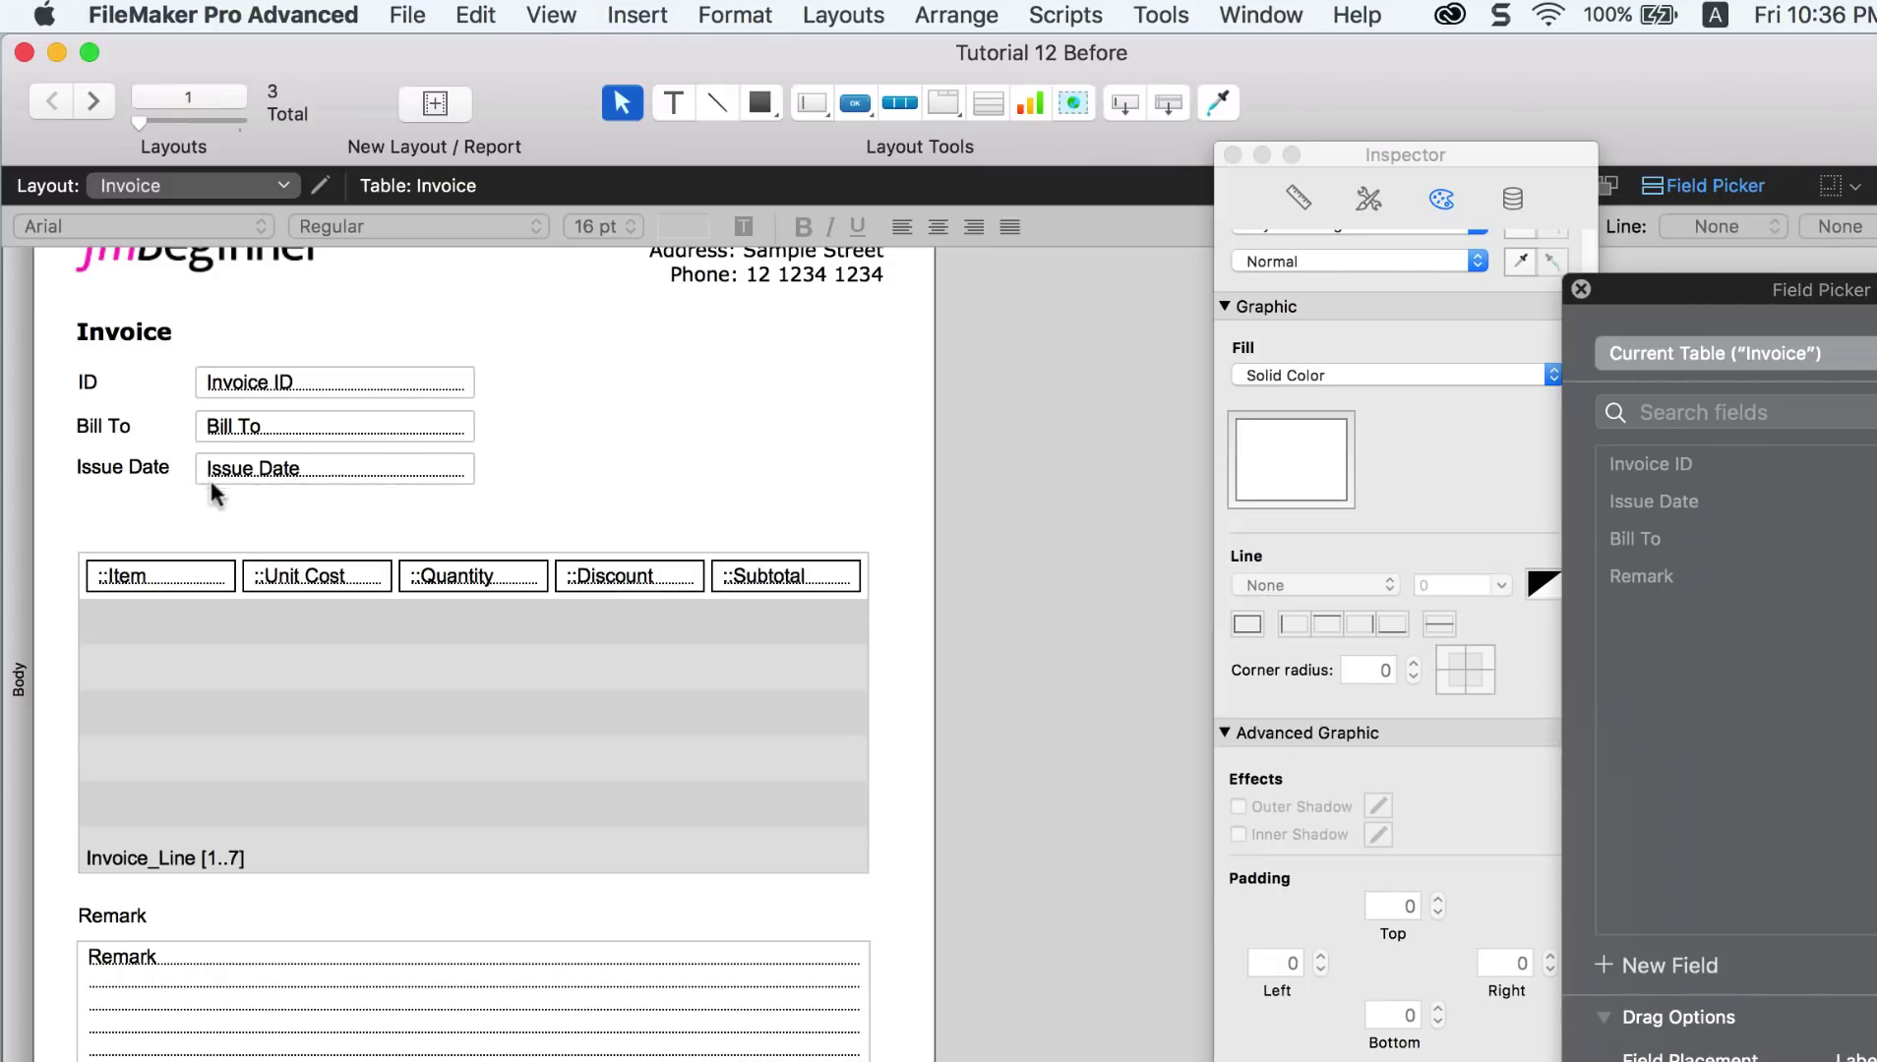
# Step: Add an 'Item' heading above the portal and a duplicated 'Unit Cost' heading beside it
pyautogui.click(675, 115)
pyautogui.moveTo(86, 514); pyautogui.dragTo(209, 556)
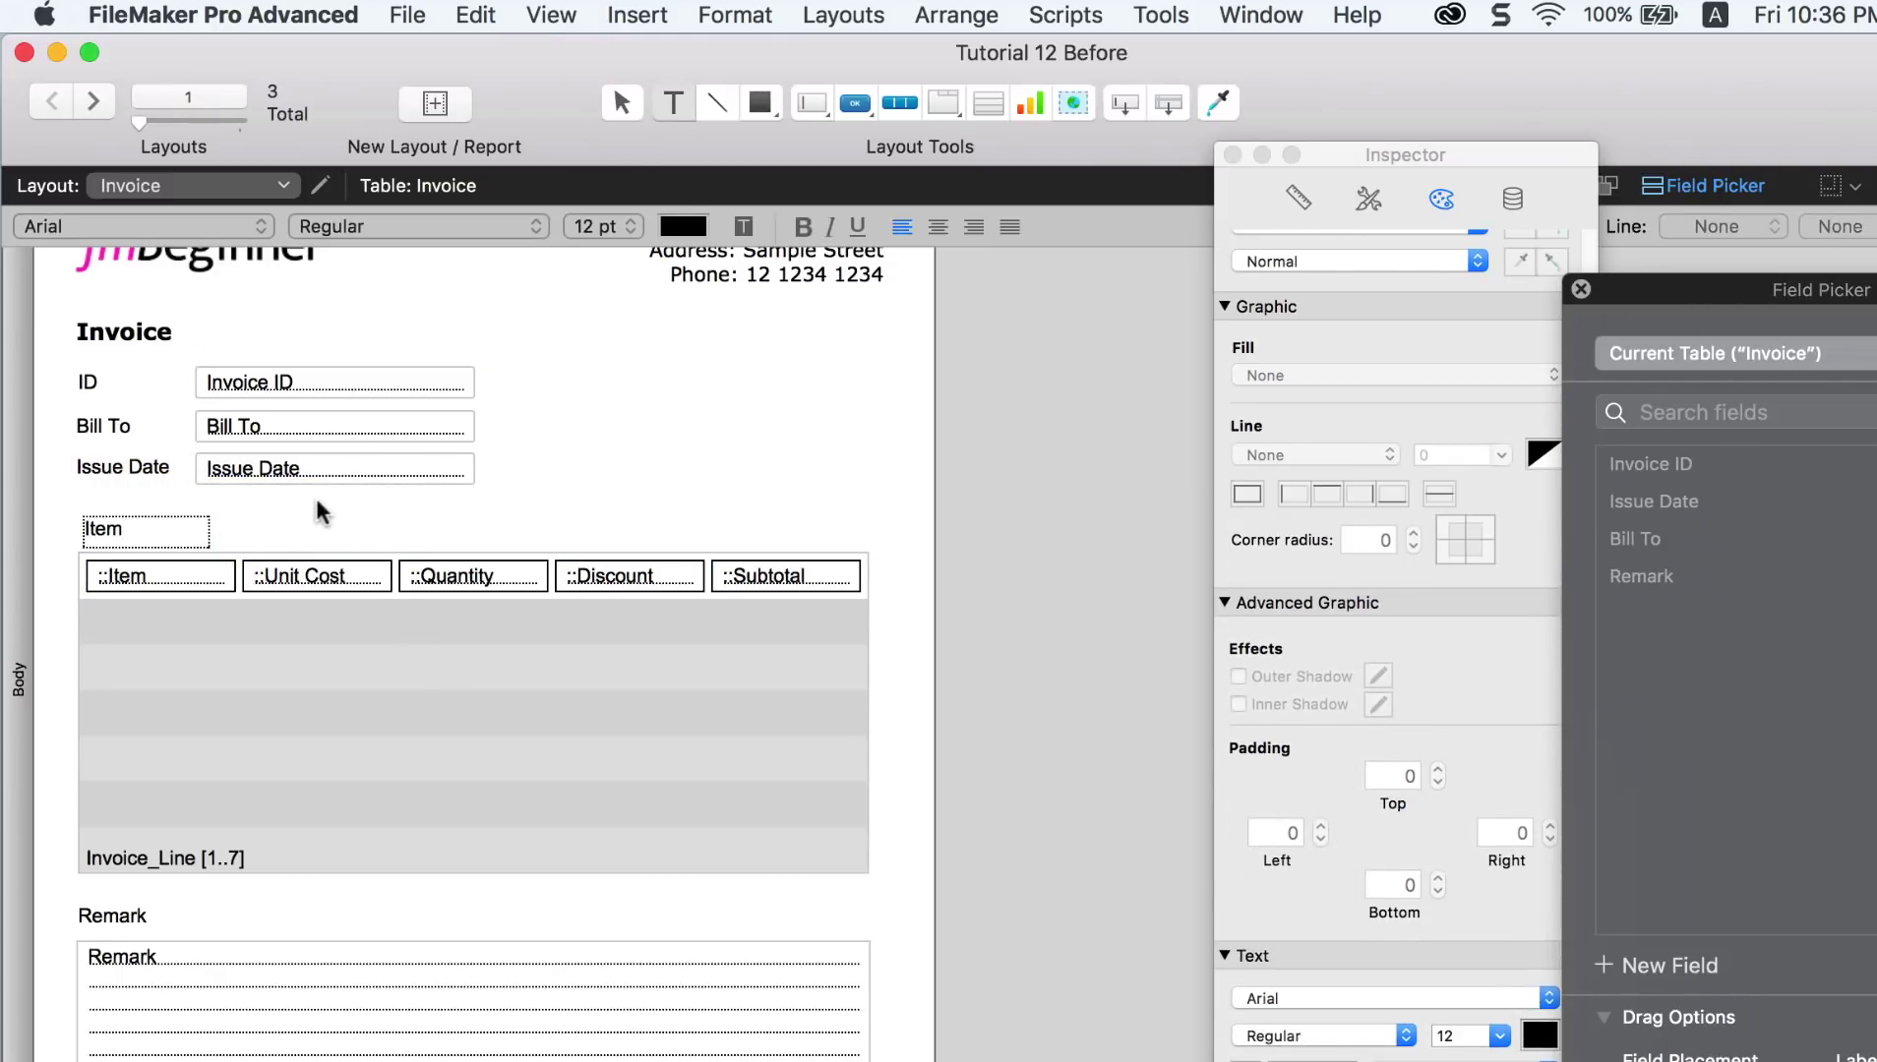
pyautogui.press('Escape')
pyautogui.moveTo(192, 520); pyautogui.dragTo(313, 519)
pyautogui.press('super+d')
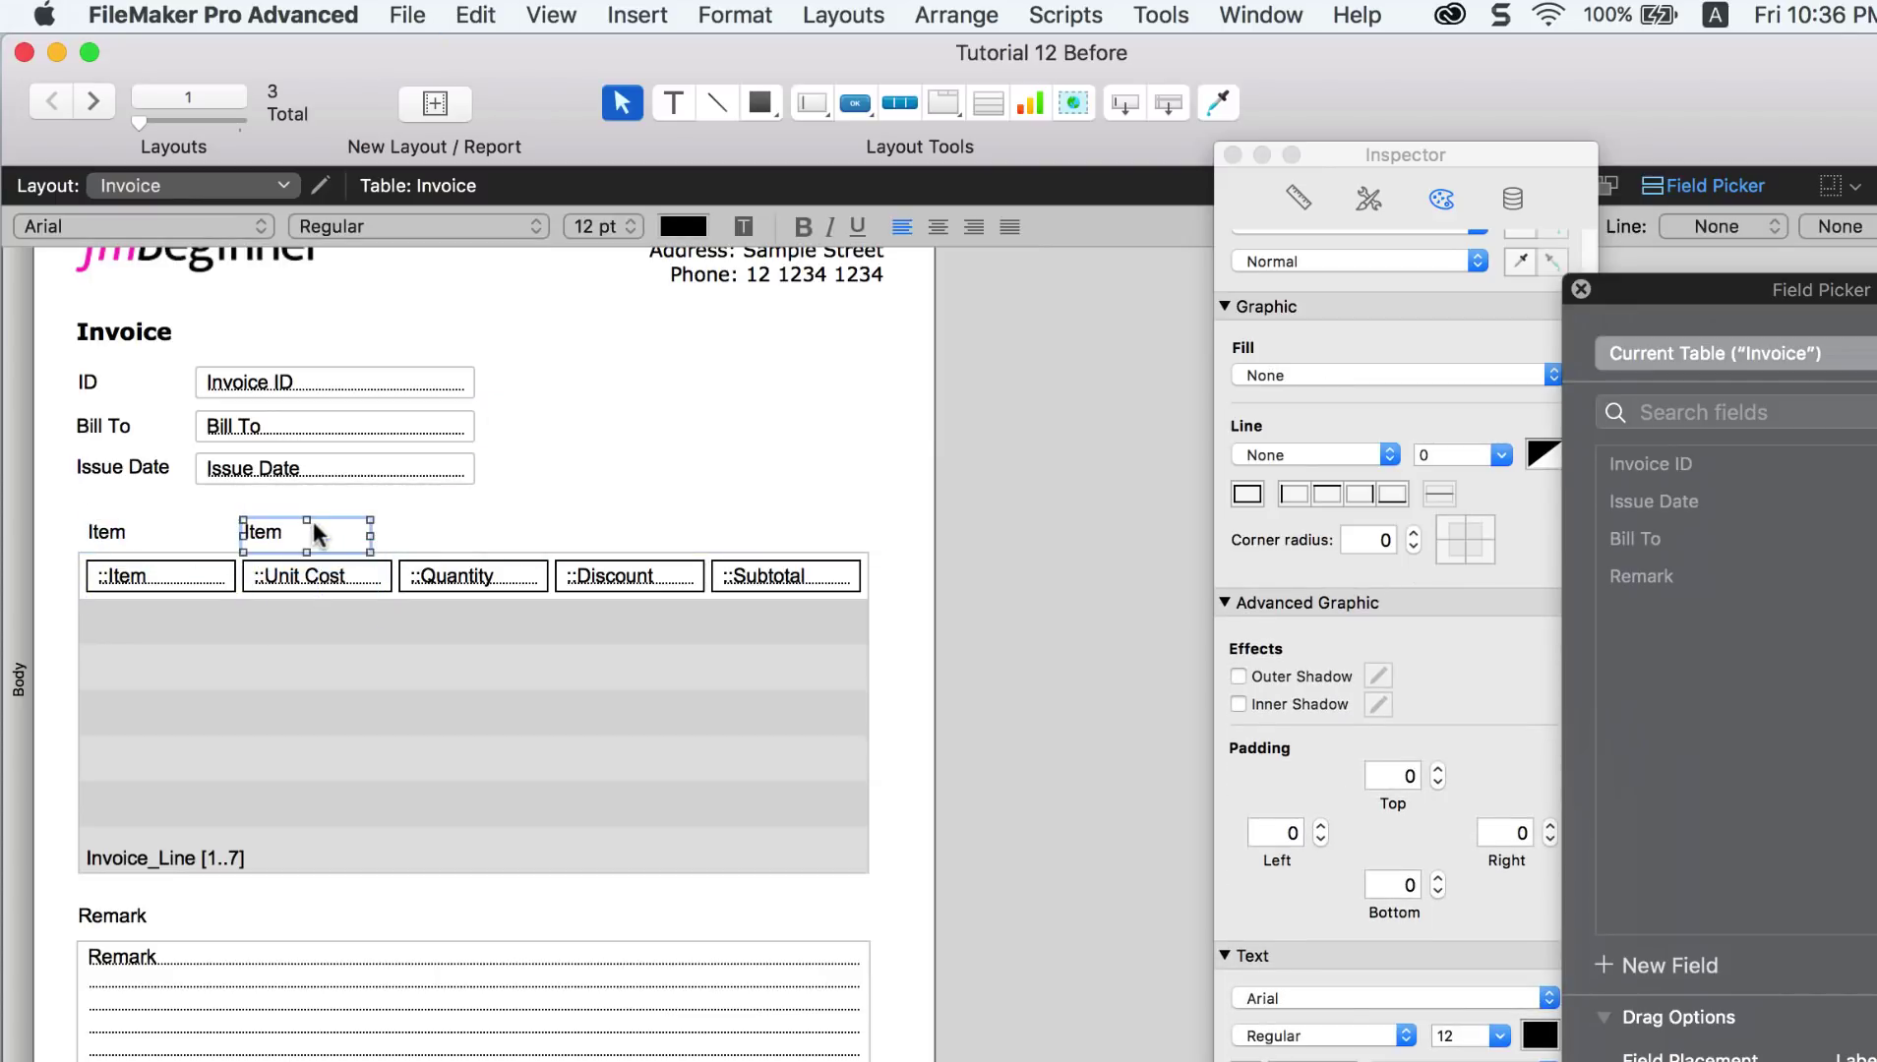
pyautogui.doubleClick(313, 519)
pyautogui.write('Unit Cost')
pyautogui.press('Escape')
# Step: Duplicate the heading into 'Quantity' and 'Discount' headings above their columns
pyautogui.press('super+d')
pyautogui.moveTo(379, 549); pyautogui.dragTo(475, 534)
pyautogui.doubleClick(477, 532)
pyautogui.write('Quantity')
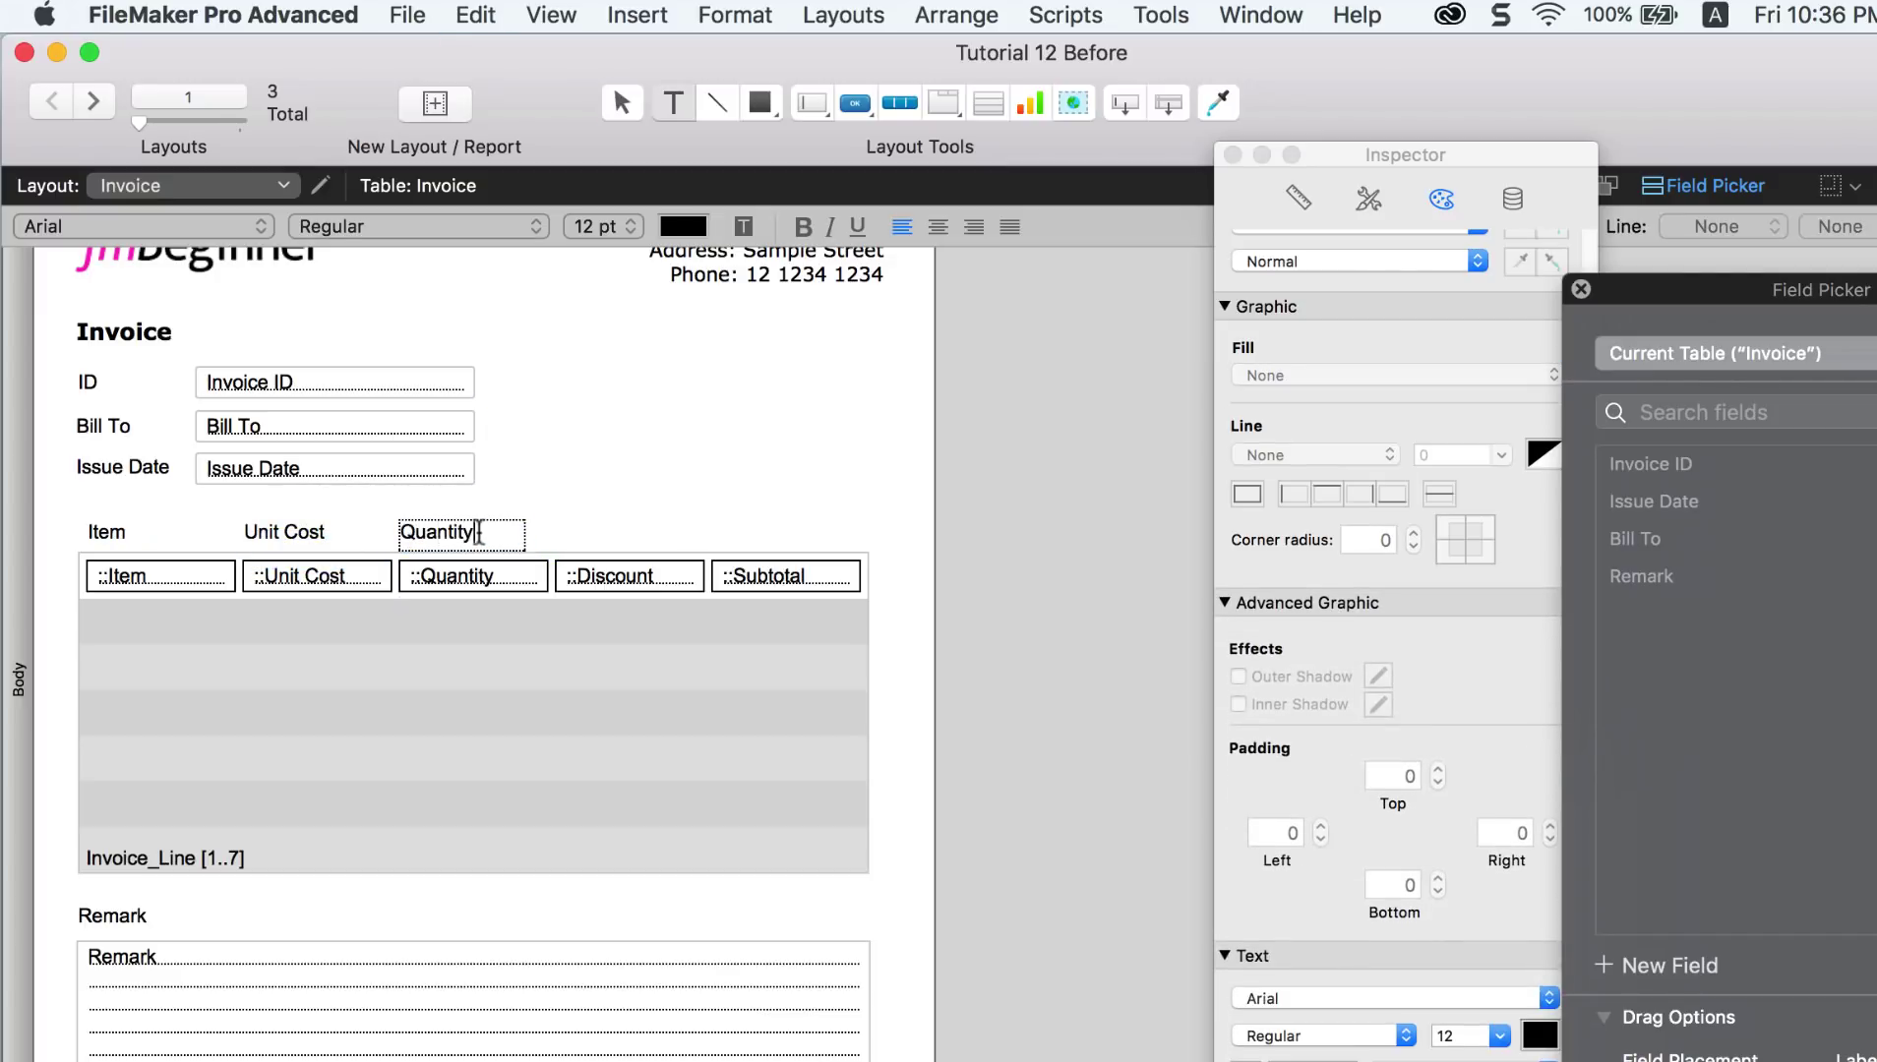
pyautogui.press('Escape')
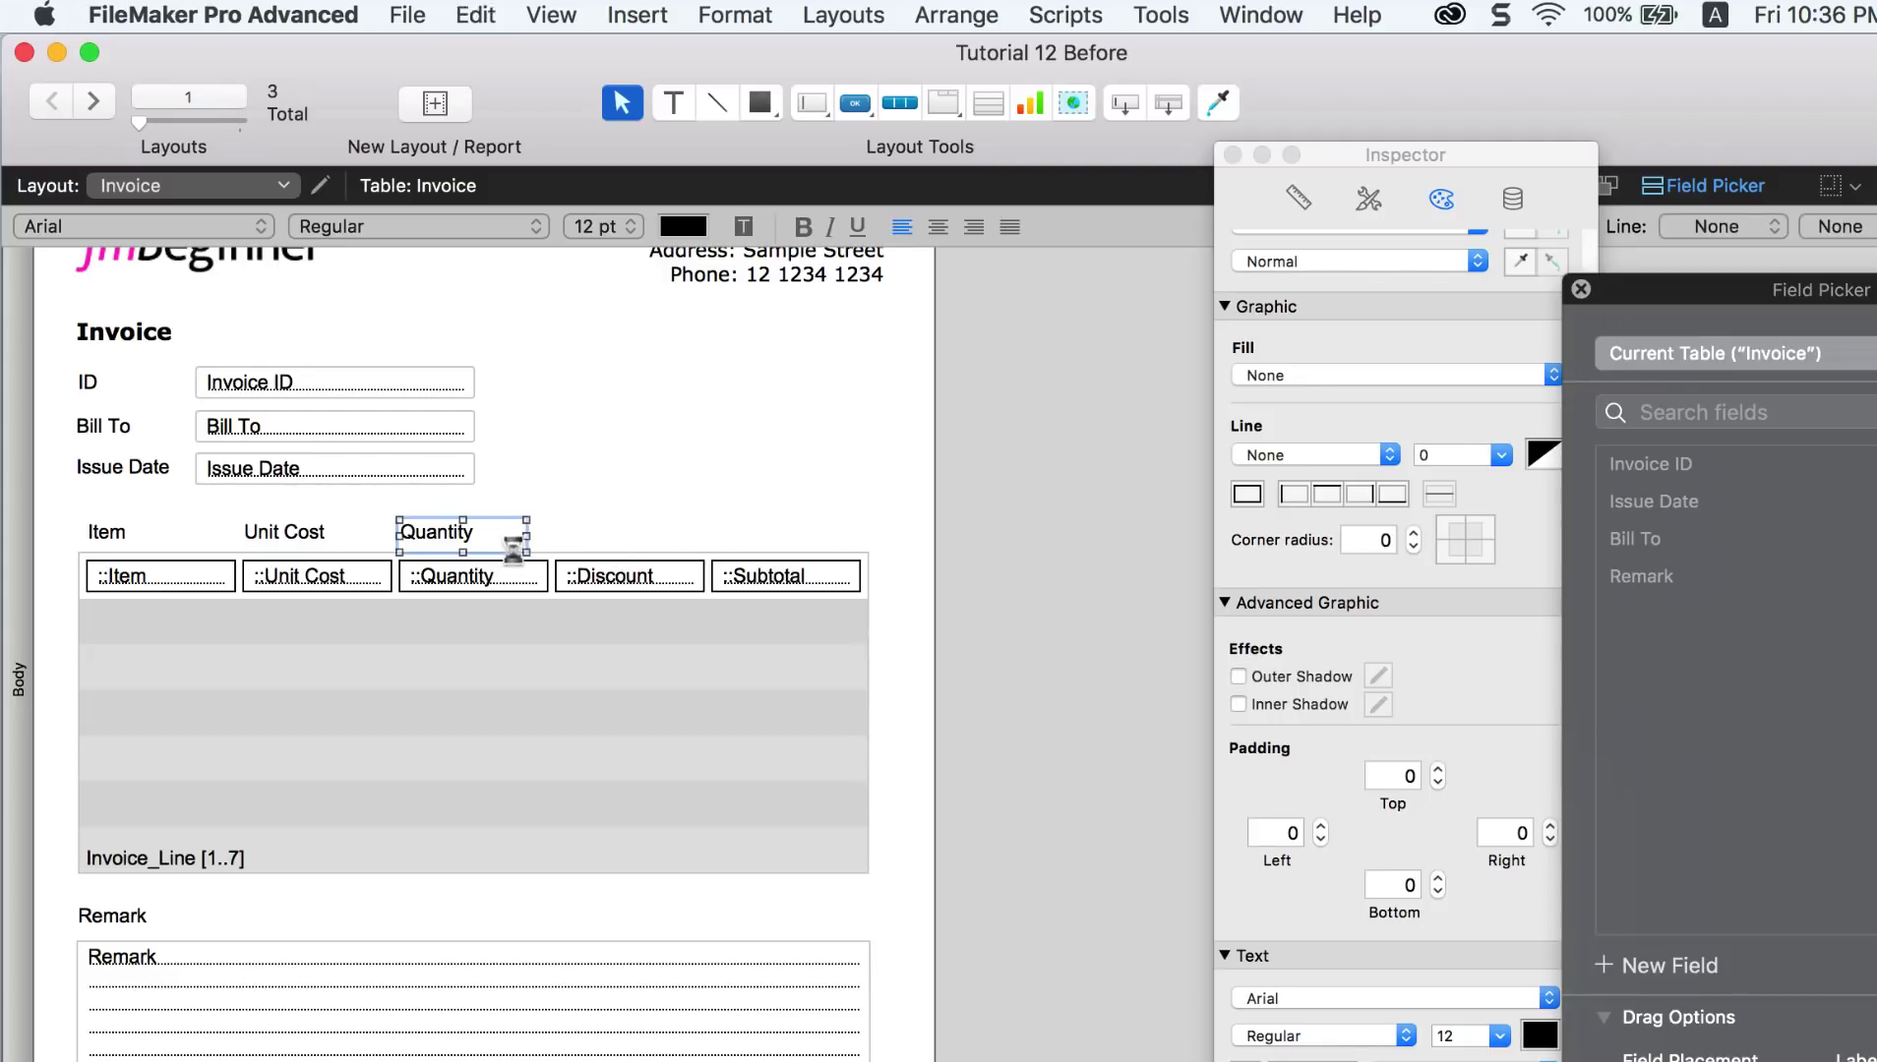
pyautogui.press('super+d')
pyautogui.moveTo(502, 548); pyautogui.dragTo(643, 537)
pyautogui.doubleClick(644, 537)
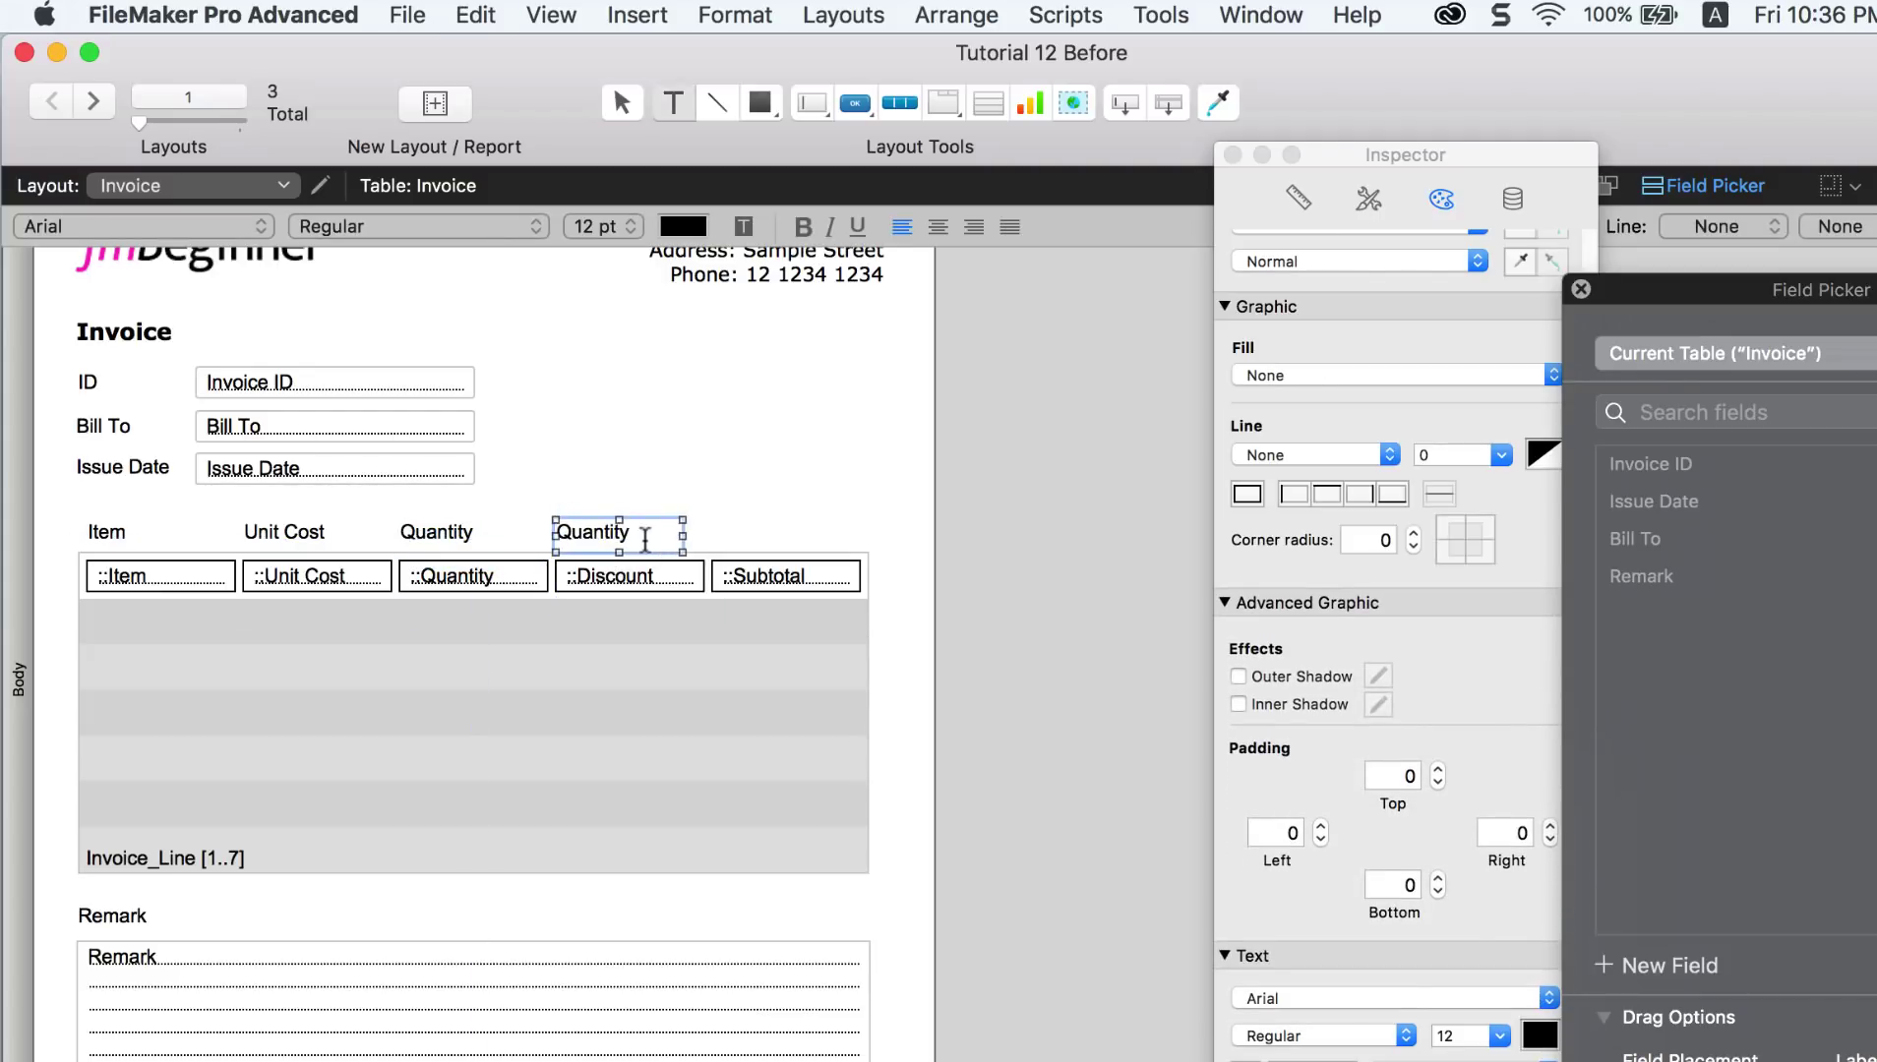
pyautogui.write('Discount')
pyautogui.press('Escape')
# Step: Add a 'Subtotal' heading over the last column, then switch toward Browse mode to check
pyautogui.press('super+d')
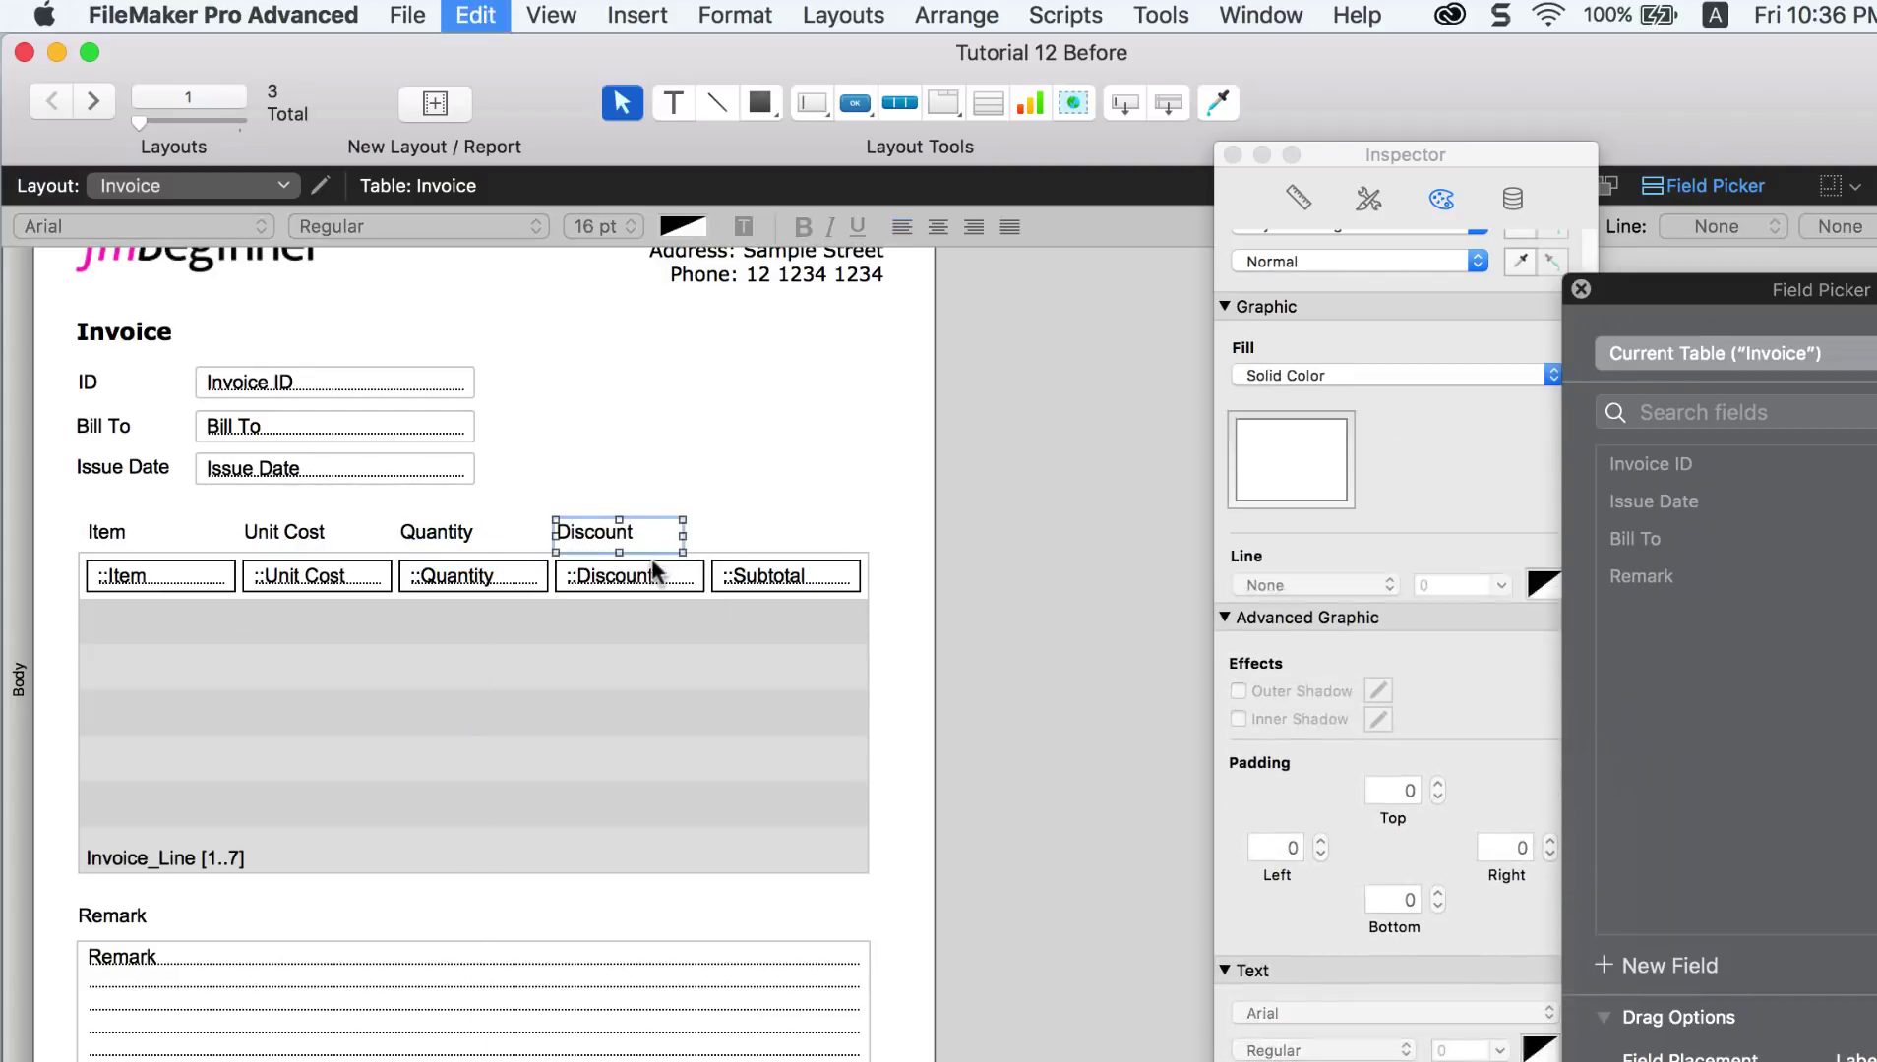
pyautogui.moveTo(661, 547); pyautogui.dragTo(777, 544)
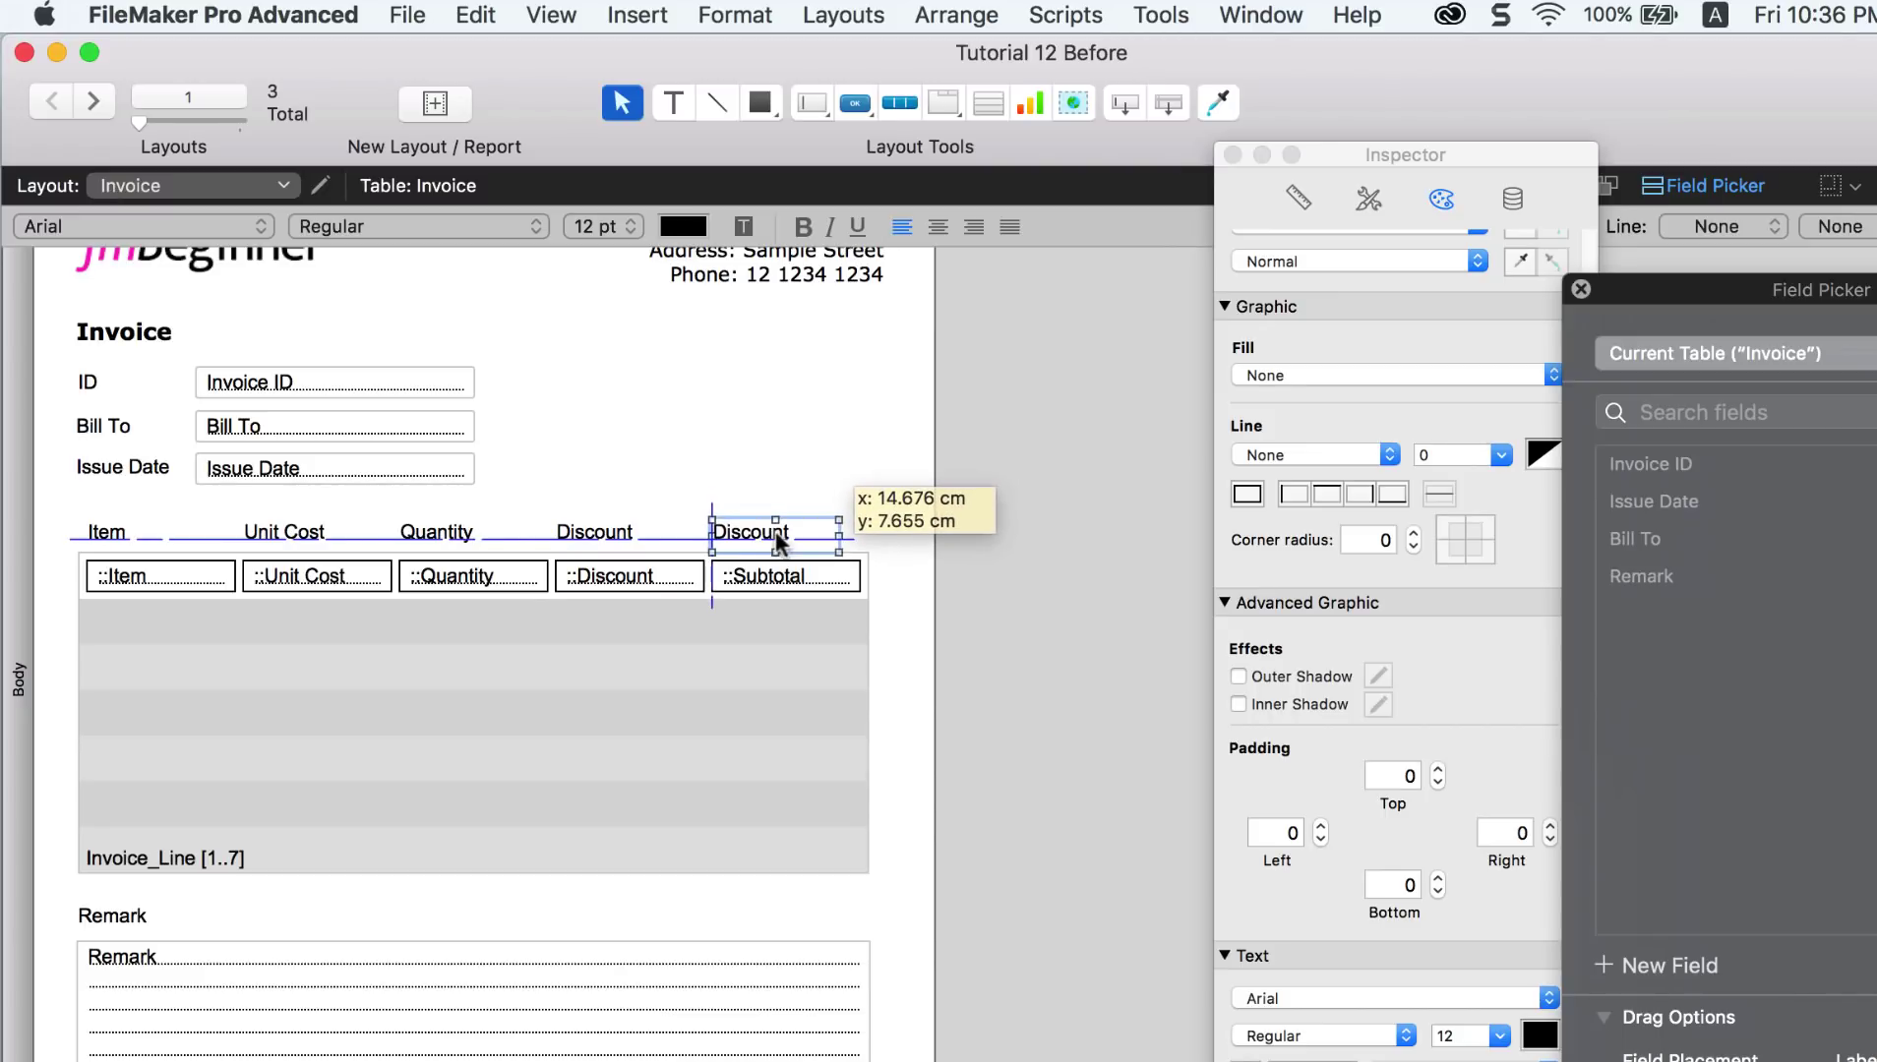
pyautogui.doubleClick(777, 539)
pyautogui.write('Subtotal')
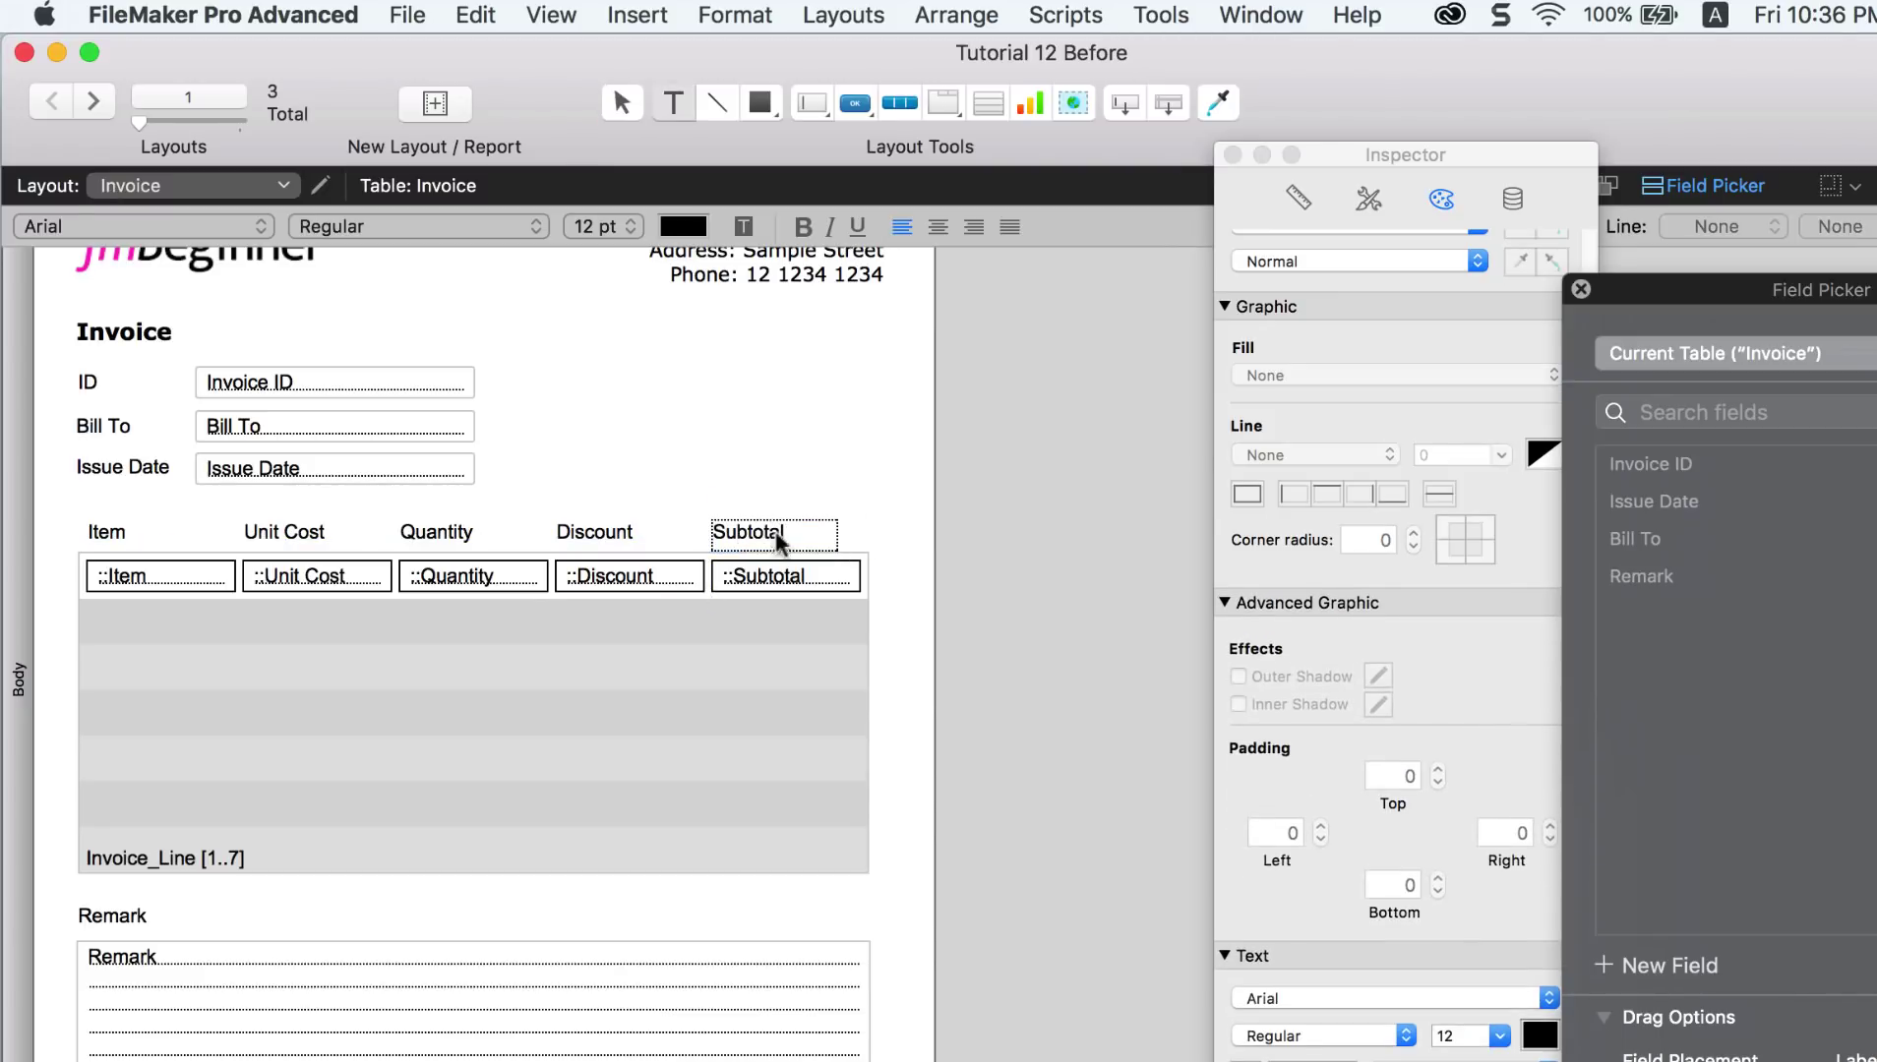
pyautogui.click(918, 495)
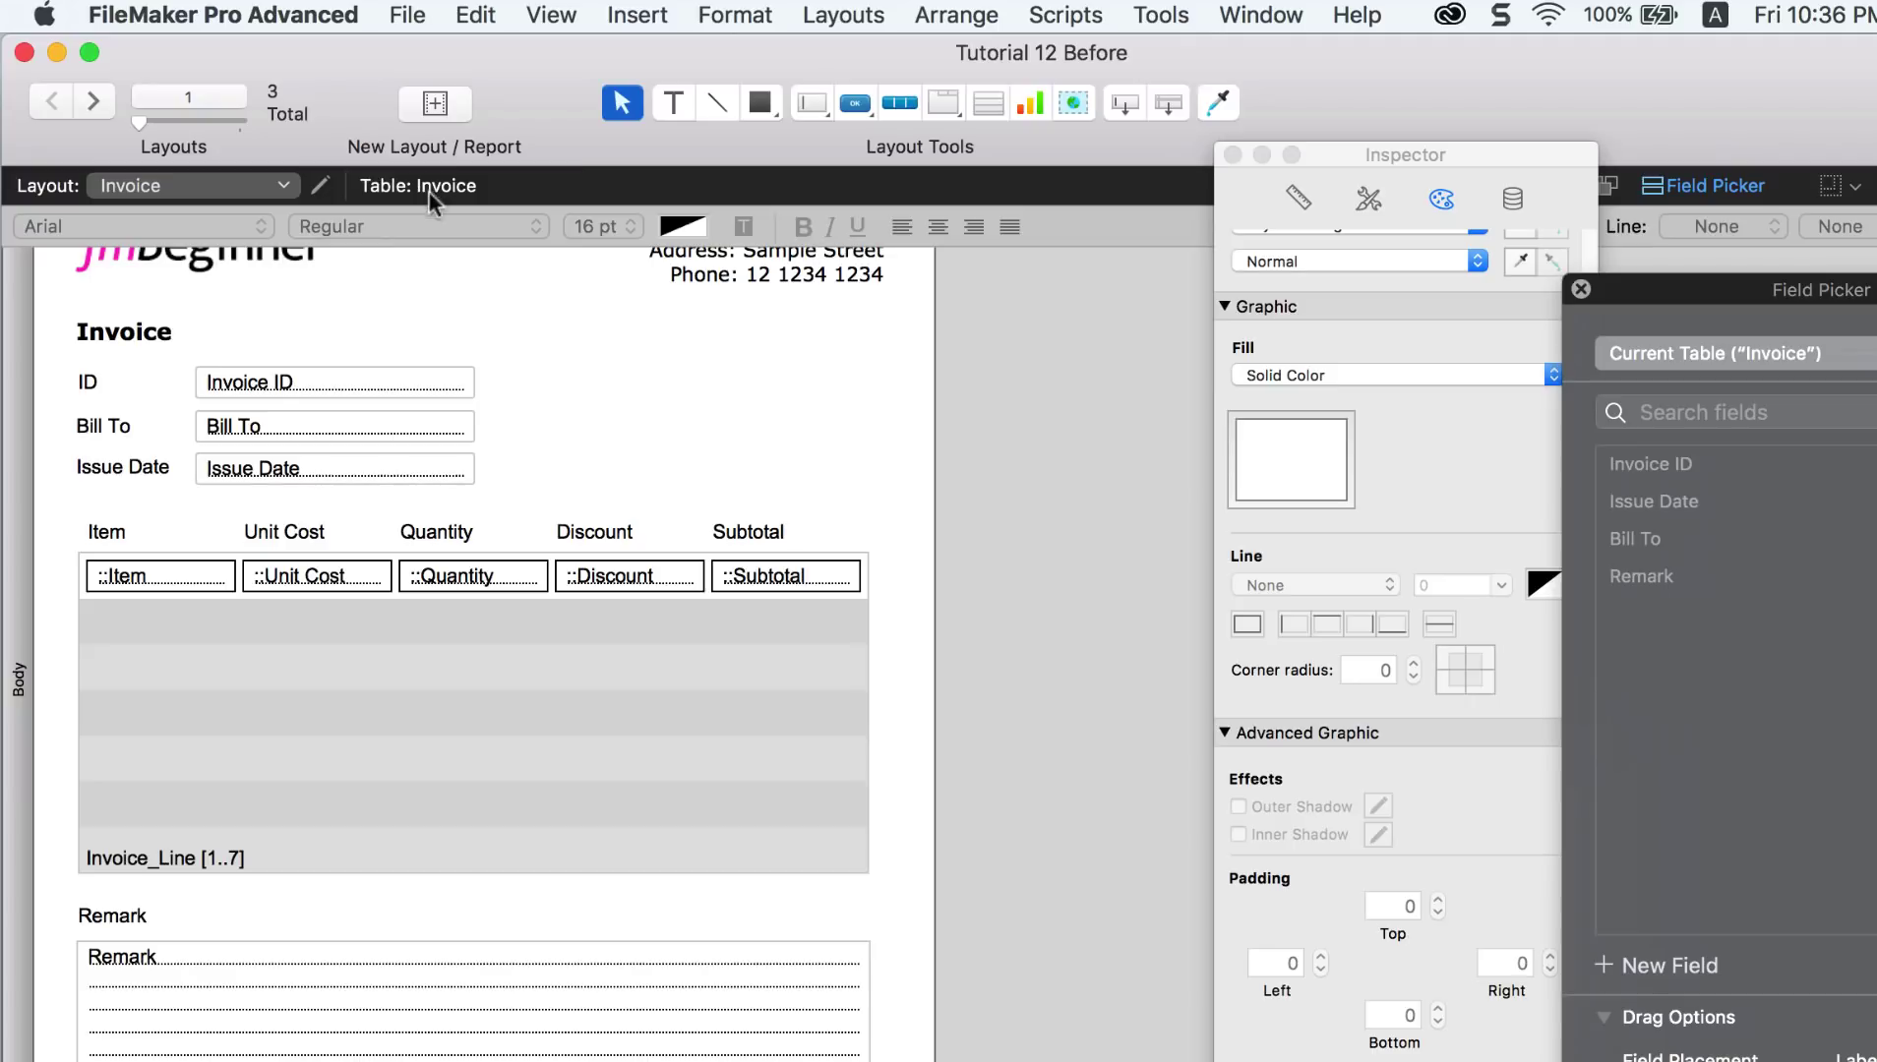
pyautogui.click(551, 15)
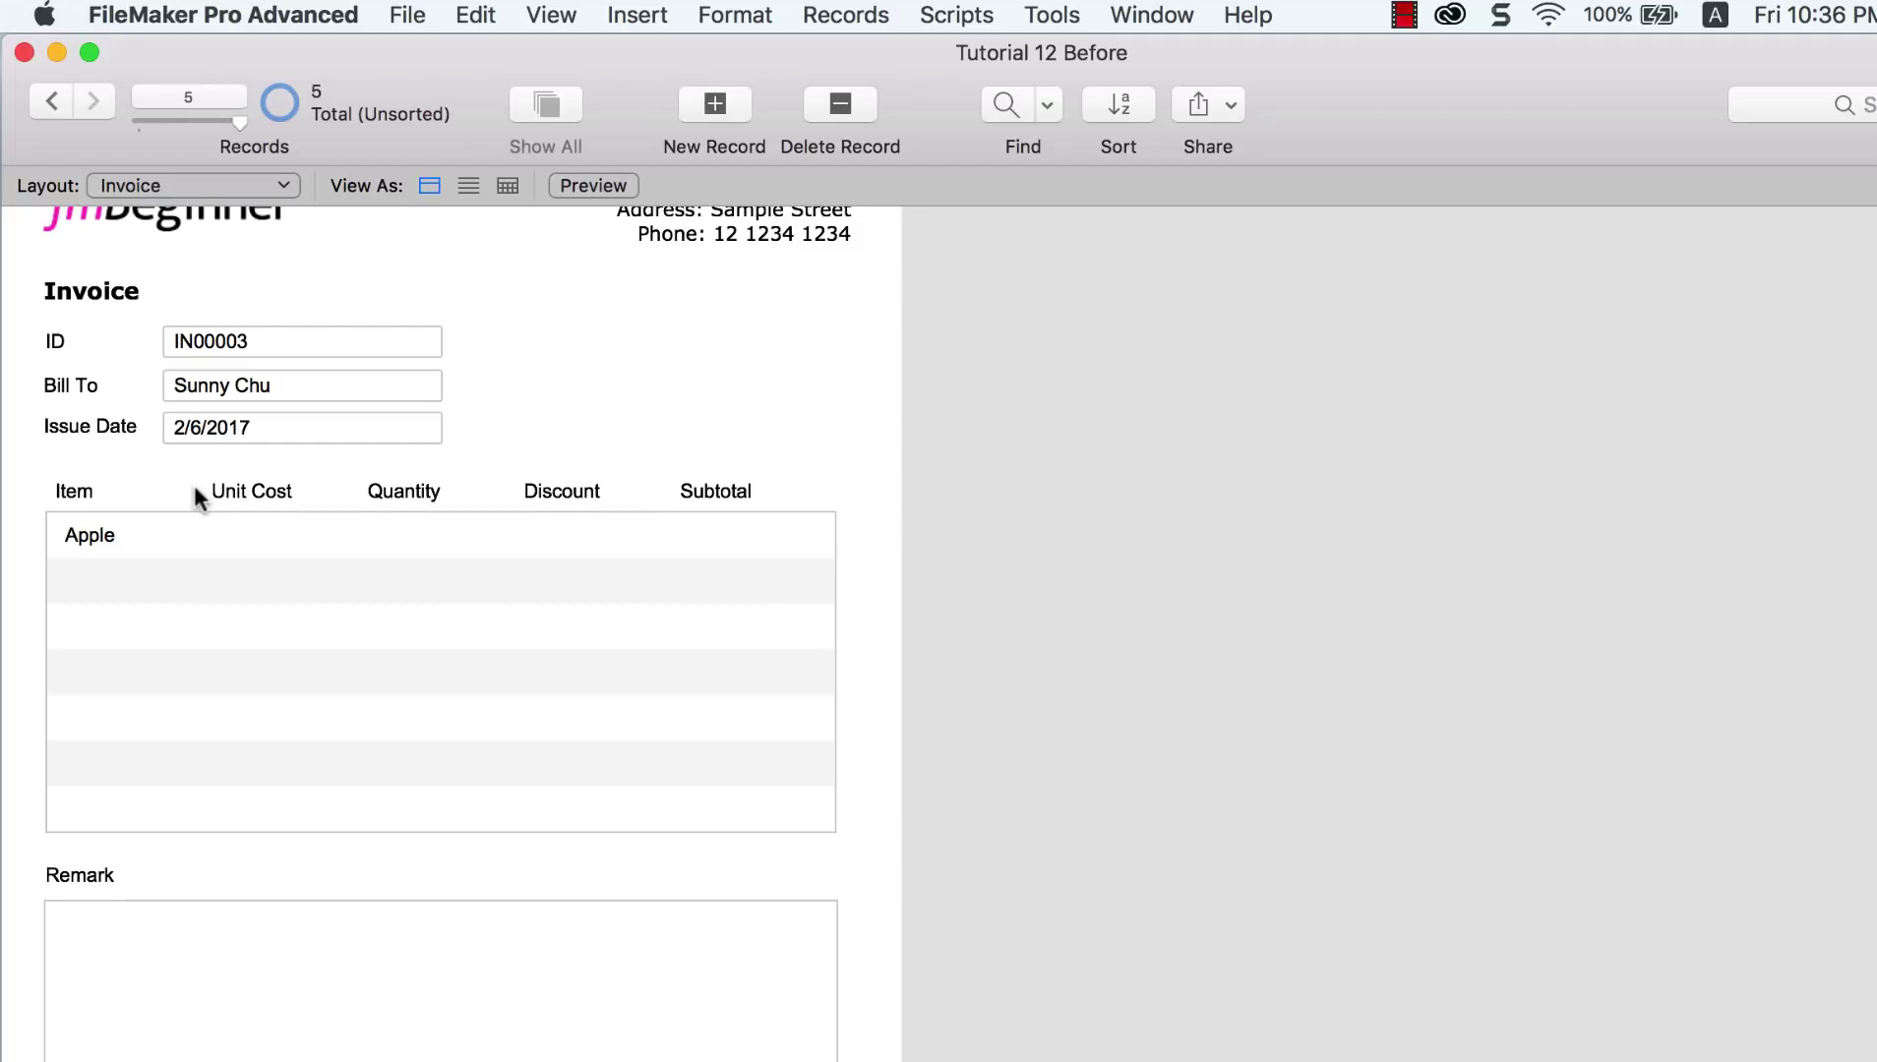
pyautogui.click(554, 21)
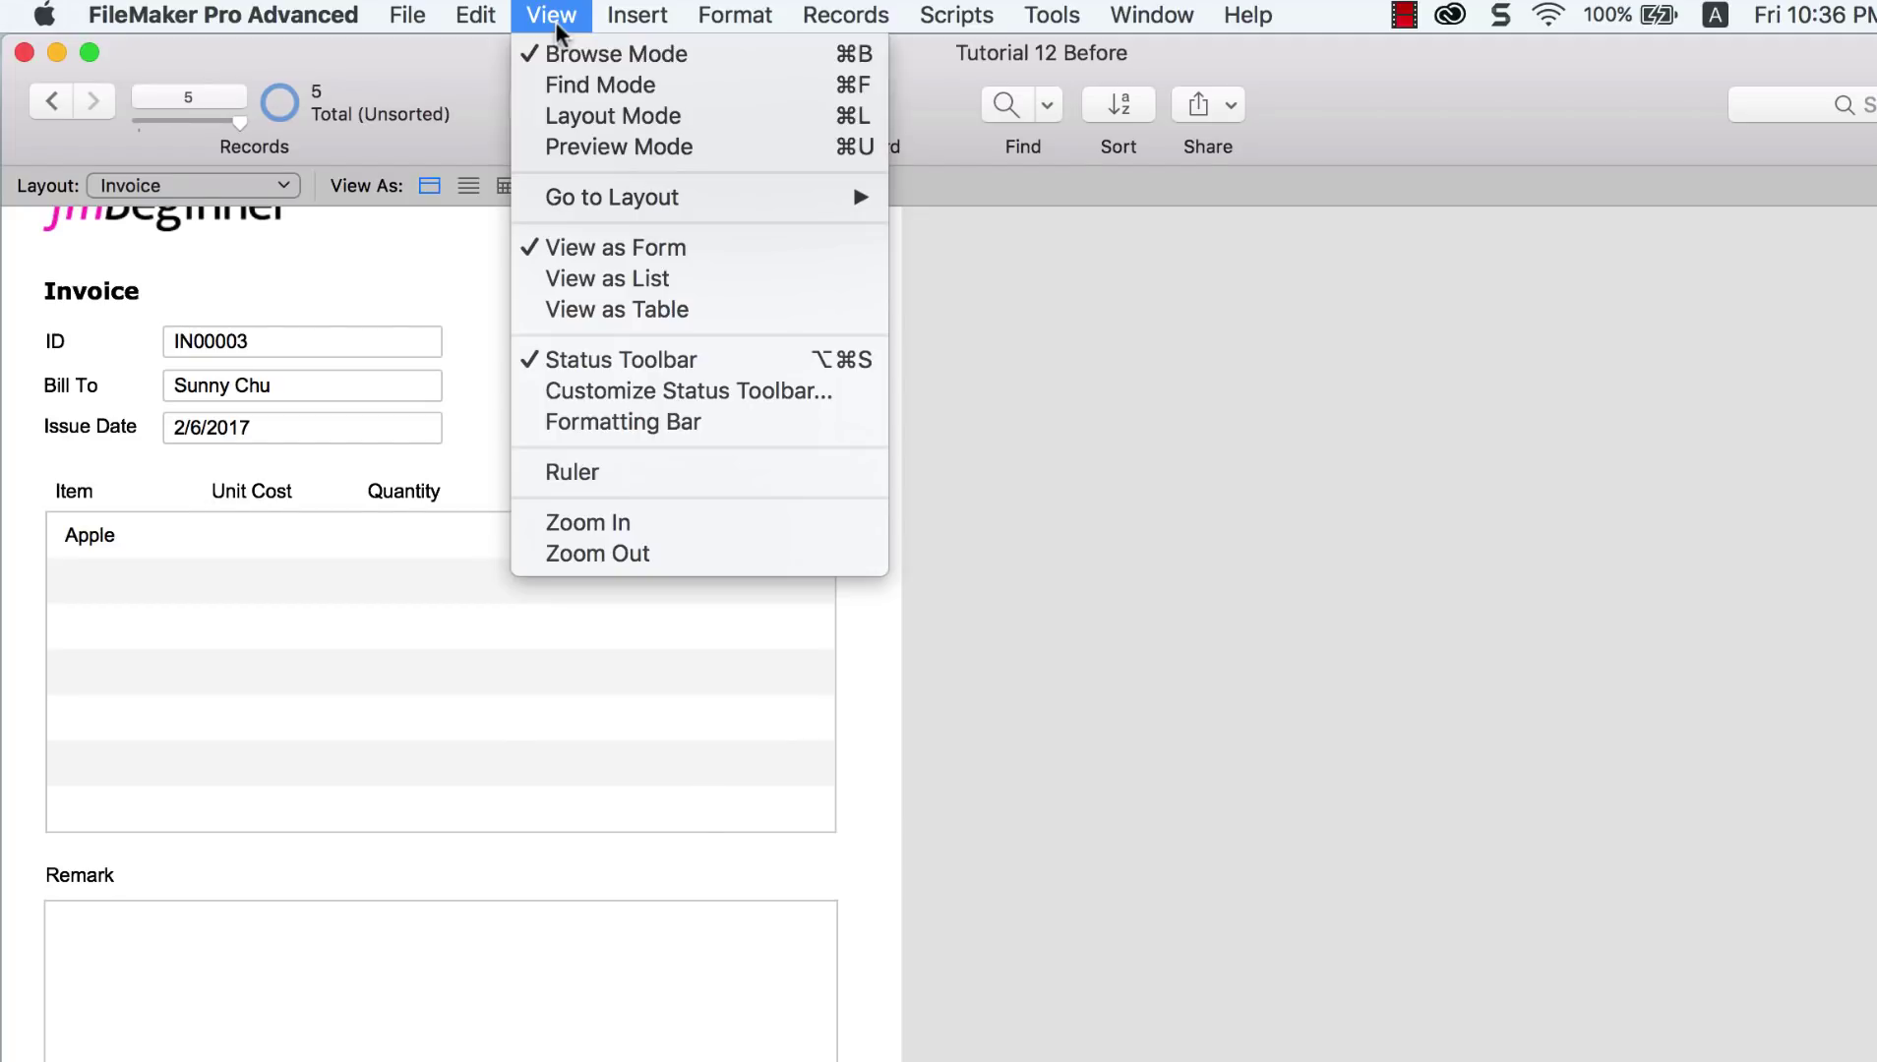
# Step: Select the Item, Unit Cost, Quantity, Discount and Subtotal portal fields and apply solid borders on all sides
pyautogui.click(591, 117)
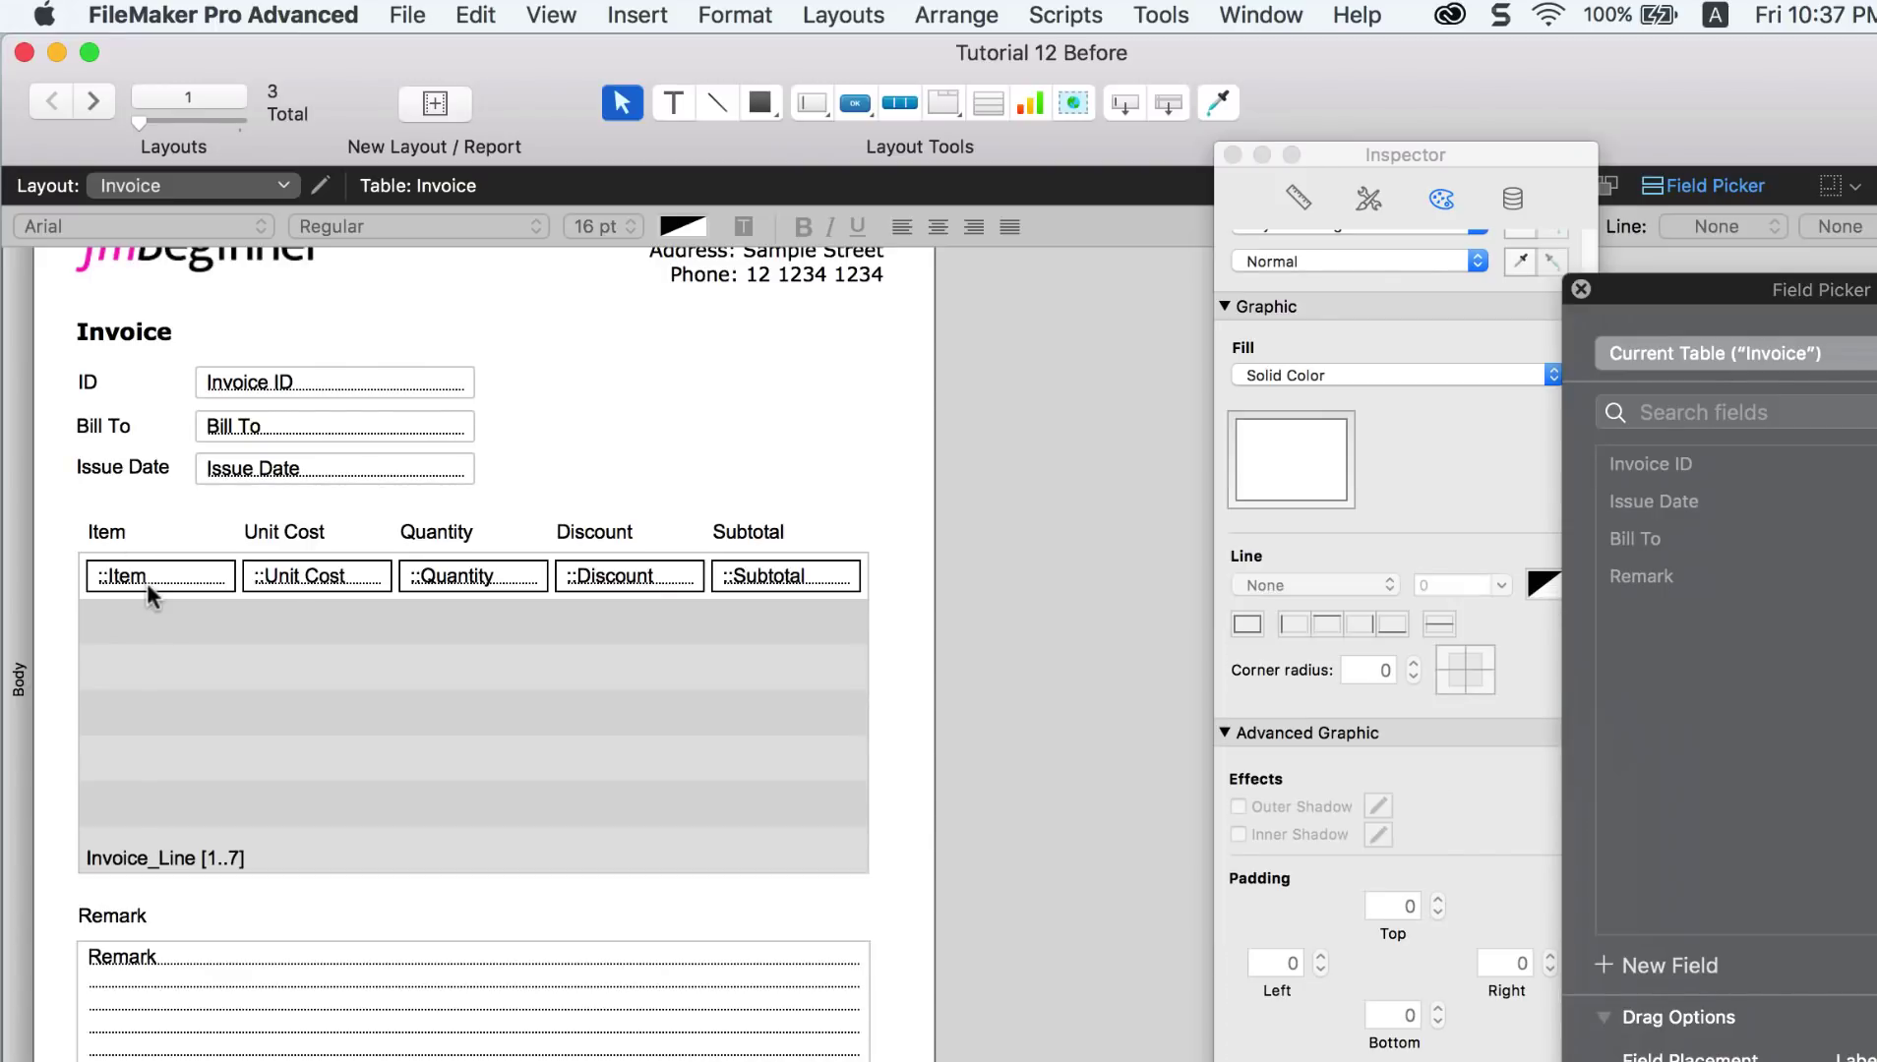
pyautogui.click(146, 581)
pyautogui.keyDown('shift'); pyautogui.click(284, 582); pyautogui.keyUp('shift')
pyautogui.keyDown('shift'); pyautogui.click(449, 585); pyautogui.keyUp('shift')
pyautogui.keyDown('shift'); pyautogui.click(679, 587); pyautogui.keyUp('shift')
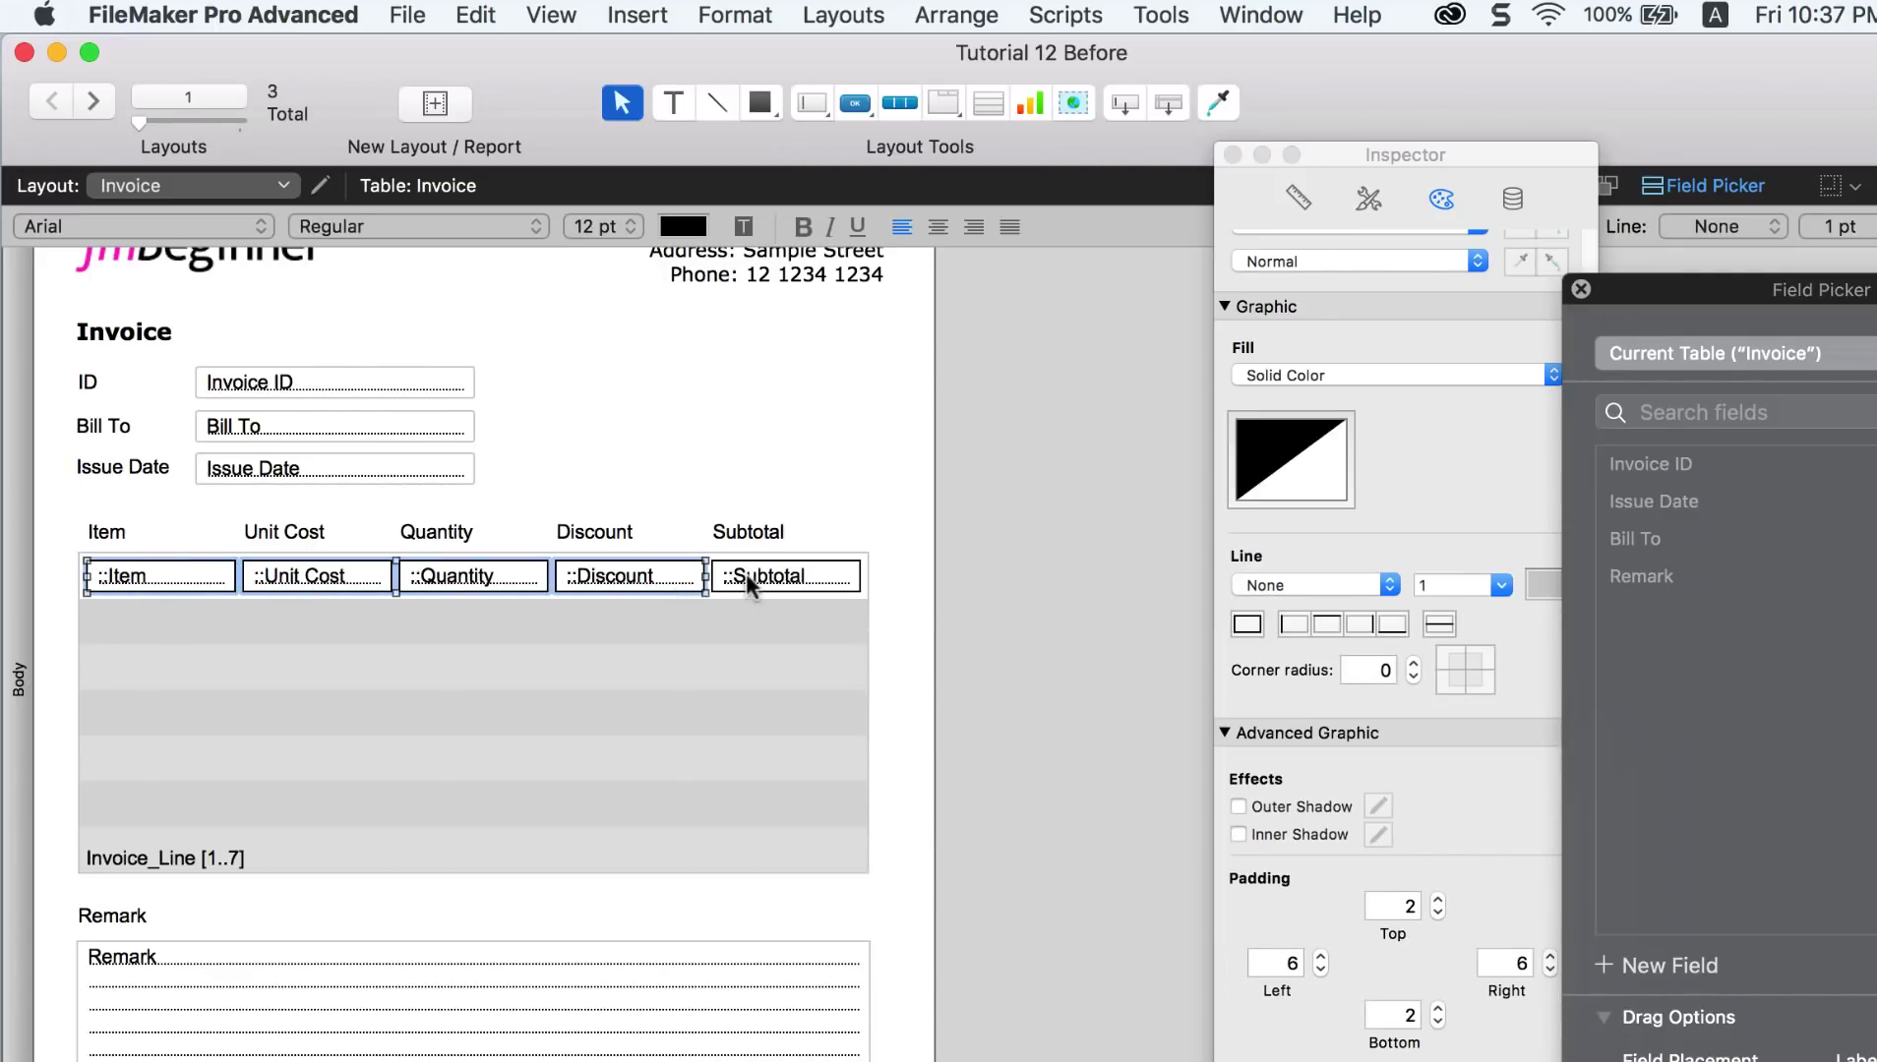
pyautogui.keyDown('shift'); pyautogui.click(747, 574); pyautogui.keyUp('shift')
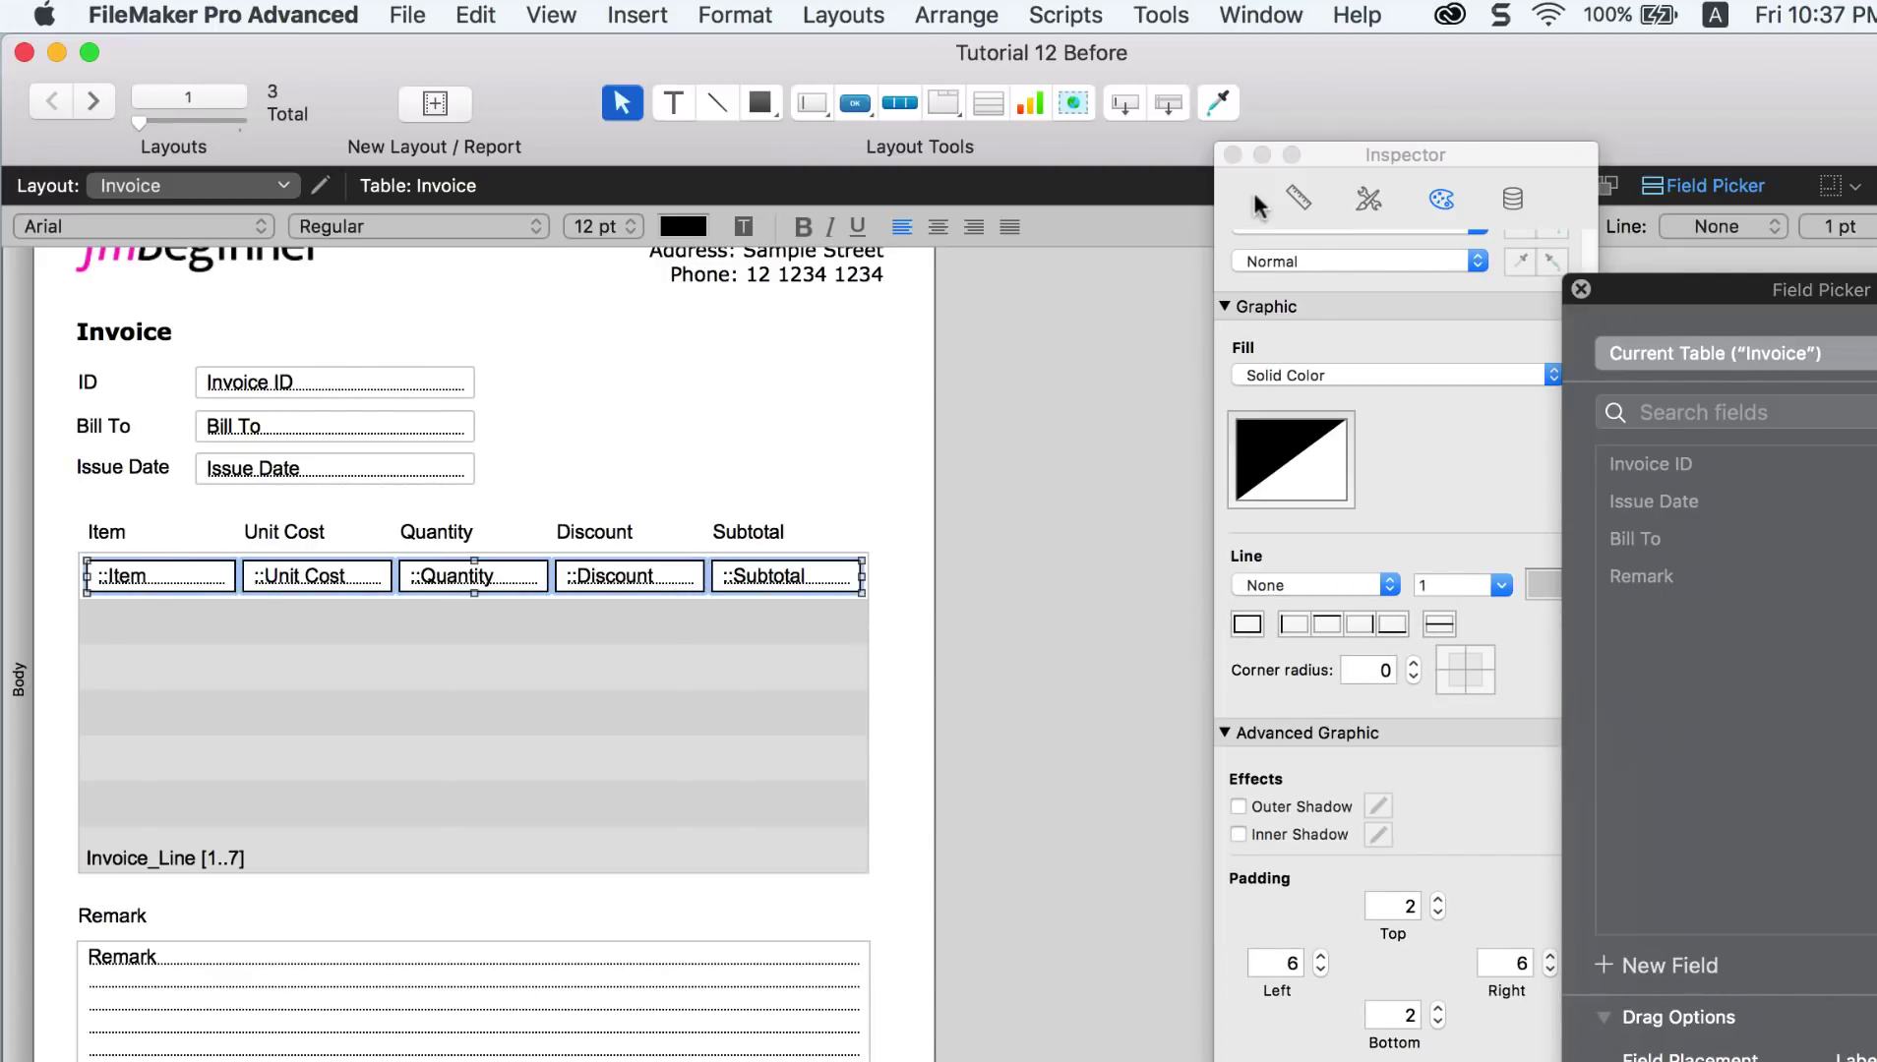
pyautogui.click(531, 15)
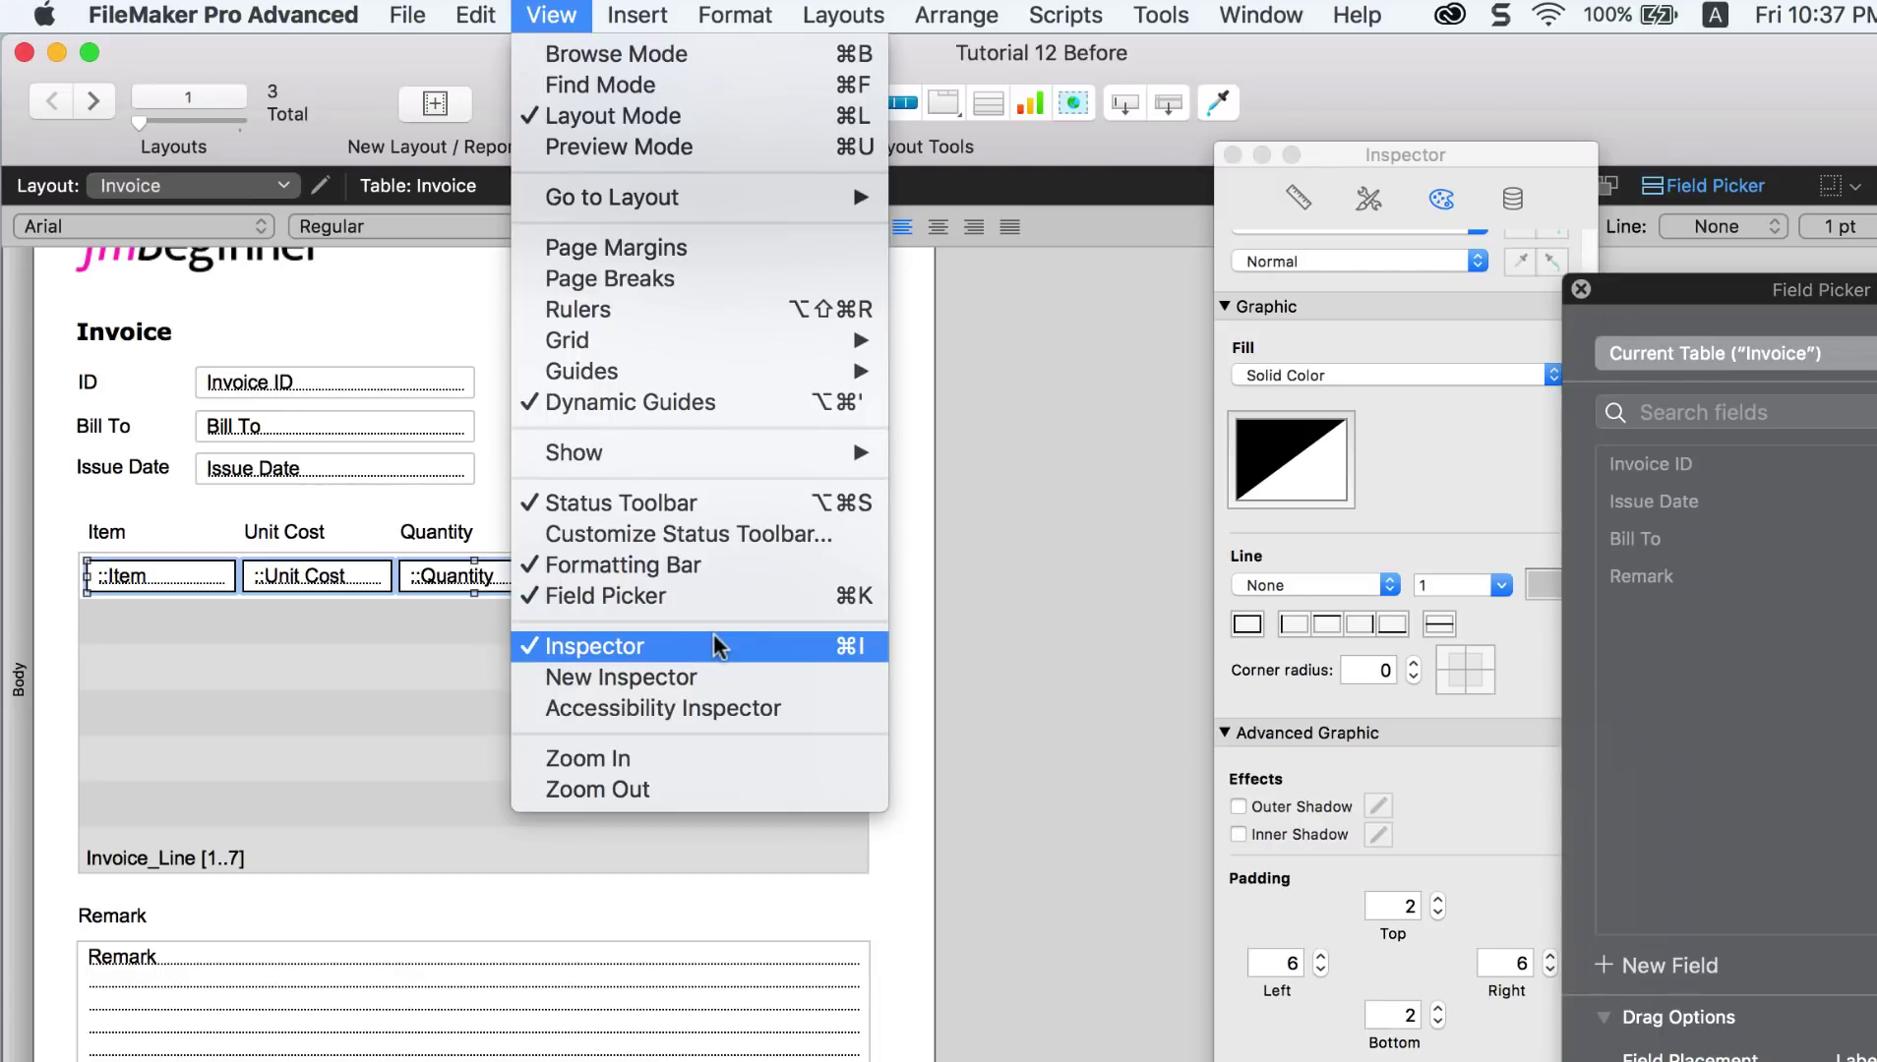
pyautogui.click(1407, 502)
pyautogui.moveTo(1365, 153); pyautogui.dragTo(1196, 140)
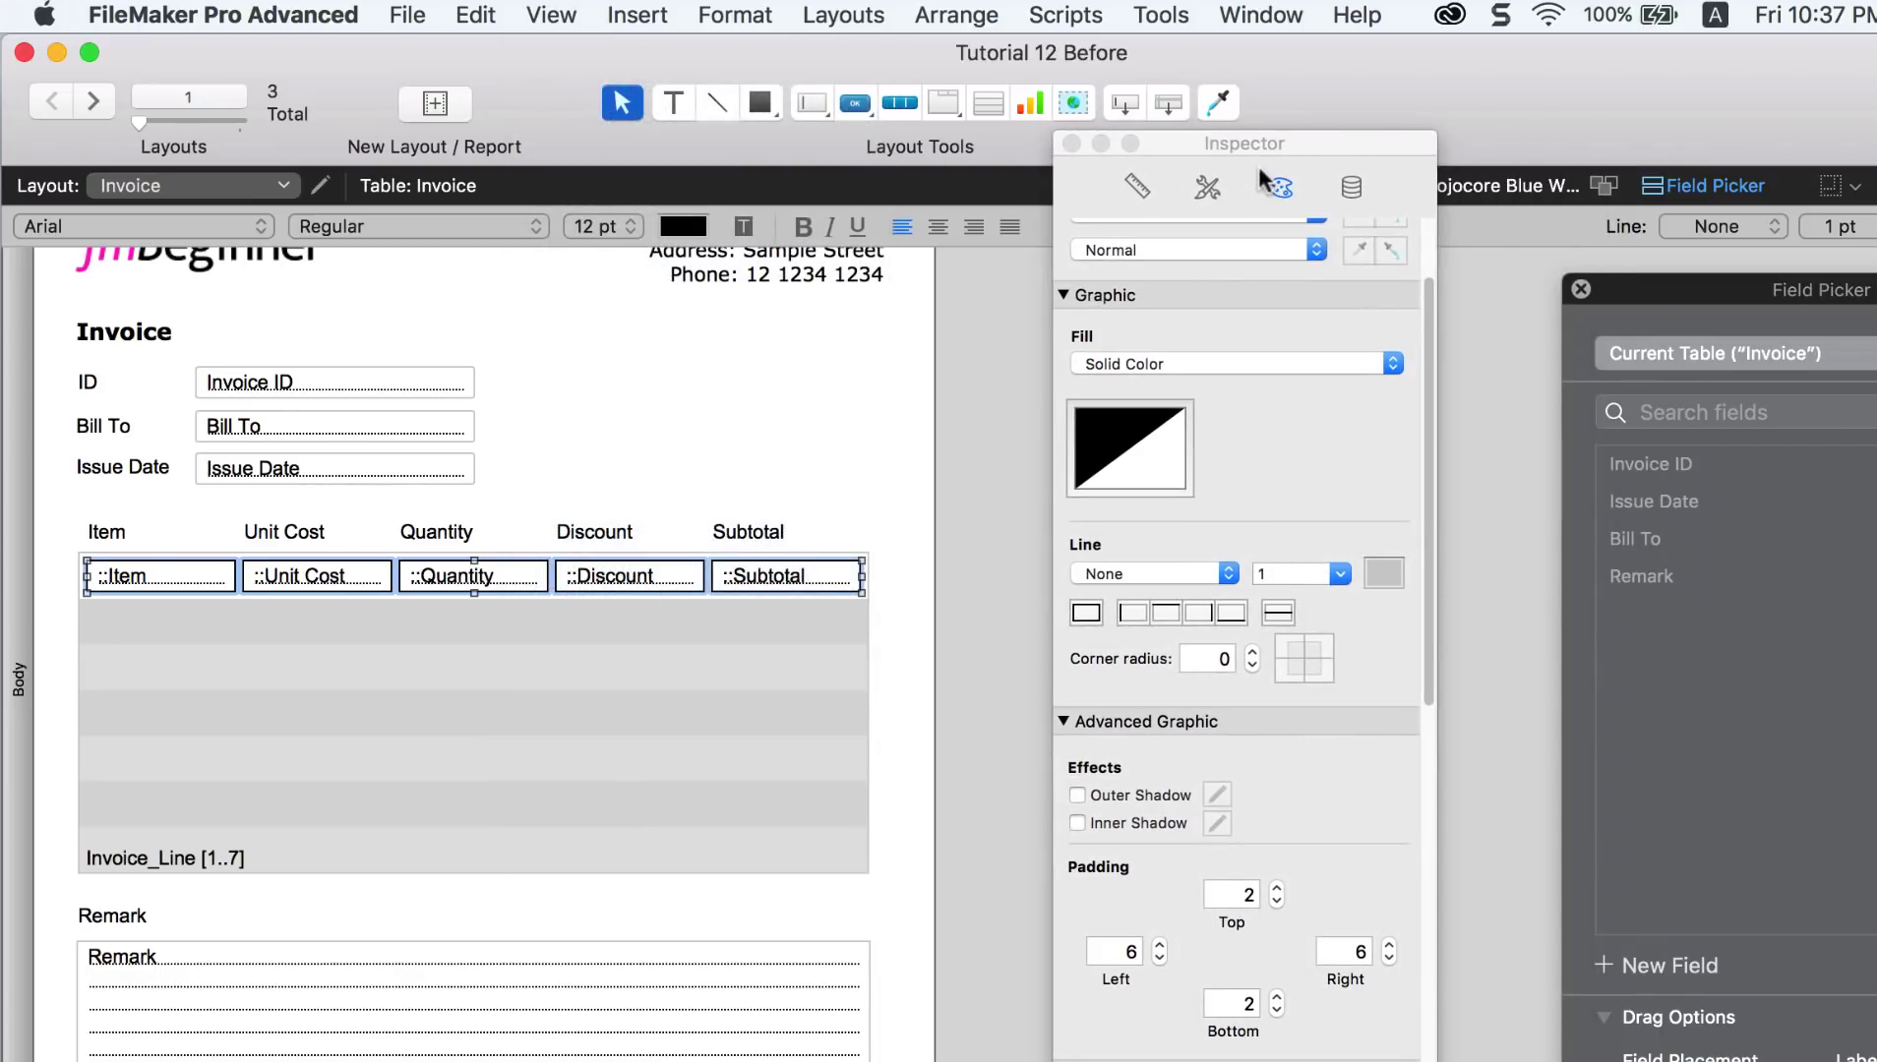
pyautogui.click(1086, 612)
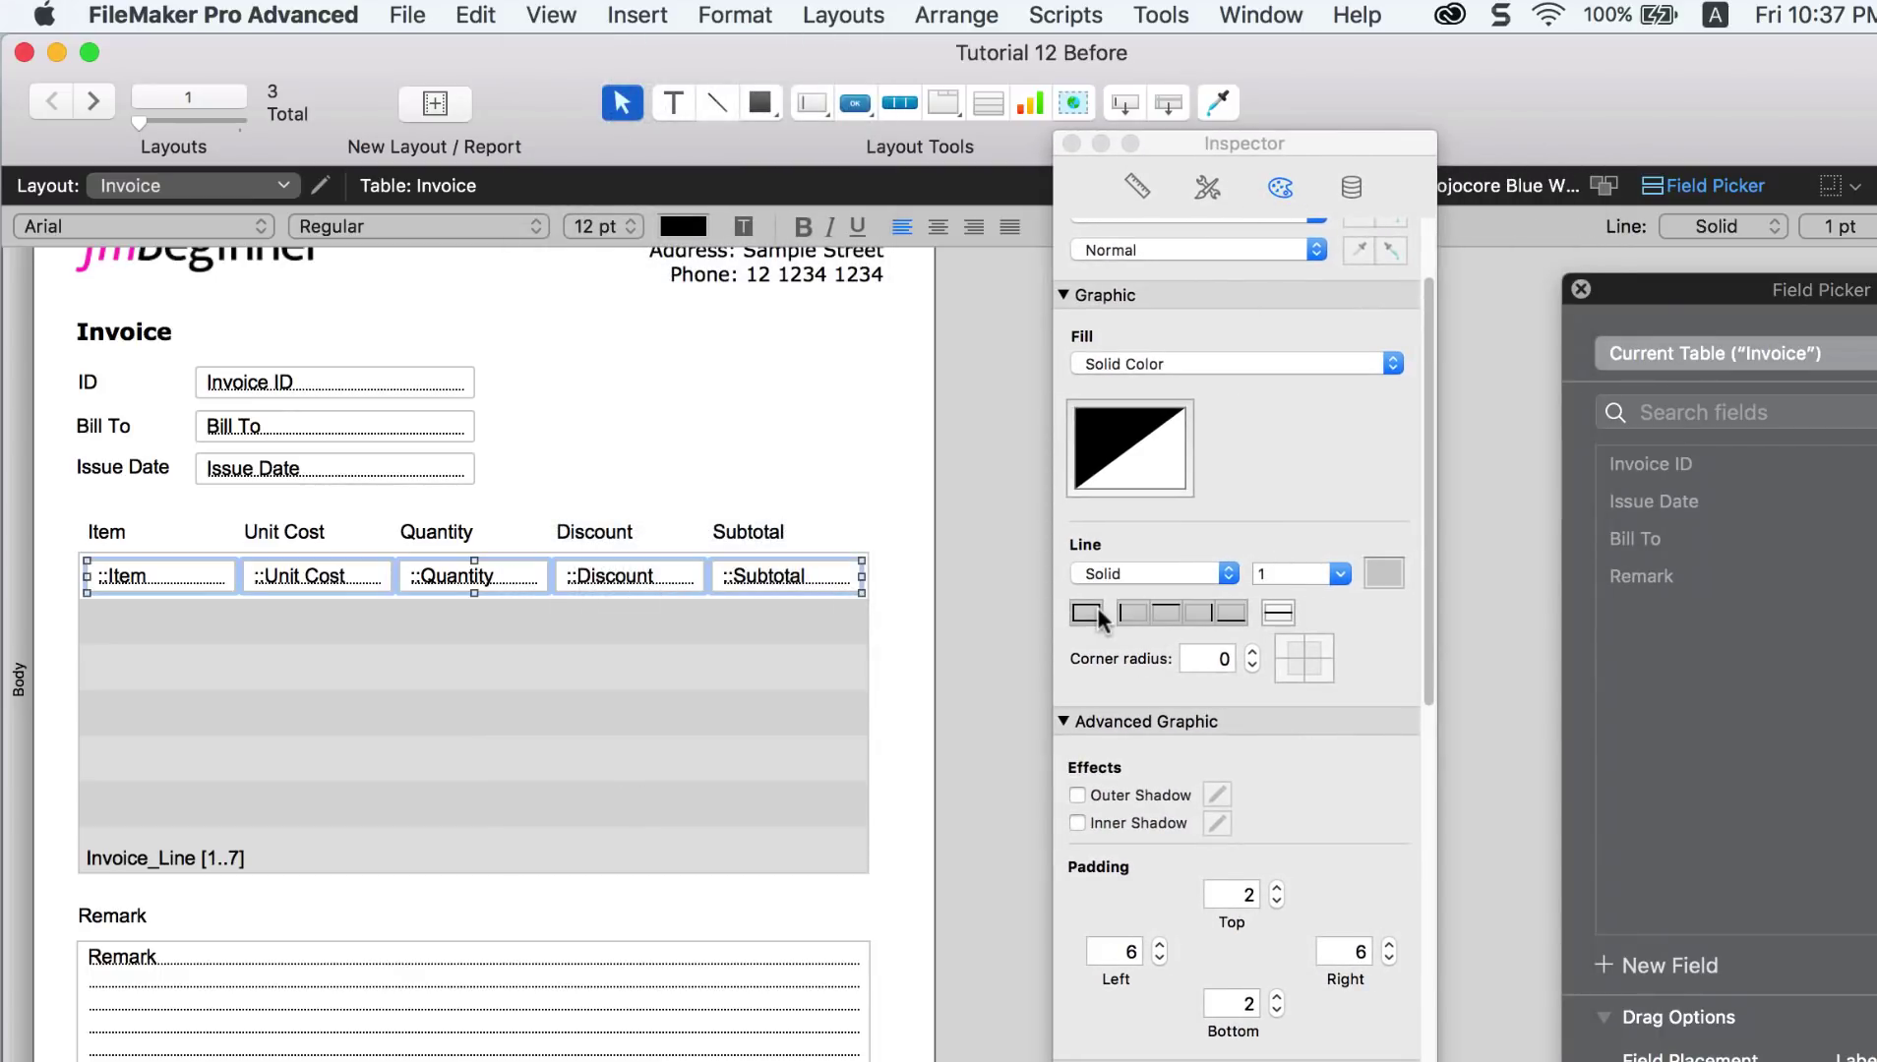
pyautogui.click(775, 514)
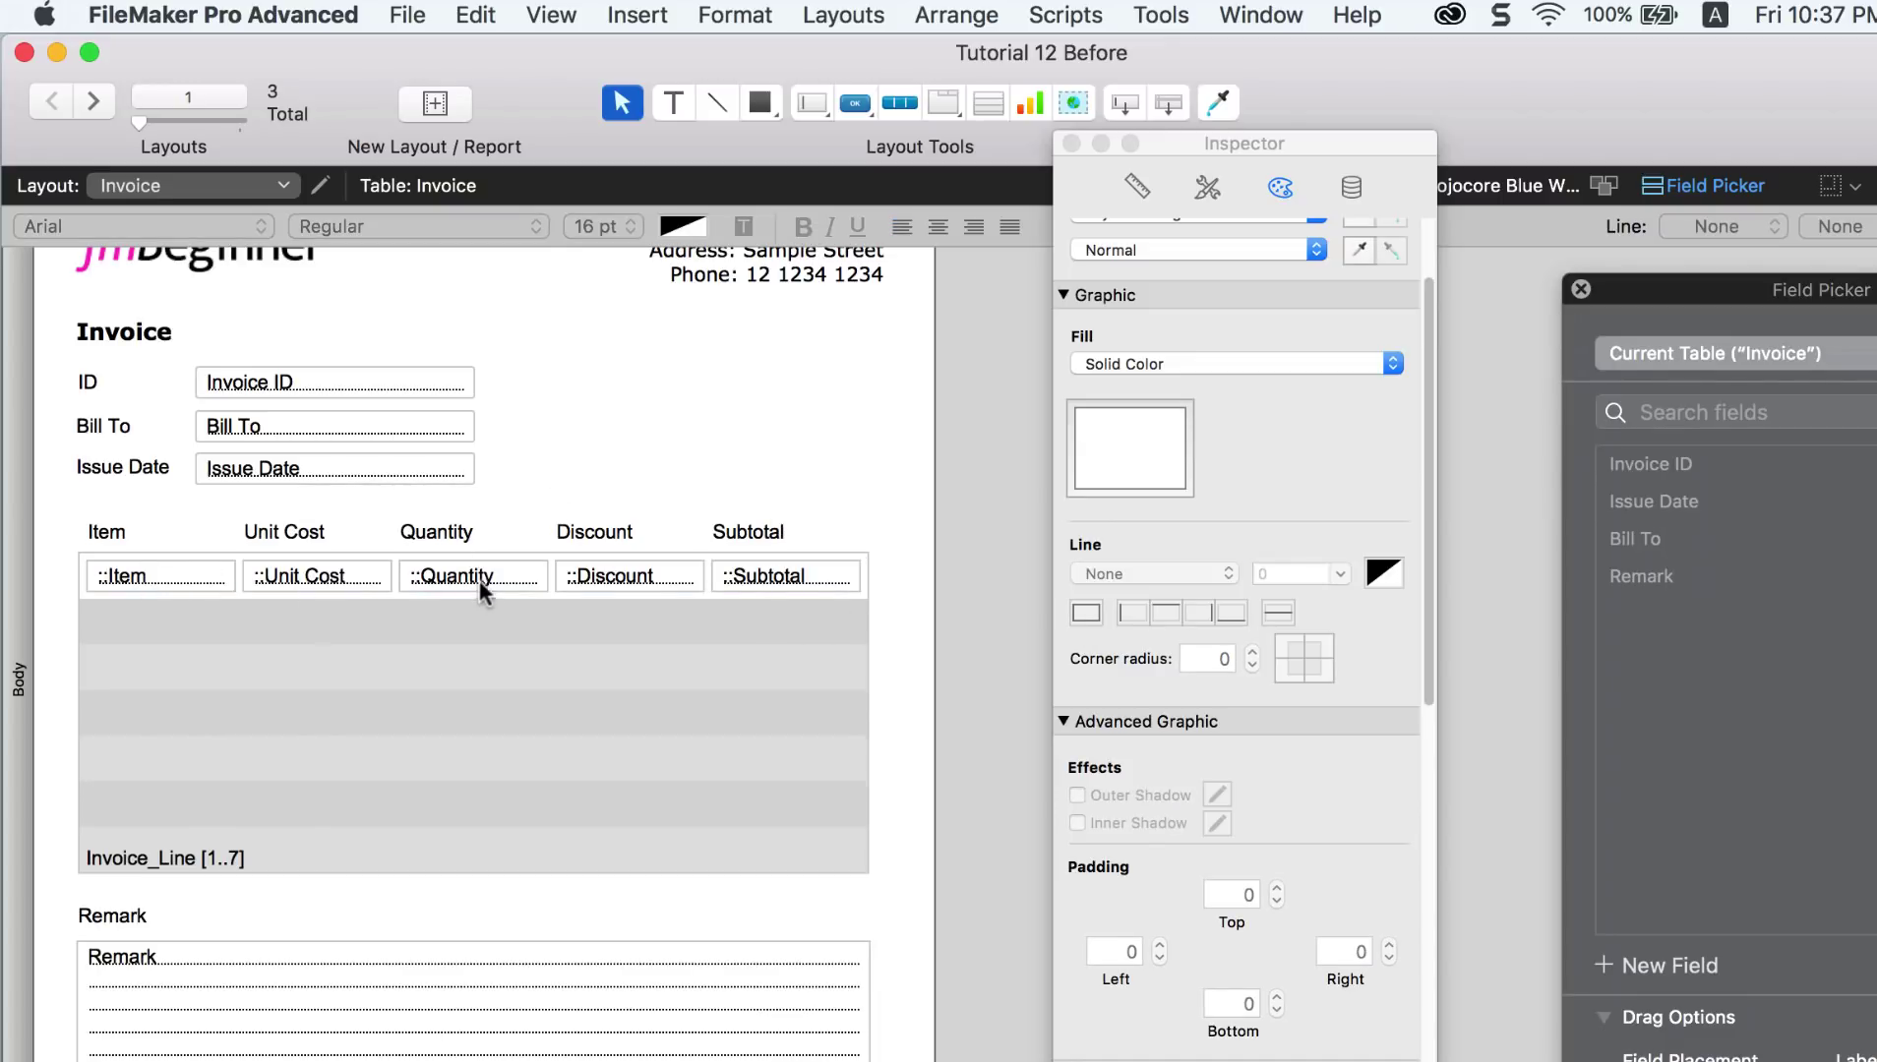
pyautogui.click(552, 19)
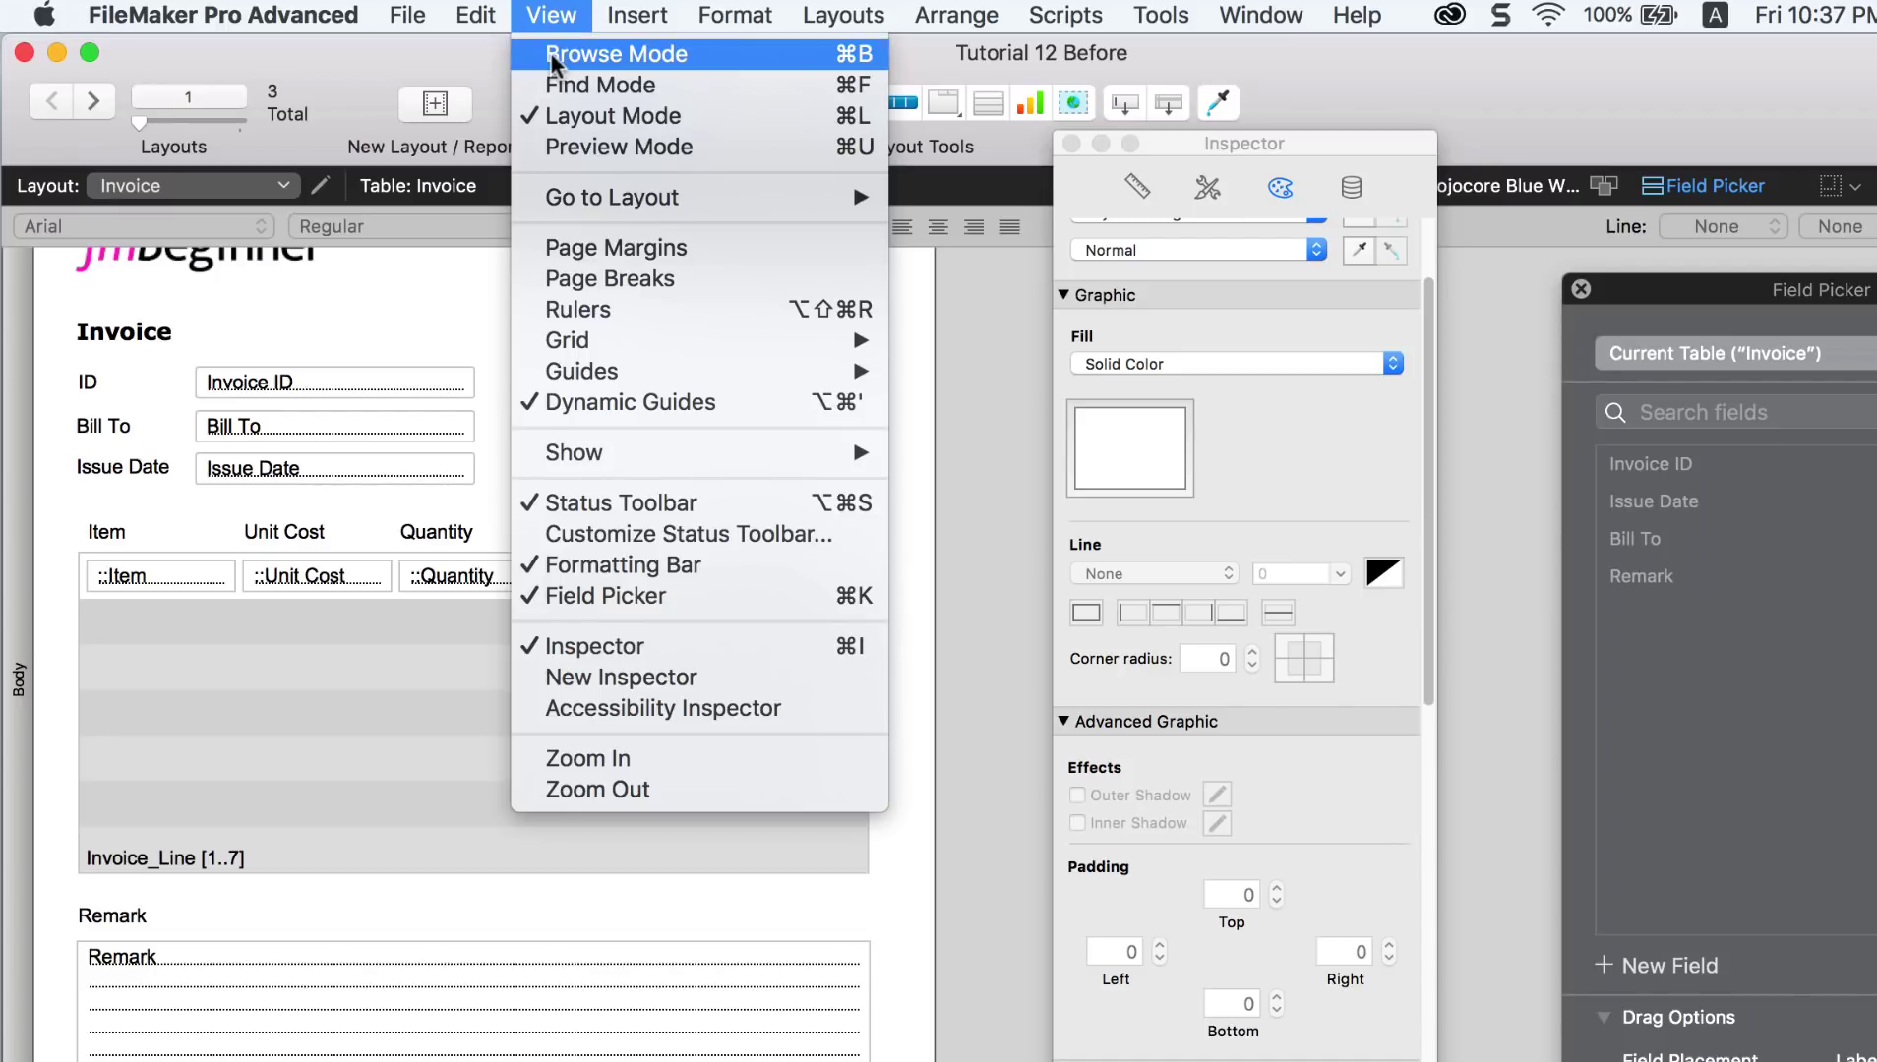
# Step: In Browse mode, type 1, 3, 0.2 and 3 into the Apple row's Unit Cost, Quantity, Discount, Subtotal
pyautogui.click(549, 53)
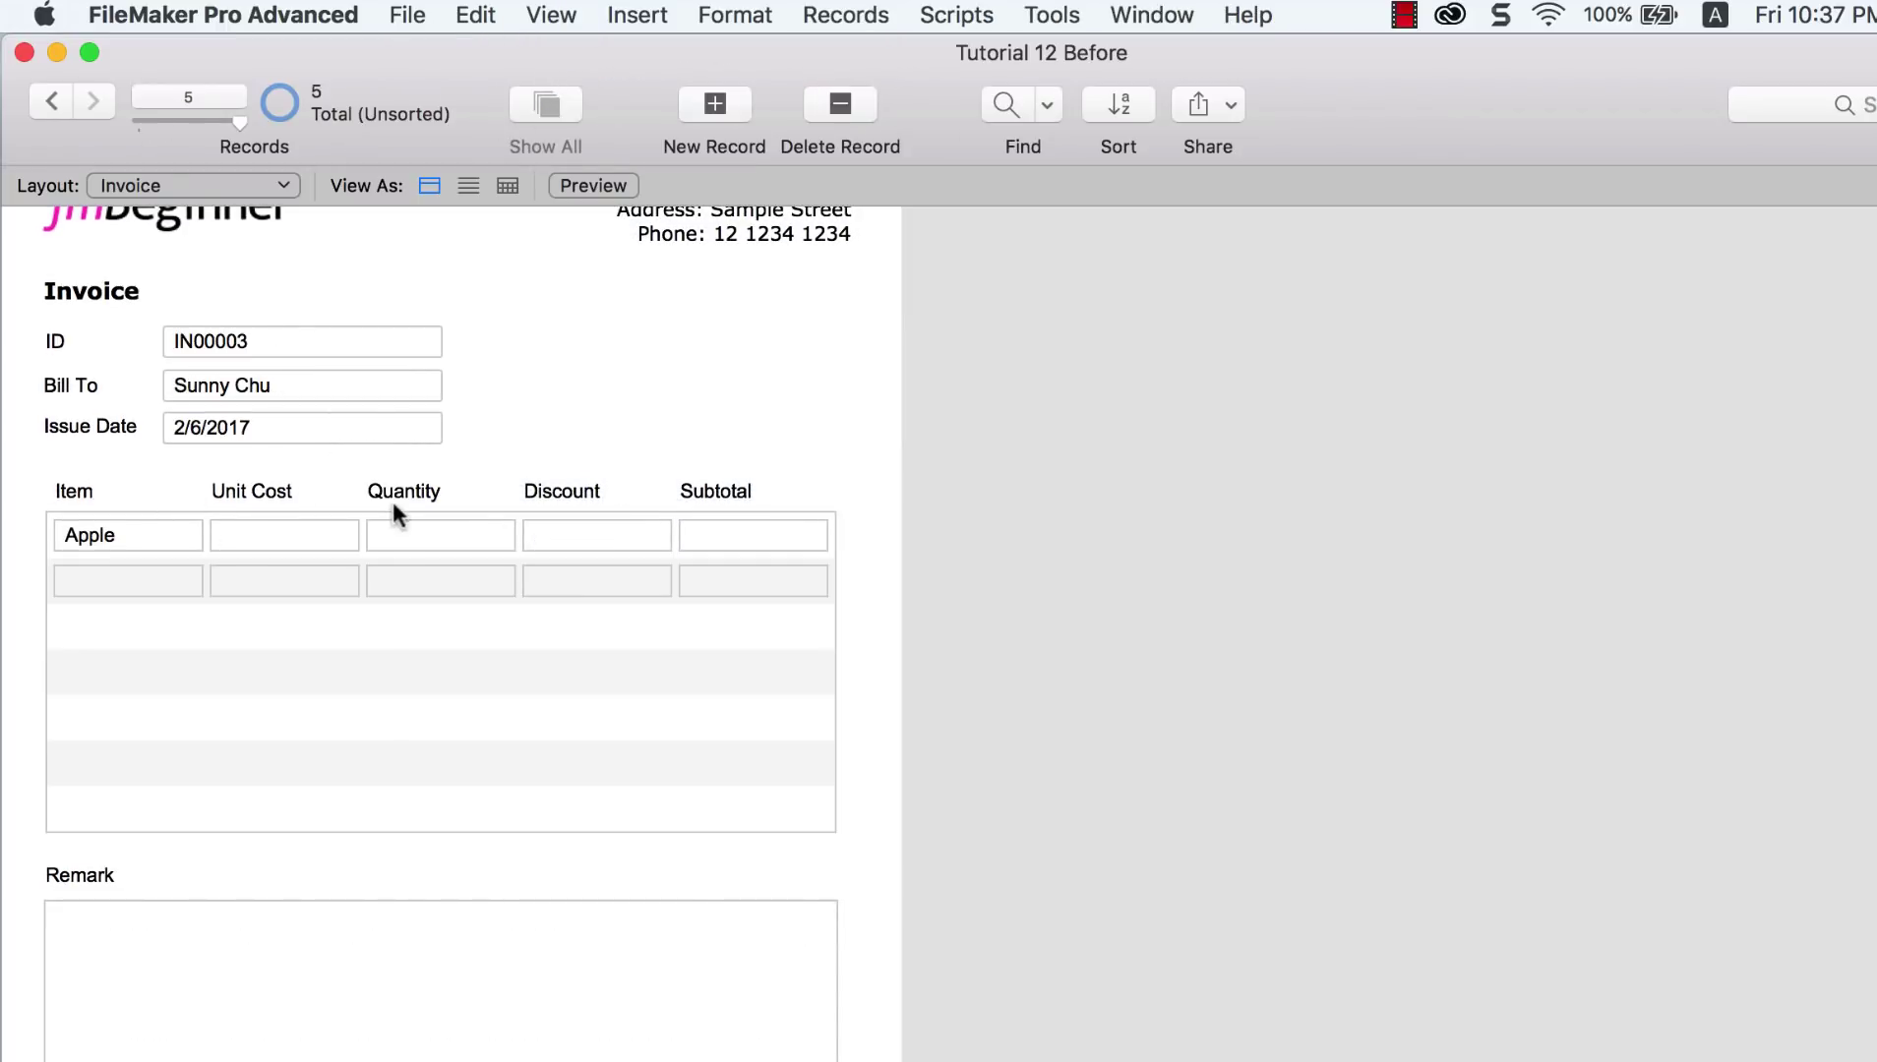
pyautogui.click(290, 537)
pyautogui.write('1')
pyautogui.click(416, 531)
pyautogui.write('3')
pyautogui.click(568, 537)
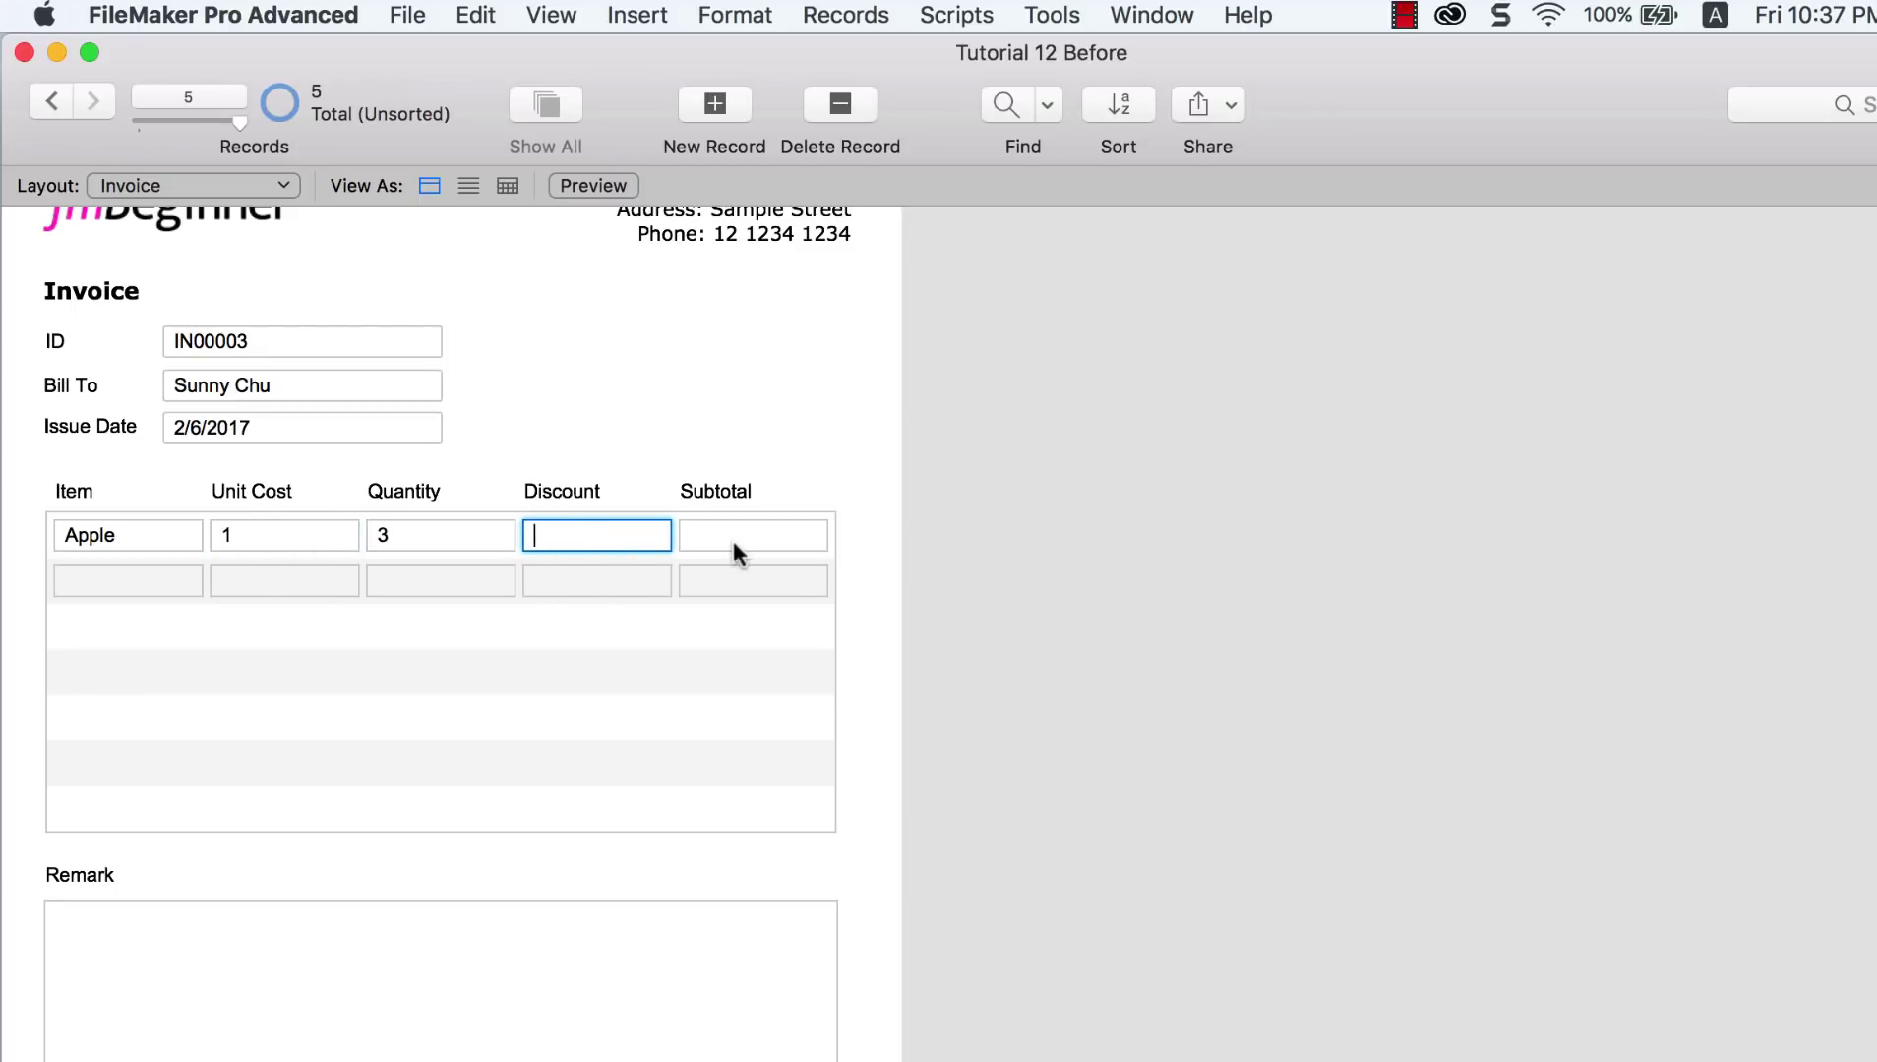
pyautogui.write('0.2')
pyautogui.click(758, 430)
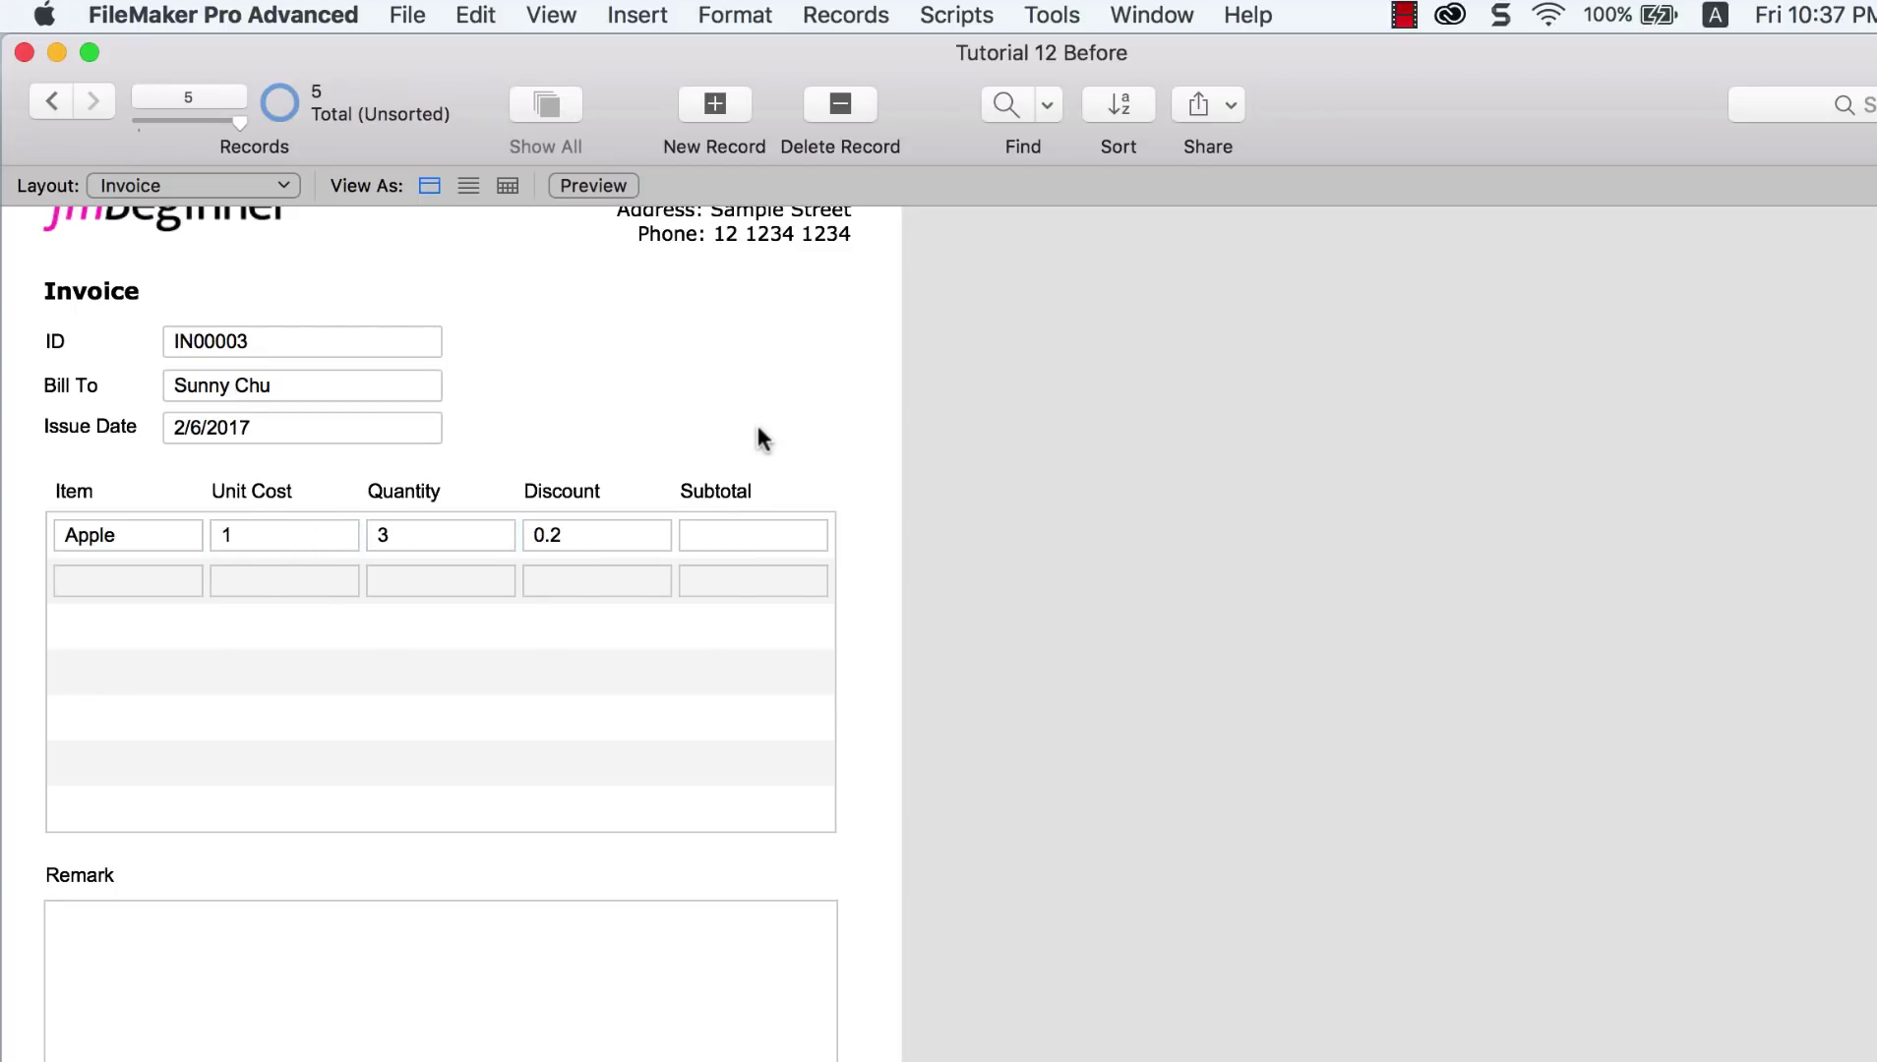
pyautogui.click(774, 539)
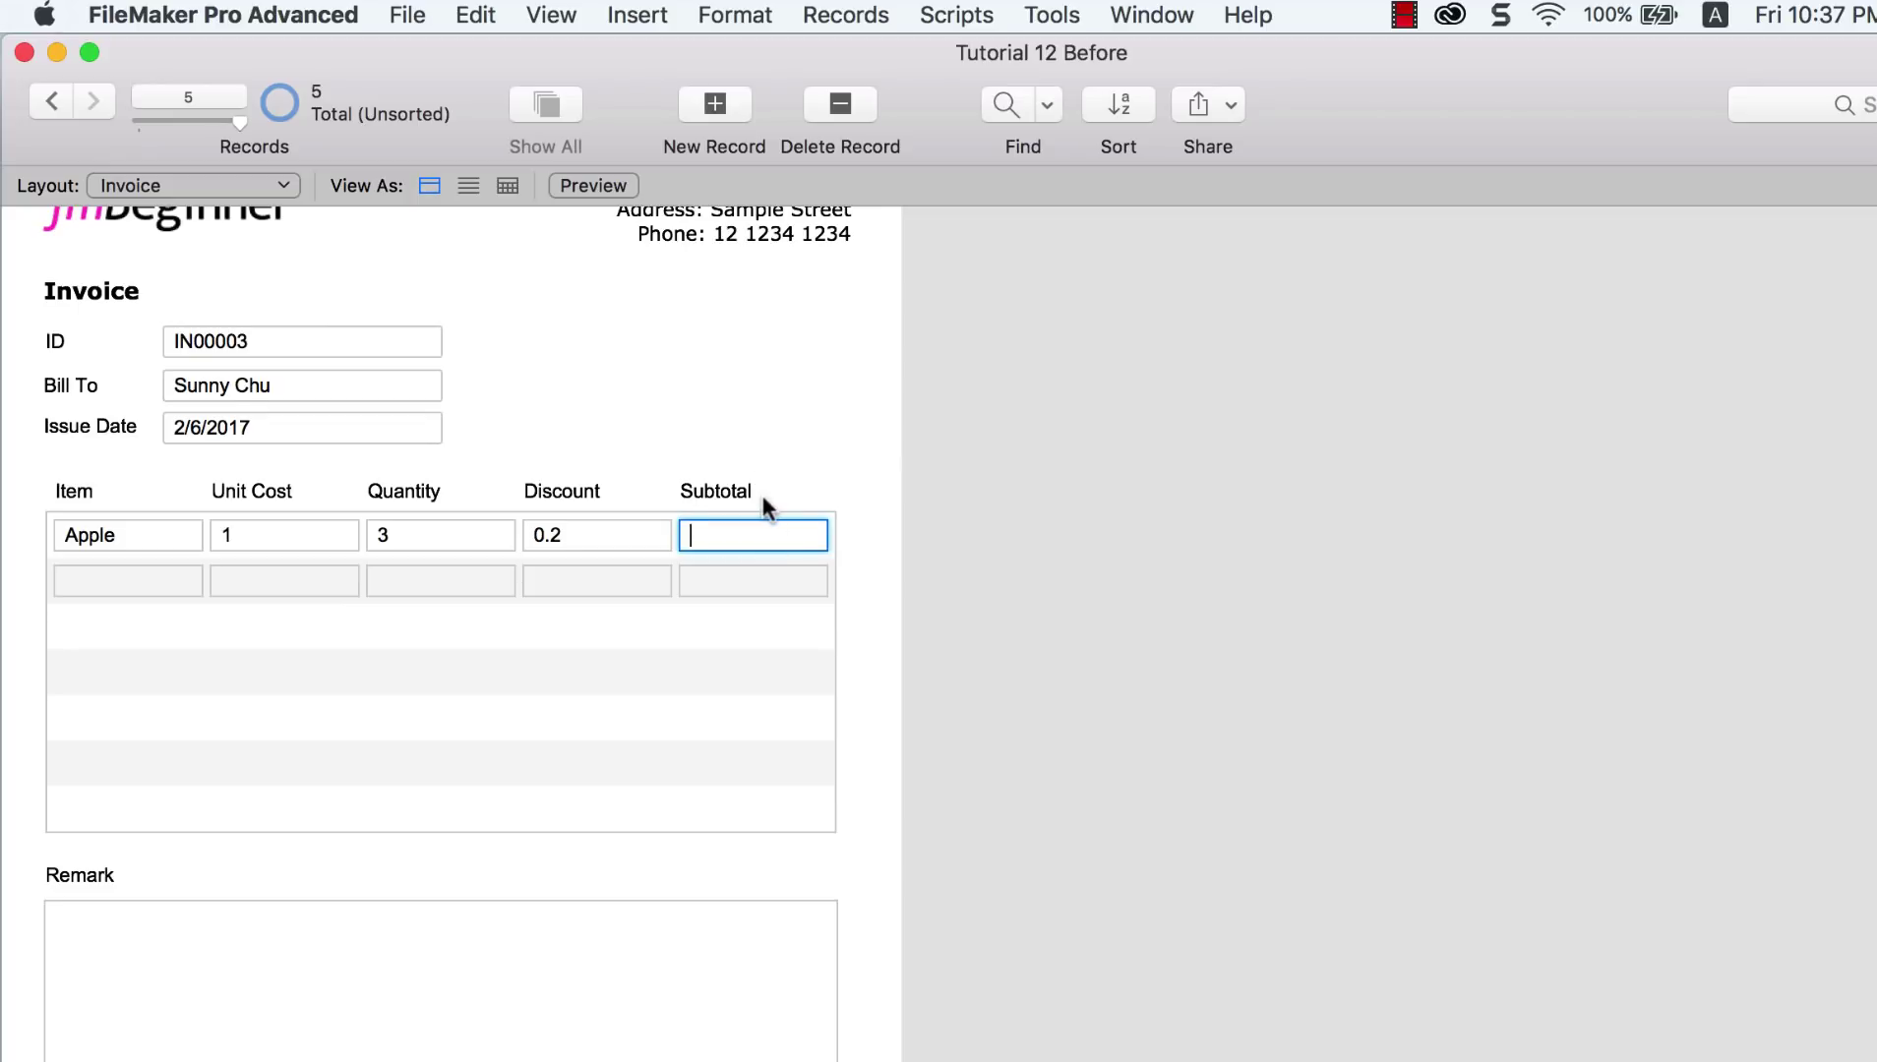
pyautogui.write('3')
pyautogui.click(1030, 541)
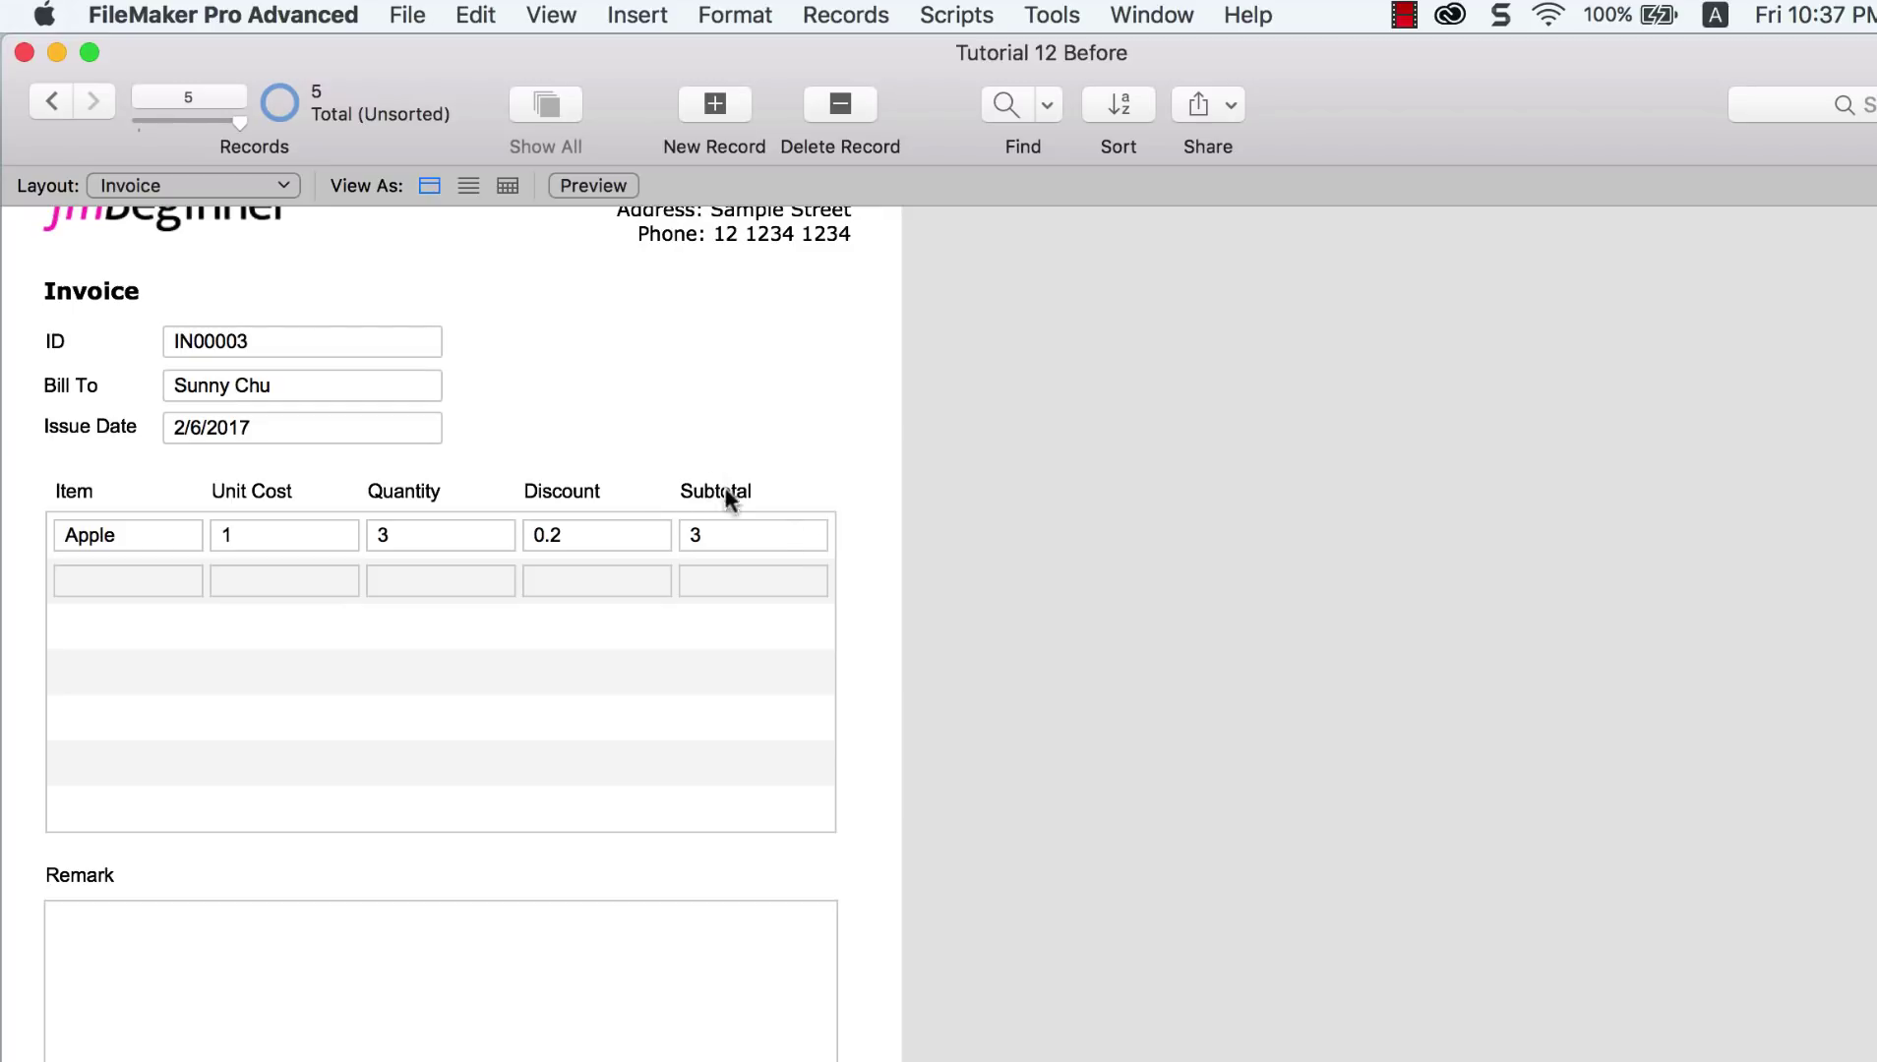
# Step: Open Manage Database and select the Subtotal field of the Invoice_Line table
pyautogui.click(405, 19)
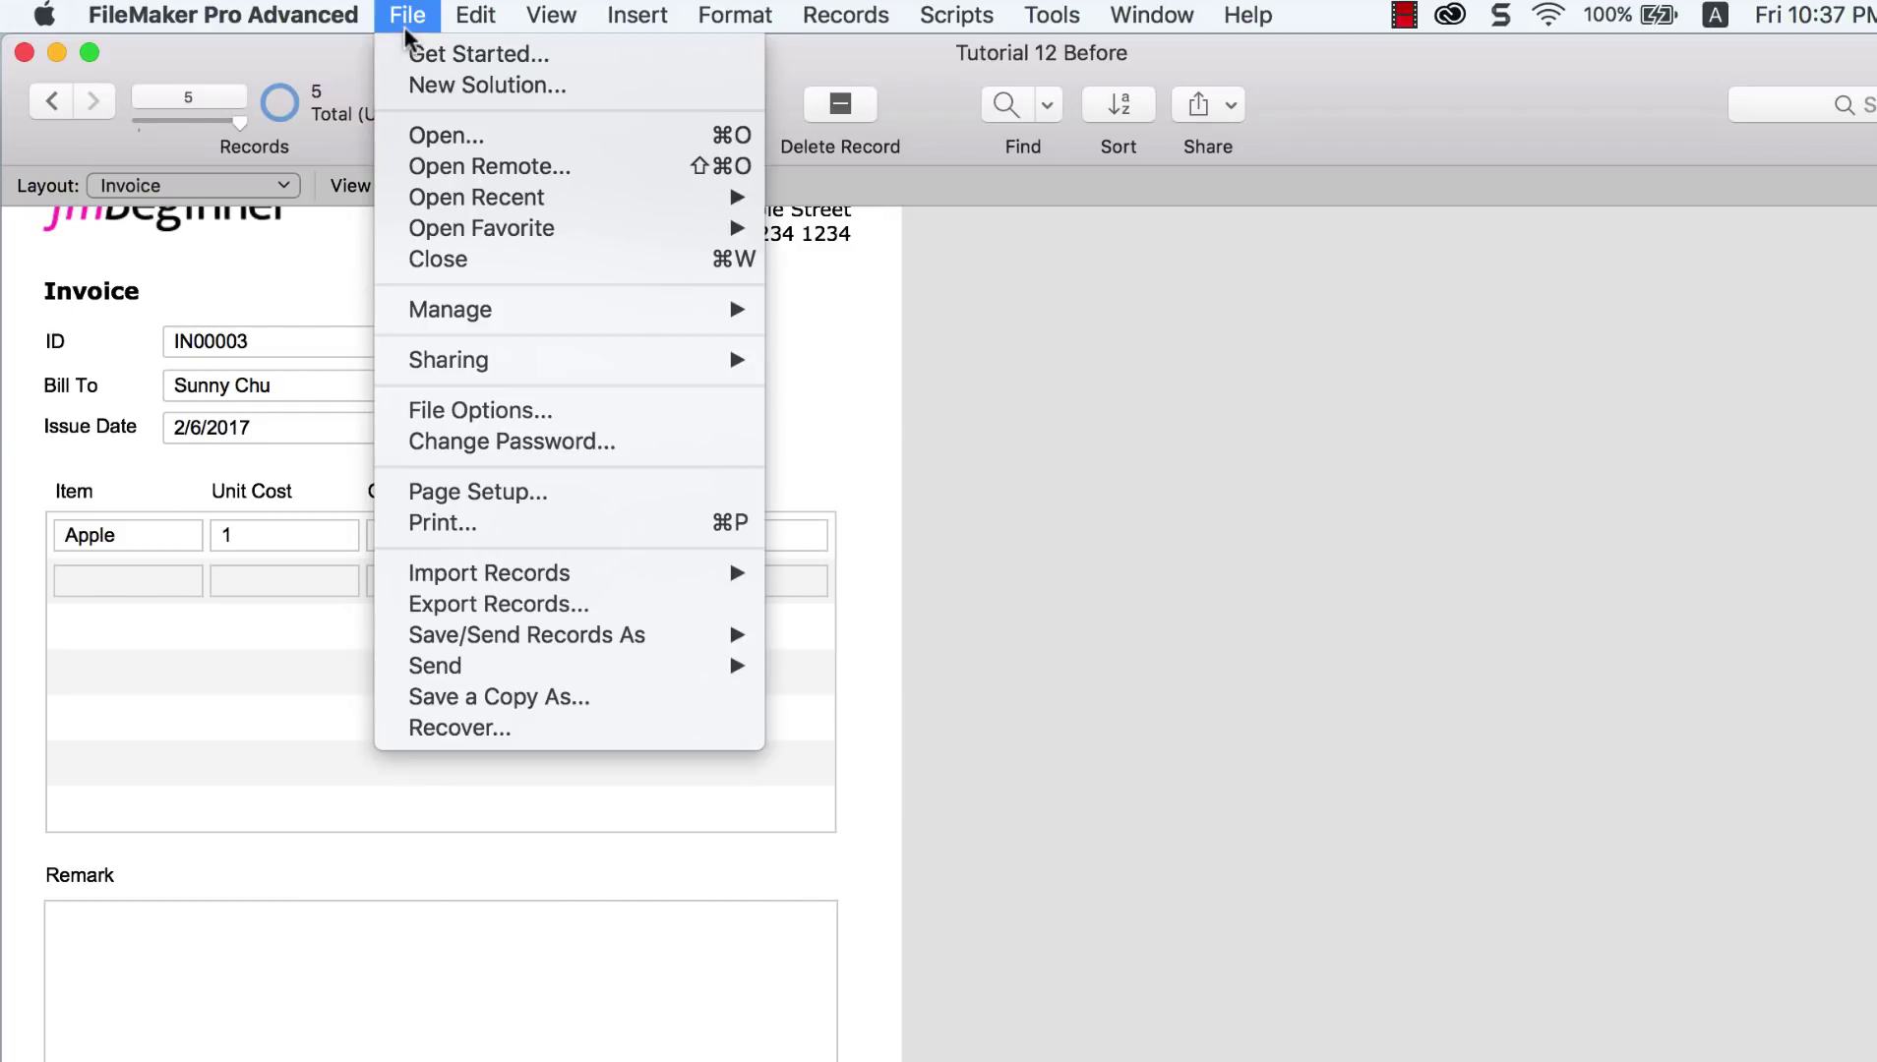
pyautogui.moveTo(578, 313)
pyautogui.click(846, 309)
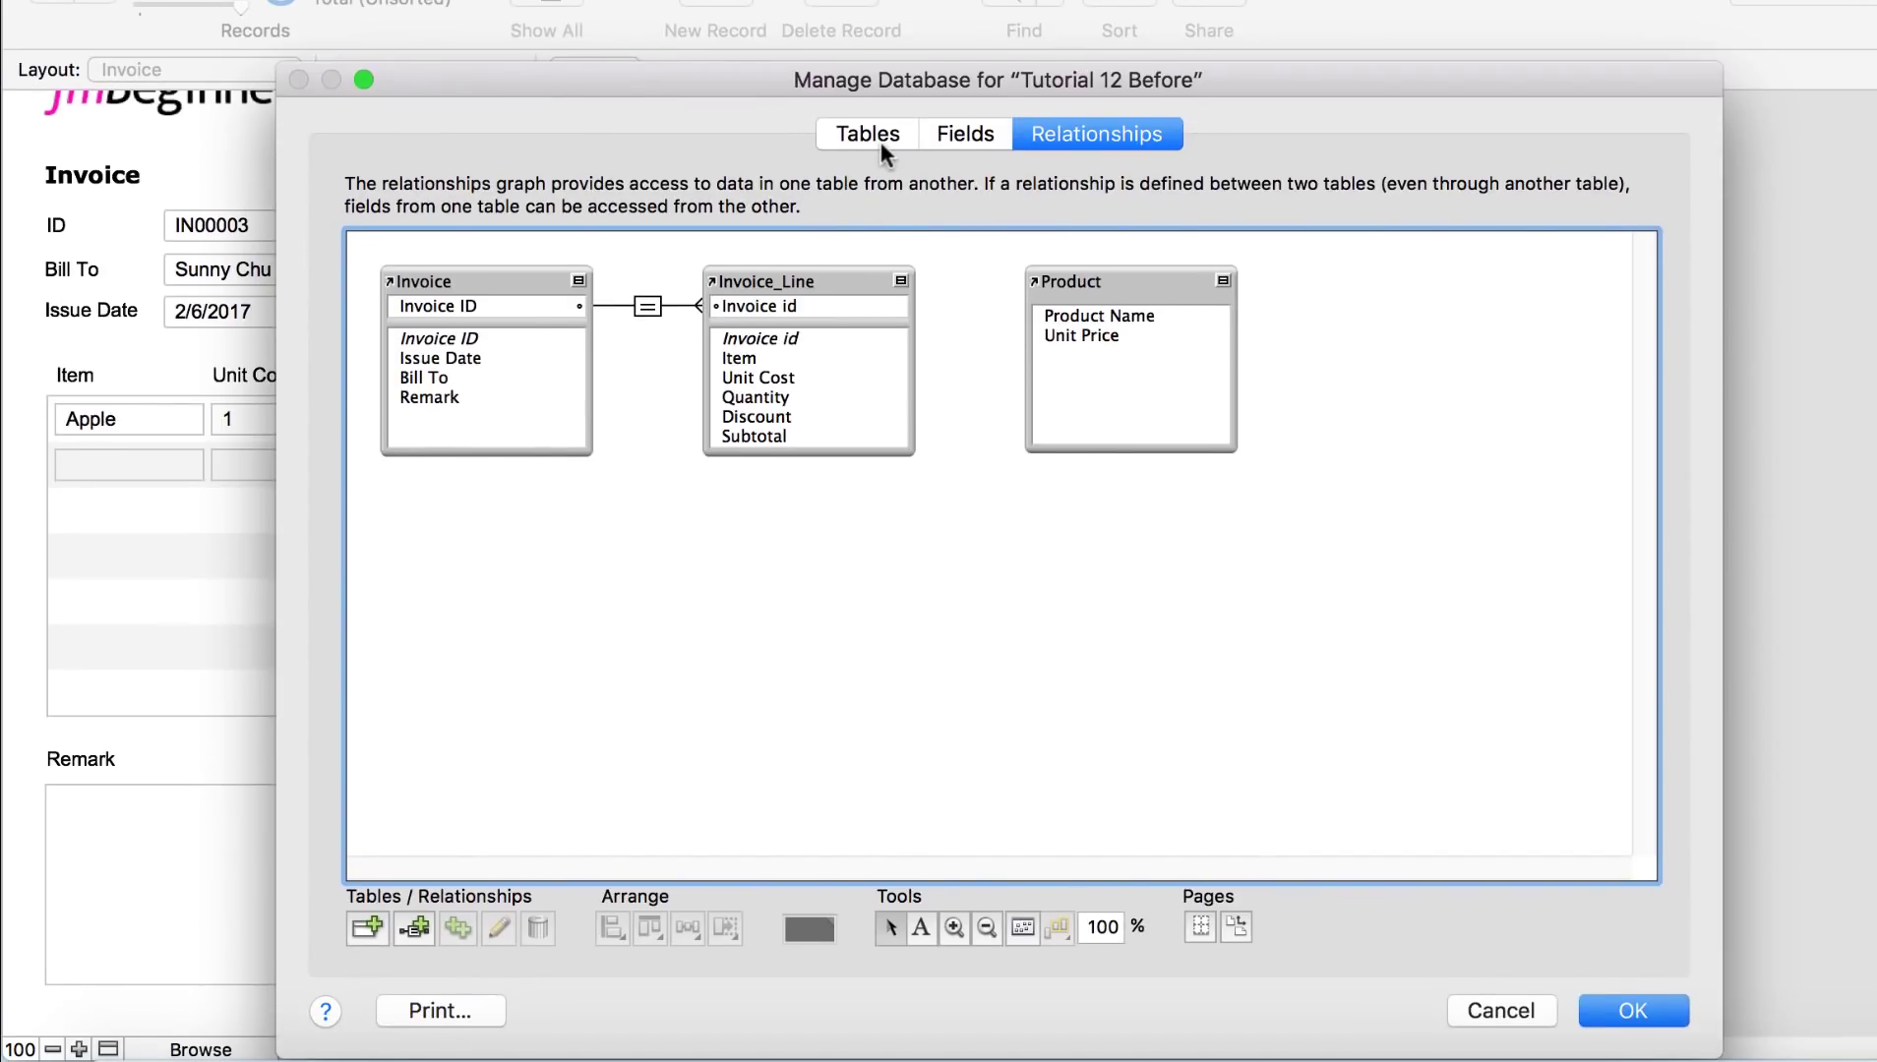
pyautogui.click(882, 147)
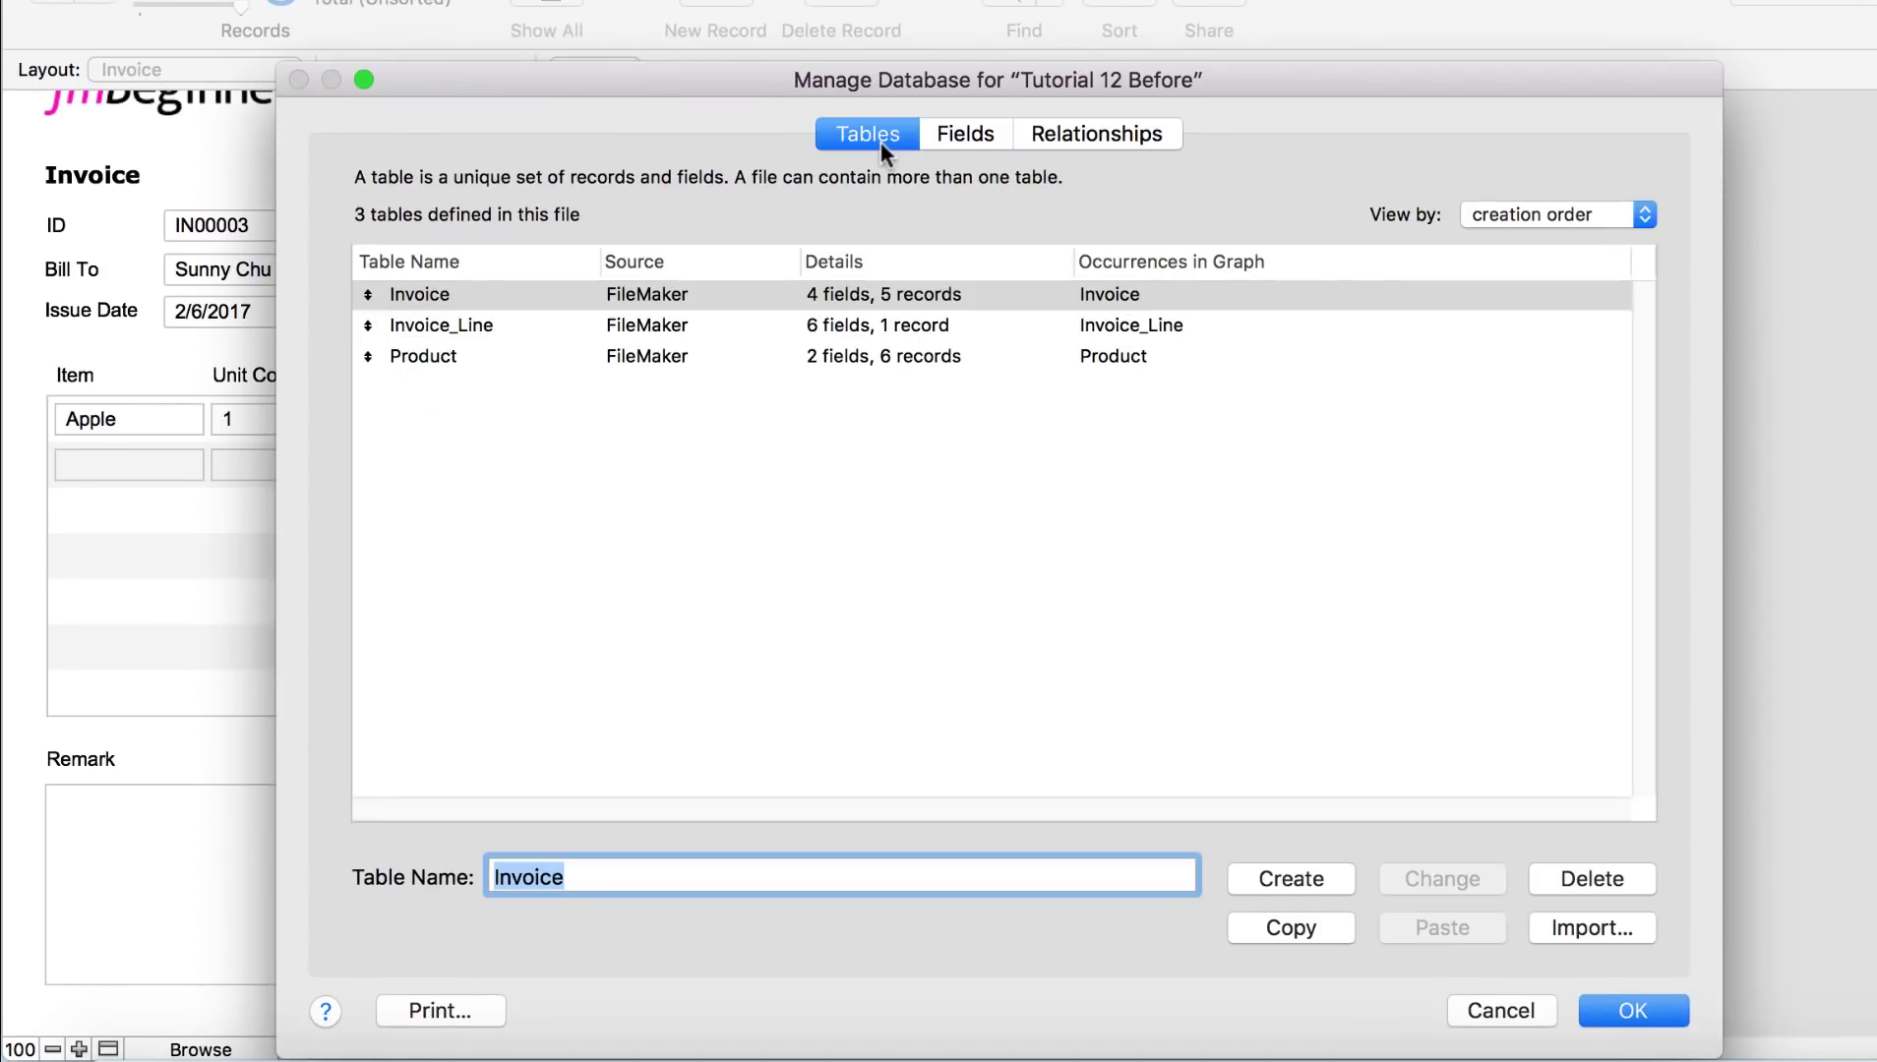
pyautogui.doubleClick(739, 317)
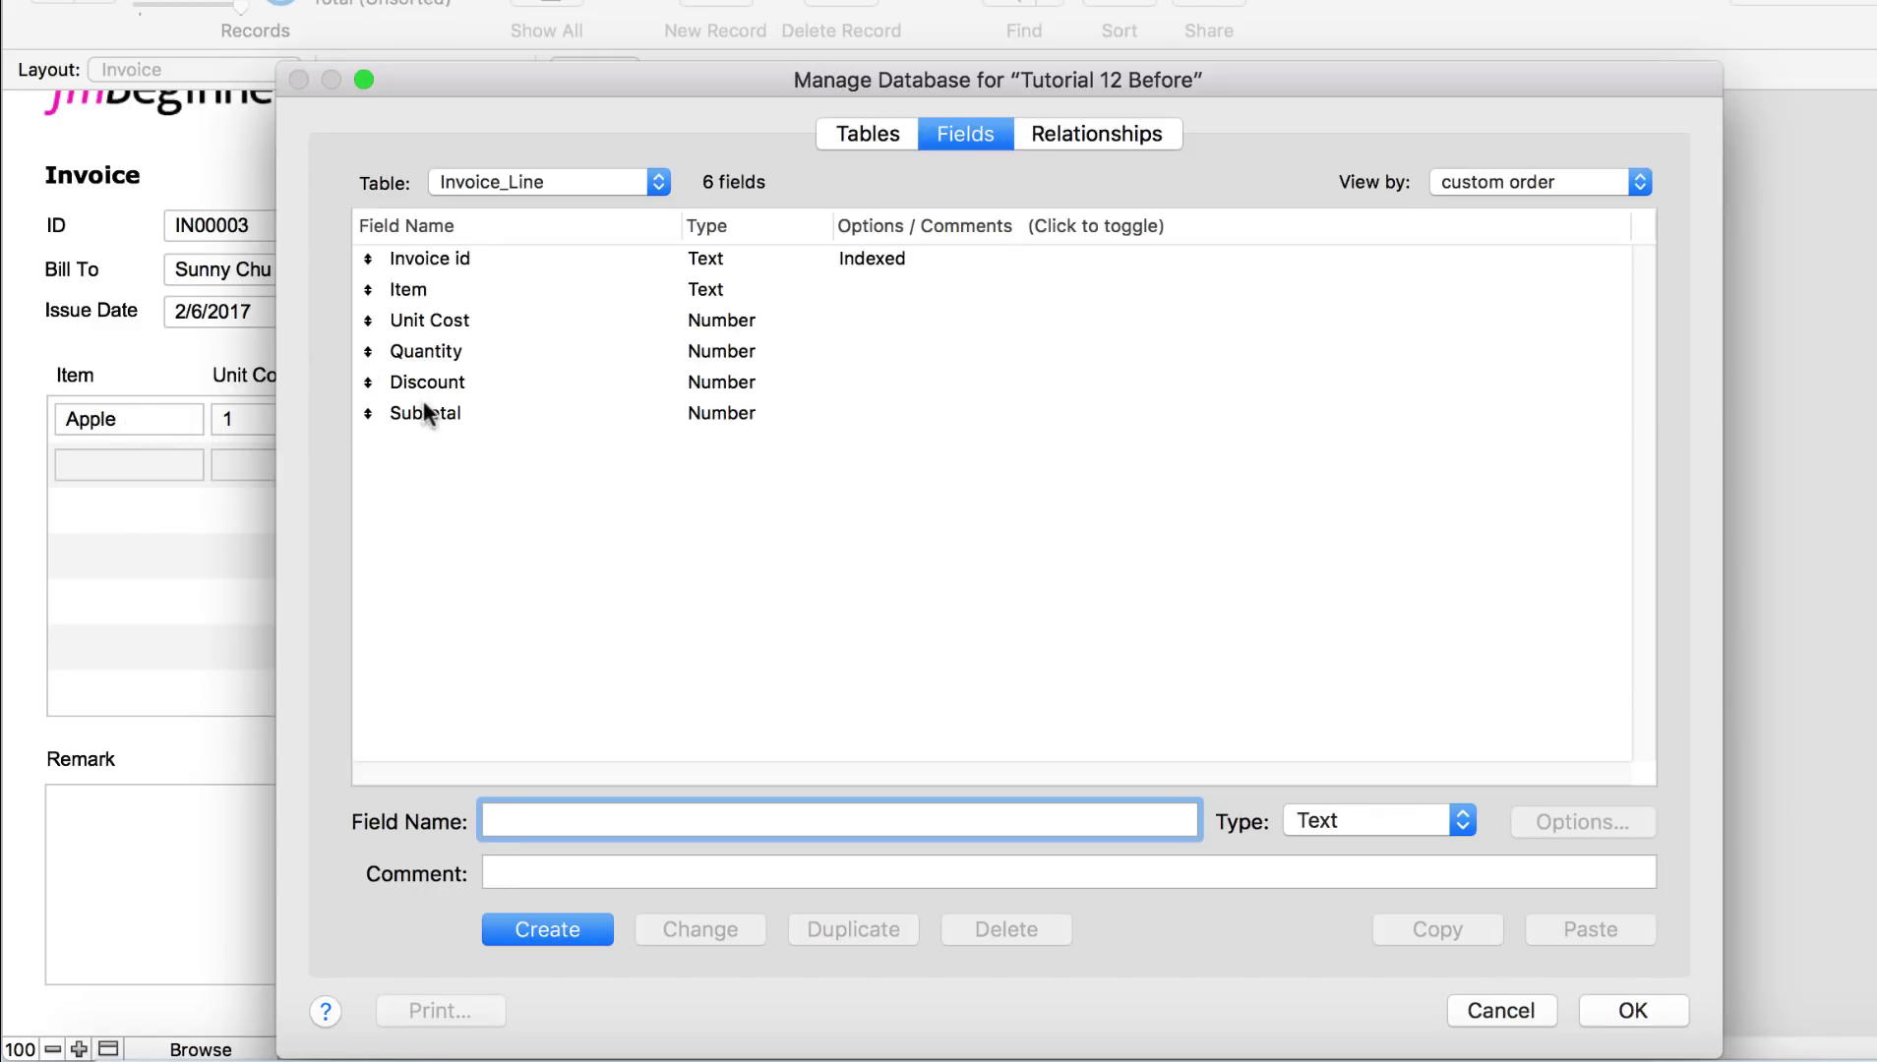
pyautogui.click(506, 414)
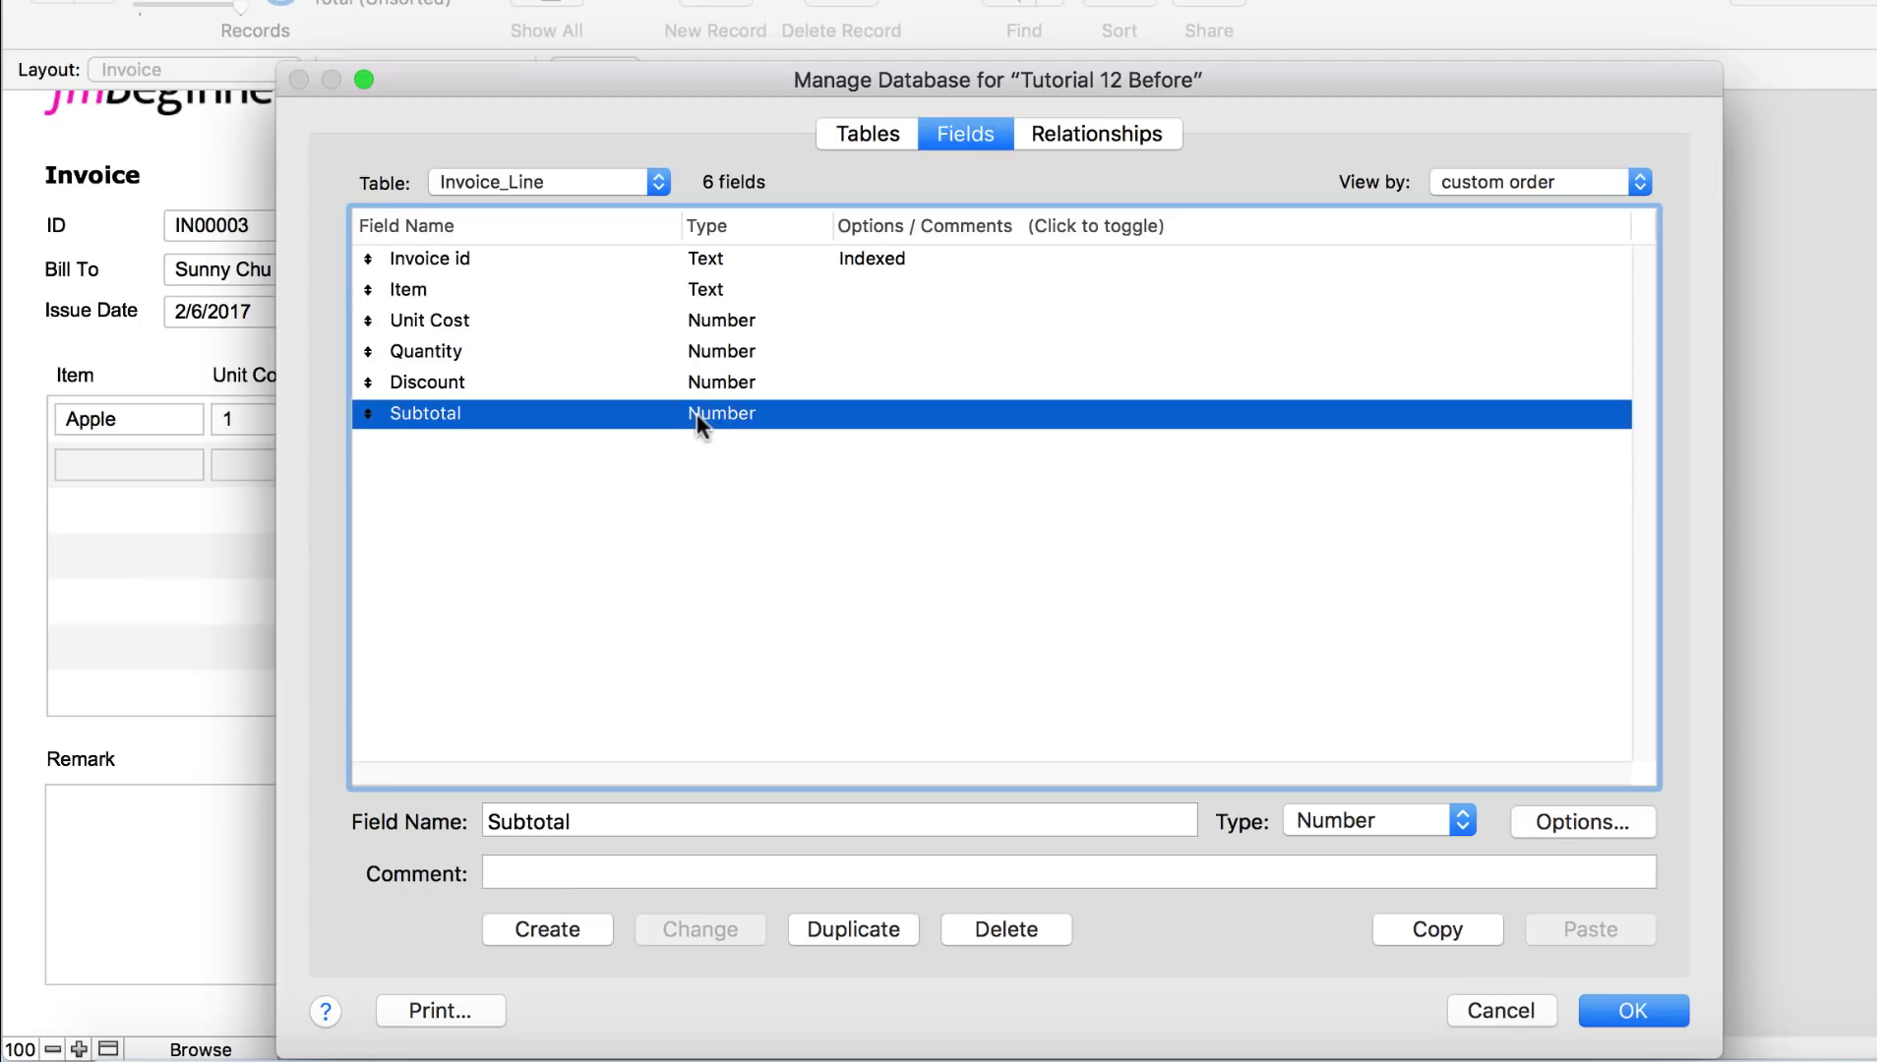
# Step: Change Subtotal's type to Calculation and accept the data-replacement warning
pyautogui.click(1324, 817)
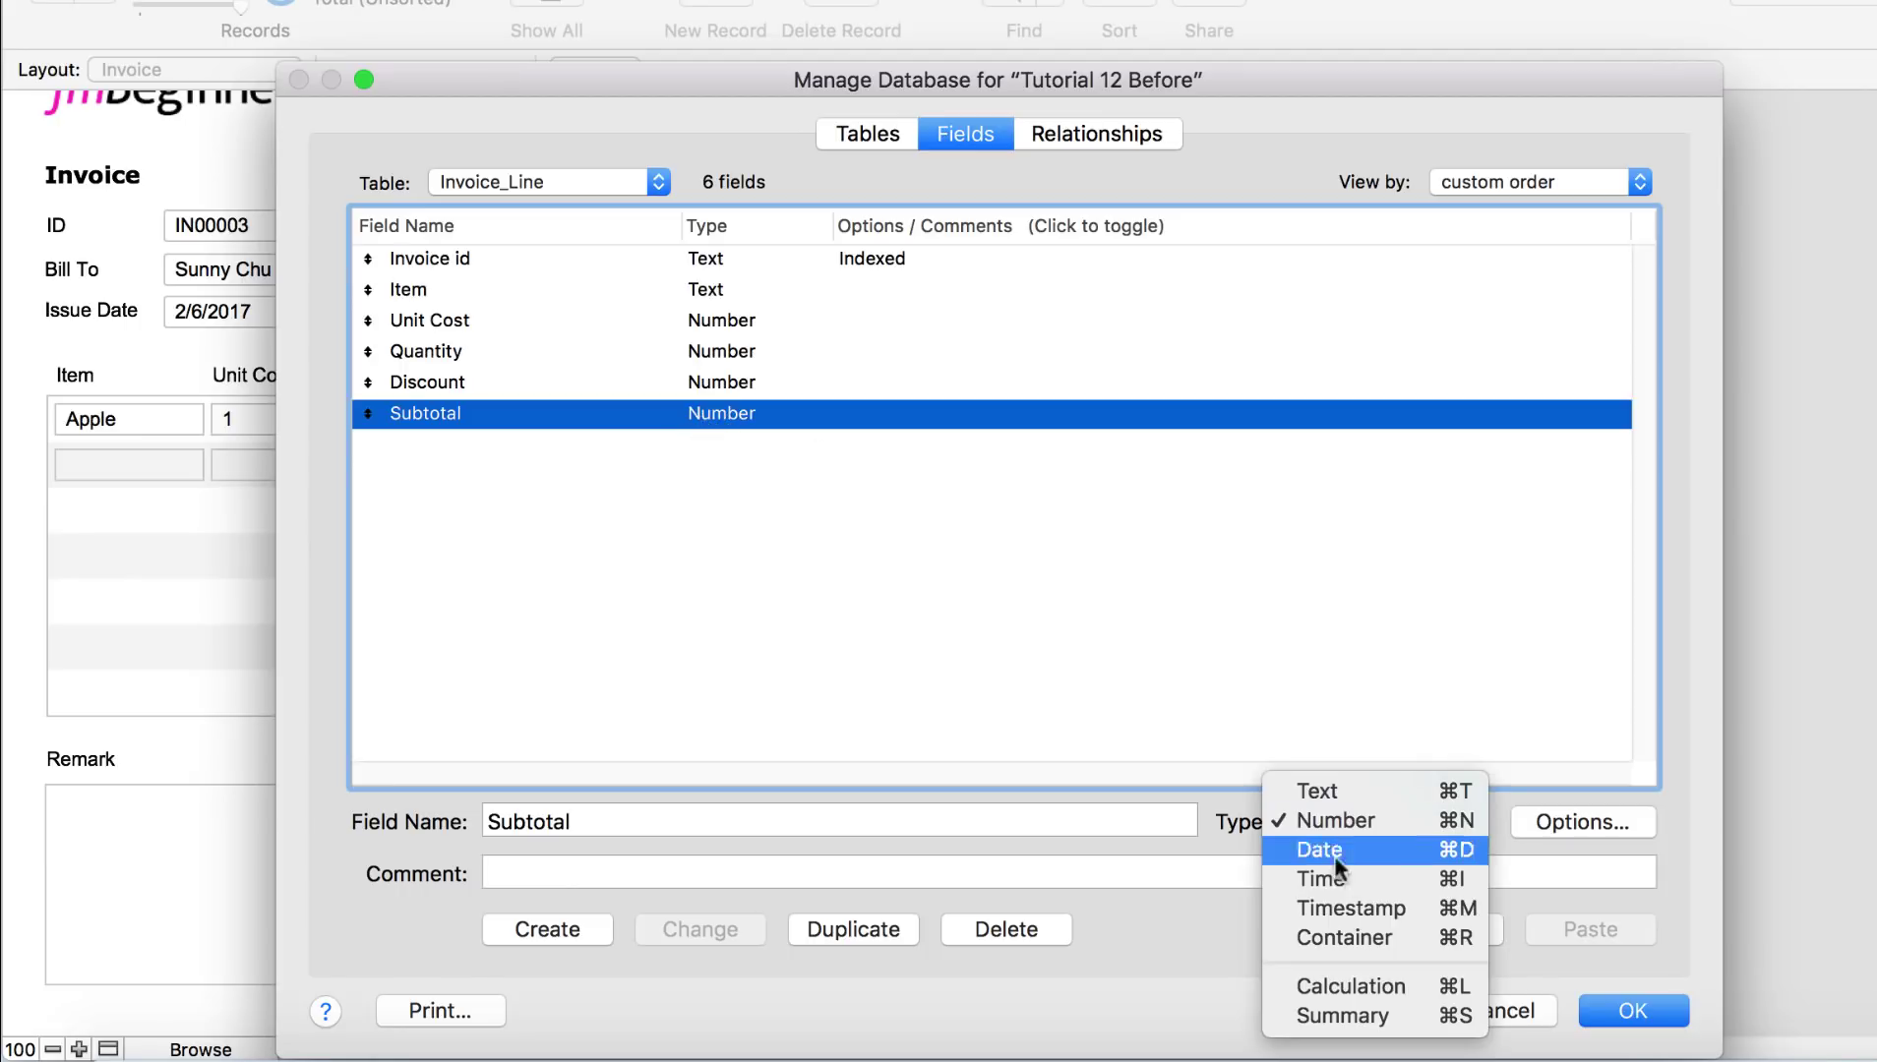
pyautogui.click(1404, 983)
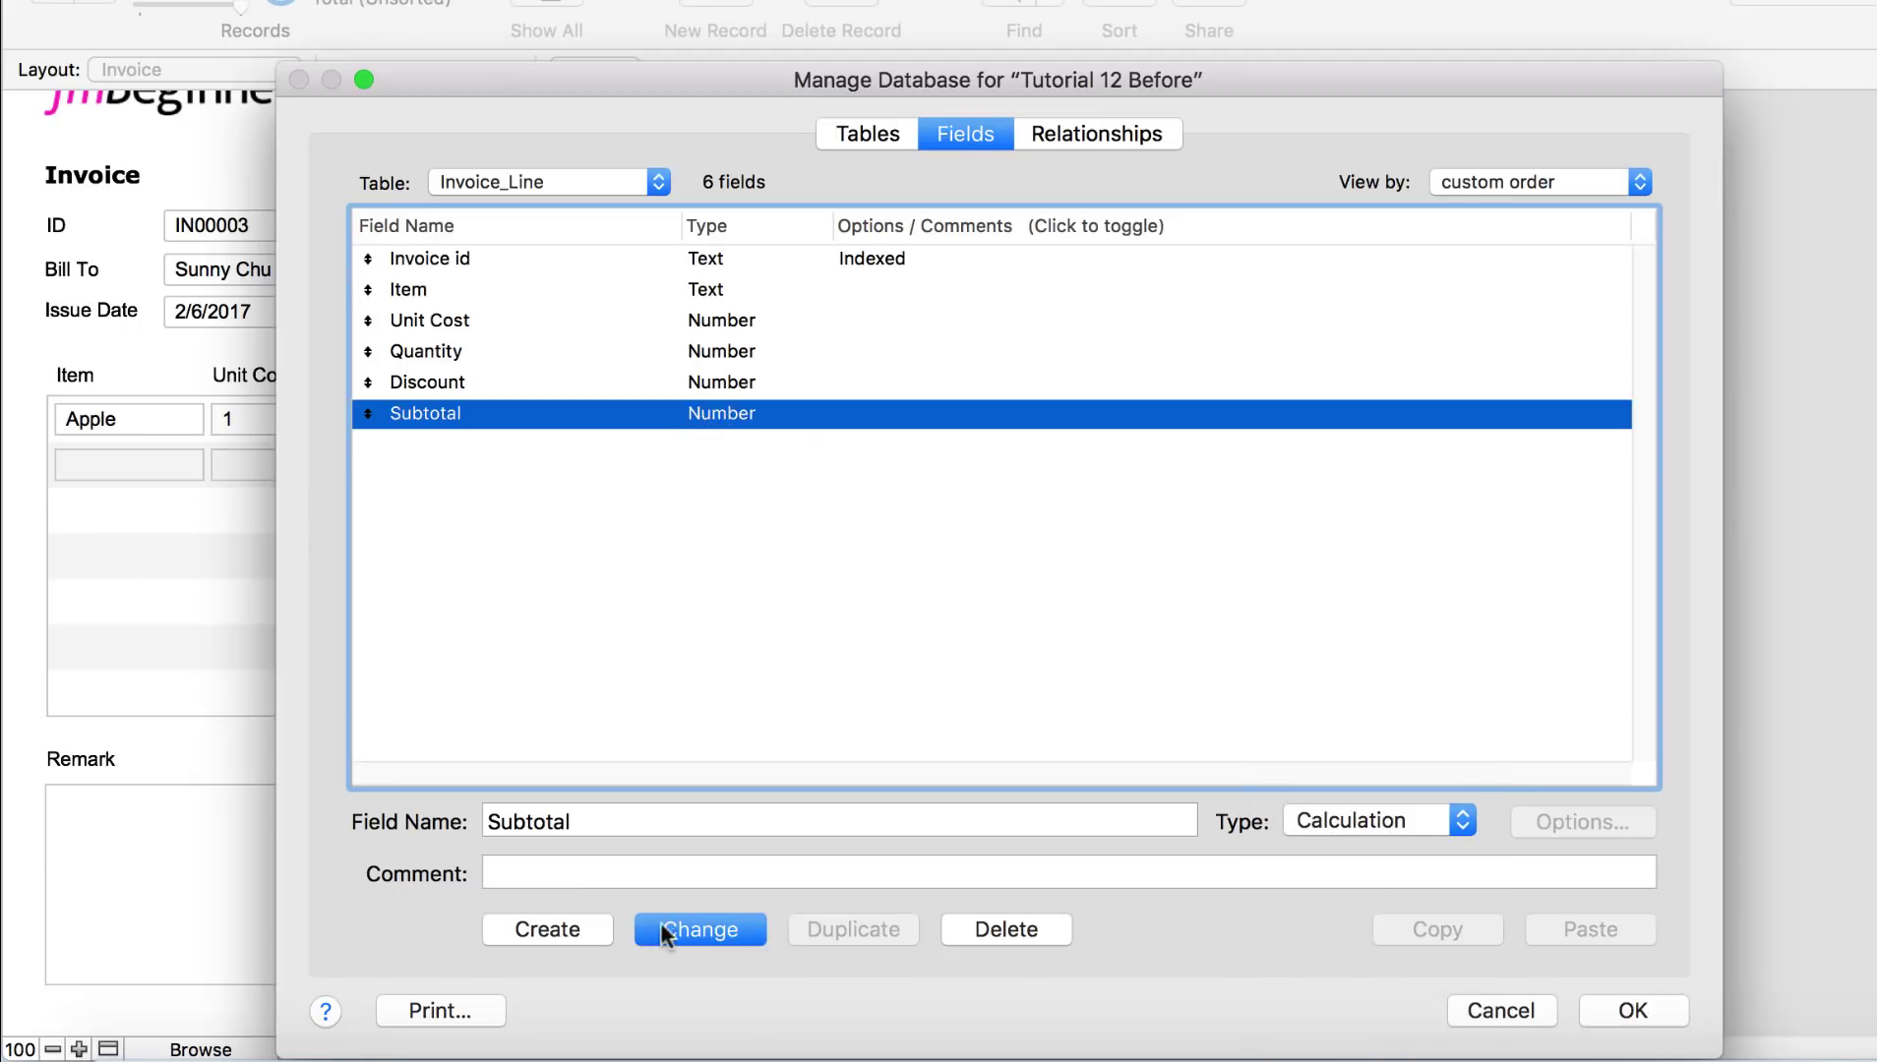
pyautogui.click(695, 934)
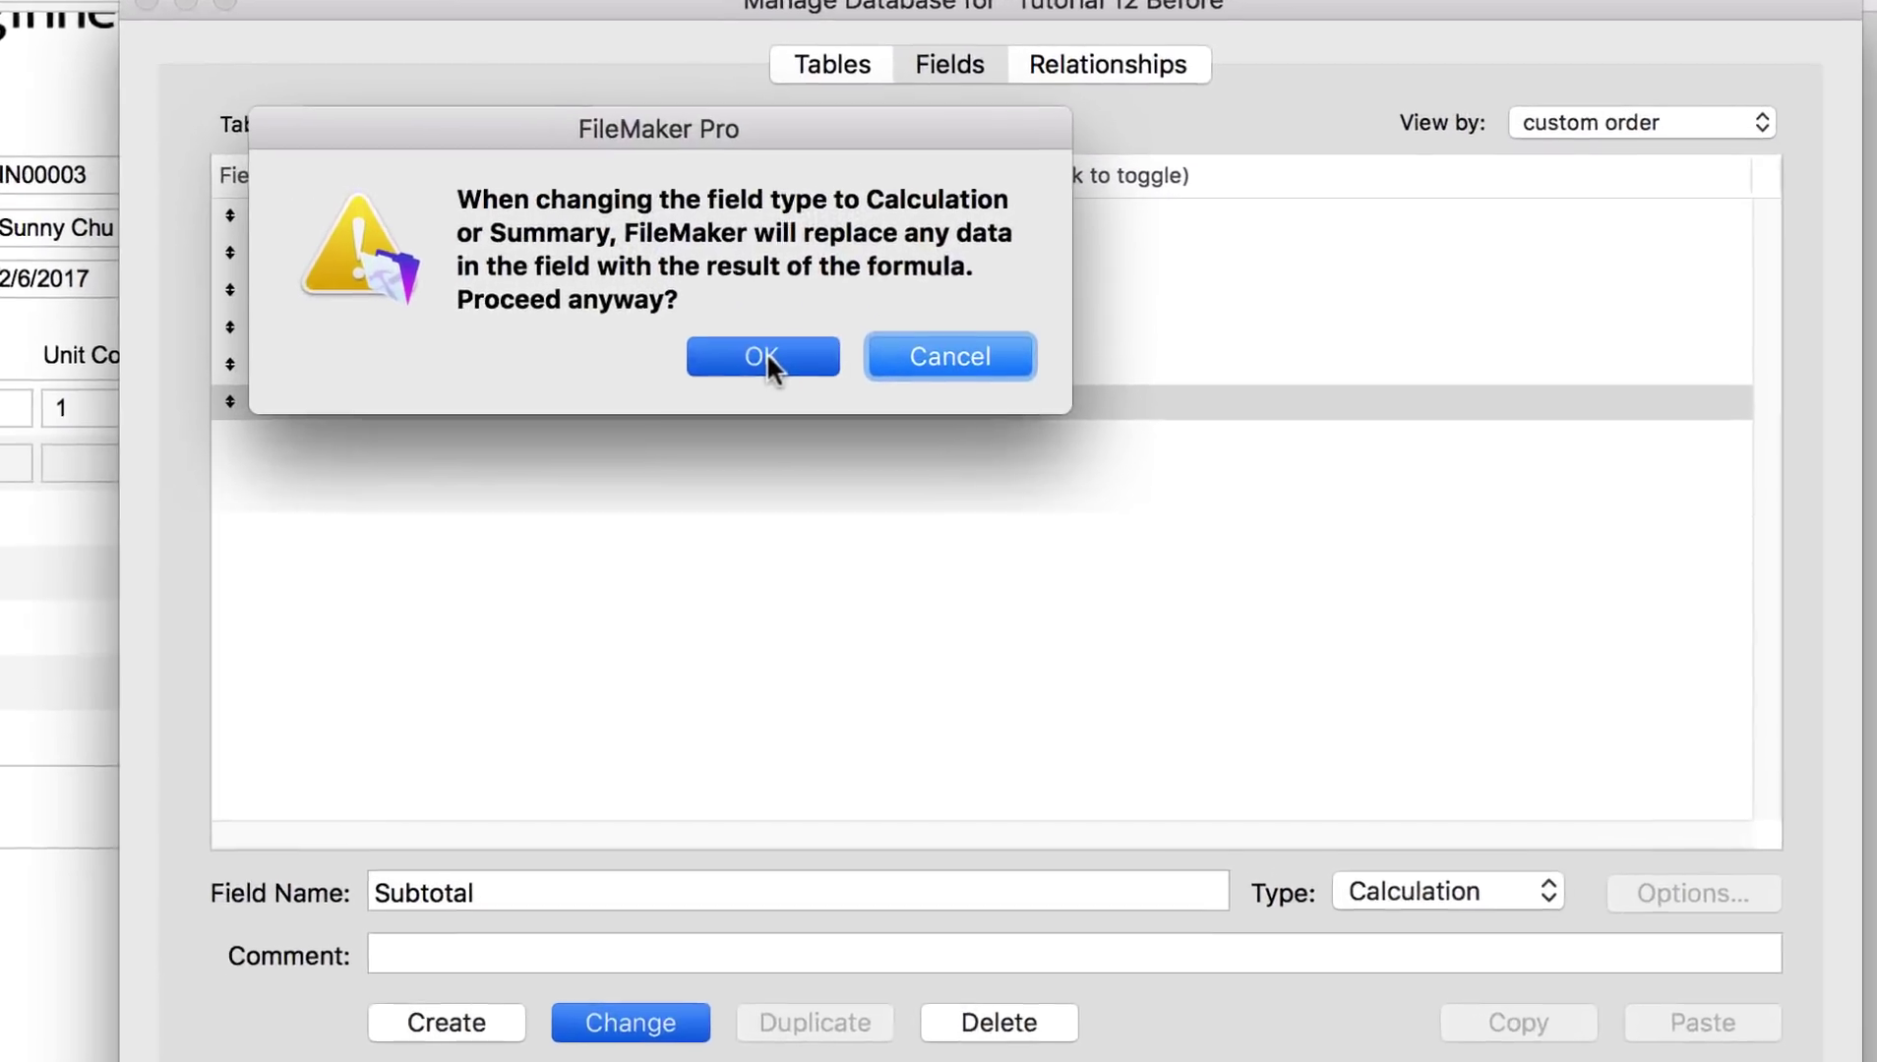
pyautogui.click(811, 380)
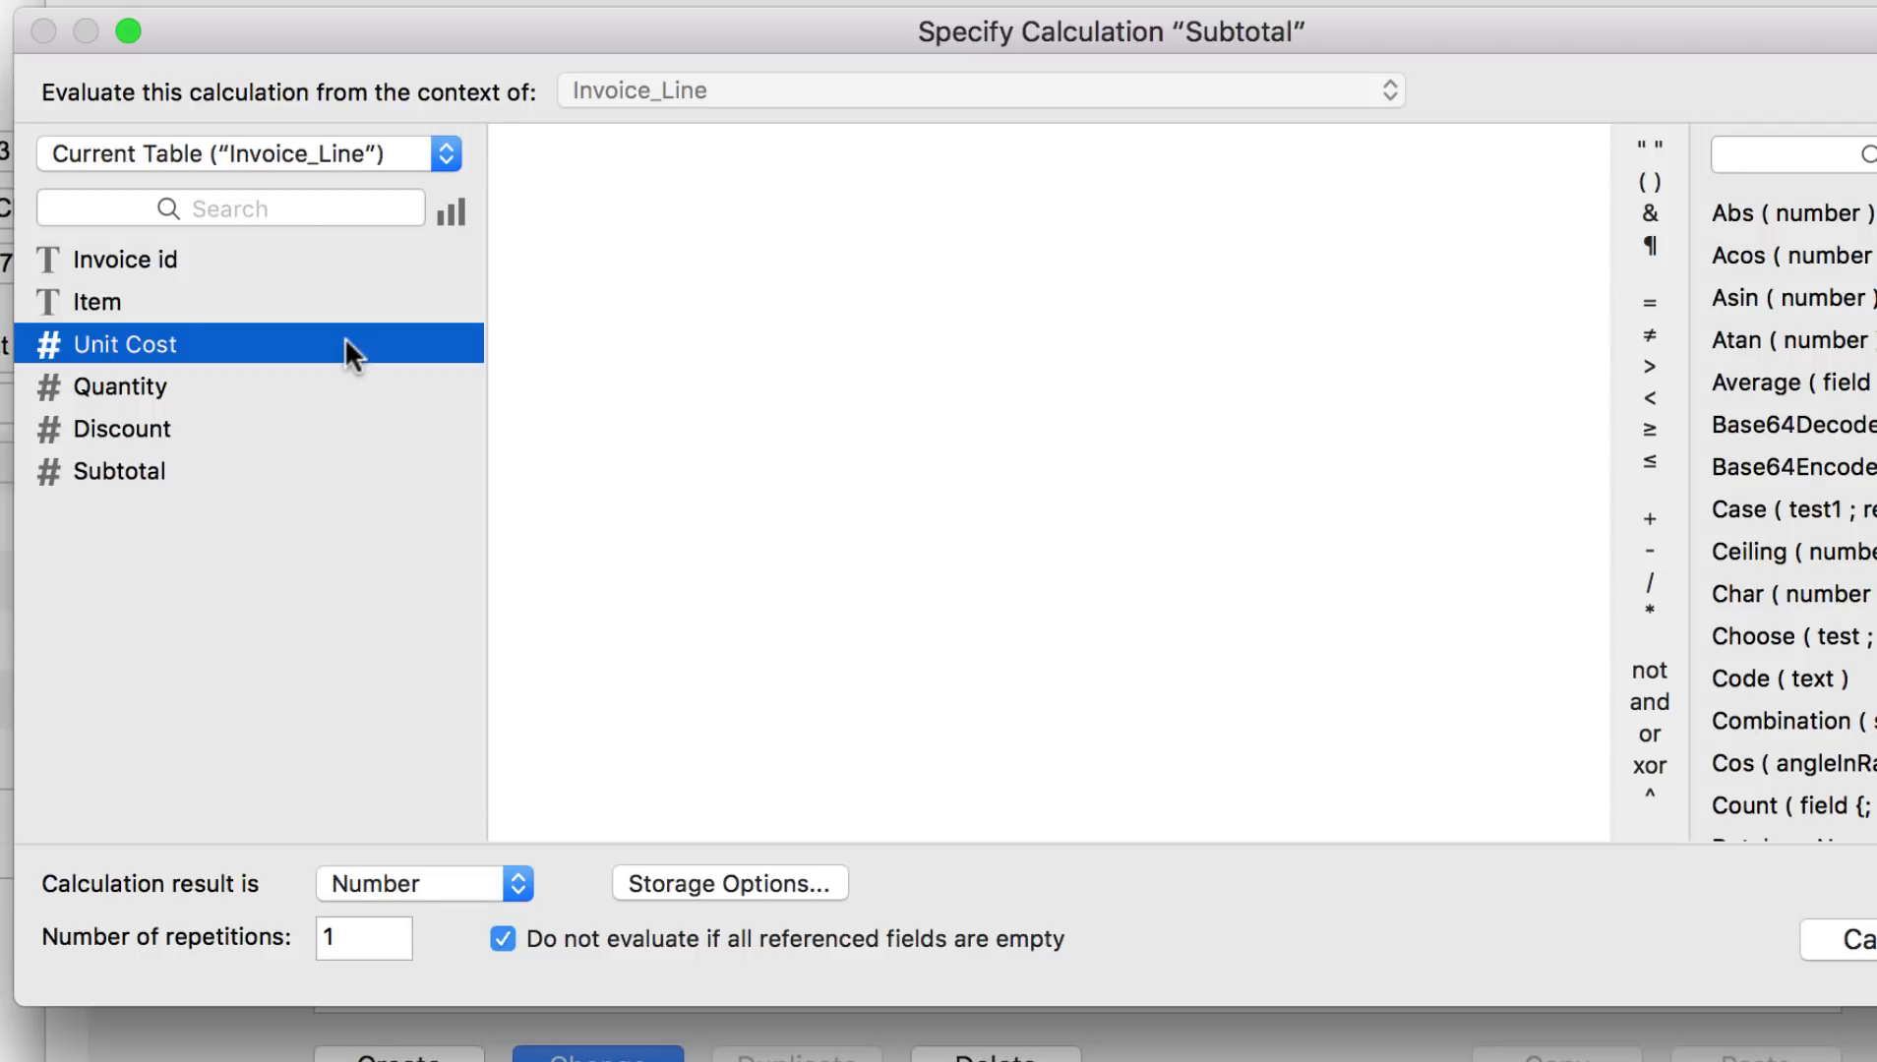
# Step: Enter the formula Unit Cost*Quantity*(1-Discount) for Subtotal and save it
pyautogui.doubleClick(346, 343)
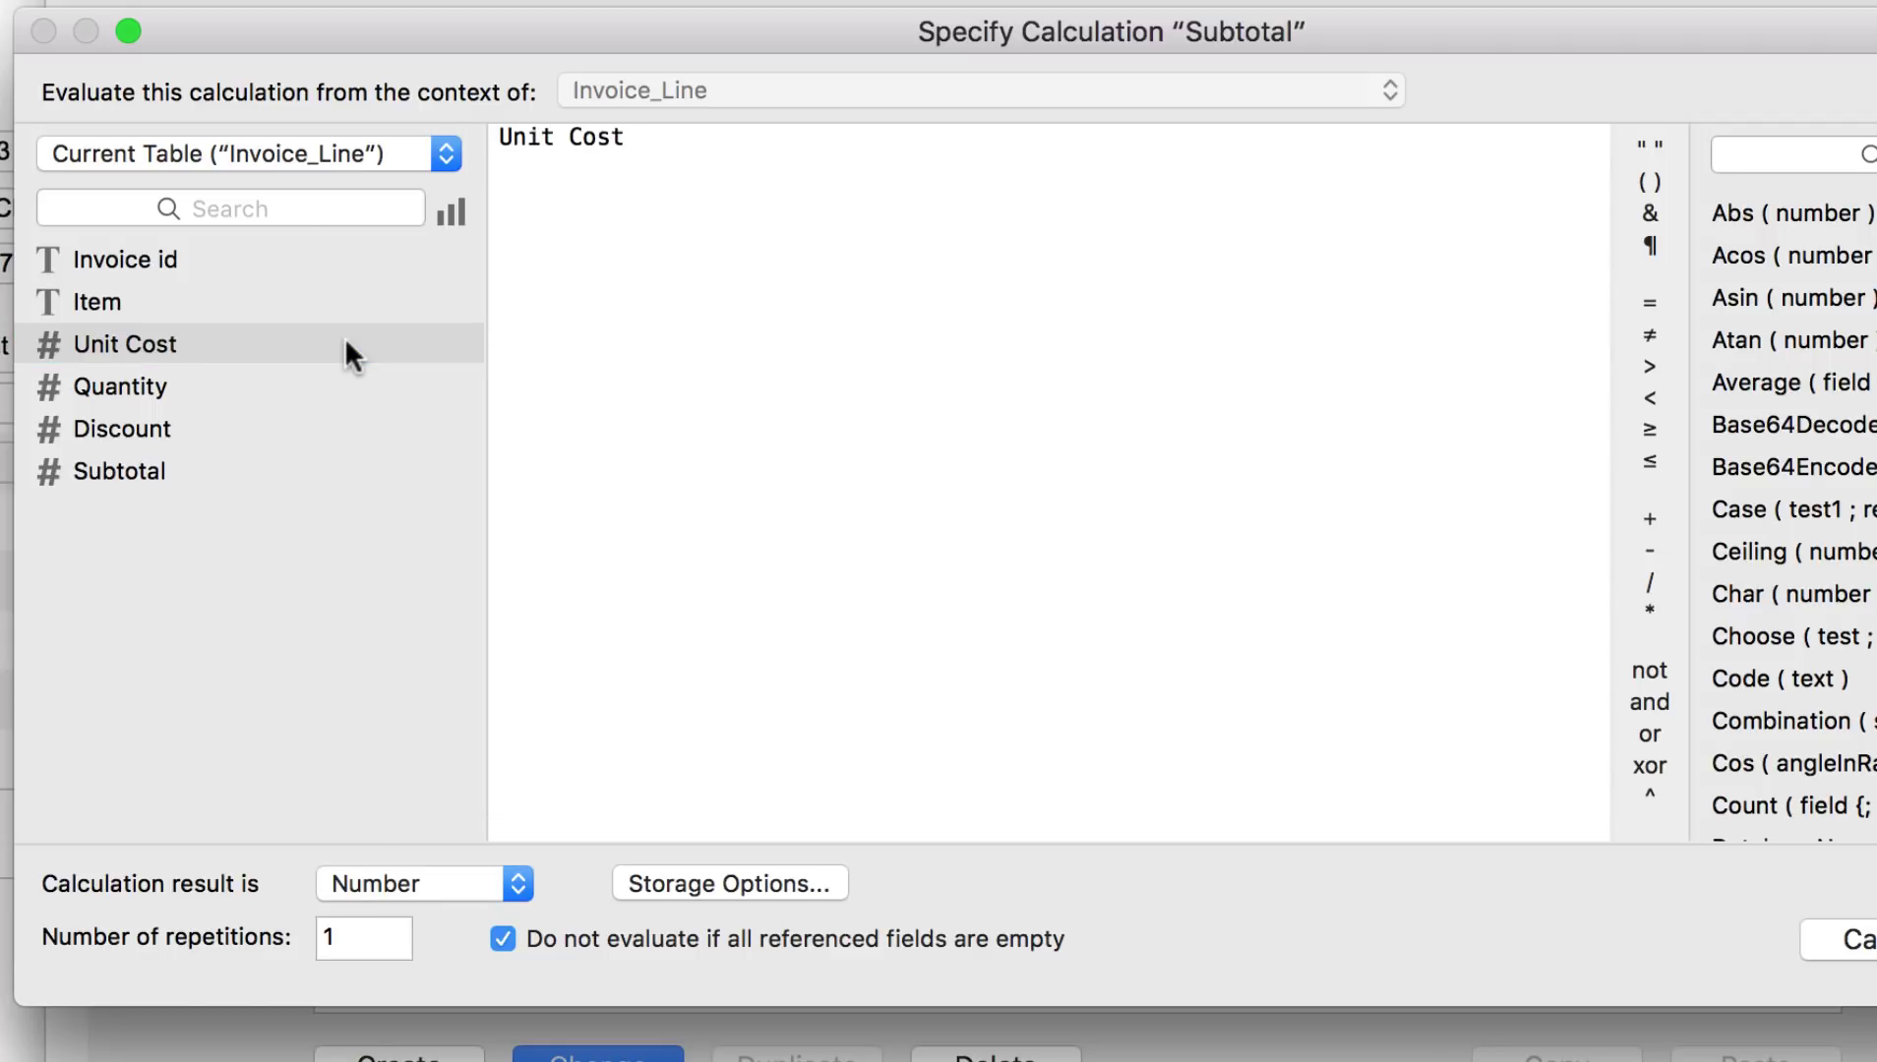
pyautogui.write('*')
pyautogui.doubleClick(267, 389)
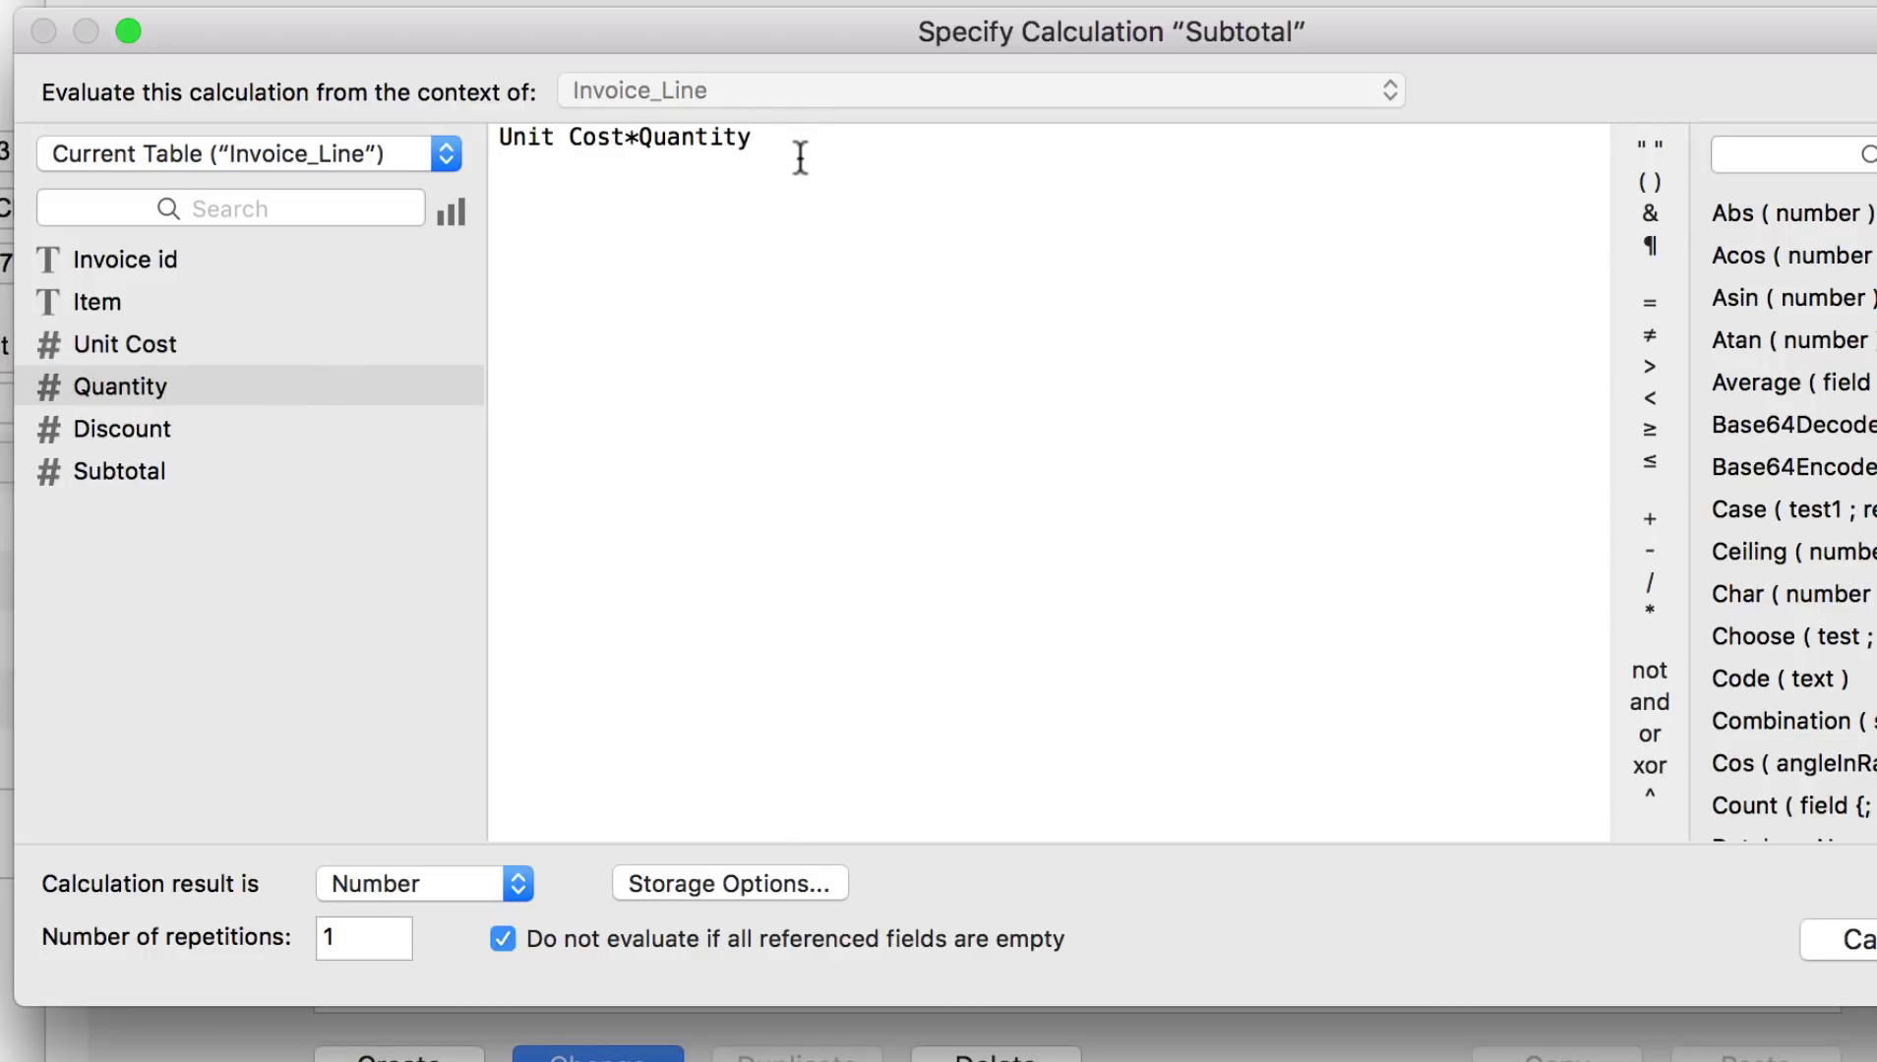
pyautogui.write('*(1-Discount)')
pyautogui.press('Return')
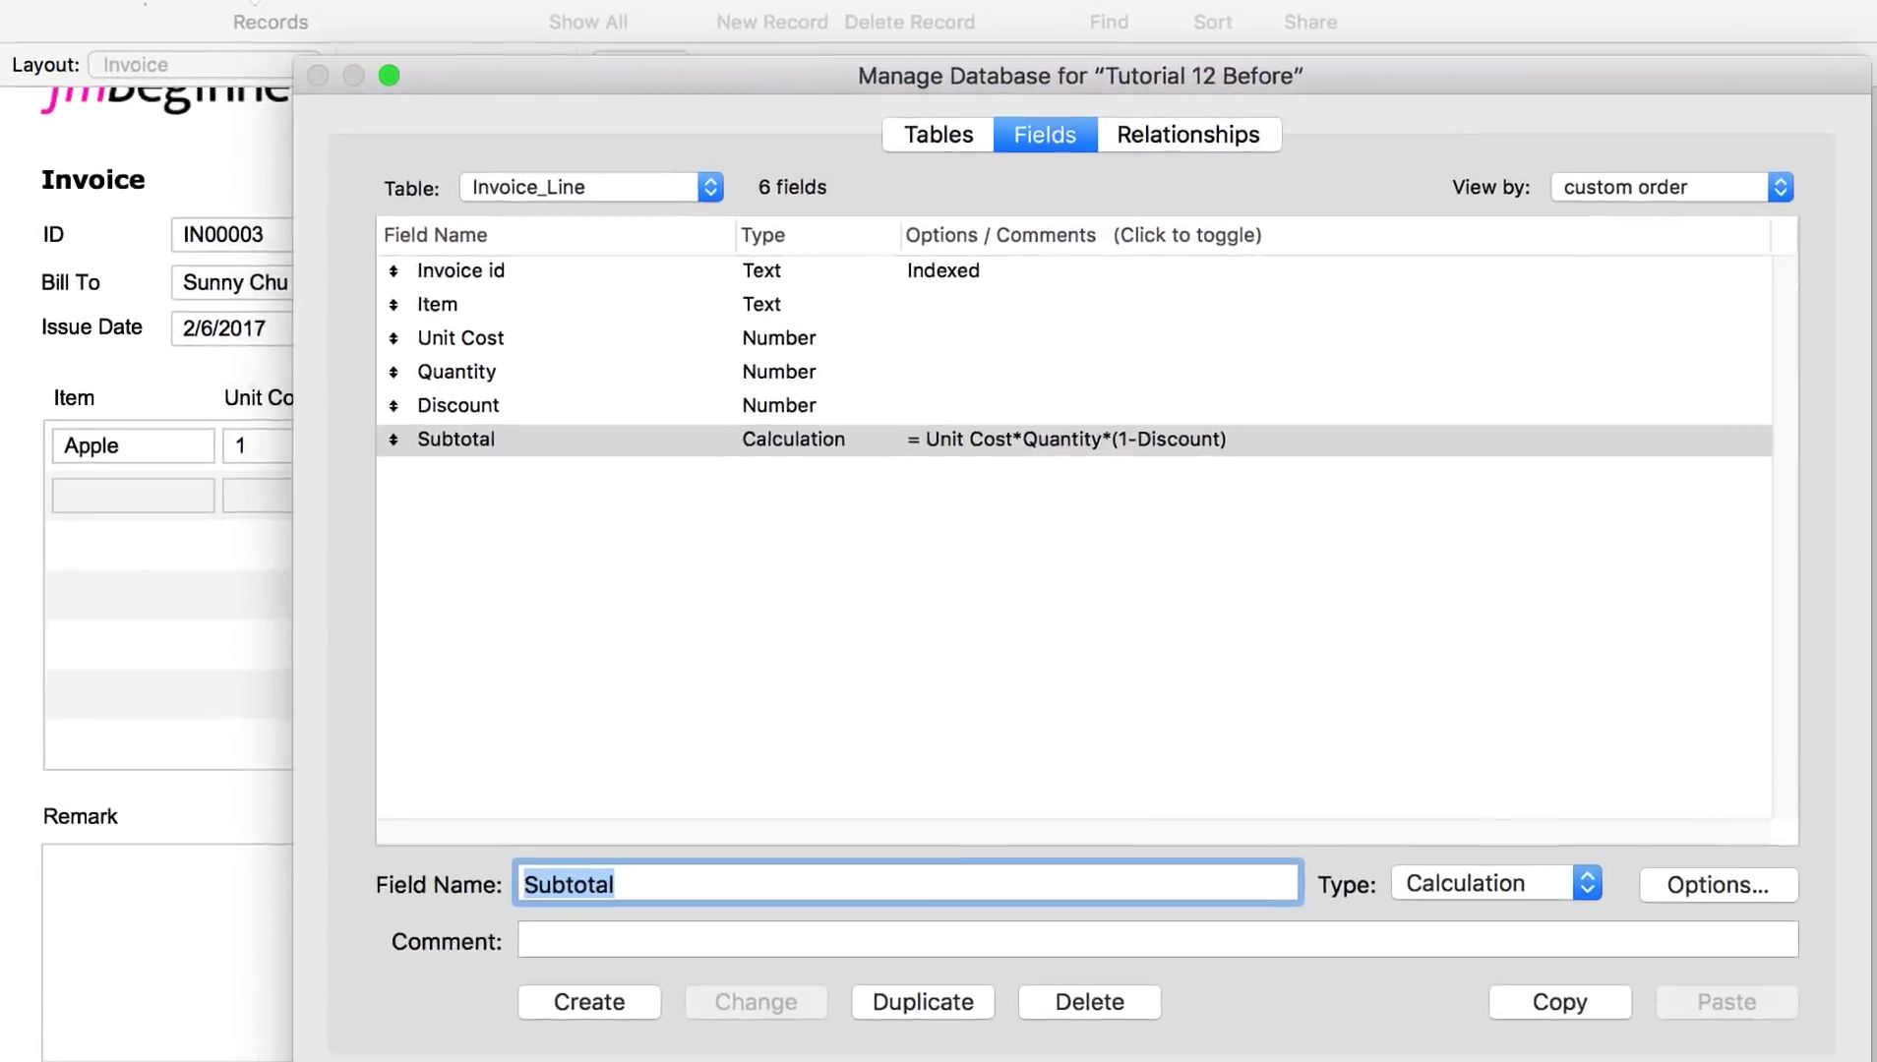
# Step: Close Manage Database and change the Apple line's quantity from 3 to 5 to recalculate Subtotal
pyautogui.click(1636, 1017)
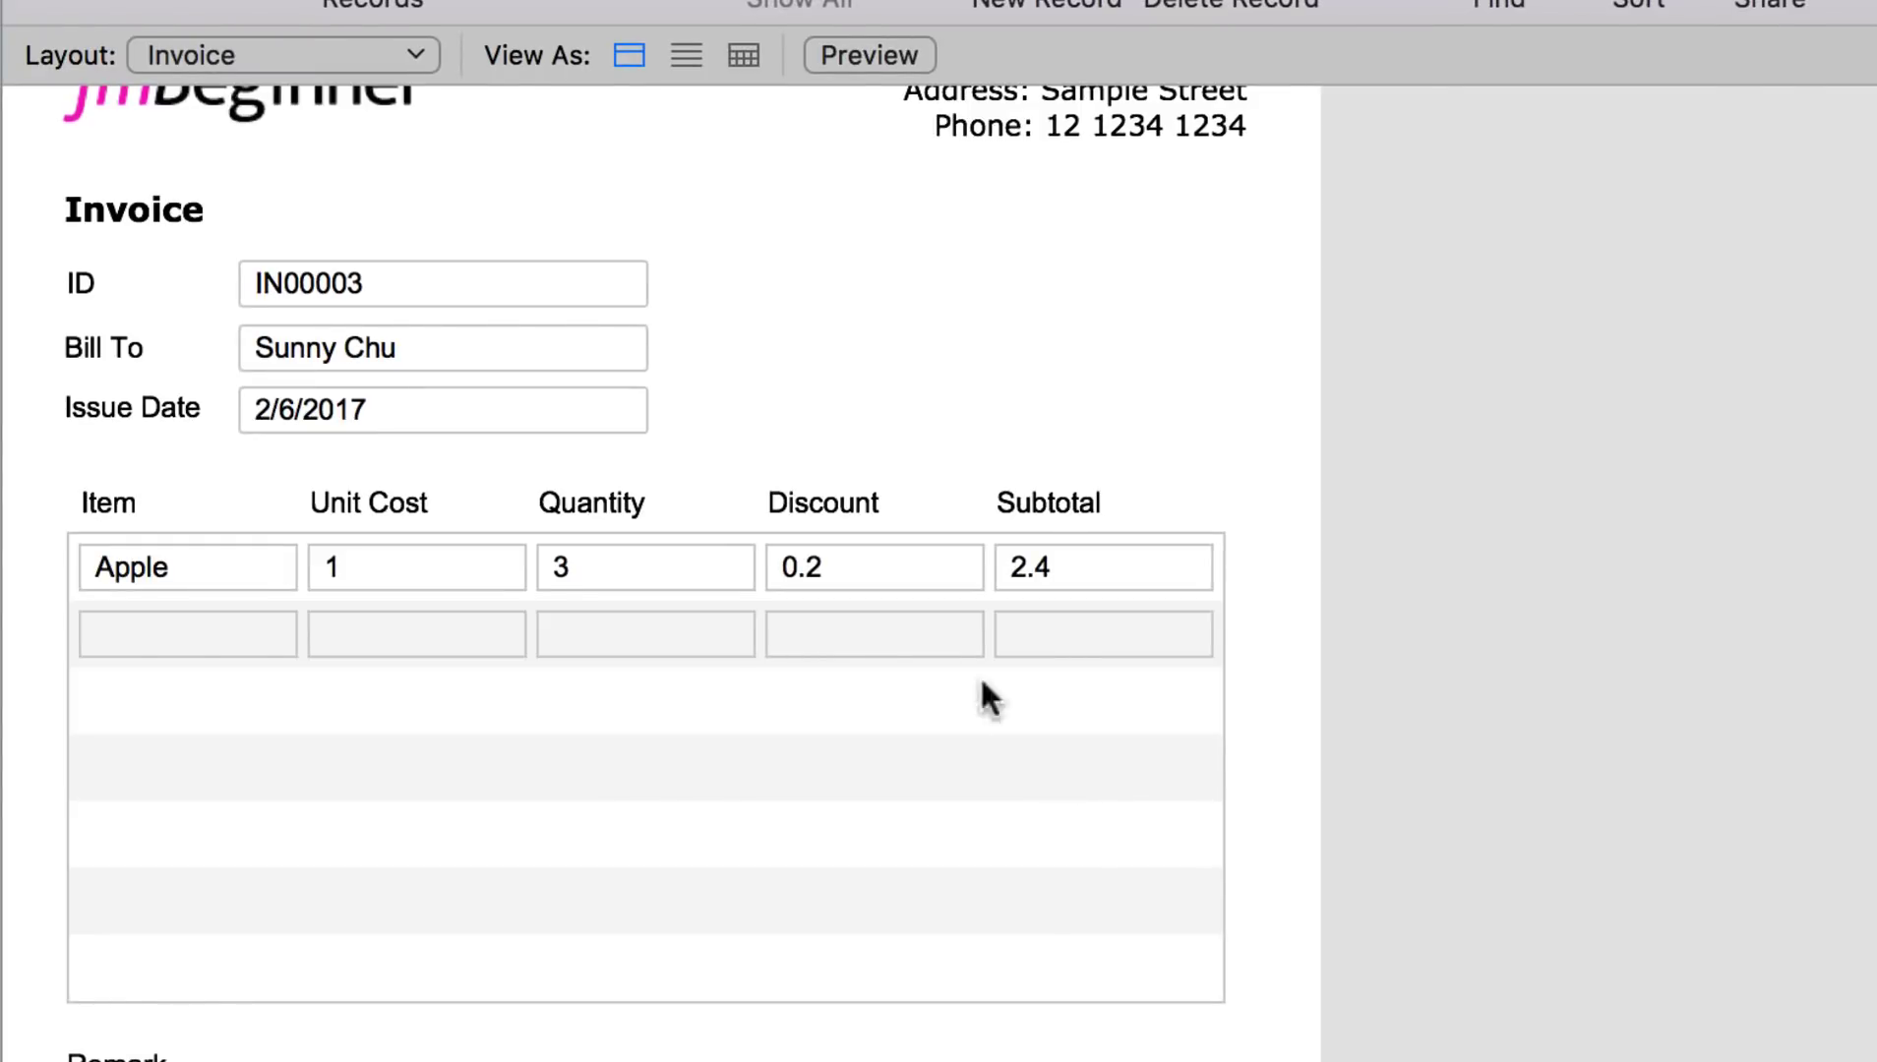
pyautogui.click(565, 556)
pyautogui.doubleClick(565, 556)
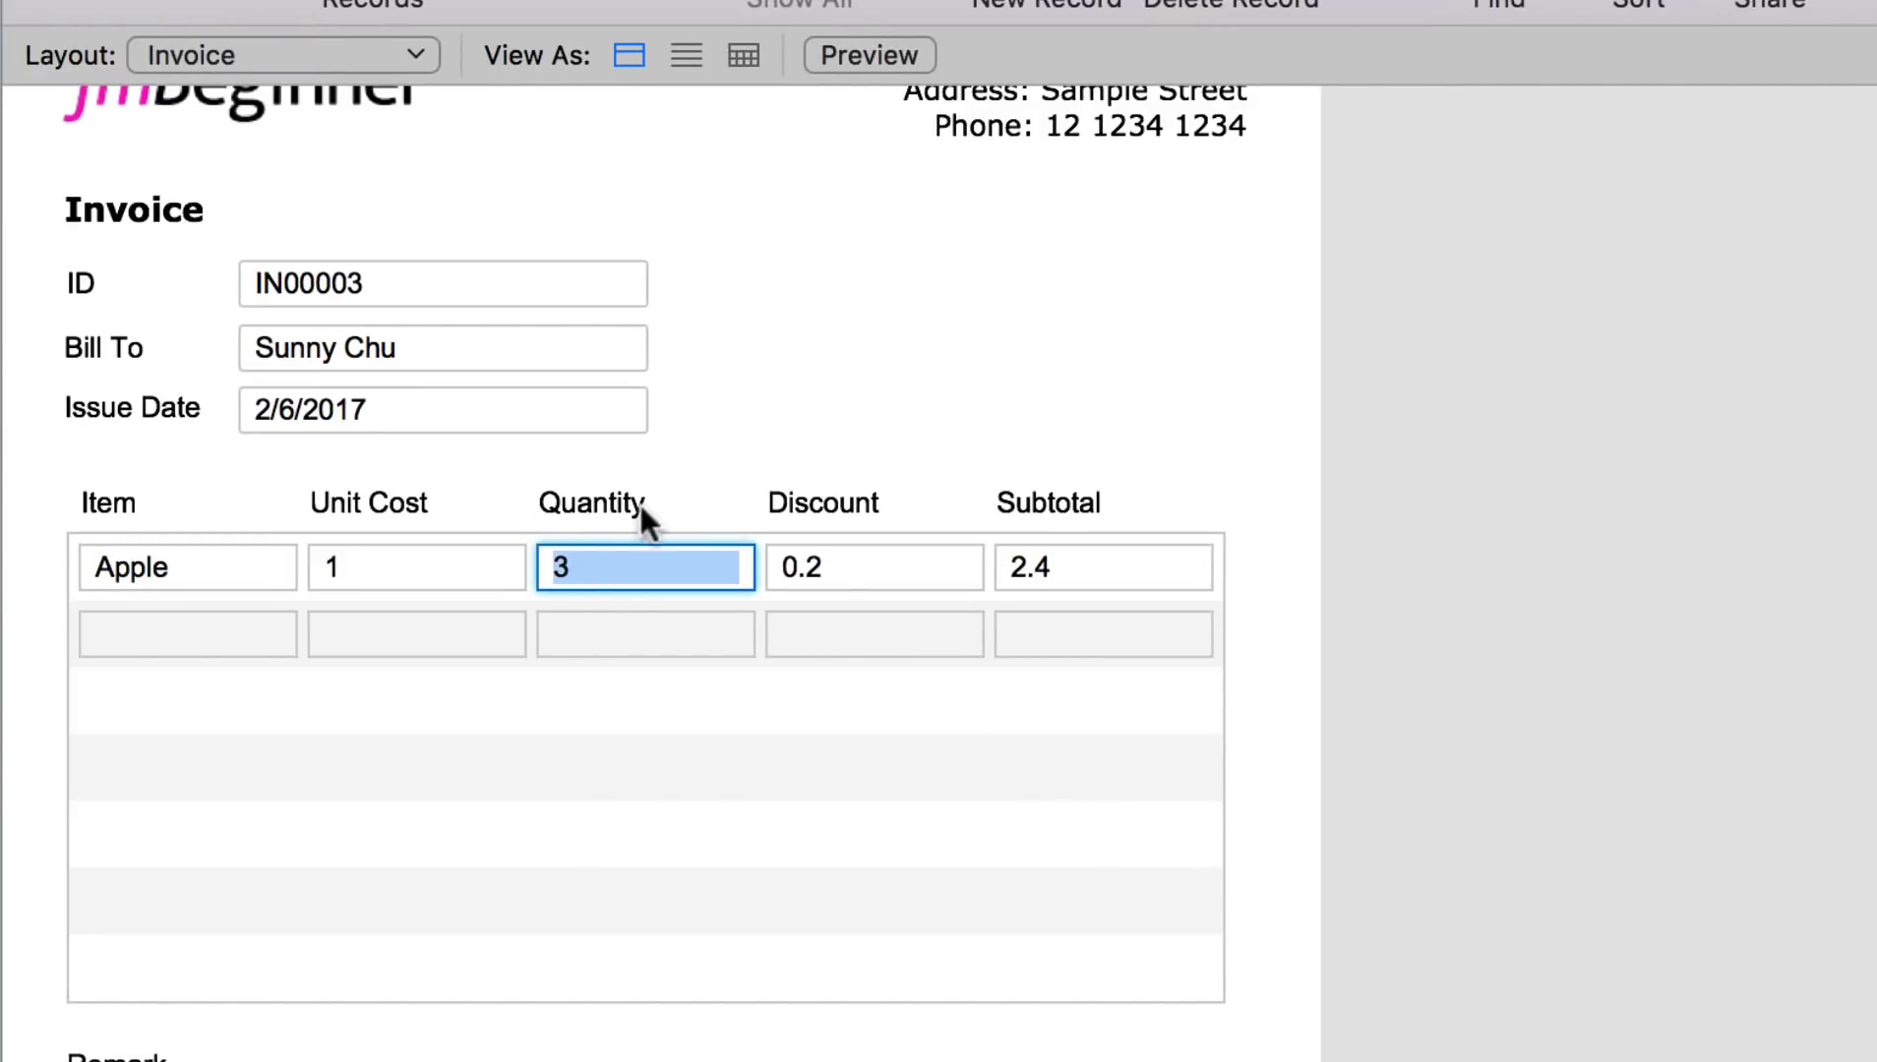
pyautogui.write('5')
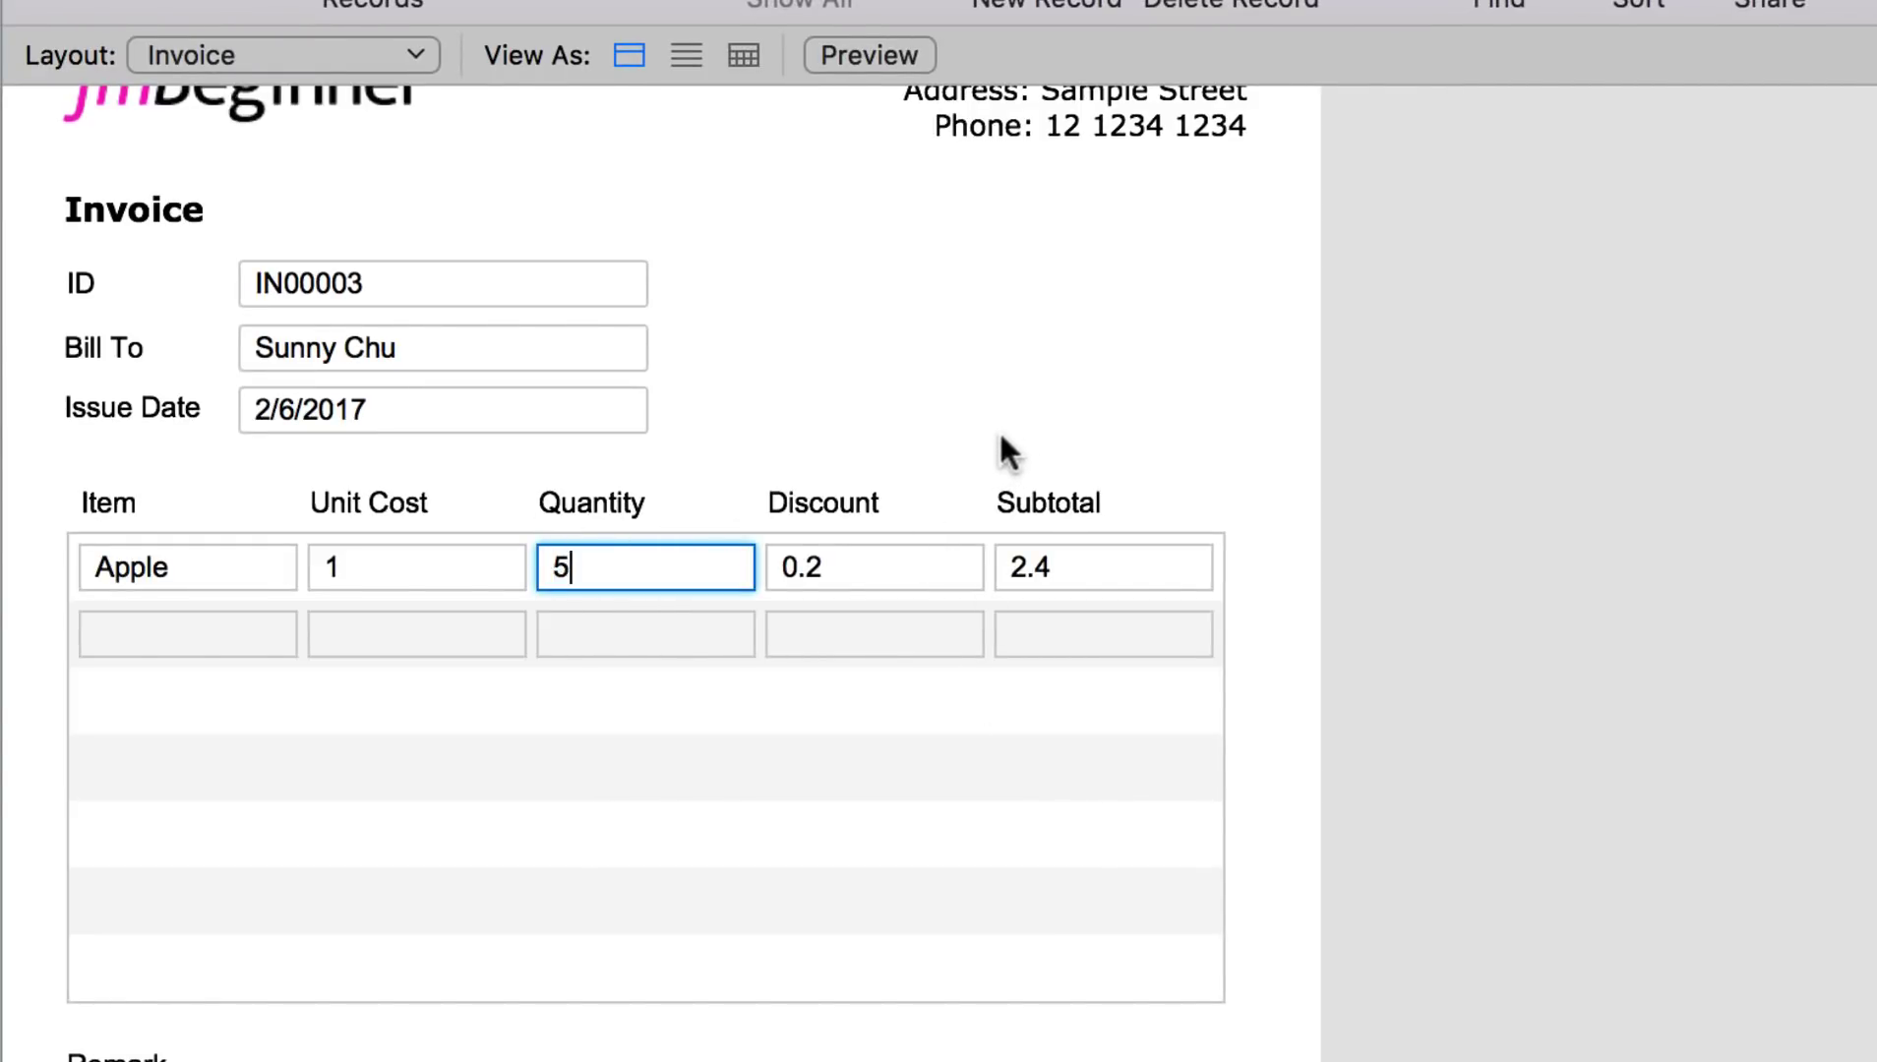
pyautogui.click(1088, 431)
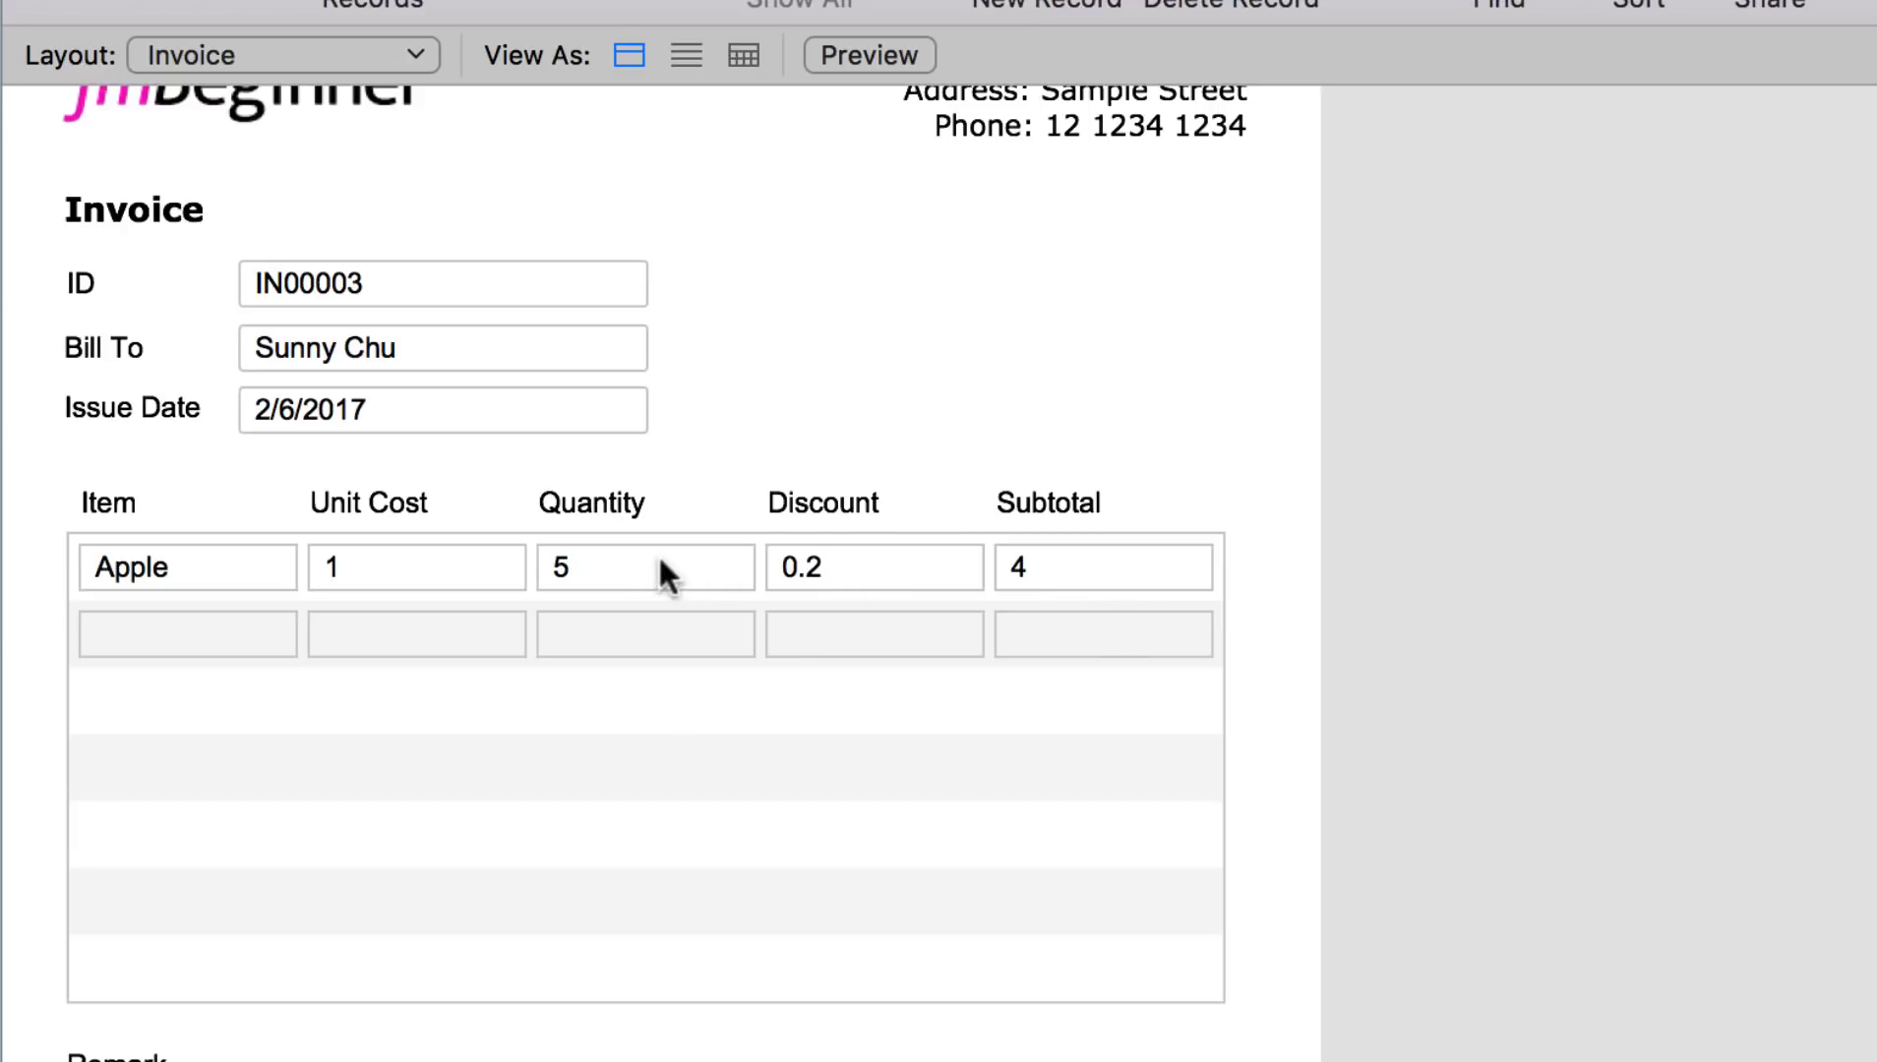
# Step: Replace the quantity 5 with 200 and commit it
pyautogui.doubleClick(563, 563)
pyautogui.write('200')
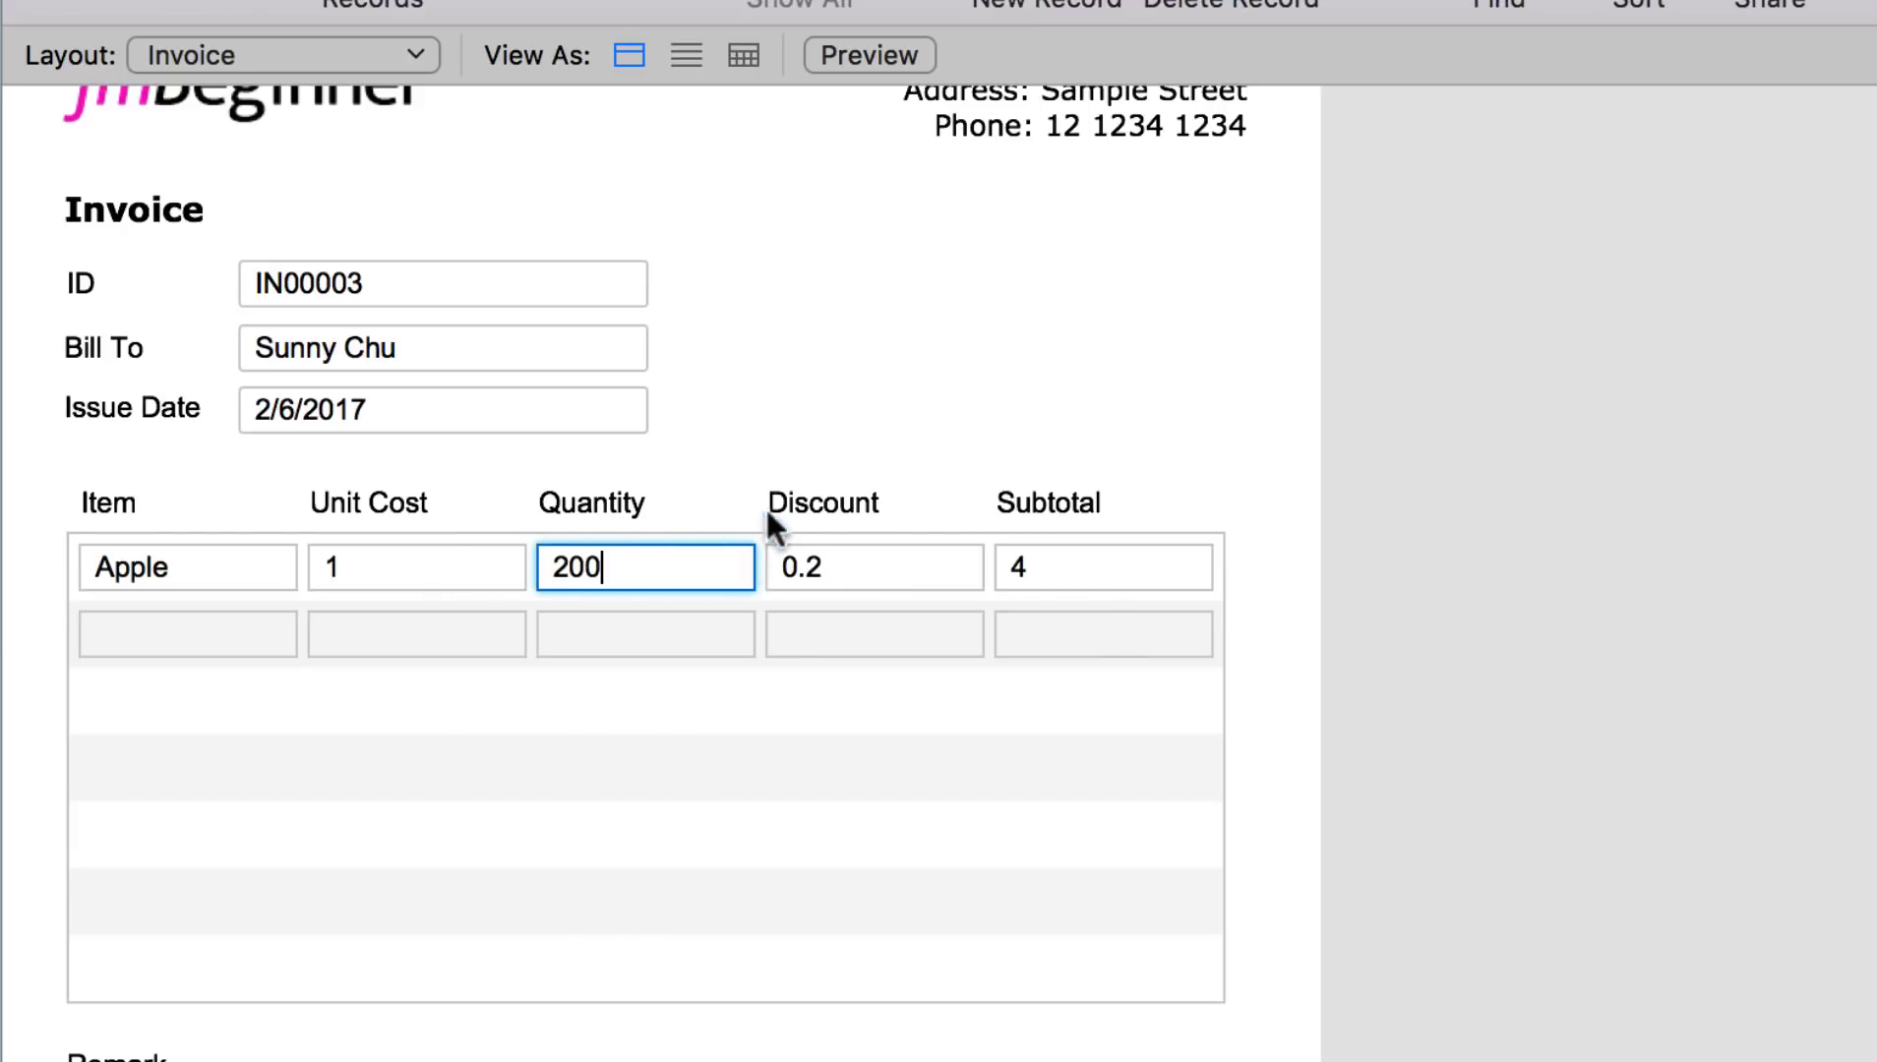
pyautogui.click(769, 509)
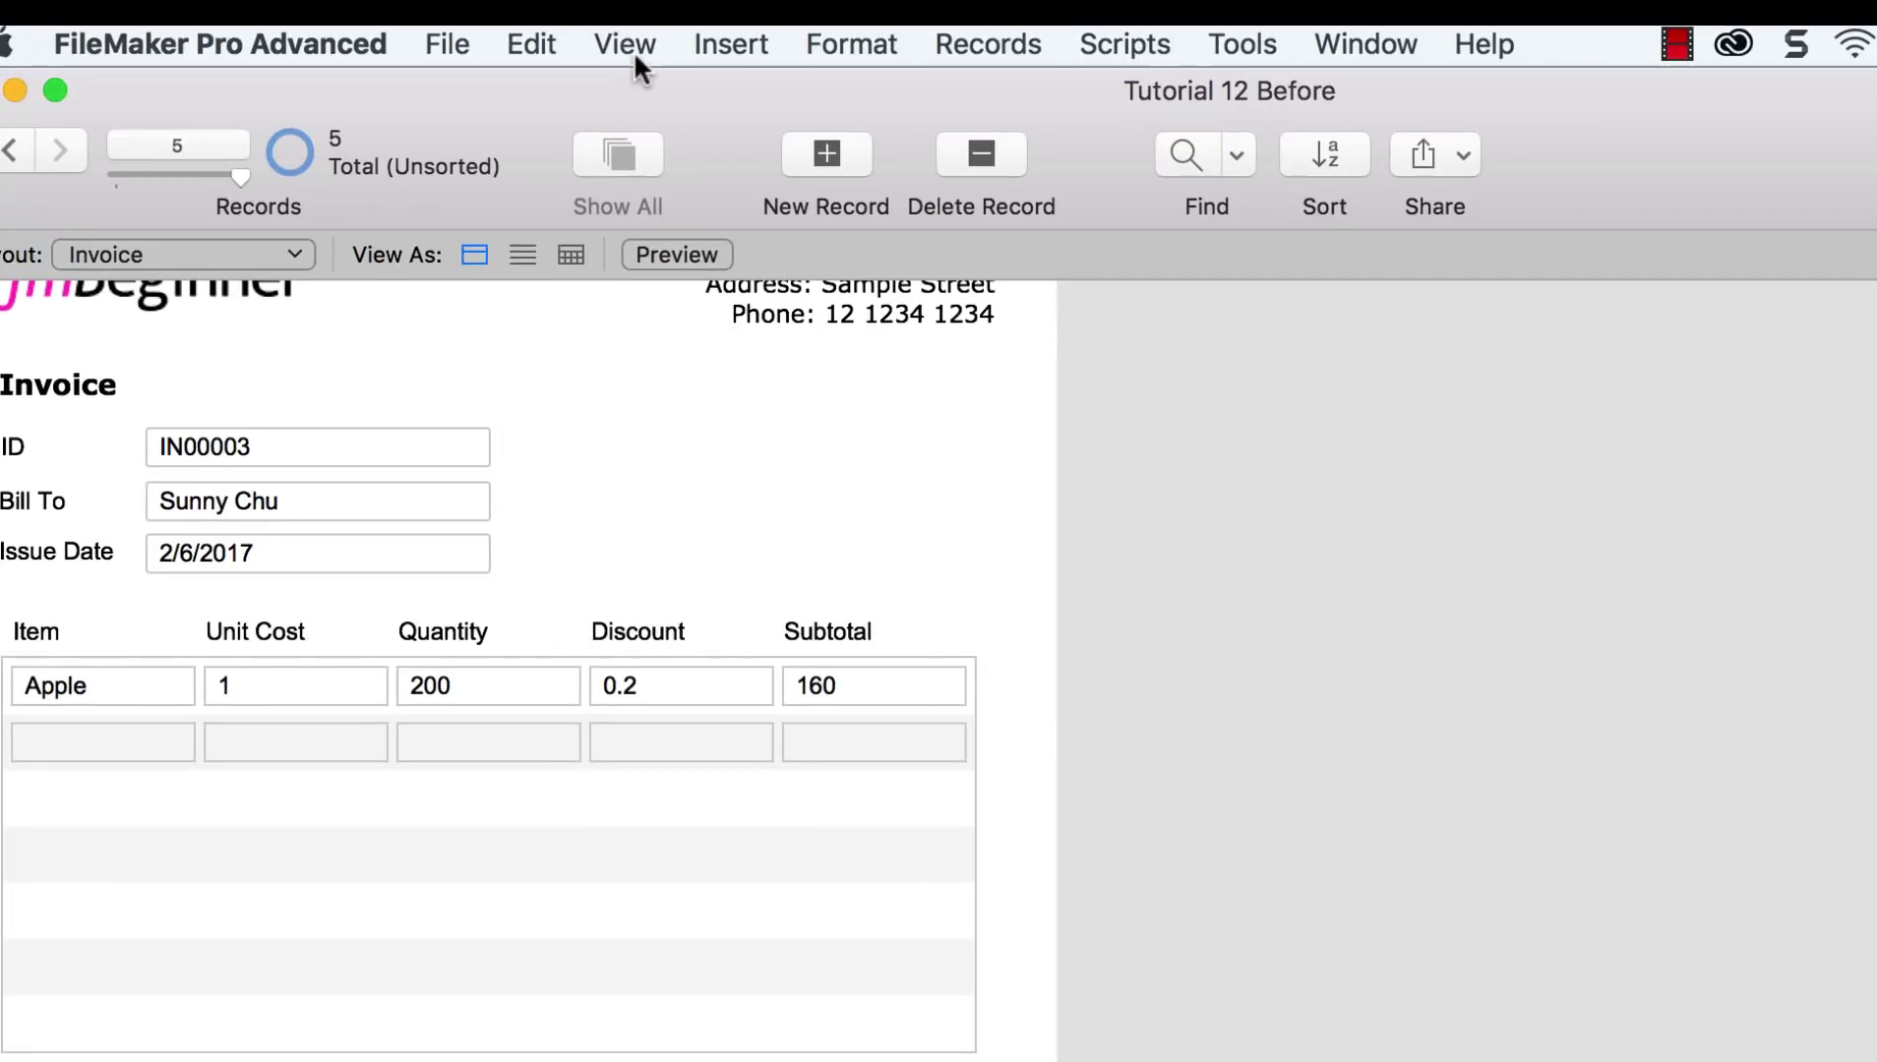
# Step: Switch to Layout mode and select the ::Unit Cost and ::Subtotal portal fields
pyautogui.click(633, 51)
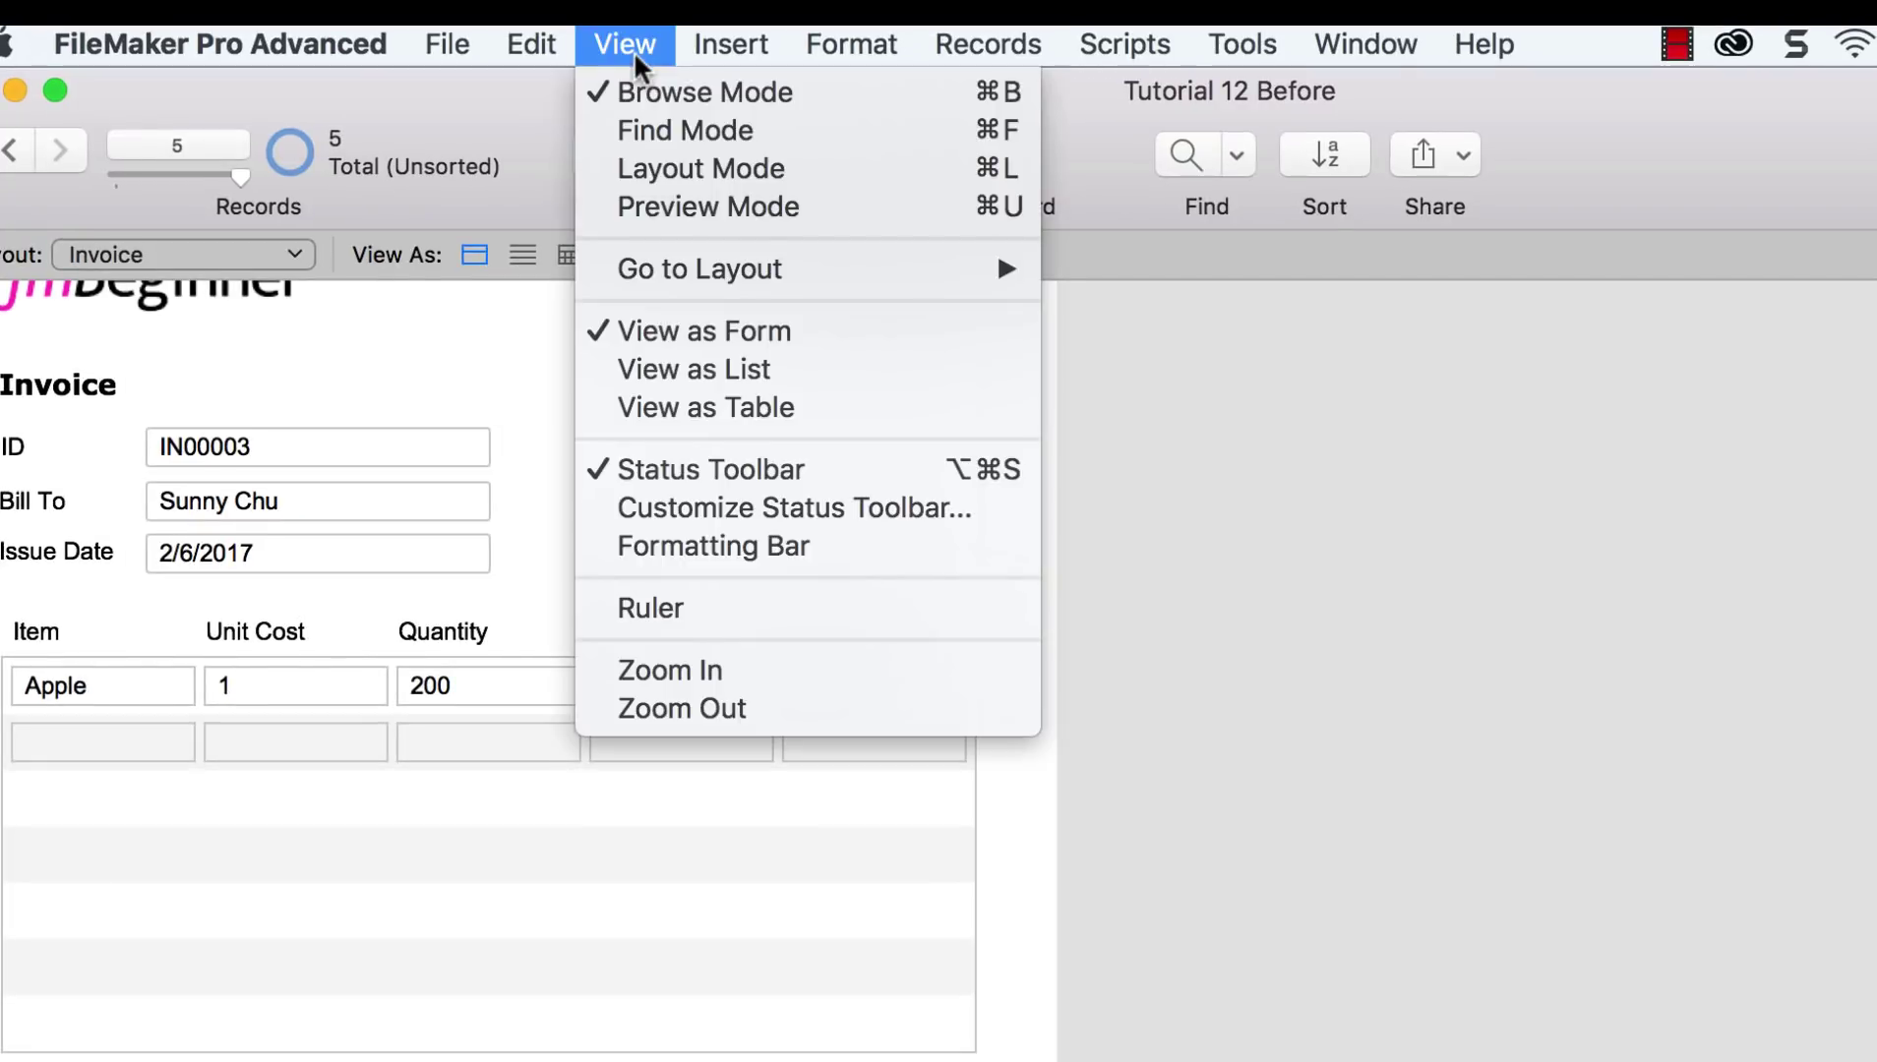
pyautogui.click(664, 151)
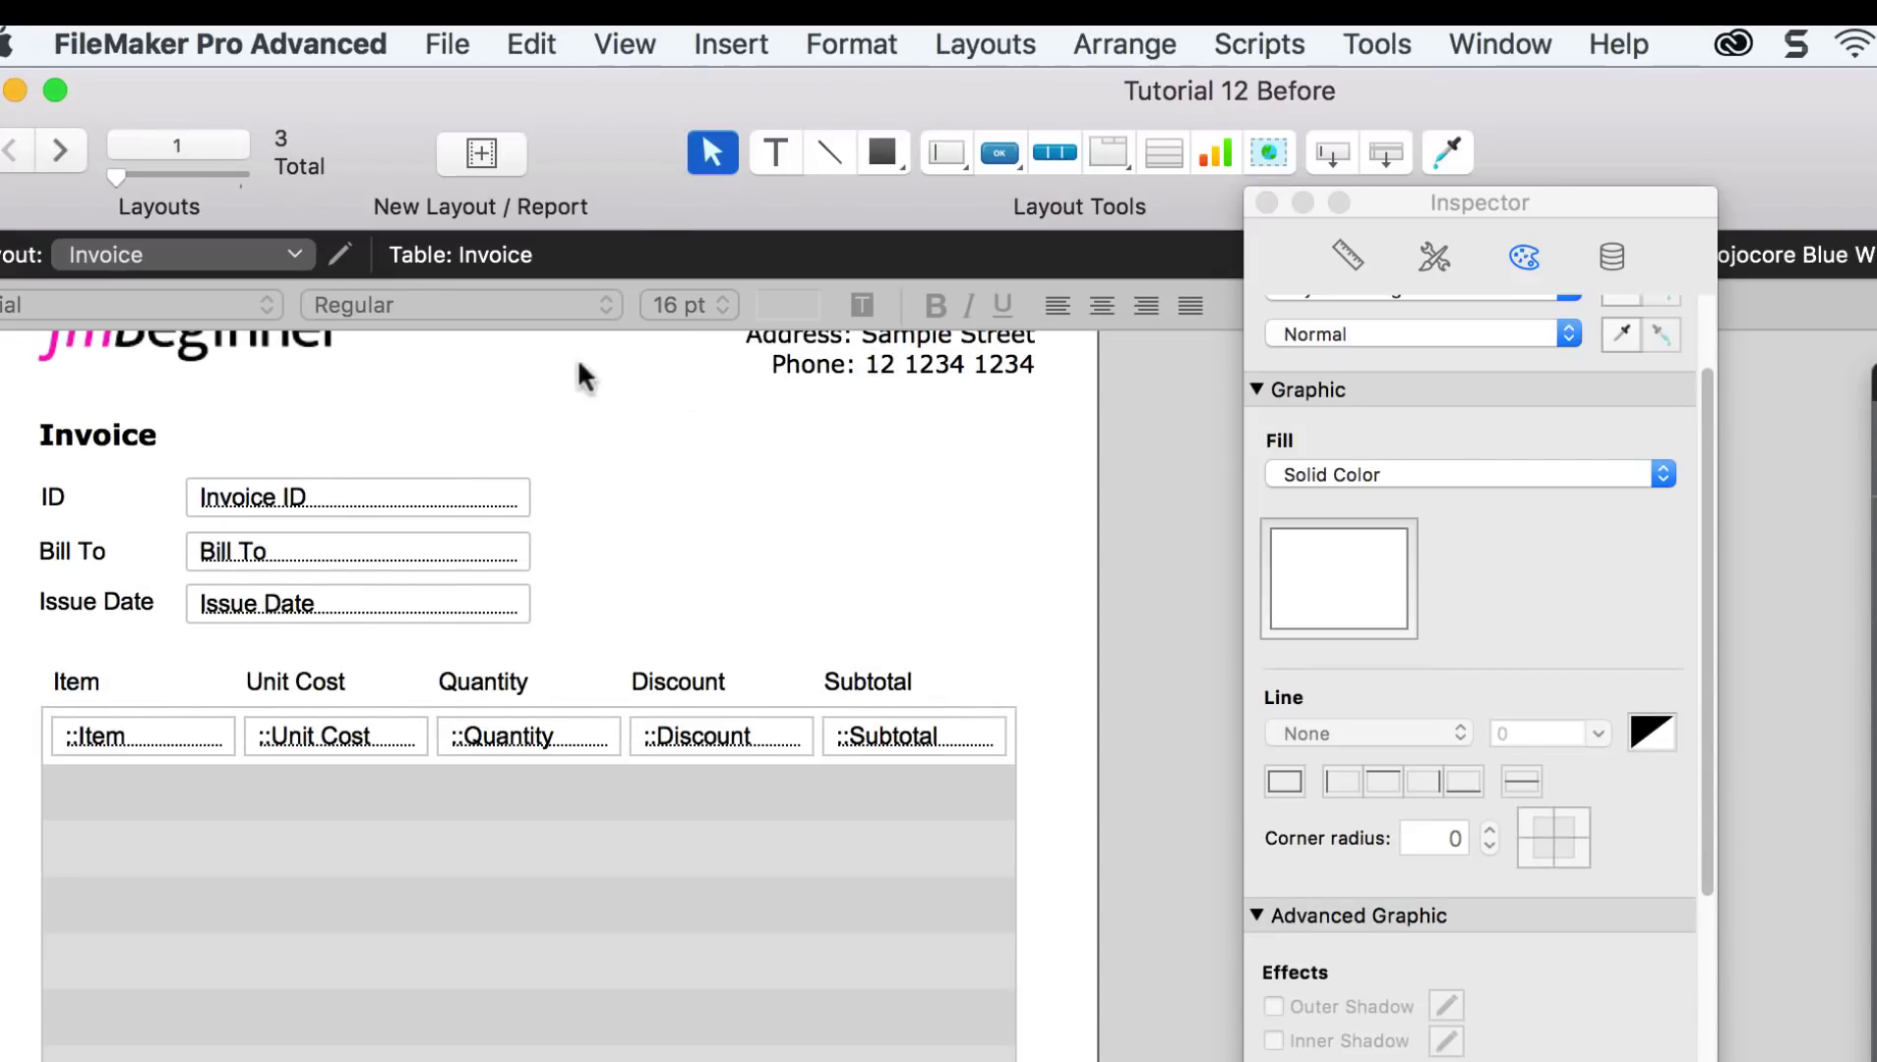
pyautogui.click(376, 729)
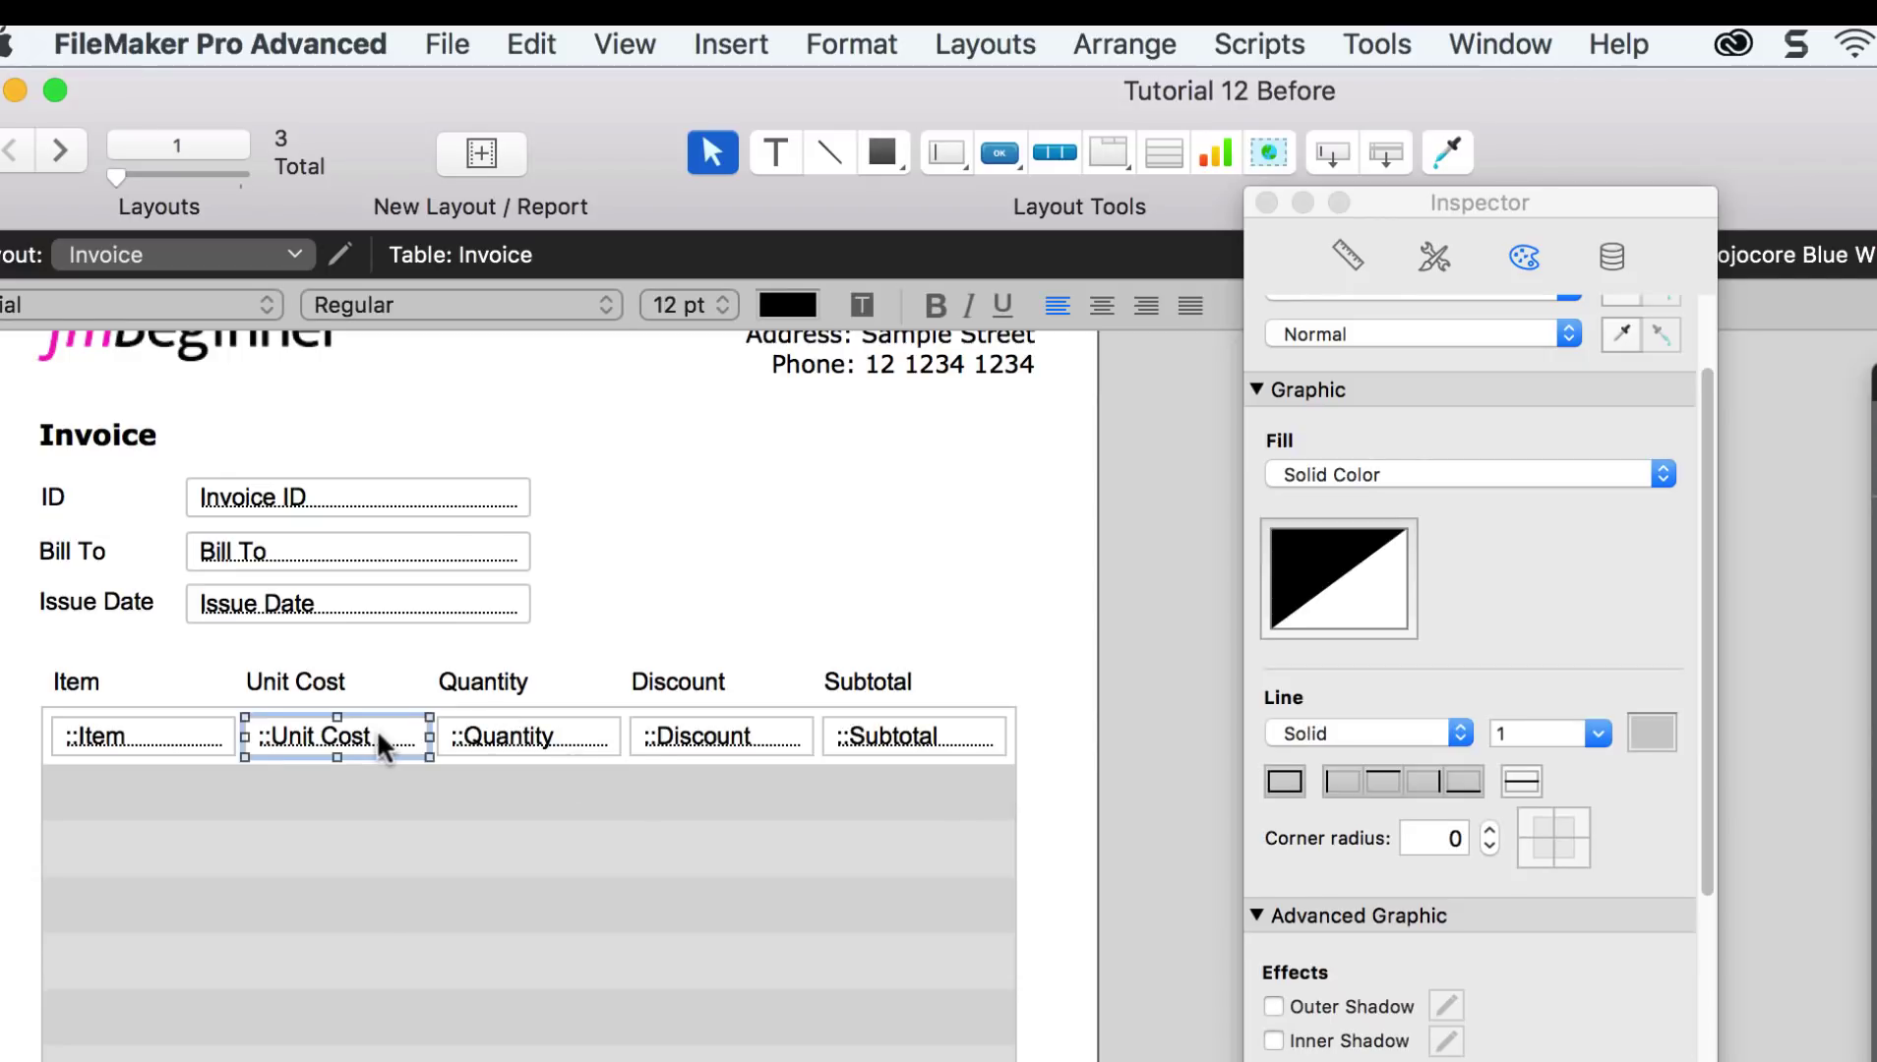
pyautogui.keyDown('shift'); pyautogui.click(899, 739); pyautogui.keyUp('shift')
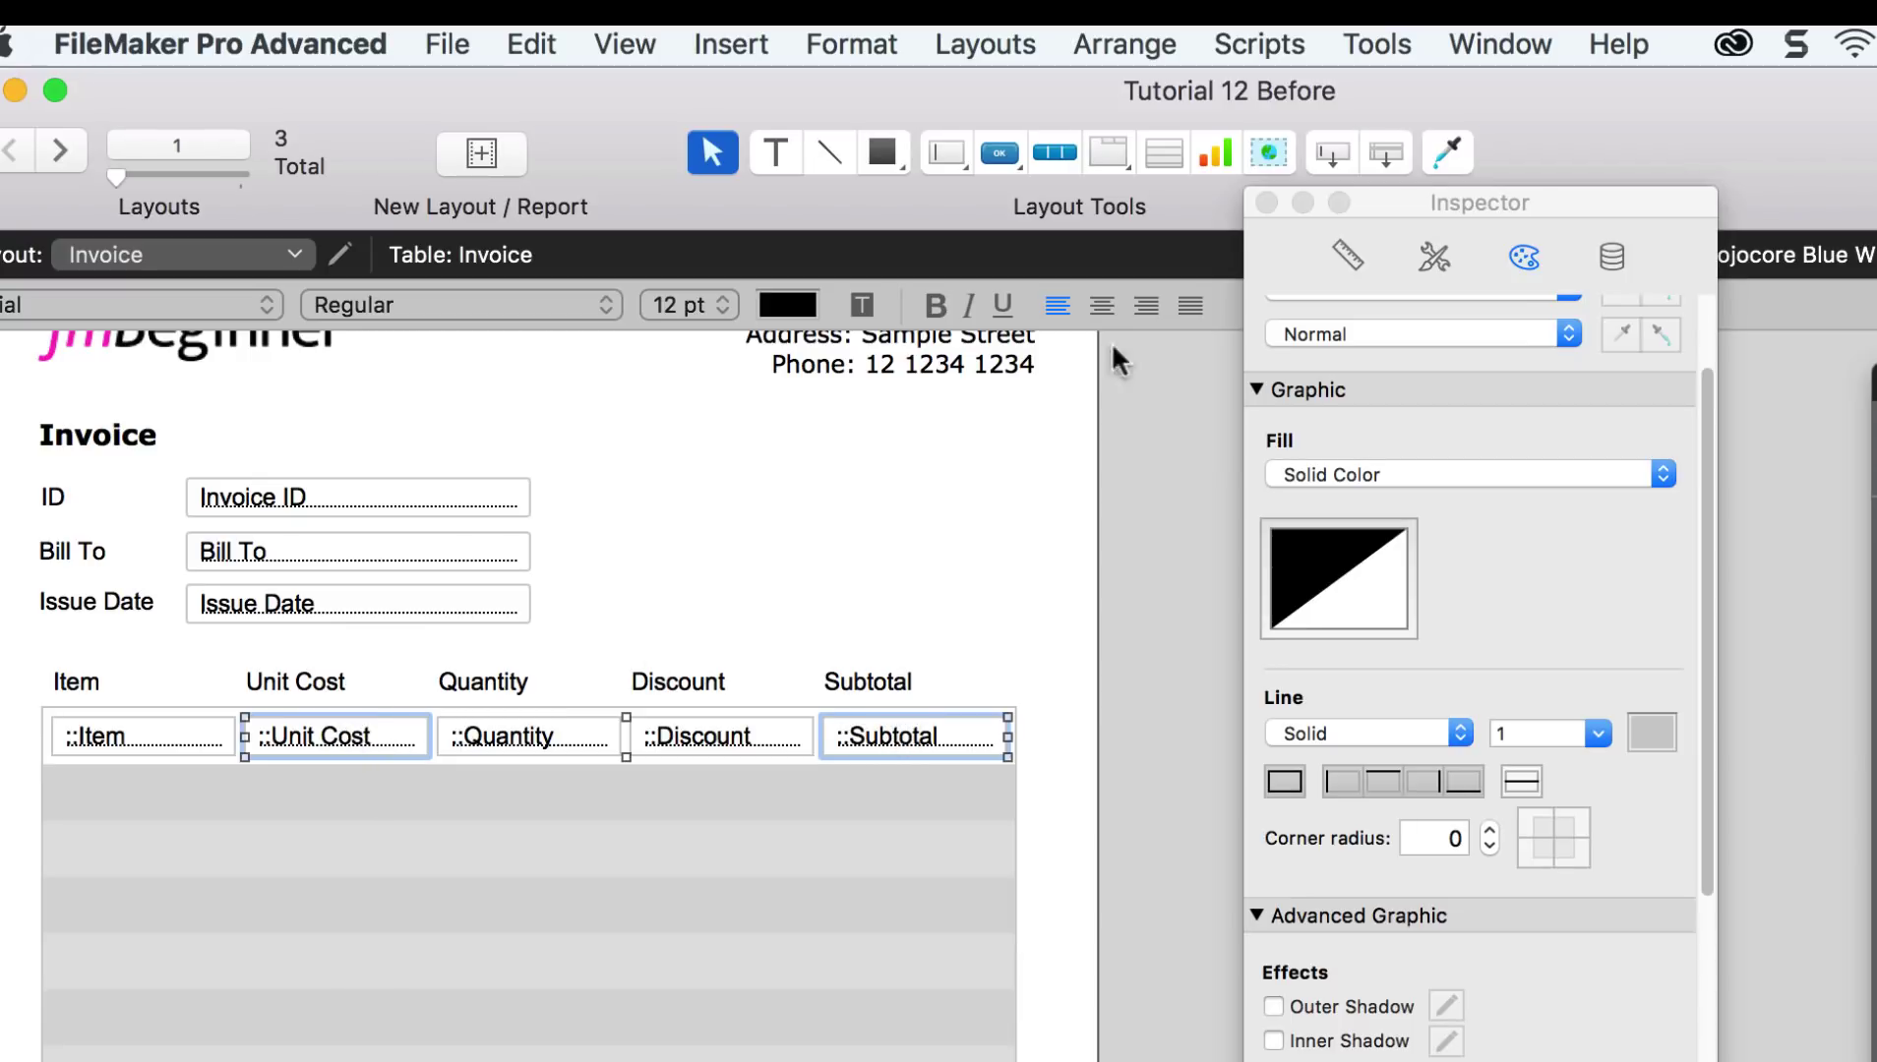
pyautogui.click(624, 44)
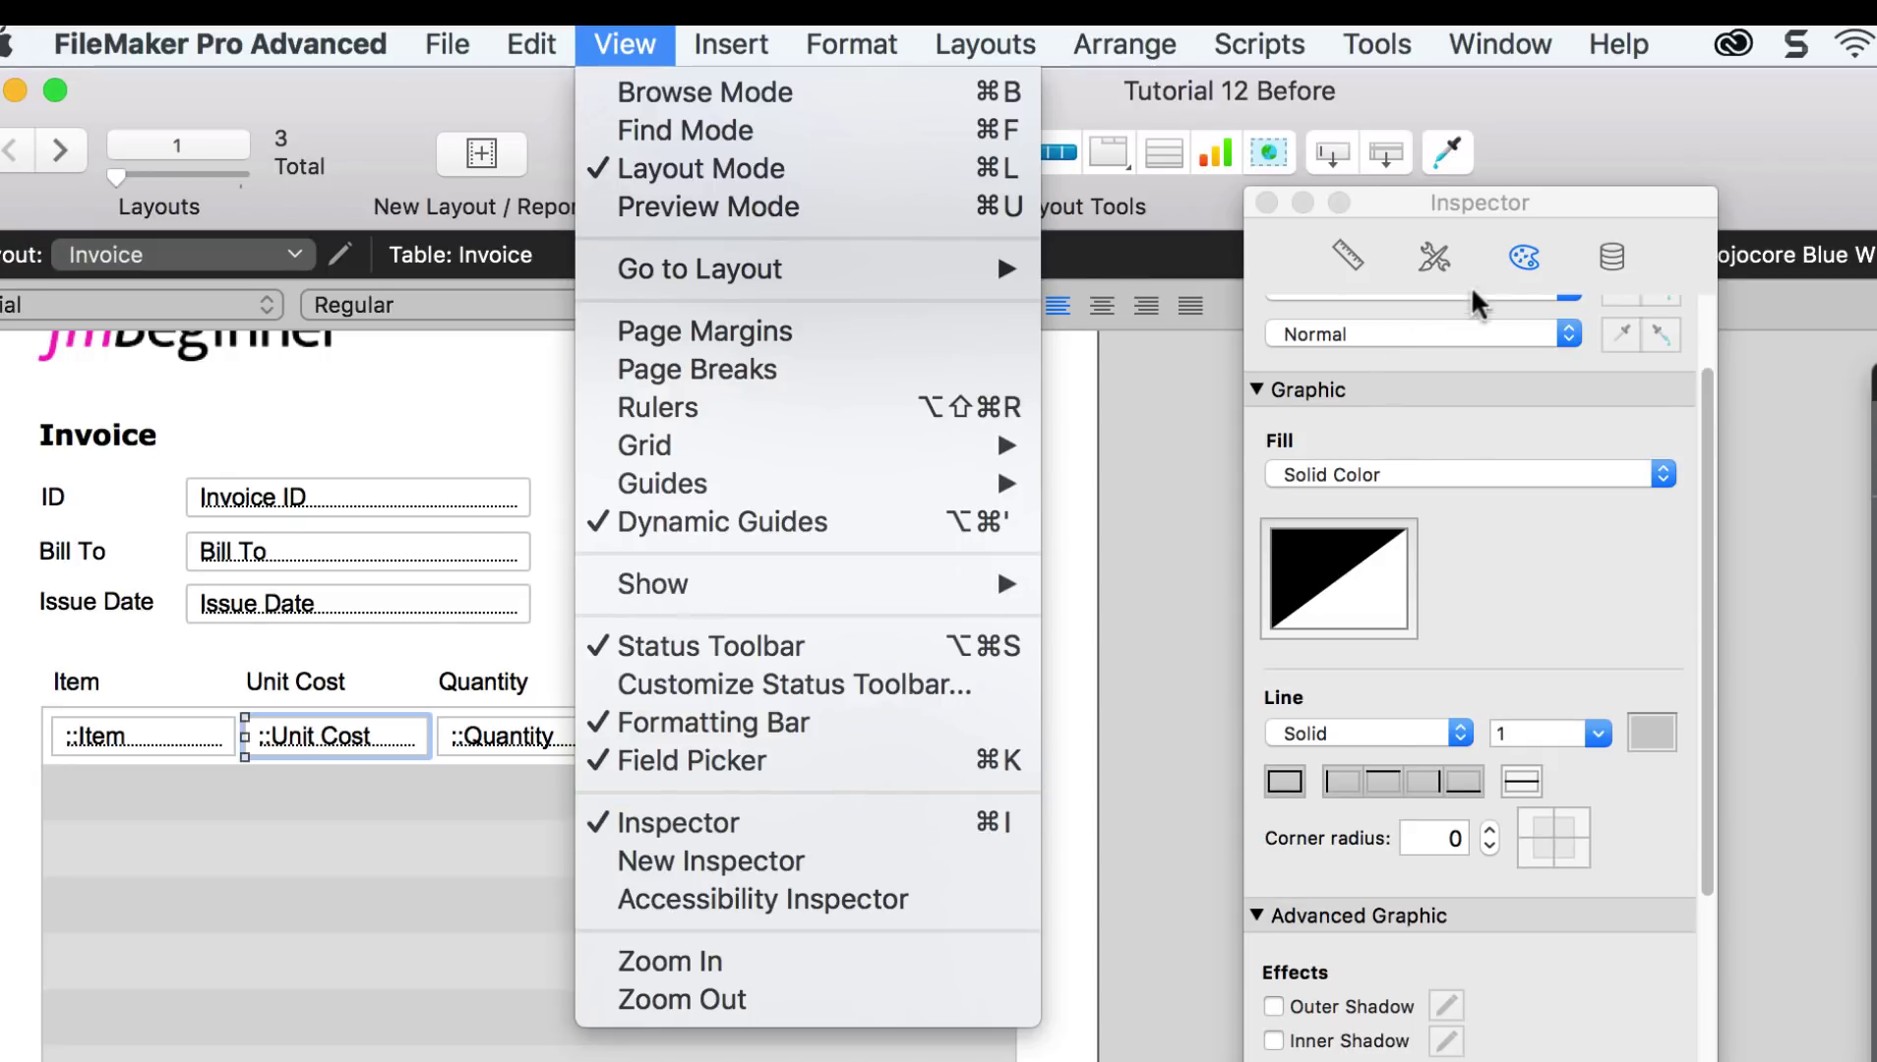
pyautogui.click(1506, 203)
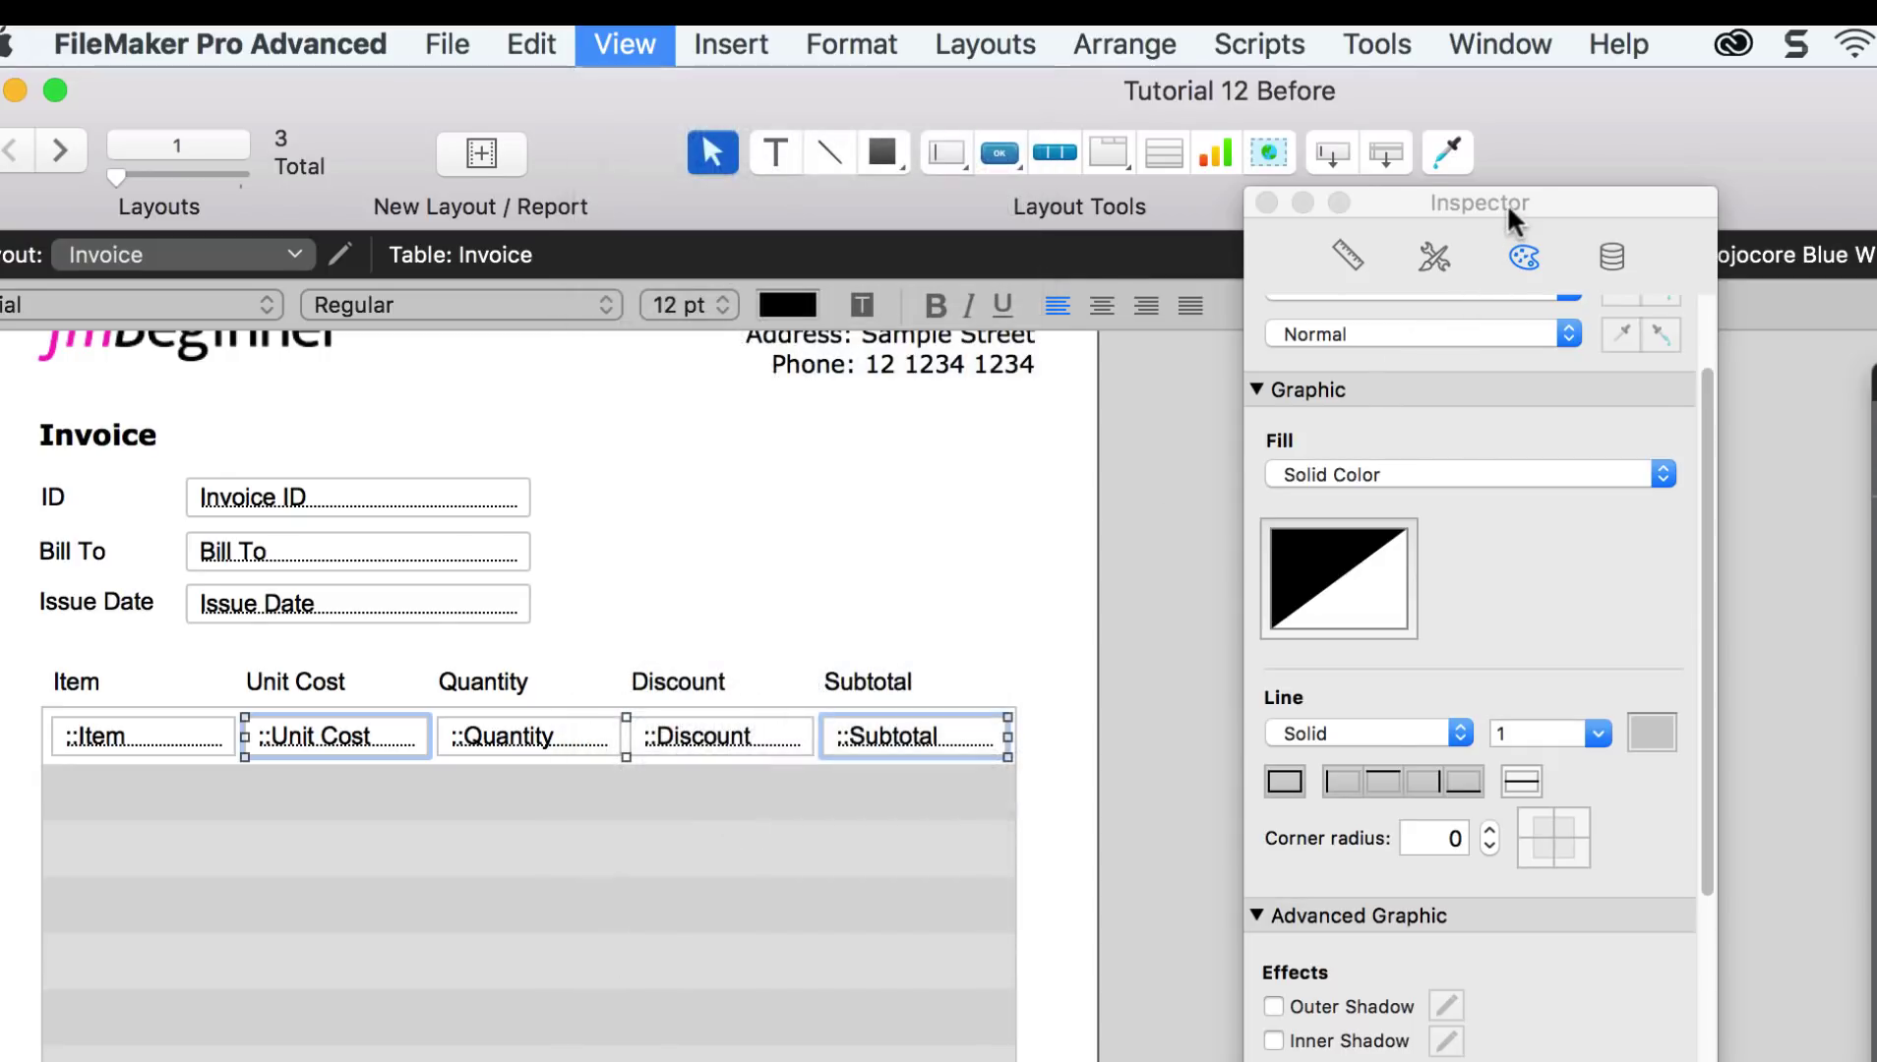
# Step: Set the fields' data format to Currency, change the symbol from HK$ to $, enable thousands separators
pyautogui.click(1609, 258)
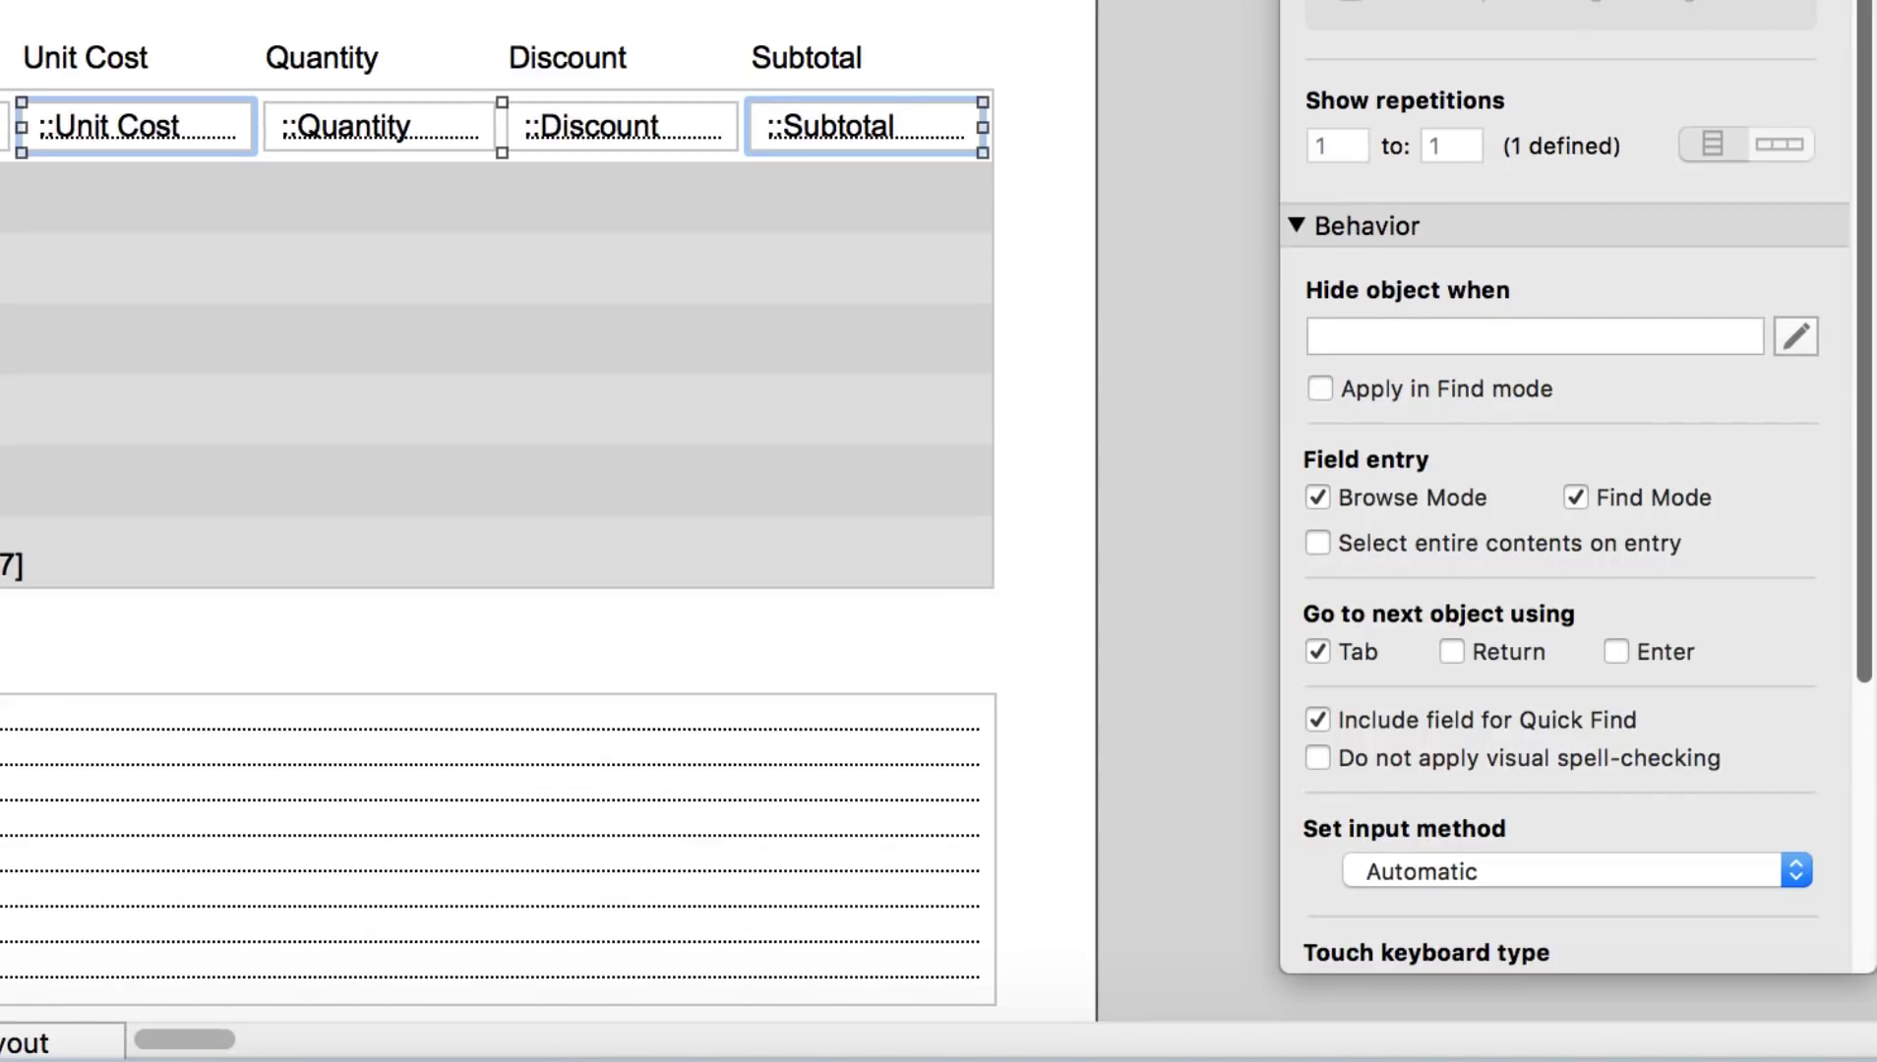
pyautogui.scroll(-3, 1469, 983)
pyautogui.scroll(-5, 1668, 248)
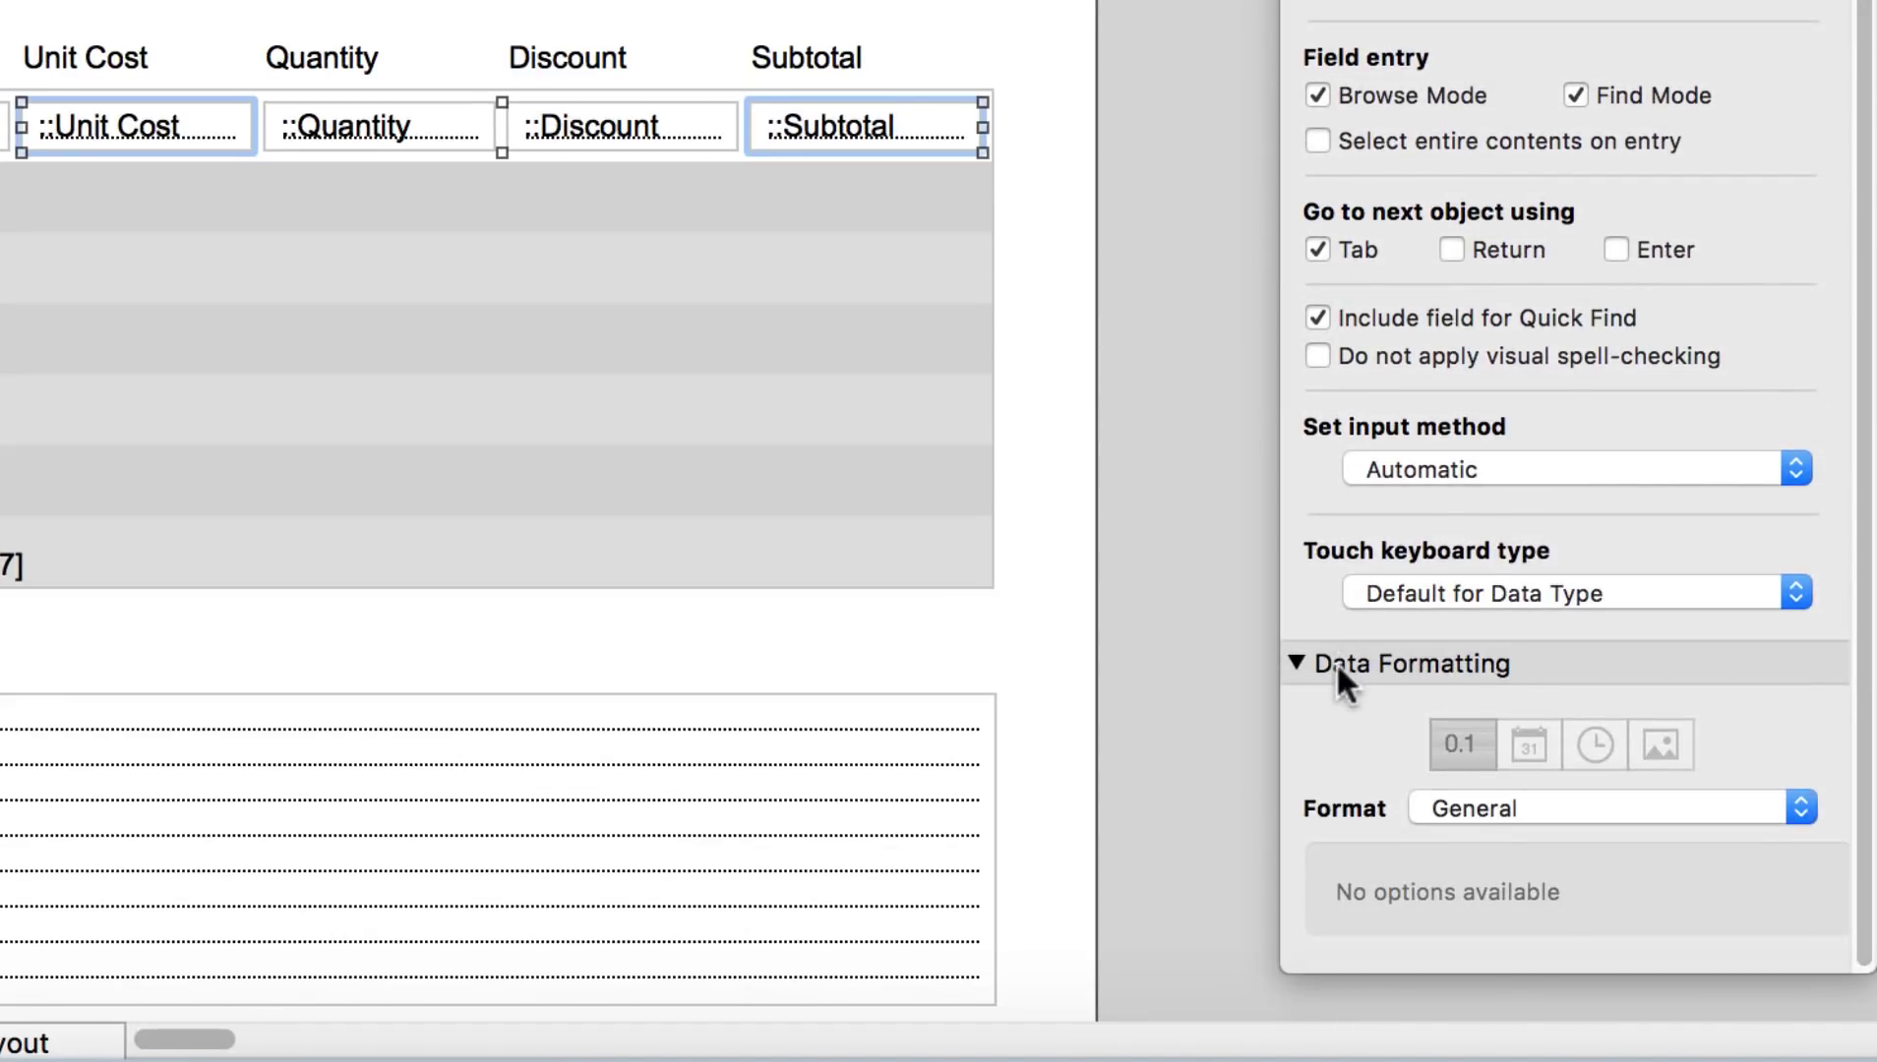
pyautogui.click(1536, 808)
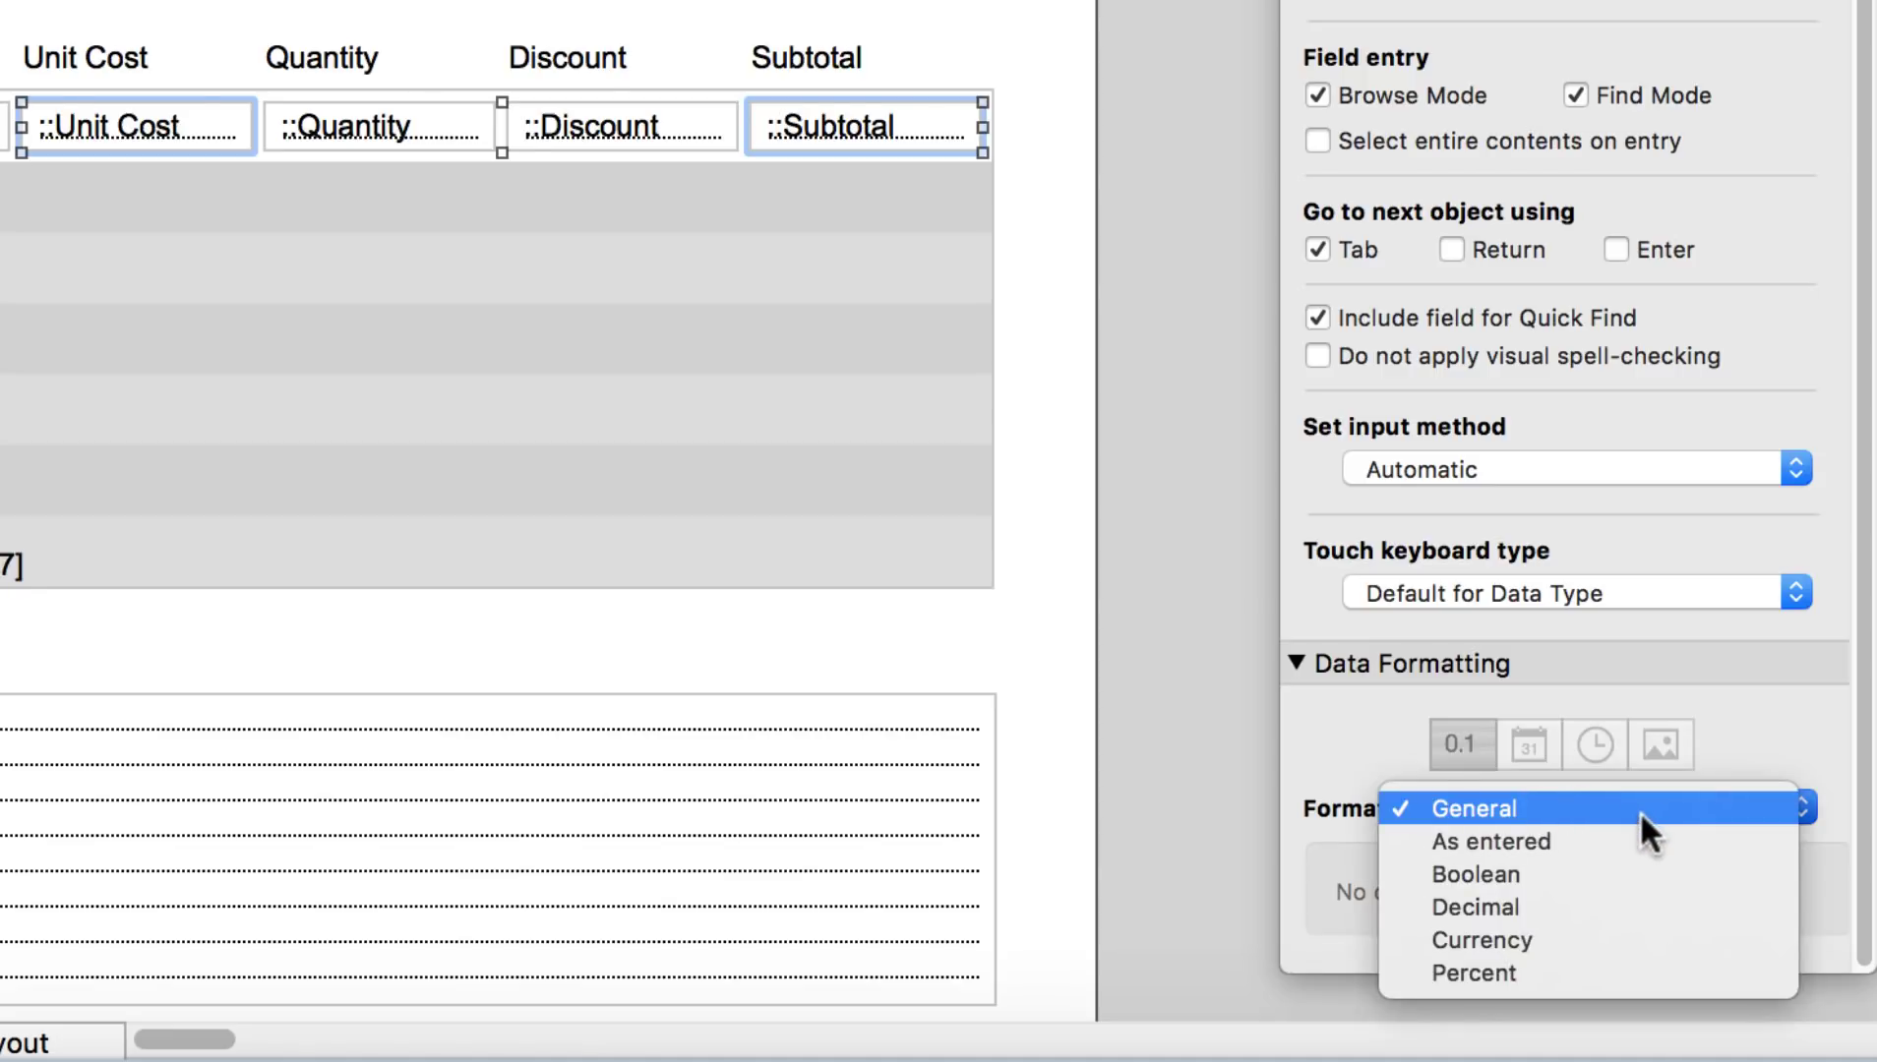
pyautogui.click(1593, 937)
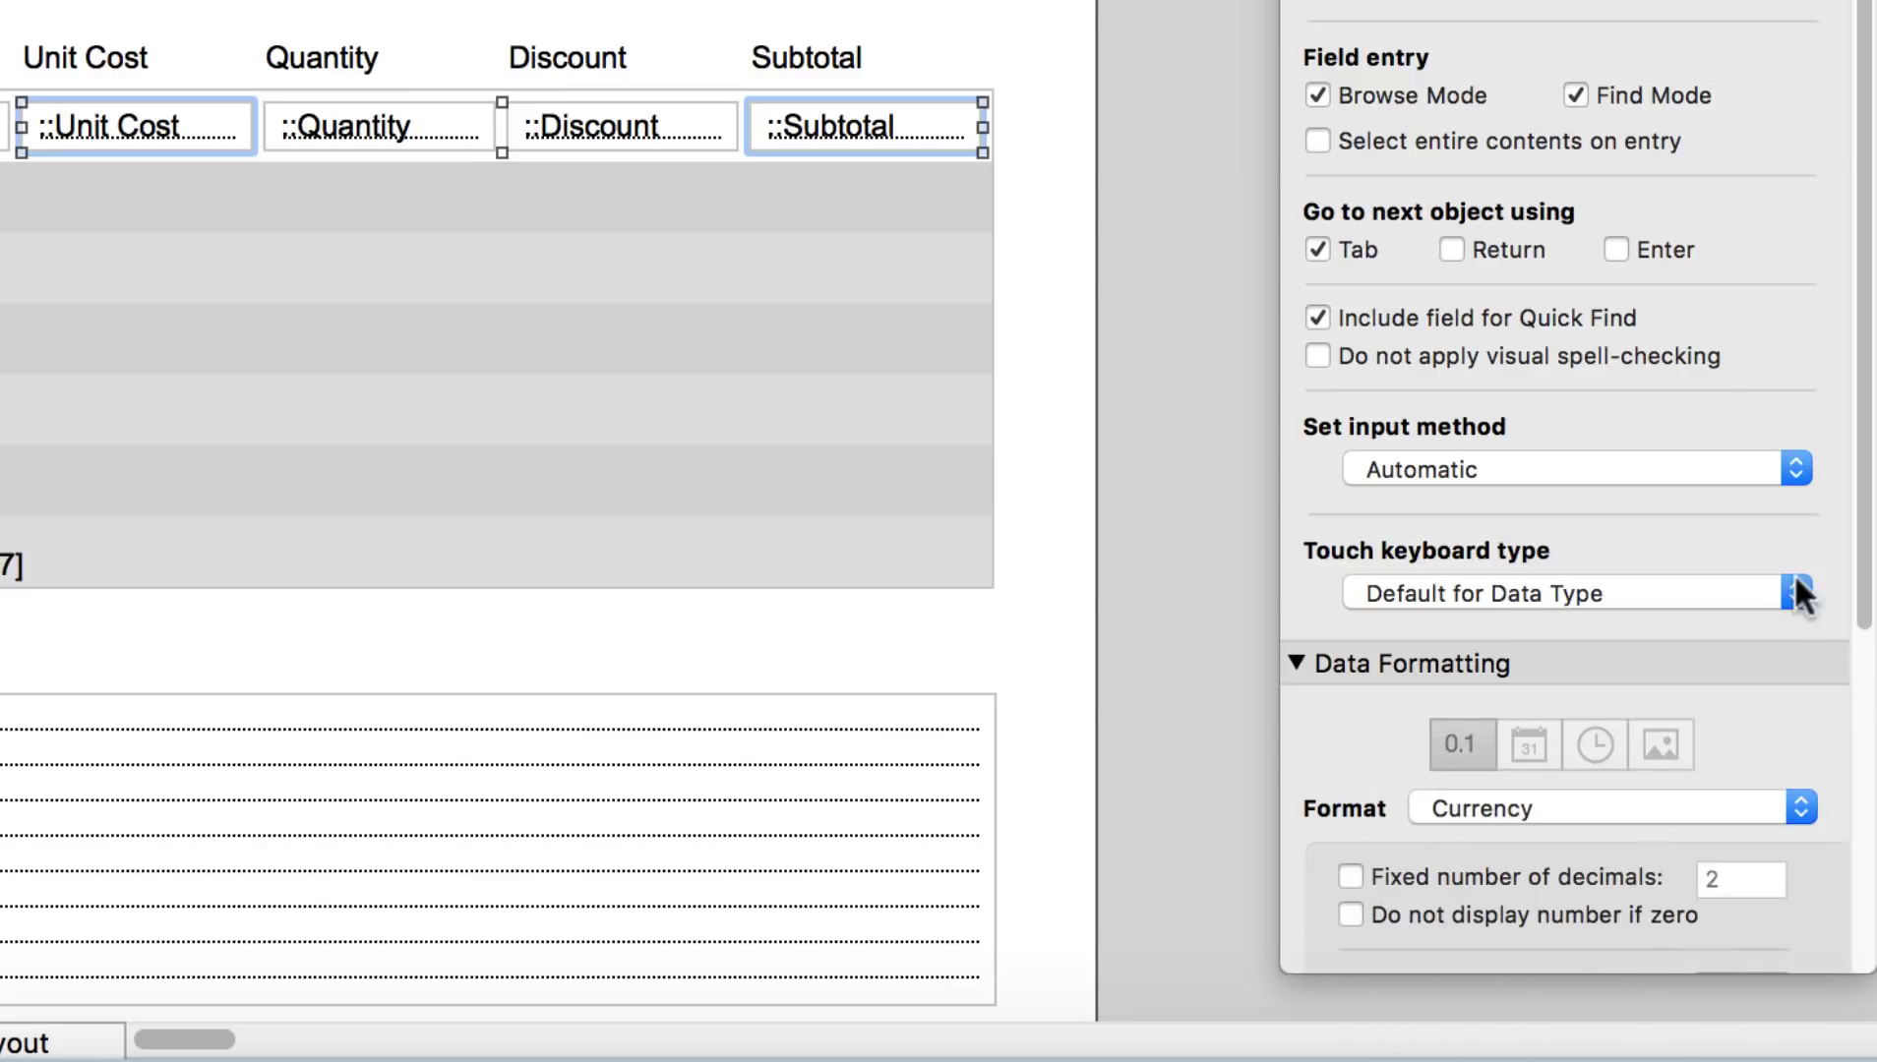
pyautogui.scroll(-3, 1867, 246)
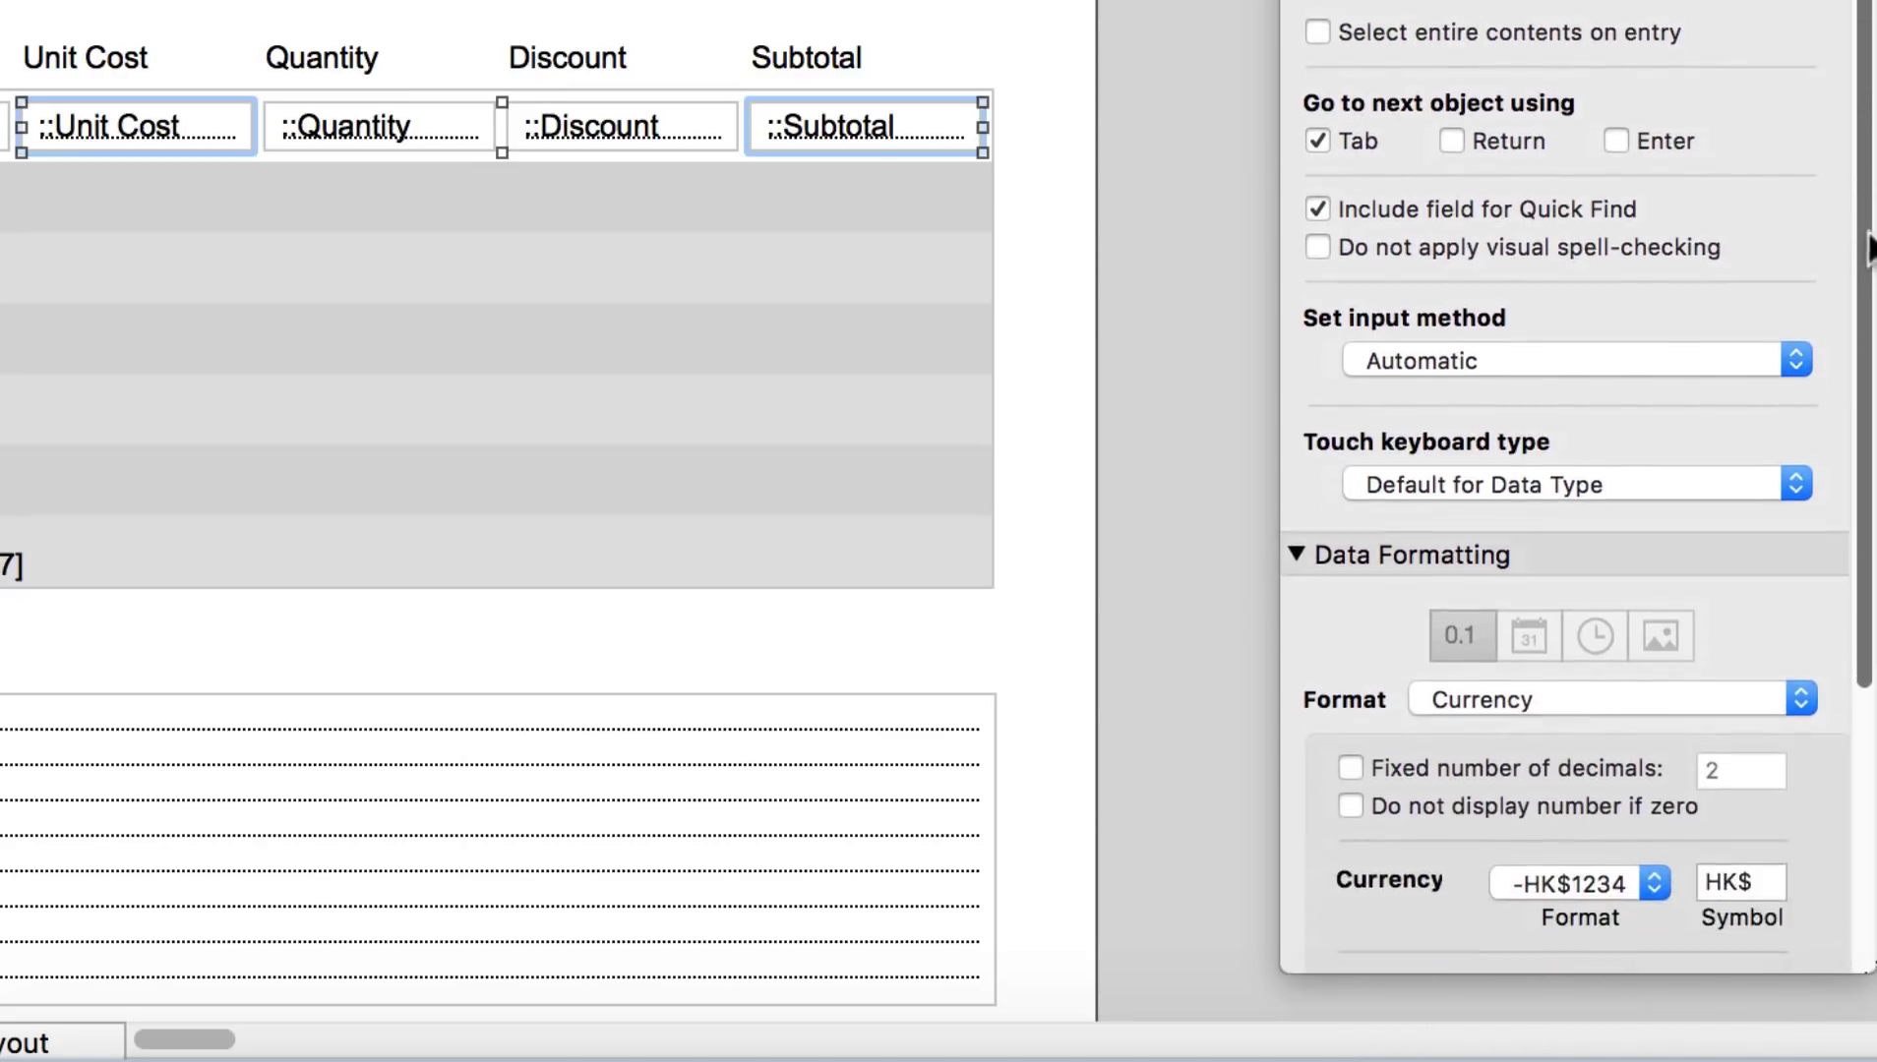
pyautogui.scroll(-10, 1869, 246)
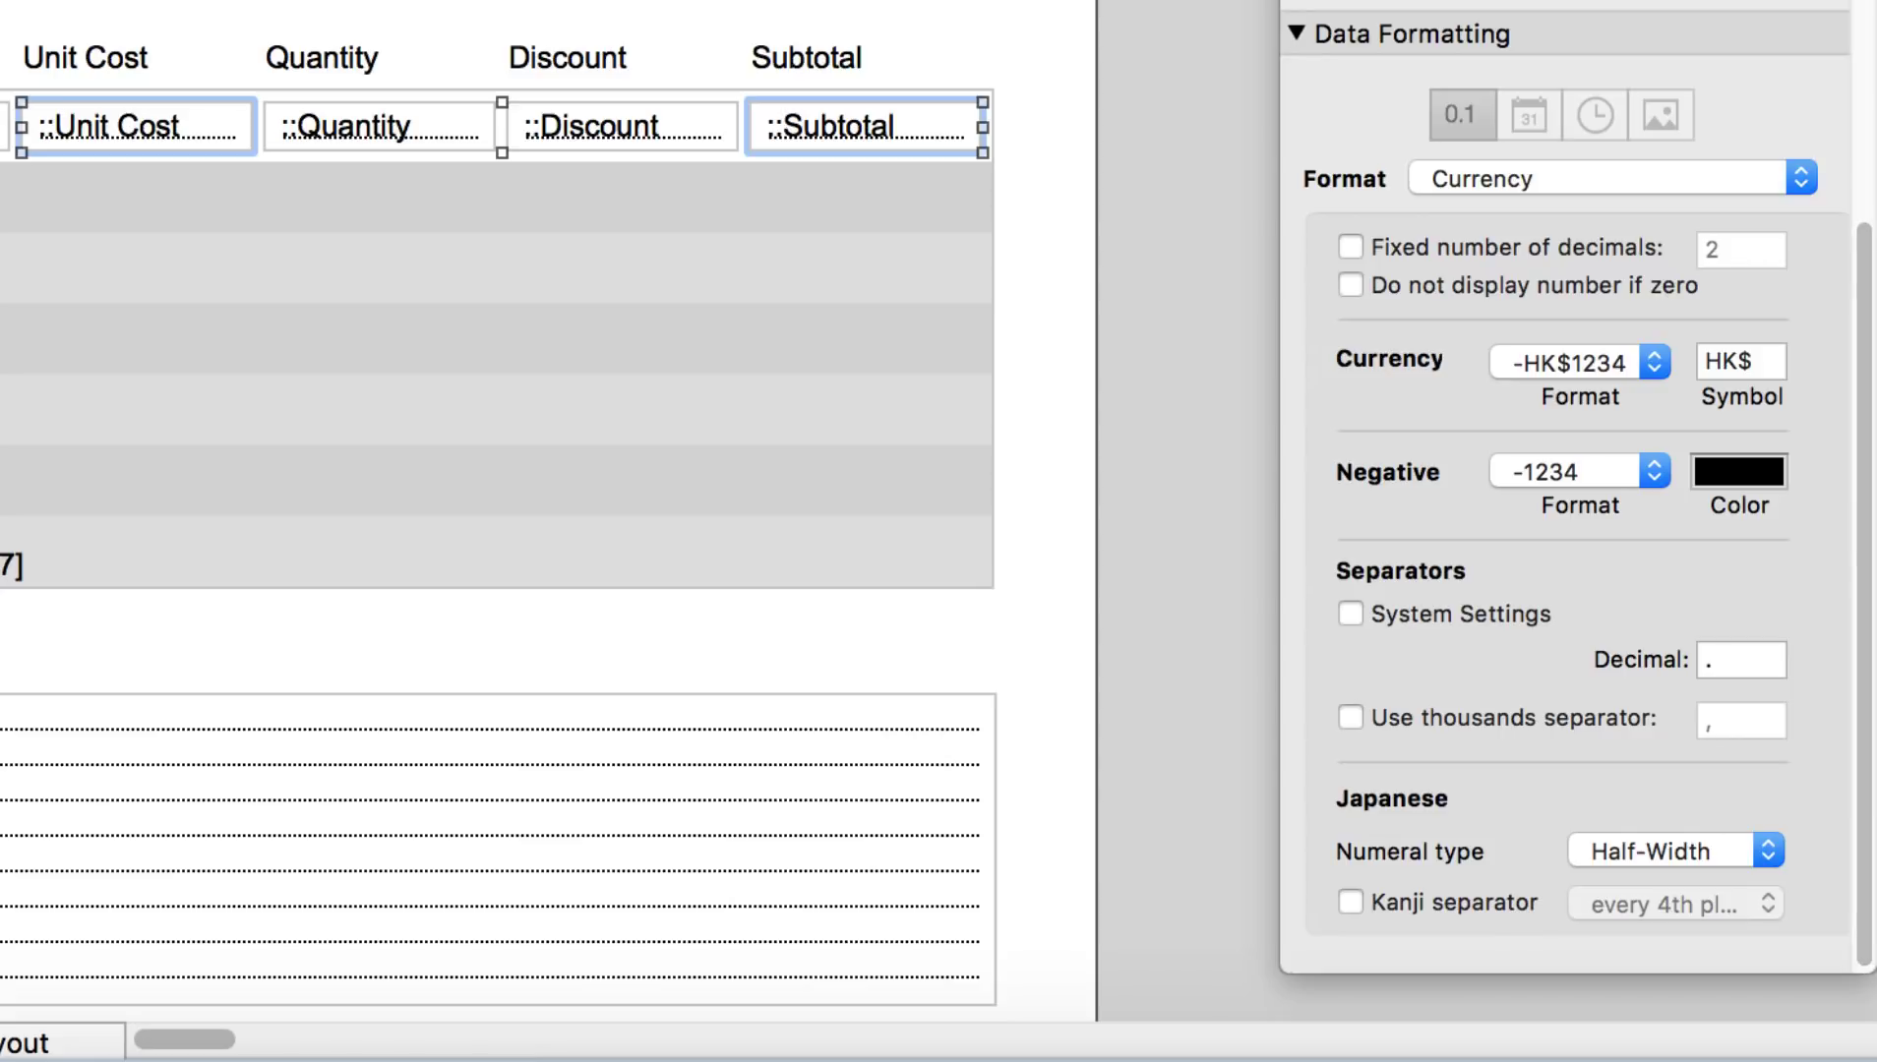
pyautogui.click(1737, 364)
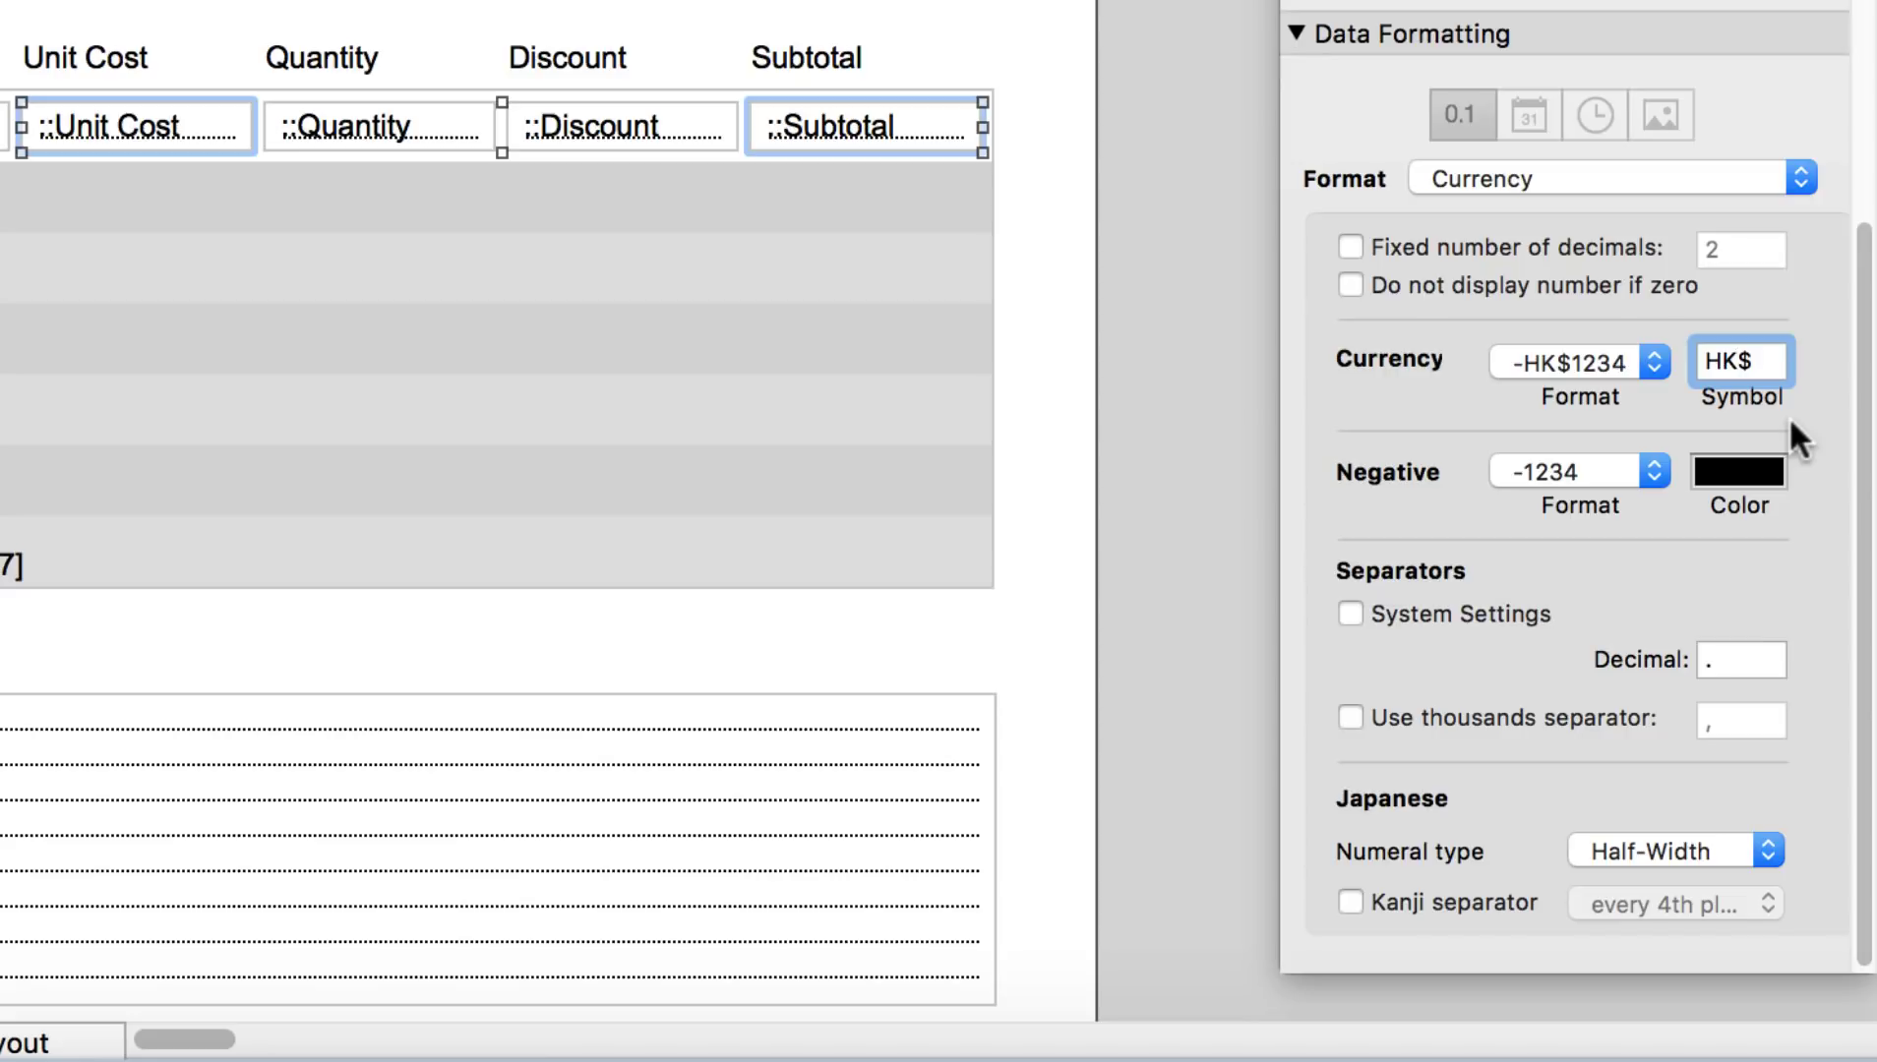
pyautogui.press('BackSpace')
pyautogui.press('BackSpace')
pyautogui.click(1402, 712)
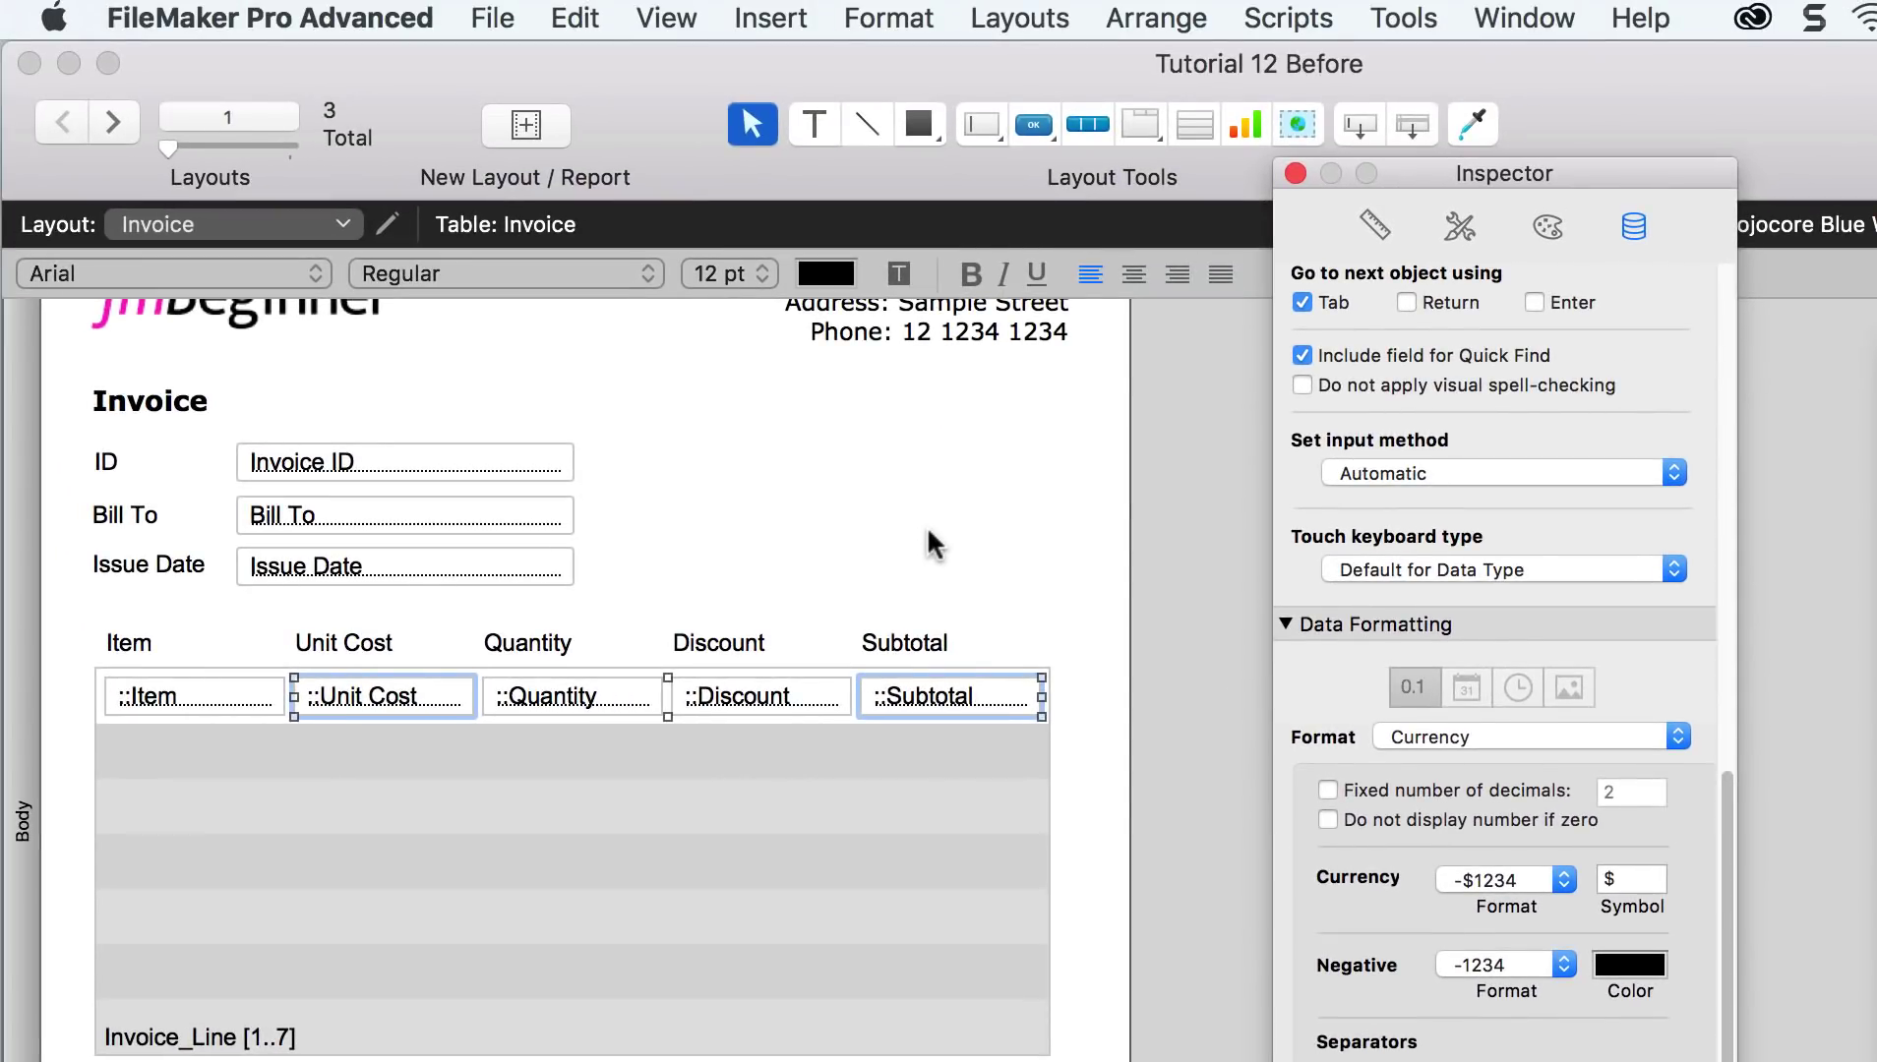
# Step: Right-align the Subtotal, Discount, Quantity and Unit Cost portal fields
pyautogui.click(933, 544)
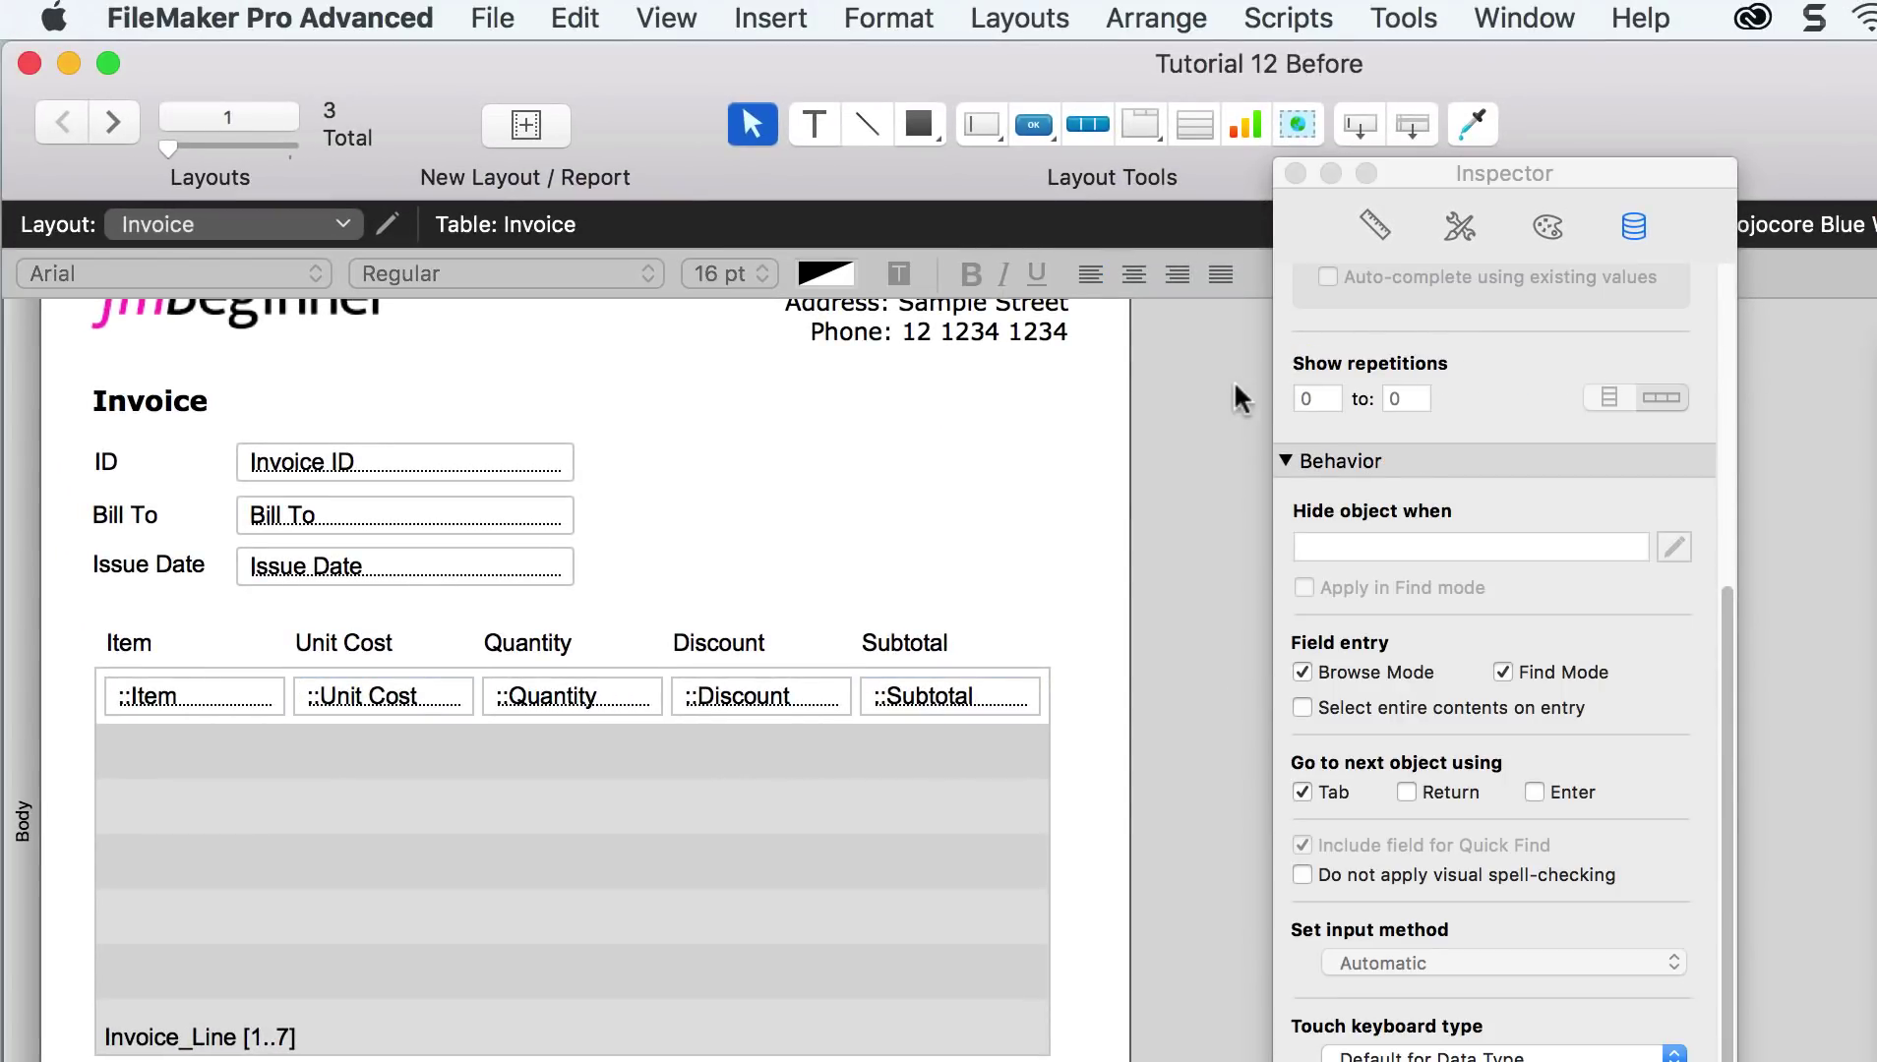
pyautogui.click(935, 703)
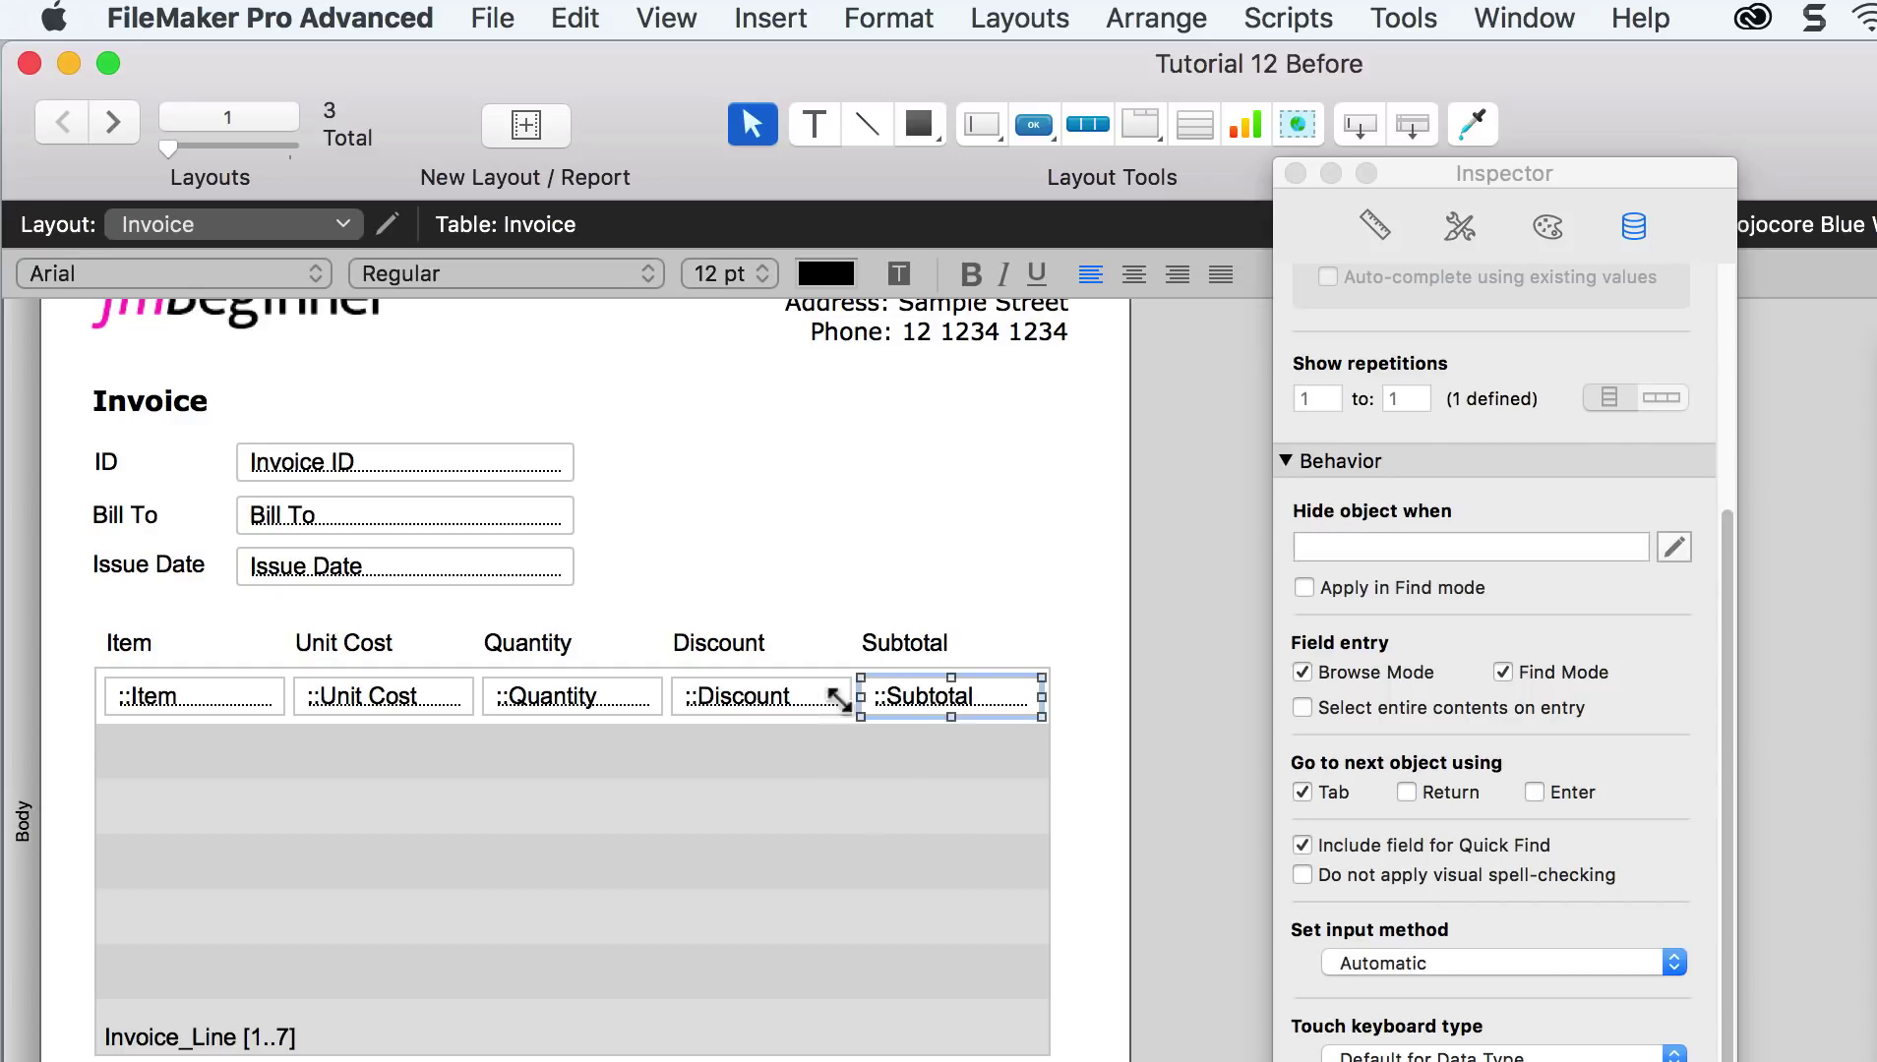
pyautogui.click(1178, 276)
pyautogui.click(773, 695)
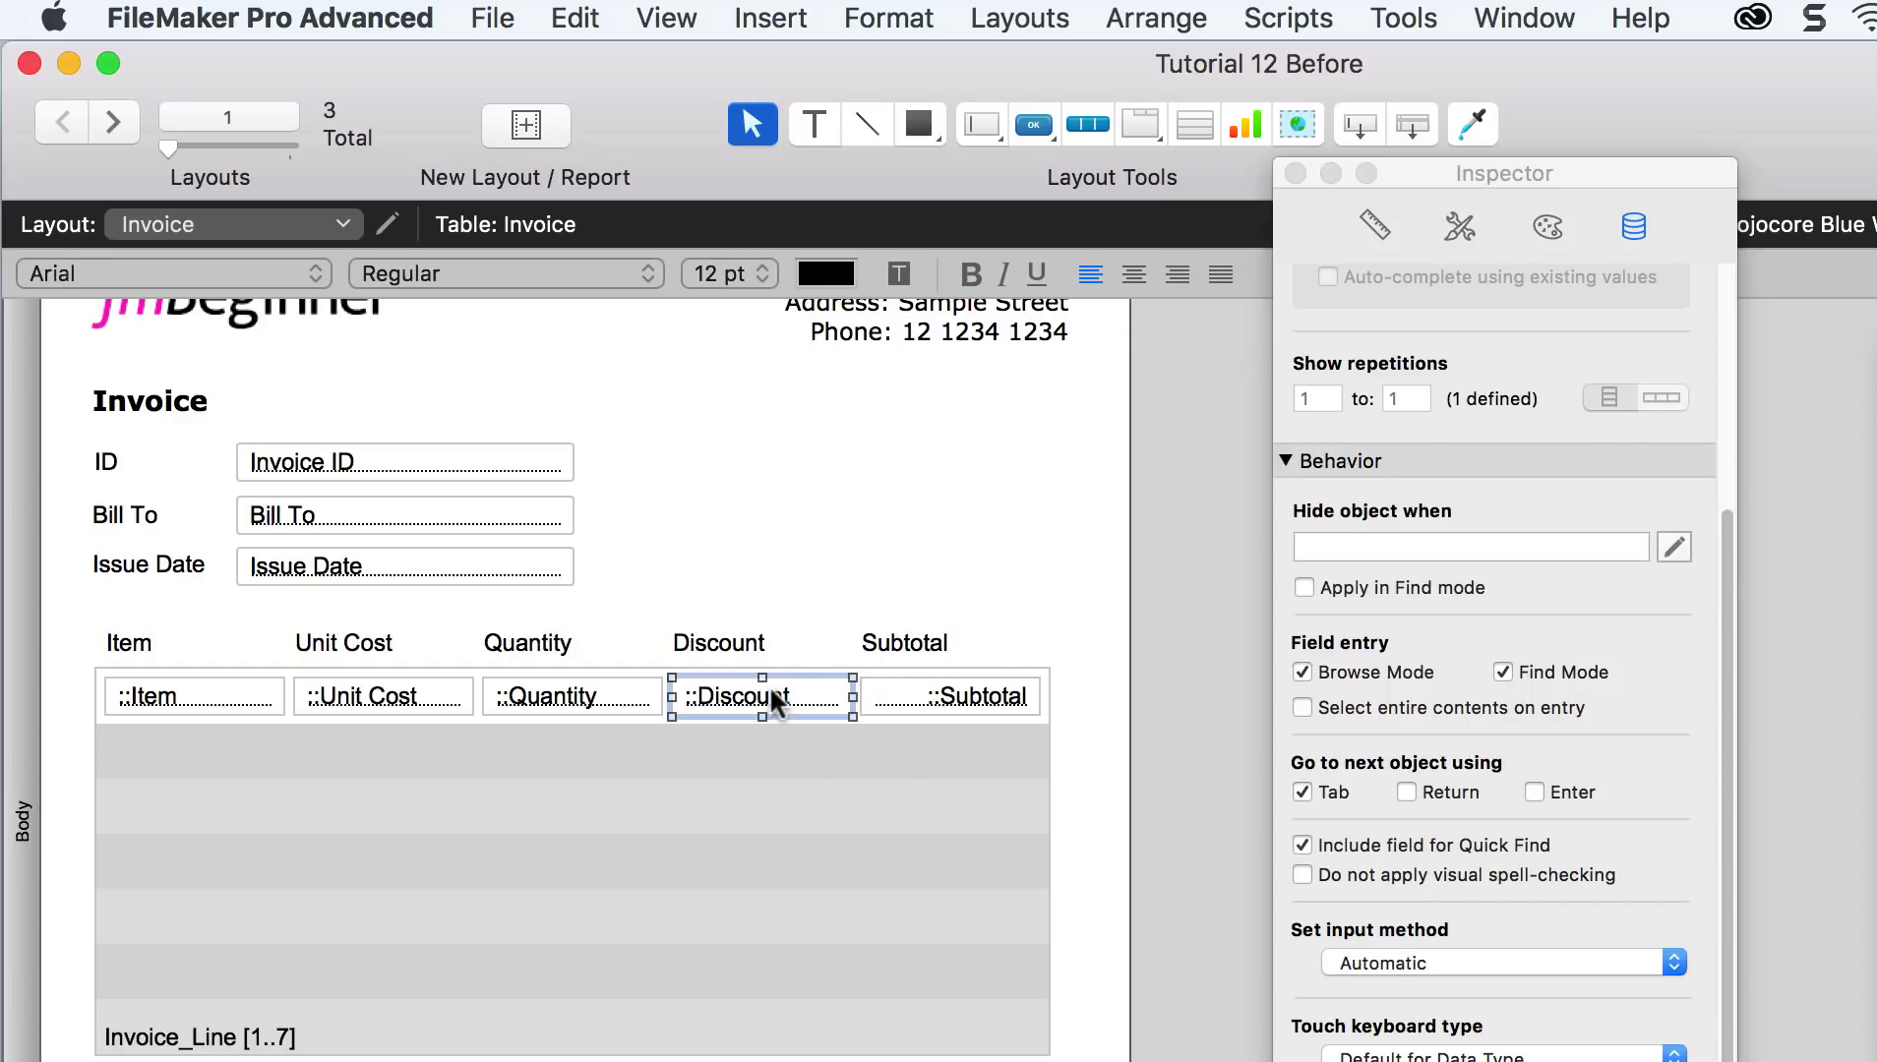
pyautogui.click(1178, 275)
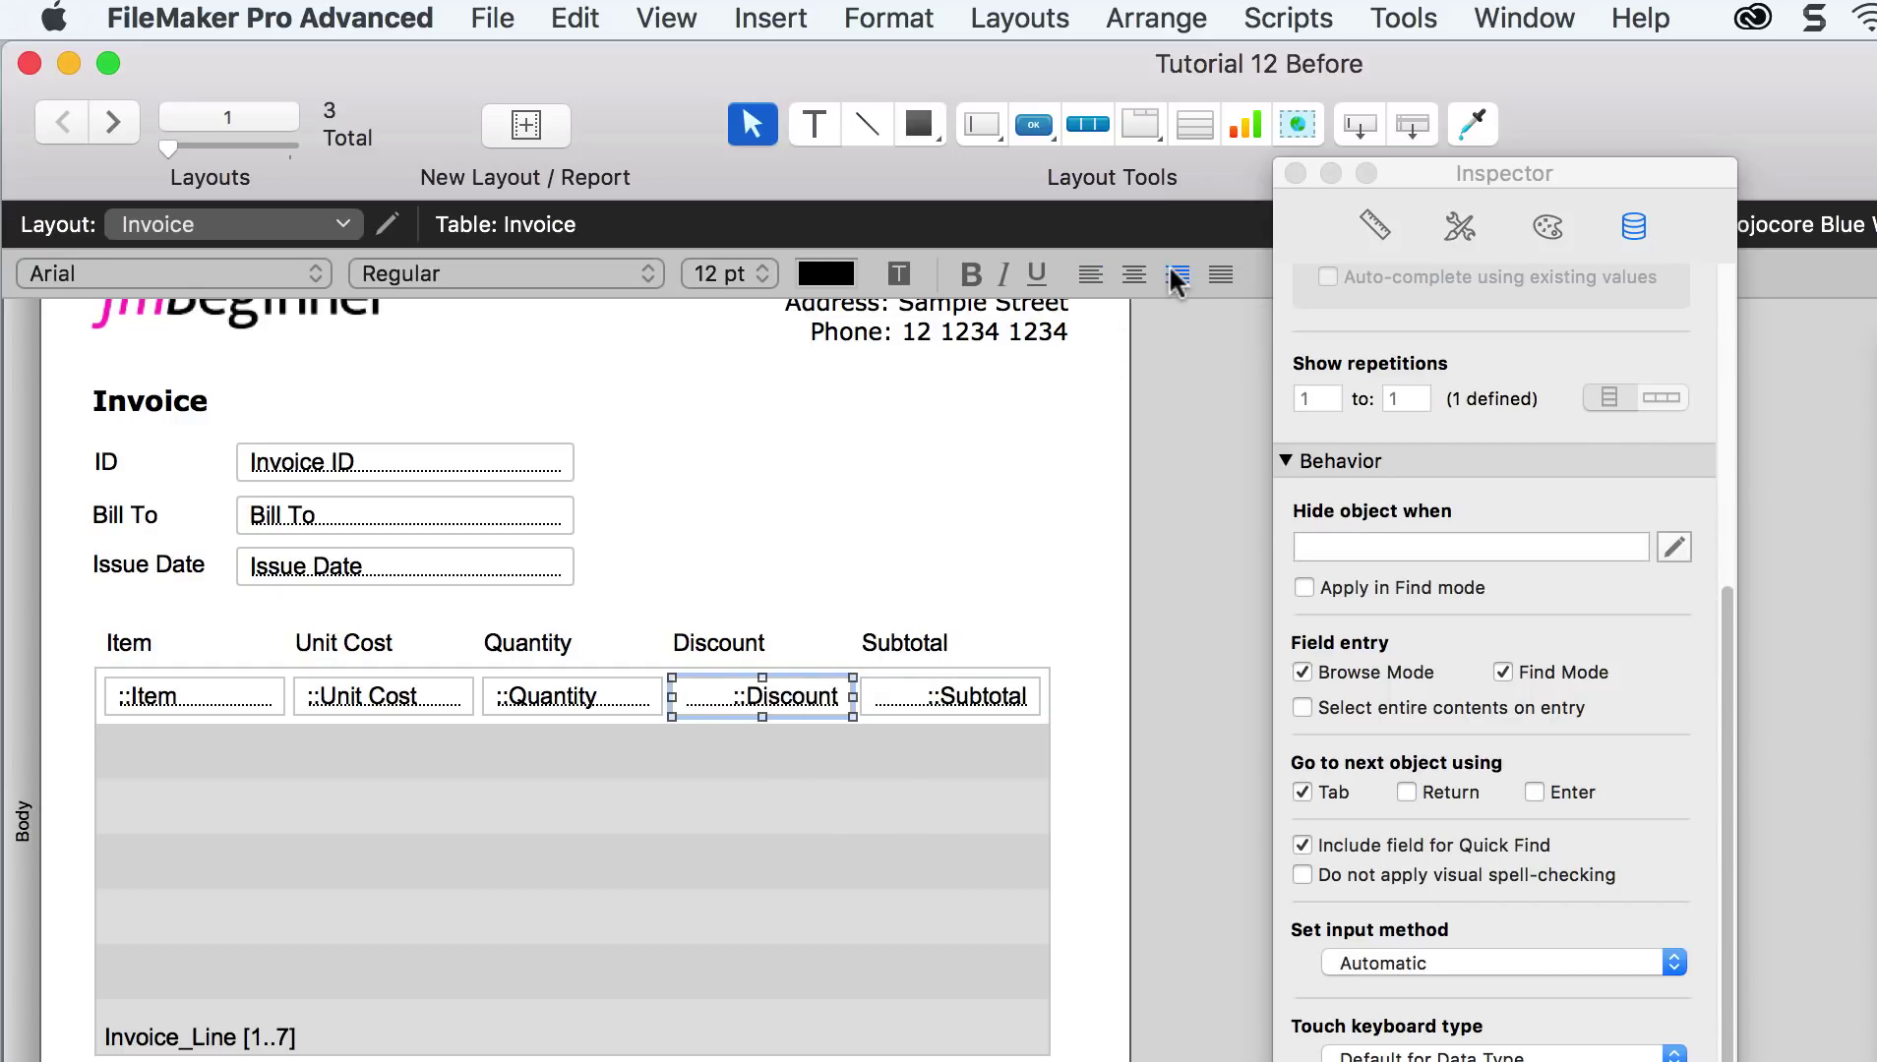
pyautogui.click(602, 696)
pyautogui.keyDown('shift'); pyautogui.click(443, 706); pyautogui.keyUp('shift')
pyautogui.click(1177, 275)
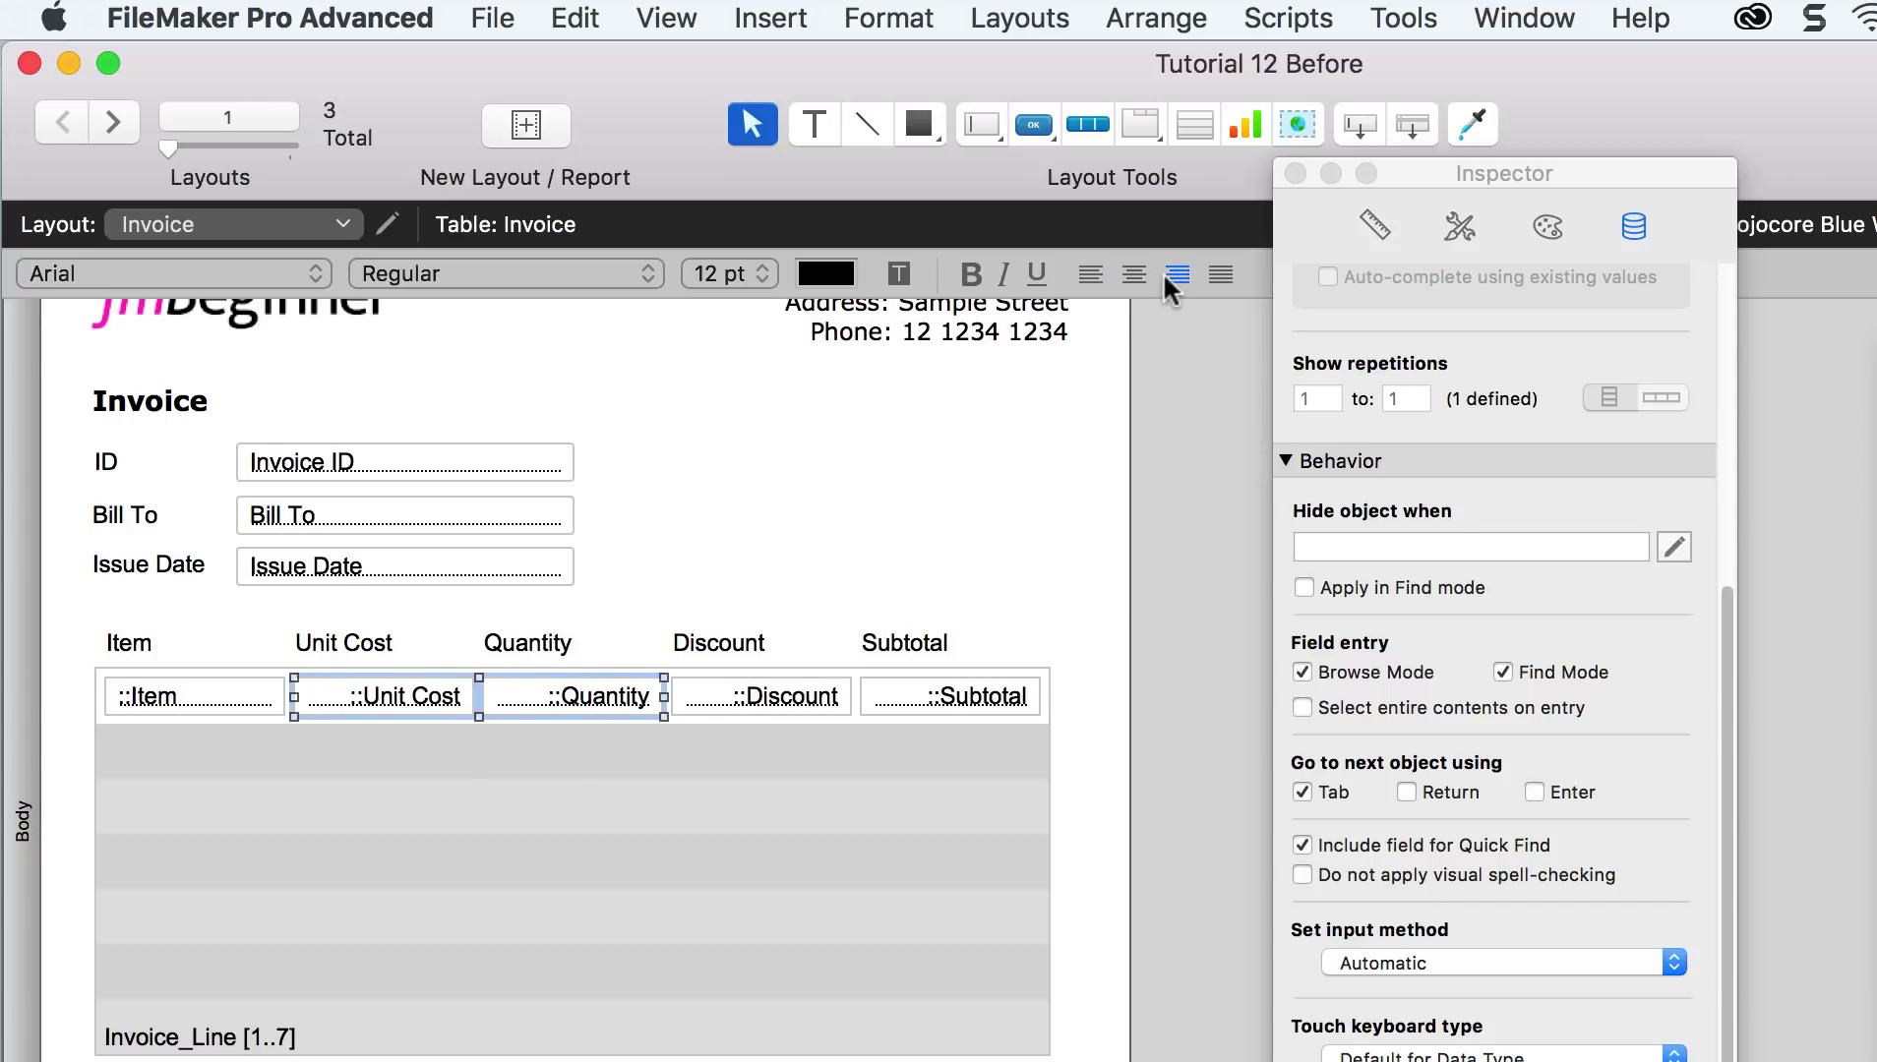
pyautogui.click(1139, 571)
# Step: Right-align the Subtotal, Discount, Quantity and Unit Cost header labels
pyautogui.click(899, 649)
pyautogui.keyDown('shift'); pyautogui.click(951, 696); pyautogui.keyUp('shift')
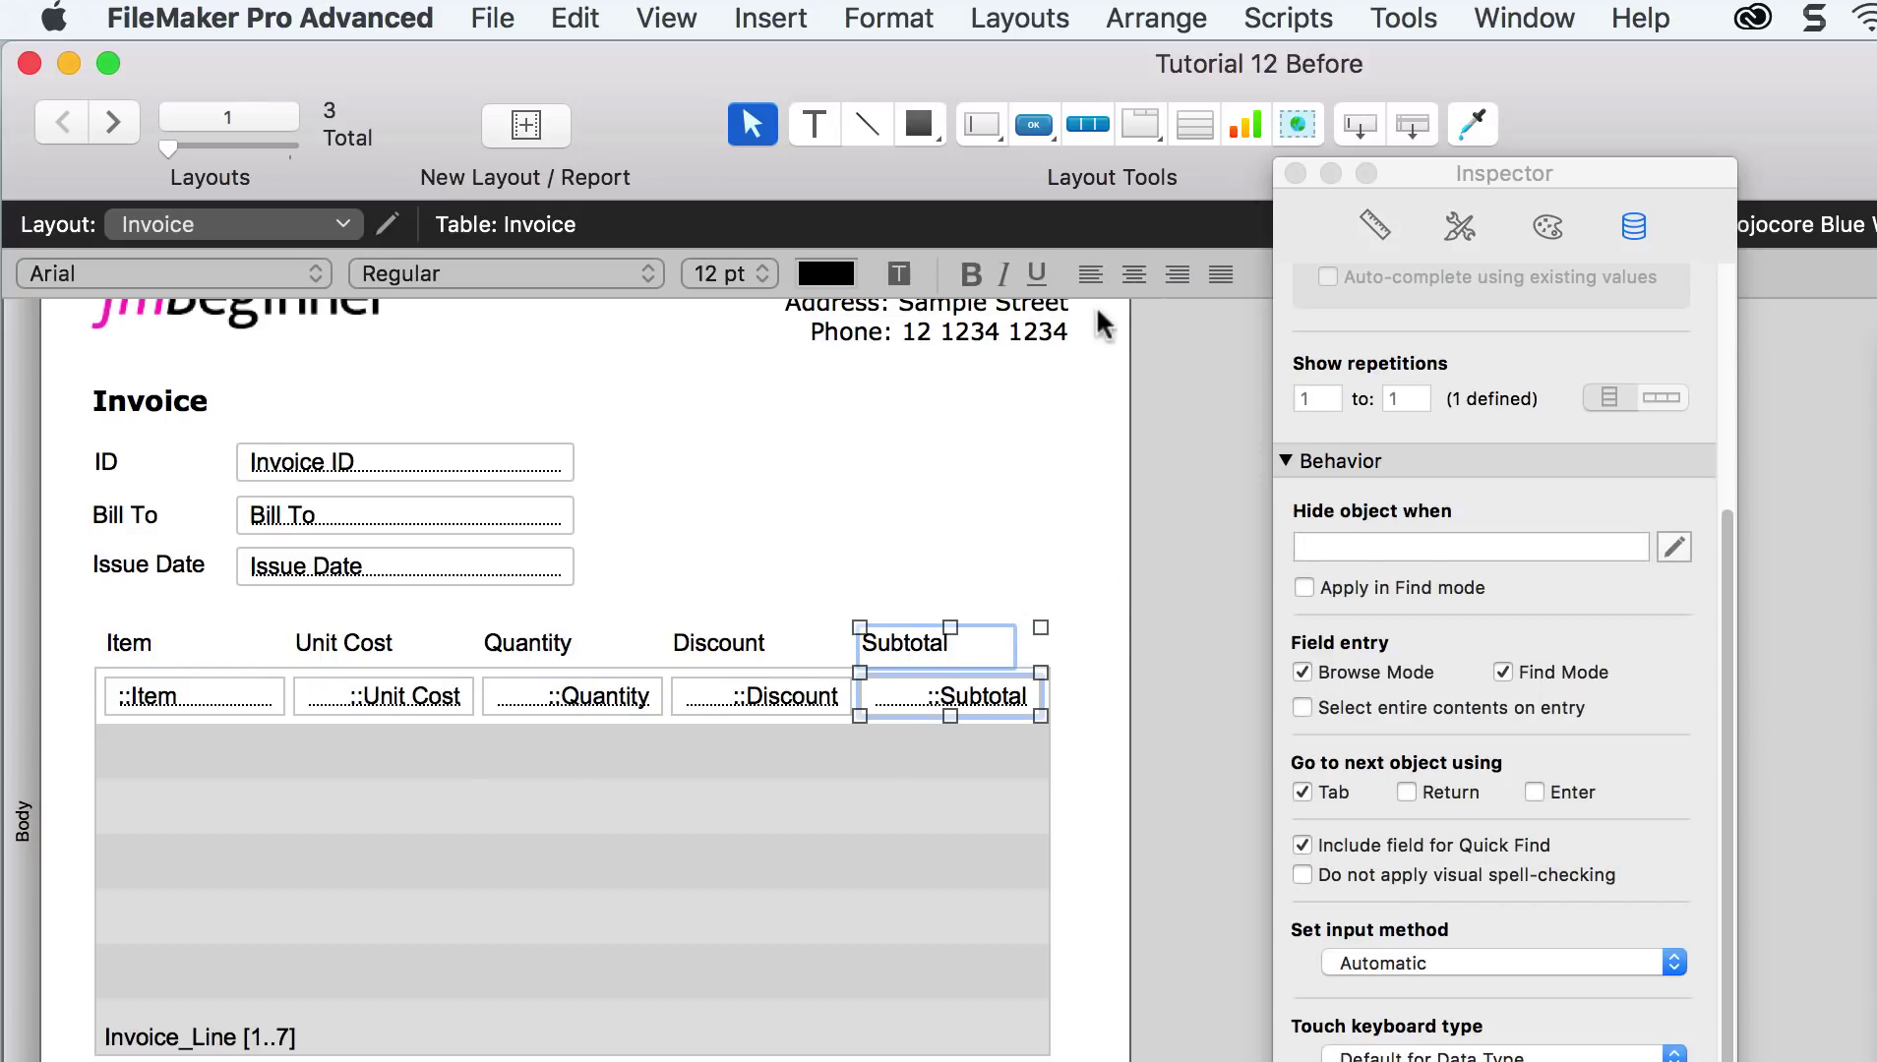
pyautogui.click(1177, 275)
pyautogui.click(1159, 539)
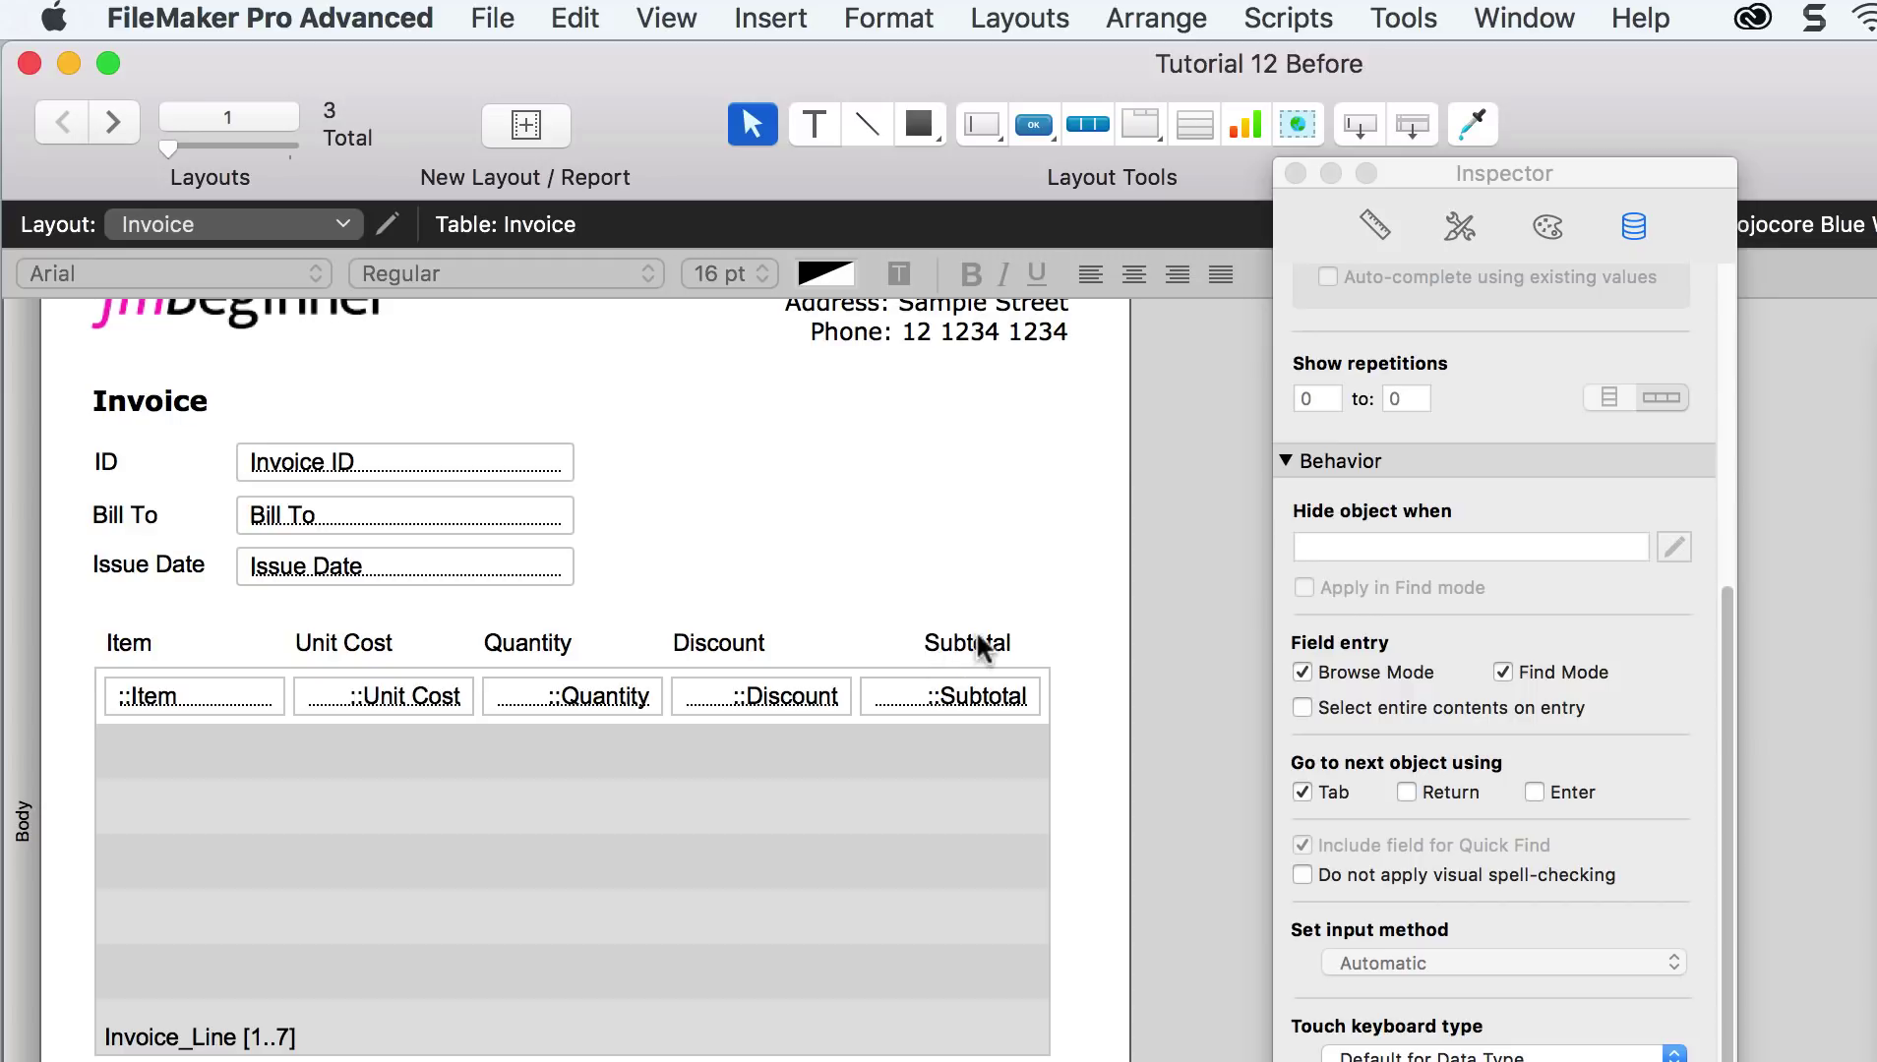
pyautogui.click(754, 646)
pyautogui.keyDown('shift'); pyautogui.click(762, 696); pyautogui.keyUp('shift')
pyautogui.click(1178, 275)
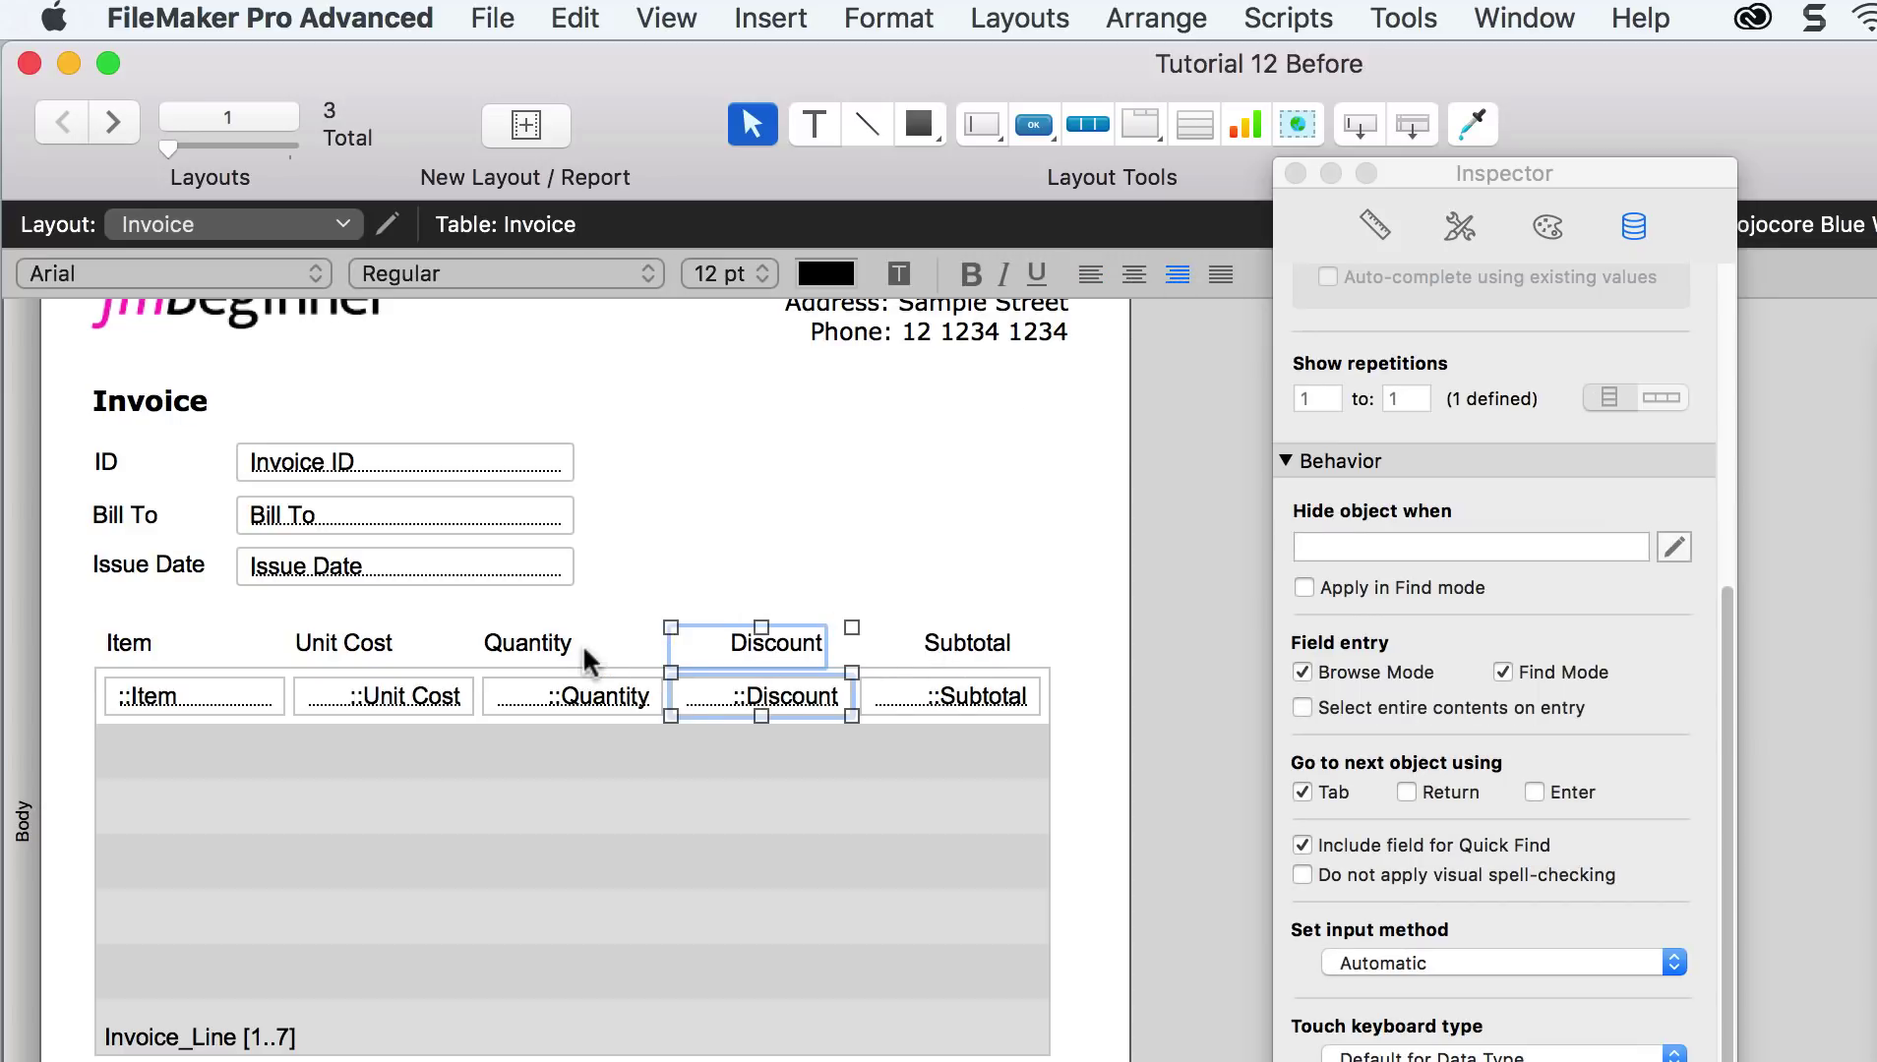
pyautogui.click(580, 644)
pyautogui.keyDown('shift'); pyautogui.click(581, 696); pyautogui.keyUp('shift')
pyautogui.click(1177, 275)
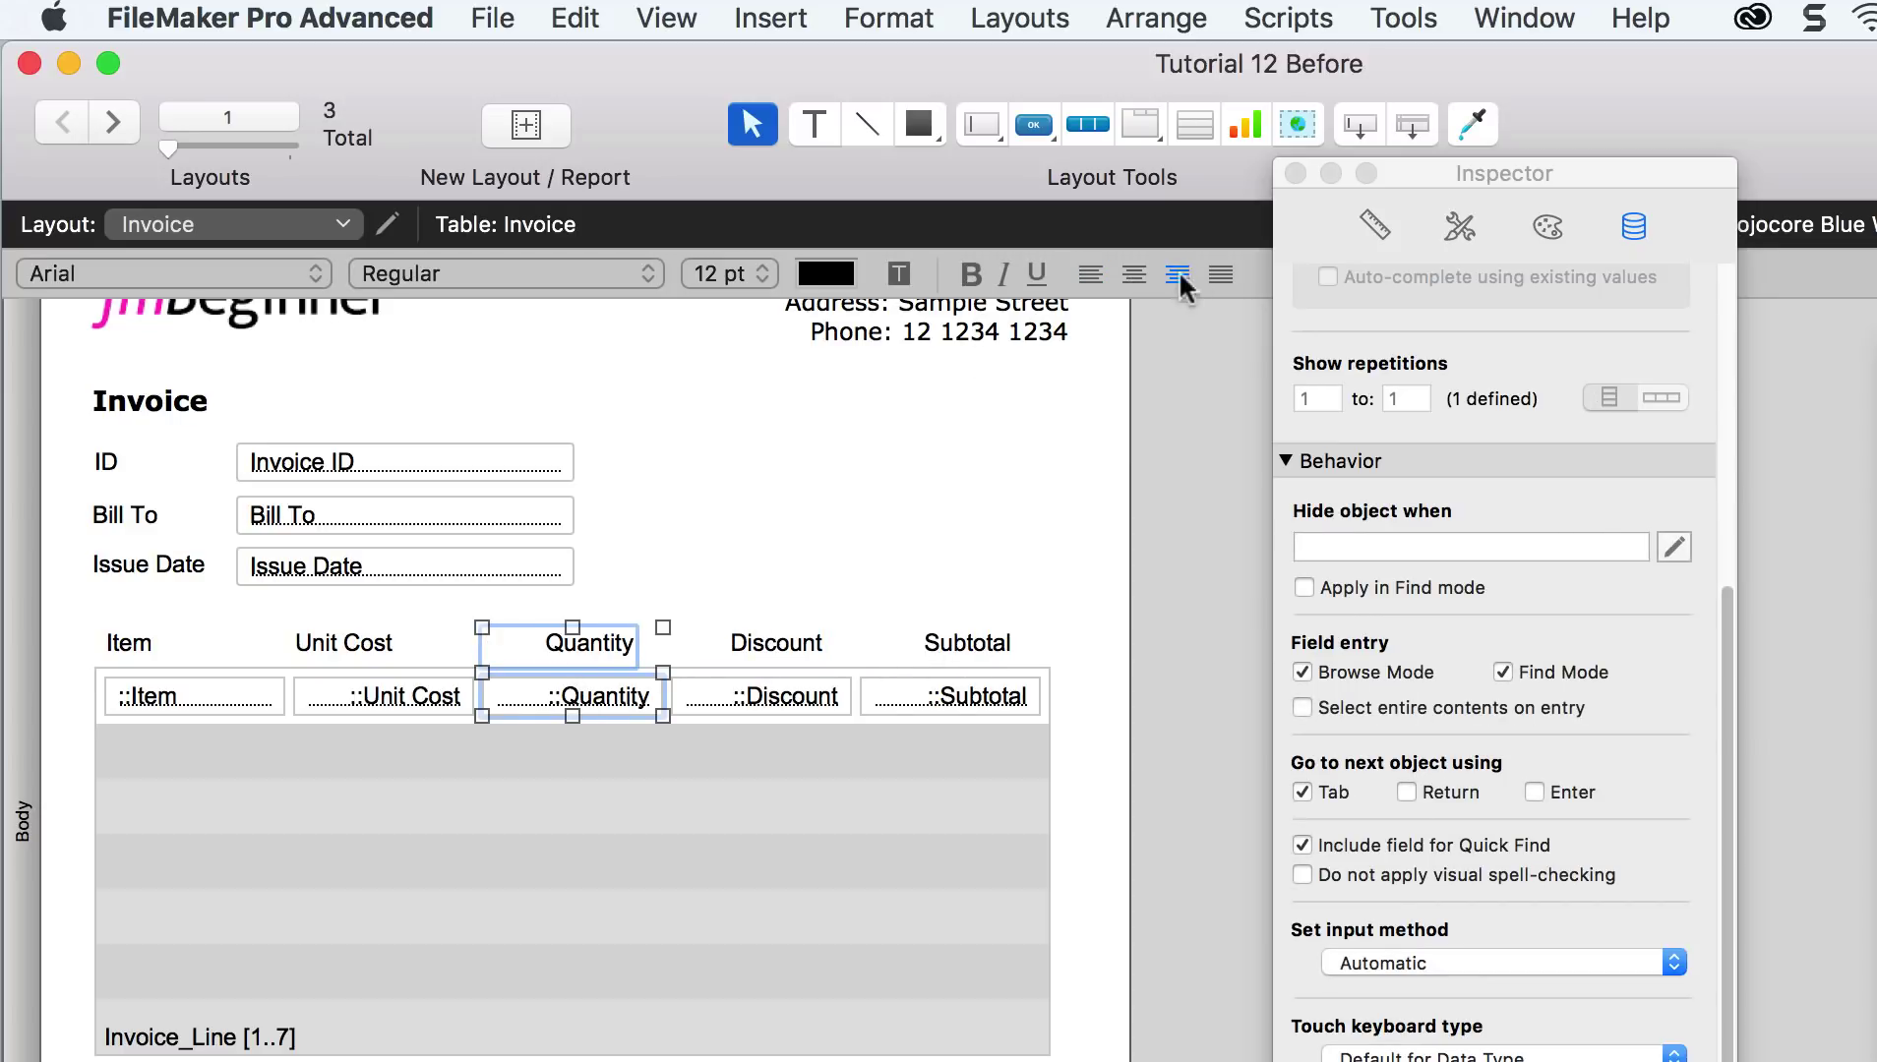
pyautogui.click(415, 653)
pyautogui.click(1166, 279)
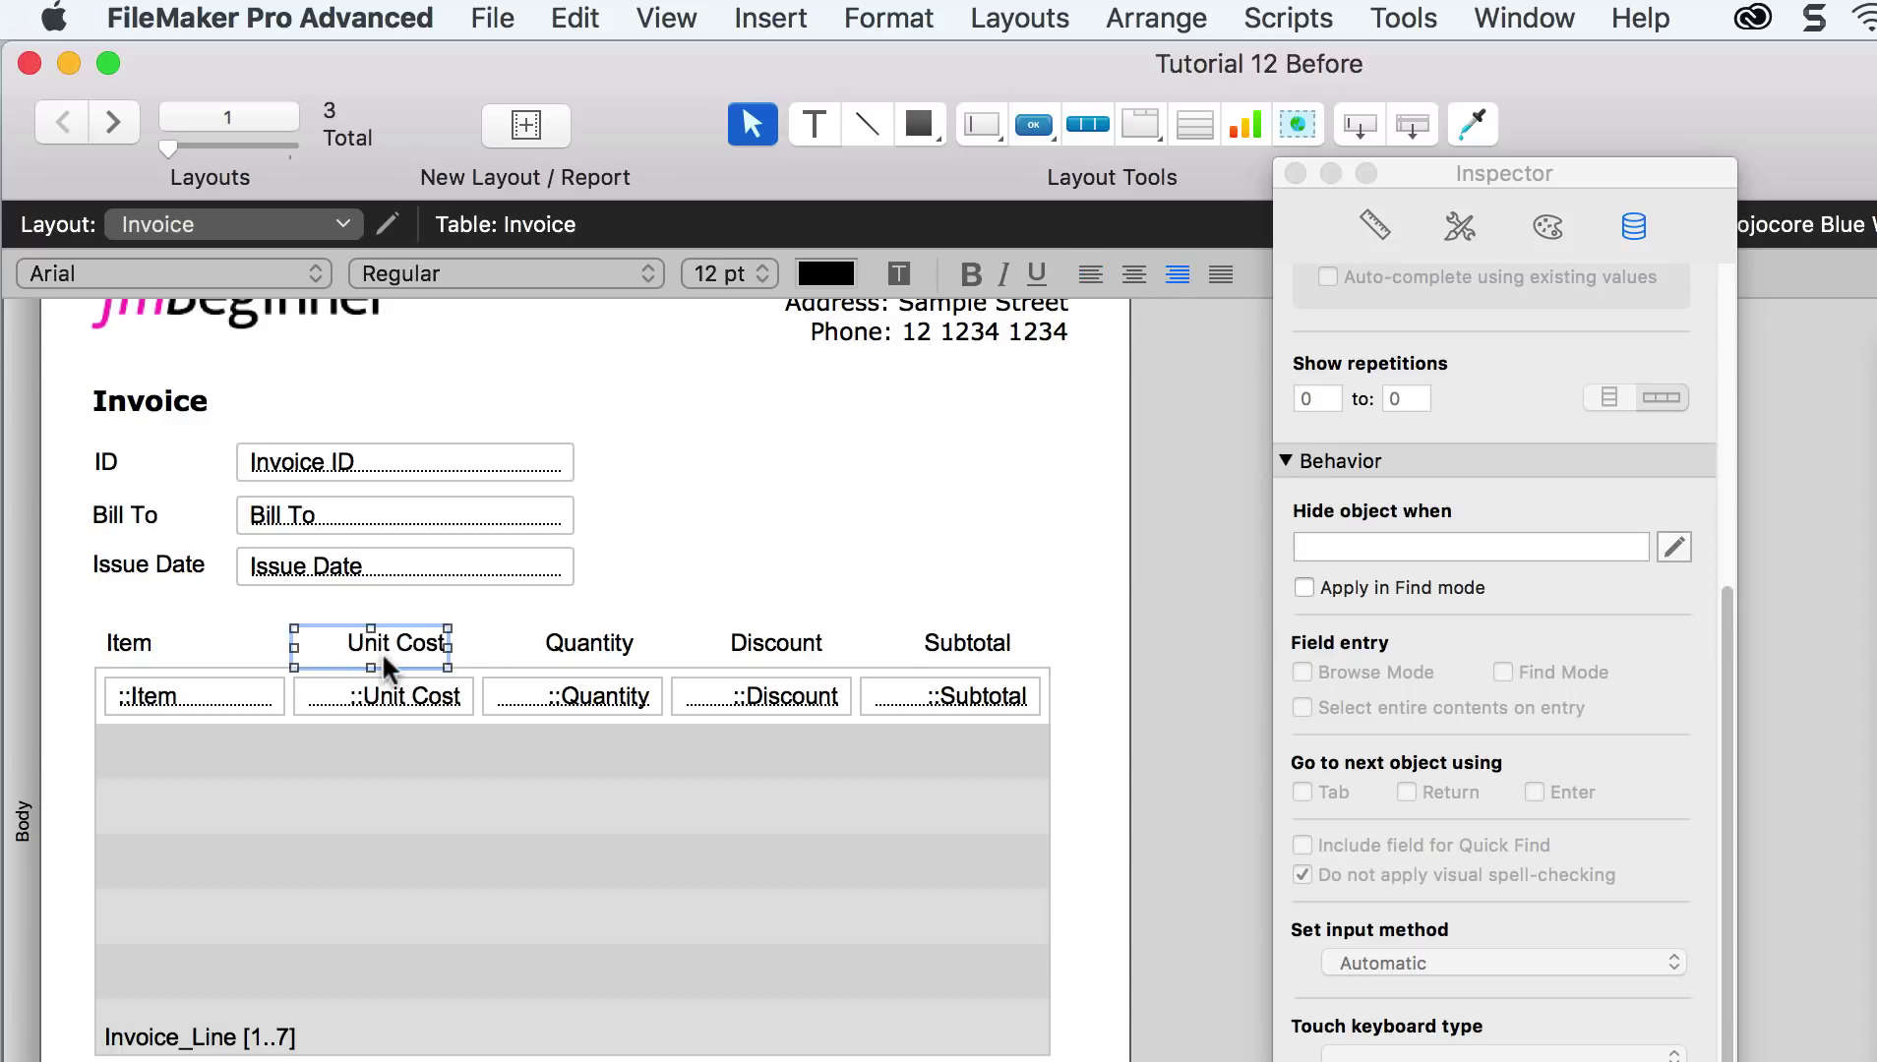
# Step: Shift the Unit Cost, Quantity and Subtotal labels over their fields, then return to Browse mode
pyautogui.moveTo(386, 658); pyautogui.dragTo(413, 658)
pyautogui.moveTo(622, 659); pyautogui.dragTo(776, 649)
pyautogui.moveTo(953, 649); pyautogui.dragTo(981, 652)
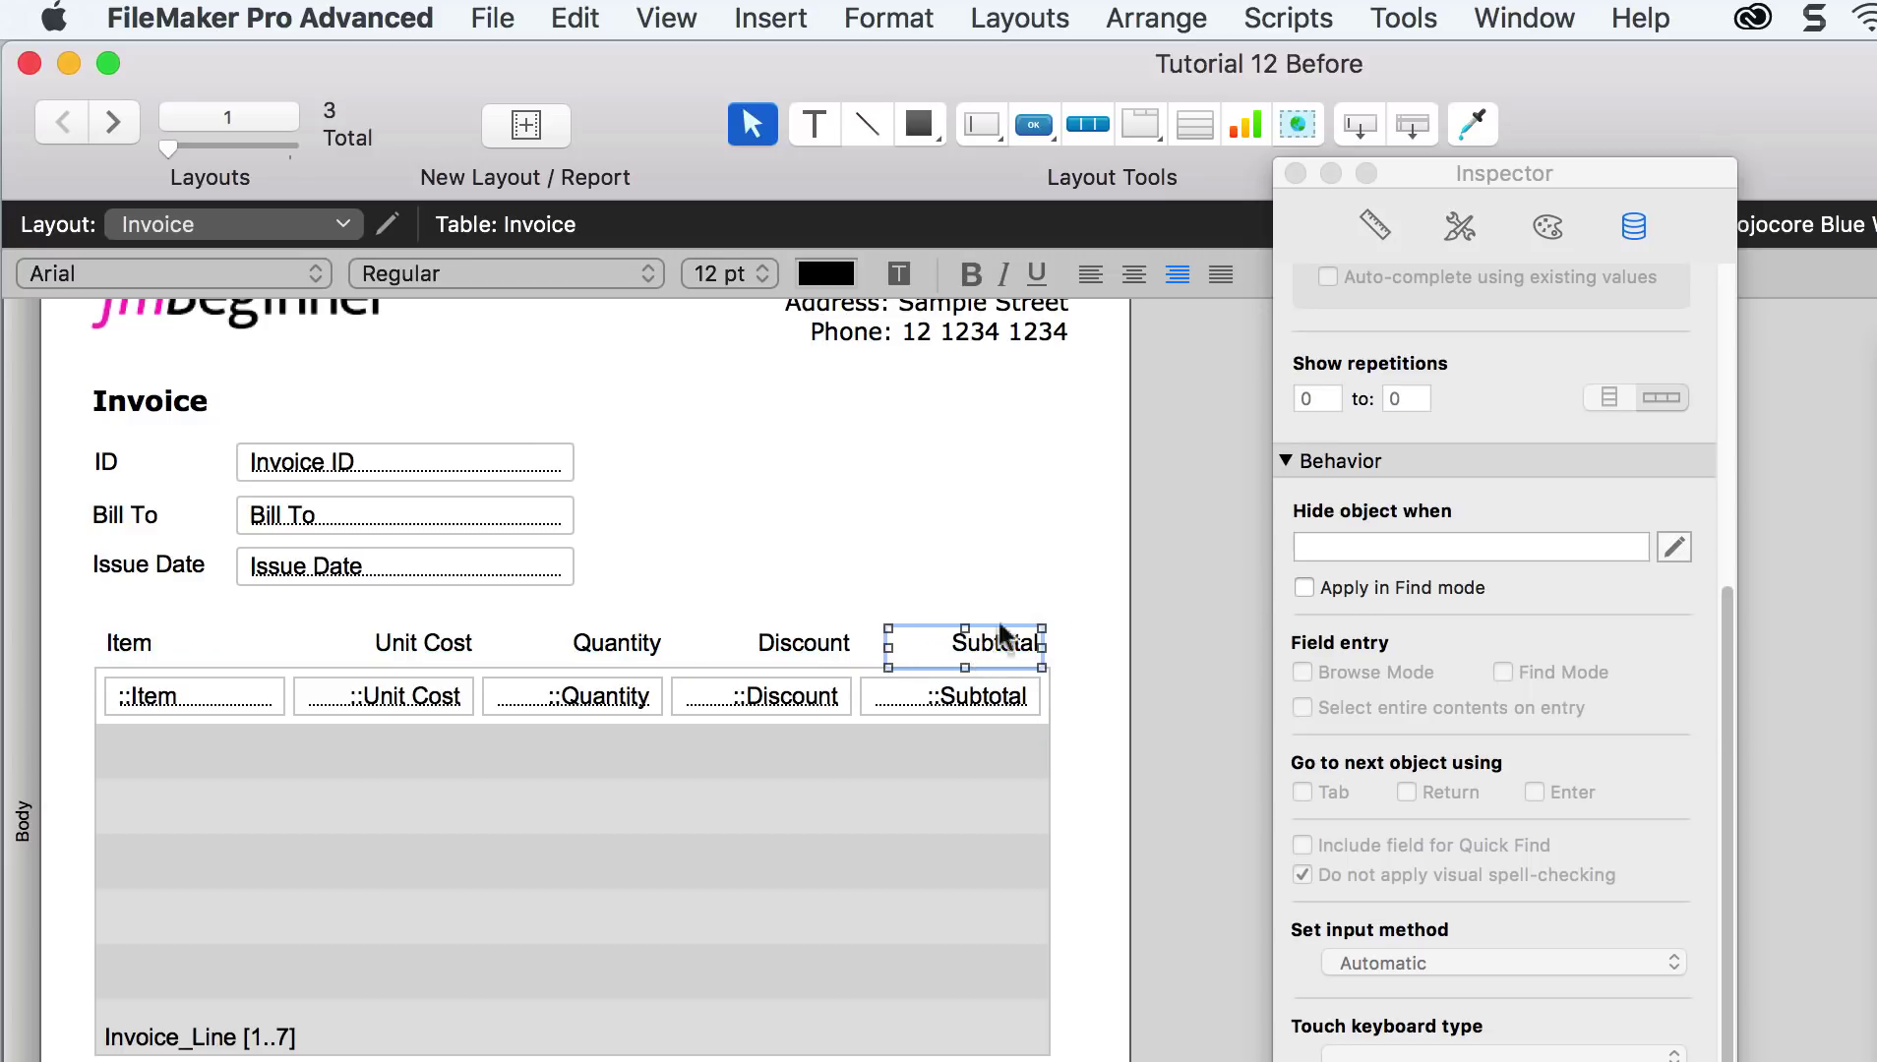
pyautogui.click(1182, 608)
pyautogui.press('super+b')
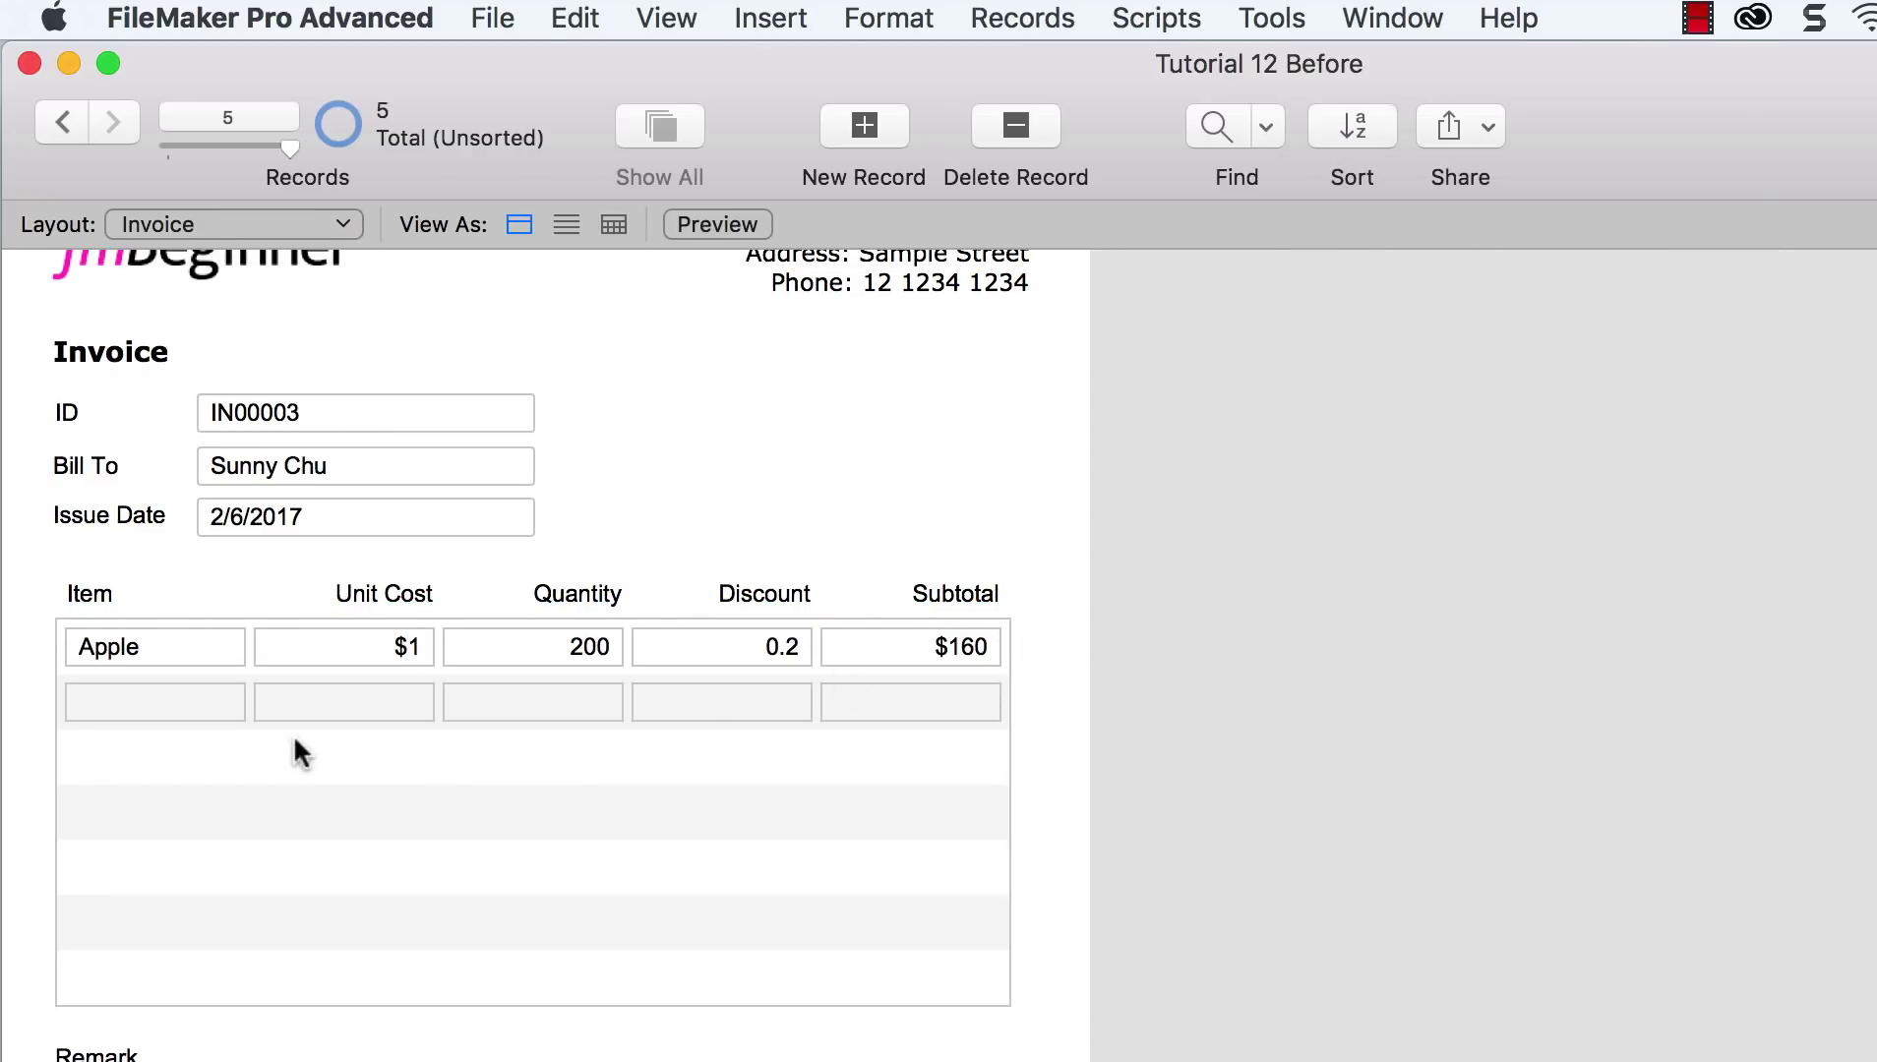
# Step: Enter Banana as the item in the empty portal row
pyautogui.click(228, 701)
pyautogui.write('banan')
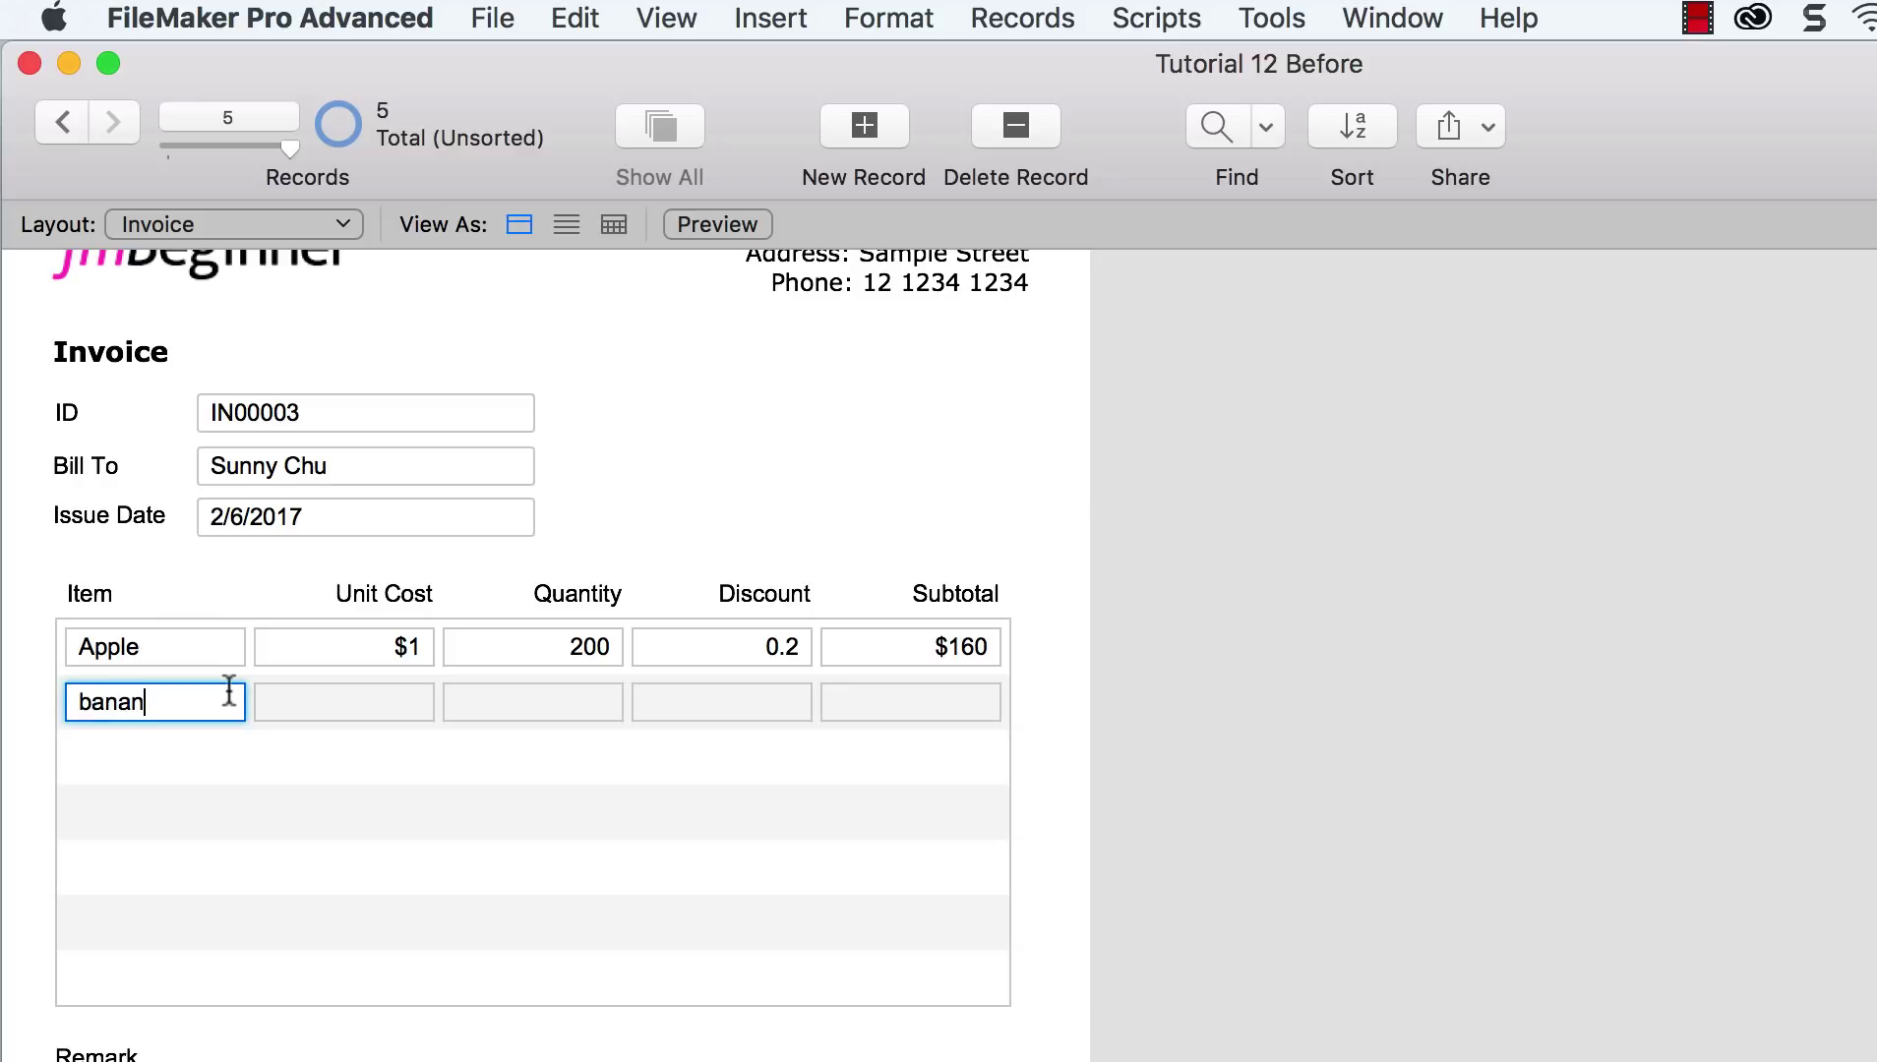
pyautogui.press('BackSpace')
pyautogui.press('BackSpace')
pyautogui.press('BackSpace')
pyautogui.press('BackSpace')
pyautogui.press('BackSpace')
pyautogui.write('Banana')
# Step: Give the Banana row unit cost 10, quantity 150 and discount 0
pyautogui.click(411, 700)
pyautogui.write('10')
pyautogui.click(551, 706)
pyautogui.write('2')
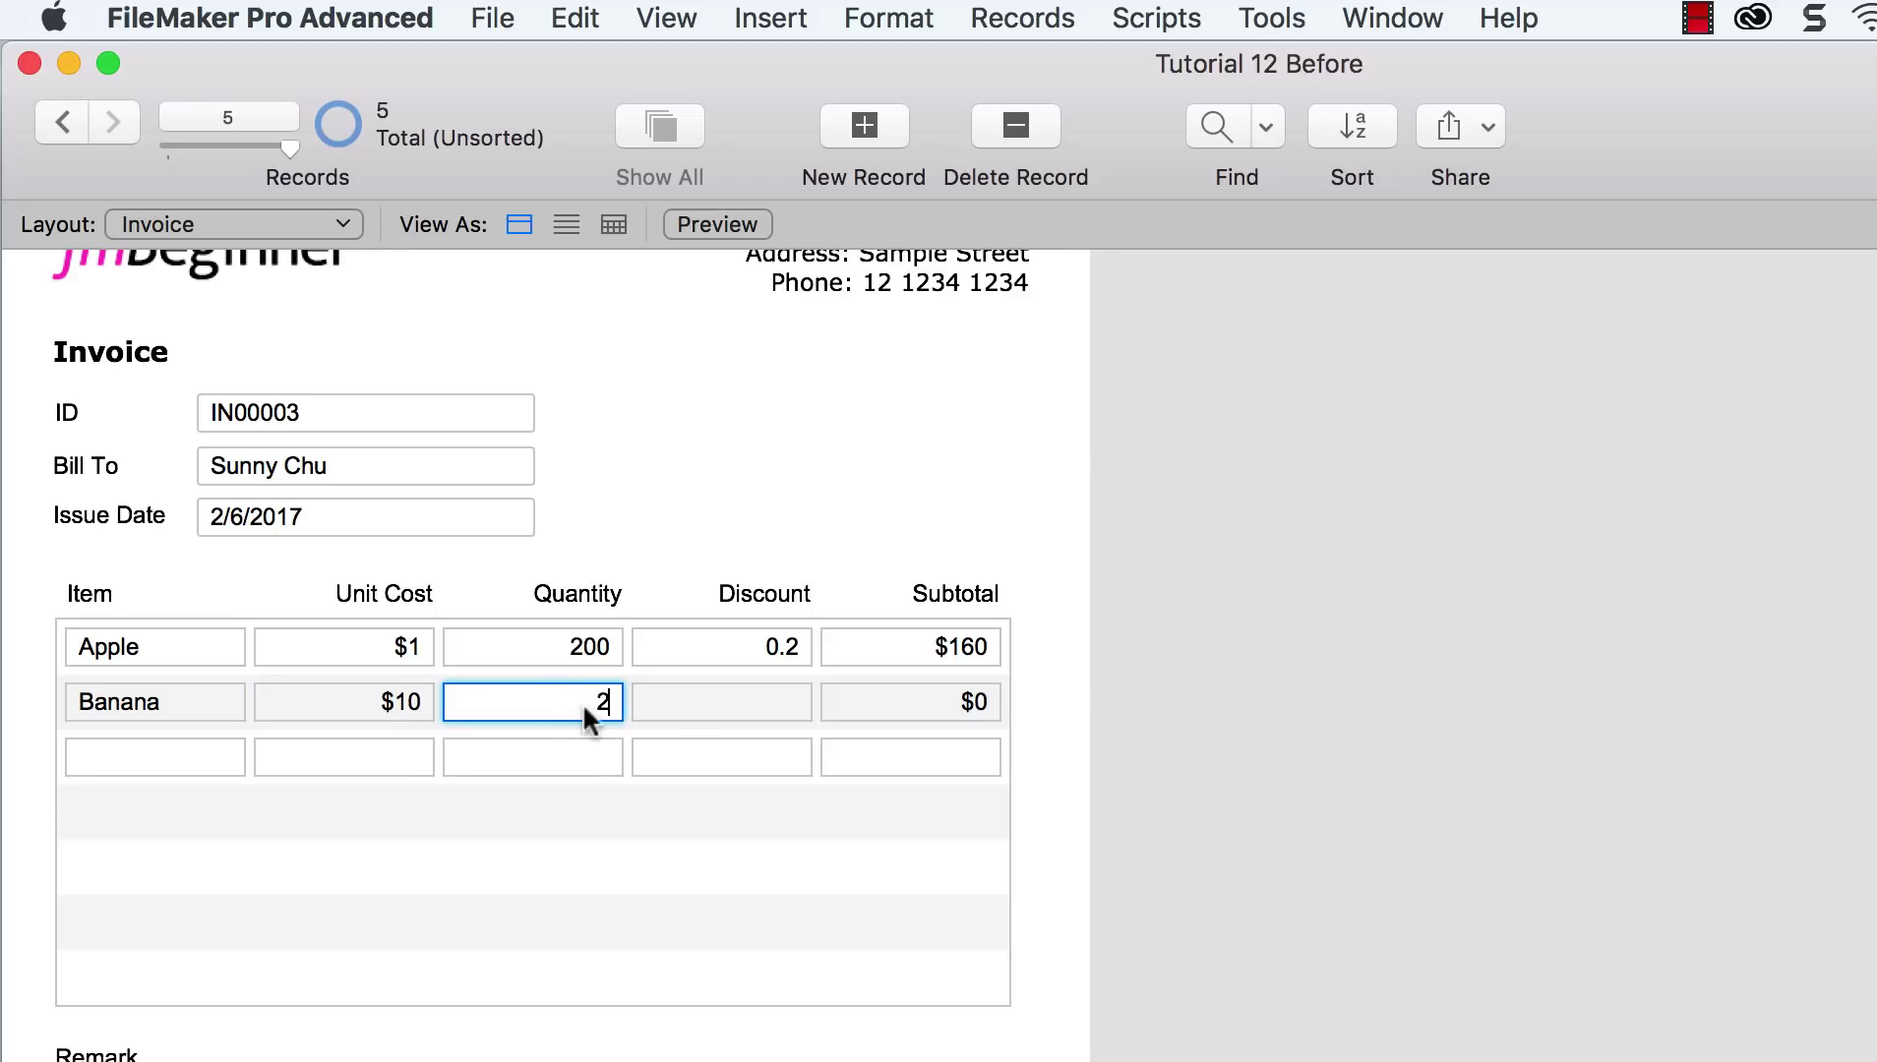
pyautogui.write('00')
pyautogui.press('BackSpace')
pyautogui.press('BackSpace')
pyautogui.press('BackSpace')
pyautogui.write('150')
pyautogui.click(732, 697)
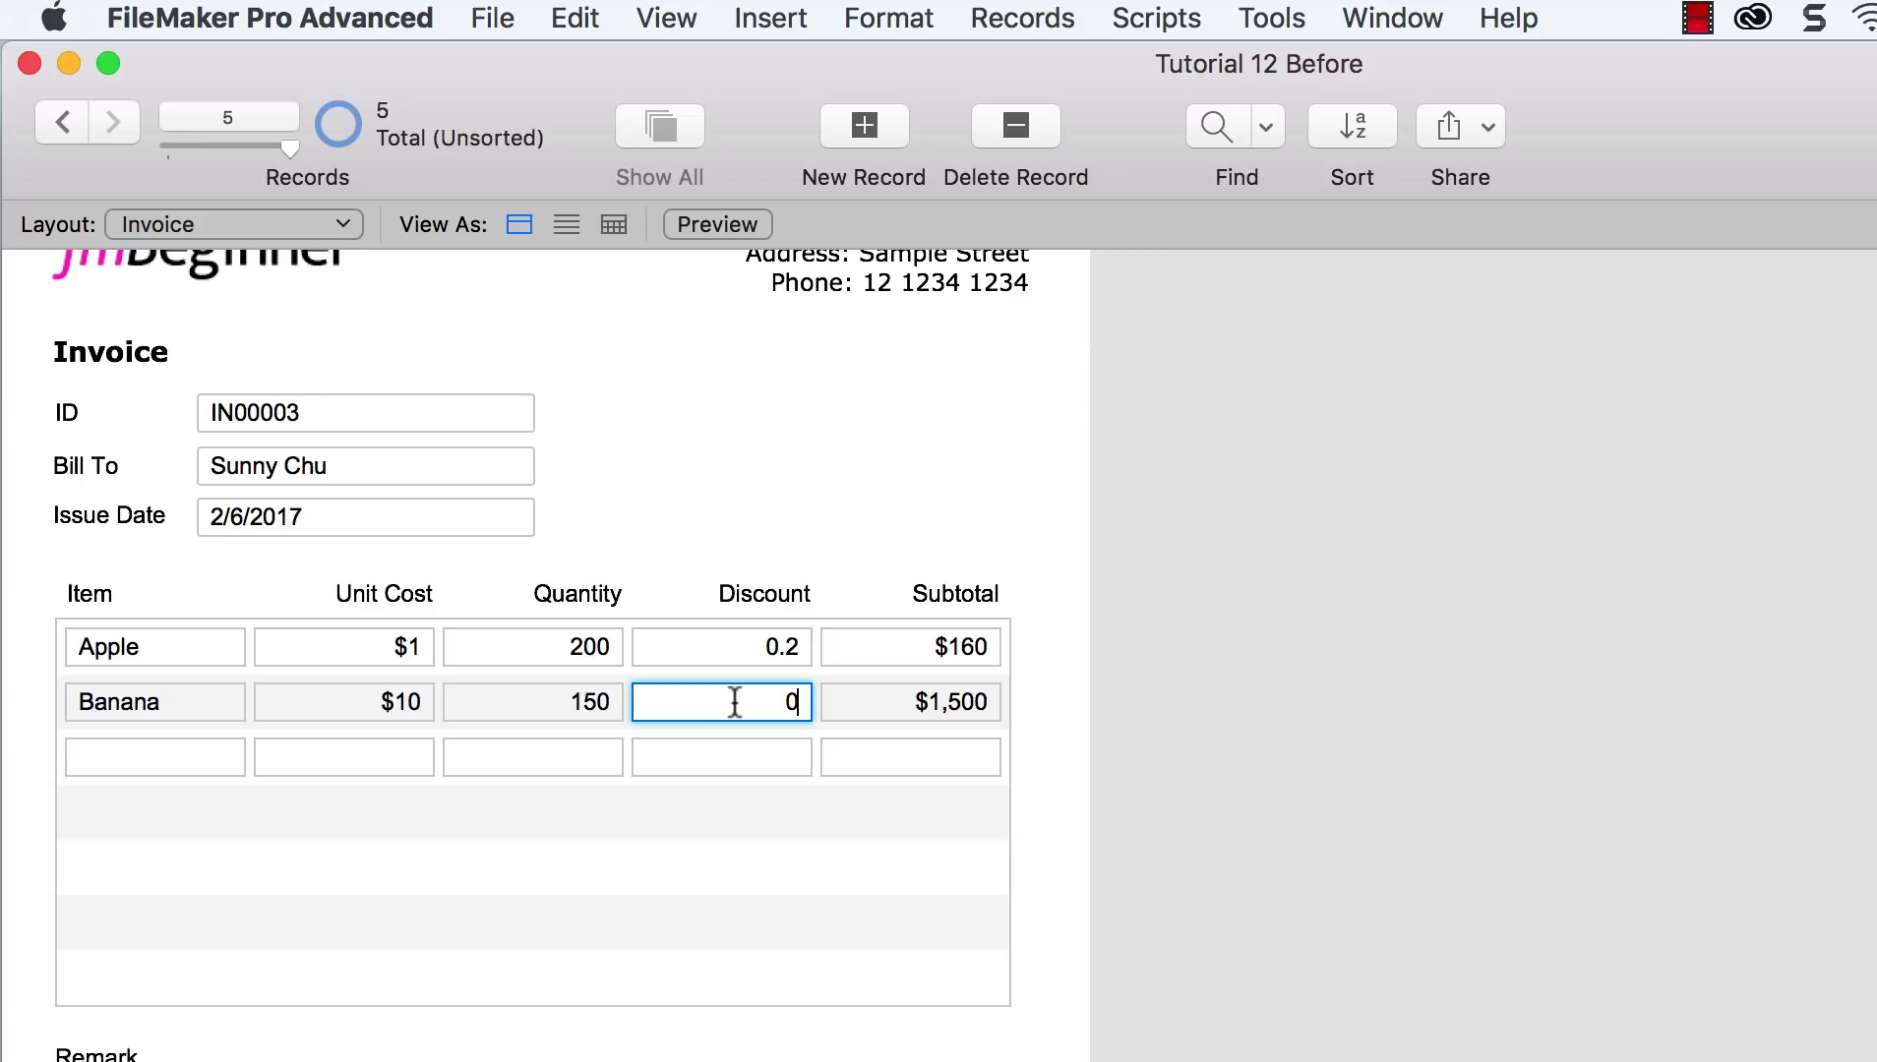
pyautogui.click(1072, 716)
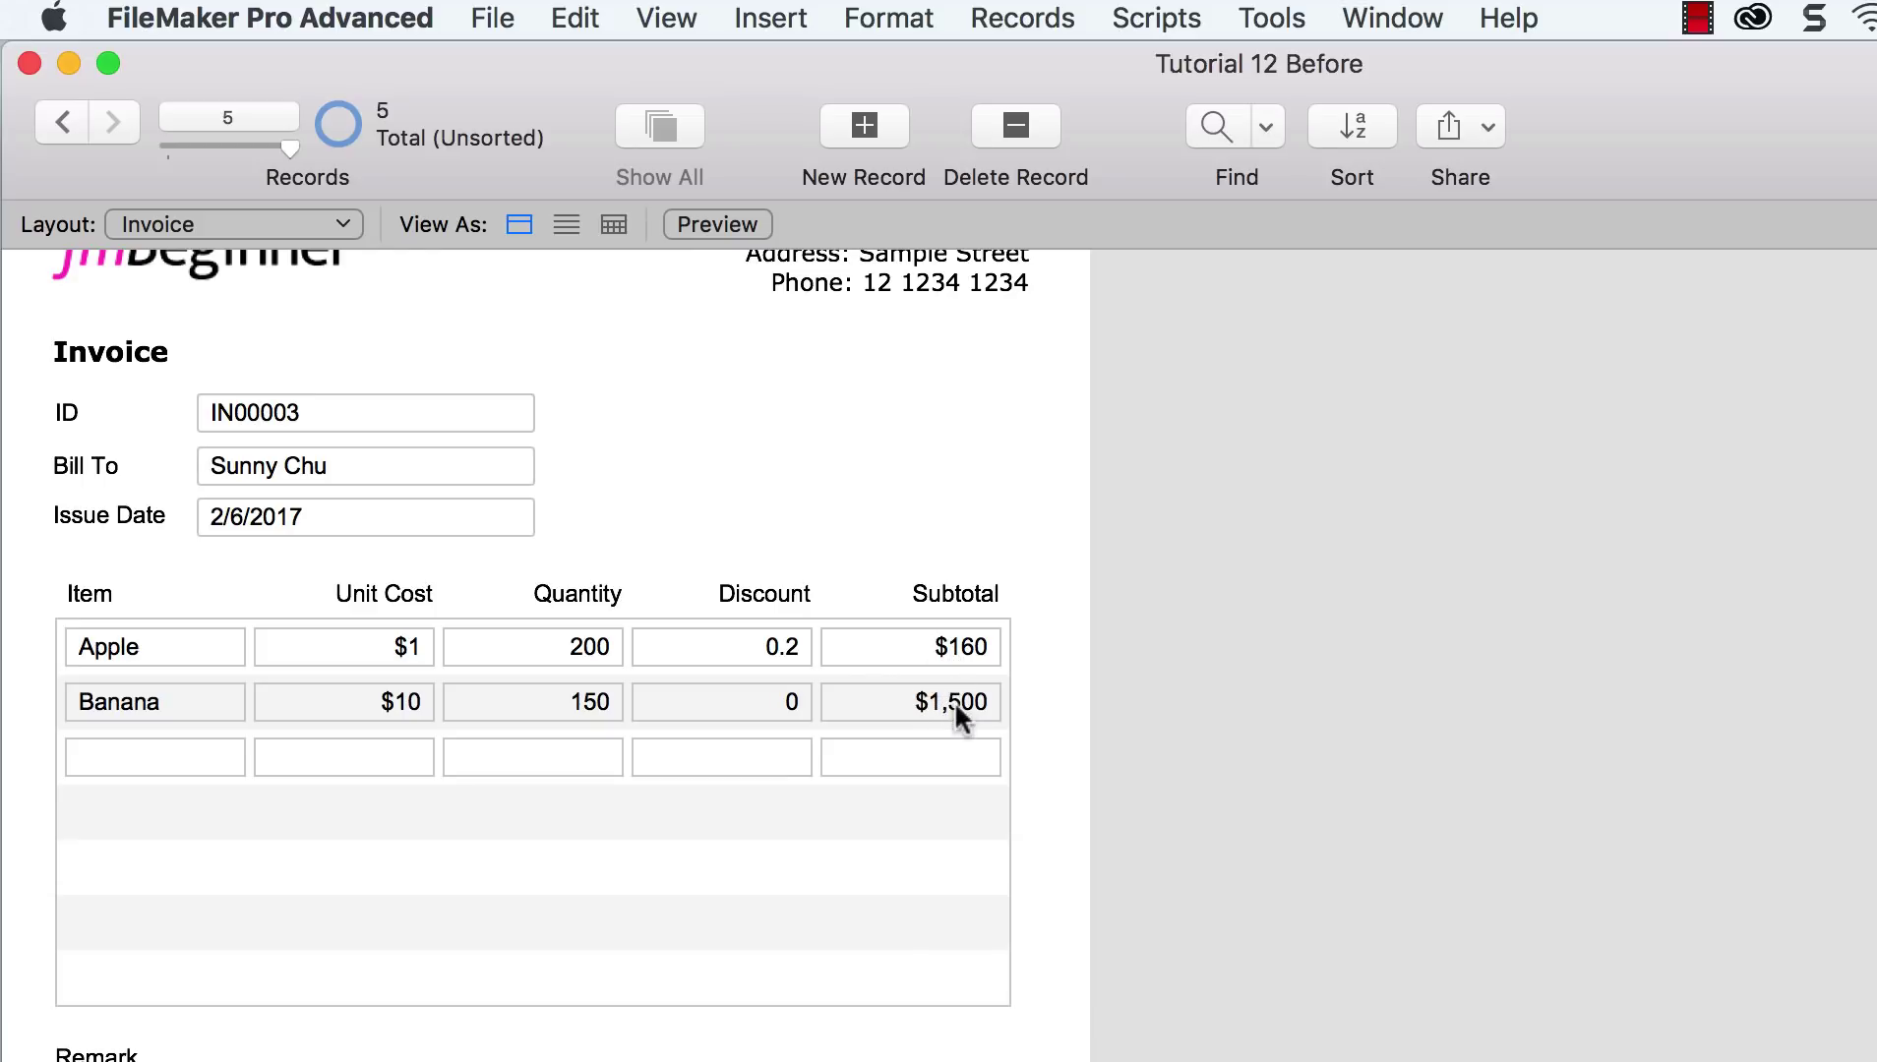
# Step: Left-align the ::Subtotal field in Layout mode, then return to Browse mode
pyautogui.press('super+l')
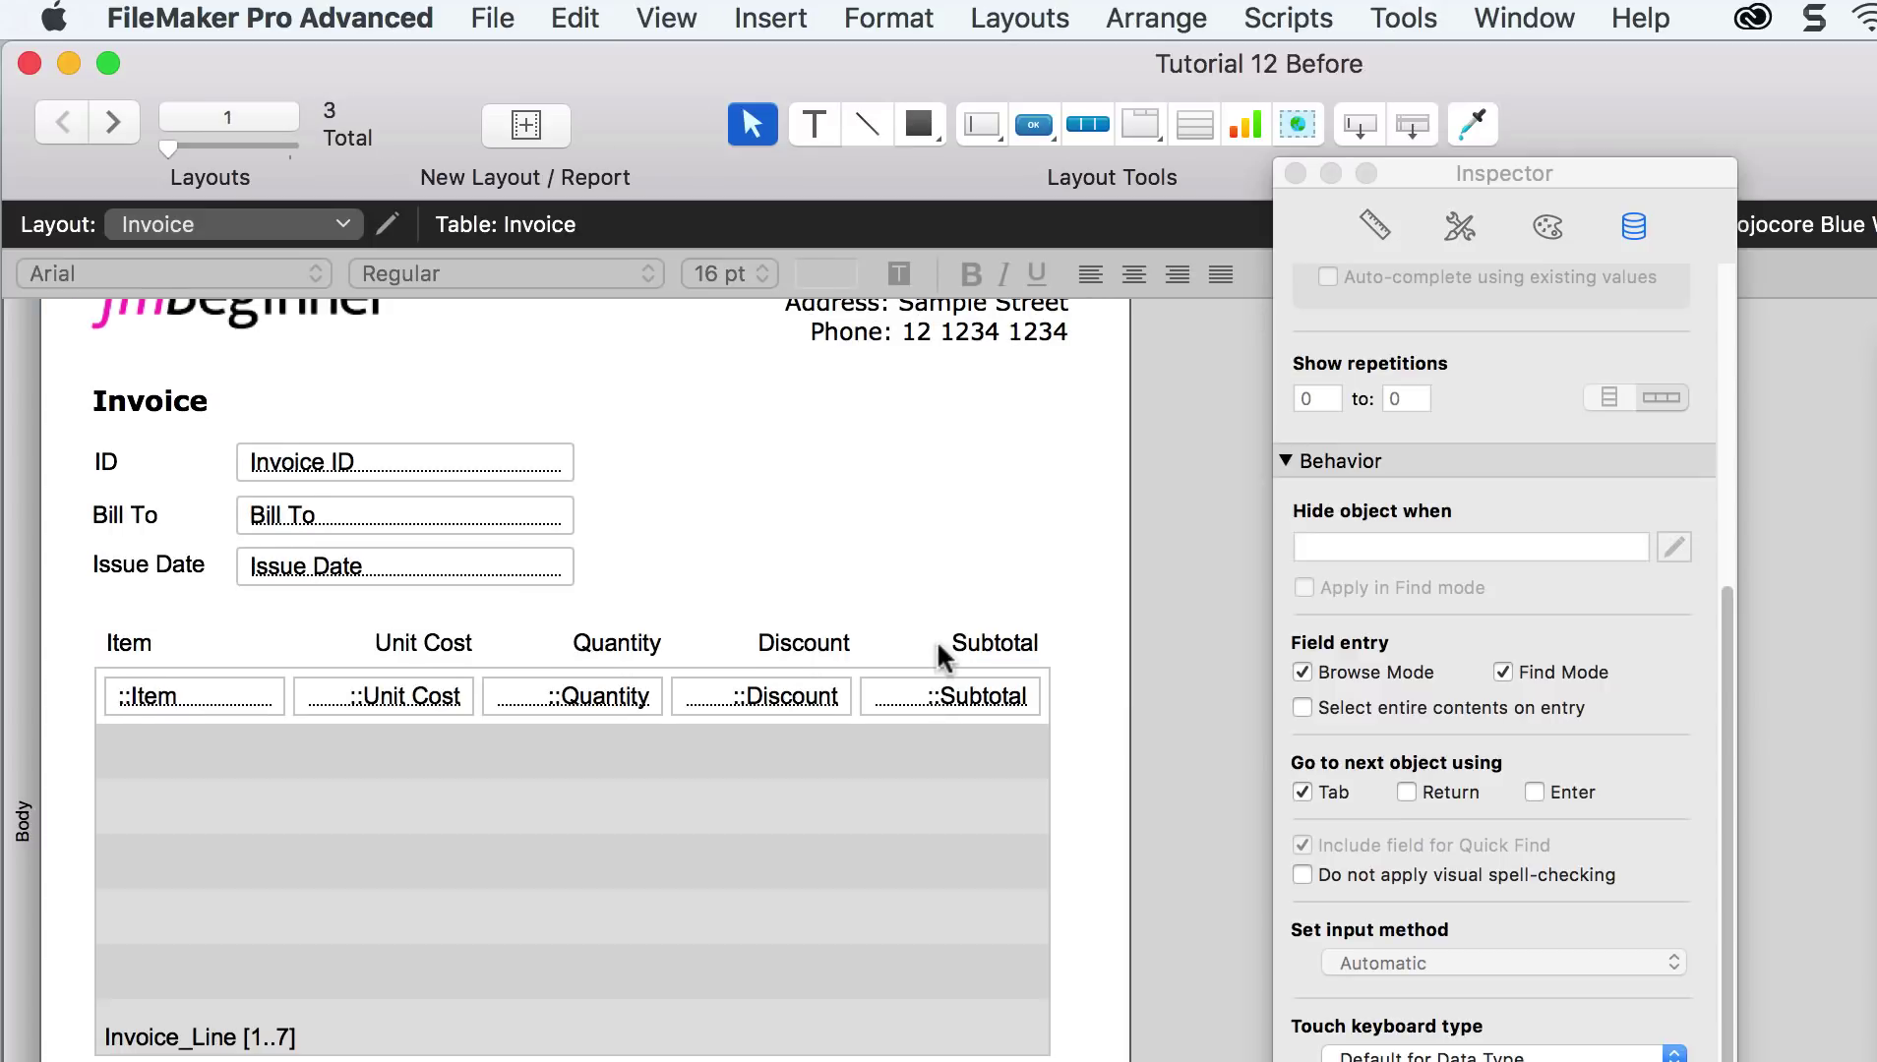
pyautogui.click(983, 699)
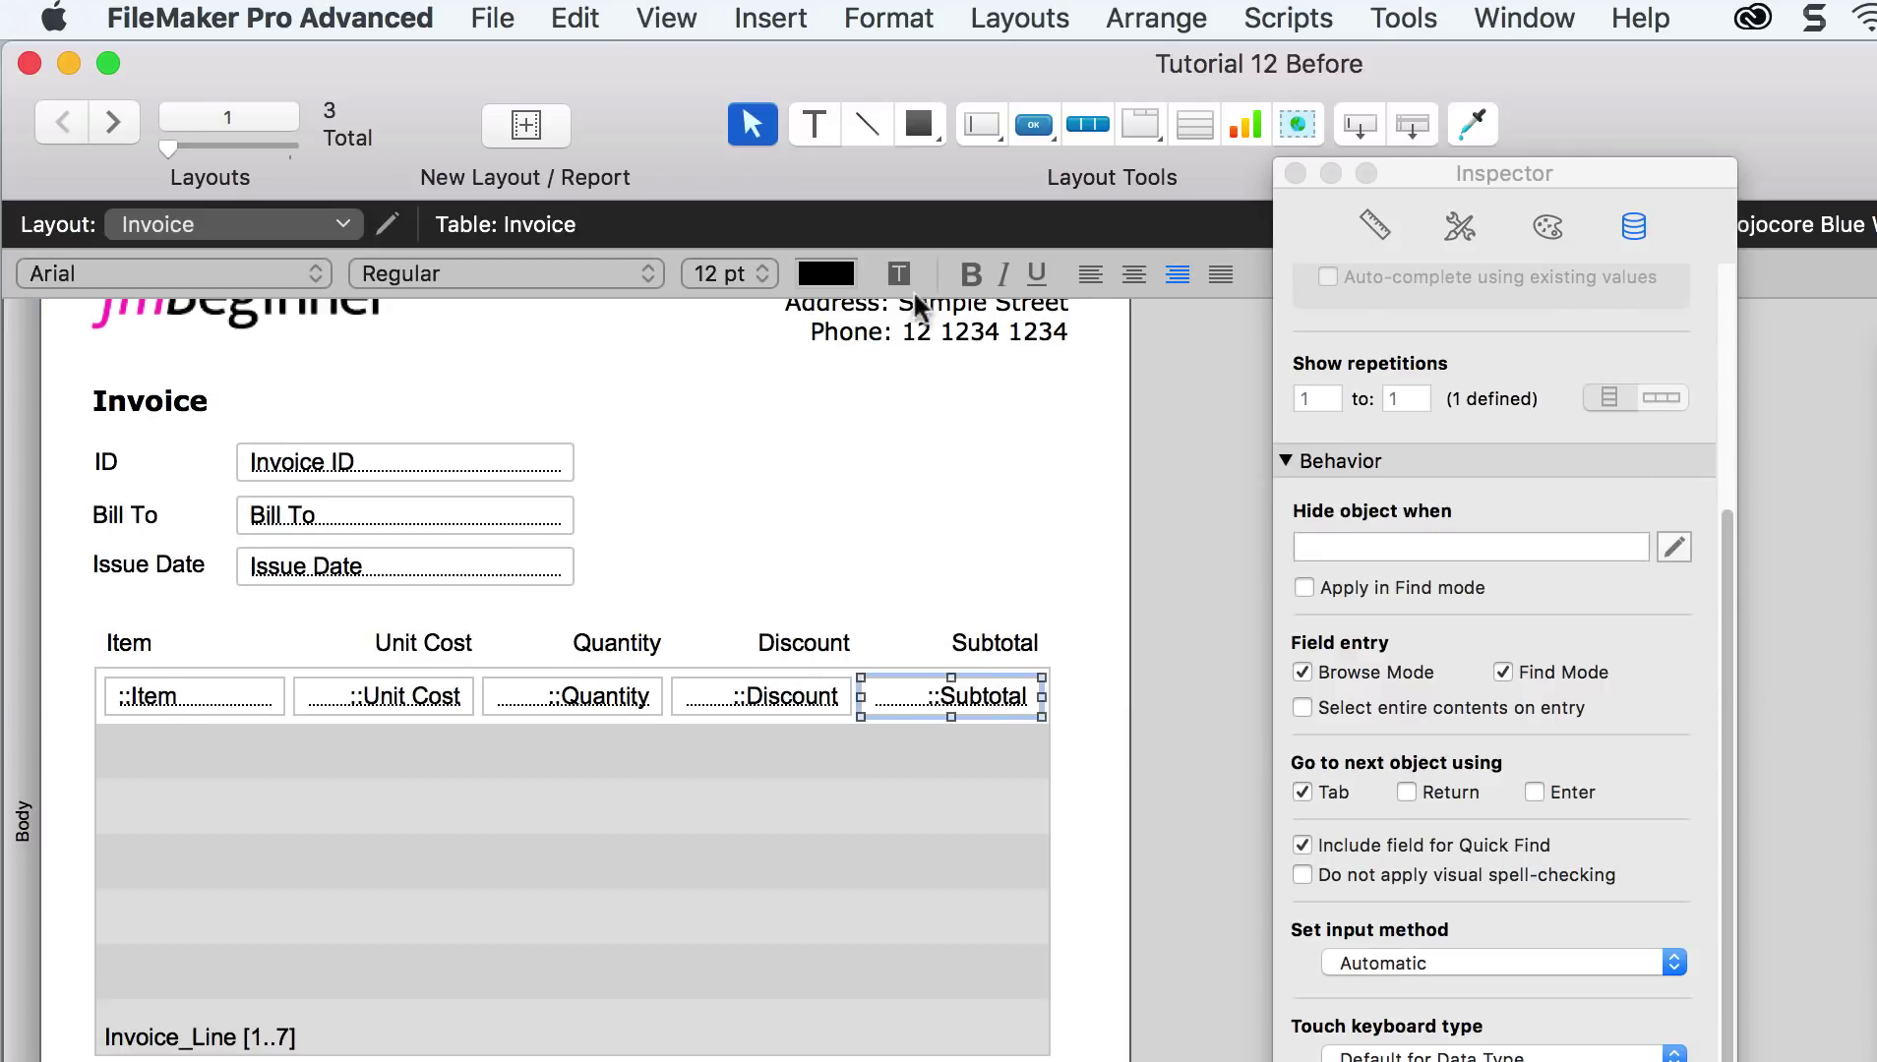
pyautogui.click(1090, 280)
pyautogui.click(666, 17)
pyautogui.click(692, 69)
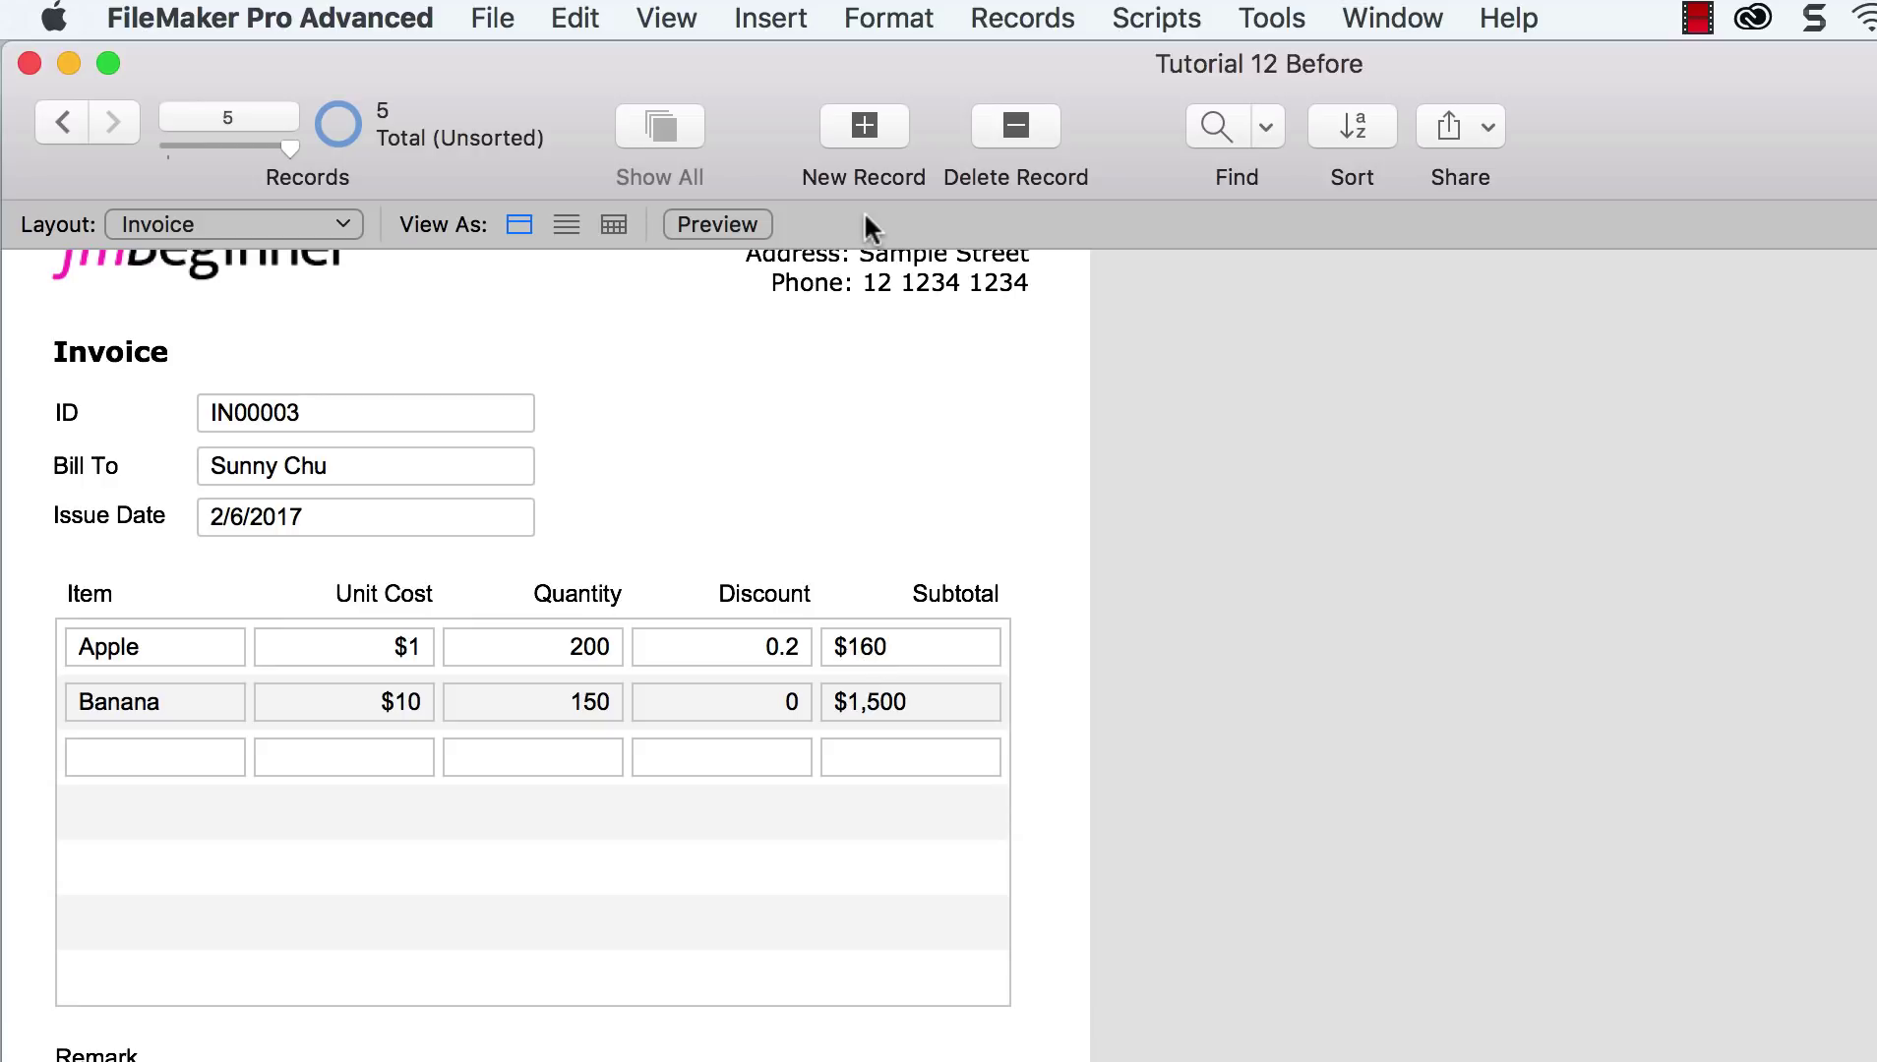
# Step: Right-align the ::Subtotal field again in Layout mode
pyautogui.click(677, 20)
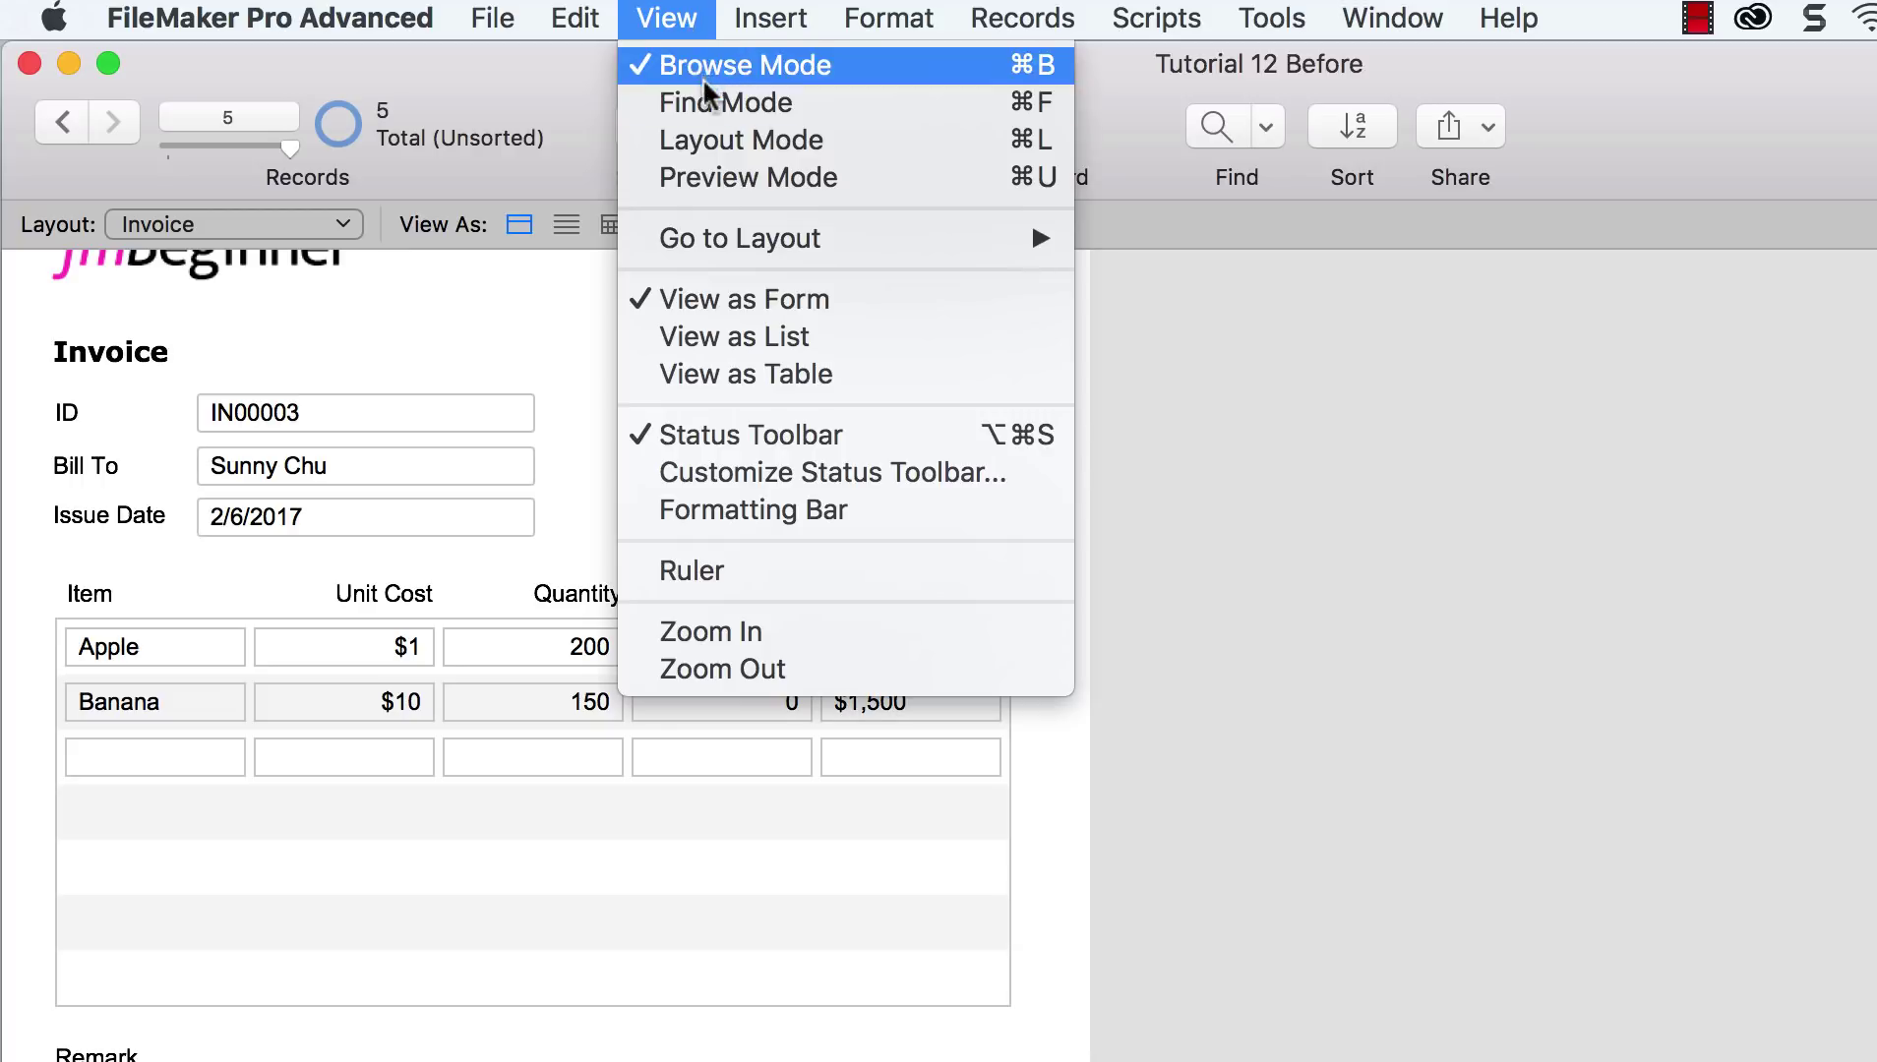
pyautogui.click(725, 140)
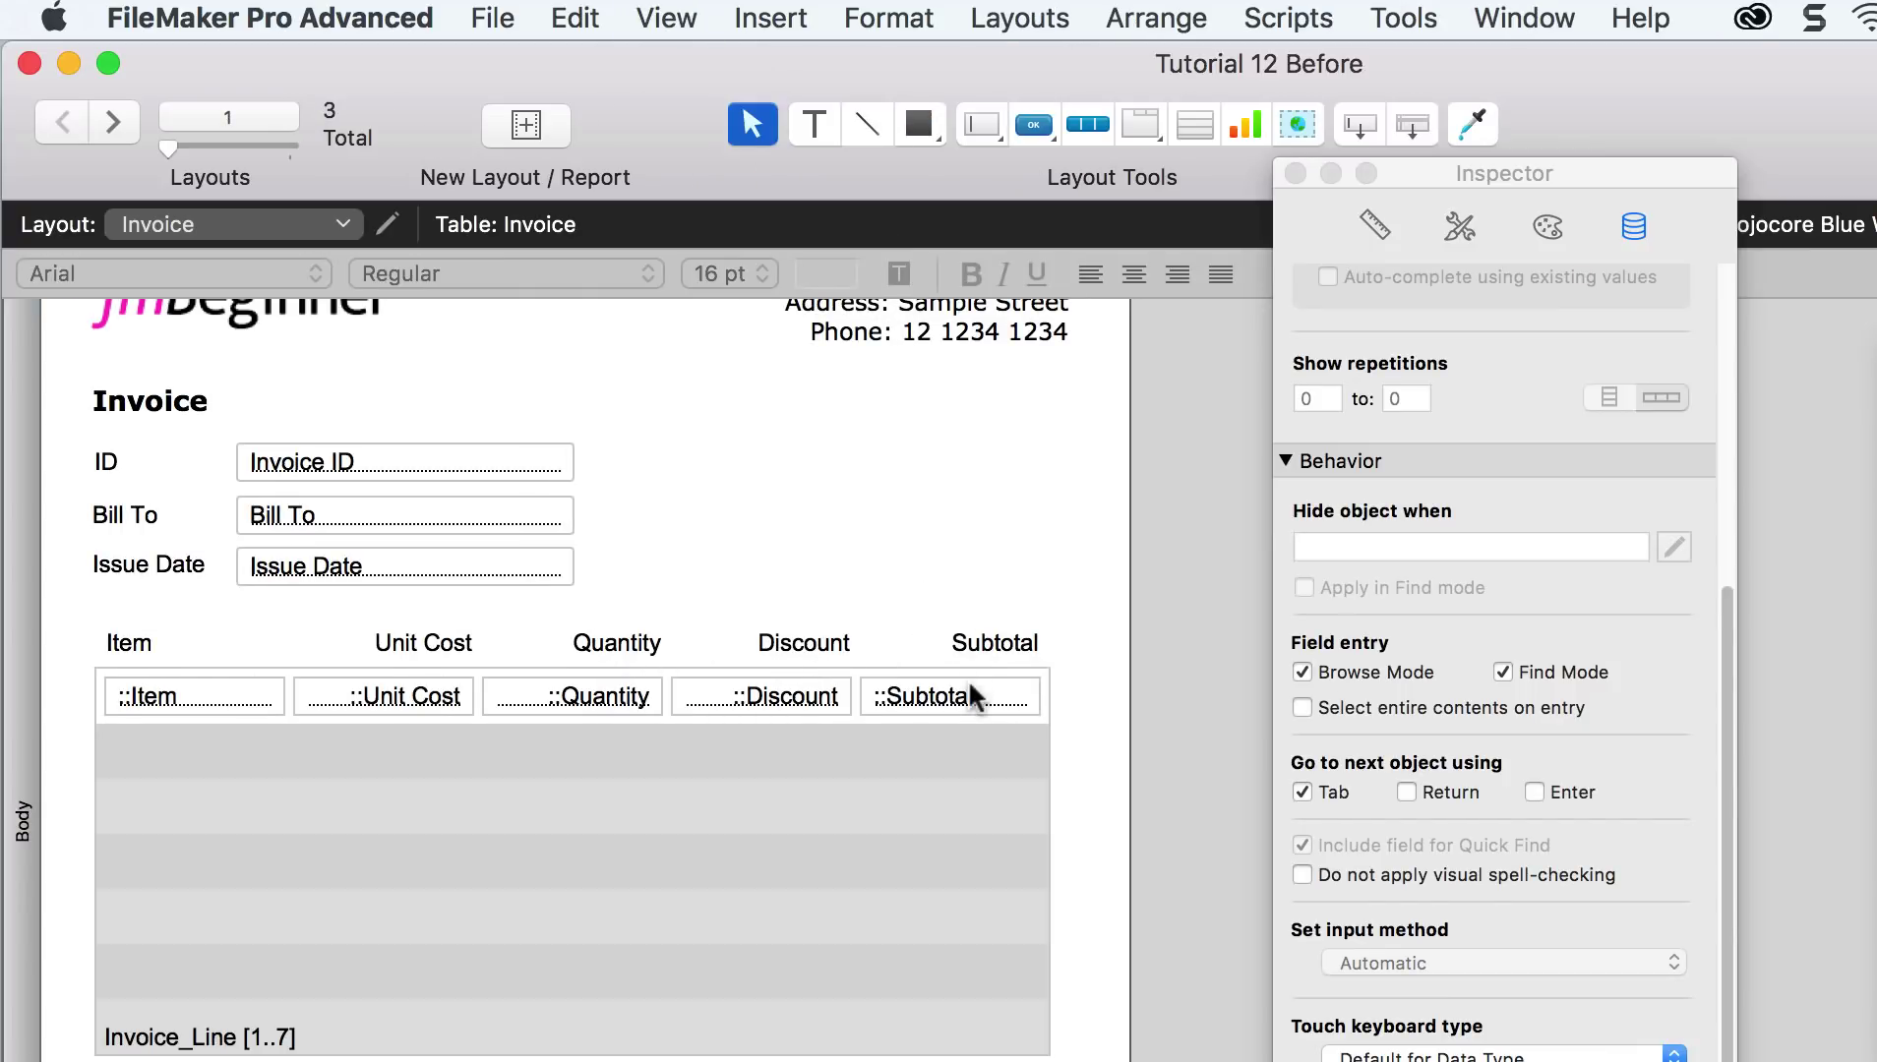
pyautogui.click(972, 696)
pyautogui.click(1176, 273)
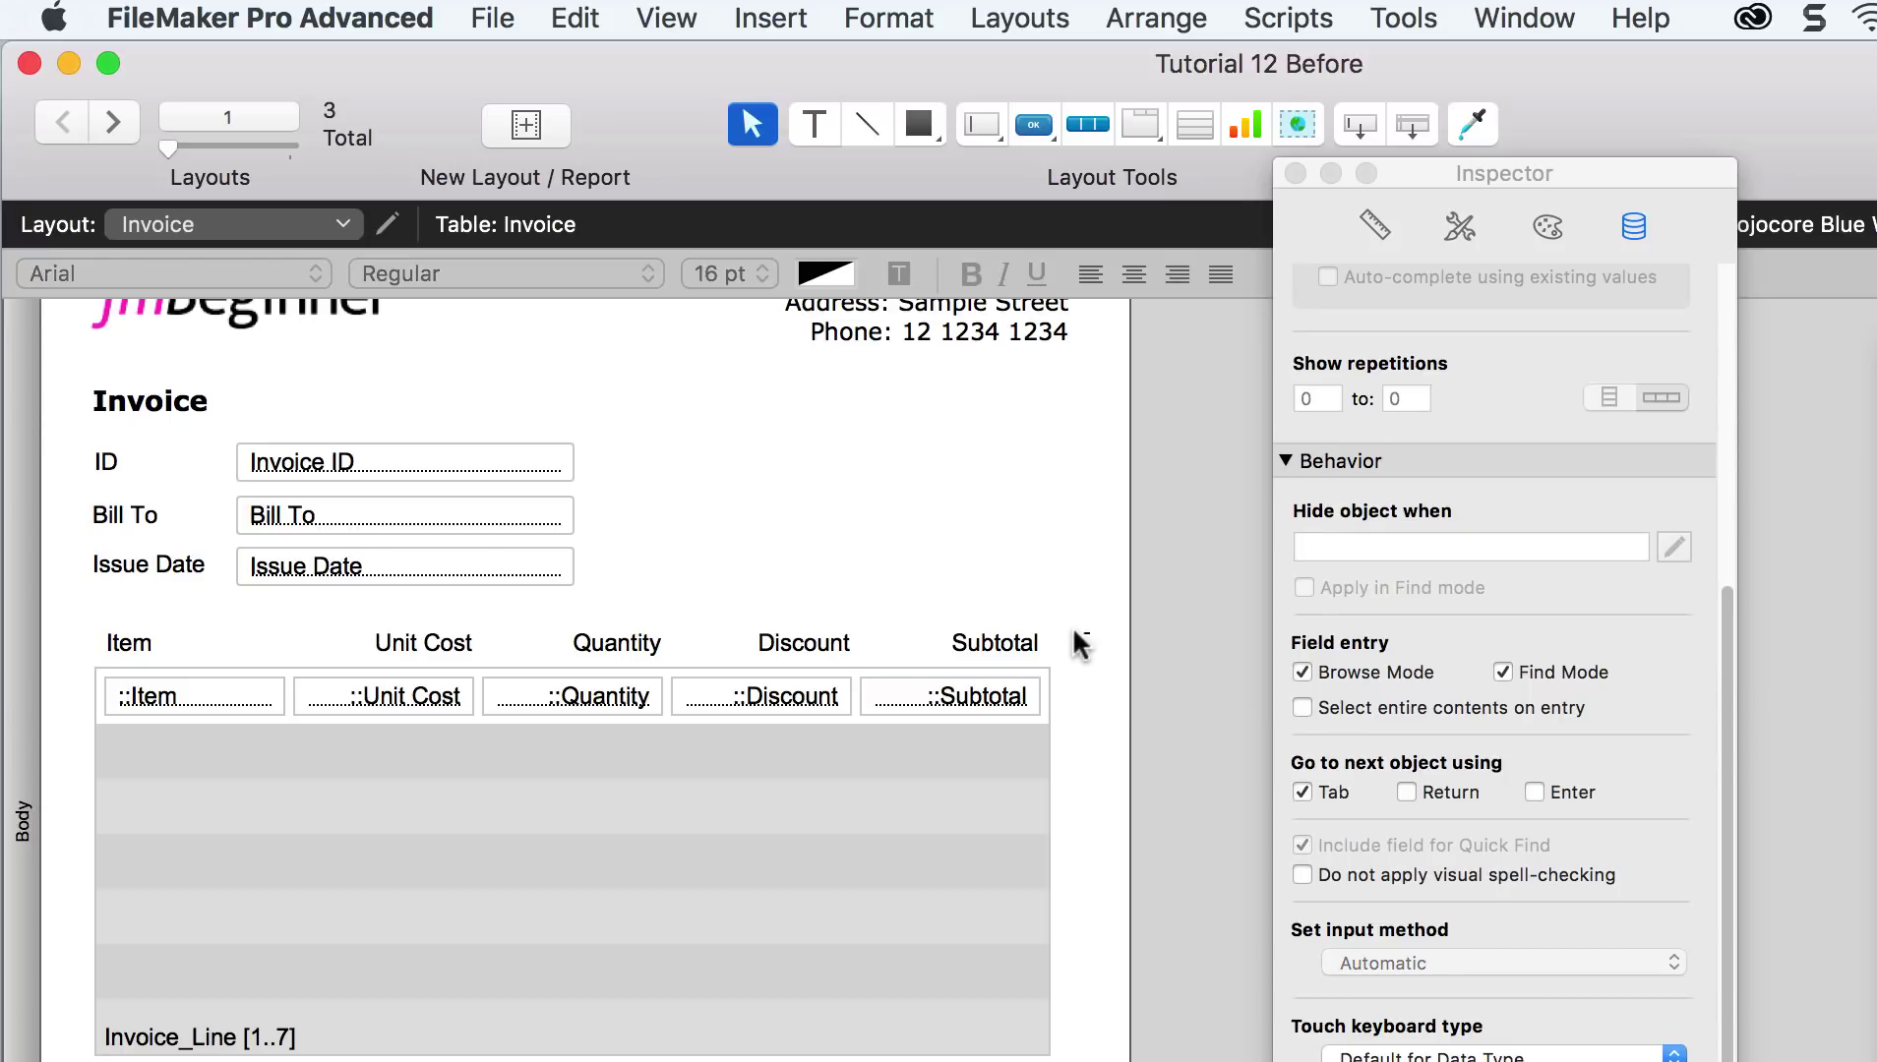
# Step: Make the five portal column header labels bold
pyautogui.moveTo(1090, 634); pyautogui.dragTo(149, 617)
pyautogui.click(971, 275)
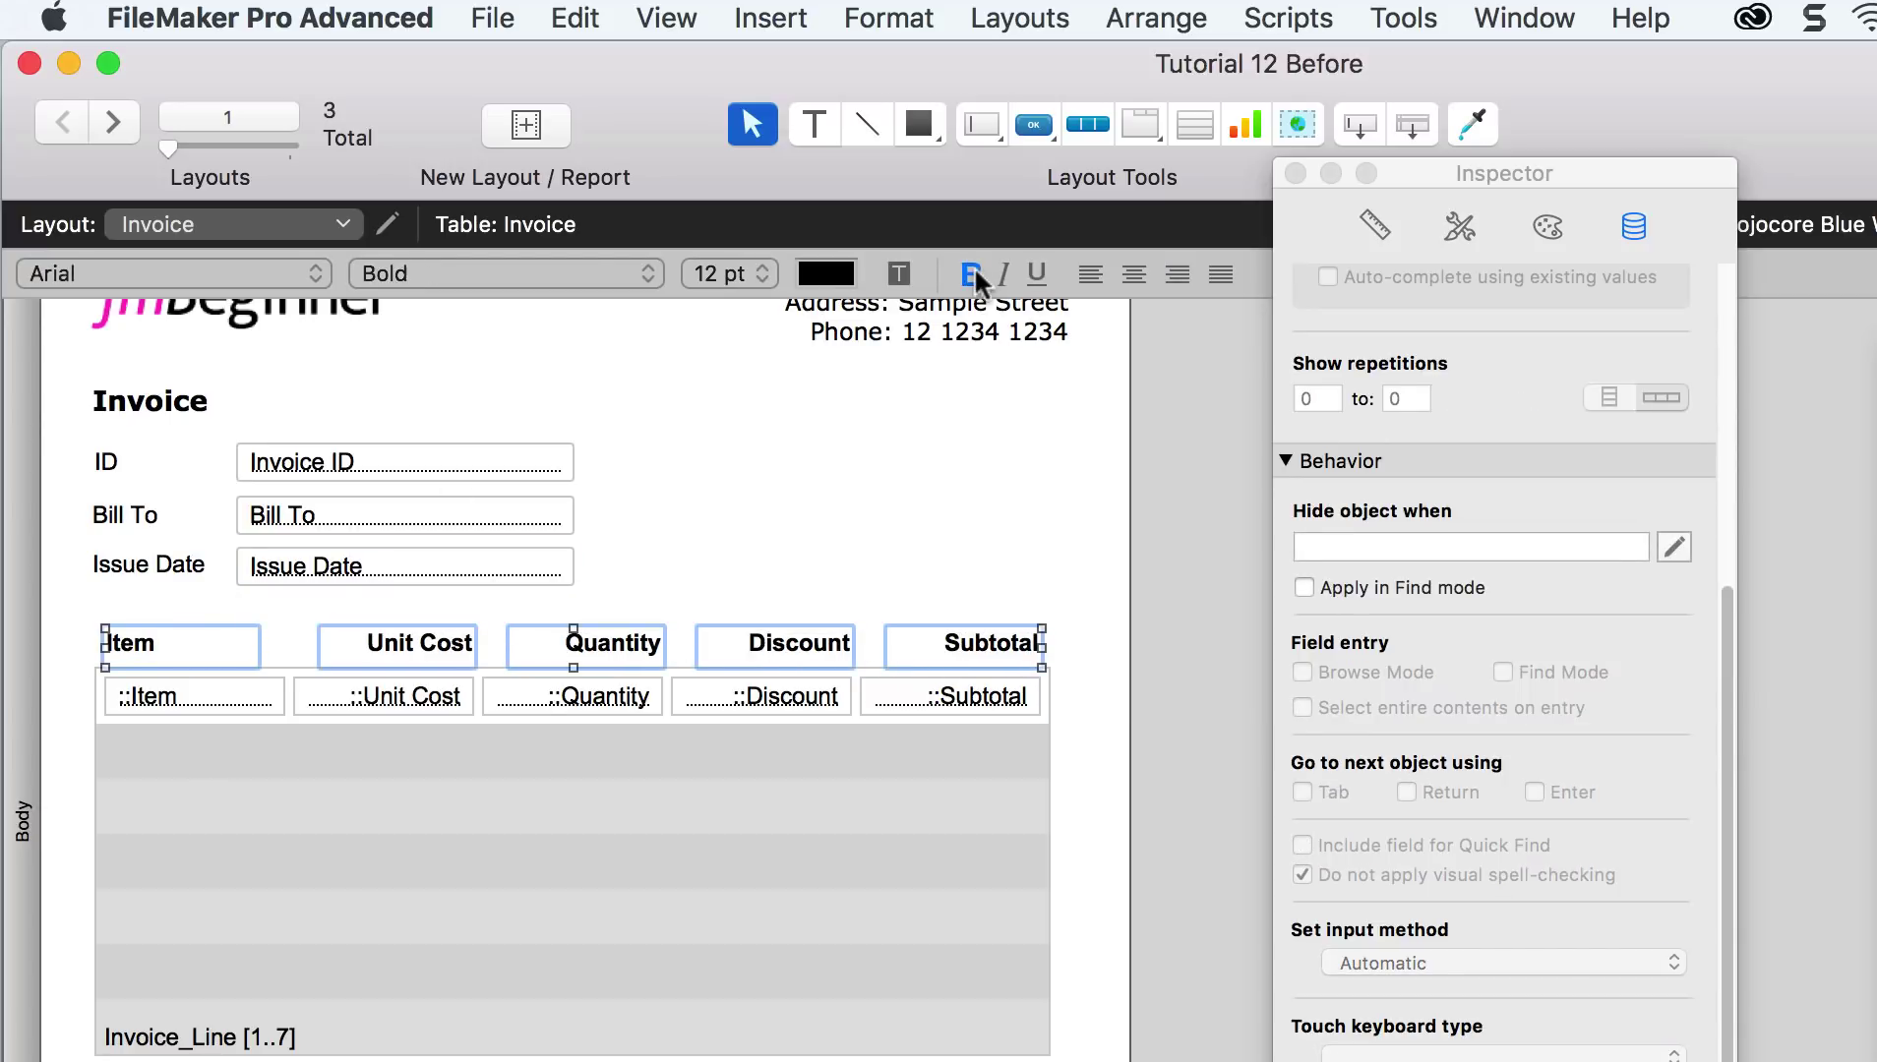
pyautogui.click(1025, 481)
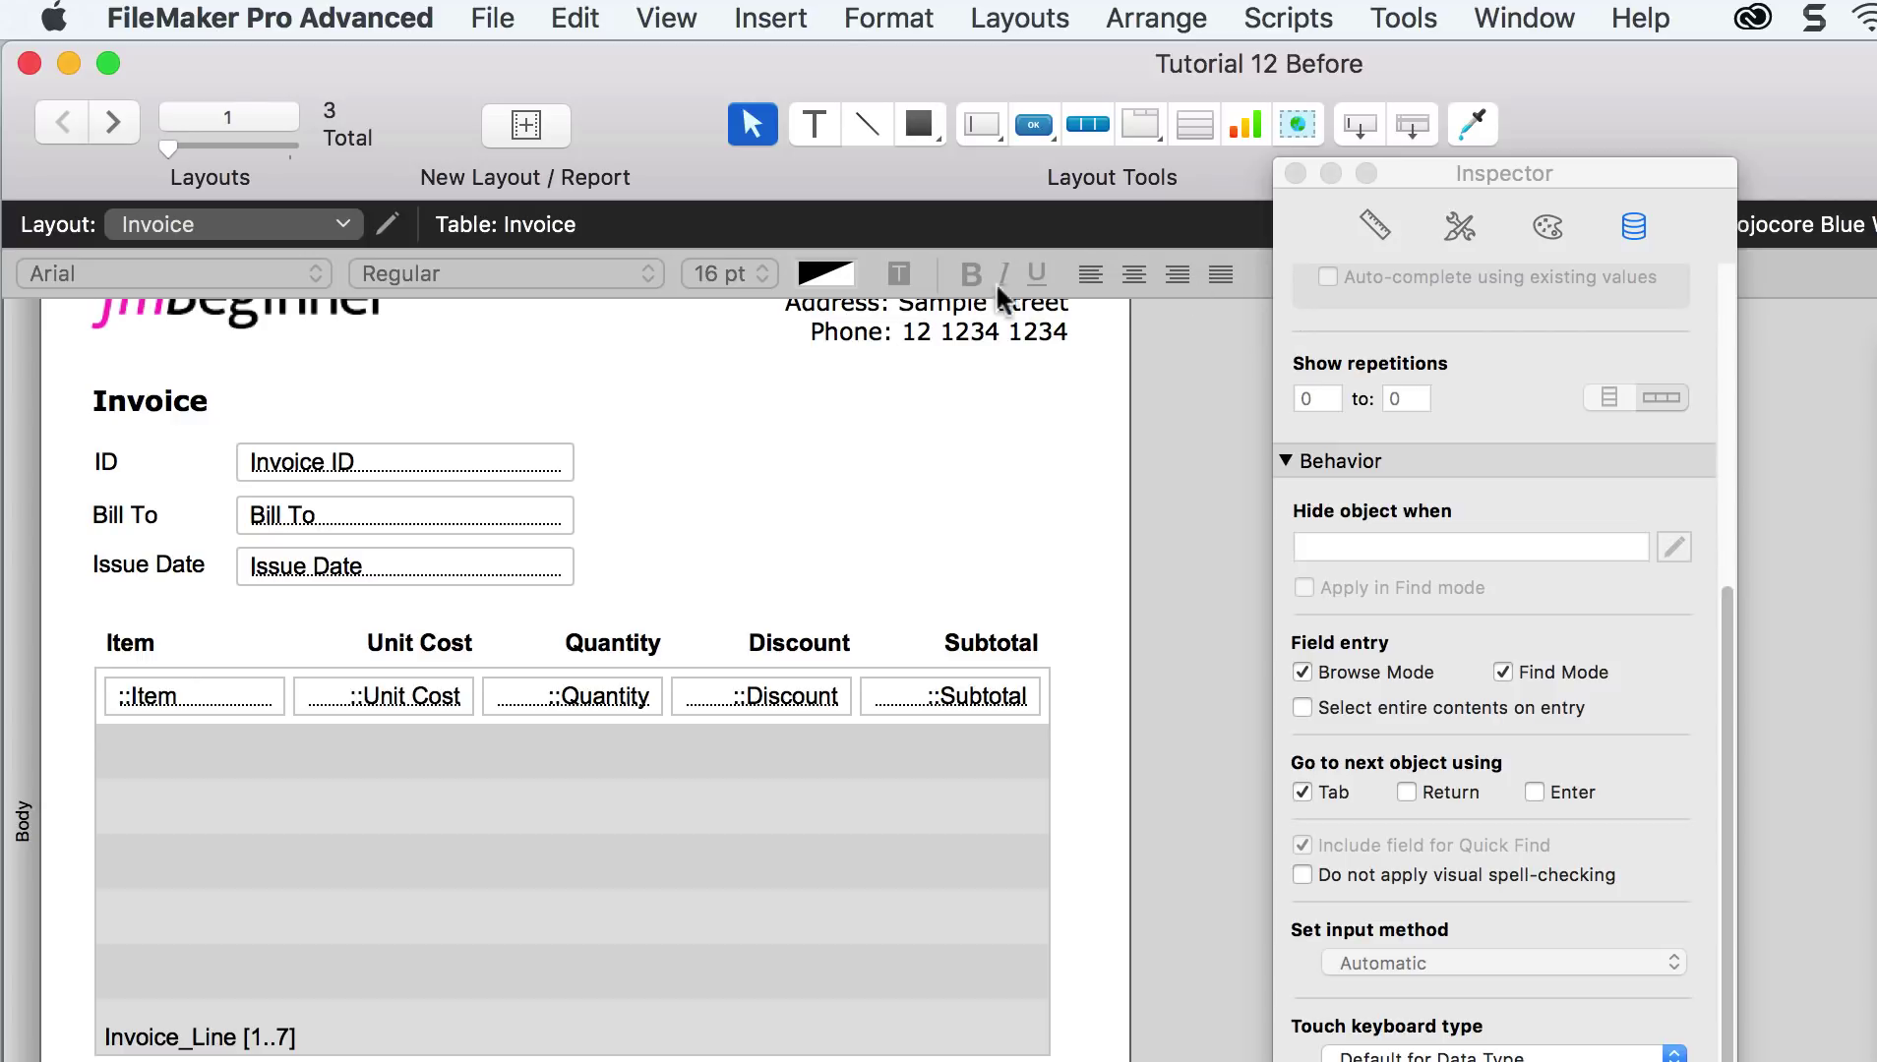
pyautogui.click(685, 28)
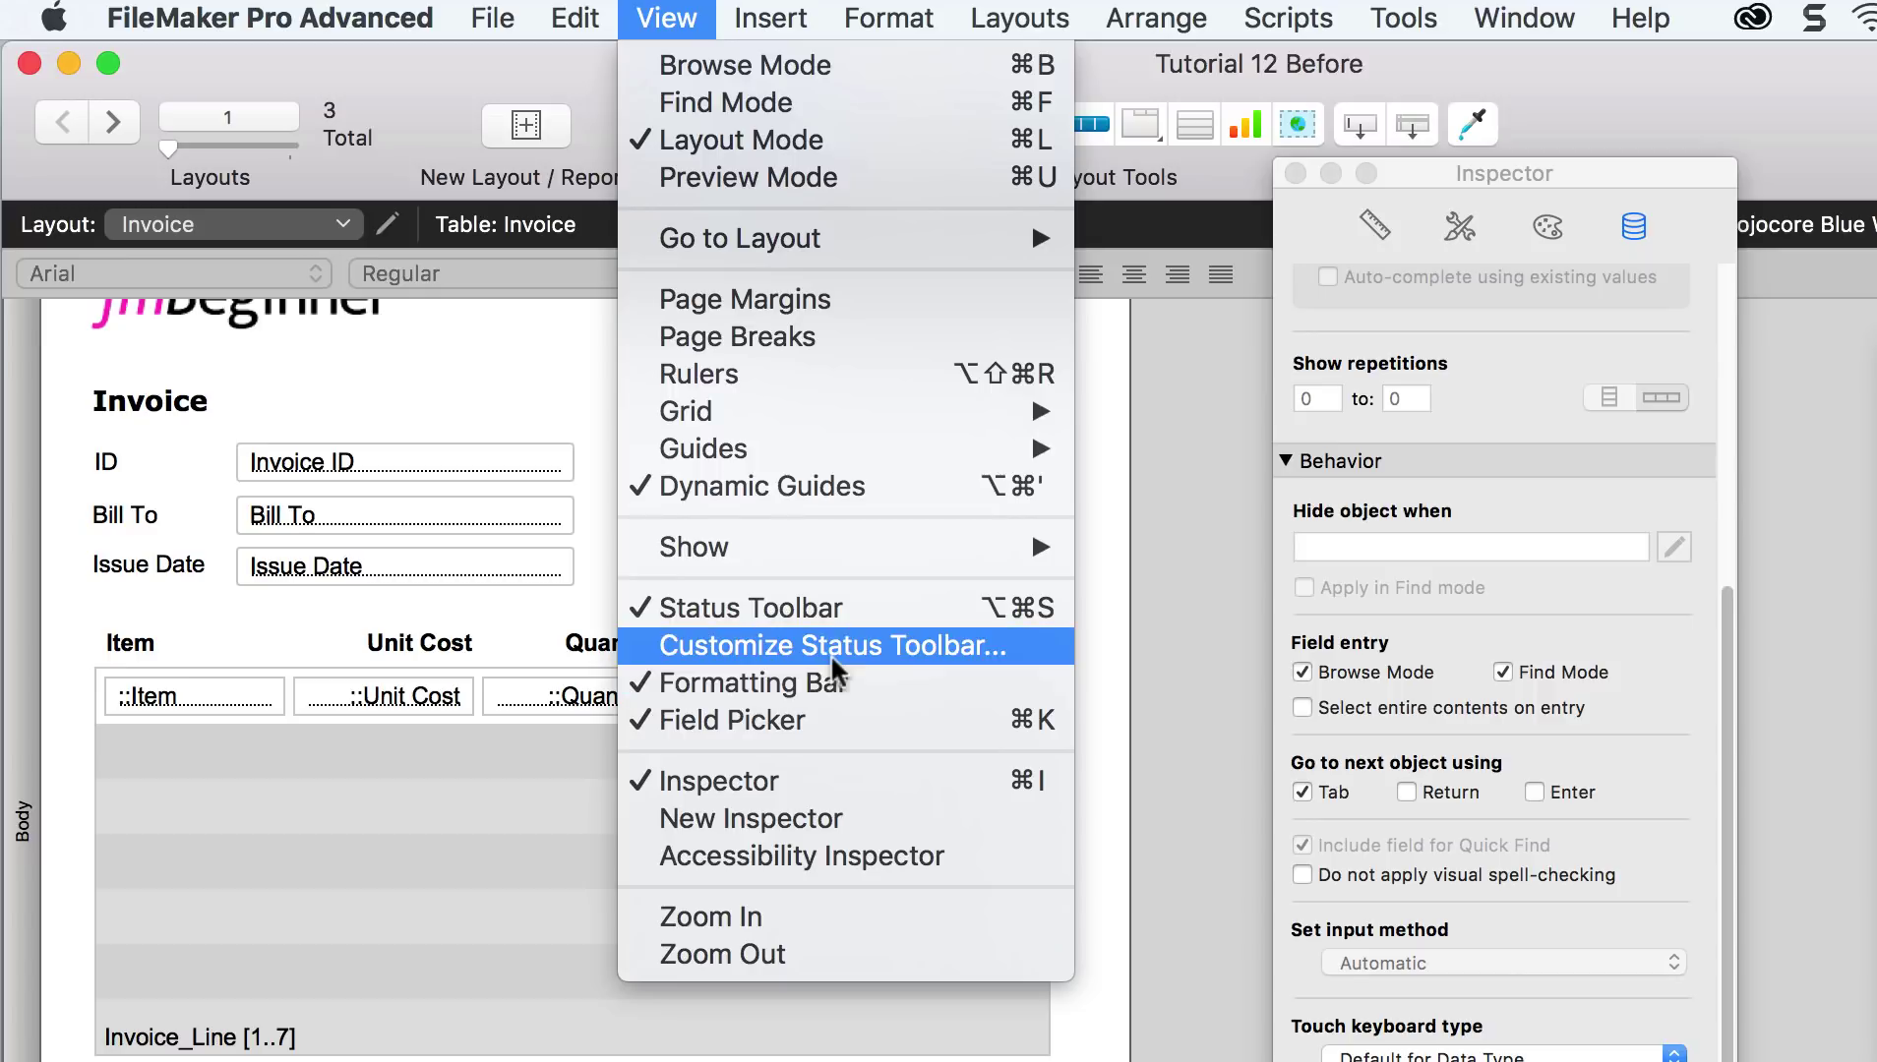
pyautogui.click(1100, 285)
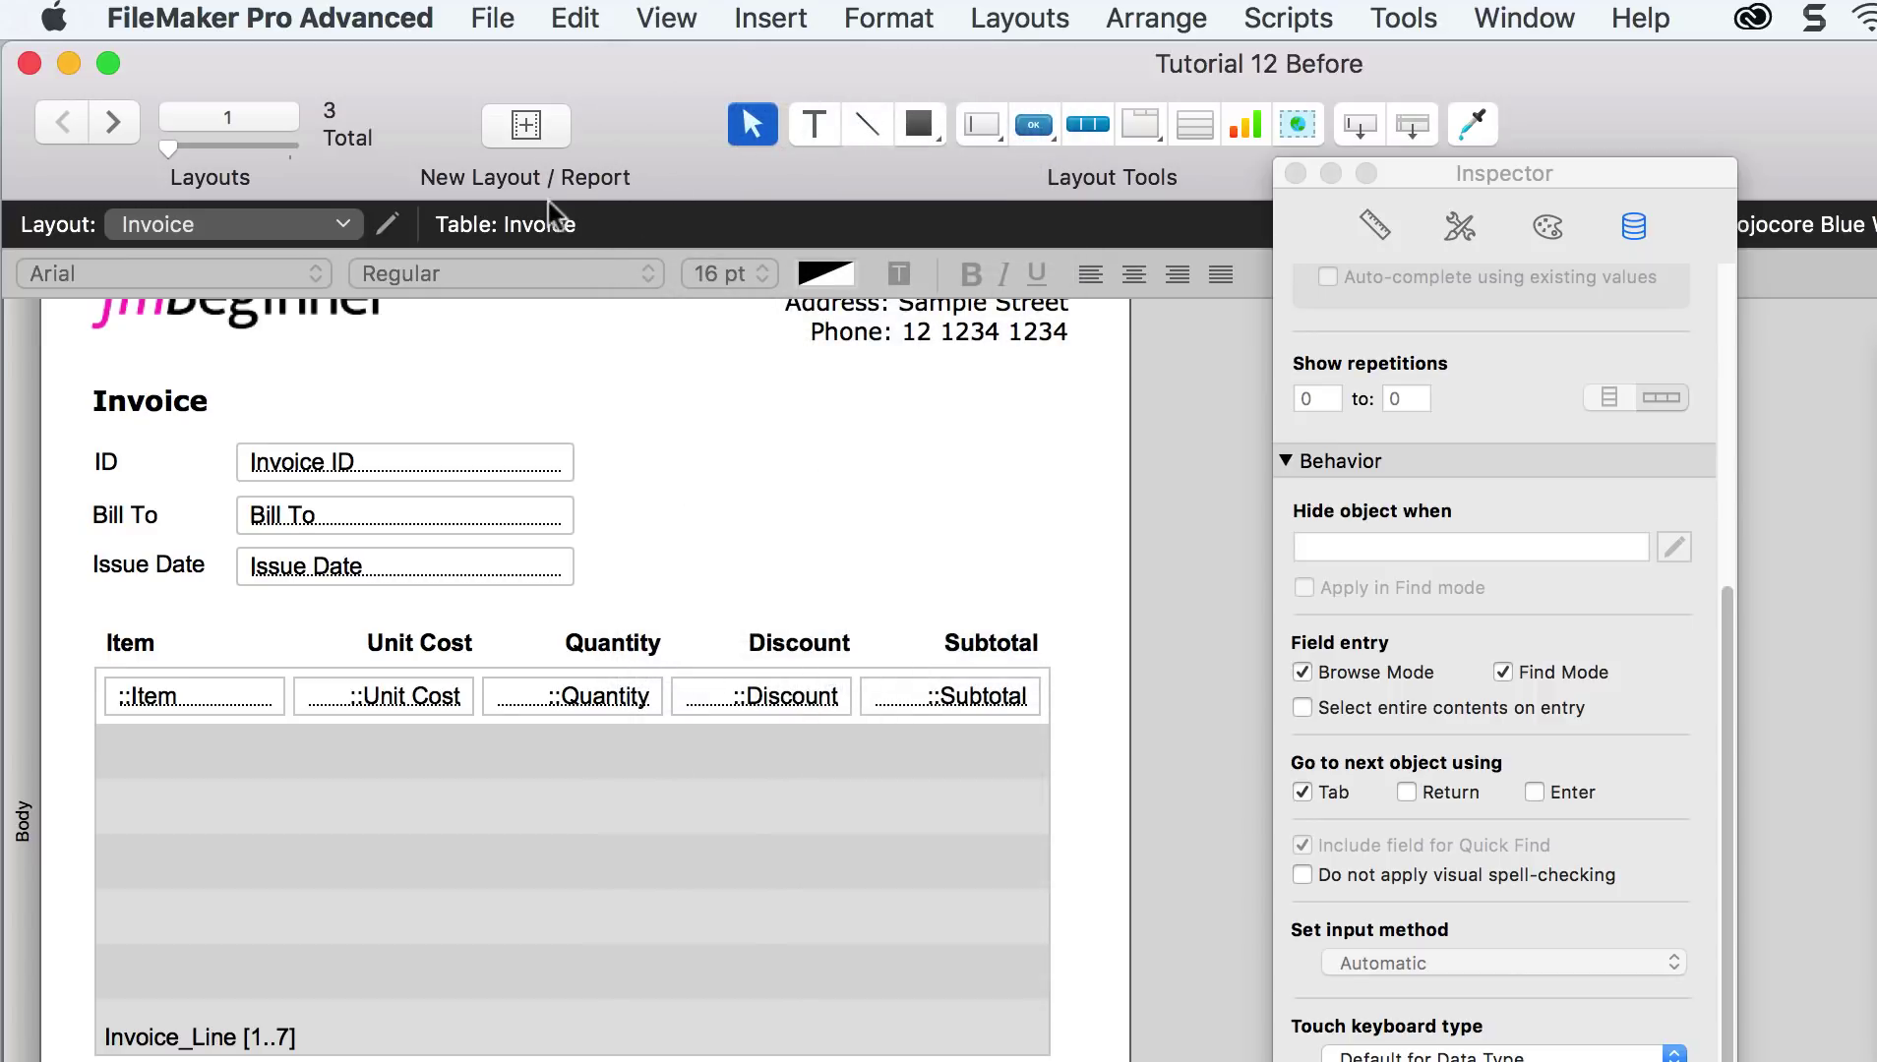
pyautogui.click(668, 20)
# Step: Return to Browse mode on invoice IN00003, check Apple's subtotal, and open the File menu
pyautogui.click(675, 65)
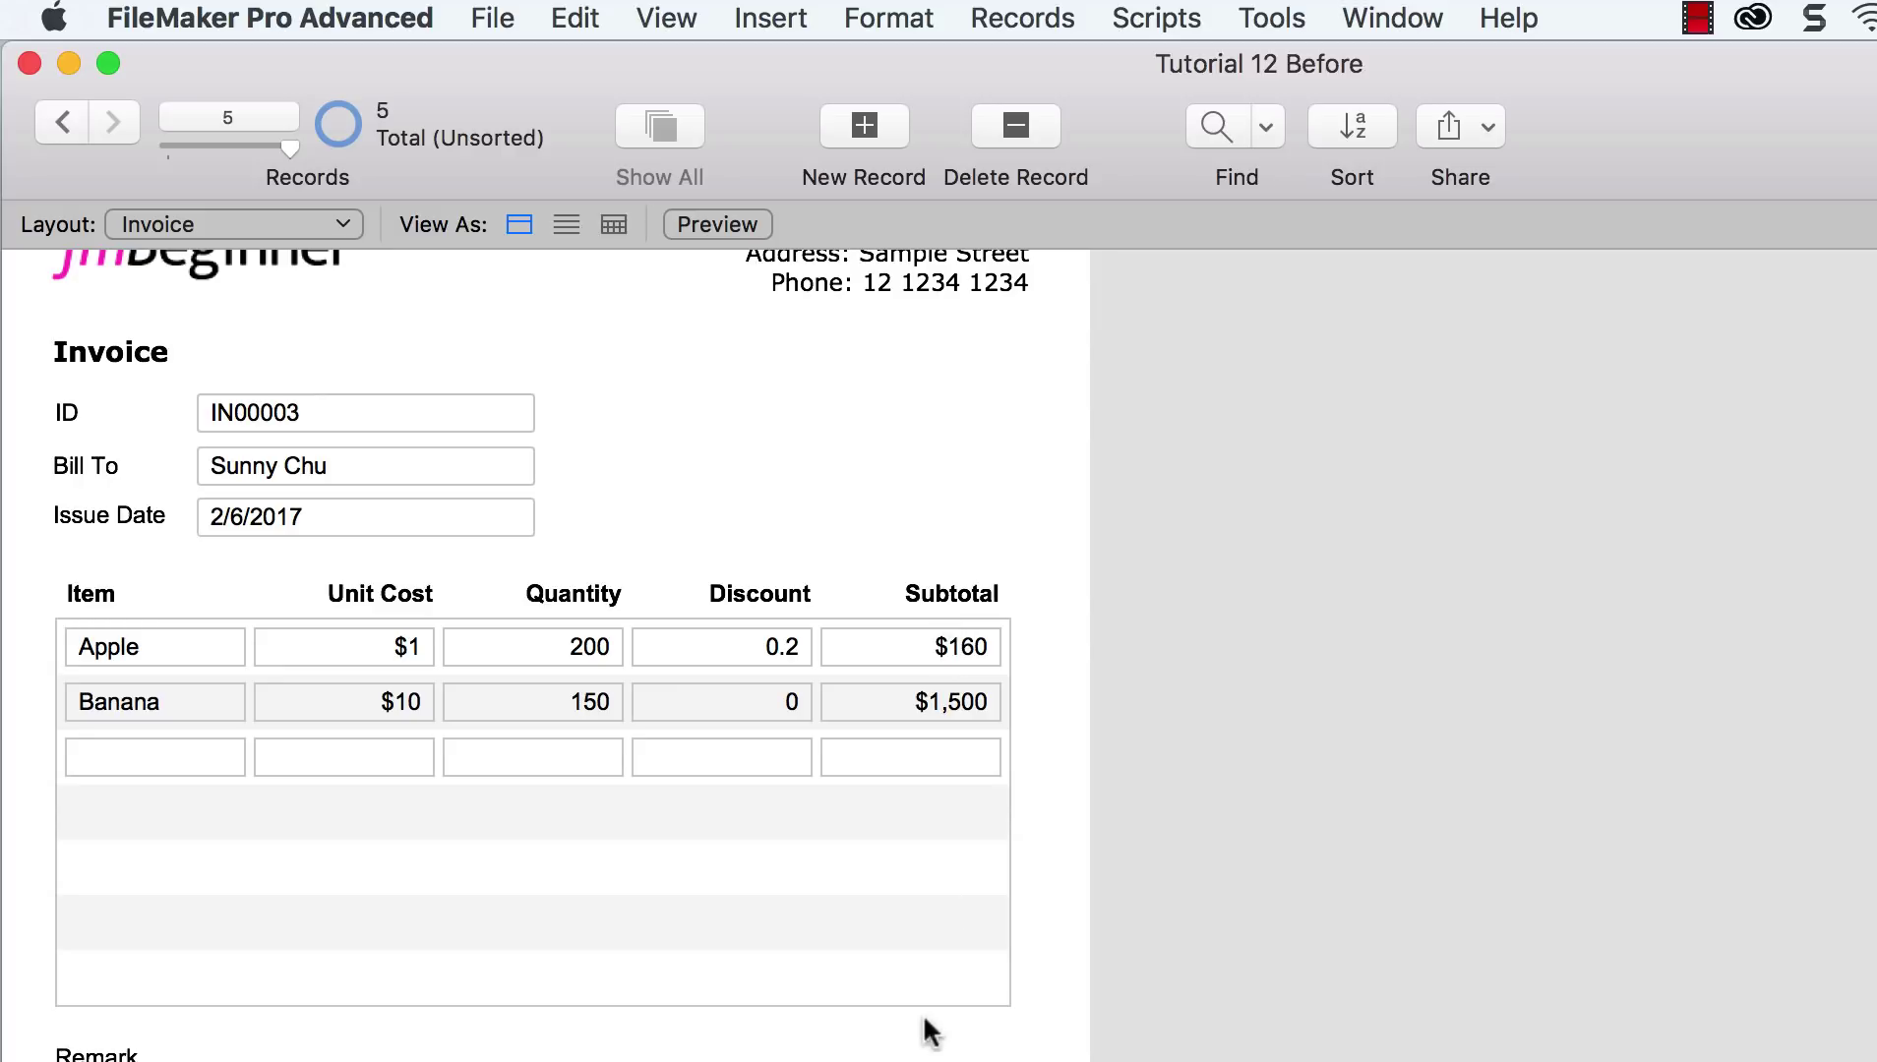
pyautogui.click(964, 647)
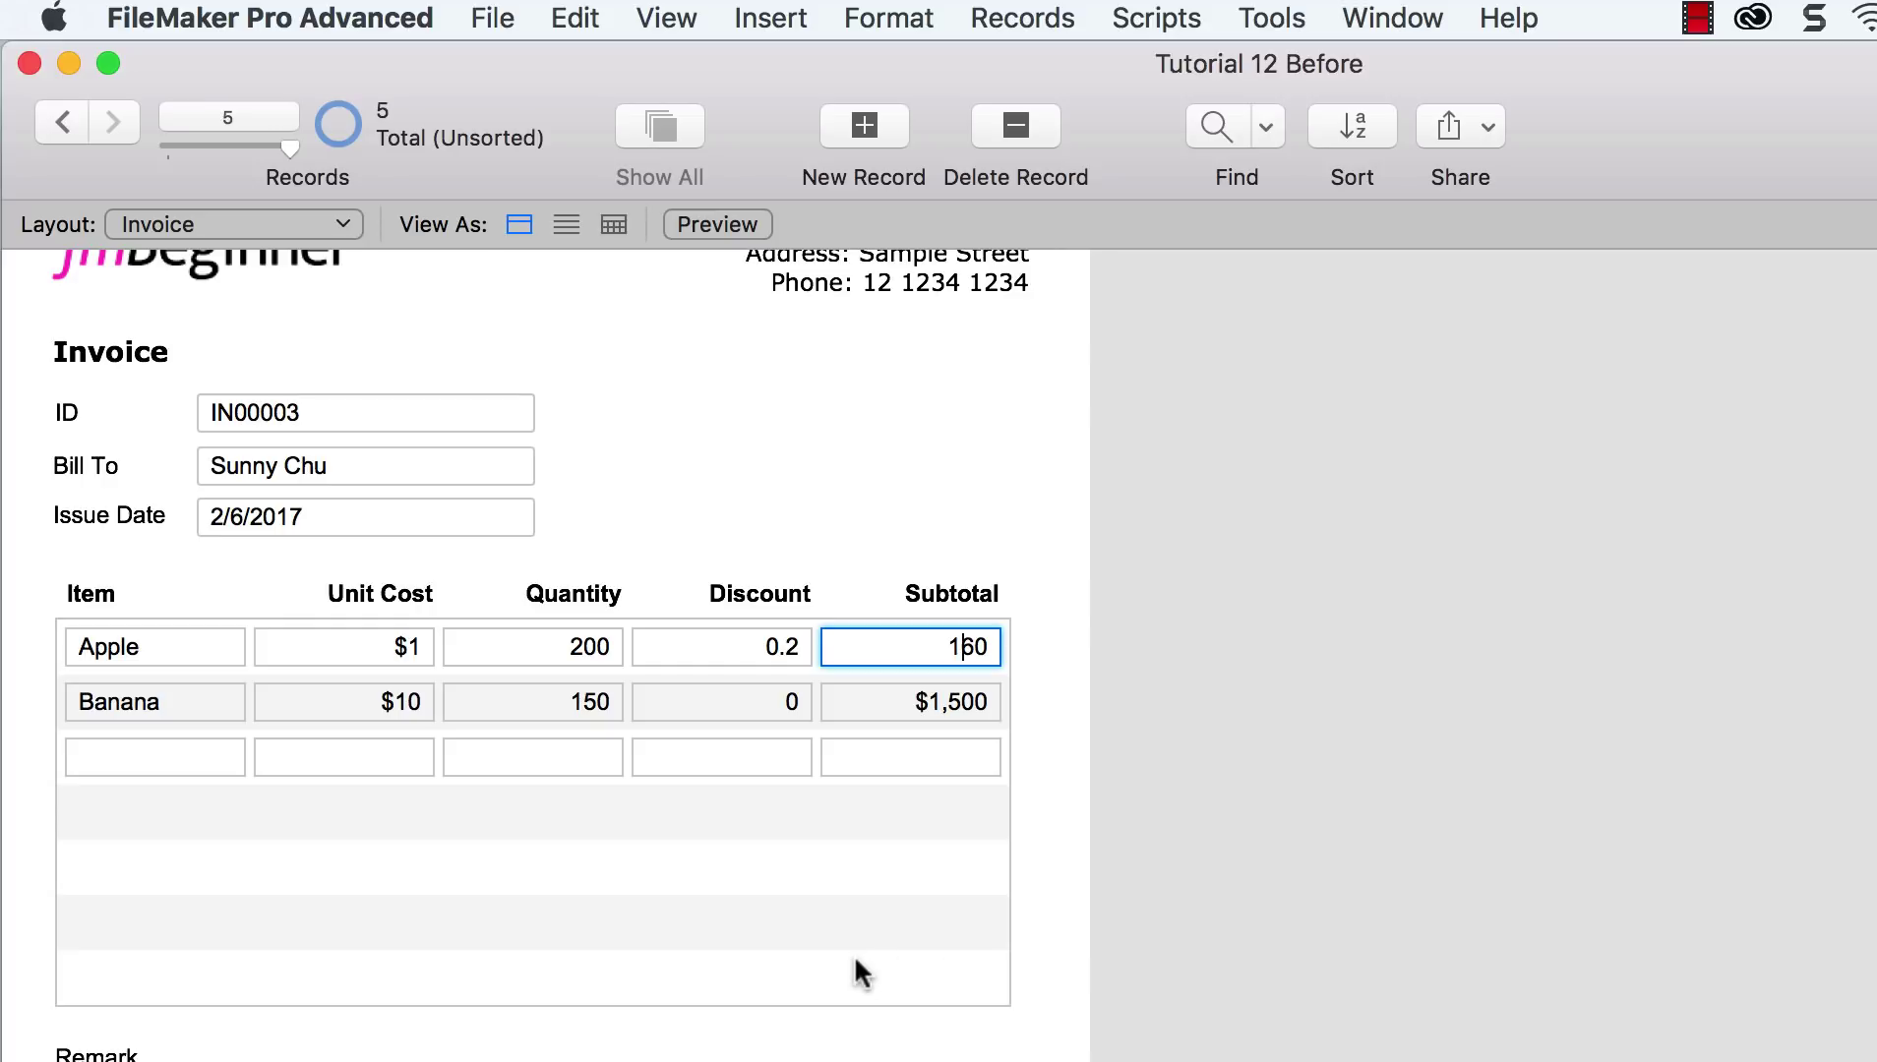
pyautogui.click(497, 20)
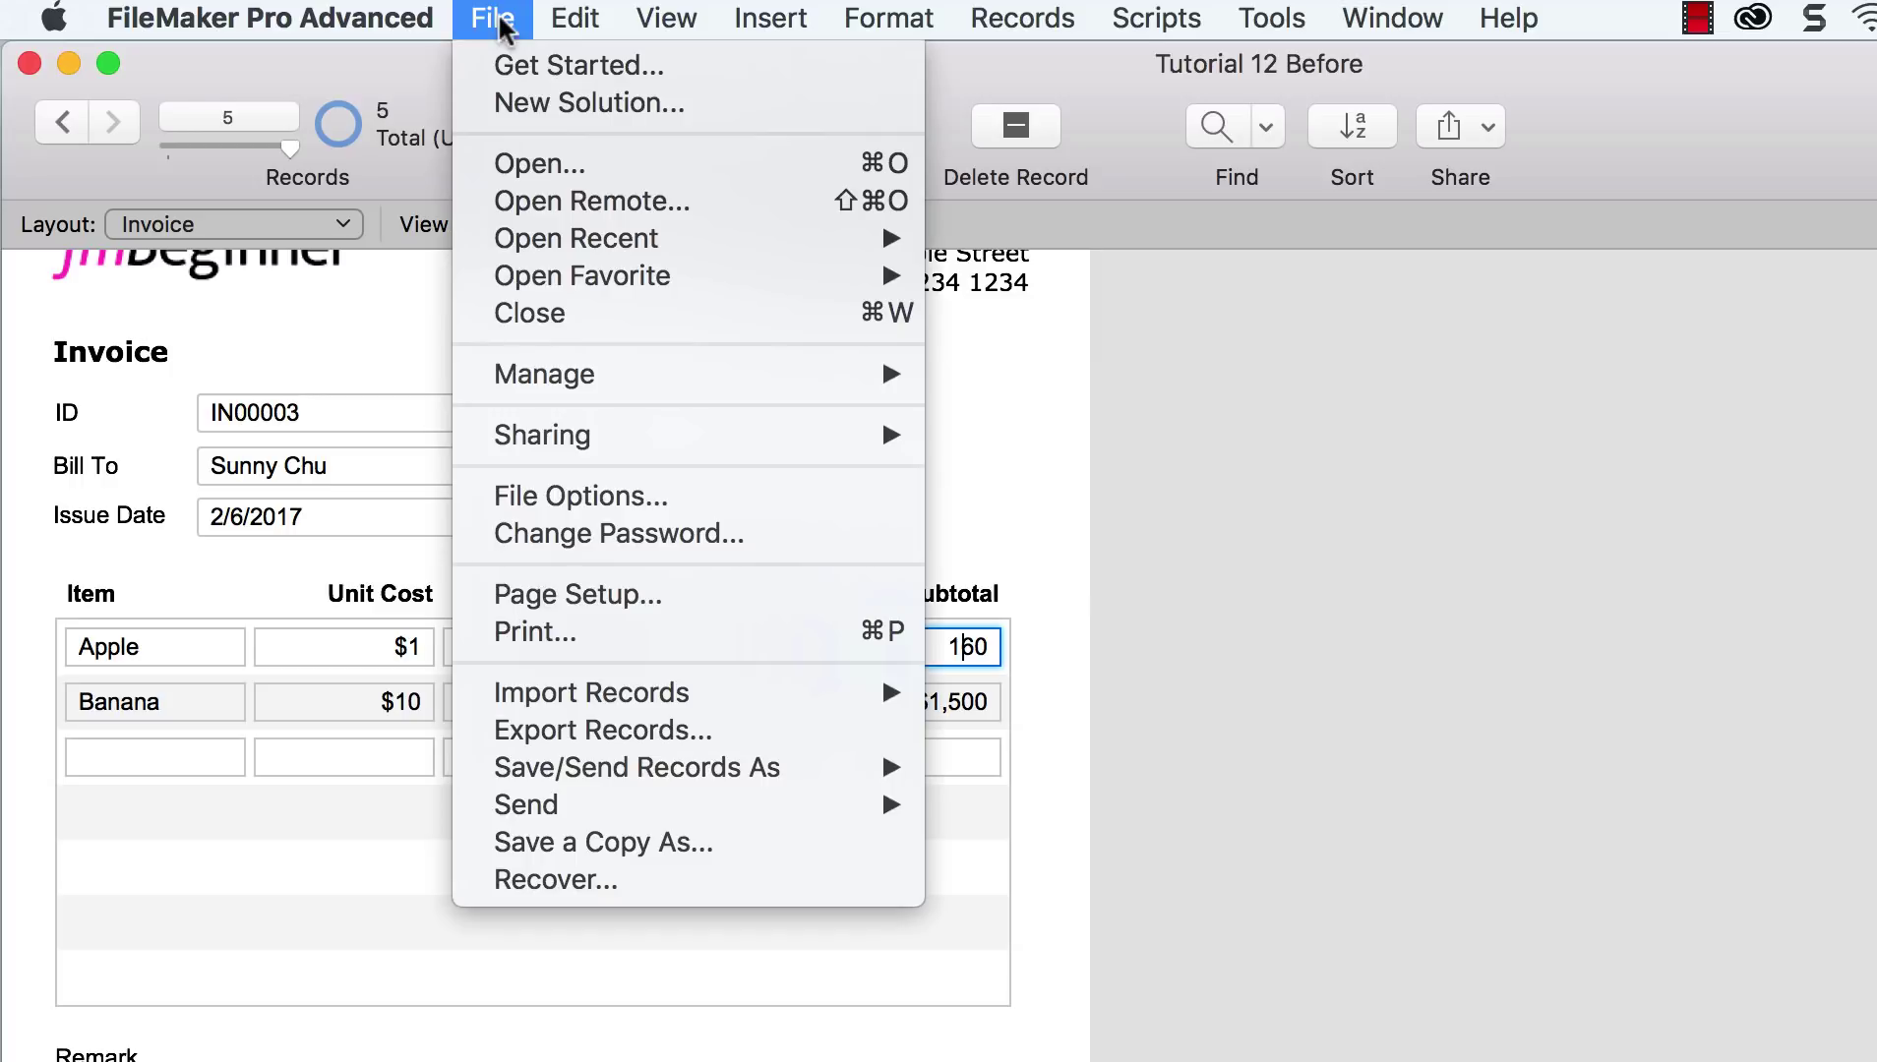
# Step: In Manage Database, start a Summary field named Total in the Invoice_Line table
pyautogui.moveTo(598, 376)
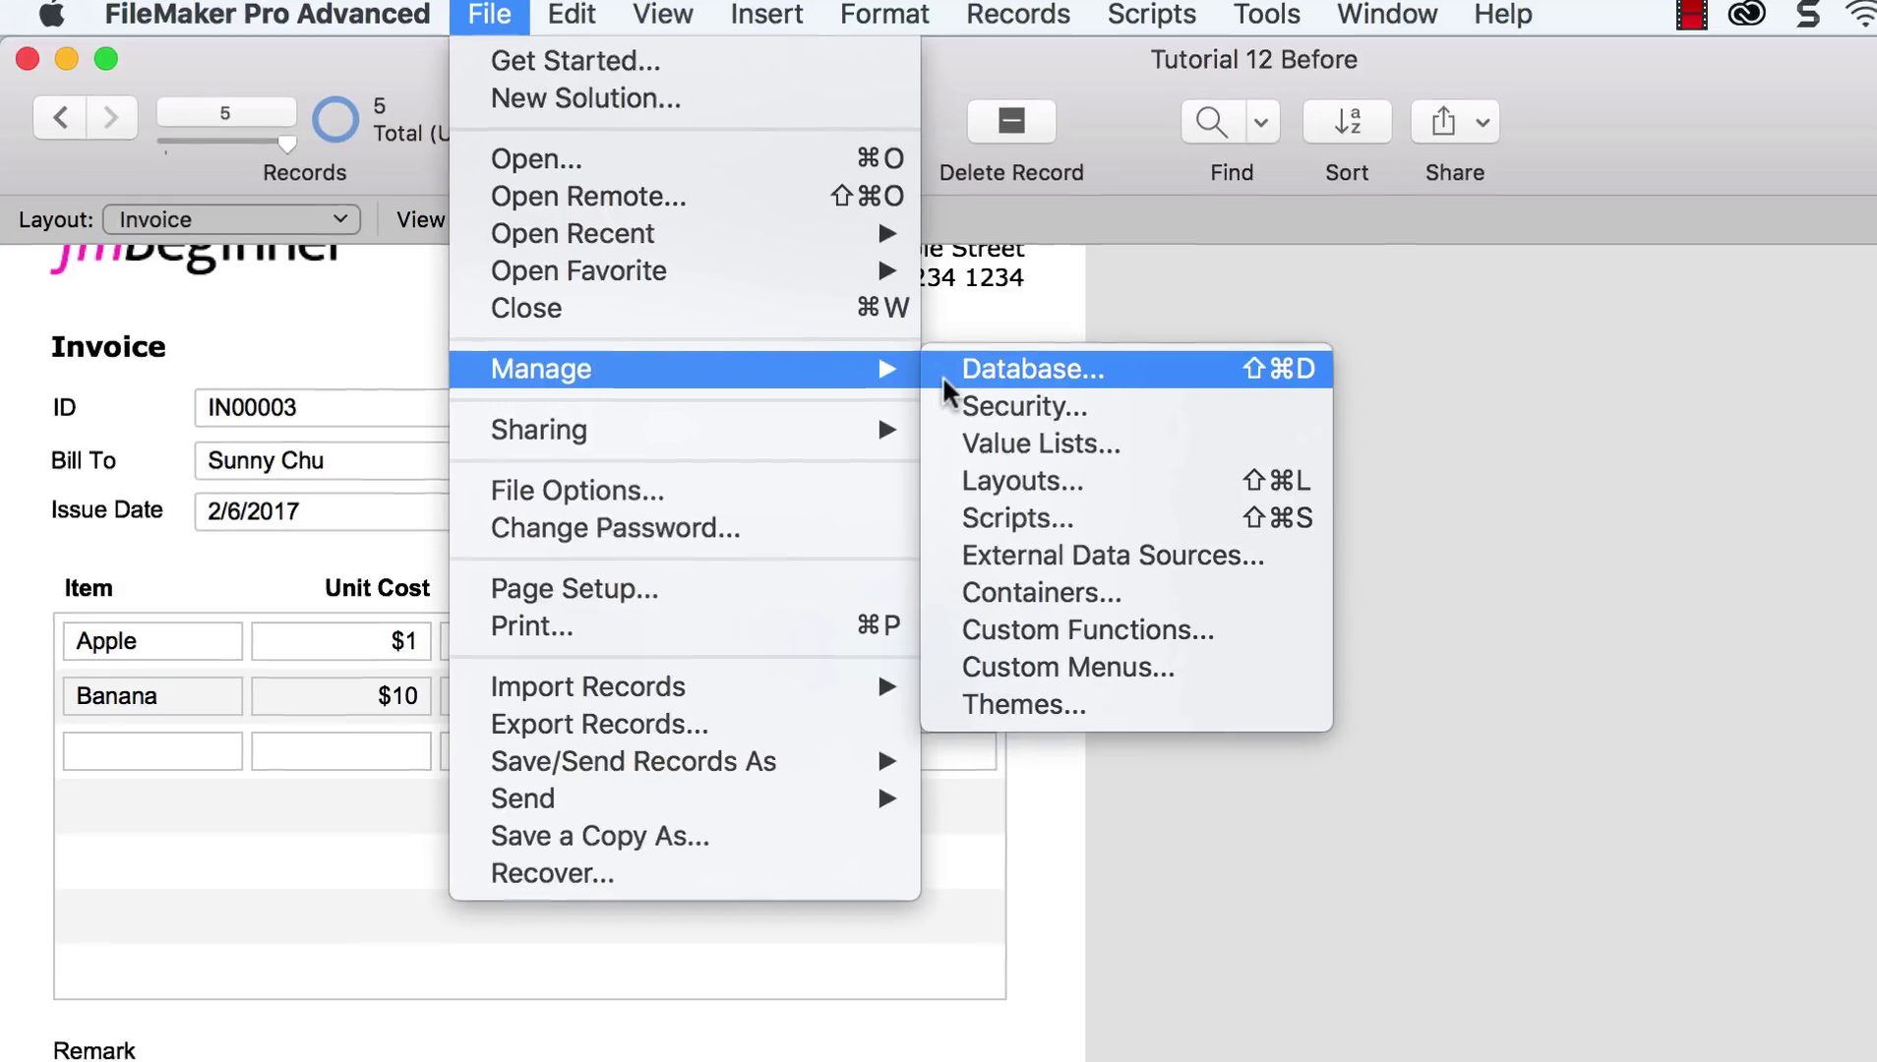
pyautogui.click(1033, 374)
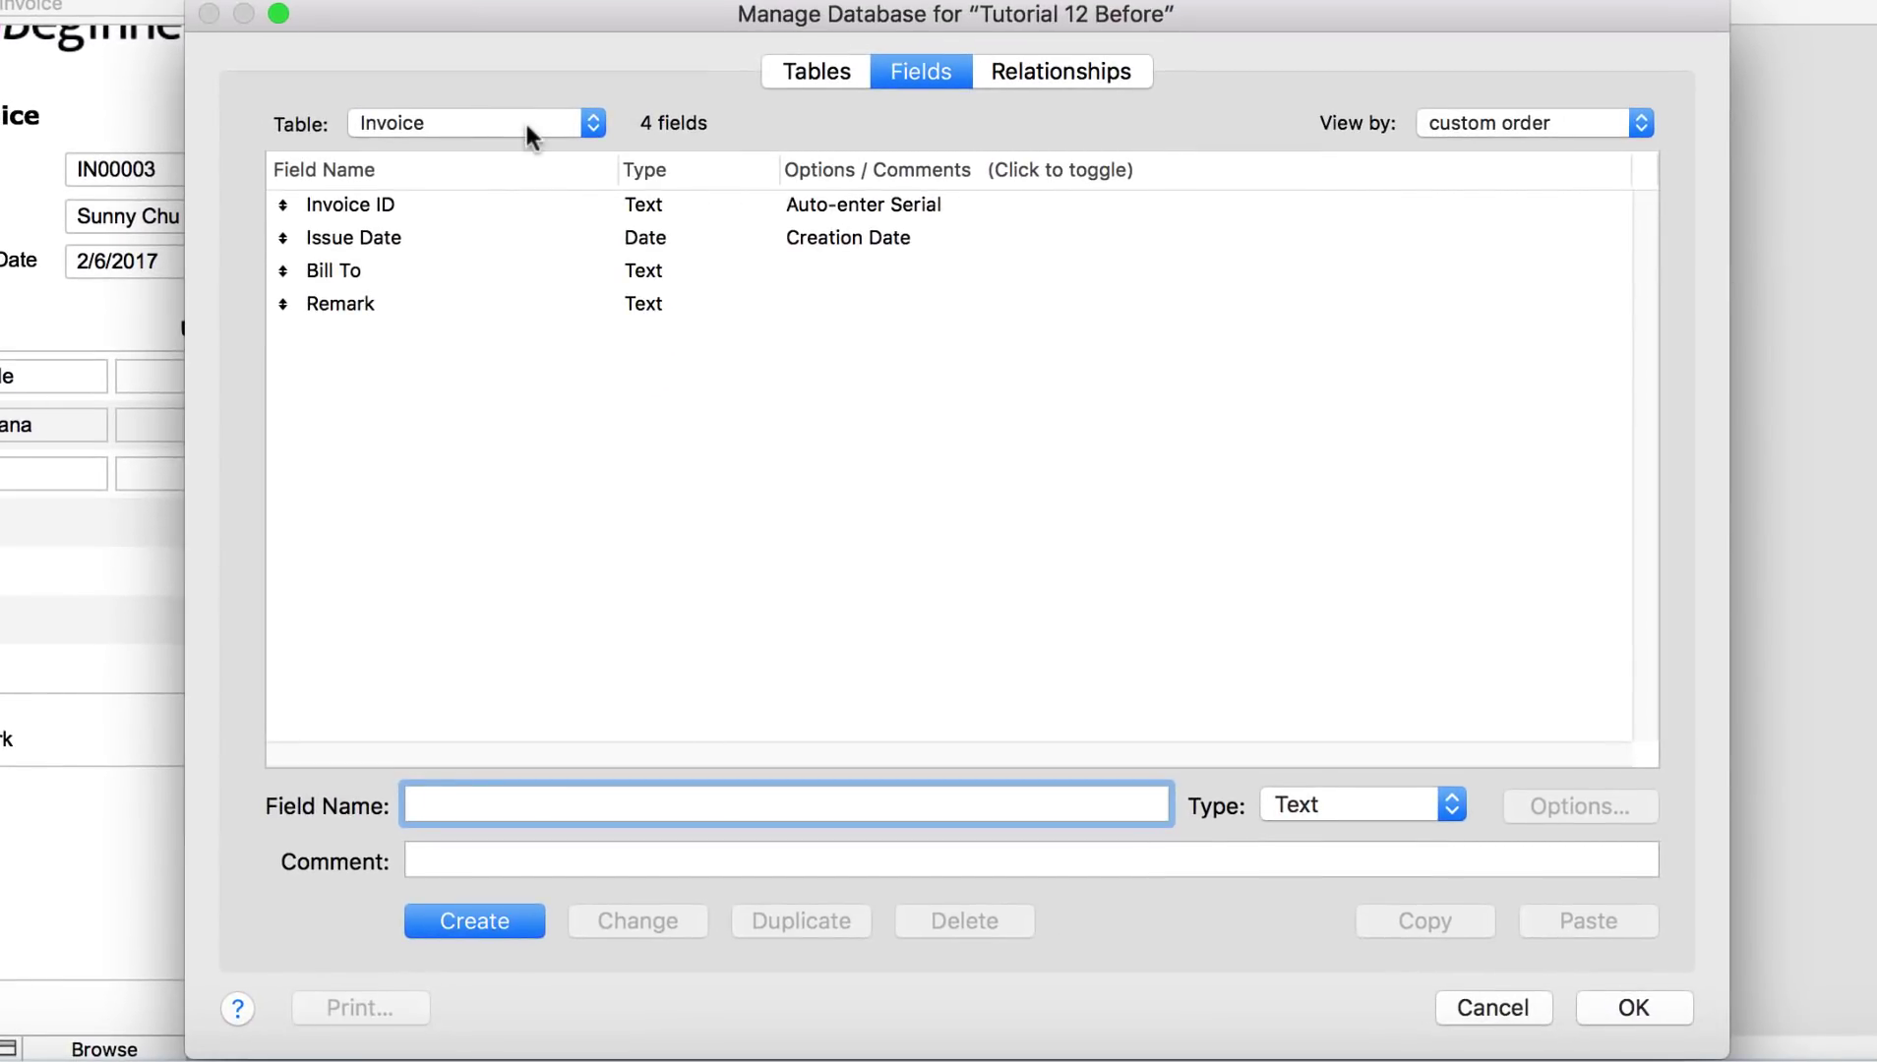
pyautogui.click(525, 119)
pyautogui.click(529, 148)
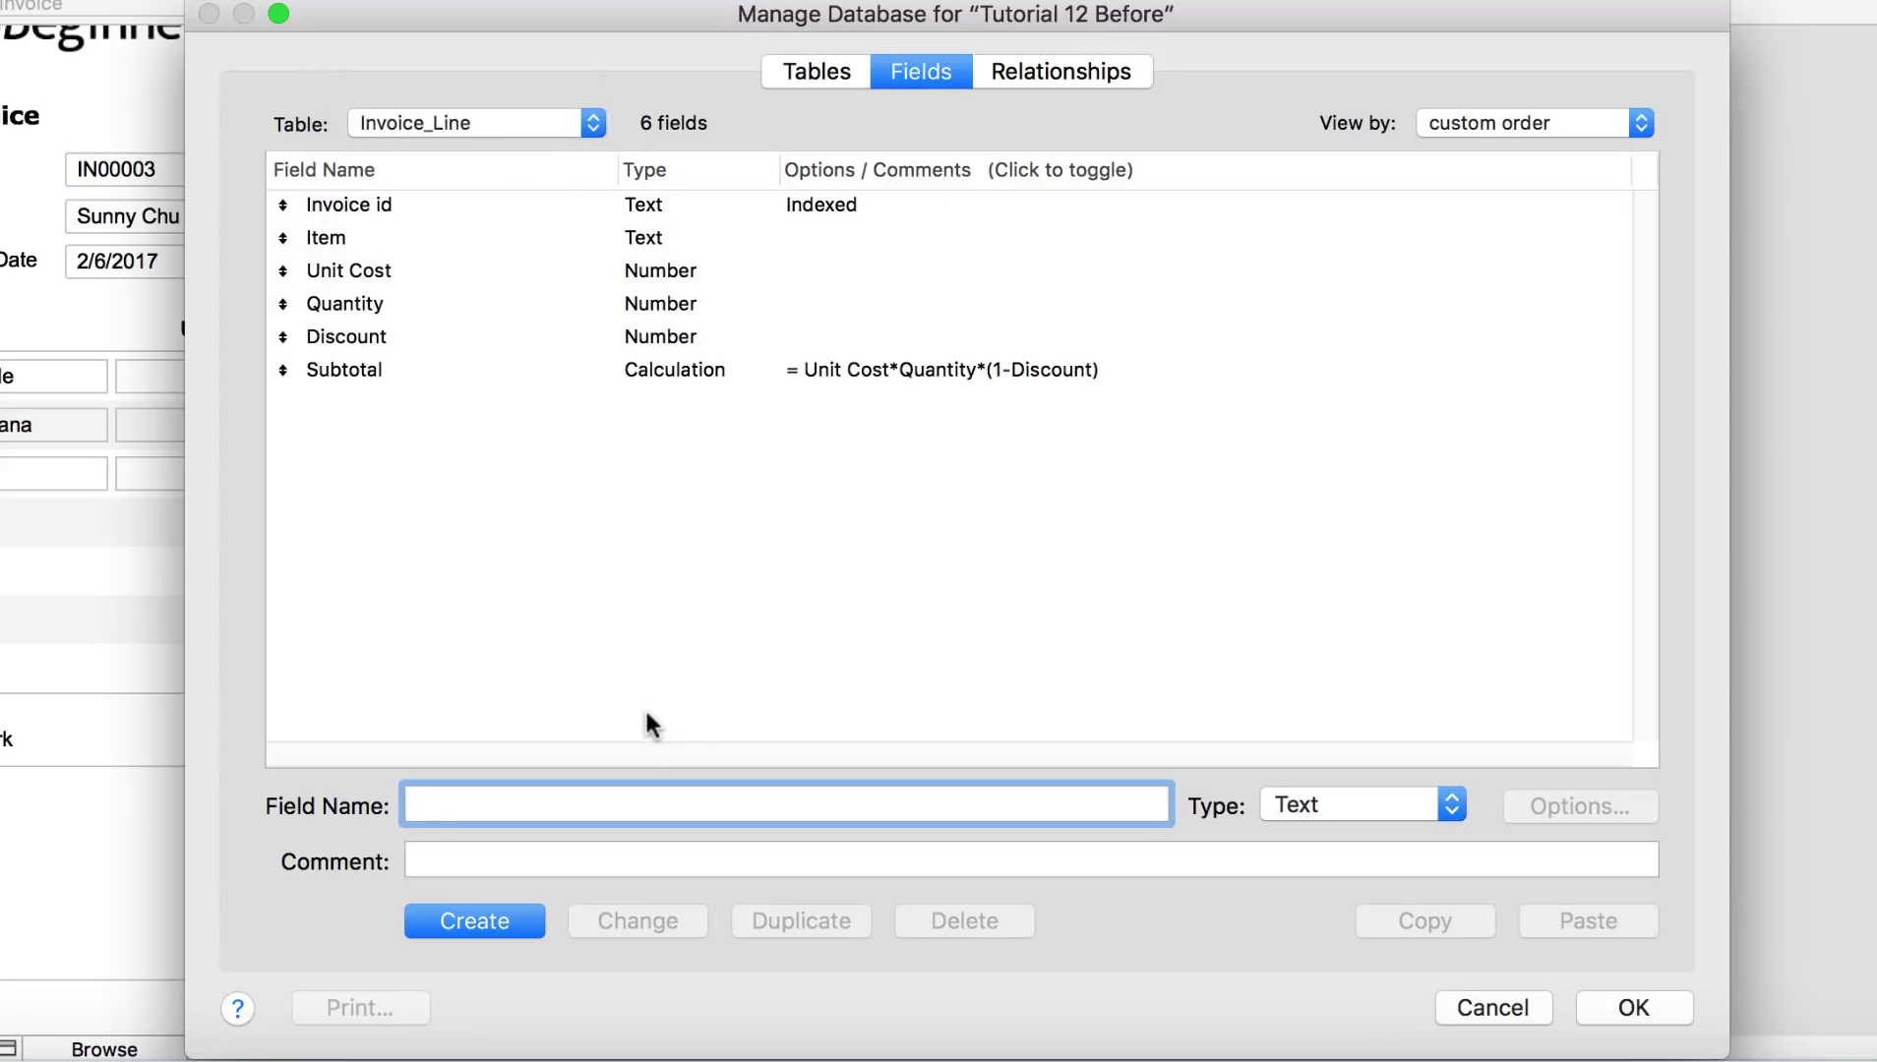
pyautogui.write('Total')
pyautogui.click(1345, 802)
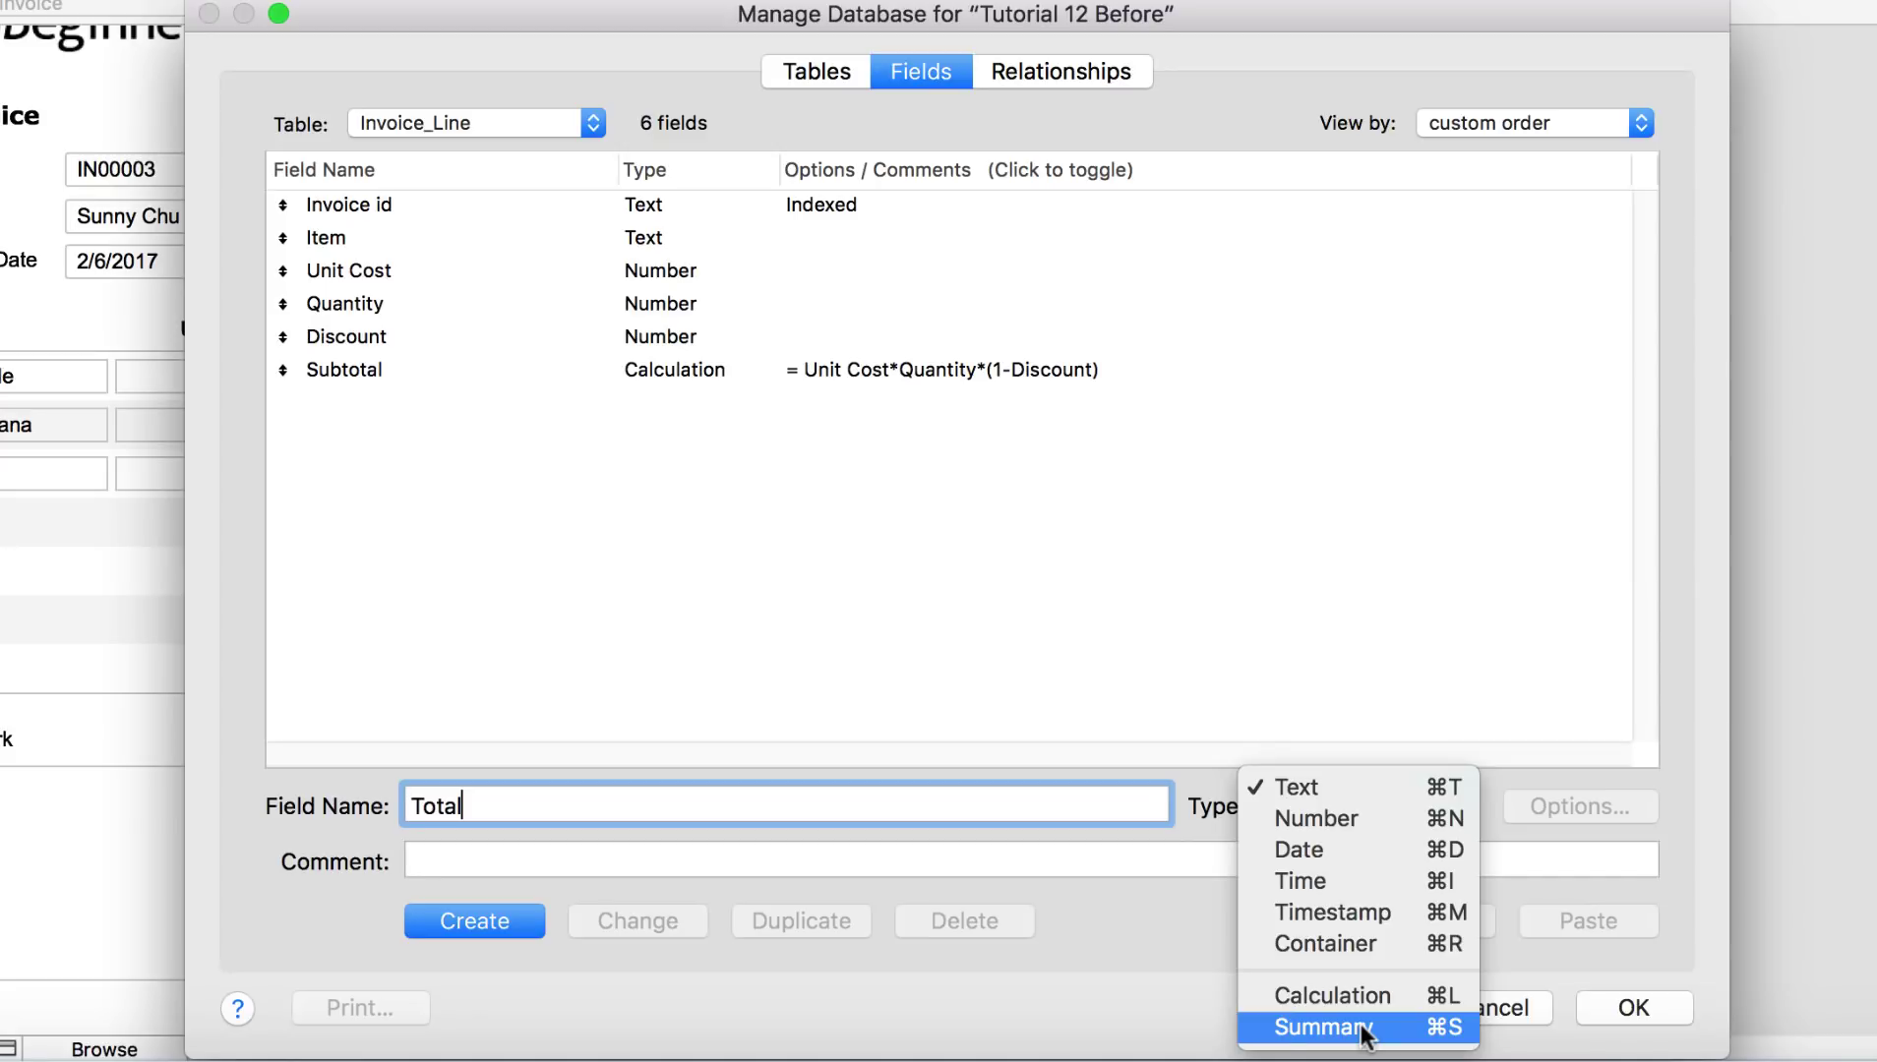
pyautogui.click(1362, 1029)
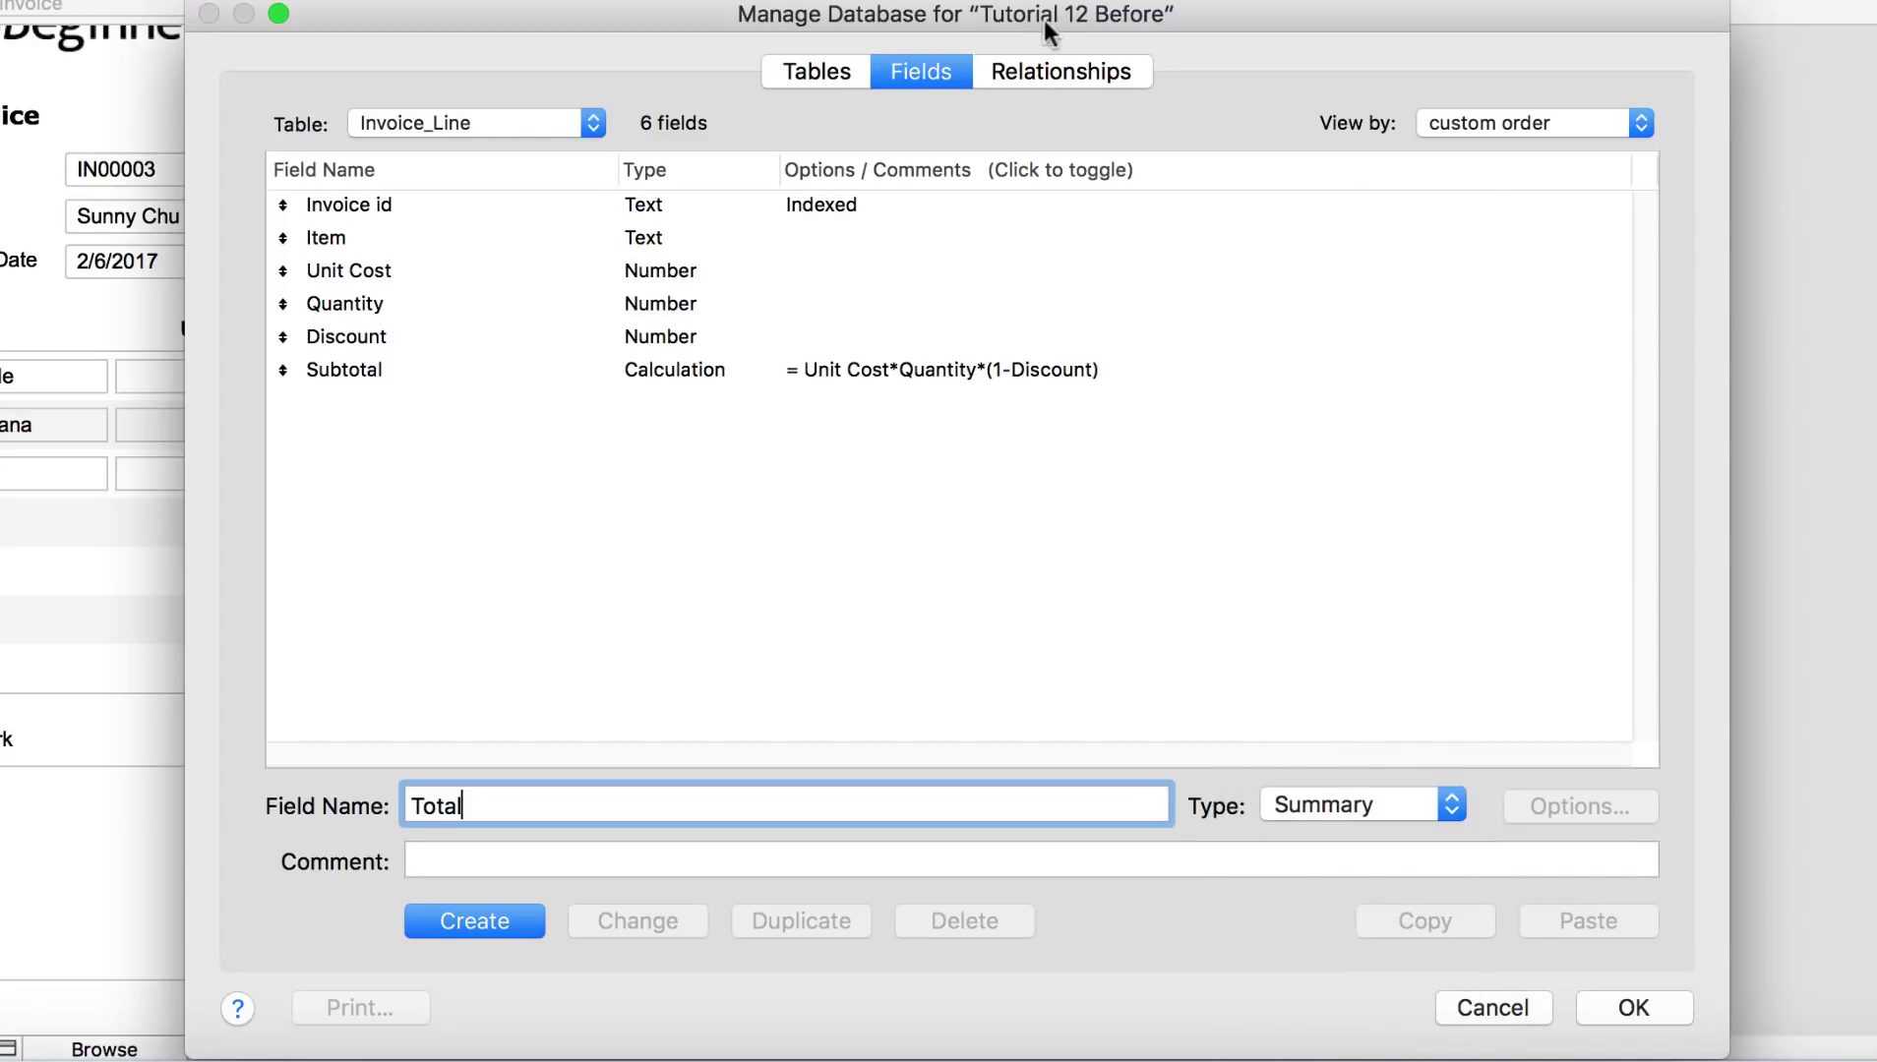
# Step: Create the Total field as Total of Subtotal and close Manage Database
pyautogui.moveTo(1001, 3); pyautogui.dragTo(1000, 0)
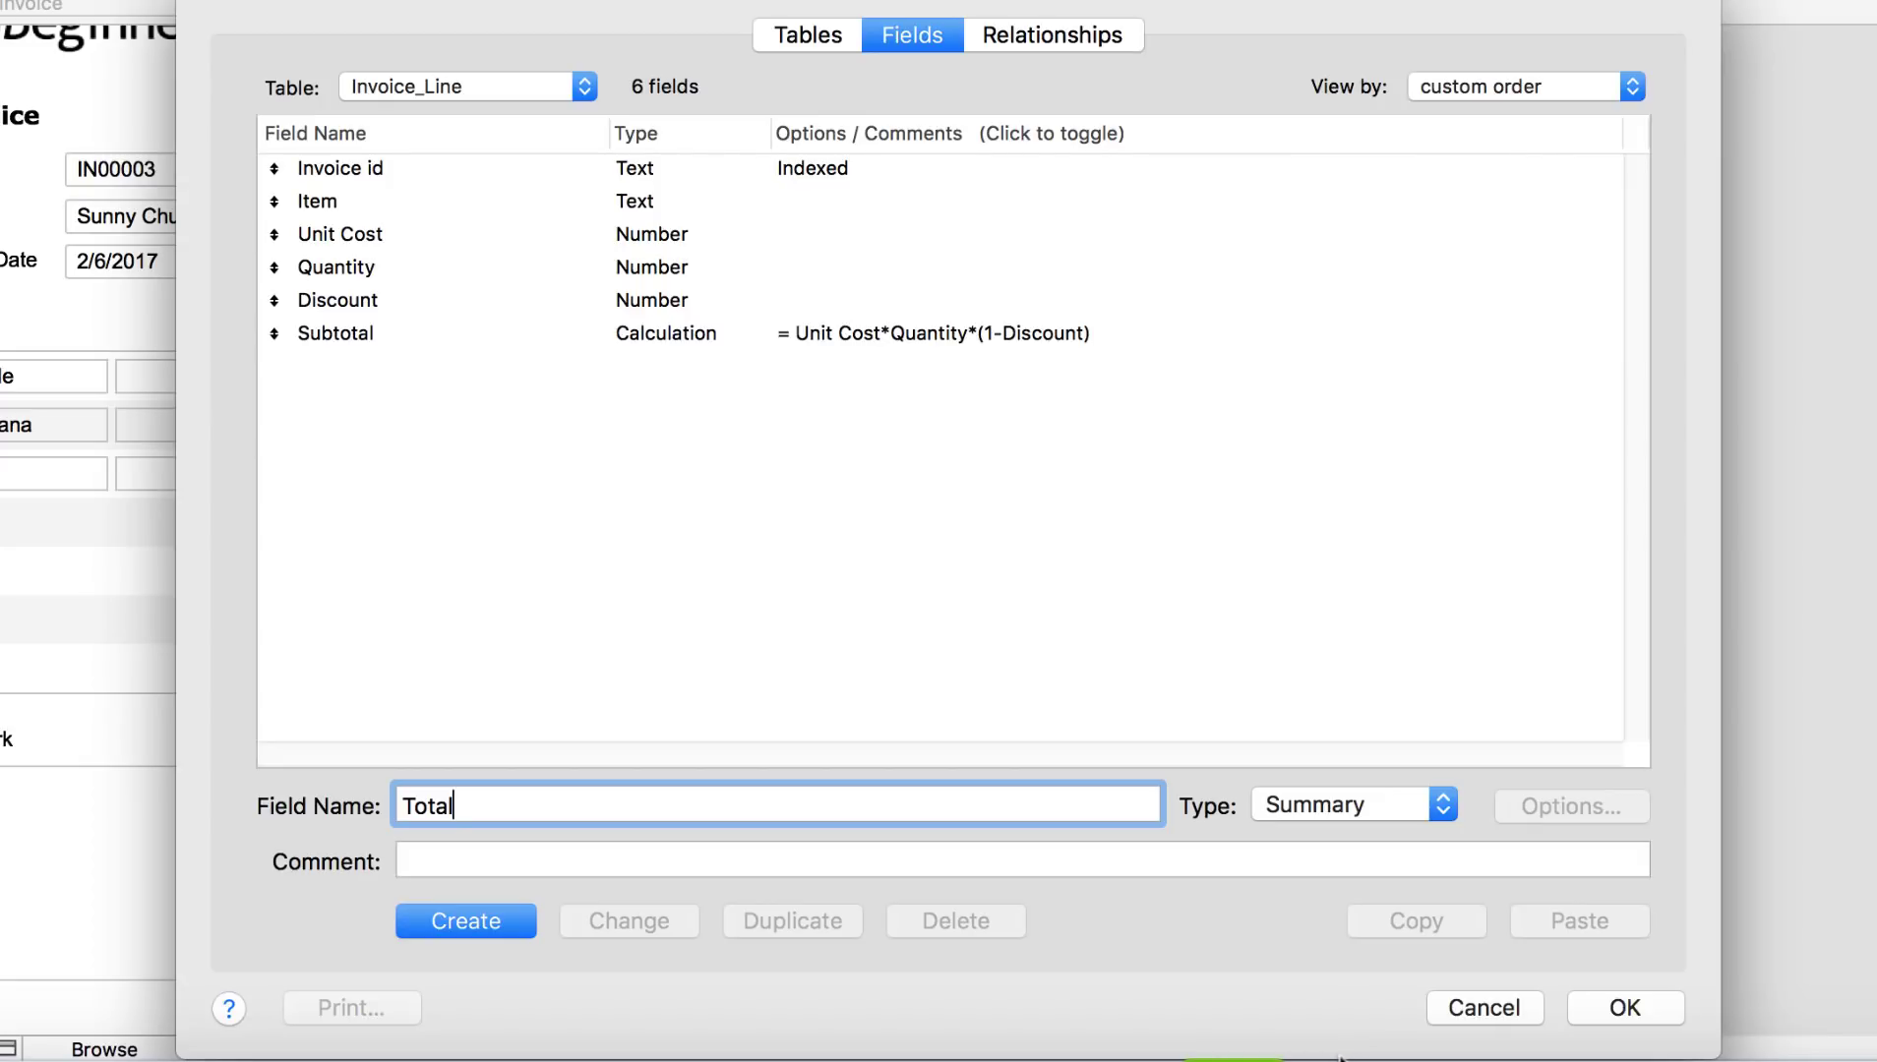
pyautogui.moveTo(1334, 1055); pyautogui.dragTo(1330, 845)
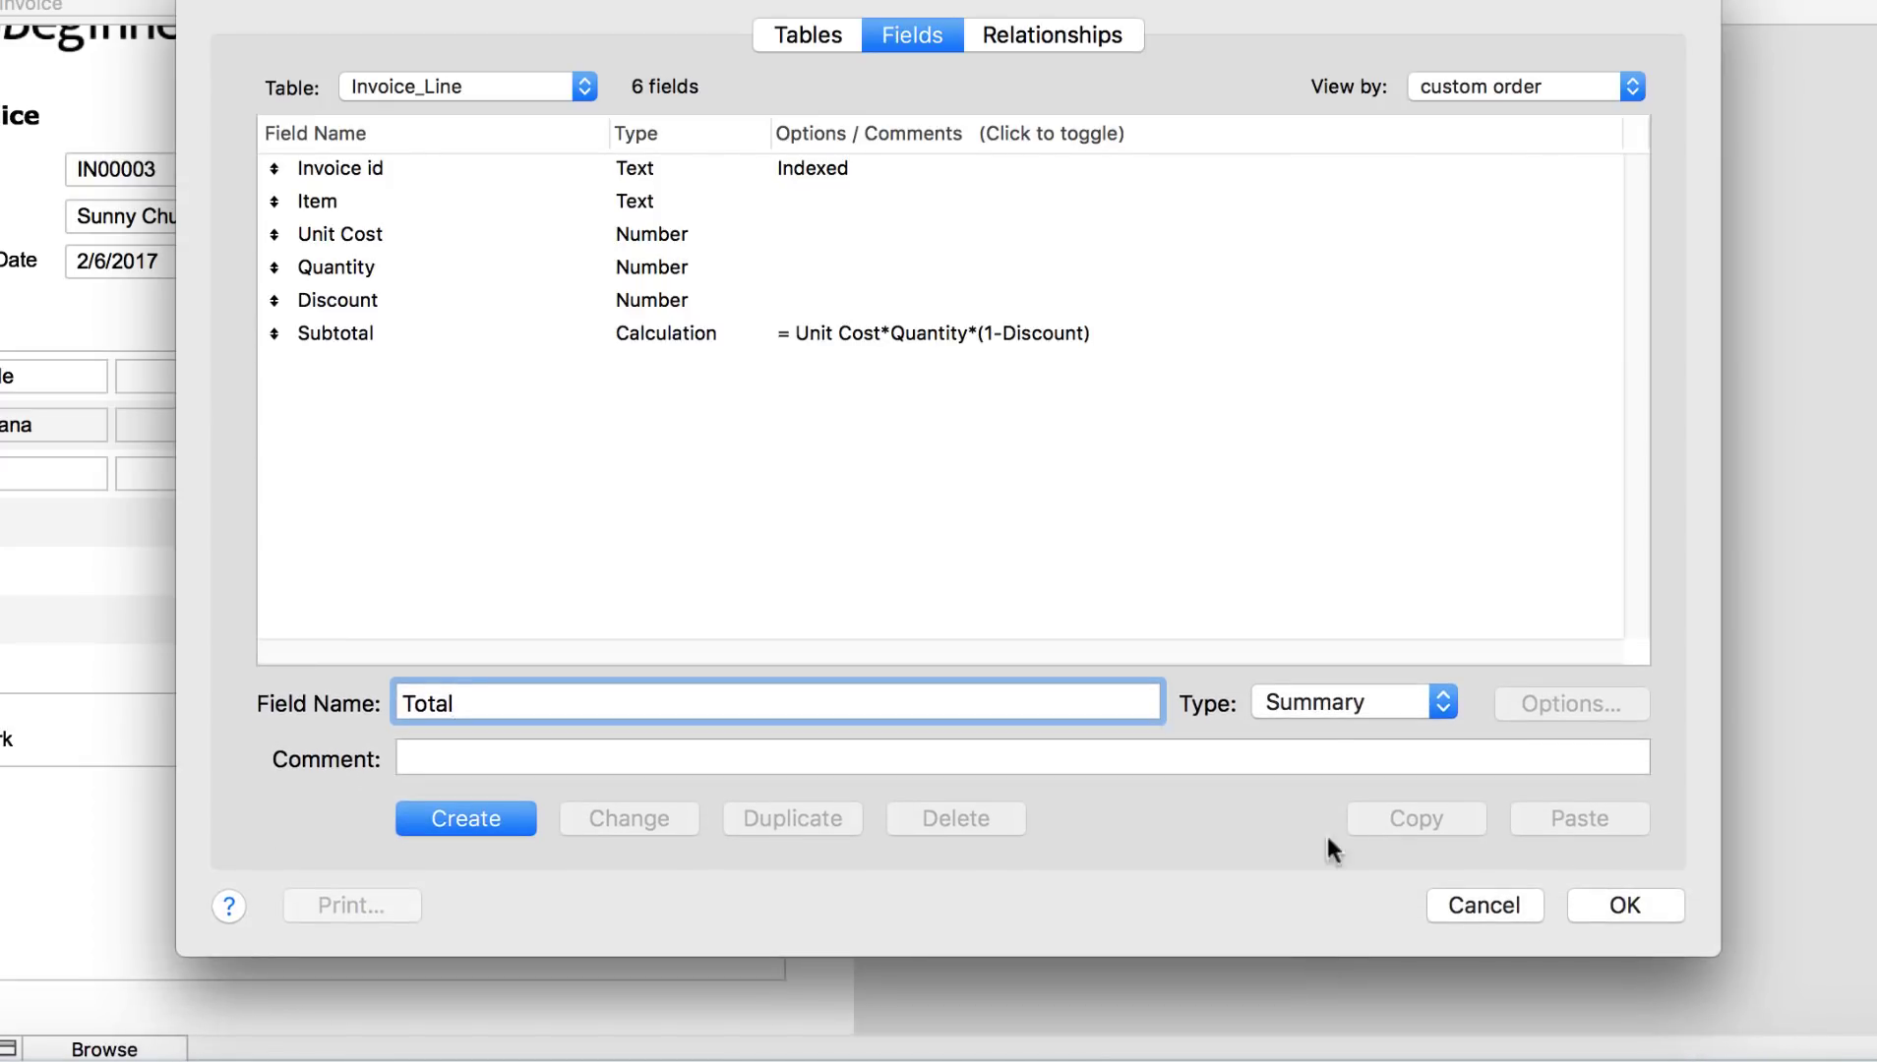
pyautogui.click(1318, 704)
pyautogui.click(1320, 700)
pyautogui.click(492, 822)
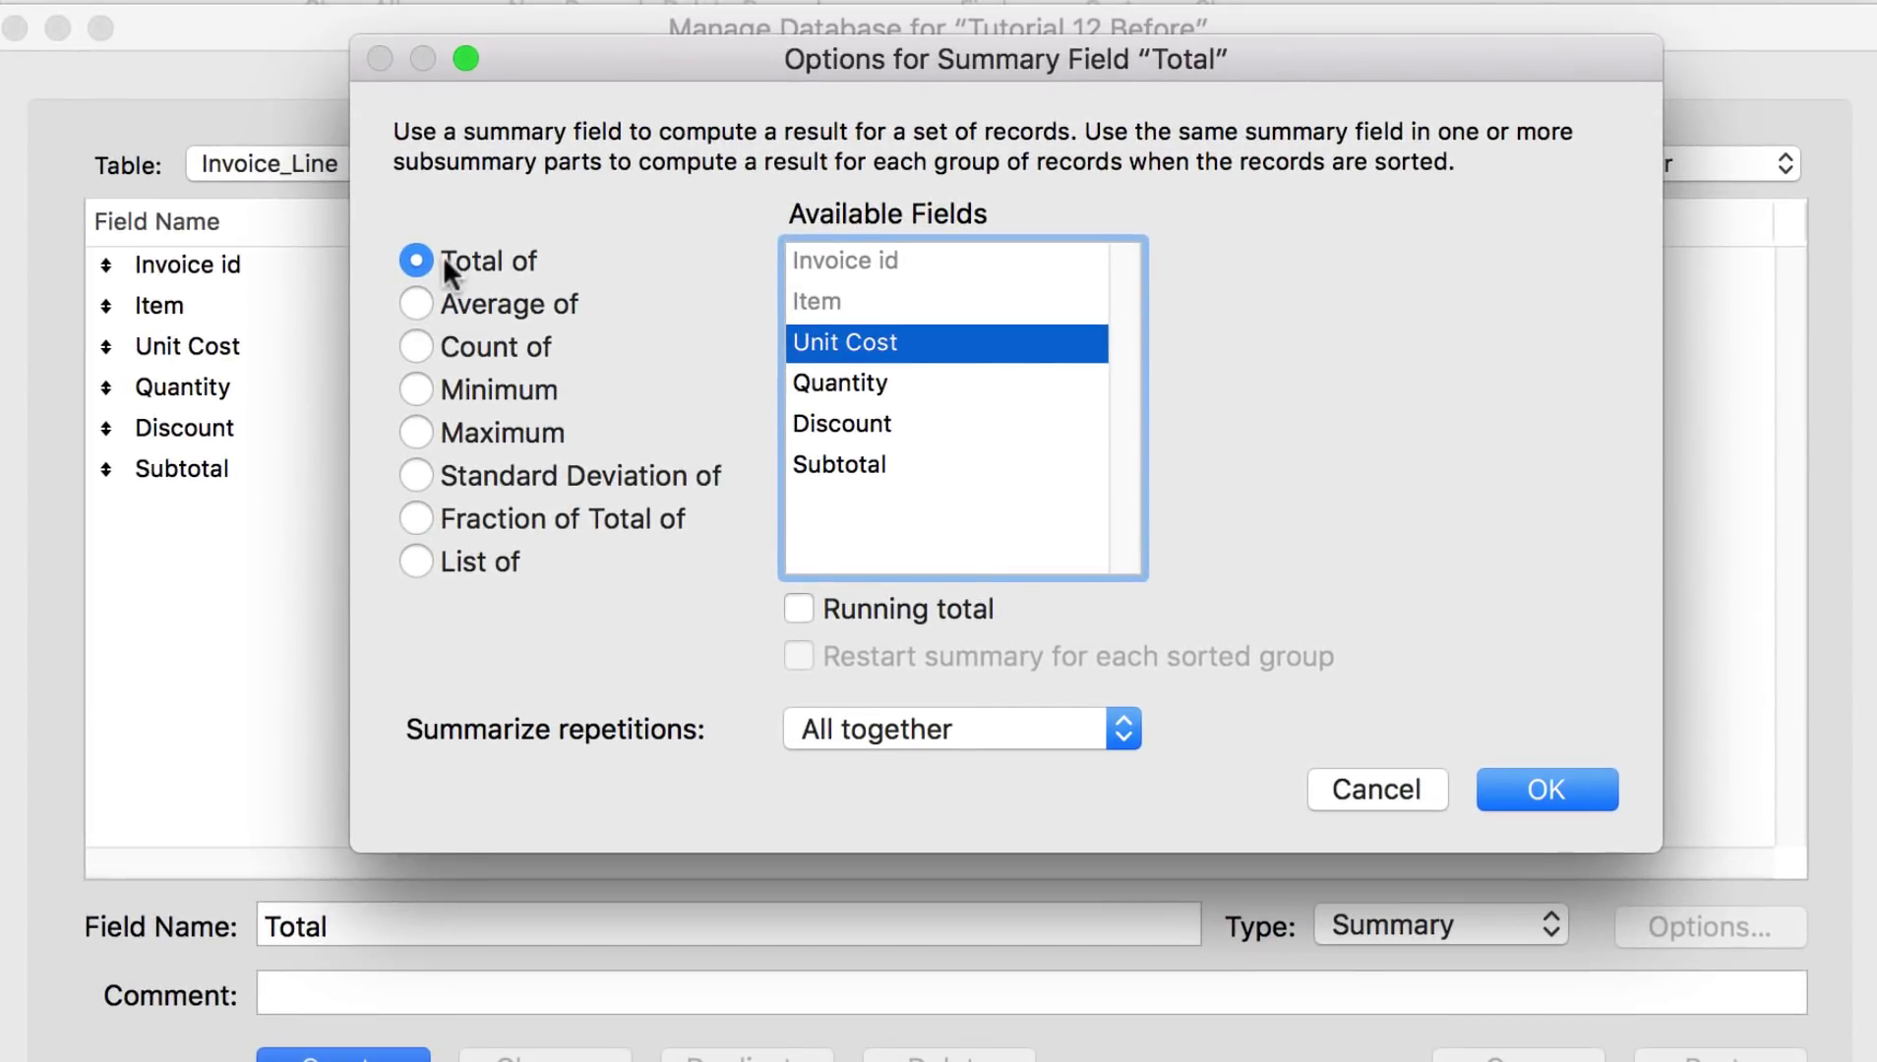
pyautogui.click(812, 465)
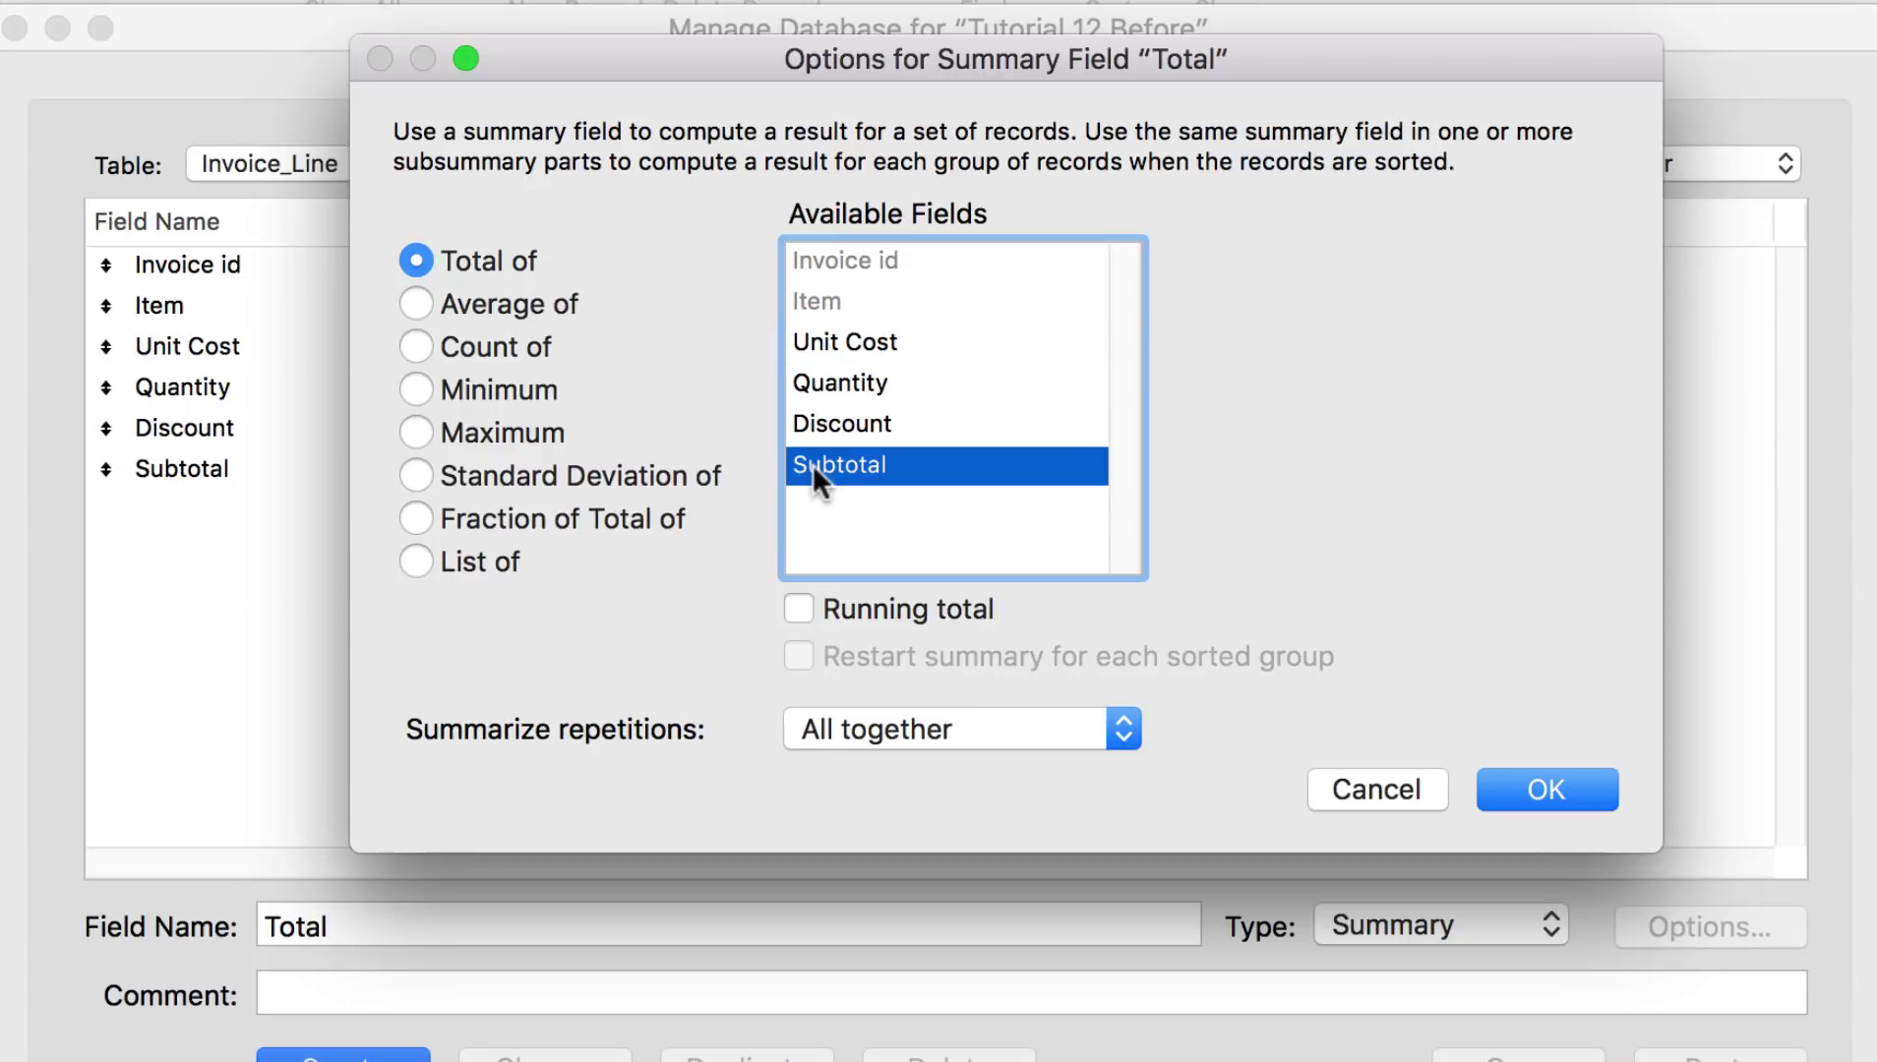
pyautogui.click(1497, 787)
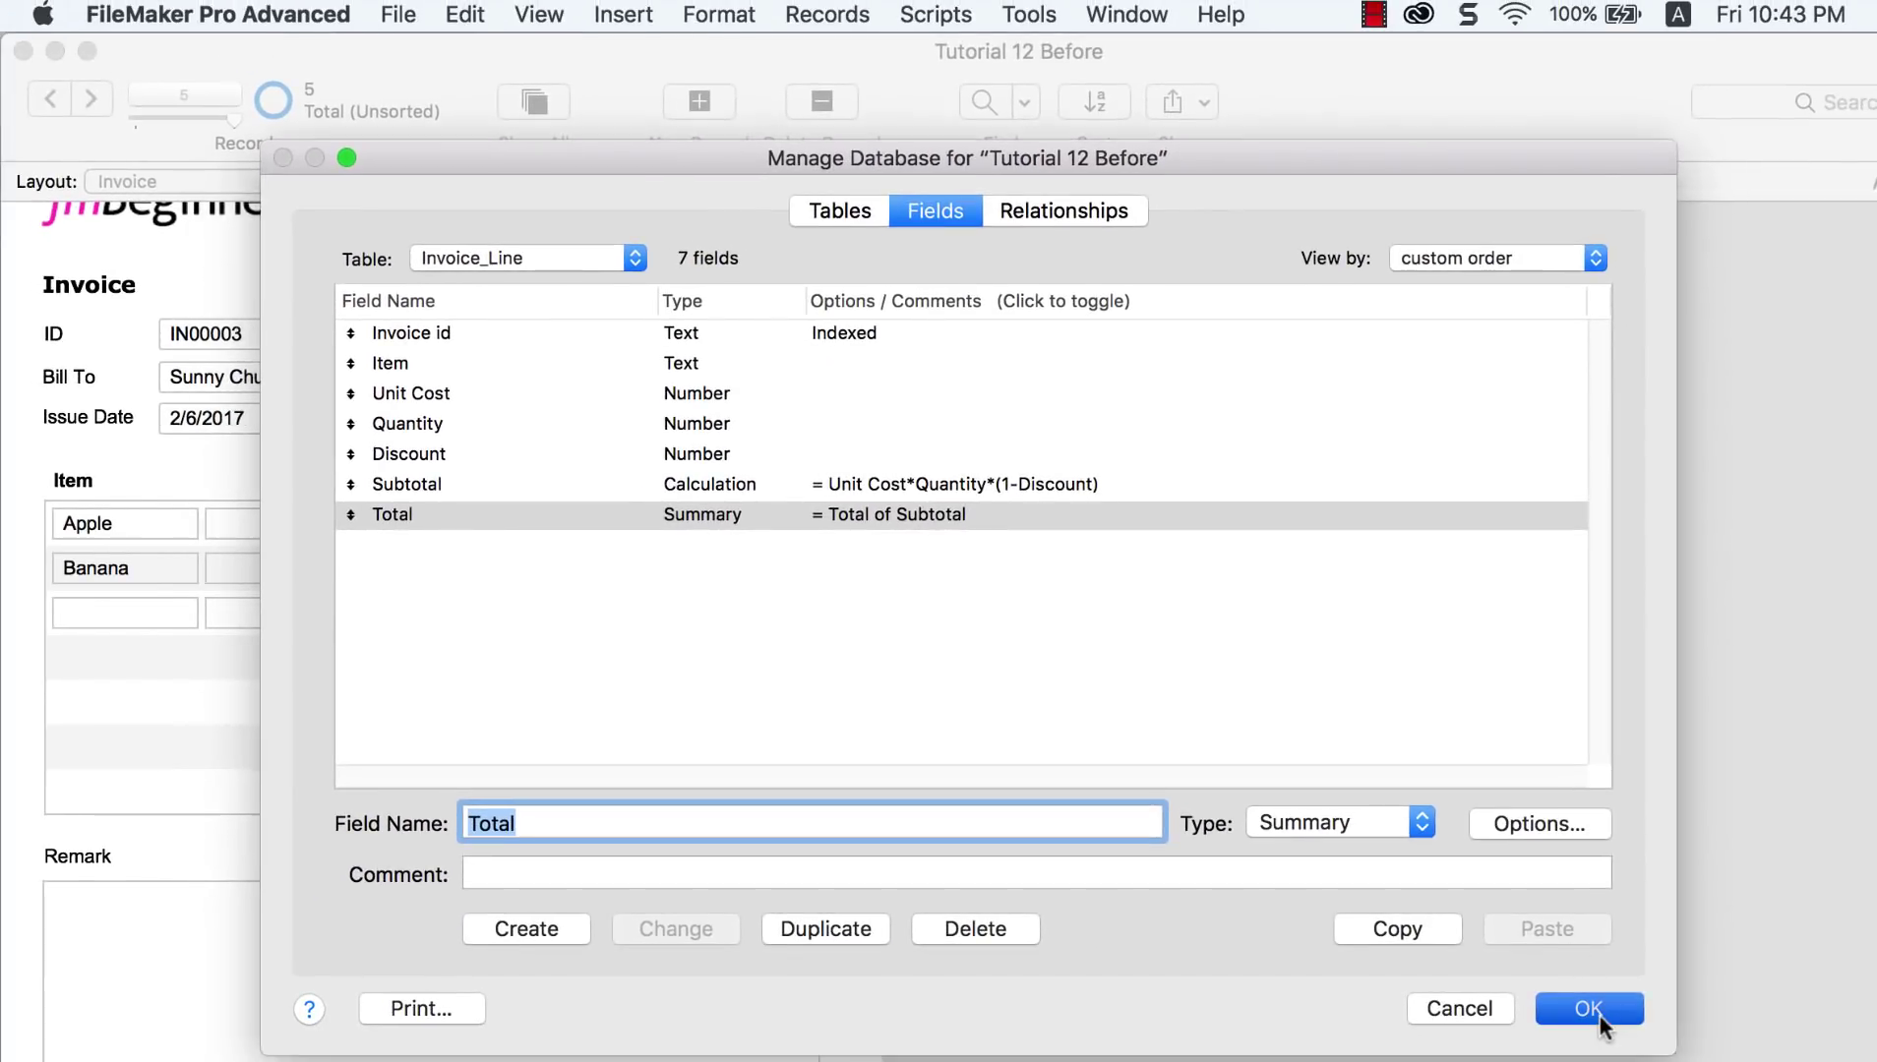
pyautogui.click(1595, 1013)
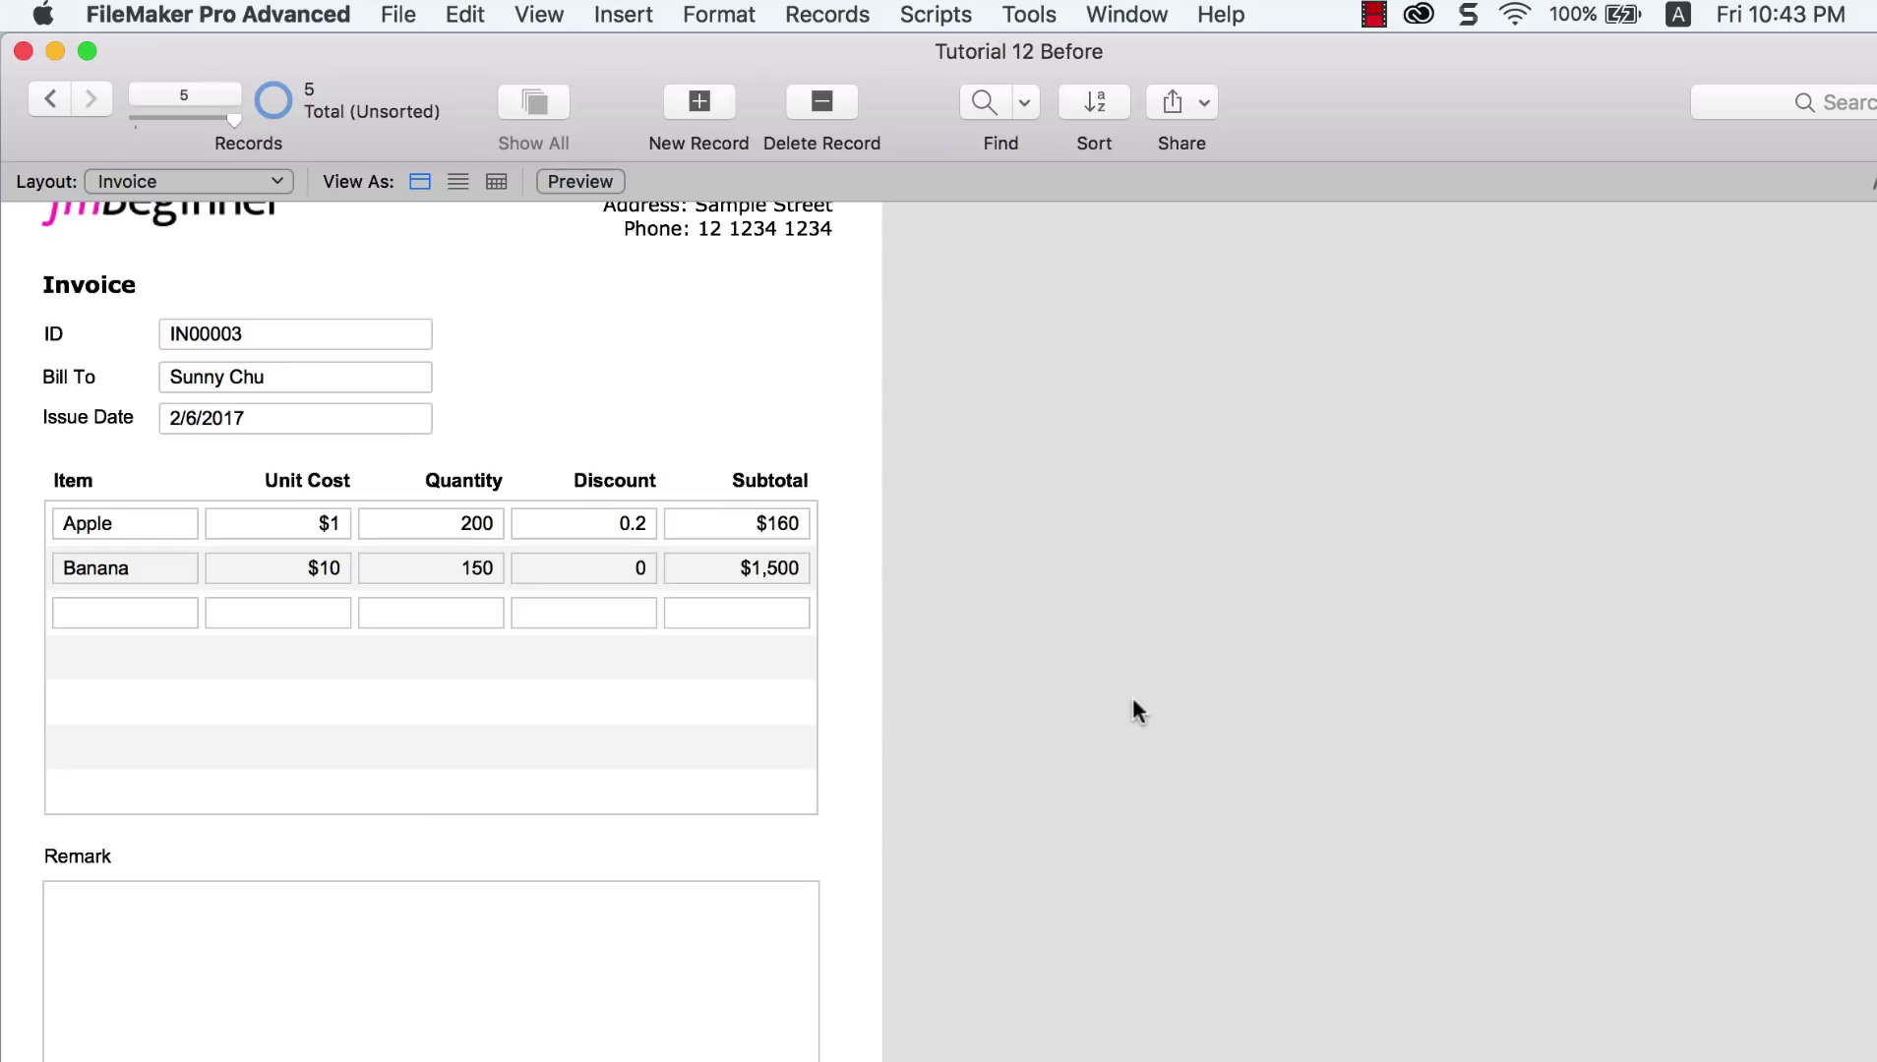
# Step: In Layout mode, move the Subtotal field below the portal and set the portal to 6 rows
pyautogui.click(539, 15)
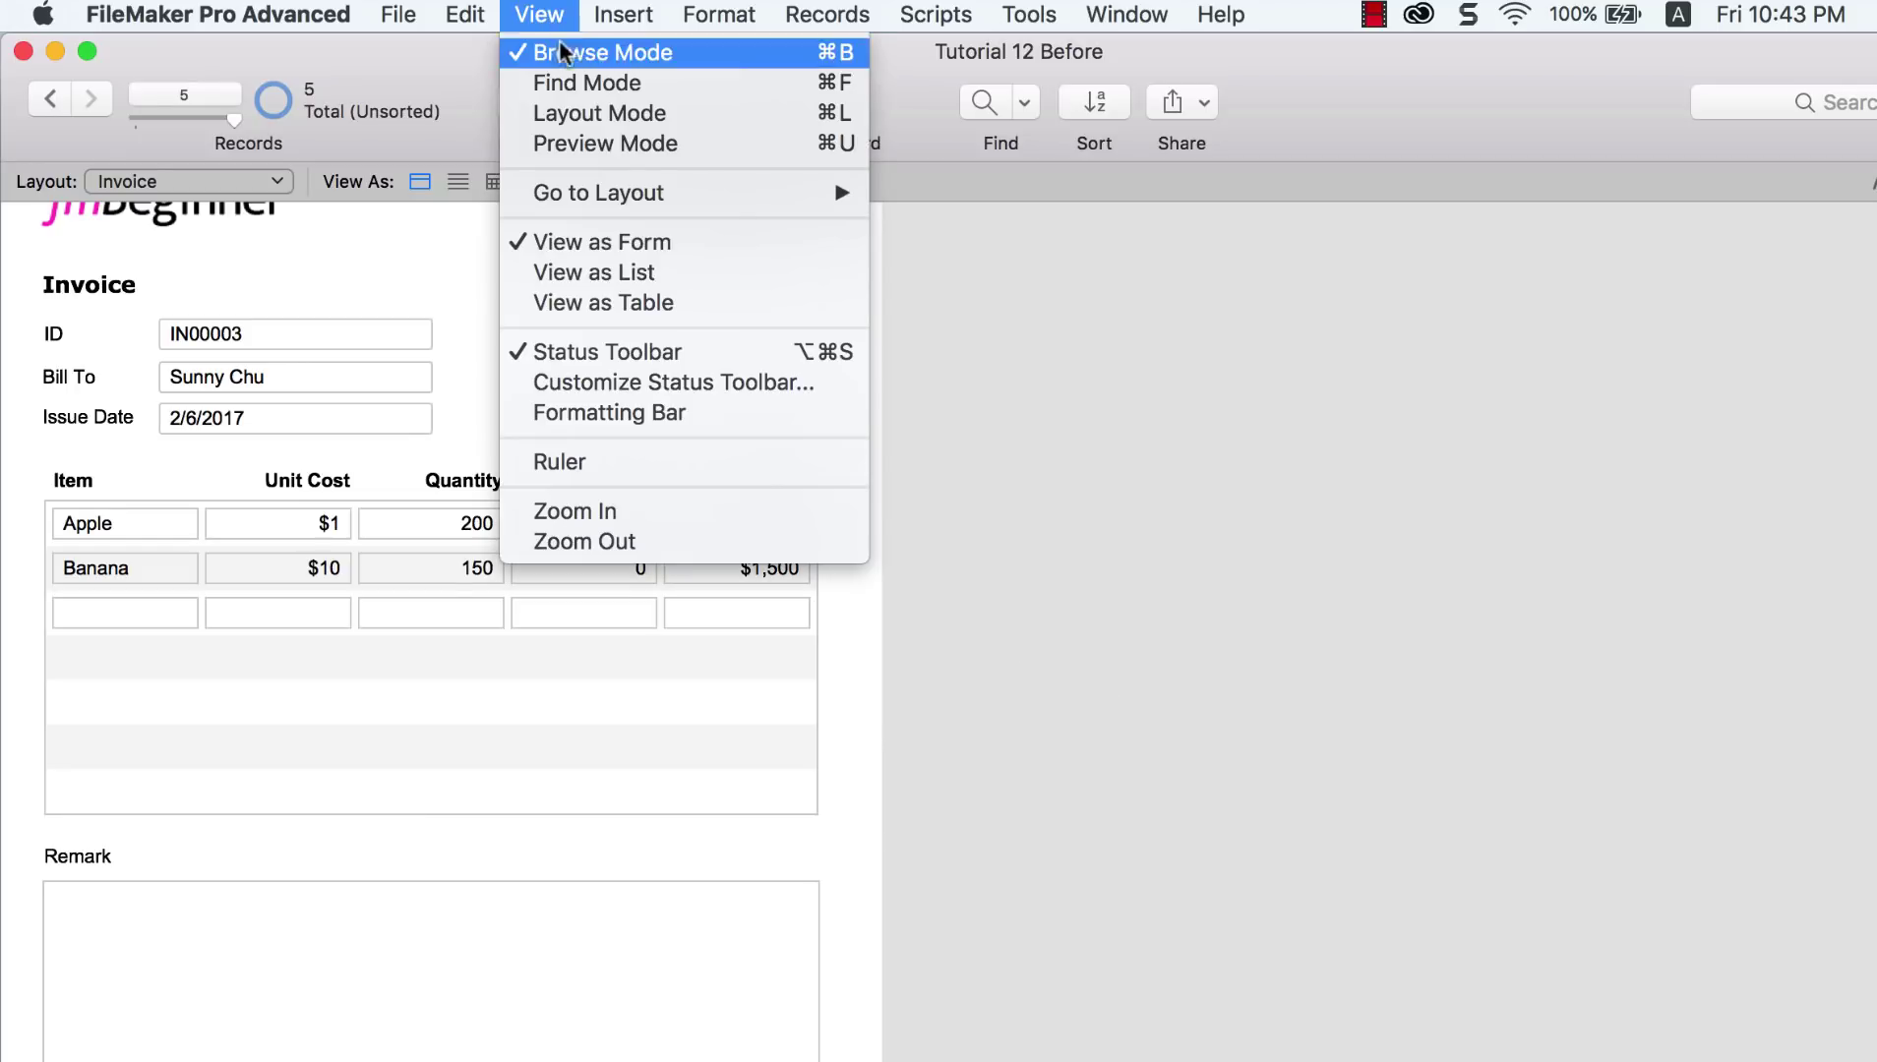
pyautogui.click(583, 115)
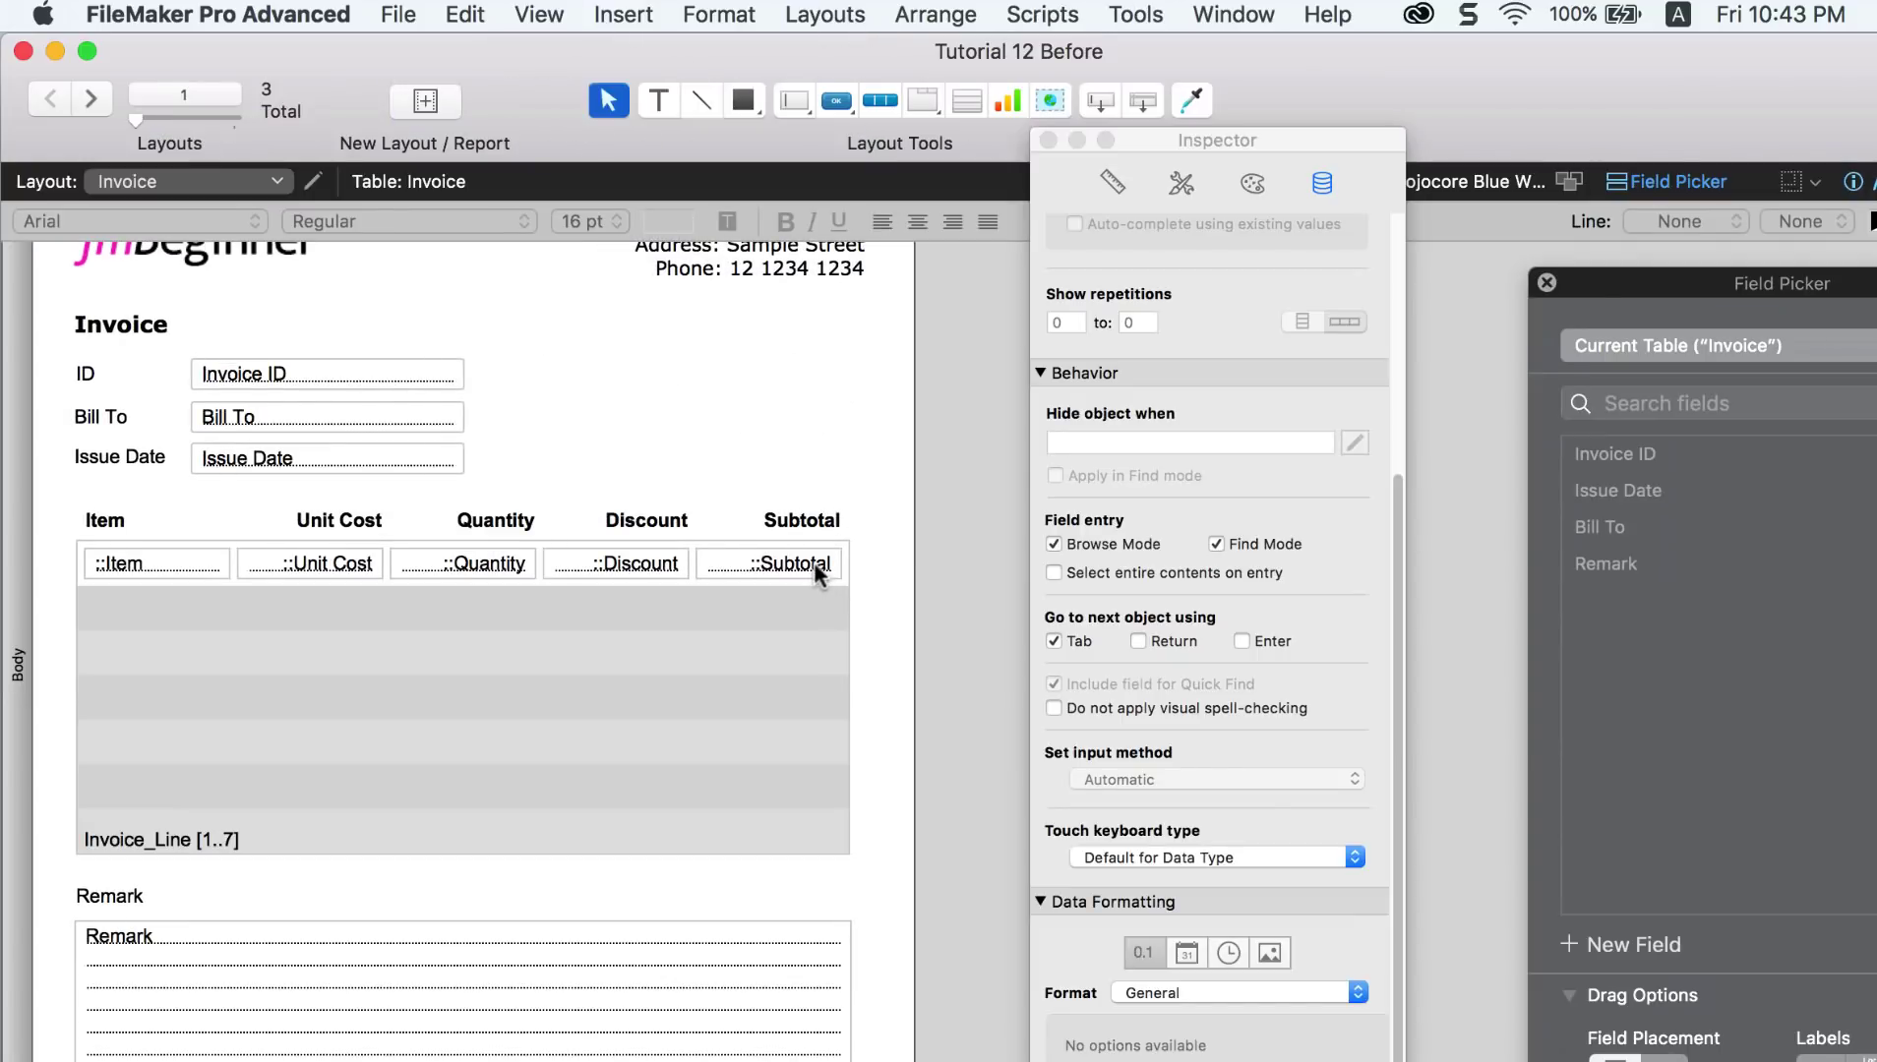
pyautogui.click(817, 575)
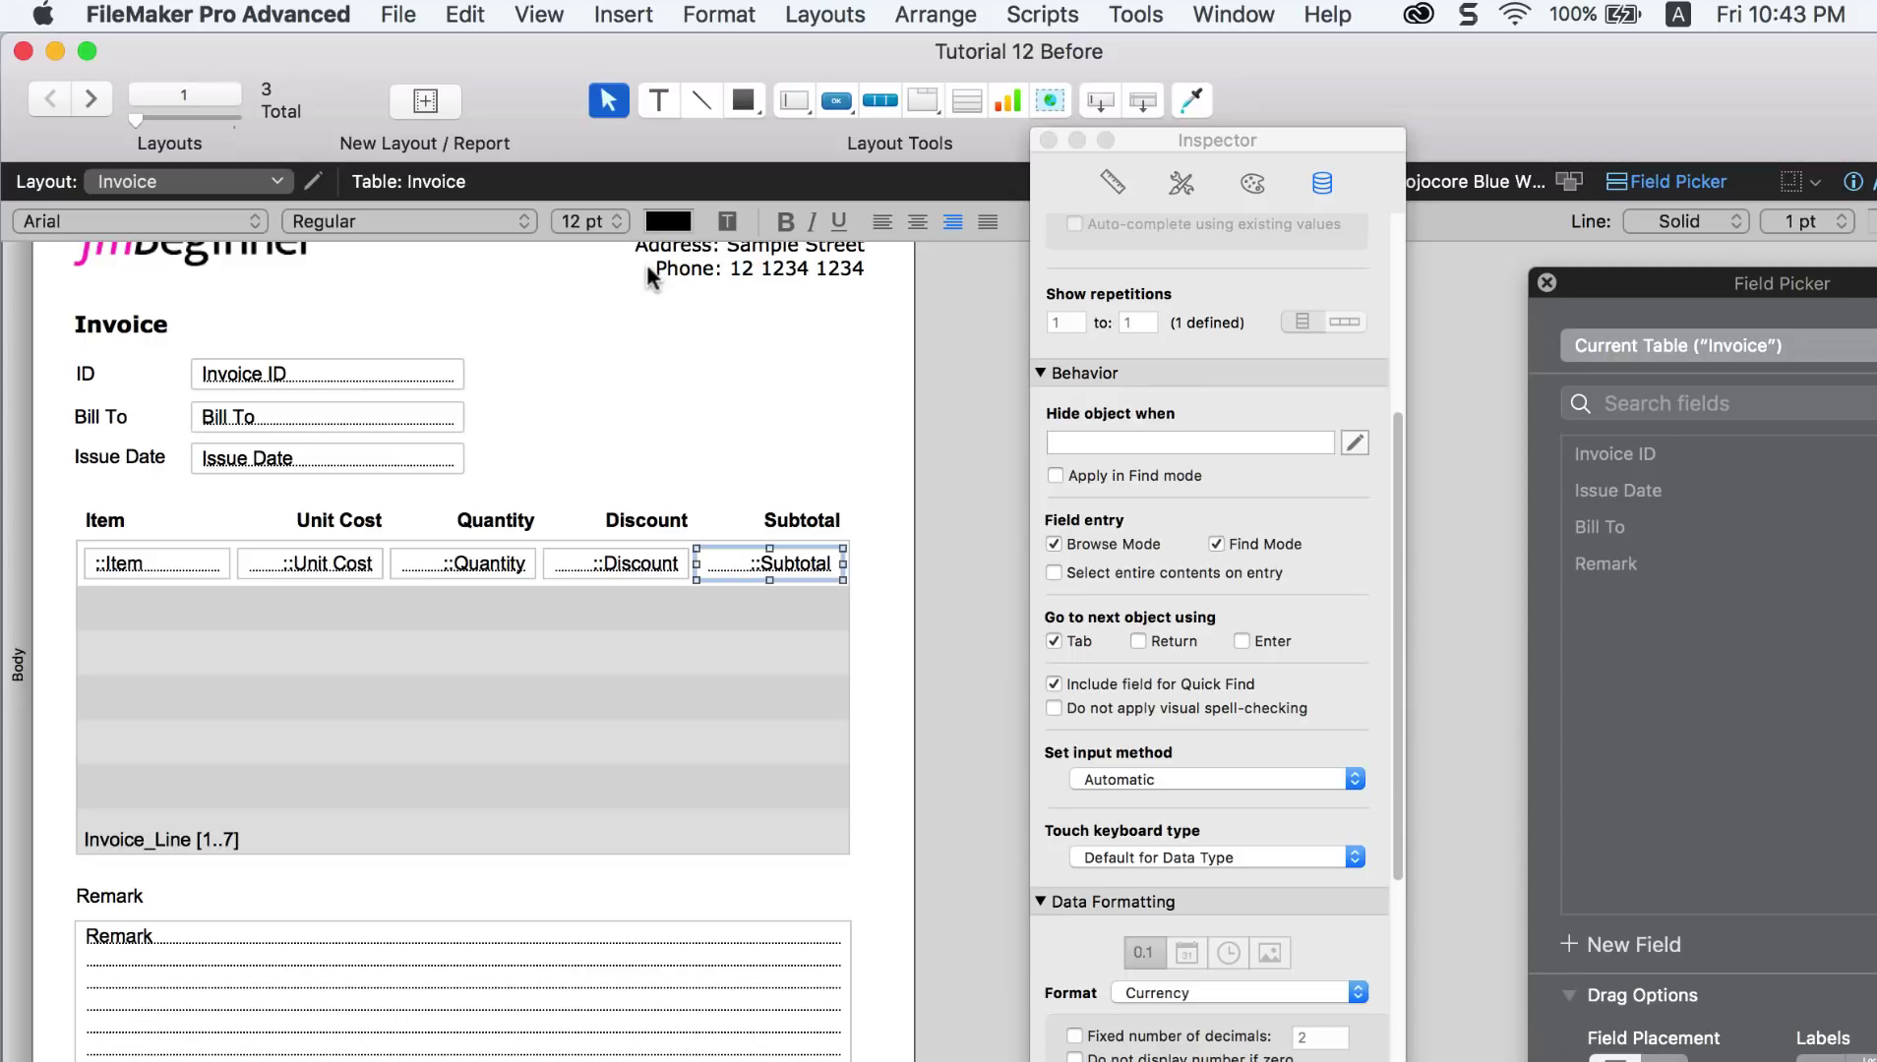
pyautogui.moveTo(767, 572); pyautogui.dragTo(777, 879)
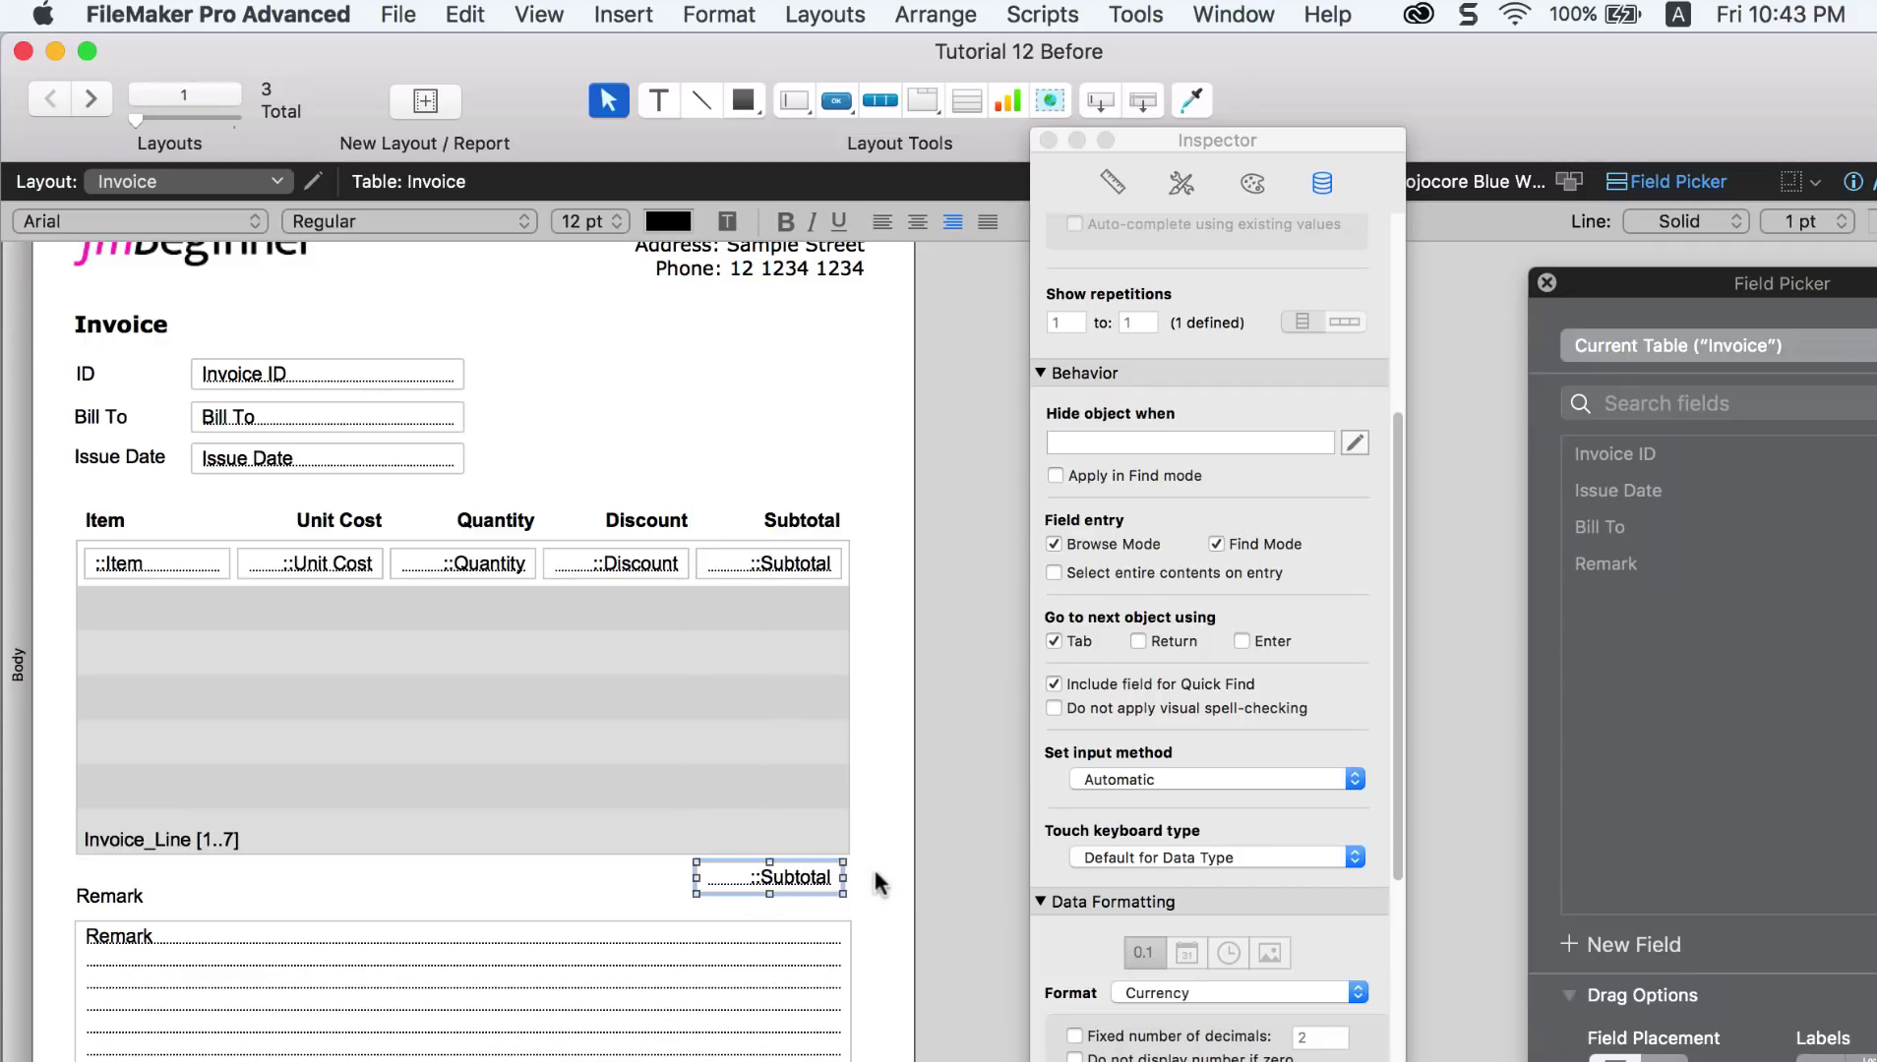
pyautogui.click(879, 879)
pyautogui.doubleClick(759, 844)
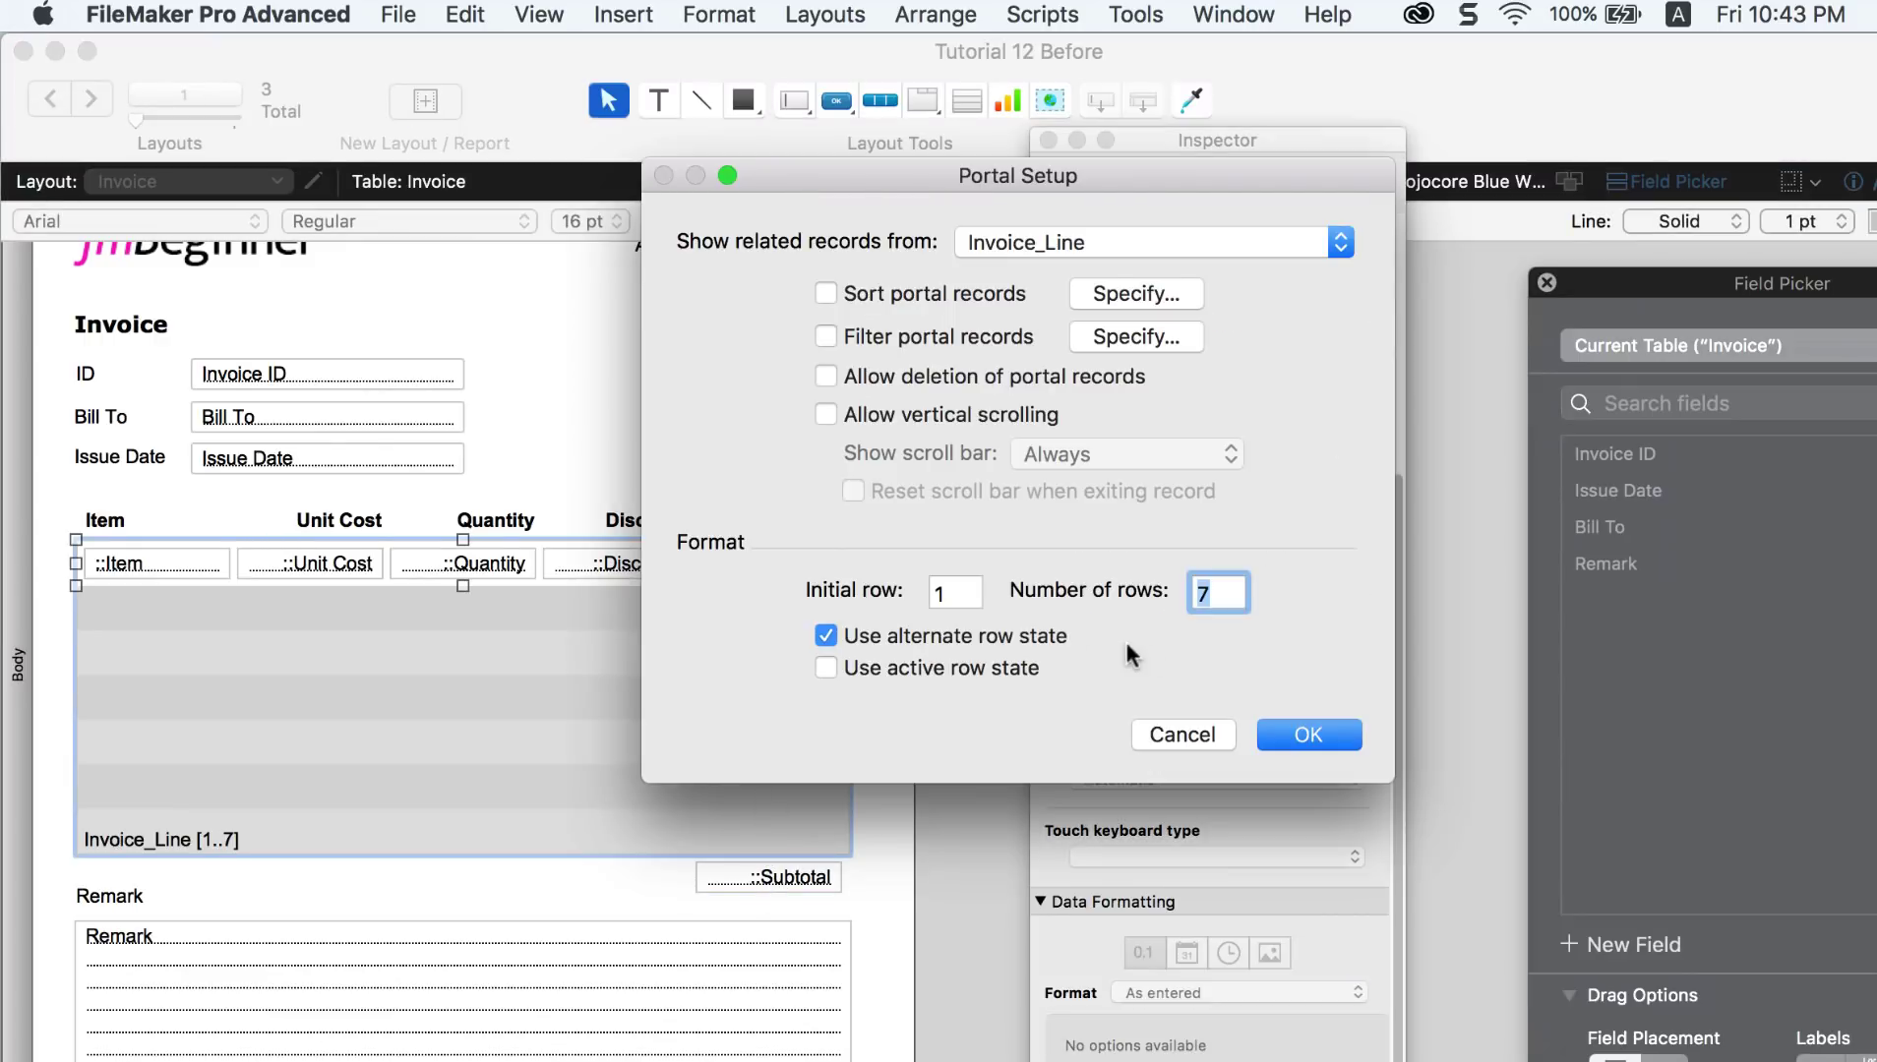
pyautogui.write('6')
pyautogui.click(1278, 731)
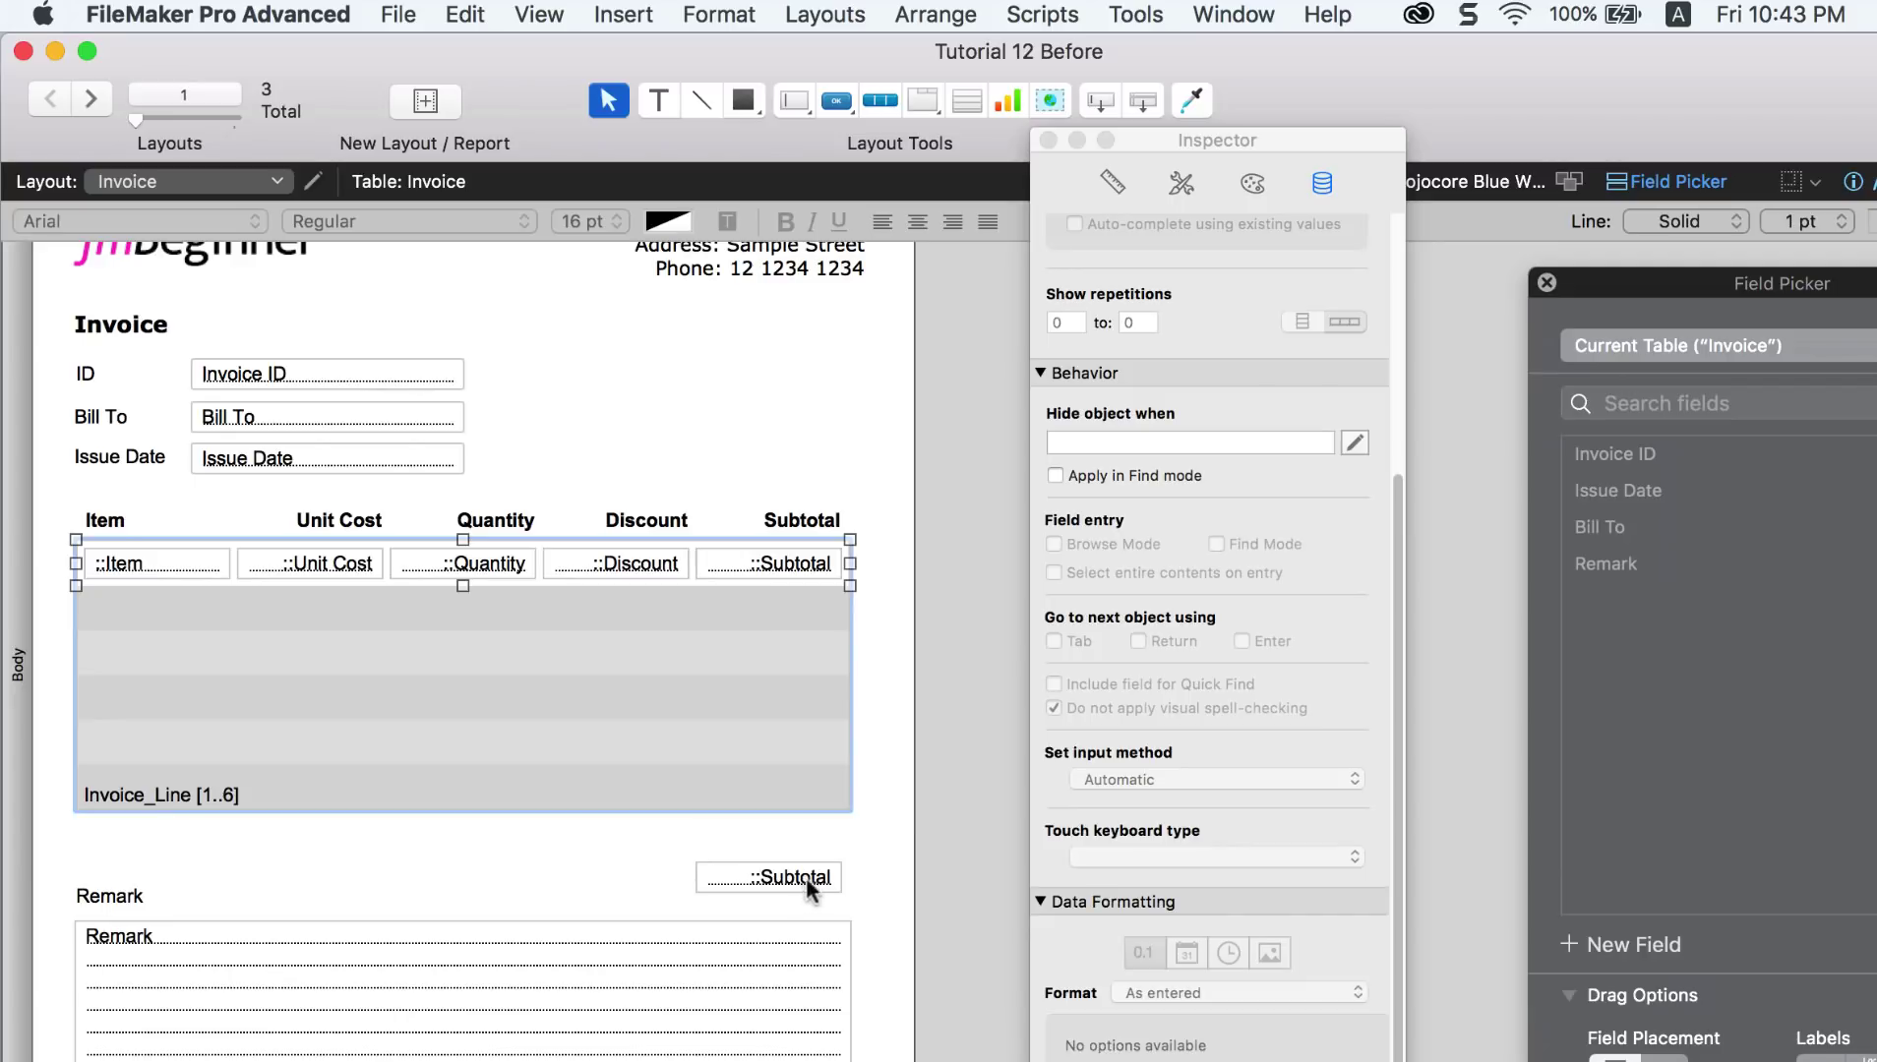
# Step: Bold the field under the portal and add a right-aligned 'Total:' label beside it
pyautogui.moveTo(804, 876); pyautogui.dragTo(805, 833)
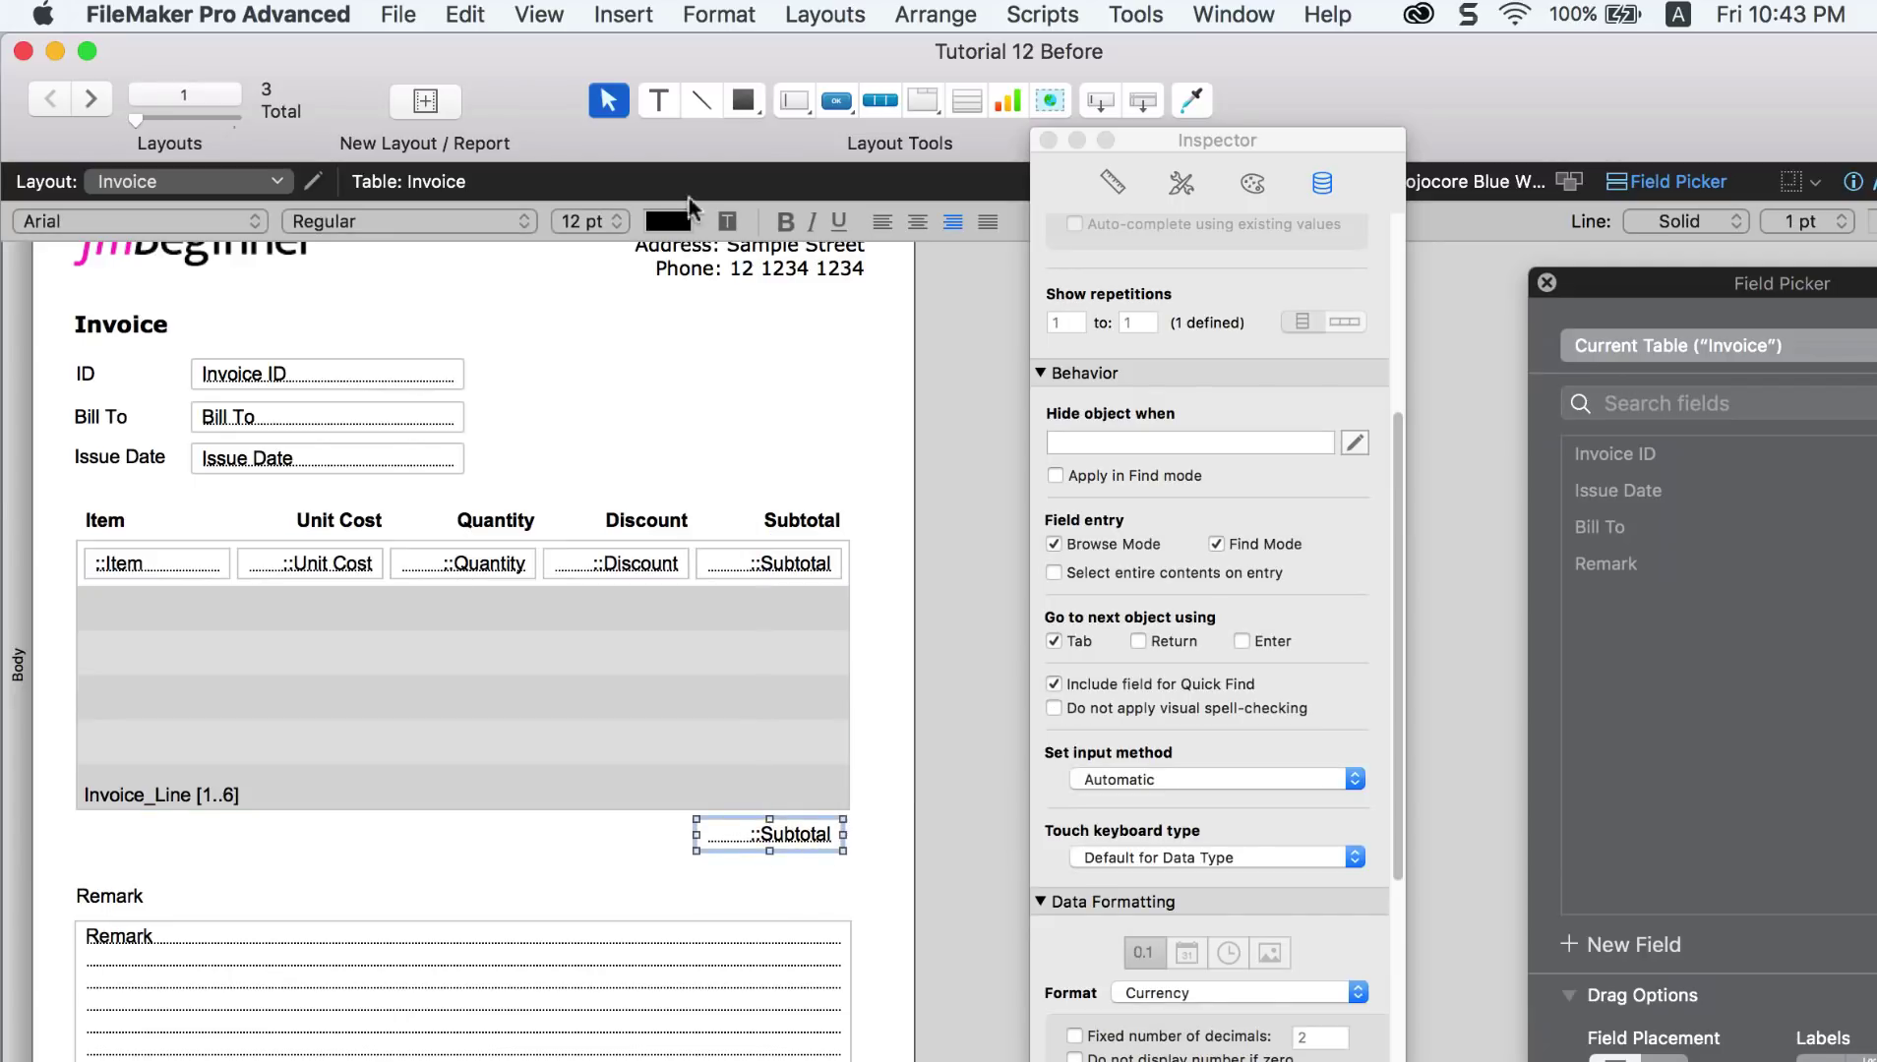
pyautogui.click(778, 223)
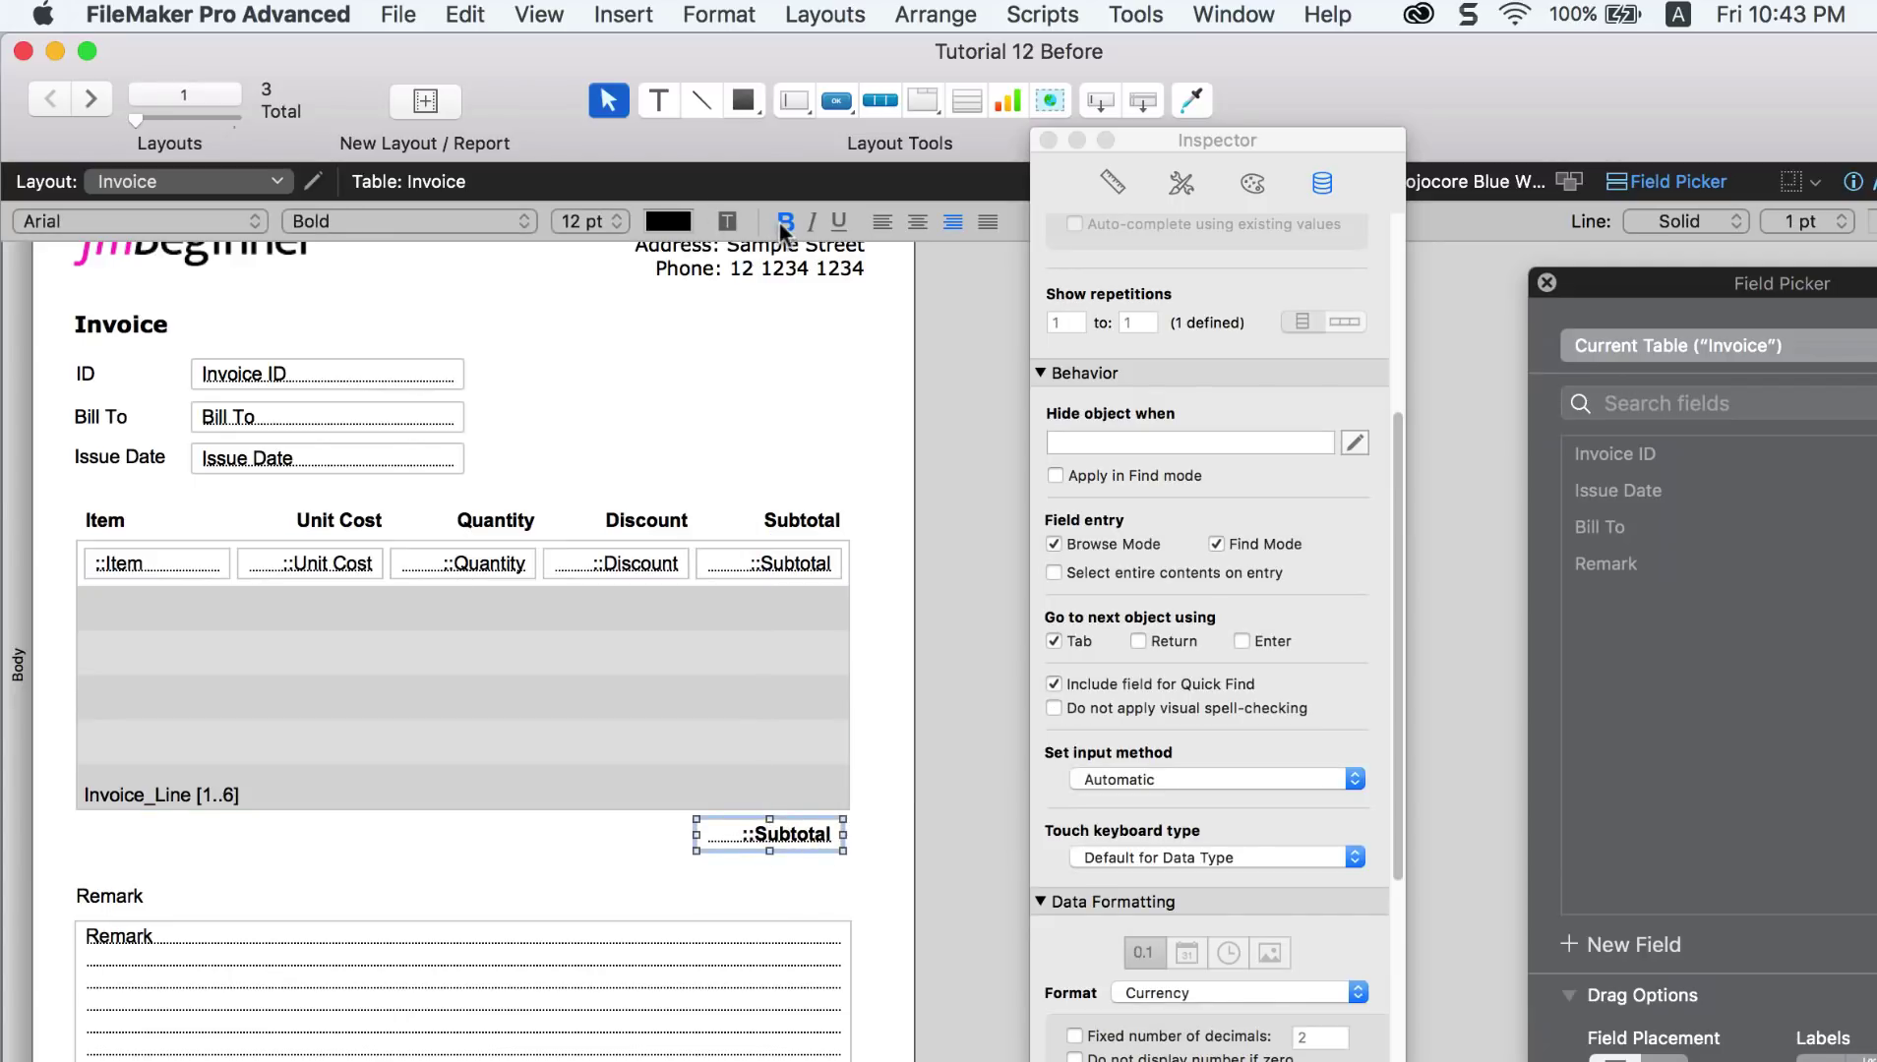
pyautogui.click(657, 101)
pyautogui.moveTo(594, 828); pyautogui.dragTo(672, 857)
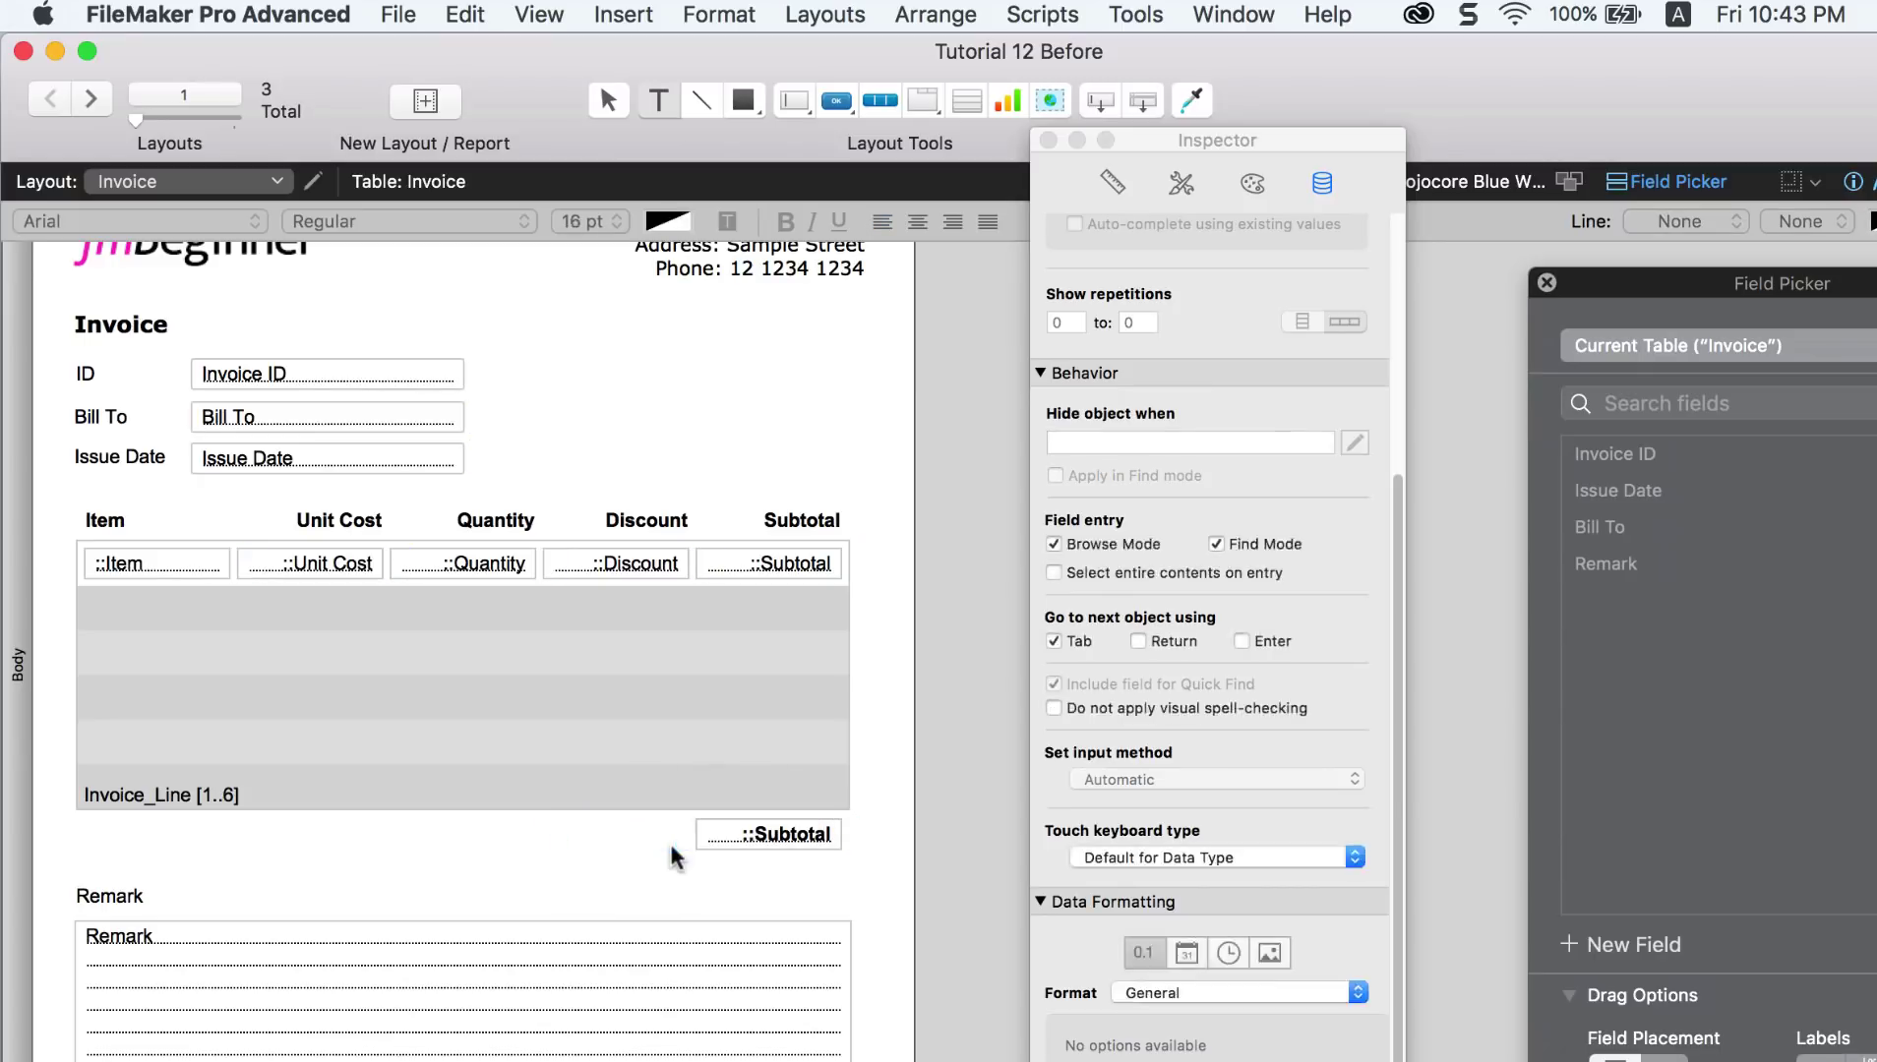
pyautogui.write('Total:')
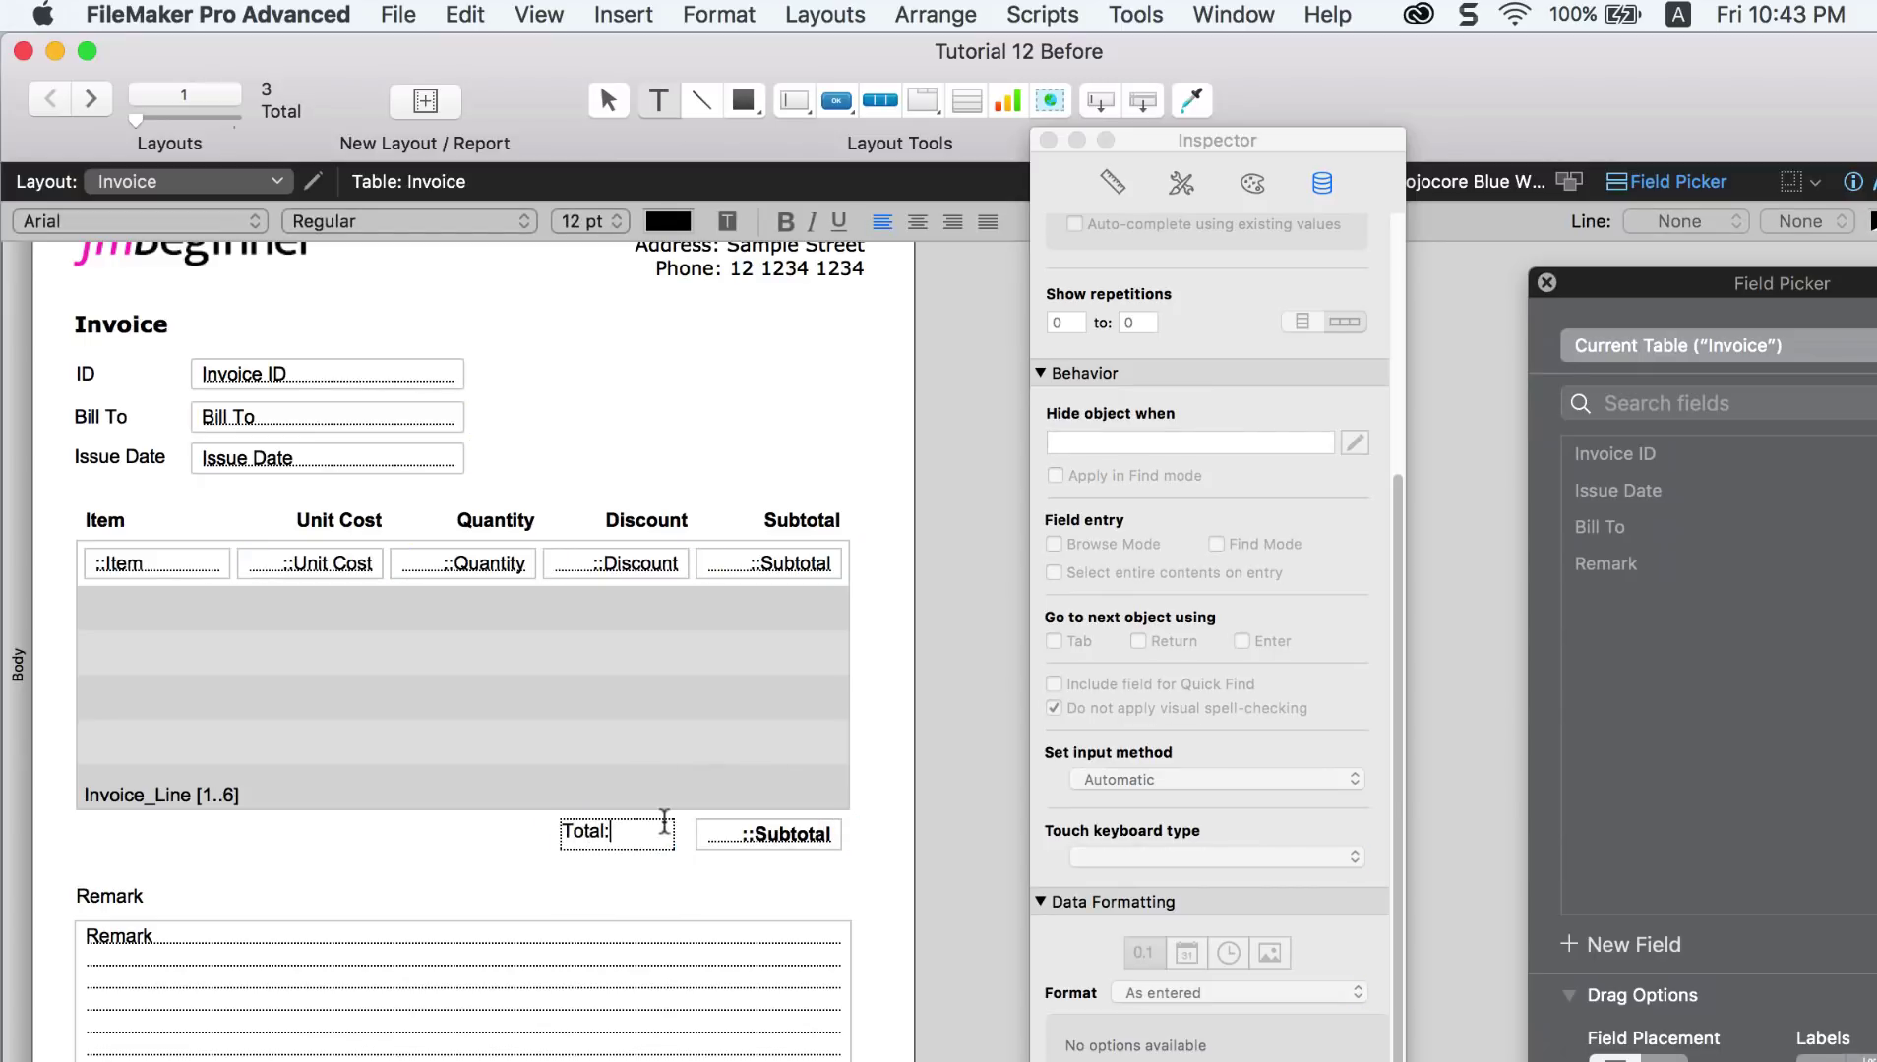
pyautogui.click(952, 222)
pyautogui.press('Escape')
pyautogui.moveTo(649, 839); pyautogui.dragTo(661, 842)
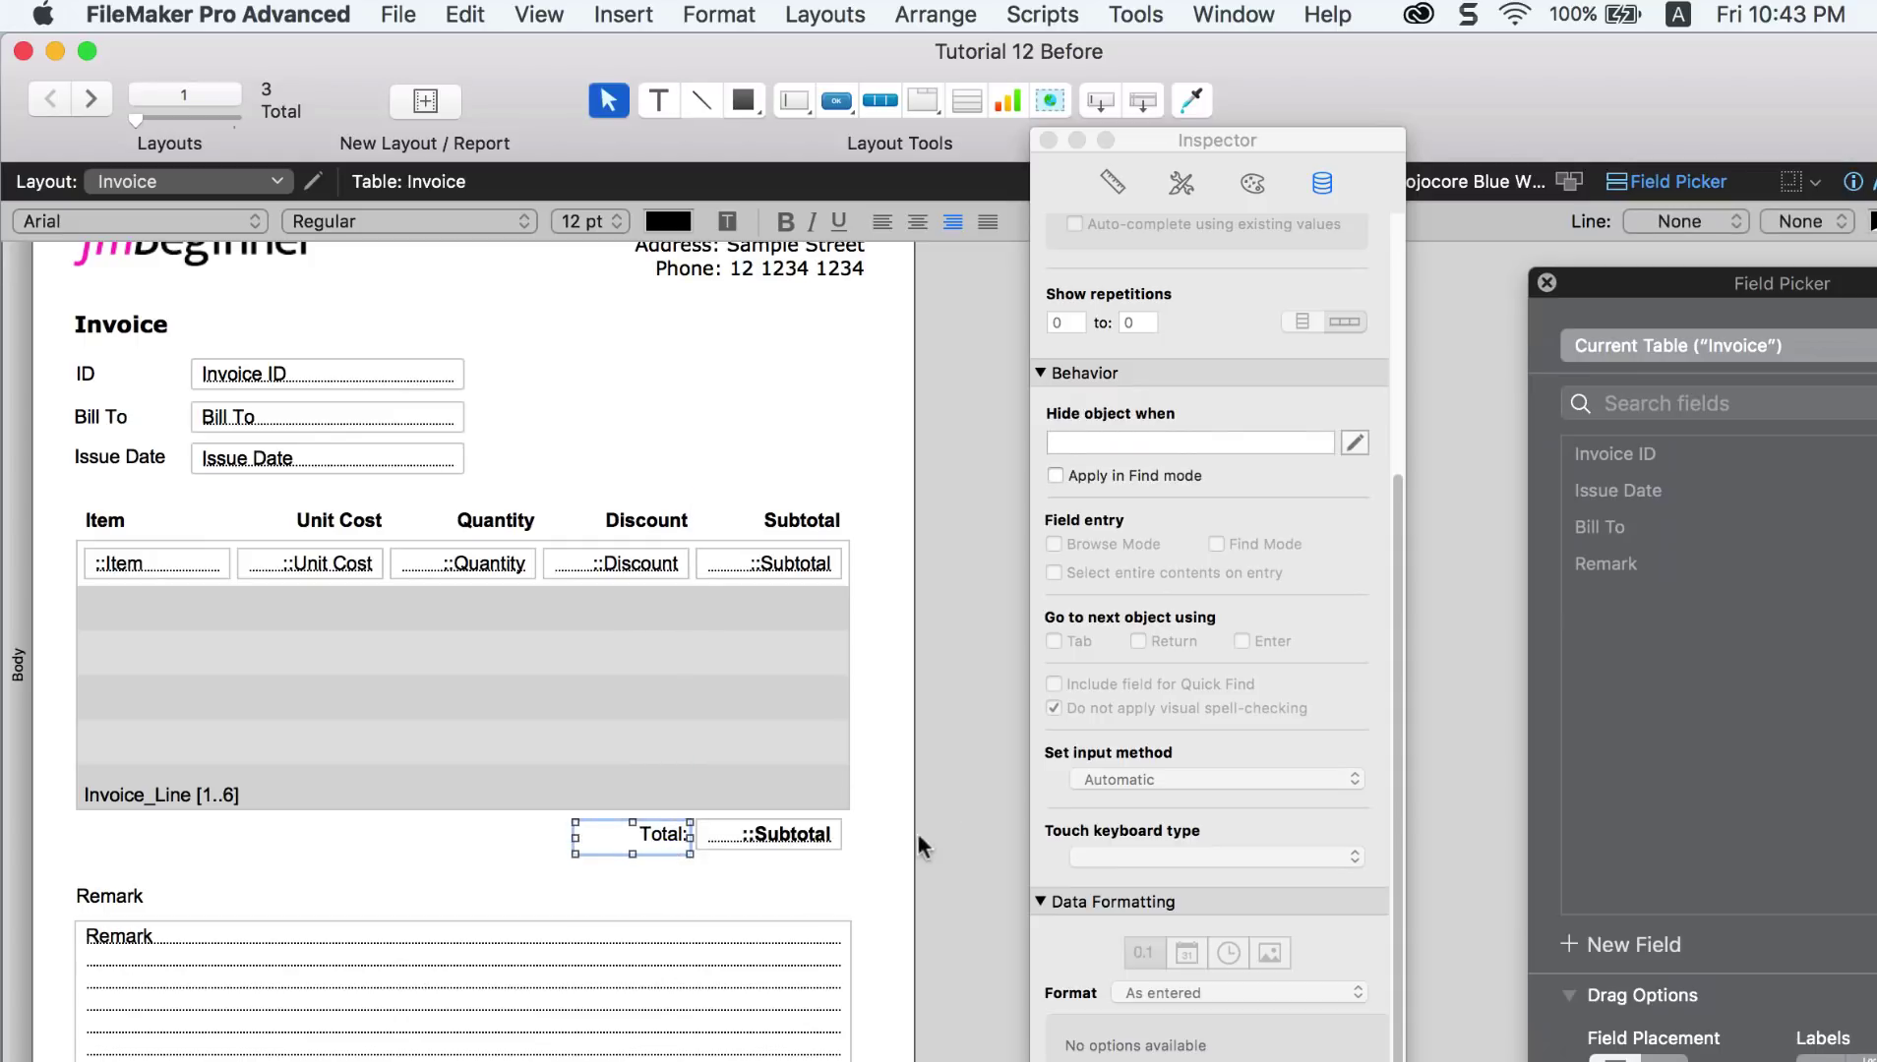
# Step: Make that field display ::Total and return to Browse mode
pyautogui.click(736, 842)
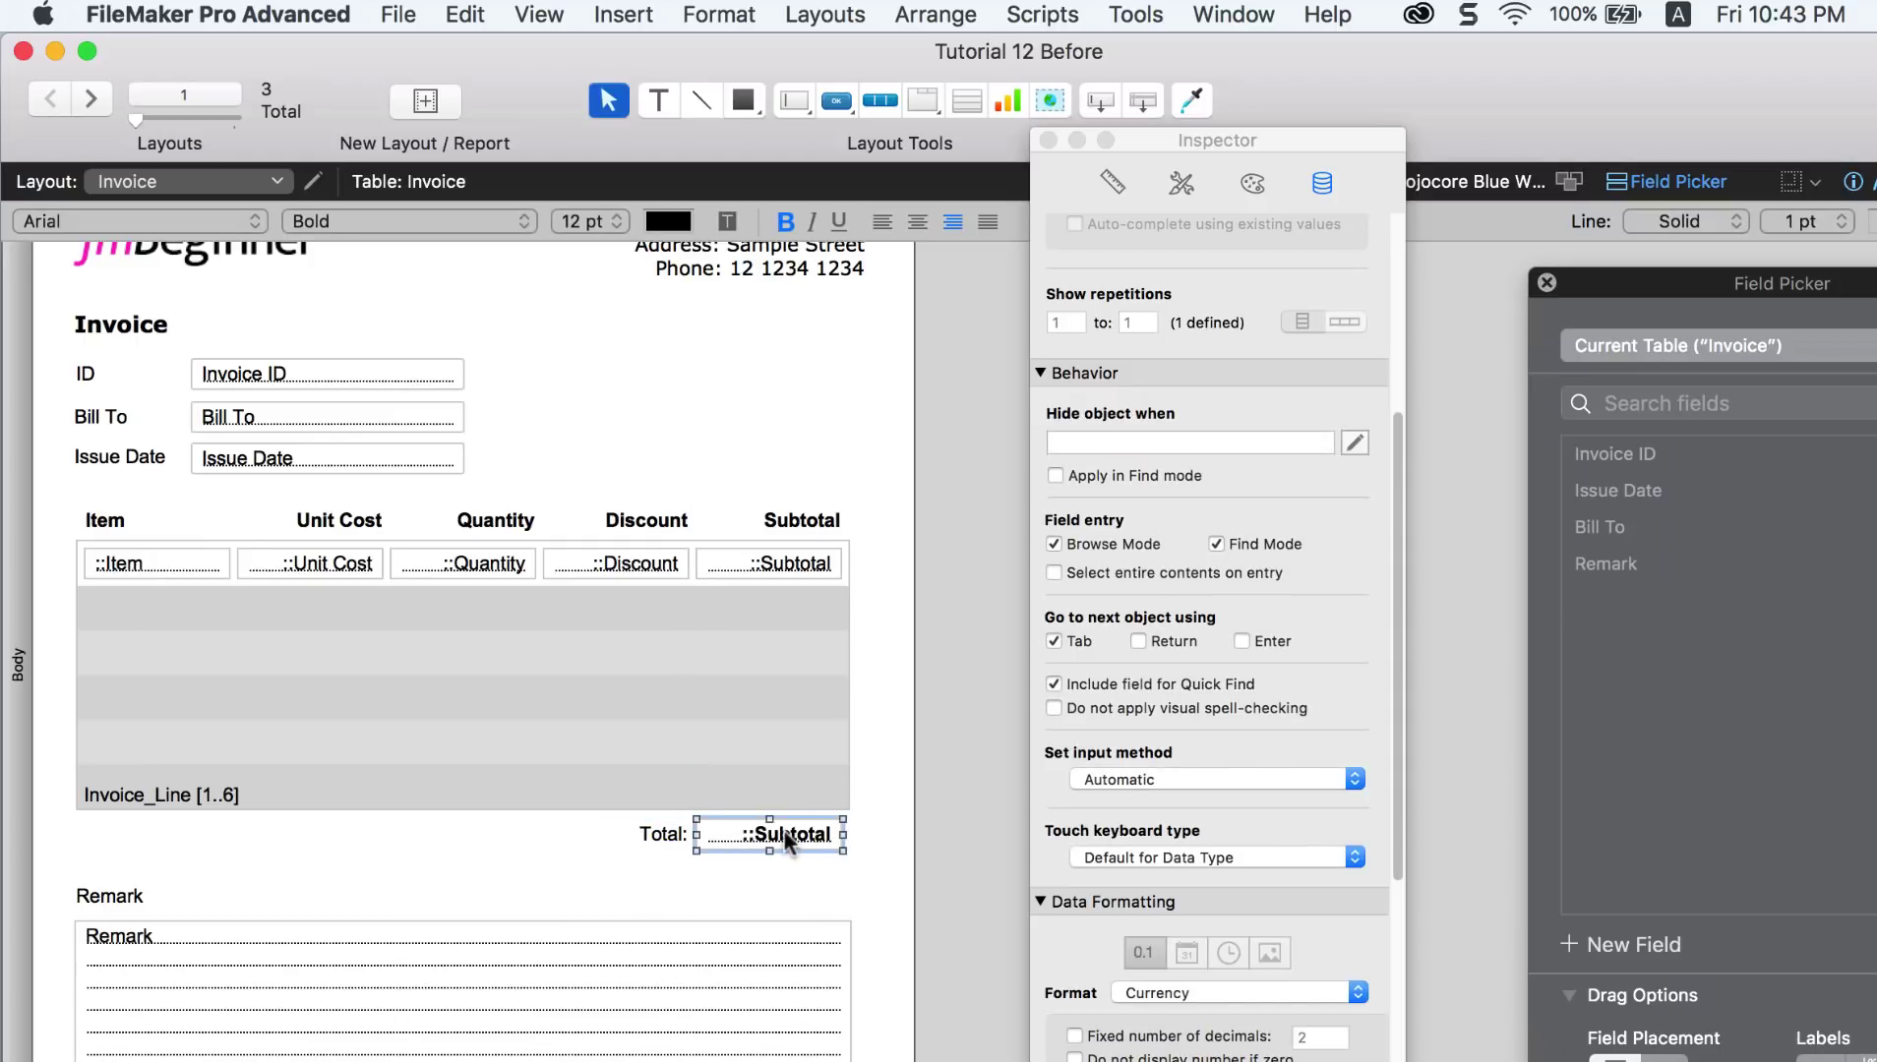
pyautogui.doubleClick(782, 836)
pyautogui.click(321, 655)
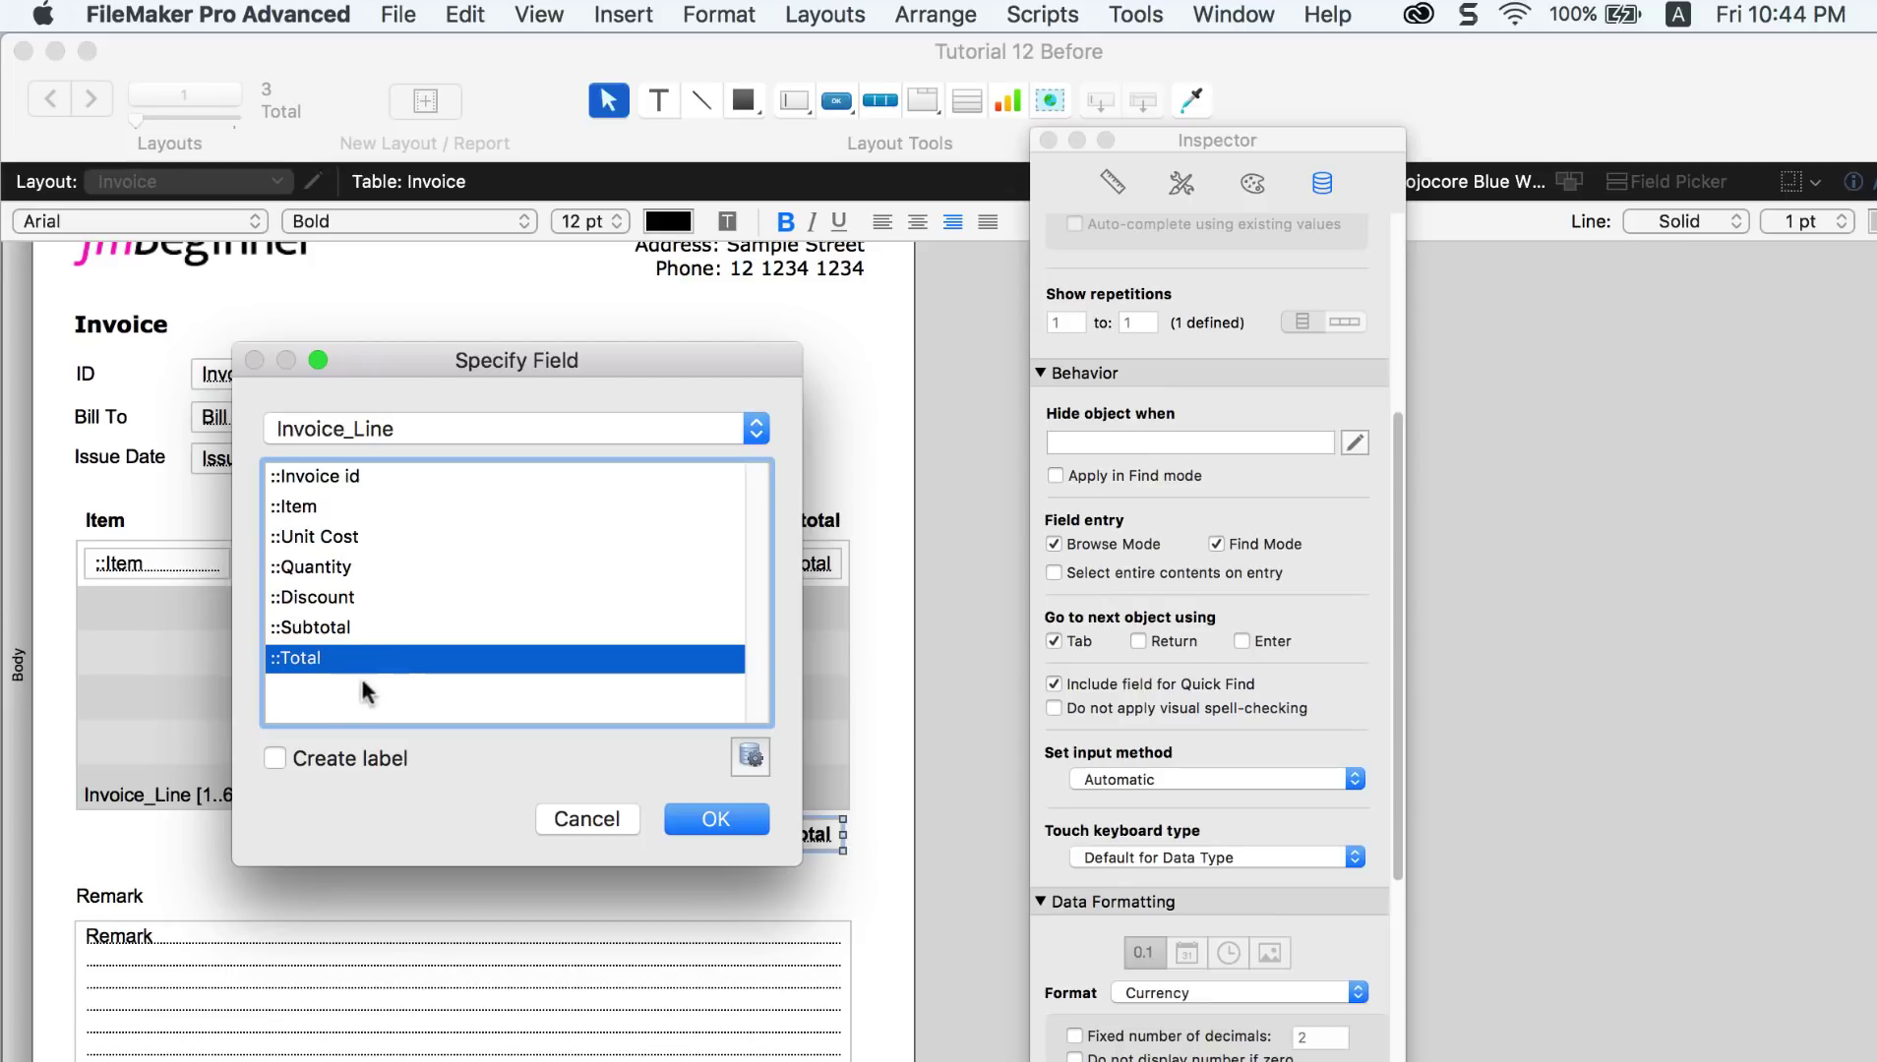
pyautogui.click(716, 820)
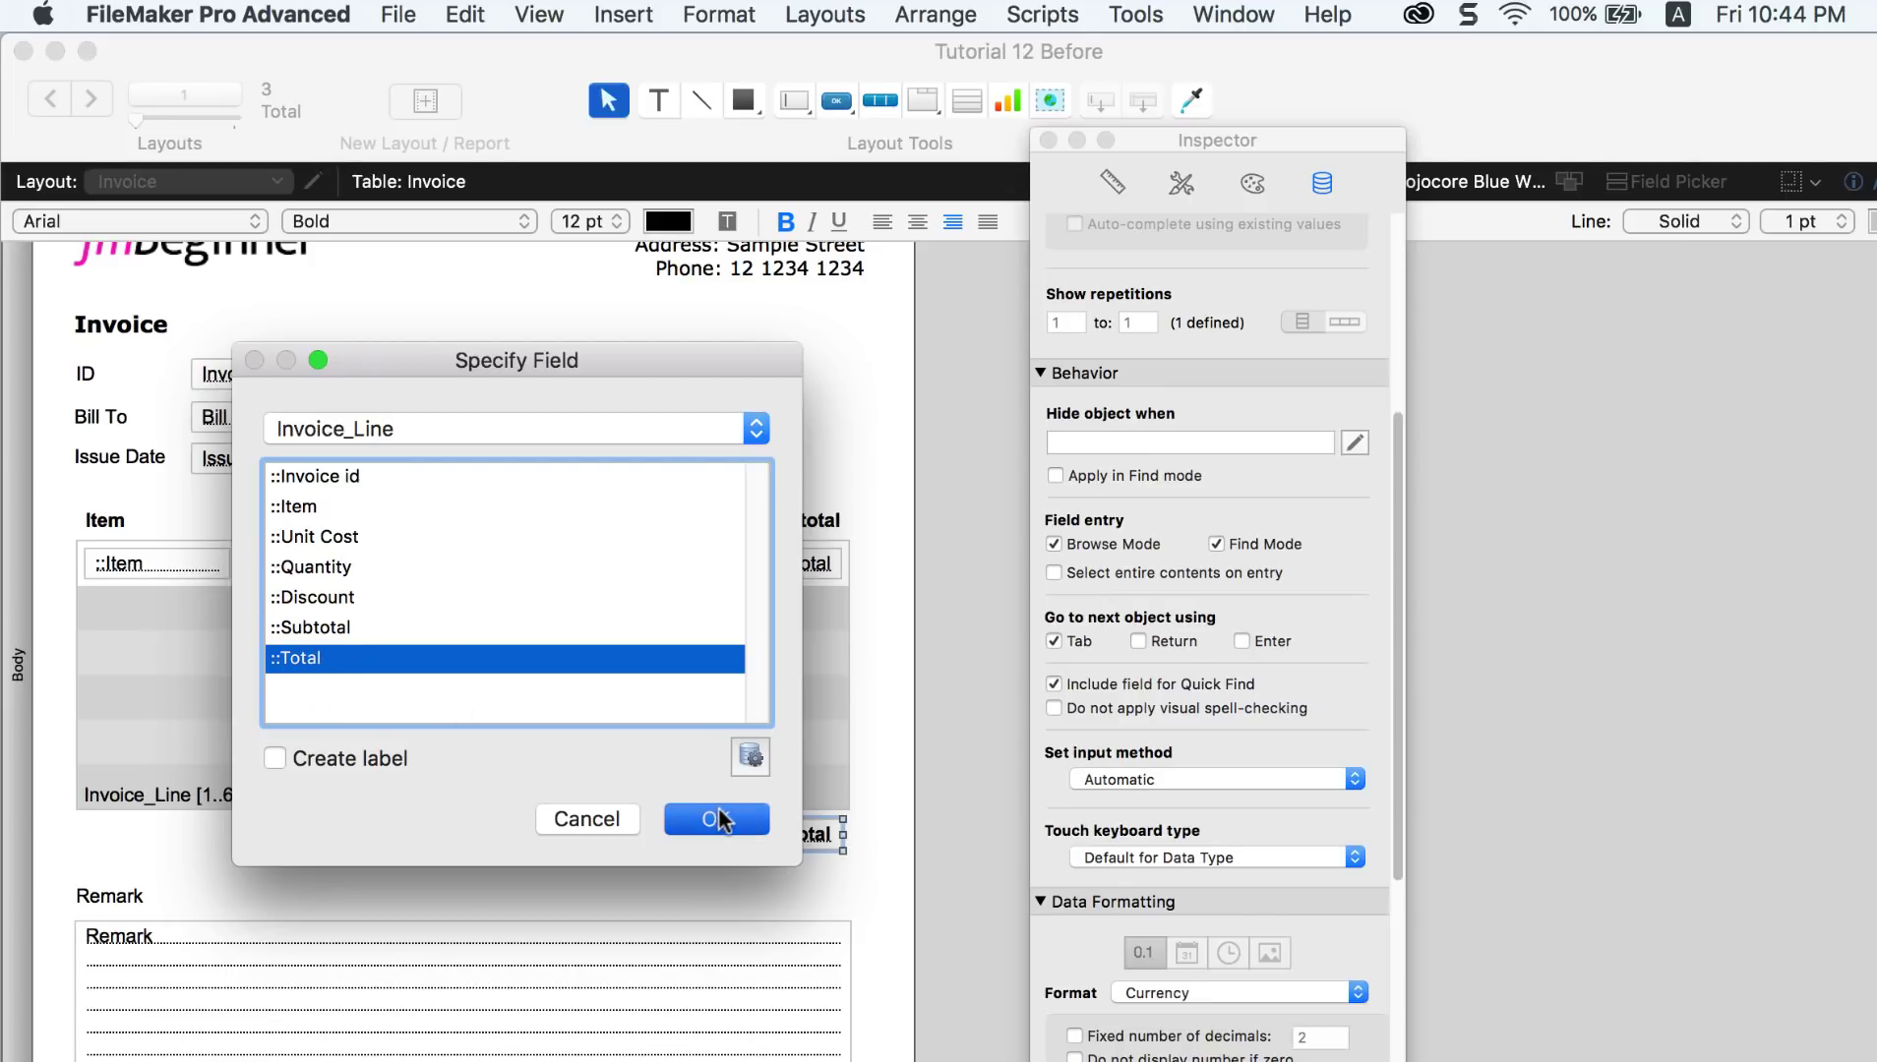
pyautogui.click(532, 13)
pyautogui.click(558, 54)
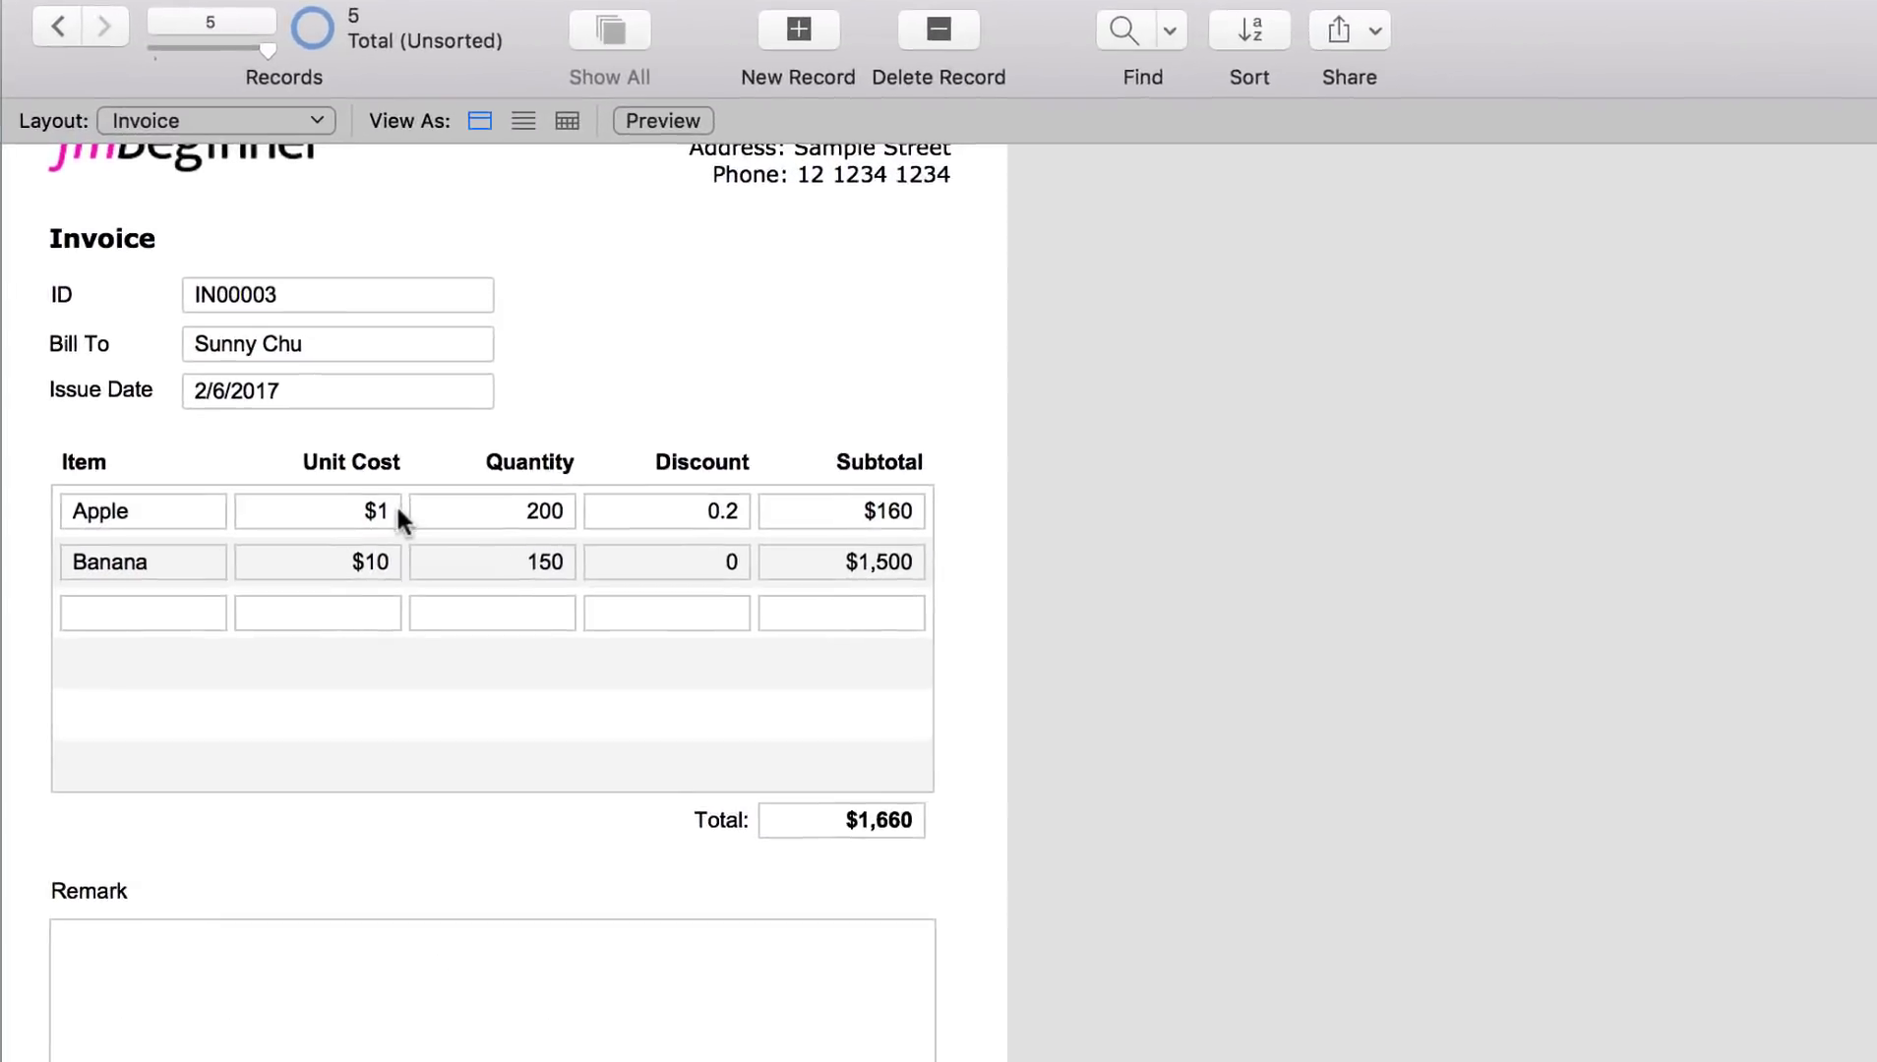
# Step: Change Apple's unit cost to 15, making the total $3,900
pyautogui.click(339, 522)
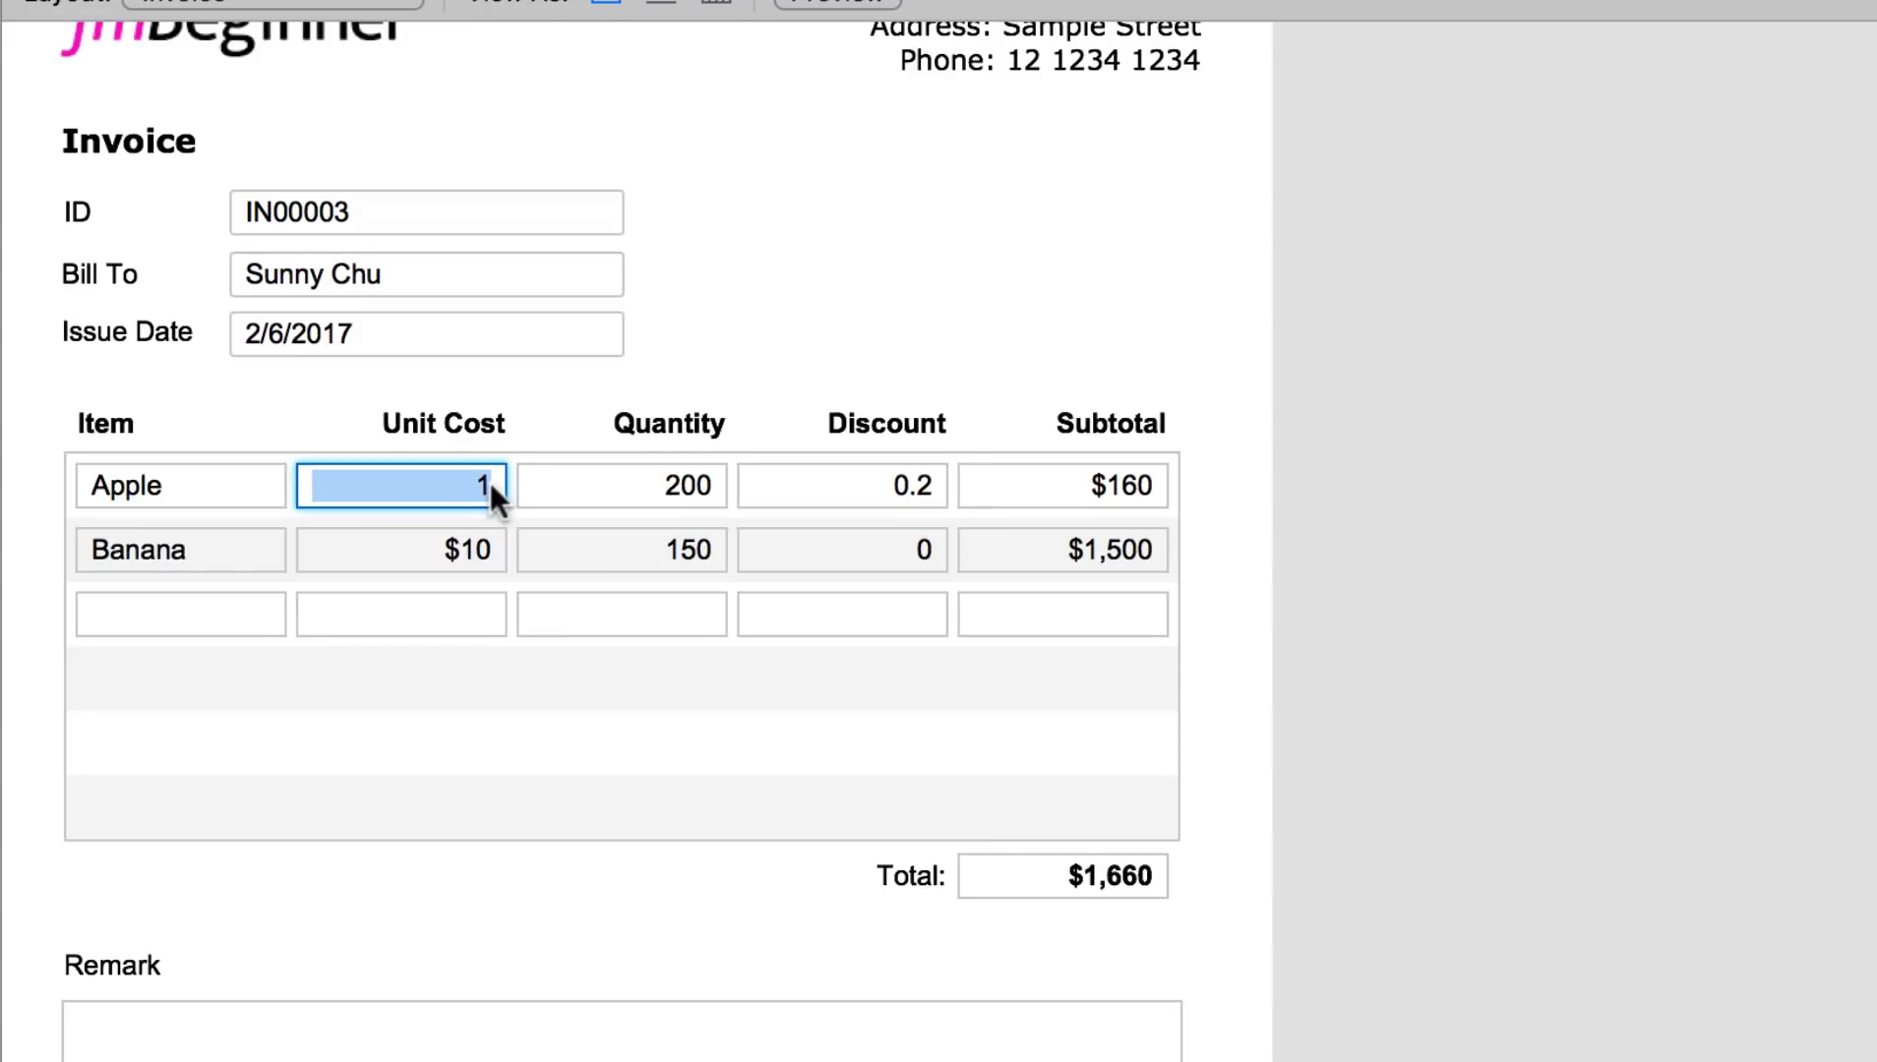
pyautogui.click(339, 523)
pyautogui.write('5')
pyautogui.click(1336, 454)
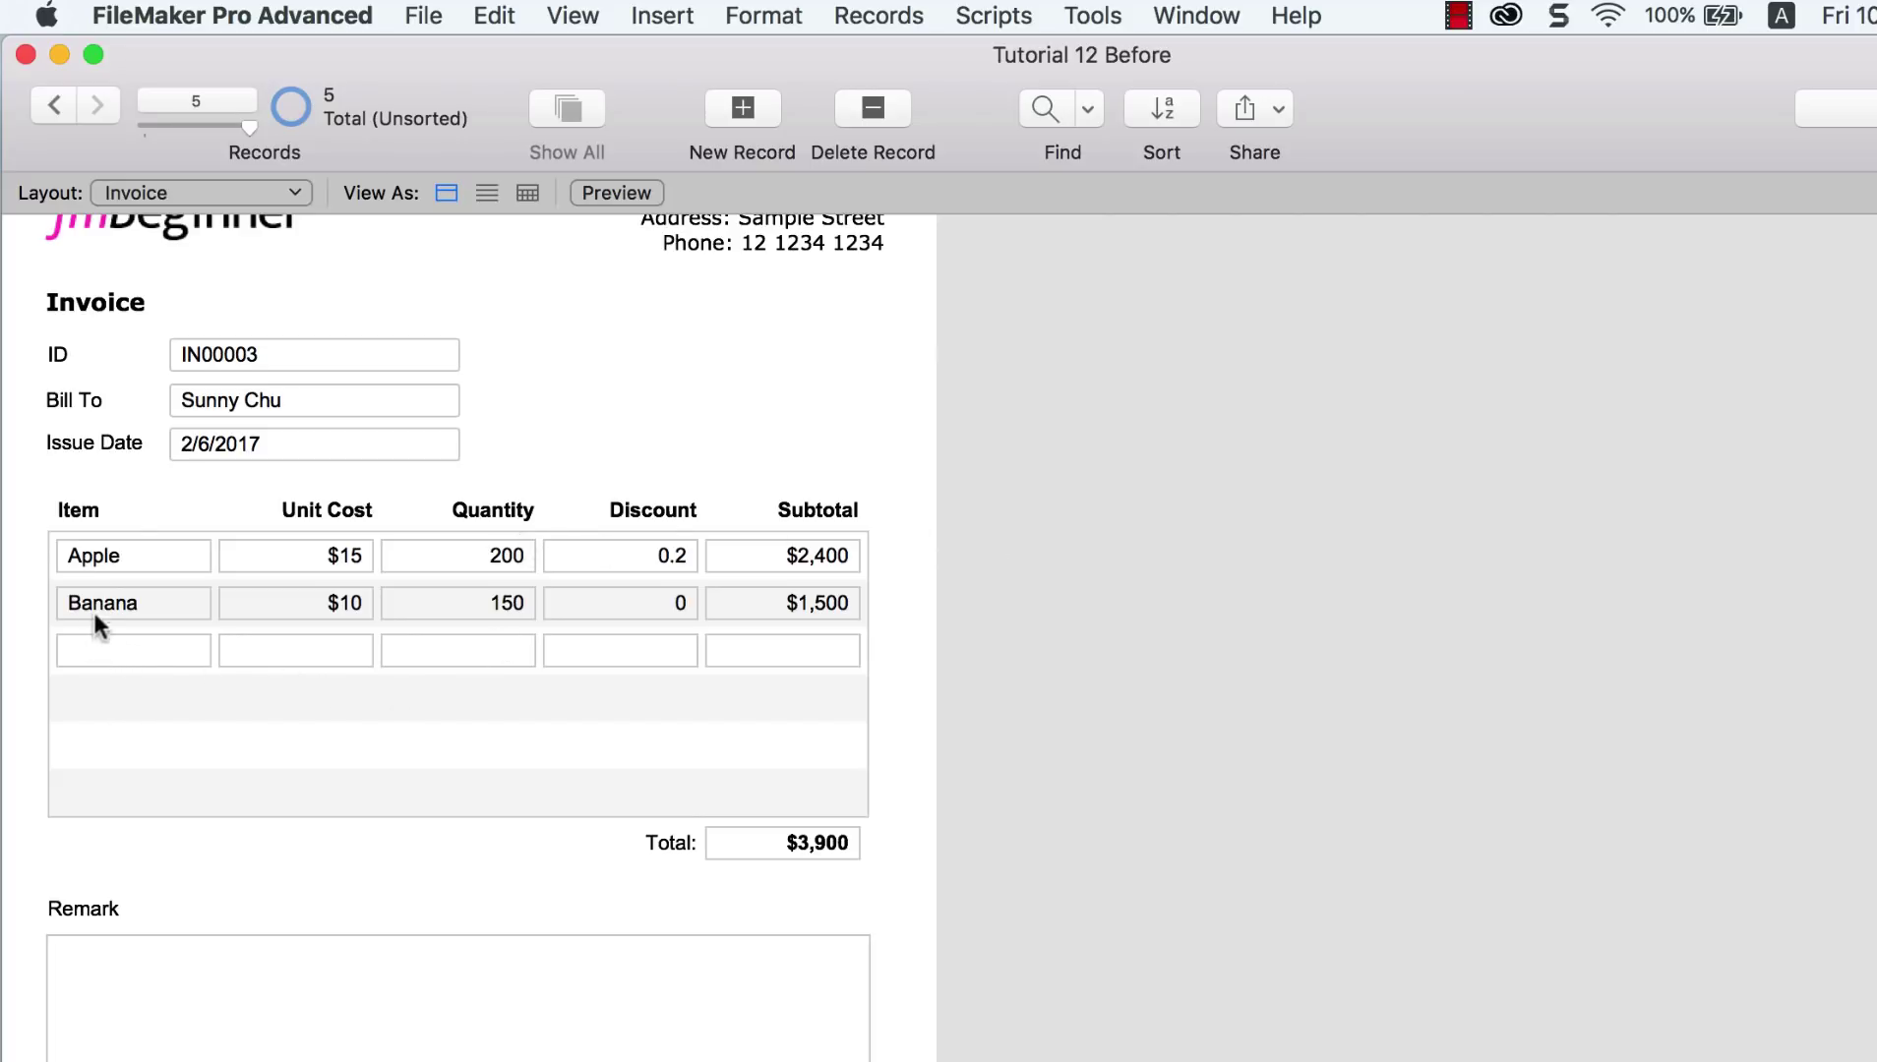
pyautogui.click(187, 651)
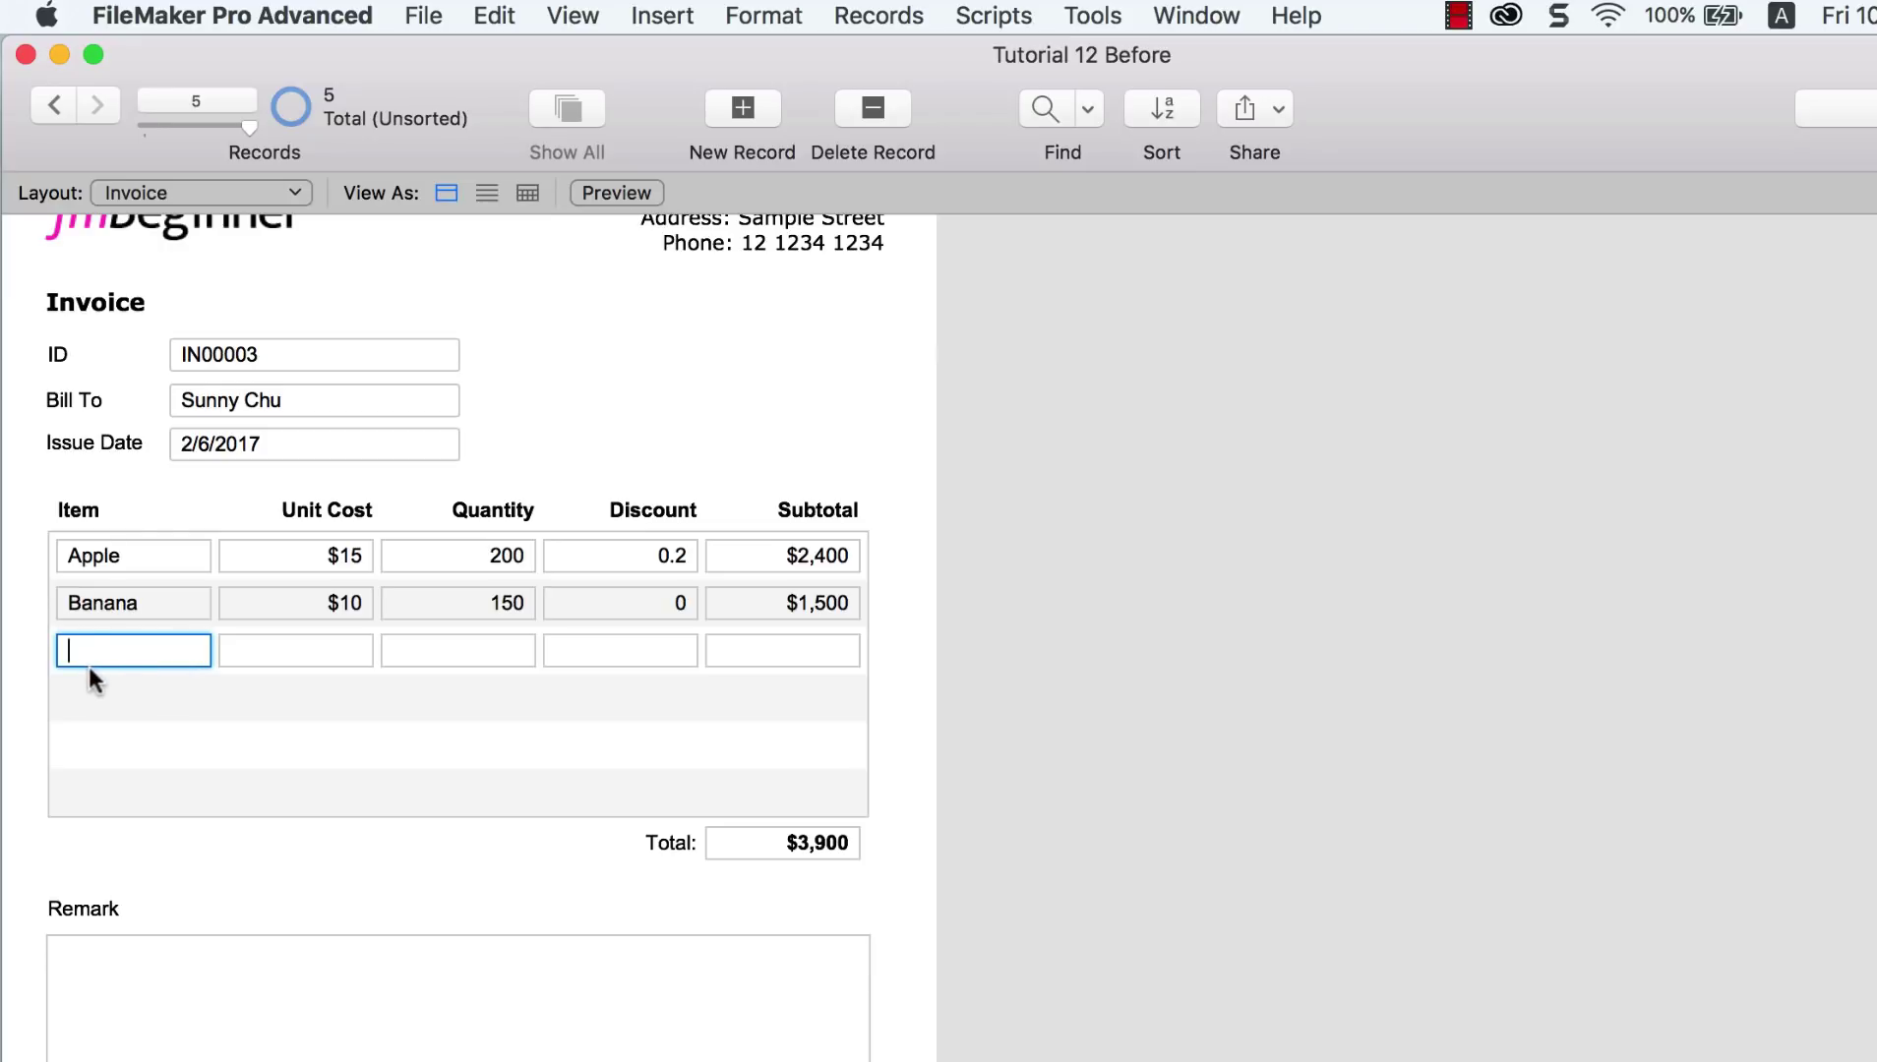
pyautogui.click(165, 608)
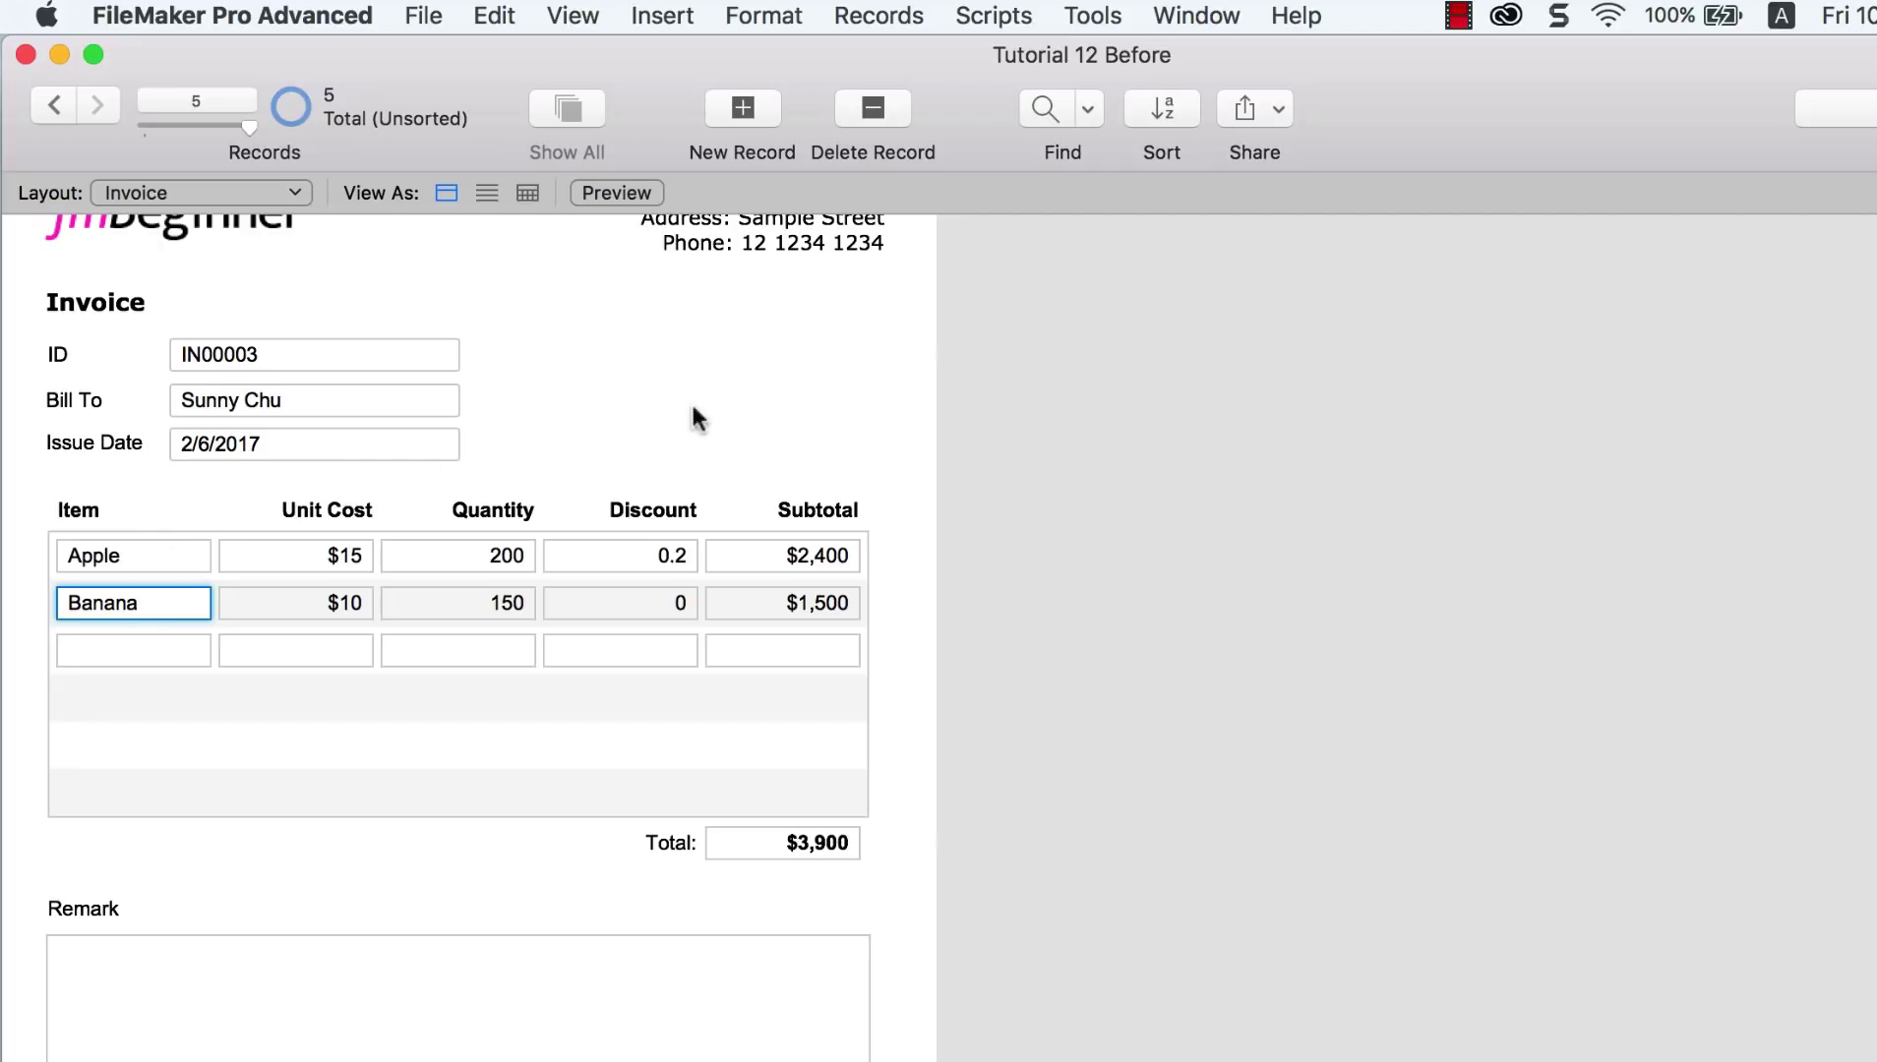
# Step: In Layout mode, narrow the Unit Cost and Quantity fields and widen the Item field
pyautogui.click(572, 16)
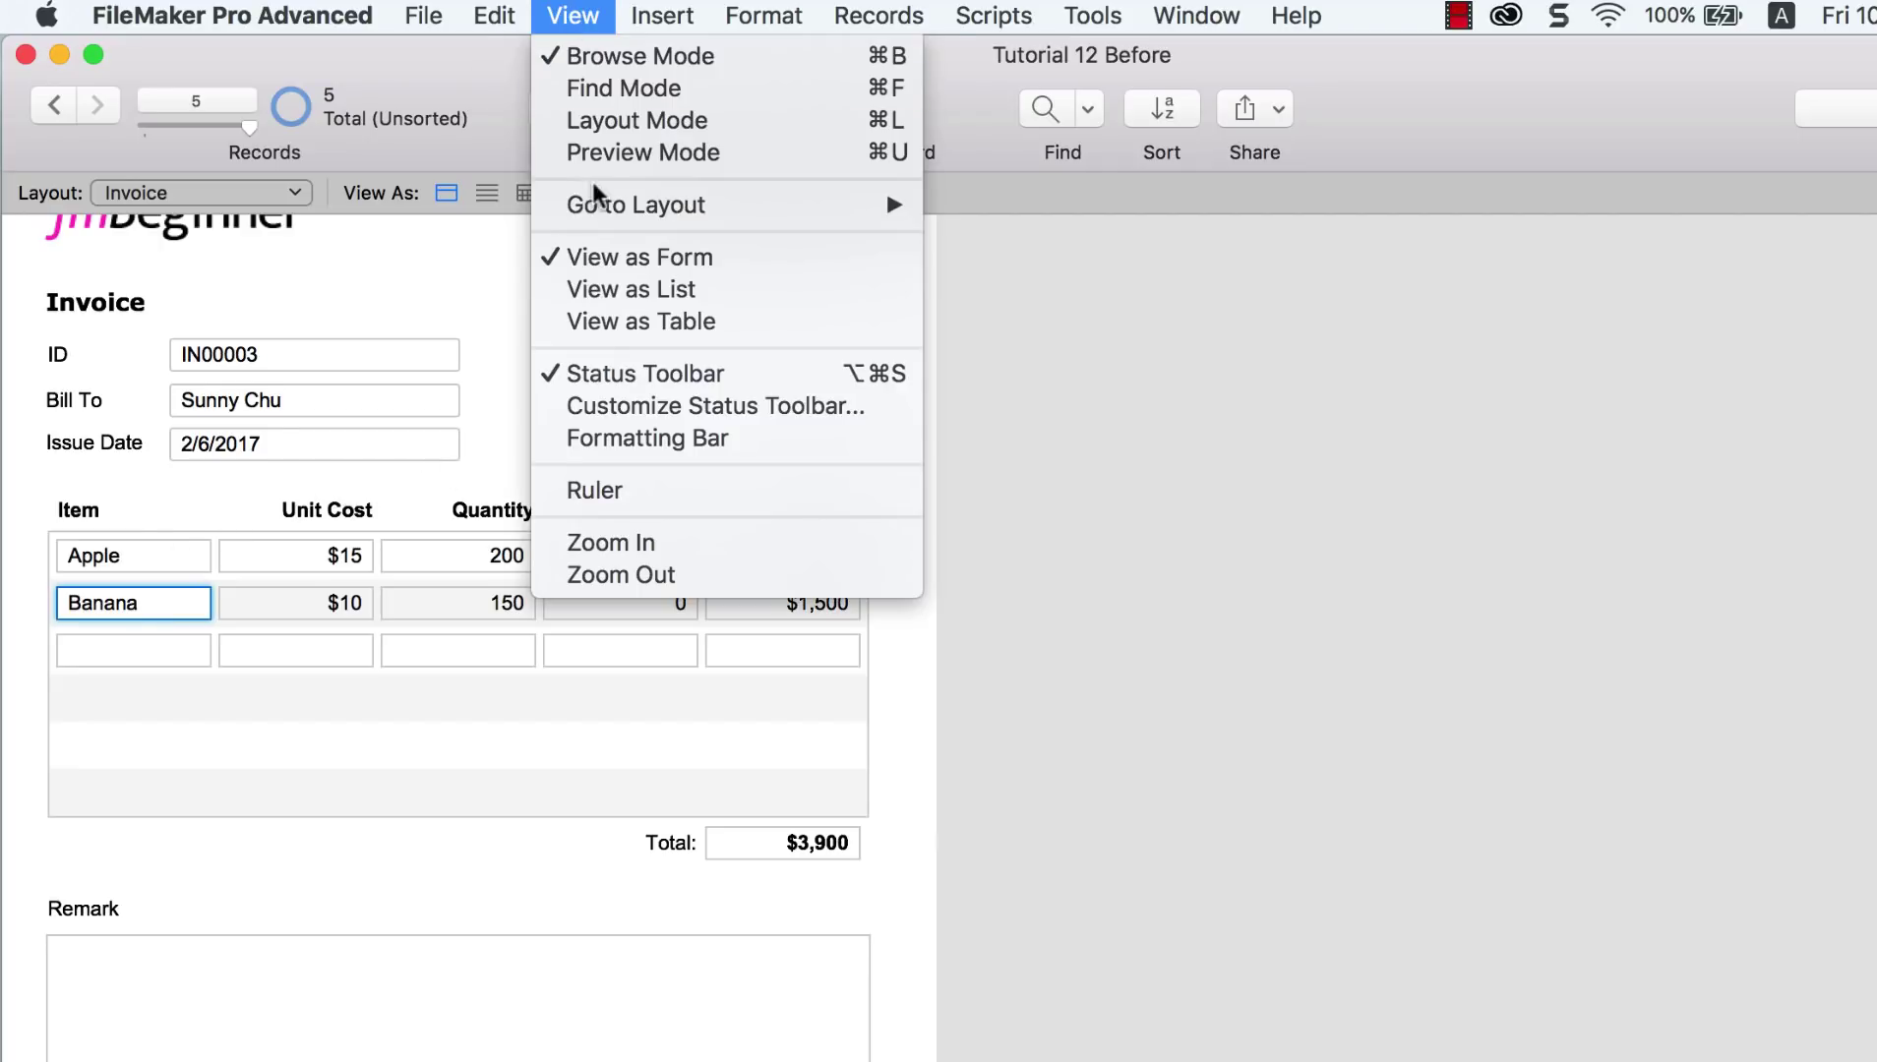
pyautogui.click(623, 122)
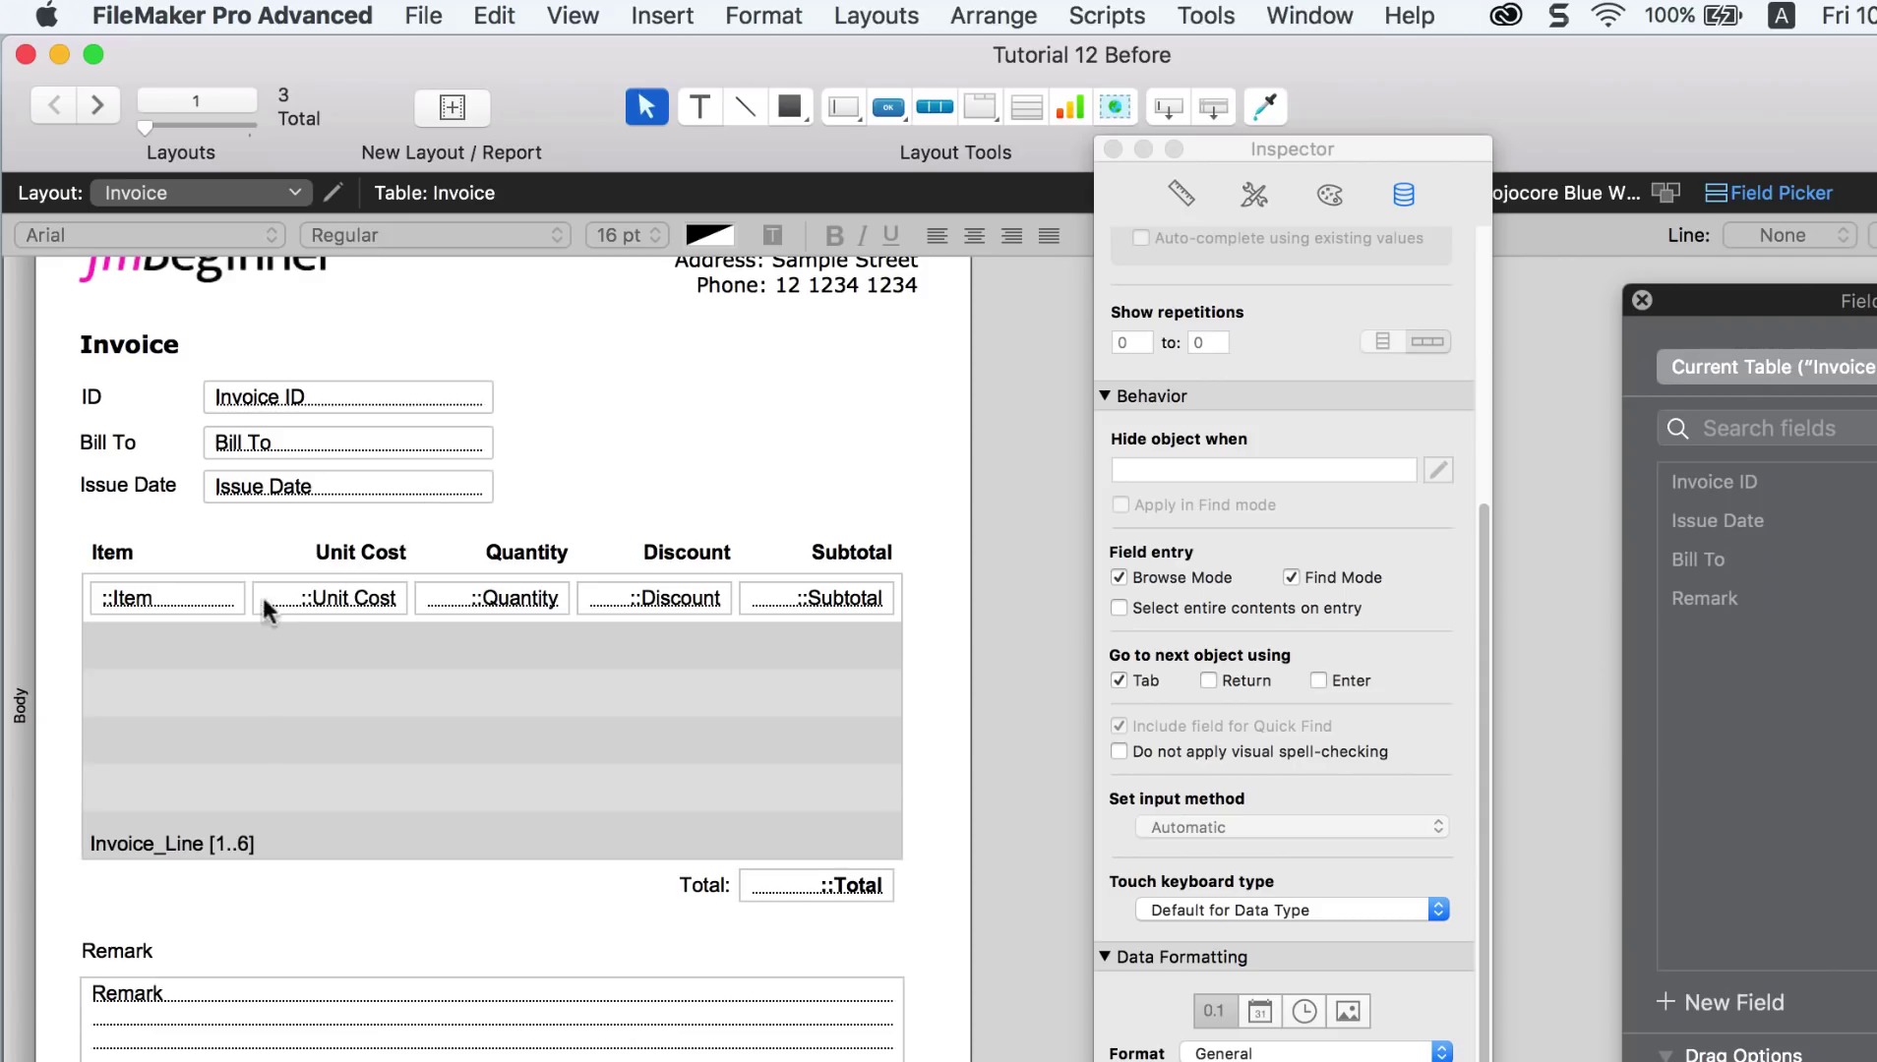
pyautogui.click(281, 593)
pyautogui.moveTo(258, 597); pyautogui.dragTo(277, 597)
pyautogui.click(429, 608)
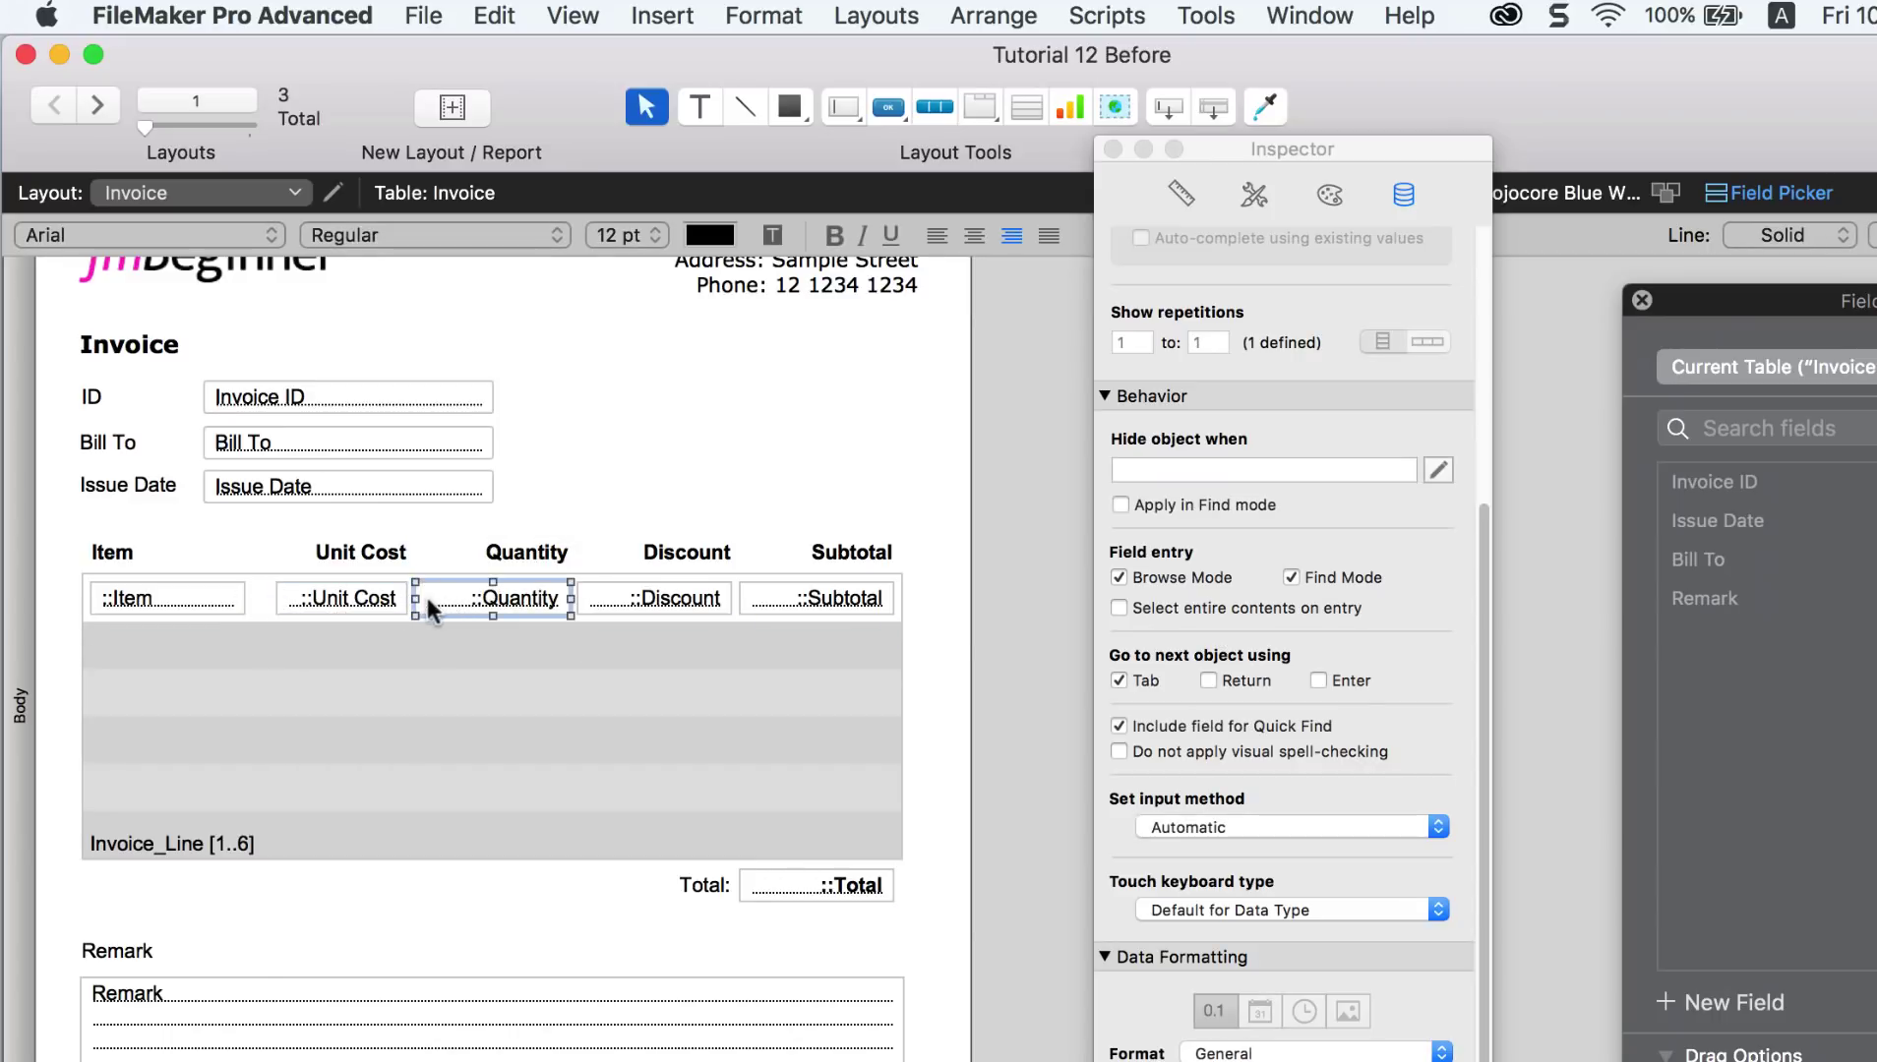
pyautogui.moveTo(415, 598); pyautogui.dragTo(422, 555)
pyautogui.click(388, 598)
pyautogui.keyDown('shift'); pyautogui.click(398, 555); pyautogui.keyUp('shift')
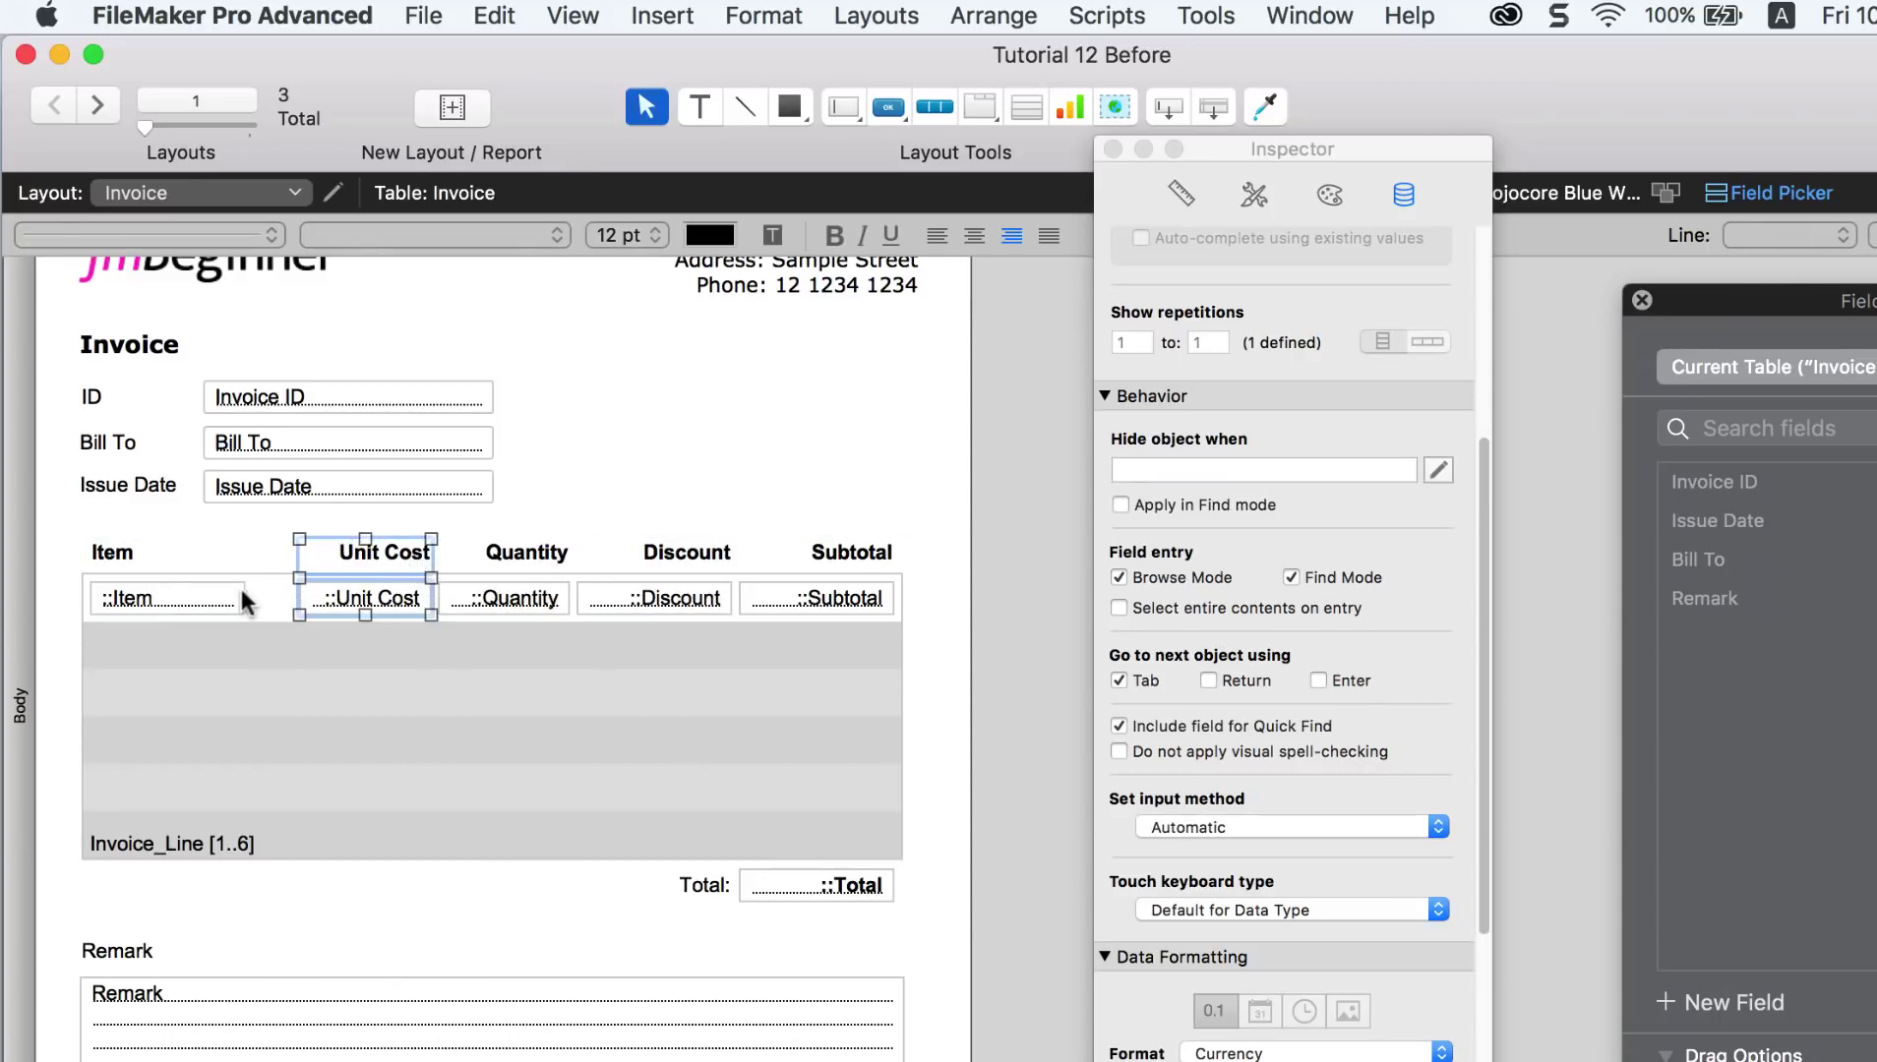
pyautogui.click(243, 600)
pyautogui.moveTo(244, 598); pyautogui.dragTo(290, 598)
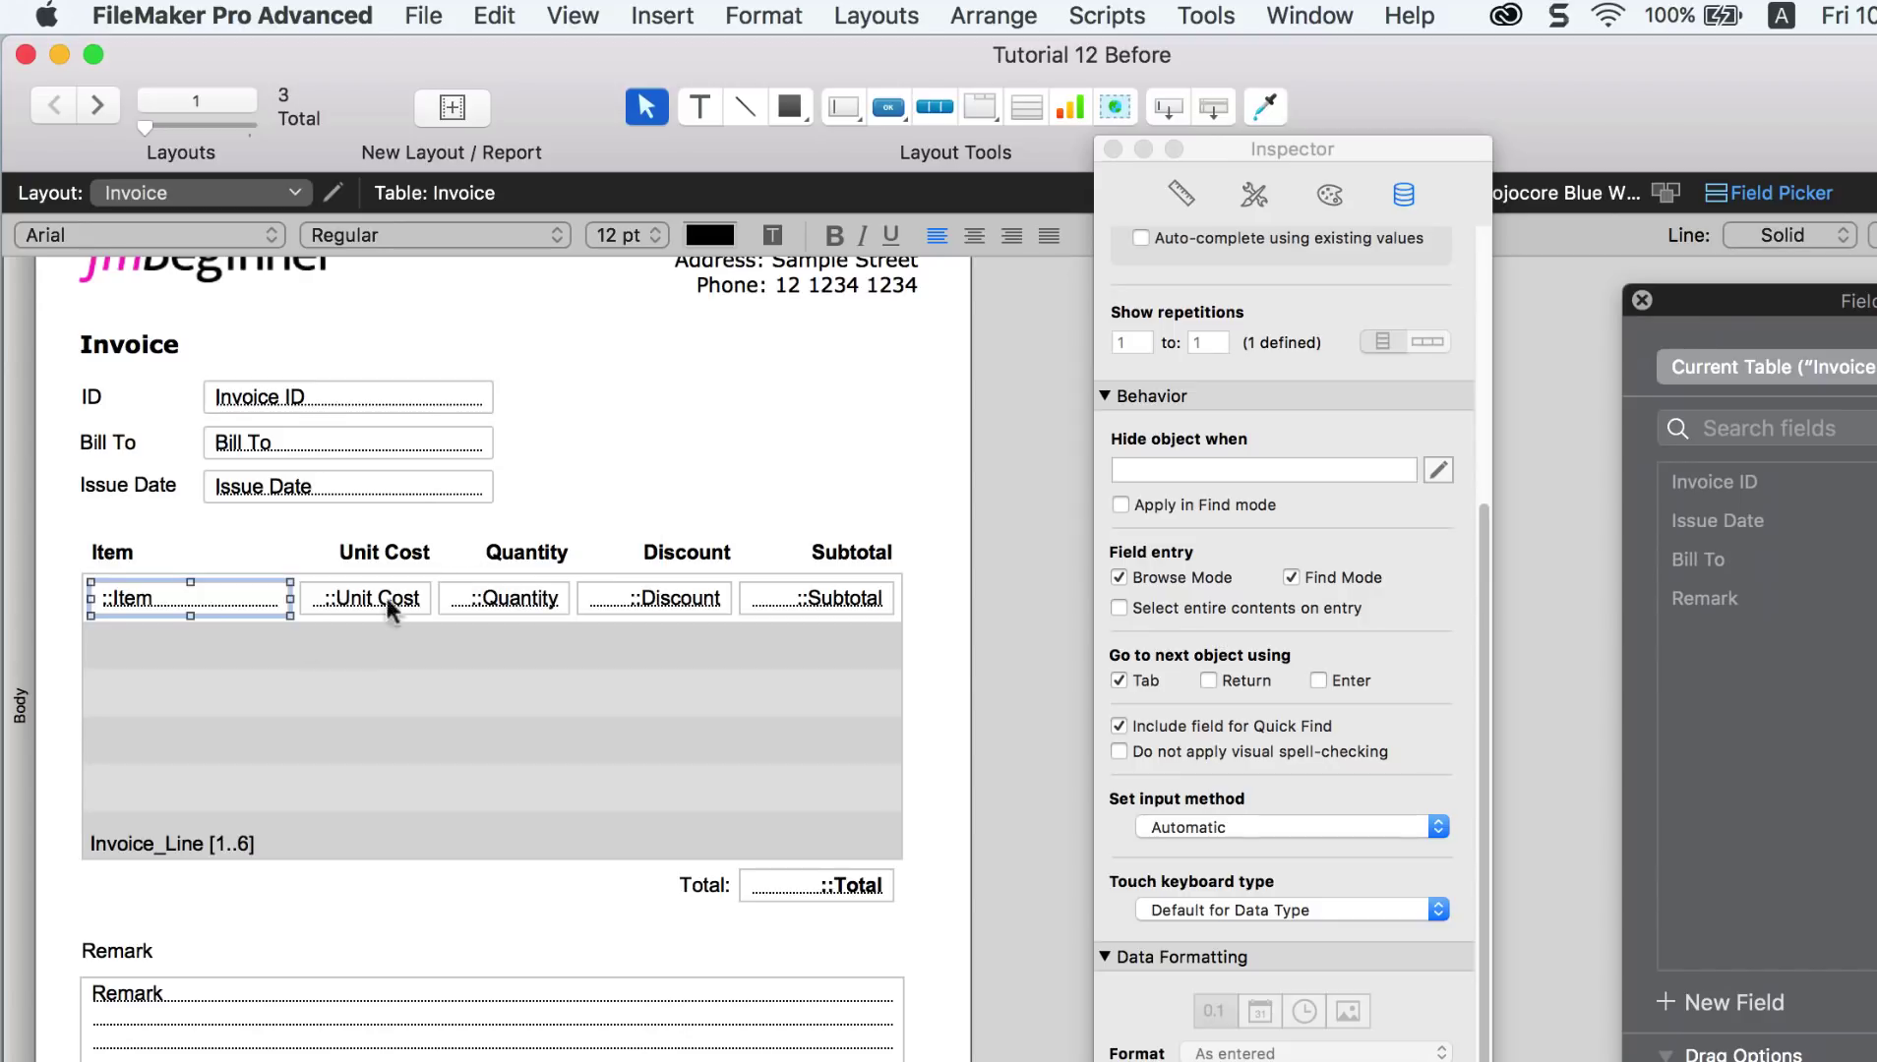
# Step: Narrow Discount, shift Unit Cost and Quantity columns right, and draw a new button beside Item
pyautogui.click(617, 596)
pyautogui.moveTo(578, 598)
pyautogui.mouseDown()
pyautogui.moveTo(601, 598)
pyautogui.moveTo(553, 603)
pyautogui.mouseUp()
pyautogui.click(517, 602)
pyautogui.keyDown('shift'); pyautogui.click(359, 600); pyautogui.keyUp('shift')
pyautogui.keyDown('shift'); pyautogui.click(385, 552); pyautogui.keyUp('shift')
pyautogui.keyDown('shift'); pyautogui.click(527, 553); pyautogui.keyUp('shift')
pyautogui.click(280, 600)
pyautogui.moveTo(290, 598); pyautogui.dragTo(313, 599)
pyautogui.click(887, 107)
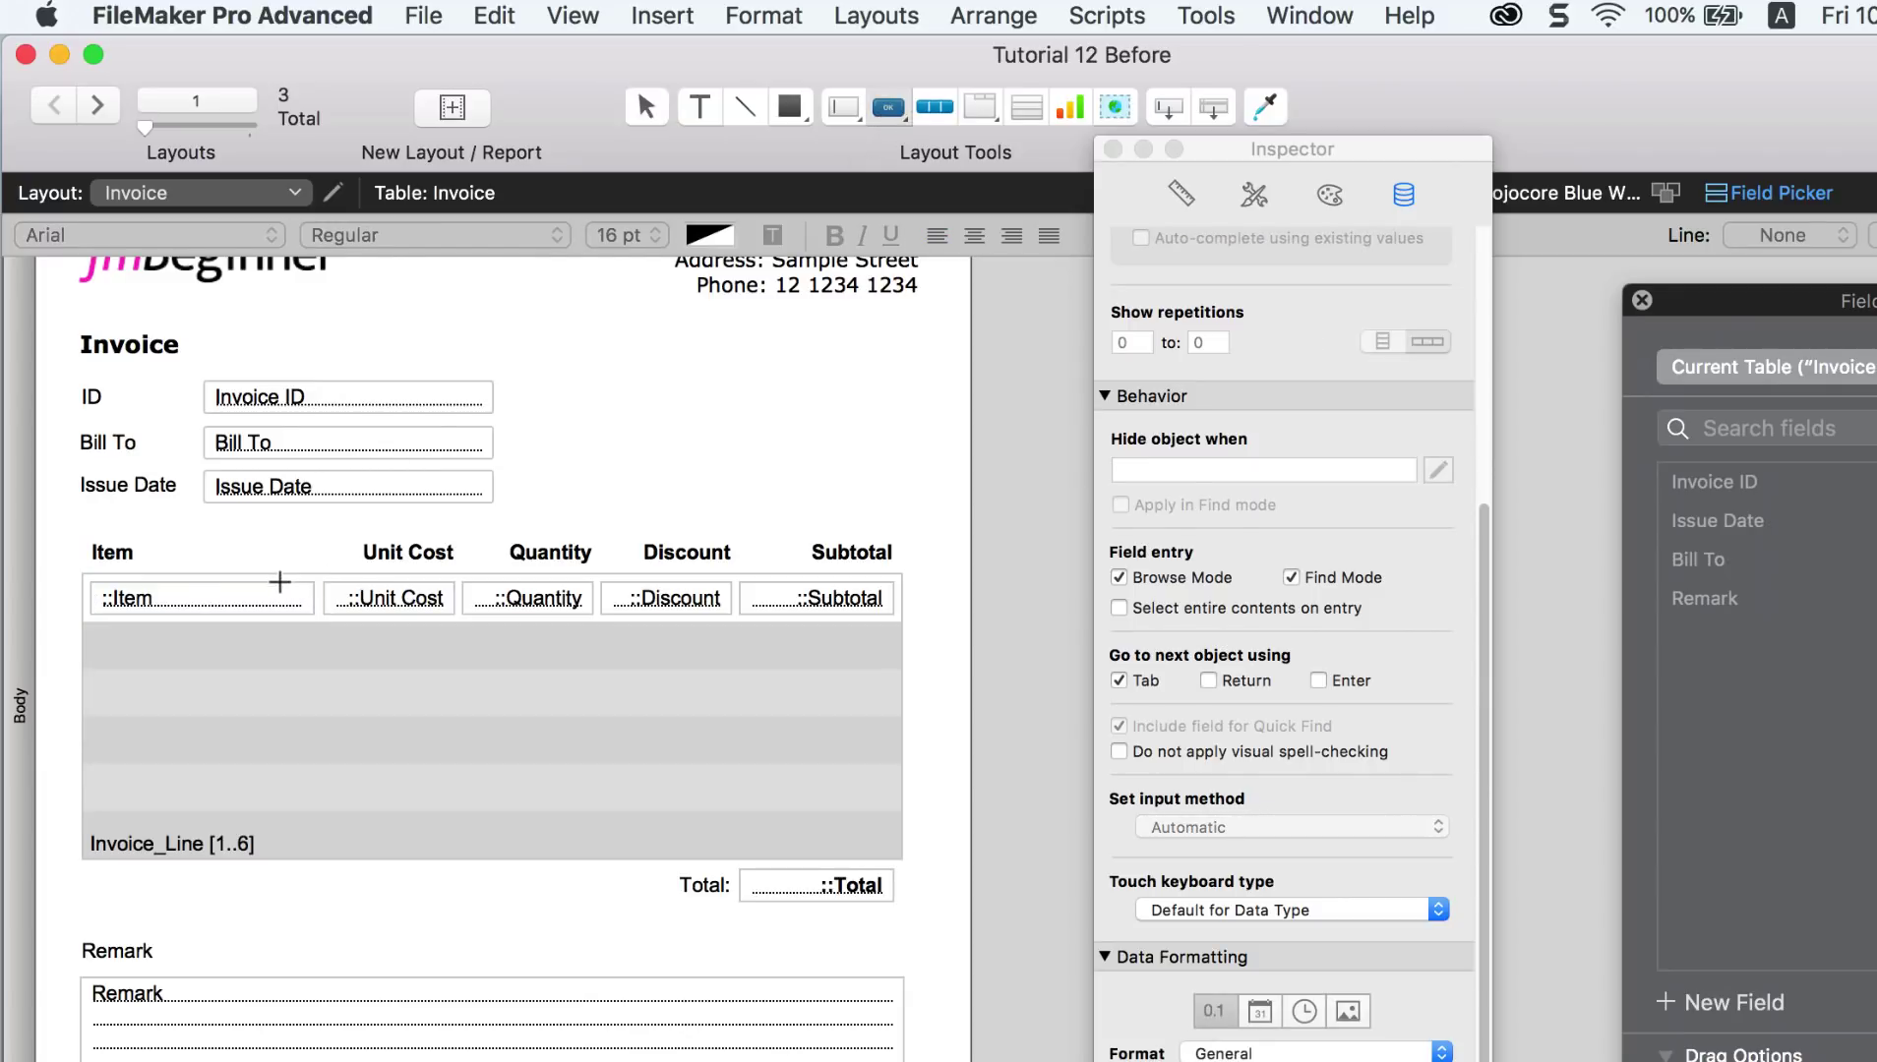
pyautogui.moveTo(280, 582); pyautogui.dragTo(403, 739)
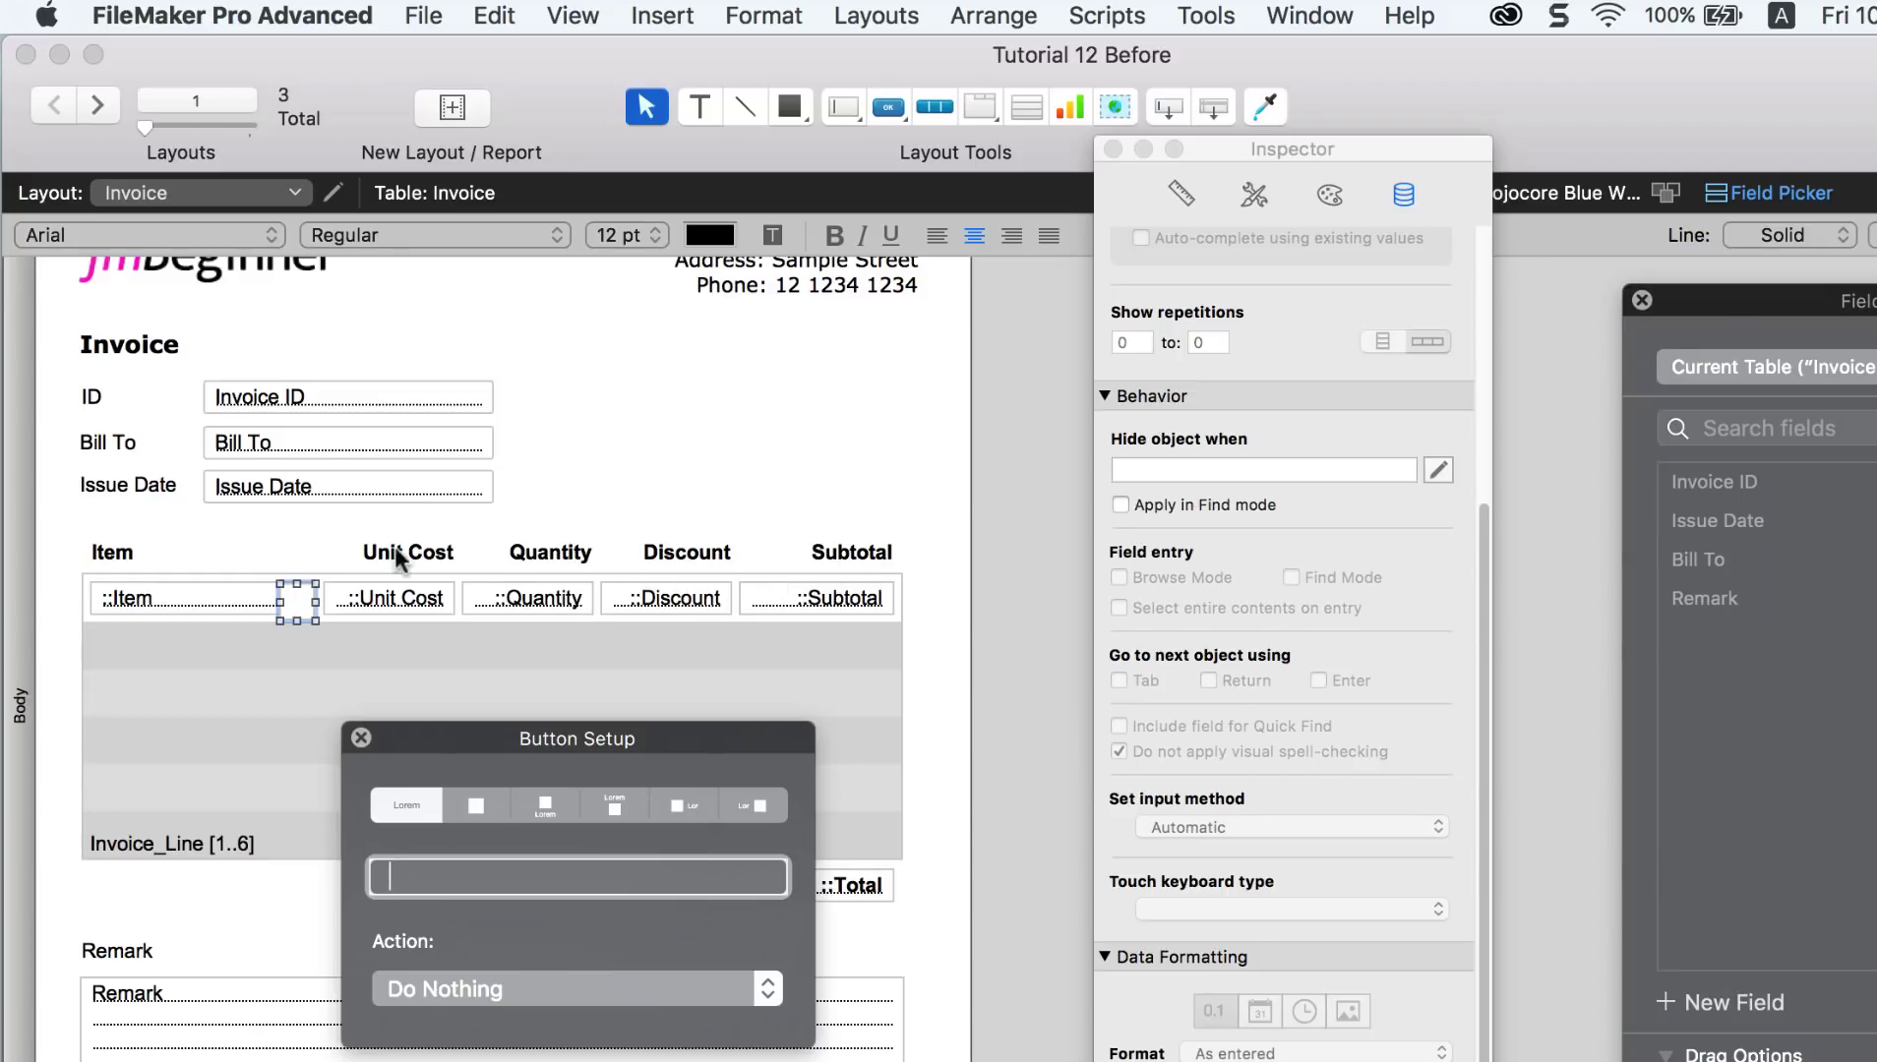
# Step: Set the button beside Item to icon-only with the bold X icon, slightly widened
pyautogui.moveTo(292, 603); pyautogui.dragTo(292, 598)
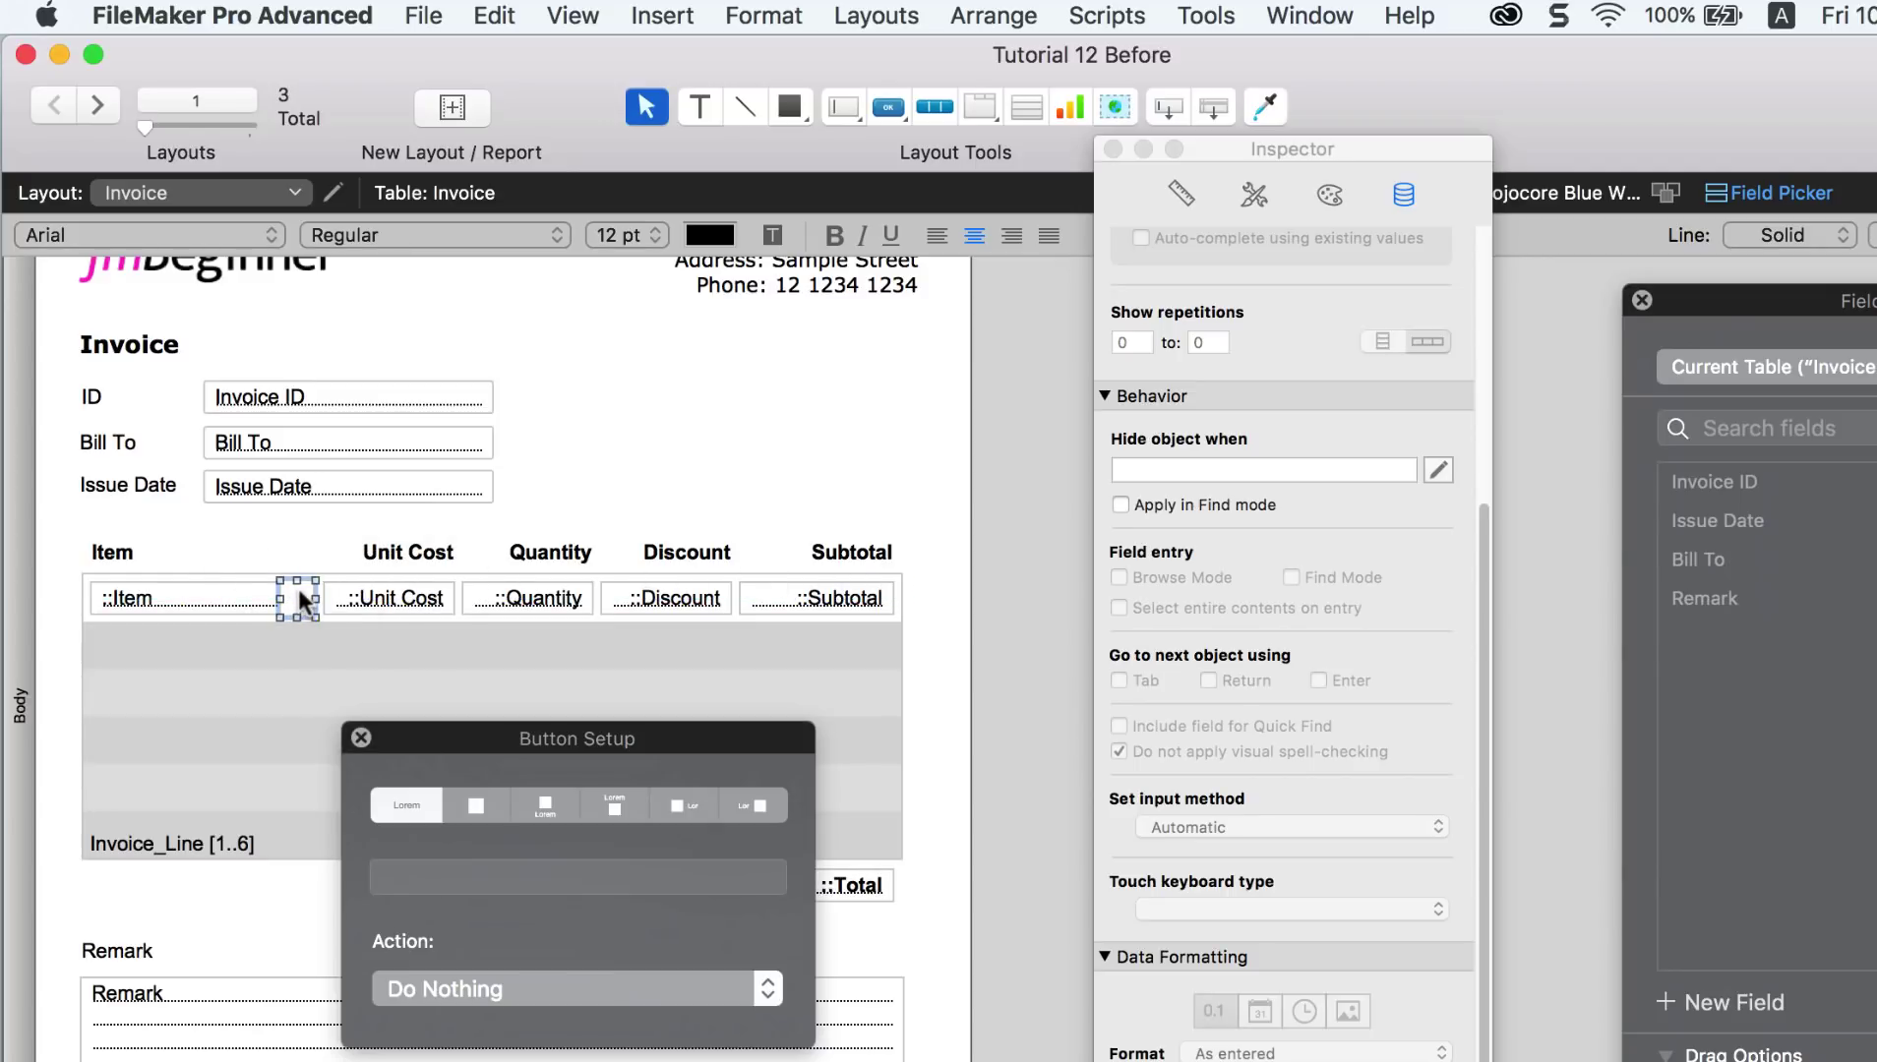
pyautogui.click(492, 805)
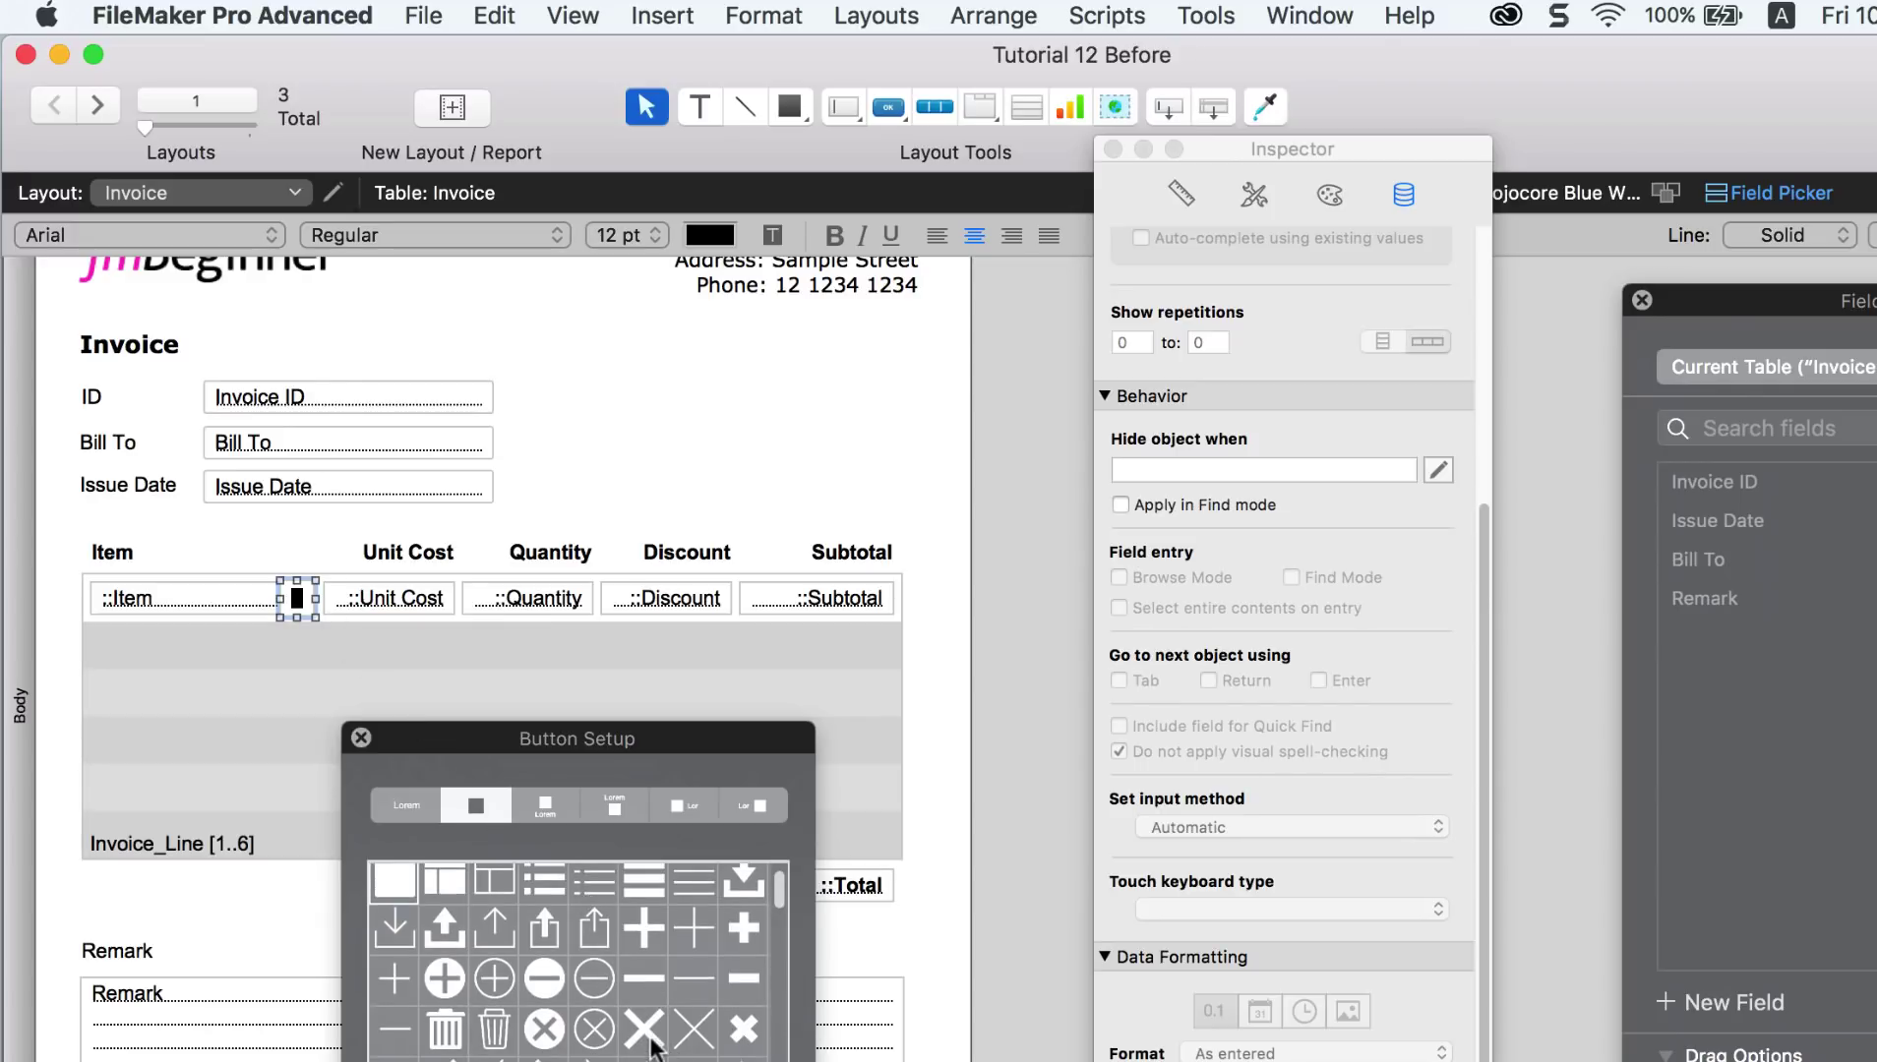
pyautogui.click(744, 1030)
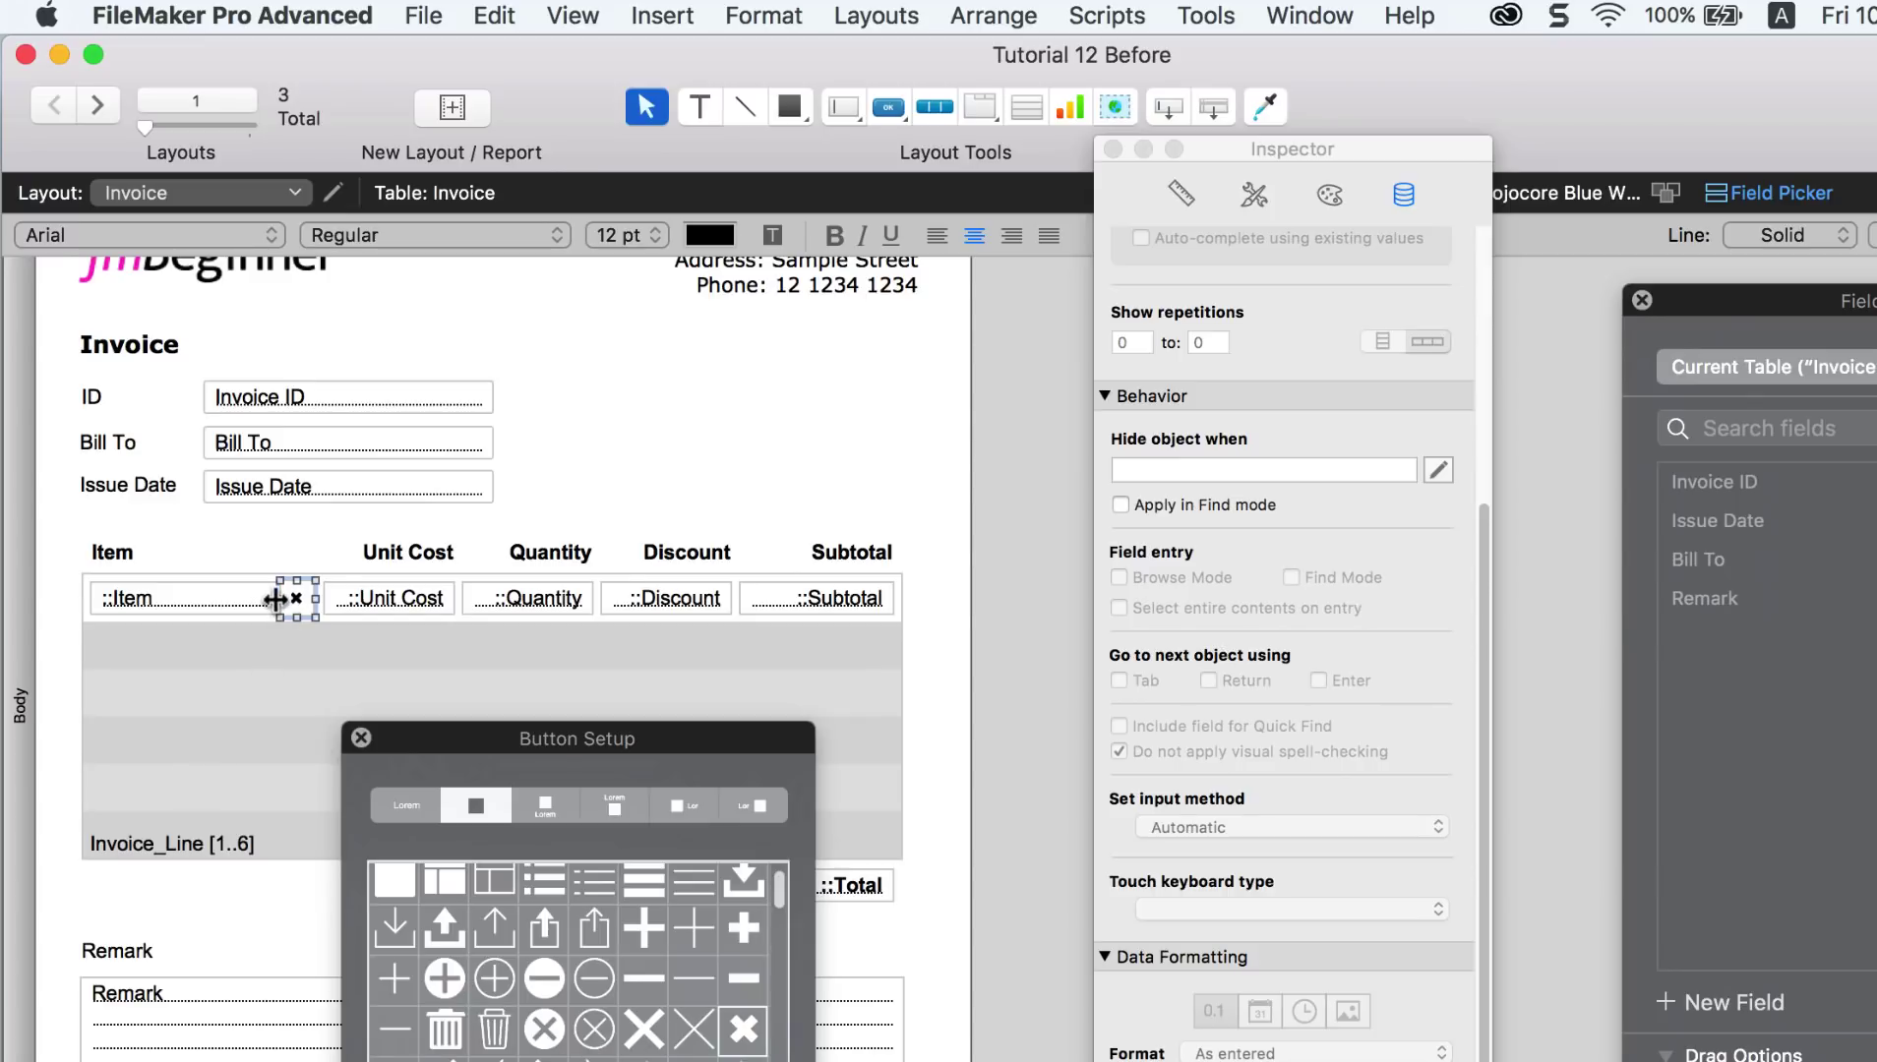
pyautogui.moveTo(280, 598); pyautogui.dragTo(272, 598)
pyautogui.click(904, 504)
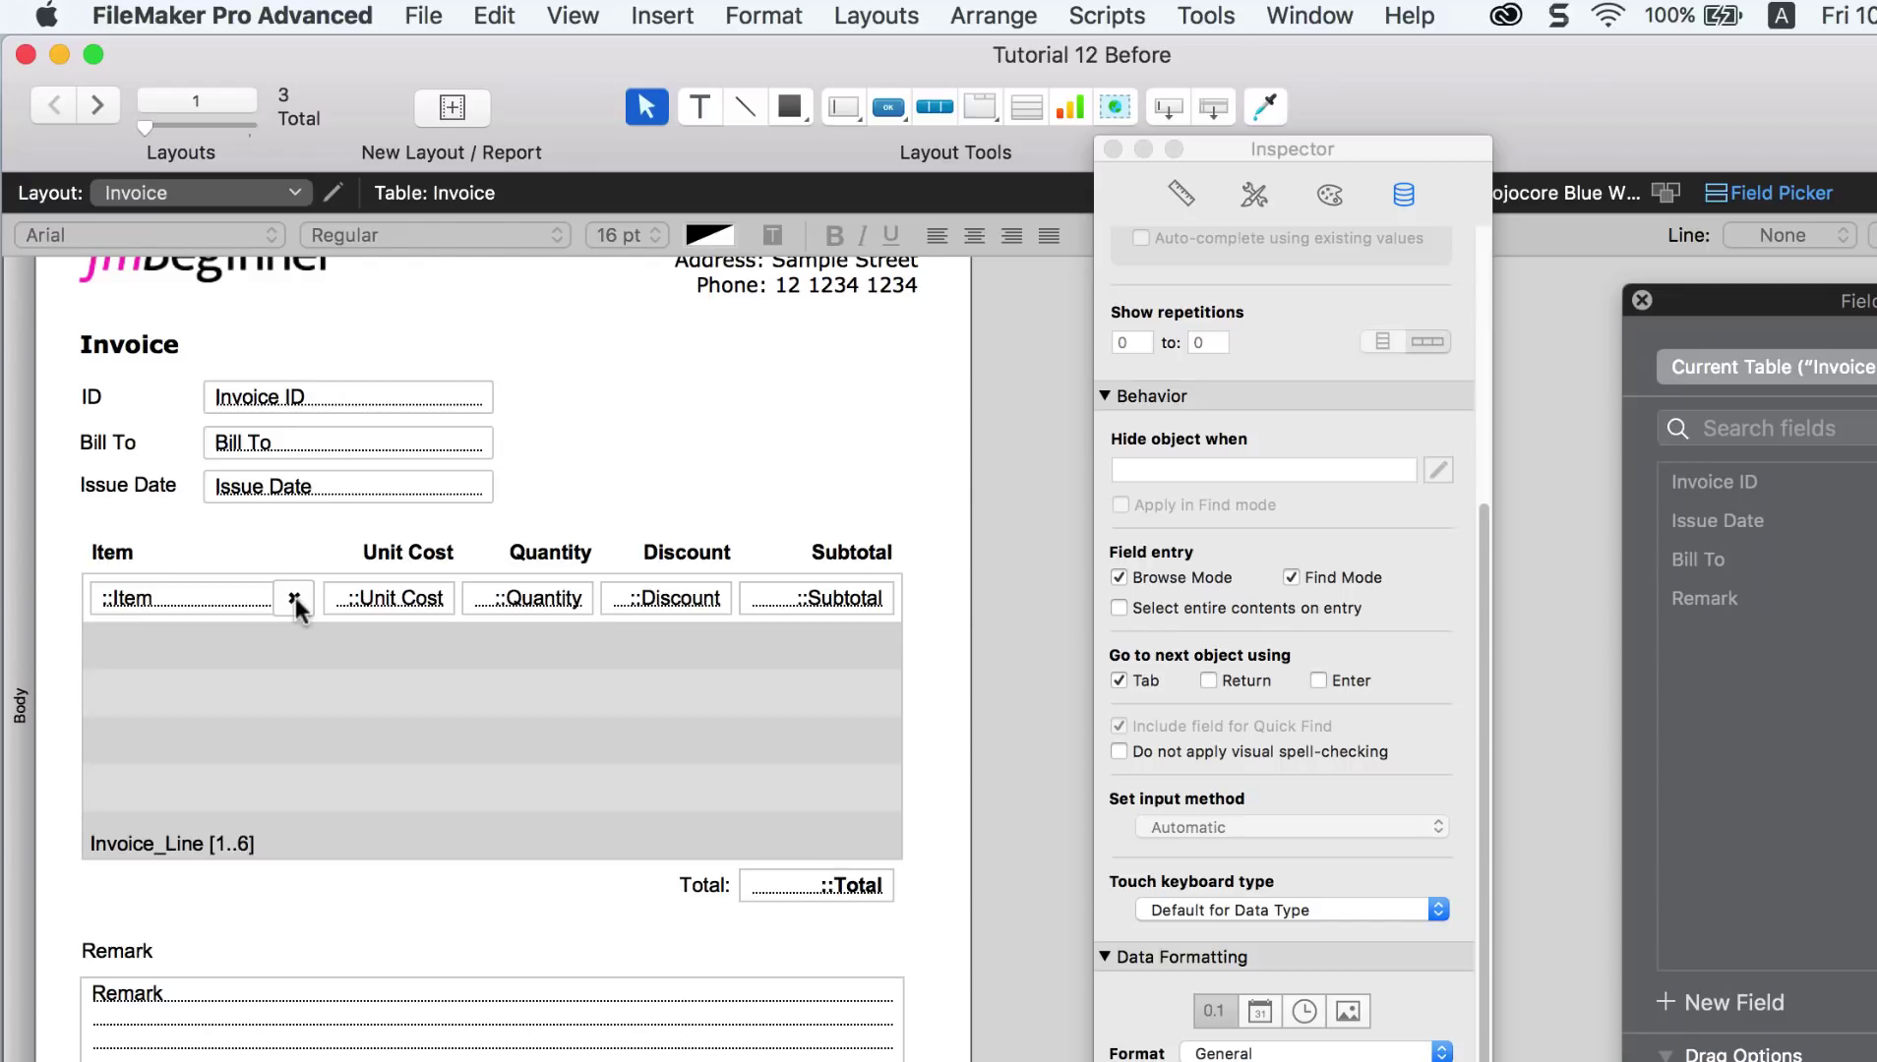
# Step: Give the X button a Single Step action running Delete Portal Row
pyautogui.rightClick(295, 600)
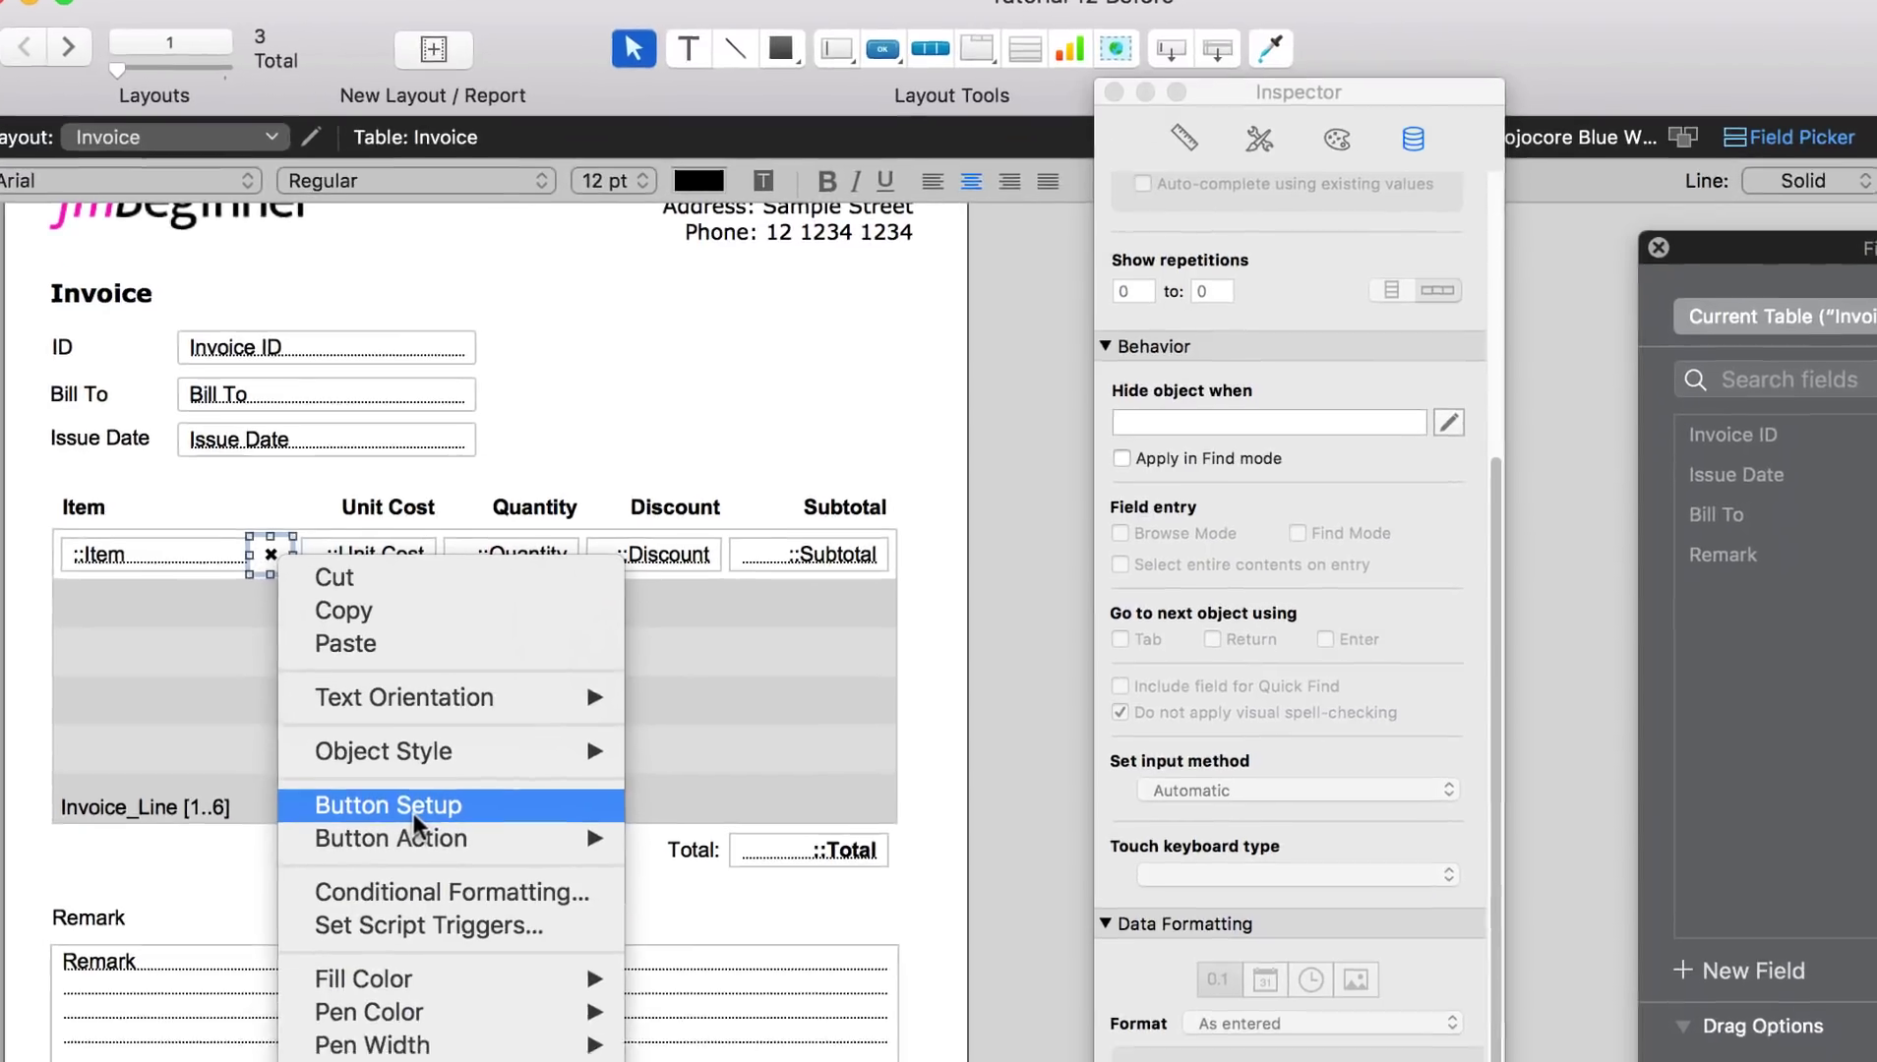
pyautogui.click(433, 844)
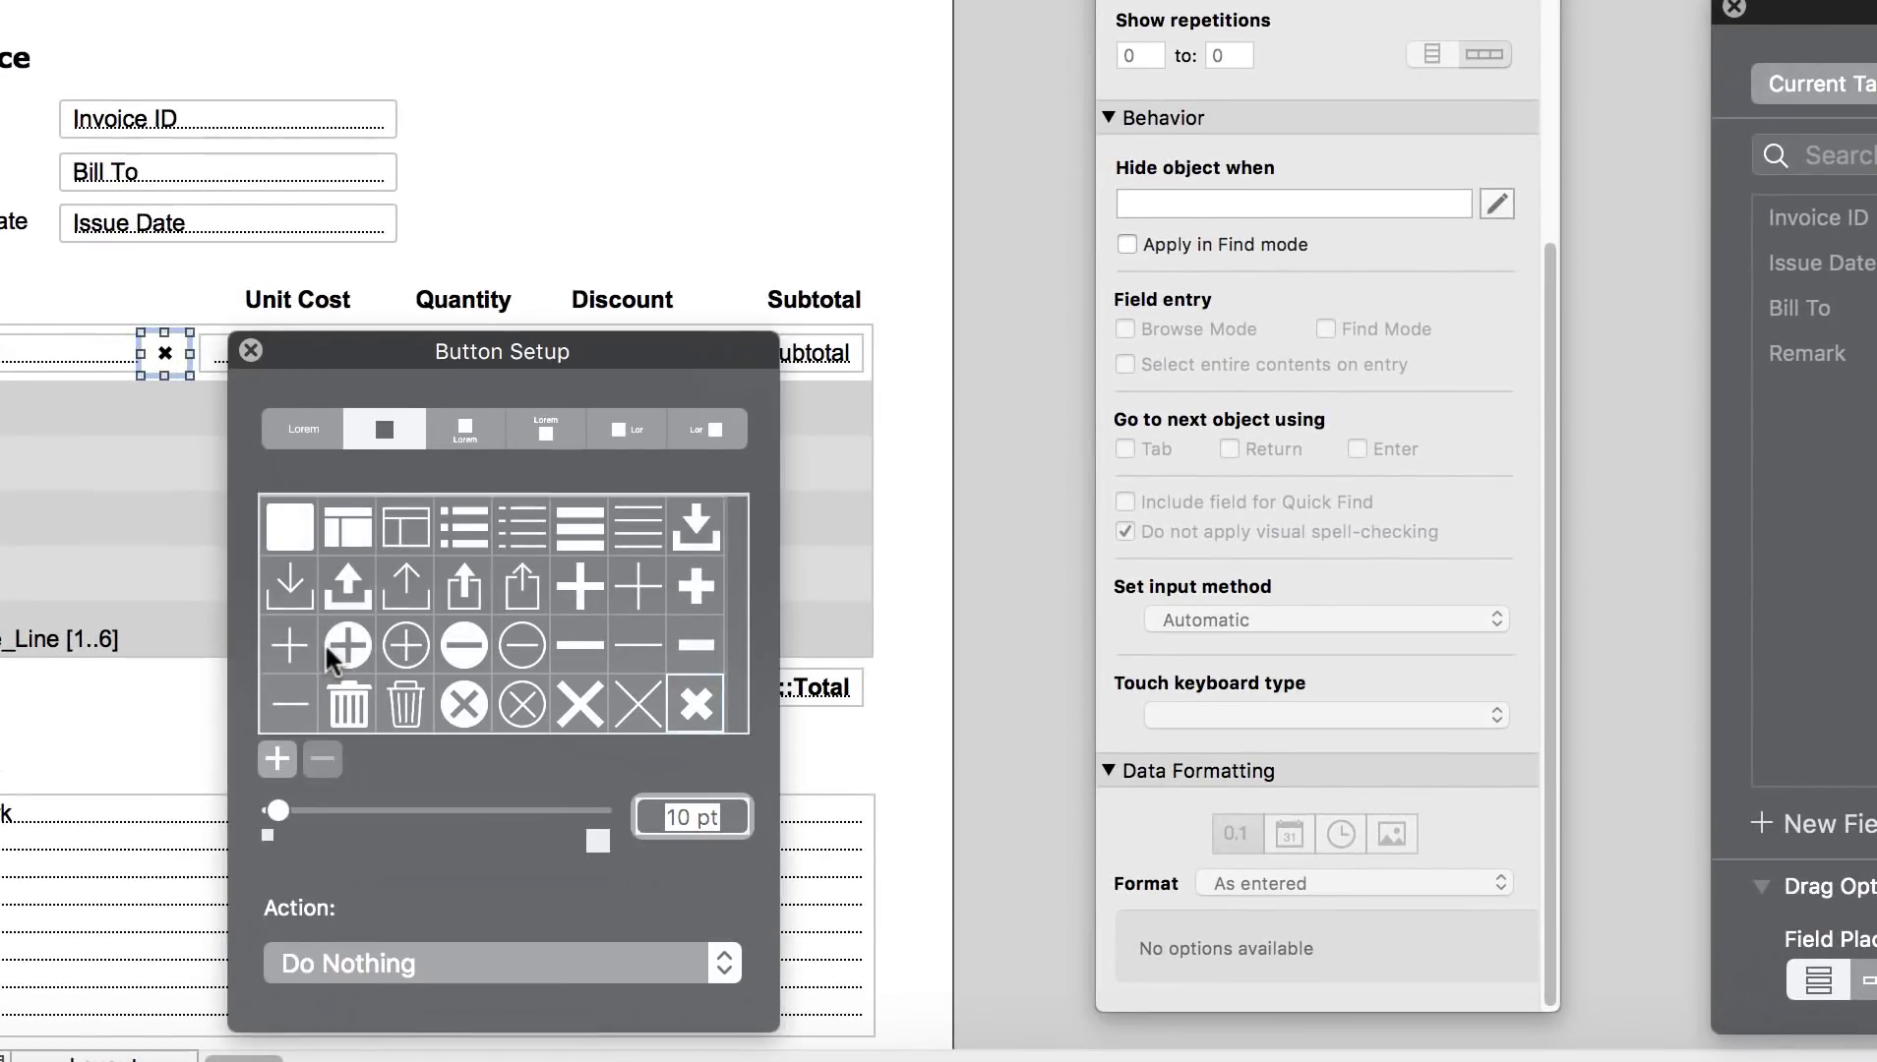
pyautogui.moveTo(452, 356); pyautogui.dragTo(447, 193)
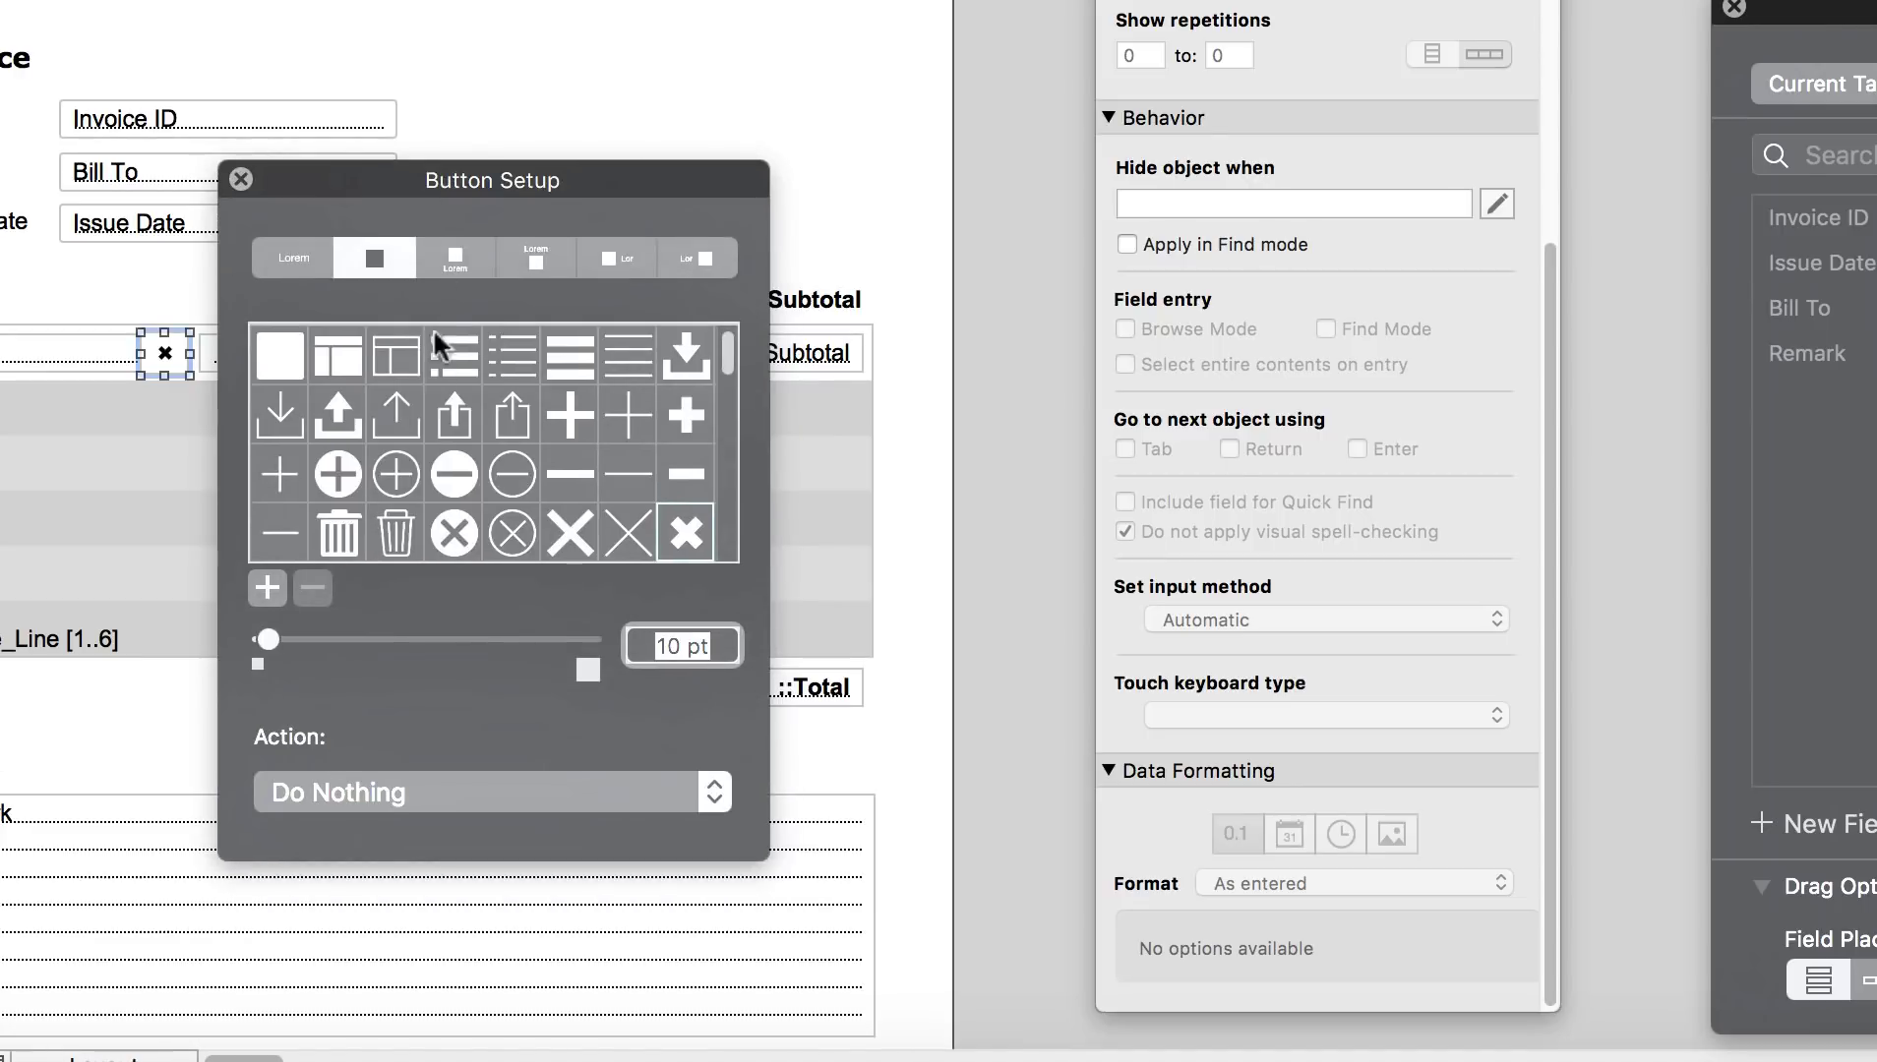
pyautogui.click(486, 796)
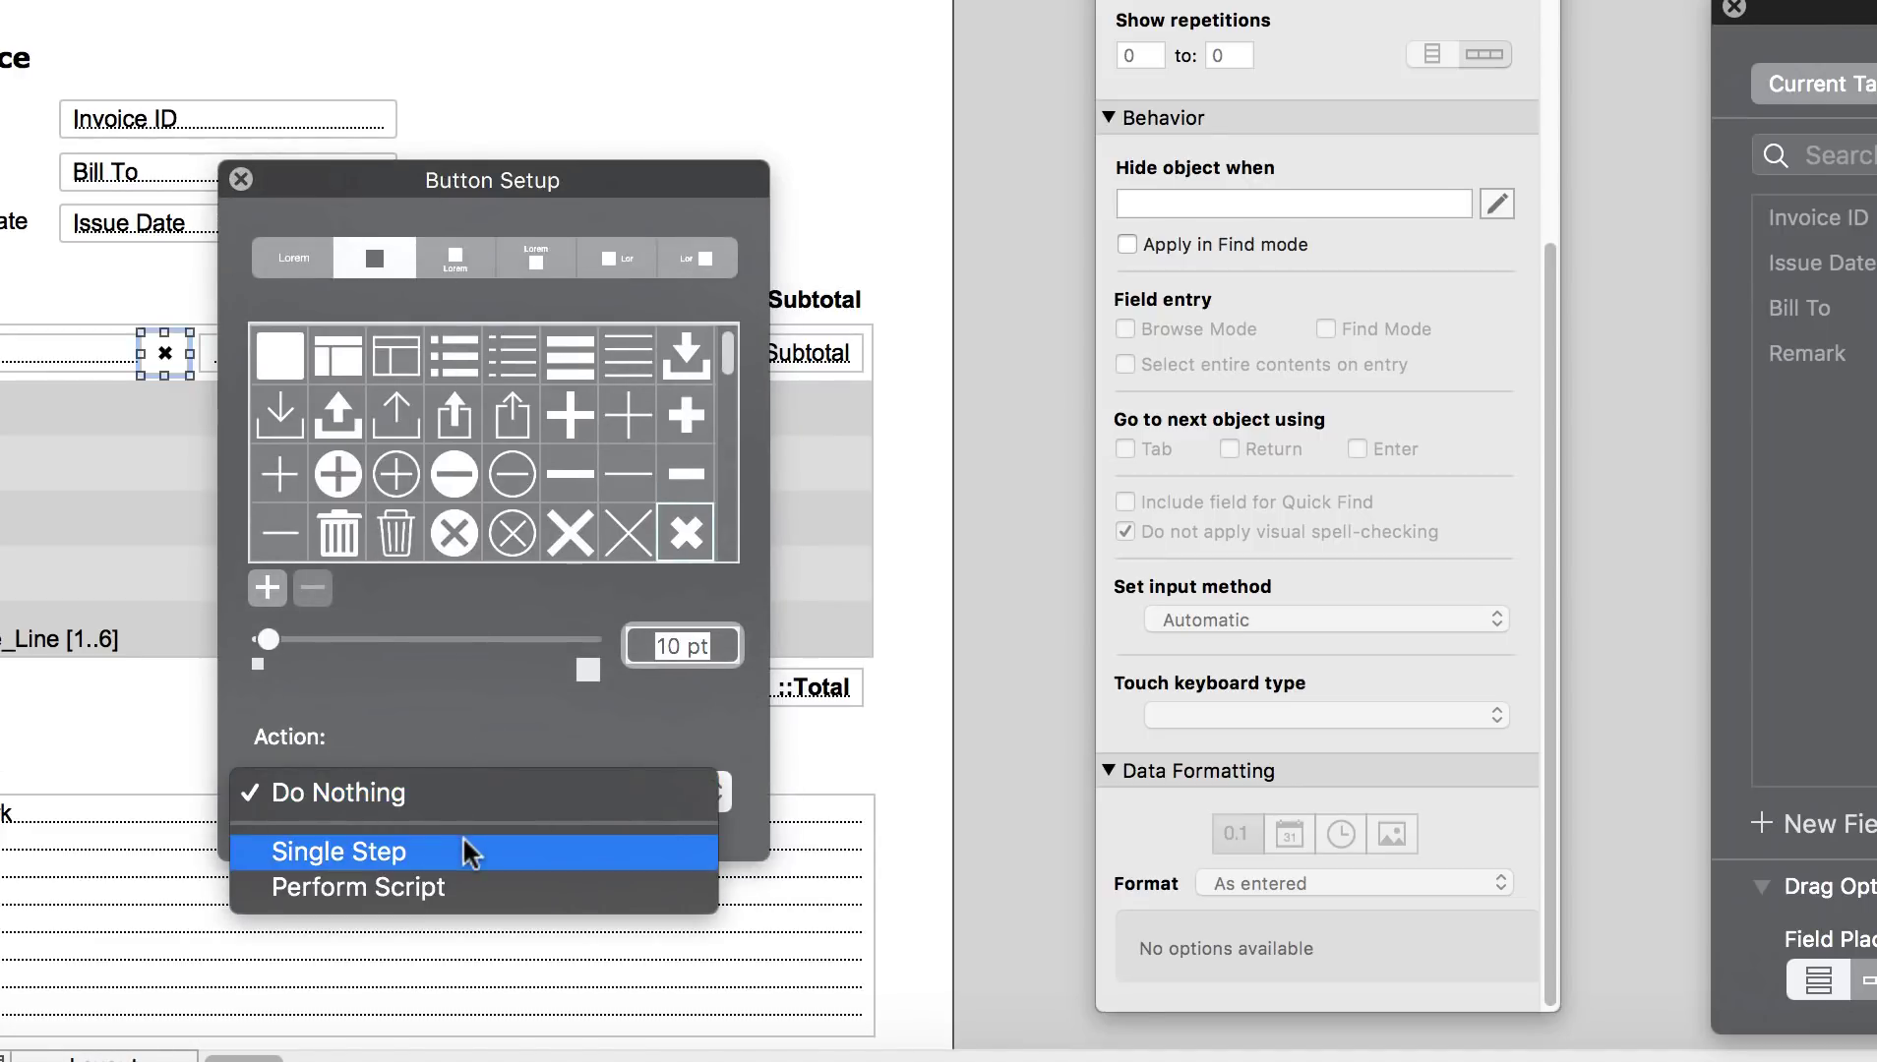
pyautogui.click(470, 852)
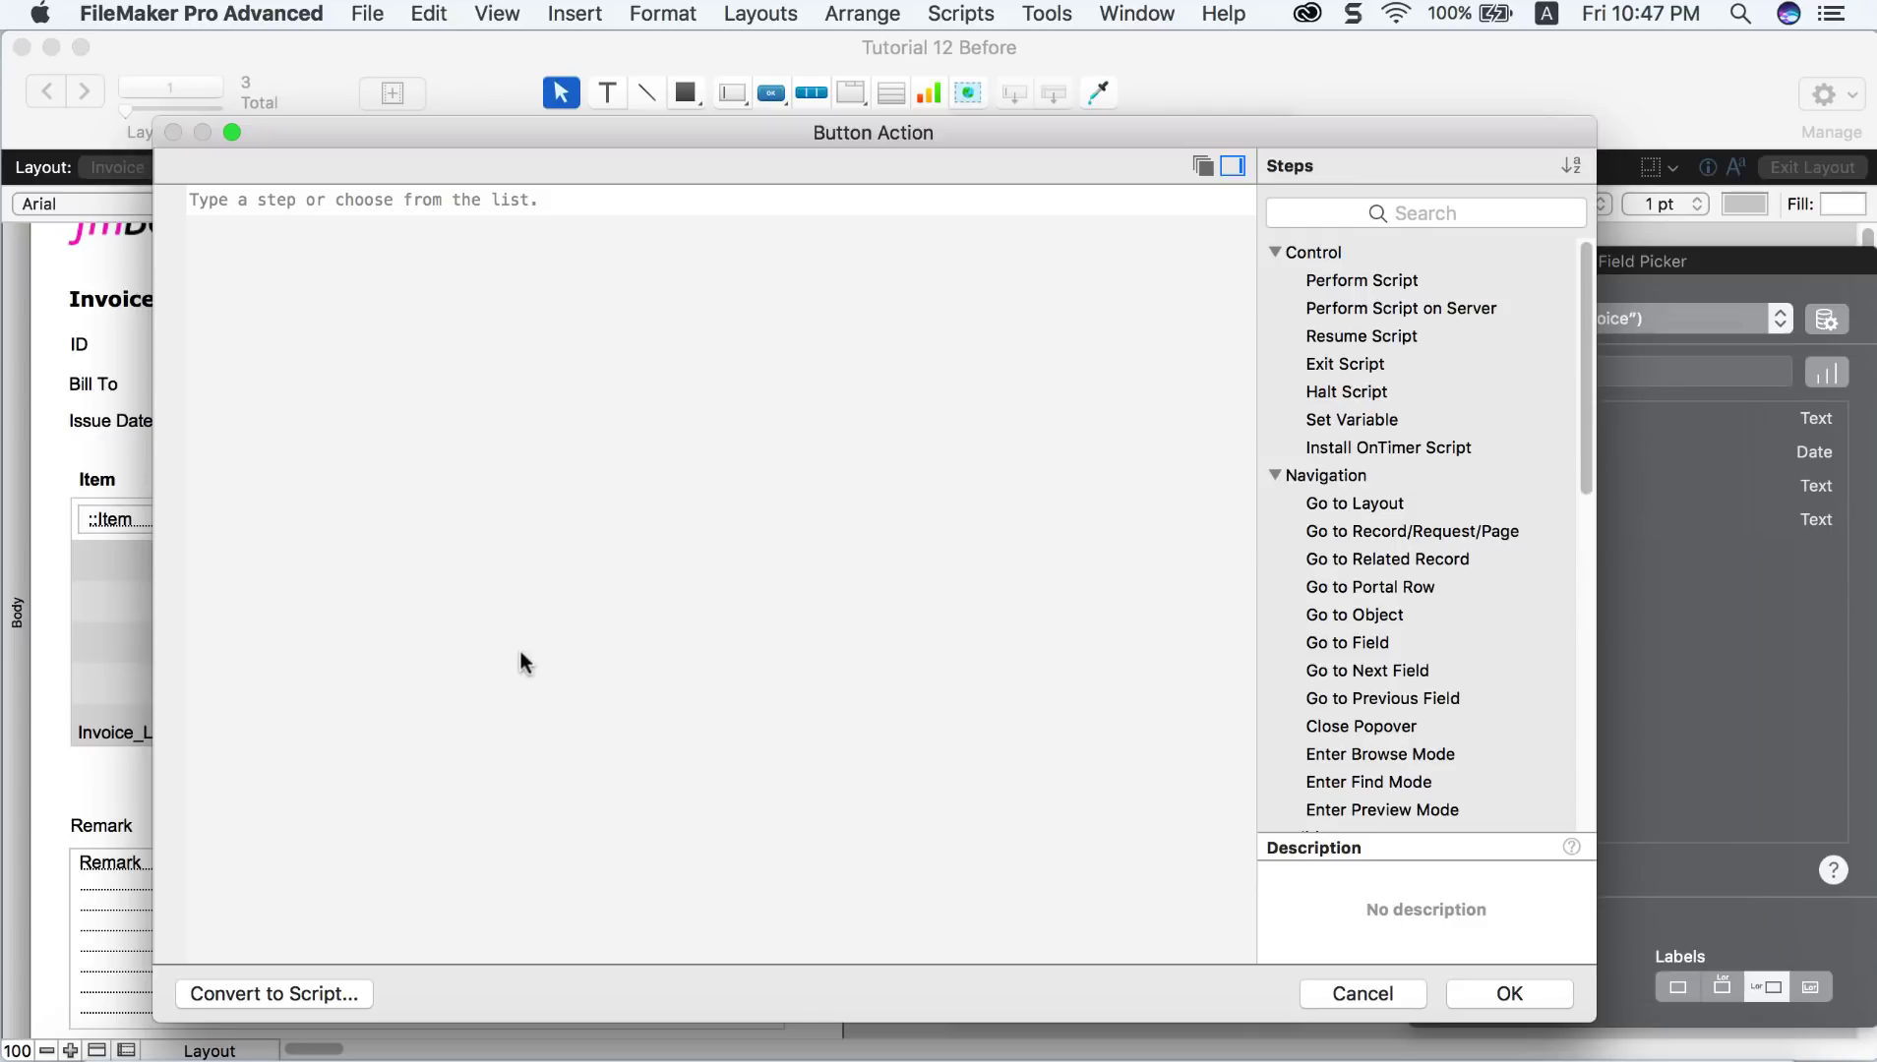
pyautogui.write('delete')
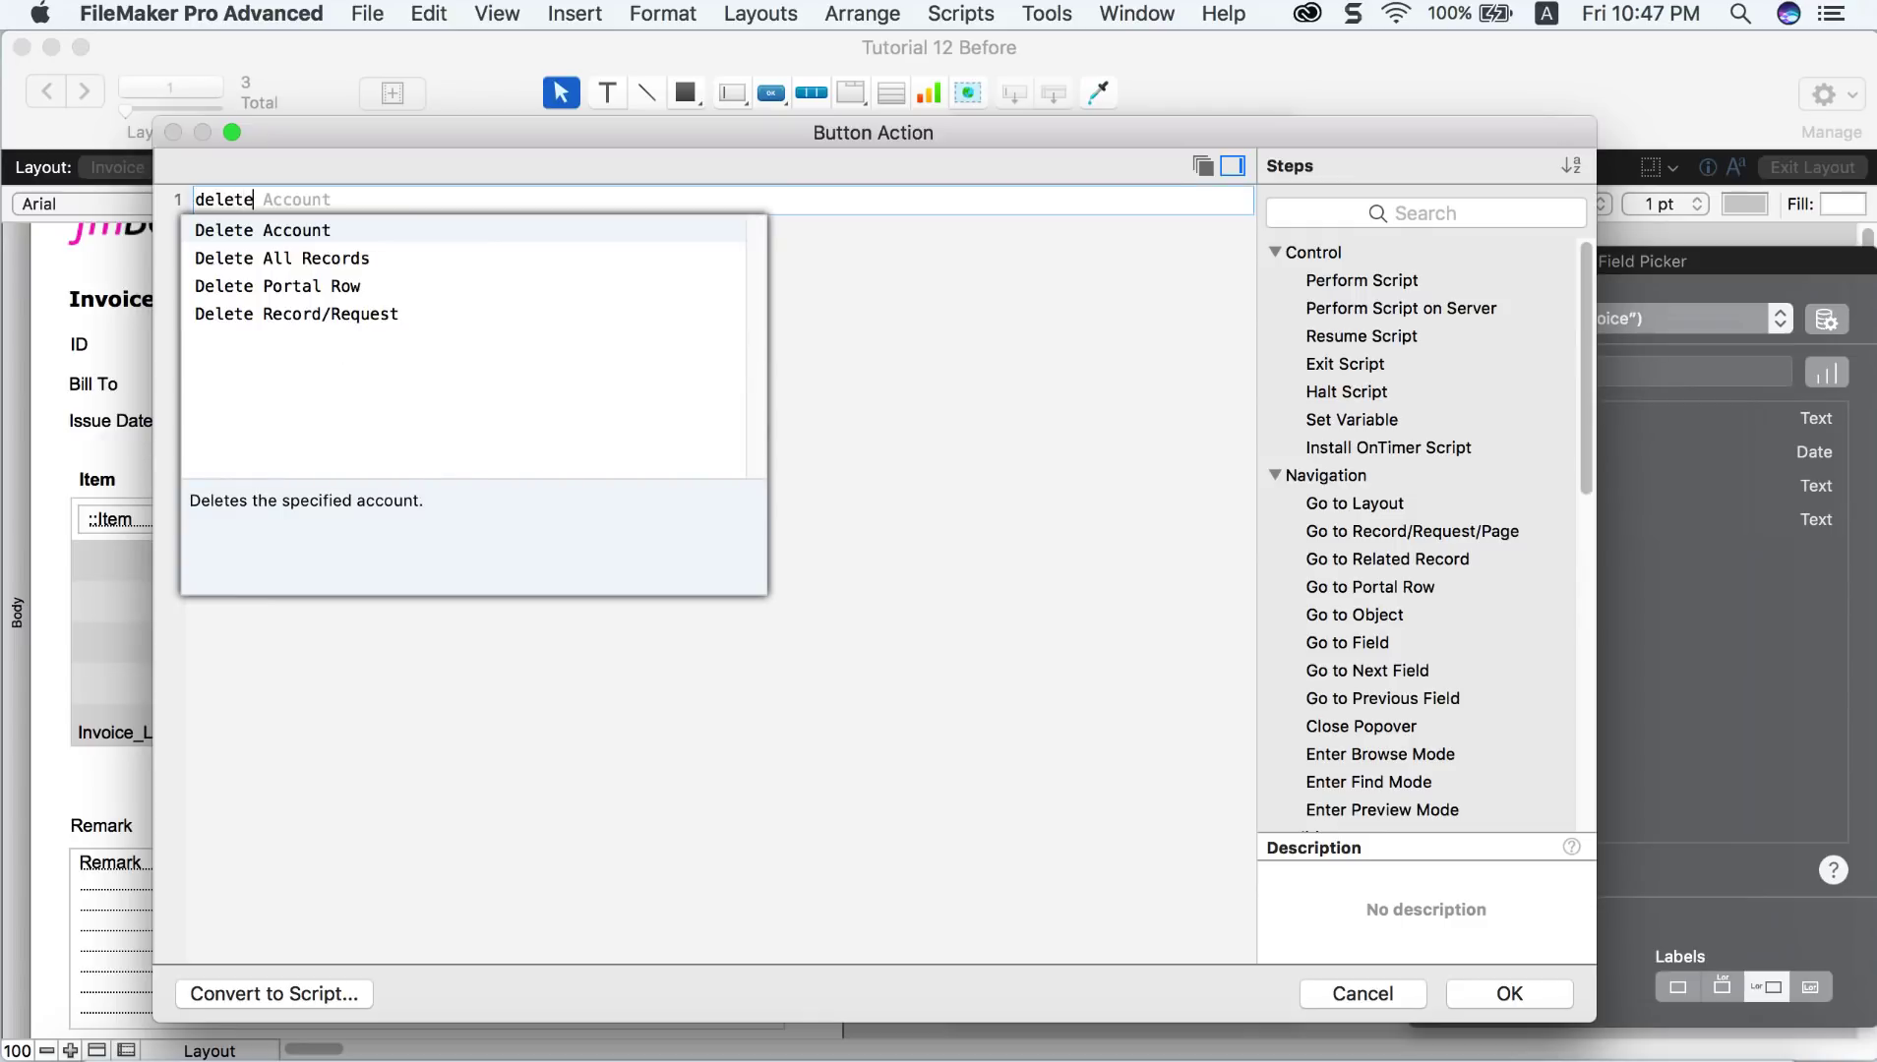
pyautogui.write(' portal')
pyautogui.press('Return')
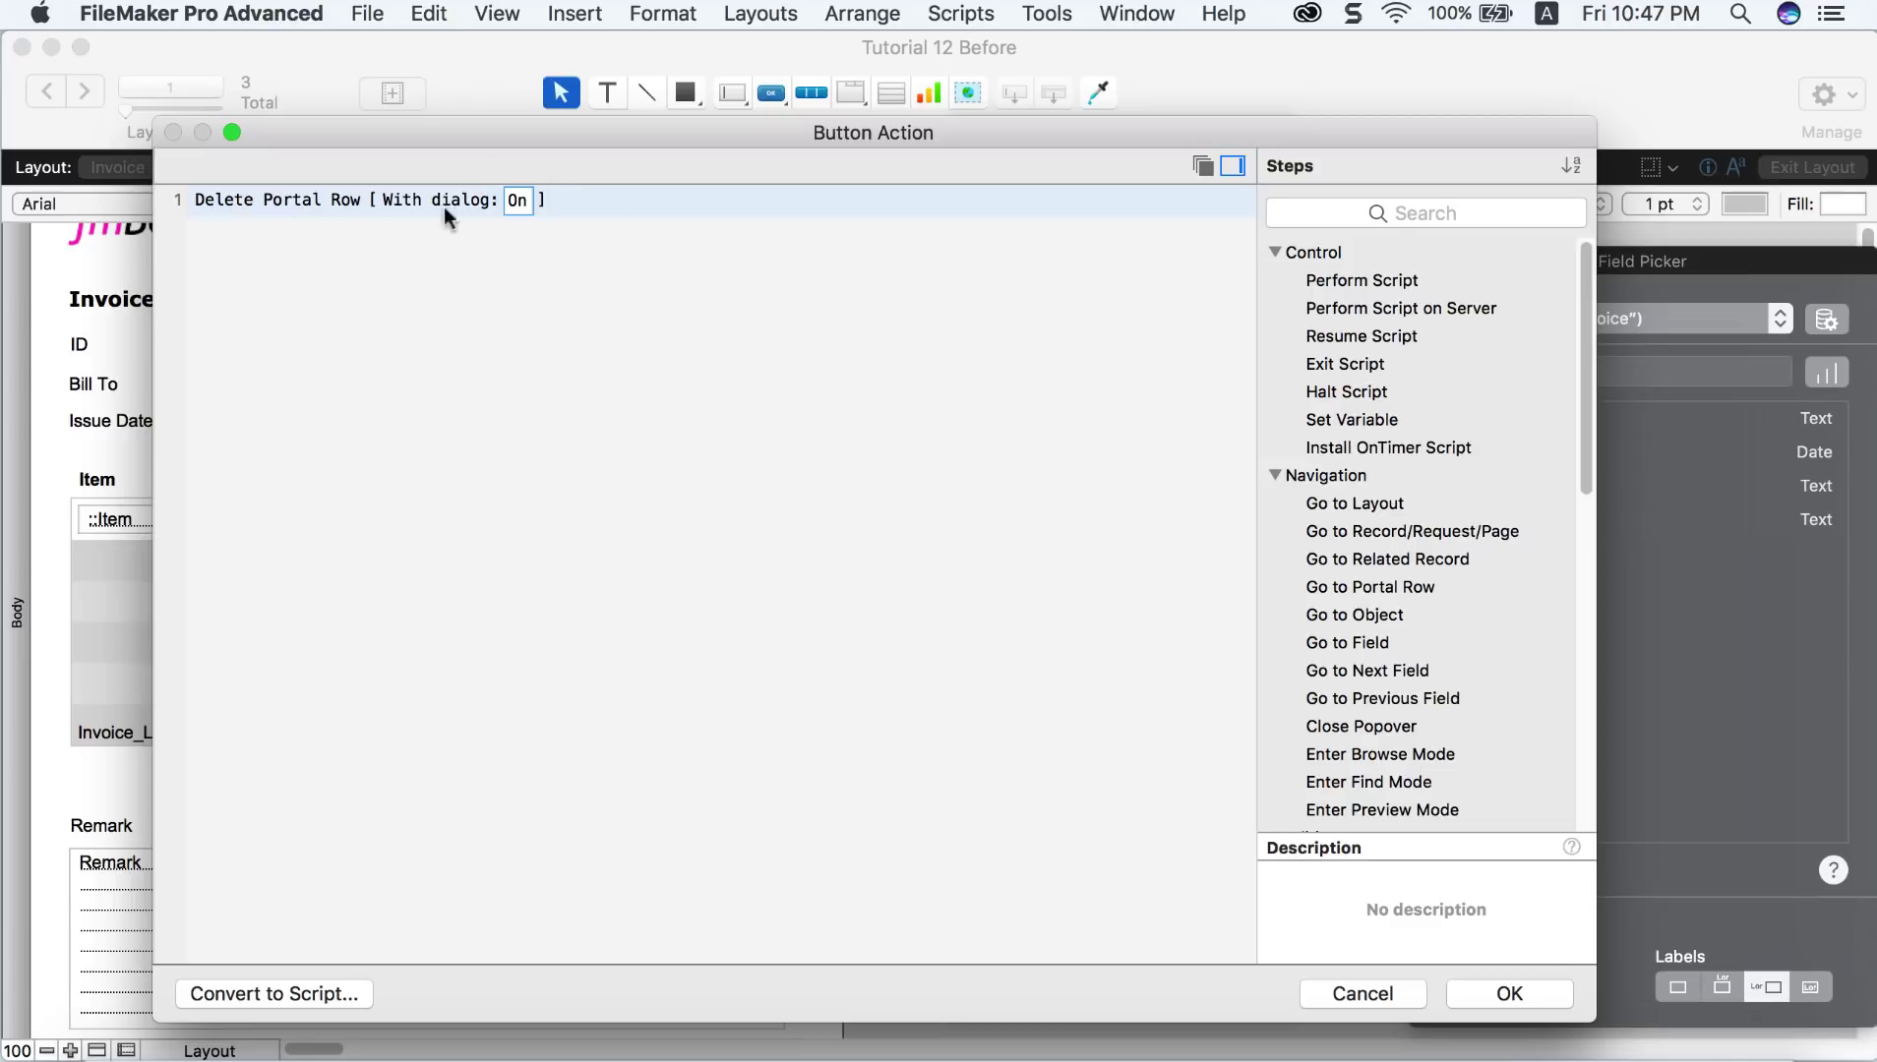
pyautogui.moveTo(1593, 1021); pyautogui.dragTo(1563, 991)
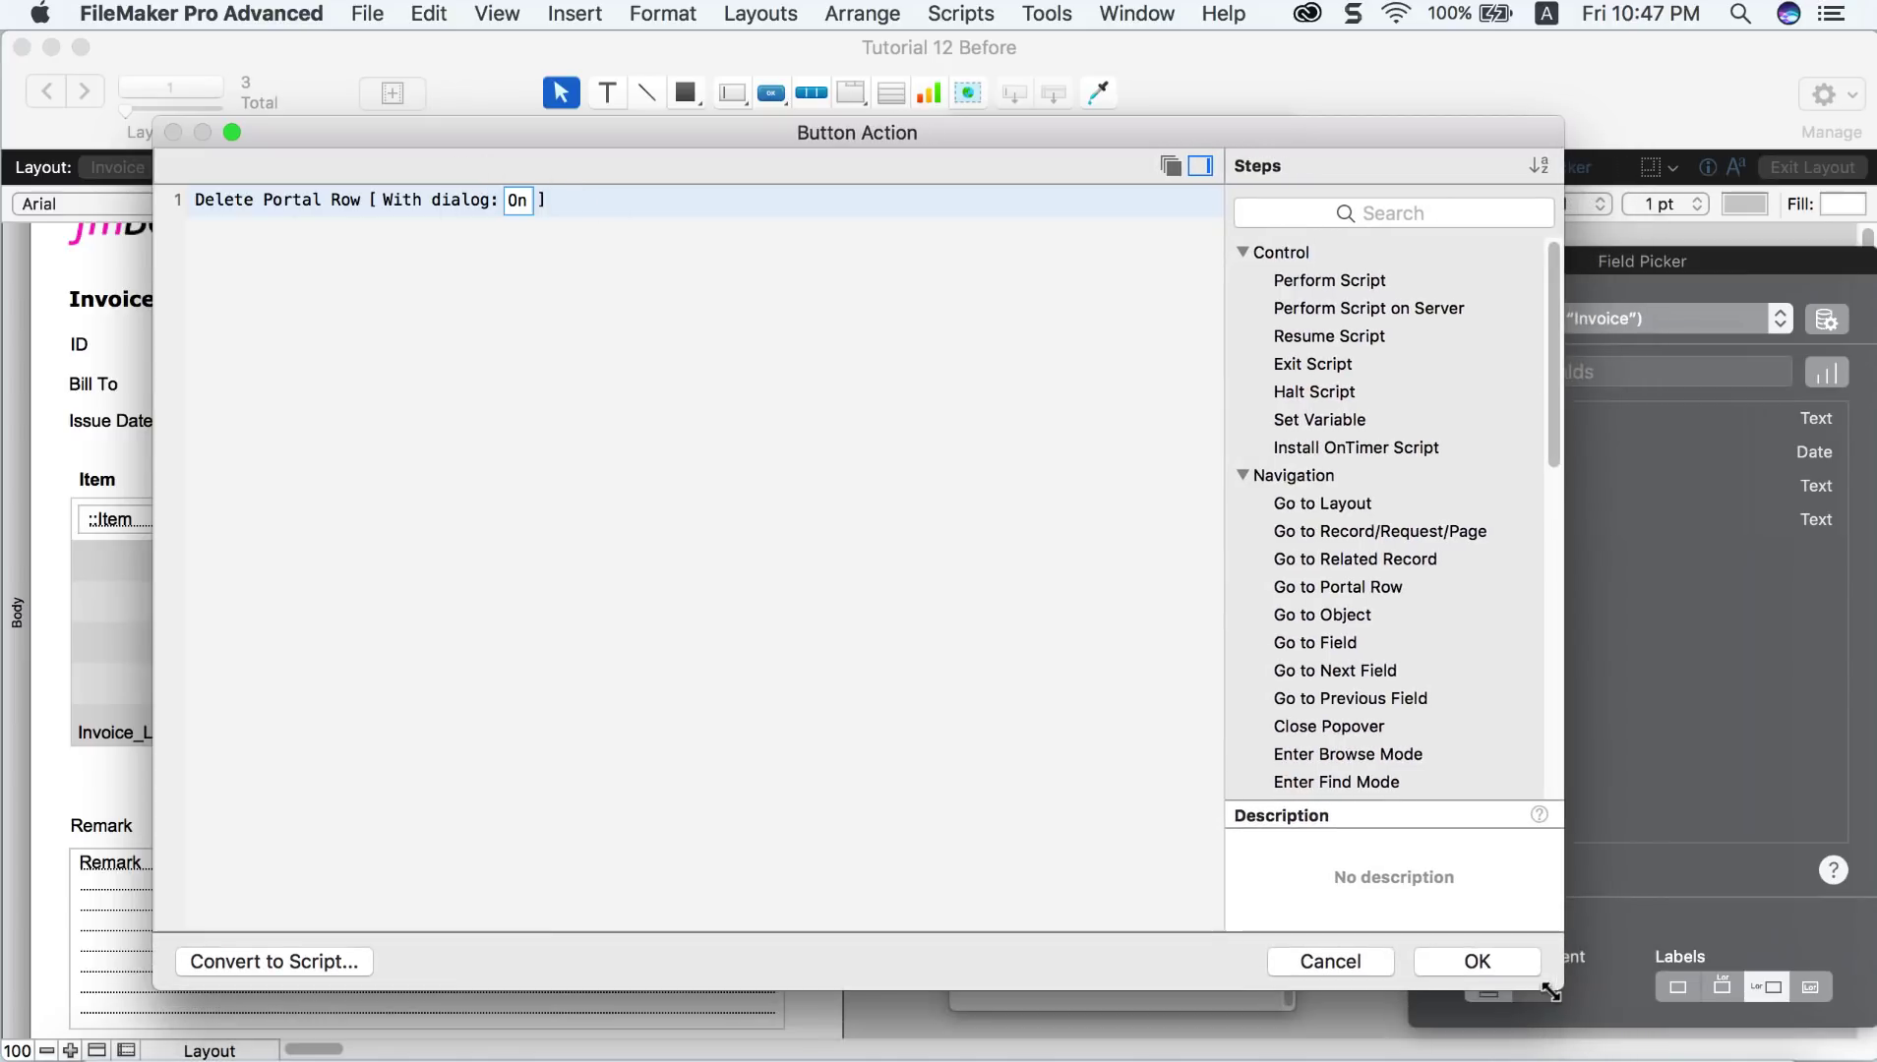
pyautogui.click(1503, 965)
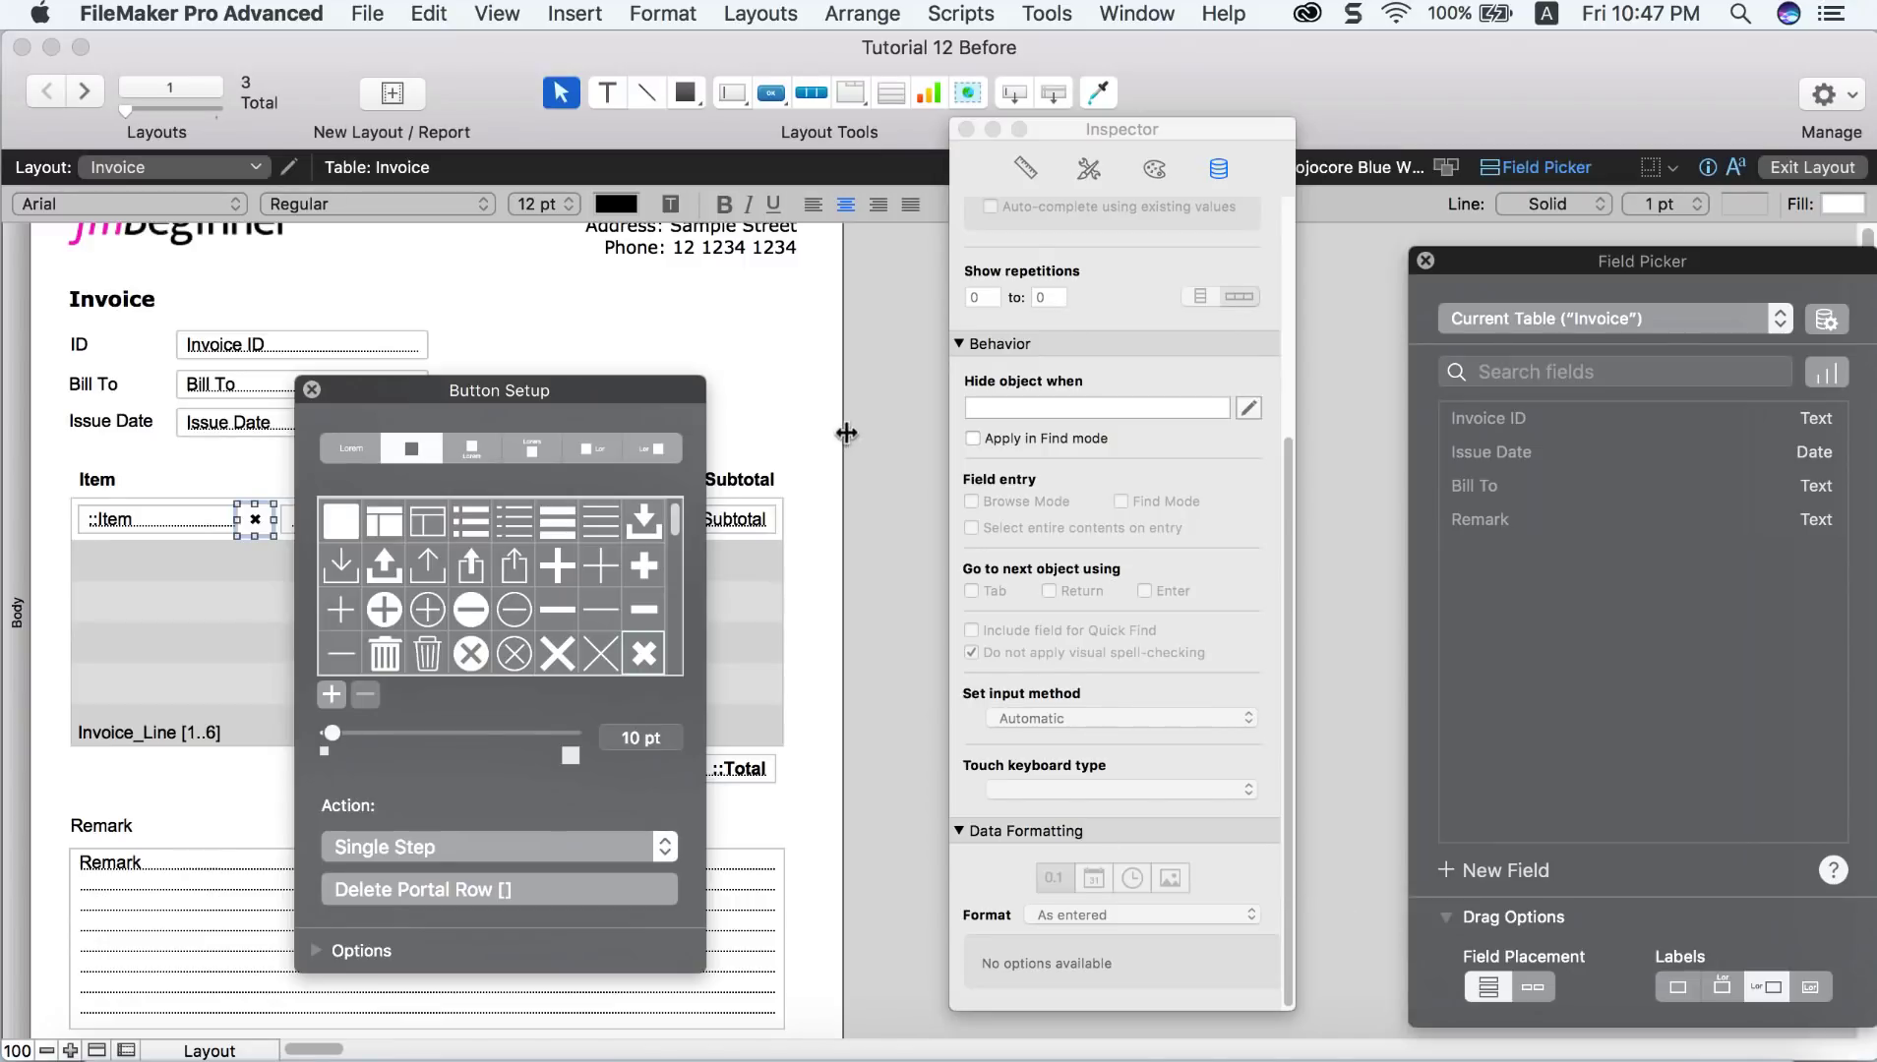
pyautogui.click(846, 432)
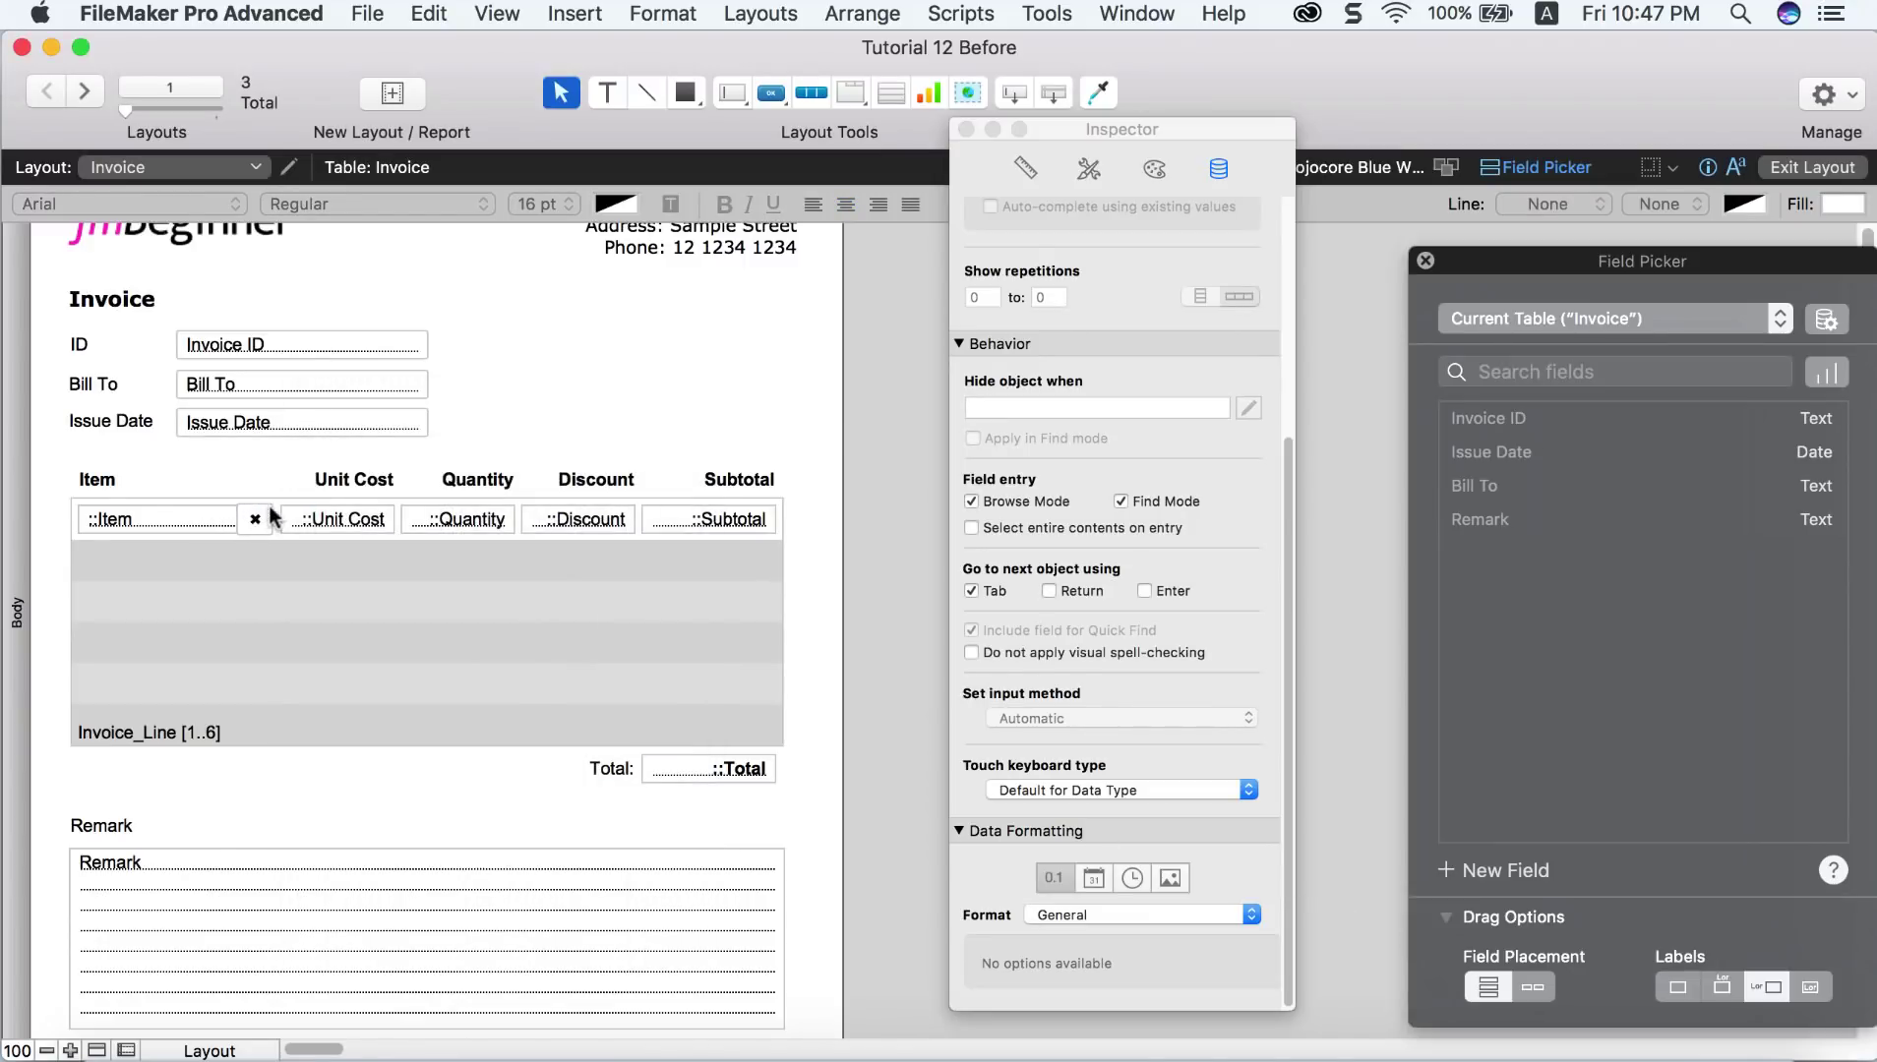
# Step: Switch to Browse mode and delete the Banana line item from invoice IN00003
pyautogui.click(487, 13)
pyautogui.click(519, 46)
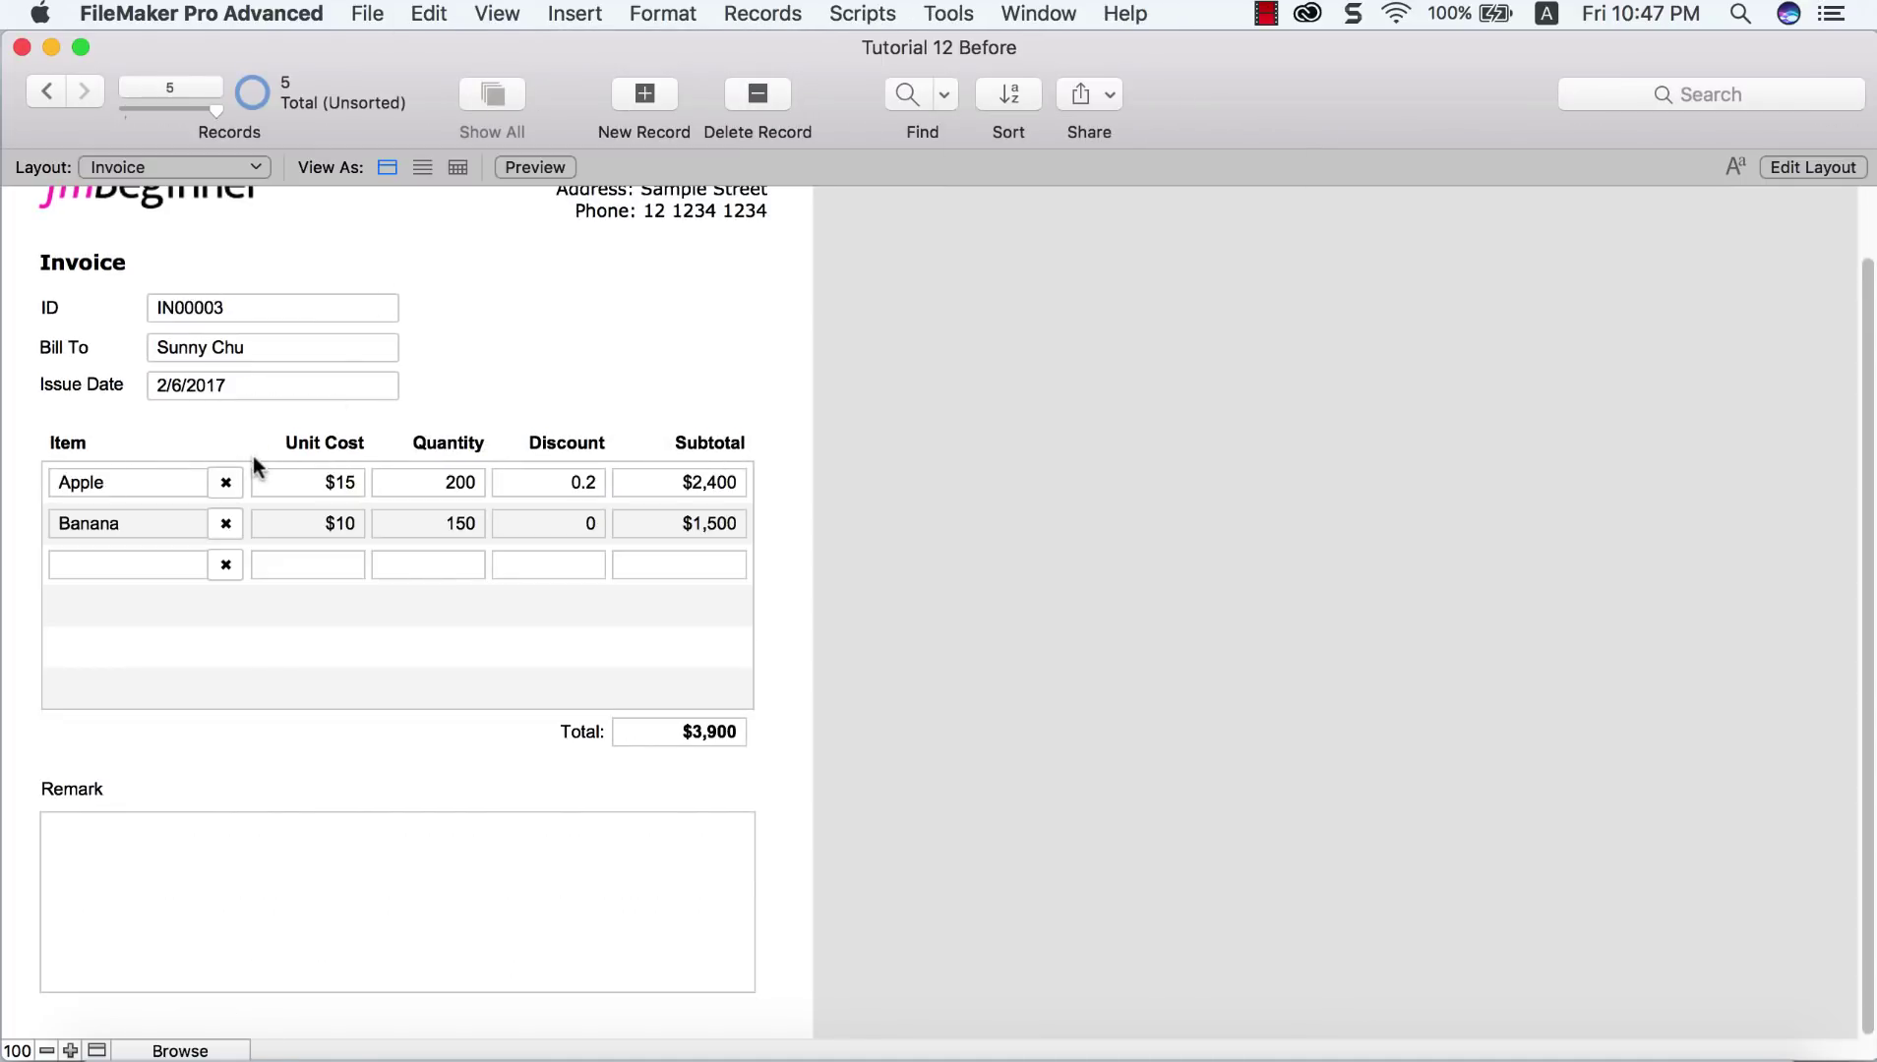
pyautogui.click(225, 525)
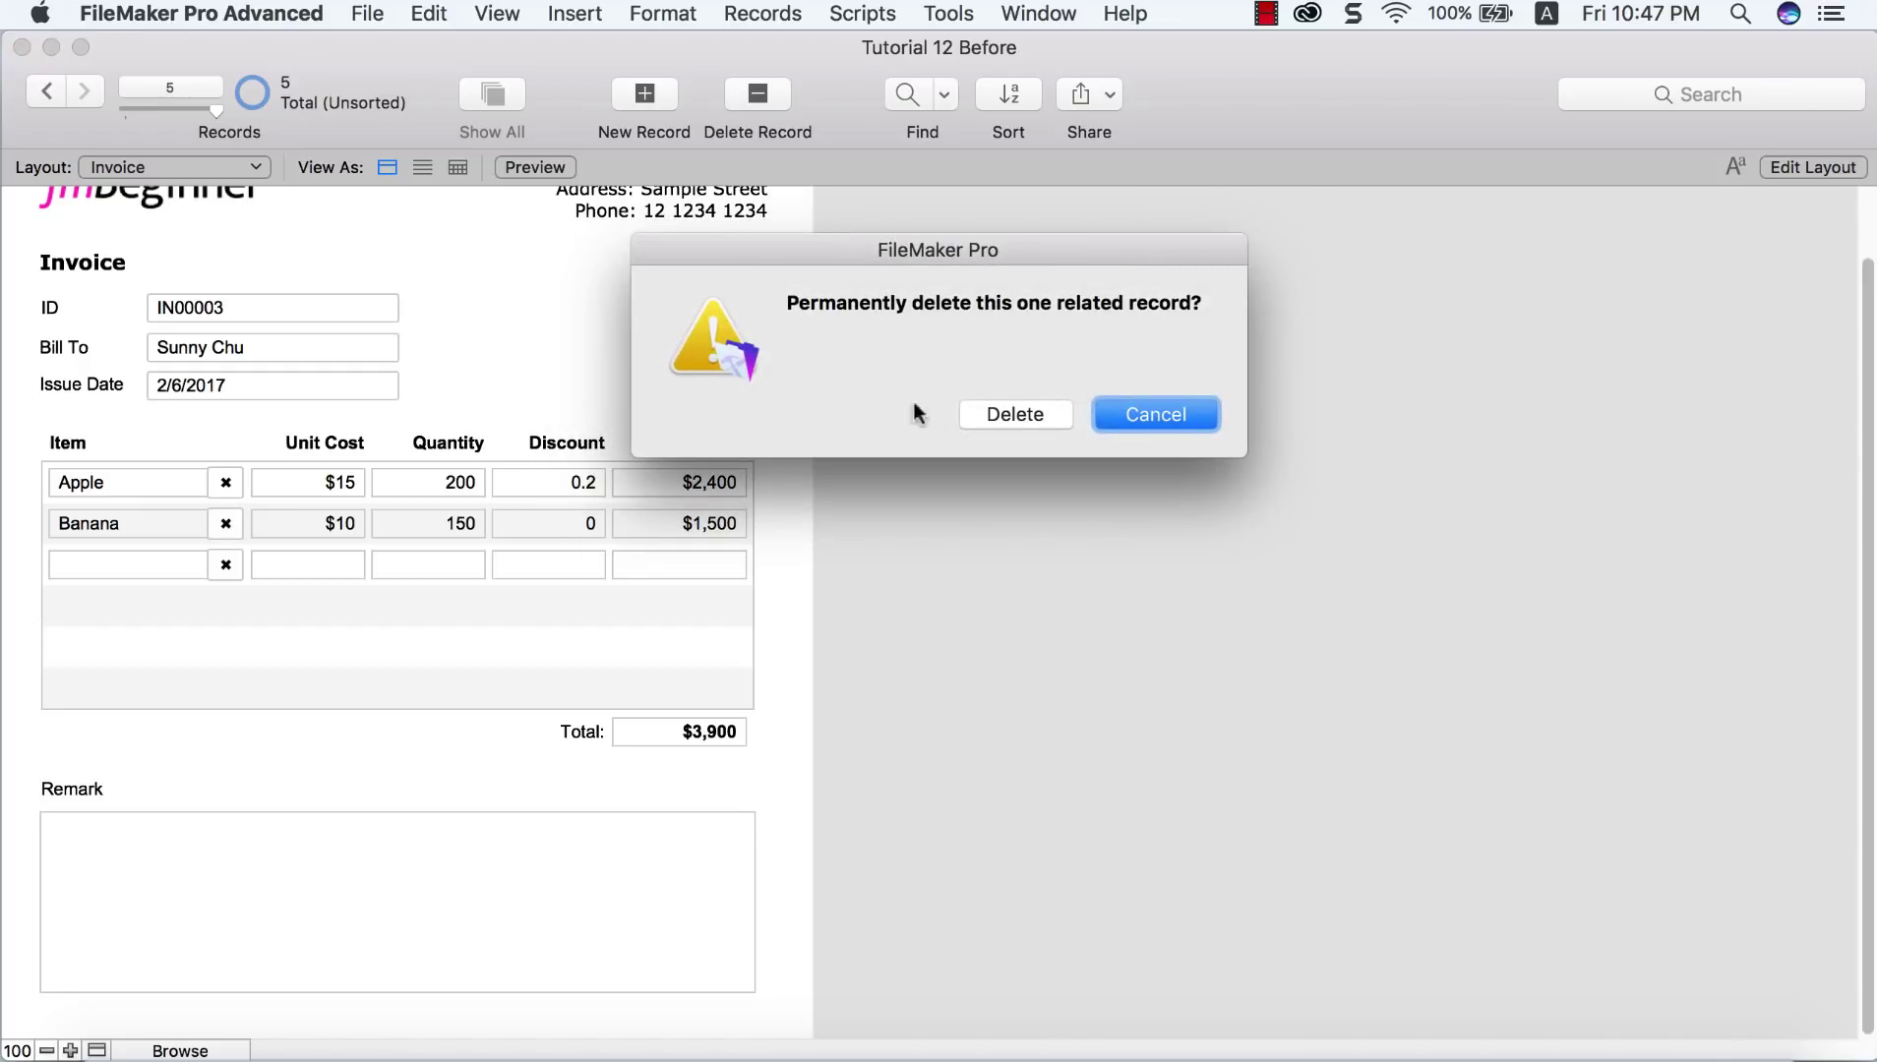
pyautogui.click(995, 414)
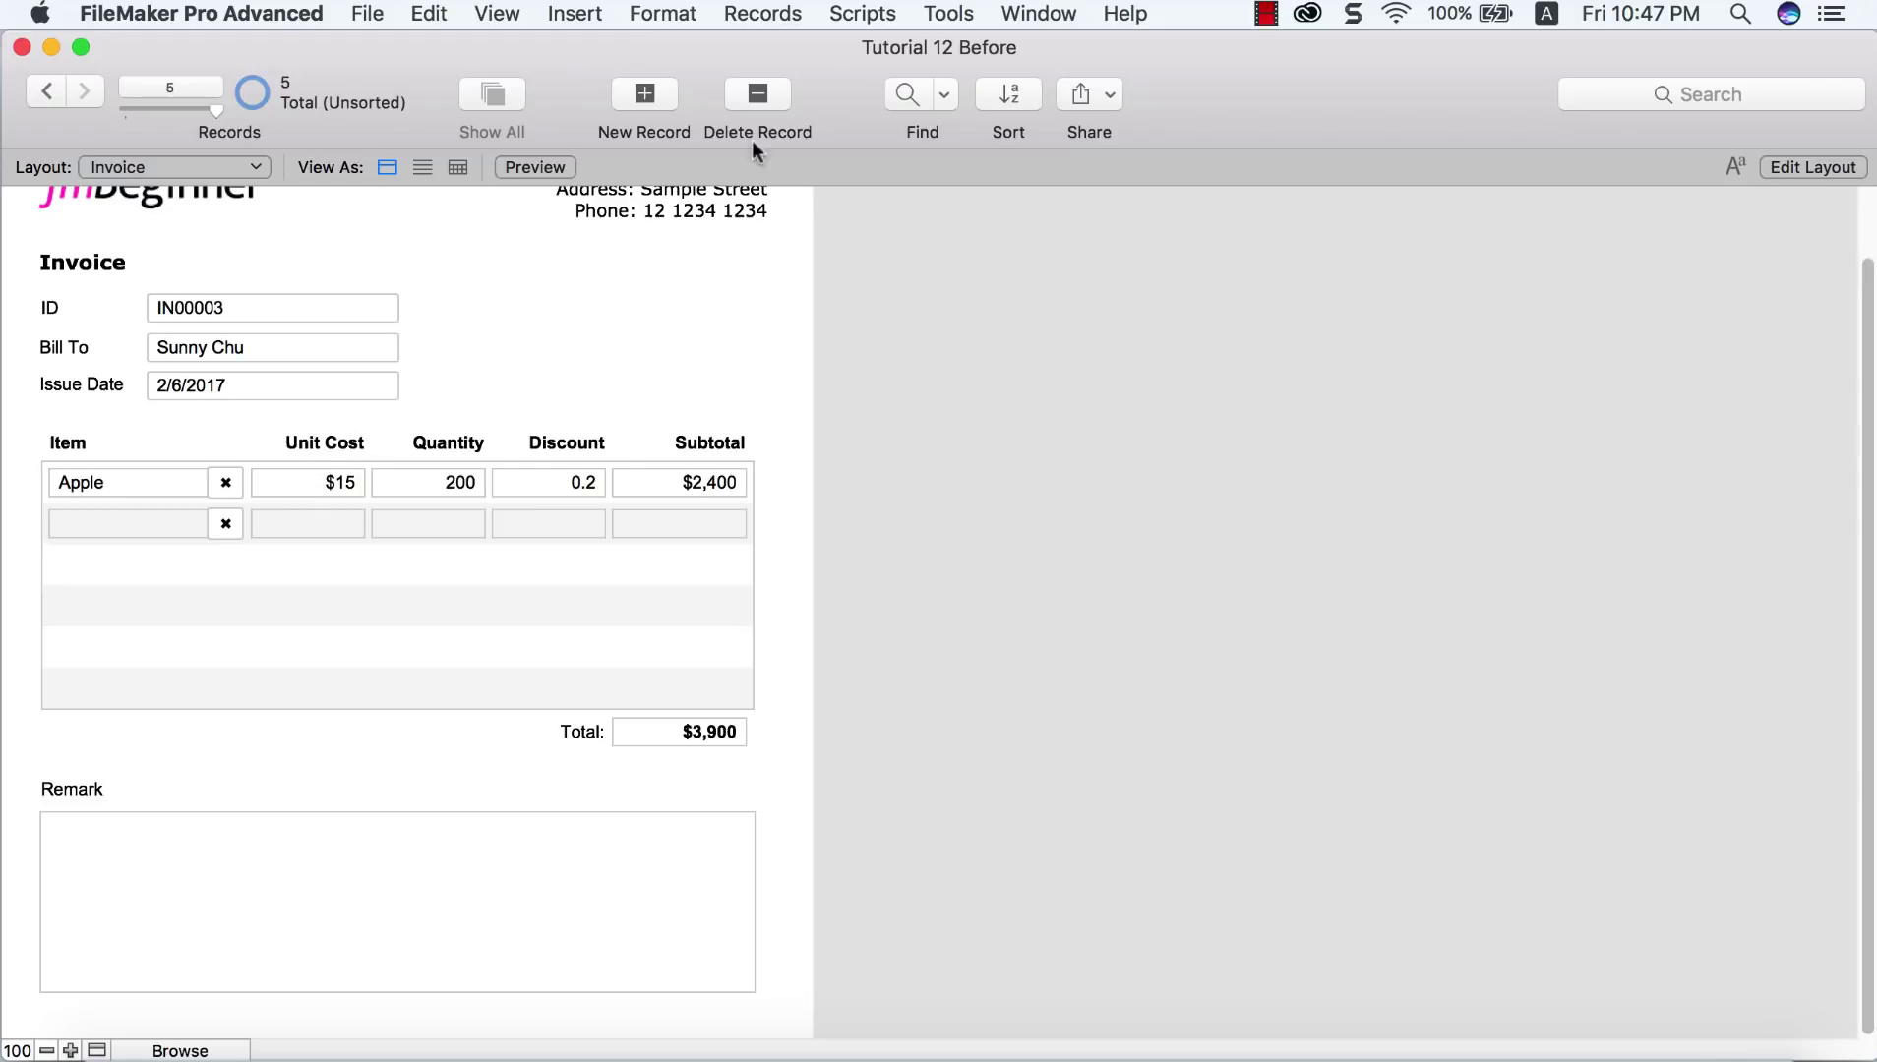
# Step: Open and close the empty Script Workspace, then return to Layout mode with Cmd+L
pyautogui.click(853, 26)
pyautogui.click(857, 47)
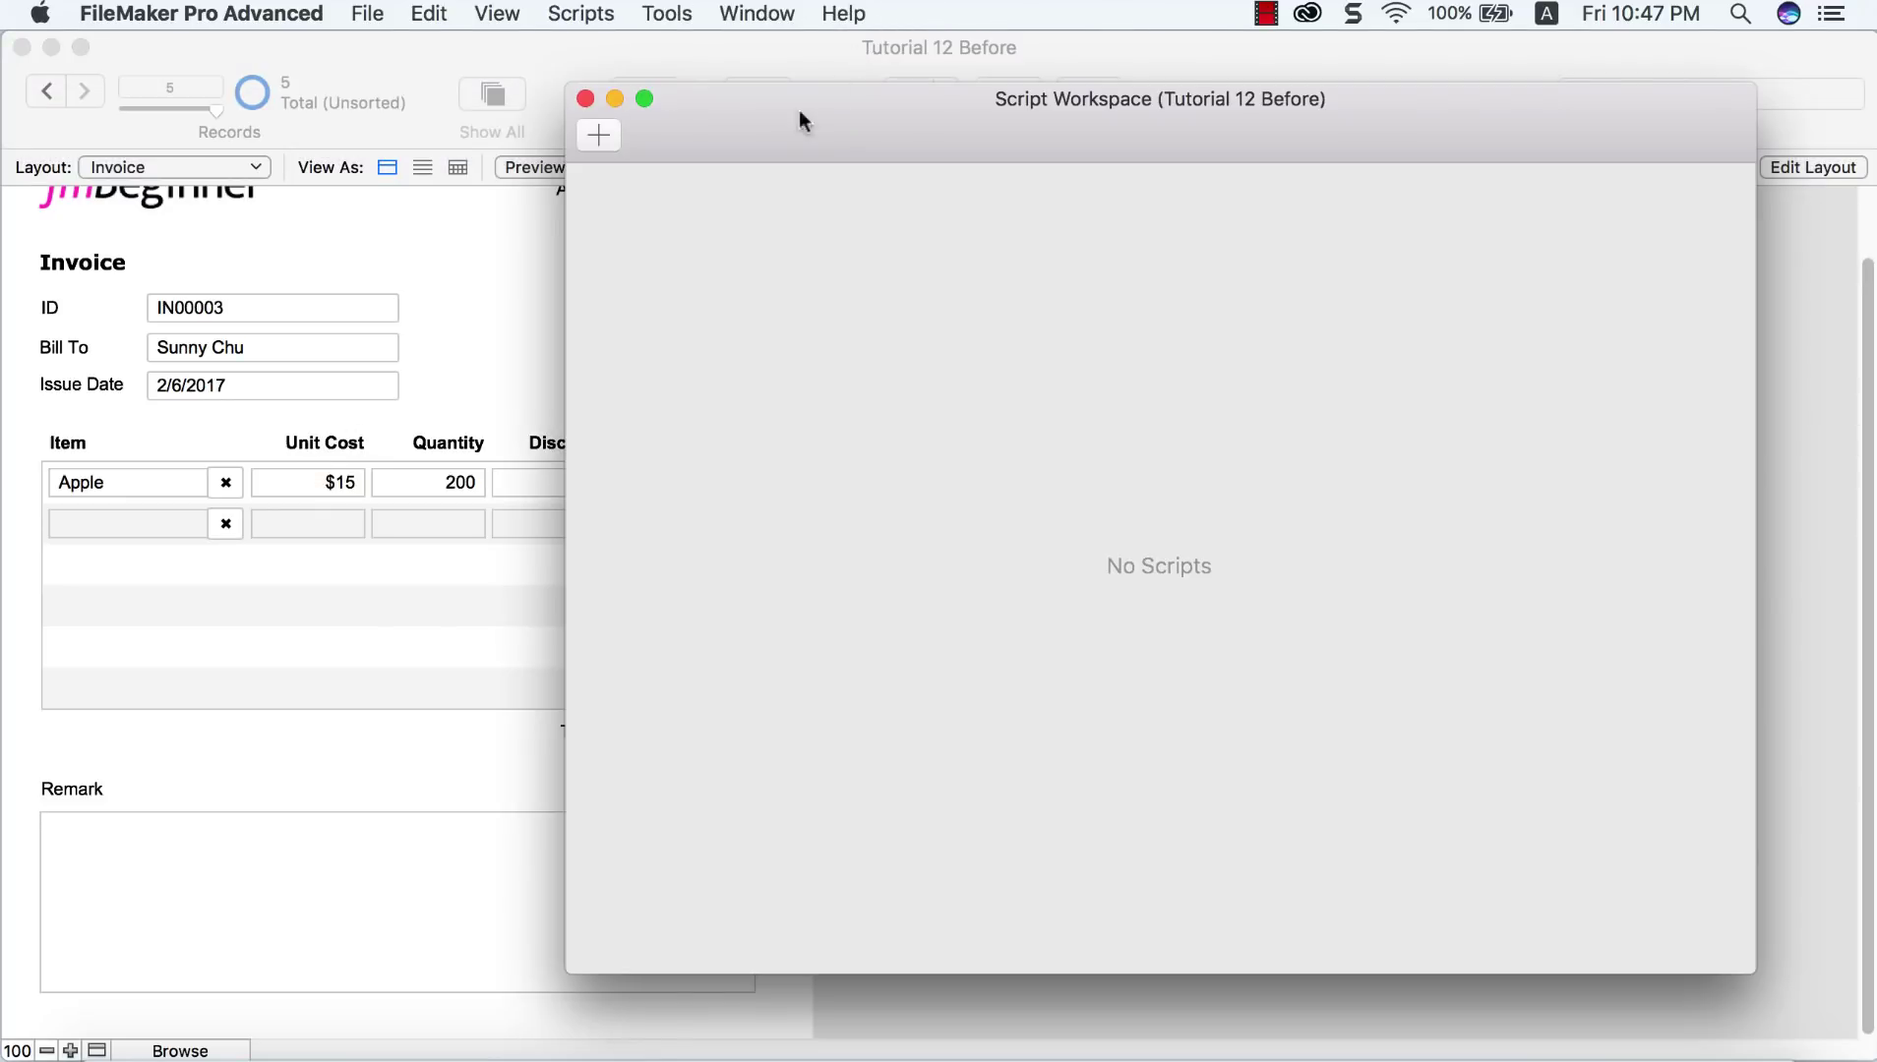
pyautogui.click(582, 98)
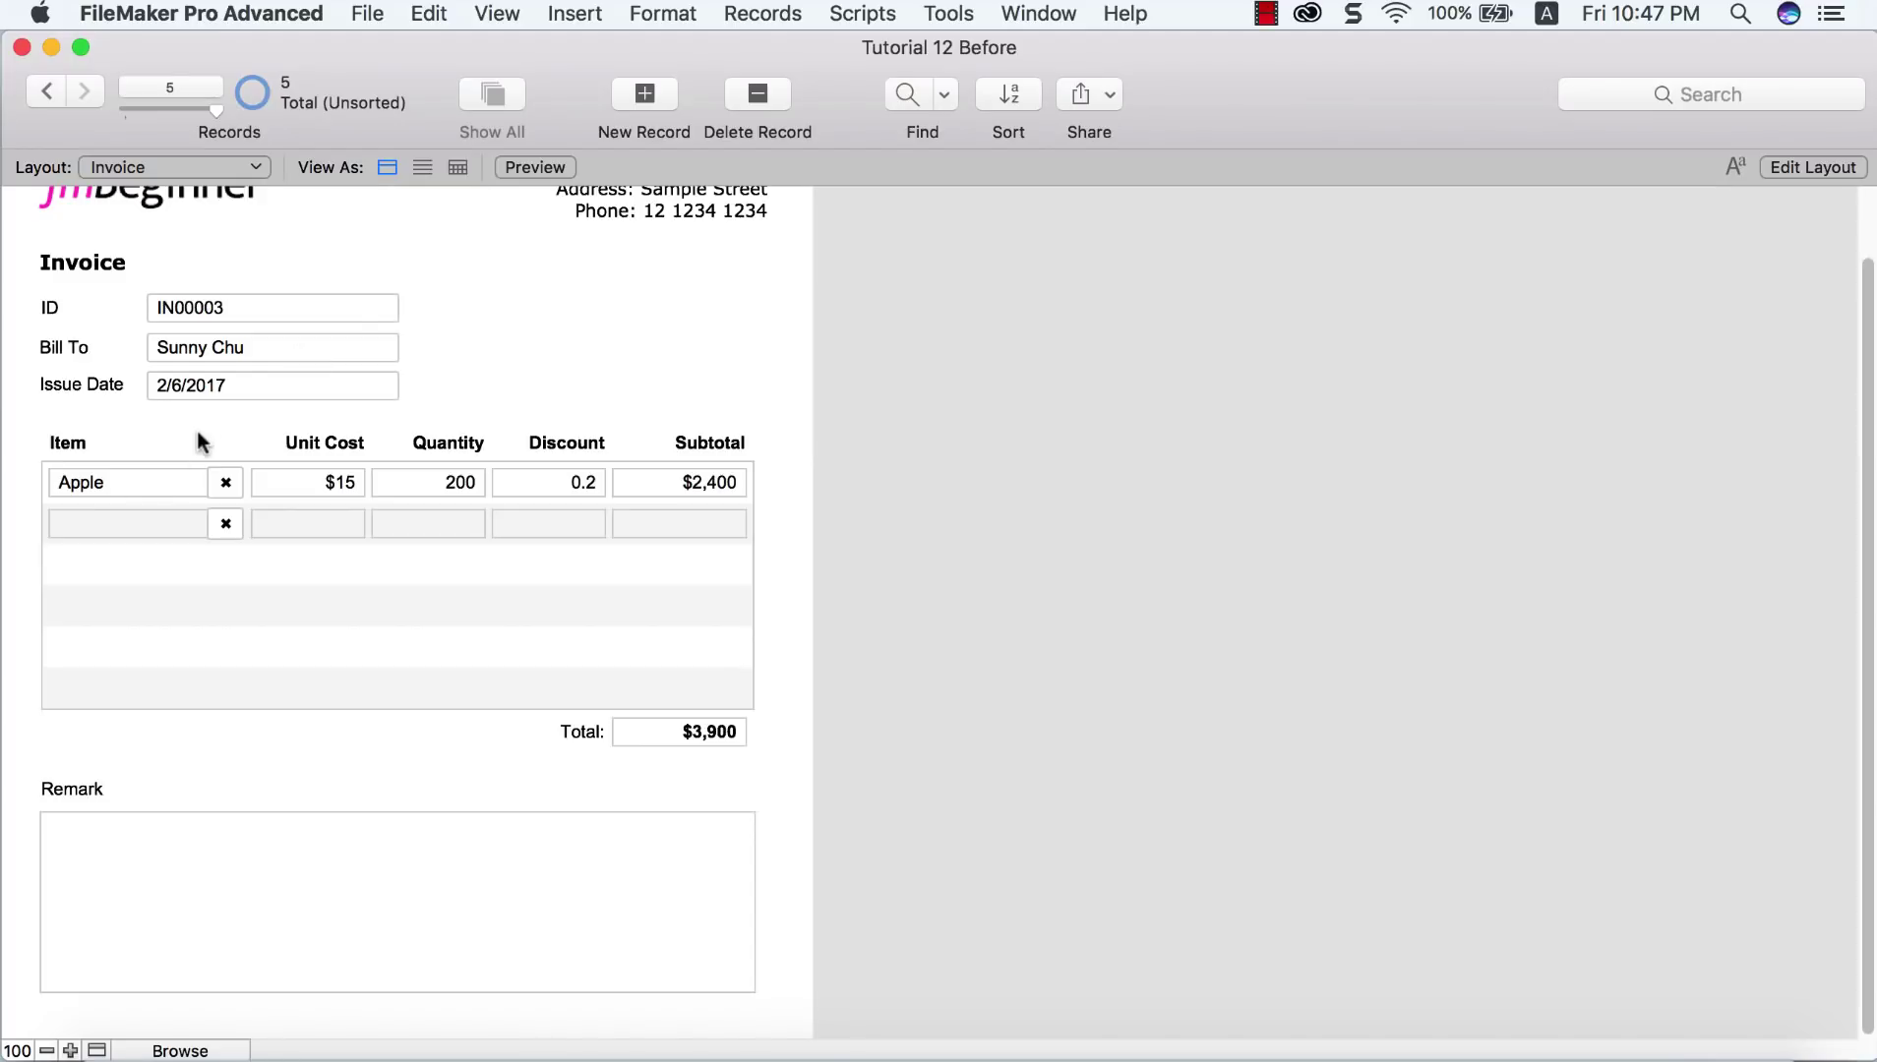
pyautogui.press('super+l')
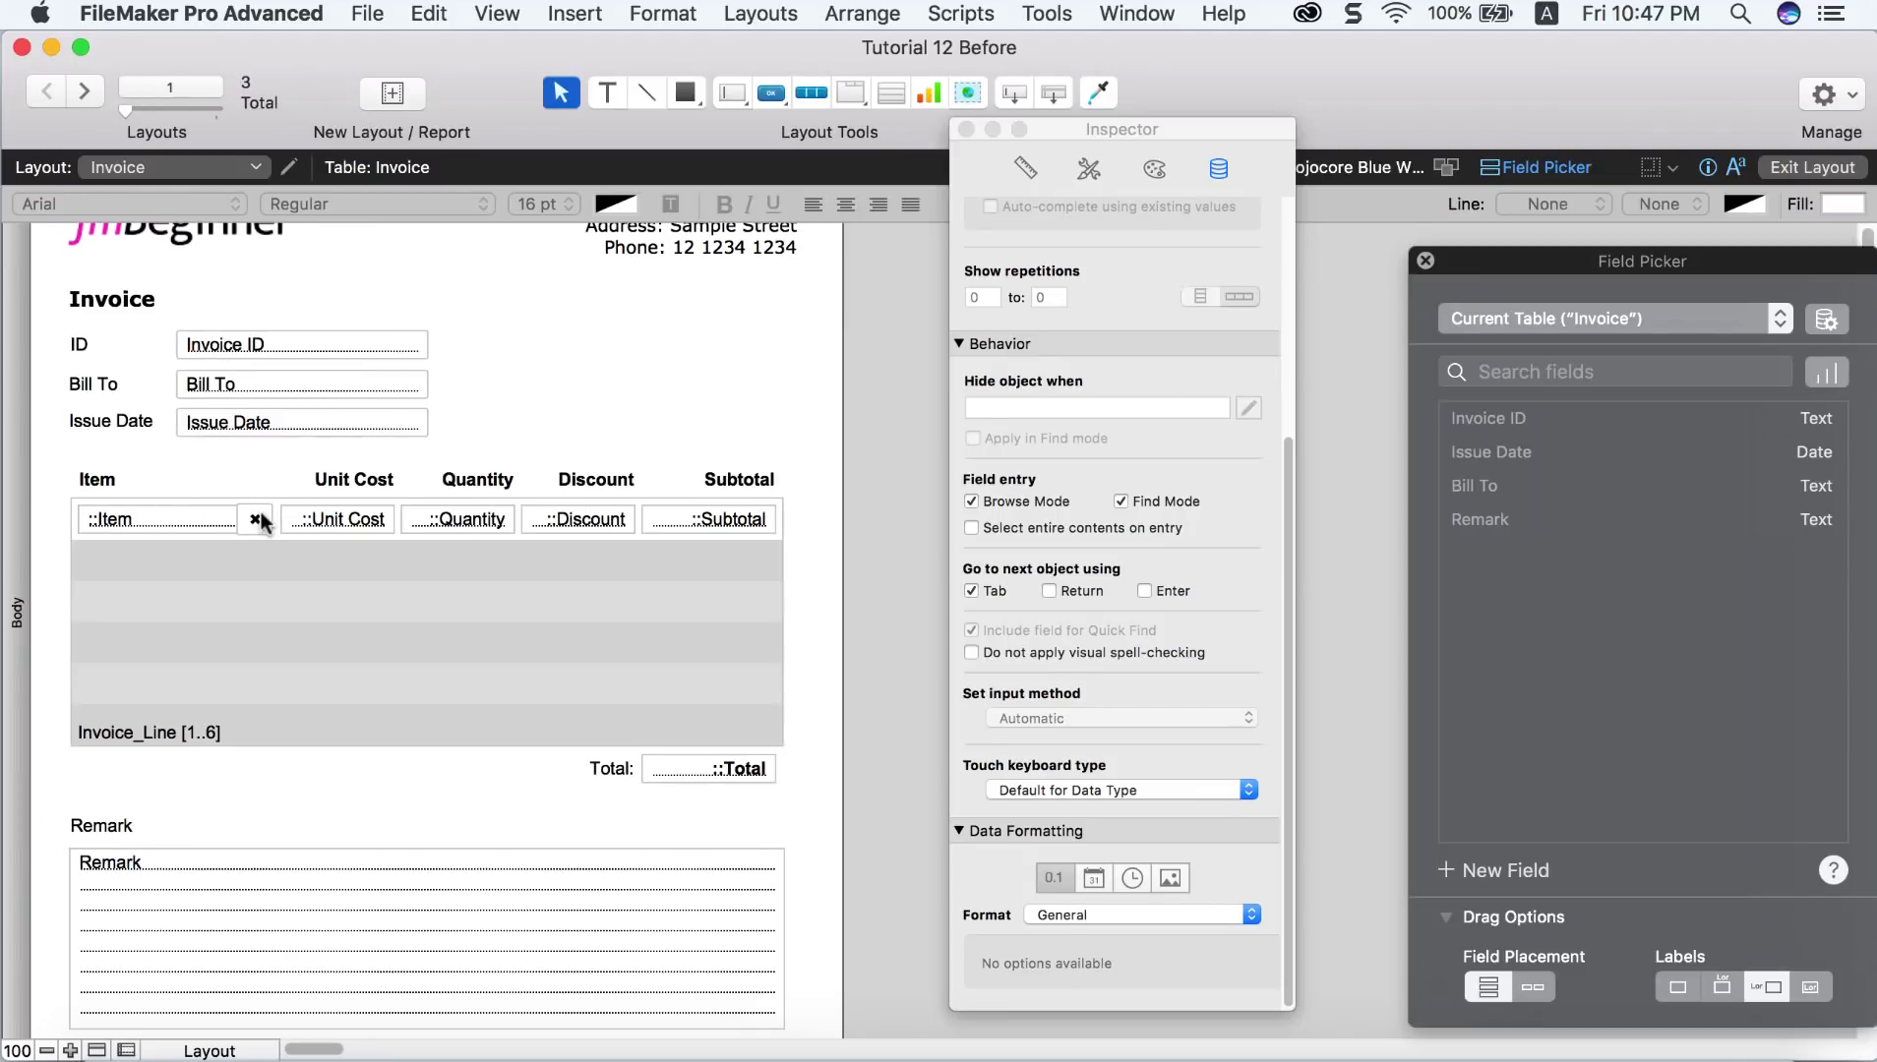
# Step: Set the X button's Delete Portal Row step to With dialog: Off
pyautogui.doubleClick(260, 513)
pyautogui.click(622, 975)
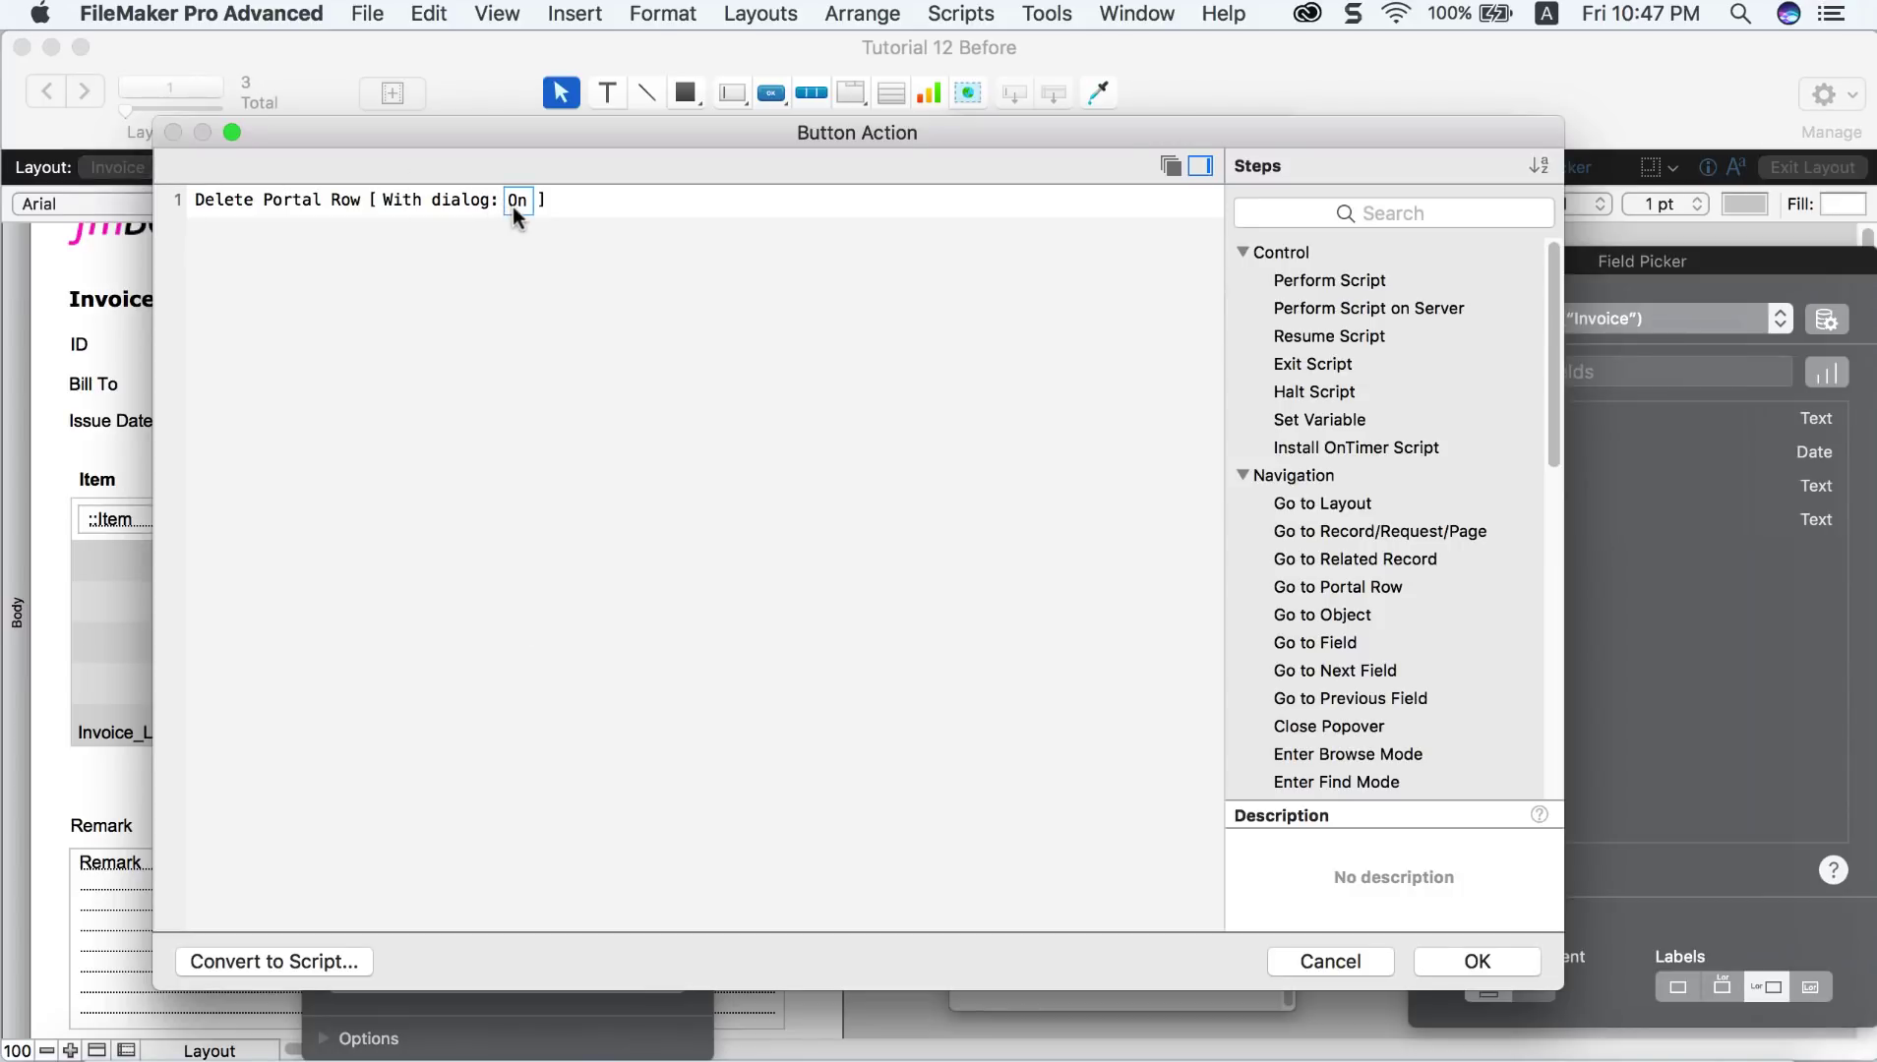
pyautogui.click(516, 207)
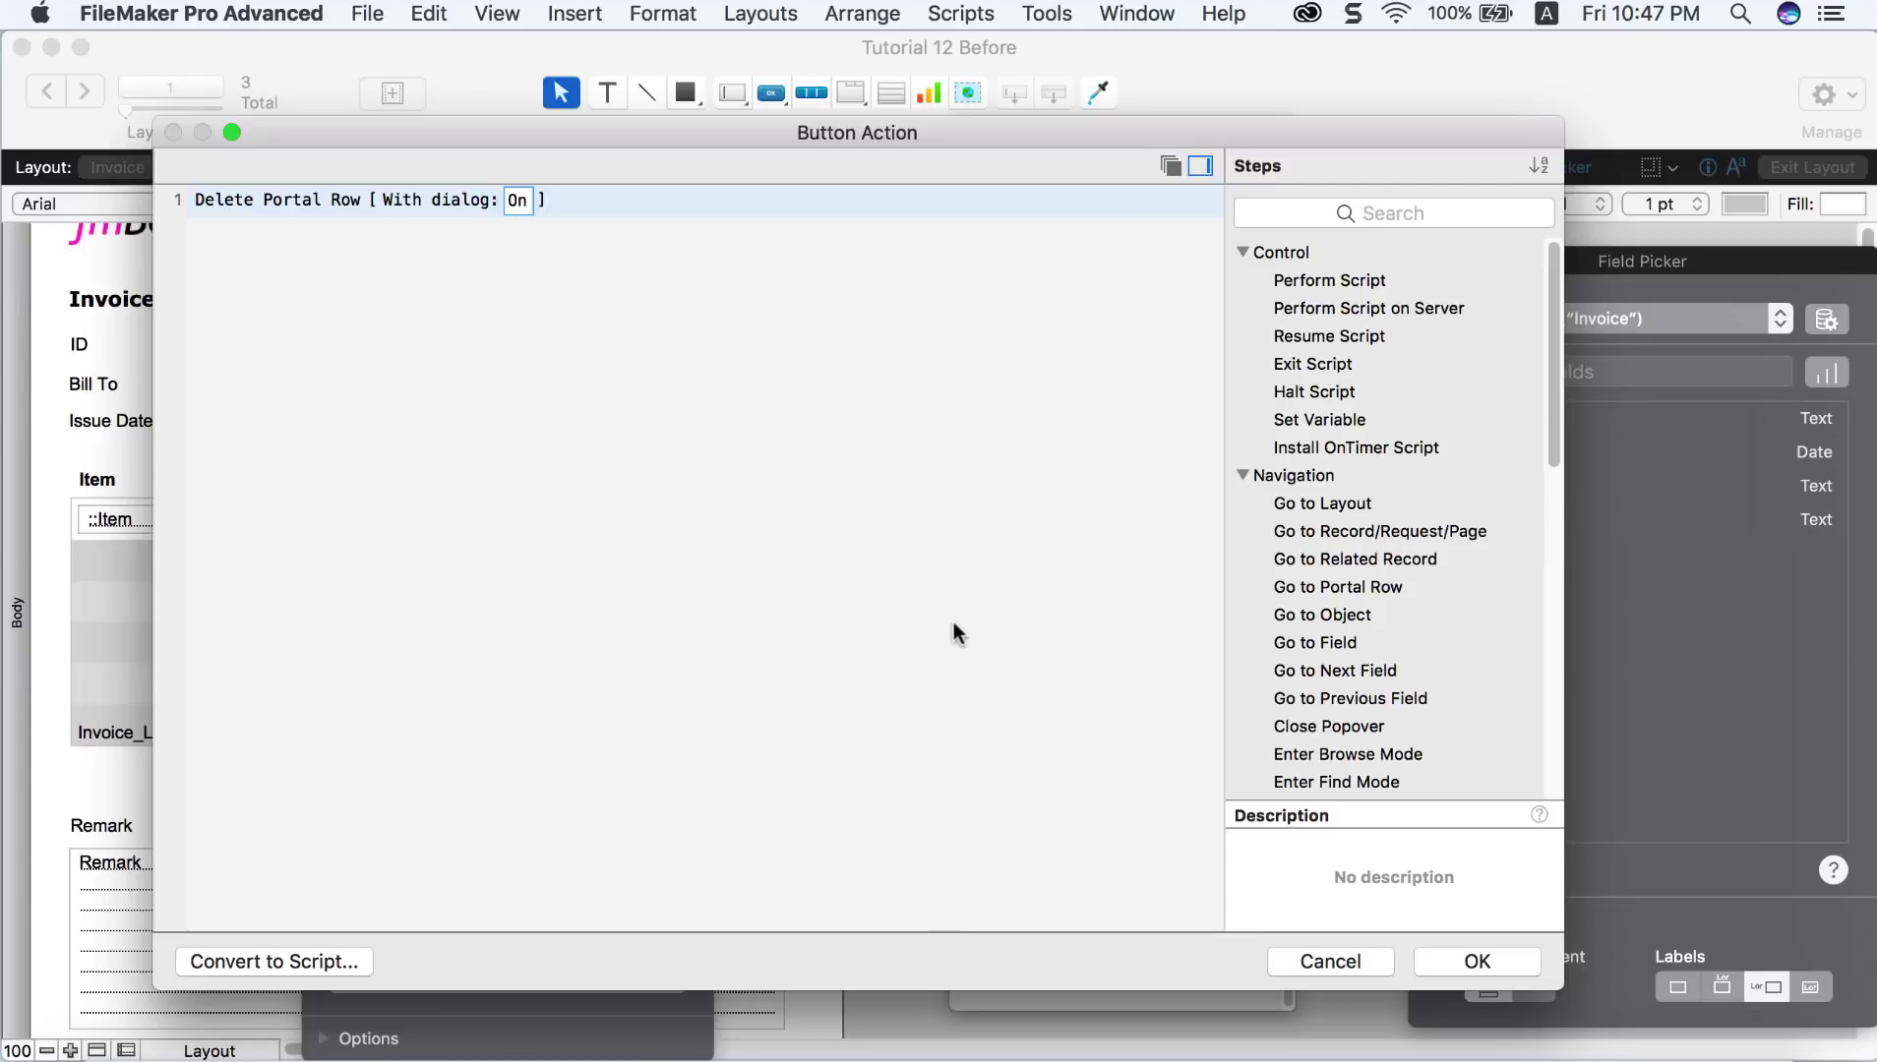
pyautogui.click(1475, 964)
pyautogui.click(511, 443)
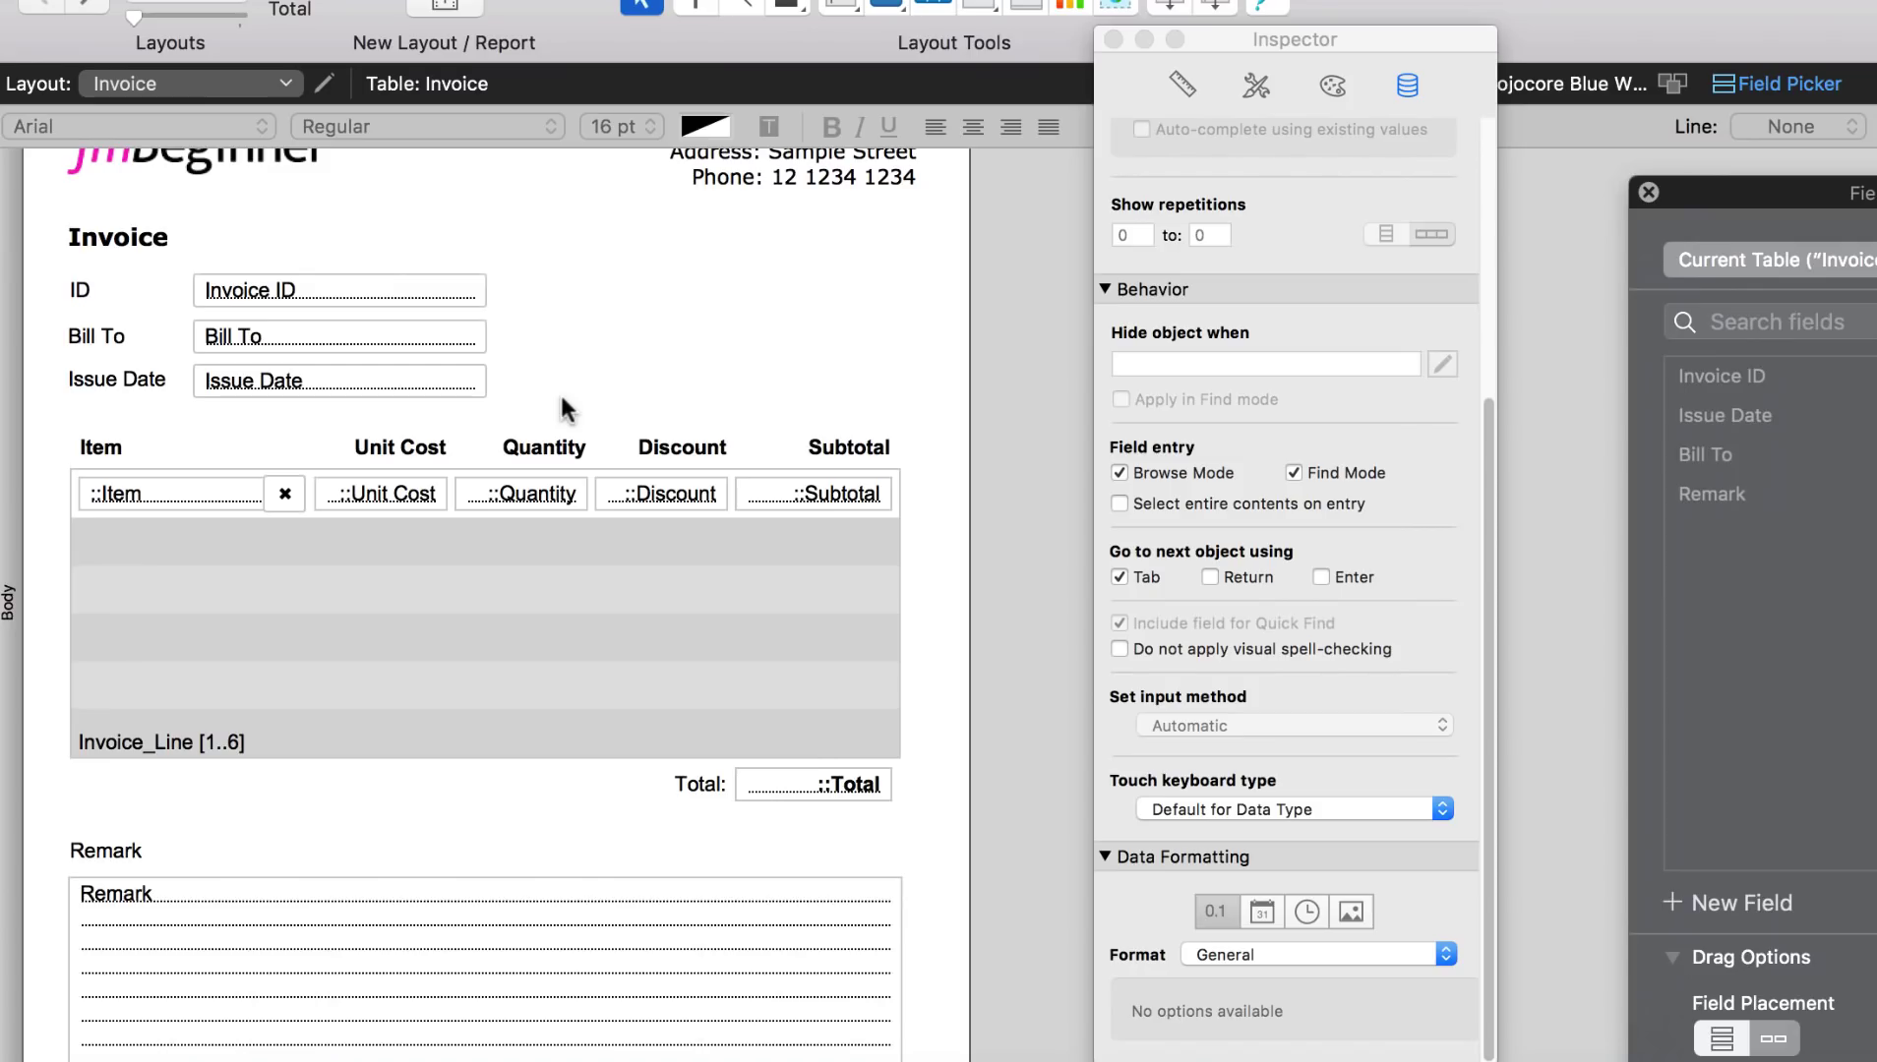
# Step: In Browse mode, enter 'Some random data remark' in invoice IN00004's Remark field
pyautogui.press('super+b')
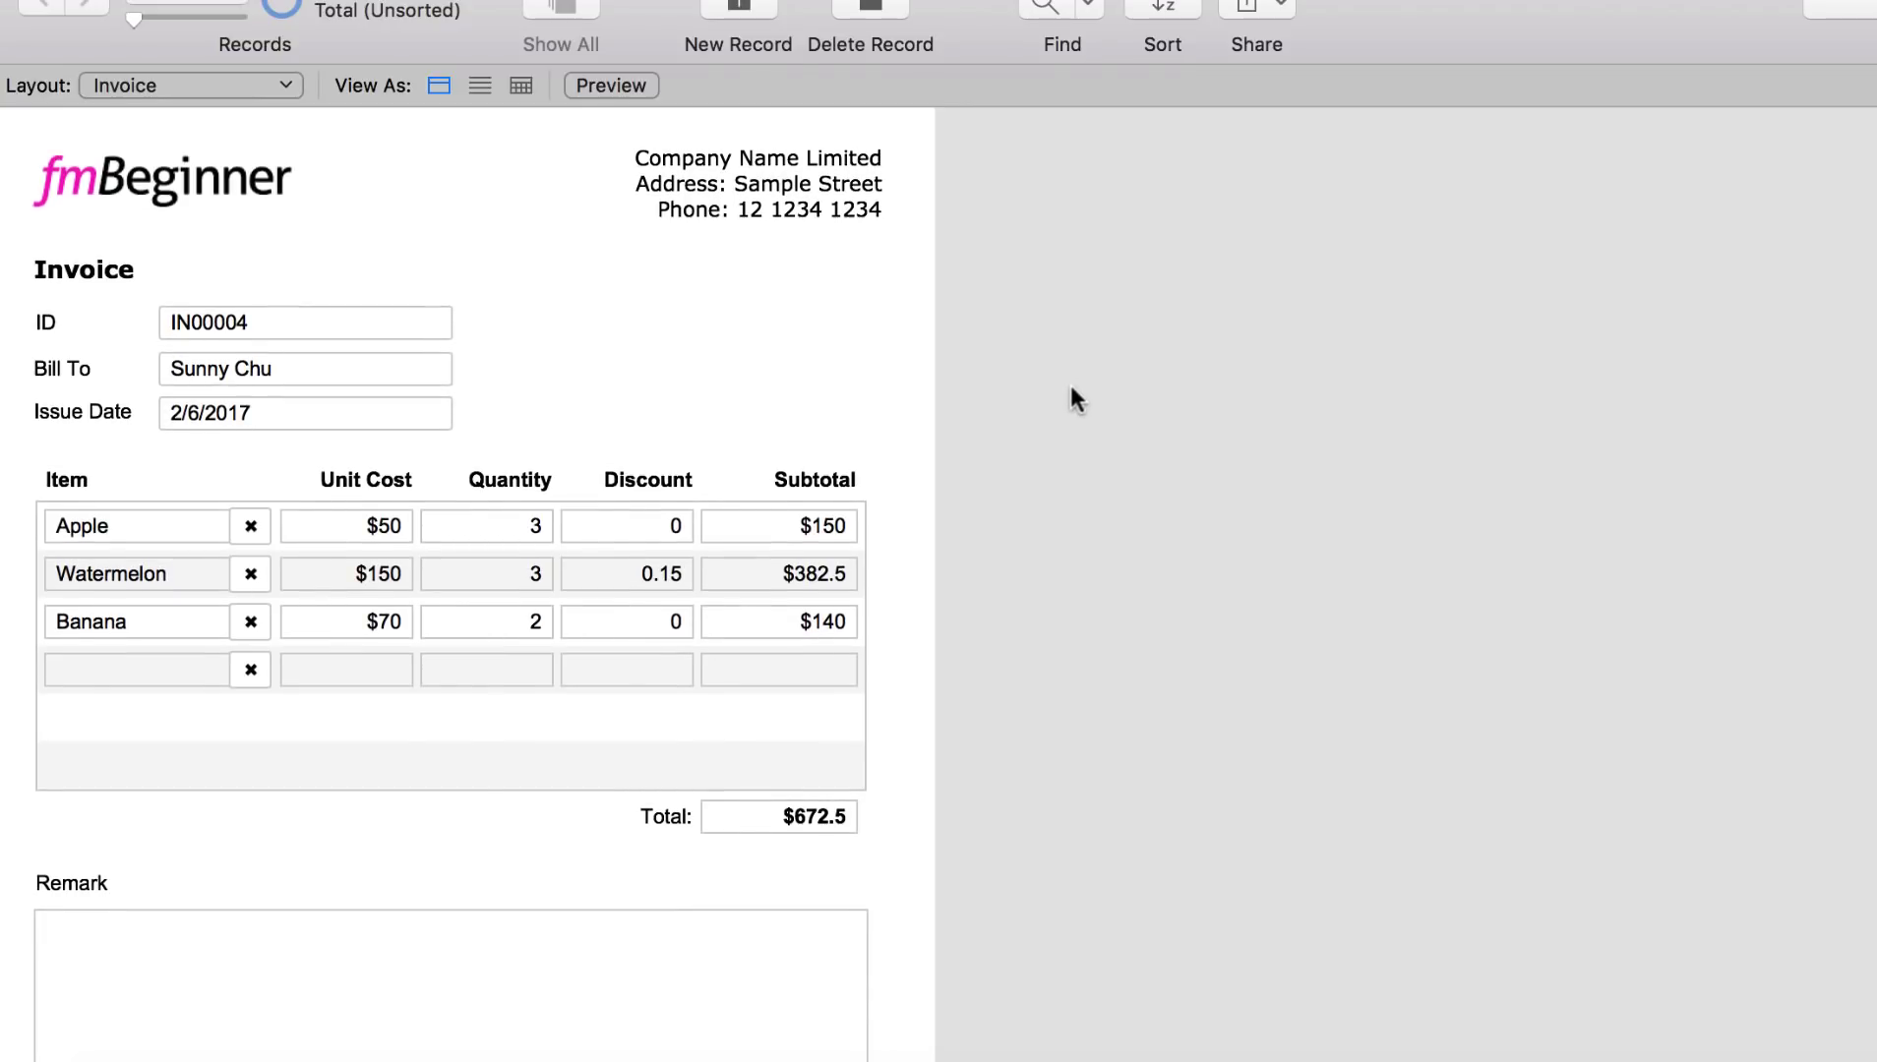
pyautogui.scroll(-2, 1069, 382)
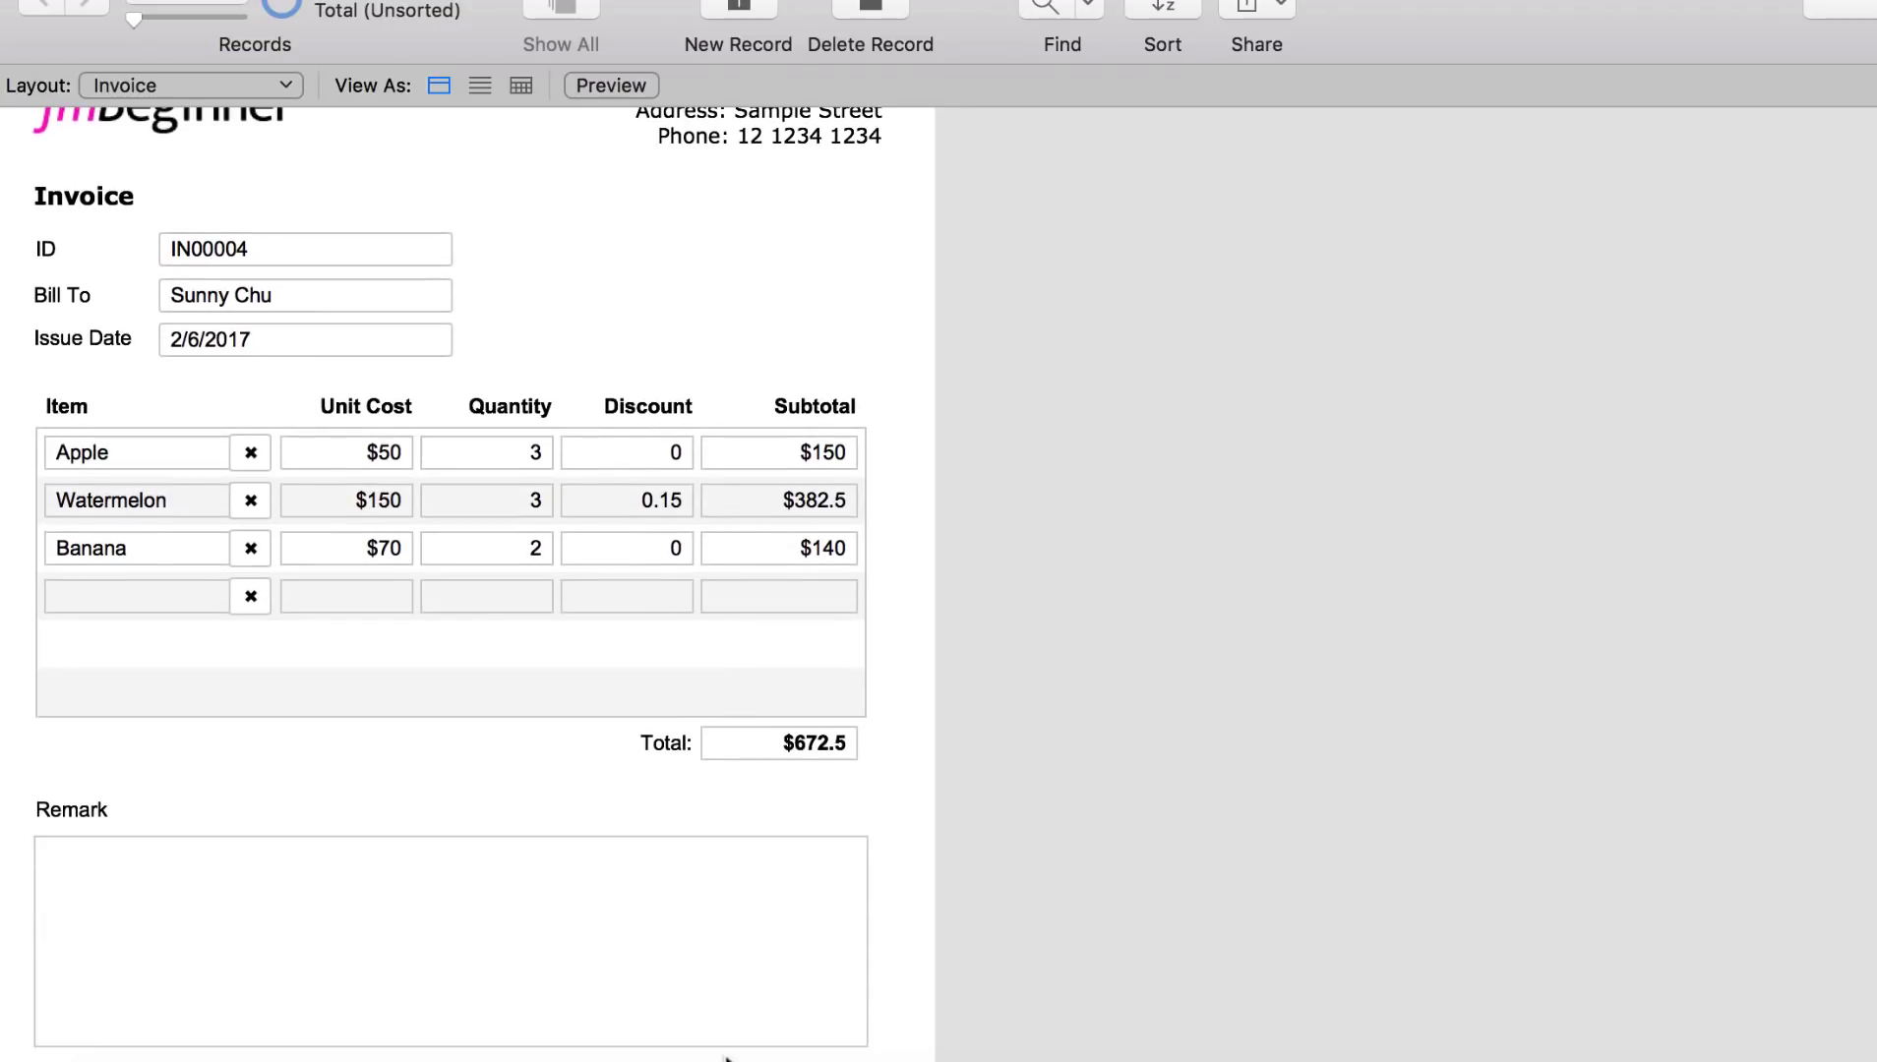
pyautogui.click(692, 898)
pyautogui.write('Som')
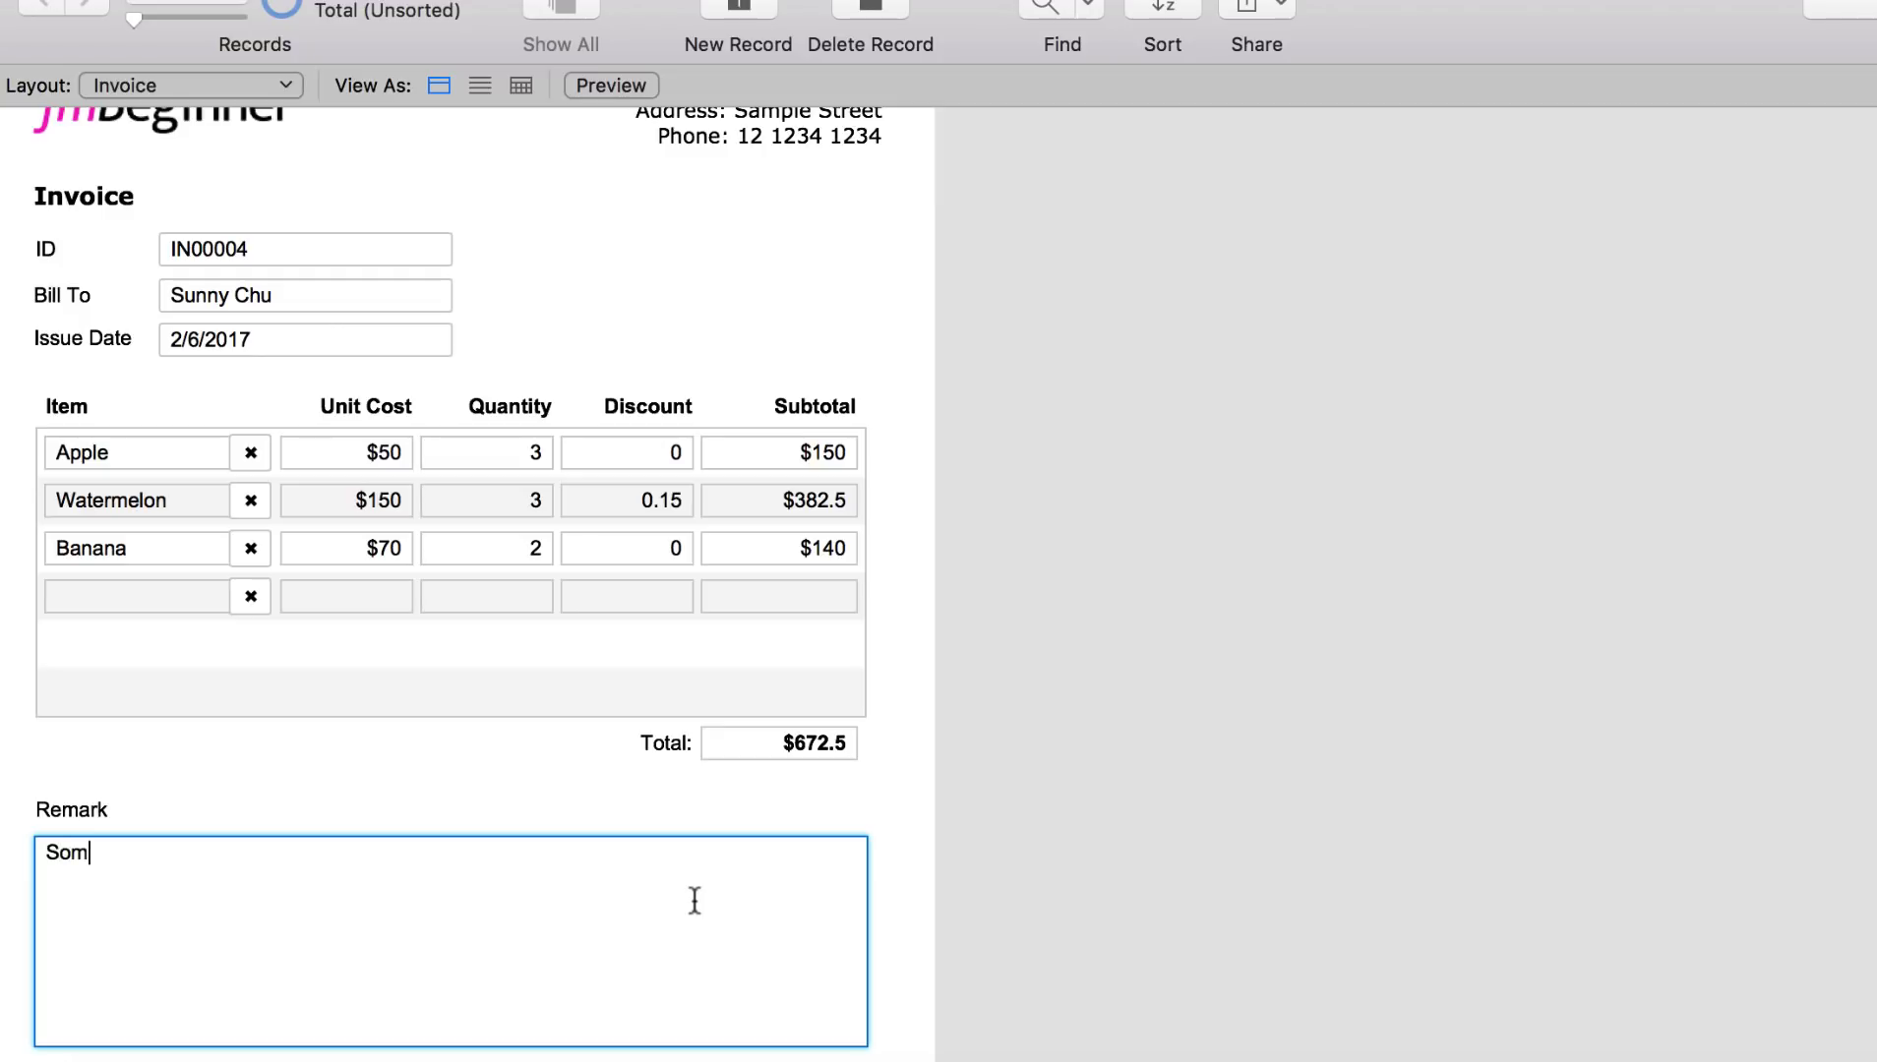
pyautogui.write('e random data remark')
pyautogui.click(1184, 736)
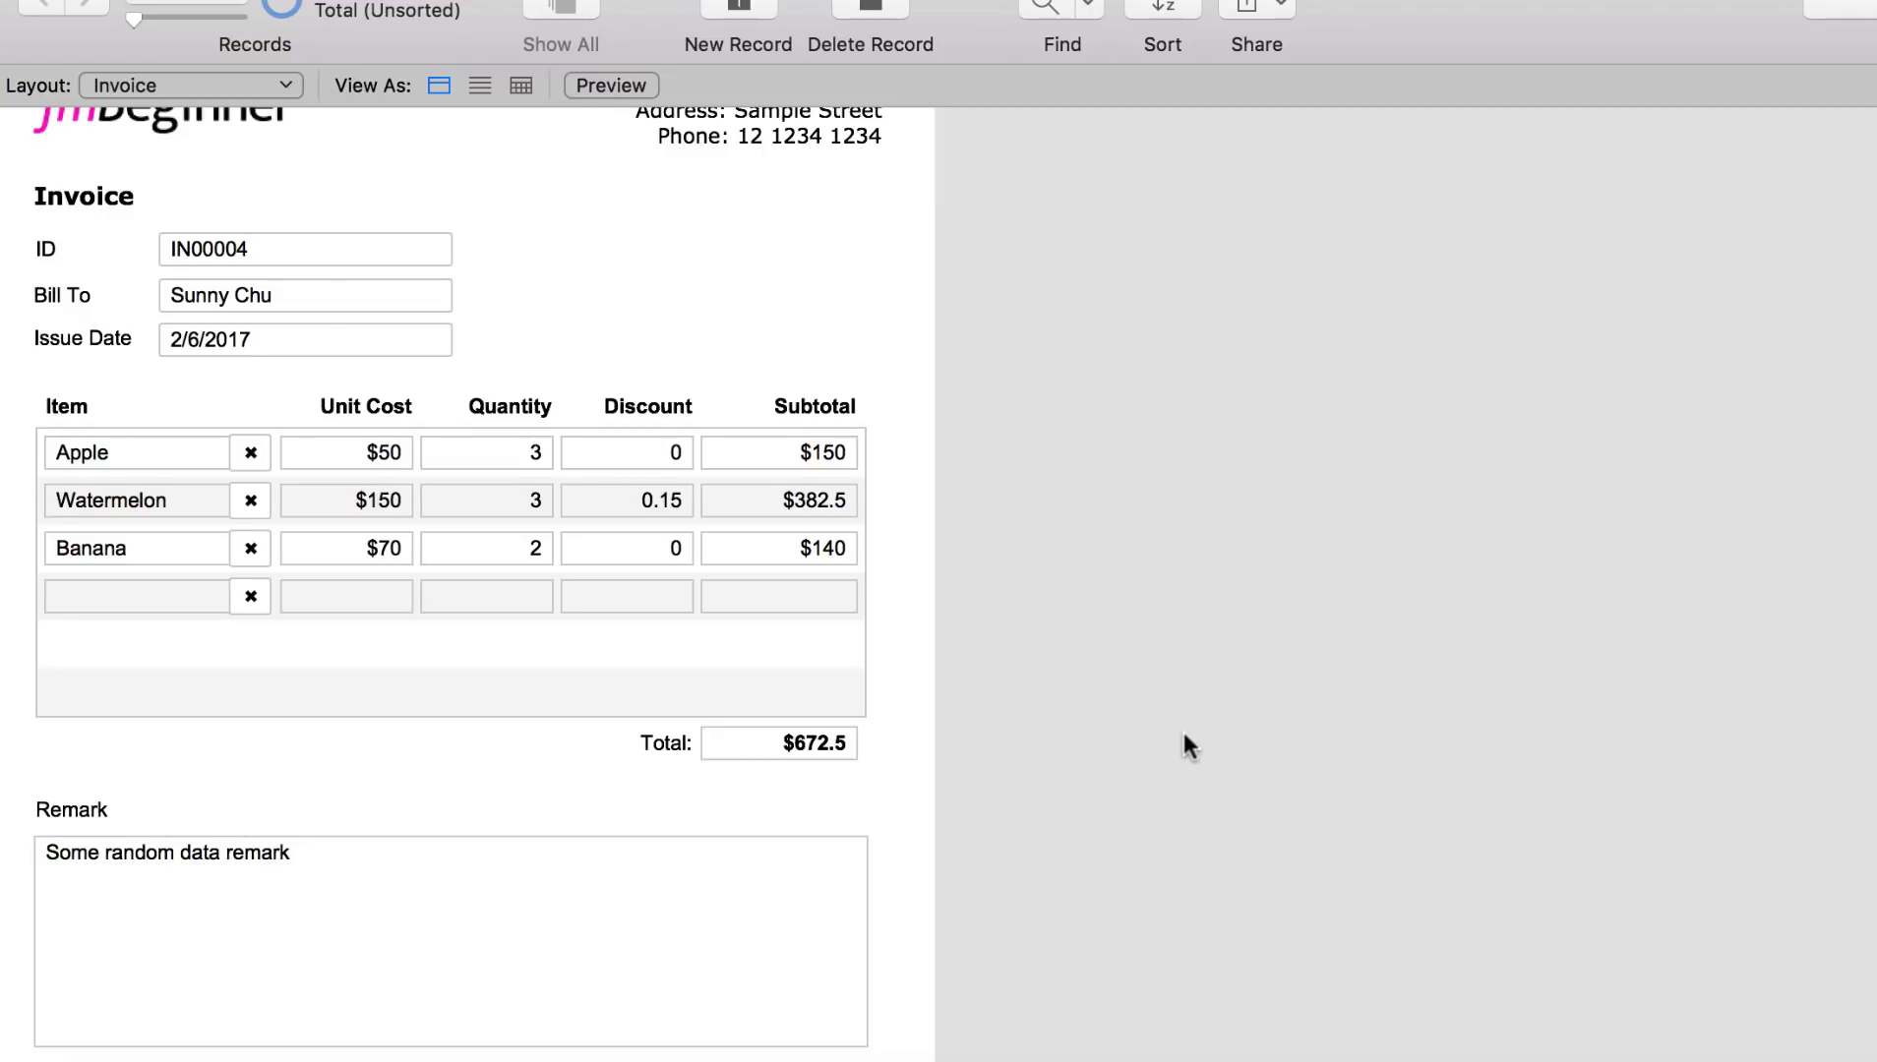
pyautogui.scroll(2, 1165, 762)
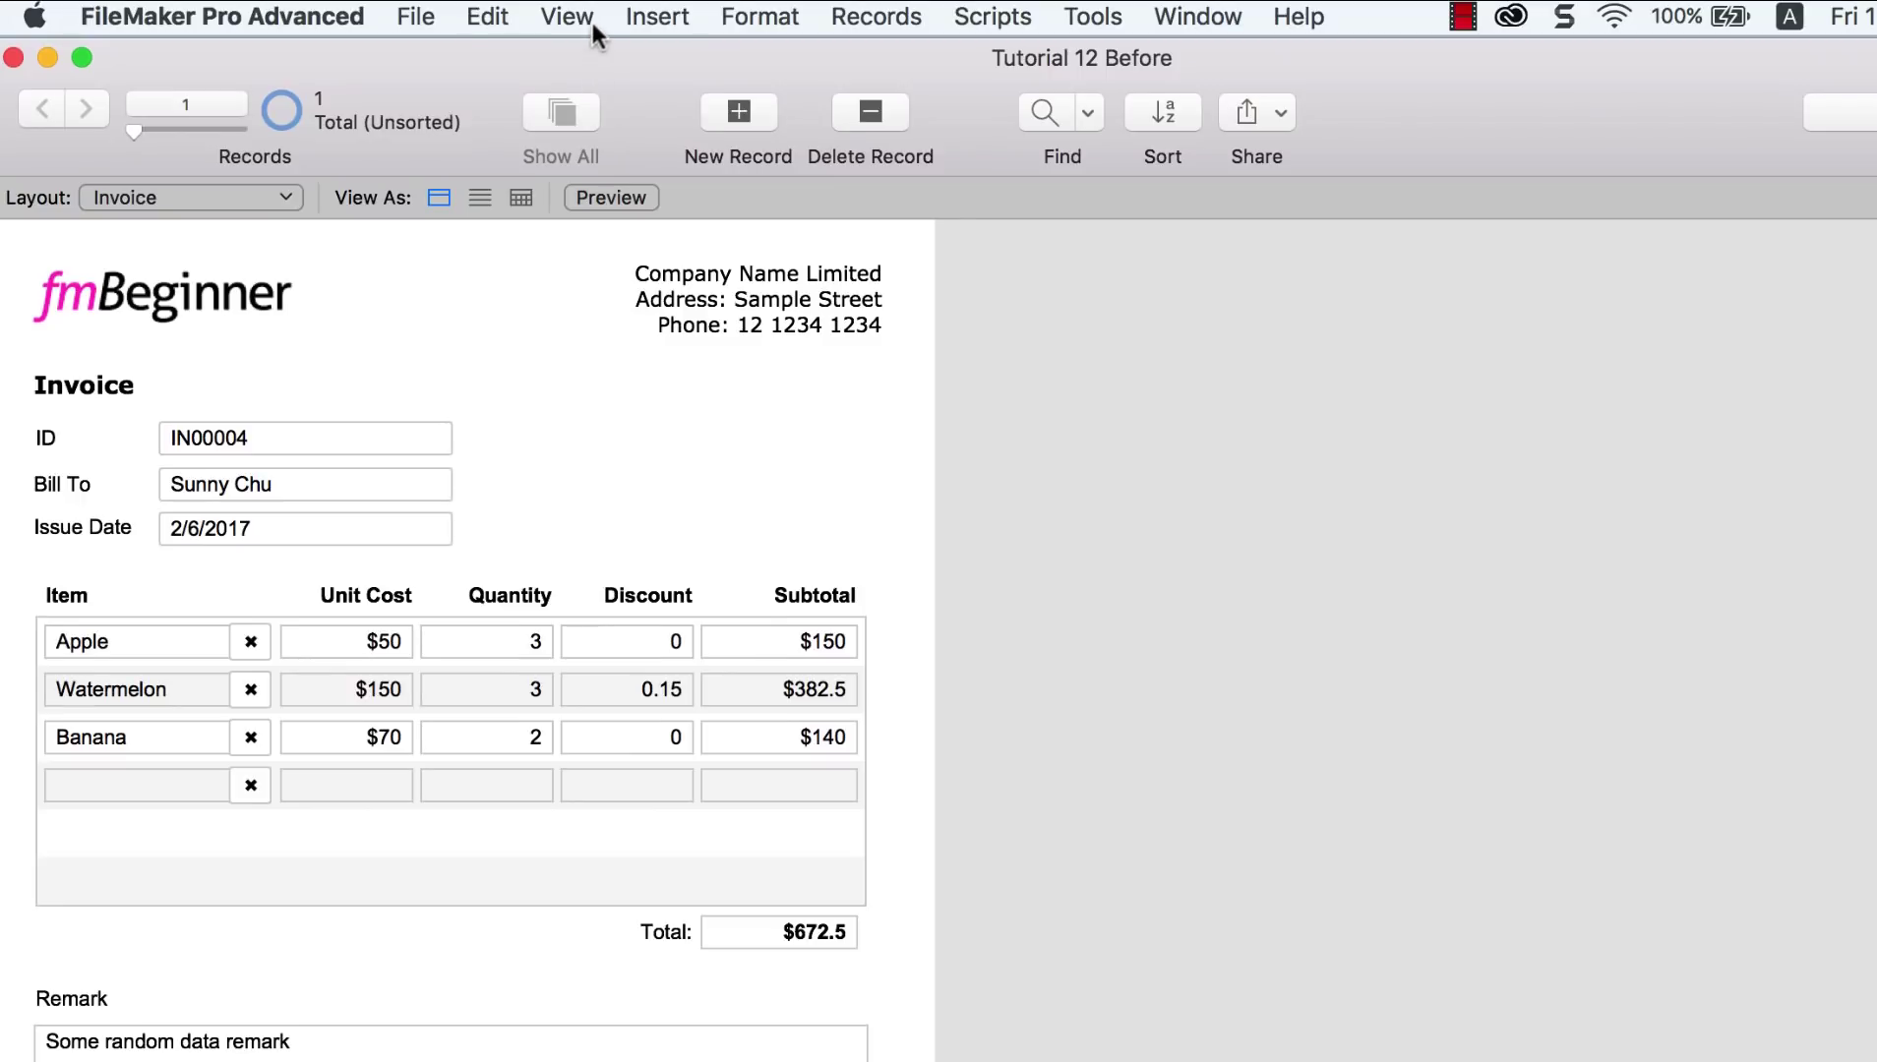
pyautogui.click(589, 19)
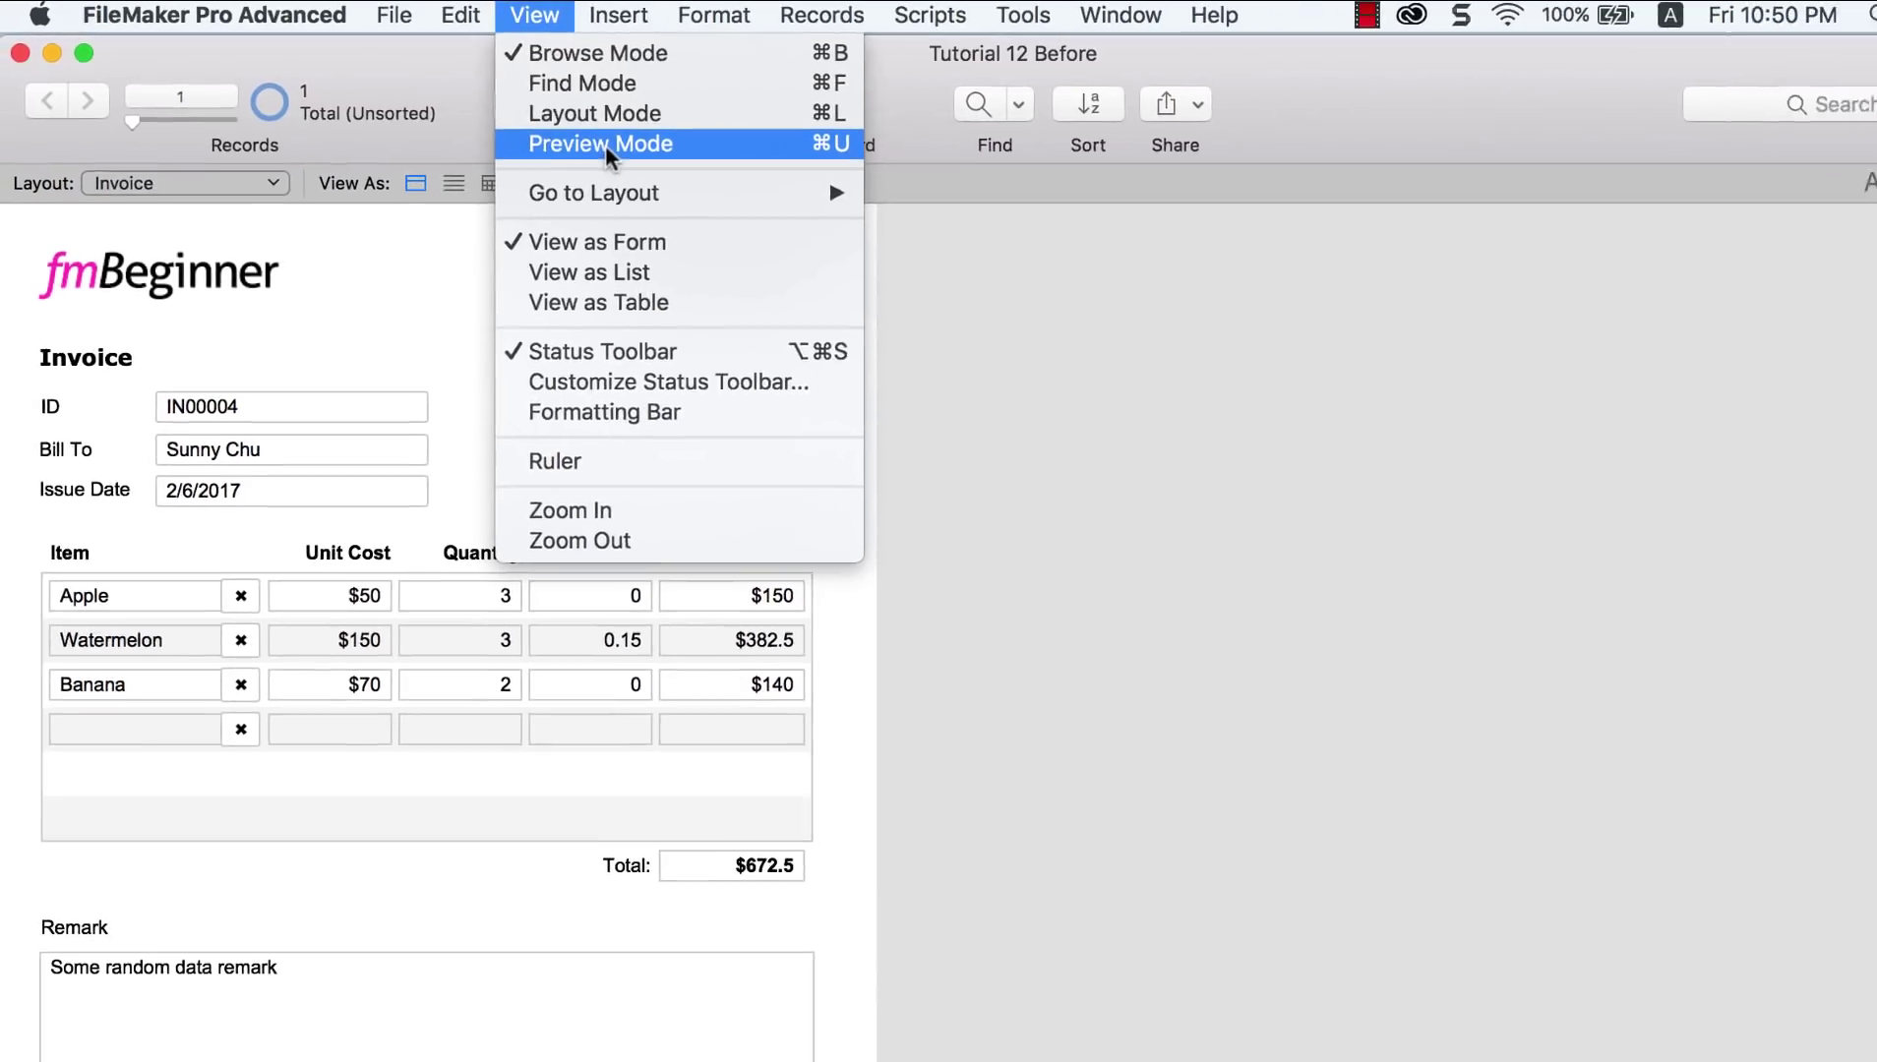
pyautogui.click(606, 146)
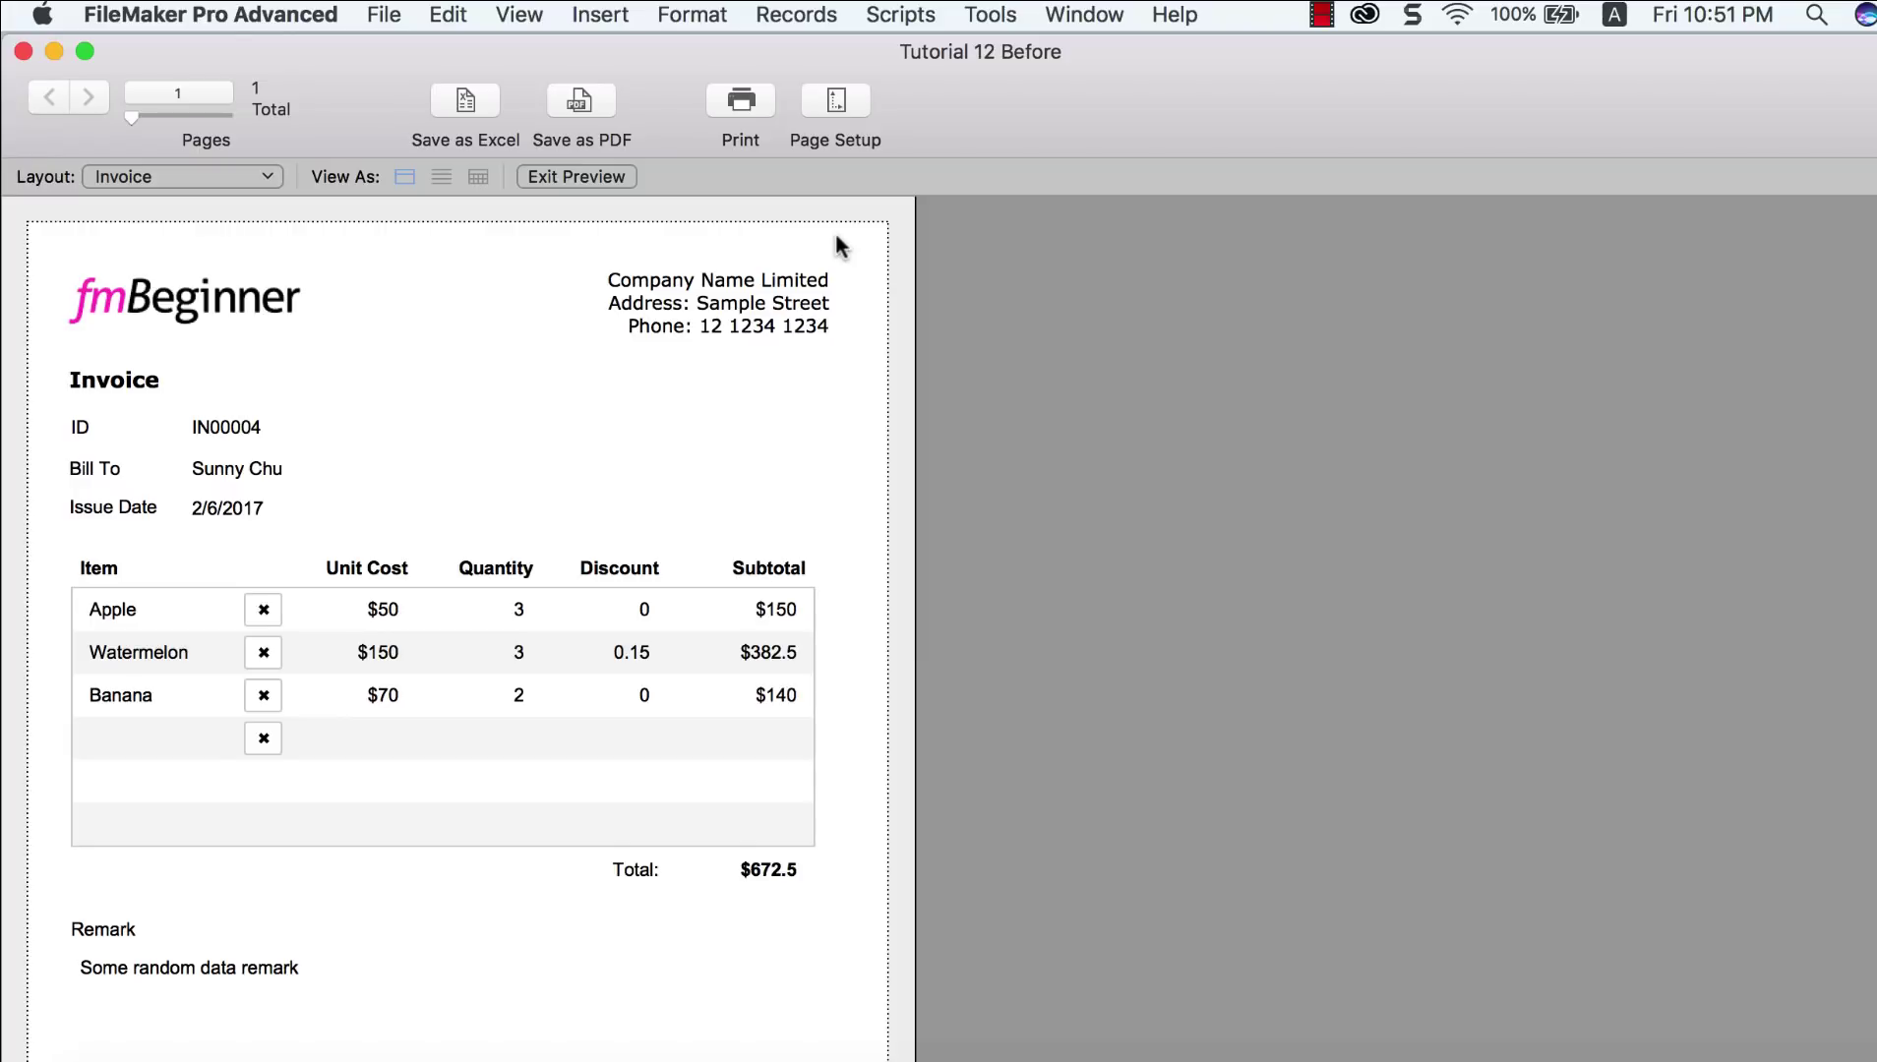
pyautogui.scroll(-3, 721, 402)
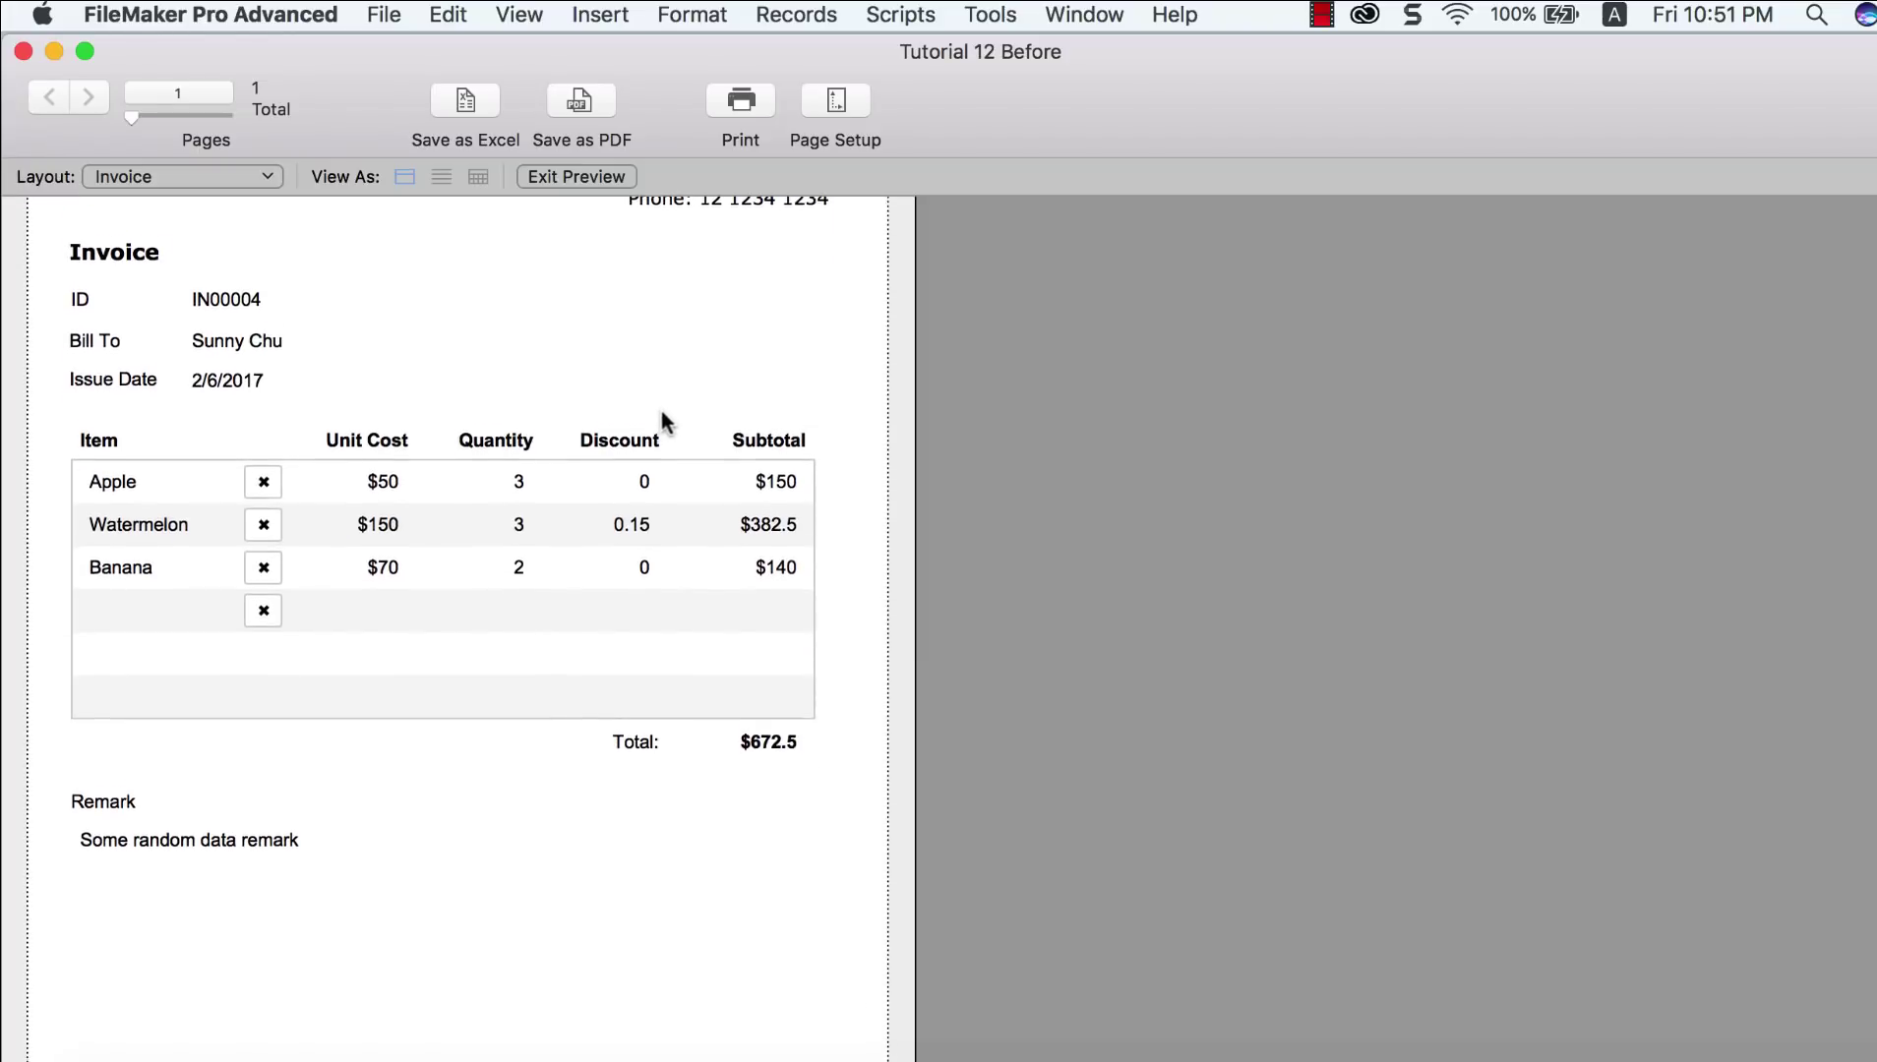
pyautogui.scroll(1, 327, 856)
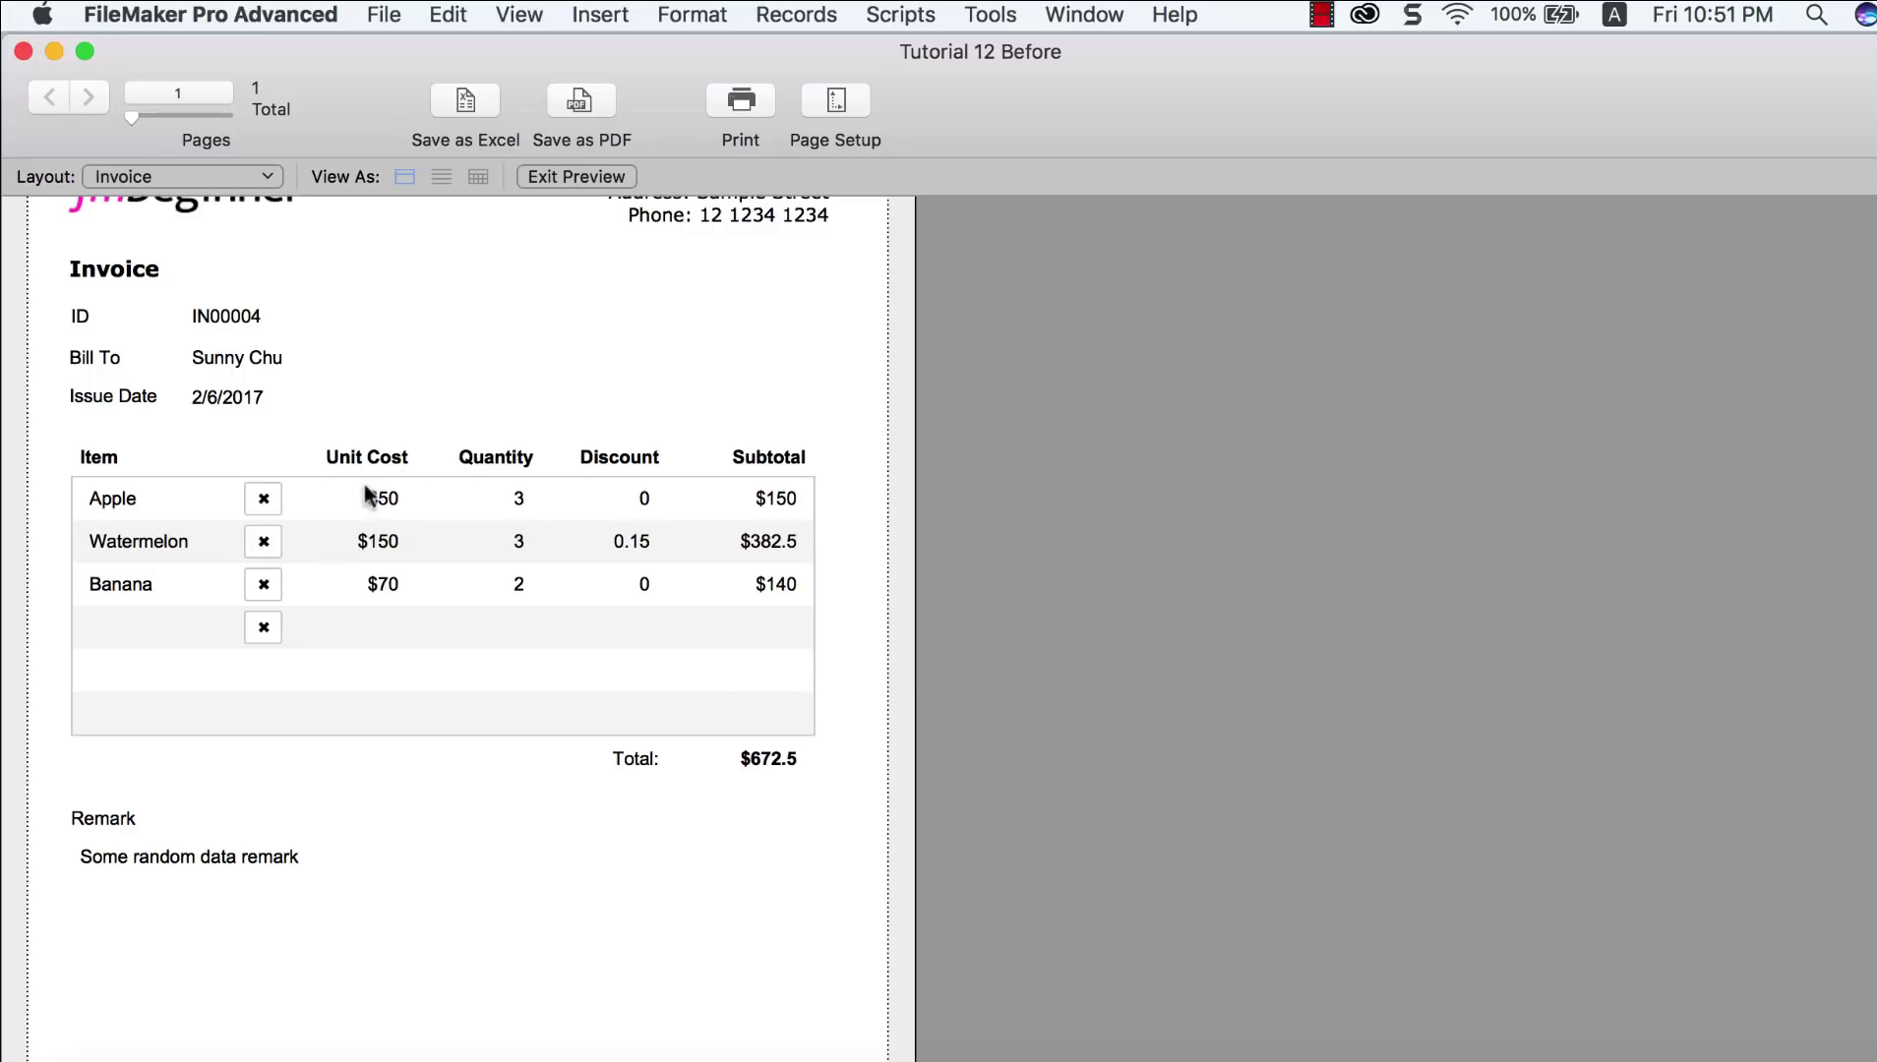
pyautogui.scroll(3, 511, 442)
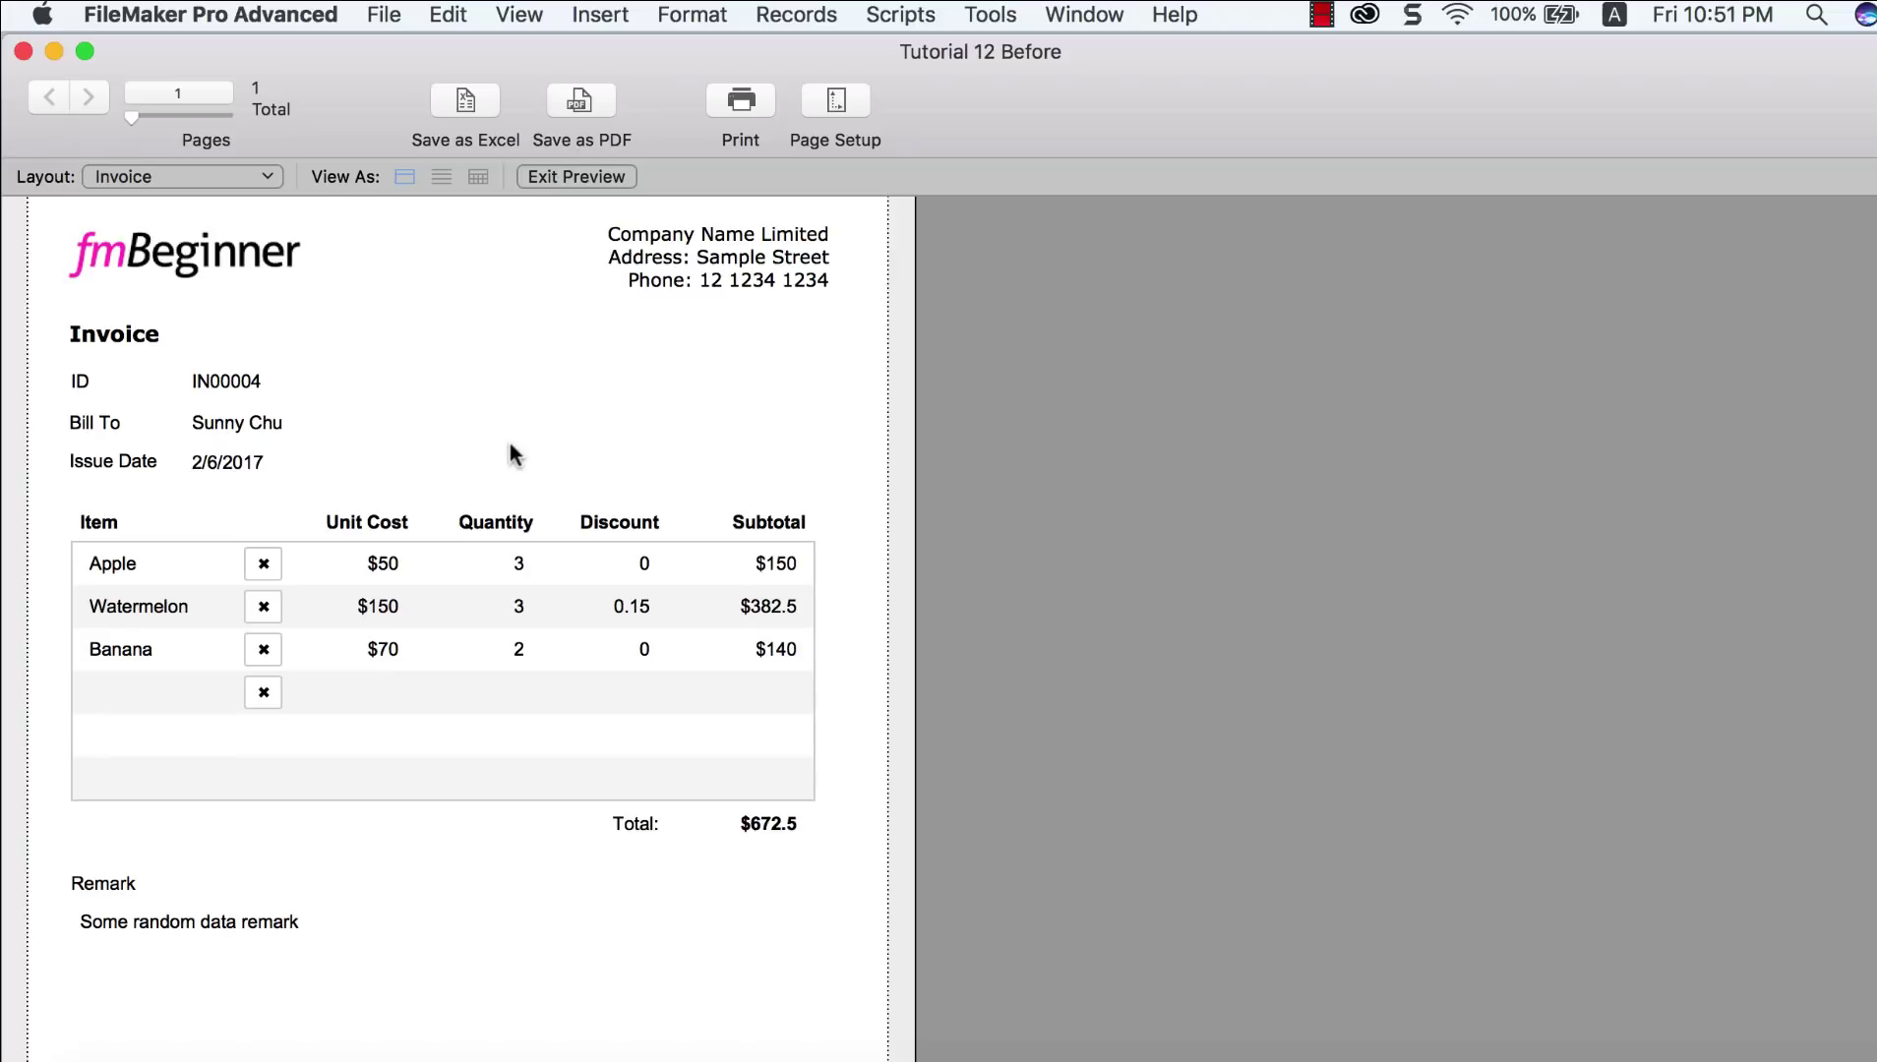
pyautogui.click(543, 183)
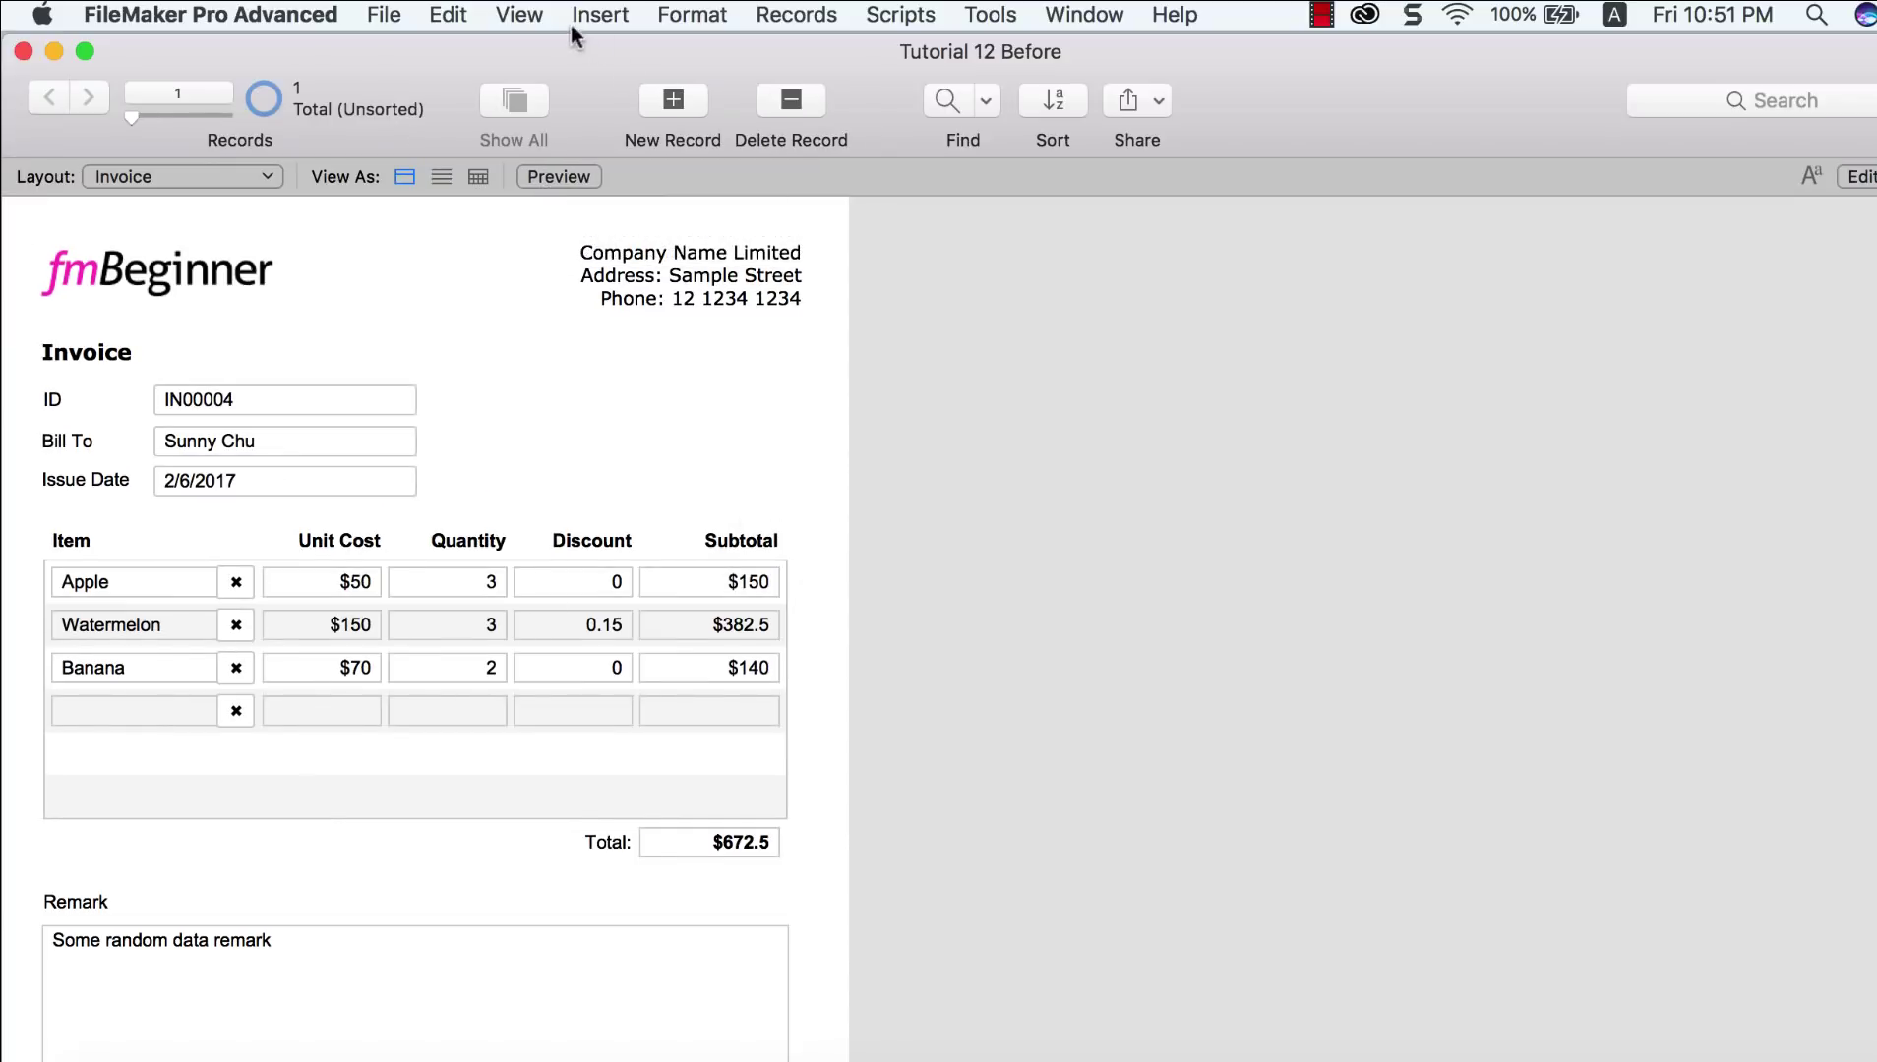
# Step: In Layout mode, set the portal's × delete button to Hide when printing
pyautogui.click(540, 22)
pyautogui.click(562, 101)
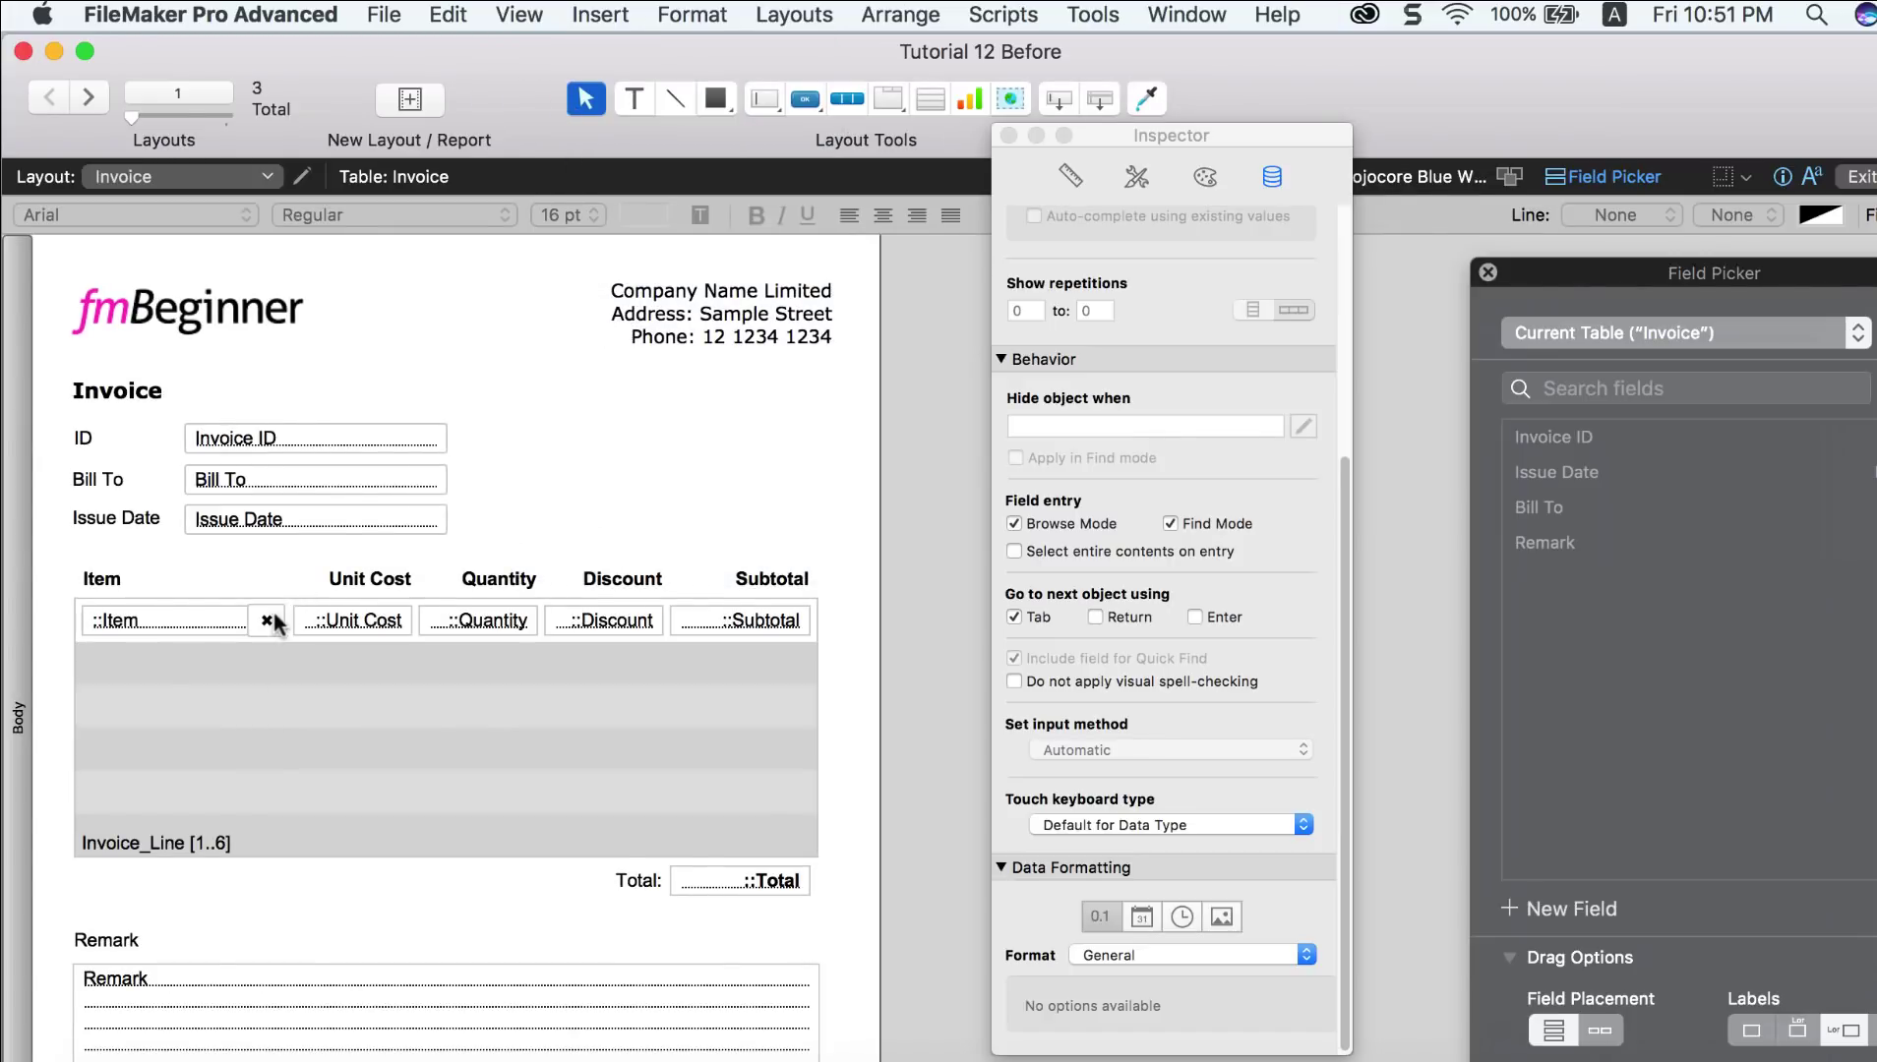
pyautogui.click(273, 611)
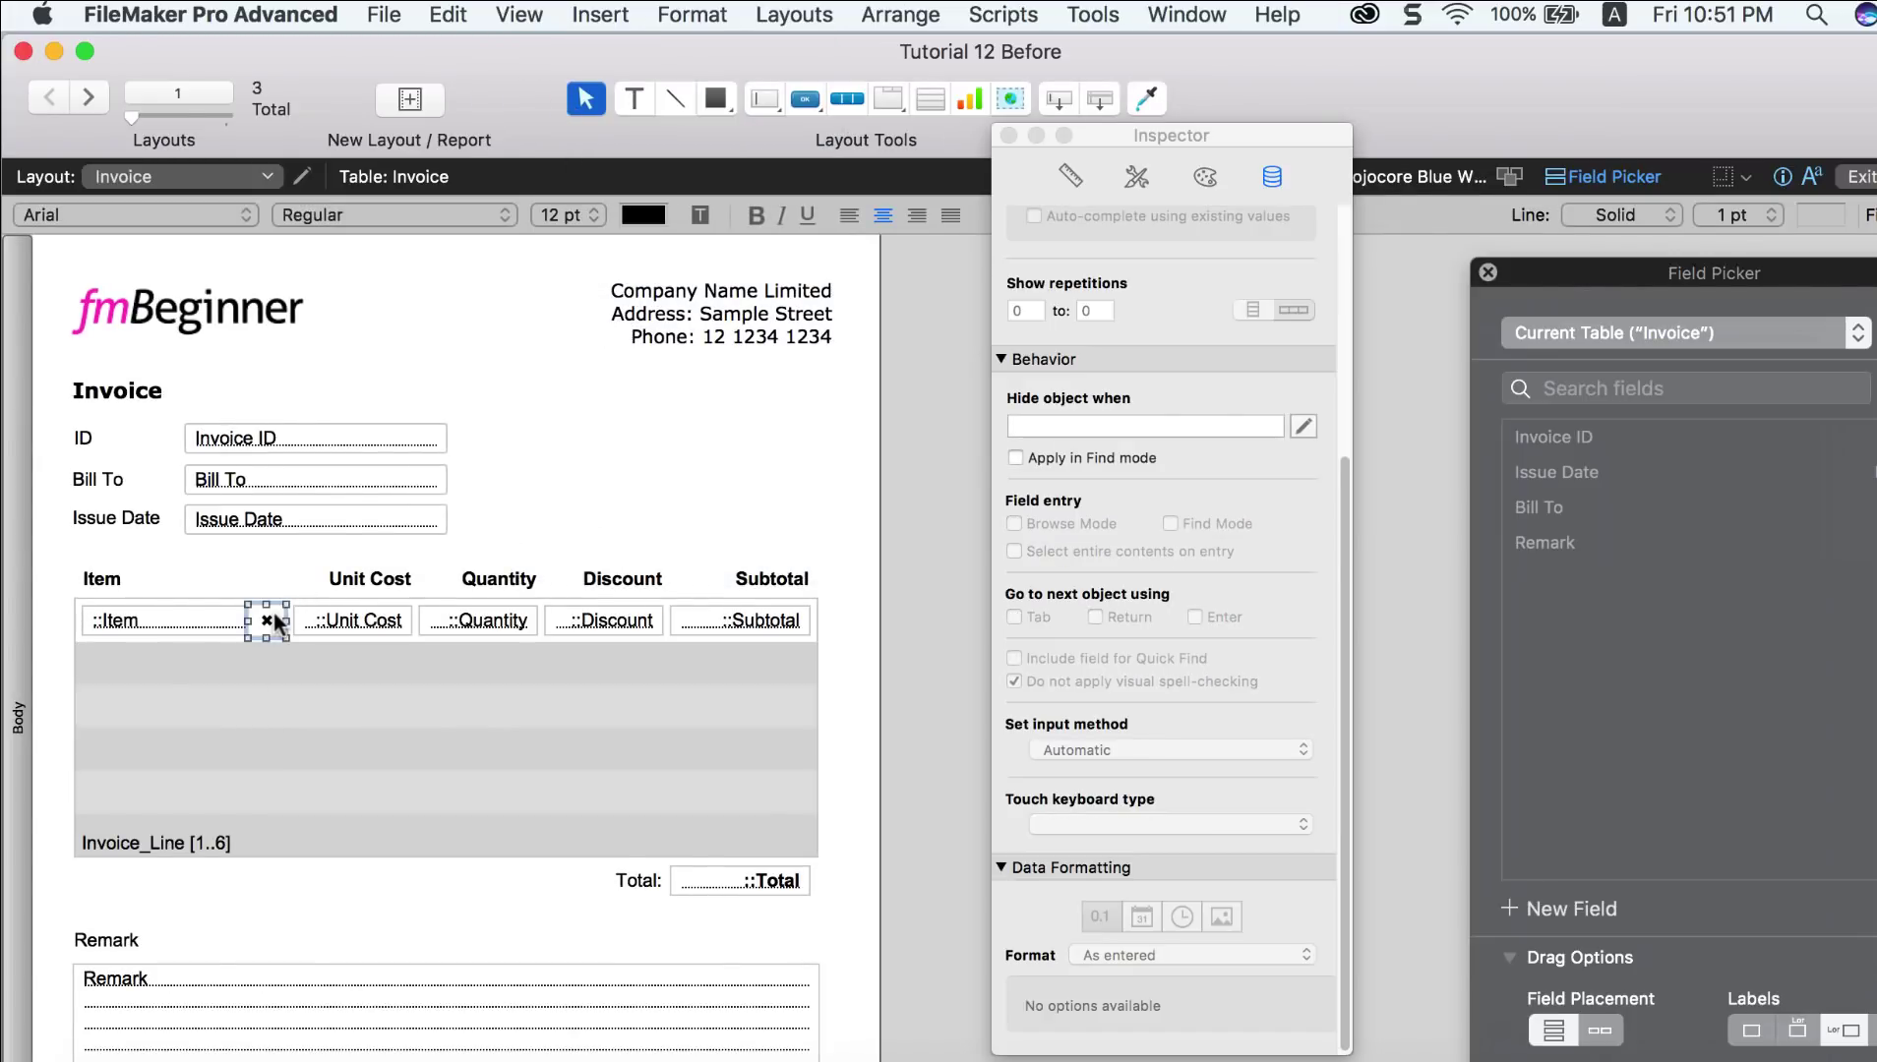
pyautogui.click(1073, 180)
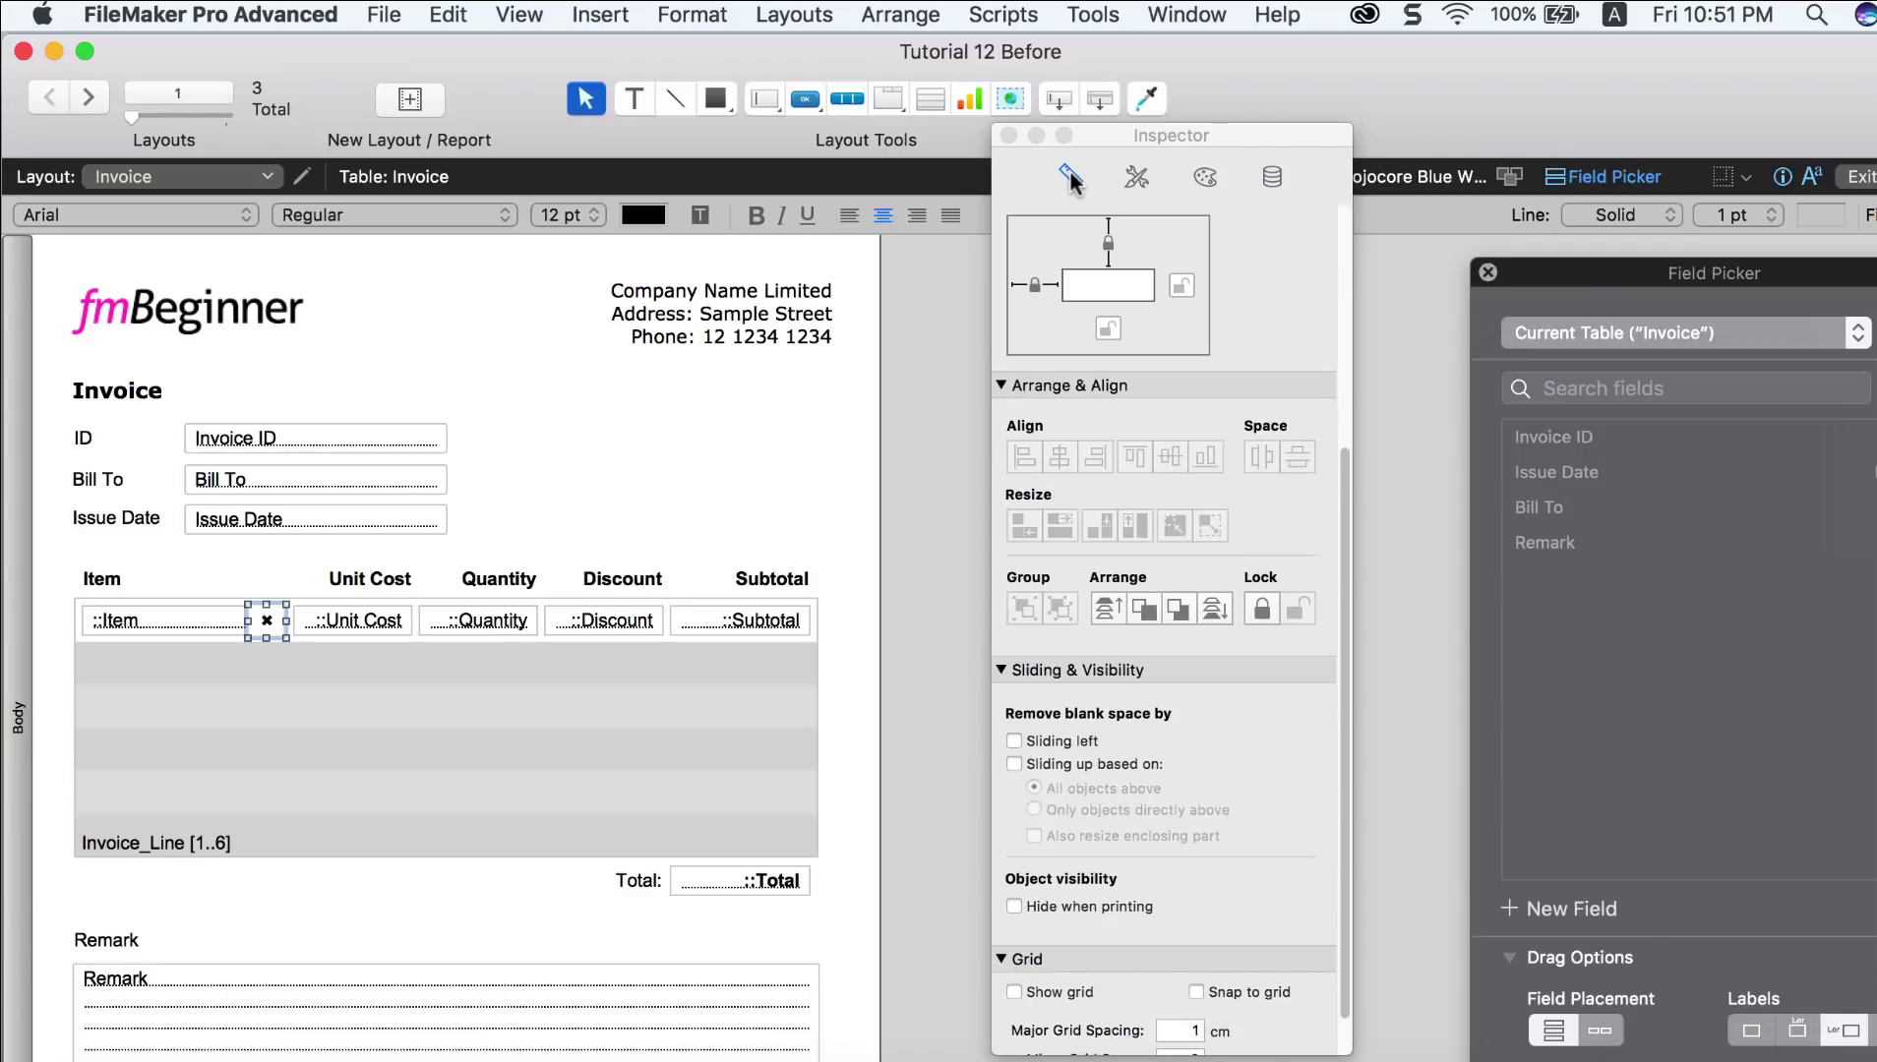
pyautogui.moveTo(1205, 125); pyautogui.dragTo(1178, 122)
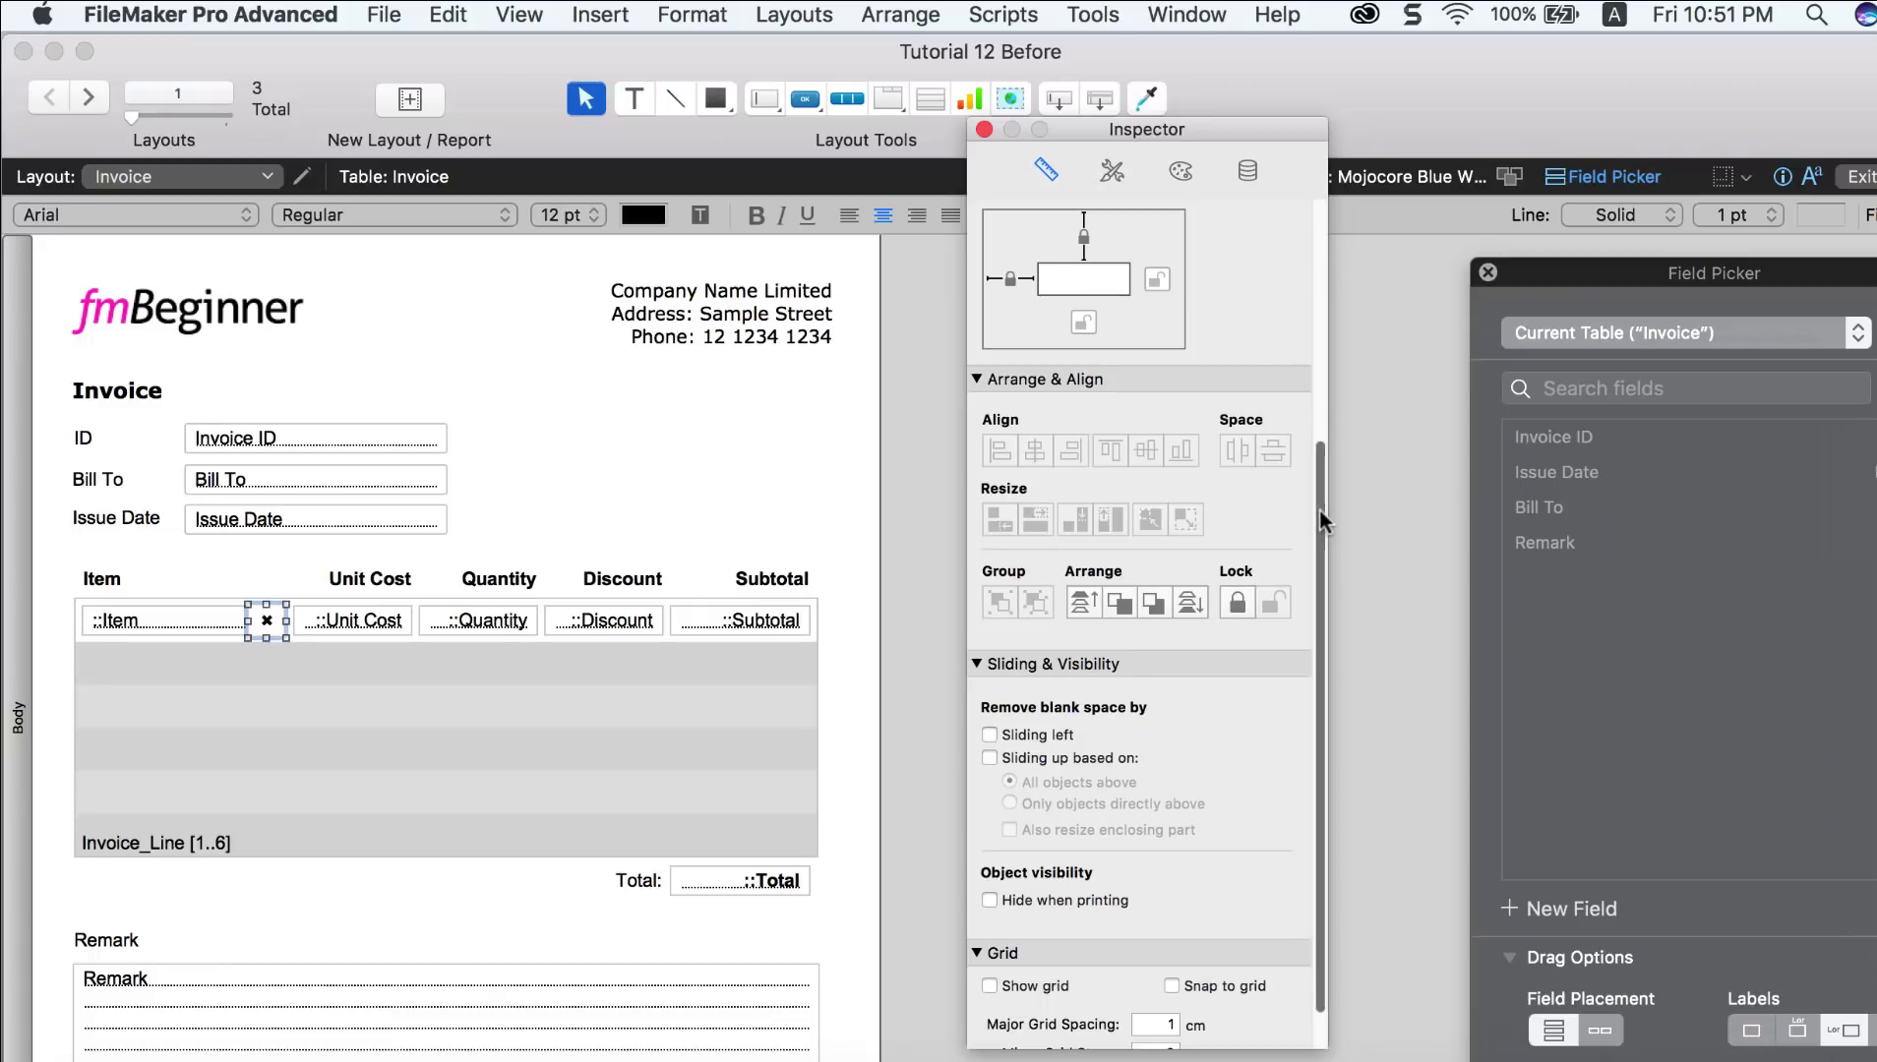
pyautogui.moveTo(1320, 511); pyautogui.dragTo(1308, 579)
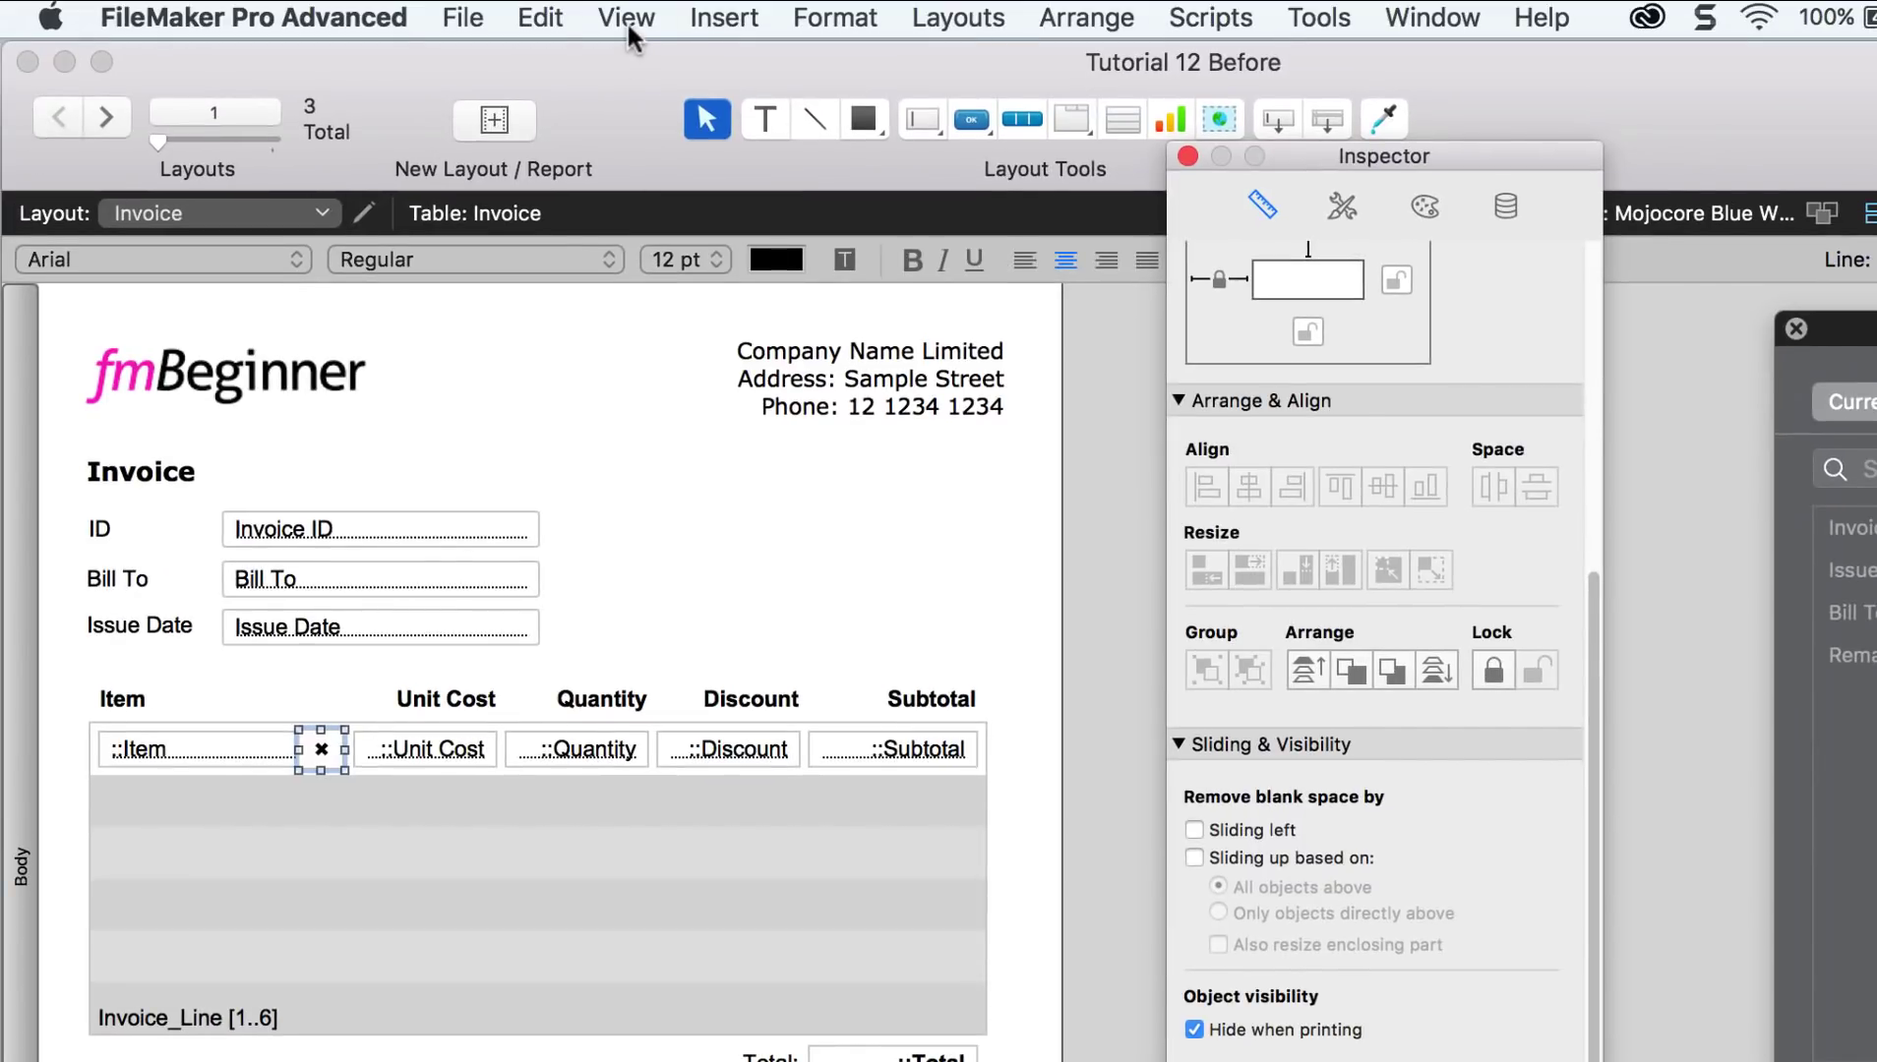
# Step: Preview the invoice printout to check the delete buttons are hidden, then return to Browse mode
pyautogui.click(626, 20)
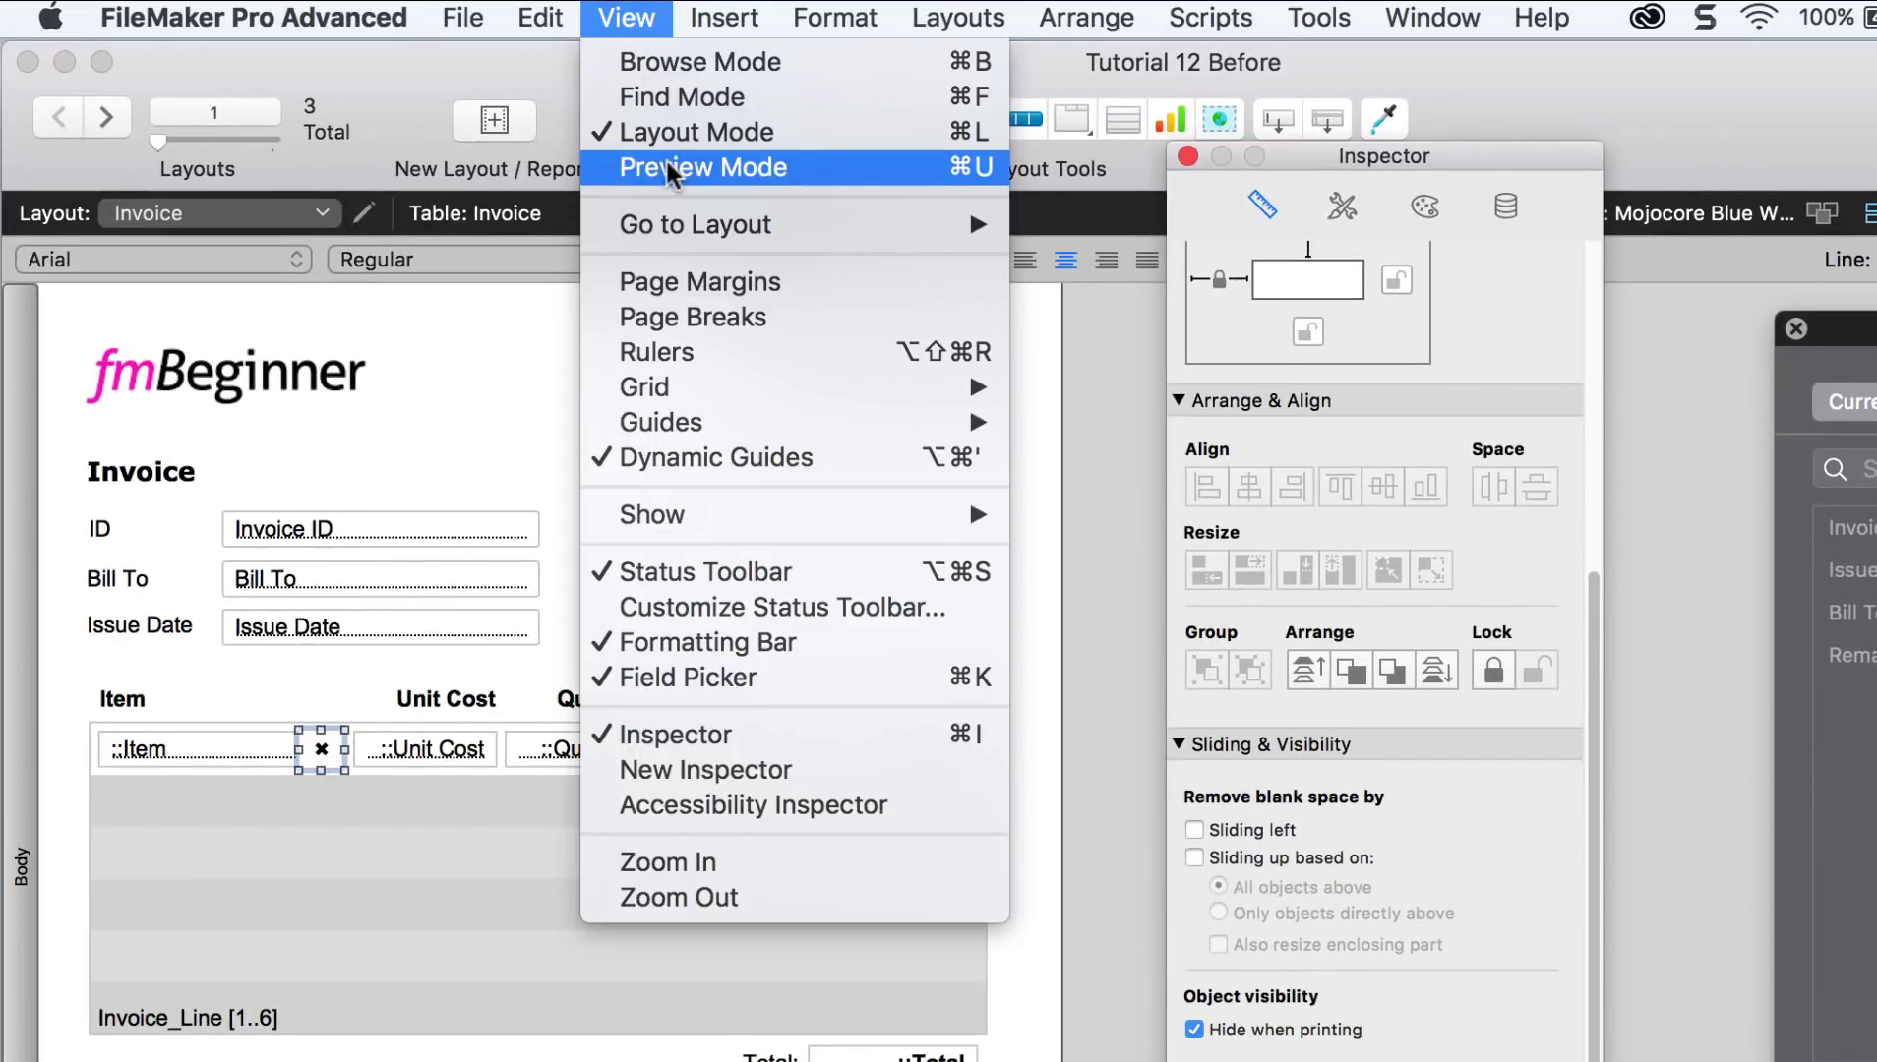
pyautogui.click(667, 165)
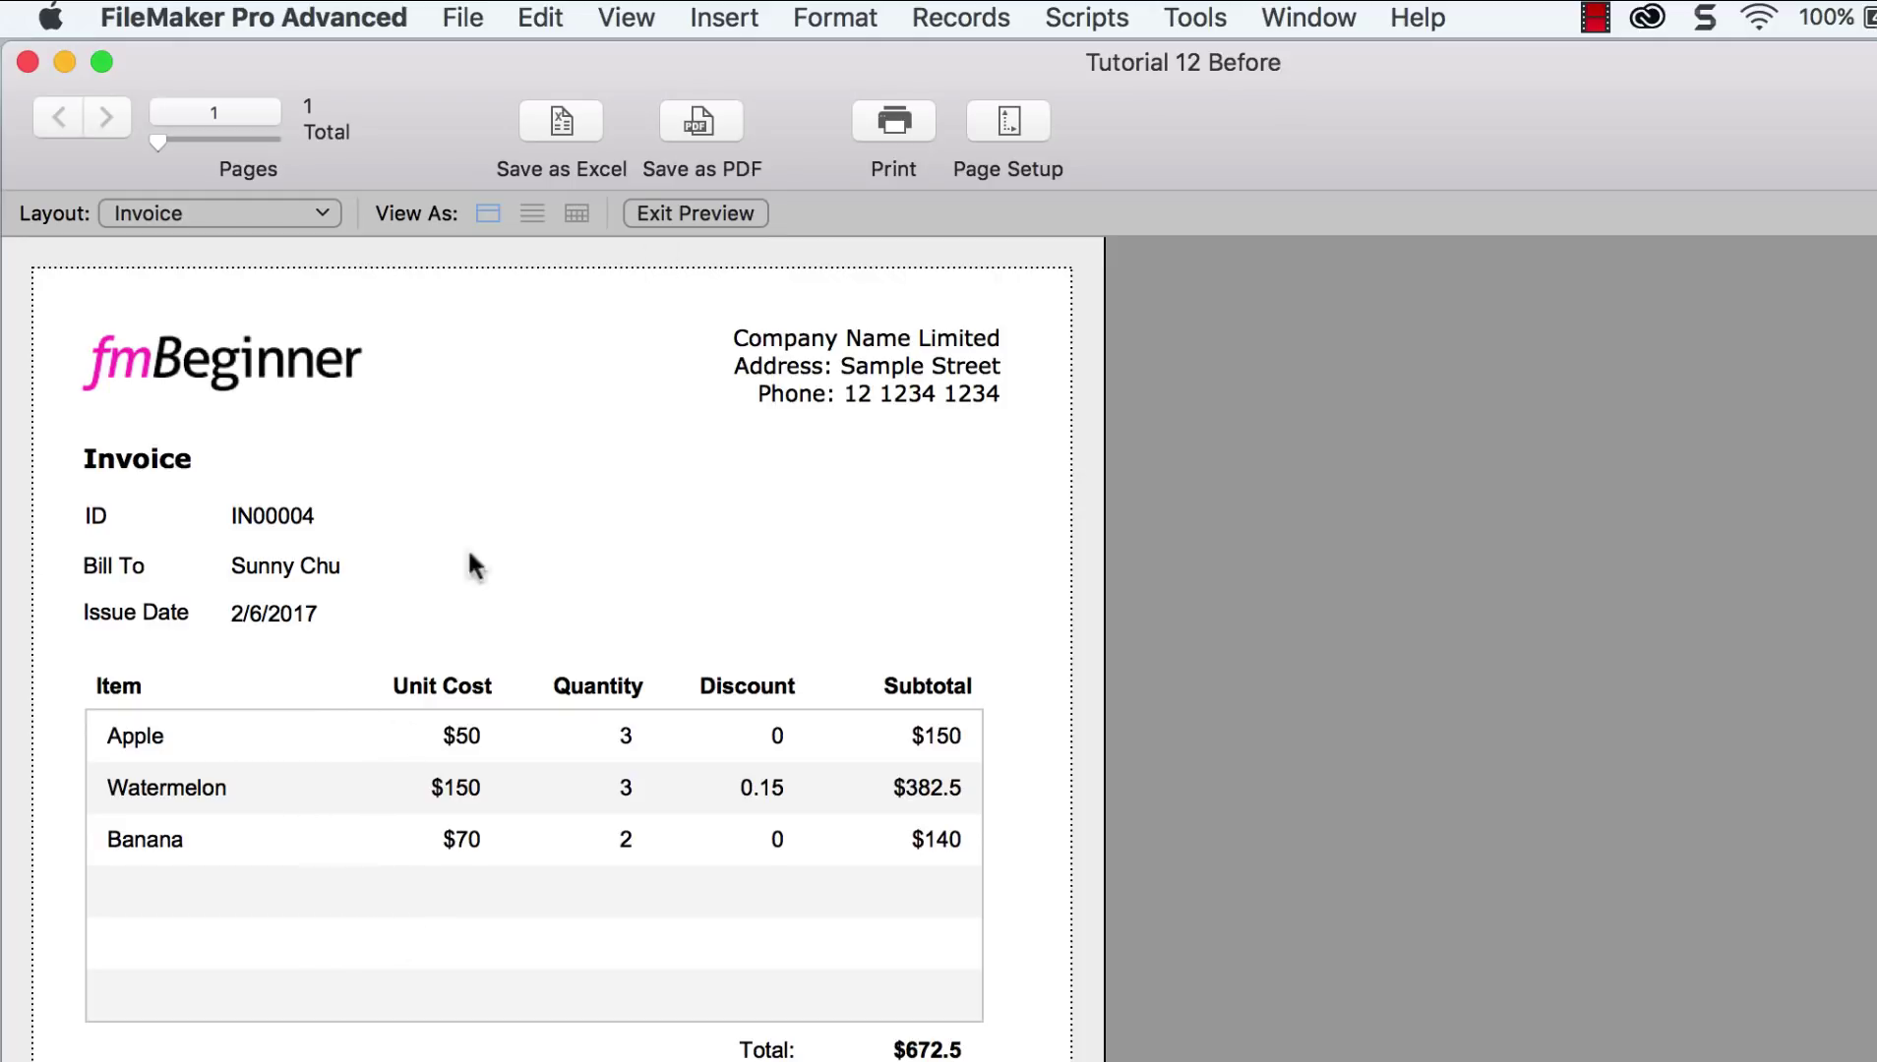
pyautogui.click(695, 215)
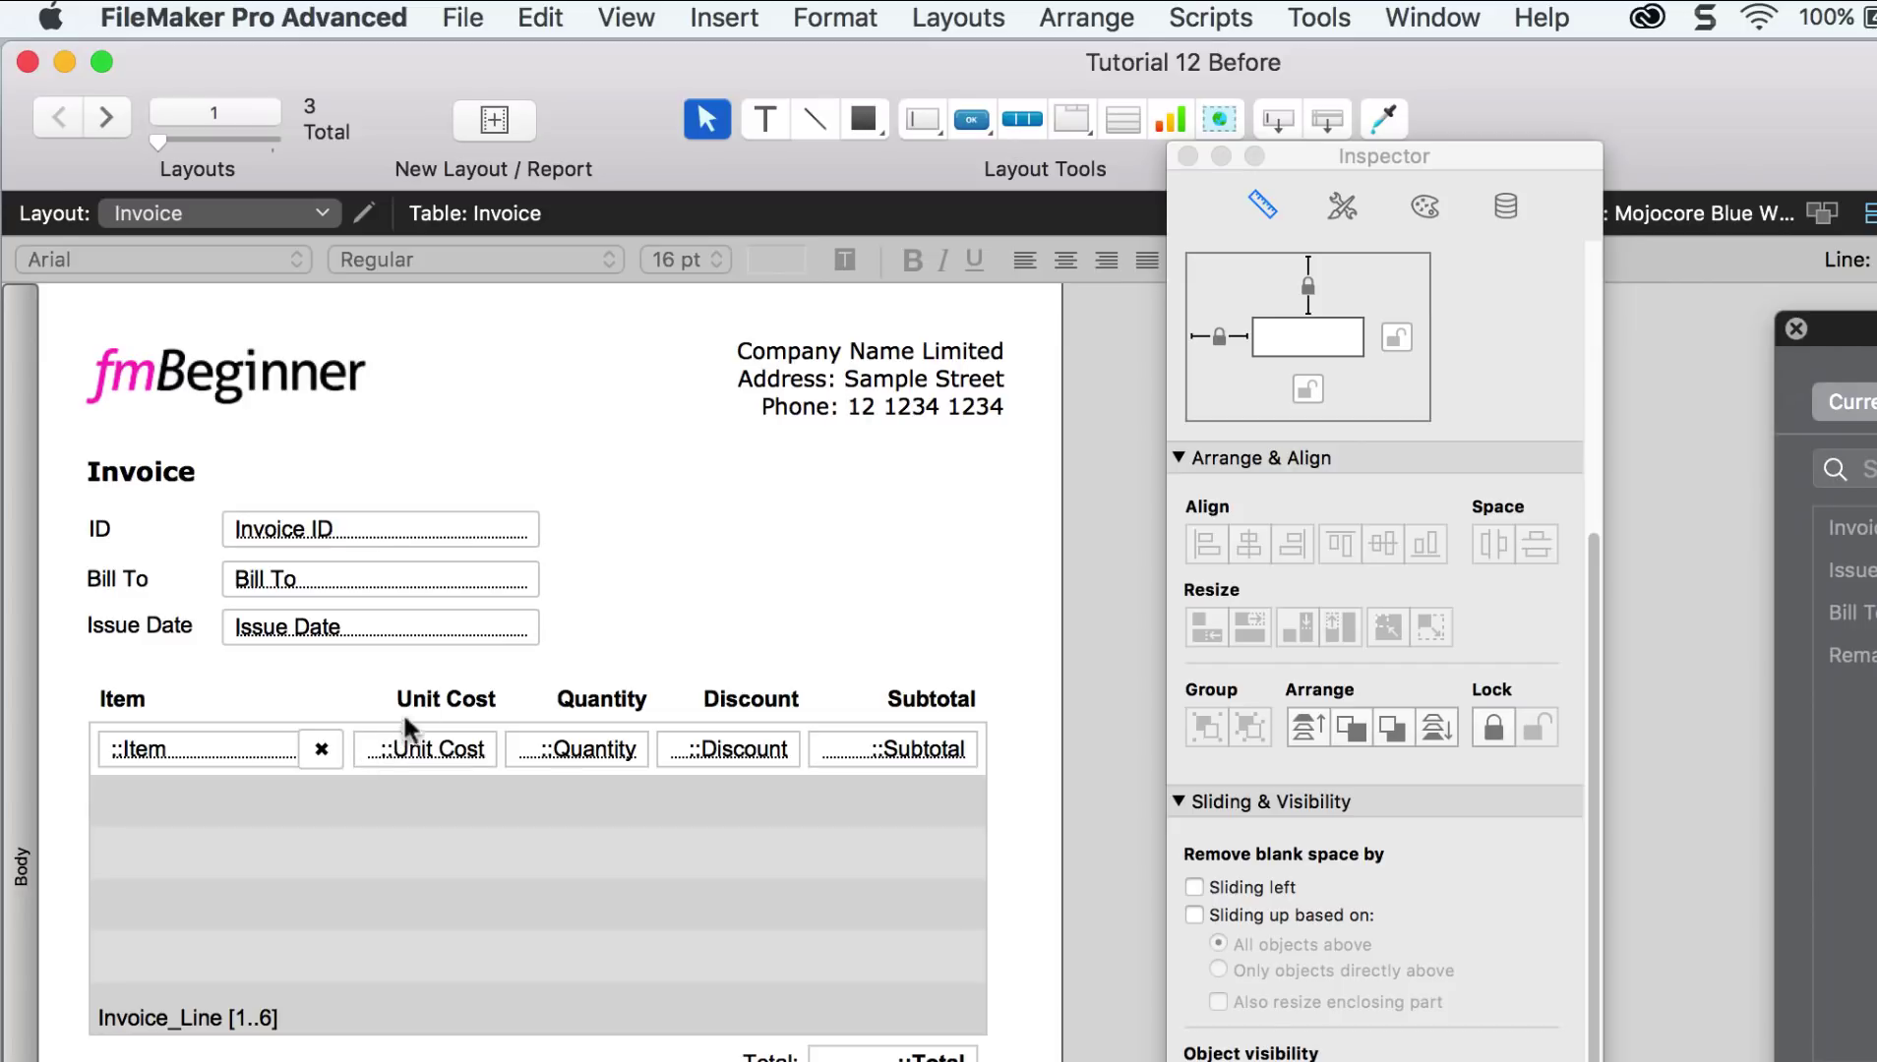
pyautogui.press('super+b')
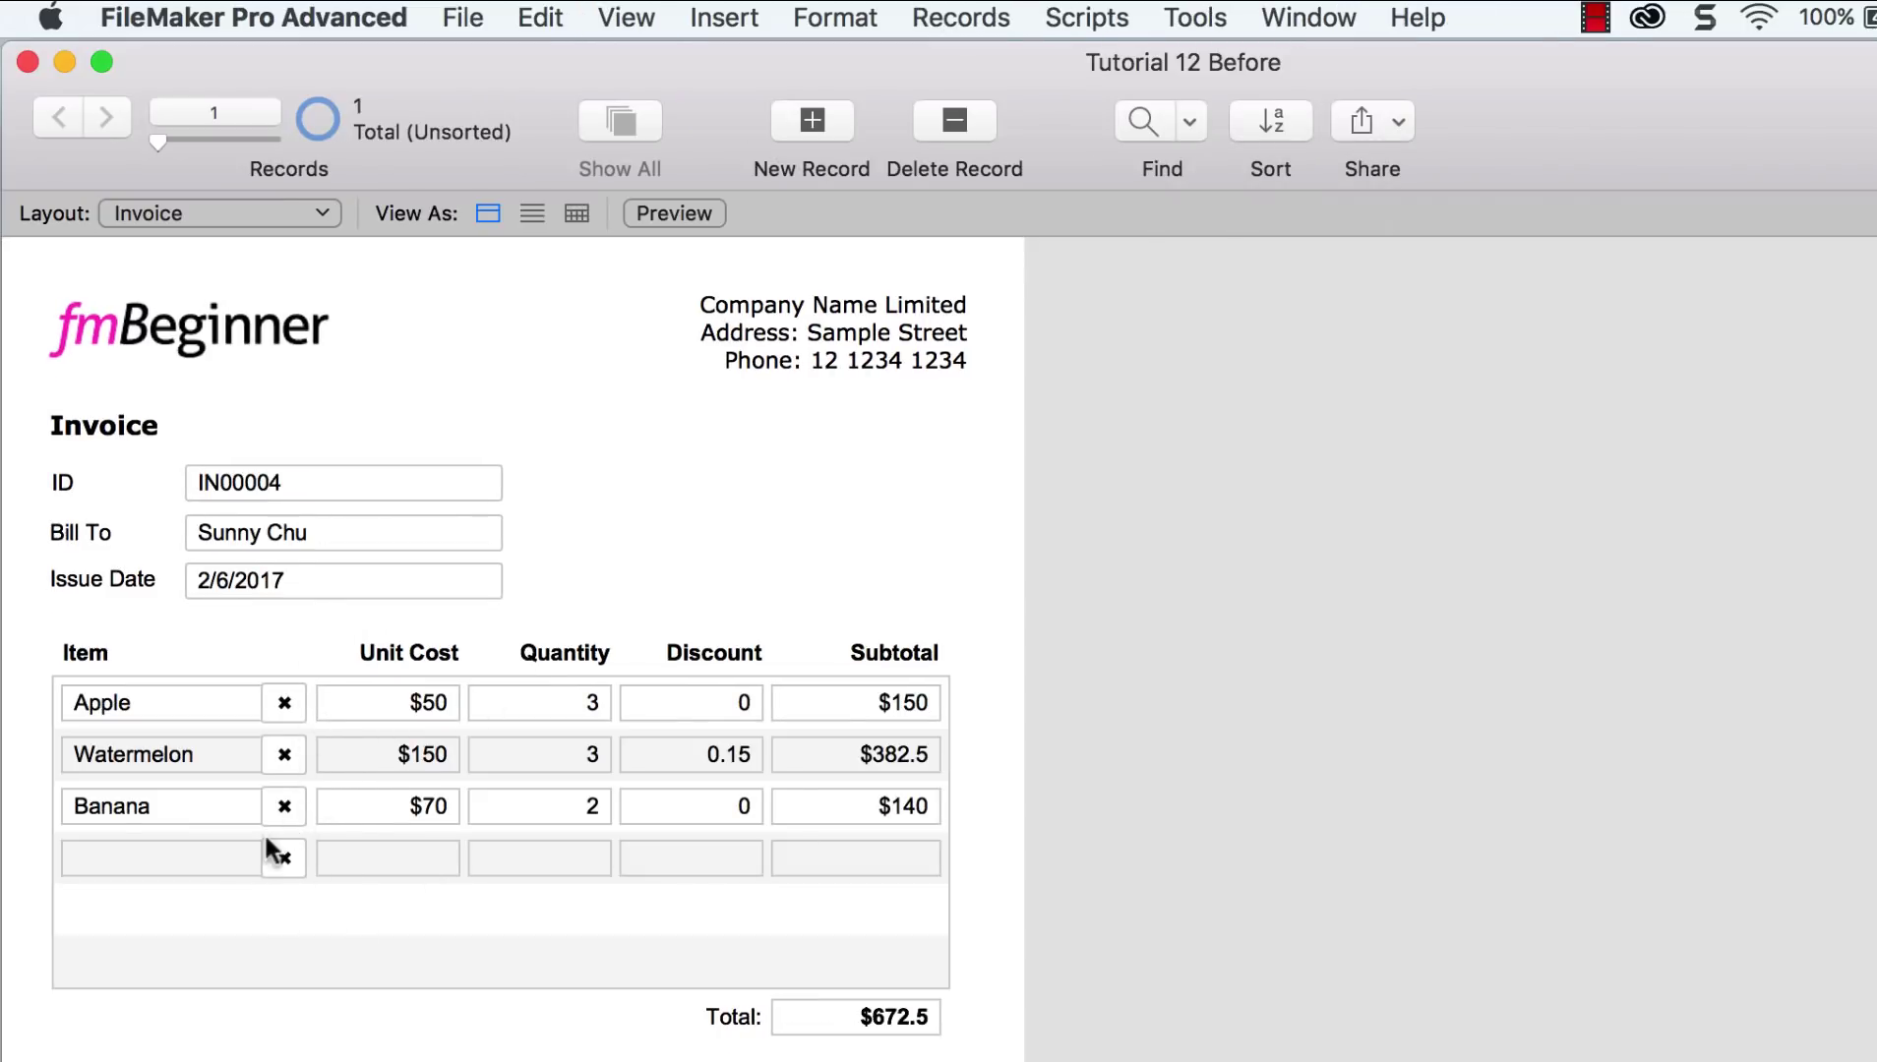
# Step: Try deleting the Banana line item, then cancel the prompt
pyautogui.click(284, 812)
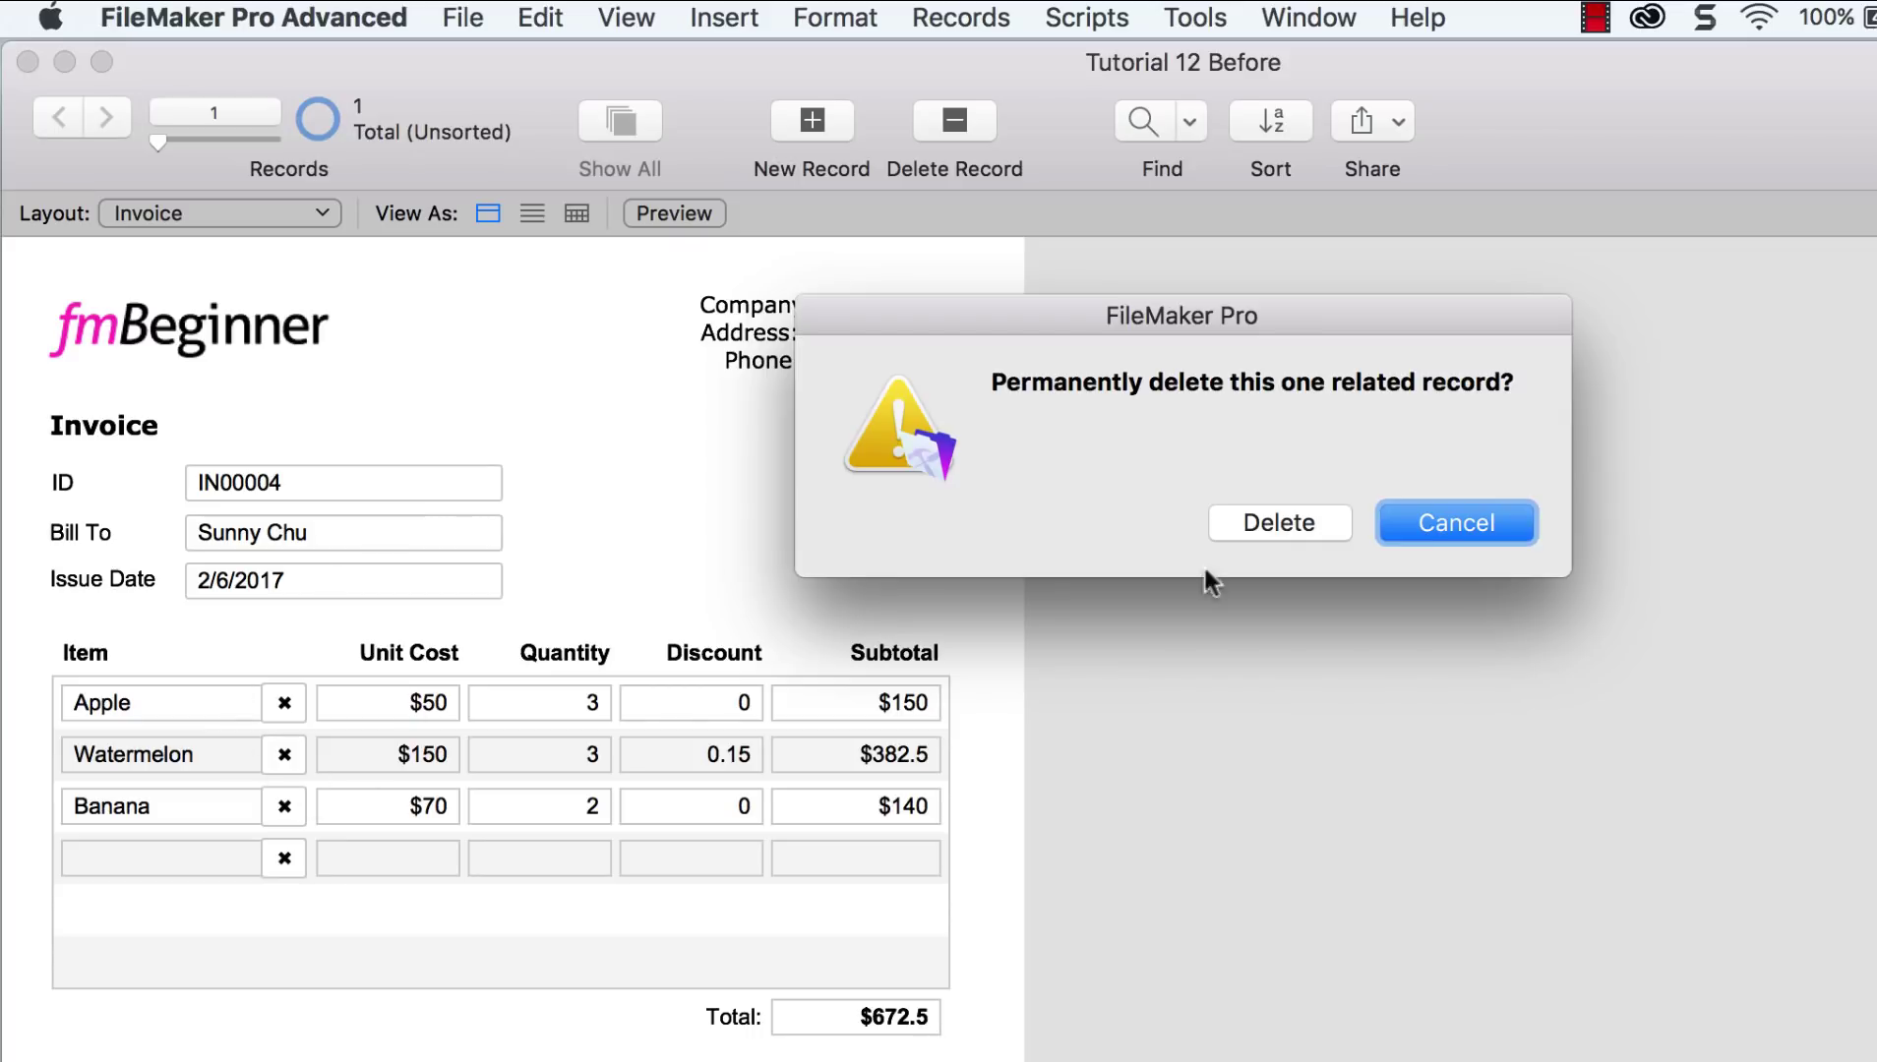
pyautogui.click(1414, 516)
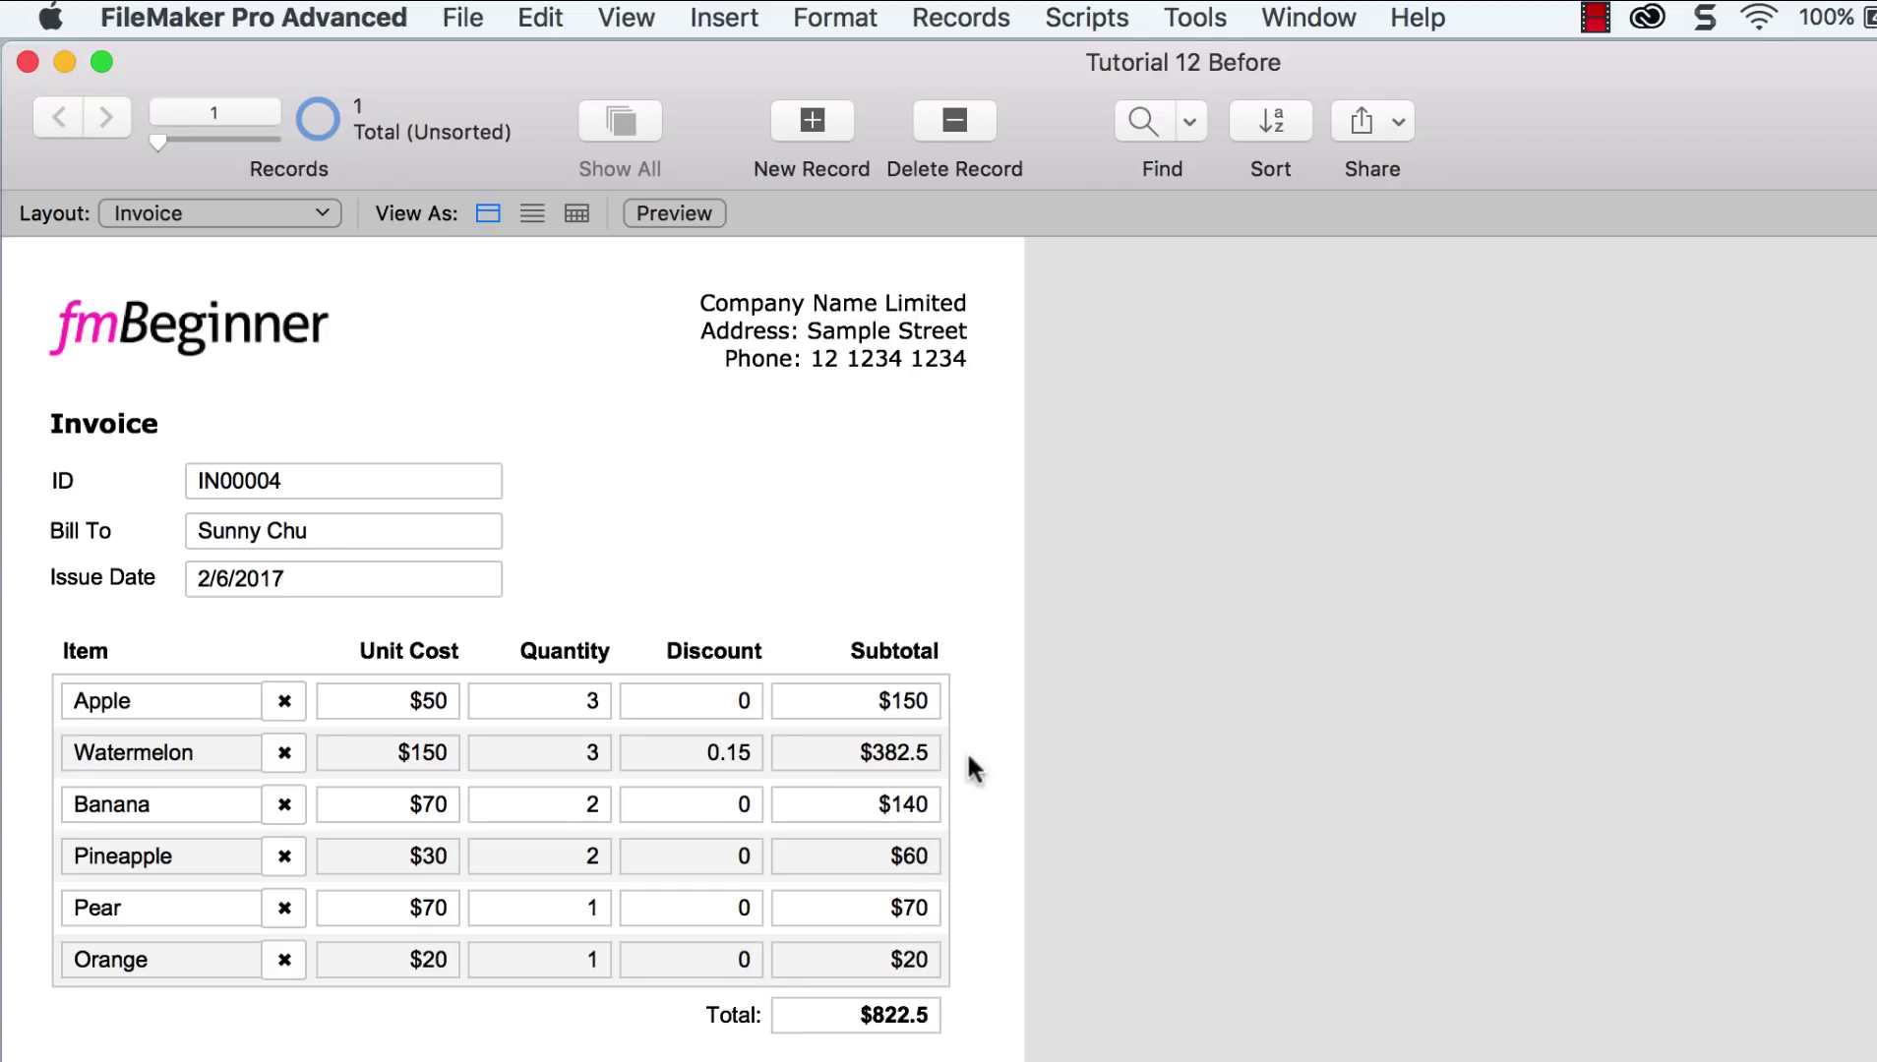
# Step: Allow vertical scrolling on the Invoice_Line portal, scroll bar shown When scrolling, then browse
pyautogui.click(626, 21)
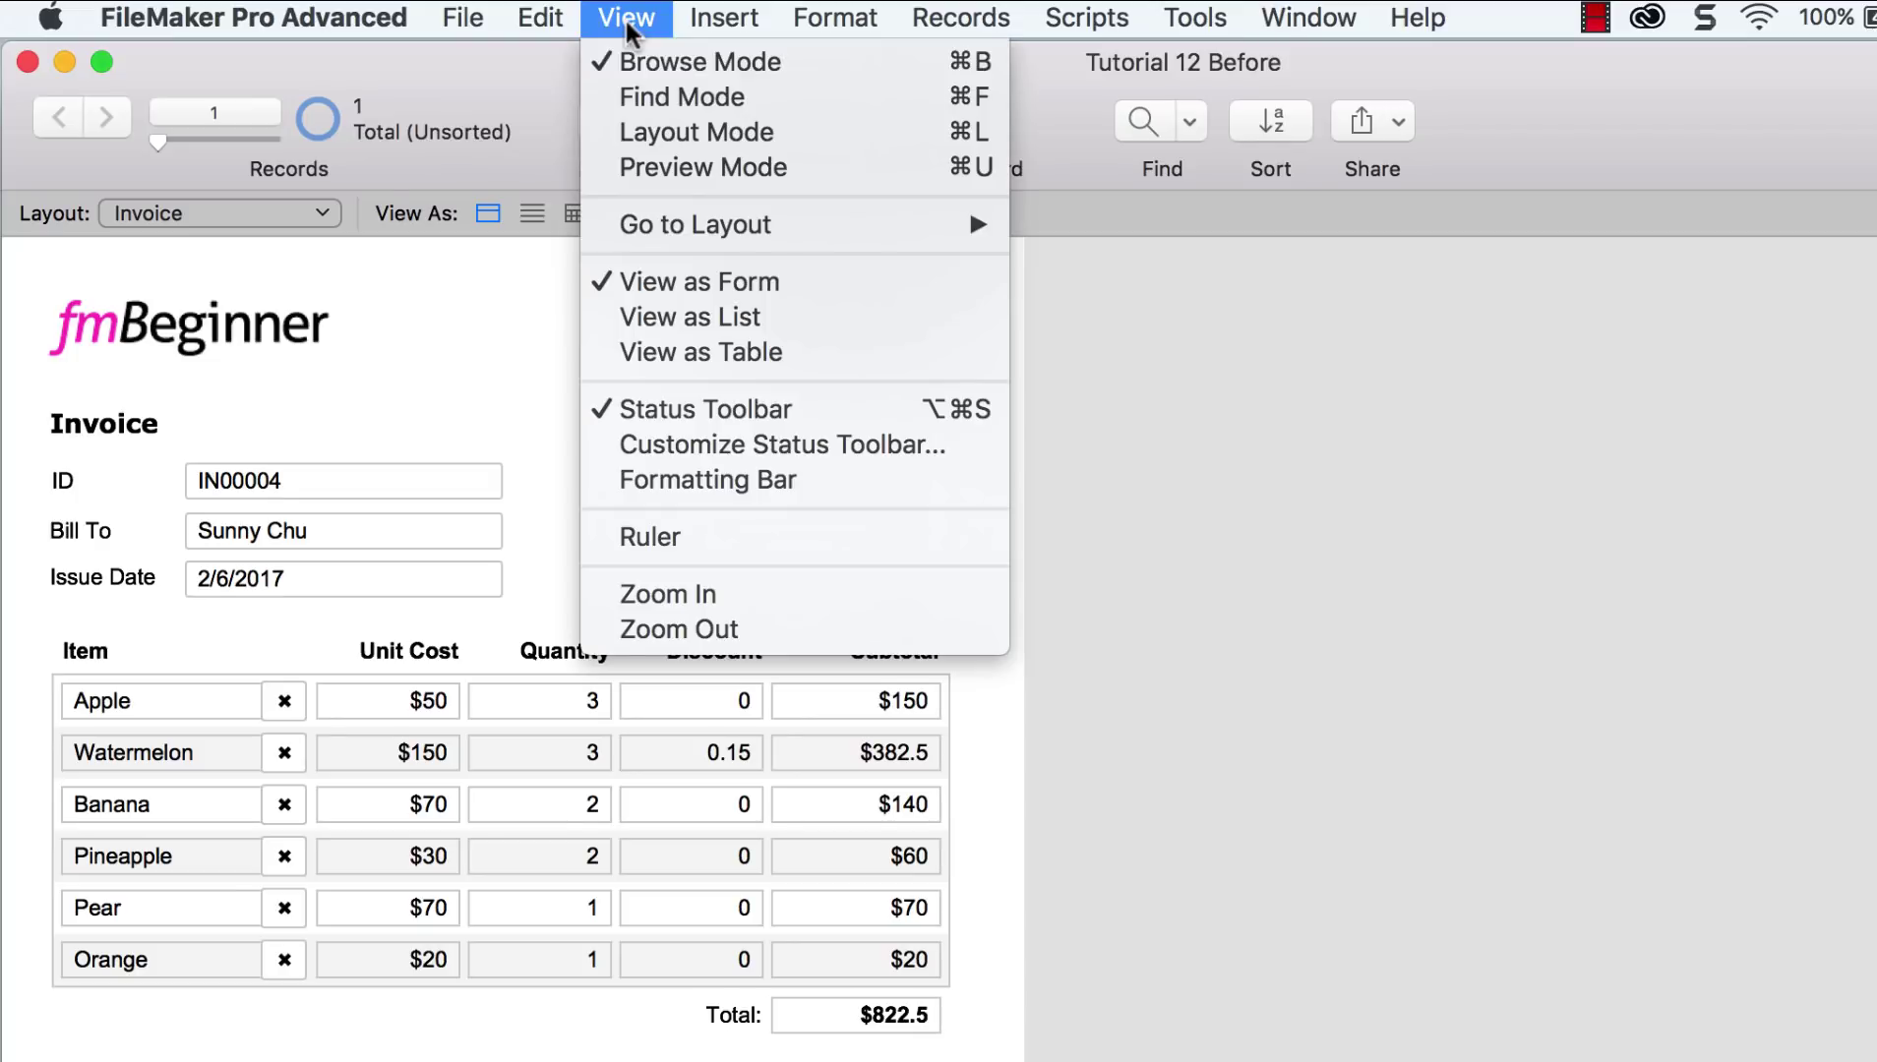
pyautogui.click(650, 130)
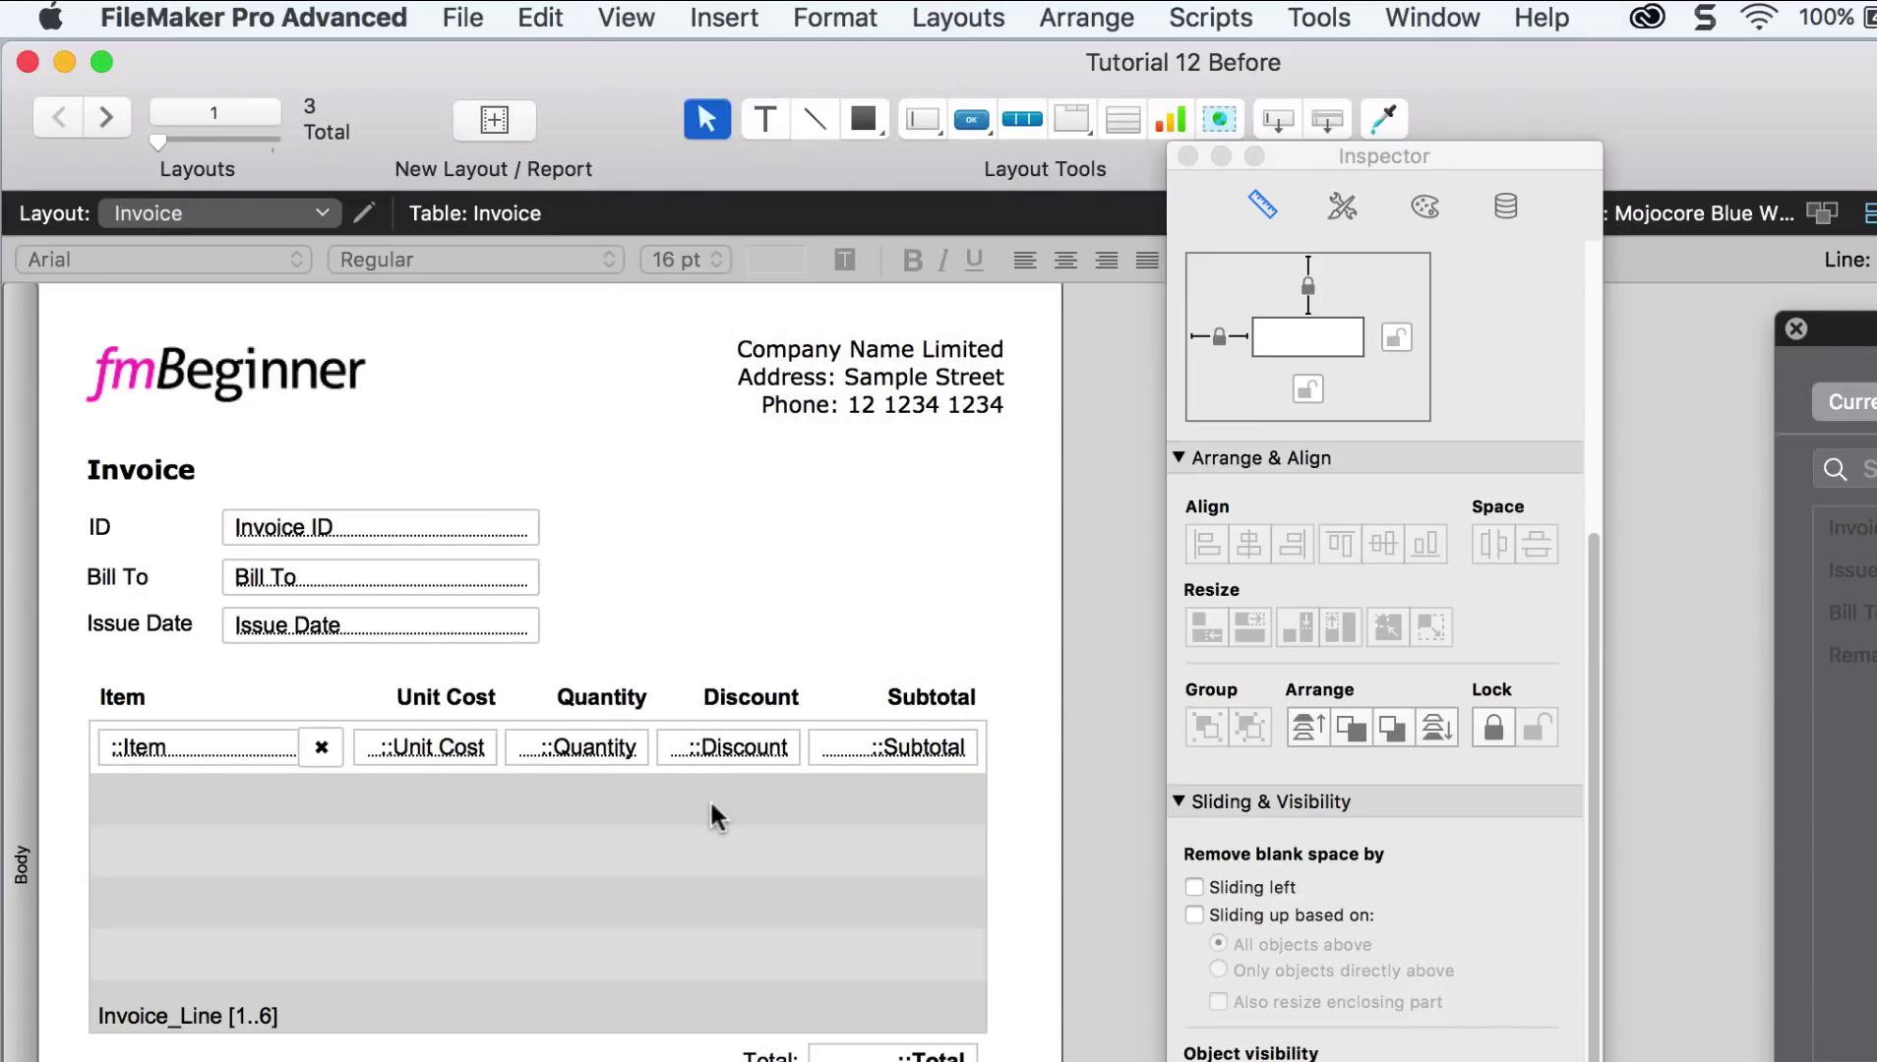
pyautogui.click(716, 818)
pyautogui.doubleClick(709, 799)
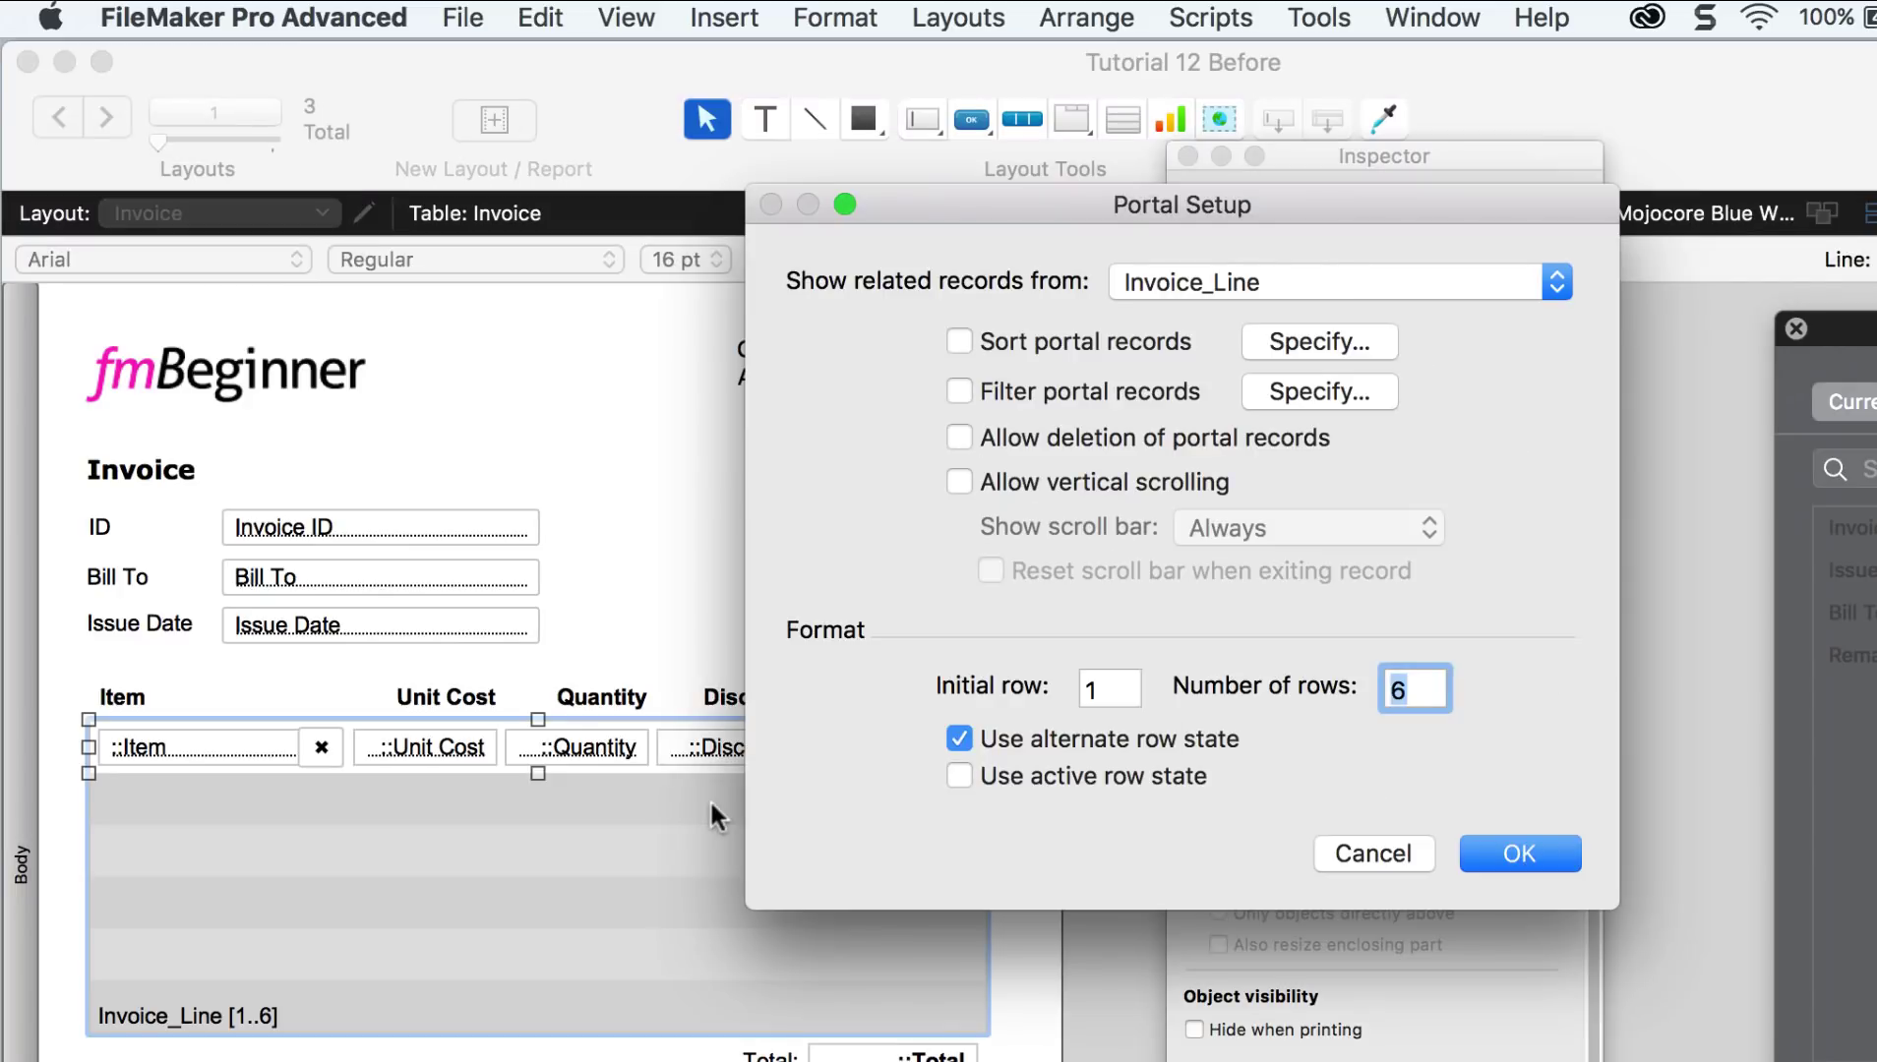
pyautogui.click(959, 482)
pyautogui.click(1214, 531)
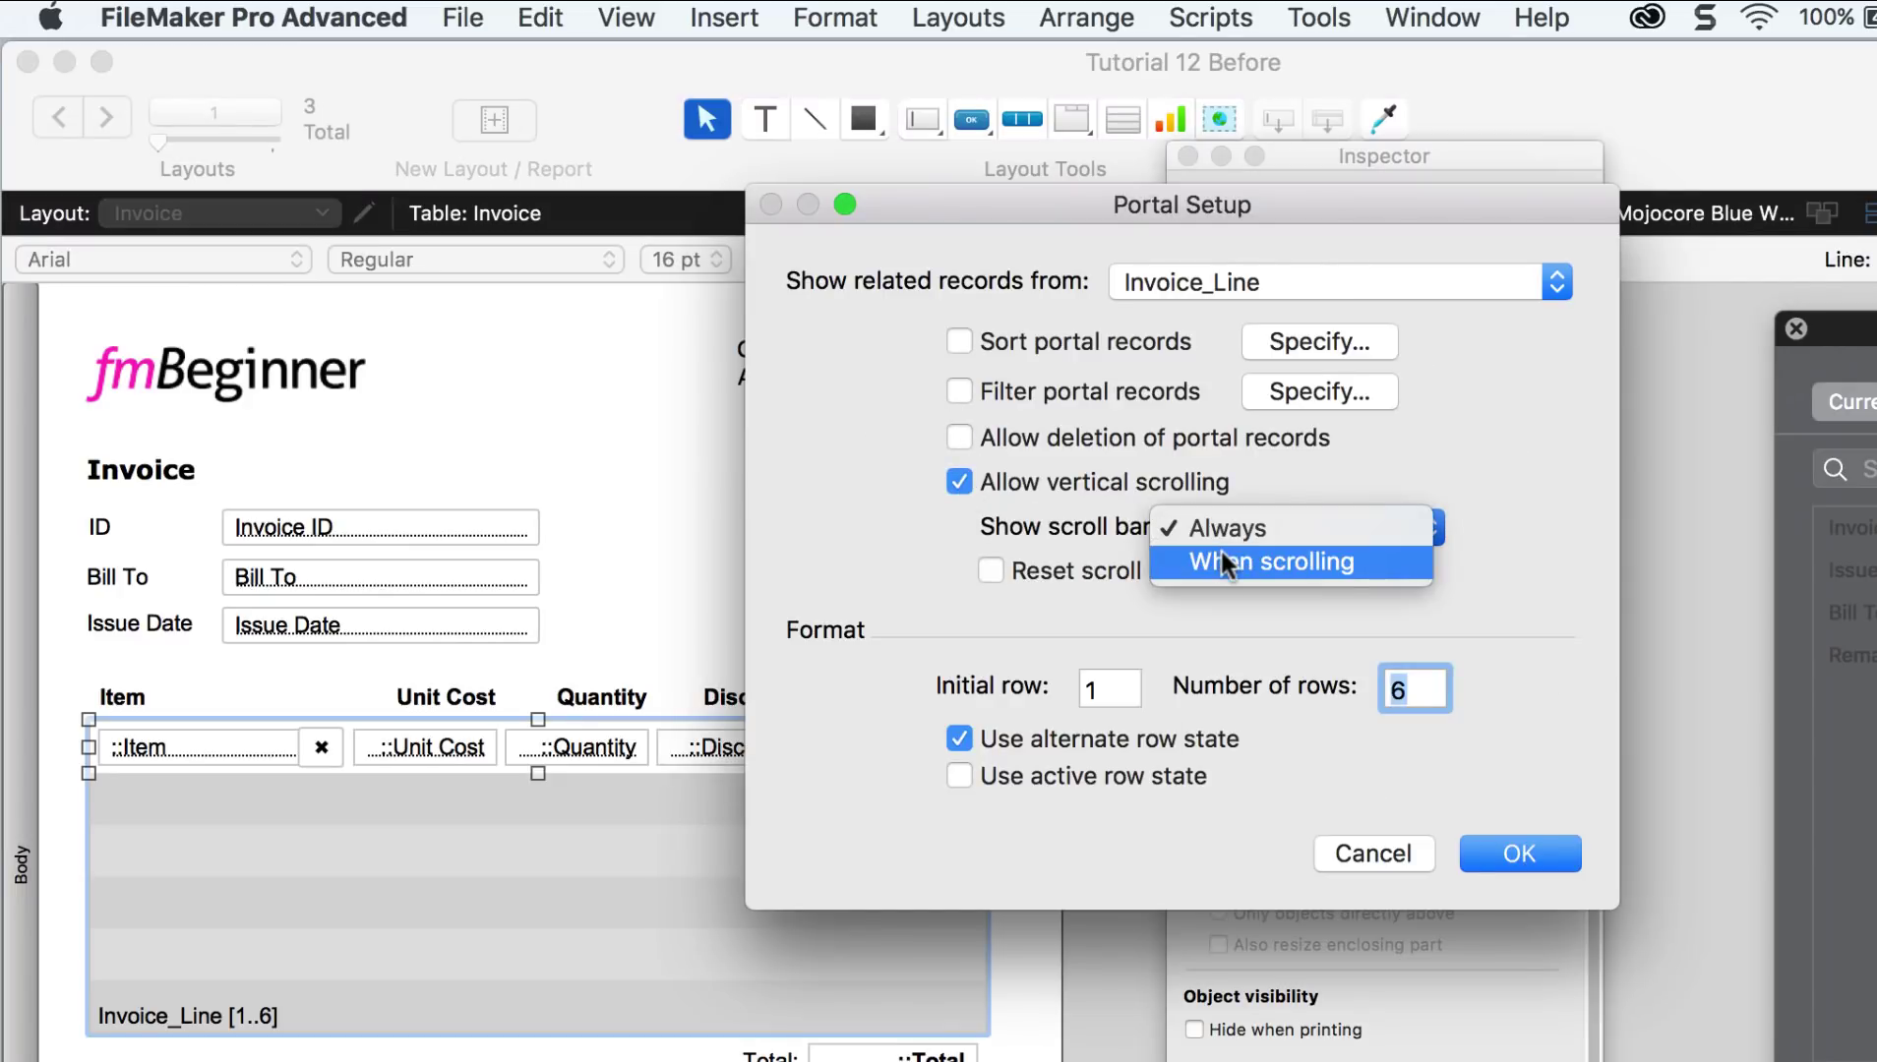
pyautogui.click(1222, 559)
pyautogui.click(1539, 853)
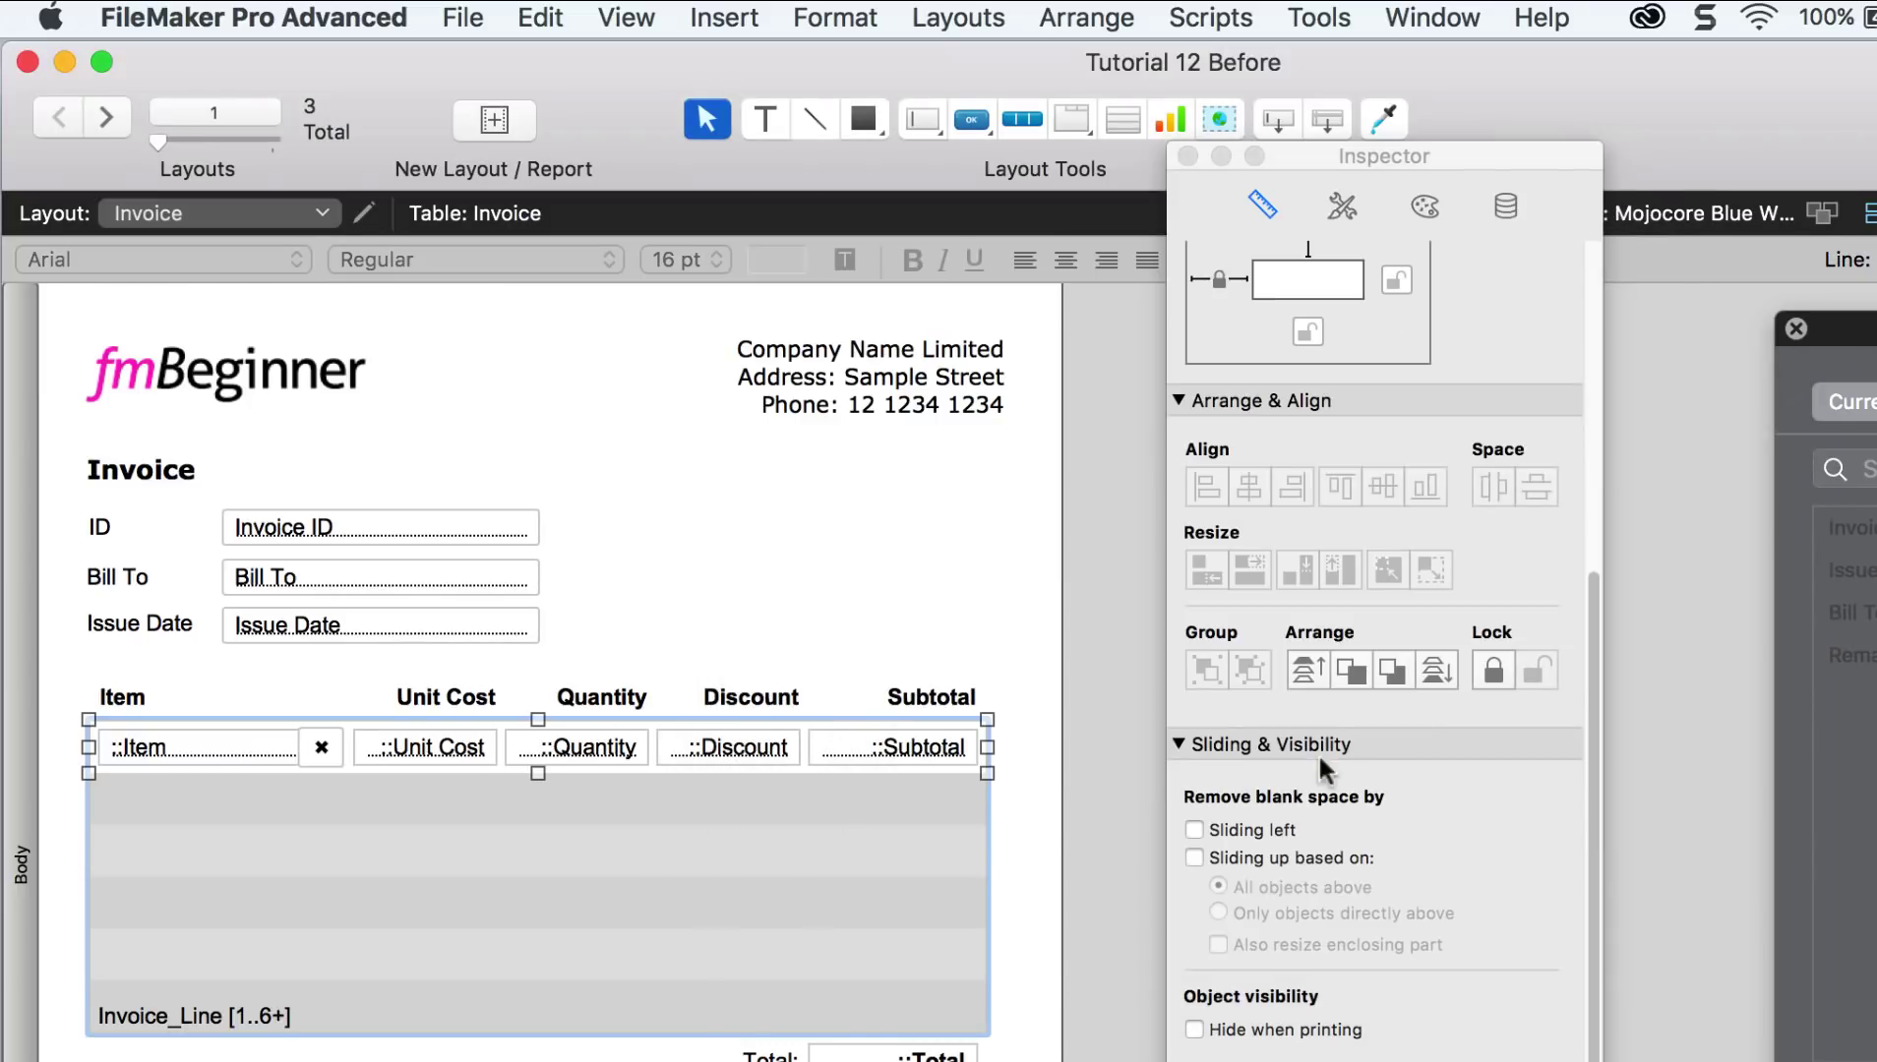
pyautogui.click(983, 615)
pyautogui.click(627, 18)
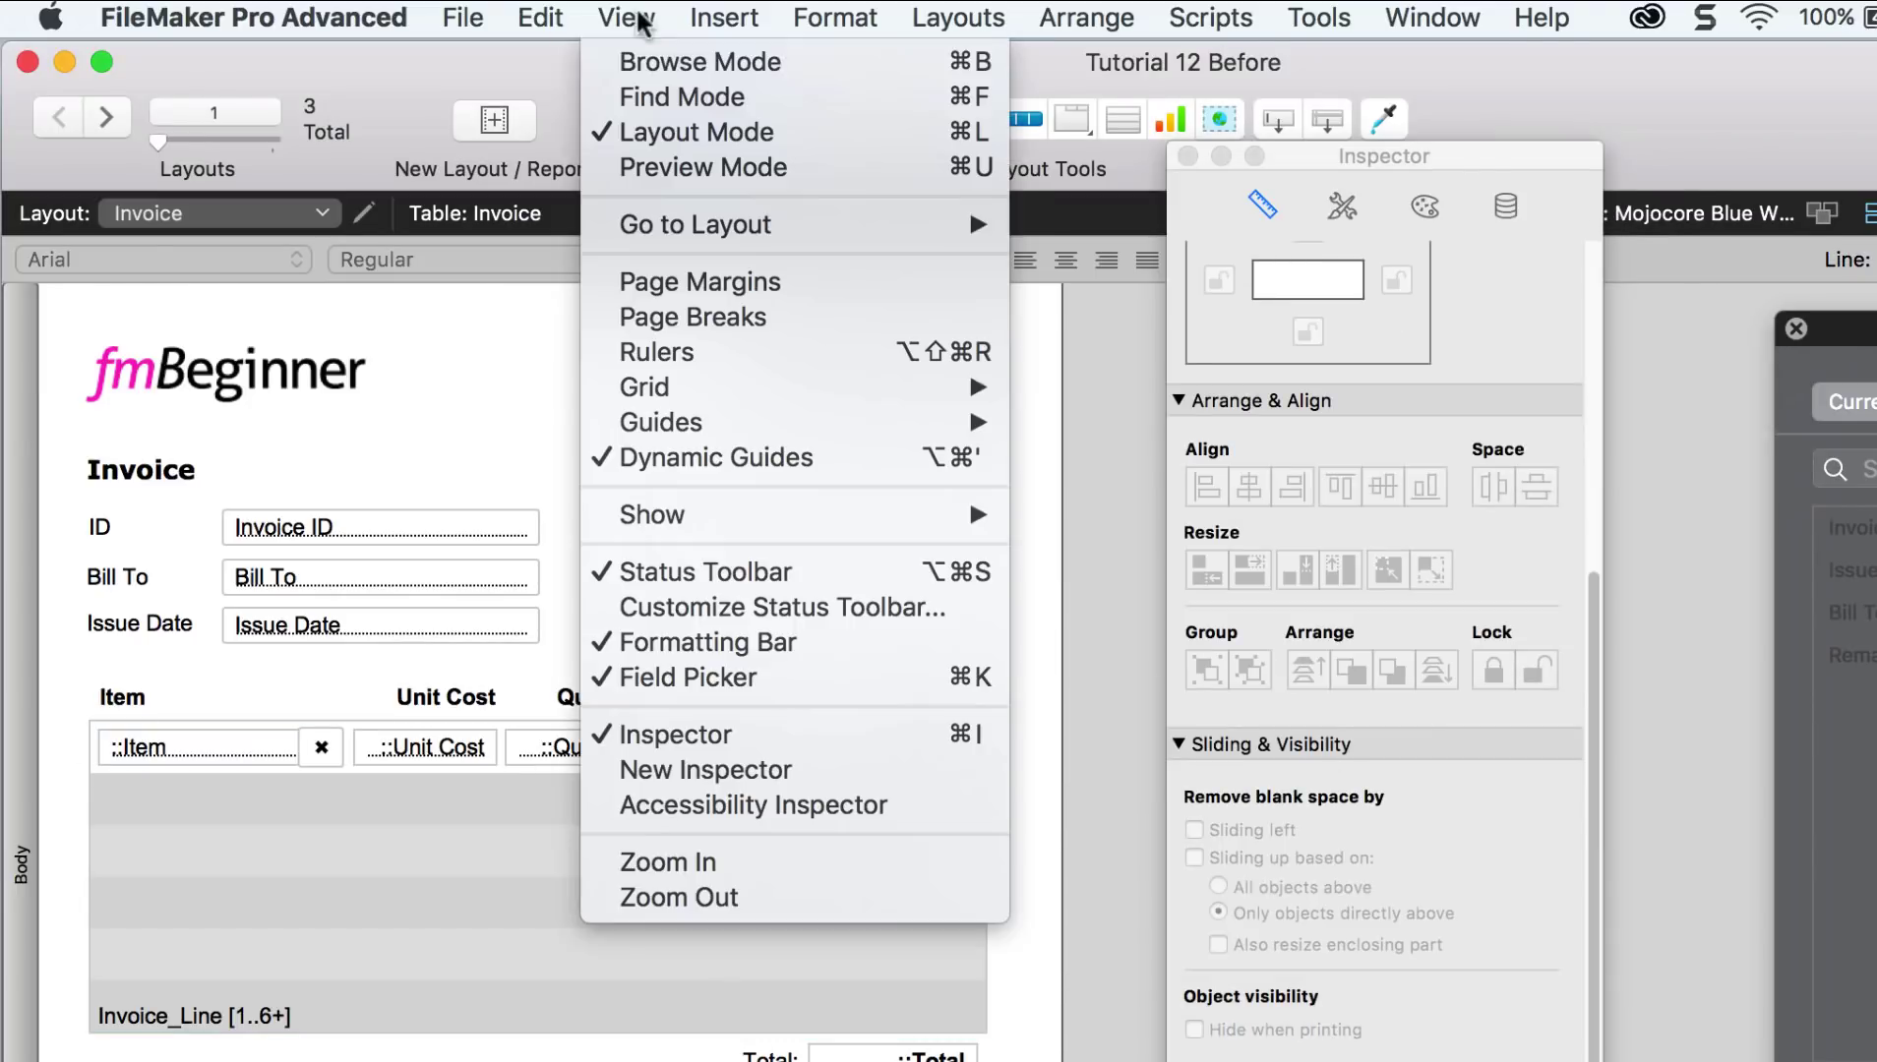
pyautogui.click(639, 59)
pyautogui.scroll(-3, 799, 760)
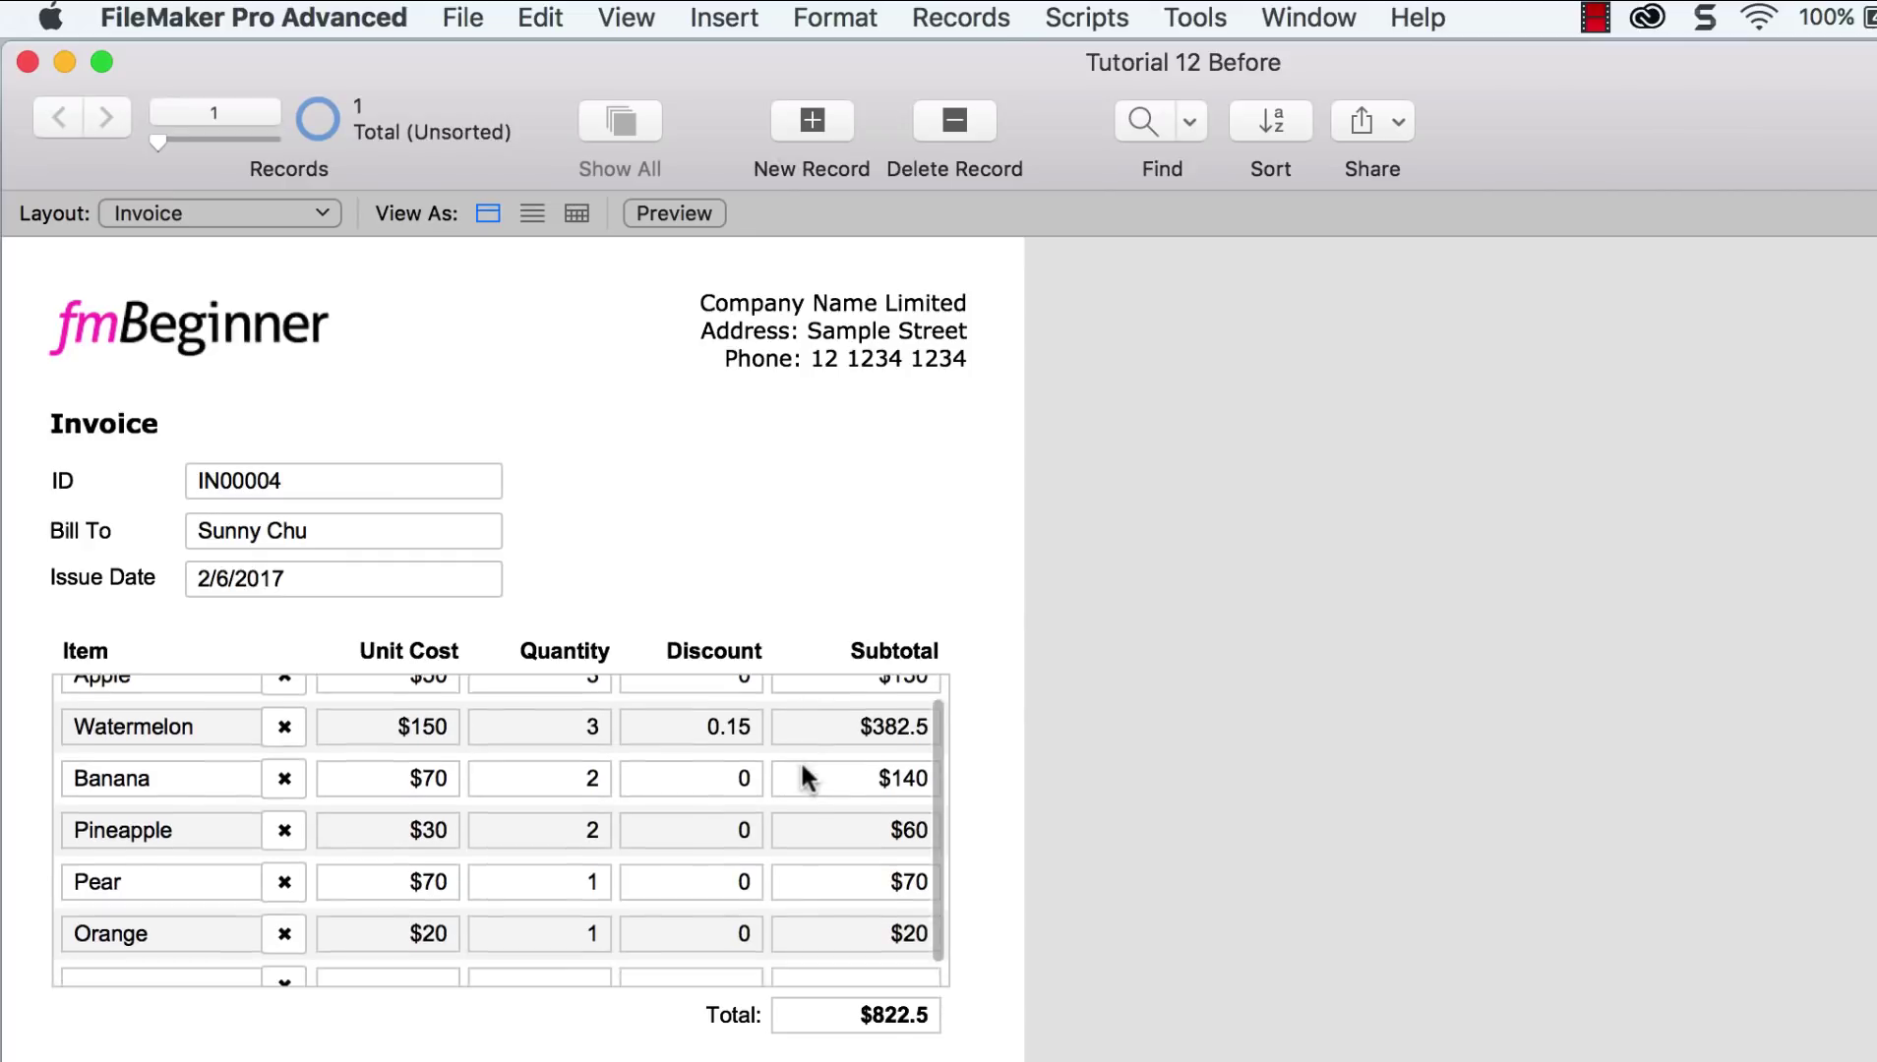
pyautogui.scroll(2, 753, 759)
pyautogui.scroll(-3, 752, 759)
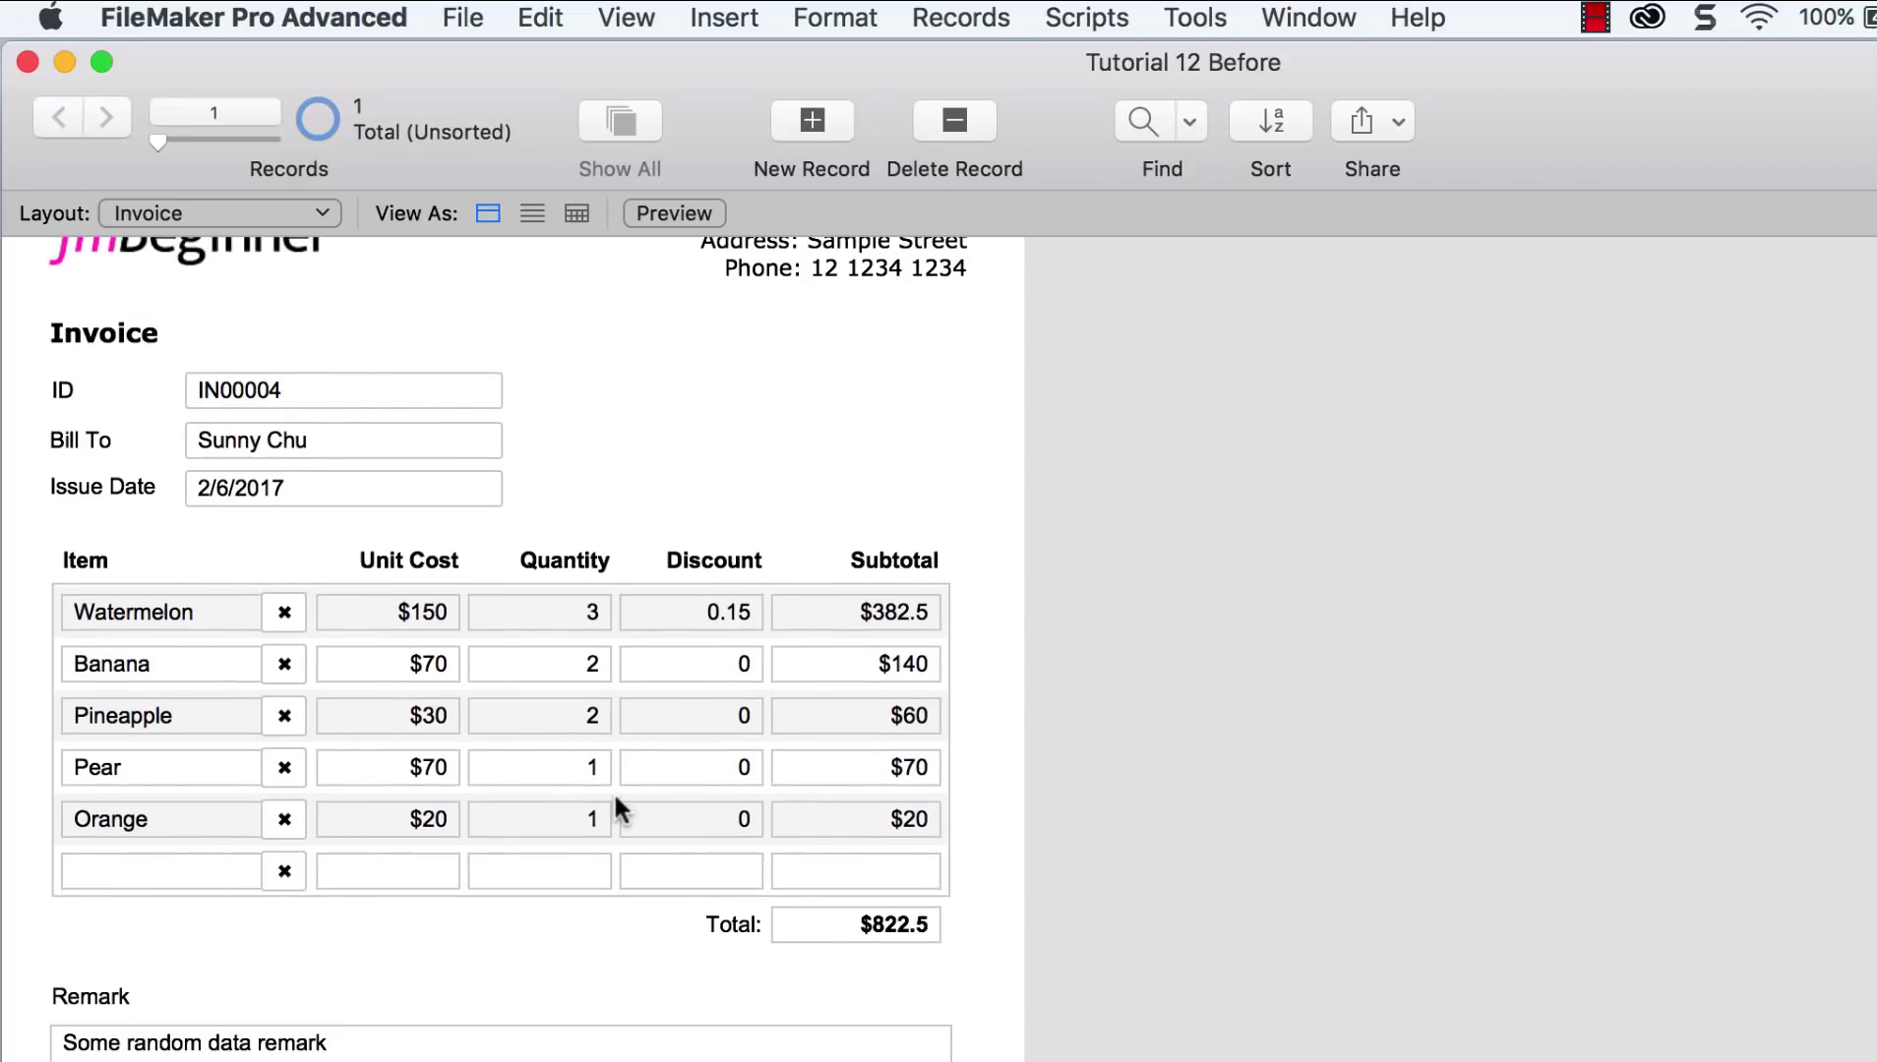
pyautogui.scroll(2, 616, 798)
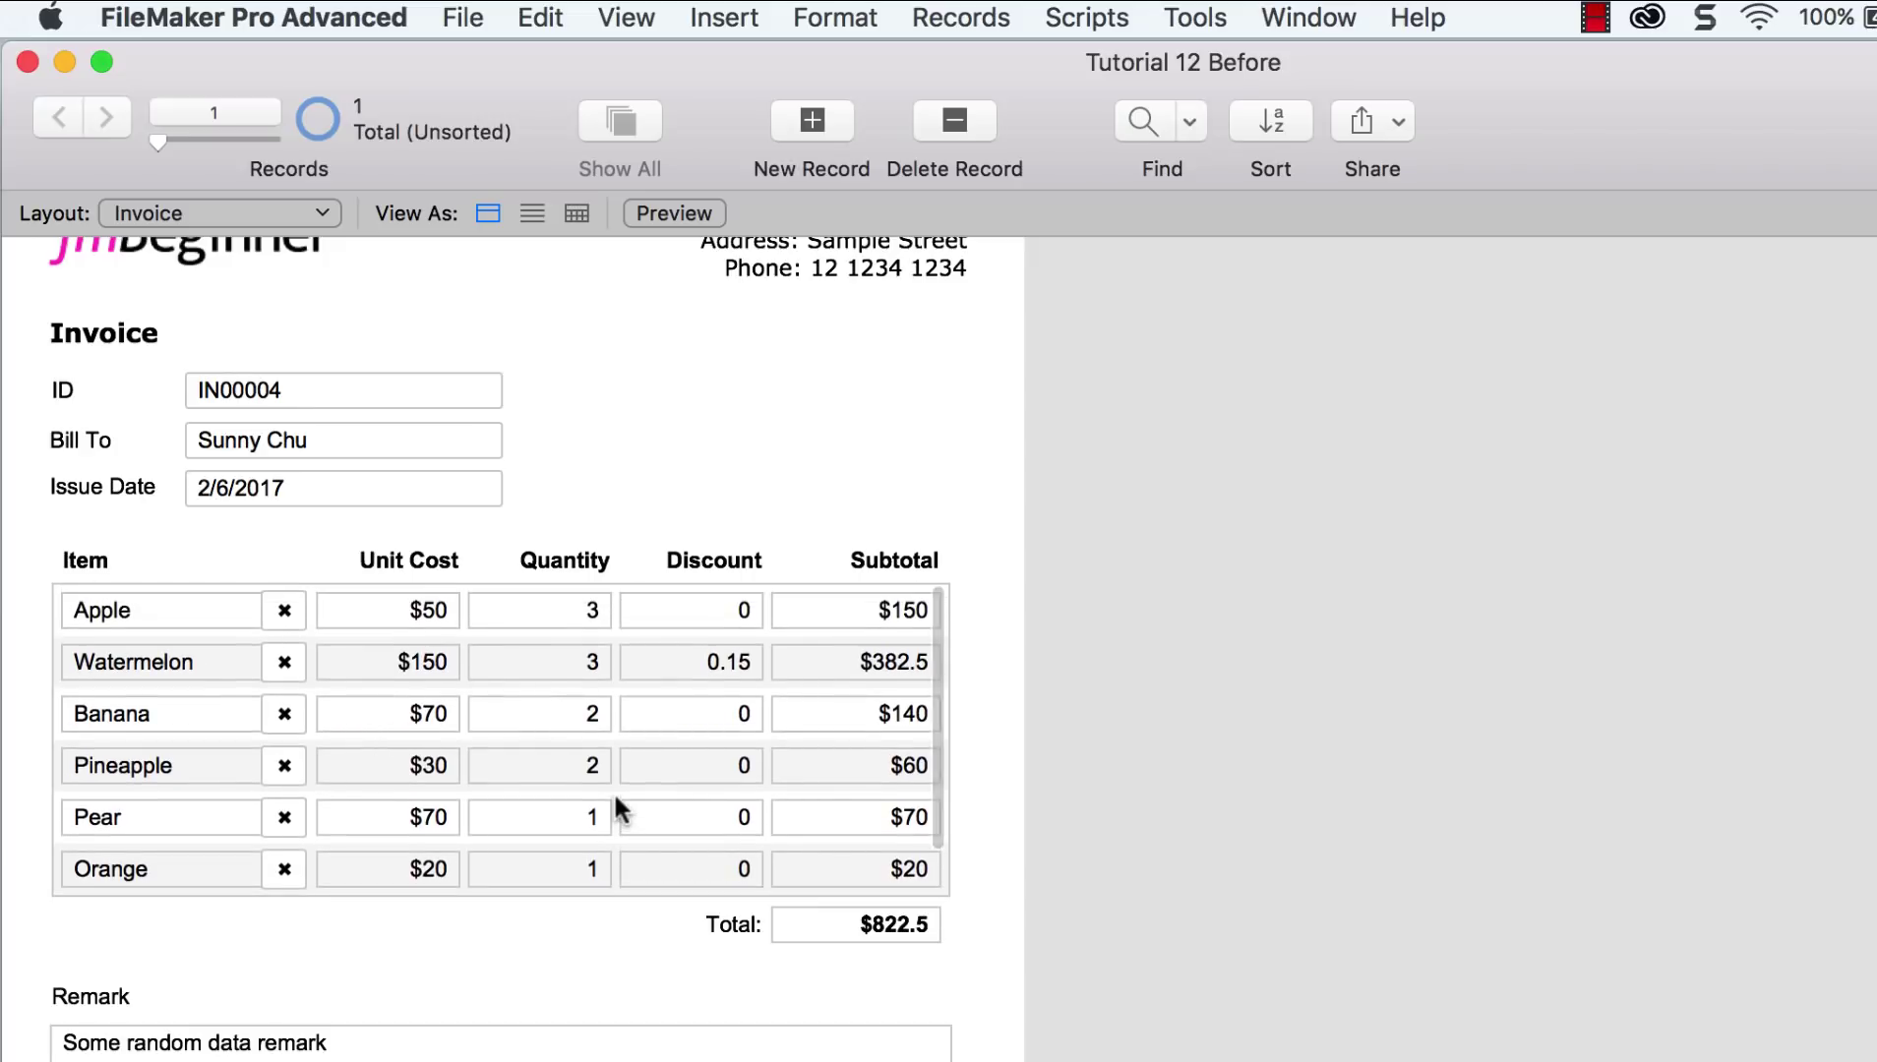
pyautogui.scroll(1, 1110, 726)
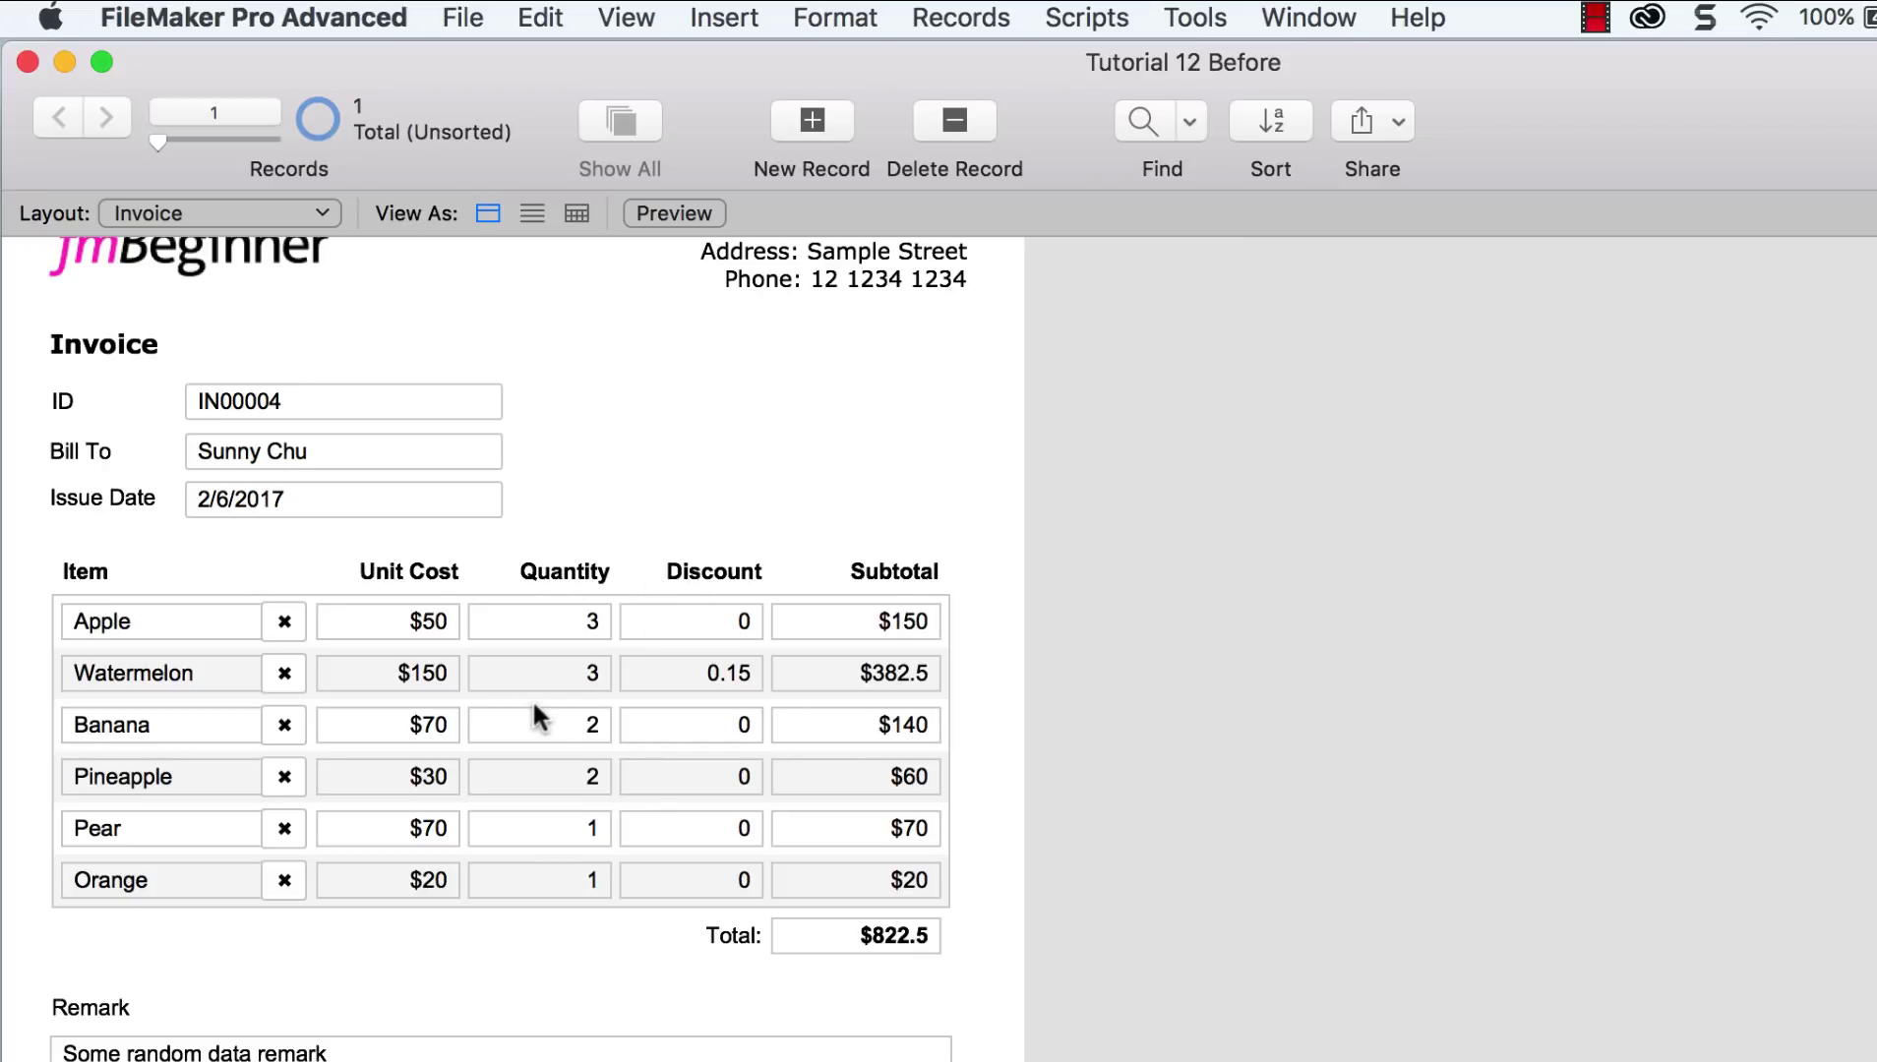
pyautogui.scroll(-1, 519, 704)
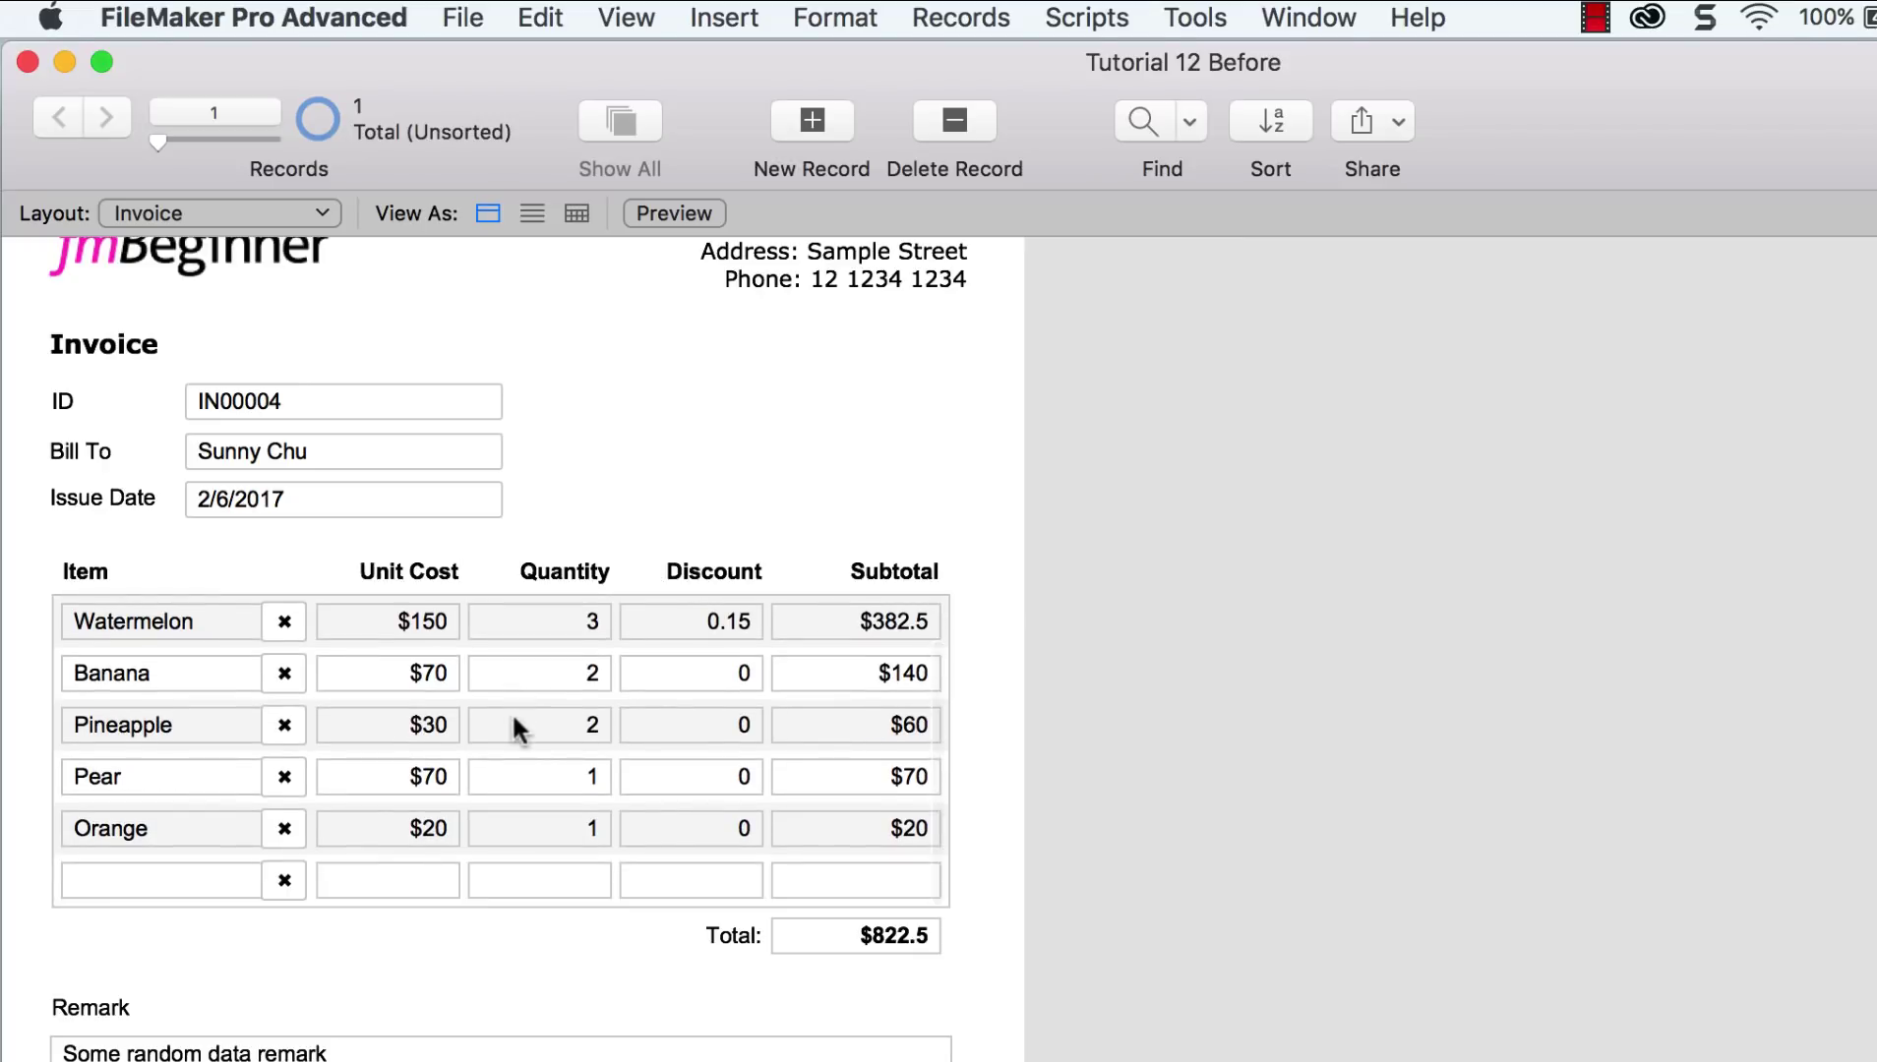
pyautogui.scroll(1, 462, 733)
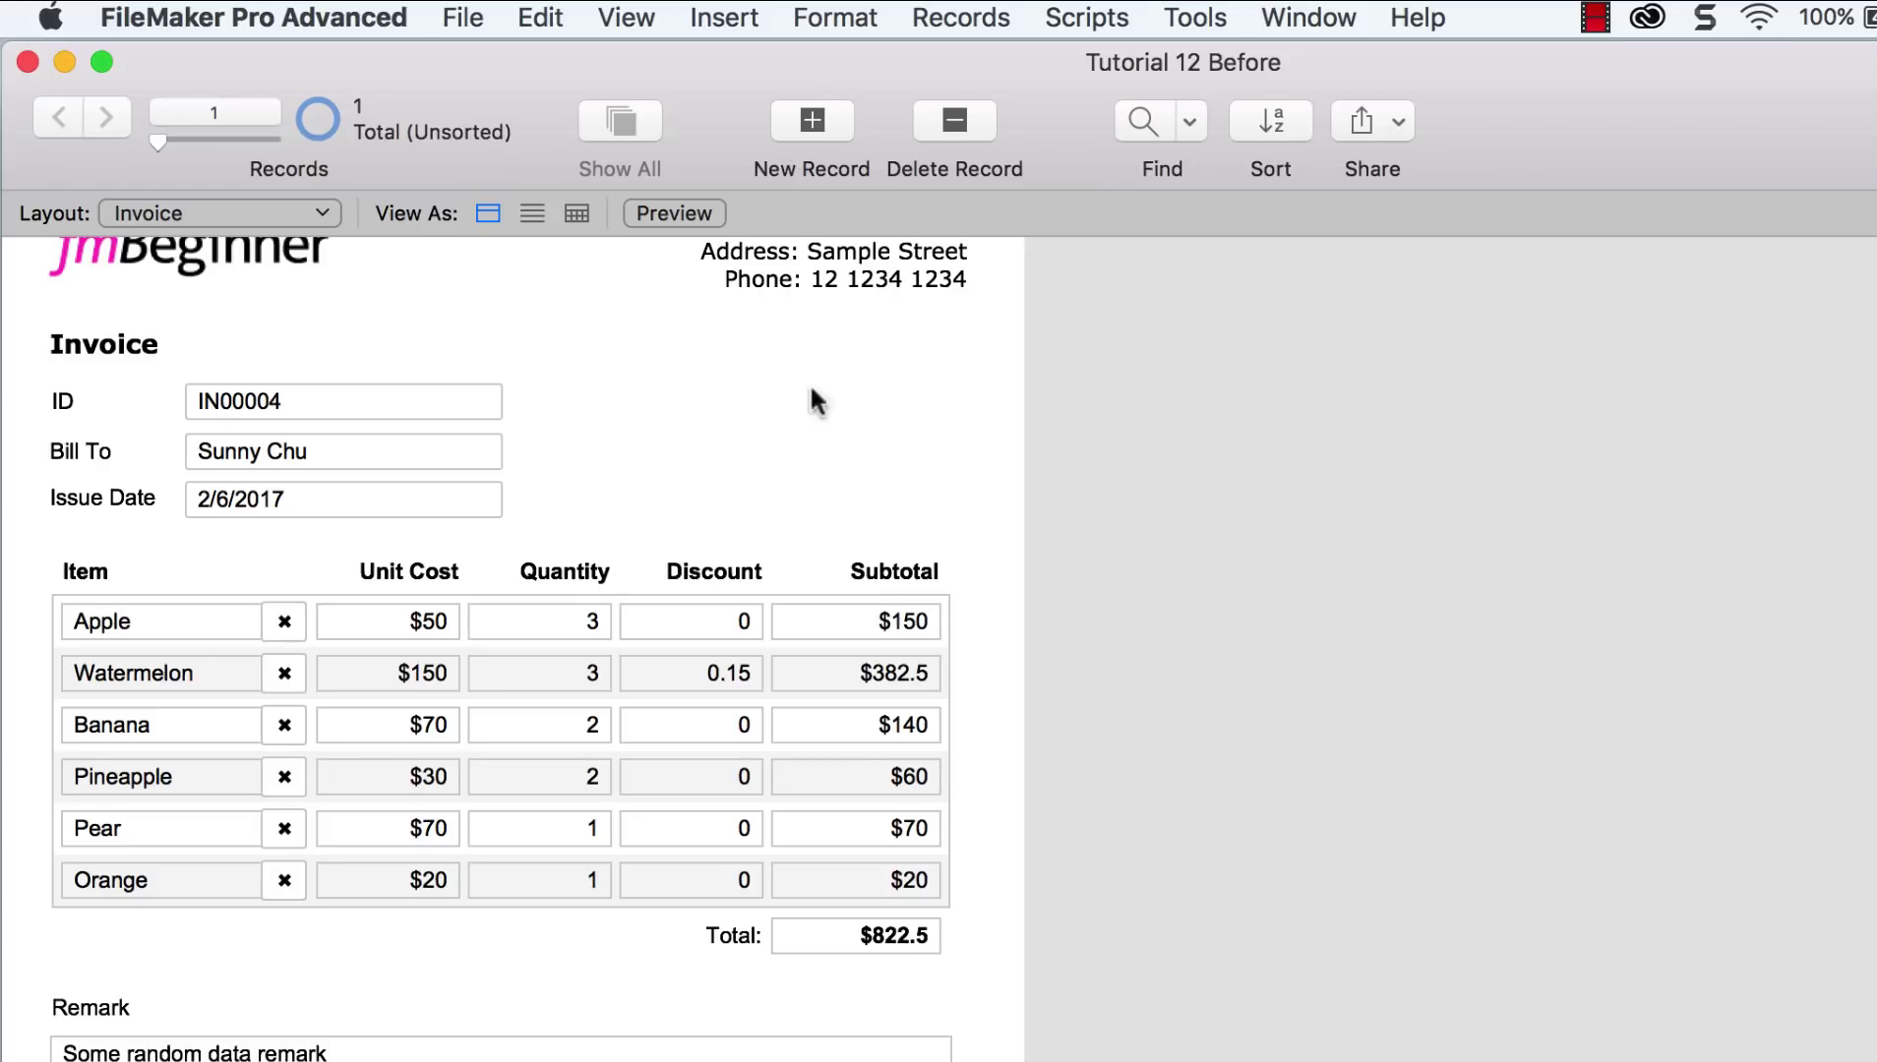
# Step: Uncheck Allow vertical scrolling in the line-item portal setup and return to Browse mode
pyautogui.click(637, 20)
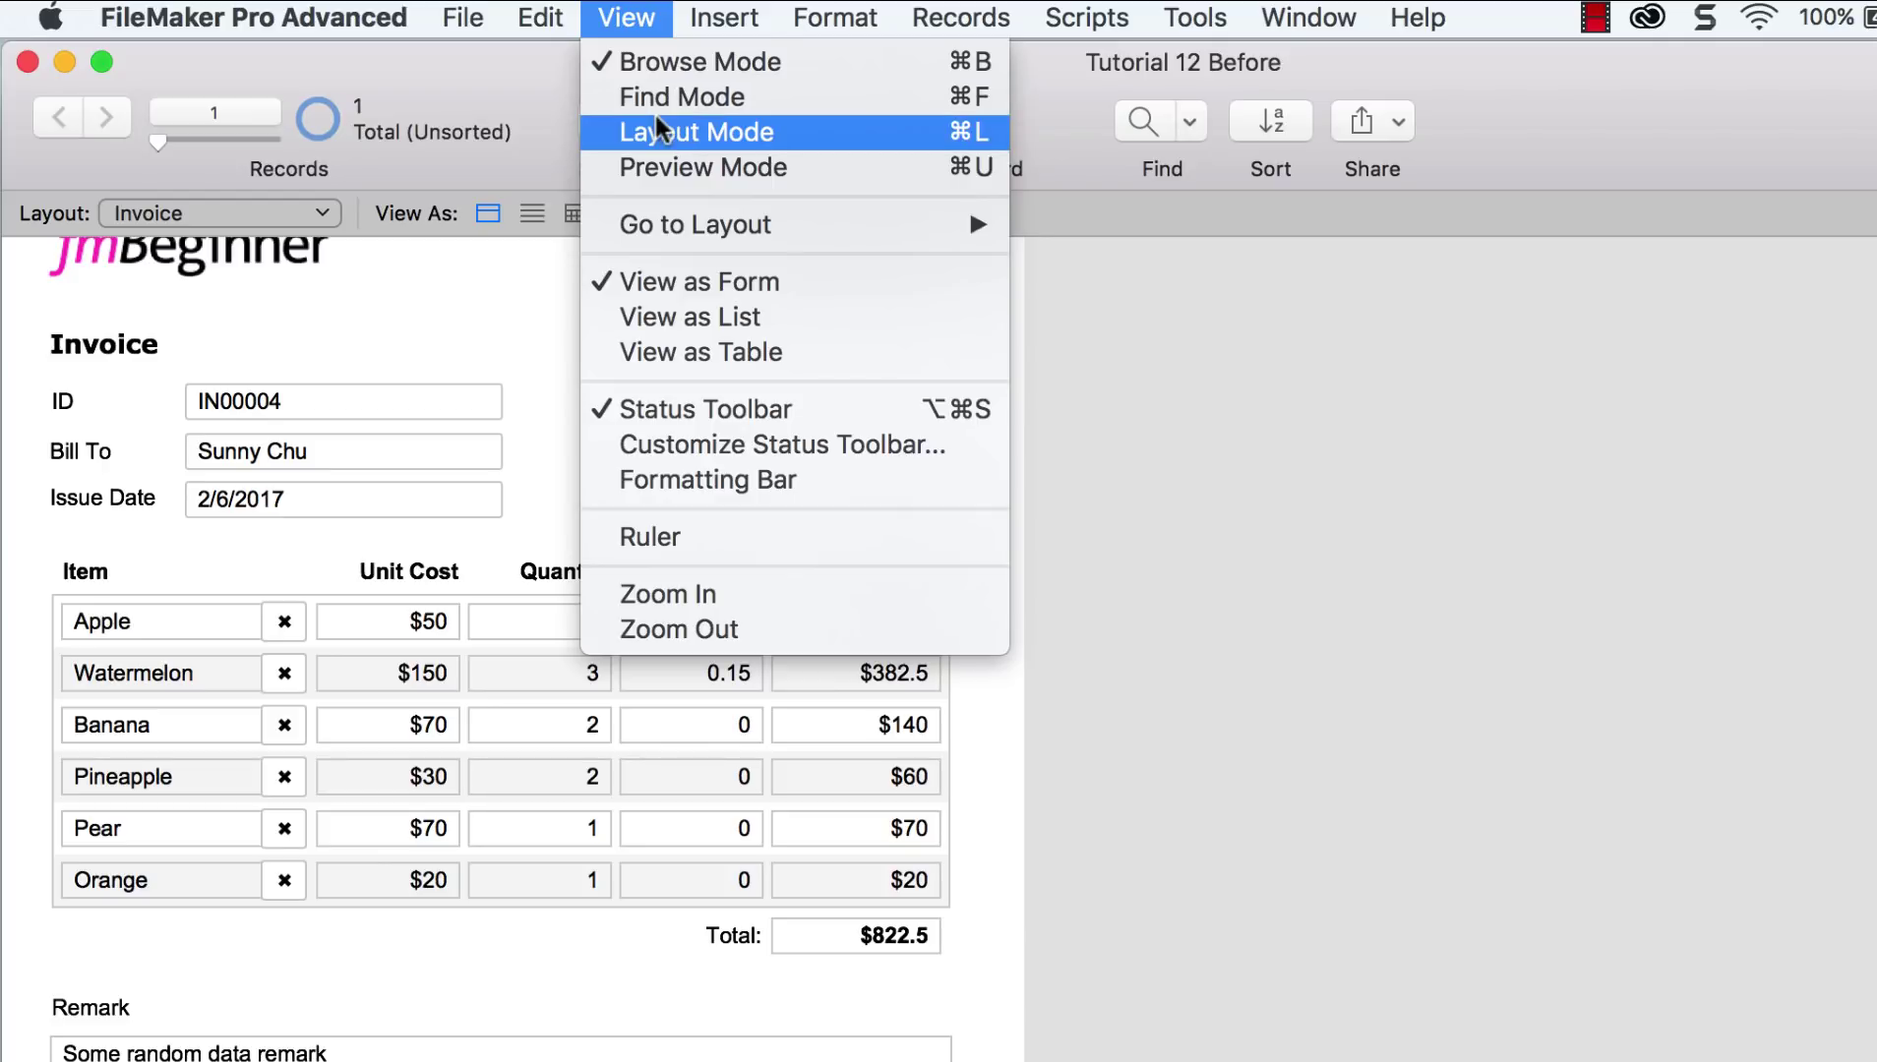
pyautogui.click(656, 130)
pyautogui.doubleClick(837, 701)
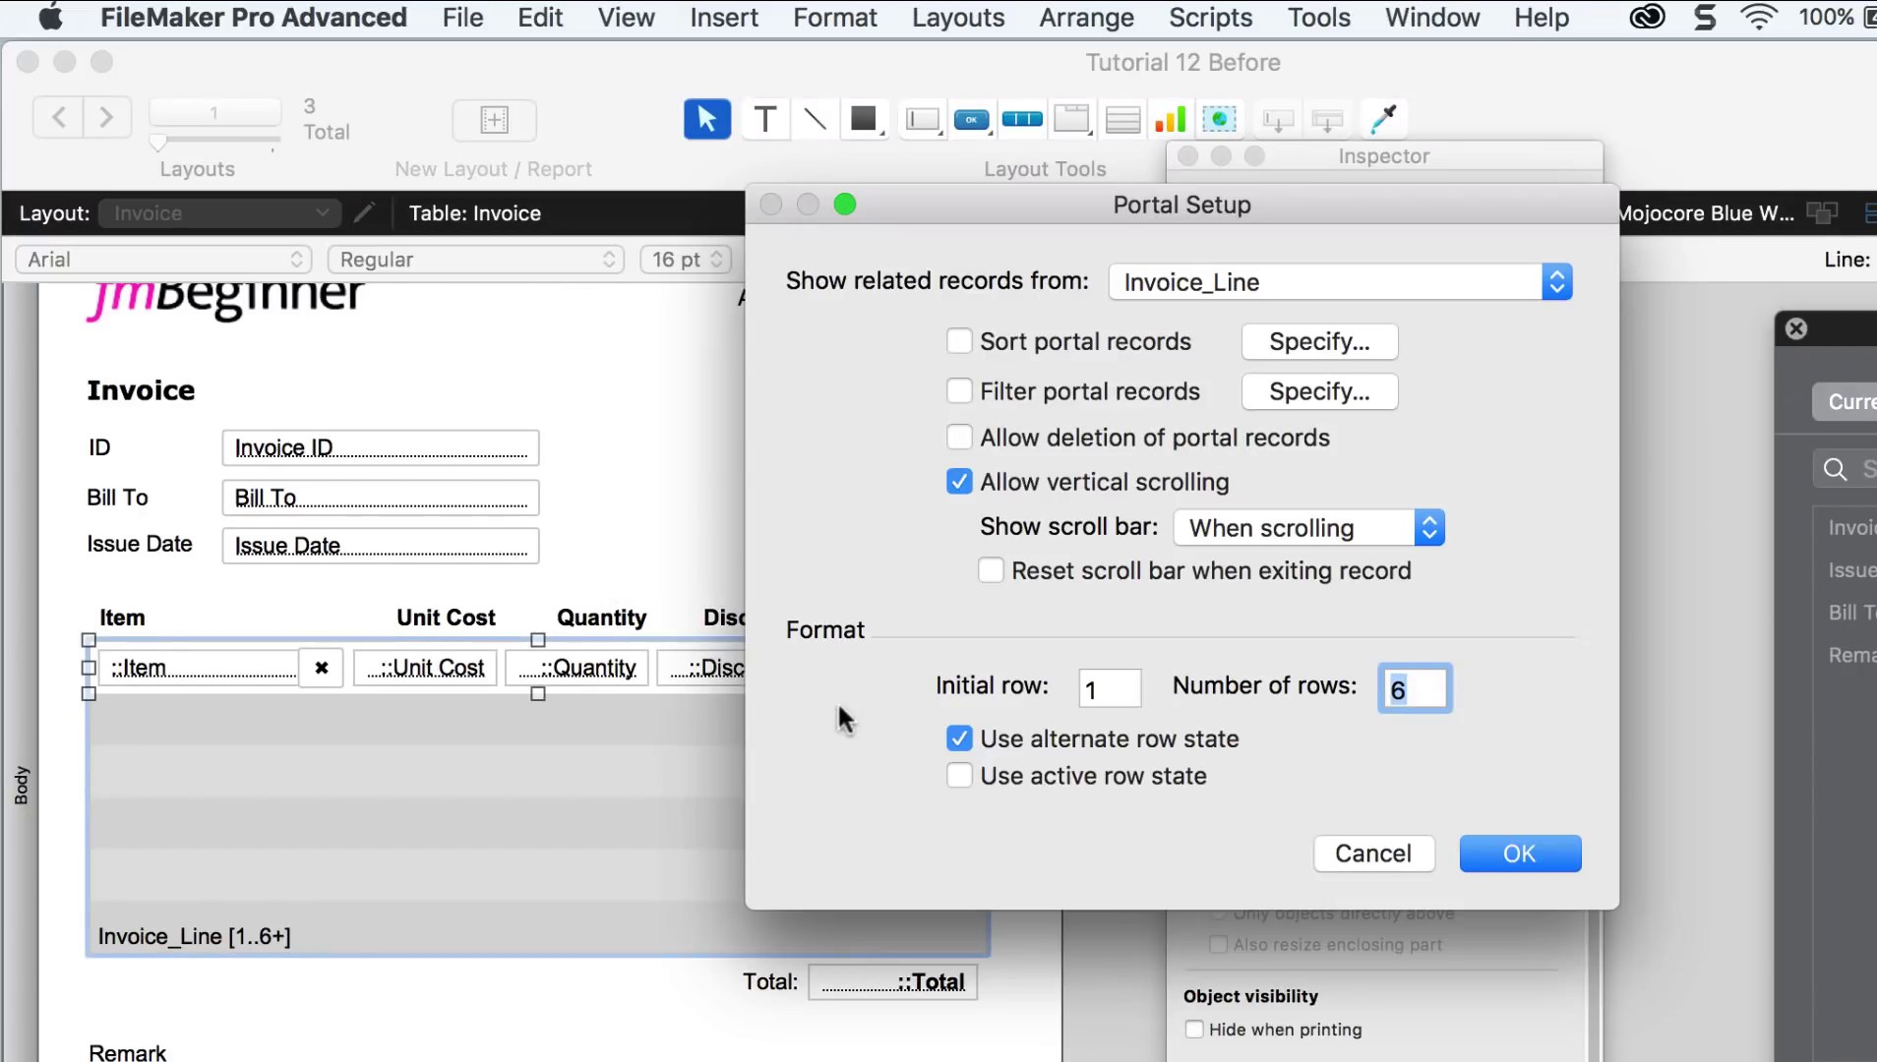
pyautogui.click(959, 484)
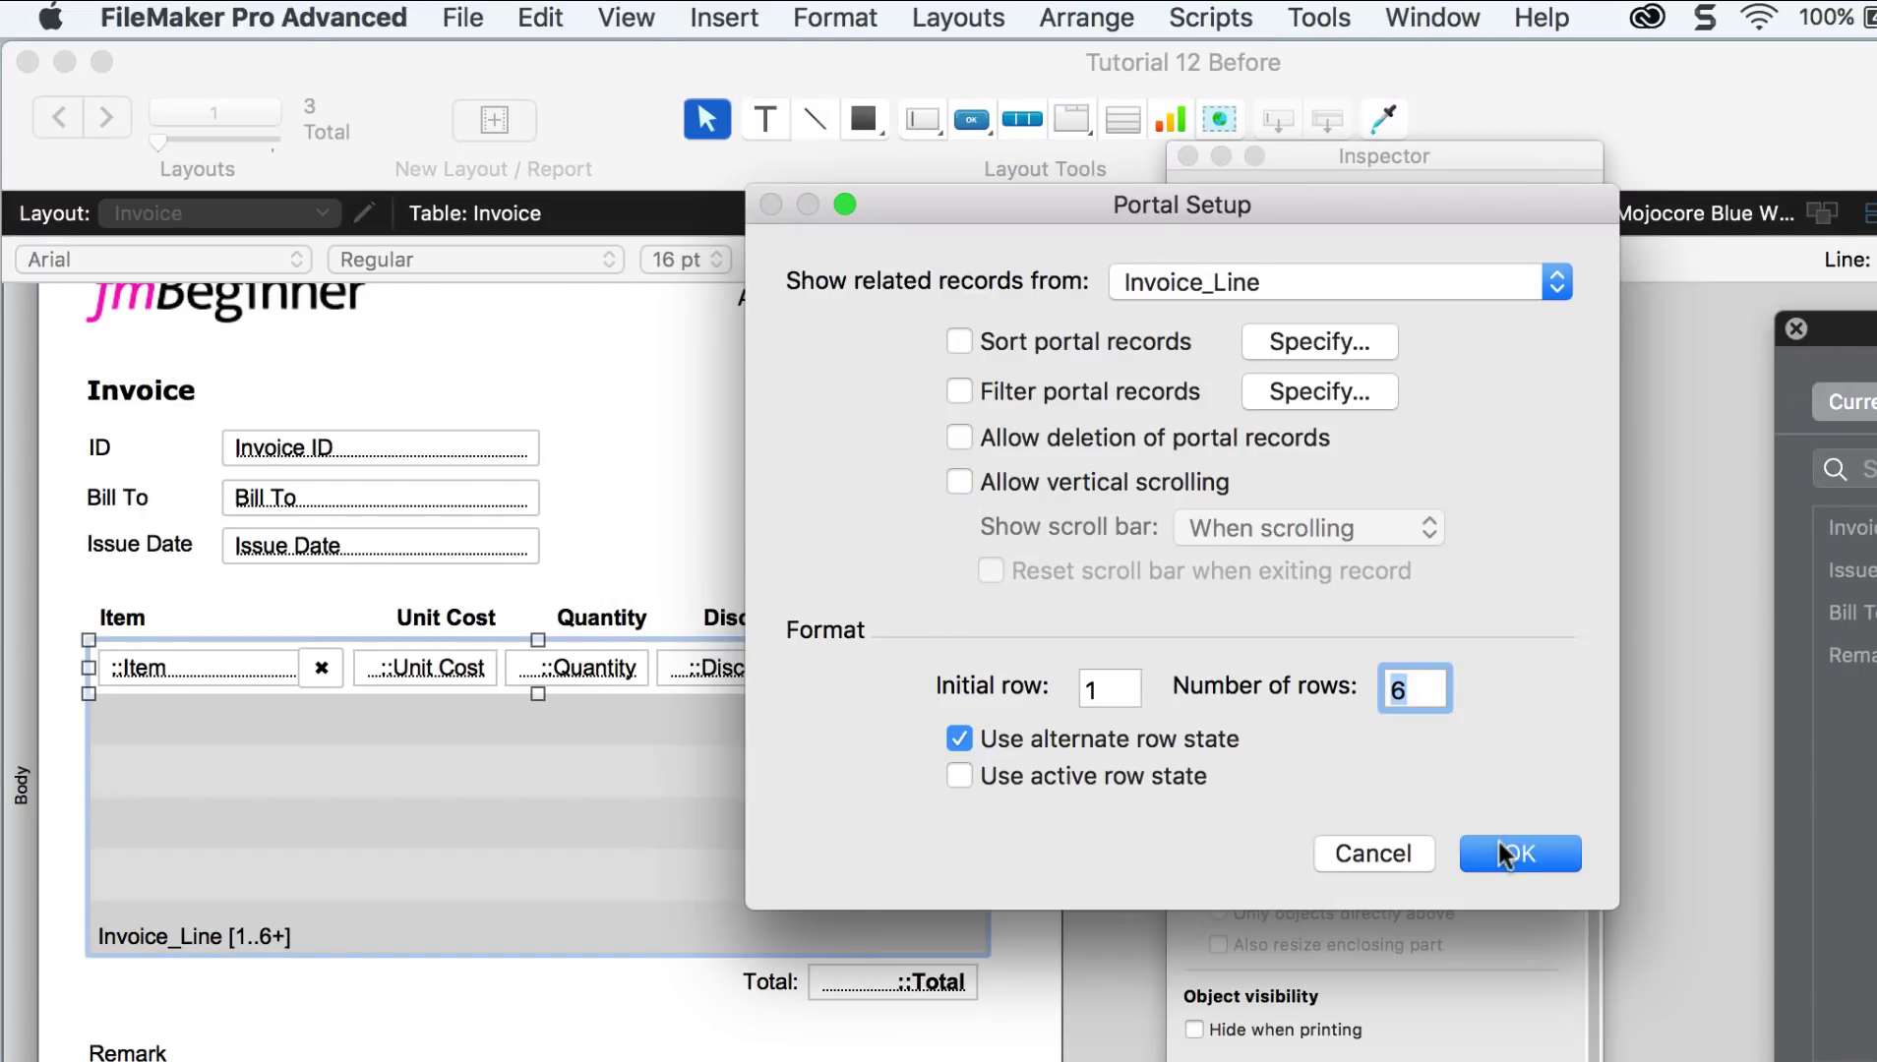
pyautogui.click(1500, 854)
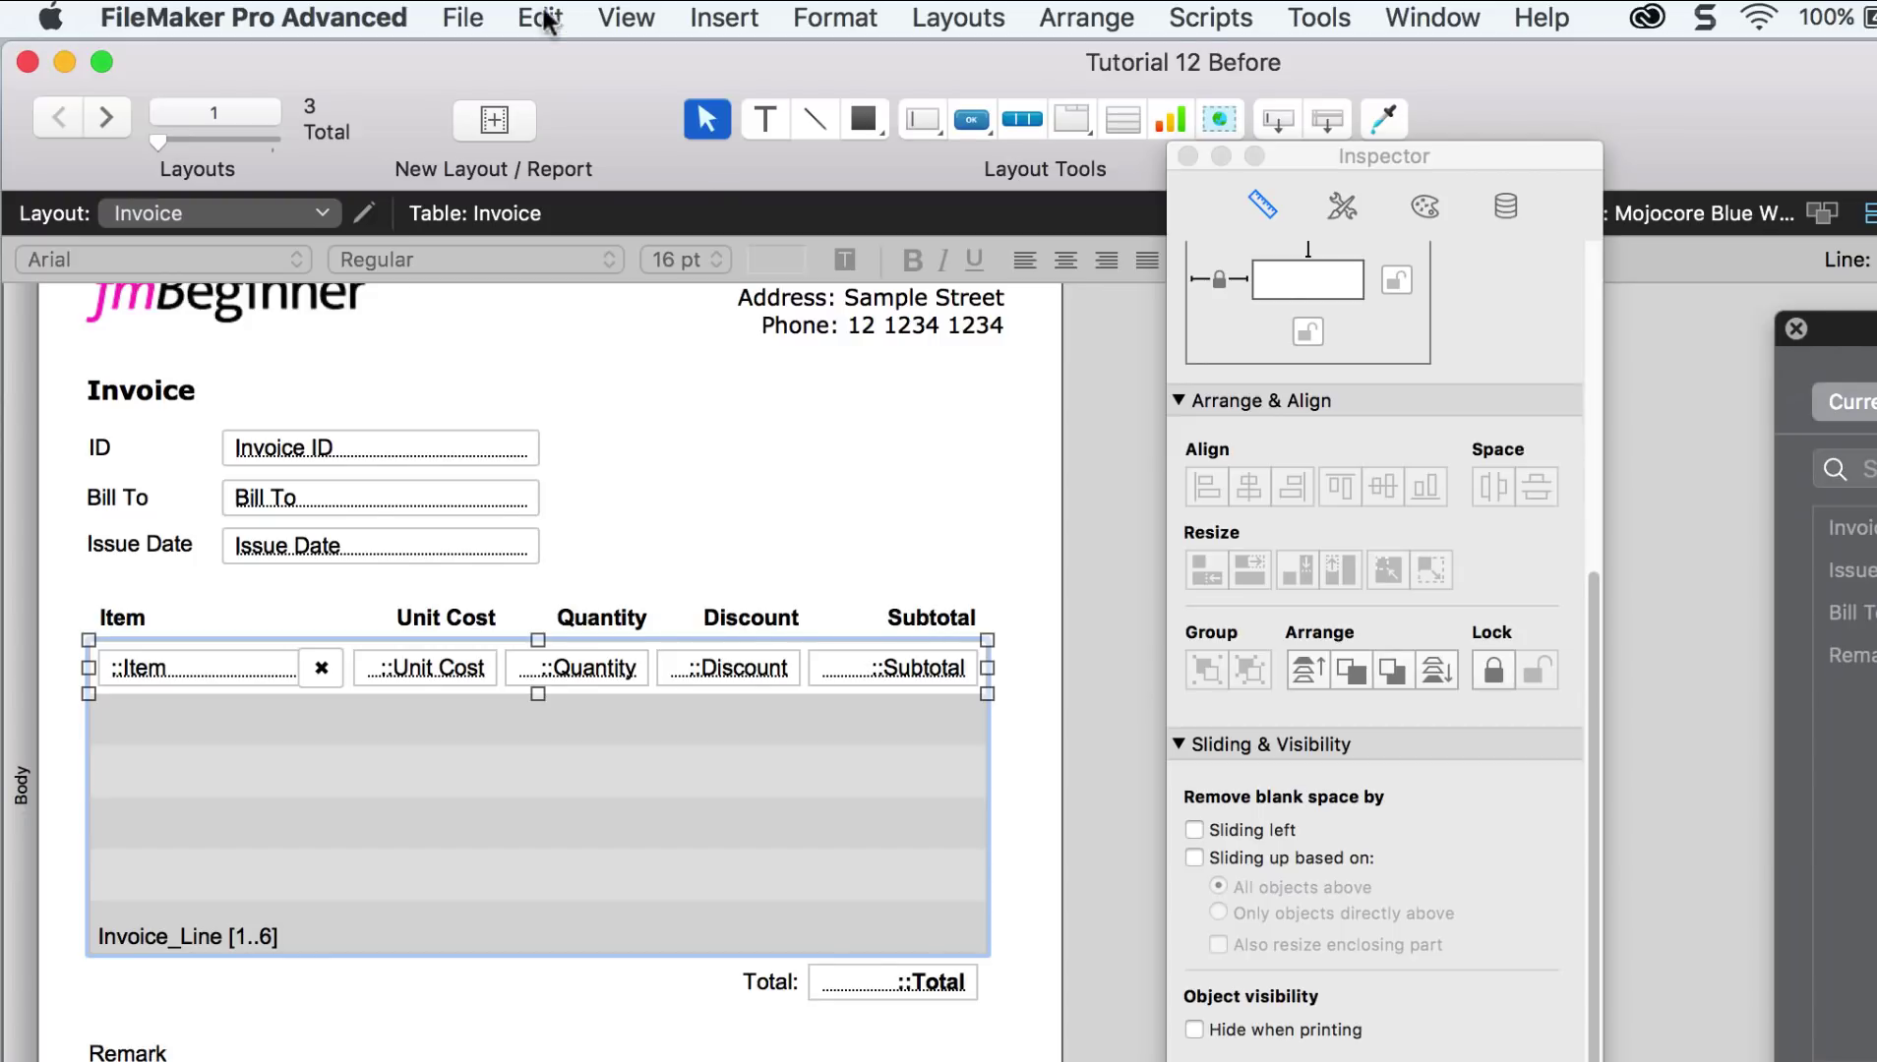
pyautogui.click(598, 20)
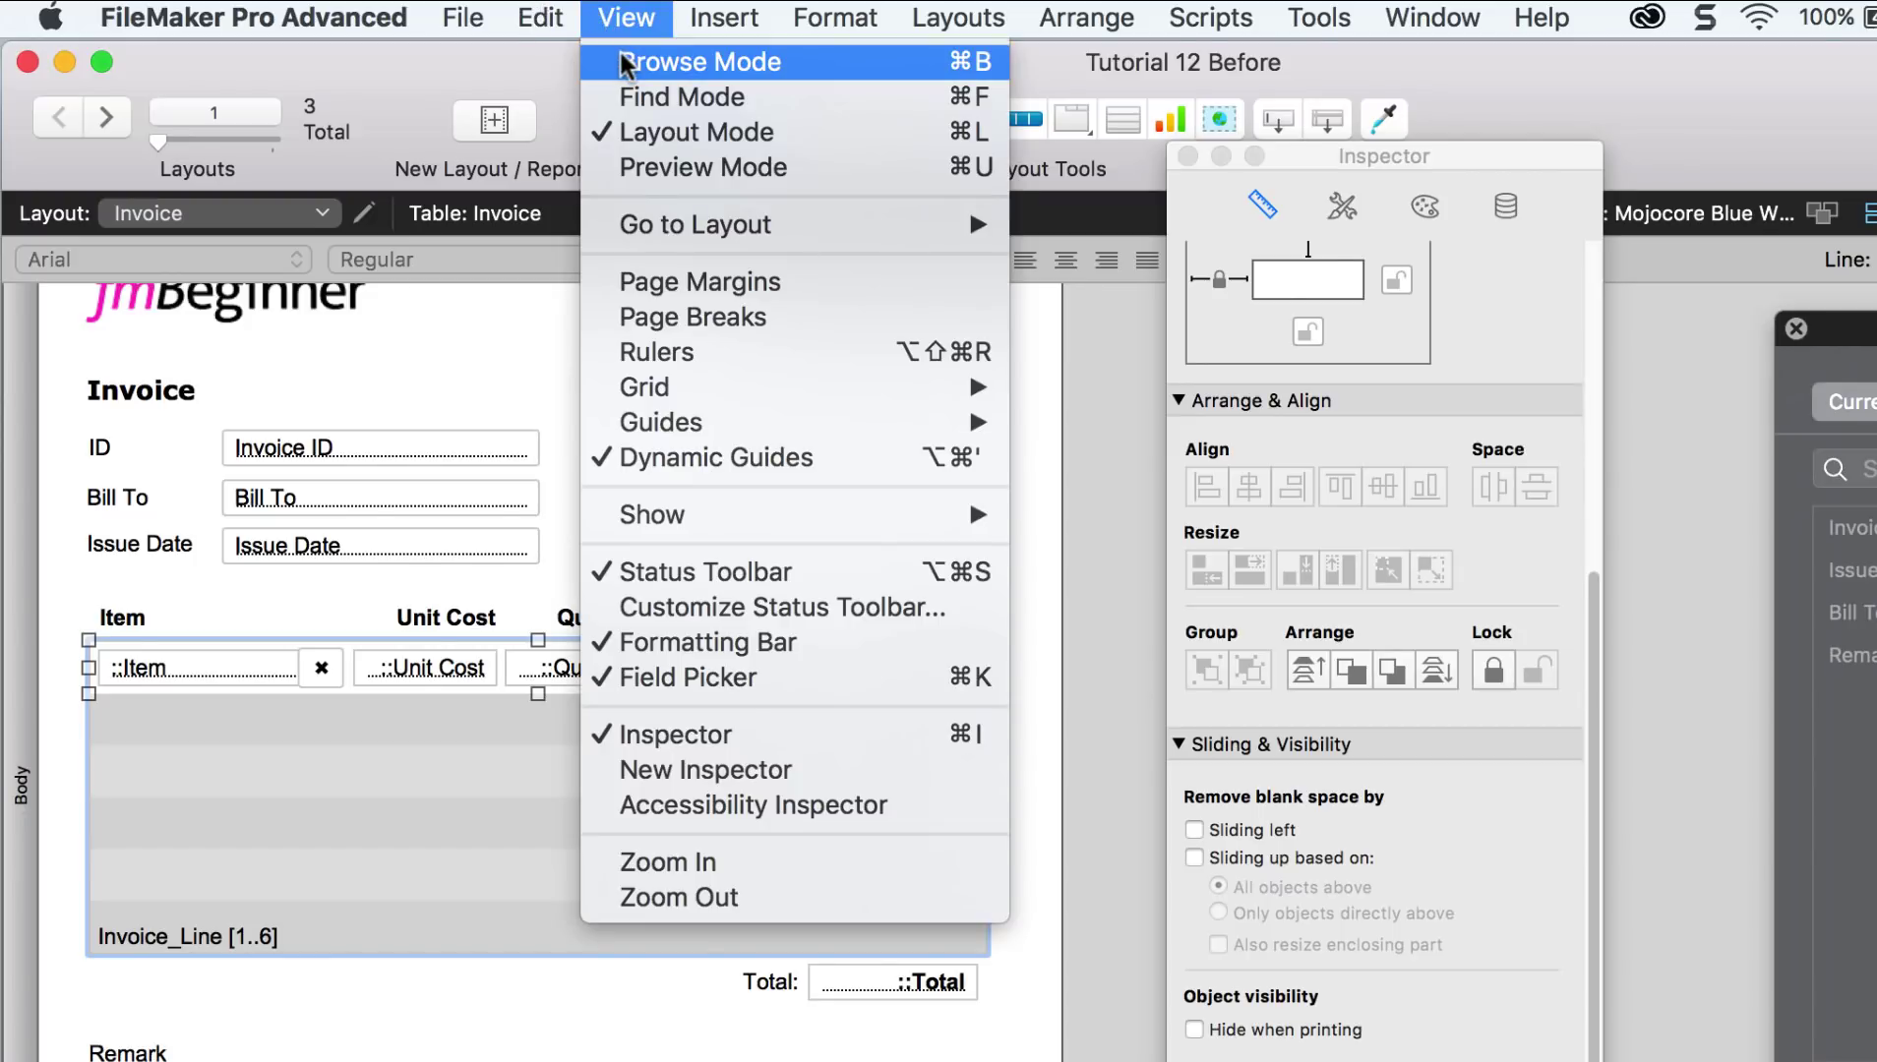
pyautogui.click(619, 61)
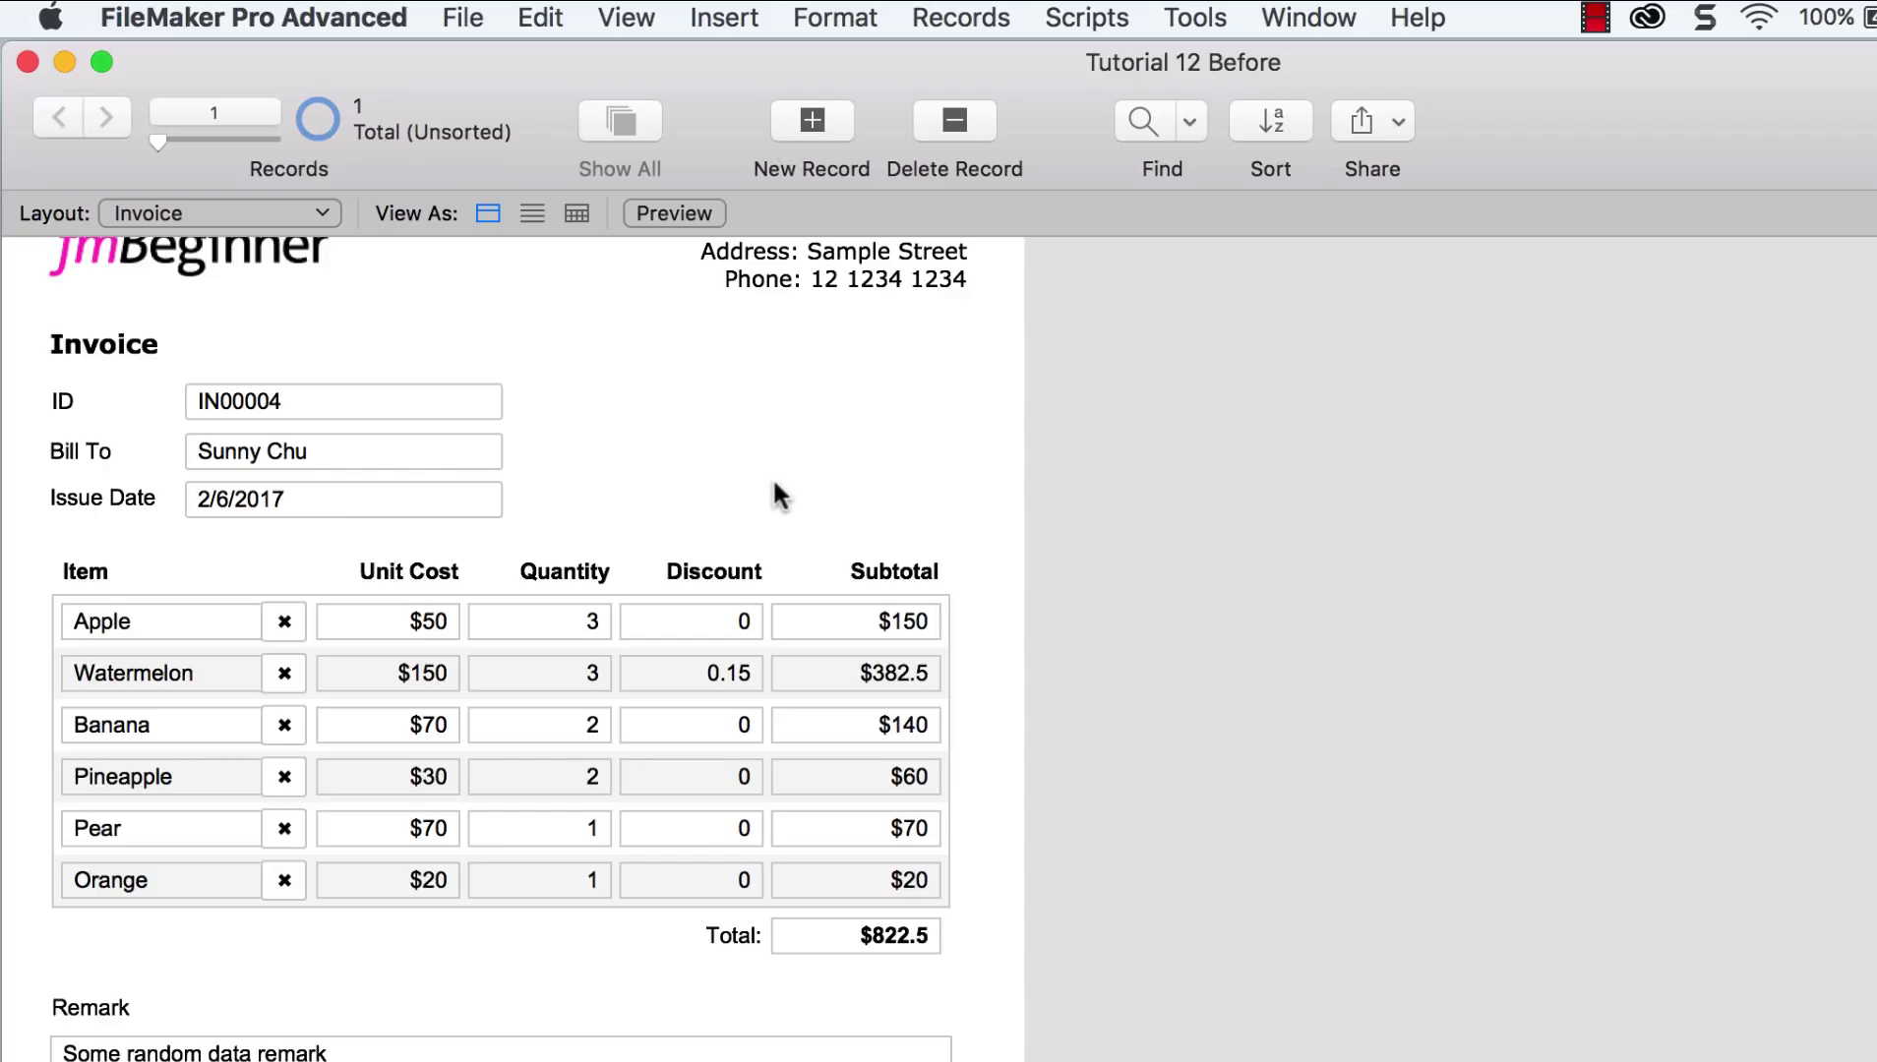
pyautogui.scroll(-1, 1271, 536)
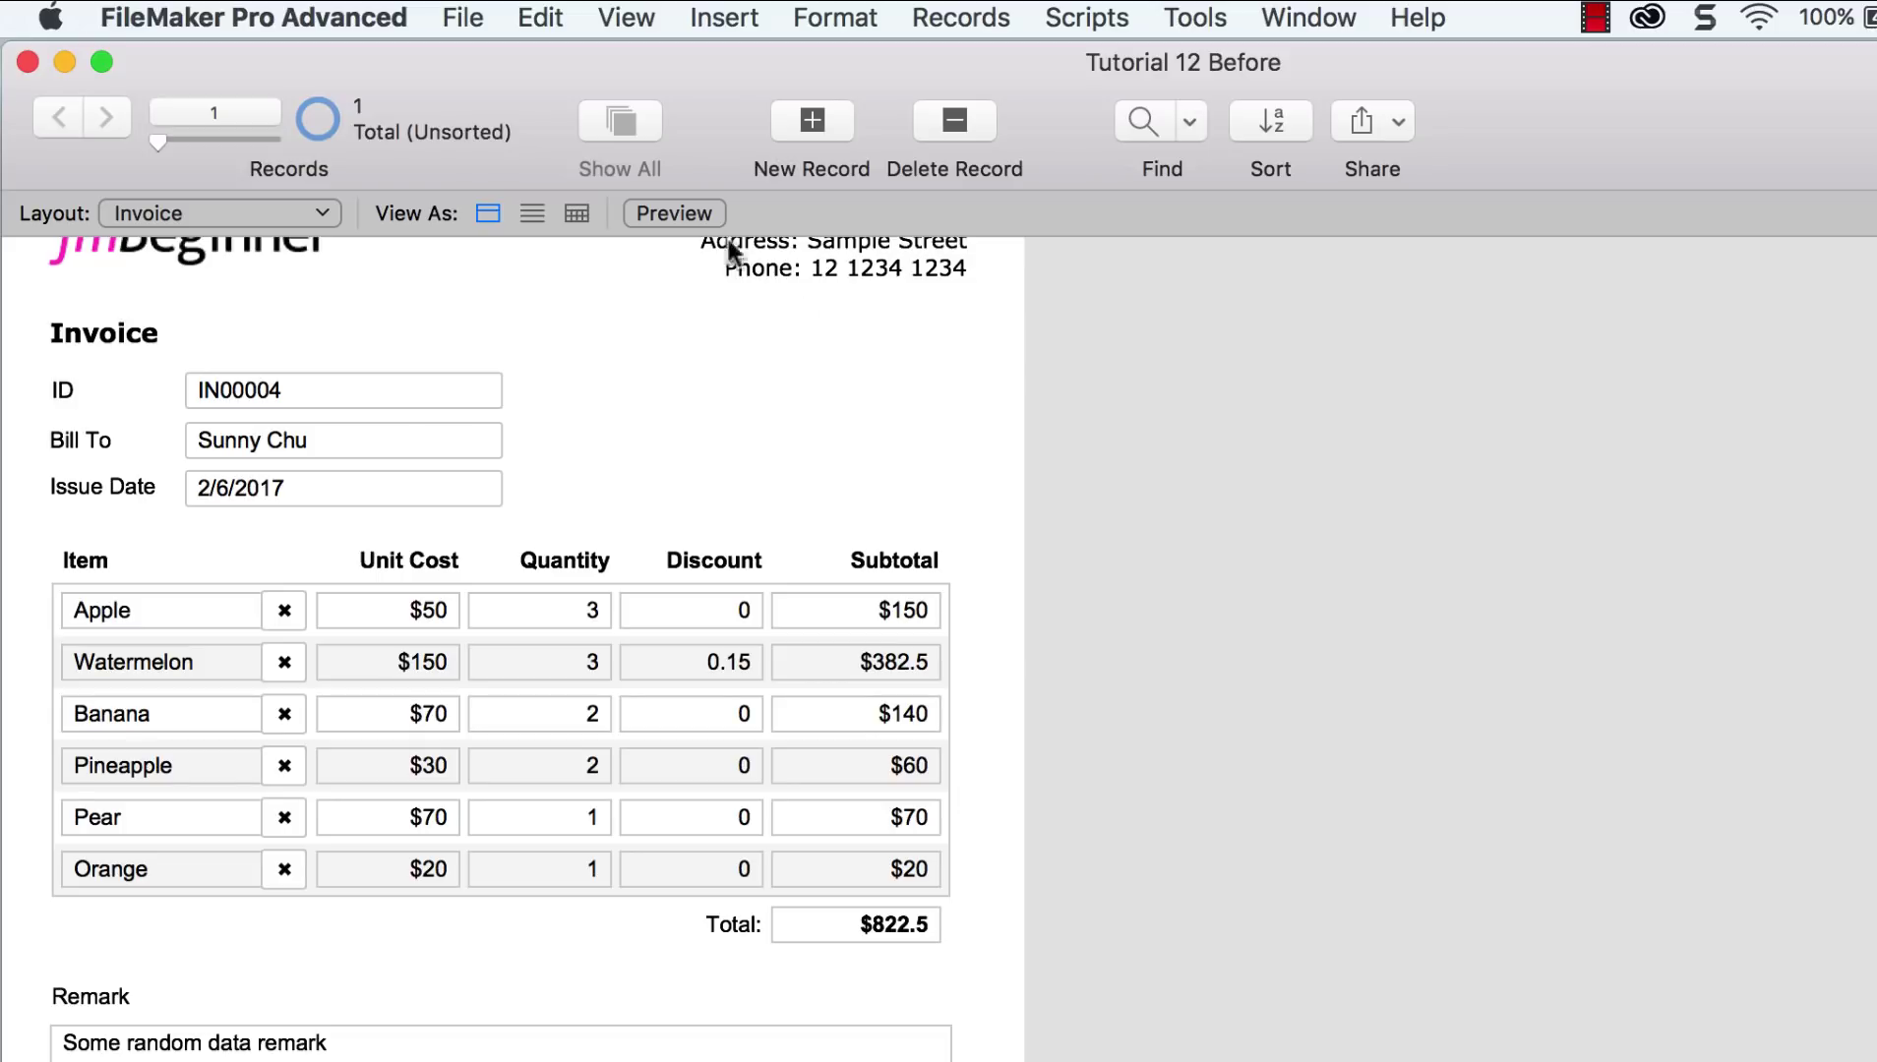
# Step: In Layout mode, lengthen the body and move the Total and Remark fields further down
pyautogui.click(639, 21)
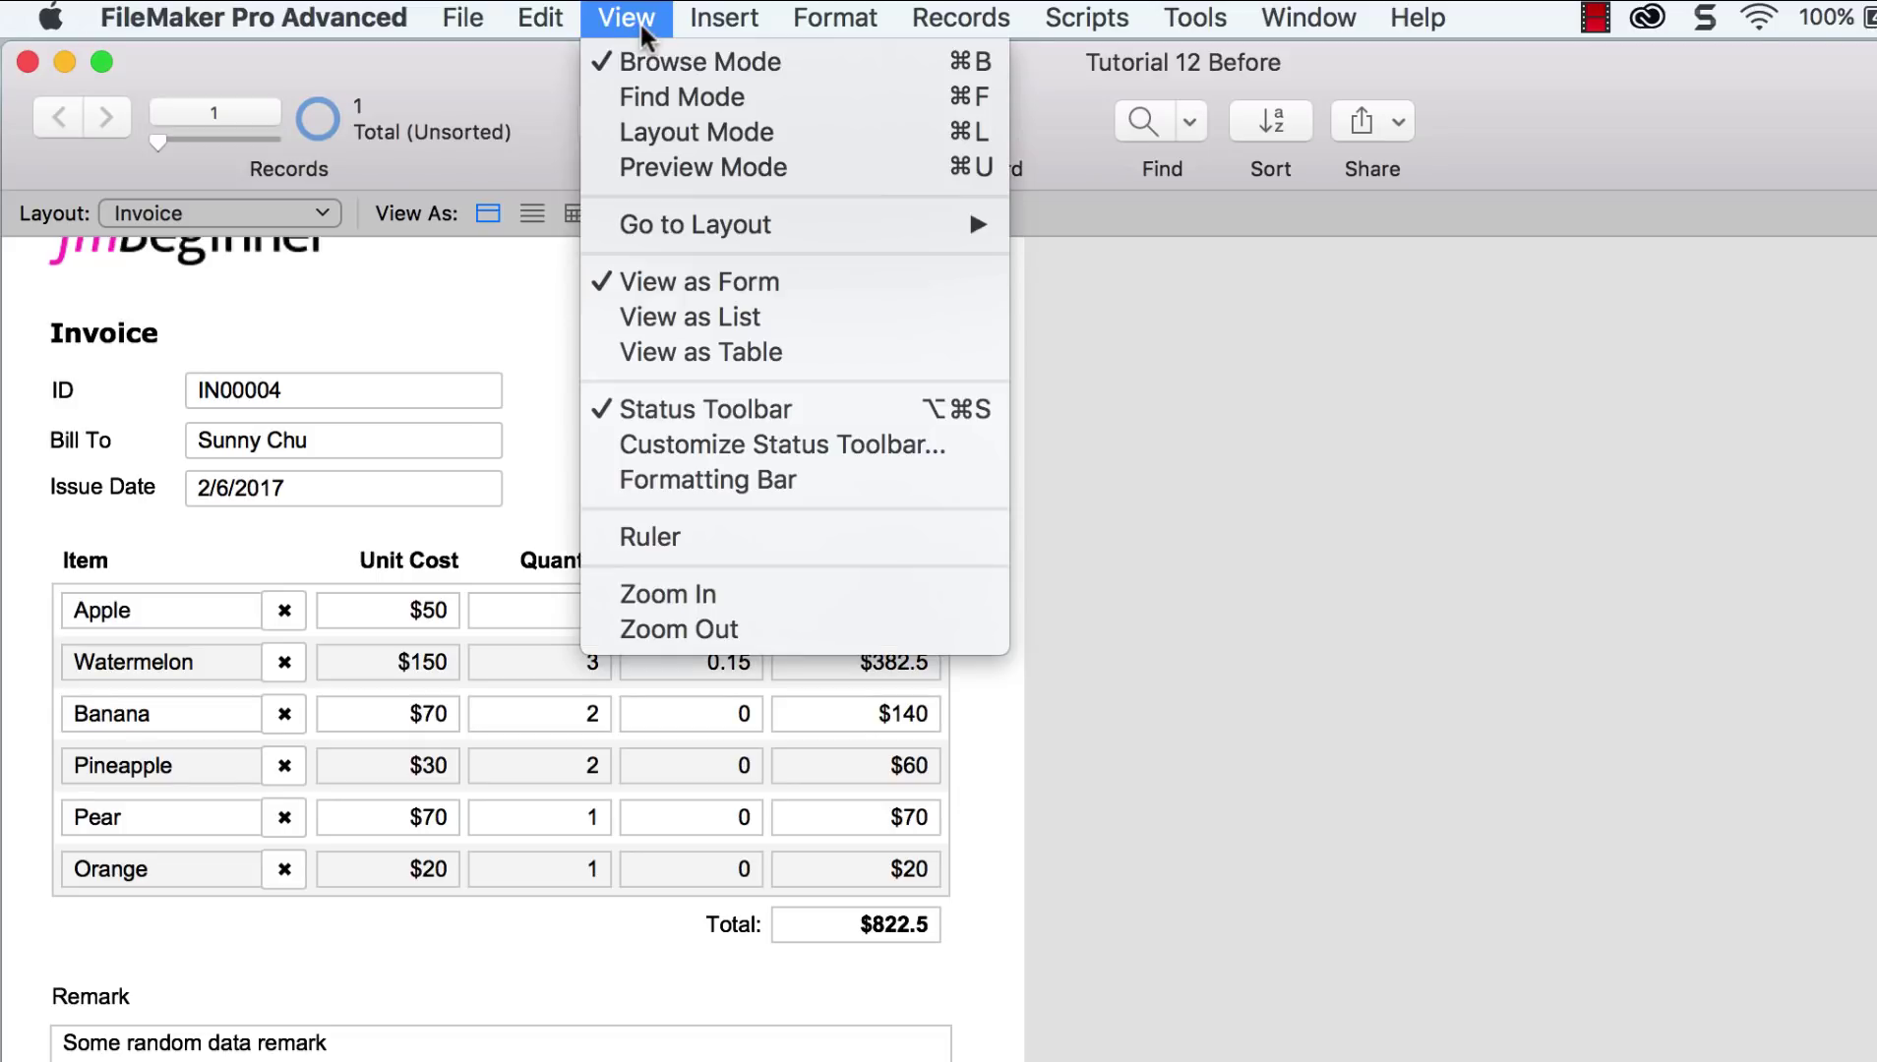
pyautogui.click(678, 122)
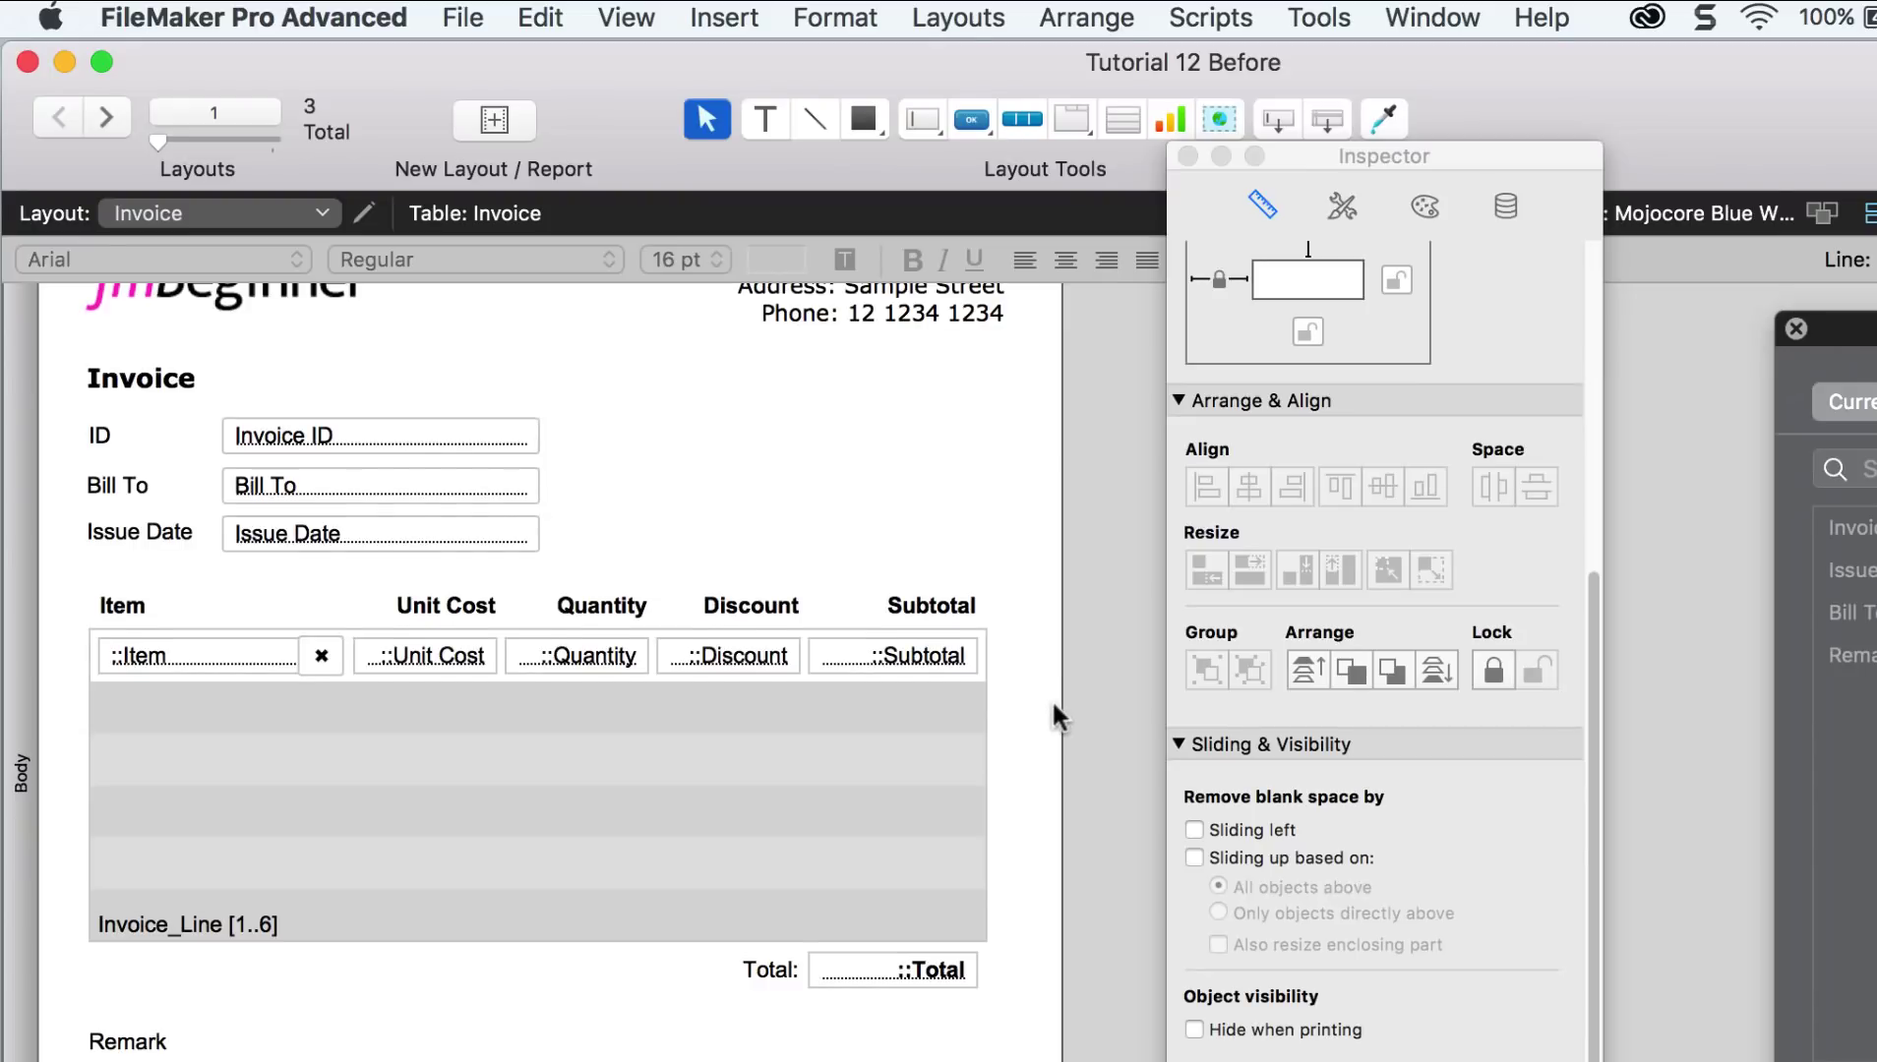
pyautogui.scroll(-5, 1052, 698)
pyautogui.scroll(-1, 1046, 723)
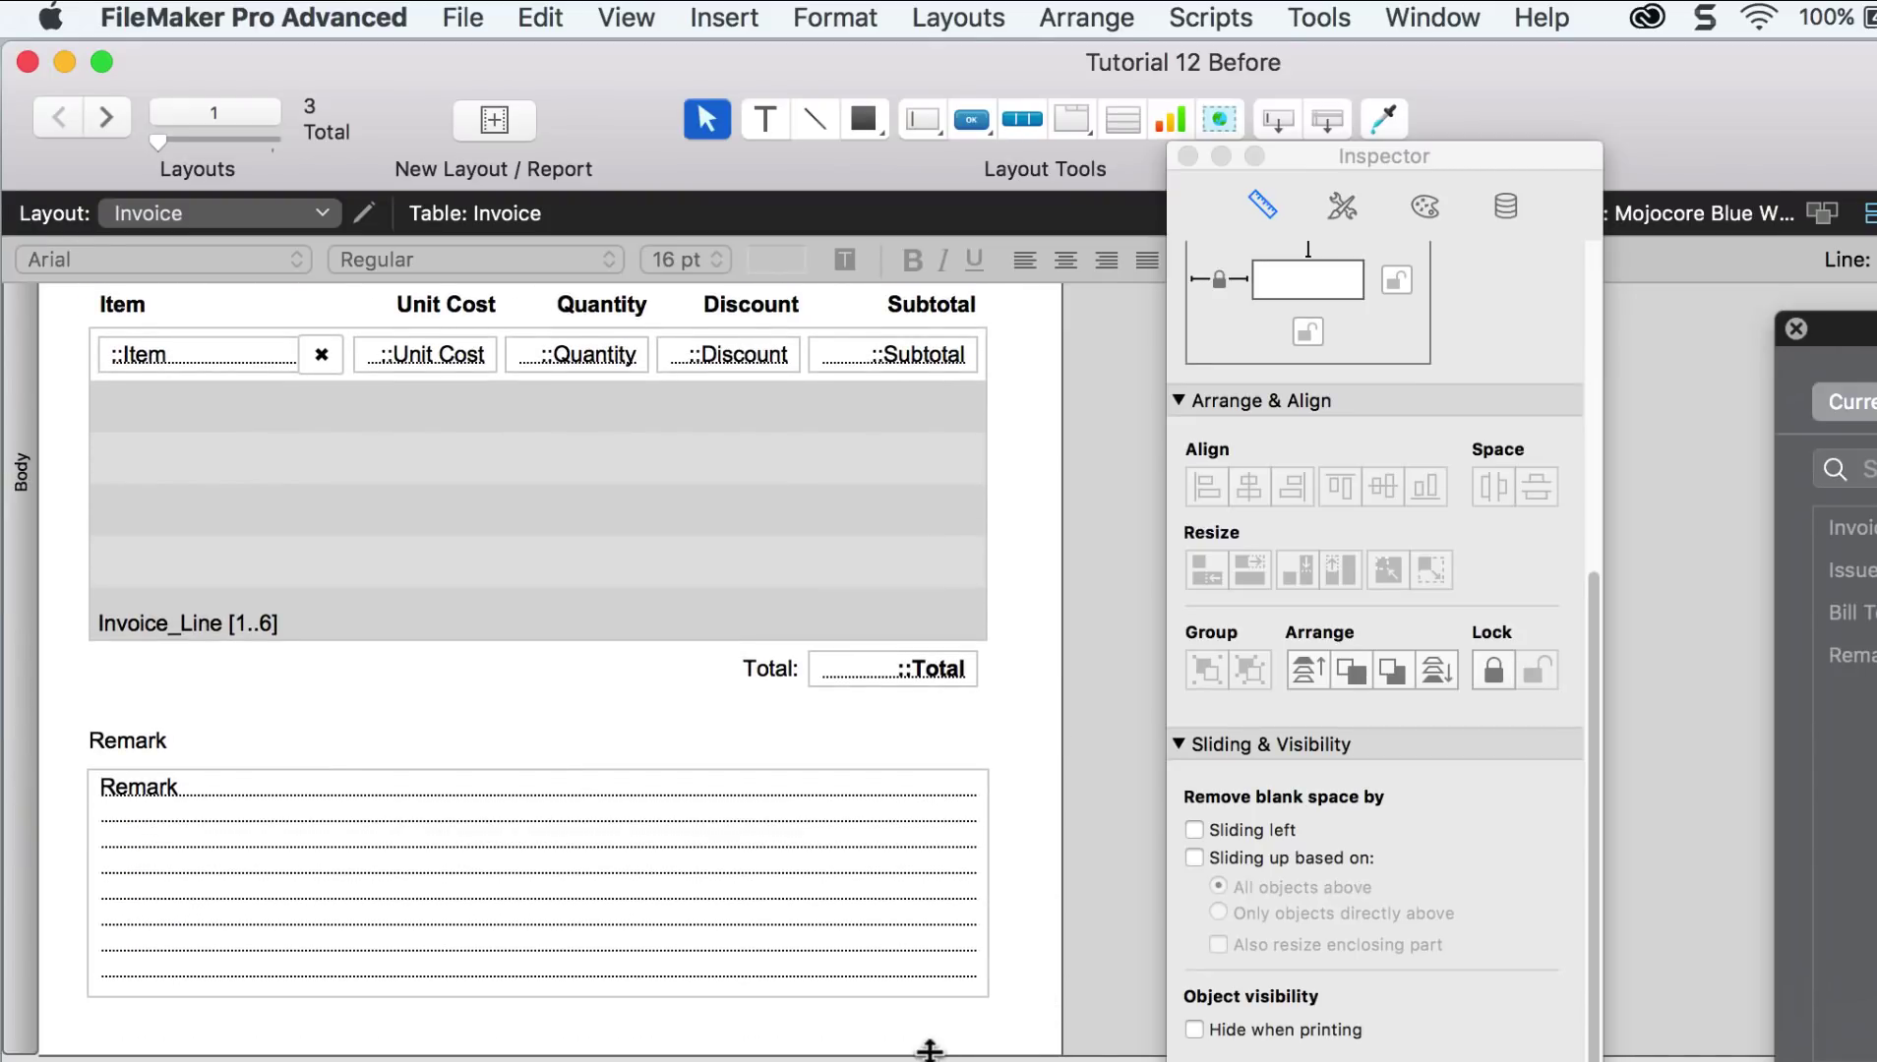
pyautogui.moveTo(930, 1047); pyautogui.dragTo(83, 667)
pyautogui.moveTo(143, 745); pyautogui.dragTo(132, 1003)
# Step: Set the line-item portal's number of rows to 11 and return to Browse mode
pyautogui.doubleClick(527, 571)
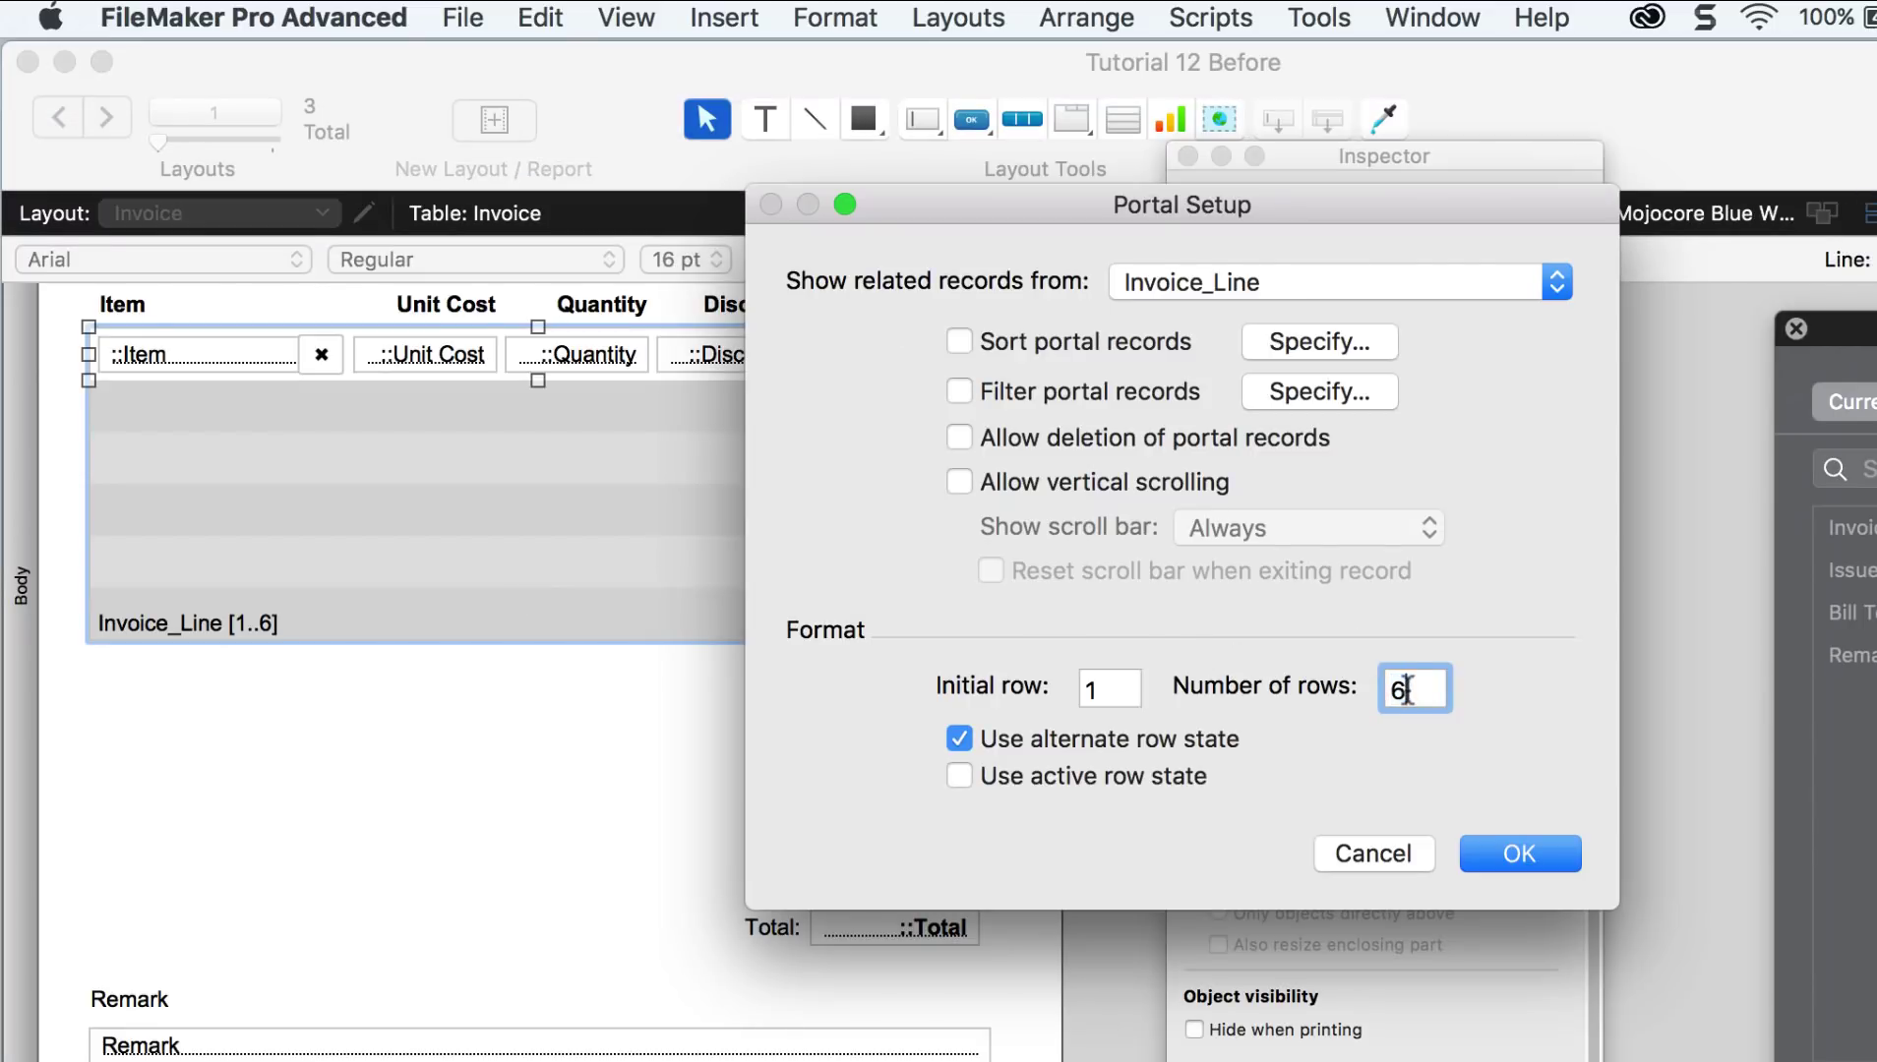
pyautogui.write('12')
pyautogui.click(1515, 852)
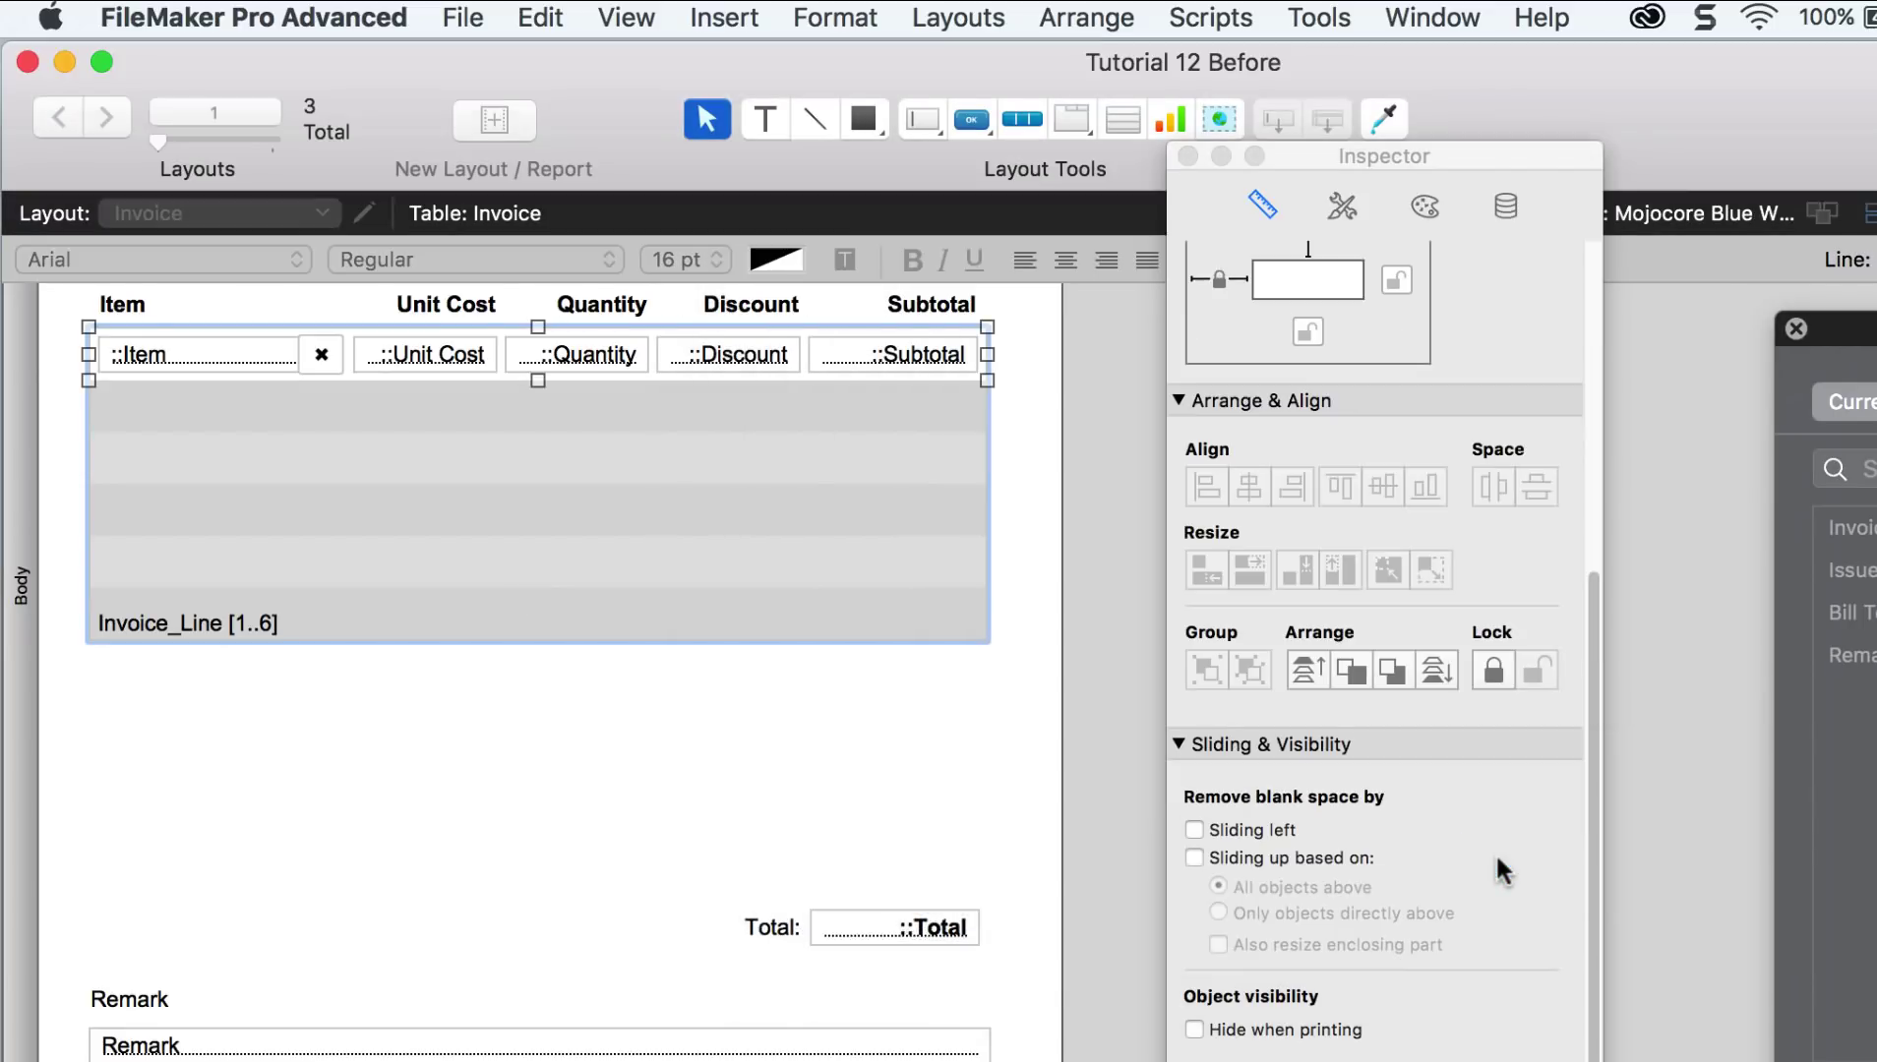
pyautogui.doubleClick(896, 857)
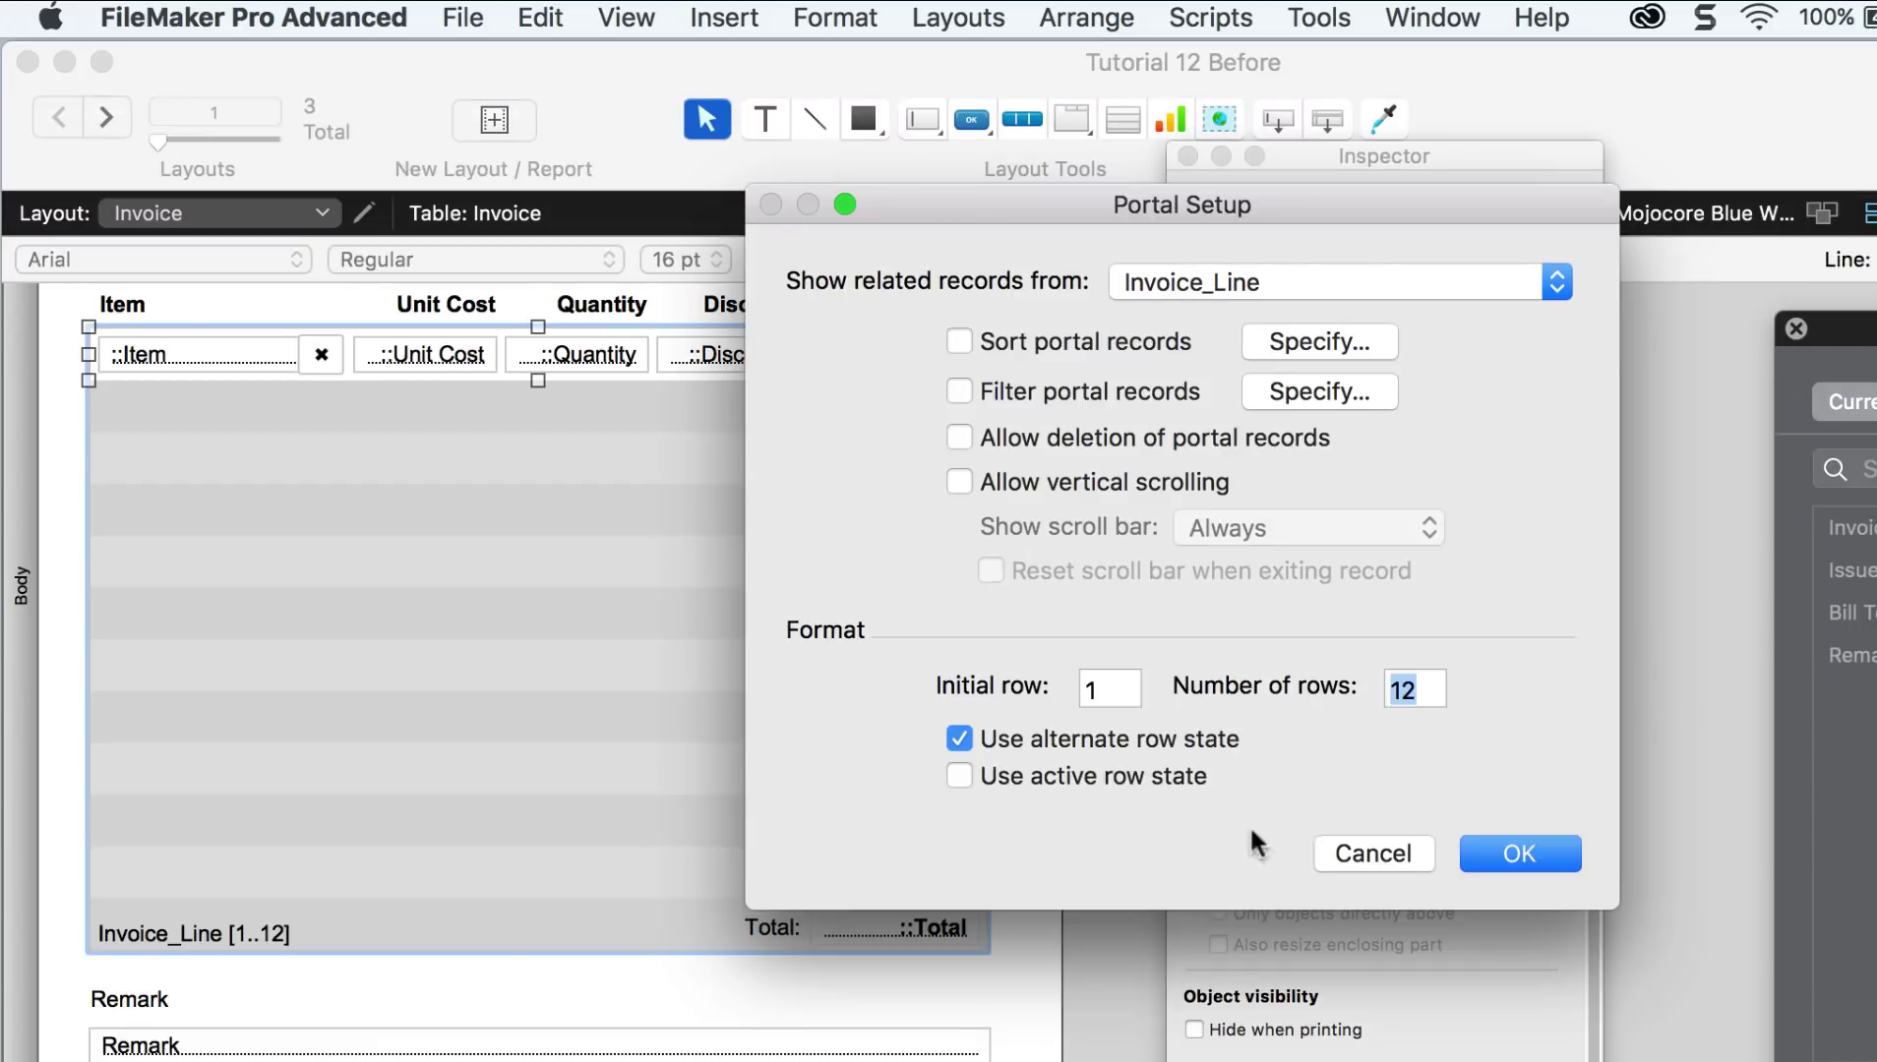
pyautogui.write('11')
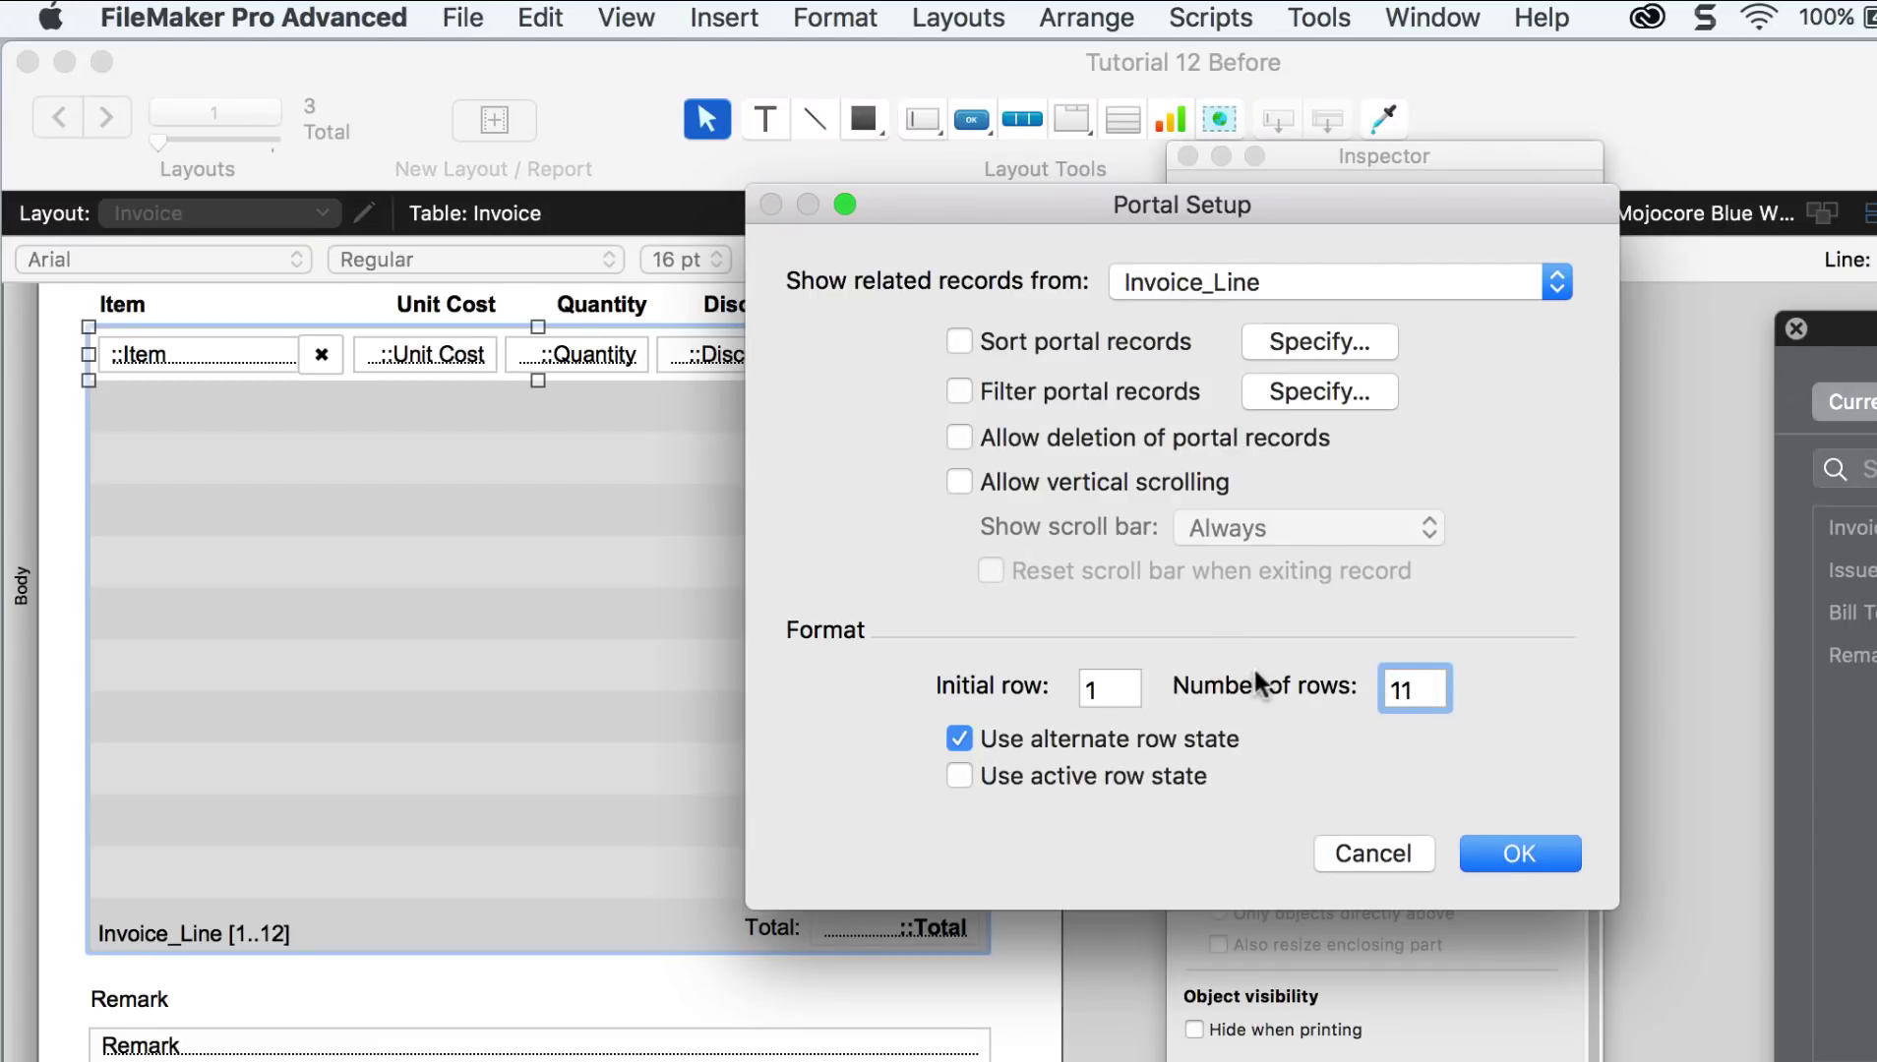
pyautogui.click(1528, 852)
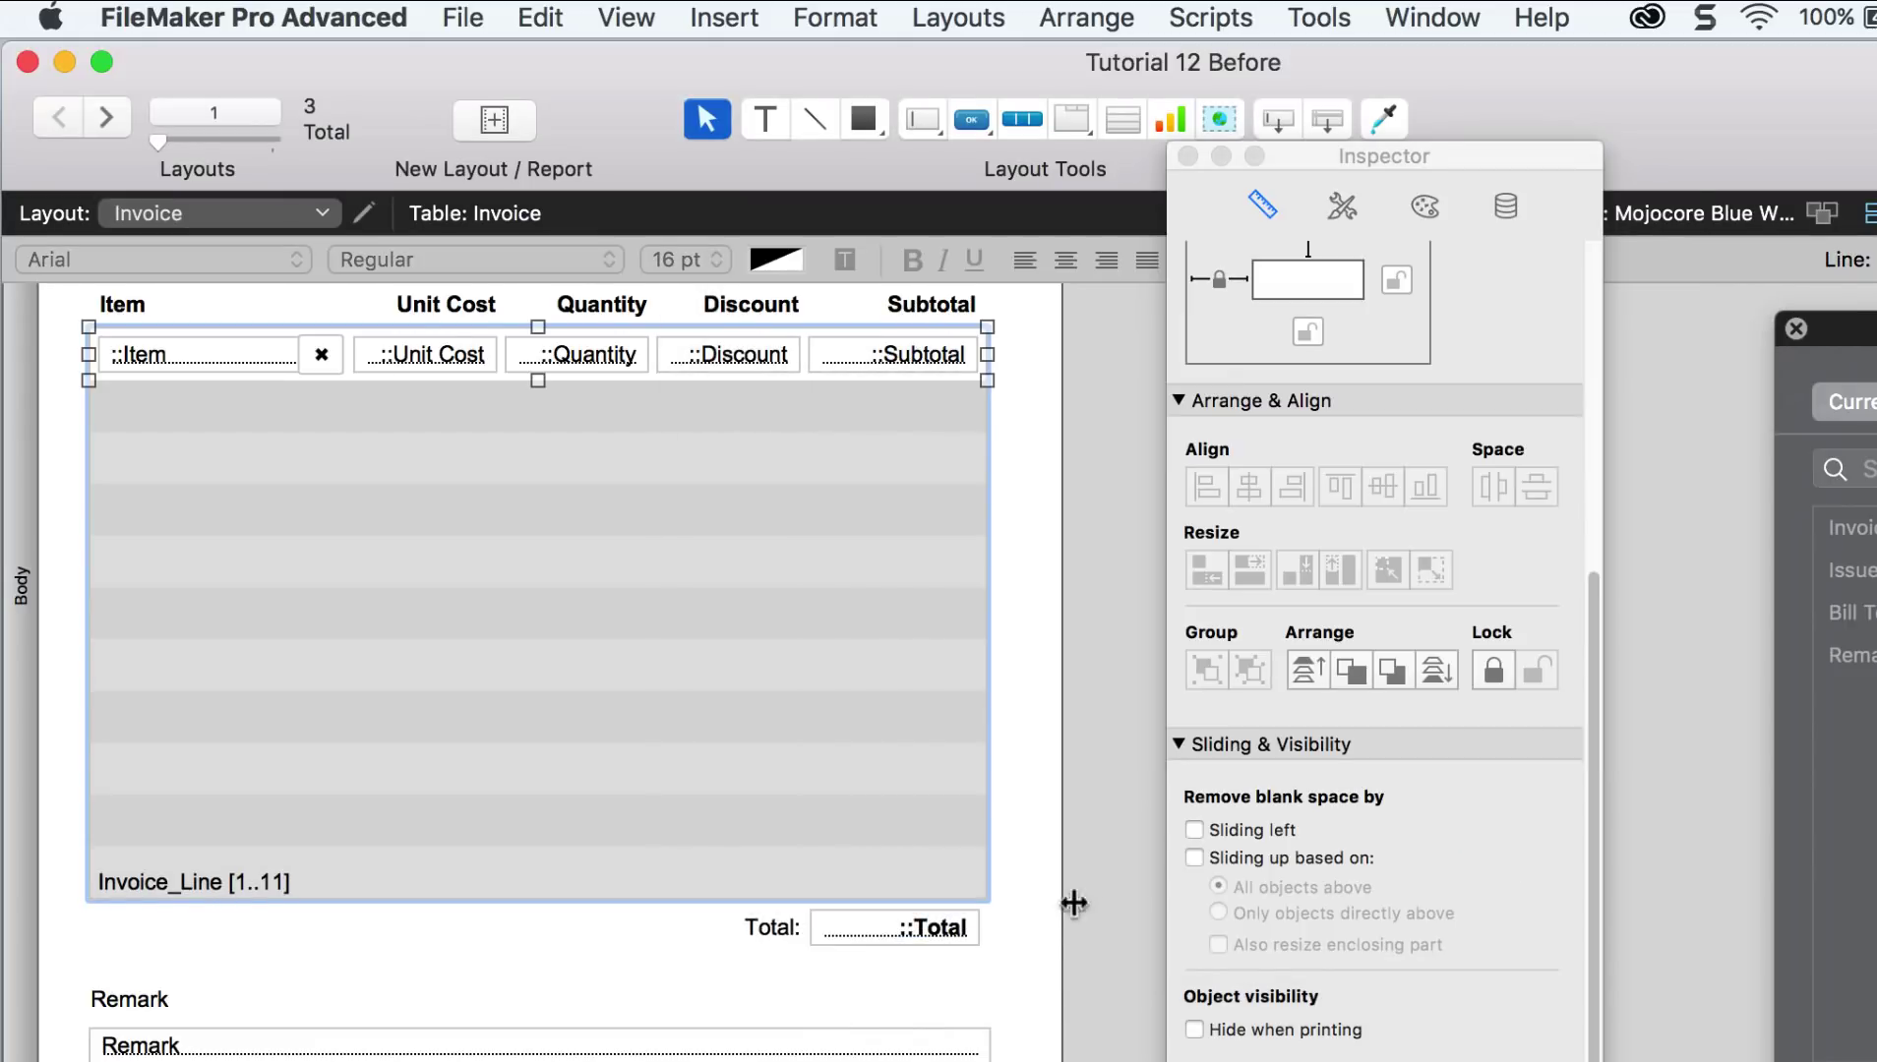
pyautogui.click(1023, 923)
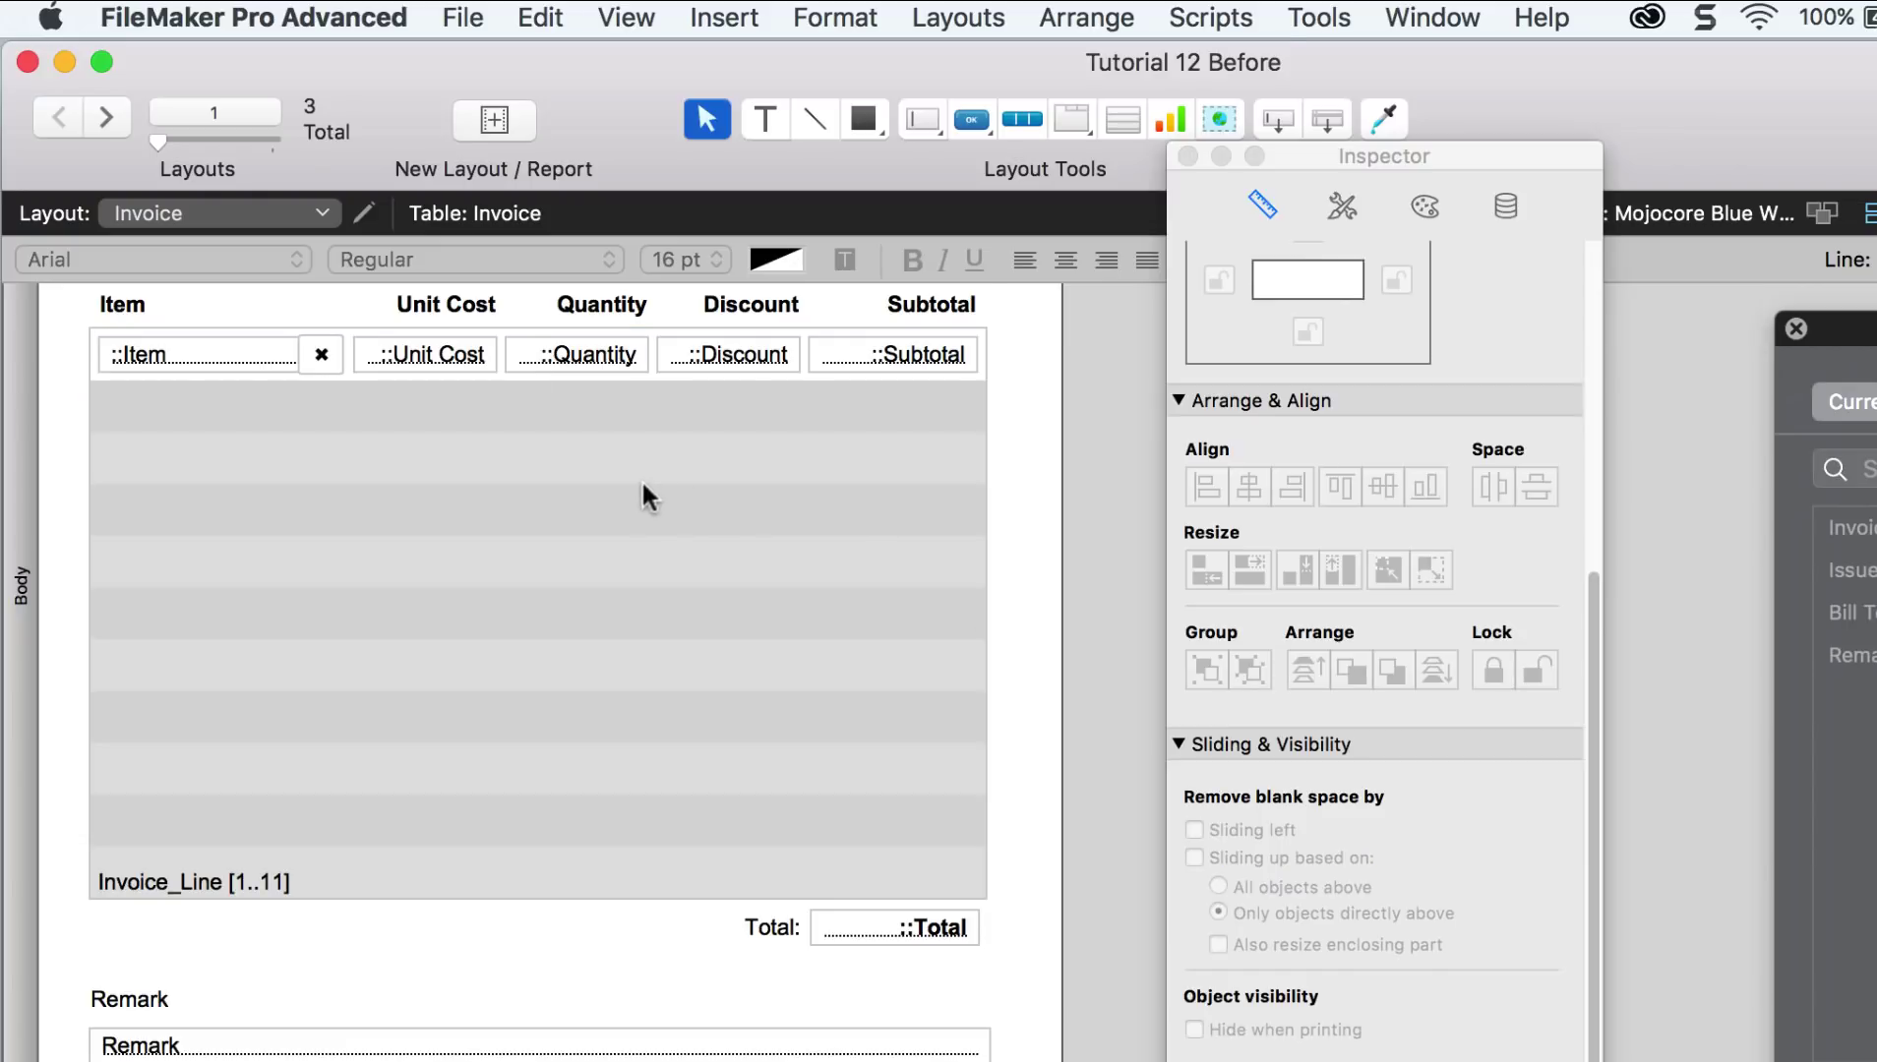
pyautogui.click(625, 16)
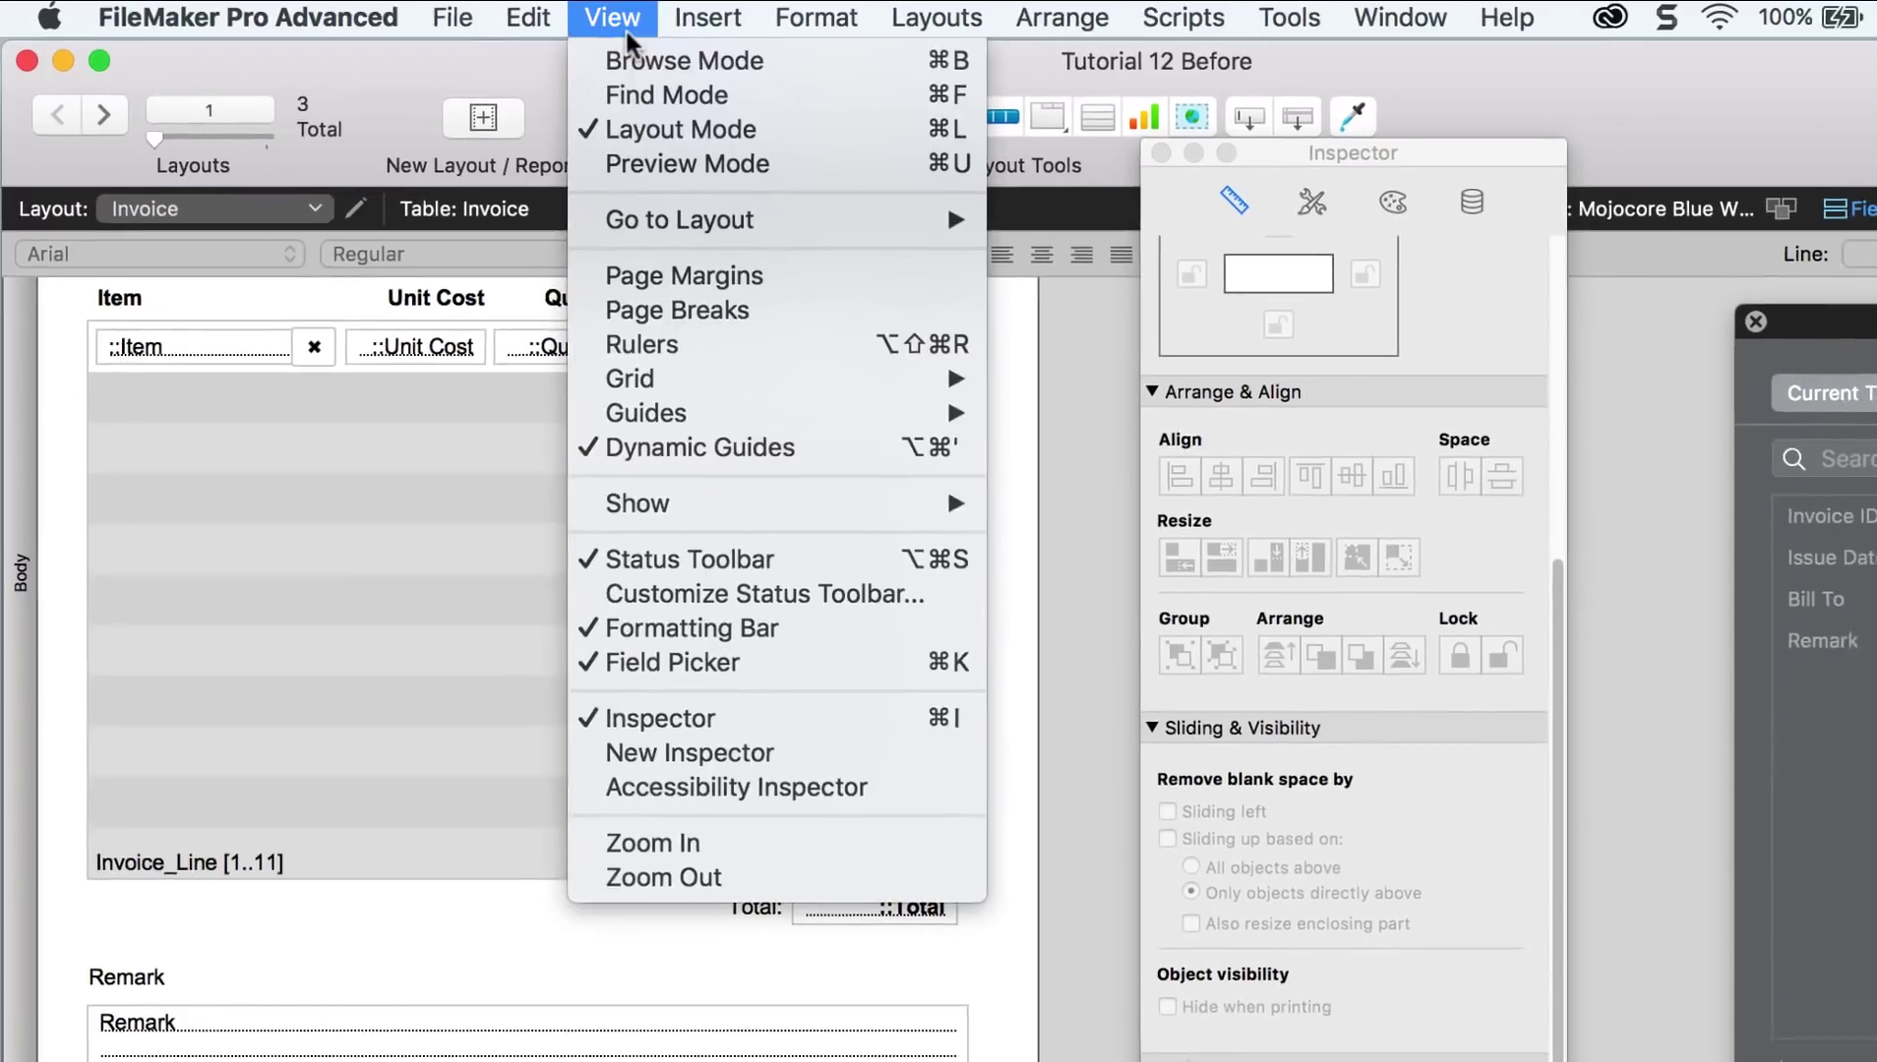
pyautogui.click(639, 657)
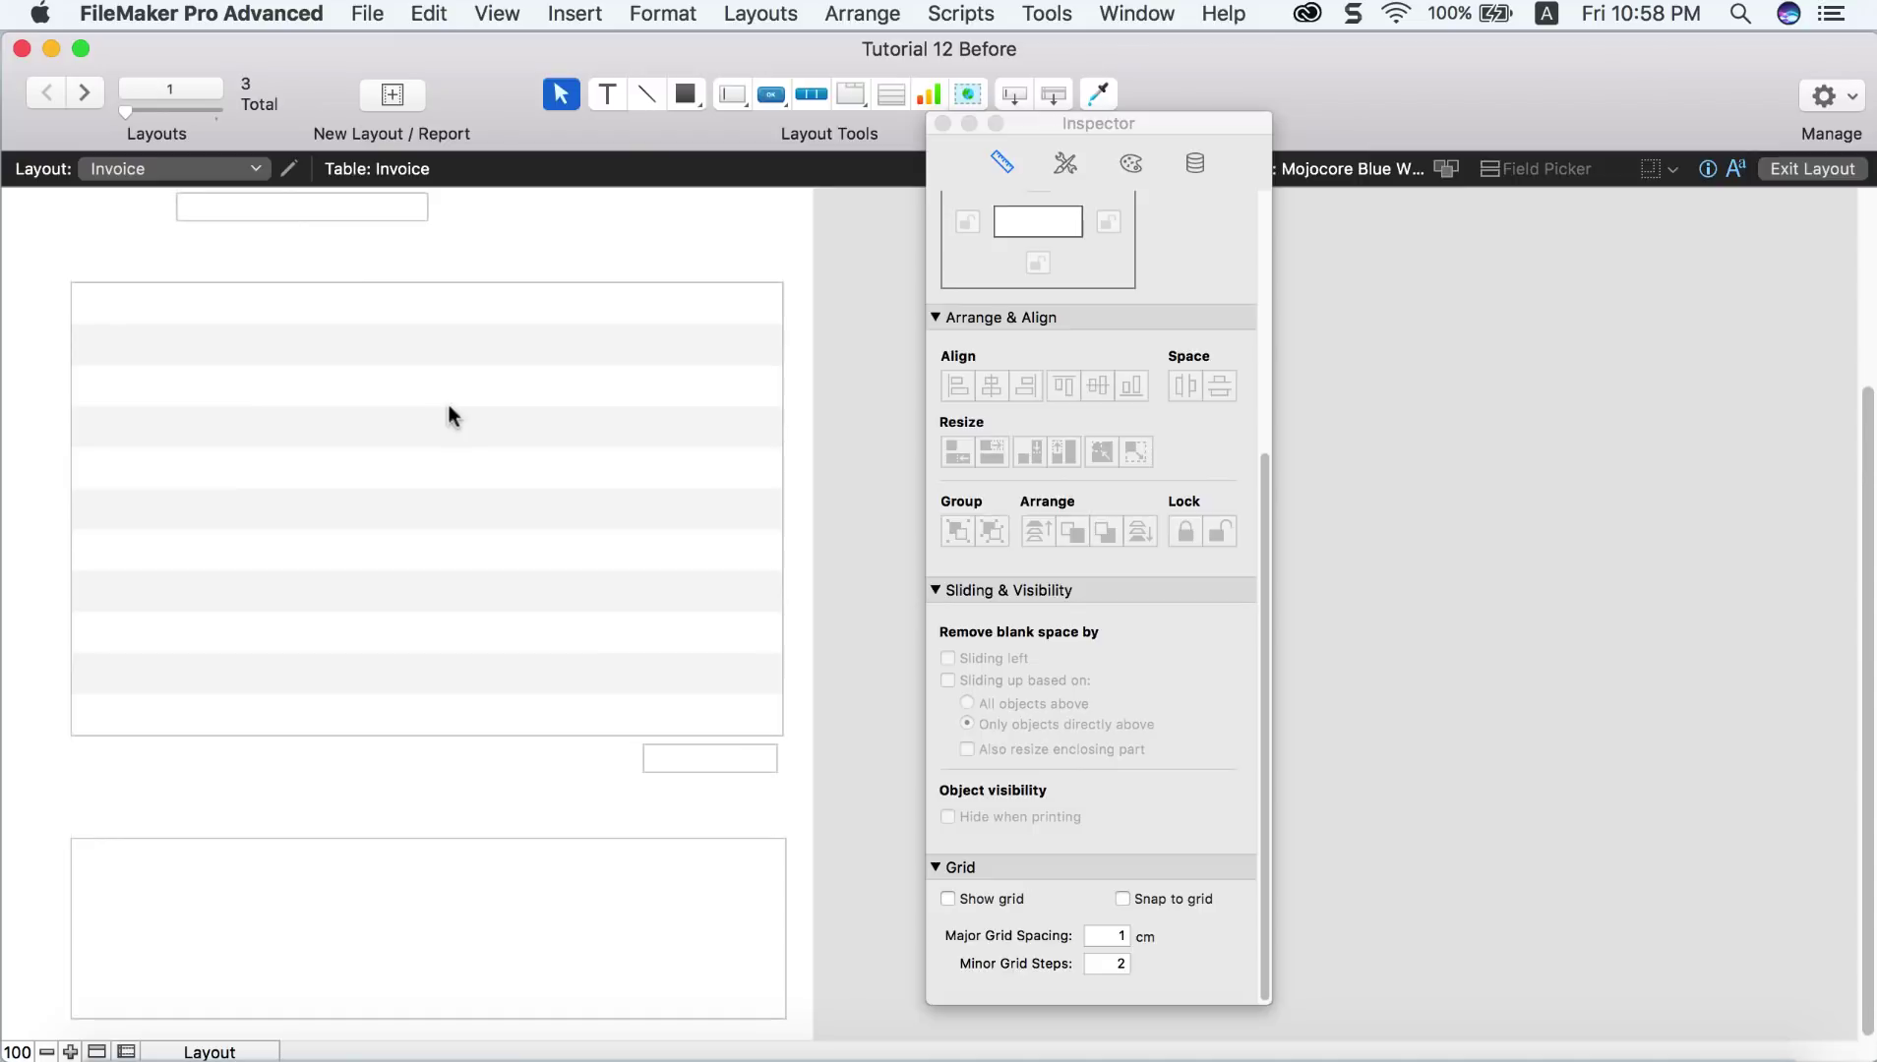
# Step: Delete the Orange, Pear and Pineapple line items, confirming each deletion
pyautogui.press('super+b')
pyautogui.scroll(3, 529, 372)
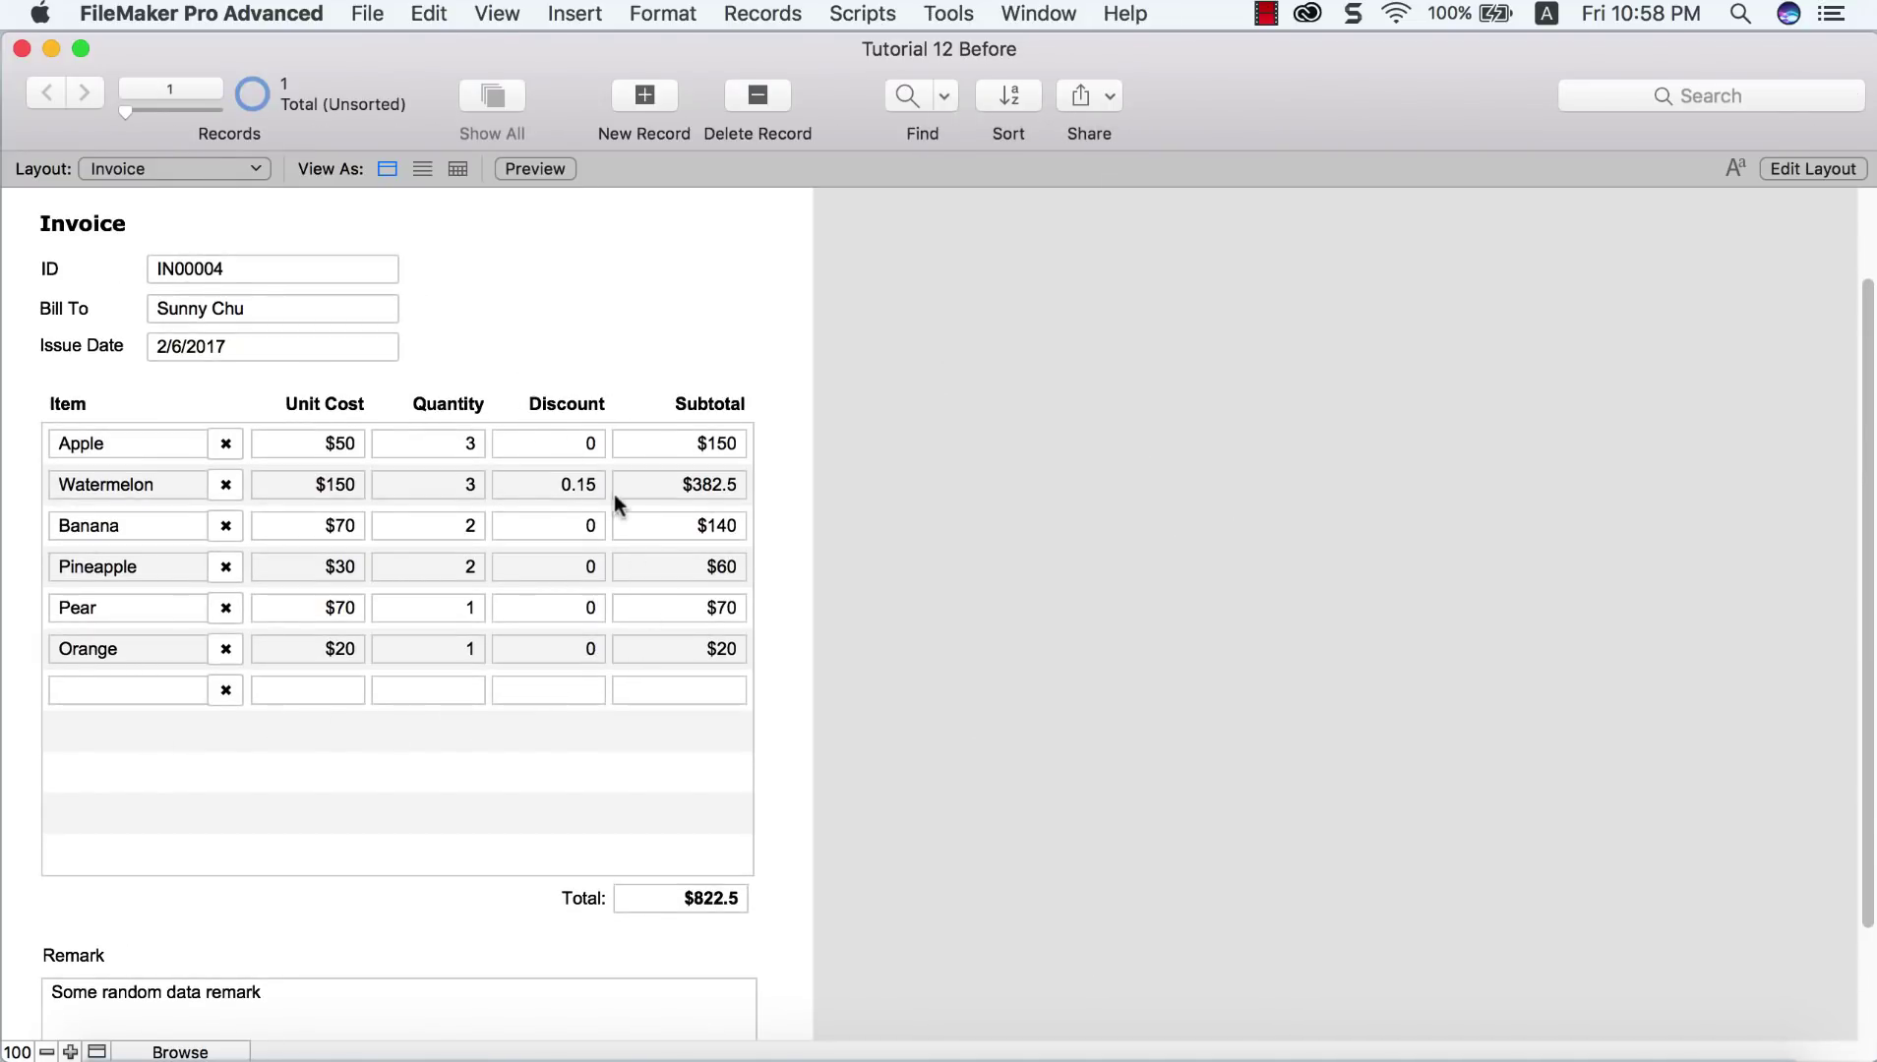
pyautogui.click(225, 653)
pyautogui.click(1033, 408)
pyautogui.click(239, 608)
pyautogui.click(949, 417)
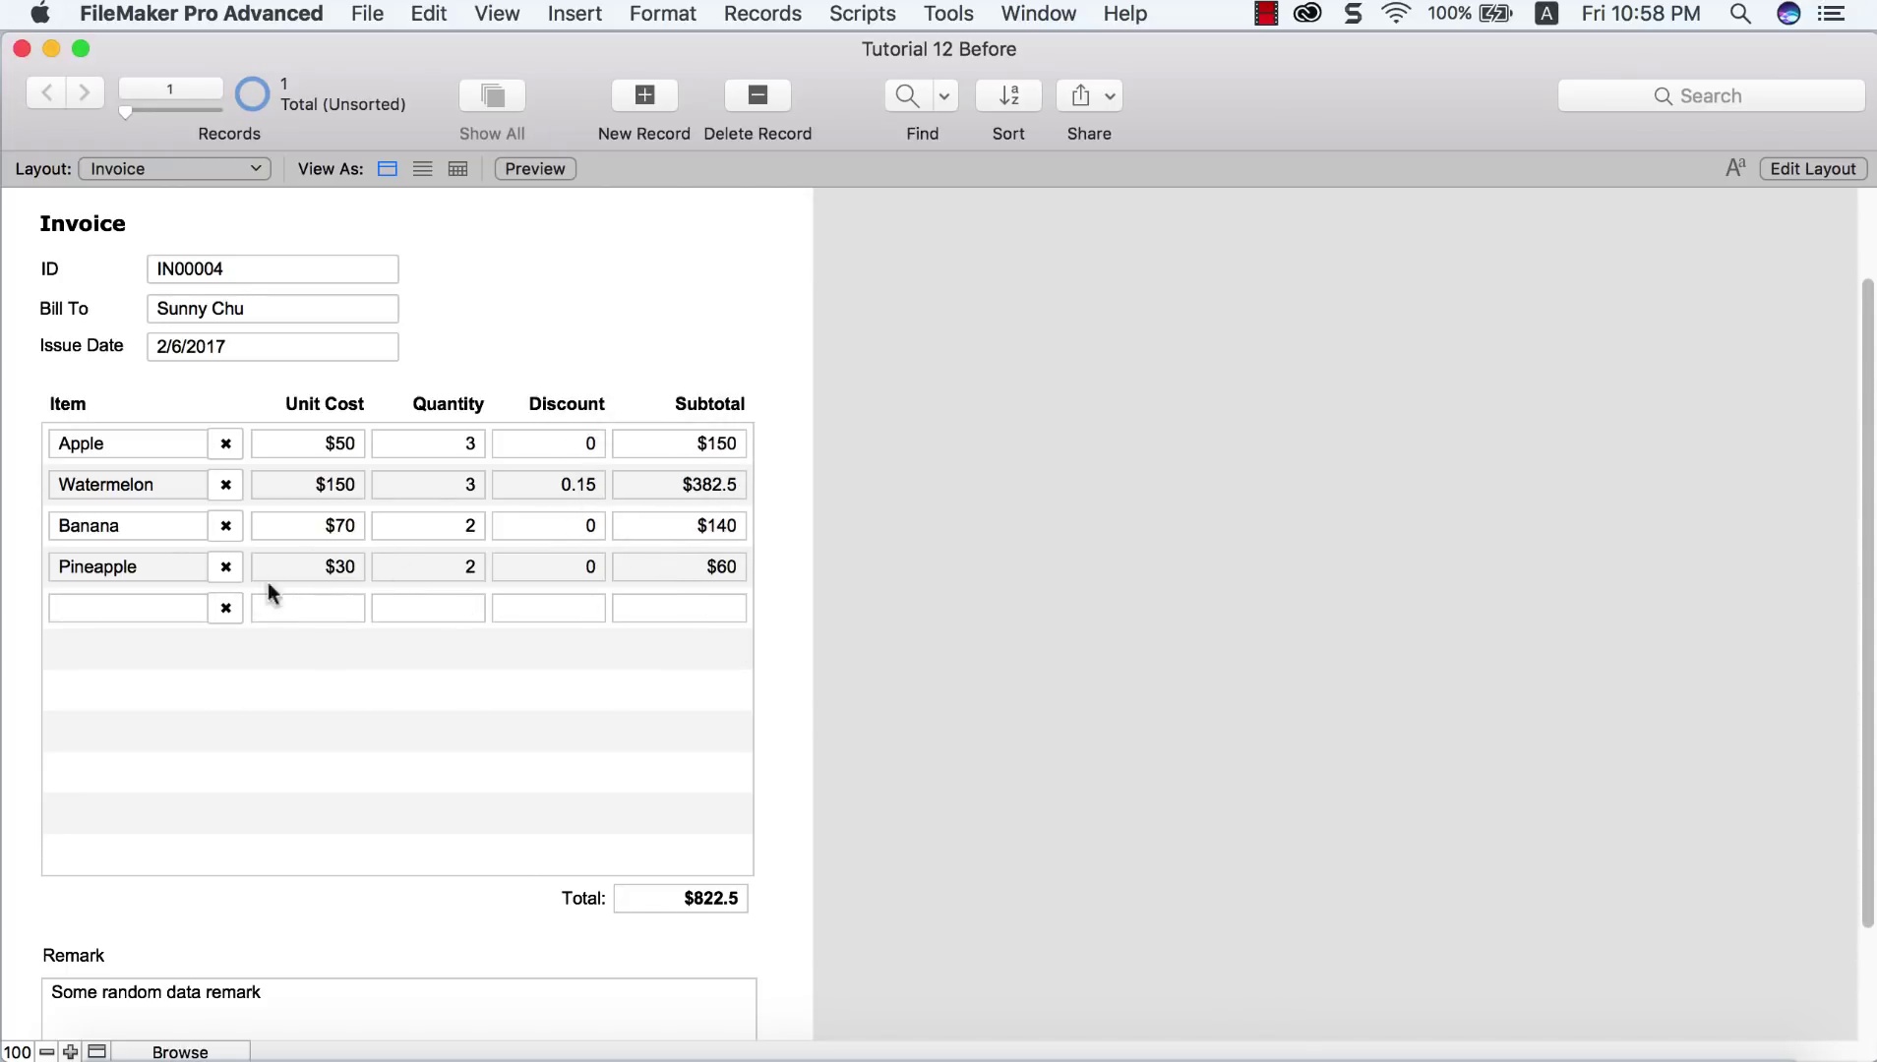
pyautogui.click(234, 577)
pyautogui.click(1055, 415)
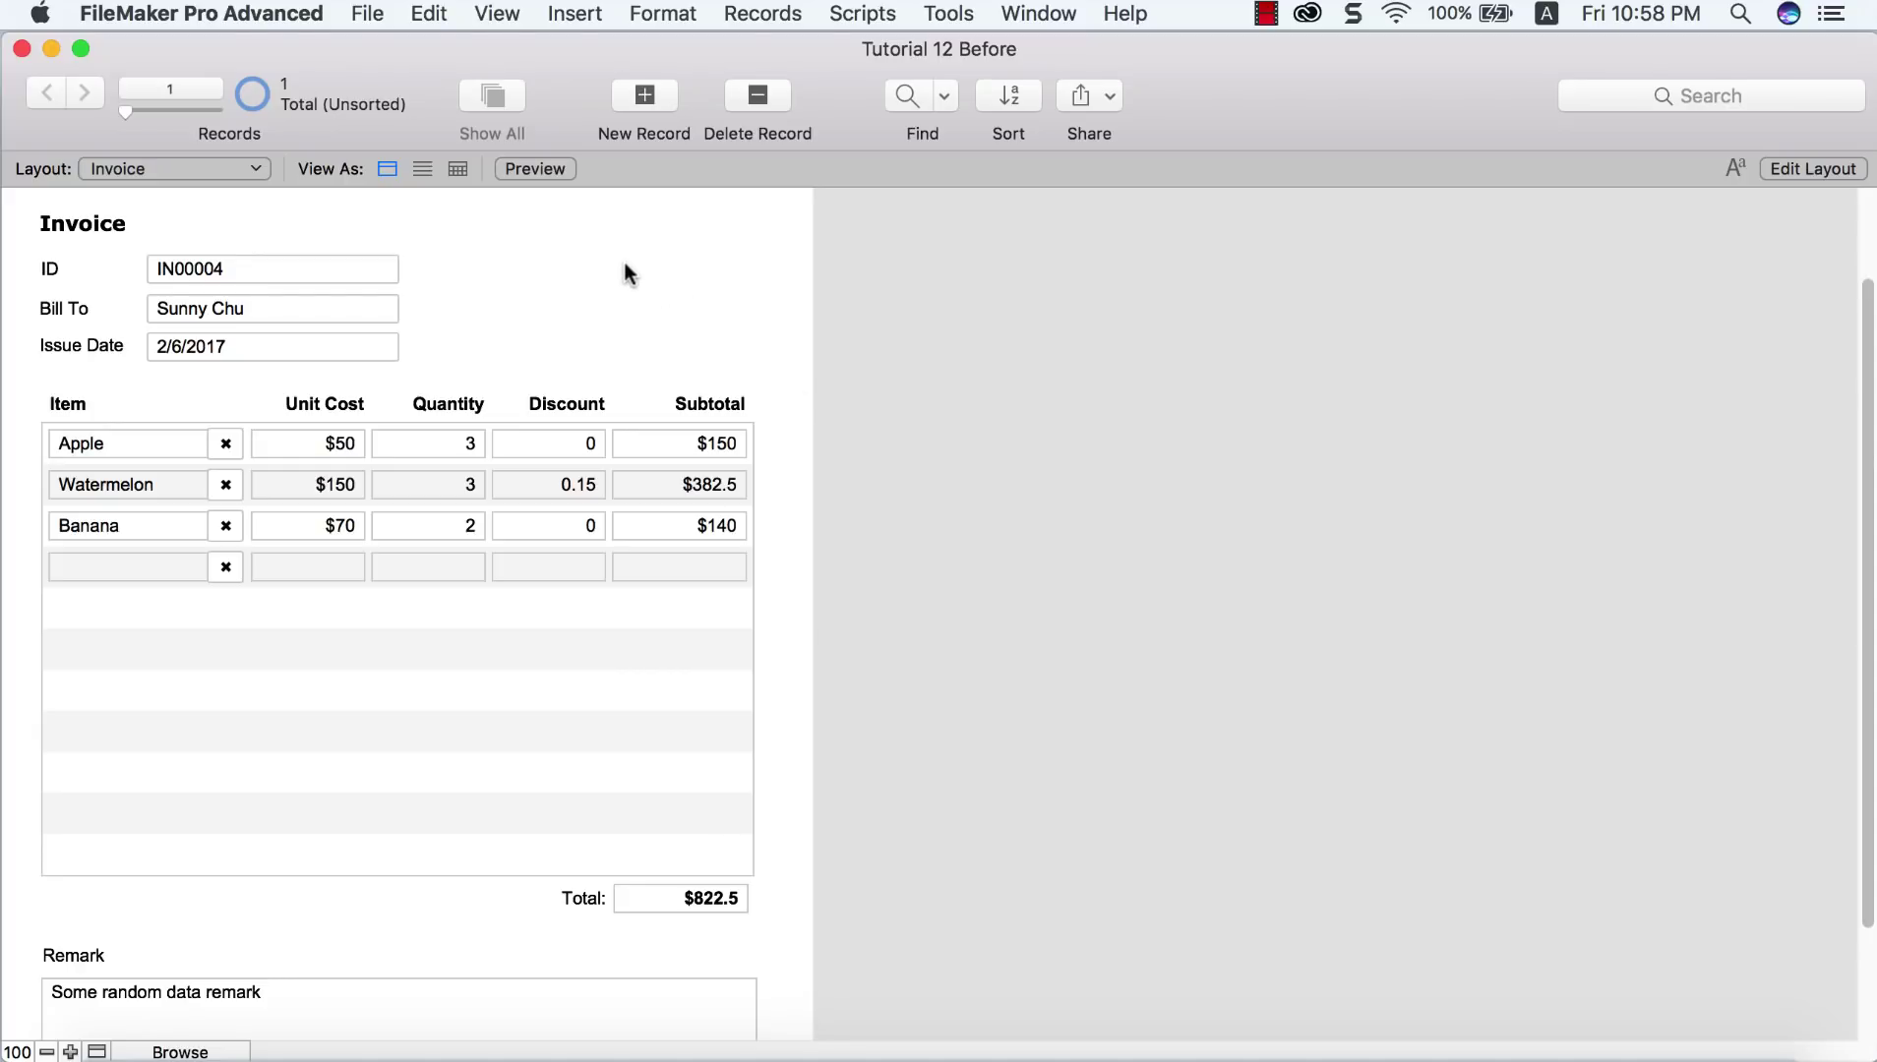
pyautogui.click(550, 171)
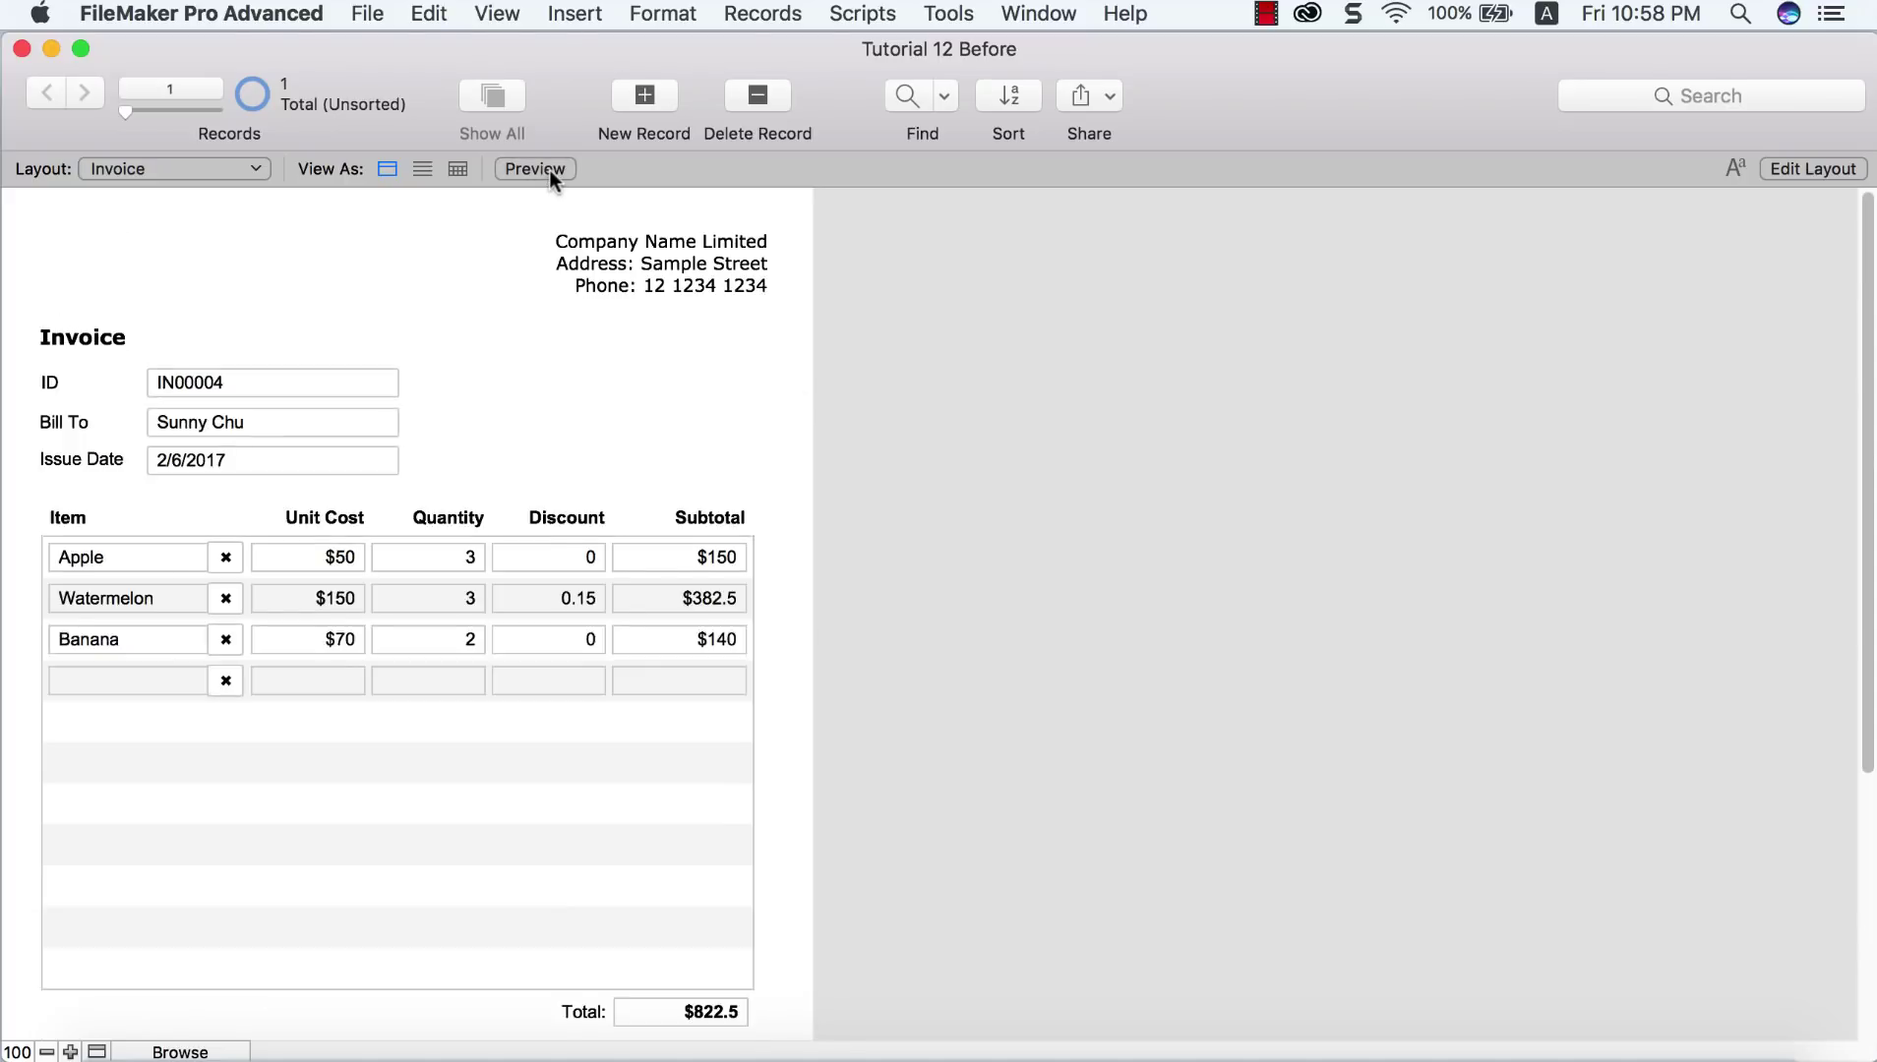
pyautogui.scroll(-3, 888, 491)
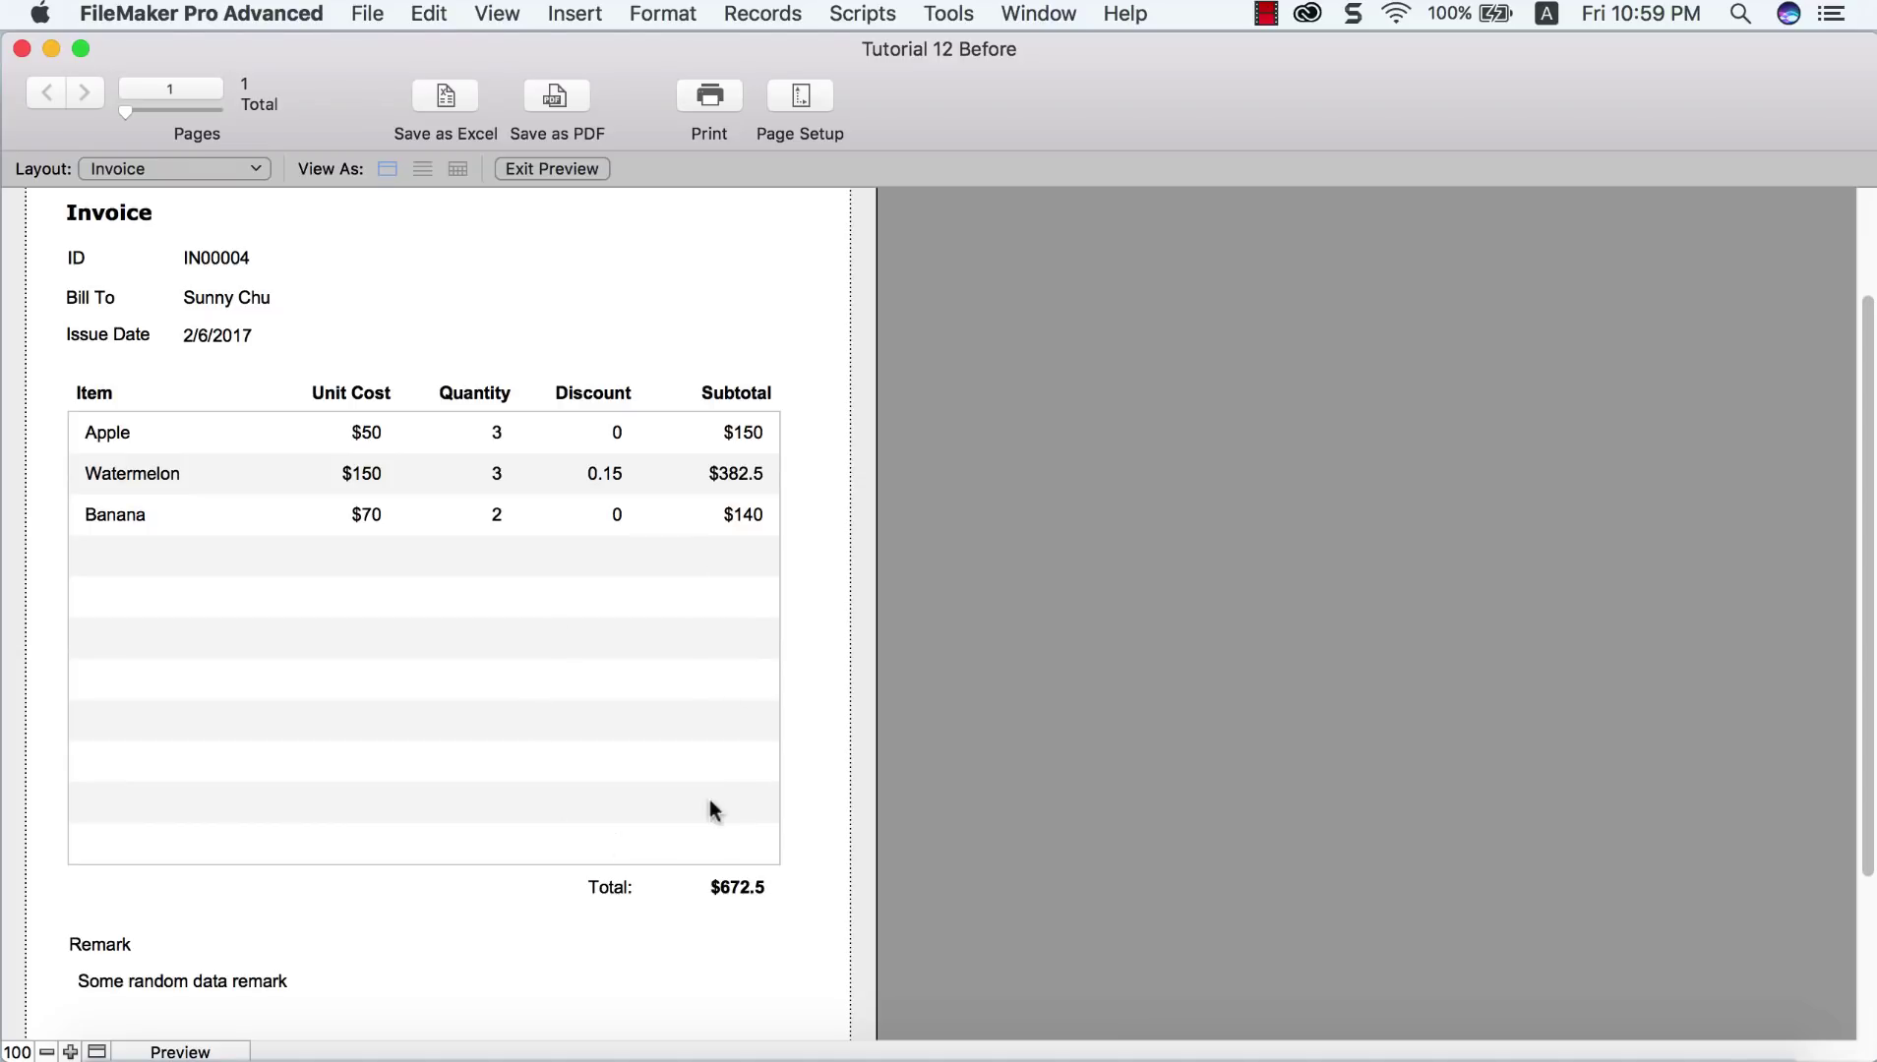
pyautogui.click(565, 179)
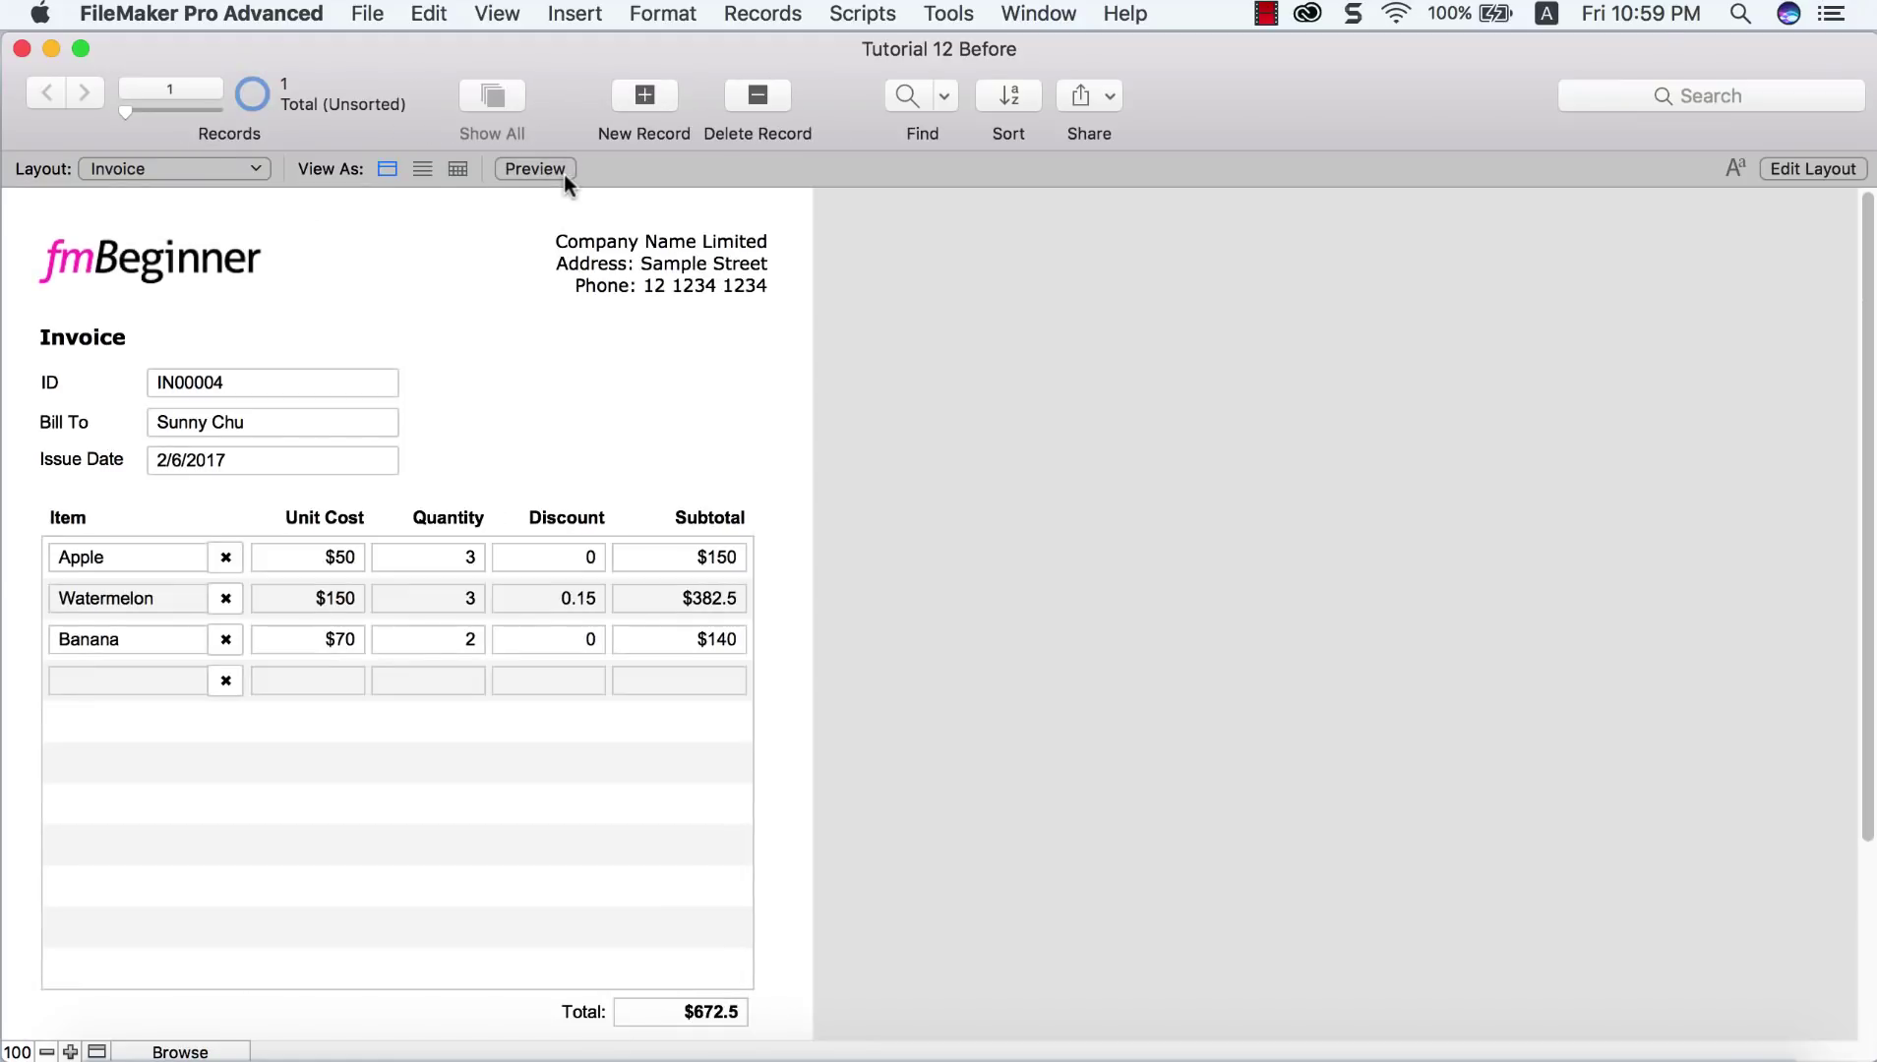
pyautogui.click(498, 14)
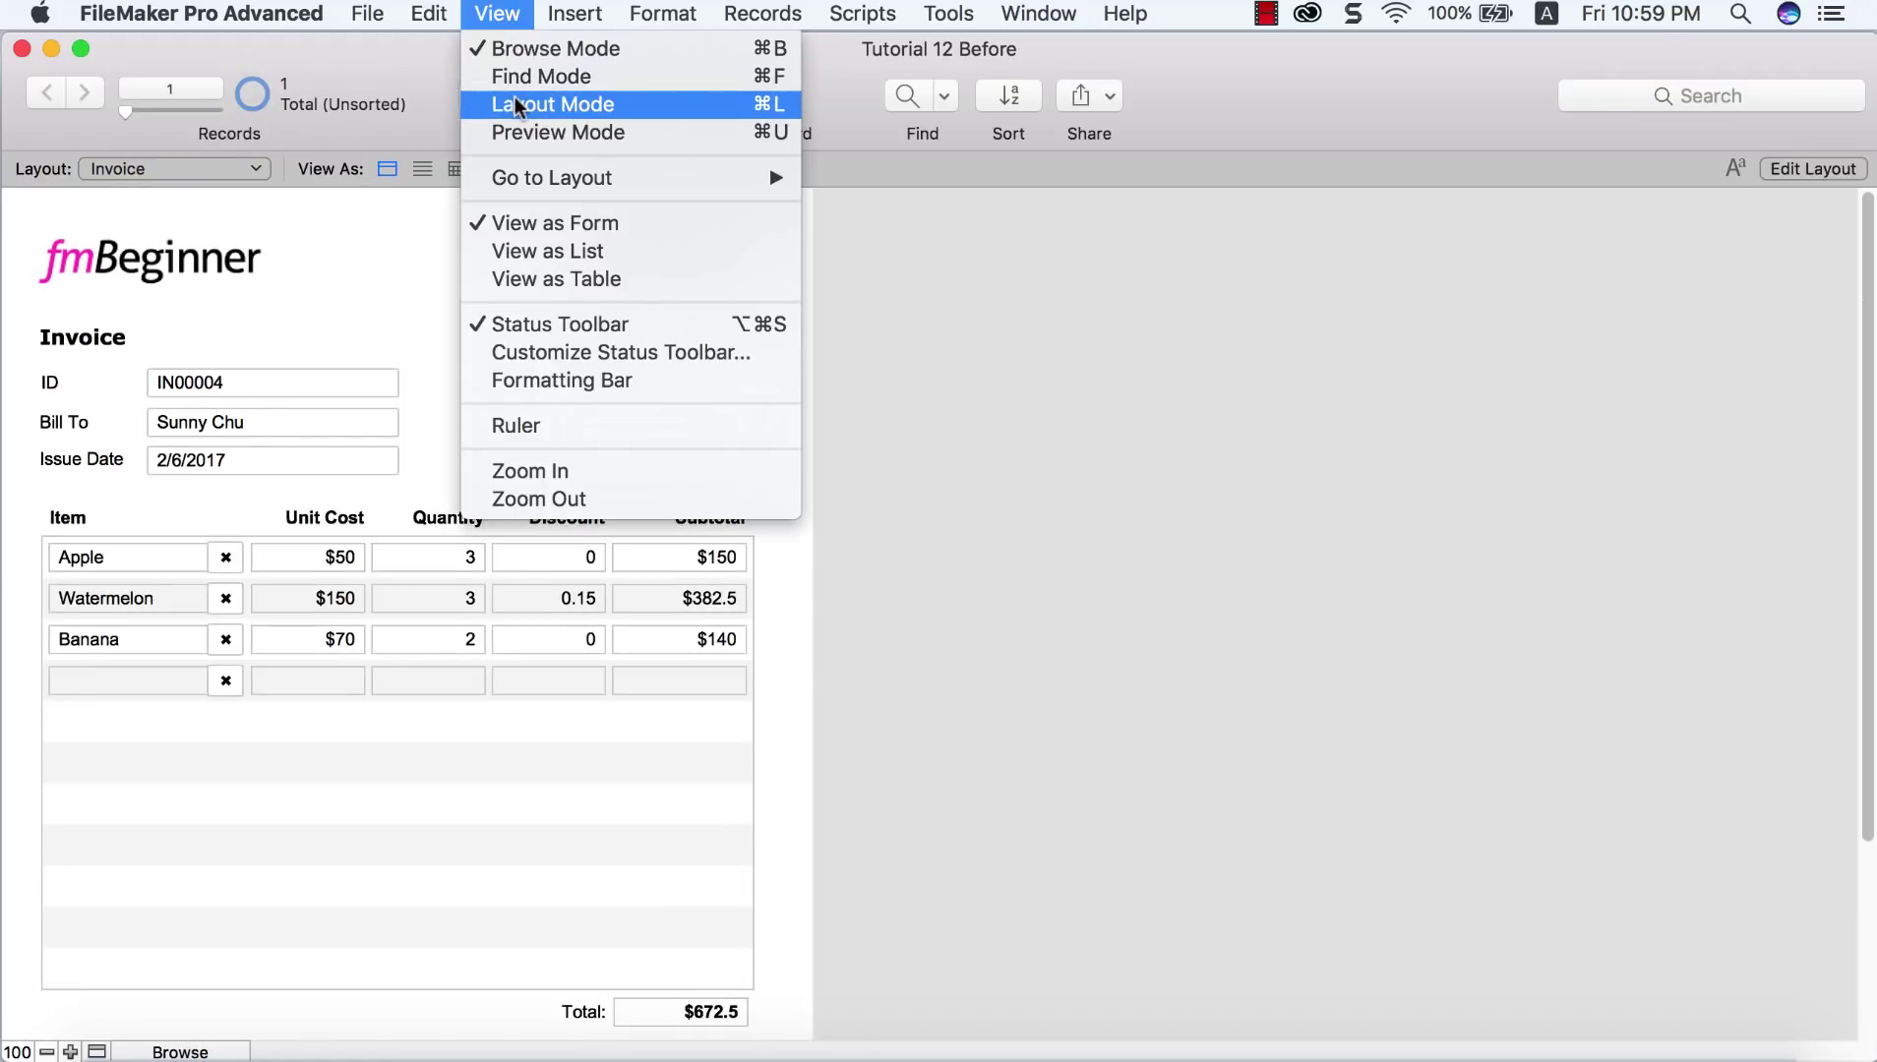
# Step: In Layout Mode, make the Invoice line-item portal slide up based on all objects above
pyautogui.click(515, 97)
pyautogui.scroll(-1, 534, 667)
pyautogui.click(534, 669)
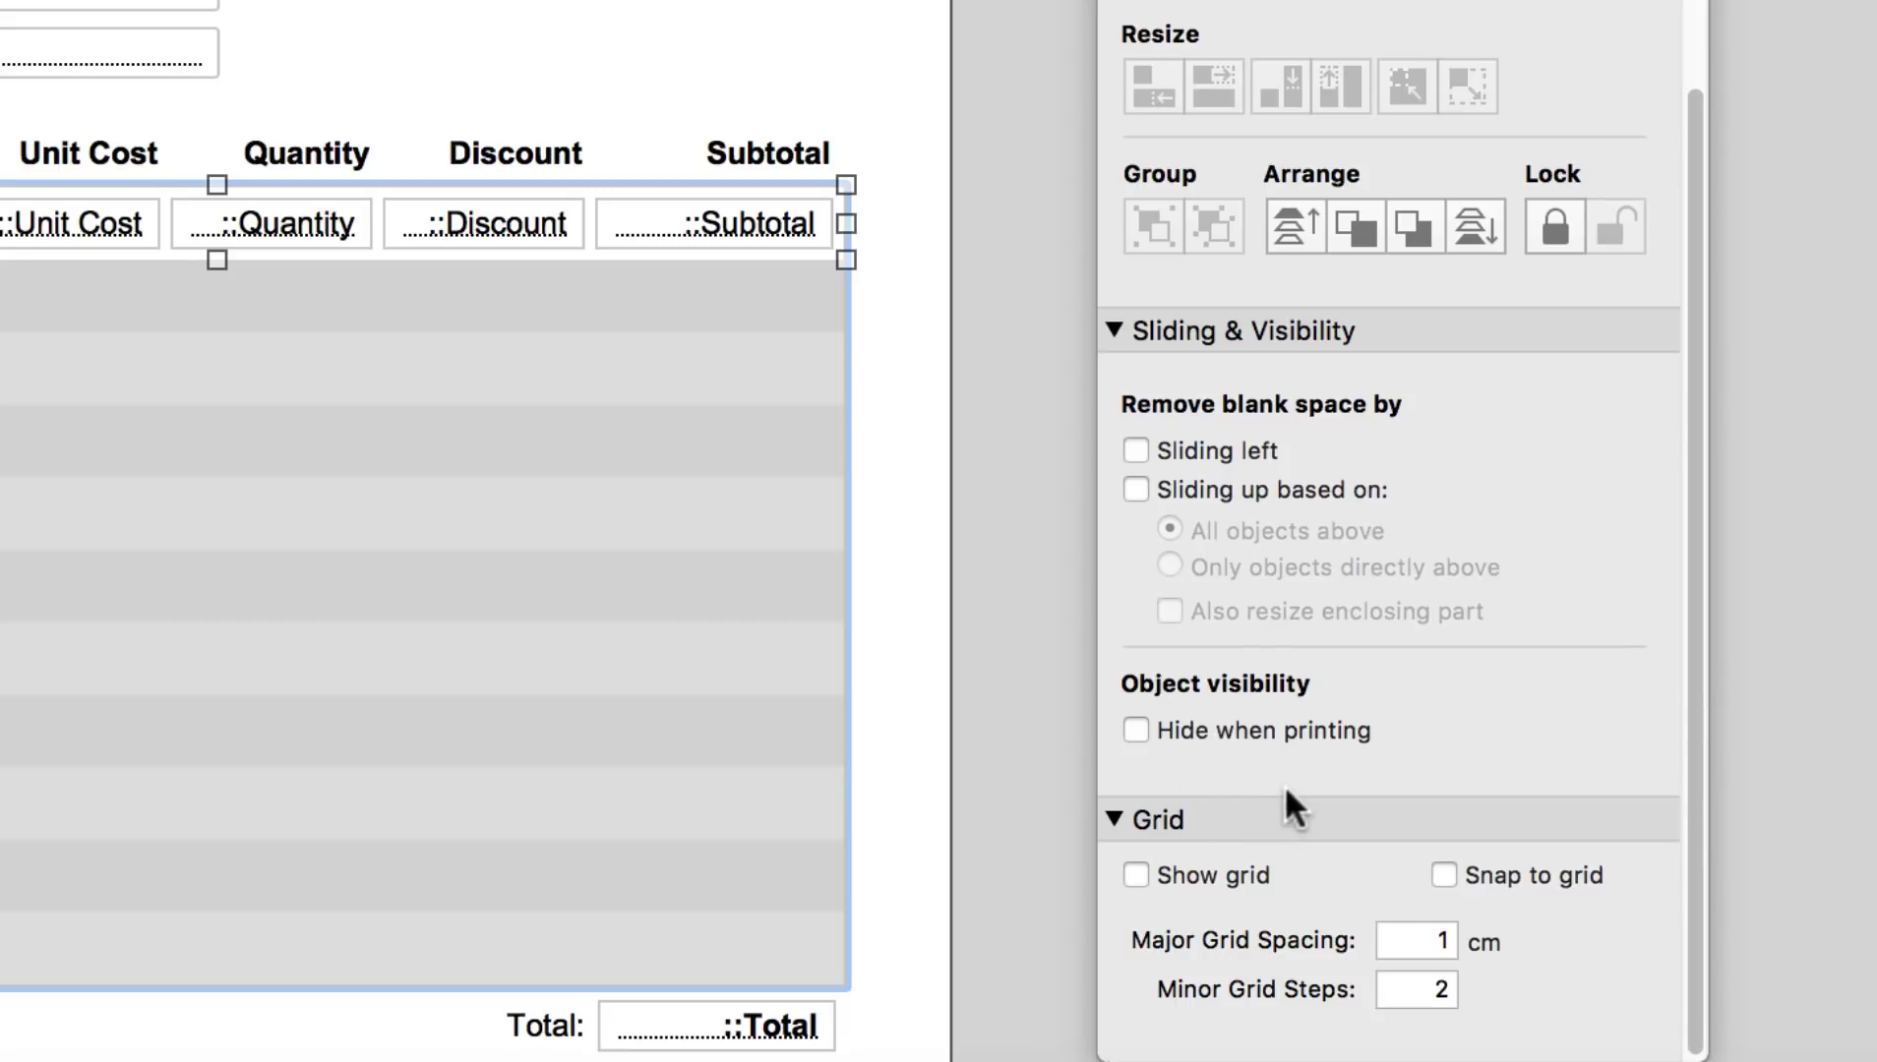
pyautogui.click(1136, 489)
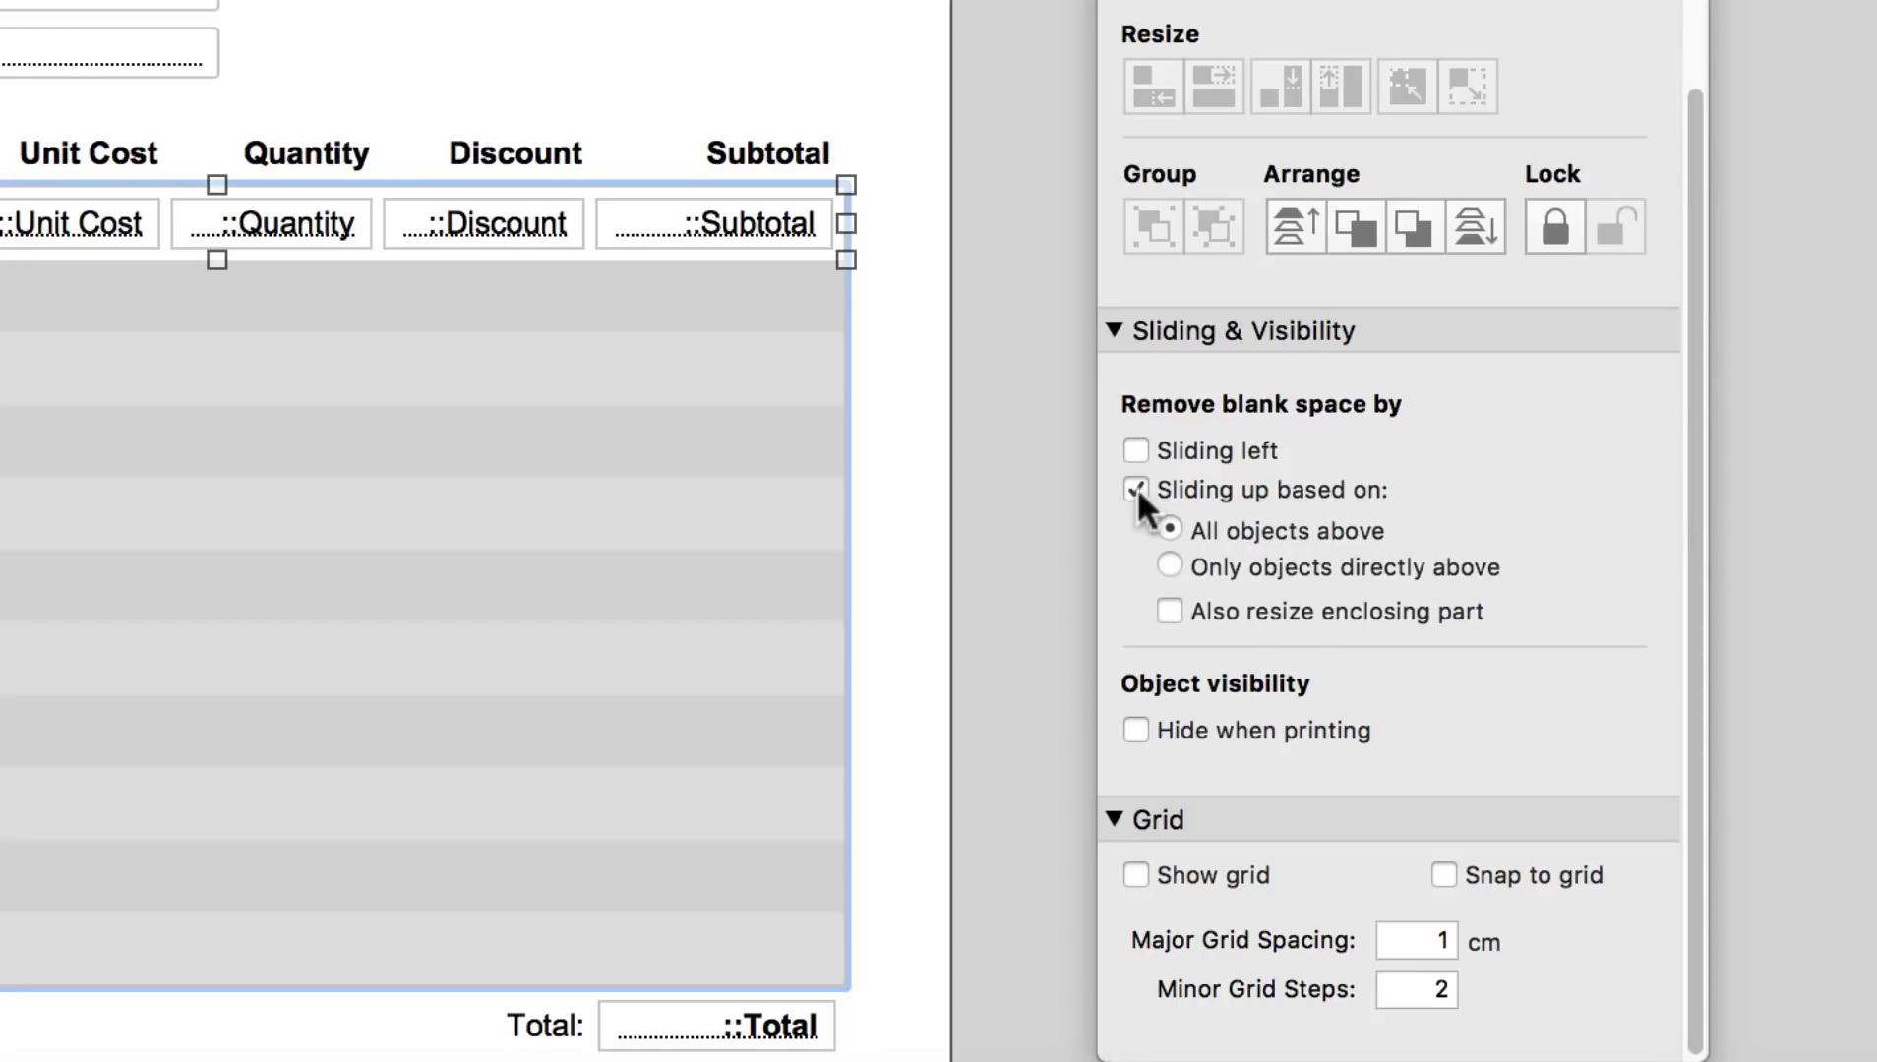
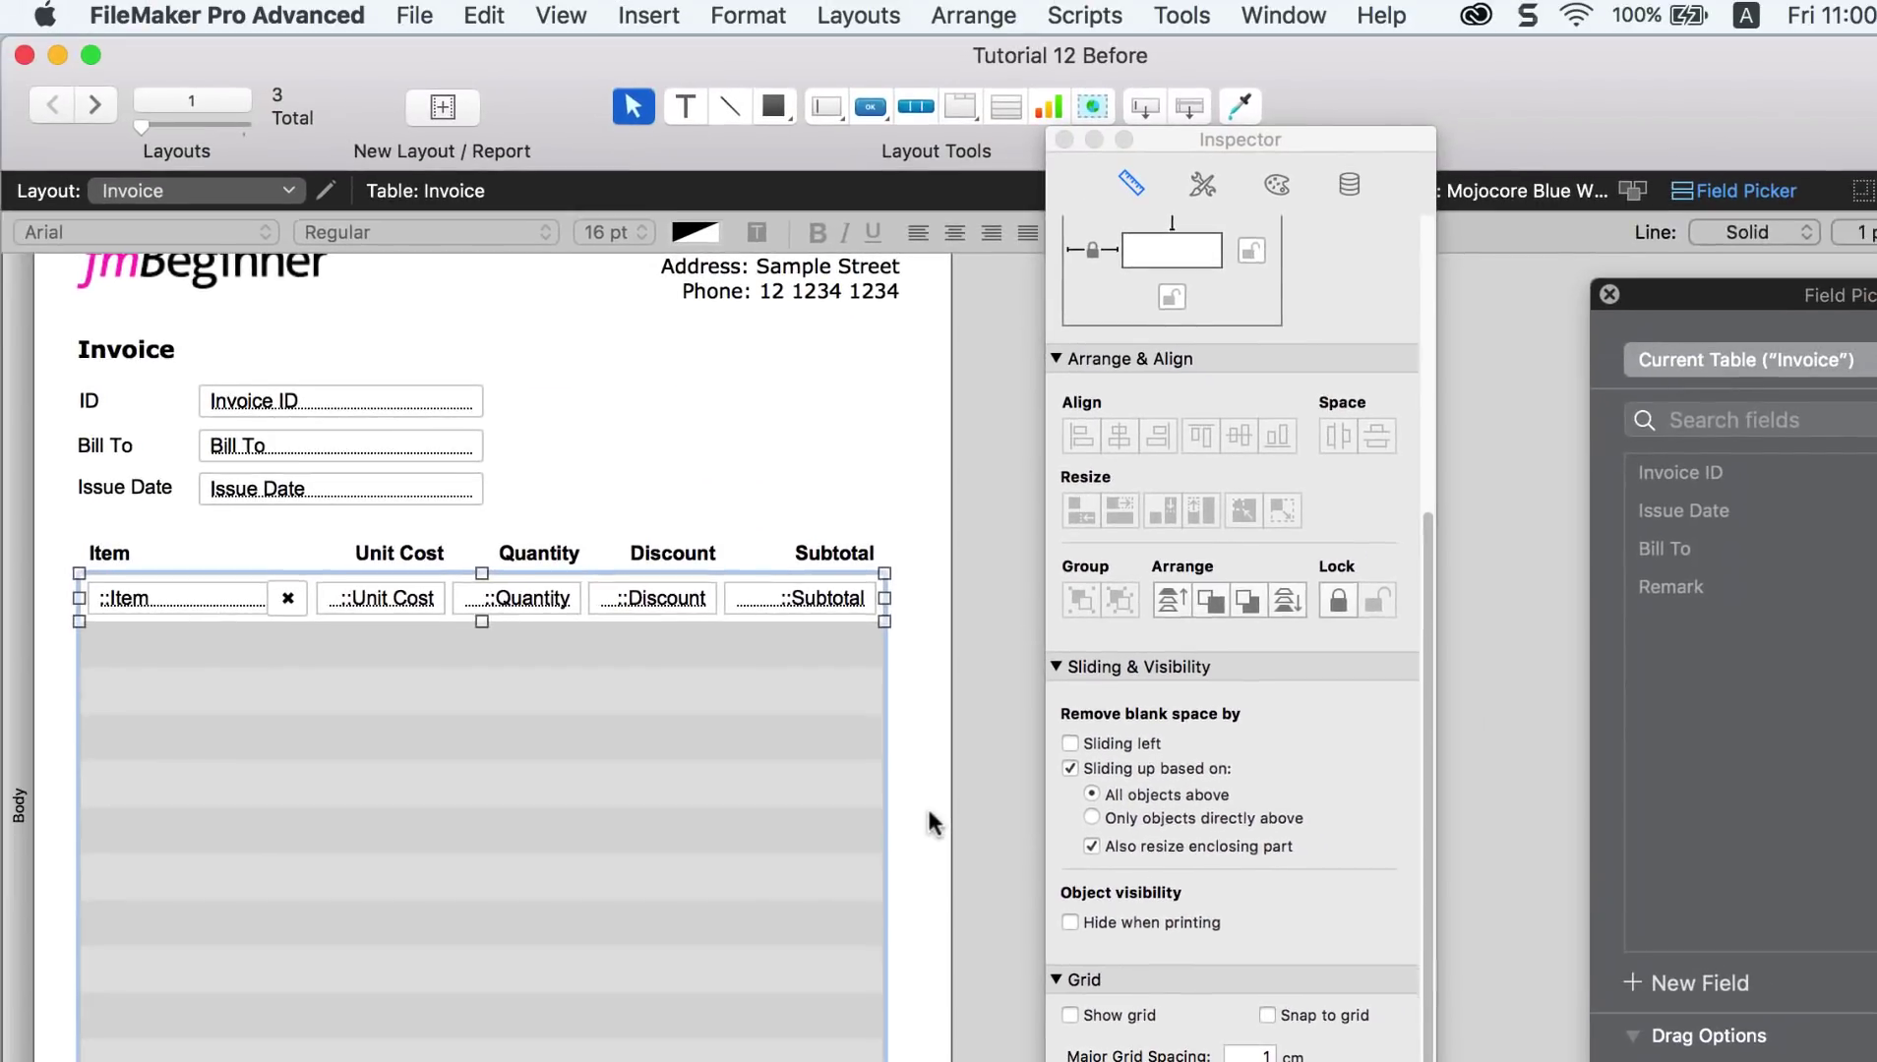
# Step: Deselect everything on the Invoice layout and bring up the View menu
pyautogui.click(913, 547)
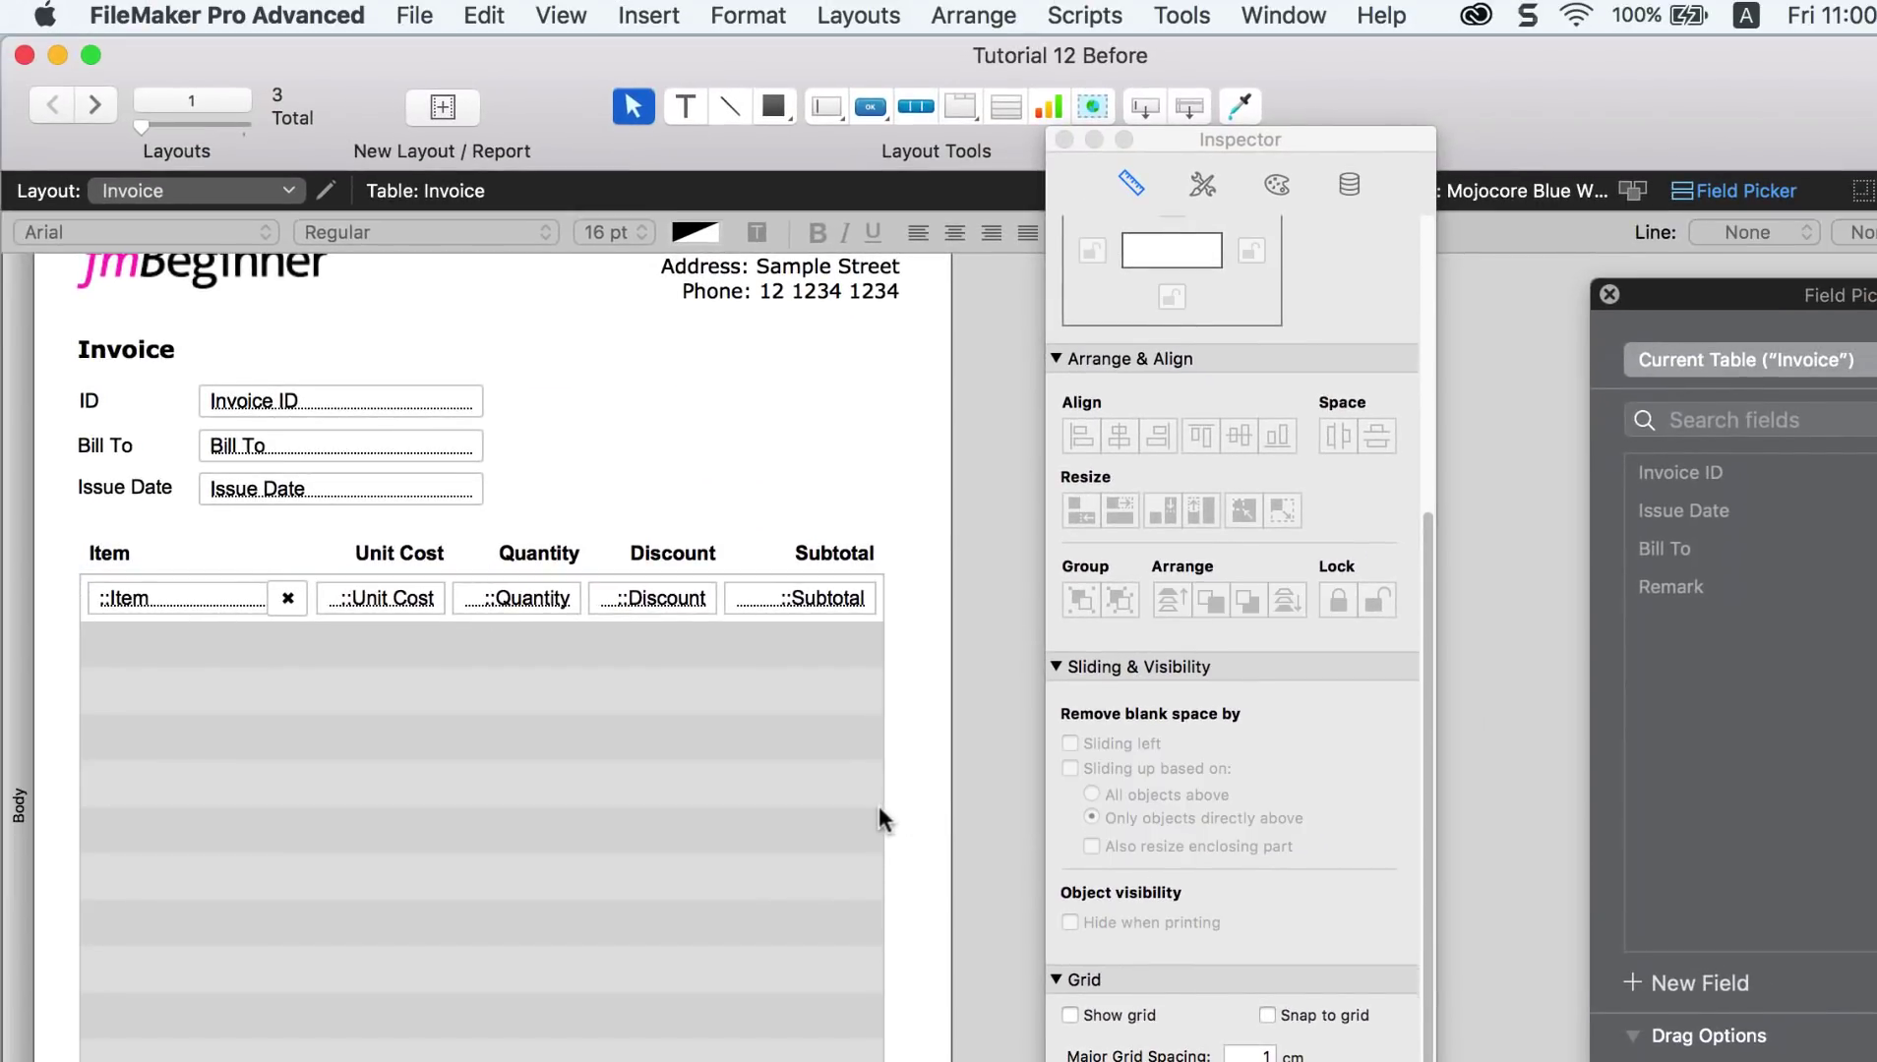
pyautogui.click(557, 15)
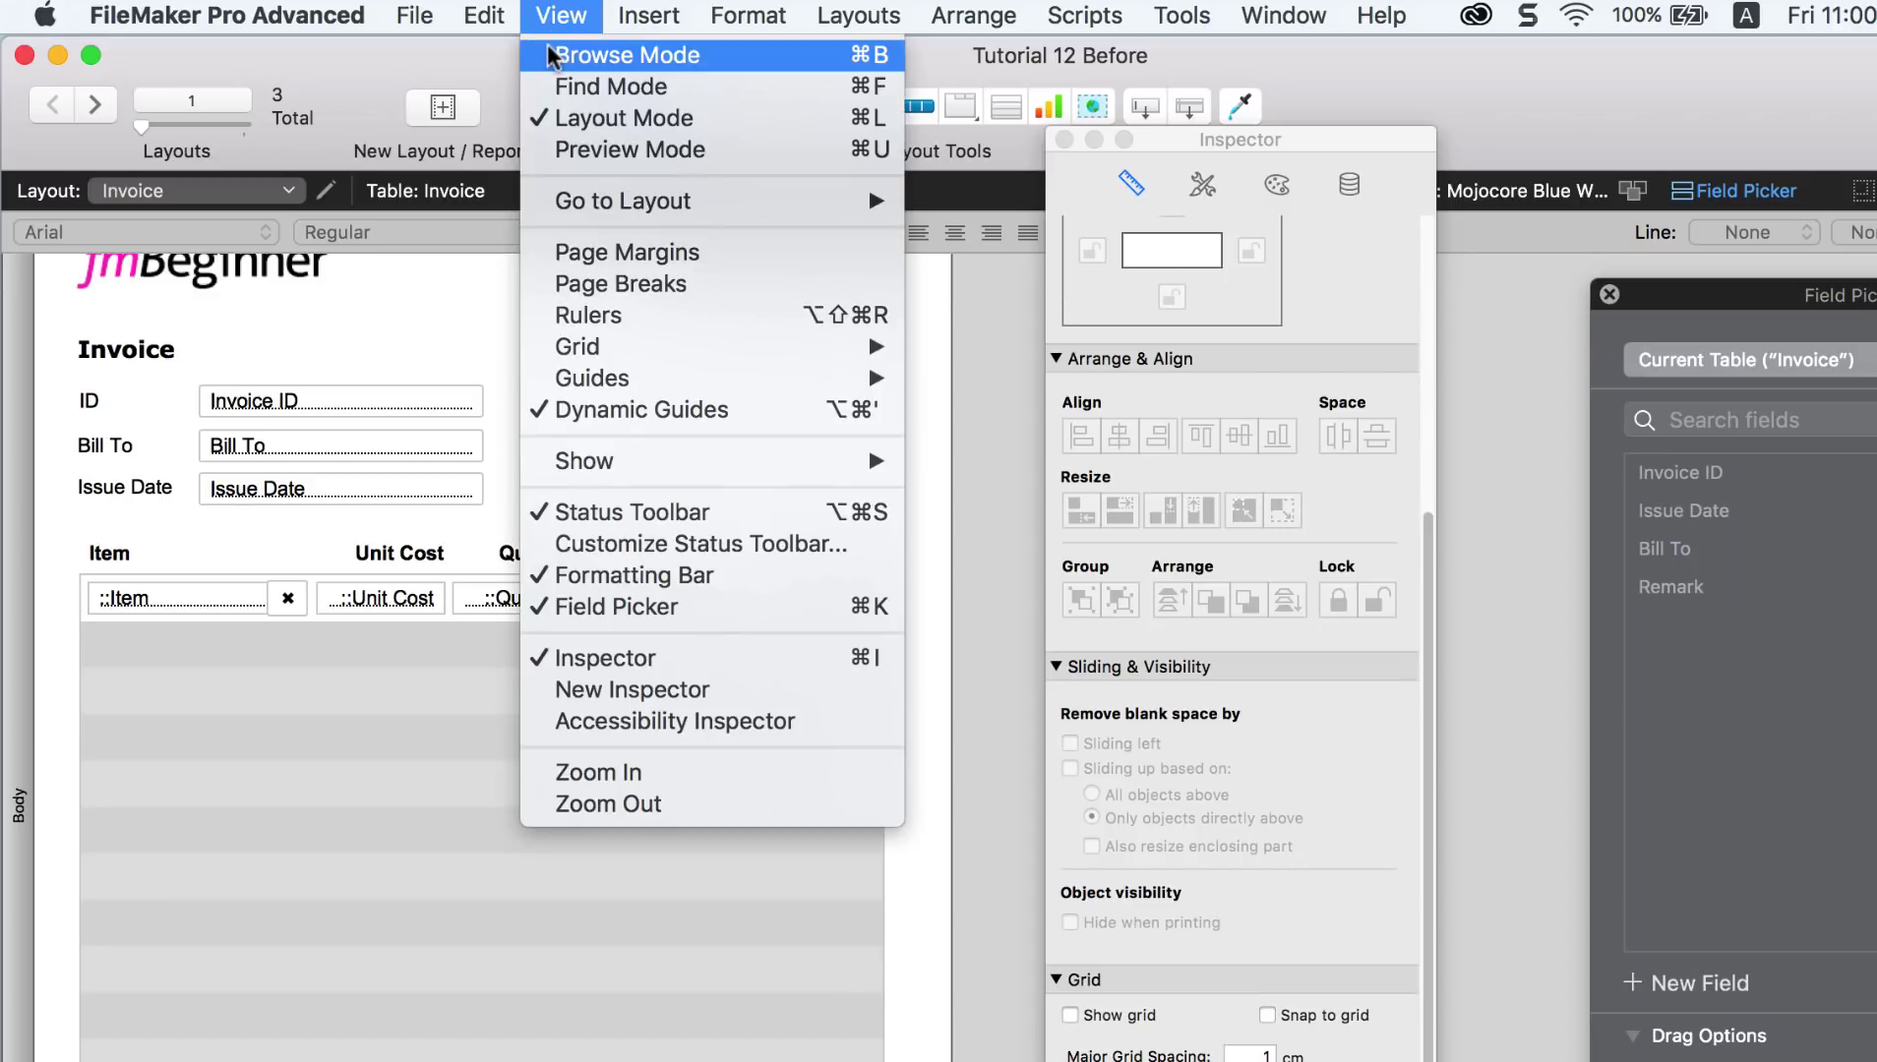
# Step: Switch to Browse mode, then preview the invoice and scroll down to the gap above the Total
pyautogui.click(551, 55)
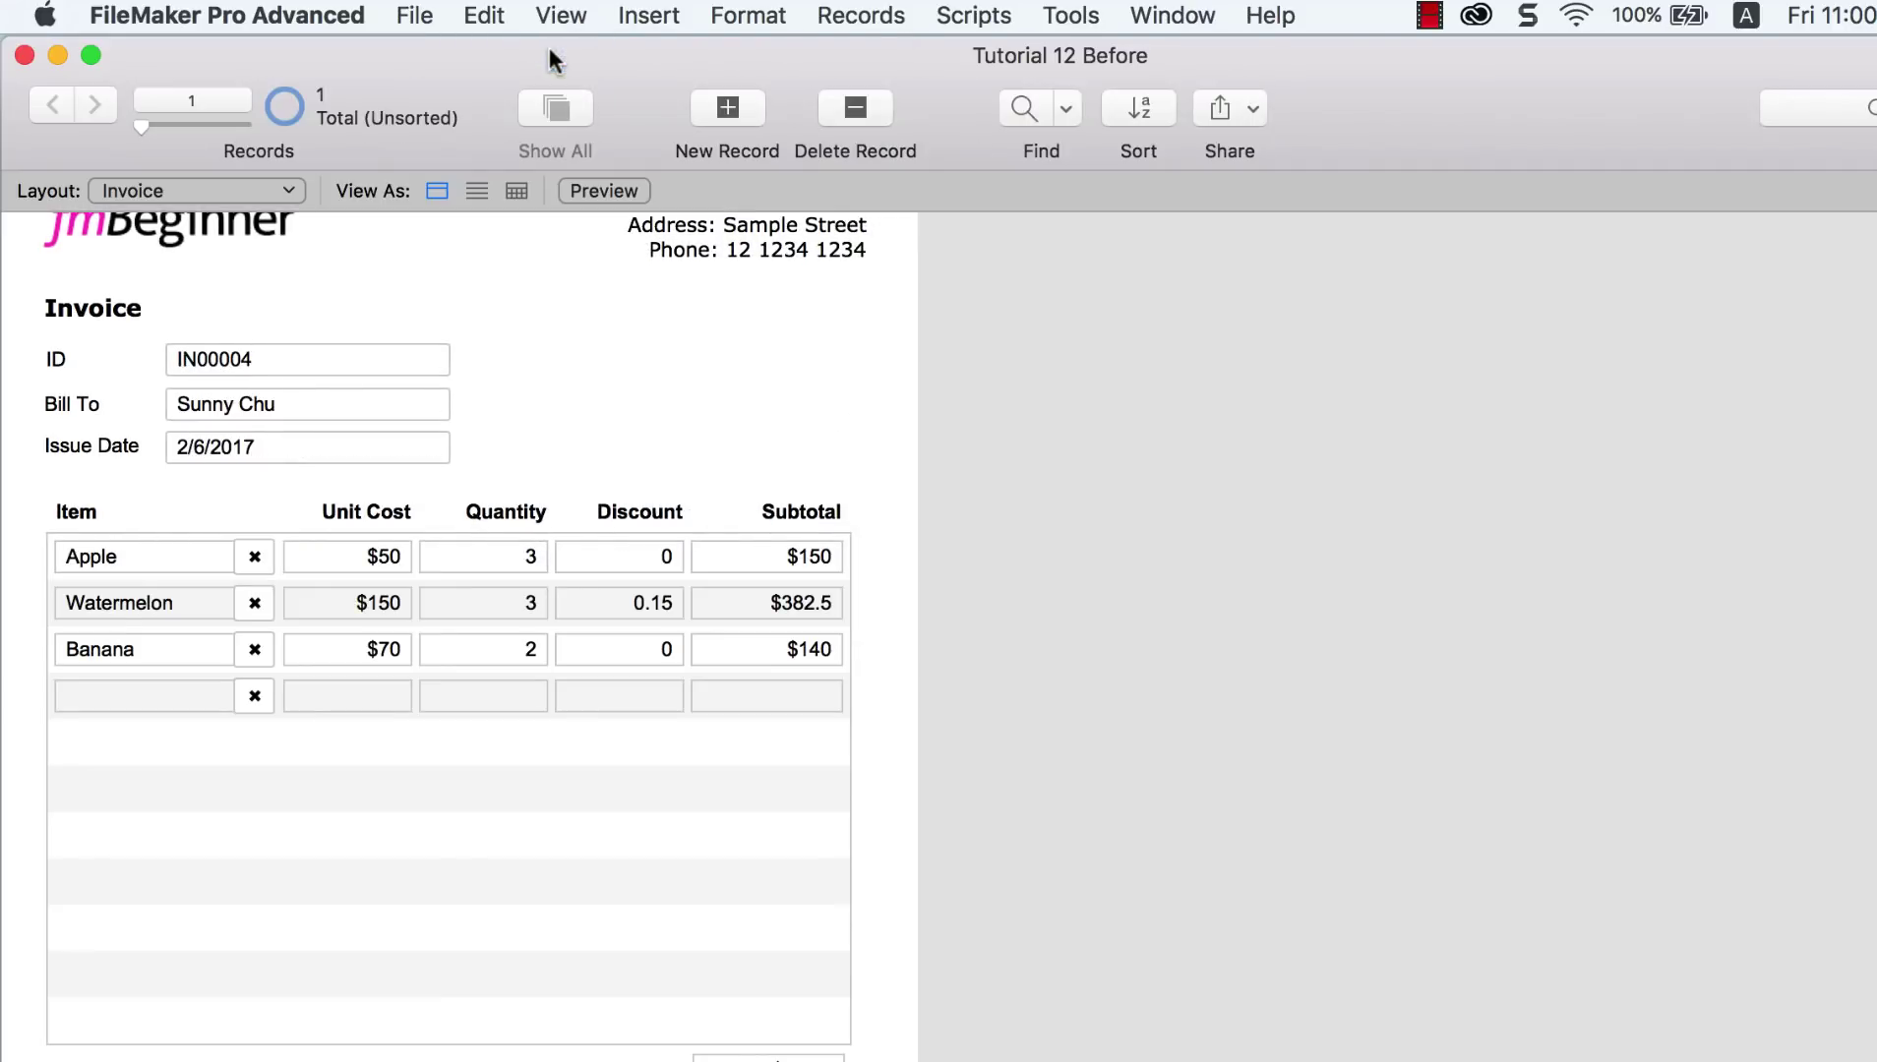
pyautogui.click(560, 16)
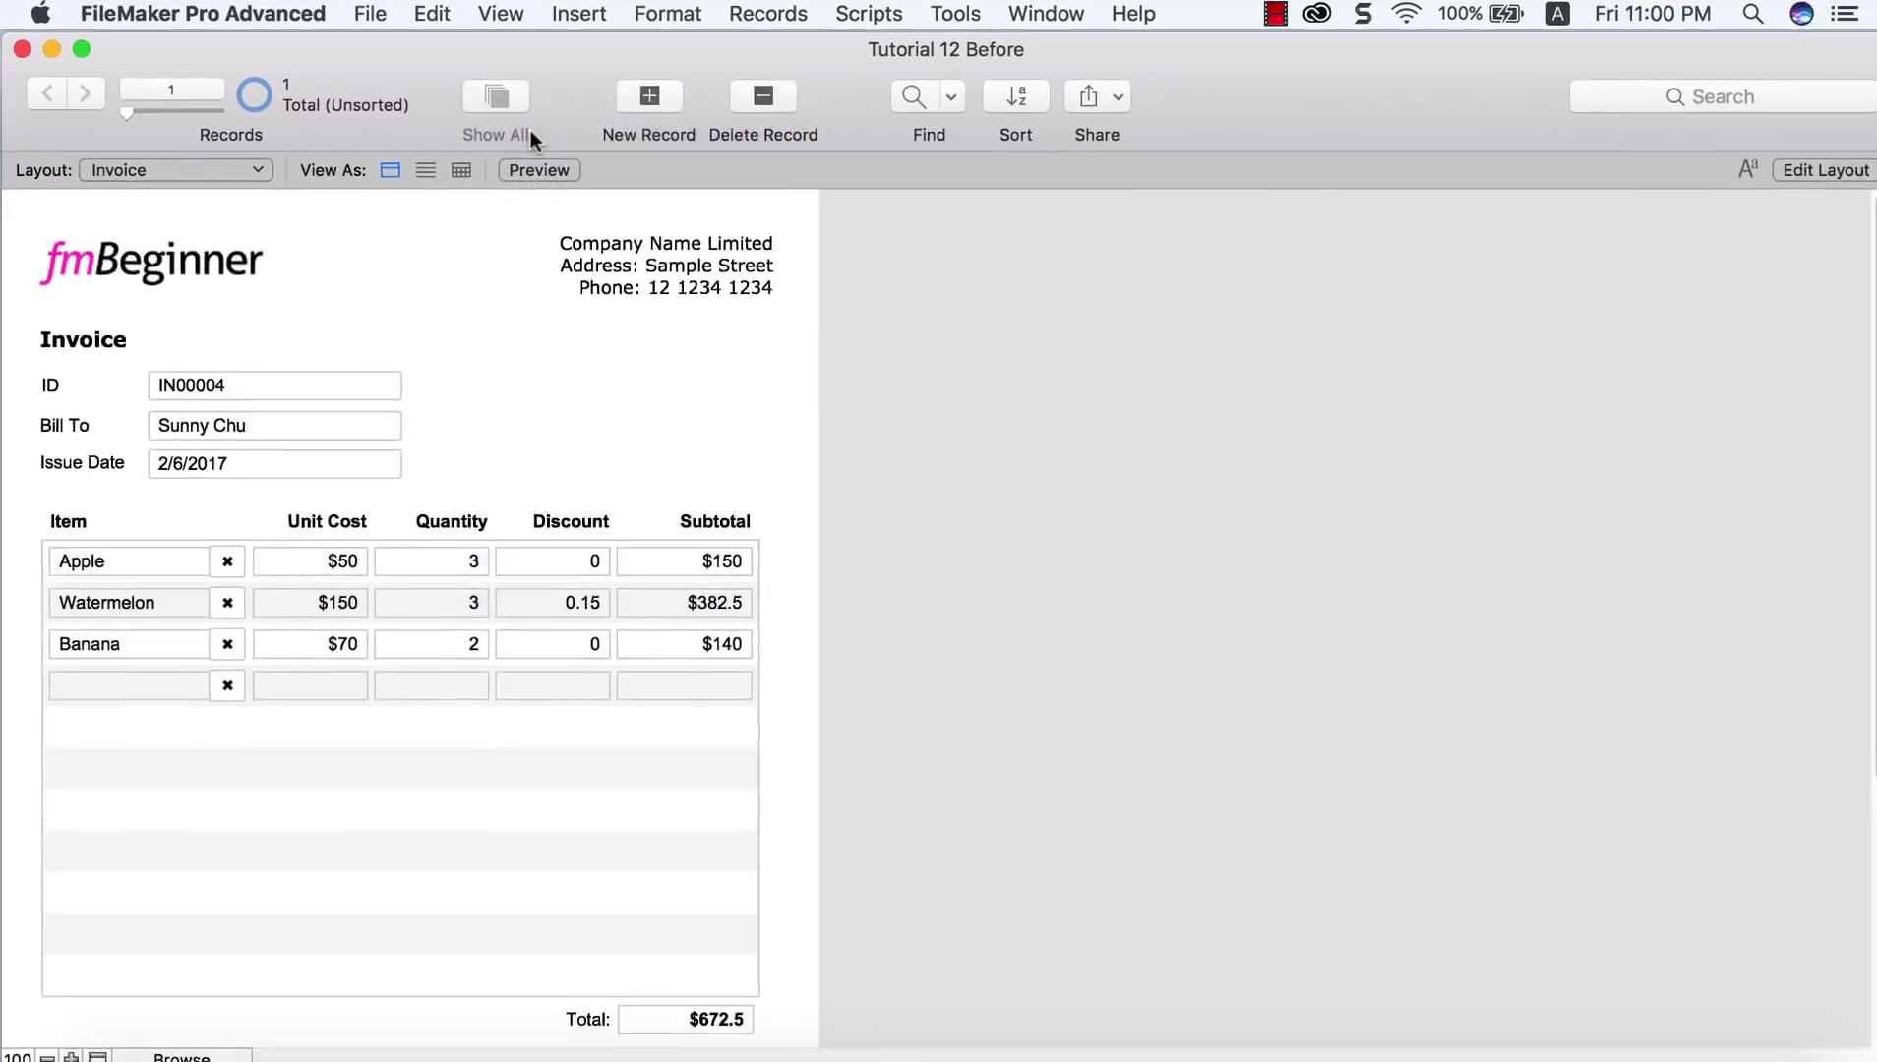
pyautogui.press('super+u')
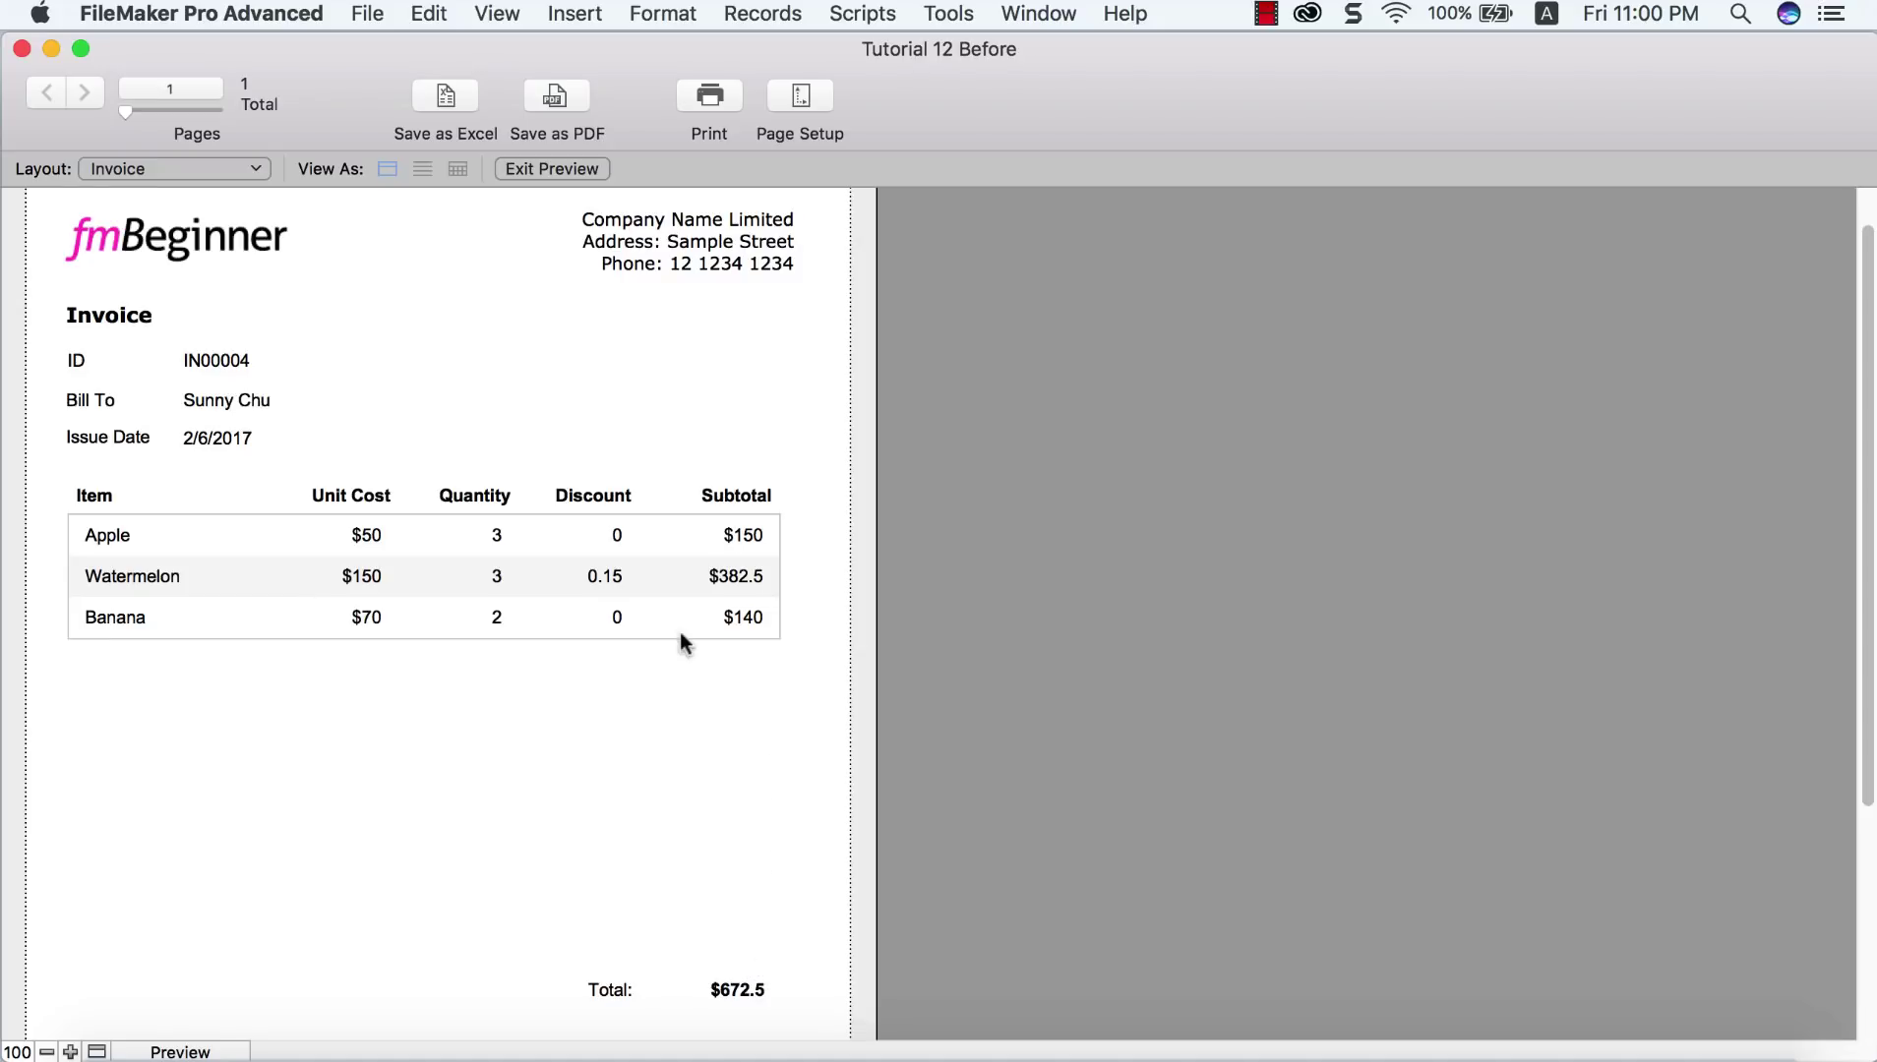
pyautogui.scroll(-1, 169, 640)
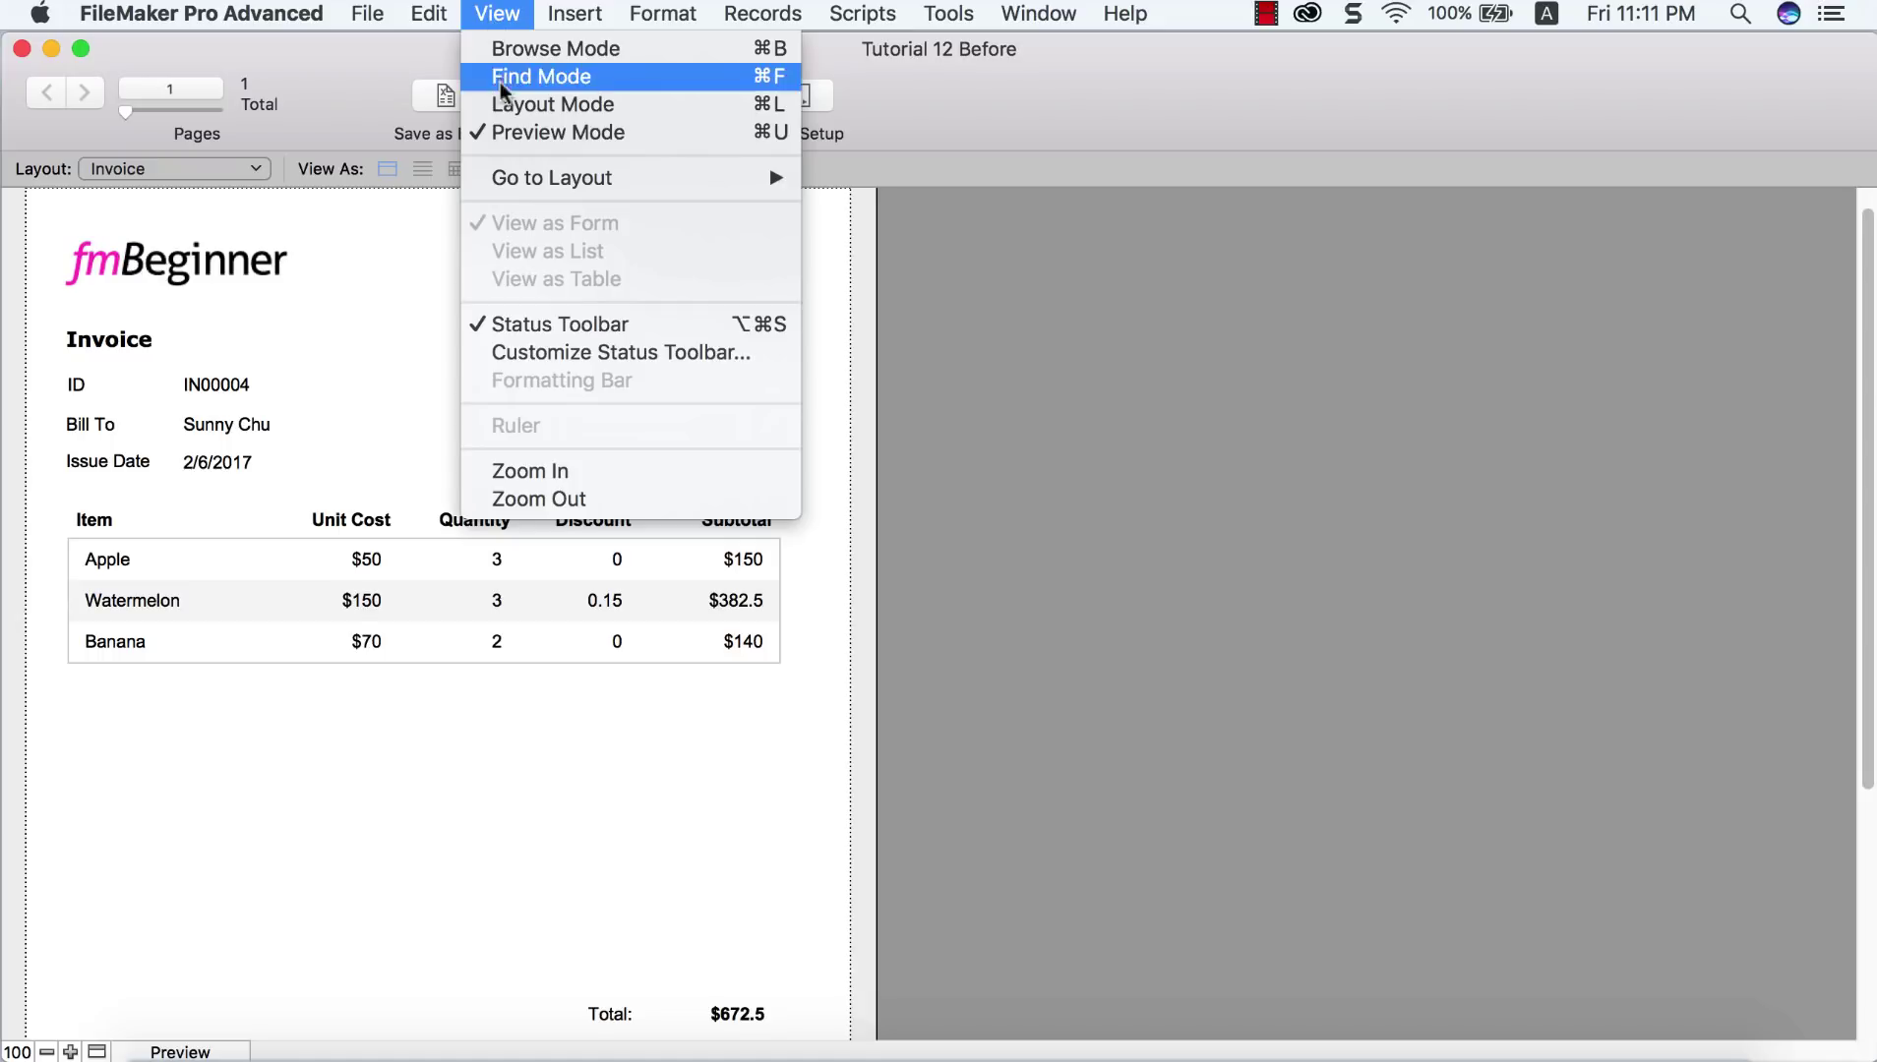
# Step: In Layout mode, set the Total and Remark fields to slide up based on all objects above
pyautogui.click(531, 104)
pyautogui.scroll(-6, 774, 457)
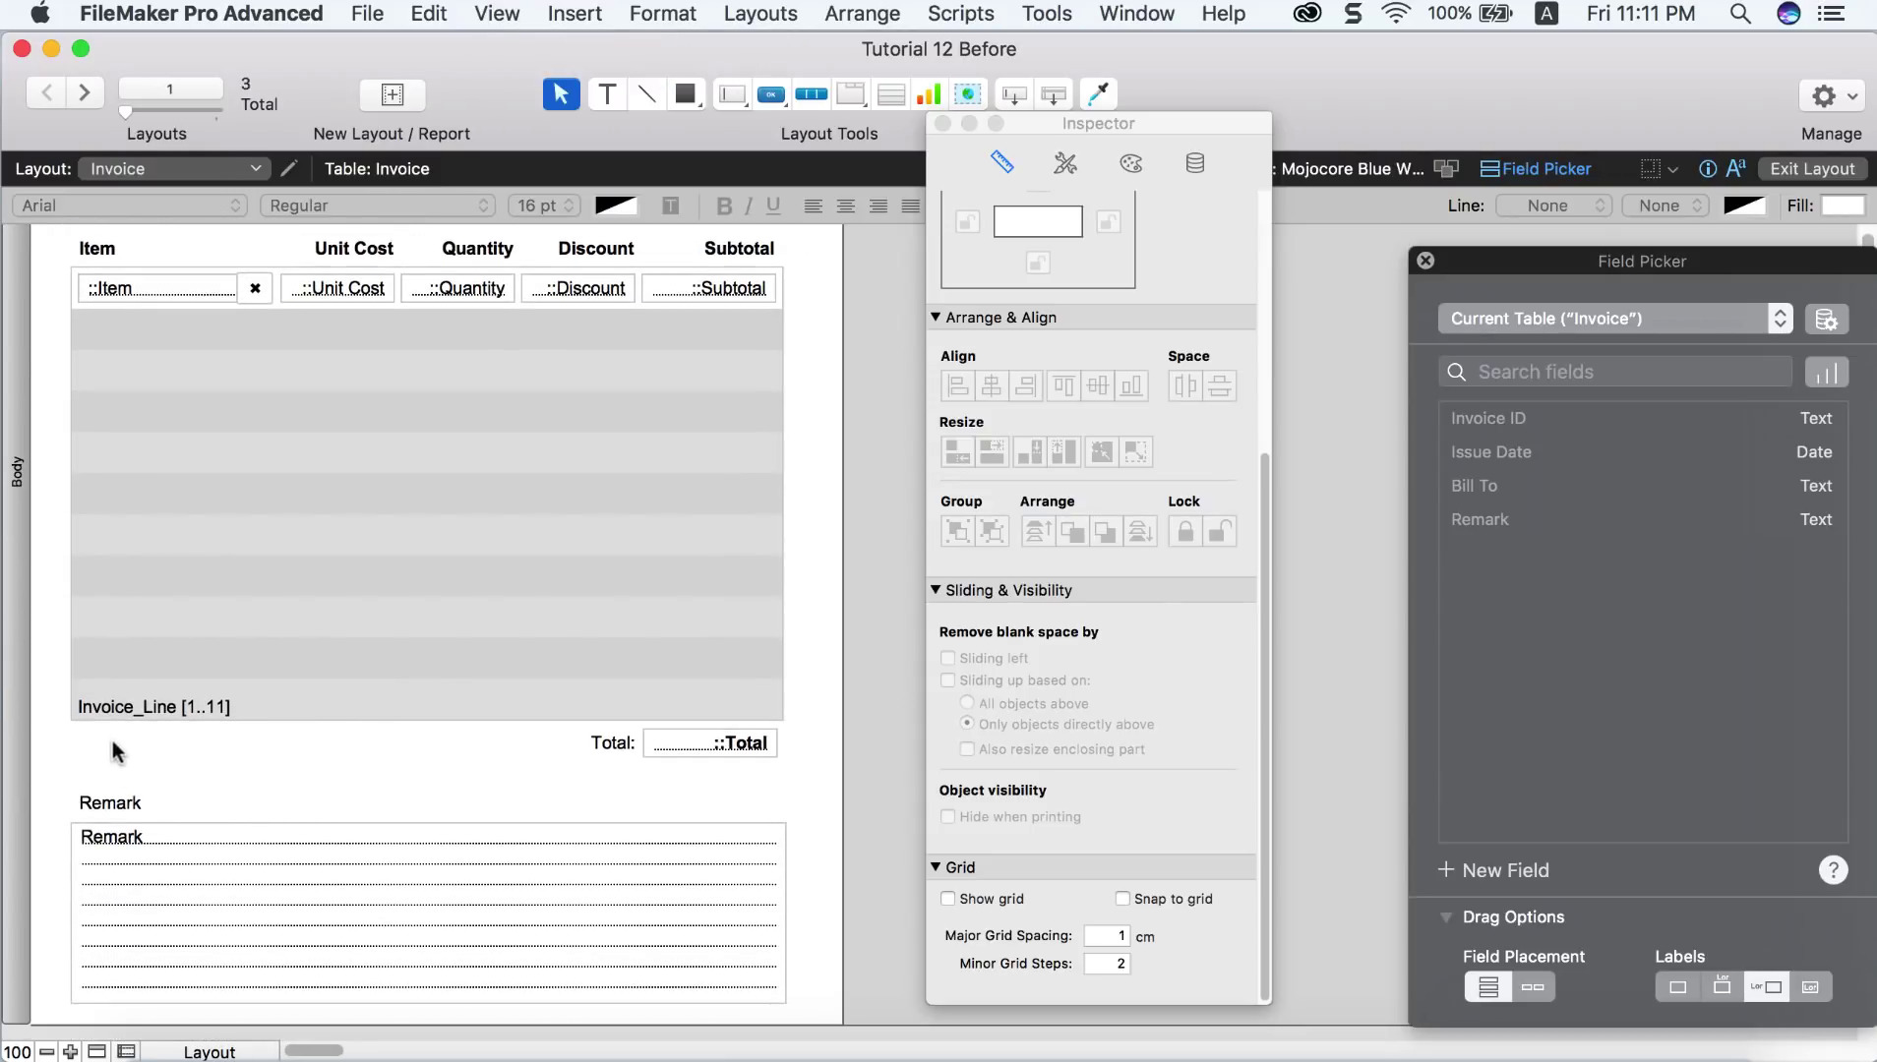
pyautogui.moveTo(106, 733); pyautogui.dragTo(738, 933)
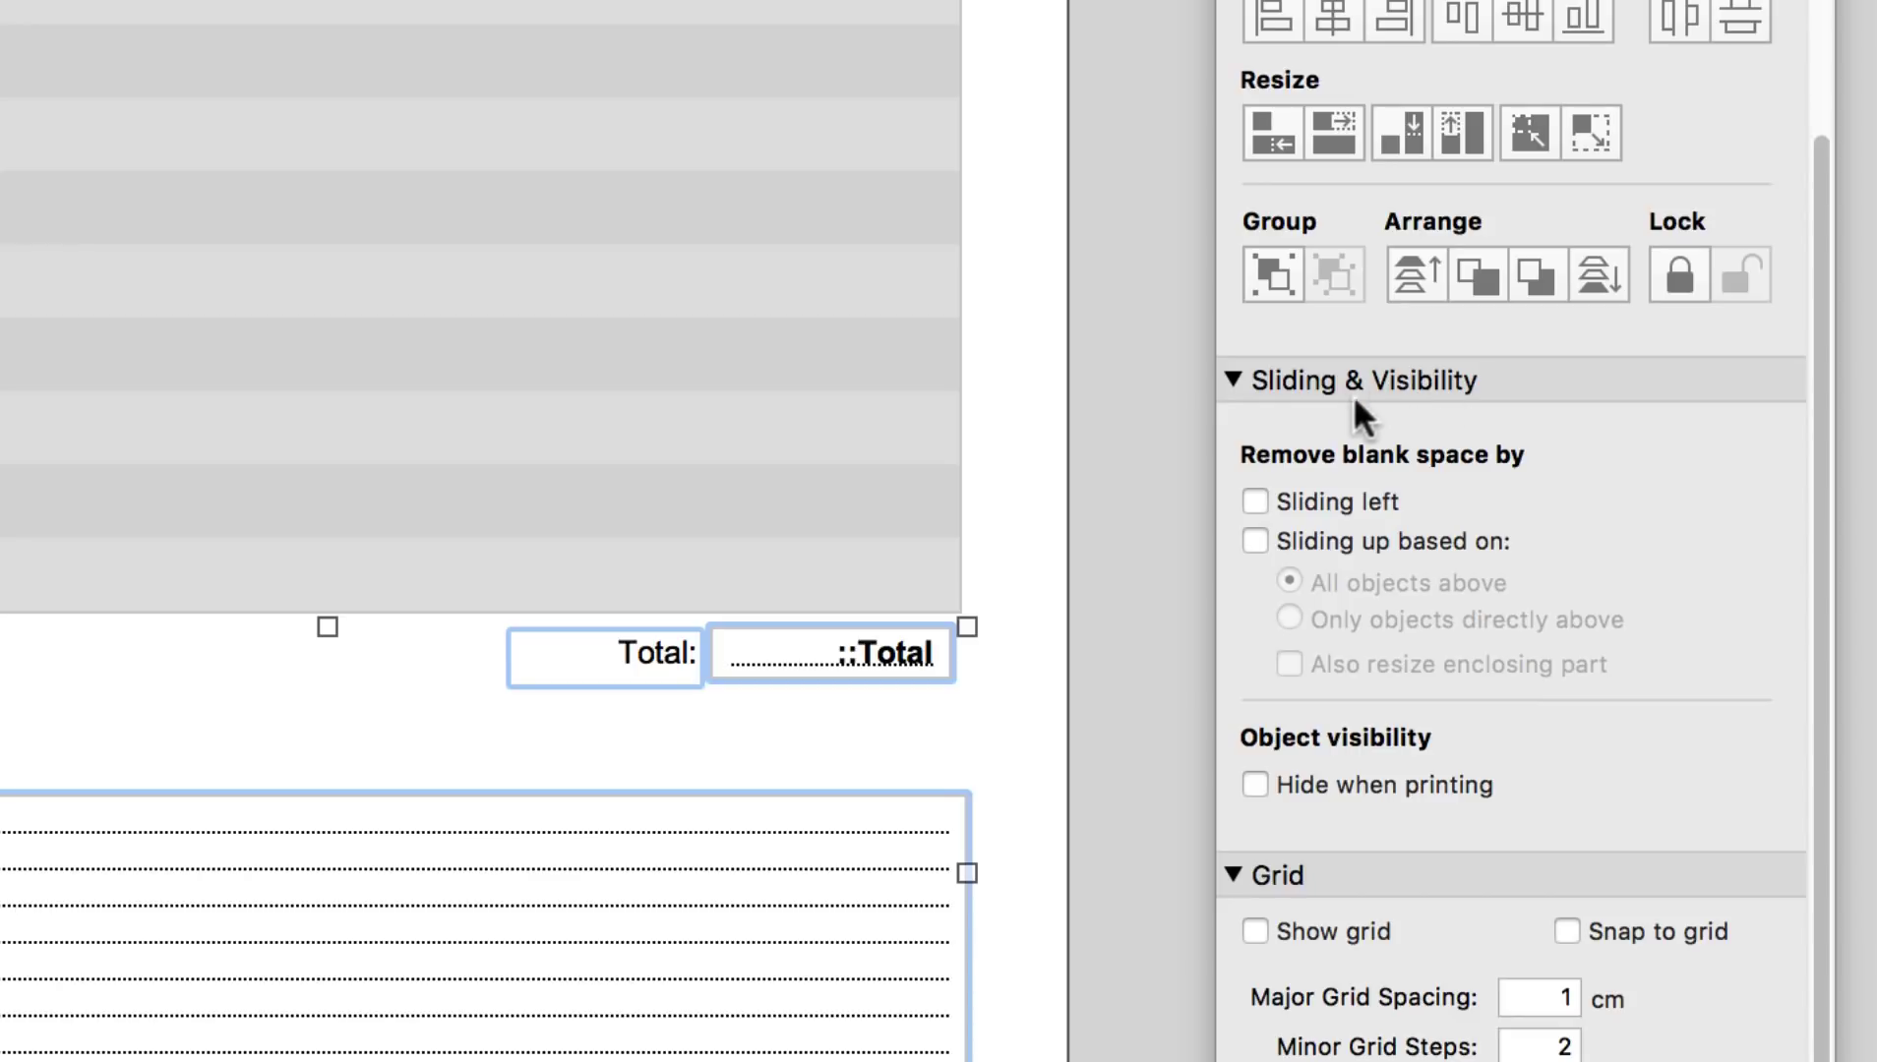
pyautogui.click(1259, 541)
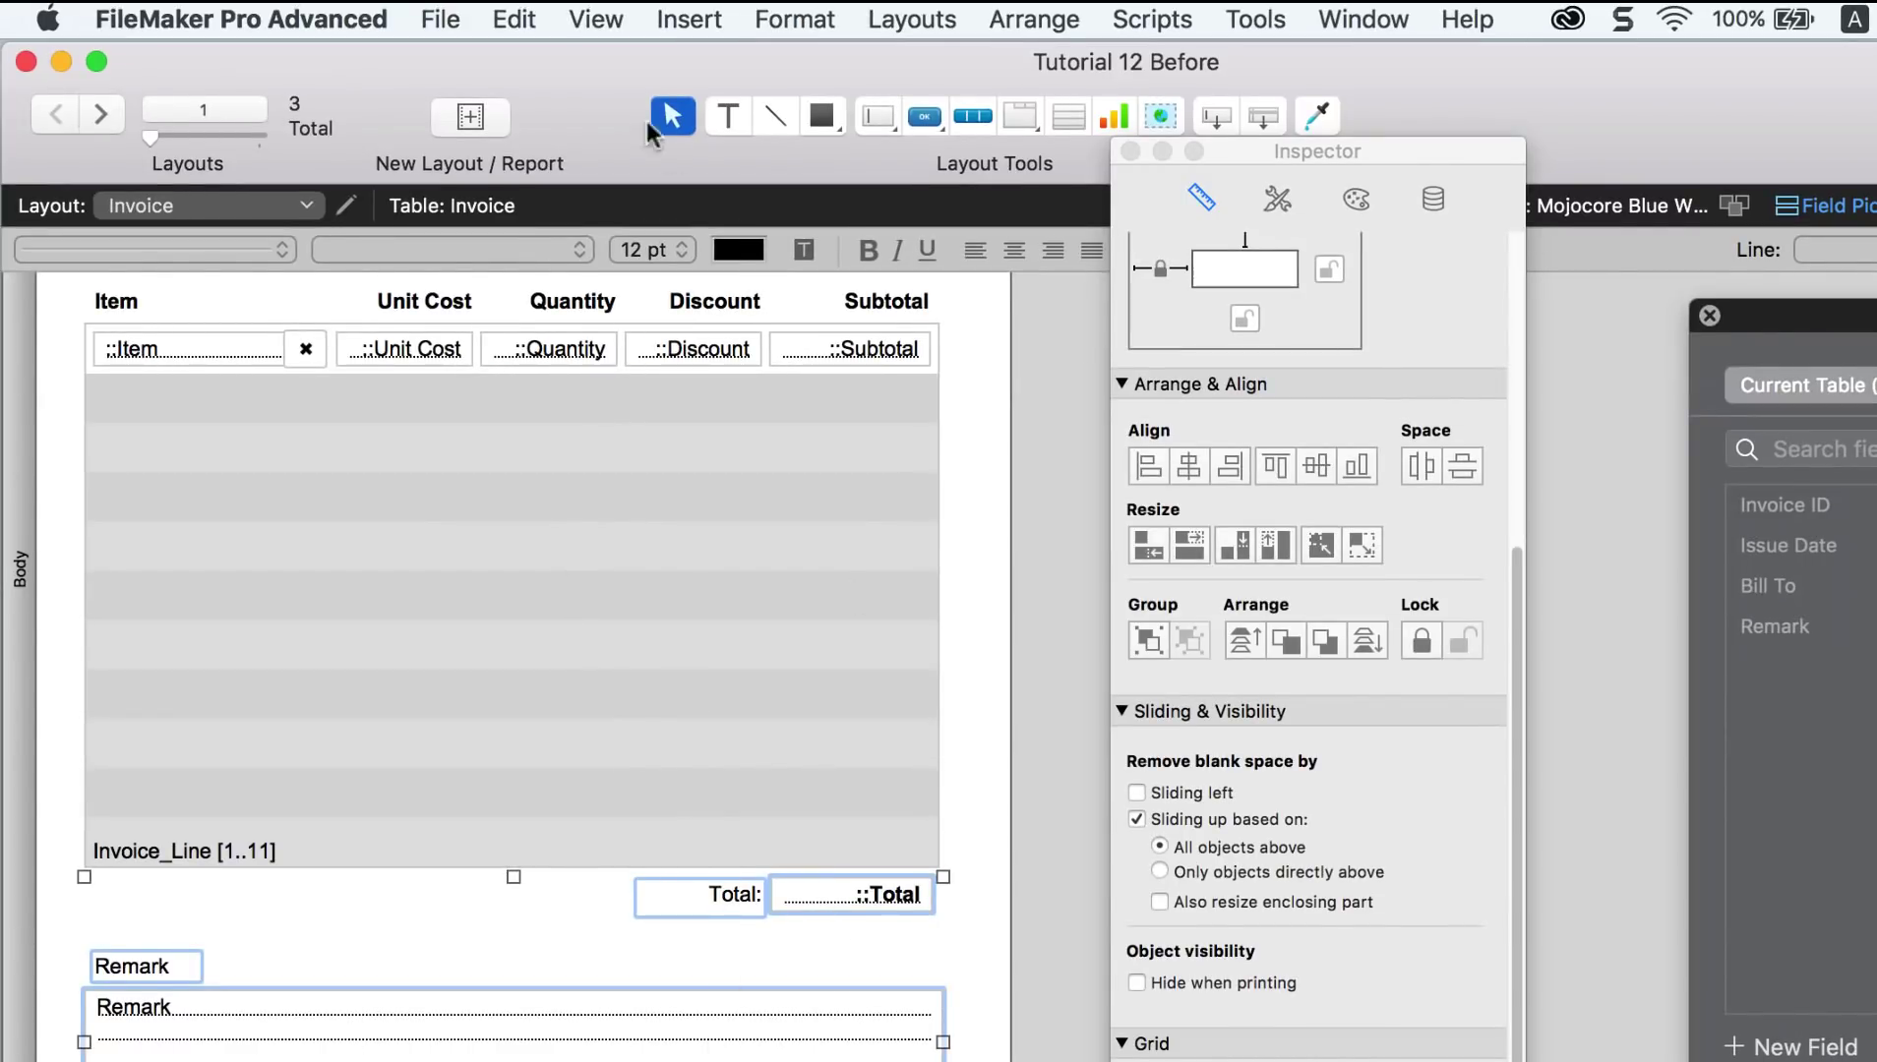
# Step: Return to Browse mode, then preview the invoice to check where Total and Remark now sit
pyautogui.click(600, 21)
pyautogui.click(615, 62)
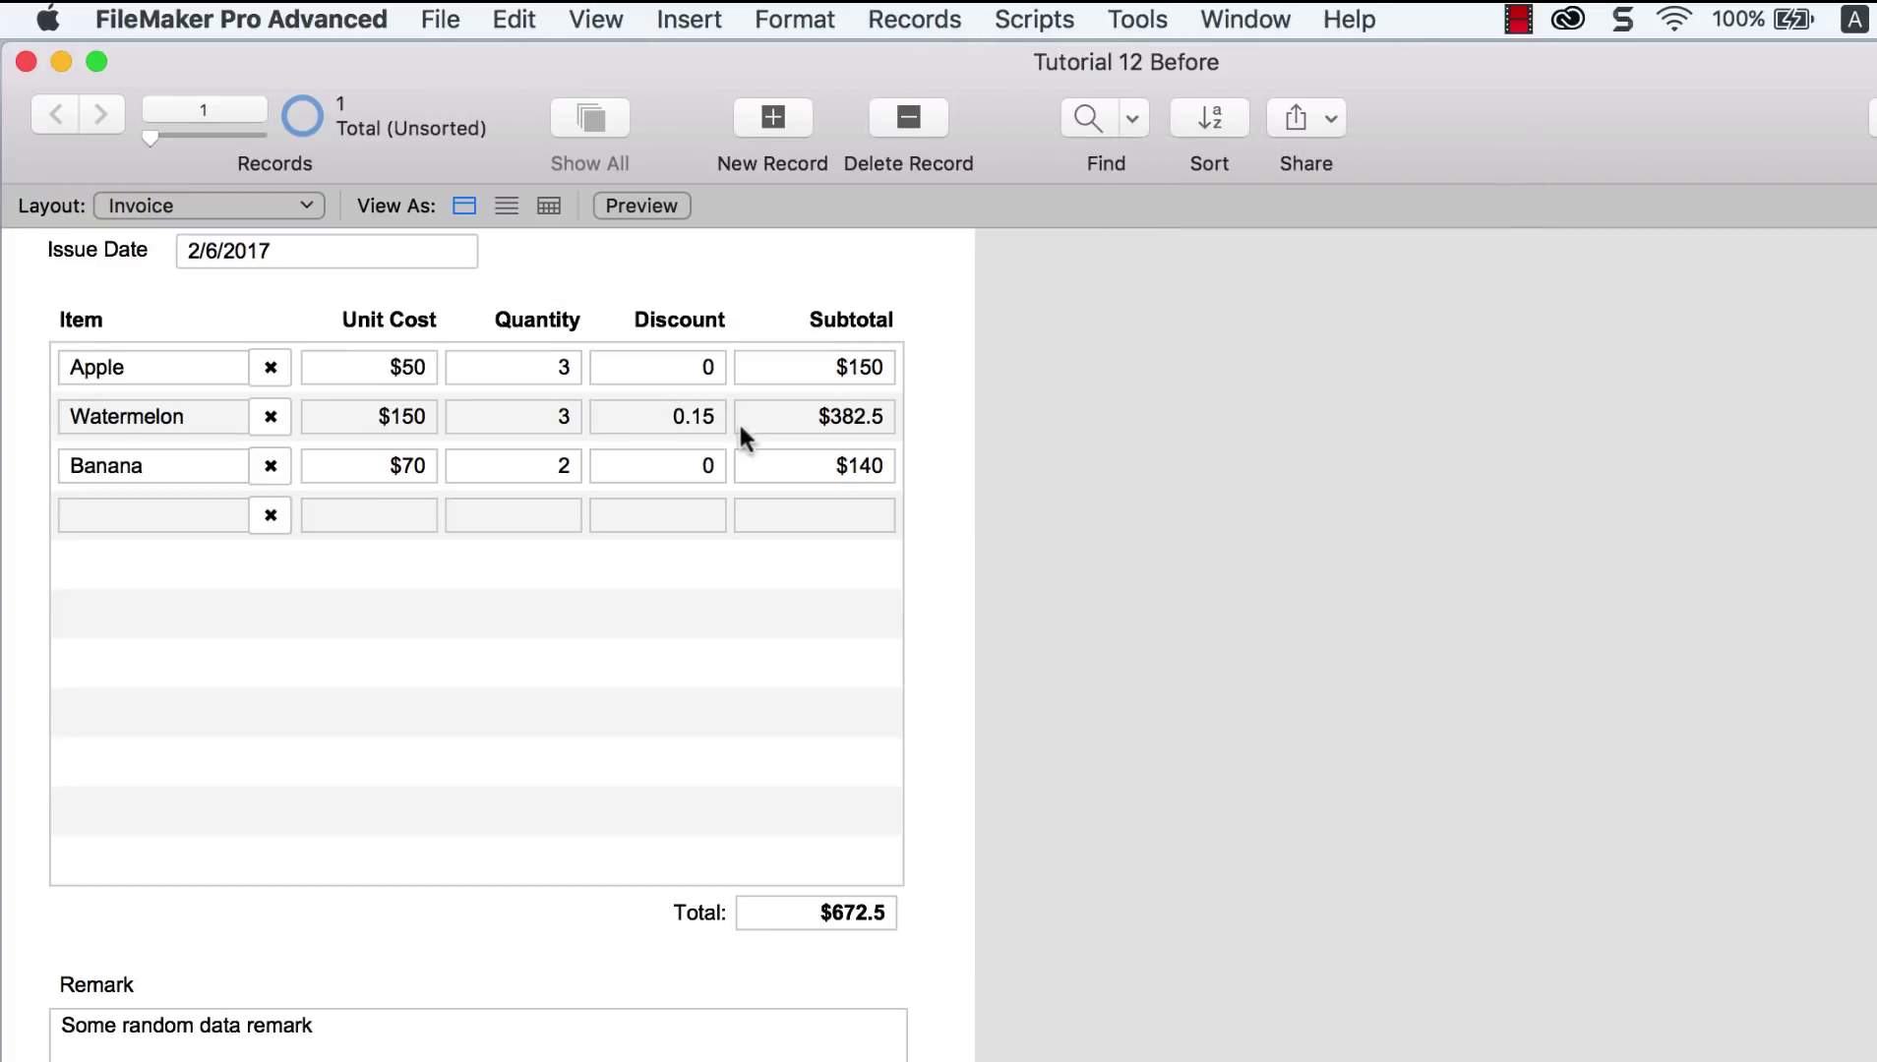
pyautogui.scroll(5, 717, 569)
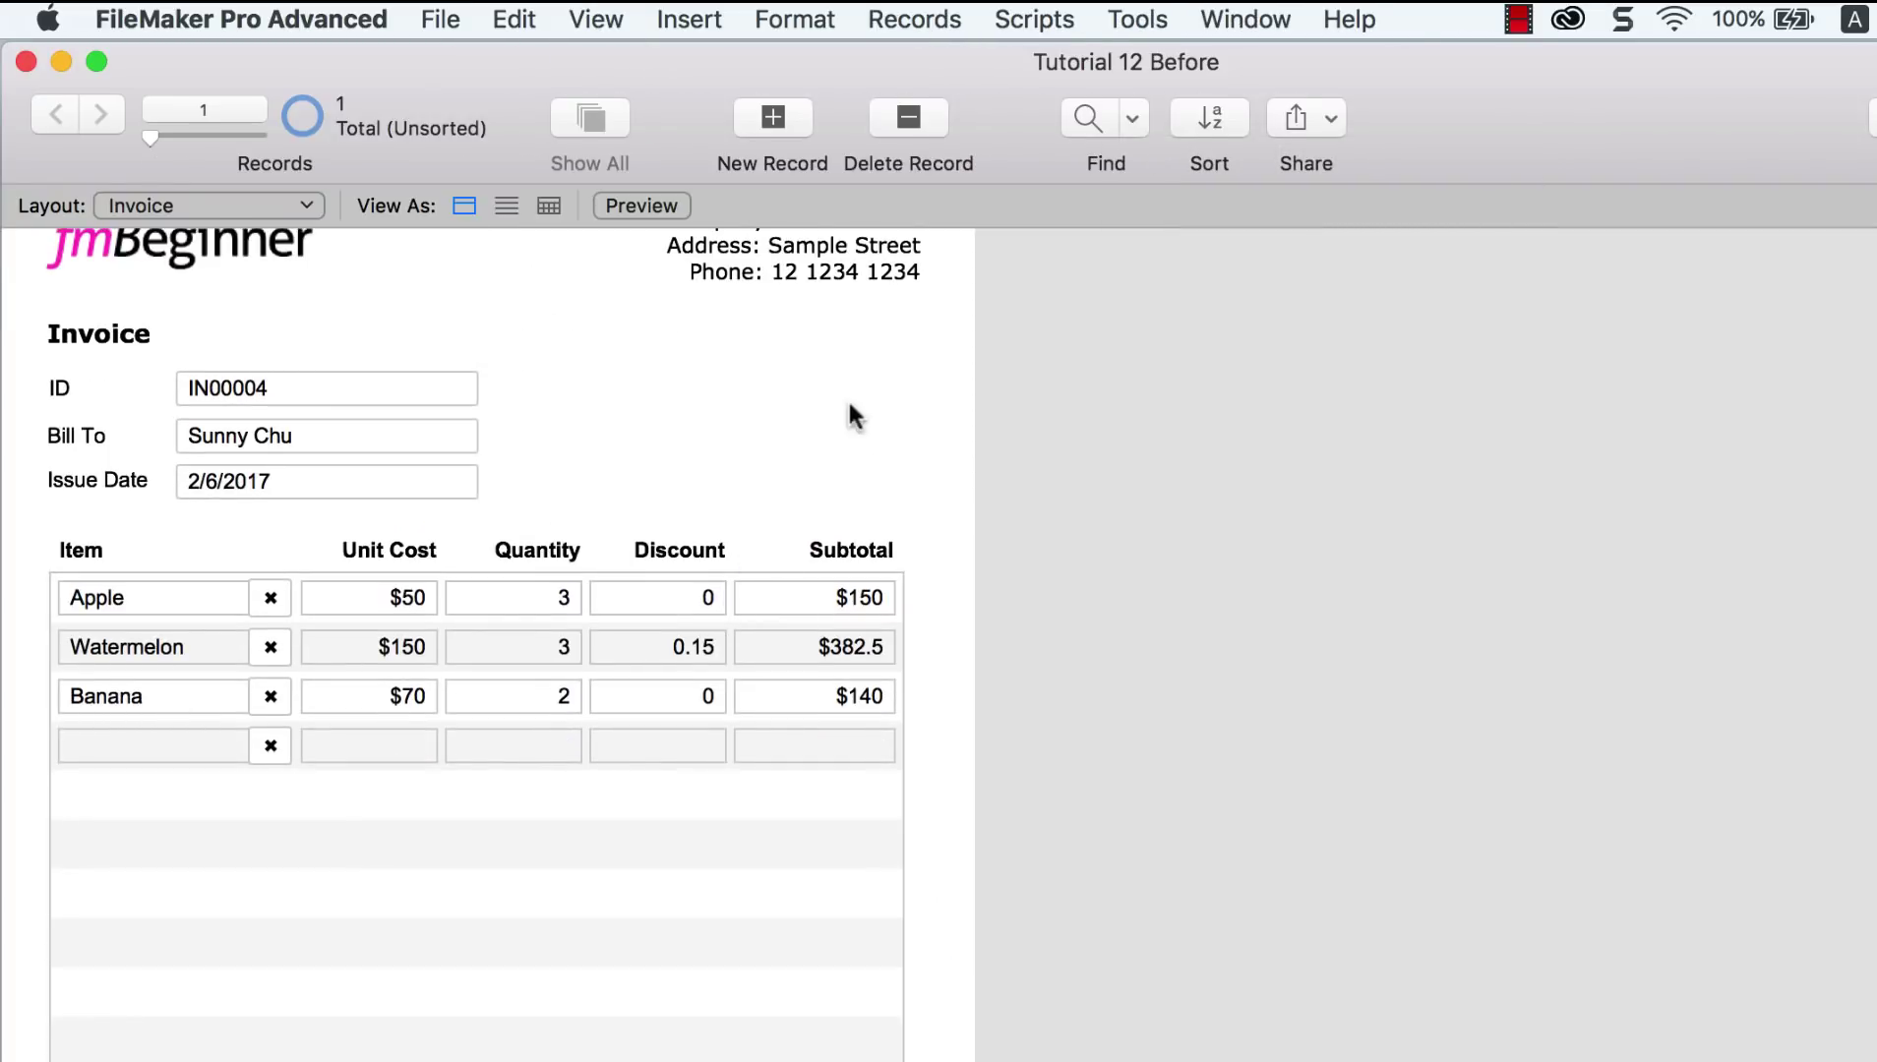
pyautogui.scroll(-3, 689, 662)
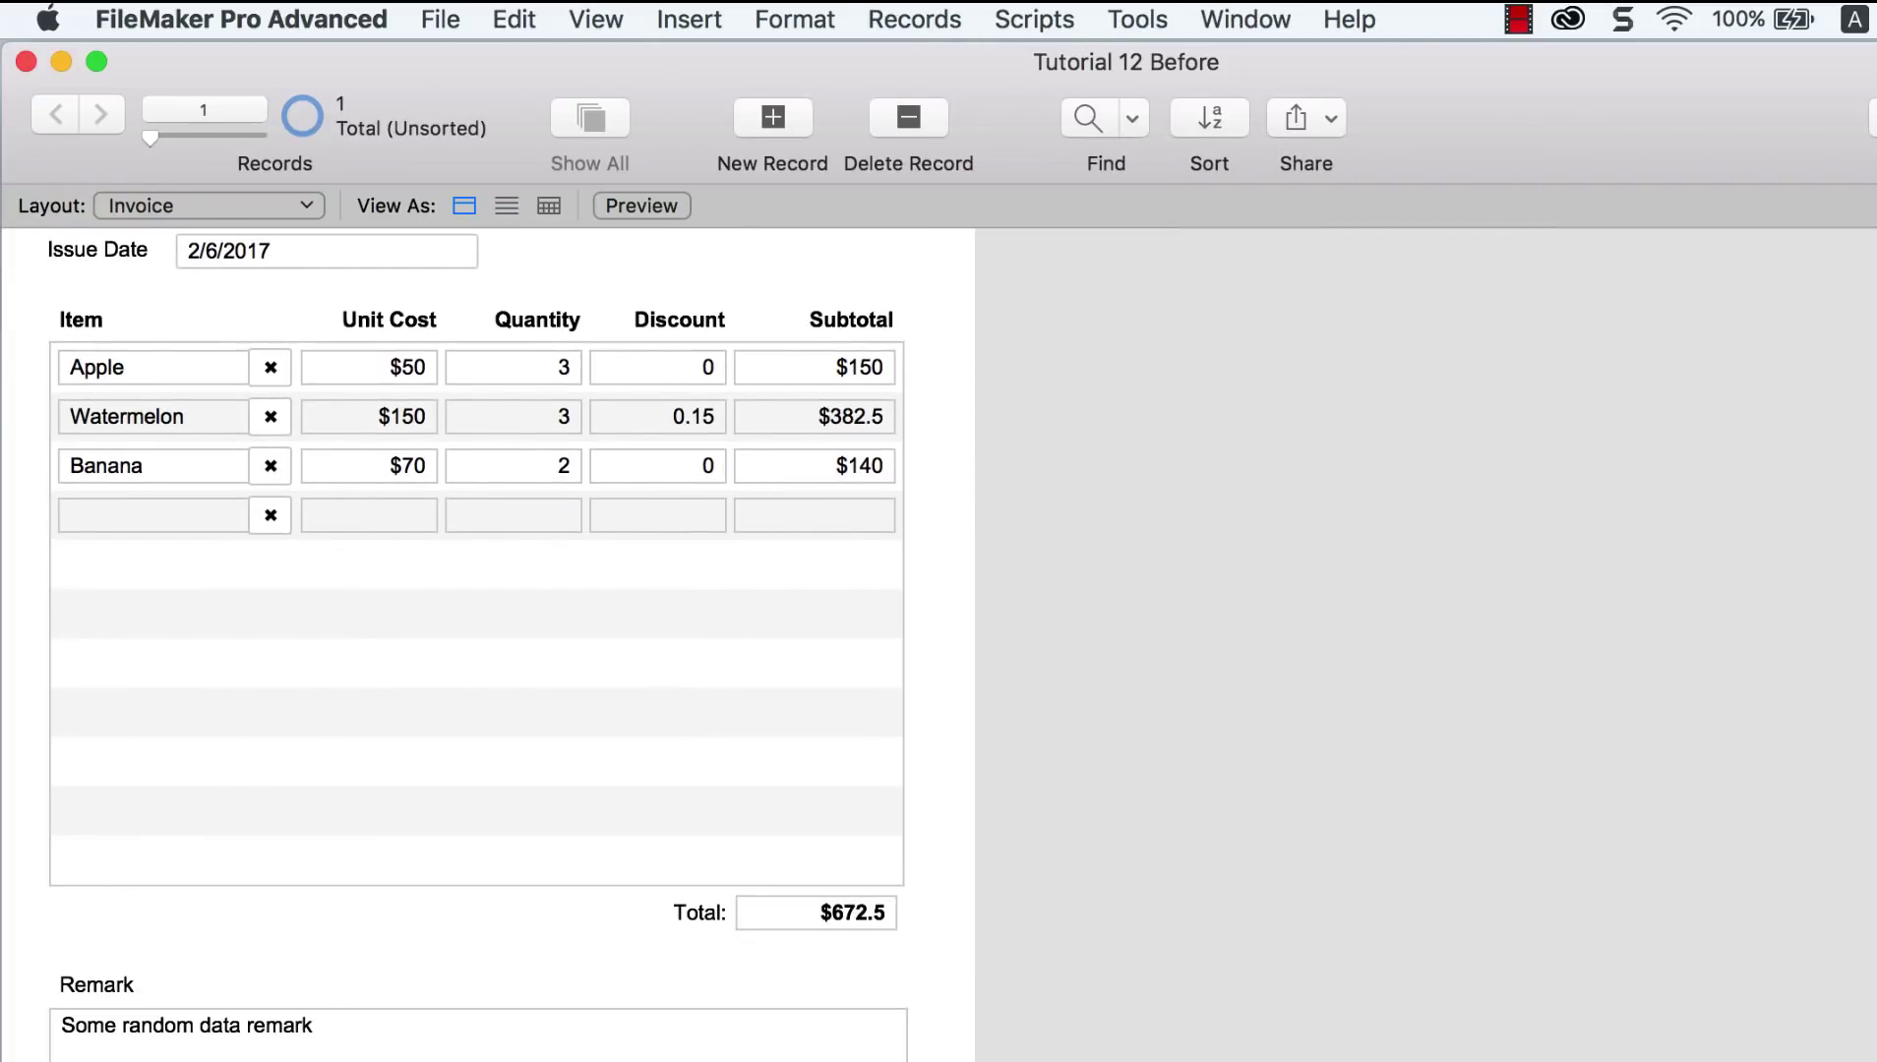
pyautogui.click(594, 20)
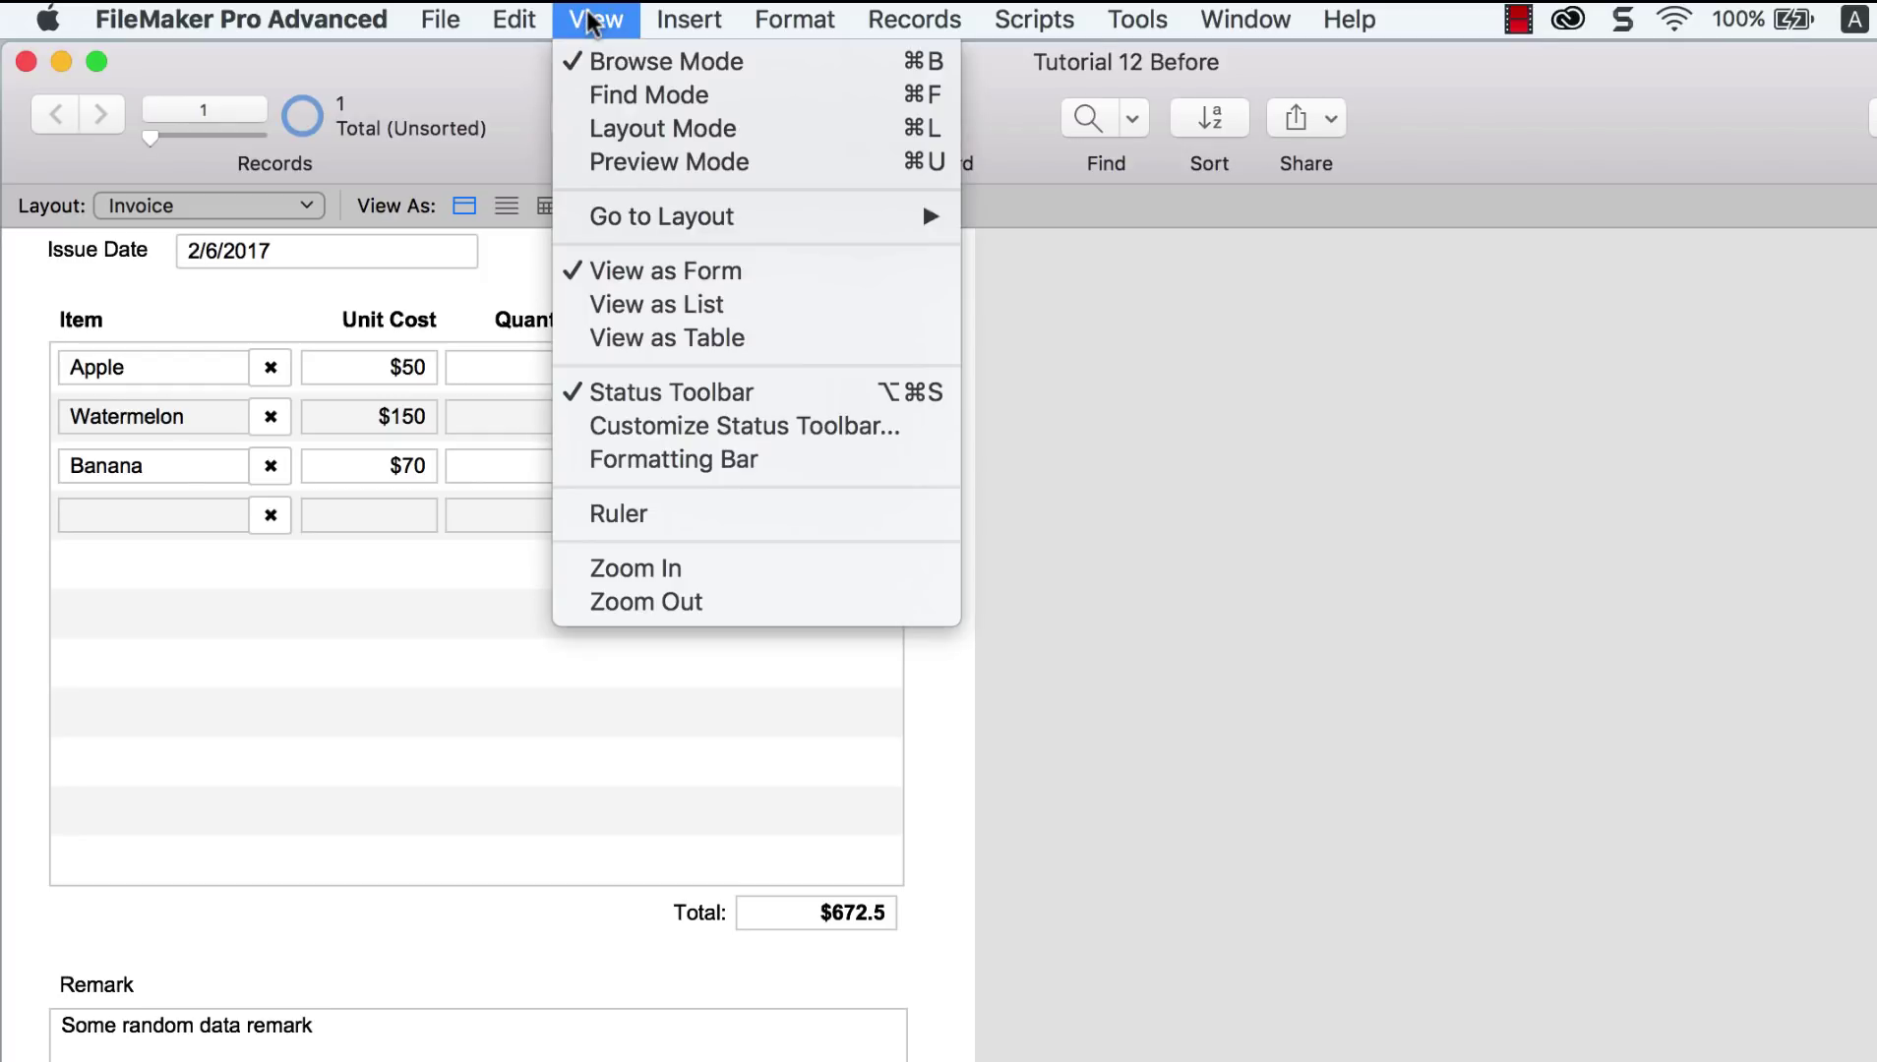
pyautogui.click(610, 161)
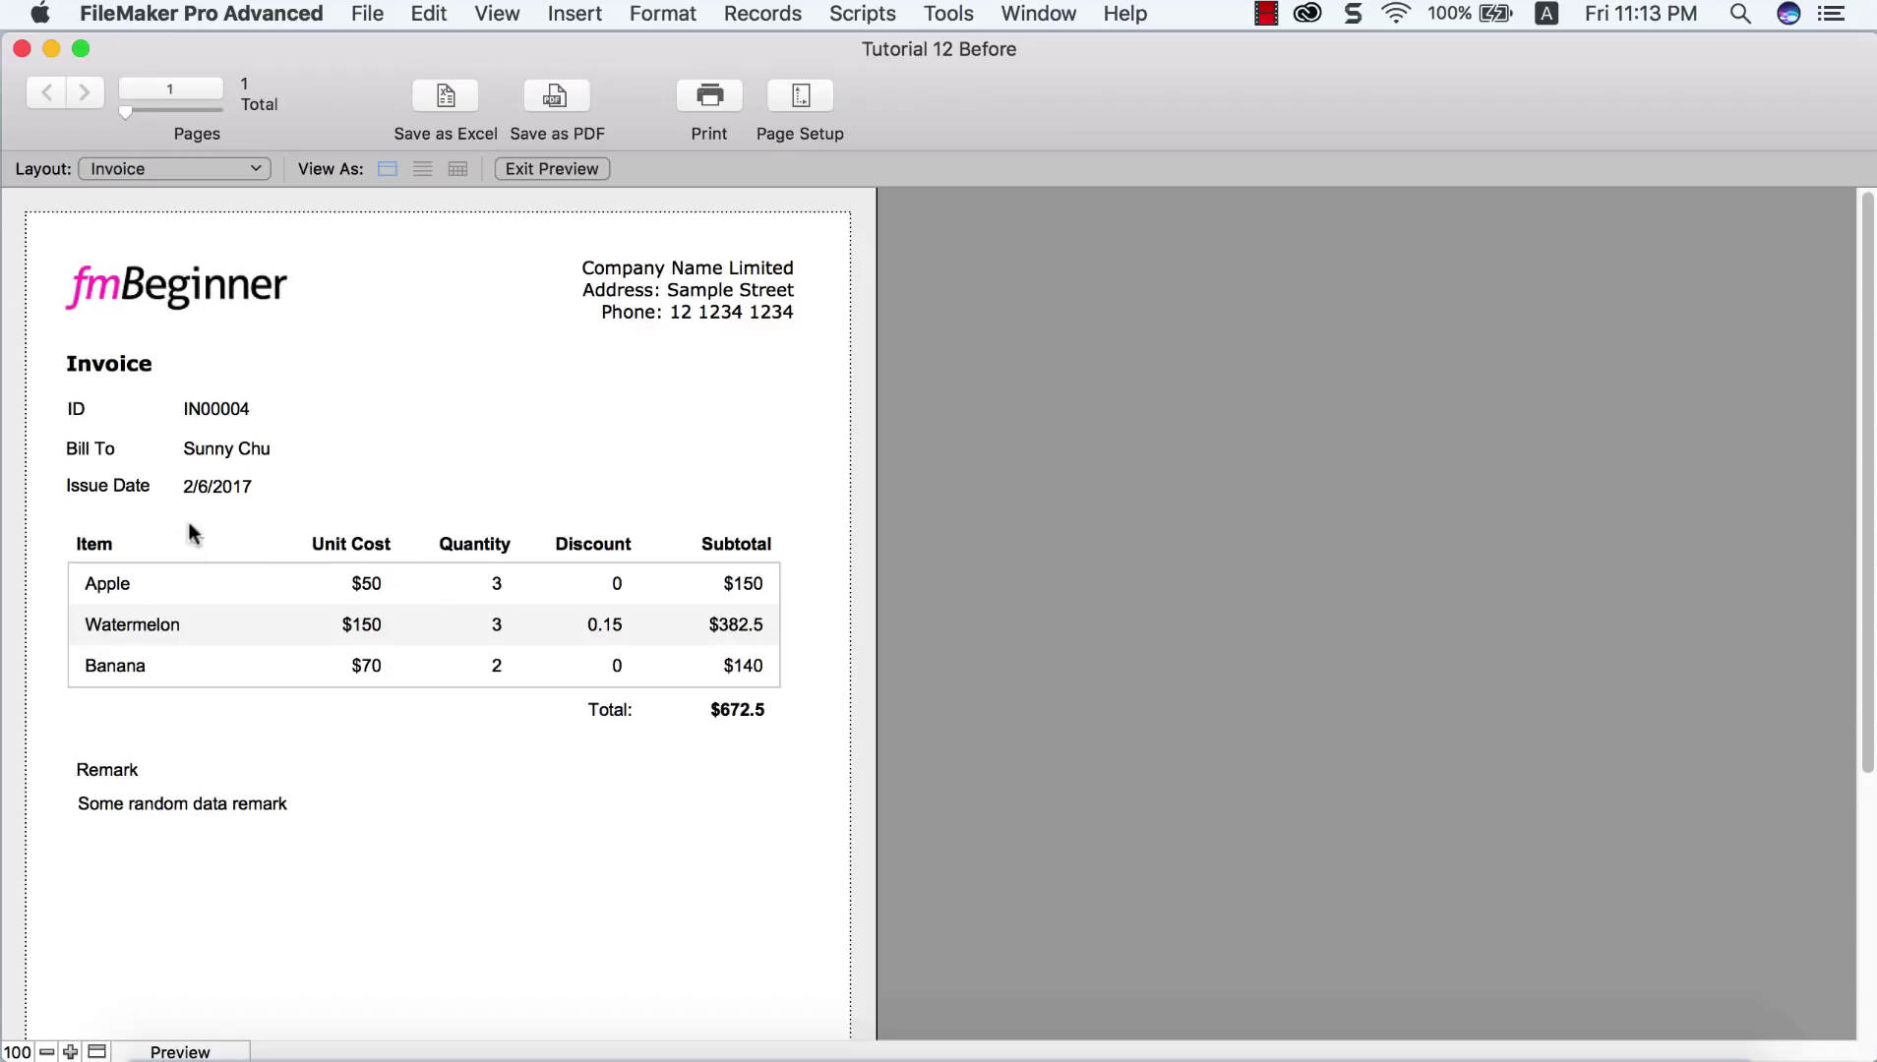
# Step: Exit the preview and enter Banana as the item in the empty portal row
pyautogui.click(550, 169)
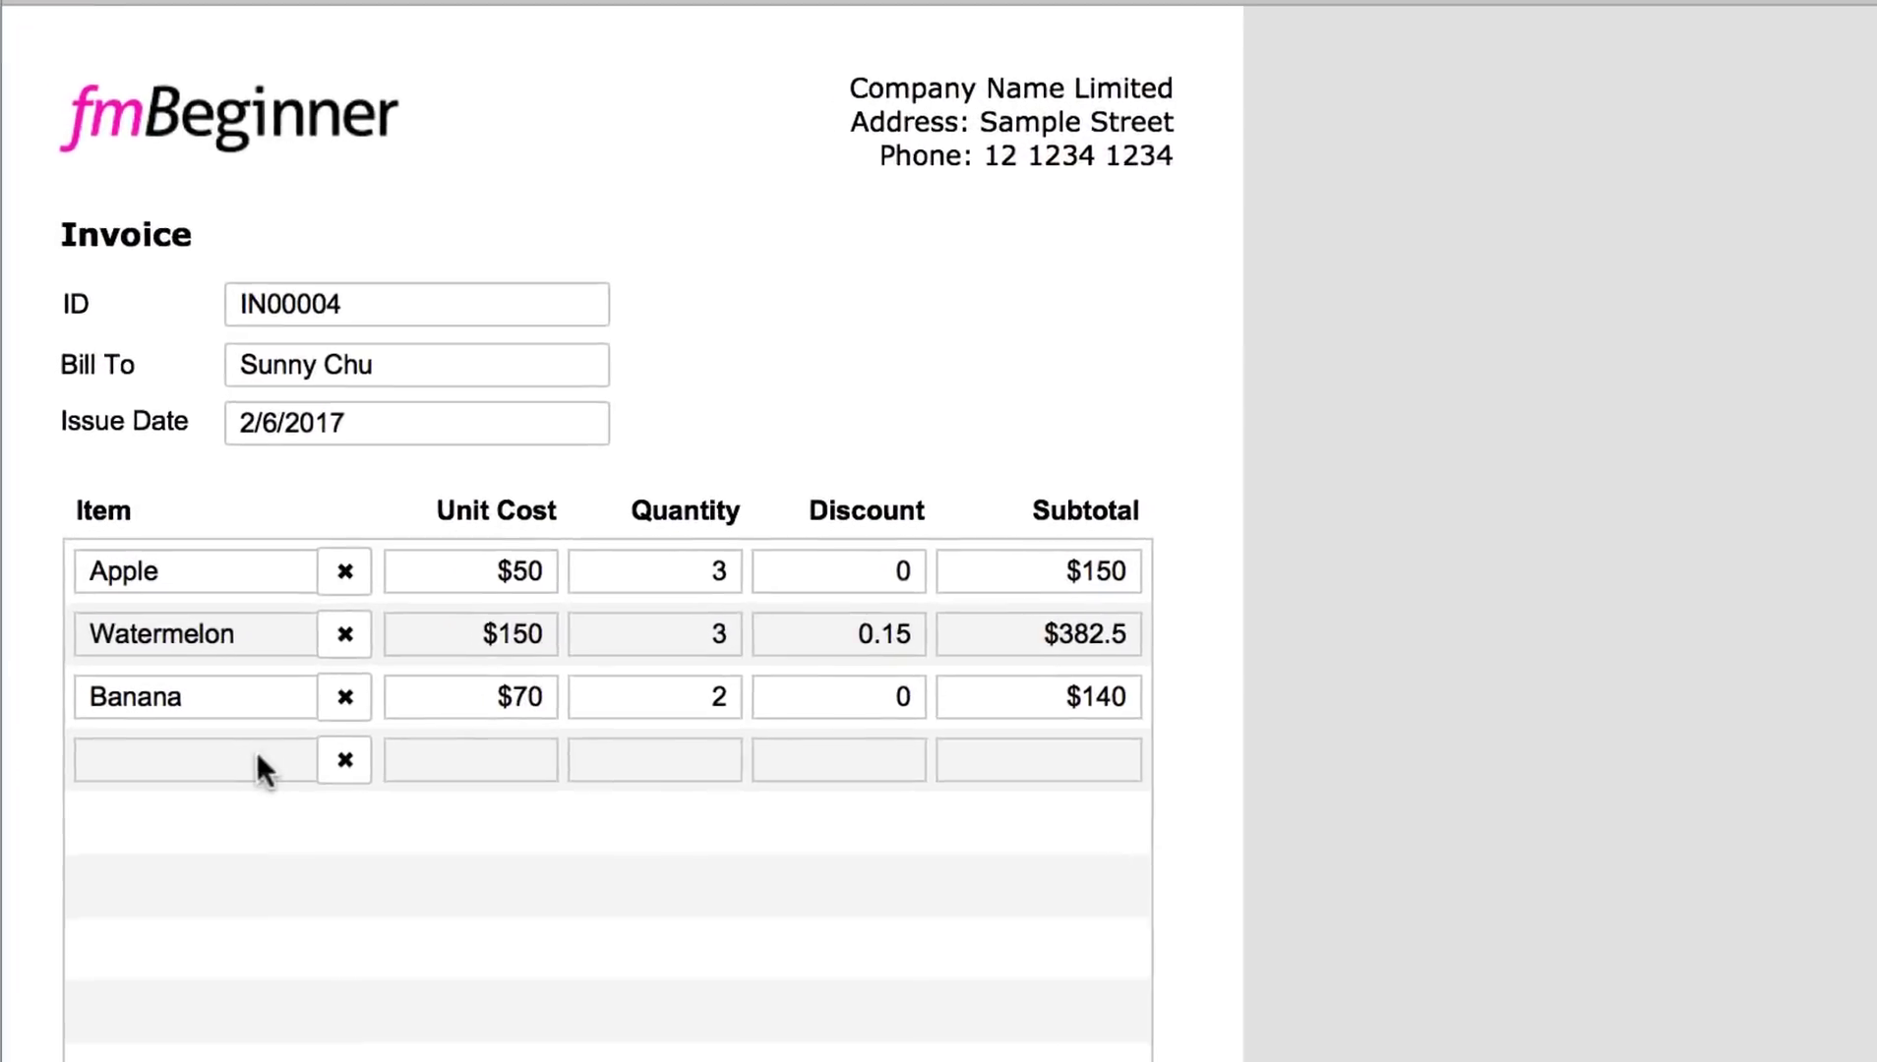
pyautogui.click(180, 685)
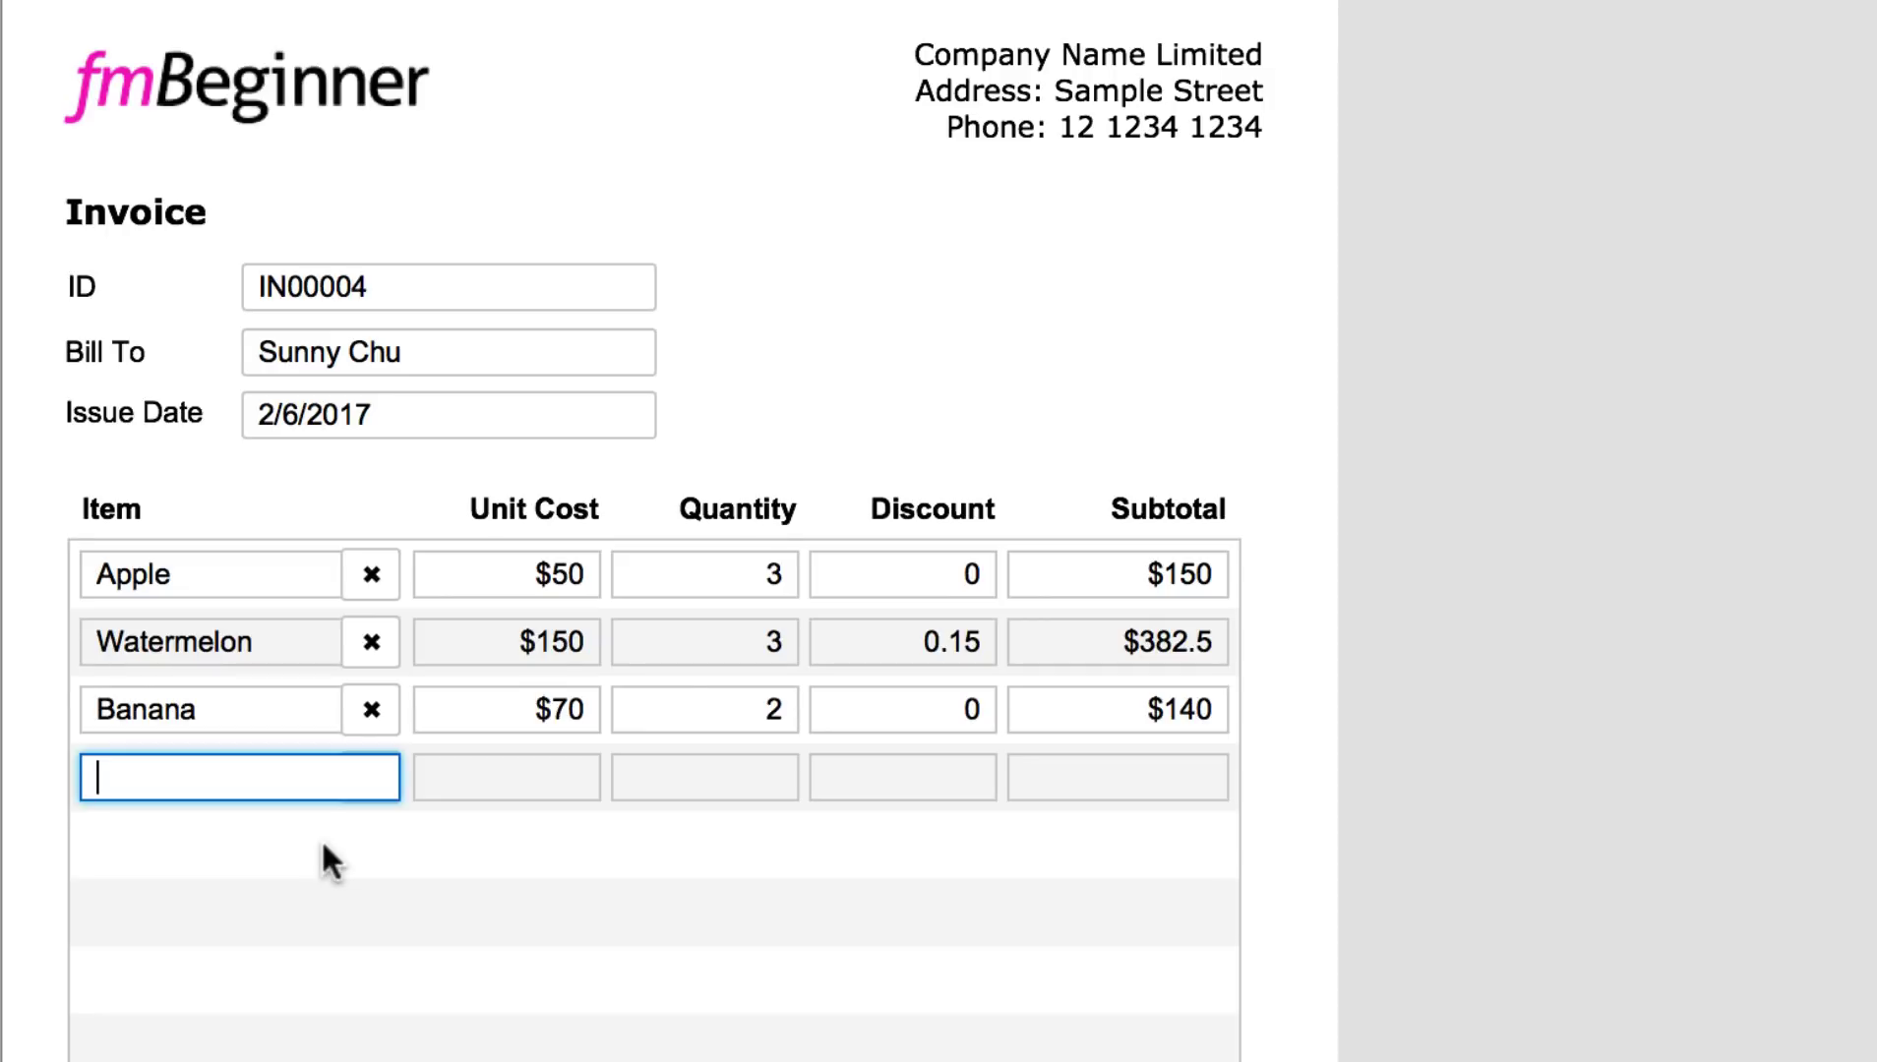
pyautogui.write('Banana')
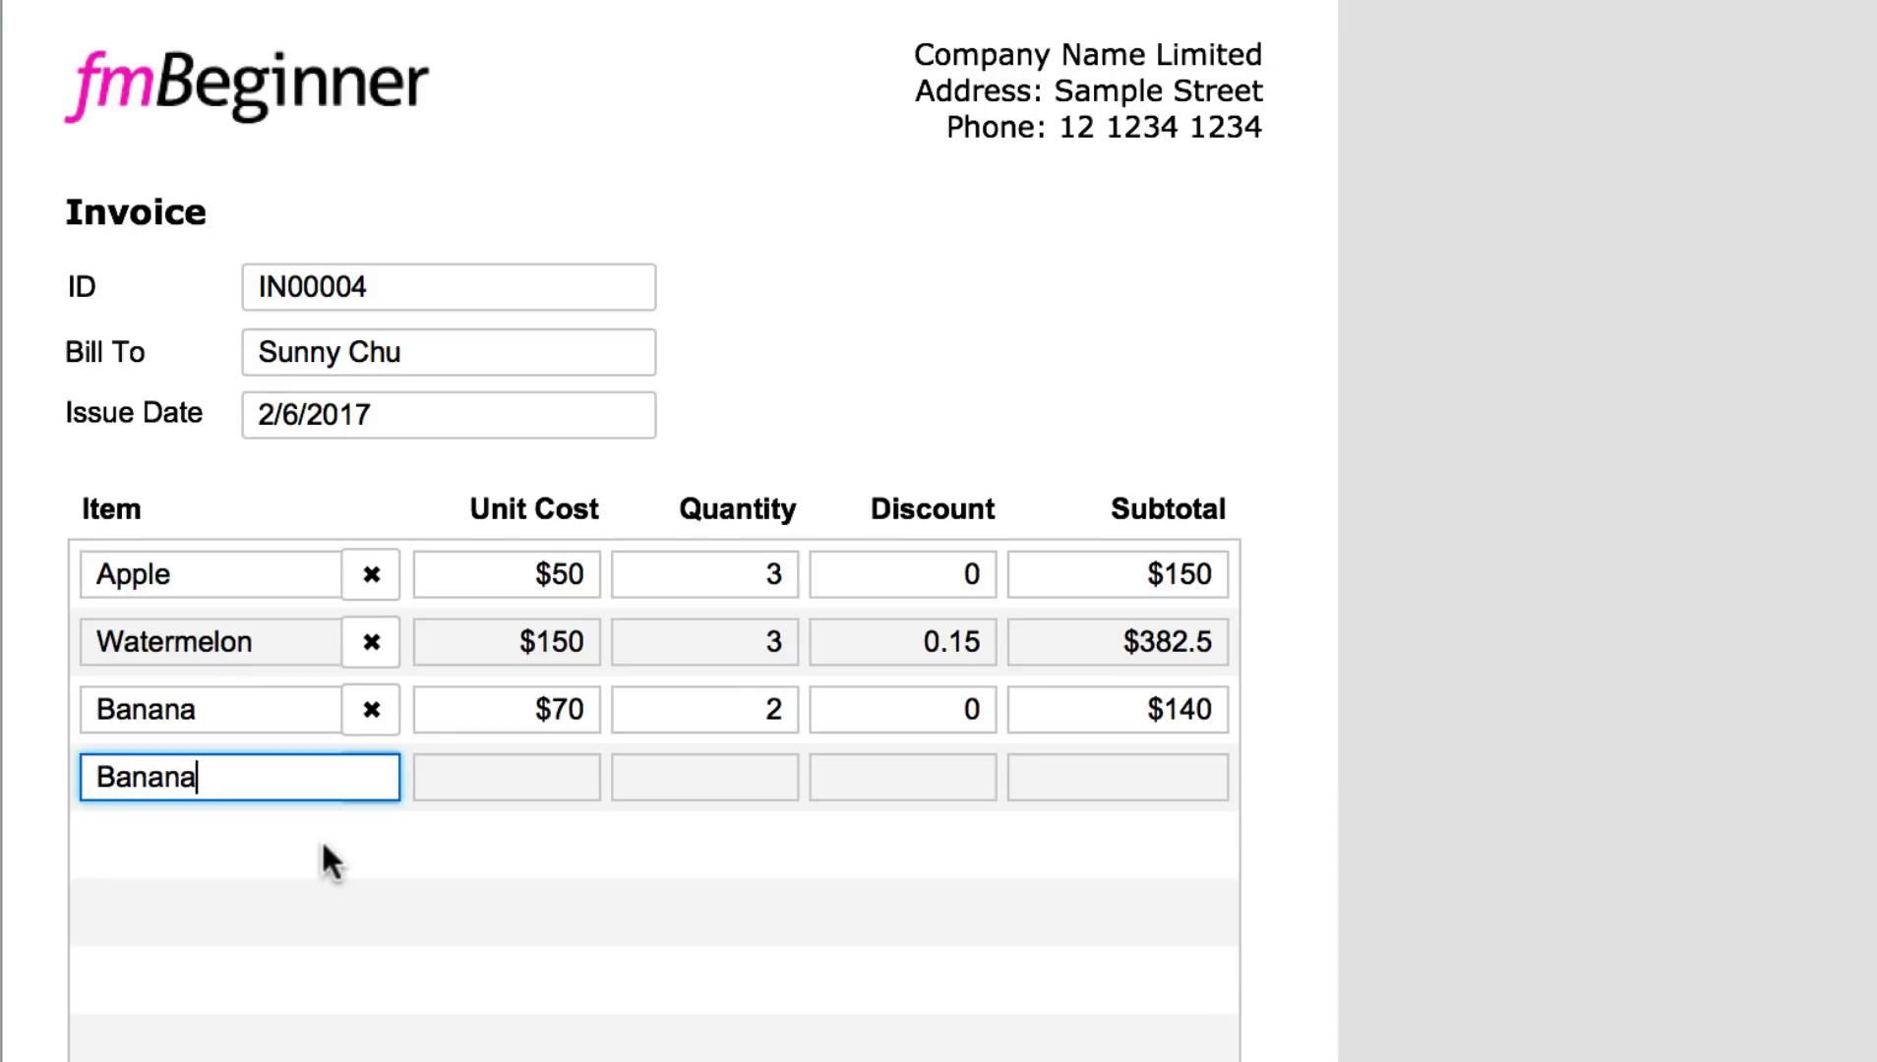
pyautogui.click(449, 874)
# Step: Give the new Banana line unit cost 70, quantity 2 and discount 0
pyautogui.click(503, 779)
pyautogui.write('70')
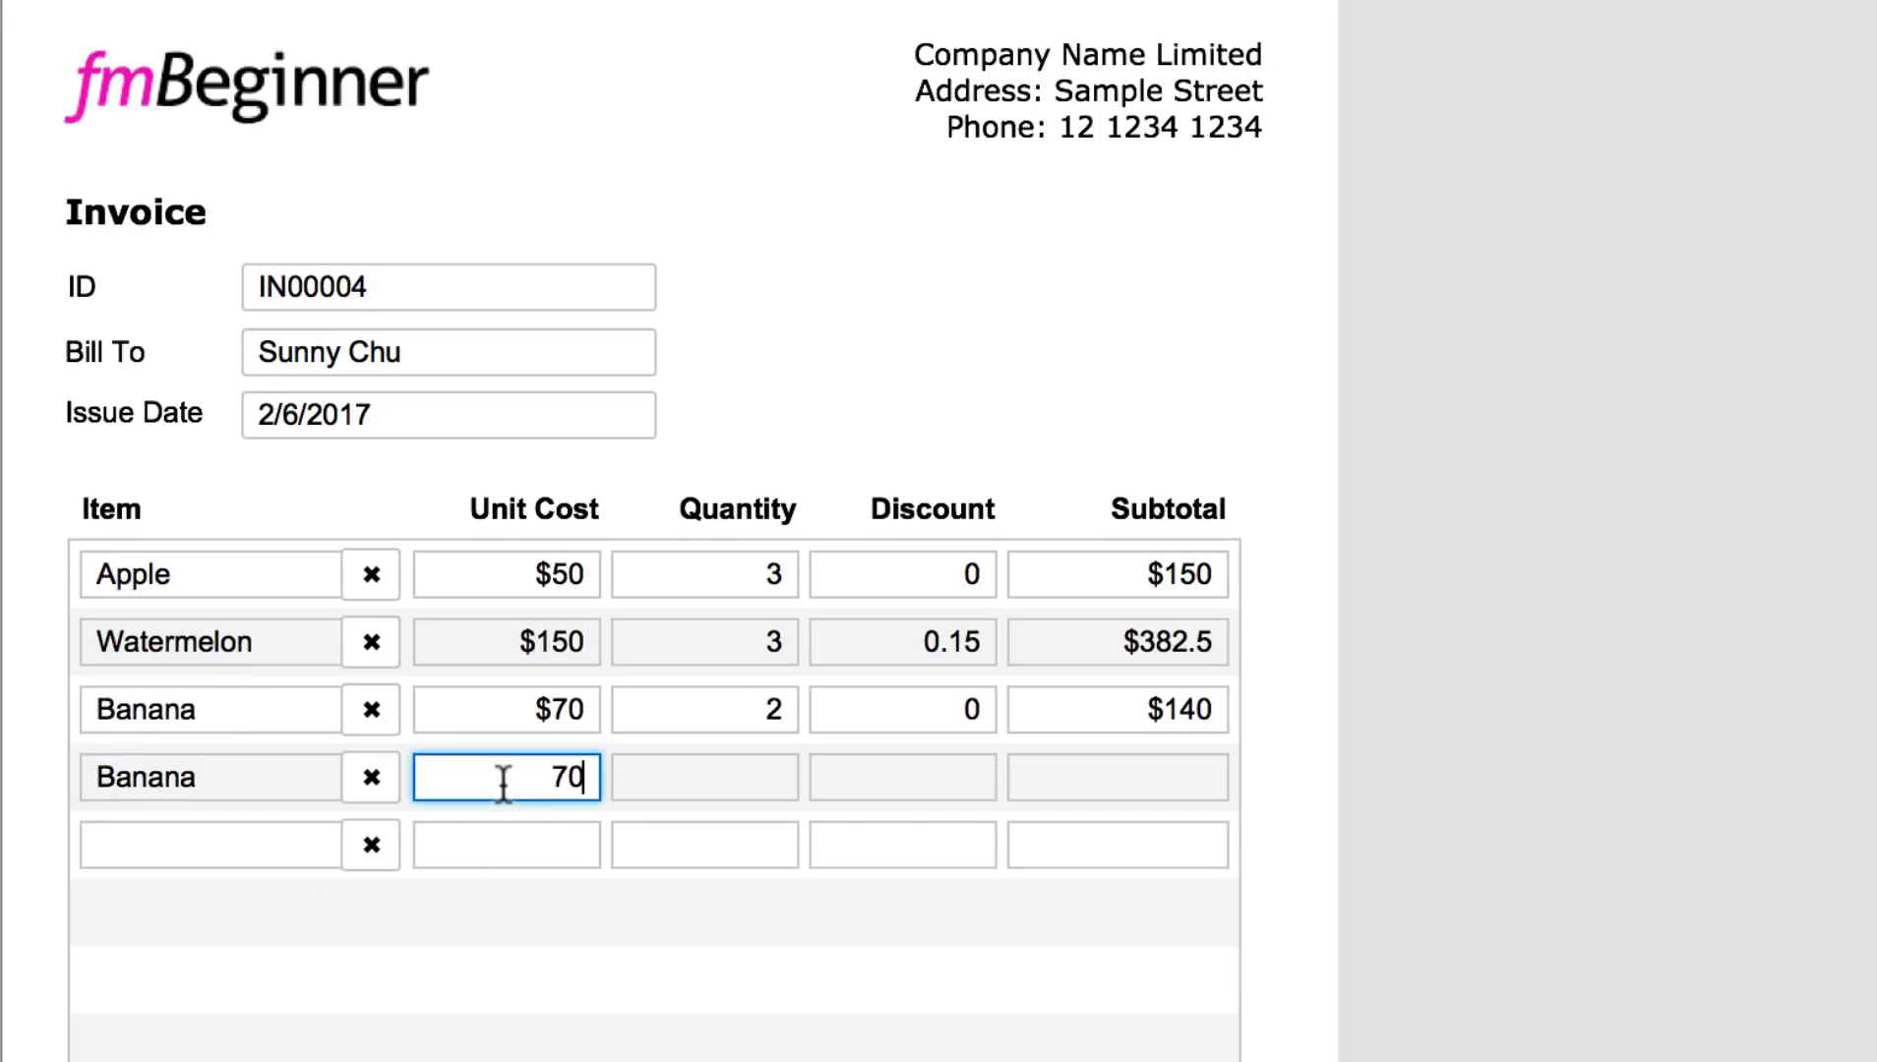
pyautogui.click(773, 776)
pyautogui.write('2')
pyautogui.click(987, 773)
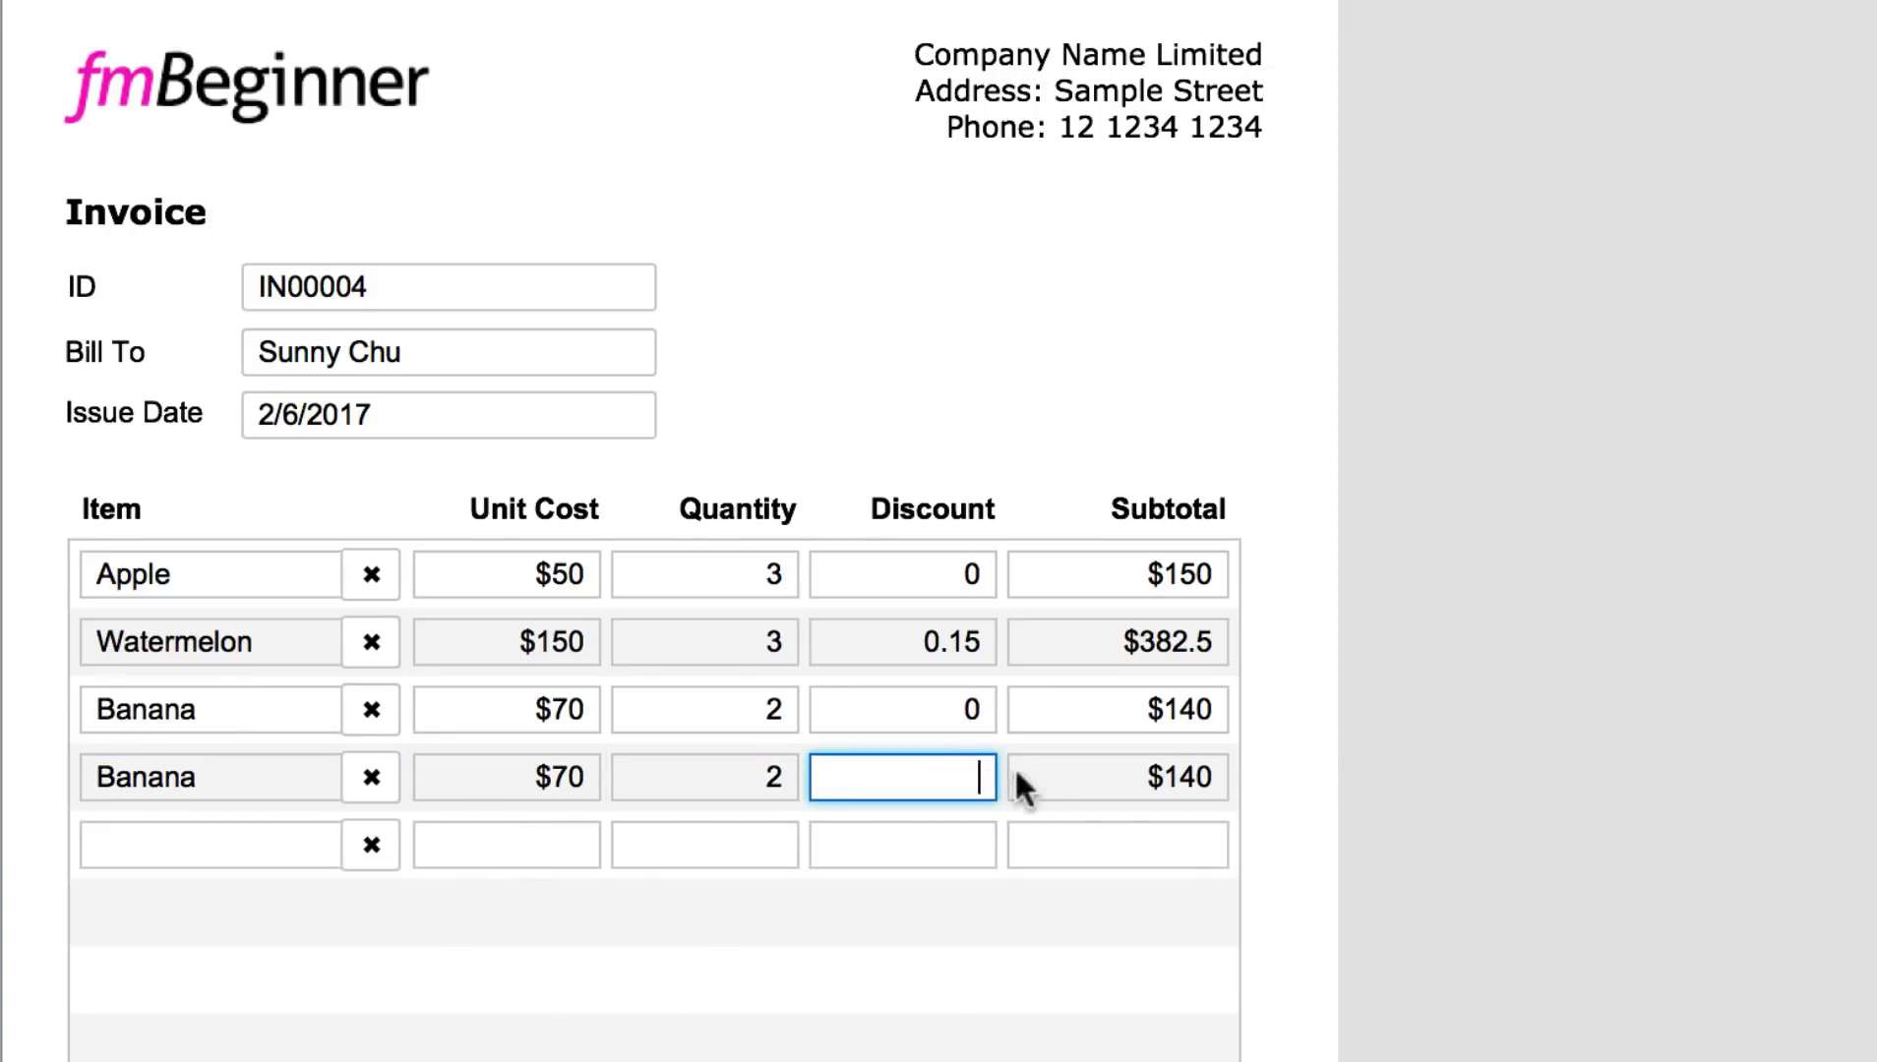
pyautogui.write('0')
pyautogui.click(1245, 841)
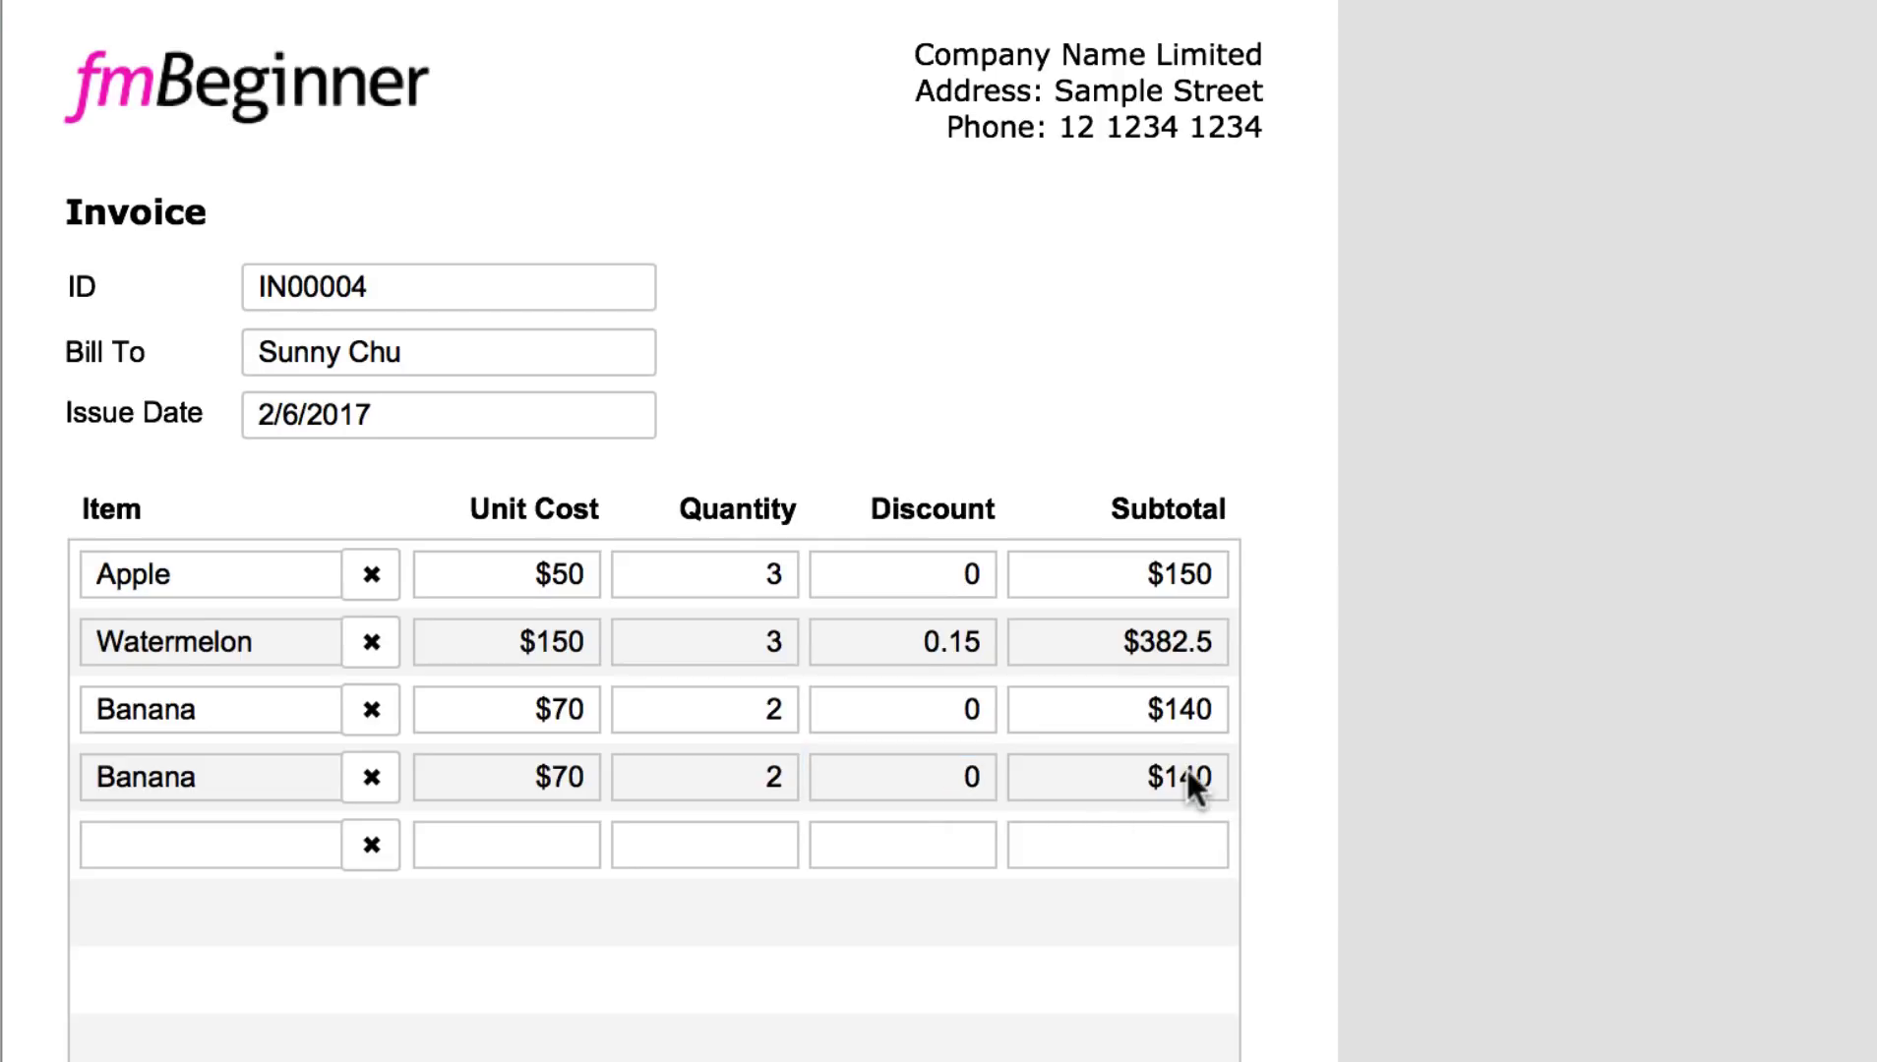
pyautogui.scroll(-1, 1187, 771)
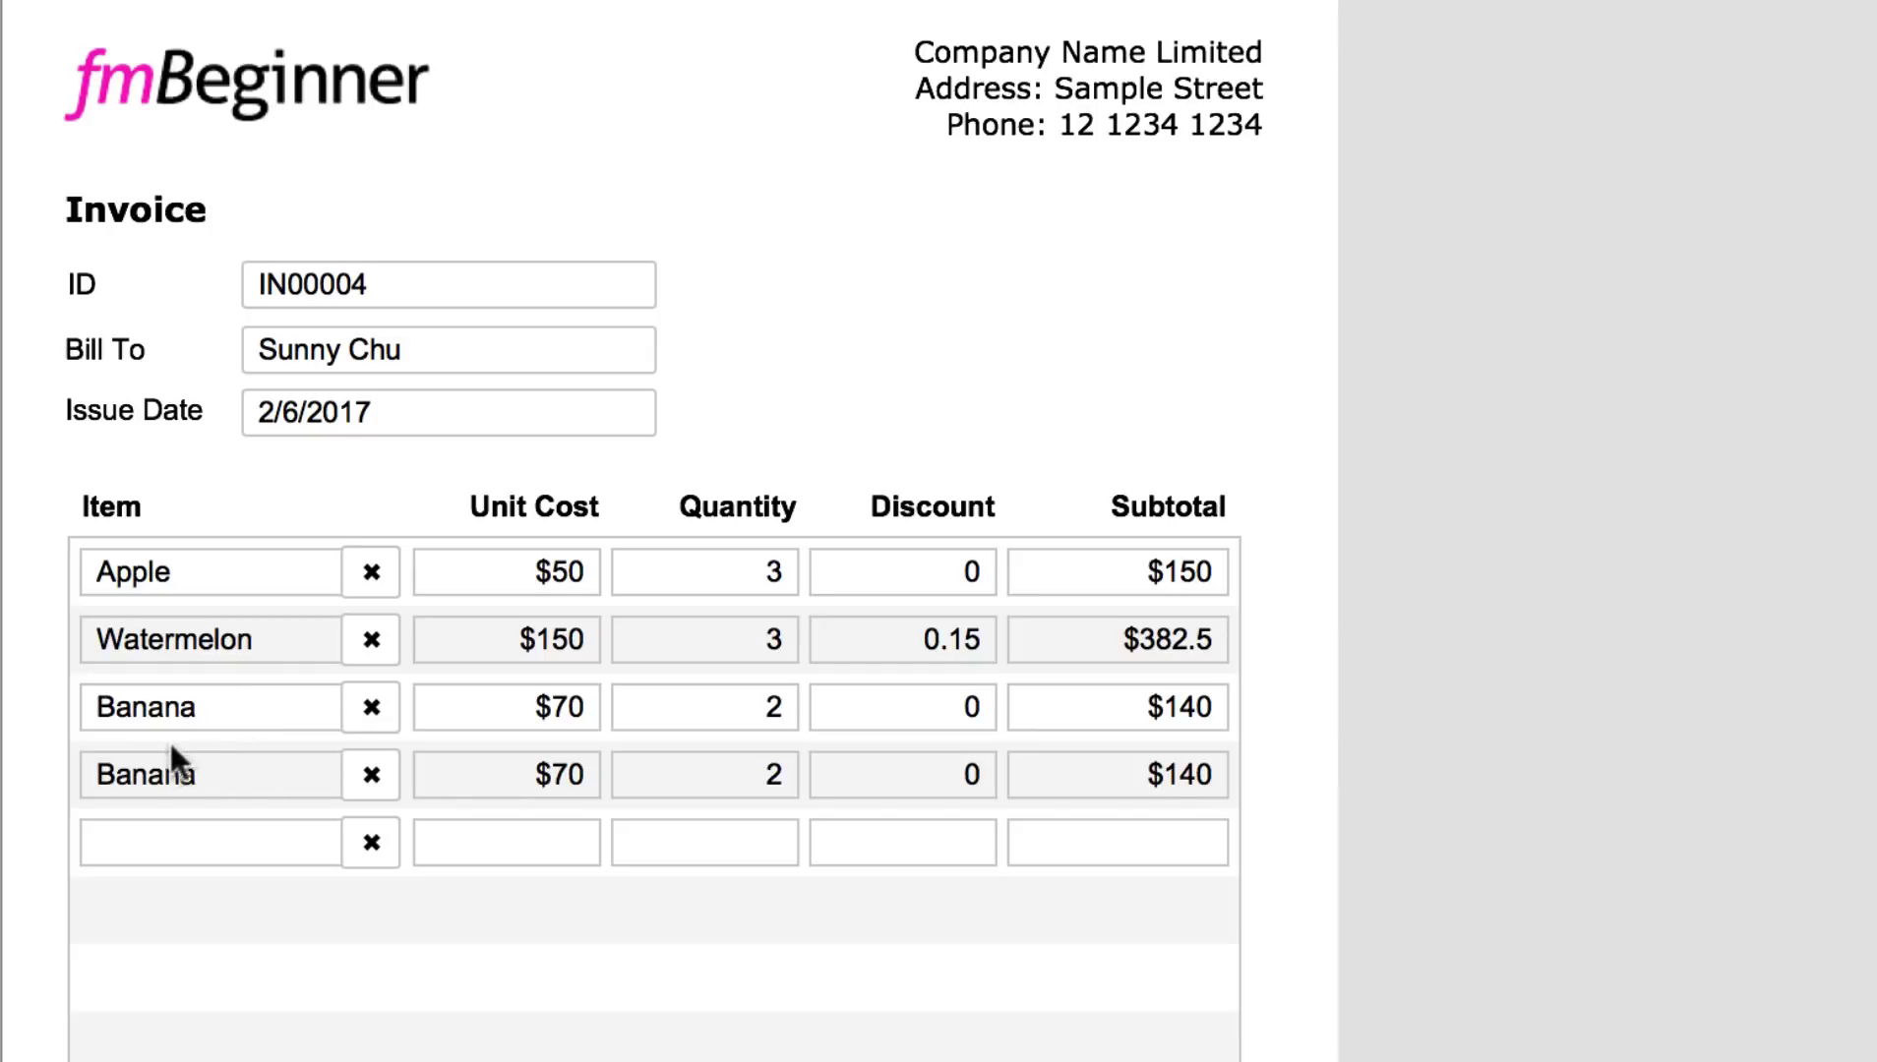
pyautogui.click(274, 770)
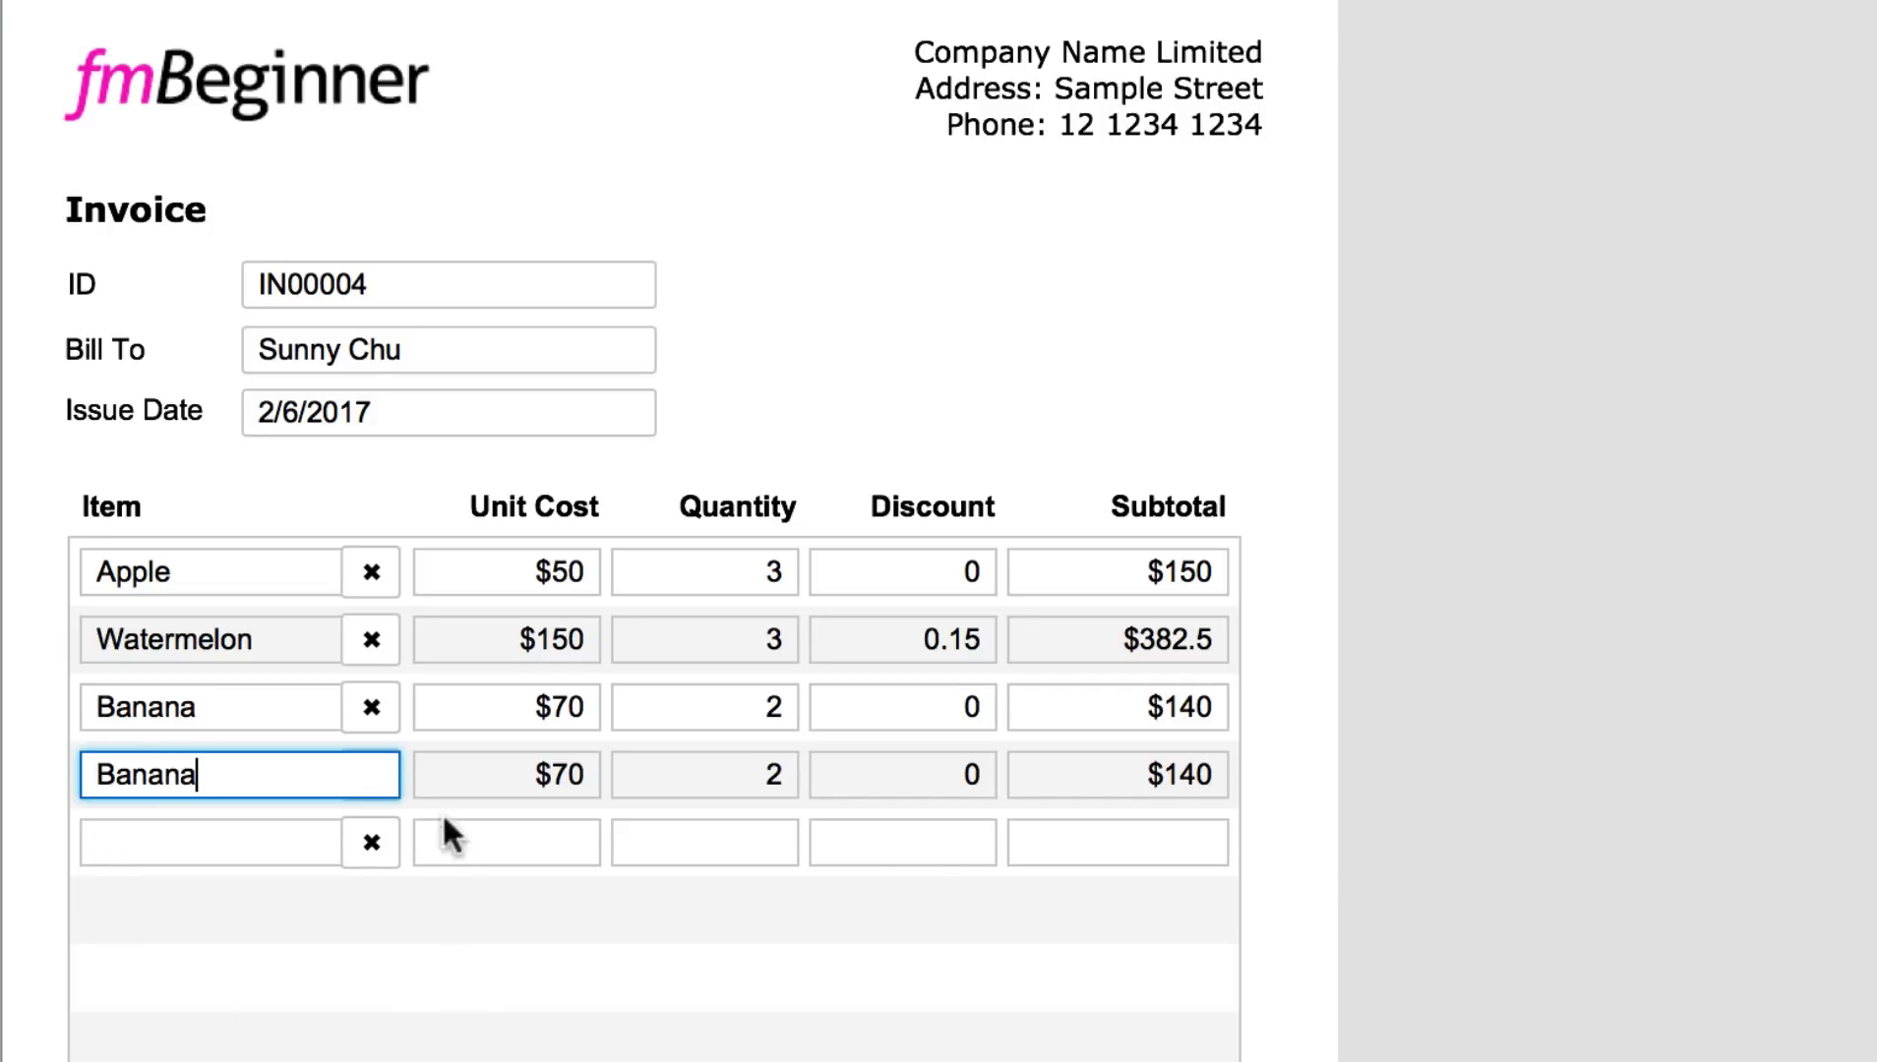
pyautogui.click(462, 888)
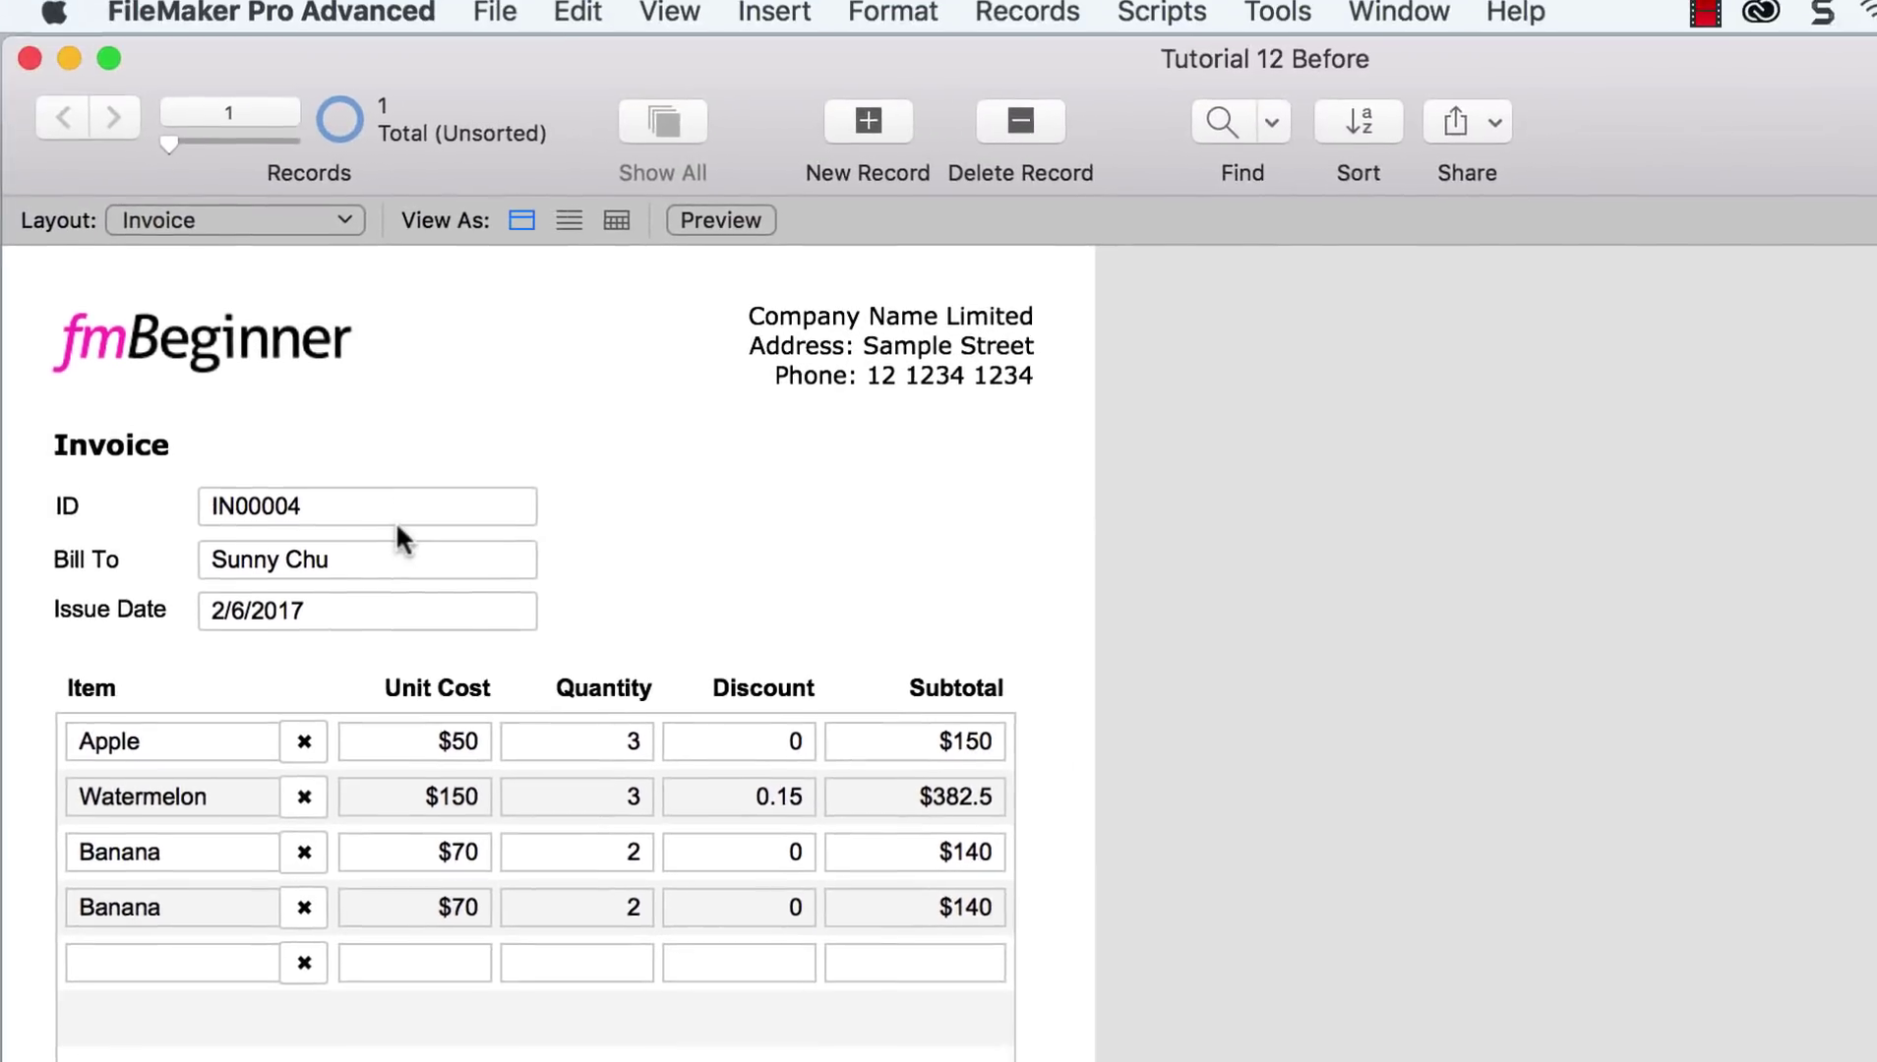
pyautogui.click(344, 236)
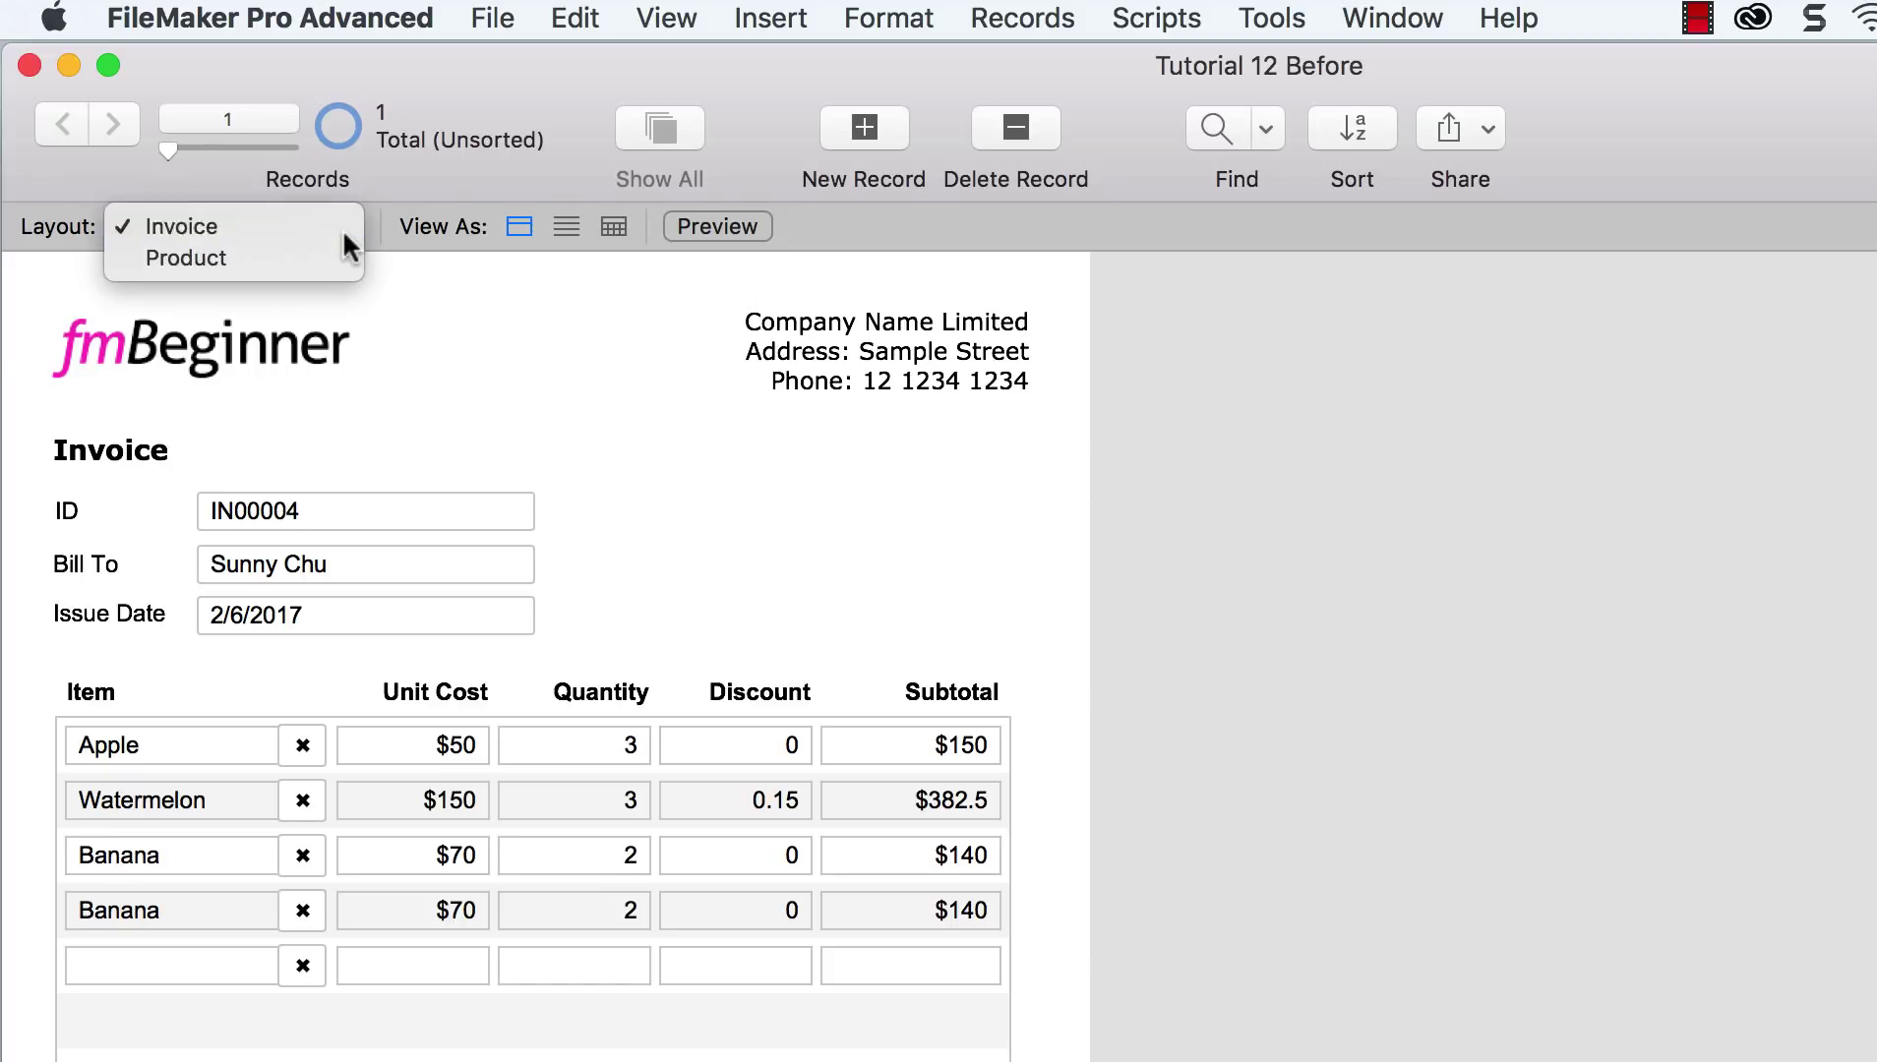
pyautogui.click(344, 236)
pyautogui.click(344, 236)
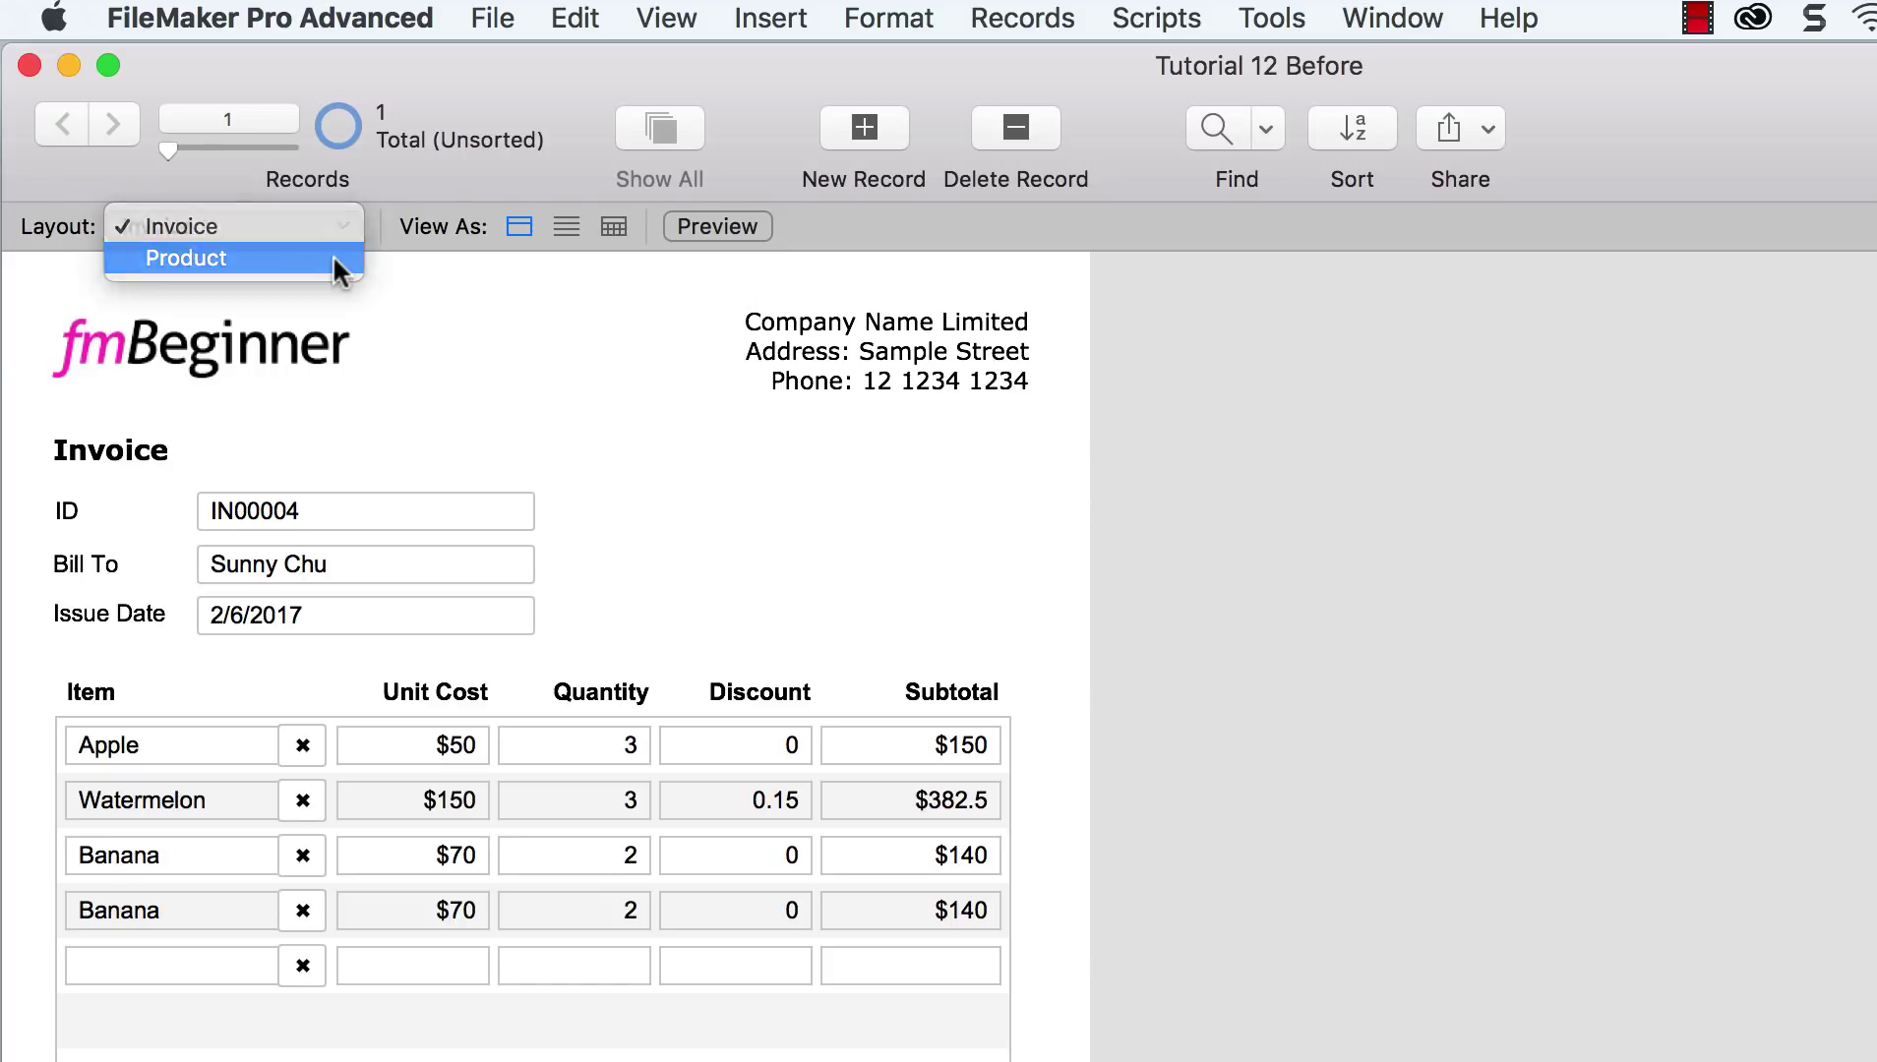
pyautogui.click(342, 262)
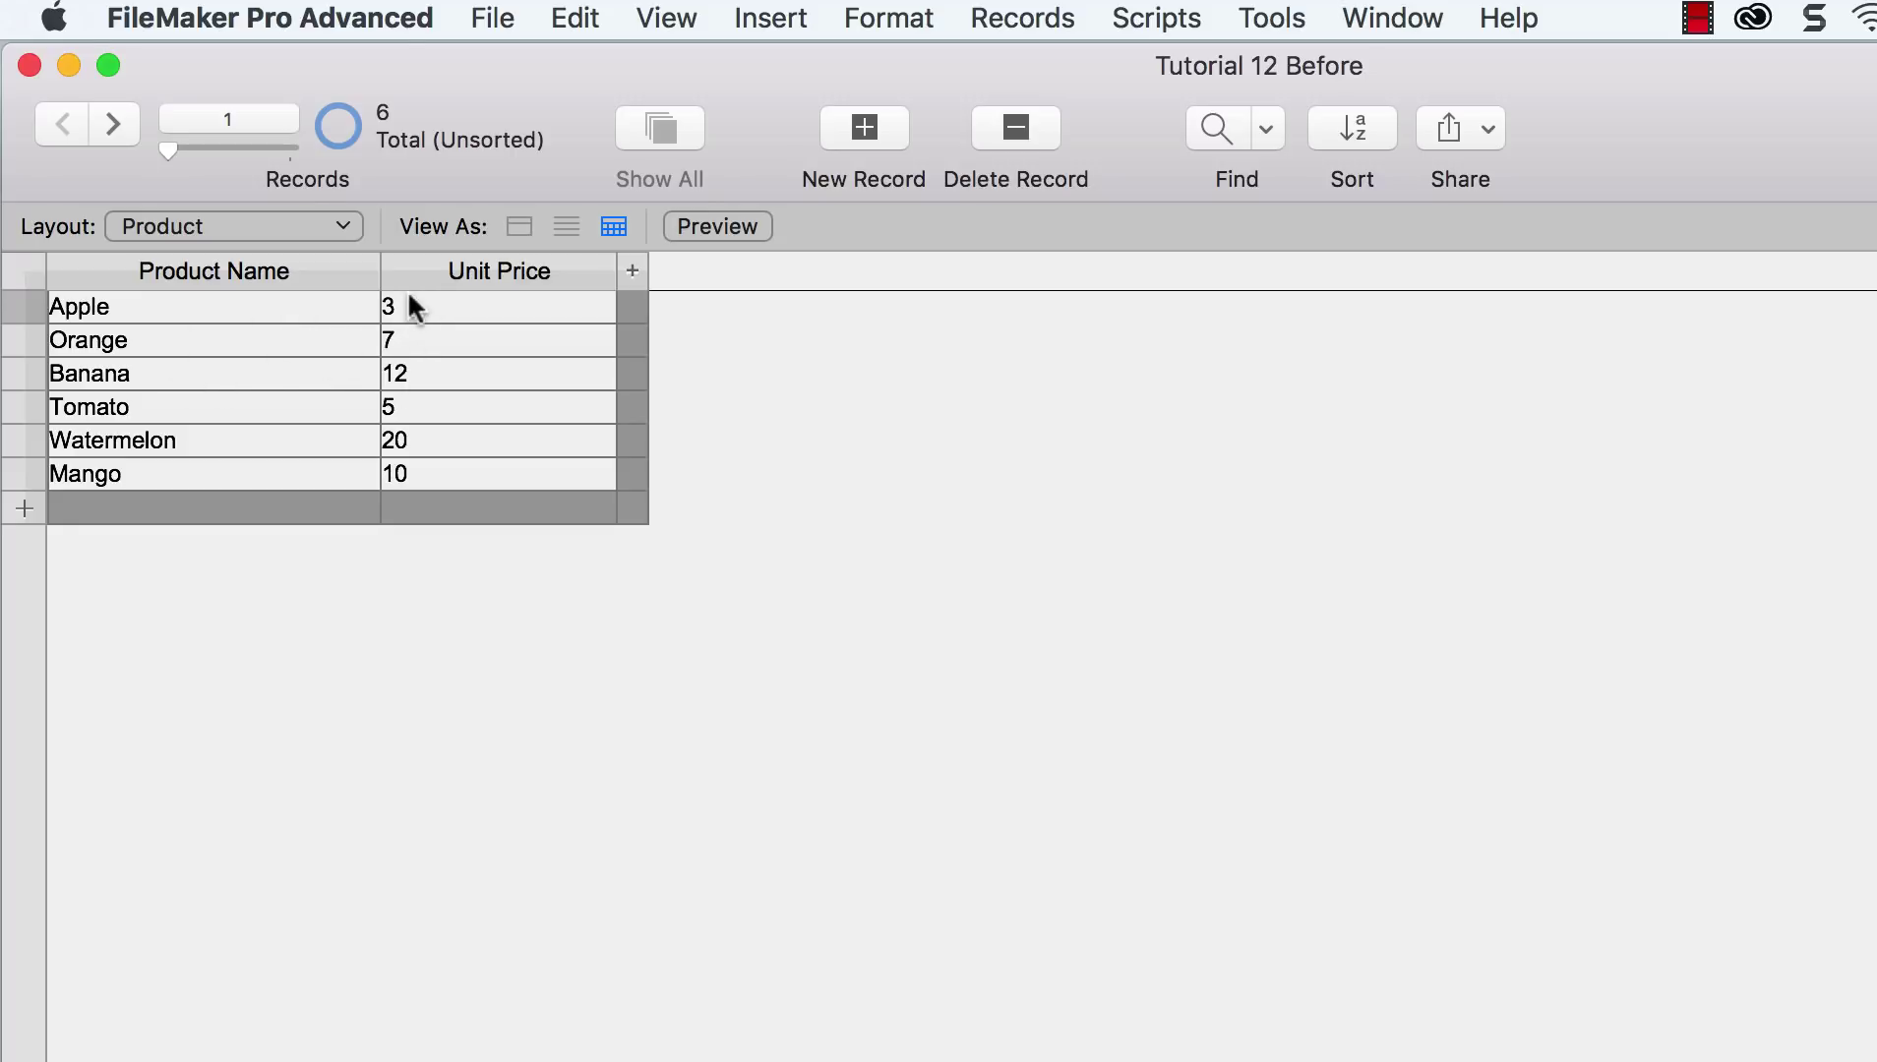
pyautogui.moveTo(429, 286)
pyautogui.click(333, 224)
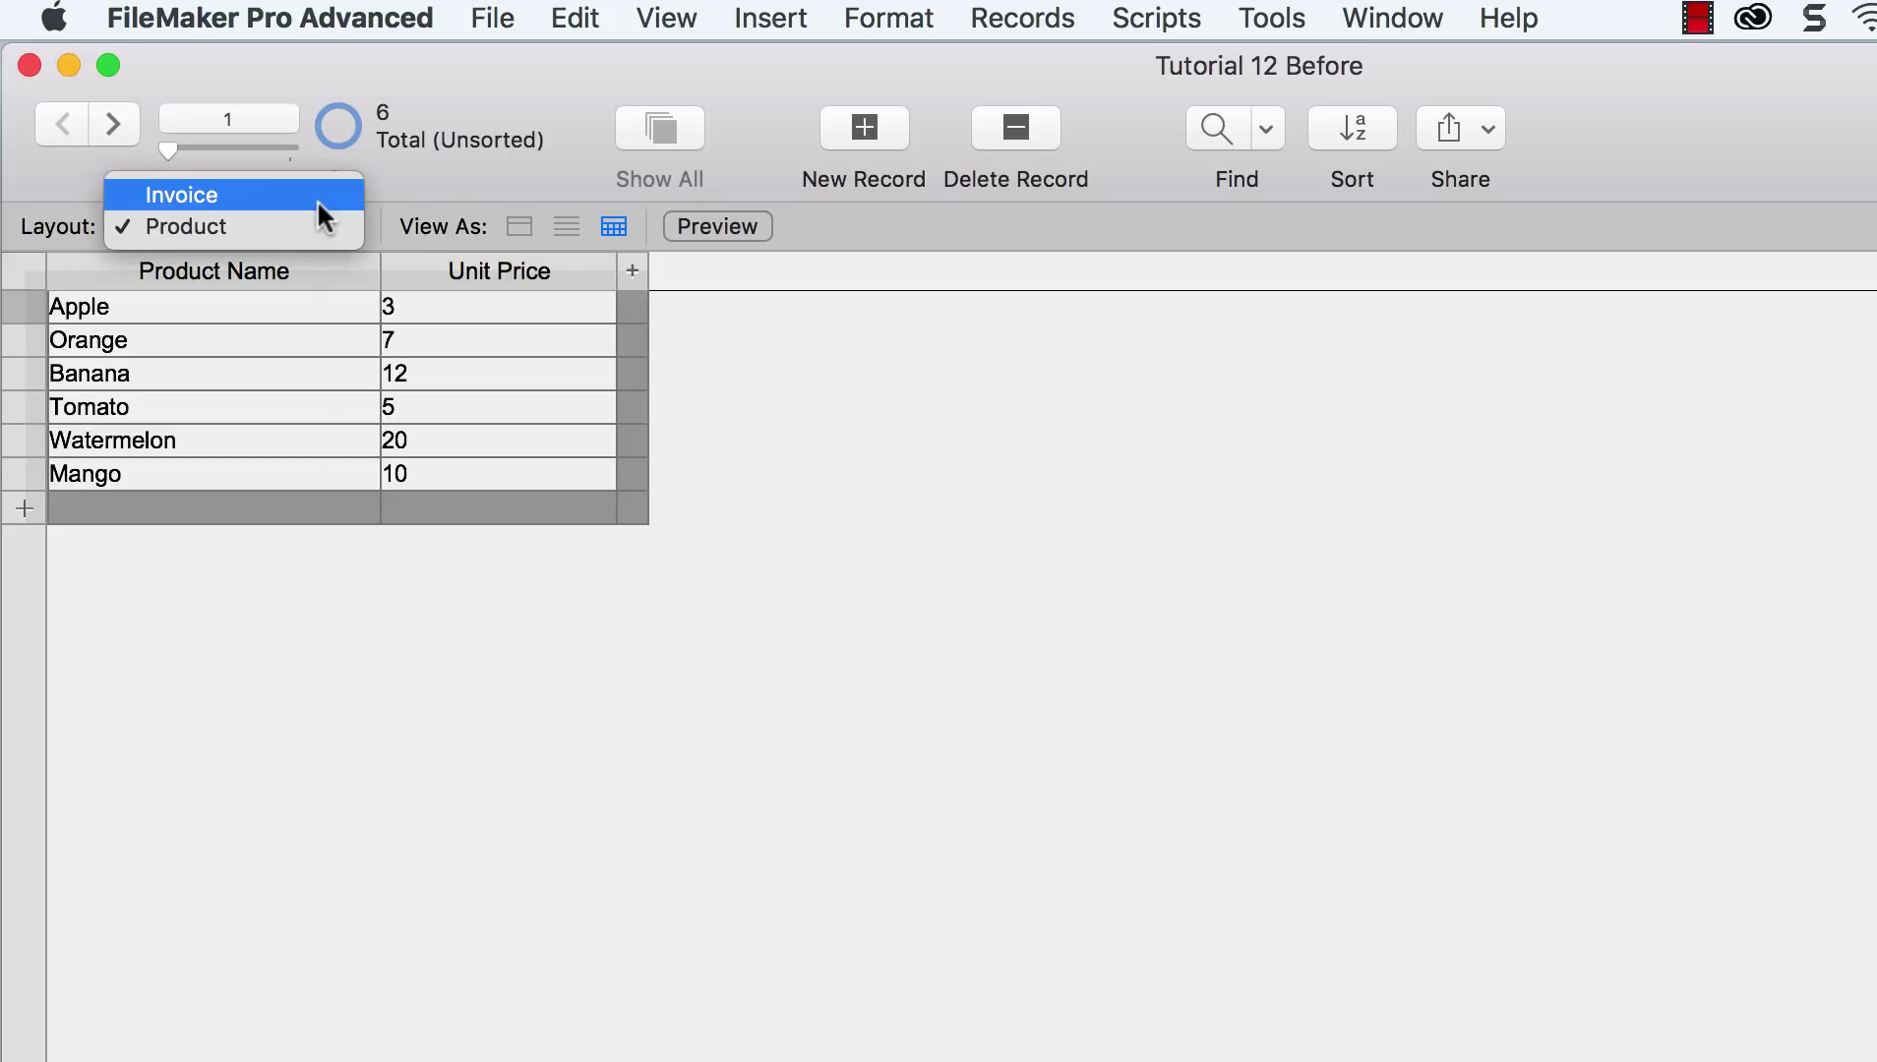
pyautogui.click(317, 200)
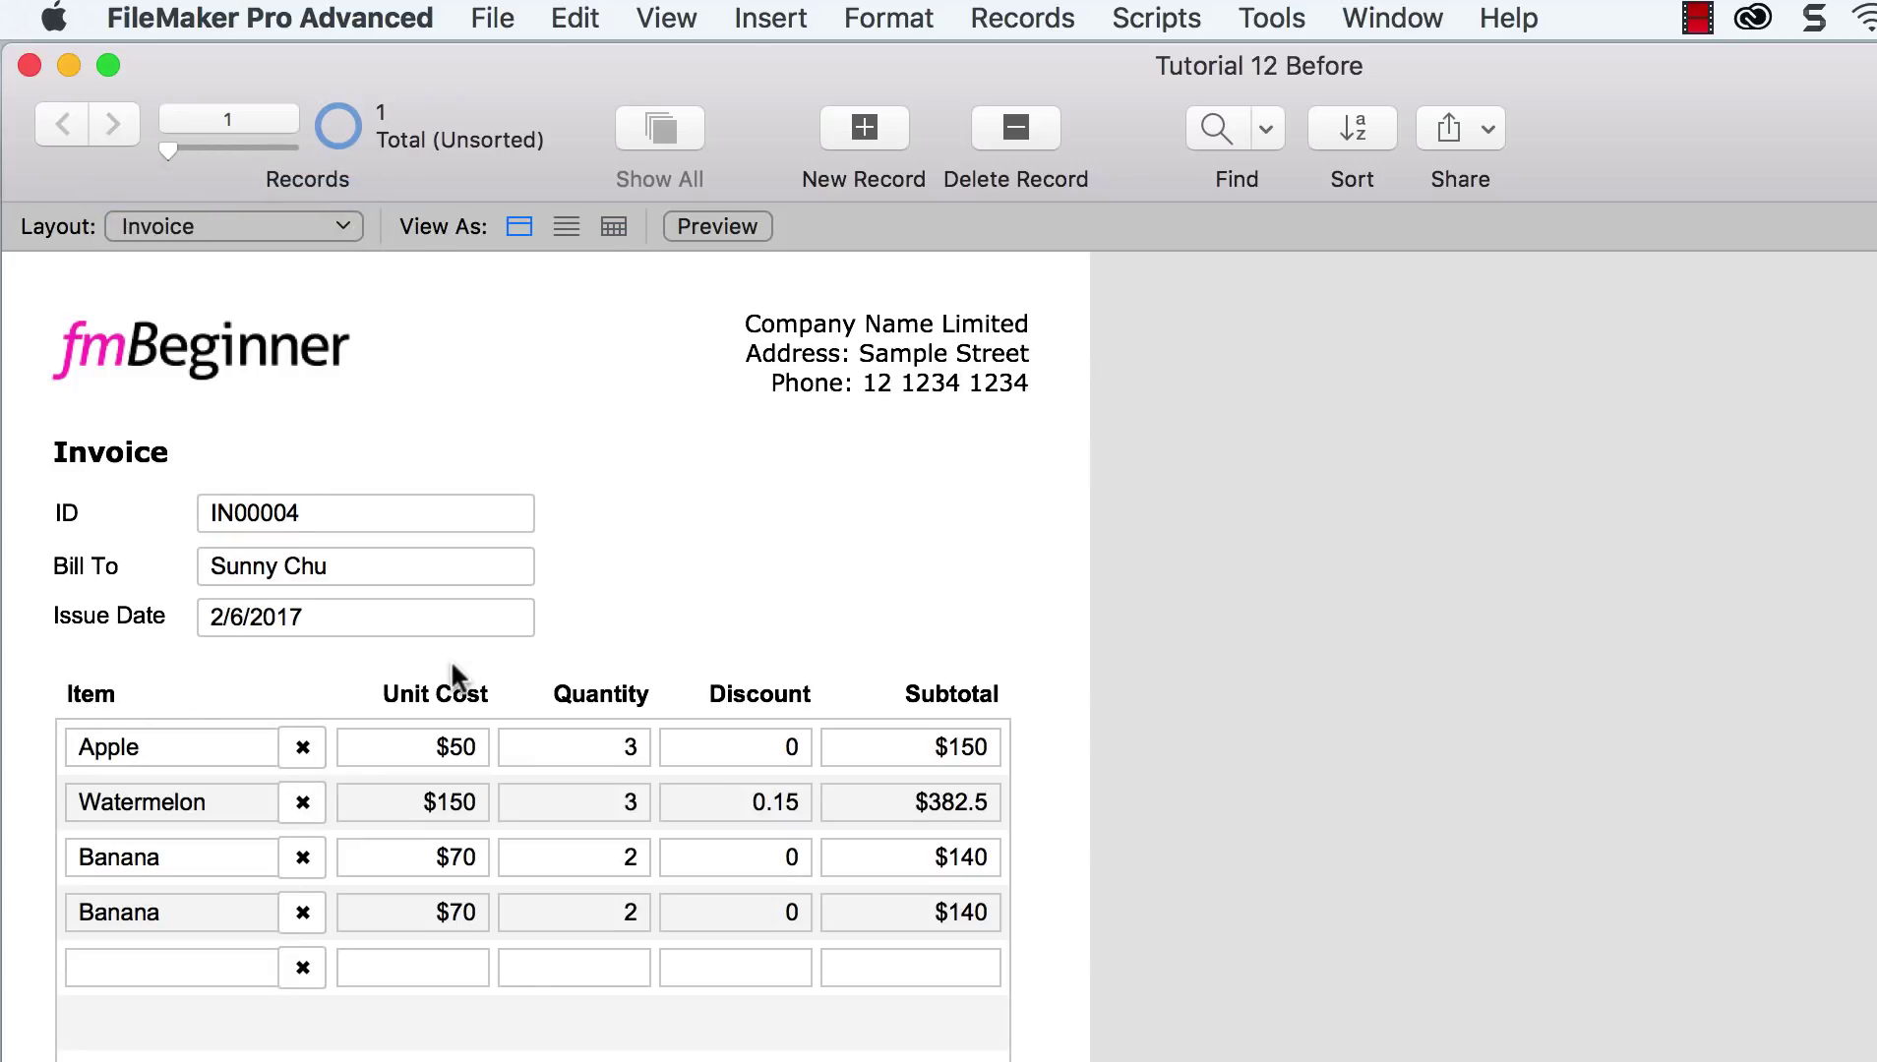
# Step: In Manage Database's Relationships graph, link Invoice_Line::Item to Product::Product Name
pyautogui.click(492, 21)
pyautogui.moveTo(653, 384)
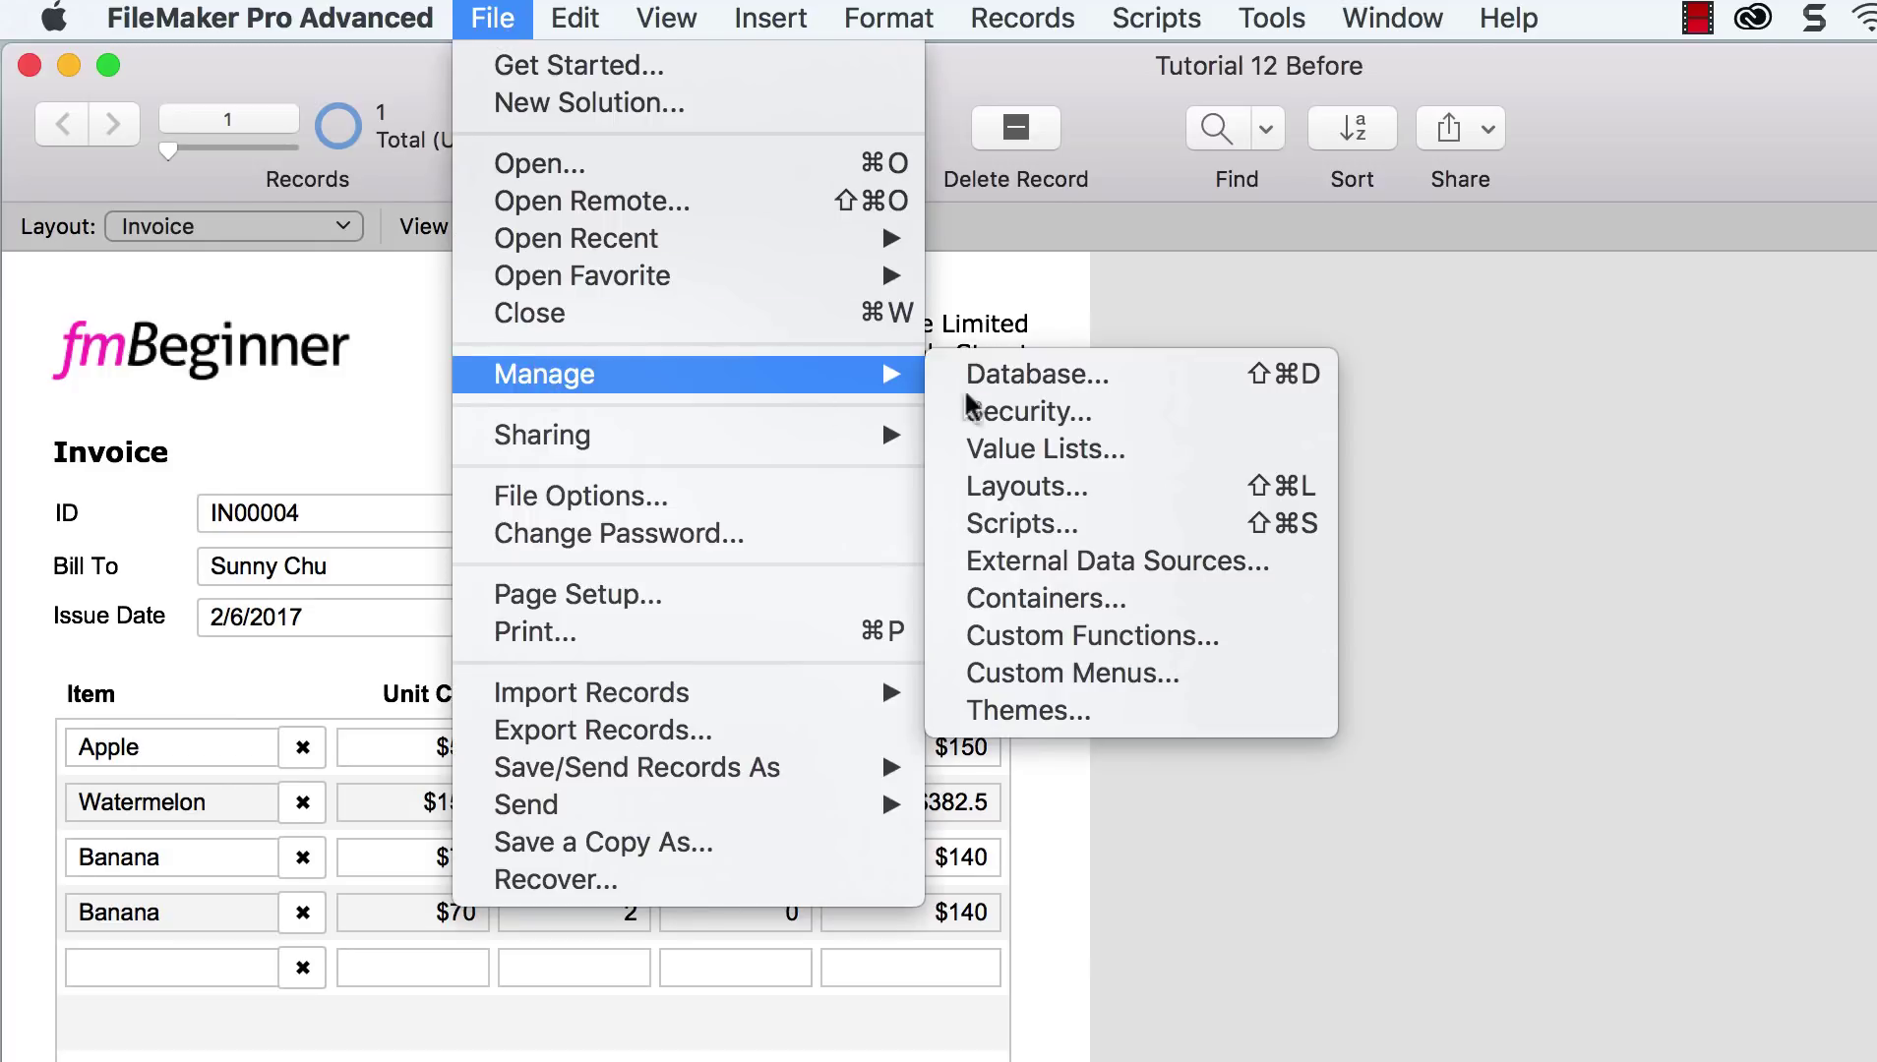
pyautogui.click(986, 372)
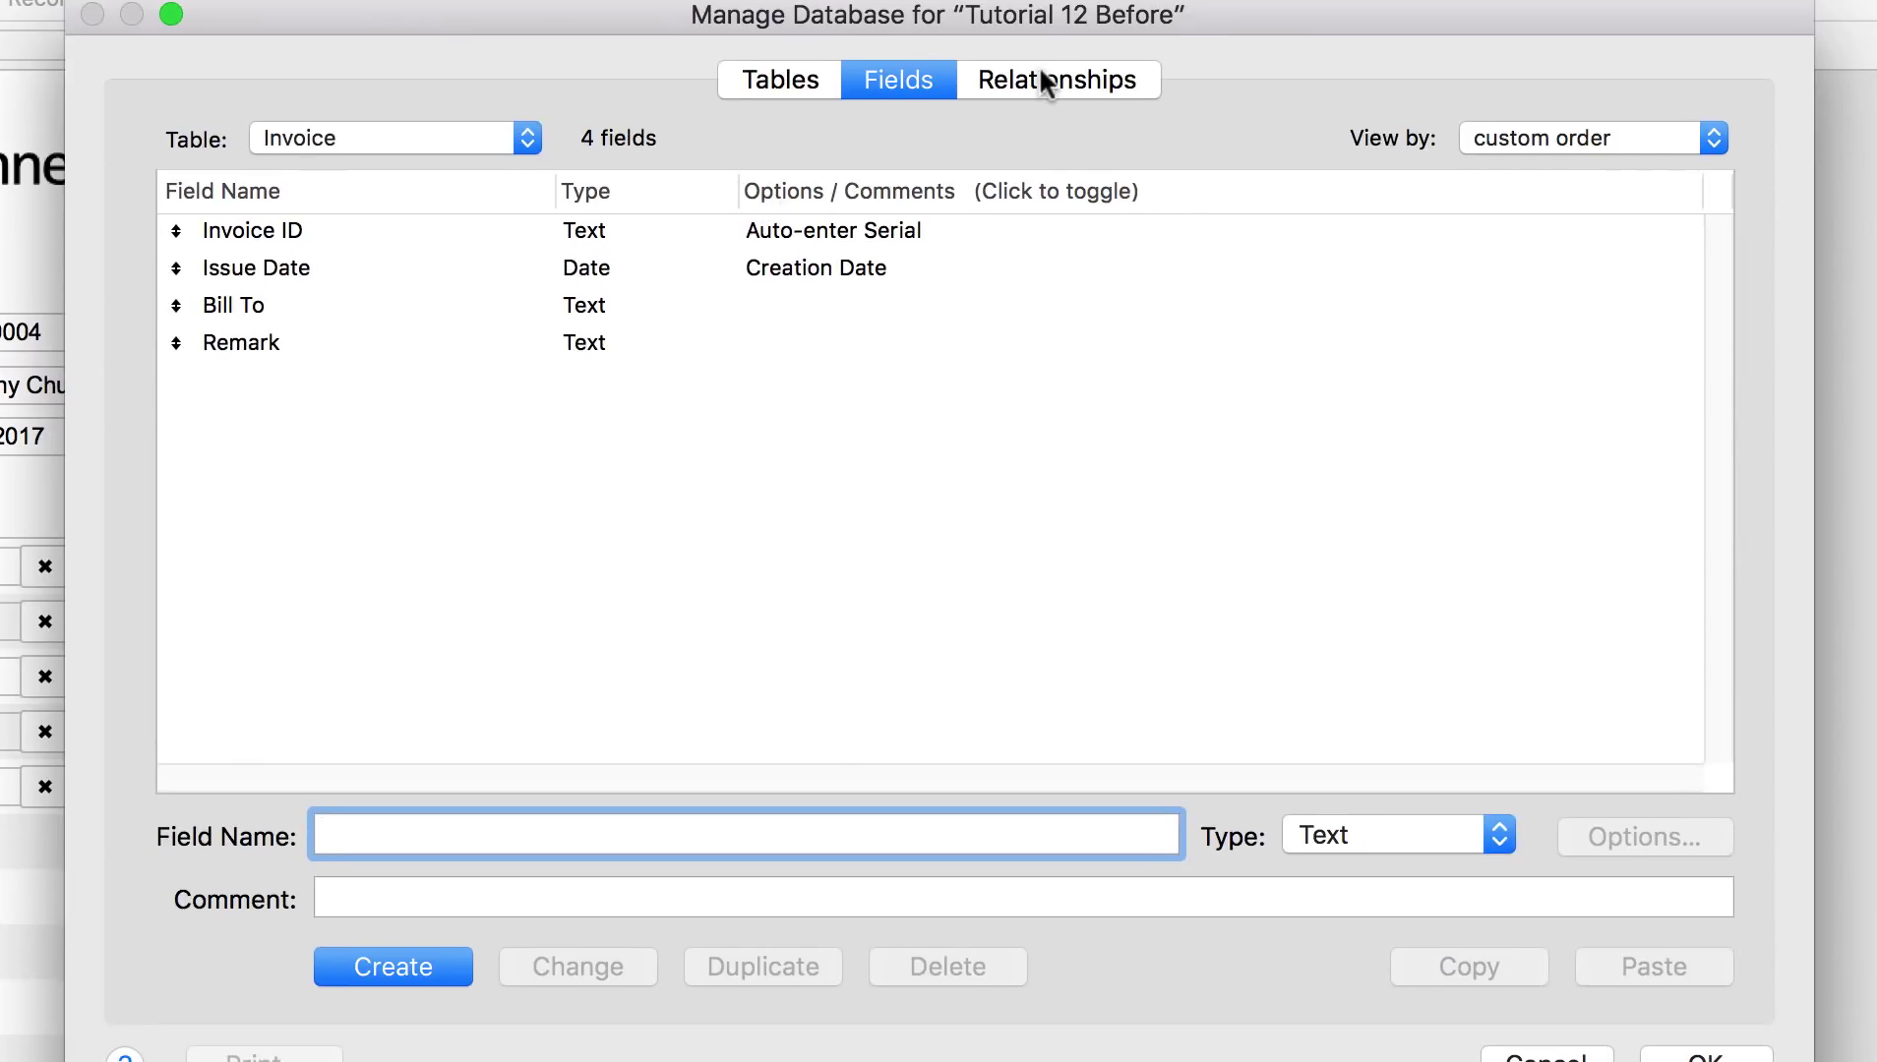
pyautogui.click(1042, 82)
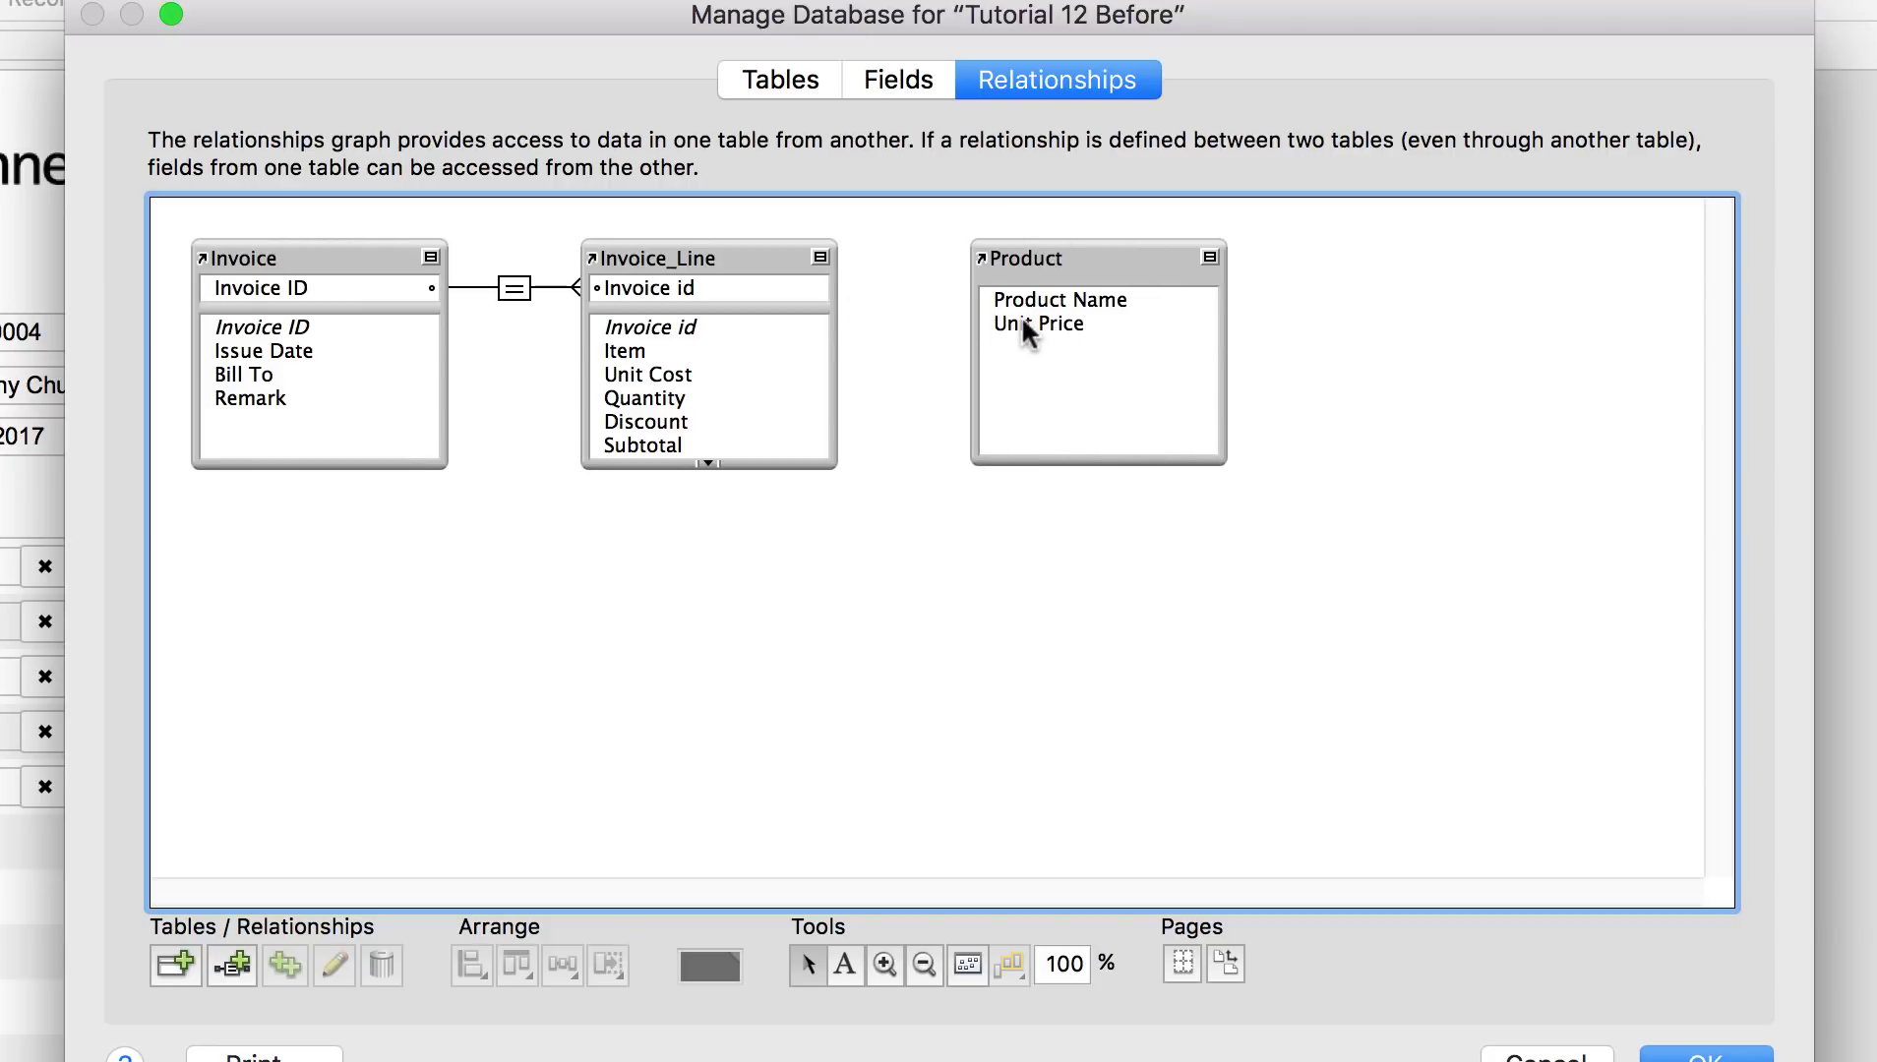
pyautogui.moveTo(637, 352); pyautogui.dragTo(994, 299)
pyautogui.click(1673, 1056)
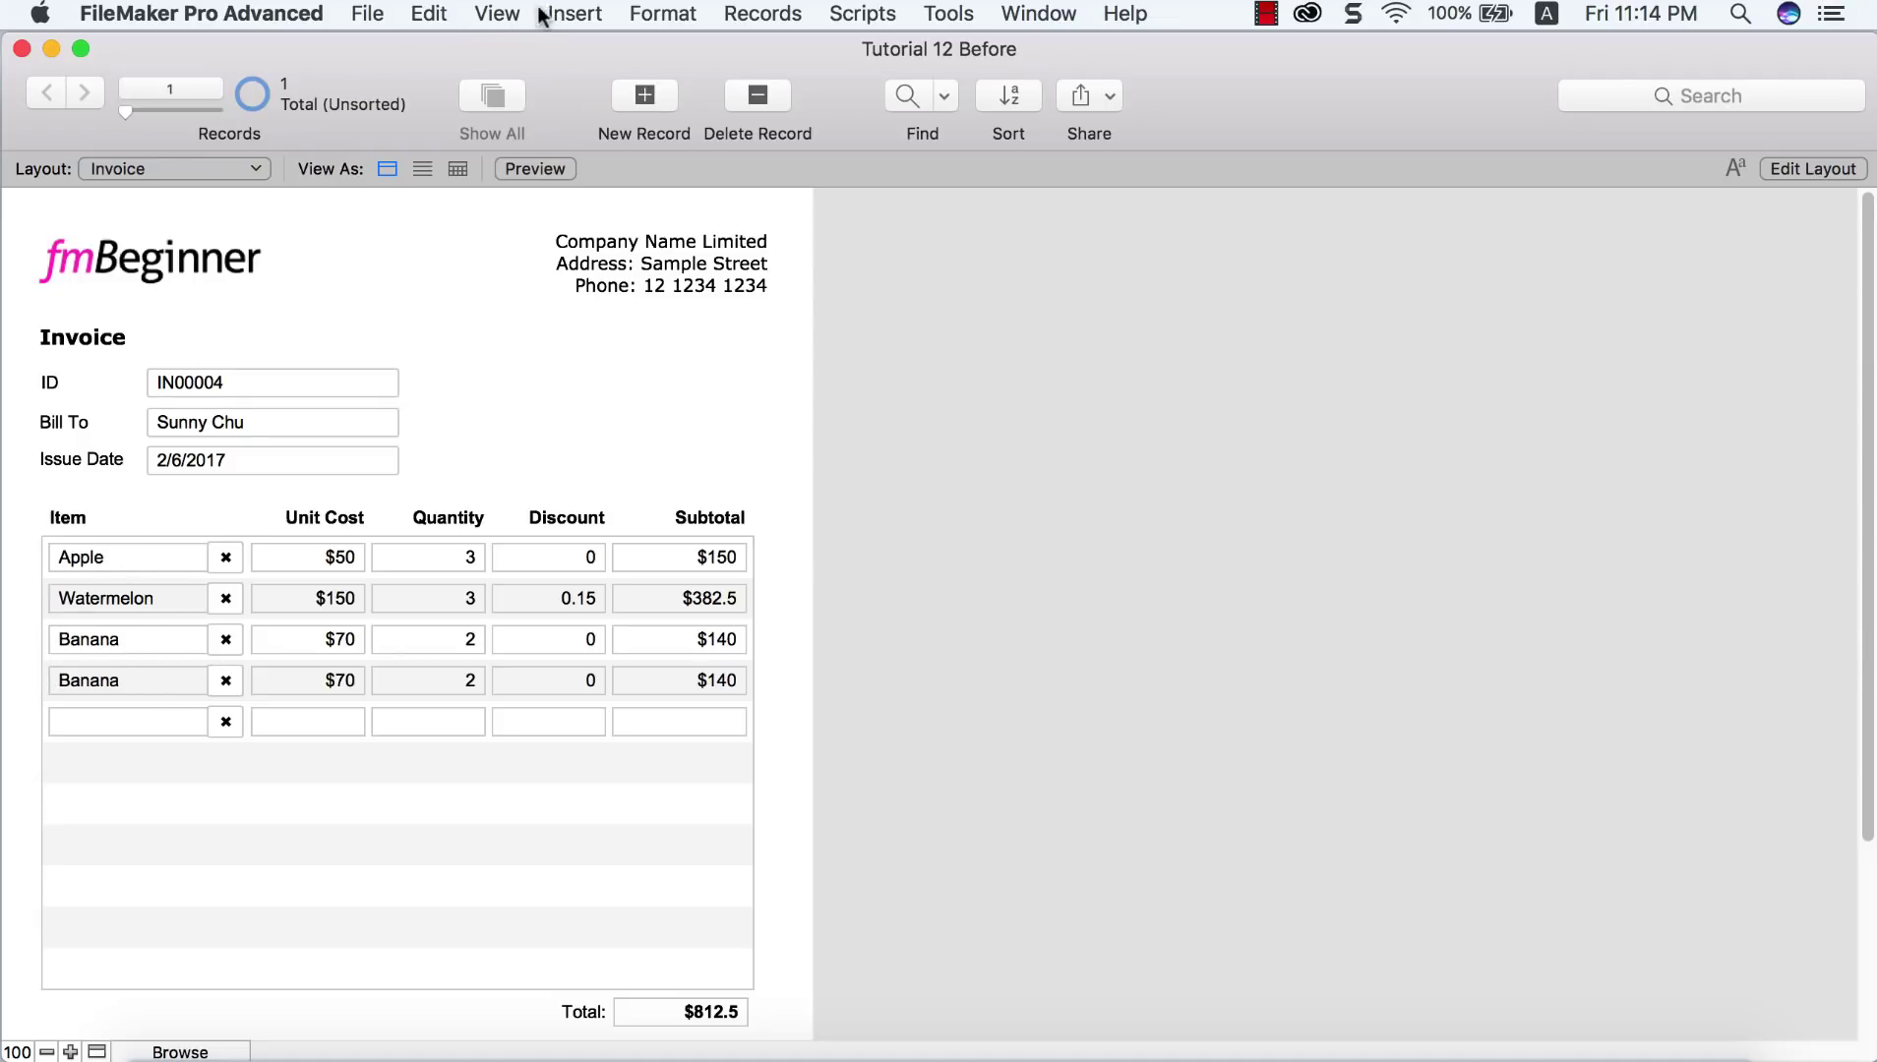
# Step: In Layout mode, set the ::Item field's control style to Drop-down list and open value list editing
pyautogui.click(504, 16)
pyautogui.click(526, 104)
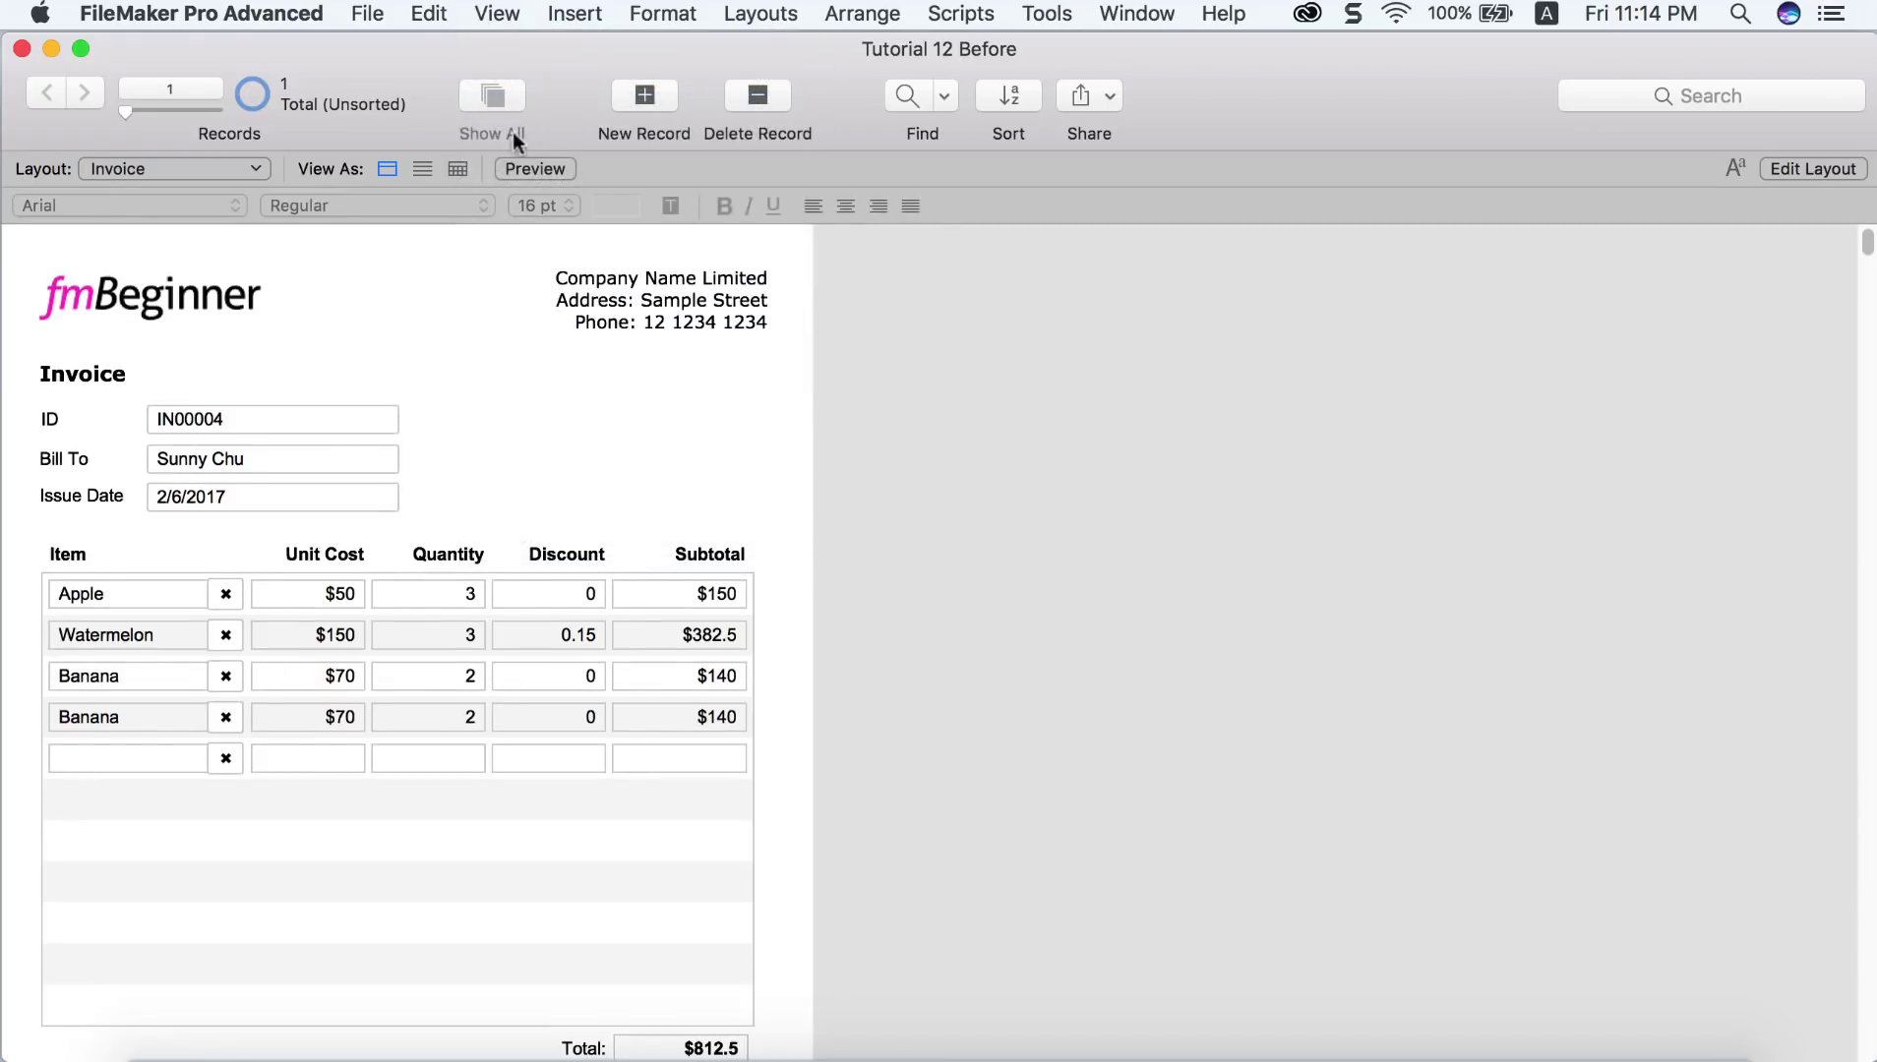
pyautogui.click(178, 594)
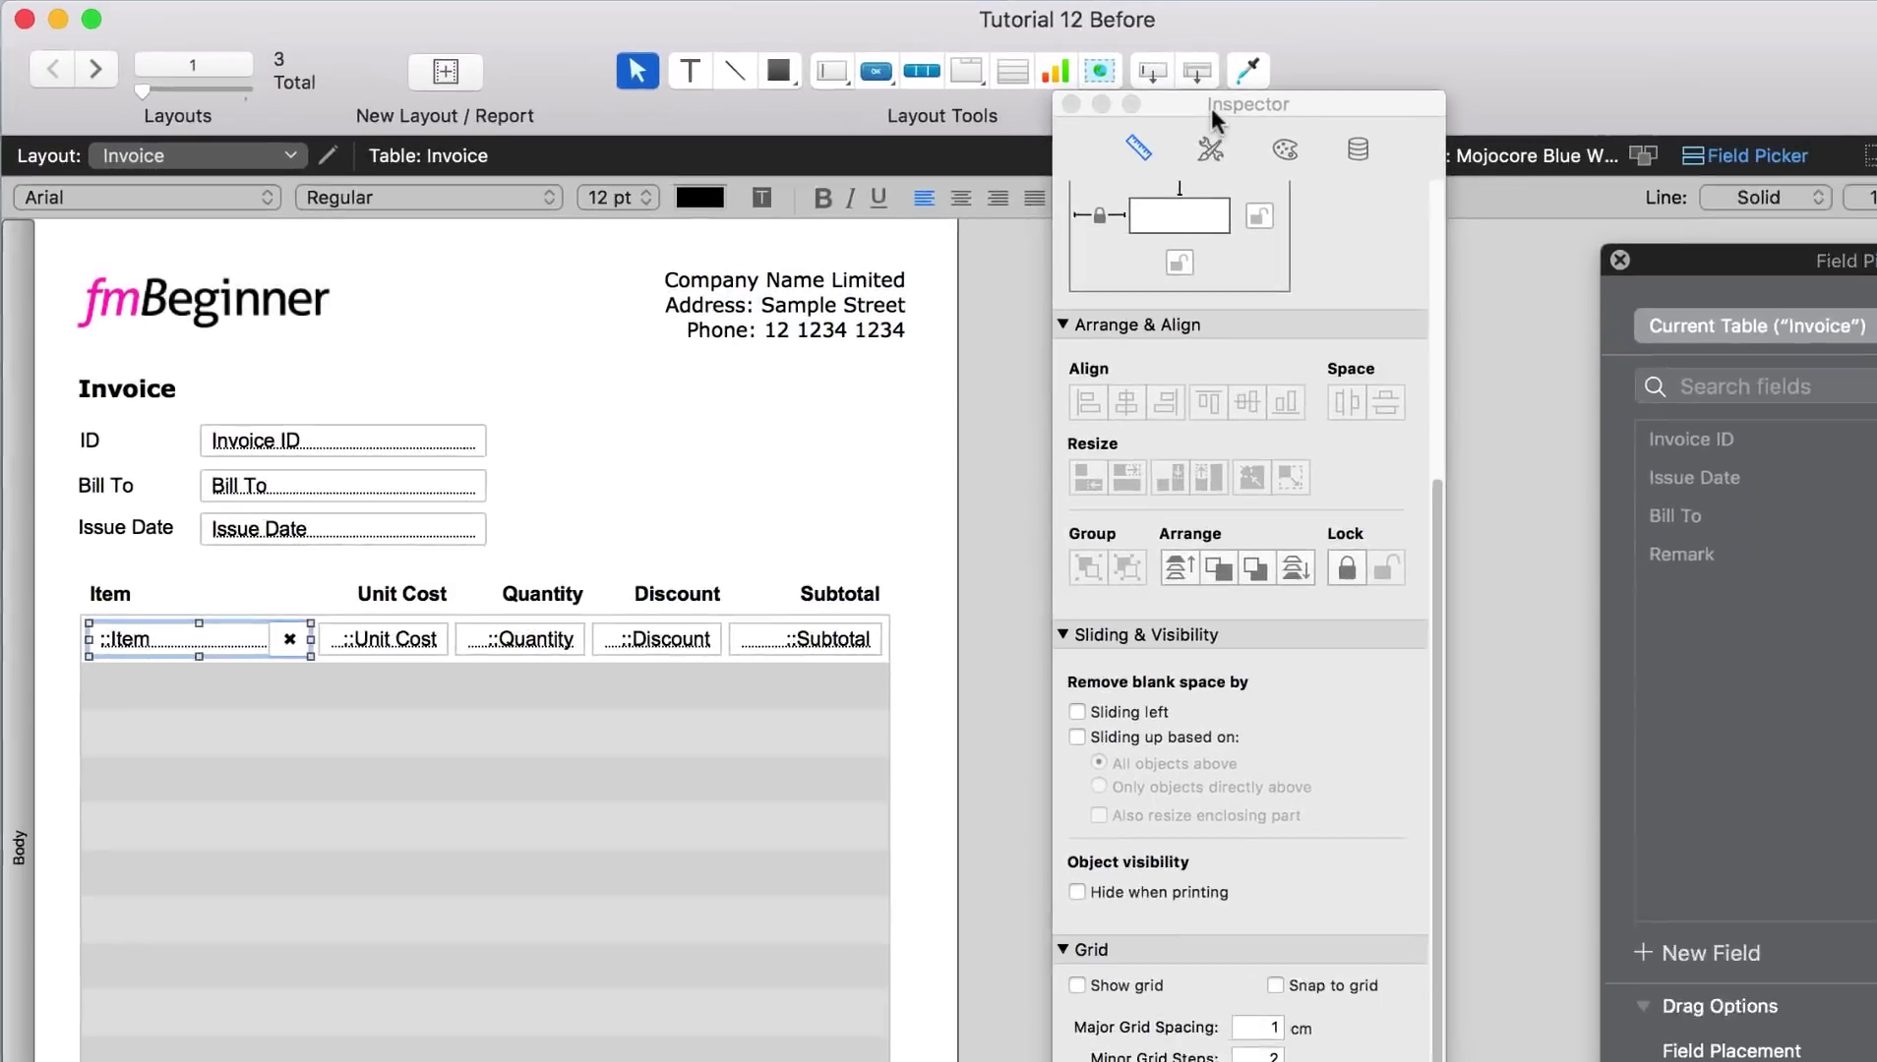
pyautogui.moveTo(1074, 119); pyautogui.dragTo(1013, 130)
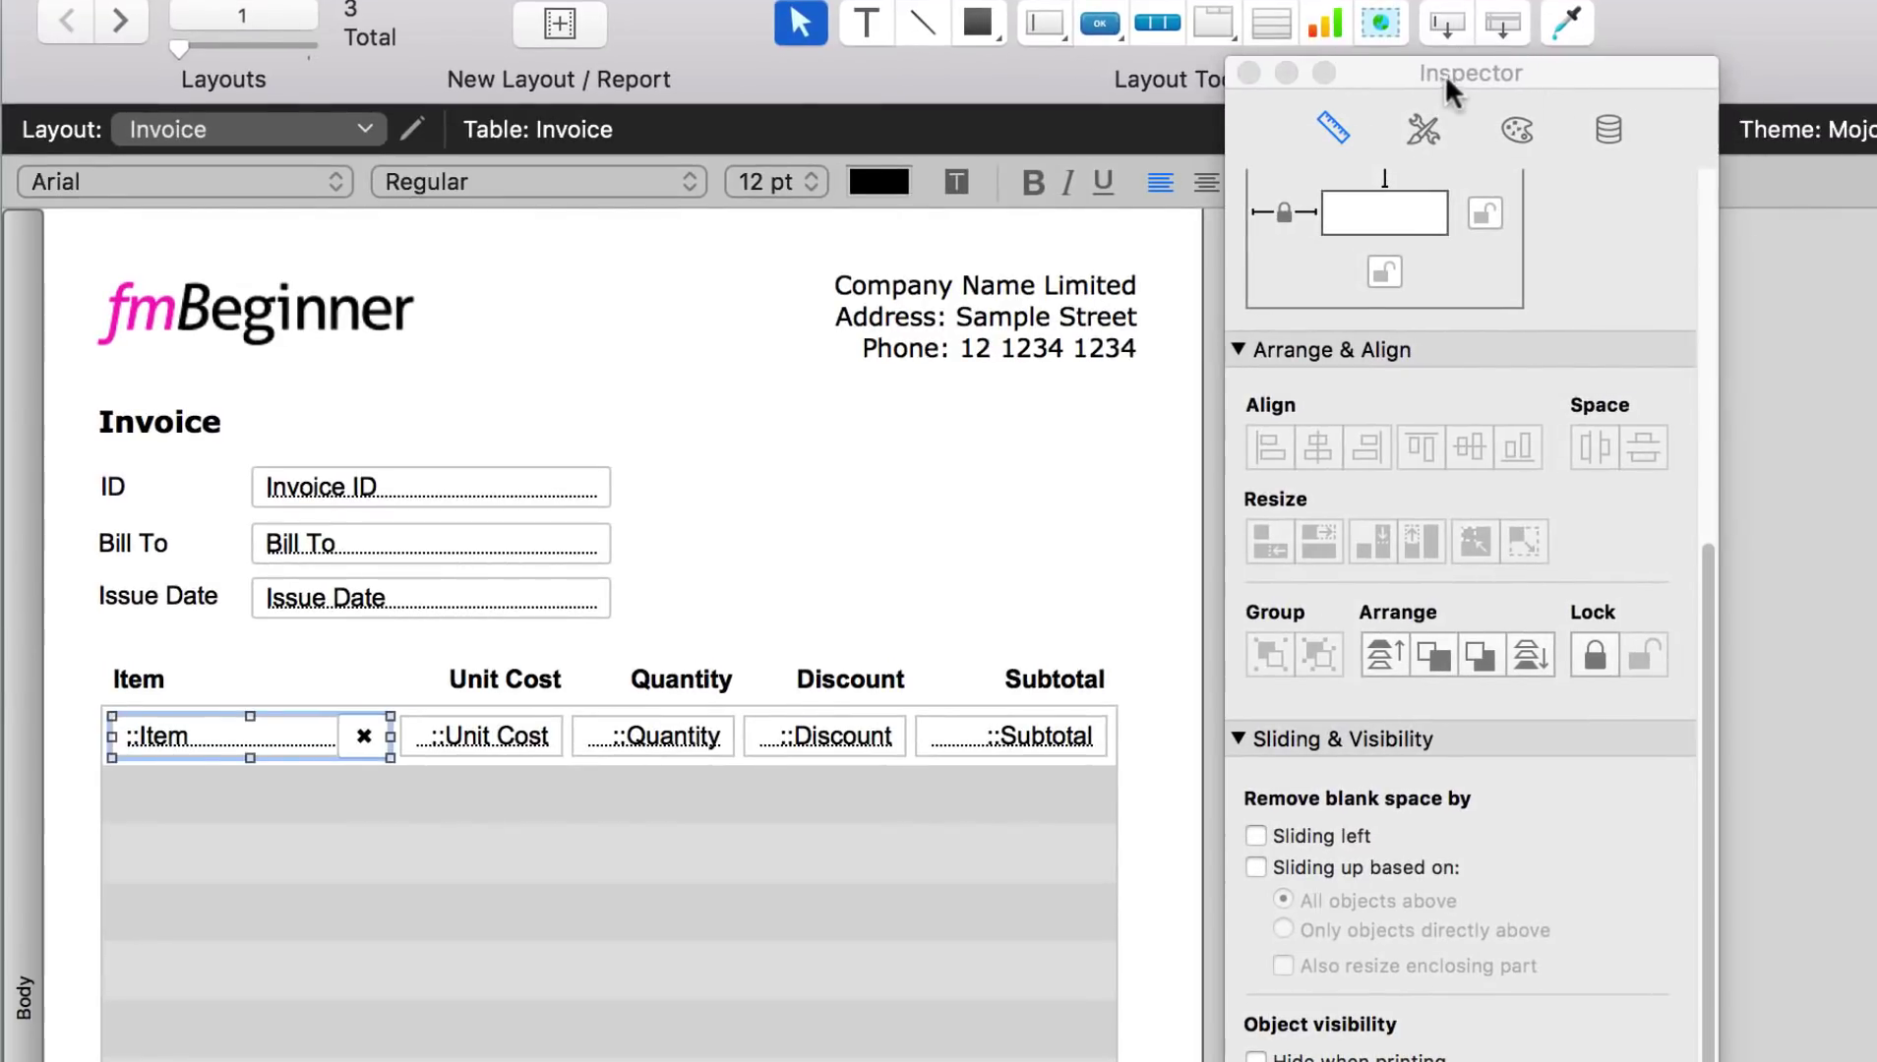
pyautogui.click(1605, 123)
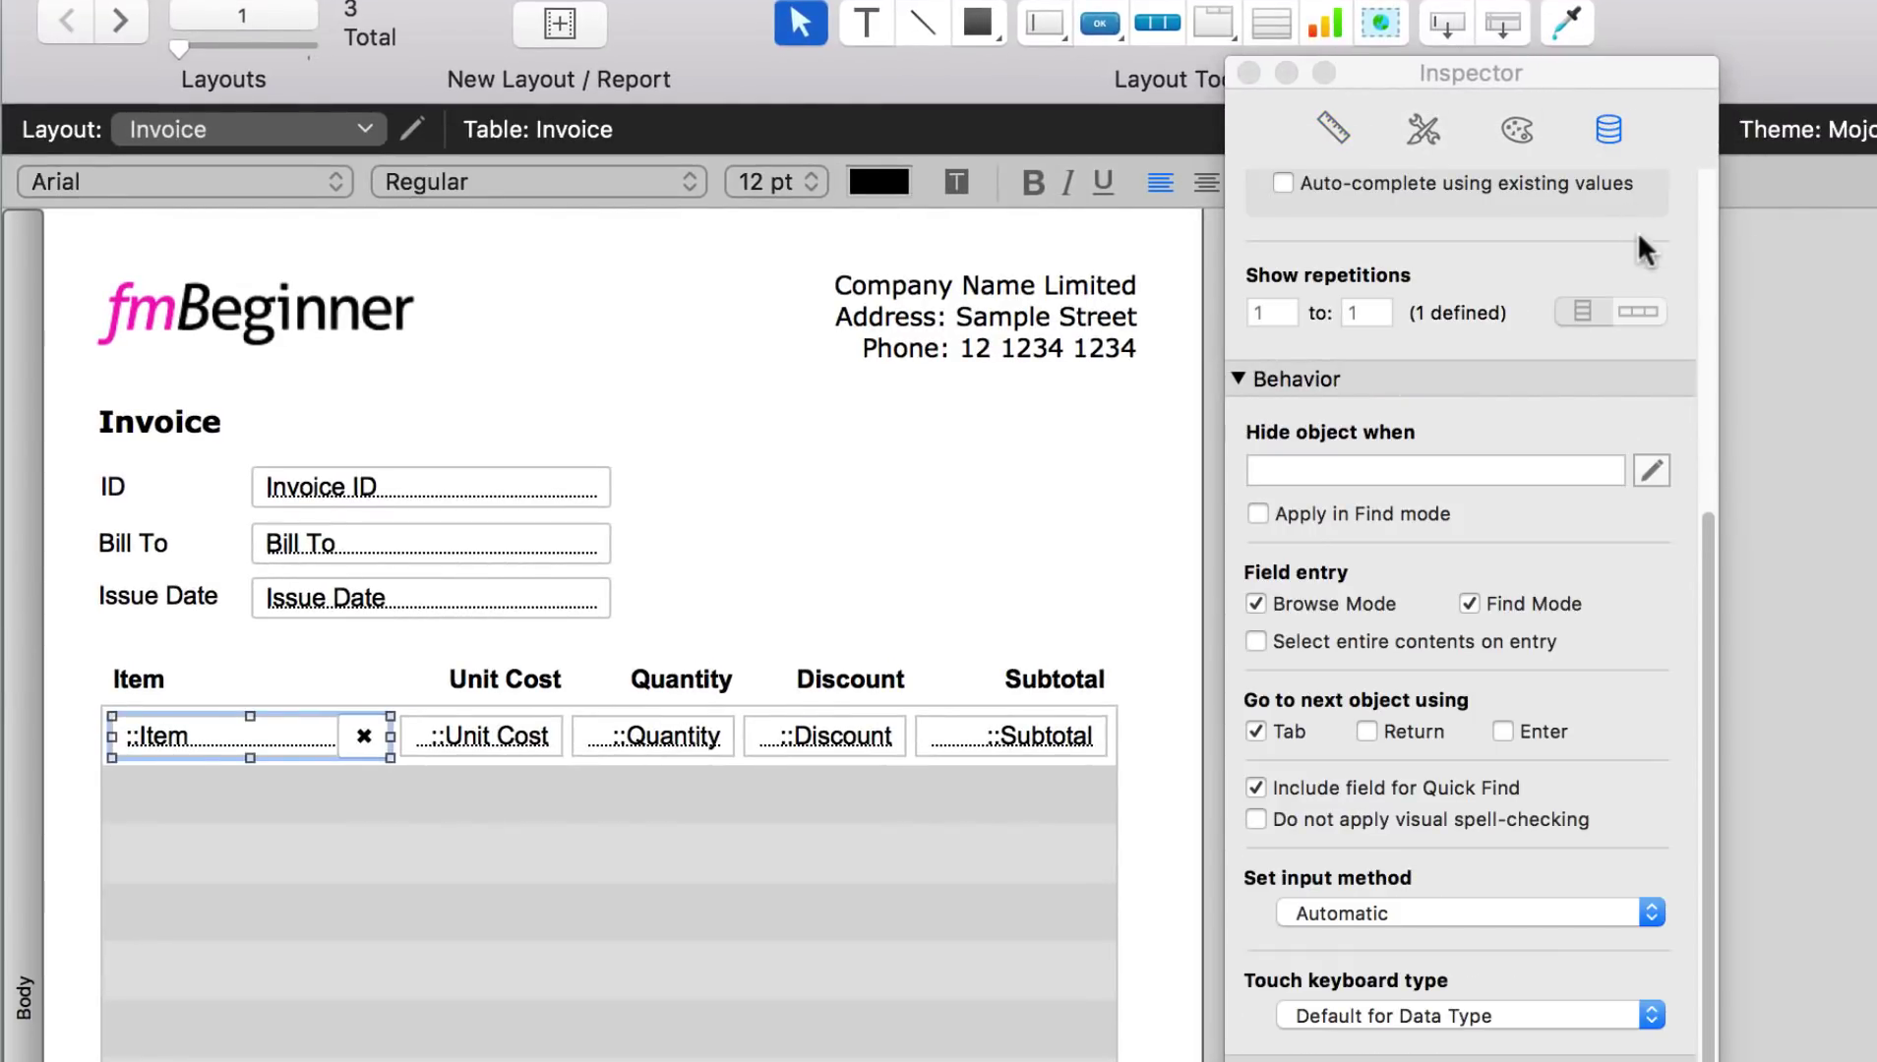
pyautogui.scroll(5, 1653, 295)
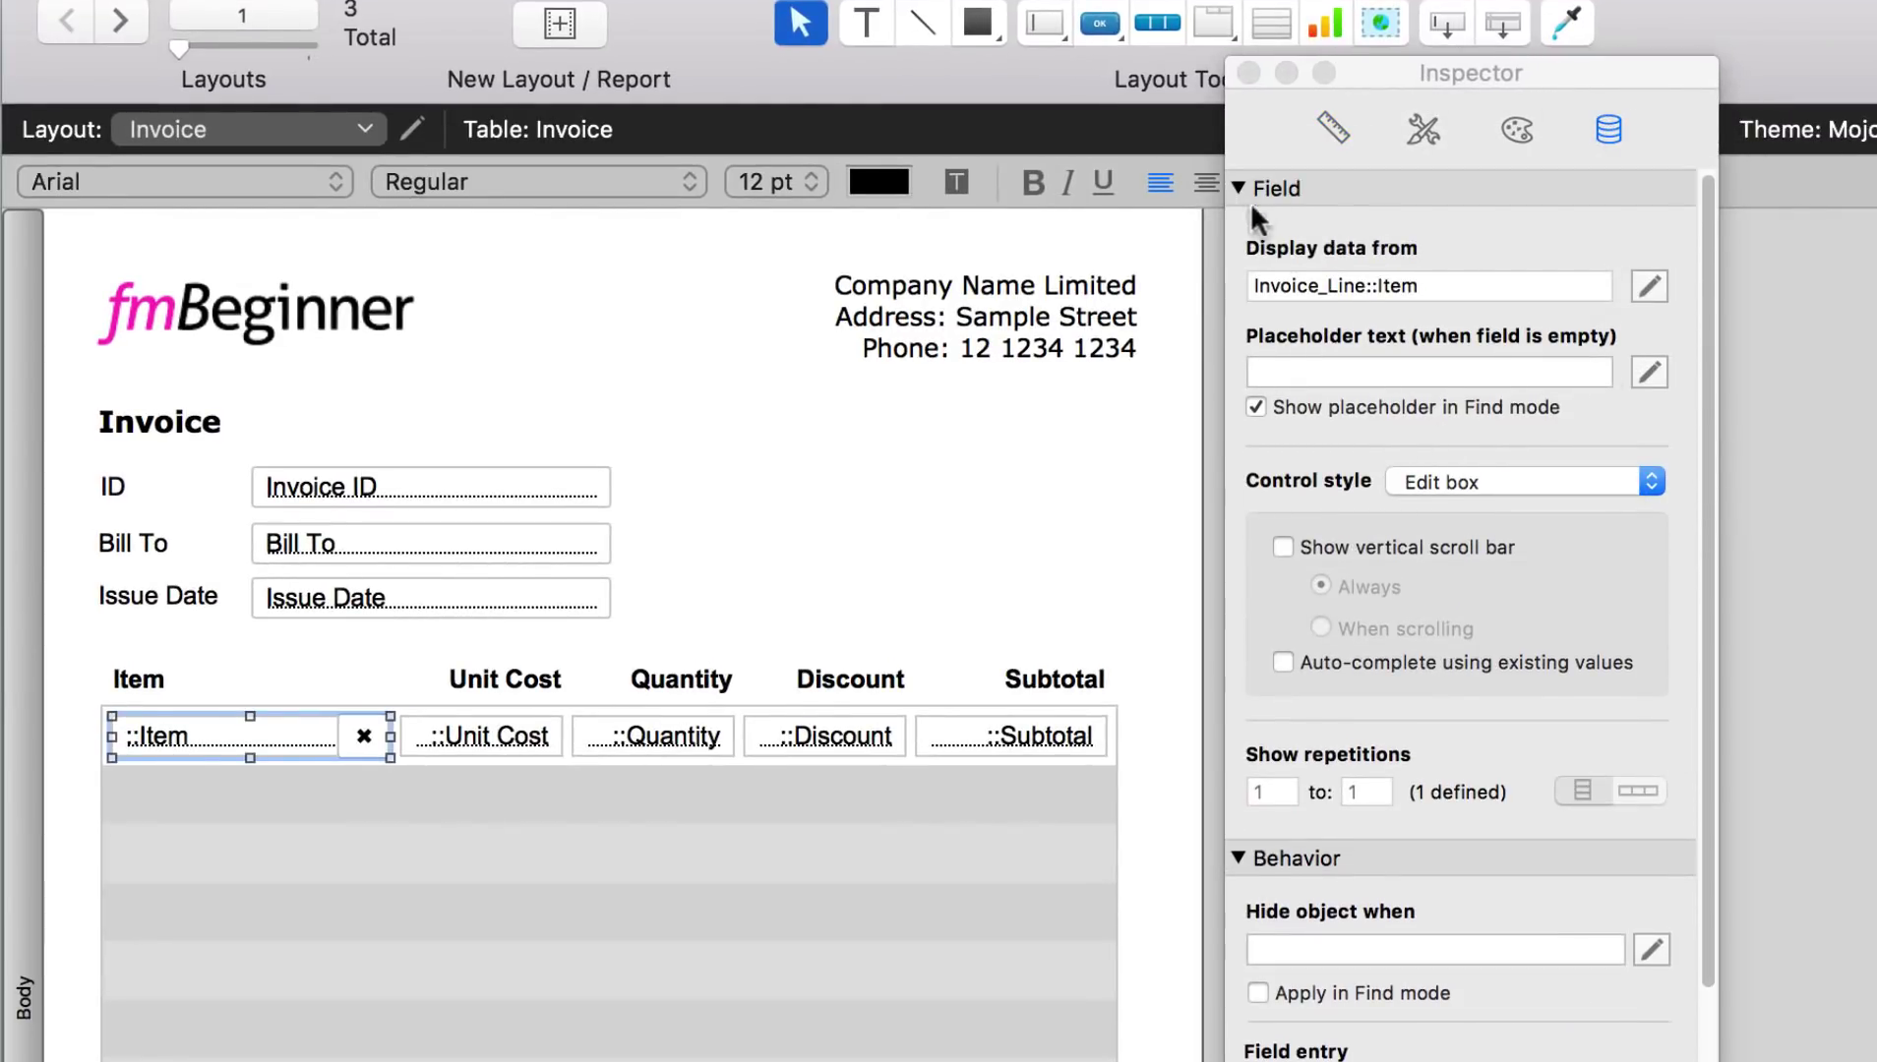
pyautogui.click(1462, 484)
pyautogui.click(1470, 503)
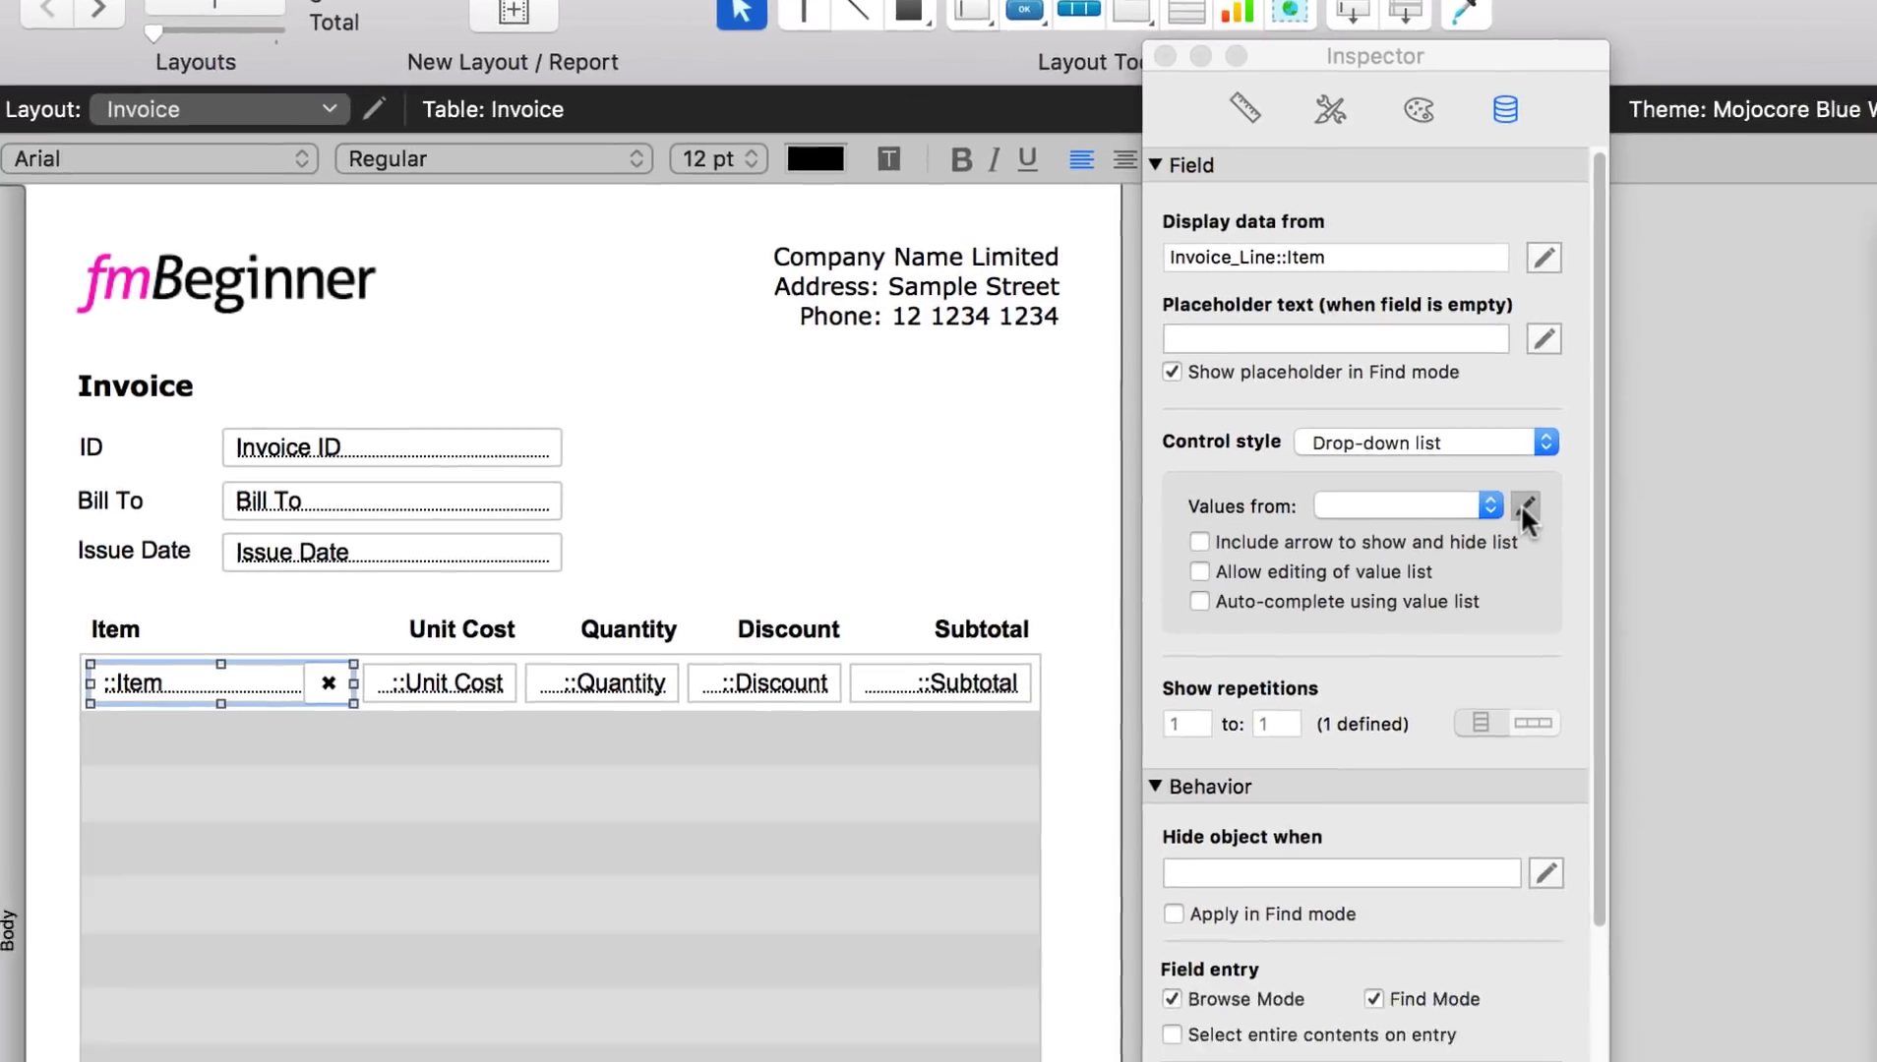
pyautogui.click(1627, 548)
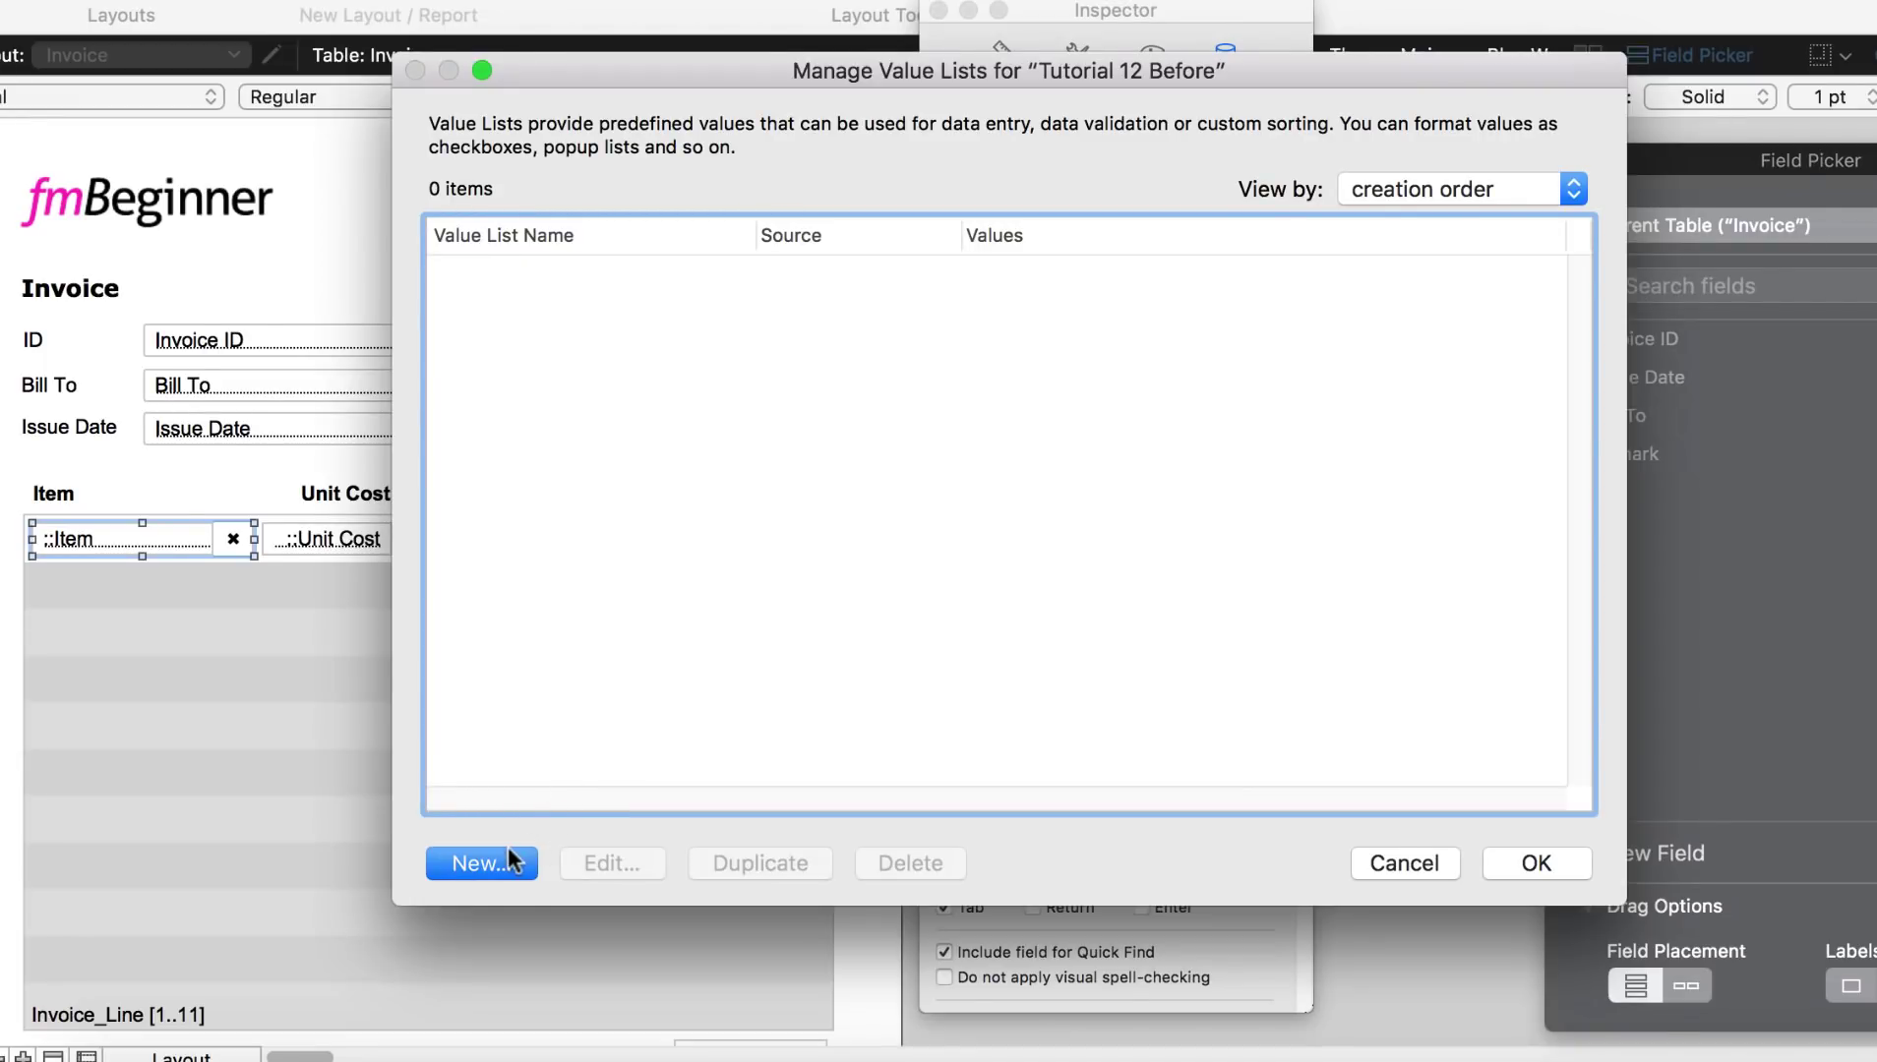
# Step: Create the 'Product Catelogue' value list from Product::Product Name and apply it to the Item drop-down
pyautogui.click(481, 862)
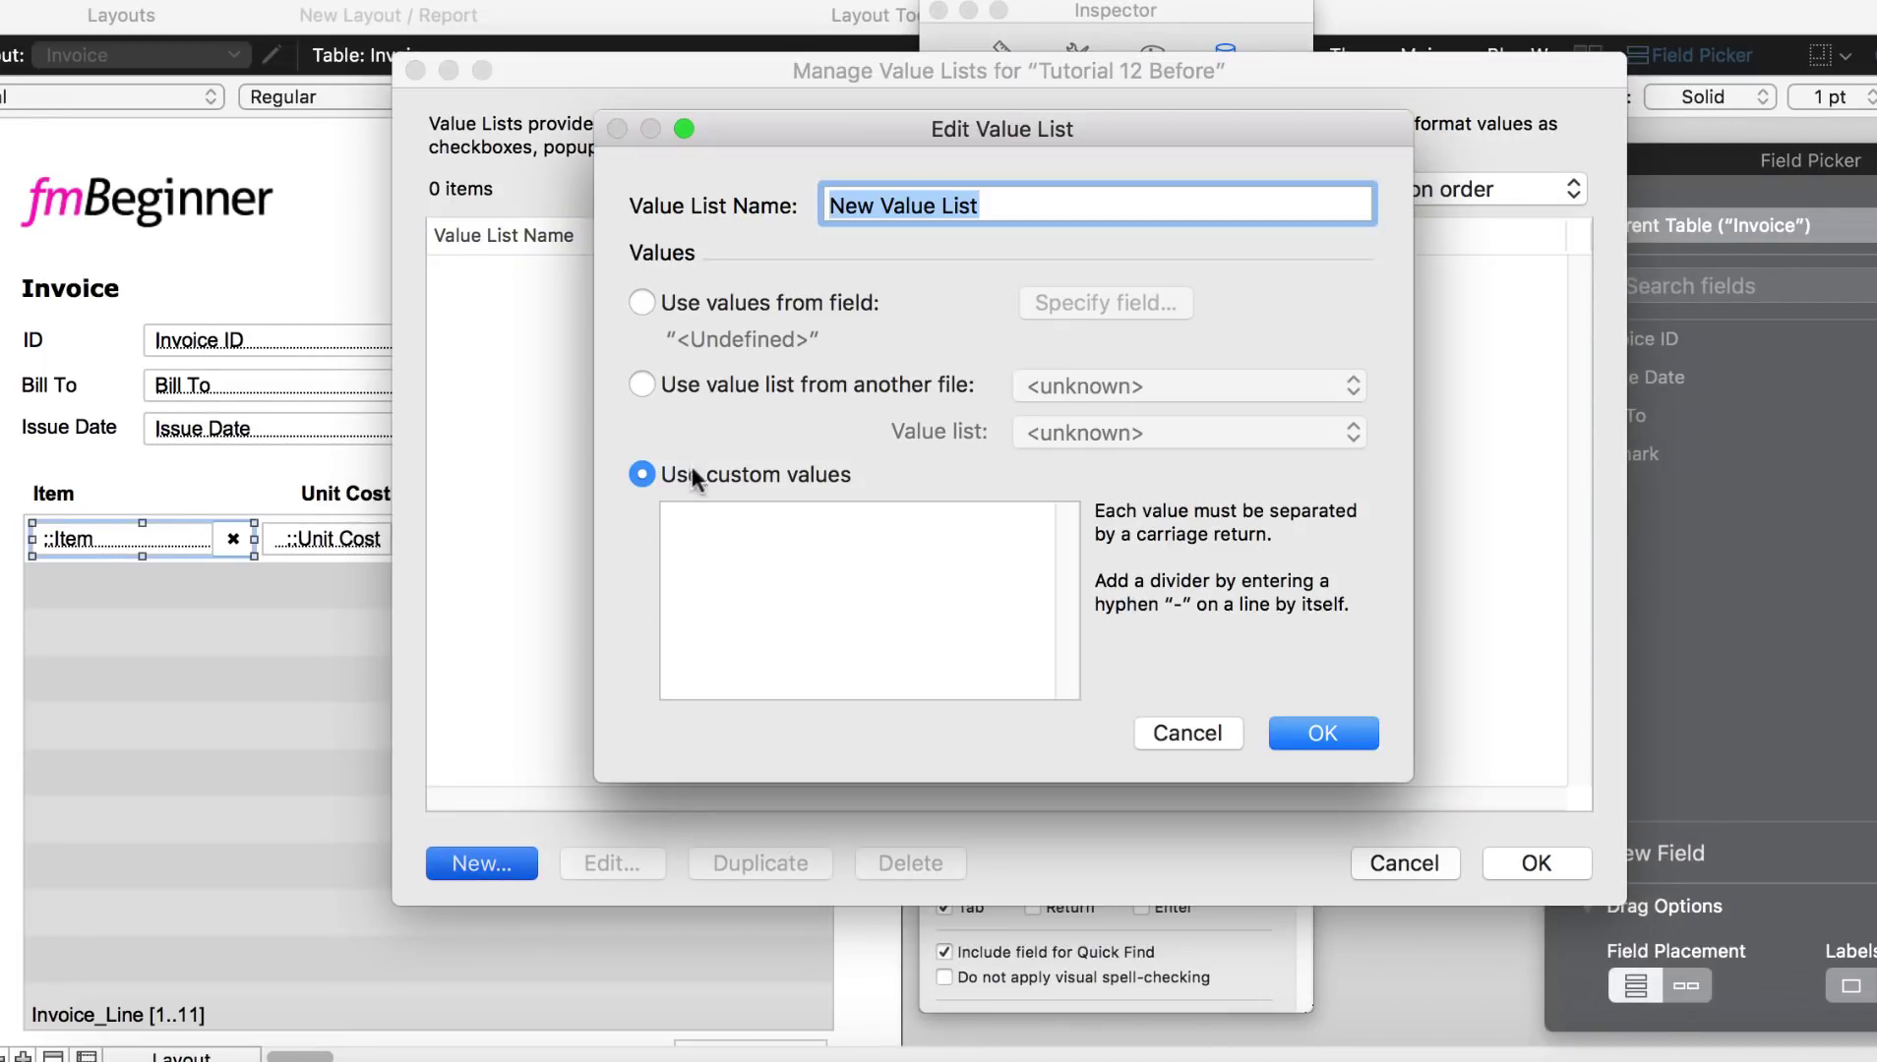
pyautogui.write('Prod')
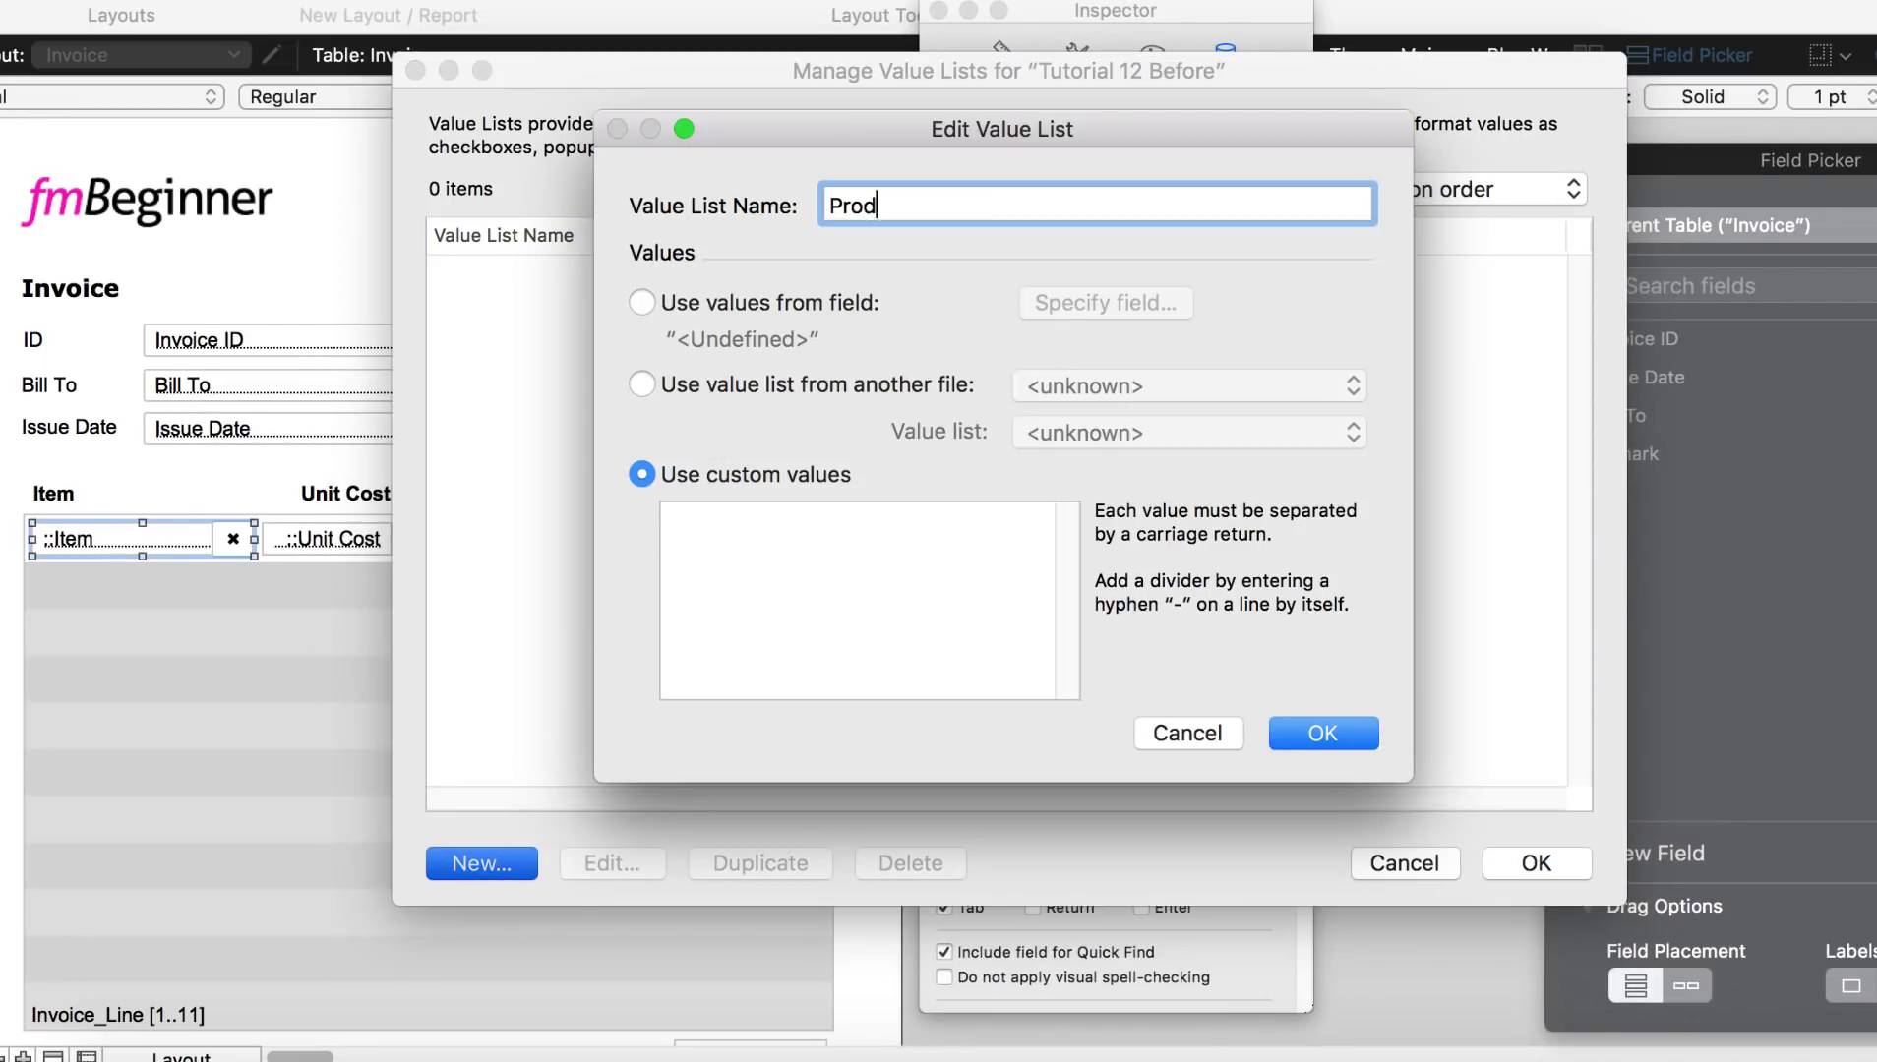
pyautogui.write('uct Catelogue')
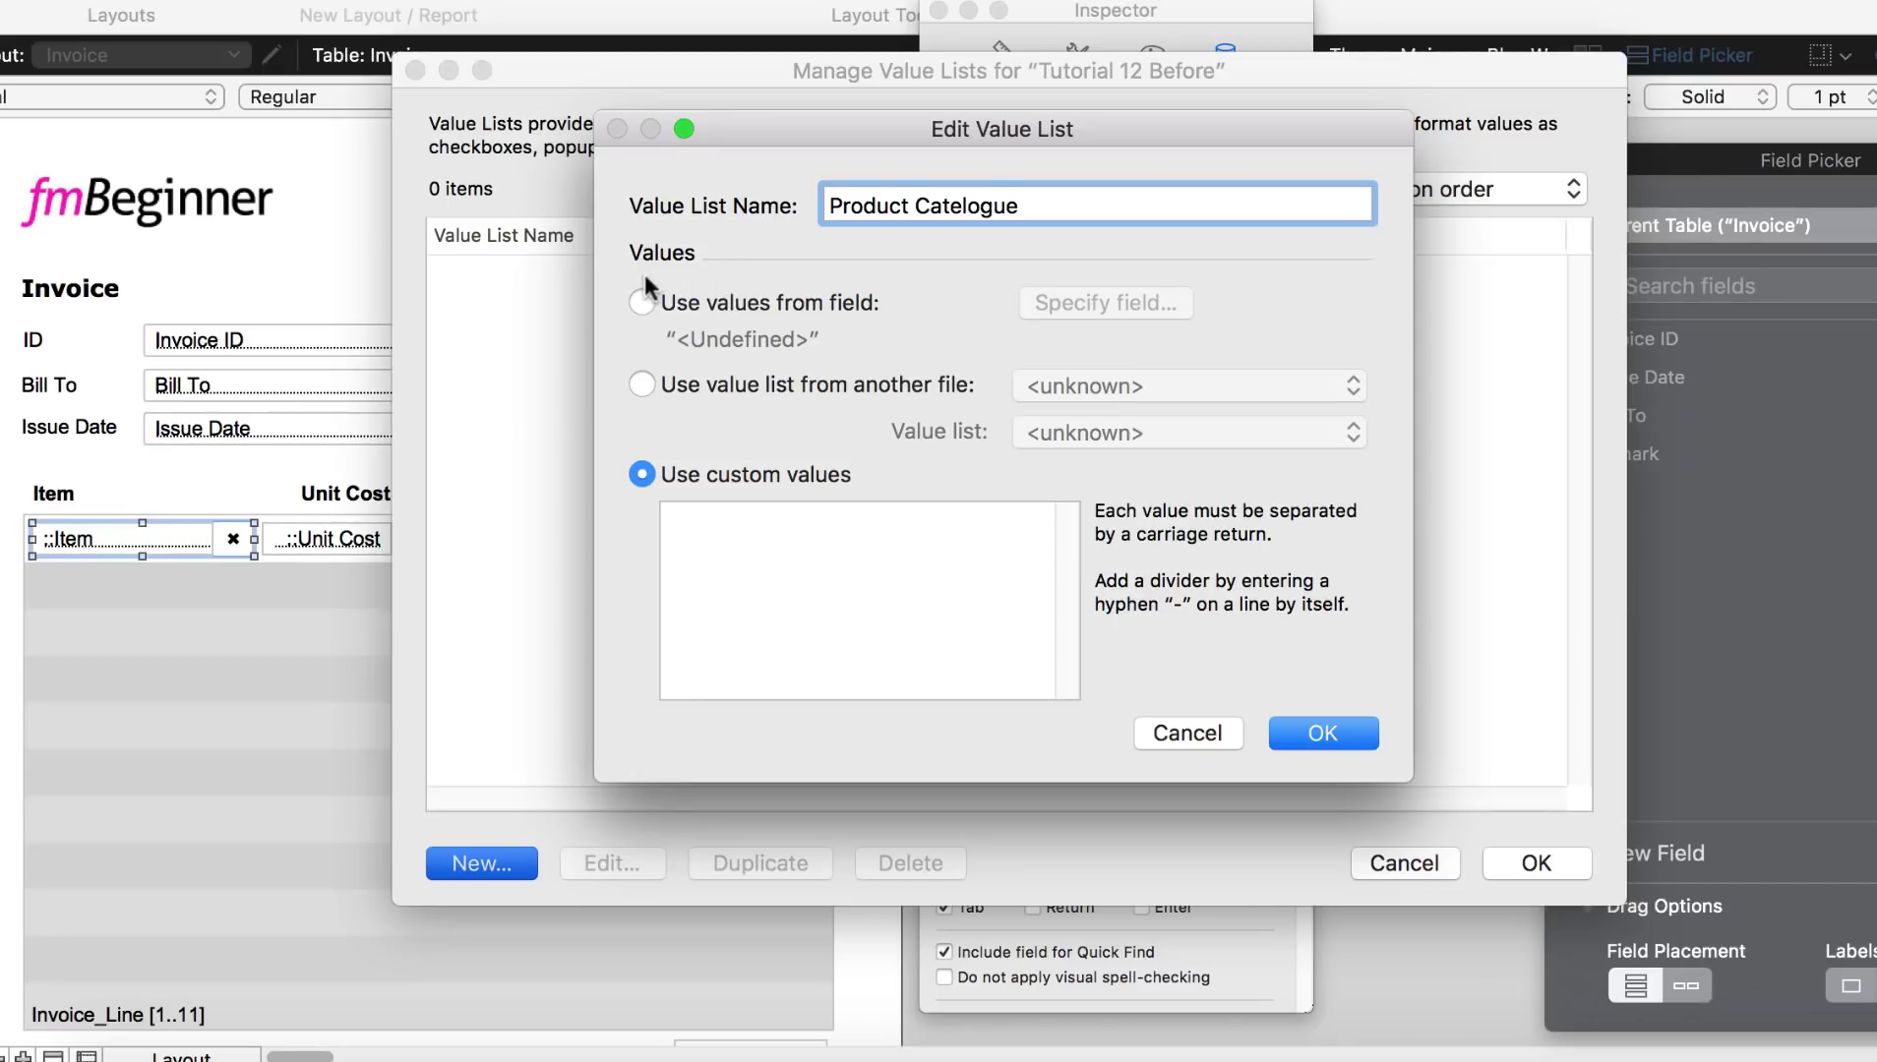
pyautogui.click(643, 303)
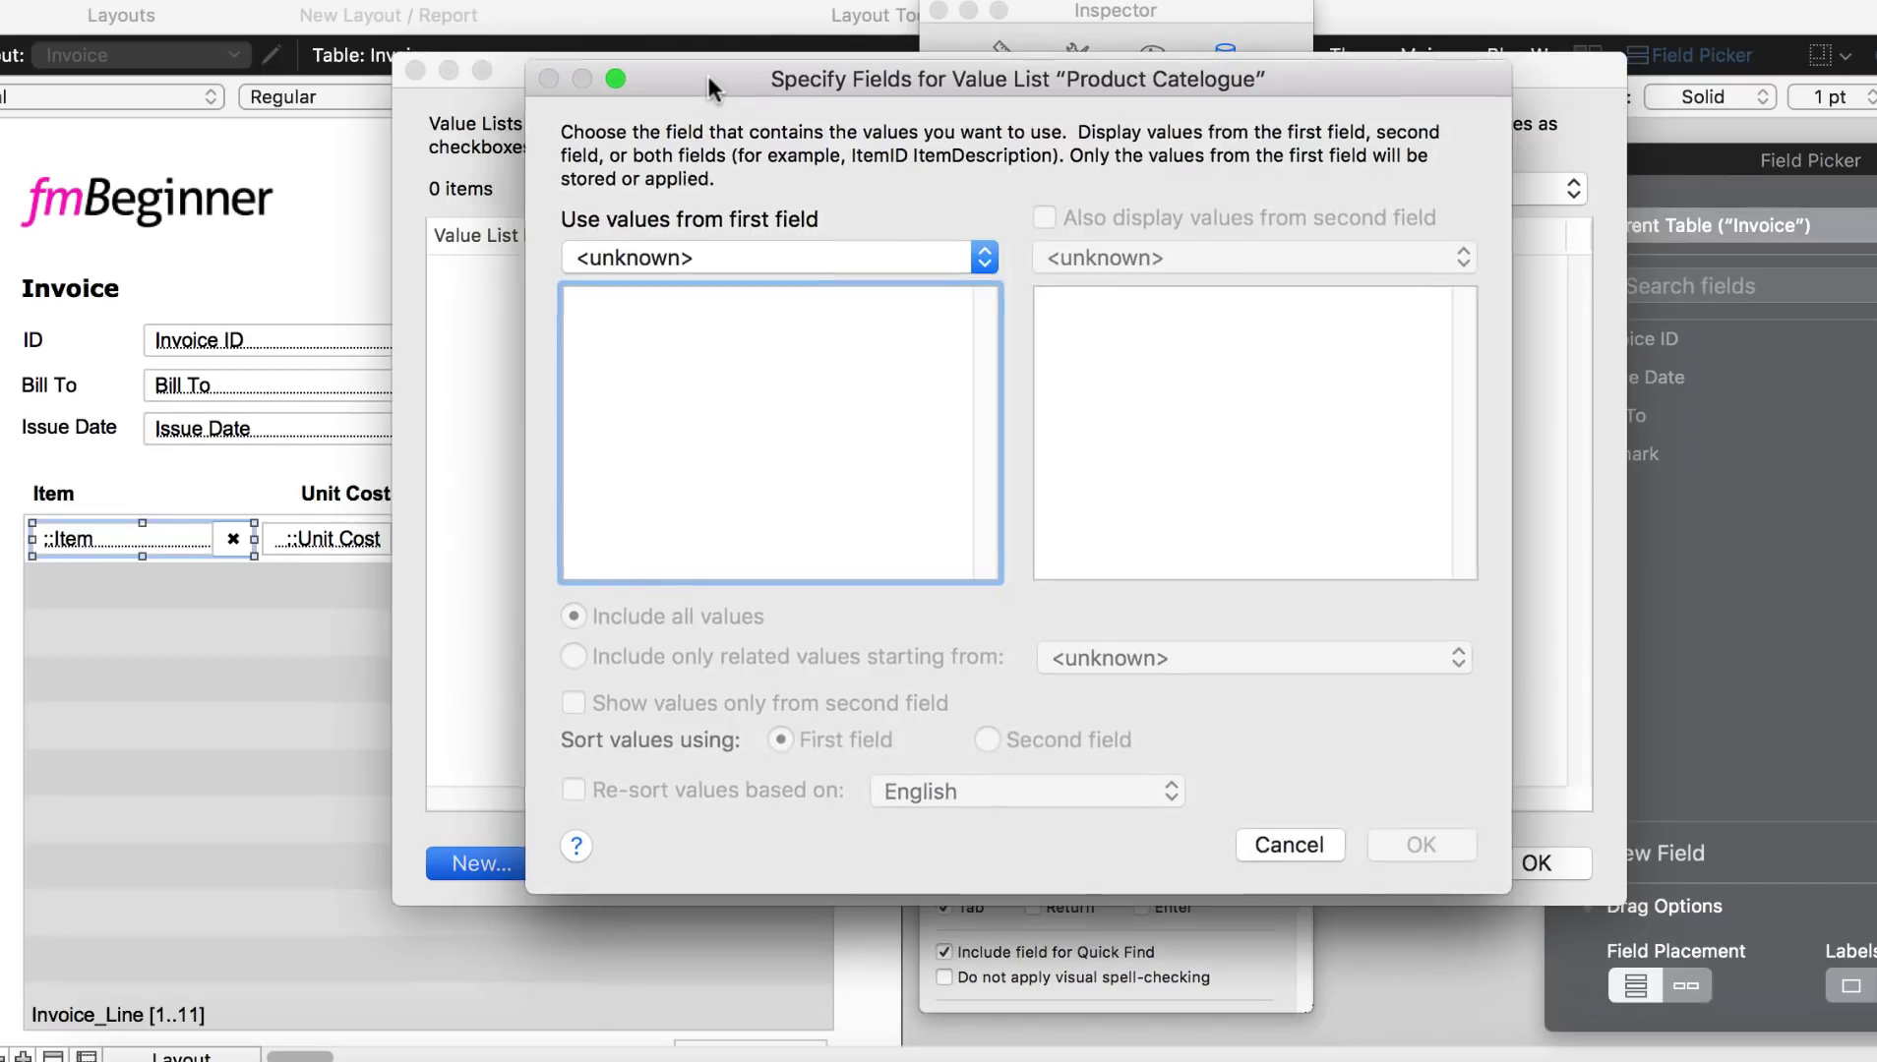
pyautogui.moveTo(708, 77); pyautogui.dragTo(752, 65)
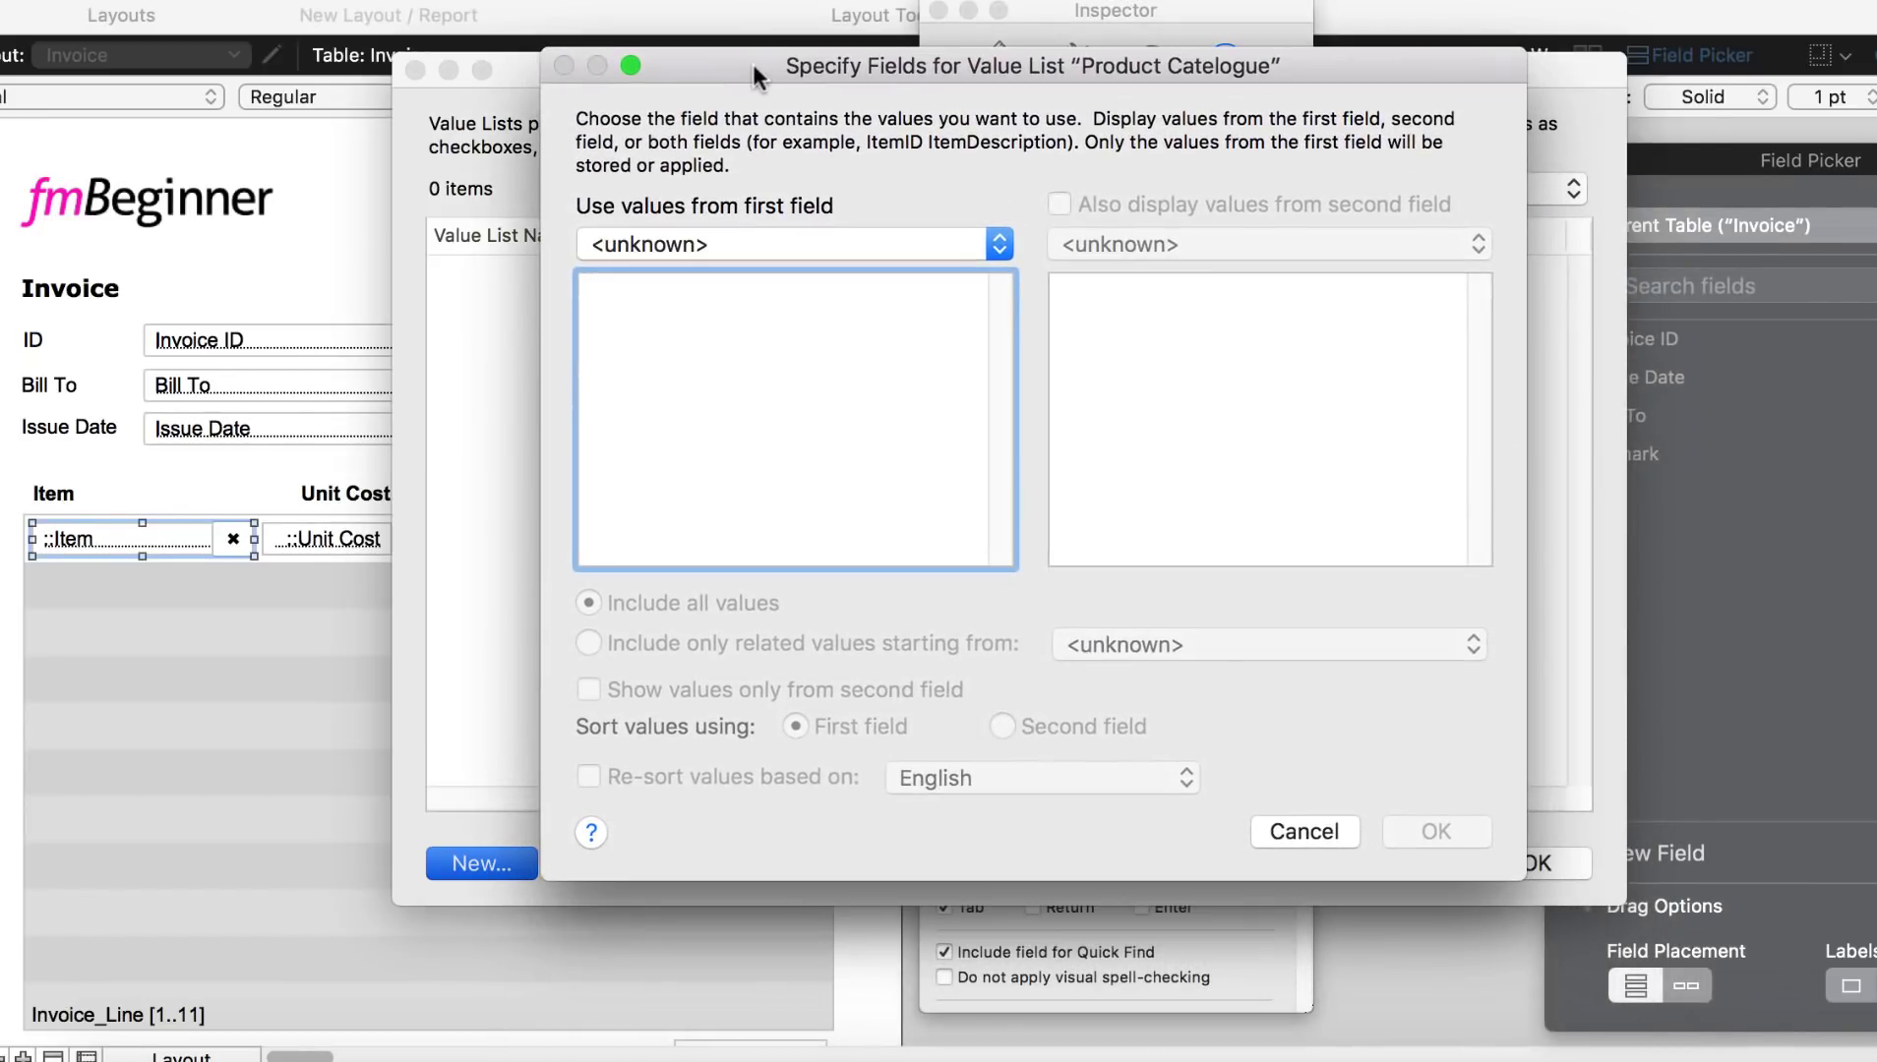
pyautogui.click(858, 238)
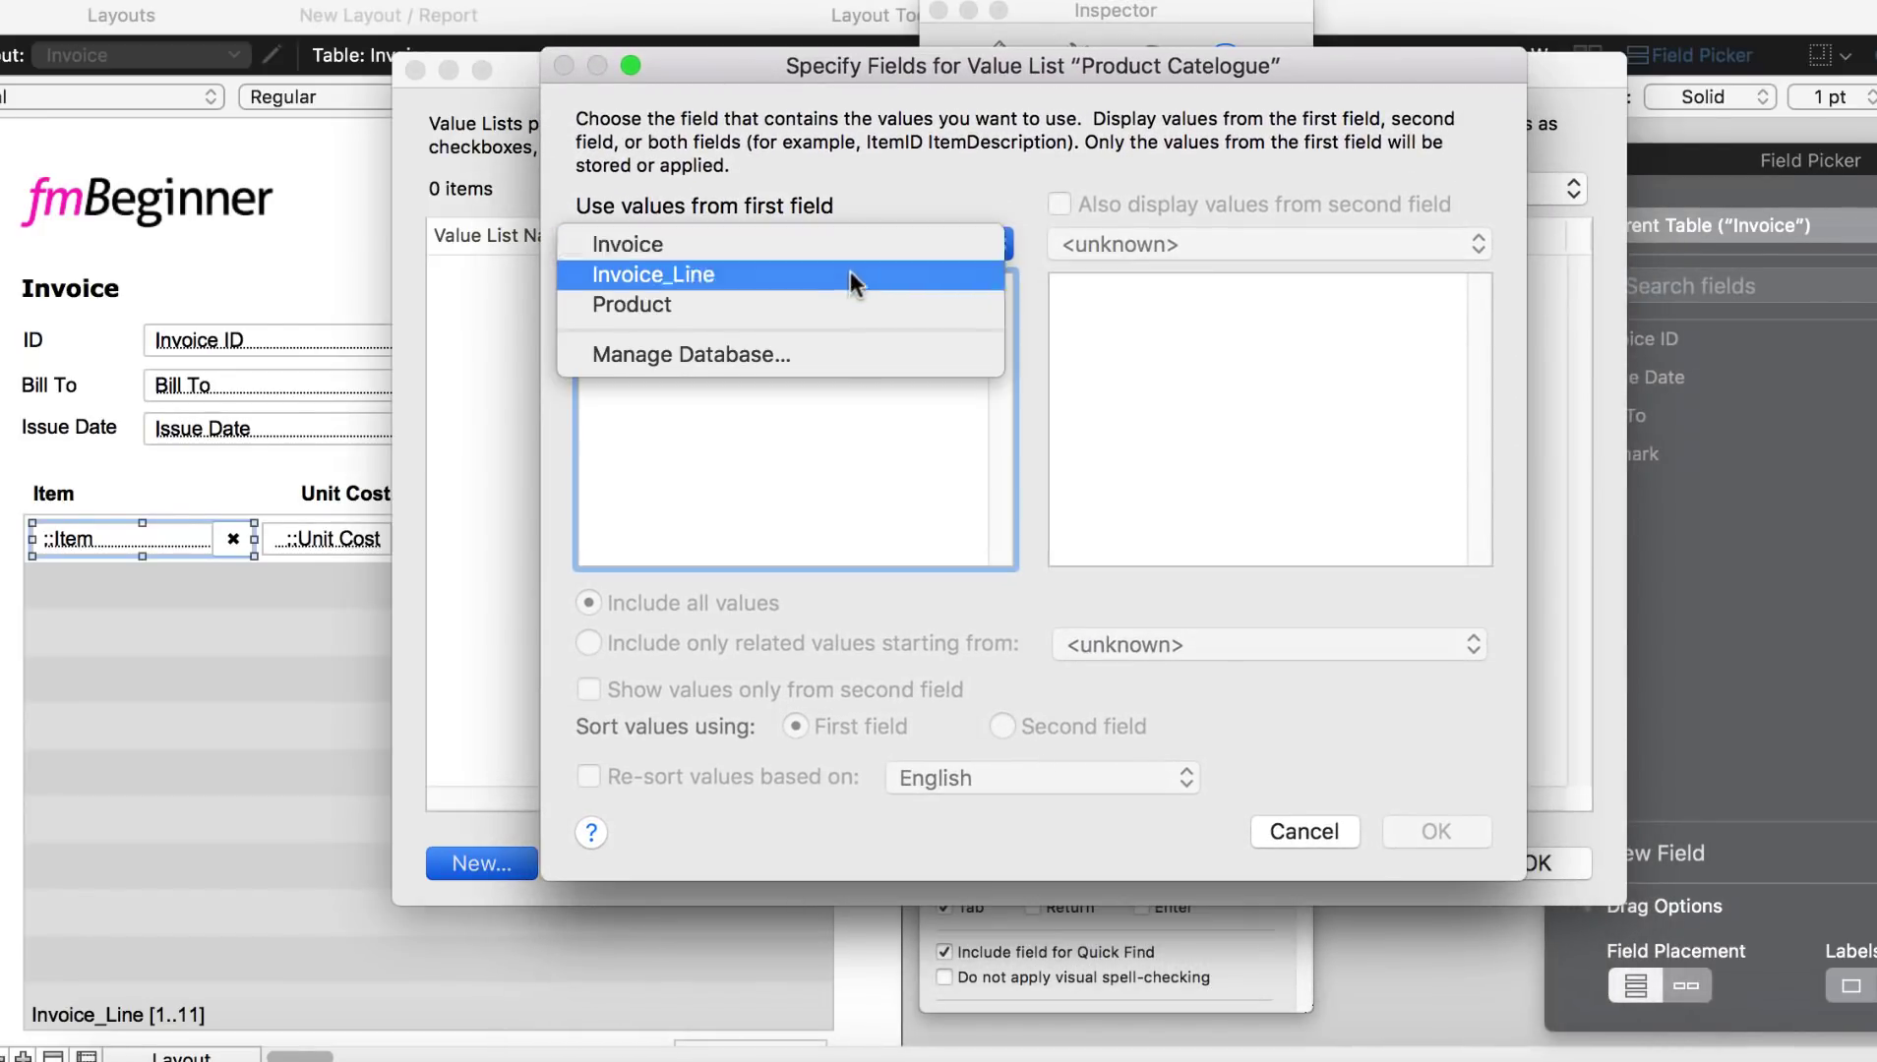
pyautogui.click(836, 299)
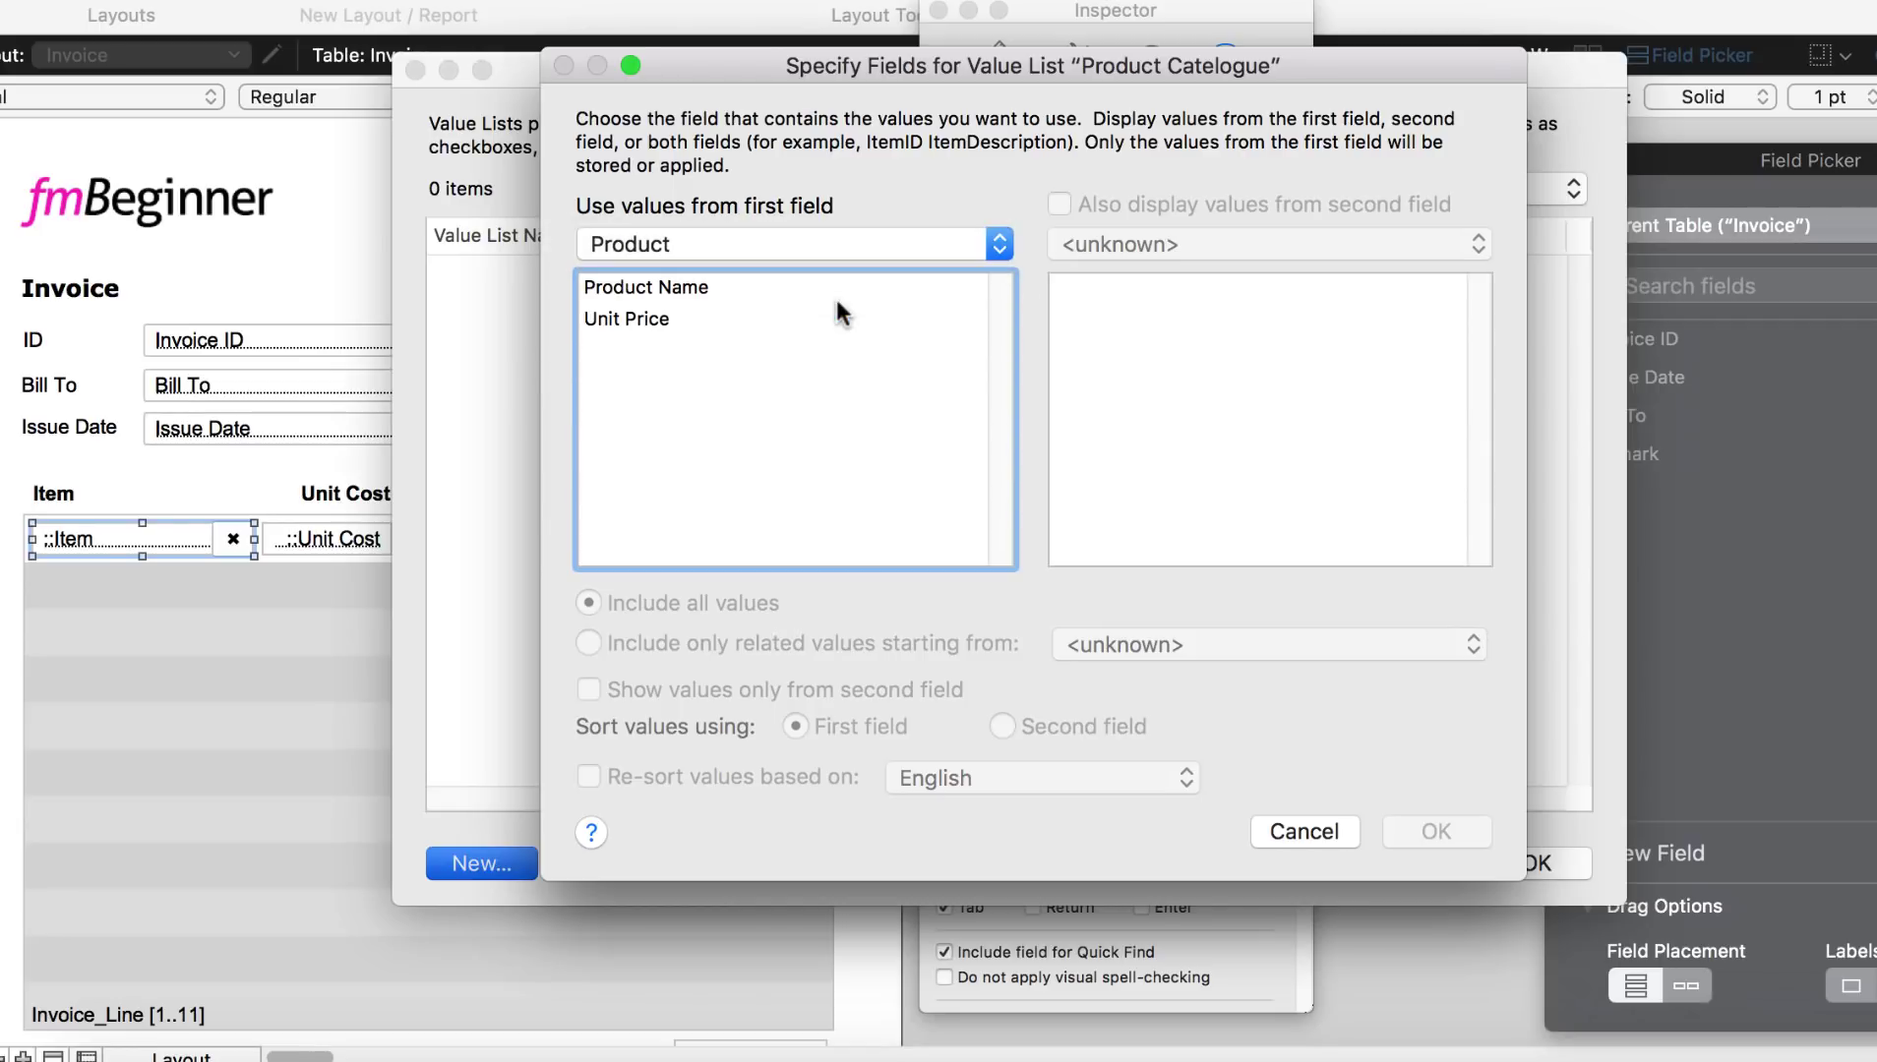
pyautogui.click(768, 295)
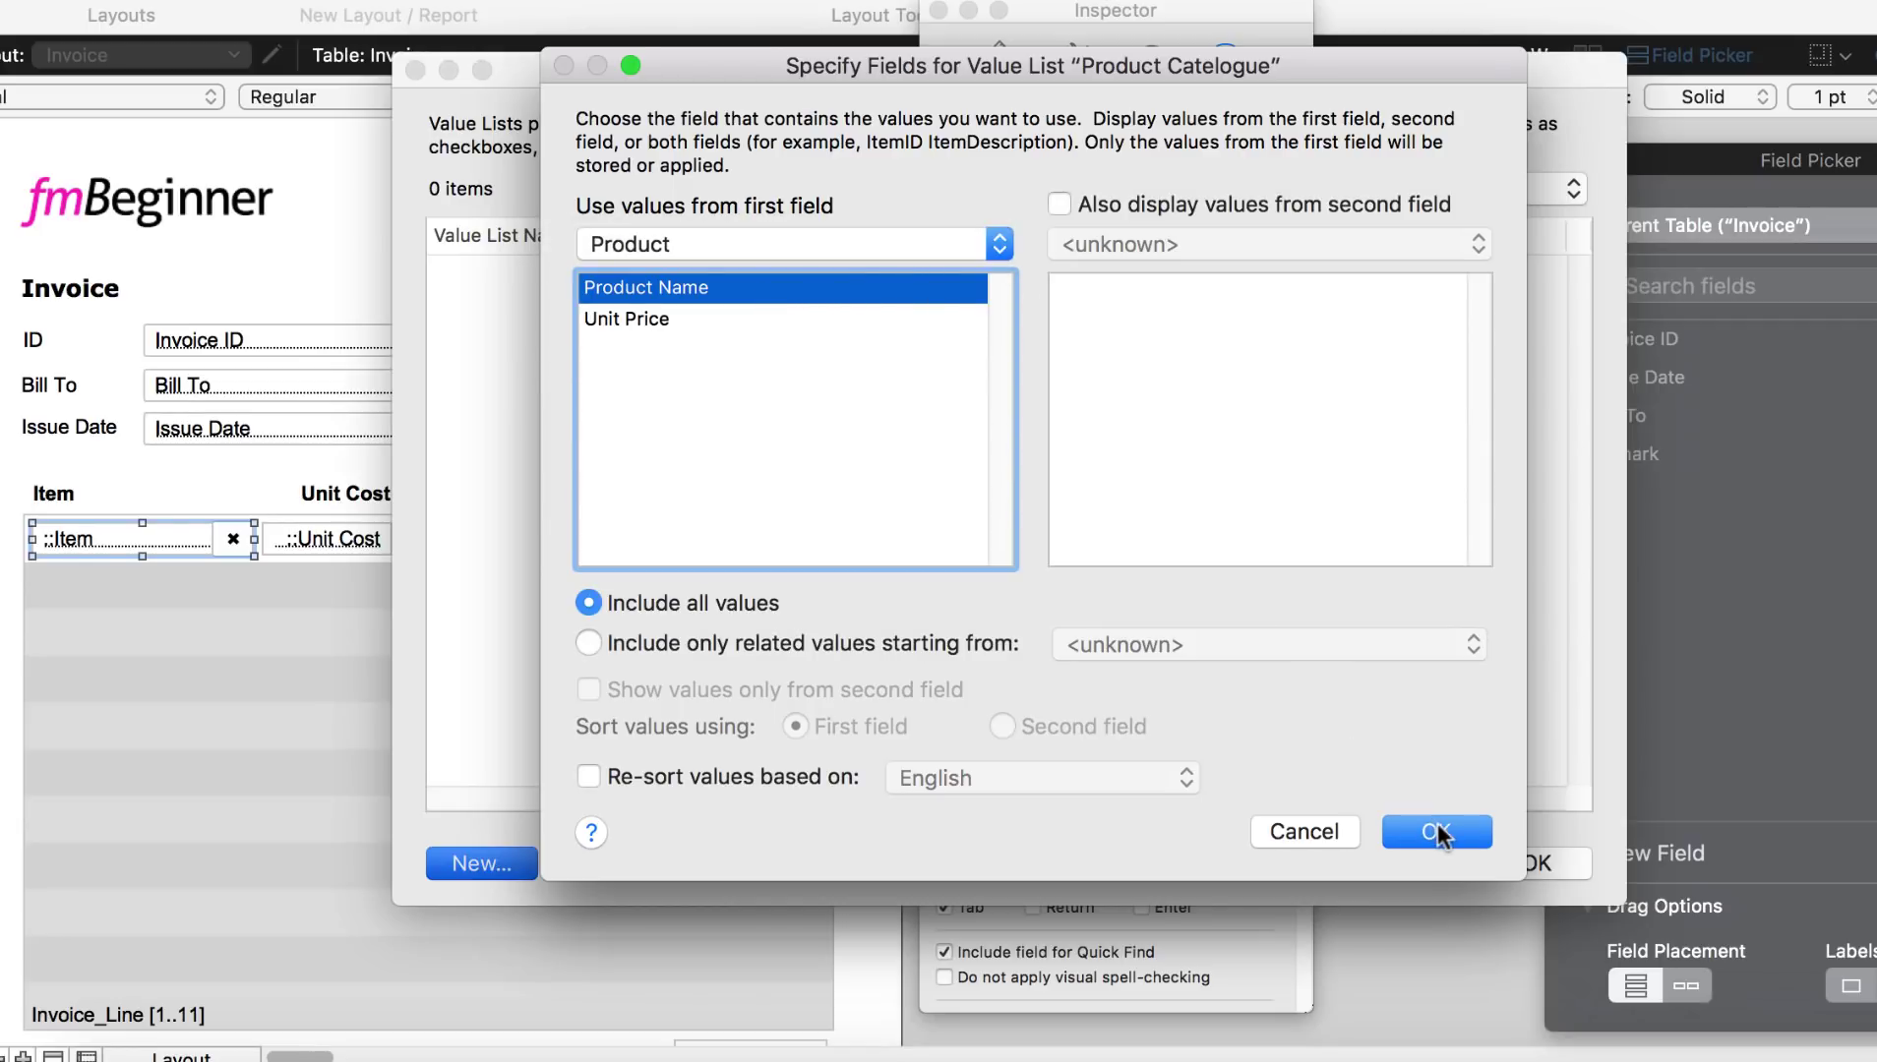
pyautogui.click(1438, 834)
pyautogui.click(1358, 743)
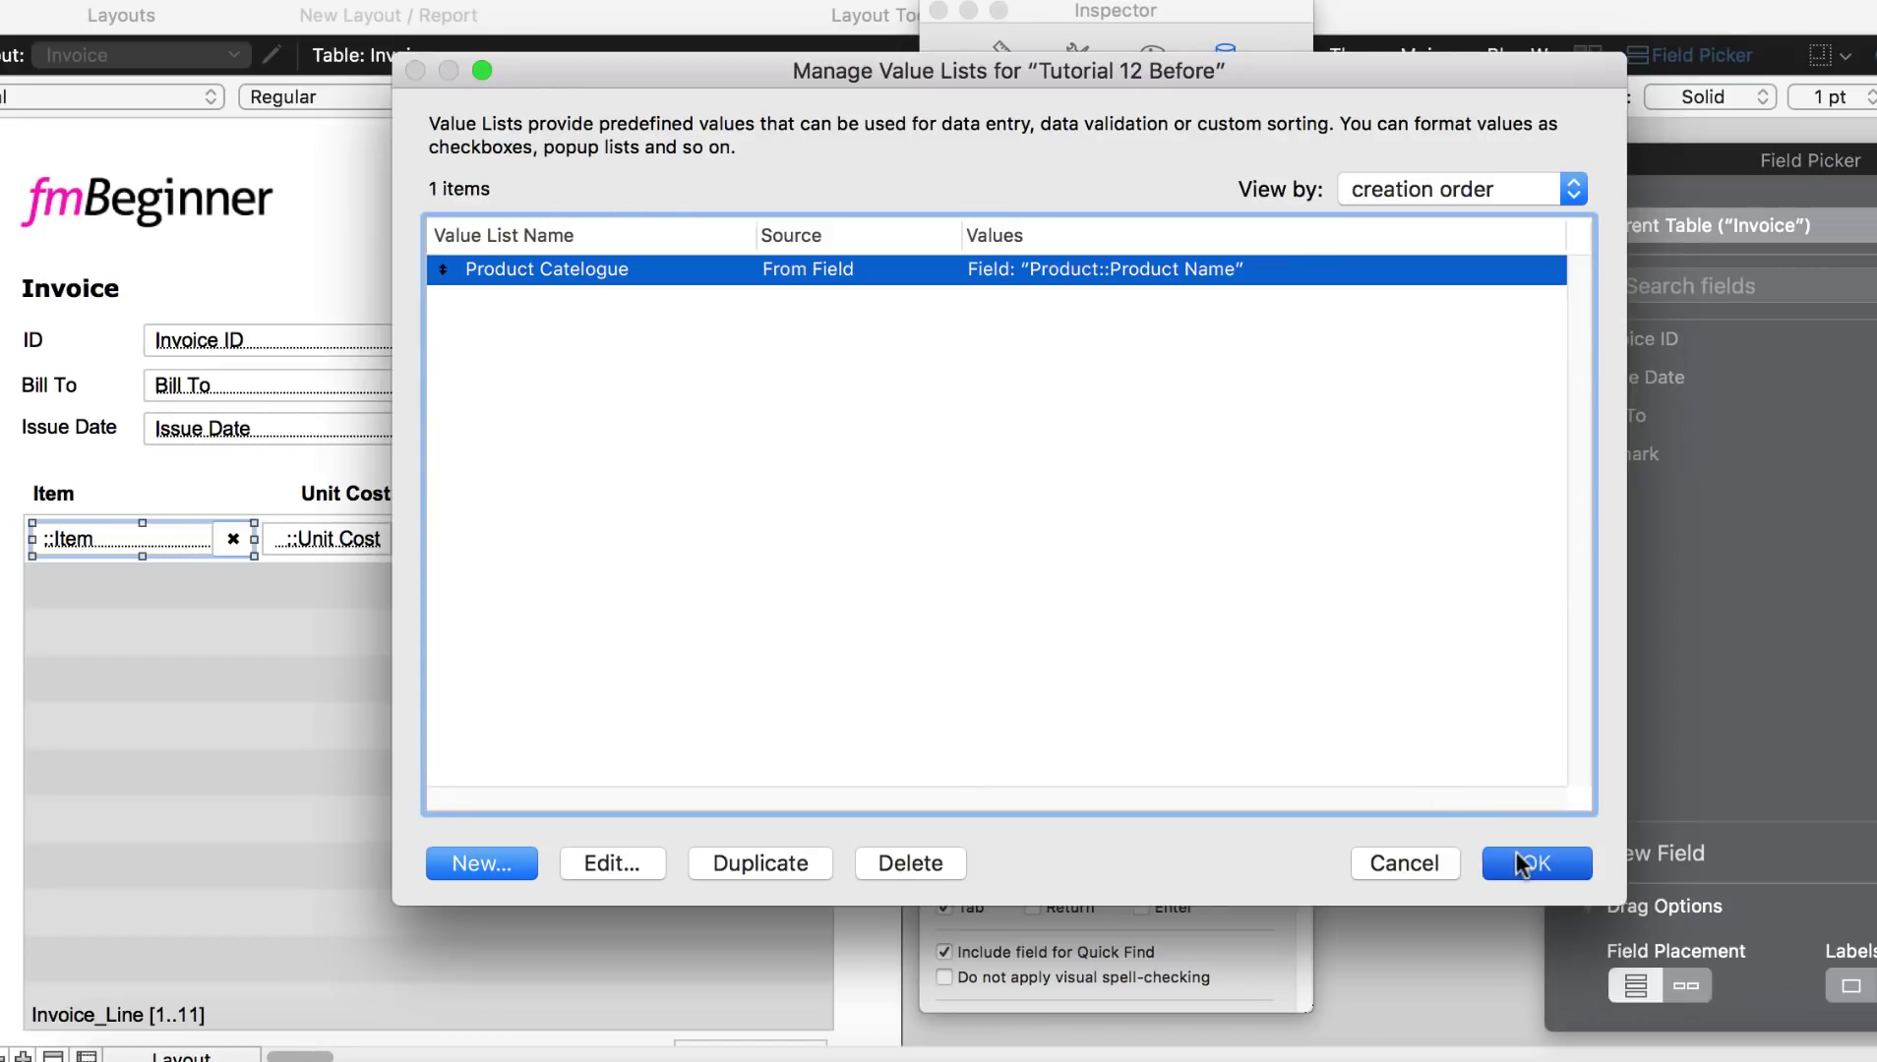
pyautogui.click(1521, 863)
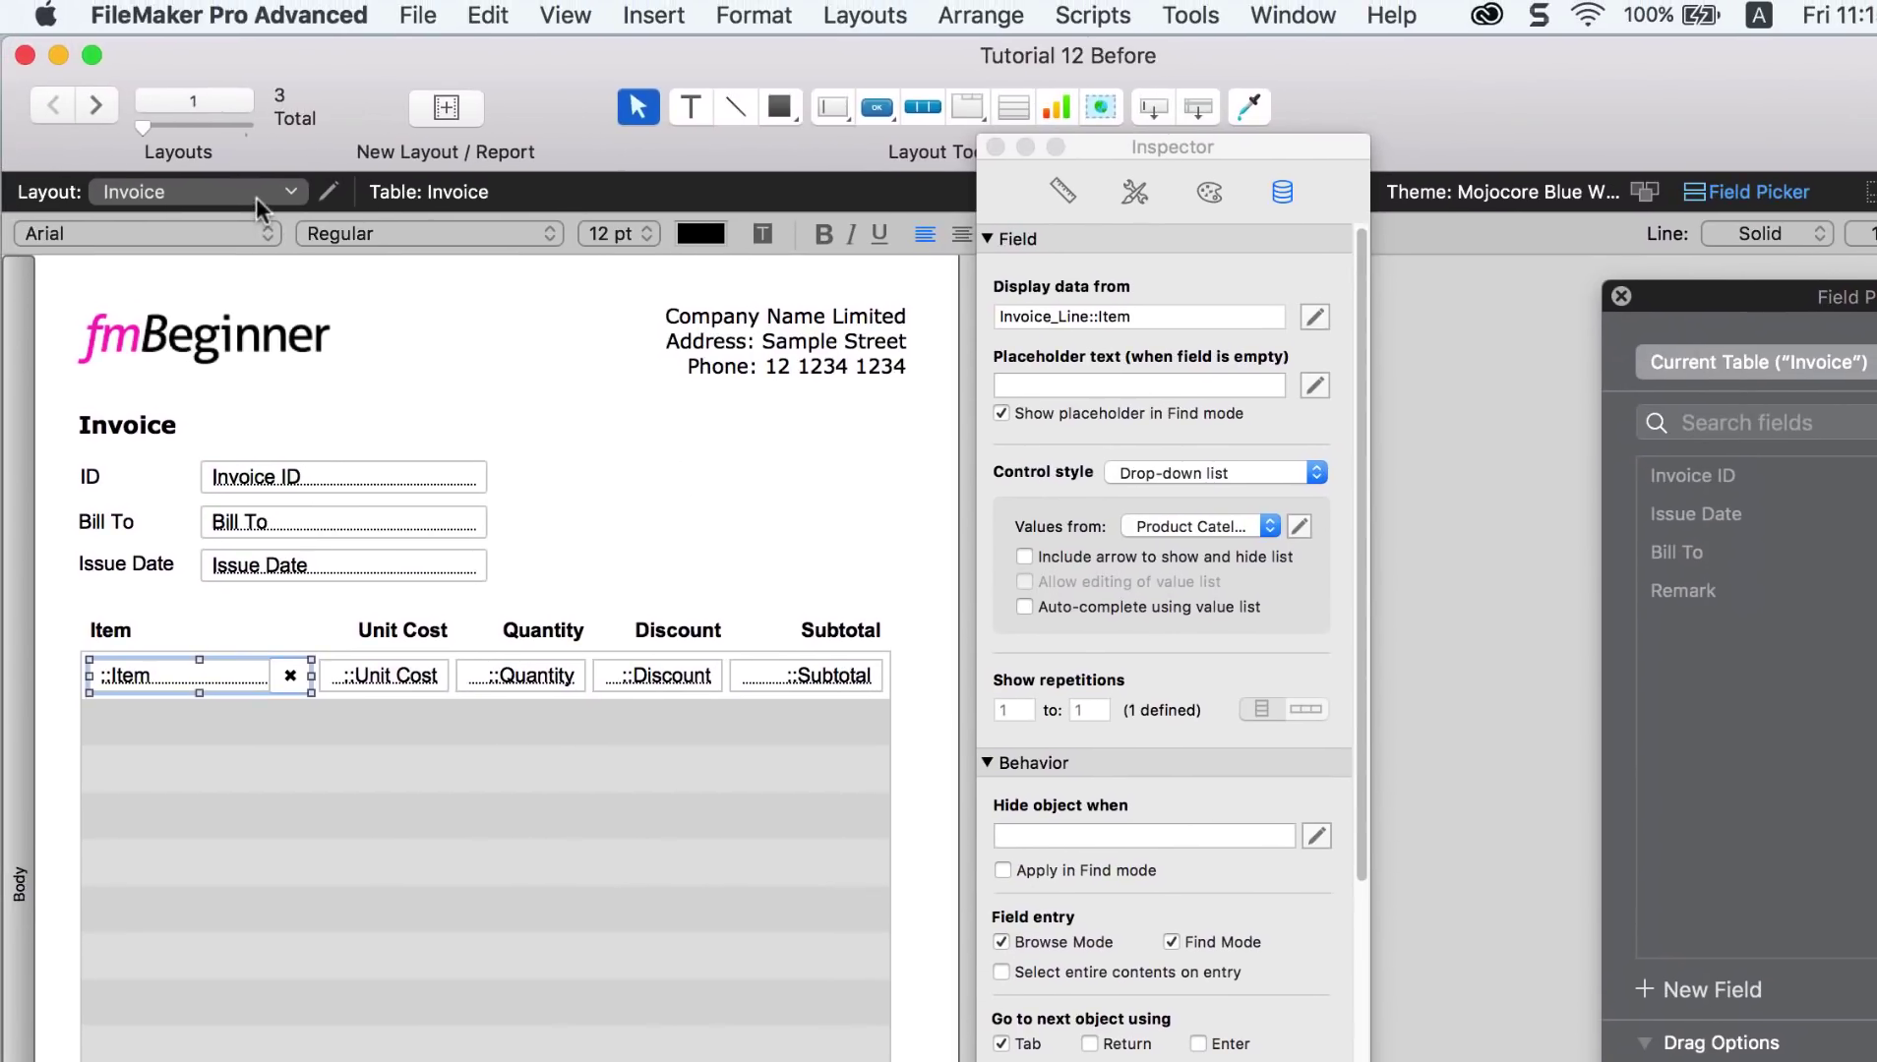
# Step: Visit the Product layout, then return to the Invoice layout in Browse mode
pyautogui.click(255, 196)
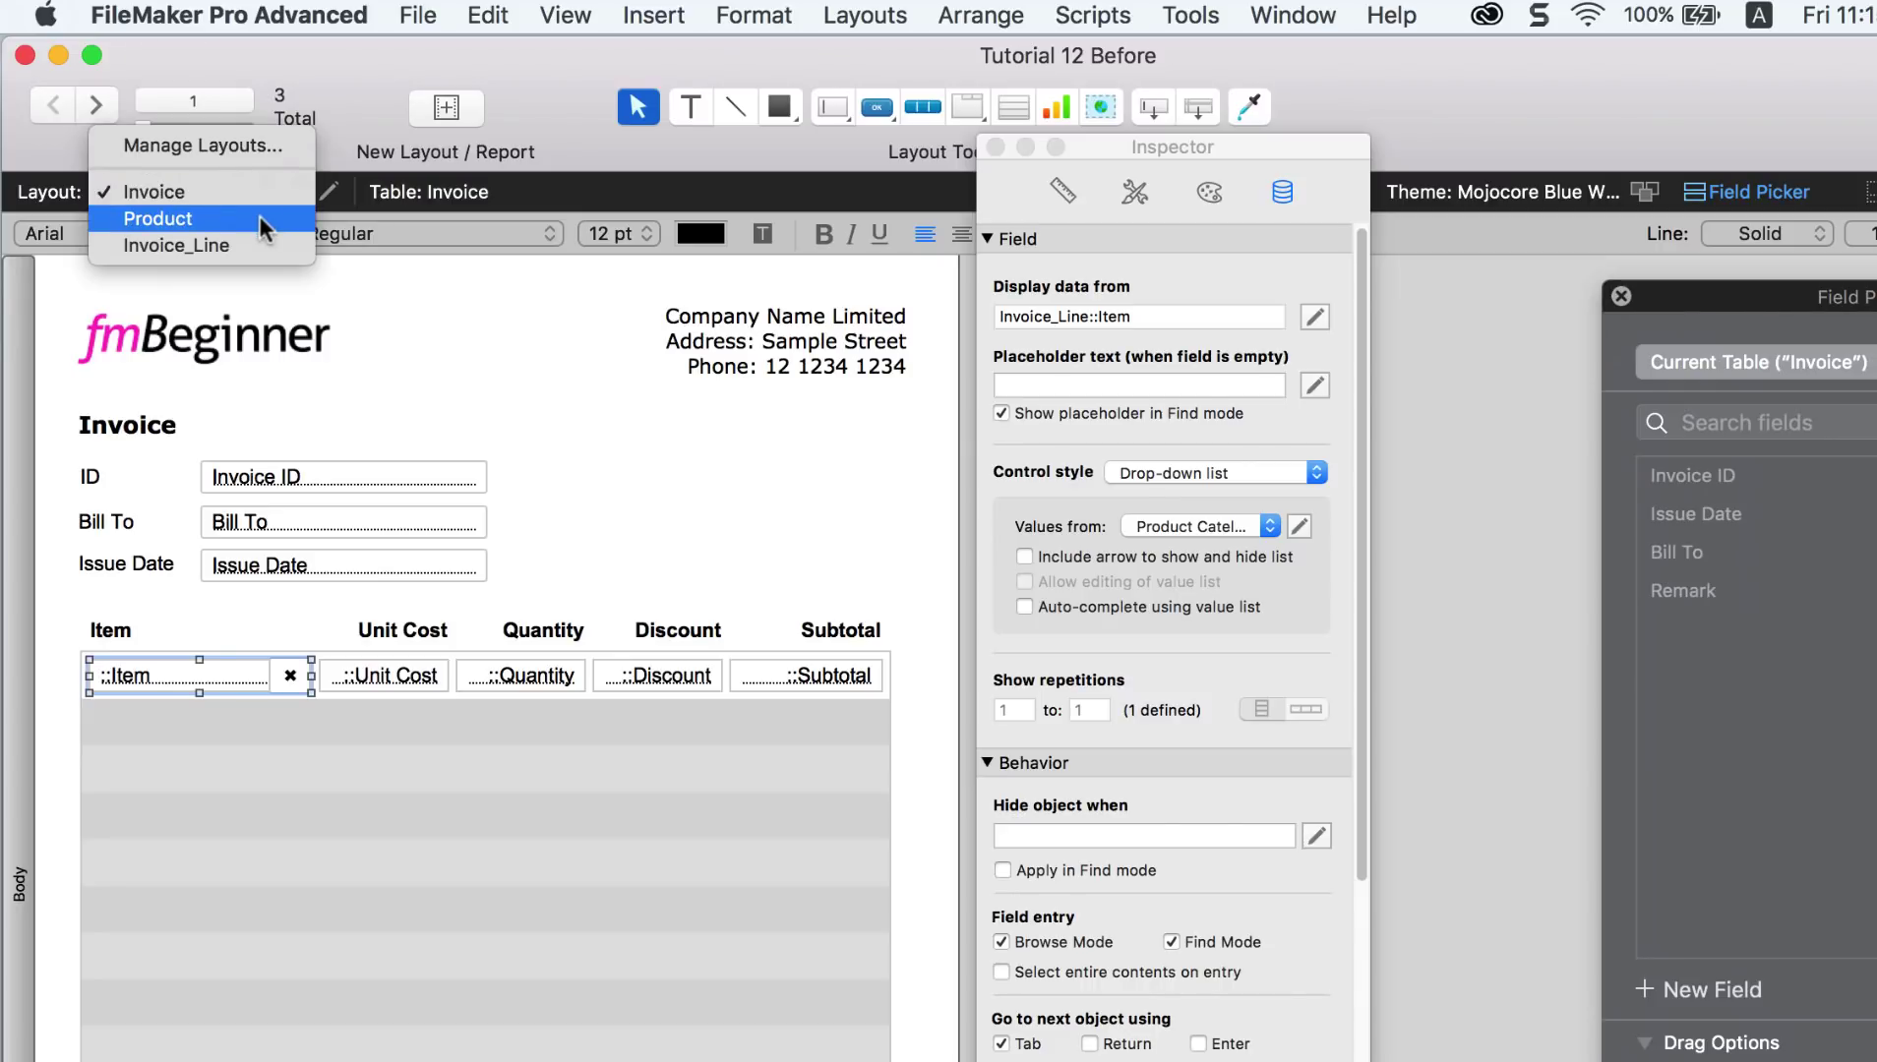
pyautogui.click(258, 218)
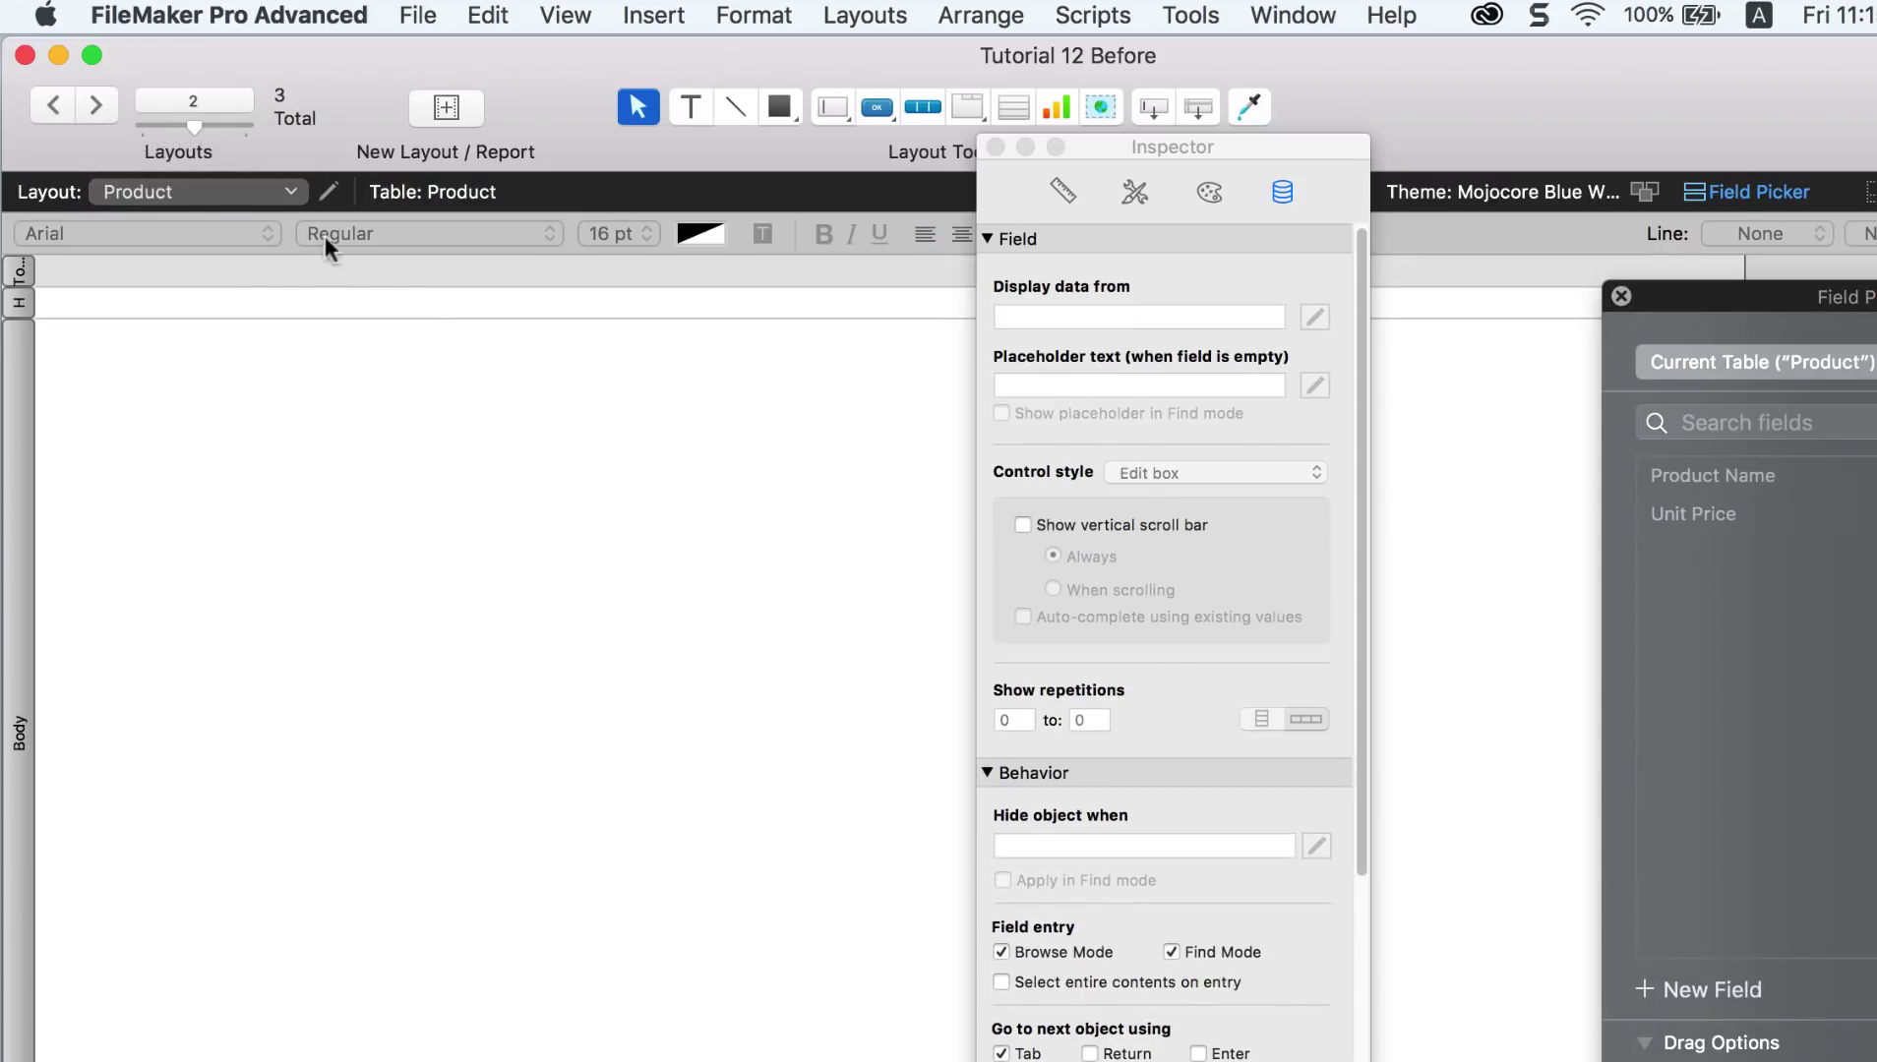
pyautogui.press('super+b')
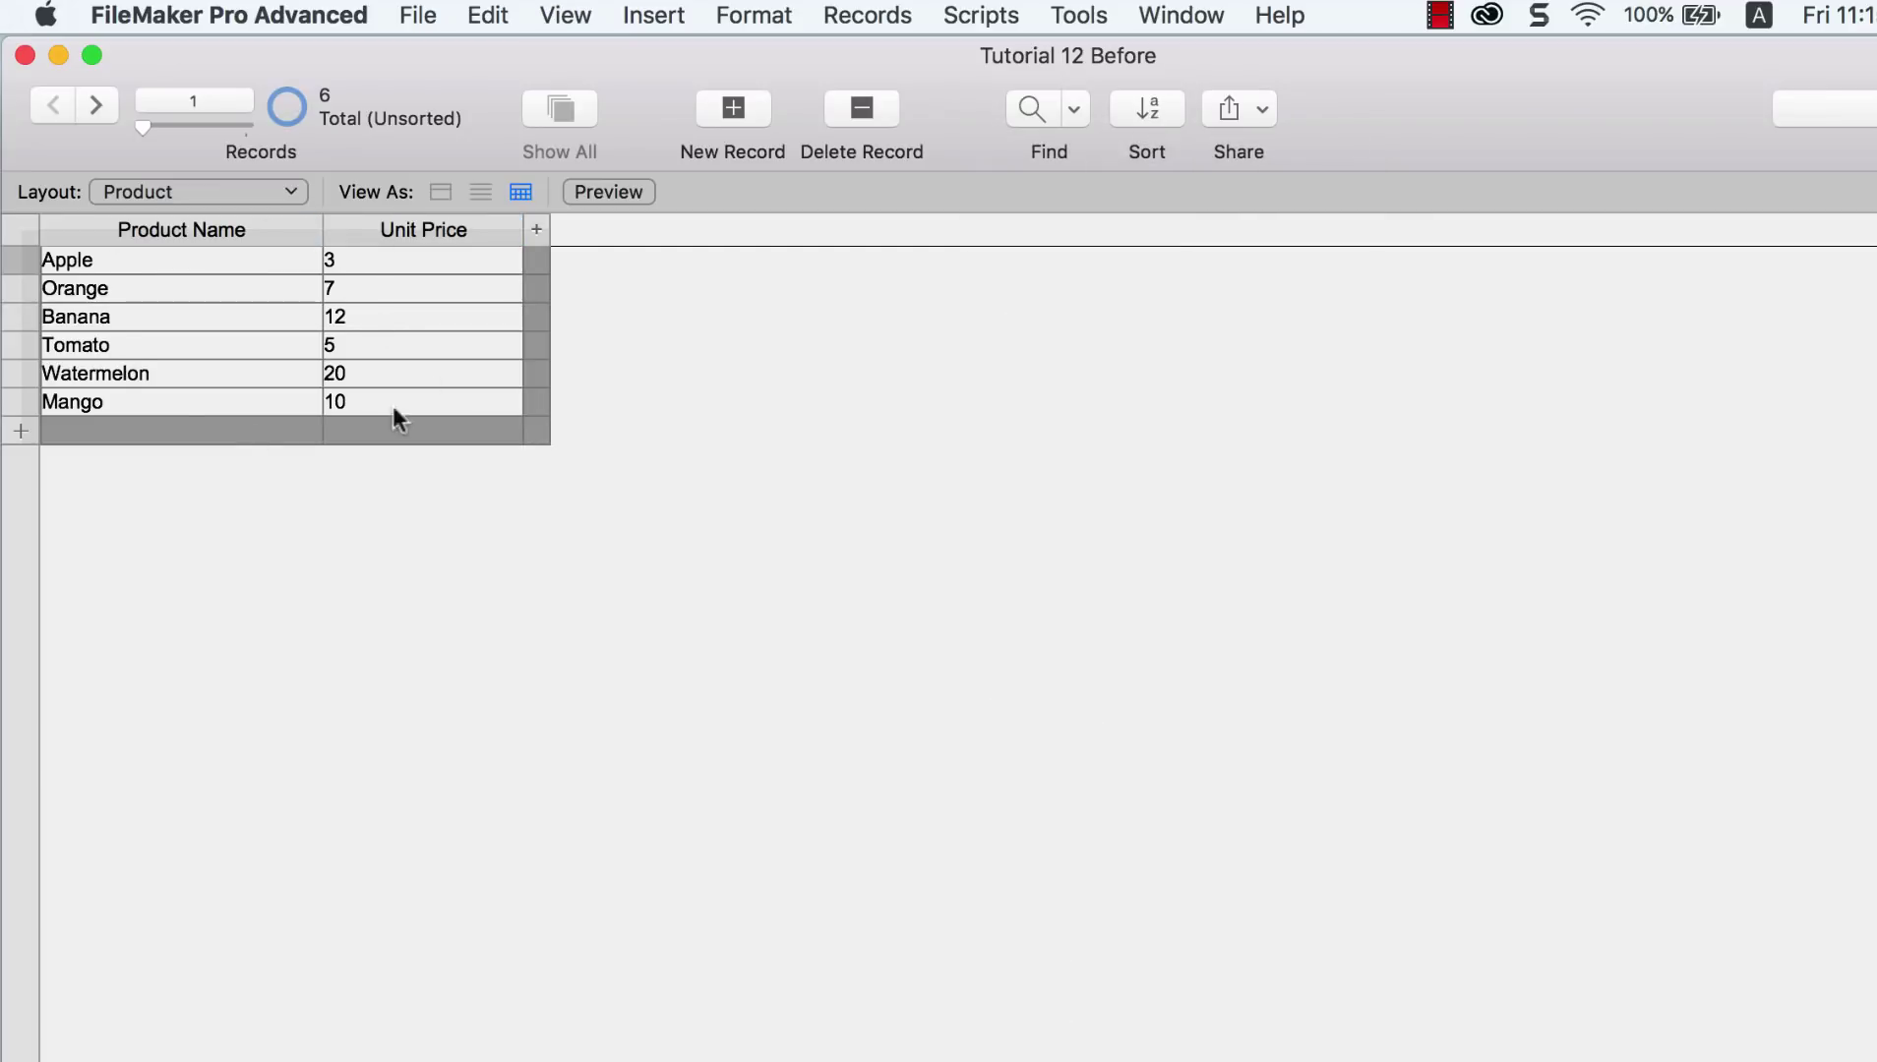
pyautogui.click(299, 195)
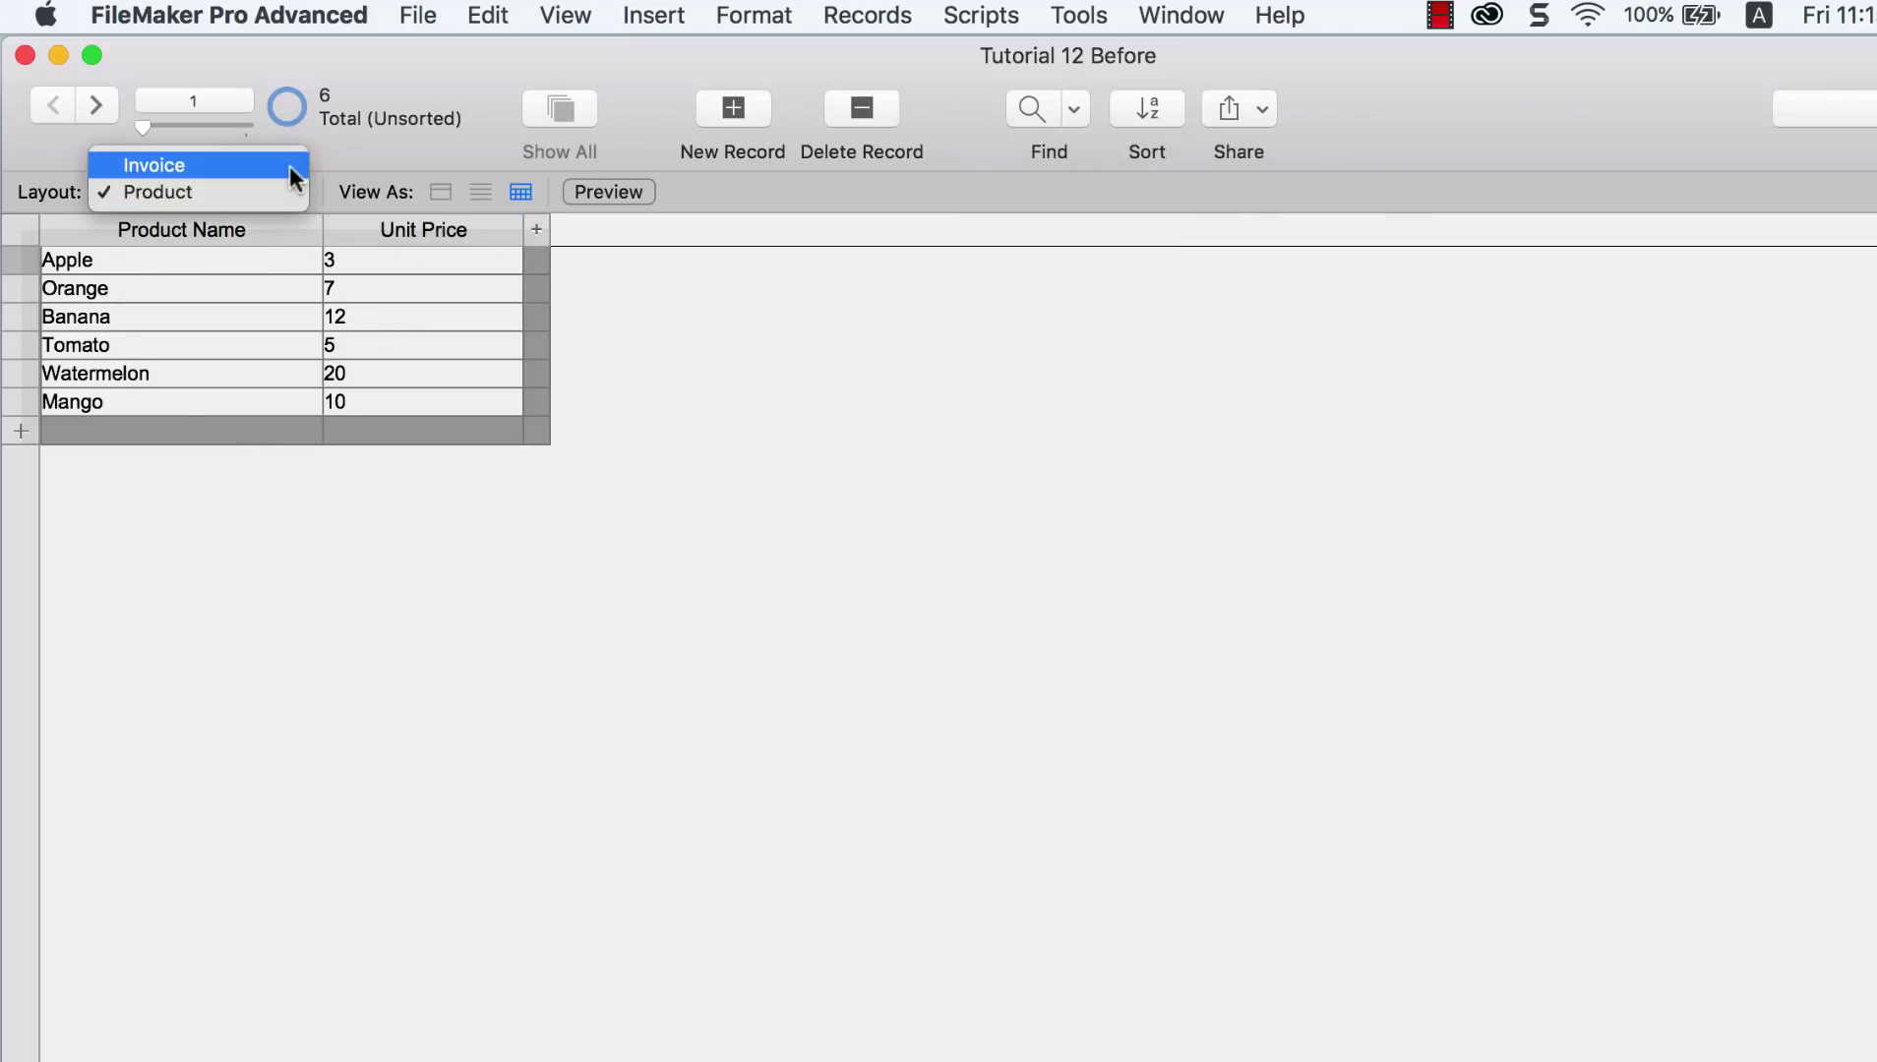
pyautogui.click(290, 168)
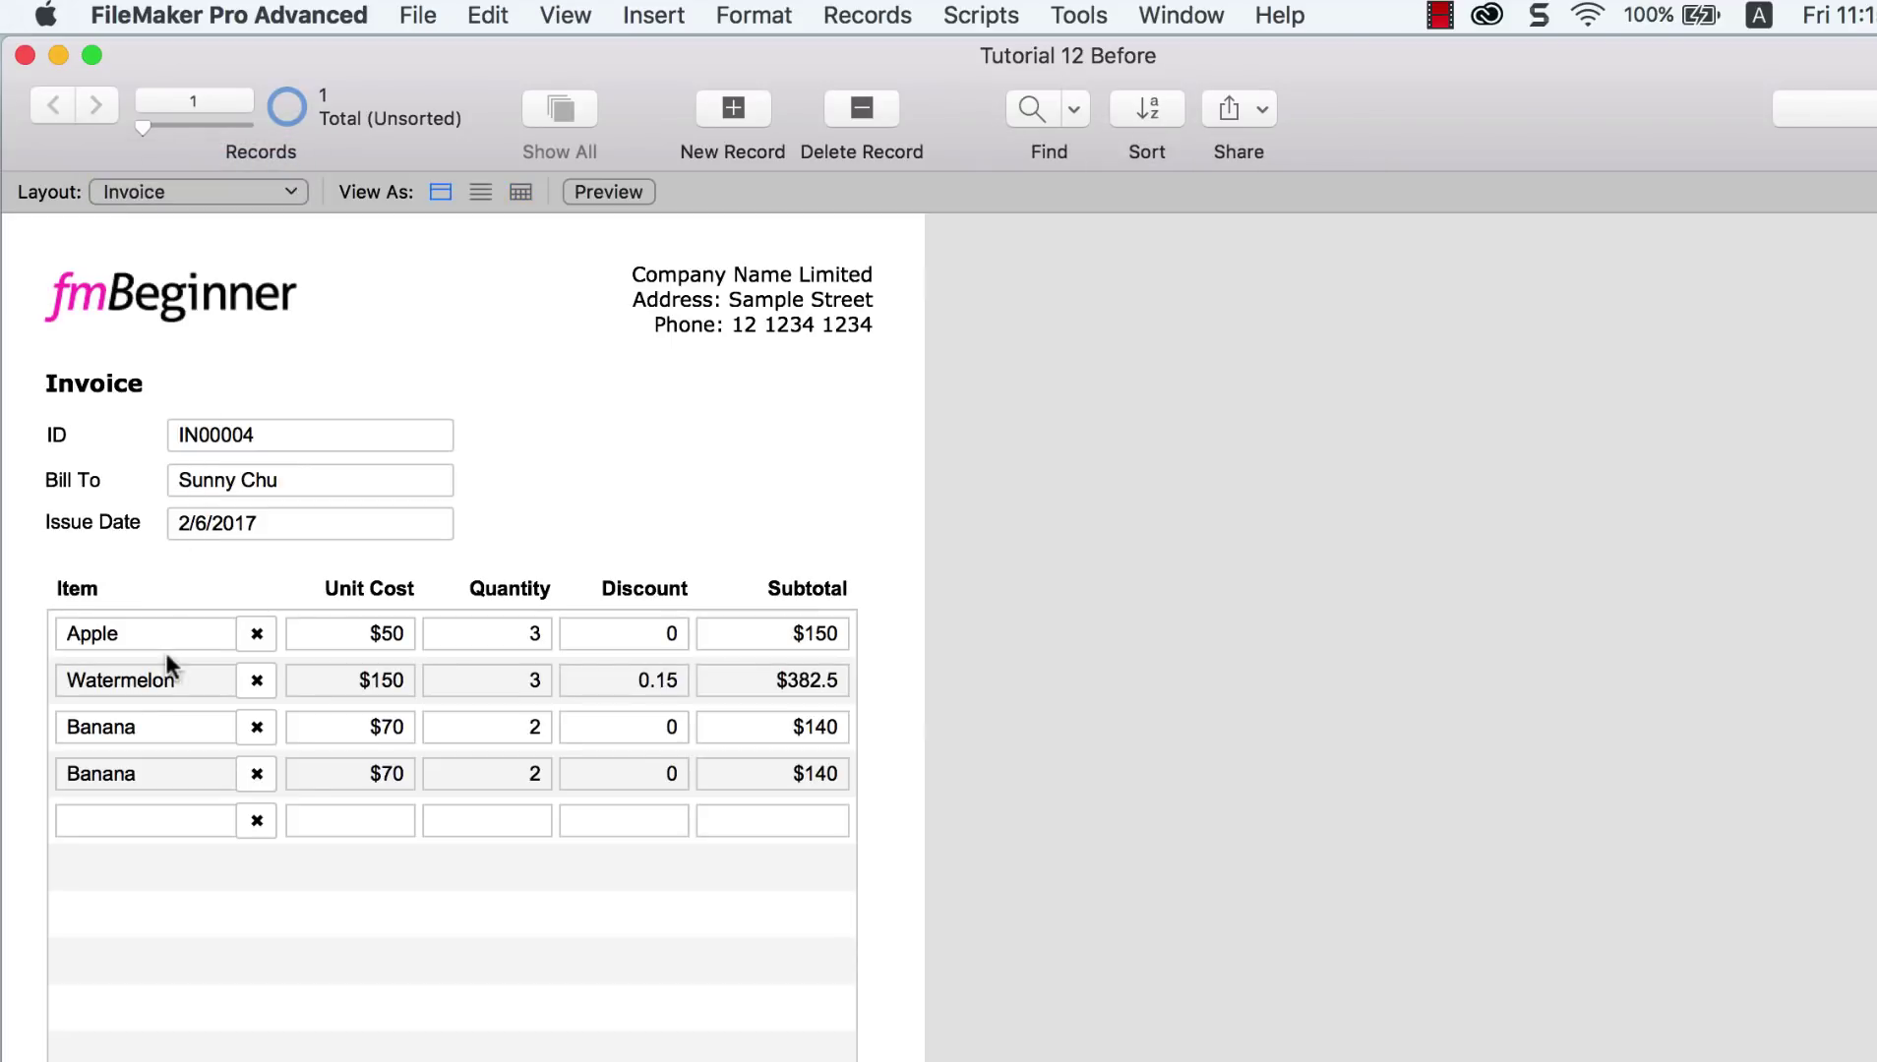
# Step: Change the first line's item via the drop-down to Banana, Mango, then Orange; Unit Cost stays 50
pyautogui.click(179, 624)
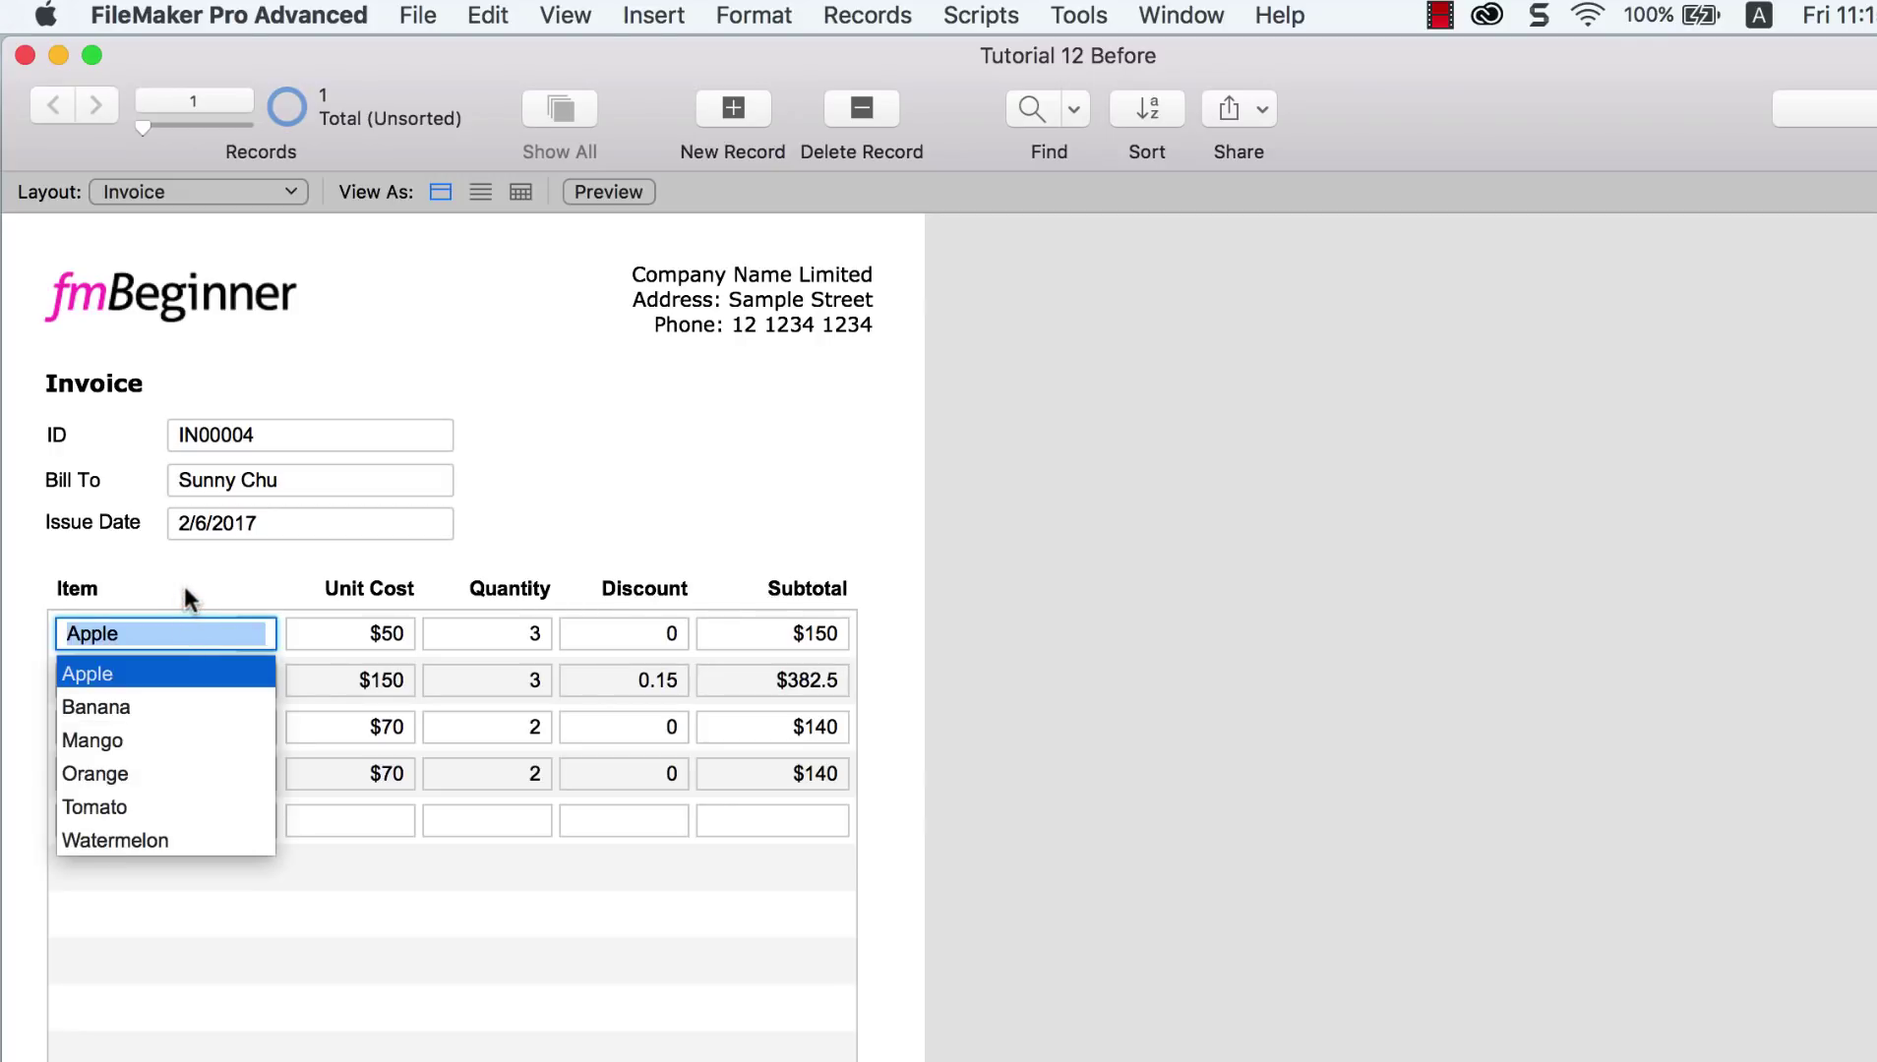
pyautogui.click(183, 578)
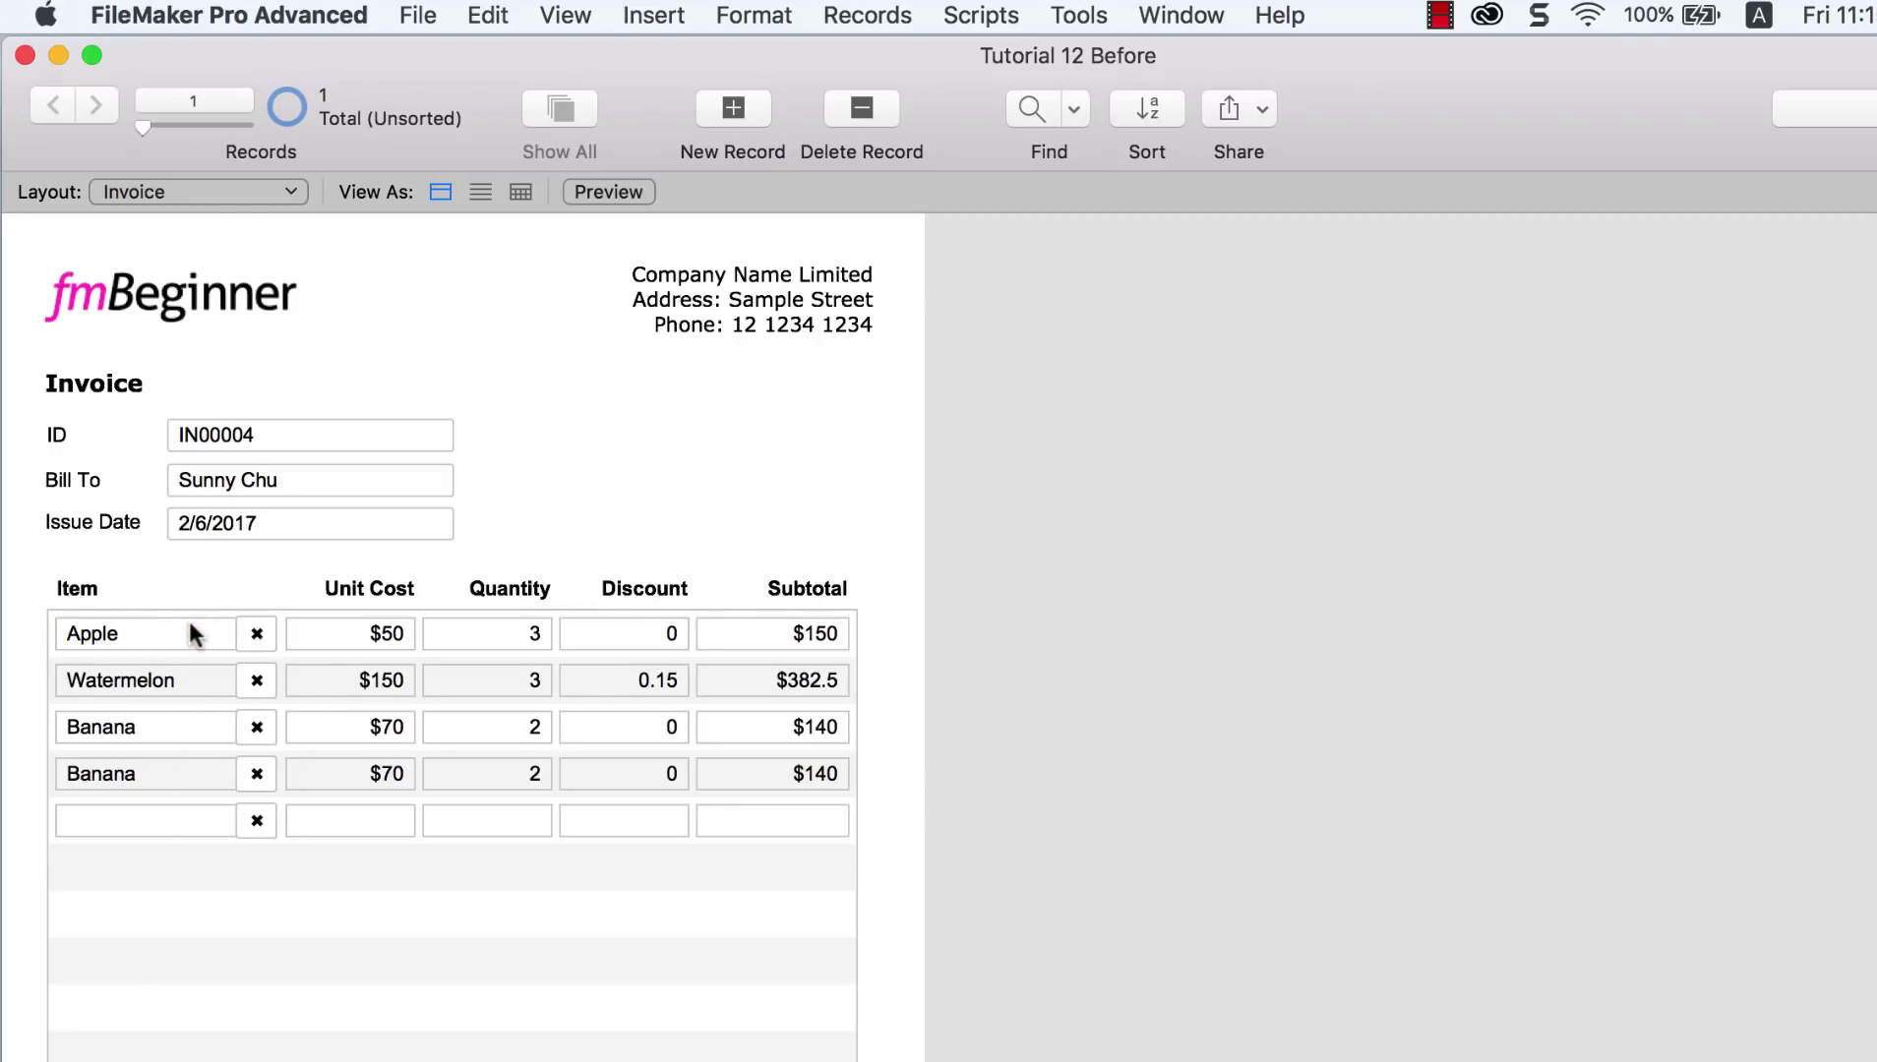
pyautogui.click(188, 623)
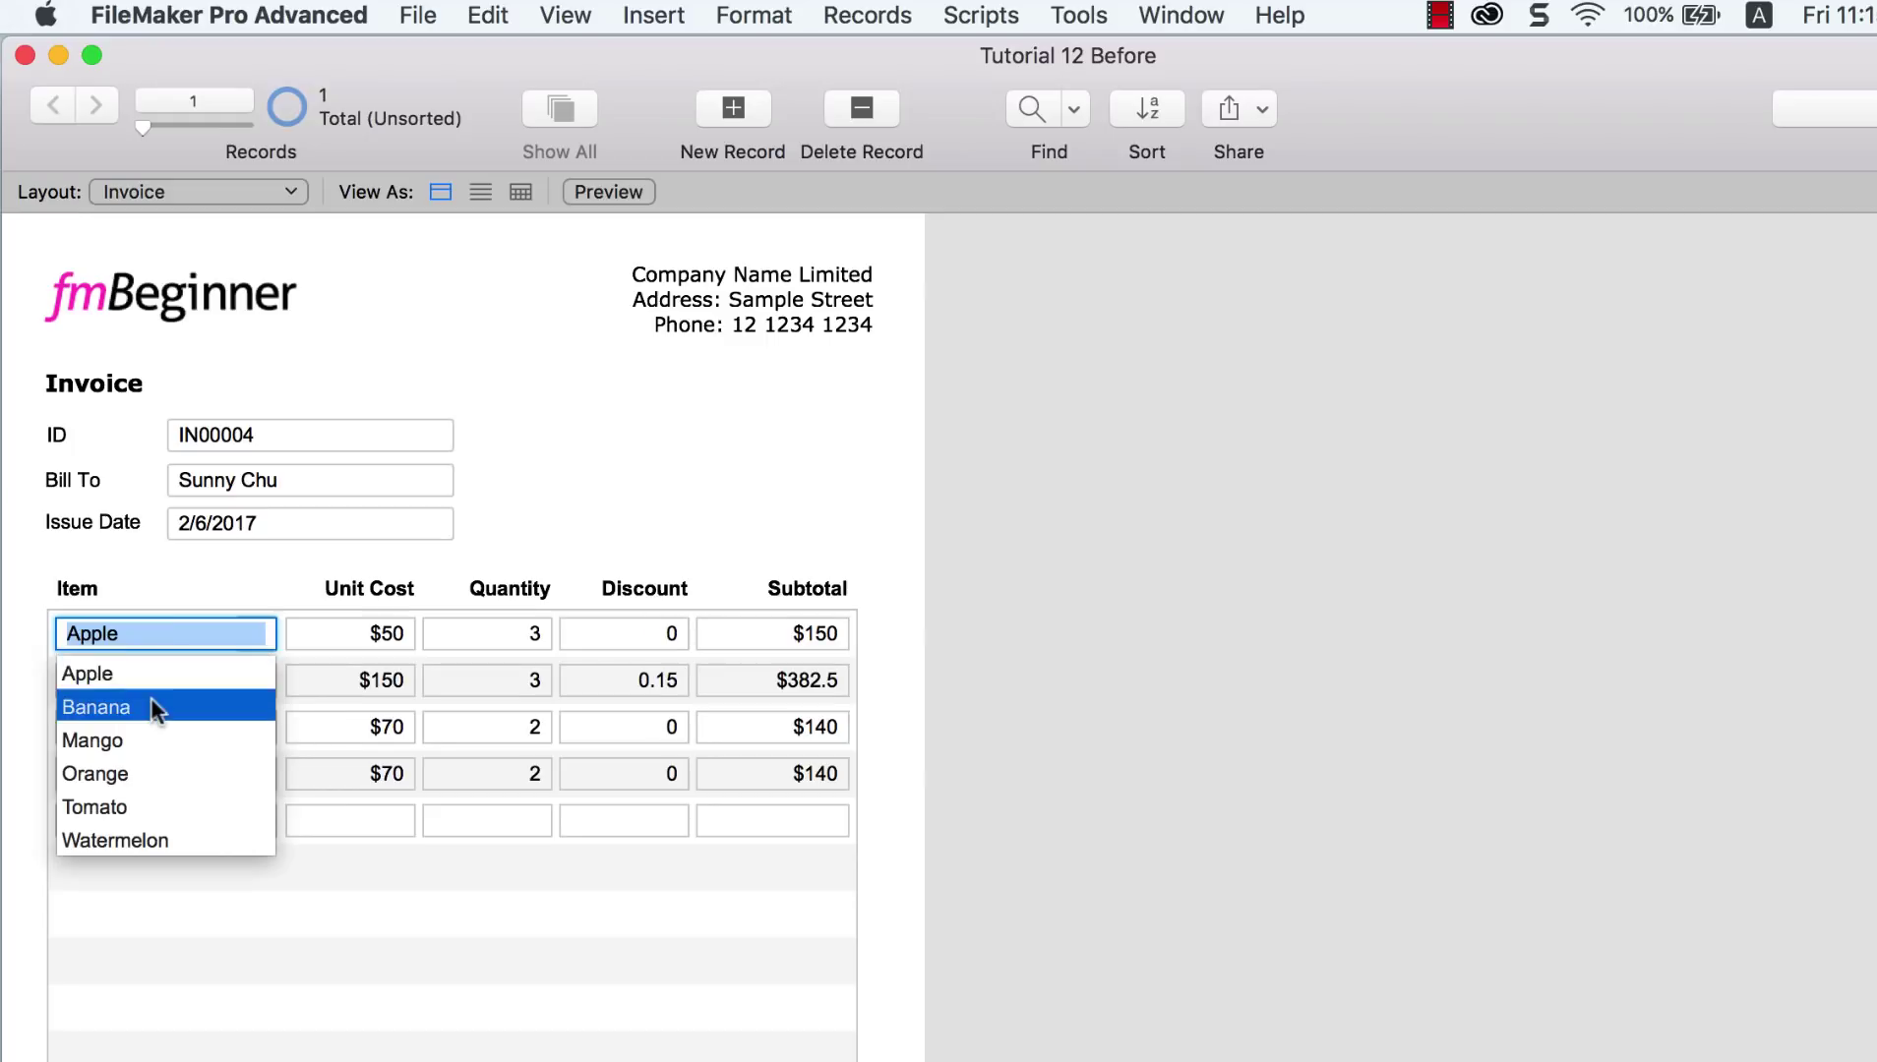
pyautogui.click(152, 702)
pyautogui.click(169, 633)
pyautogui.click(141, 741)
pyautogui.click(142, 602)
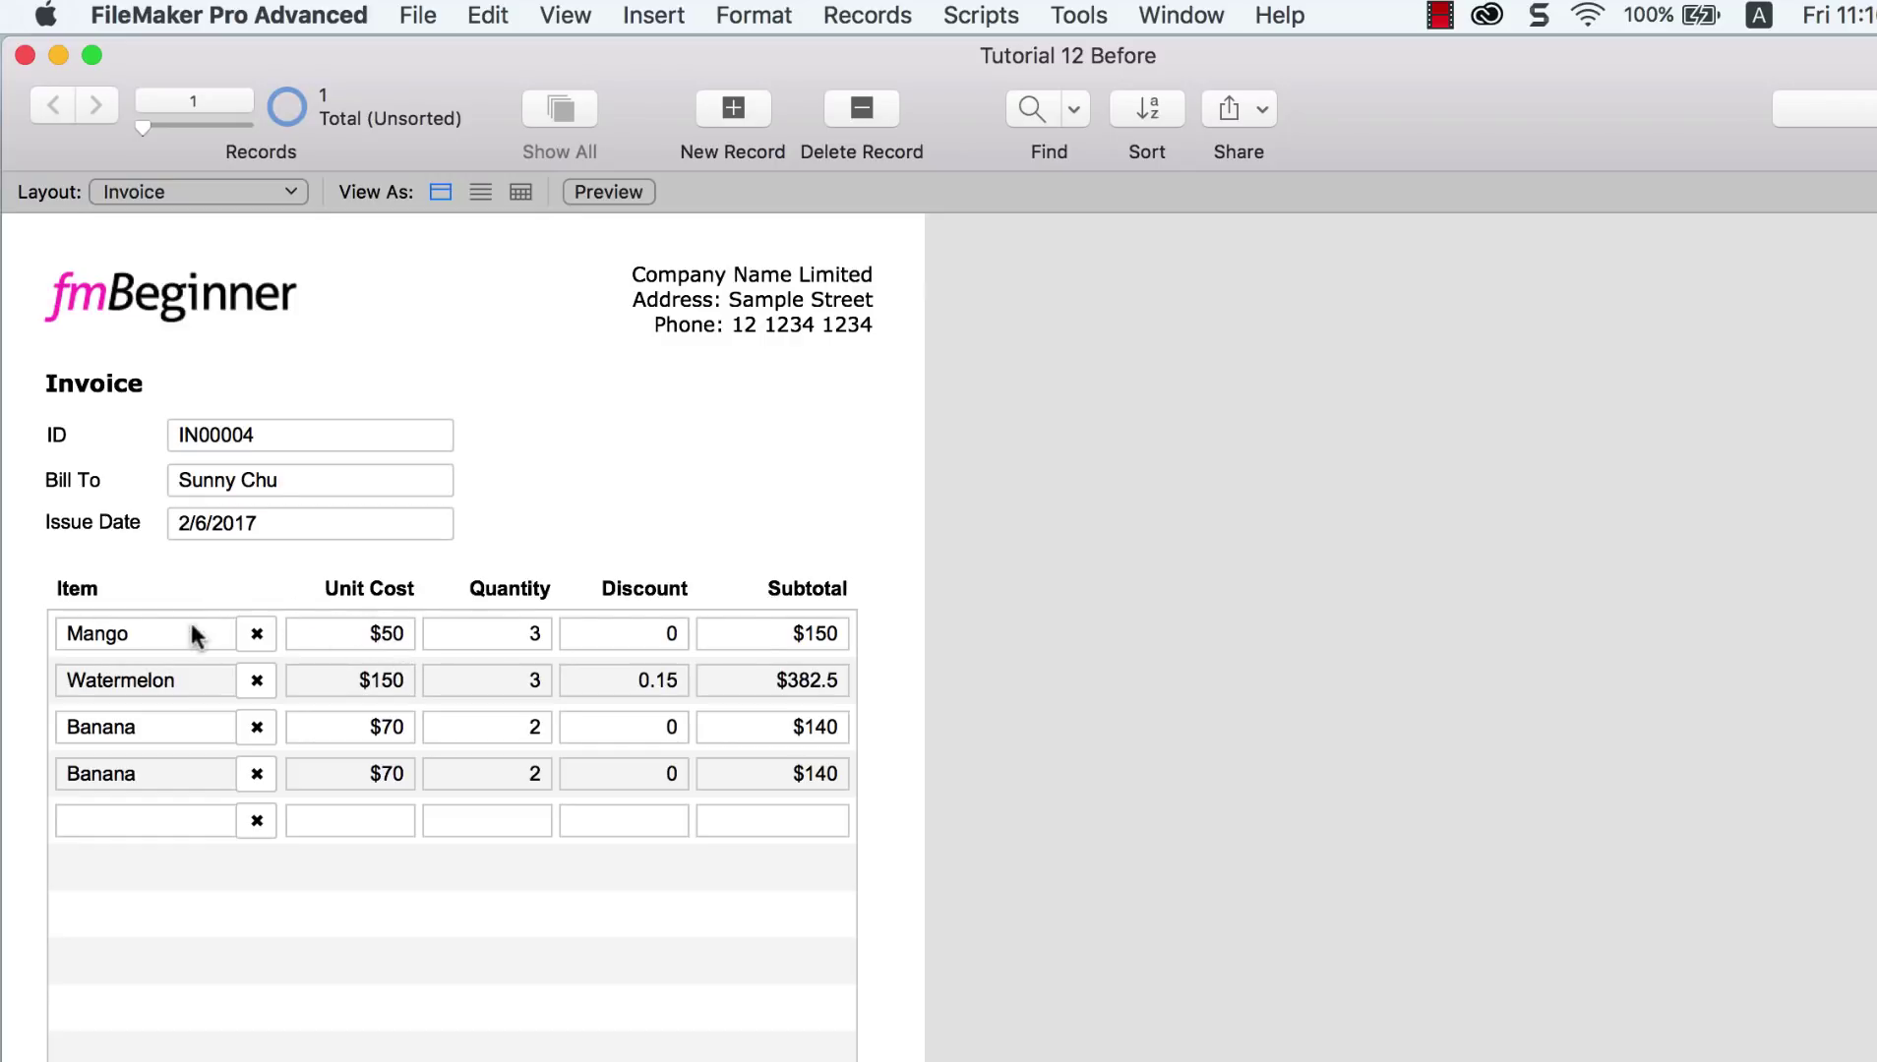
pyautogui.click(163, 633)
pyautogui.click(157, 775)
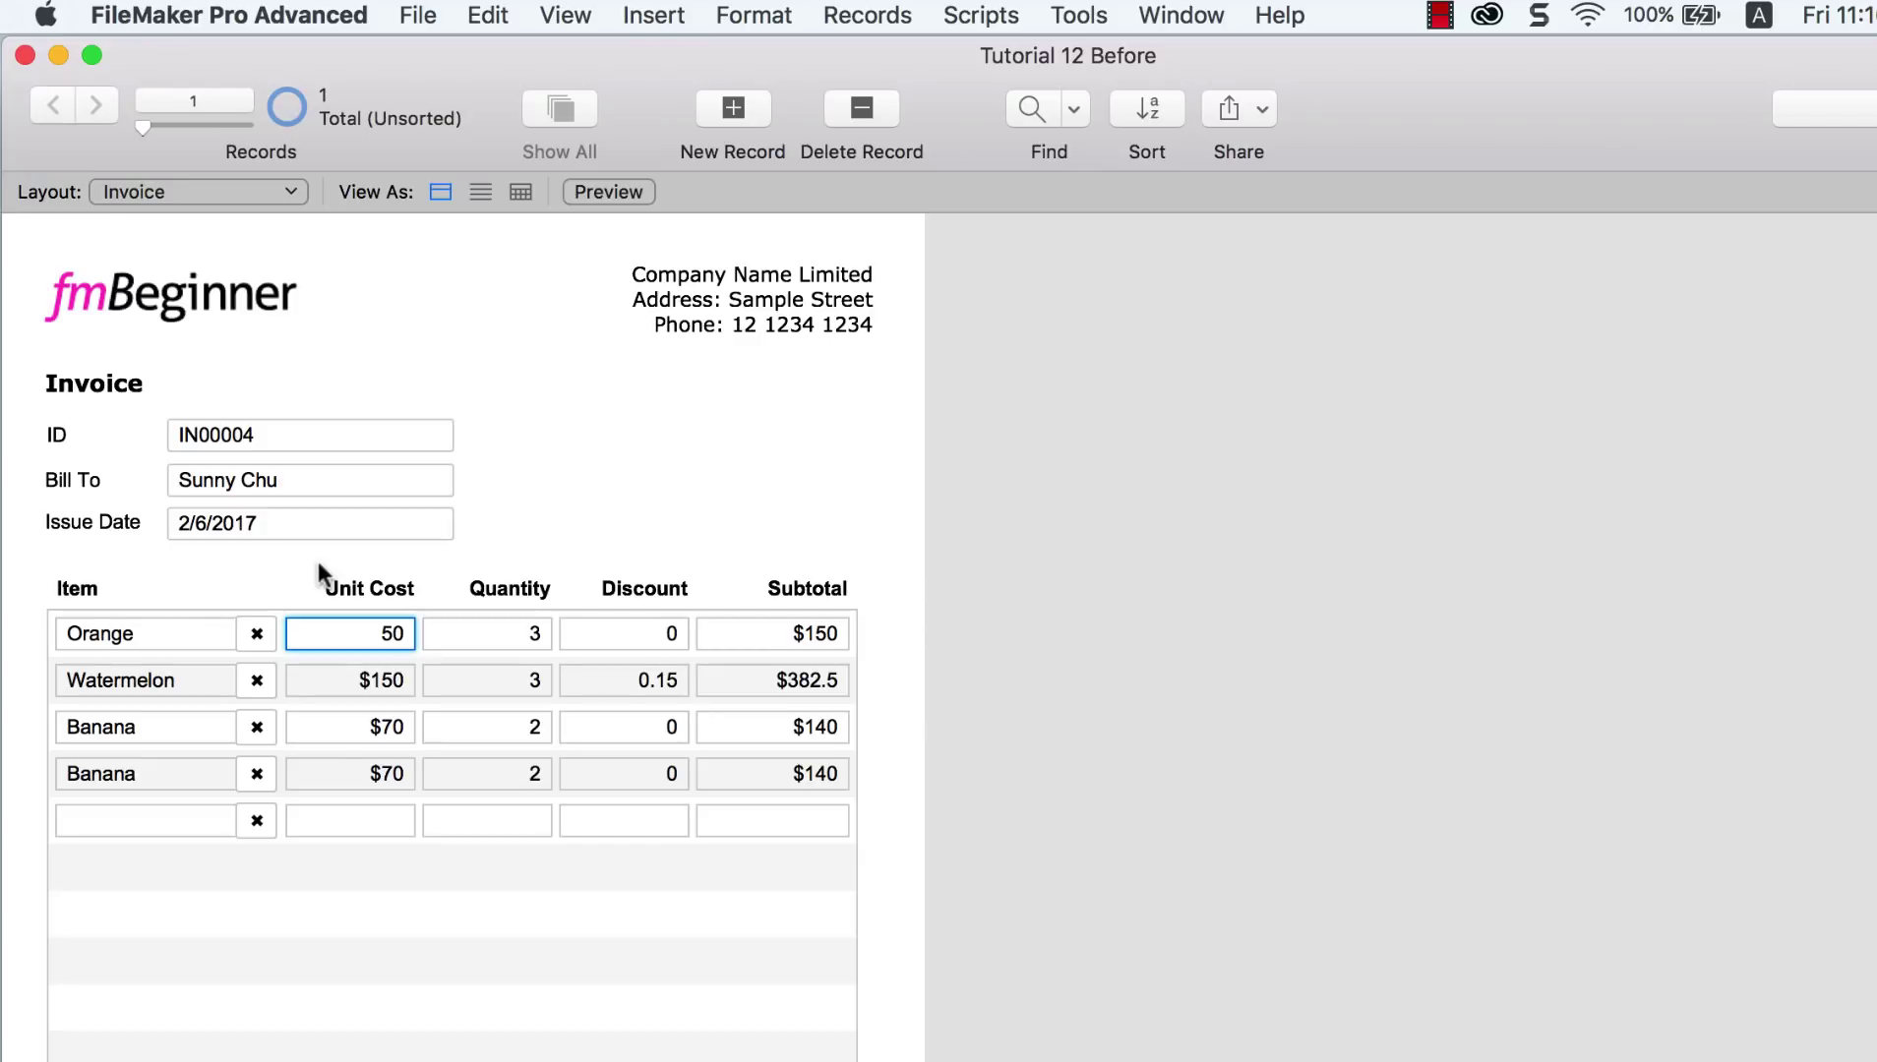
pyautogui.click(972, 15)
# Step: In the Script Workspace, create a script named 'Lookup the Price' and add a Set Field step
pyautogui.click(979, 52)
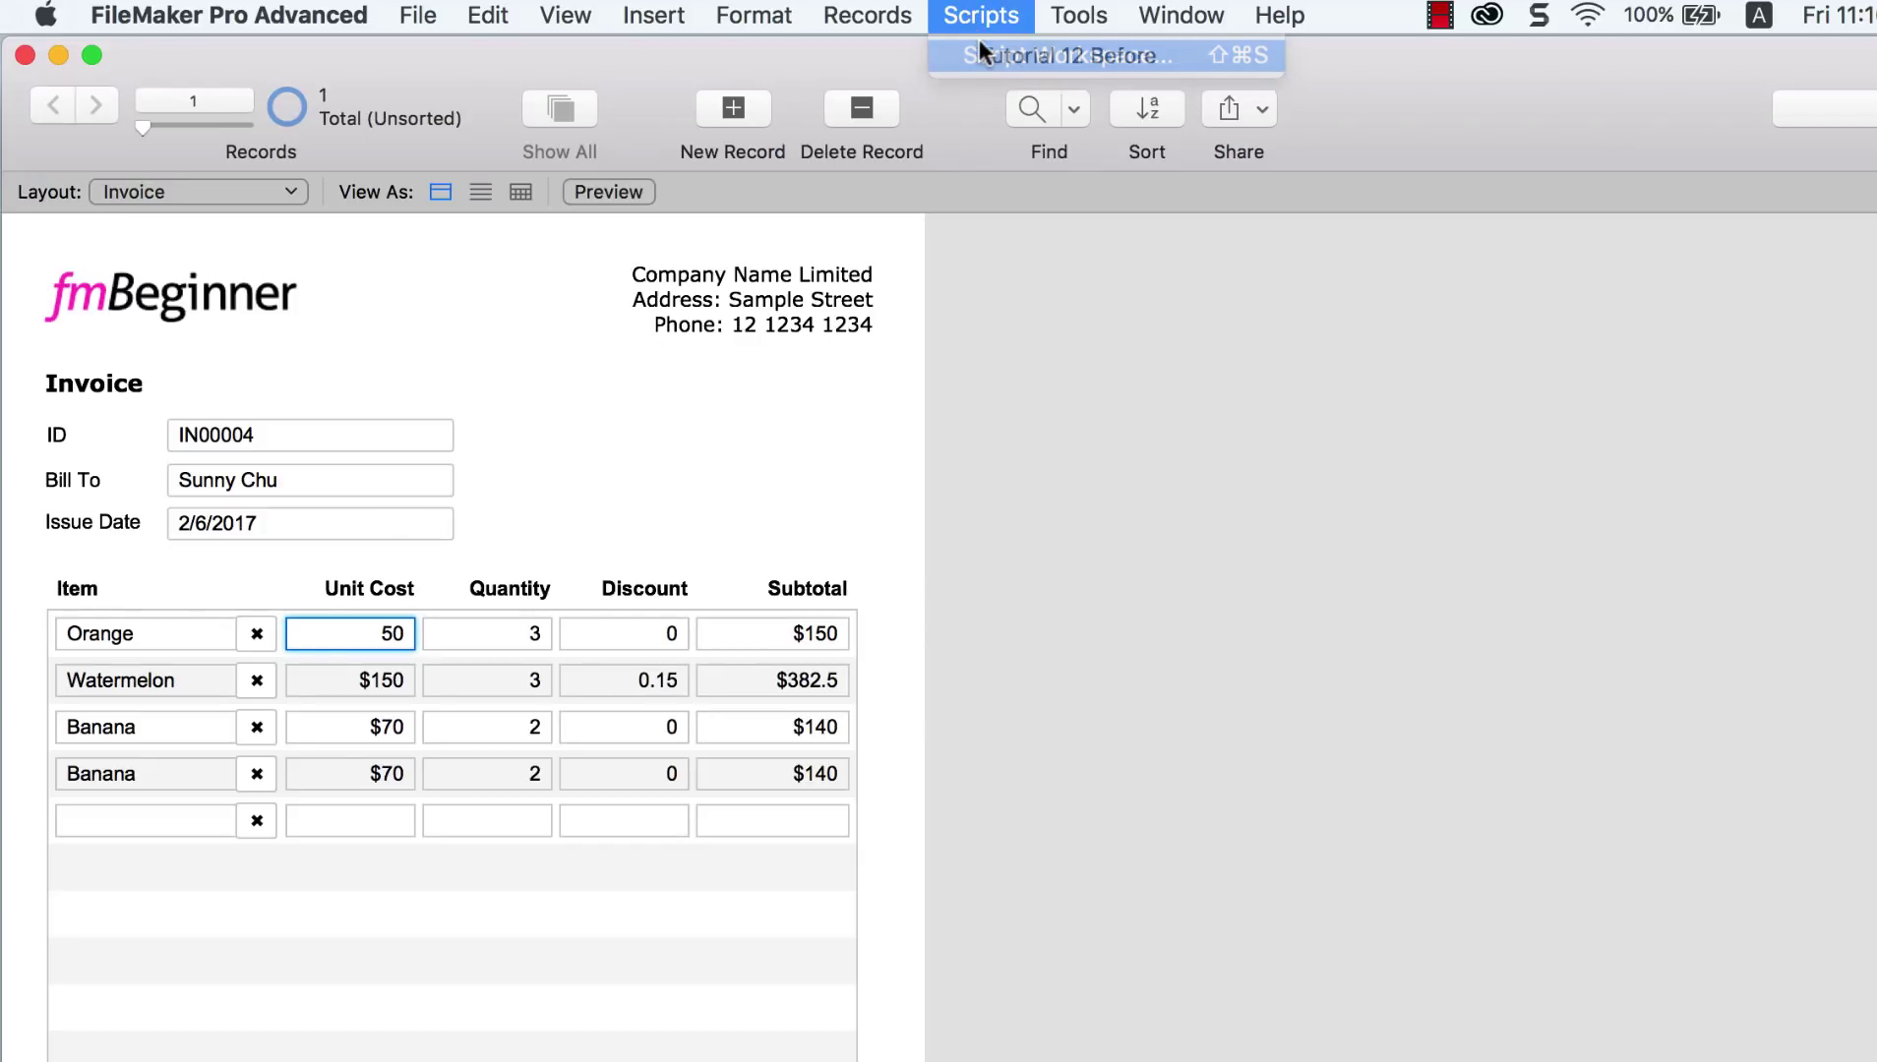
pyautogui.click(694, 152)
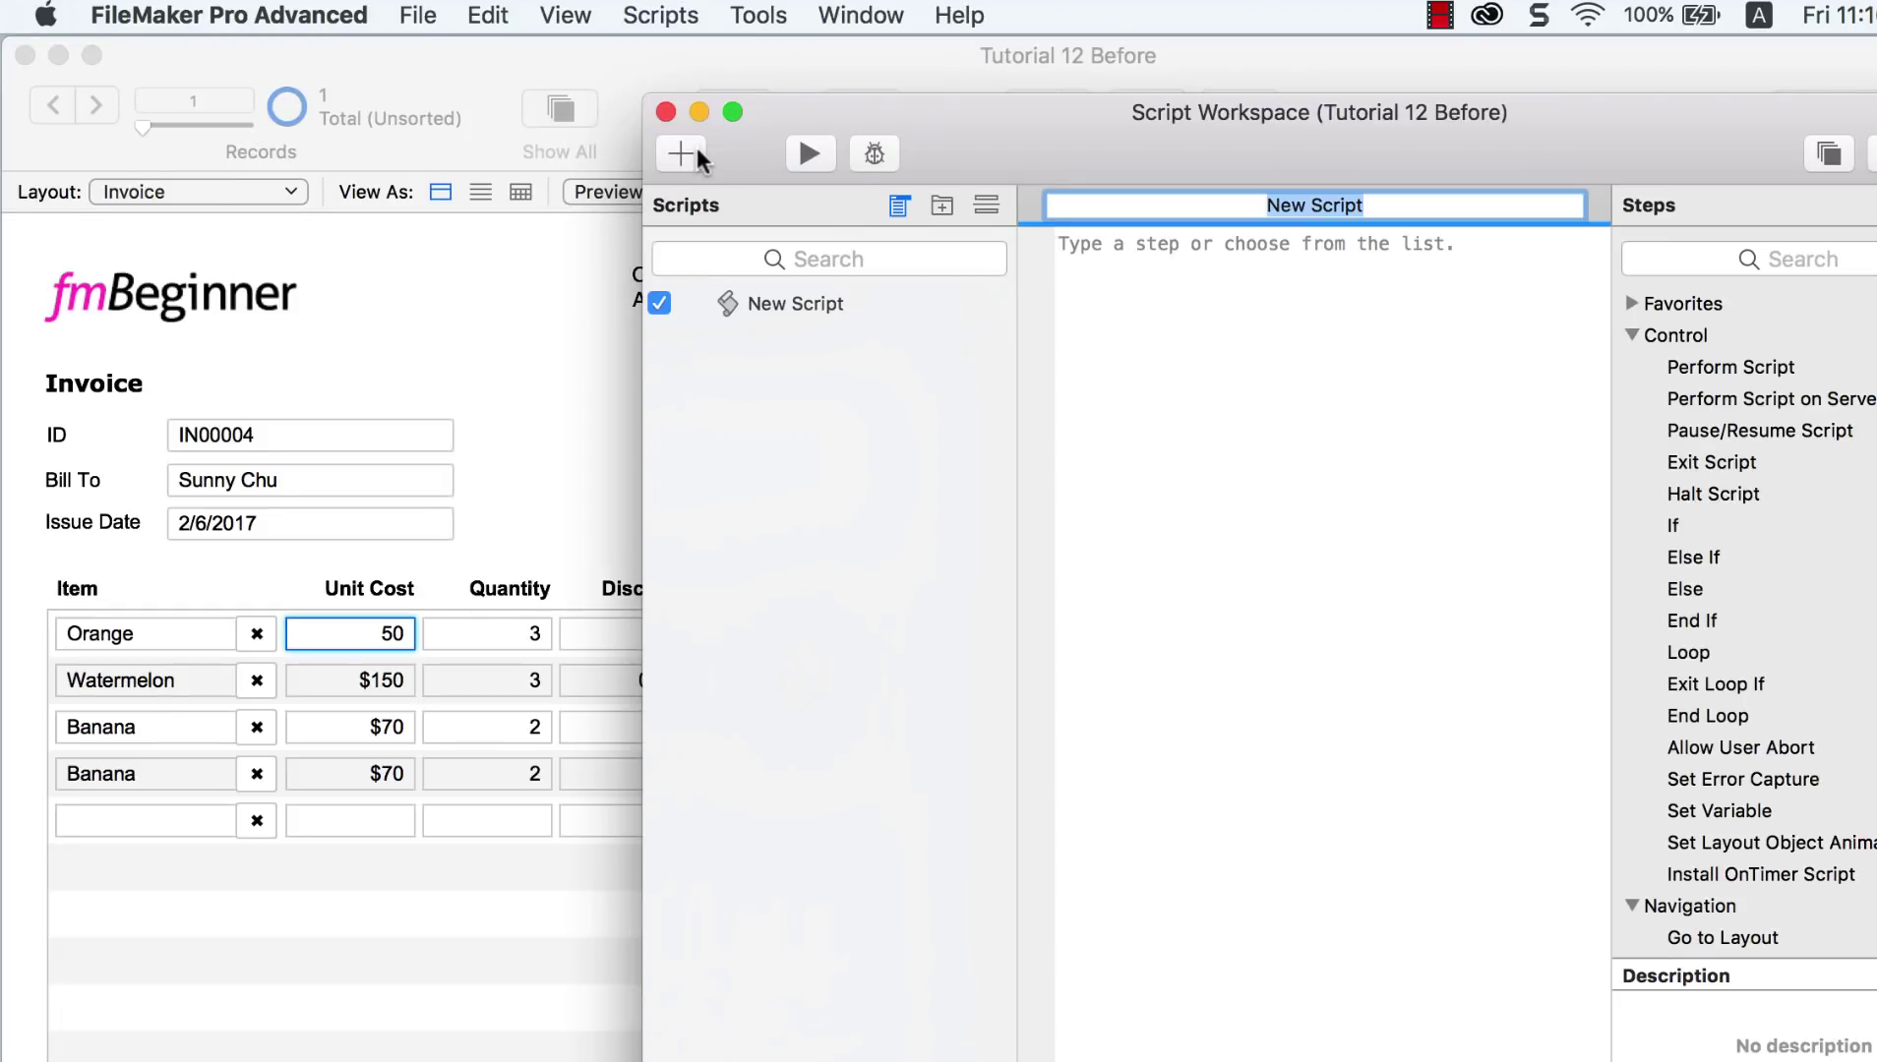
pyautogui.write('L')
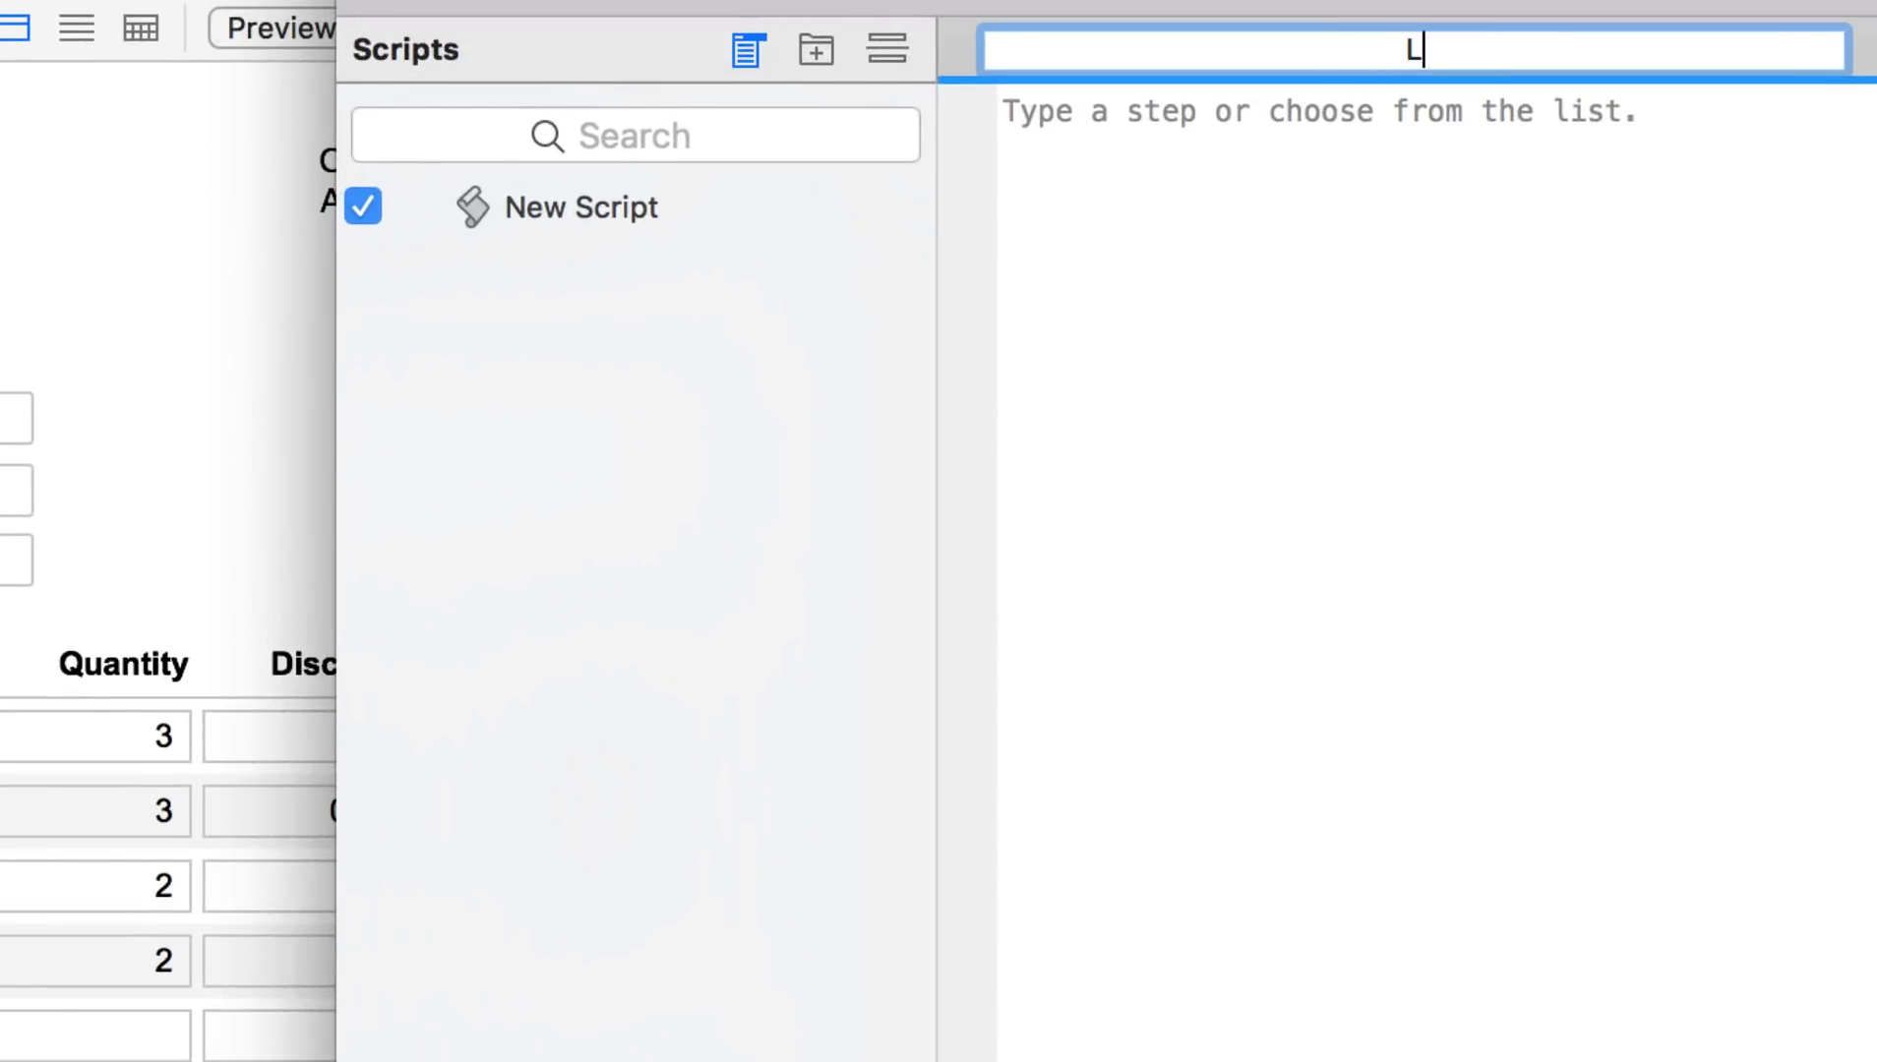
pyautogui.write('ookup the Price')
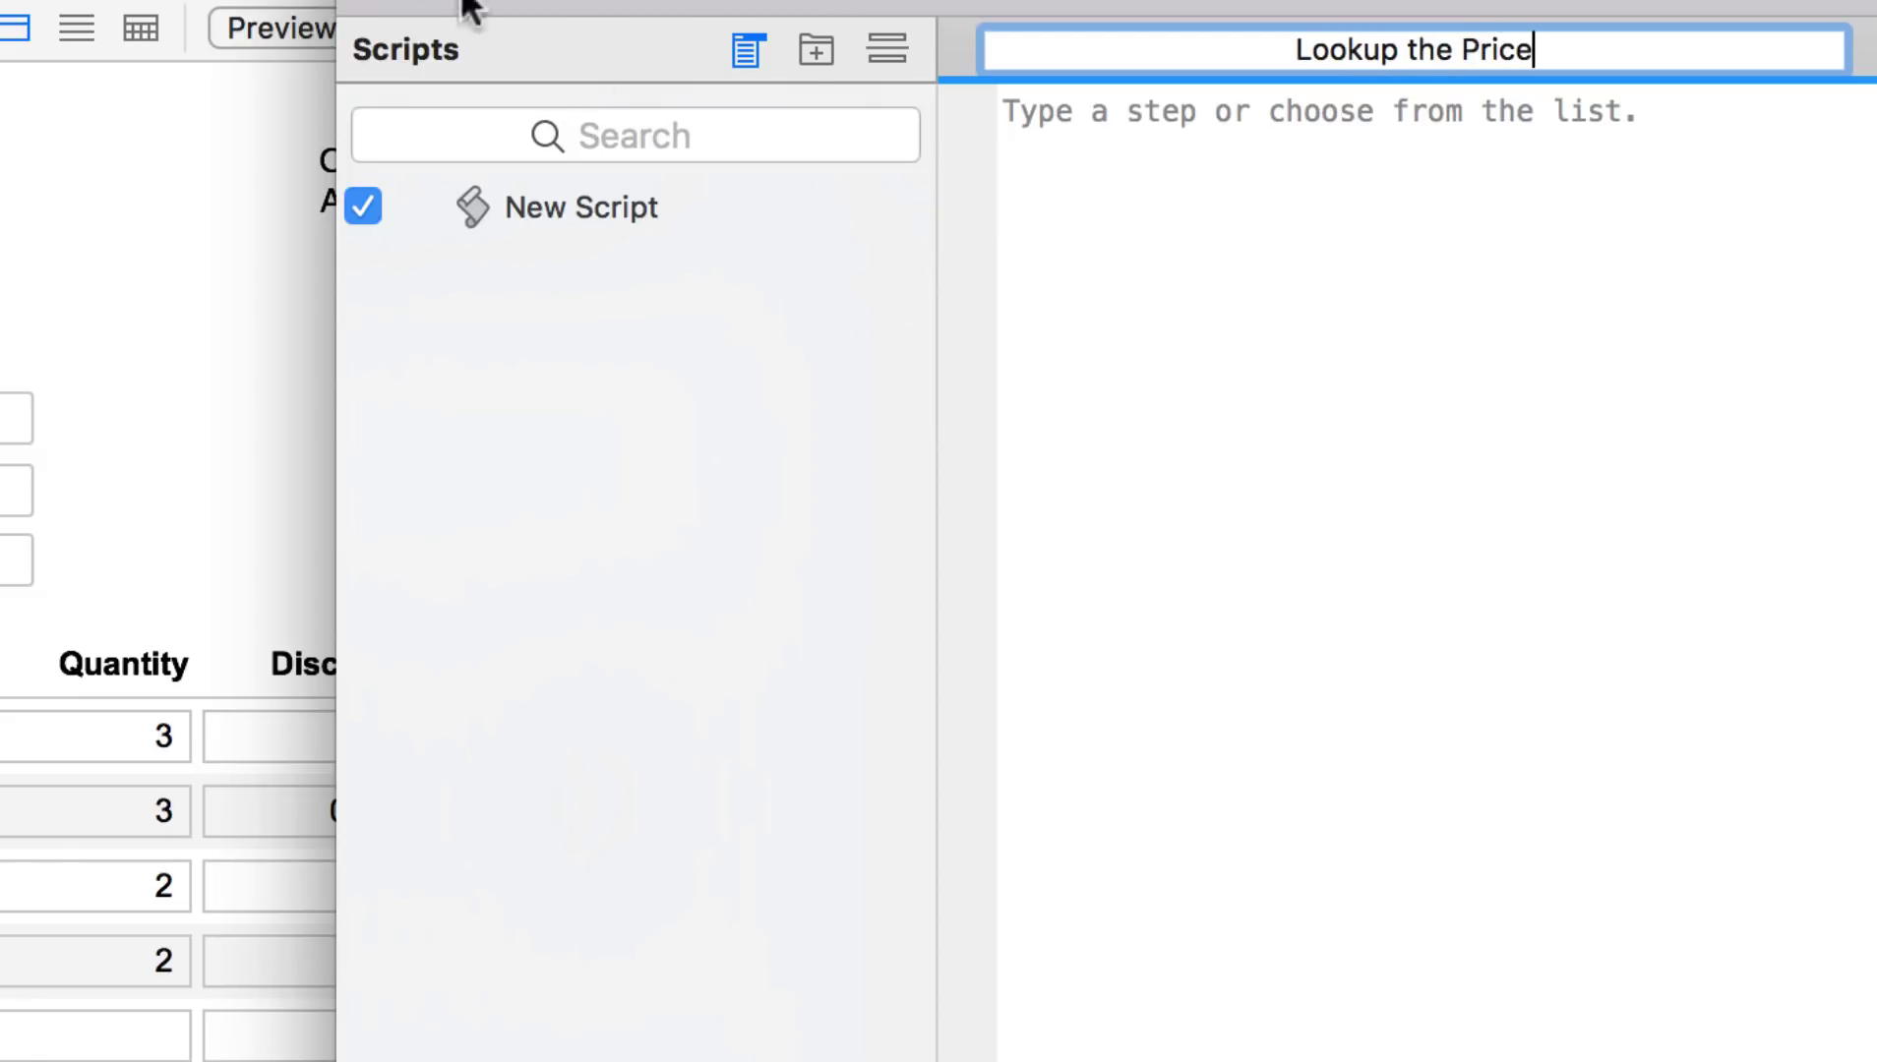
pyautogui.press('Return')
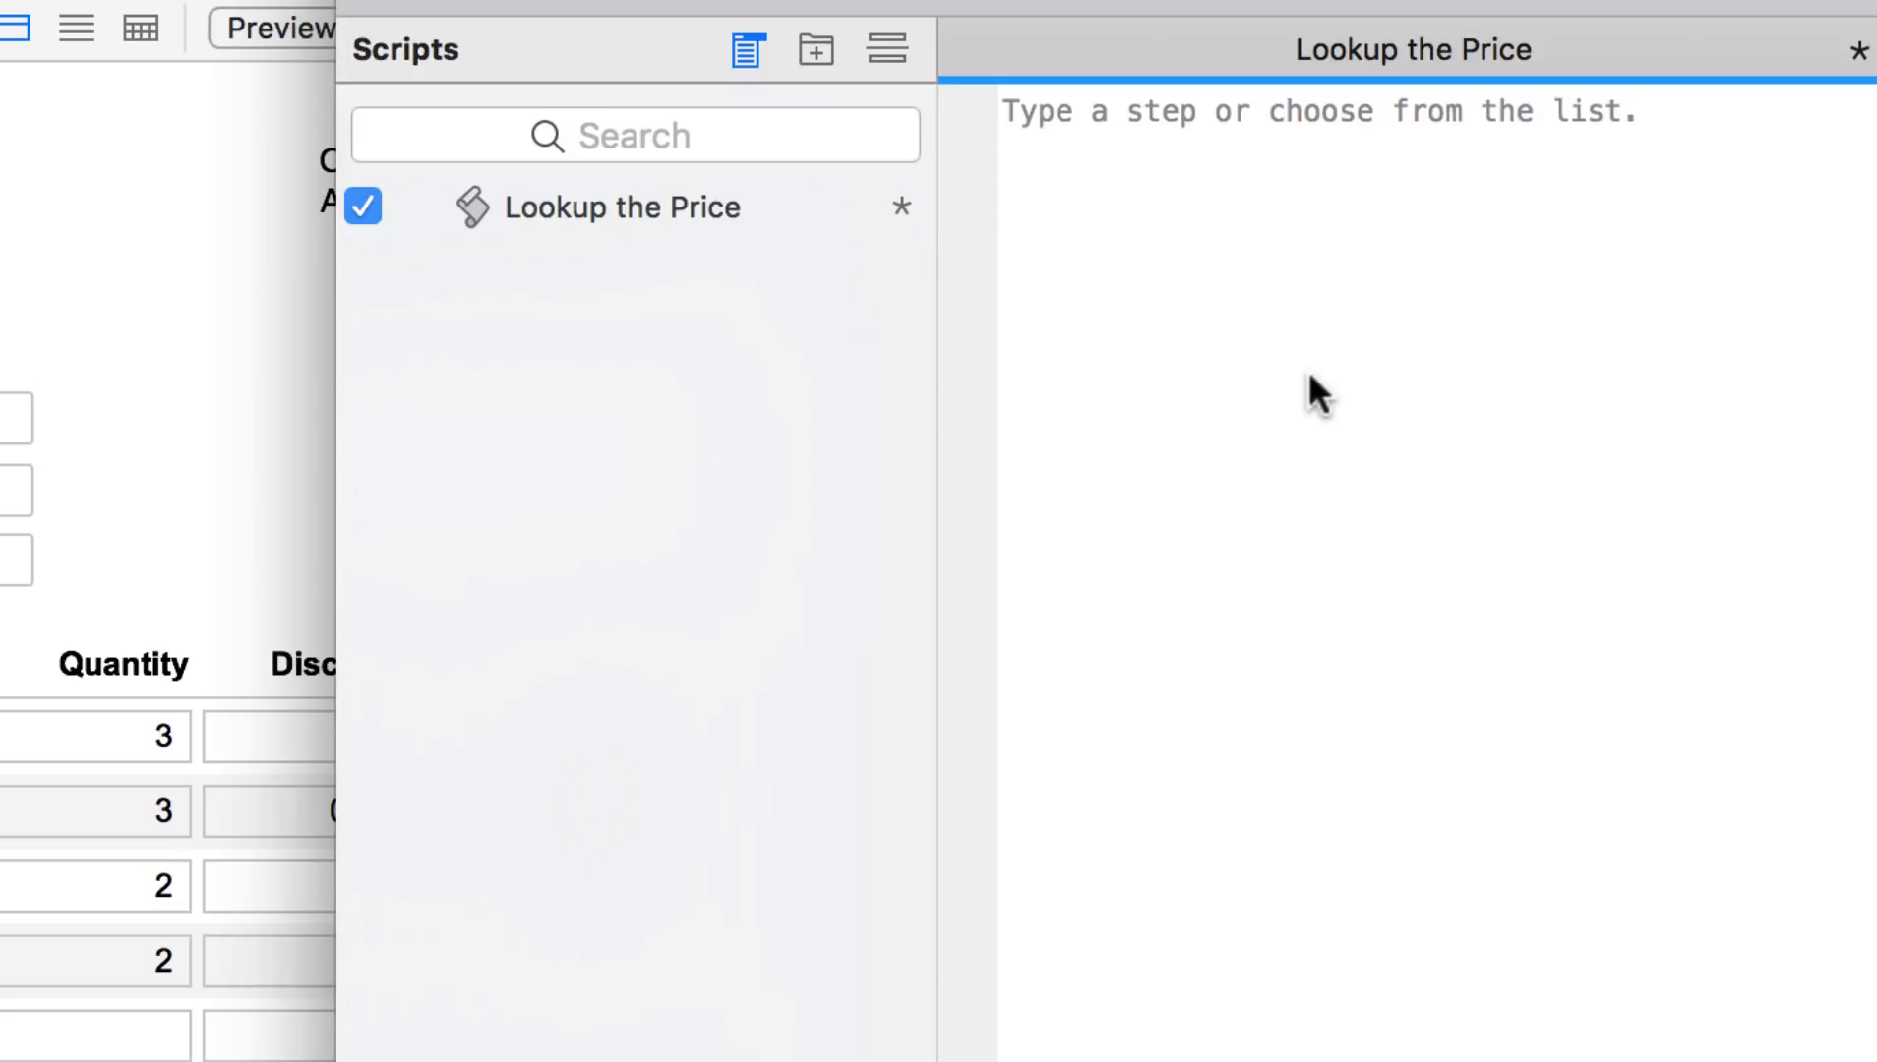
pyautogui.write('set fie')
pyautogui.press('Return')
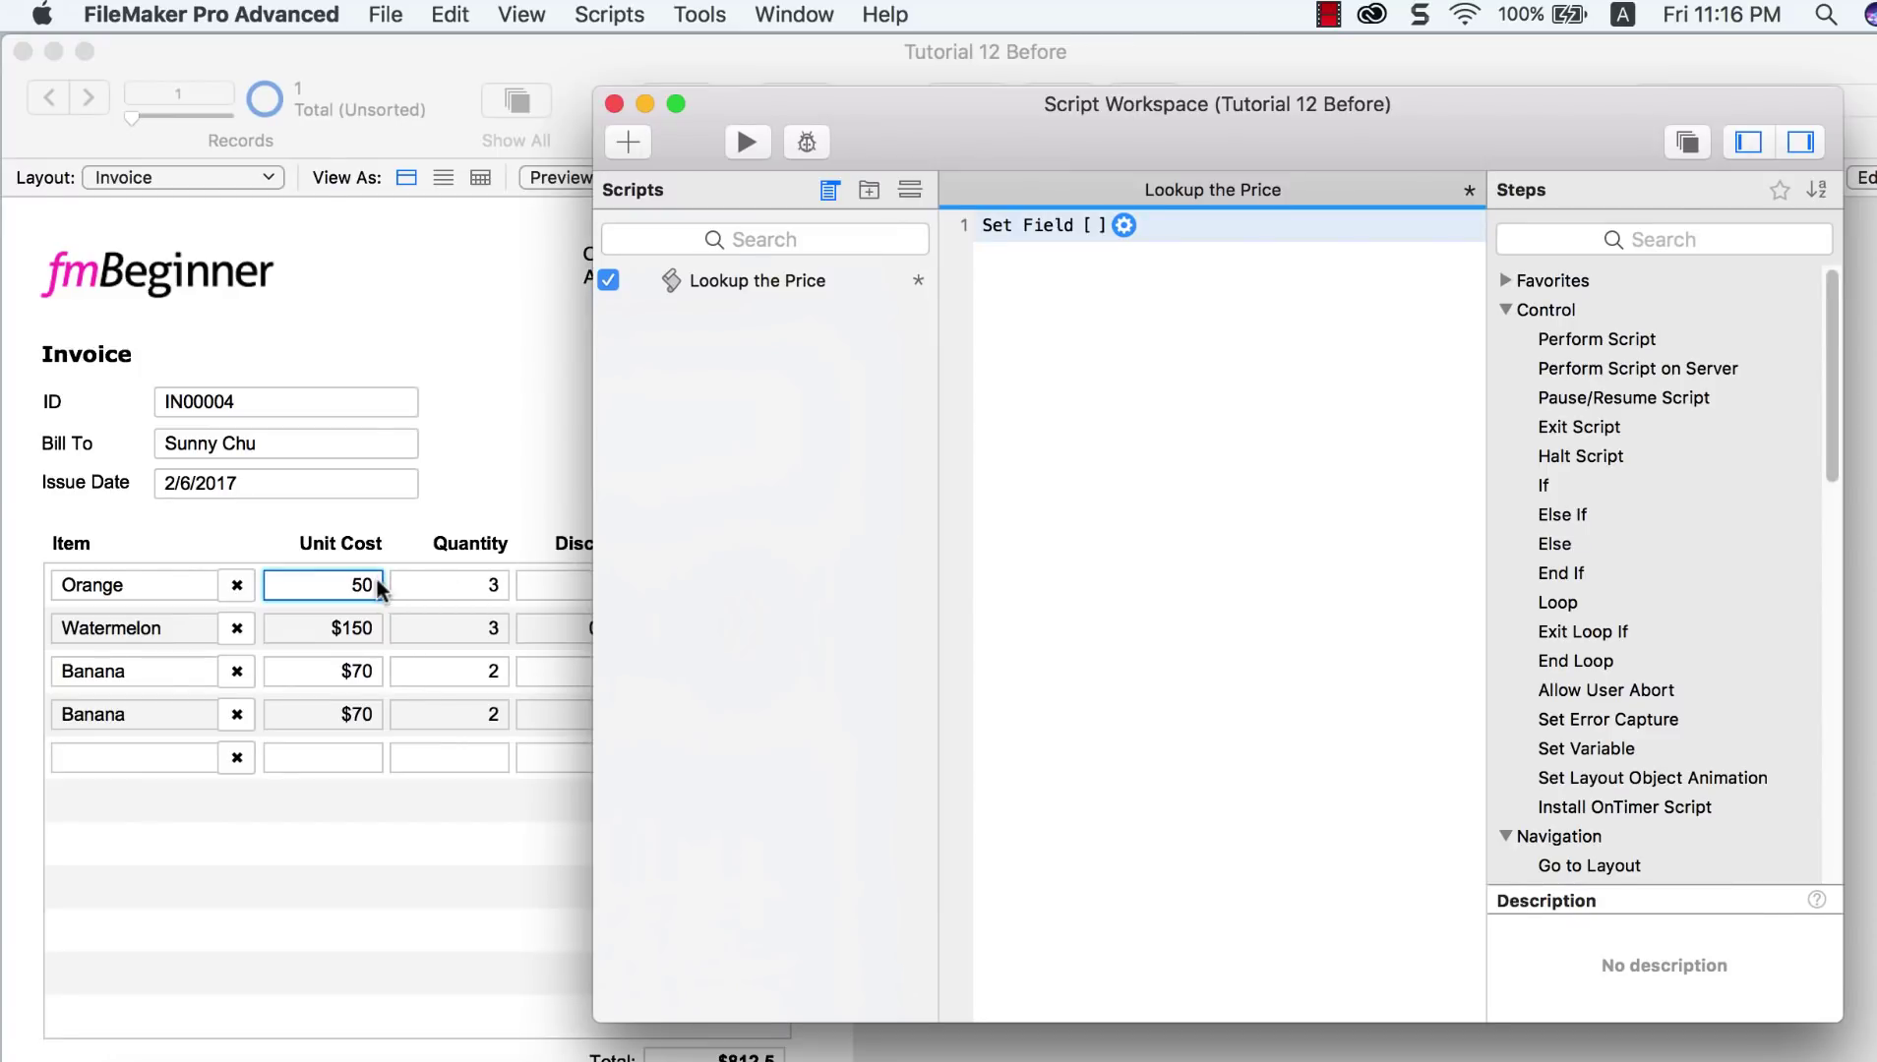
# Step: Enter 30 as the Orange line's Unit Cost, making its subtotal $90
pyautogui.click(379, 588)
pyautogui.doubleClick(370, 580)
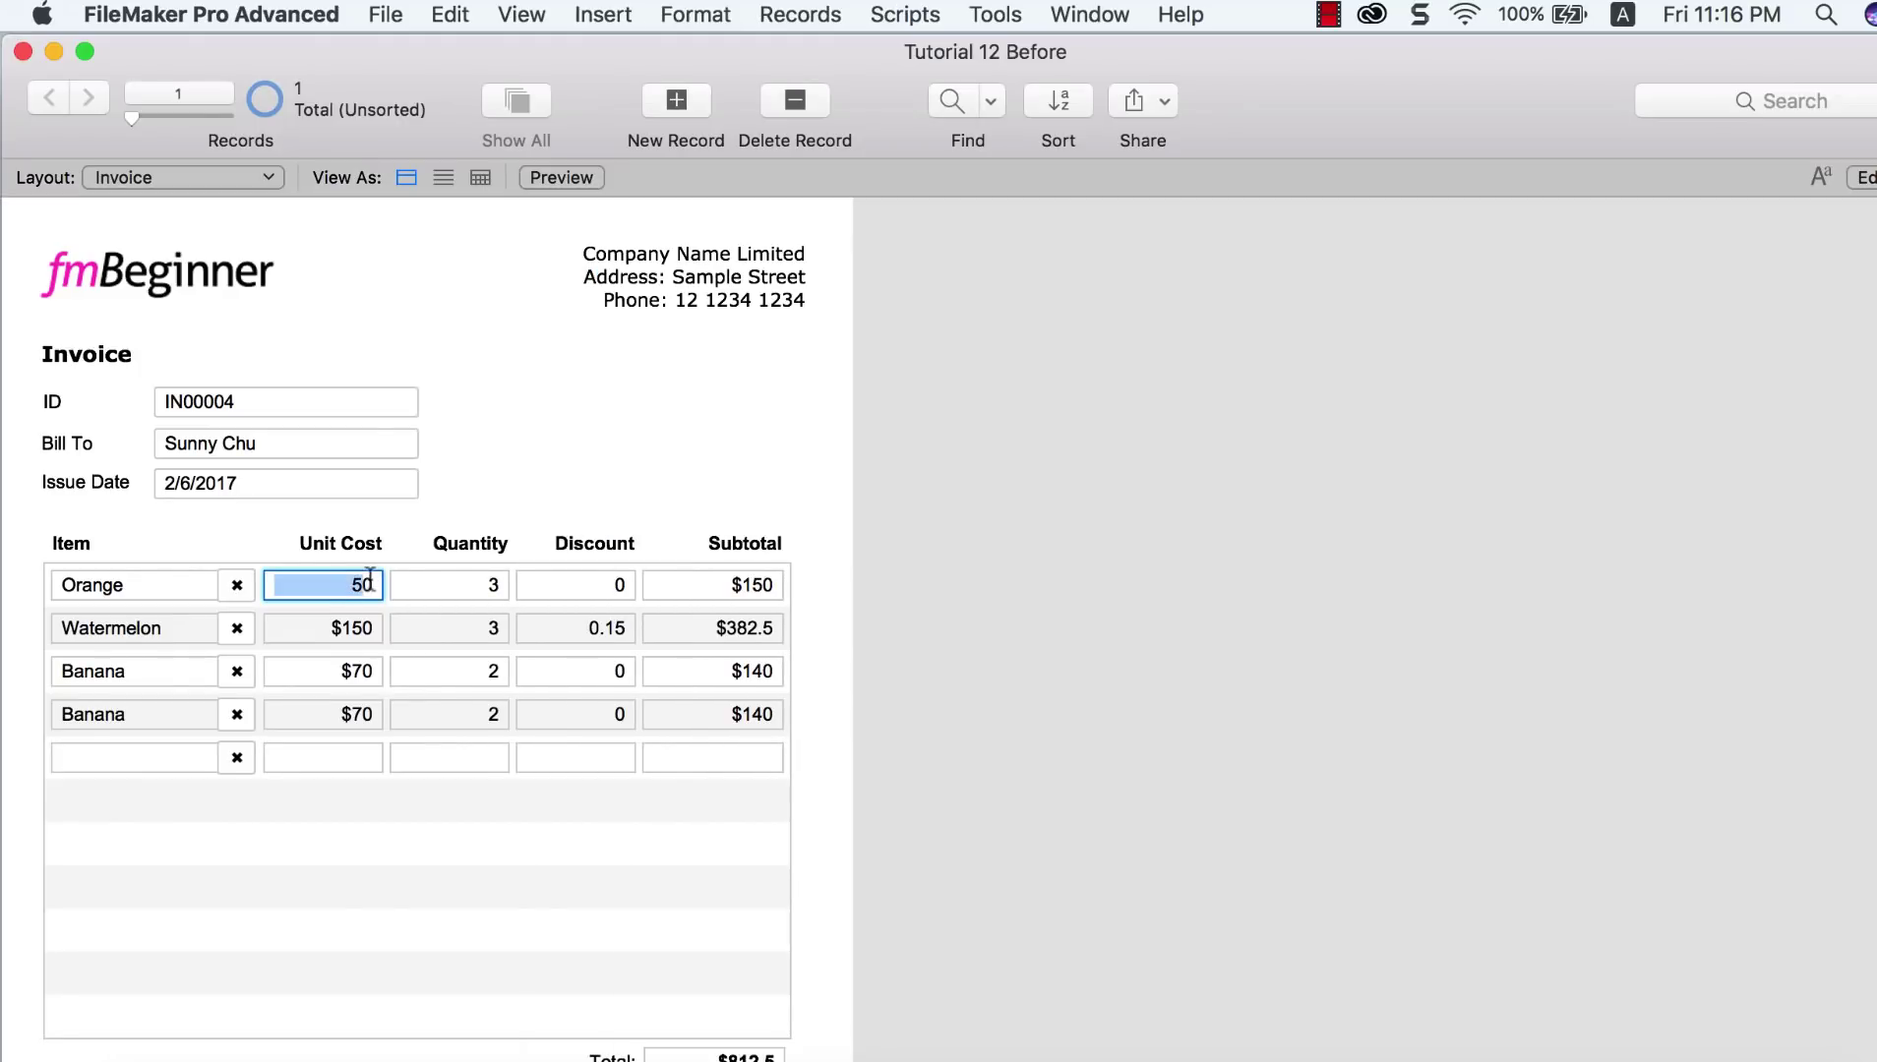
pyautogui.write('30')
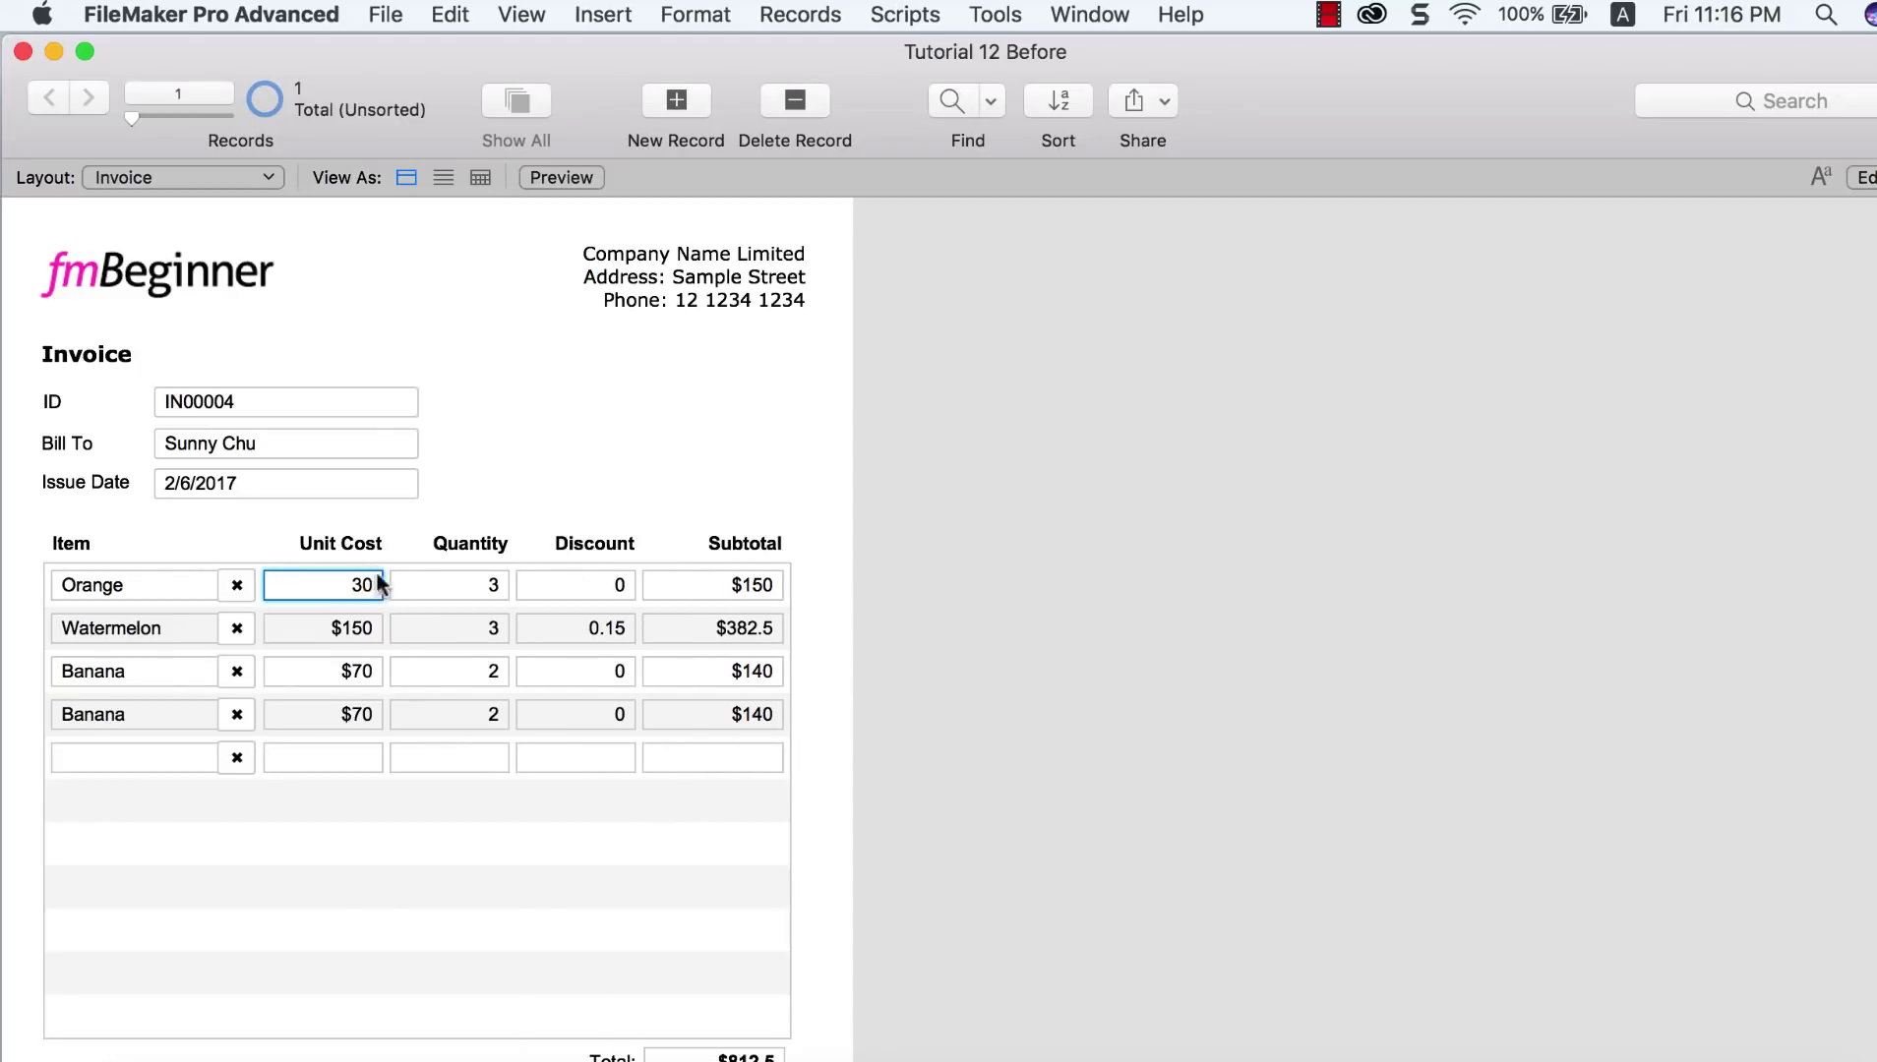
pyautogui.click(1372, 602)
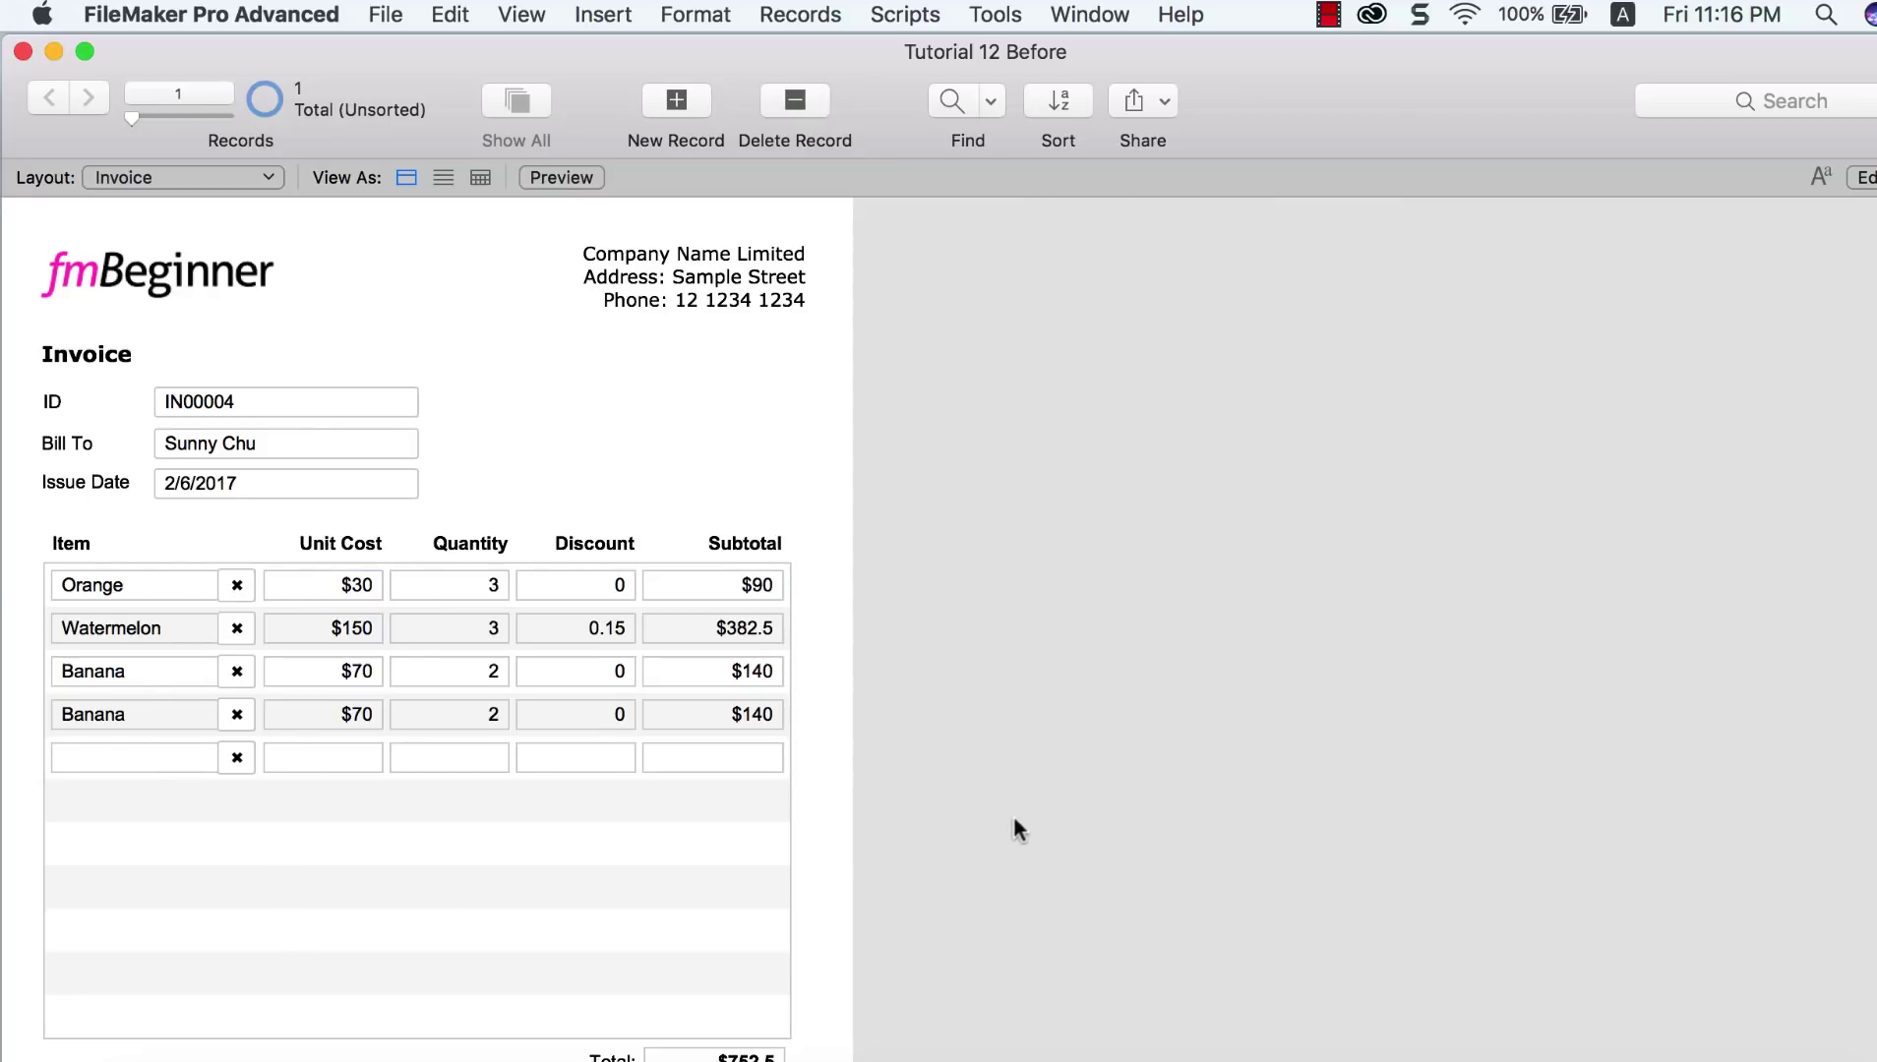
pyautogui.click(905, 13)
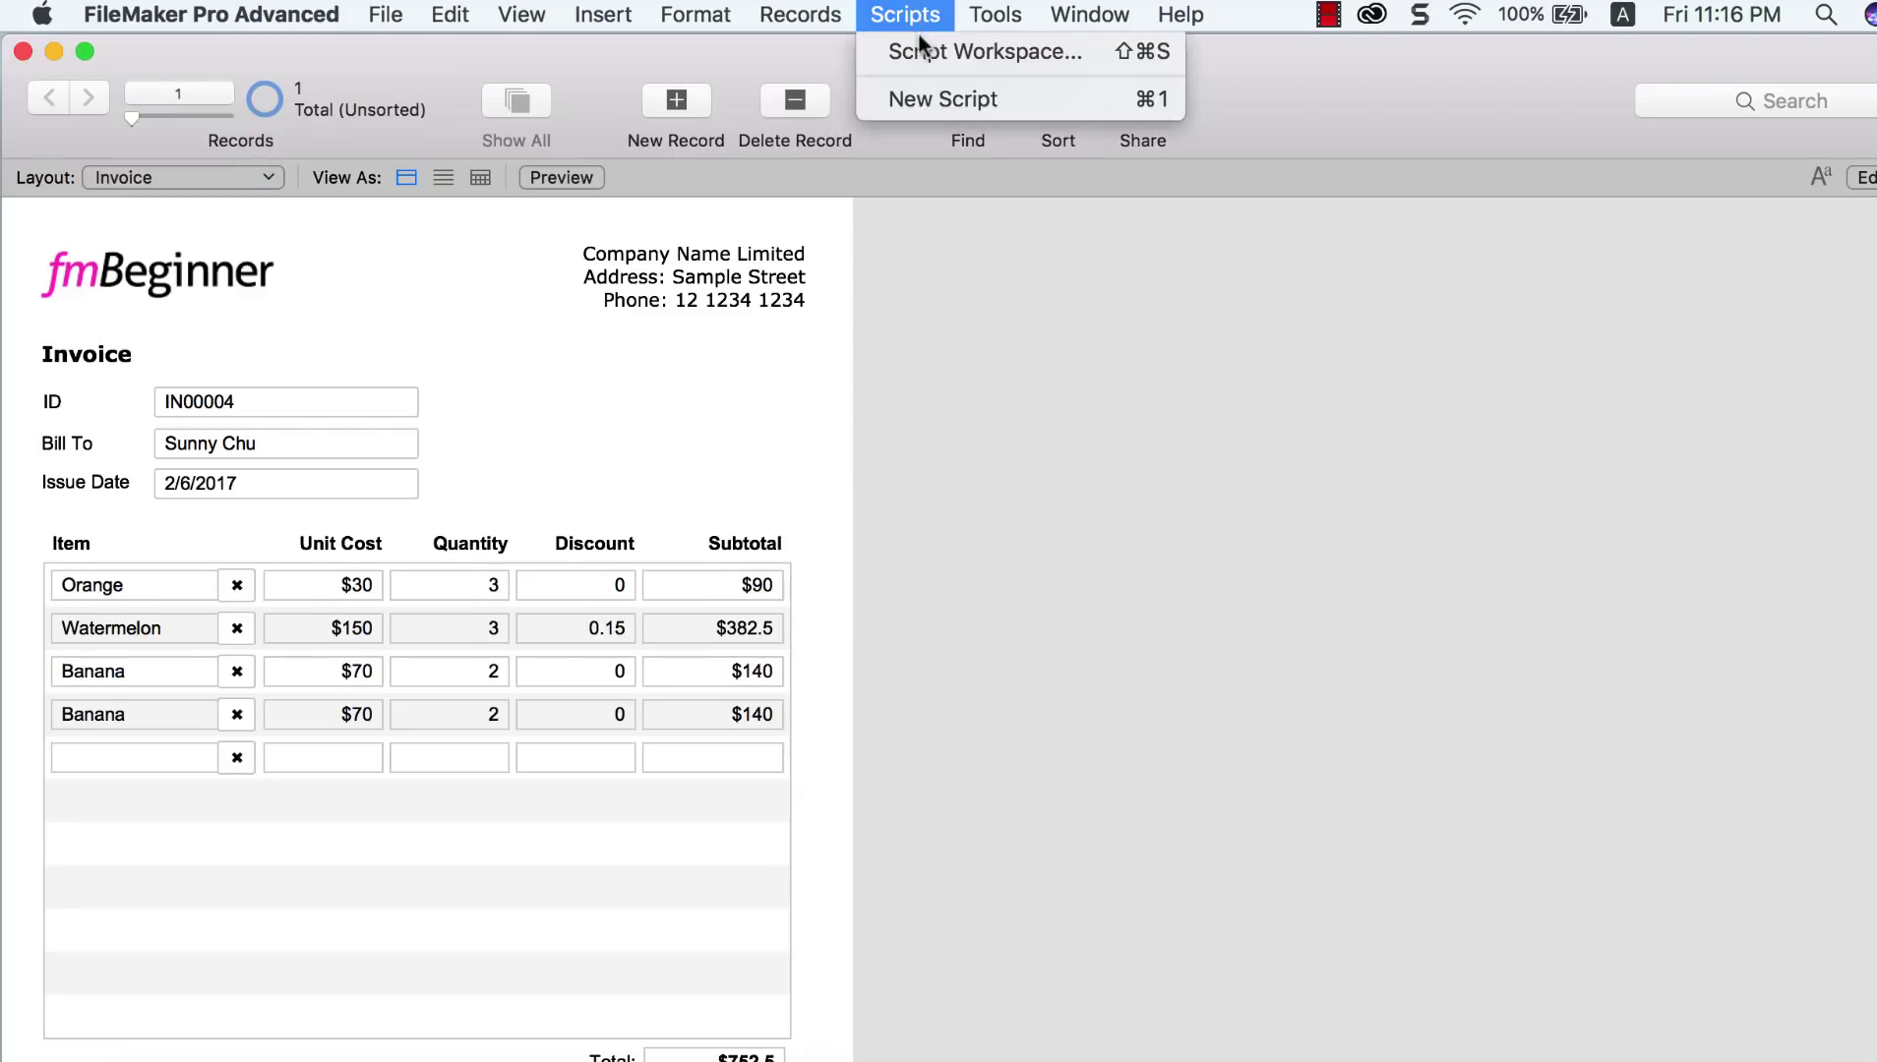
# Step: Point the Lookup the Price script's Set Field step at Invoice_Line::Unit Cost
pyautogui.click(949, 50)
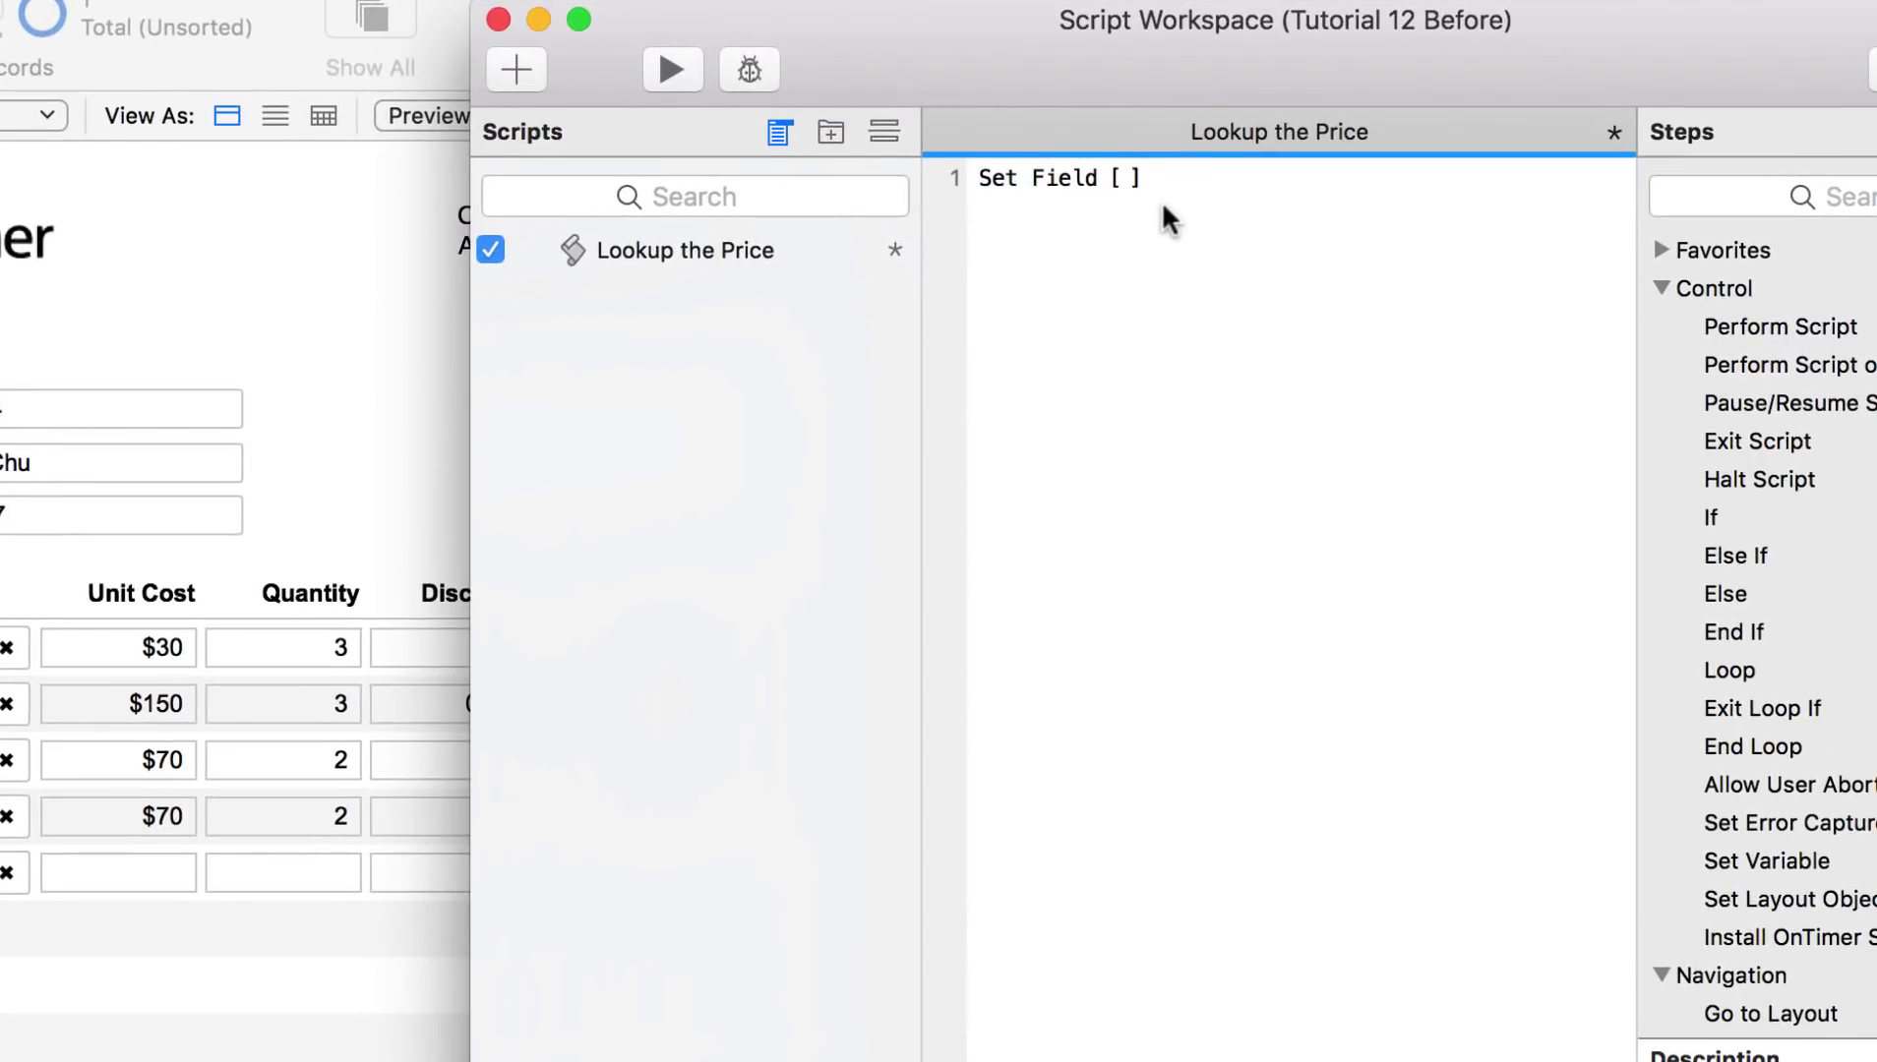
pyautogui.click(1162, 179)
pyautogui.click(1285, 260)
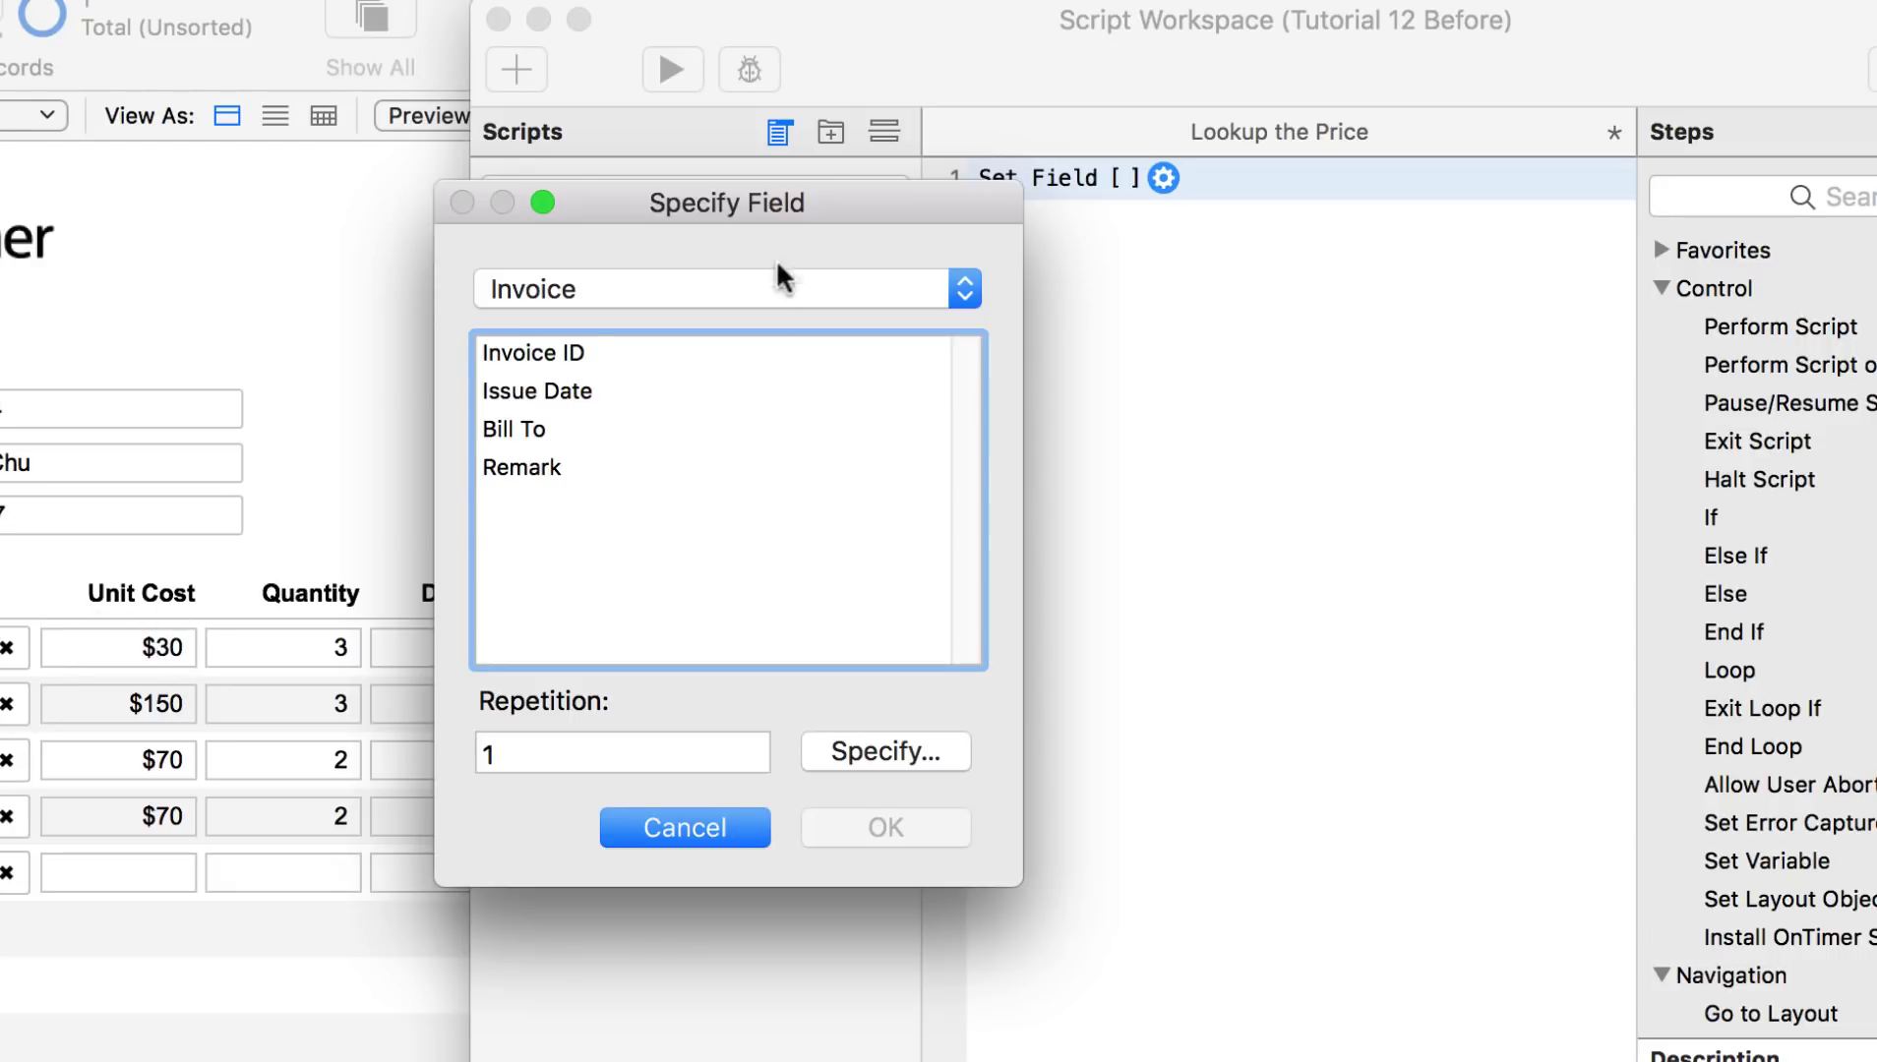
pyautogui.click(765, 288)
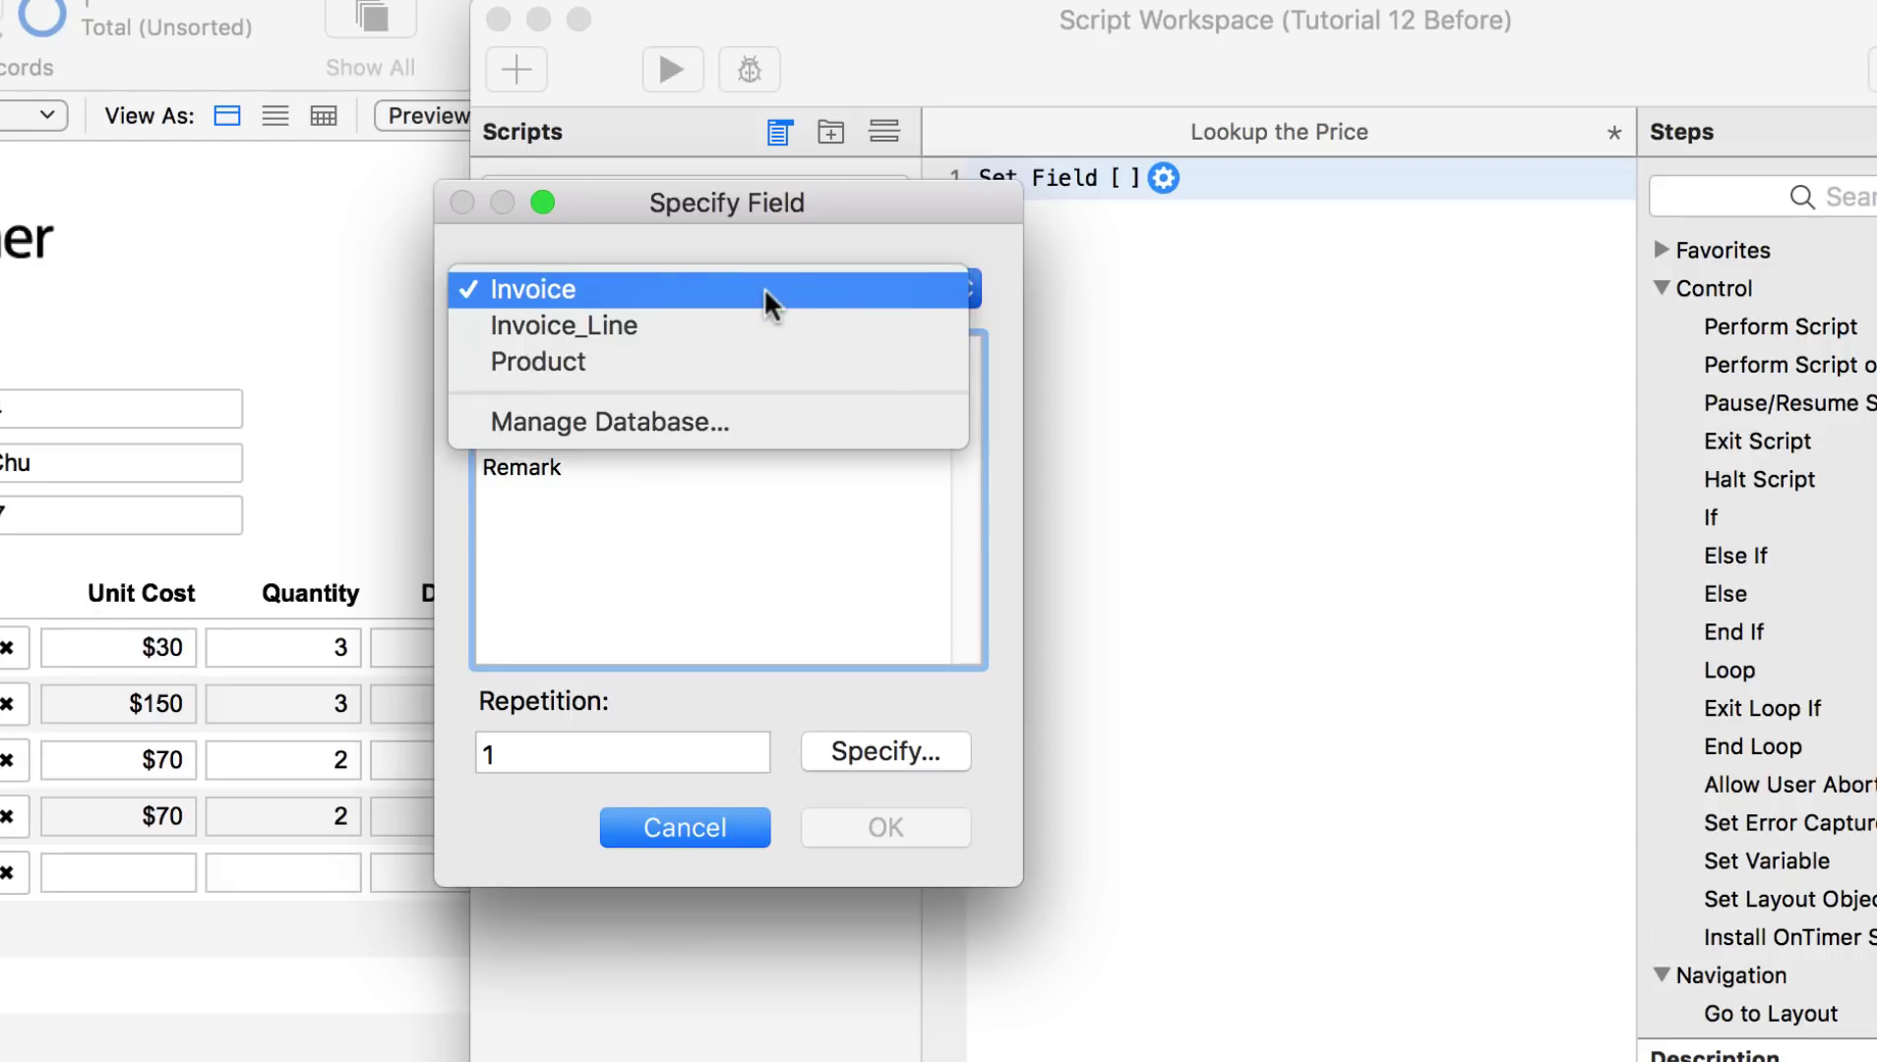
pyautogui.click(618, 326)
pyautogui.click(556, 430)
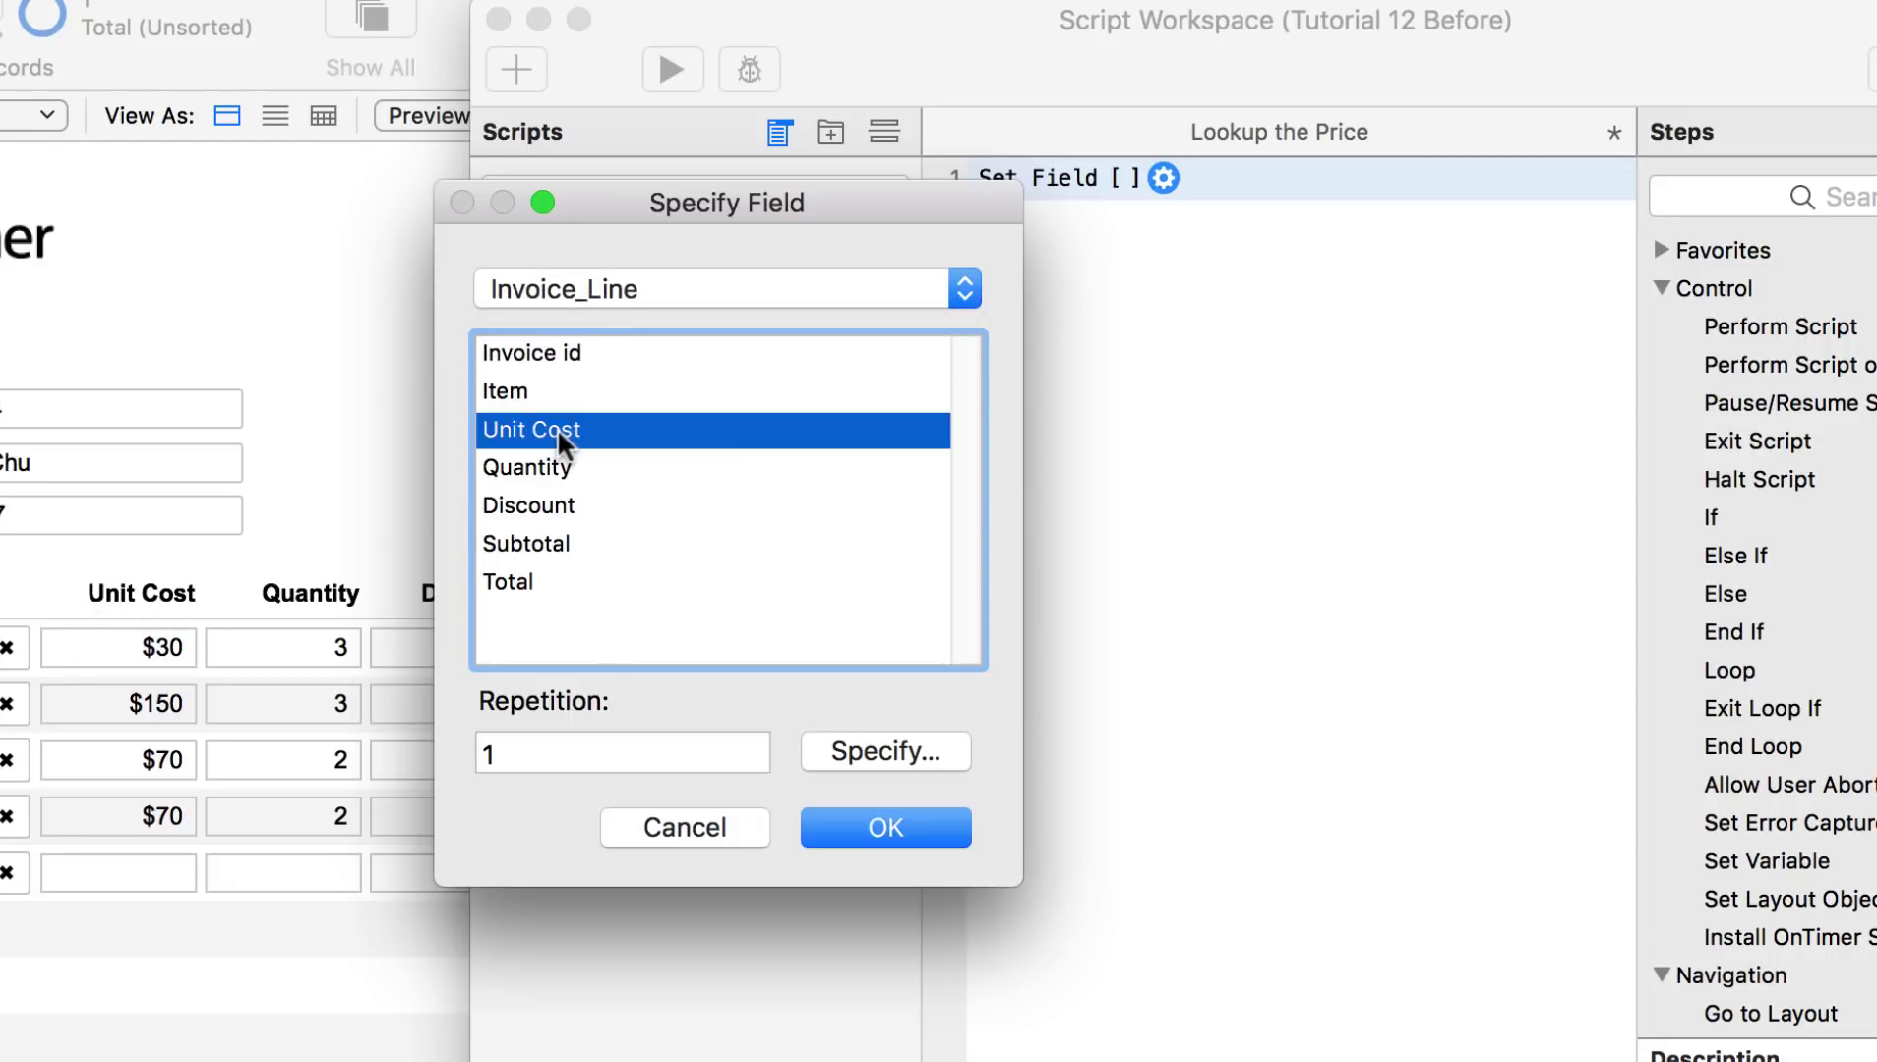
pyautogui.press('Return')
pyautogui.click(992, 433)
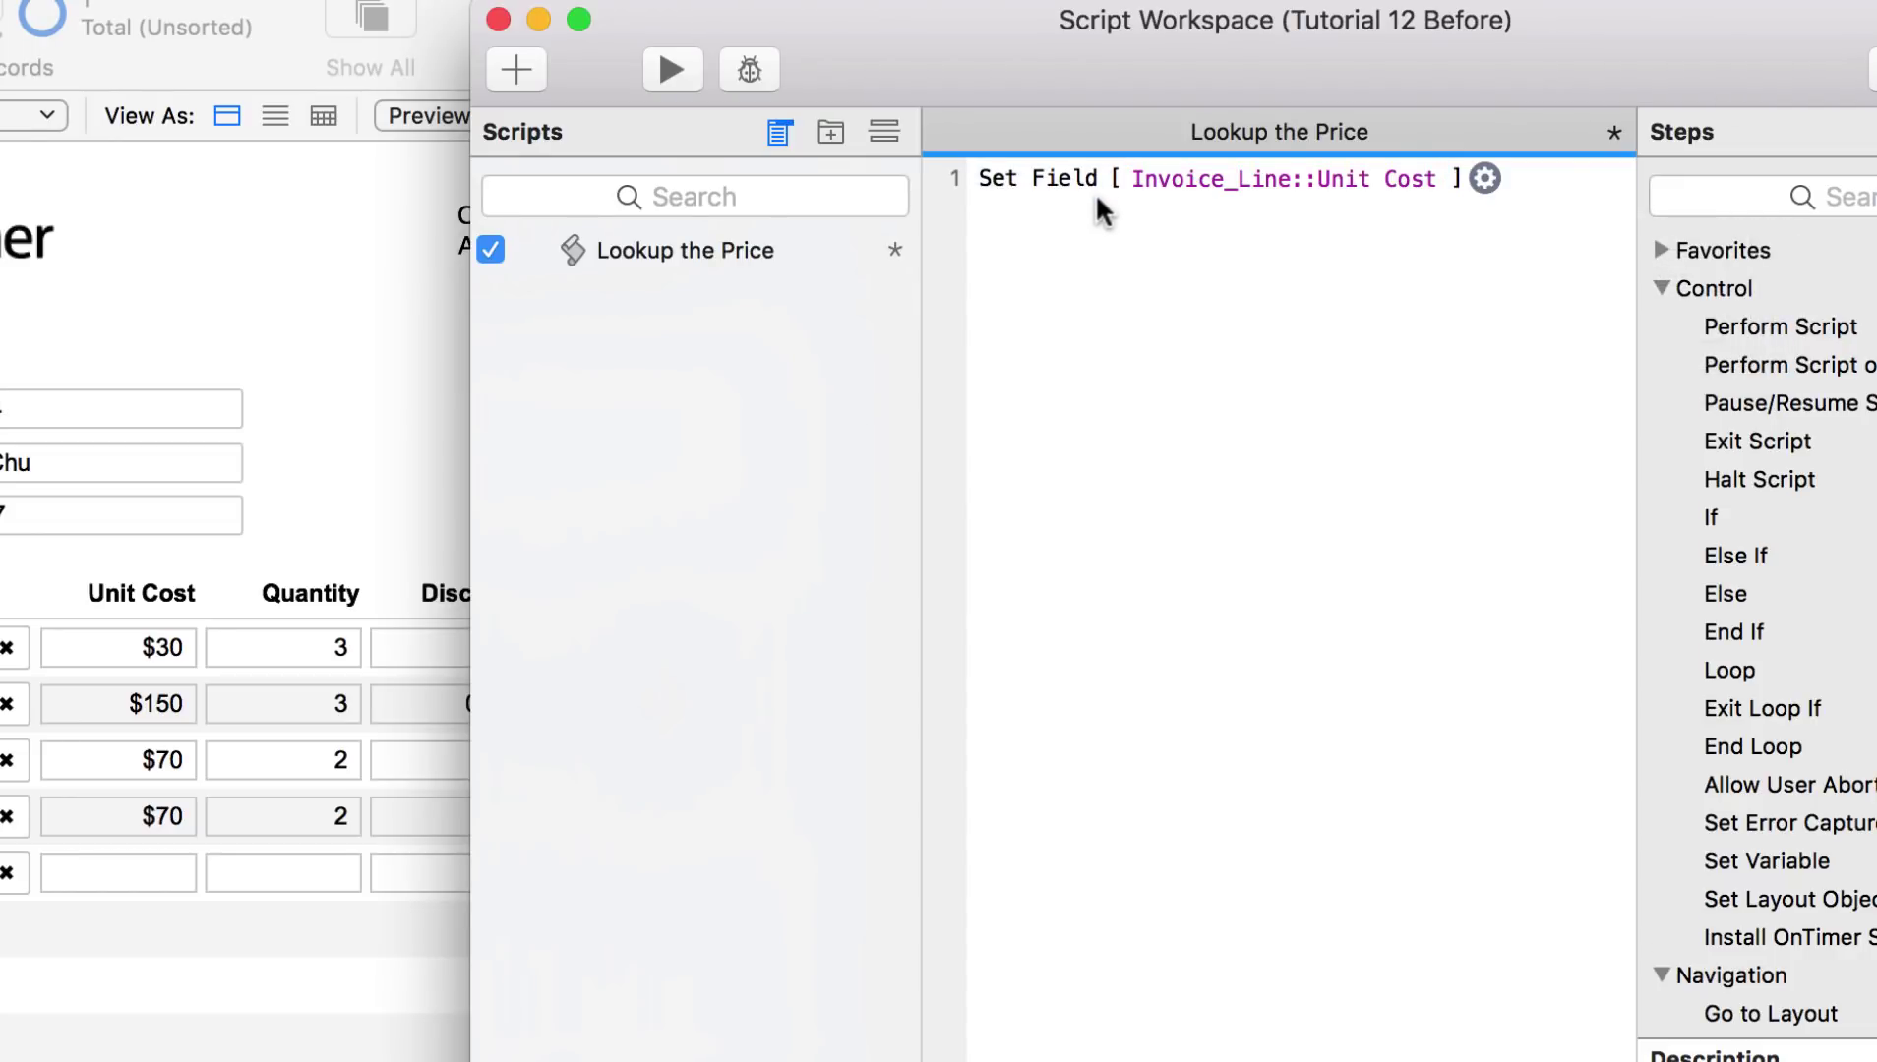
# Step: Give the Set Field step a calculated result of 123 and save the script
pyautogui.click(1483, 180)
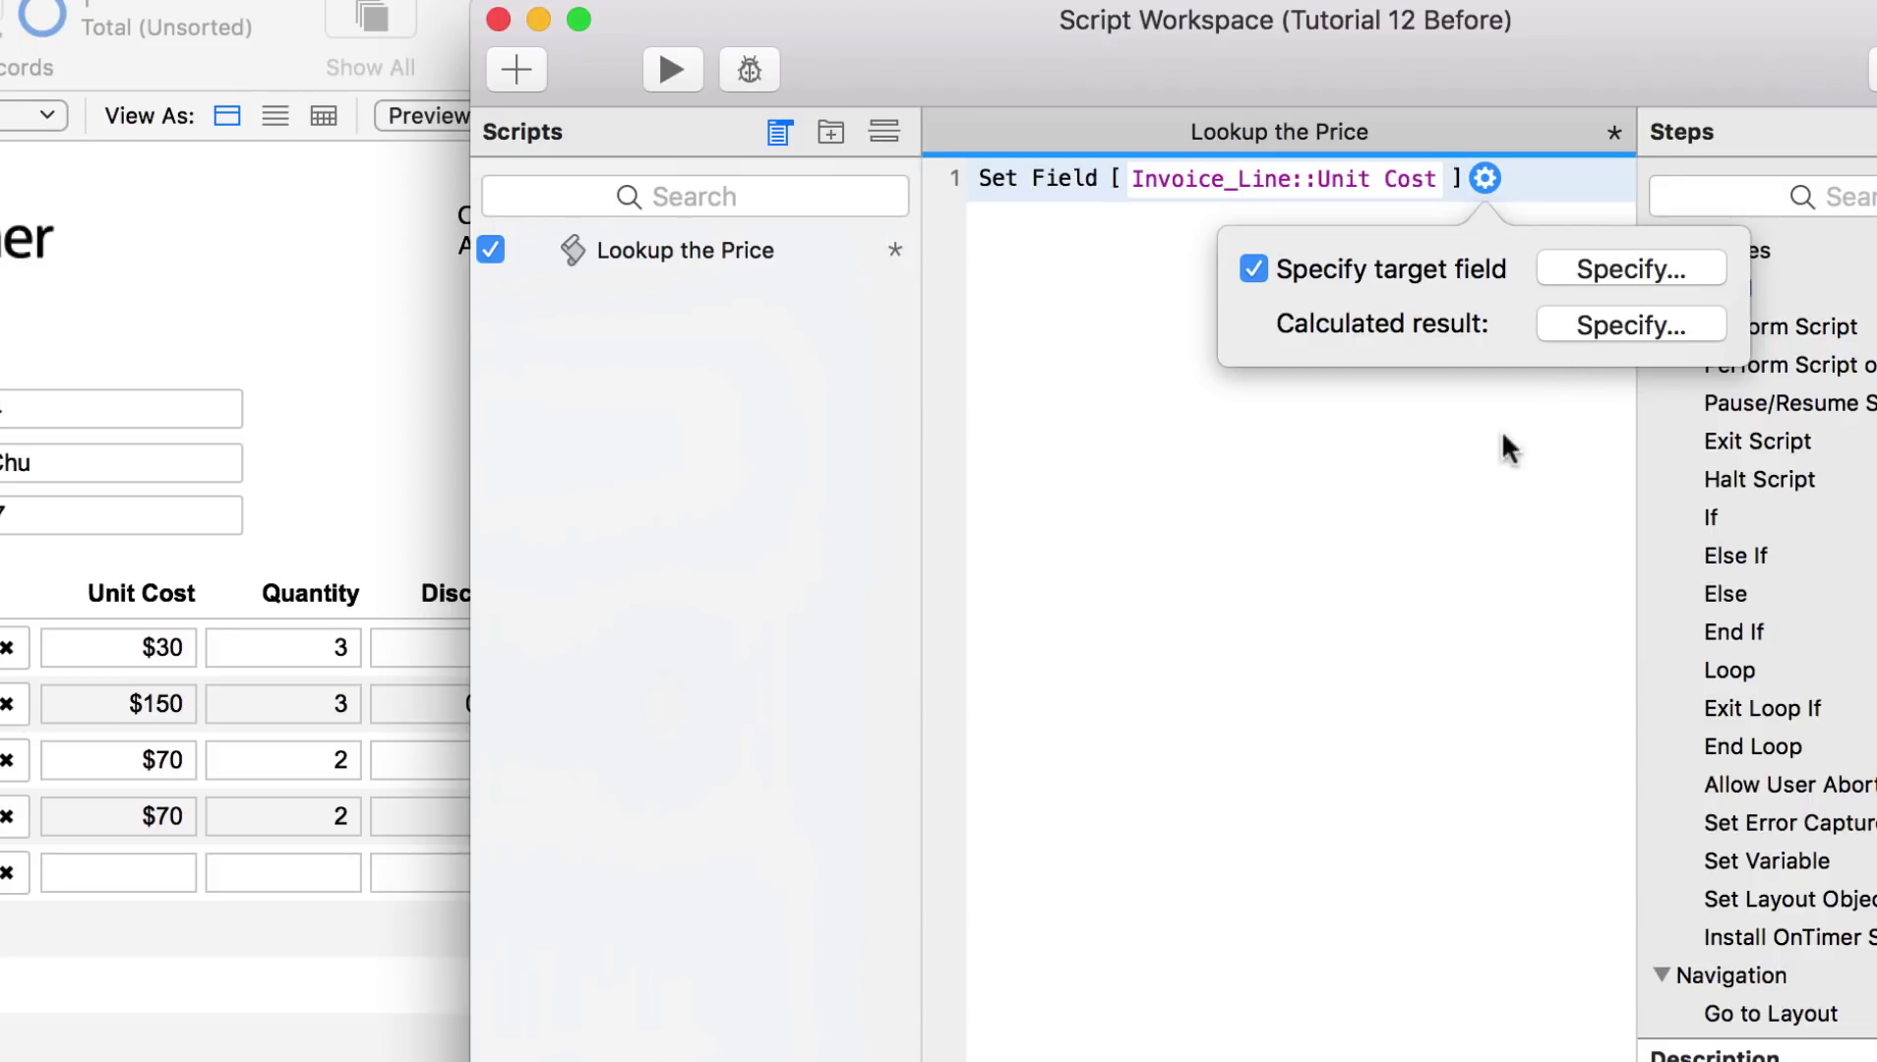
pyautogui.click(1607, 324)
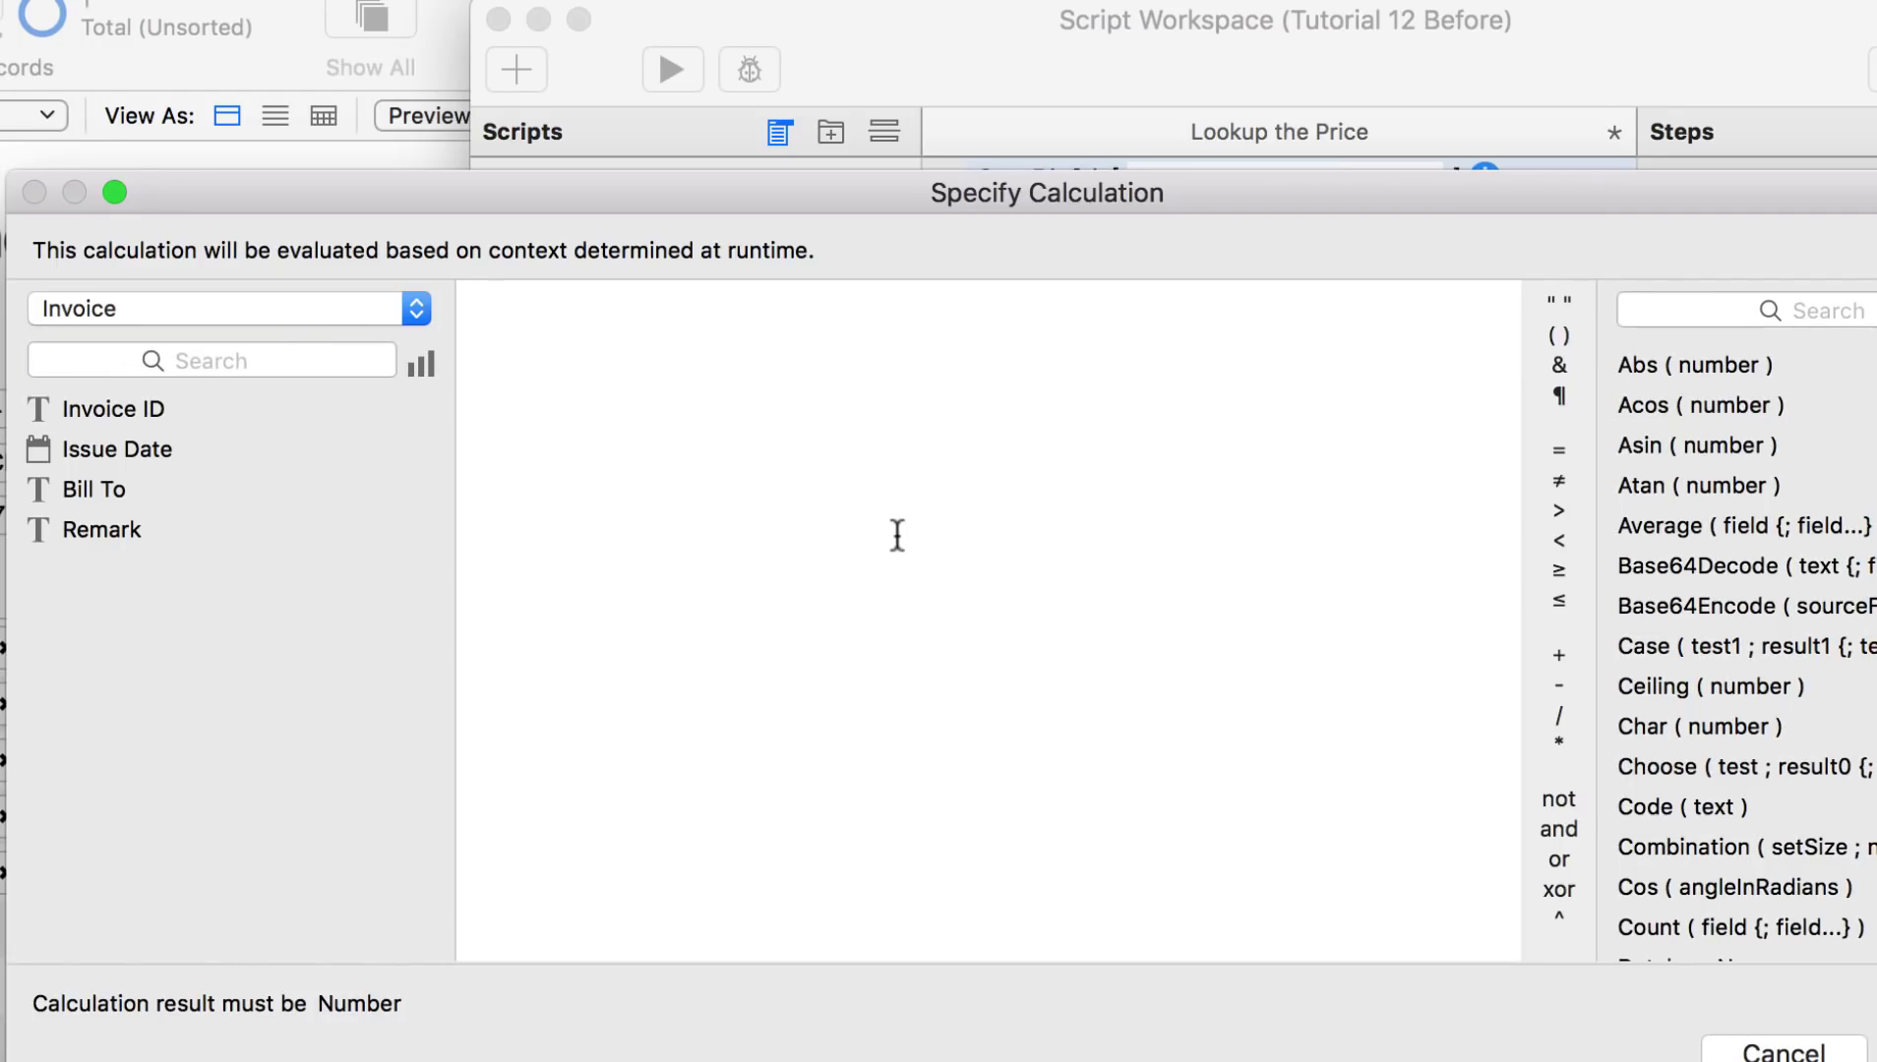
pyautogui.write('123')
pyautogui.press('Return')
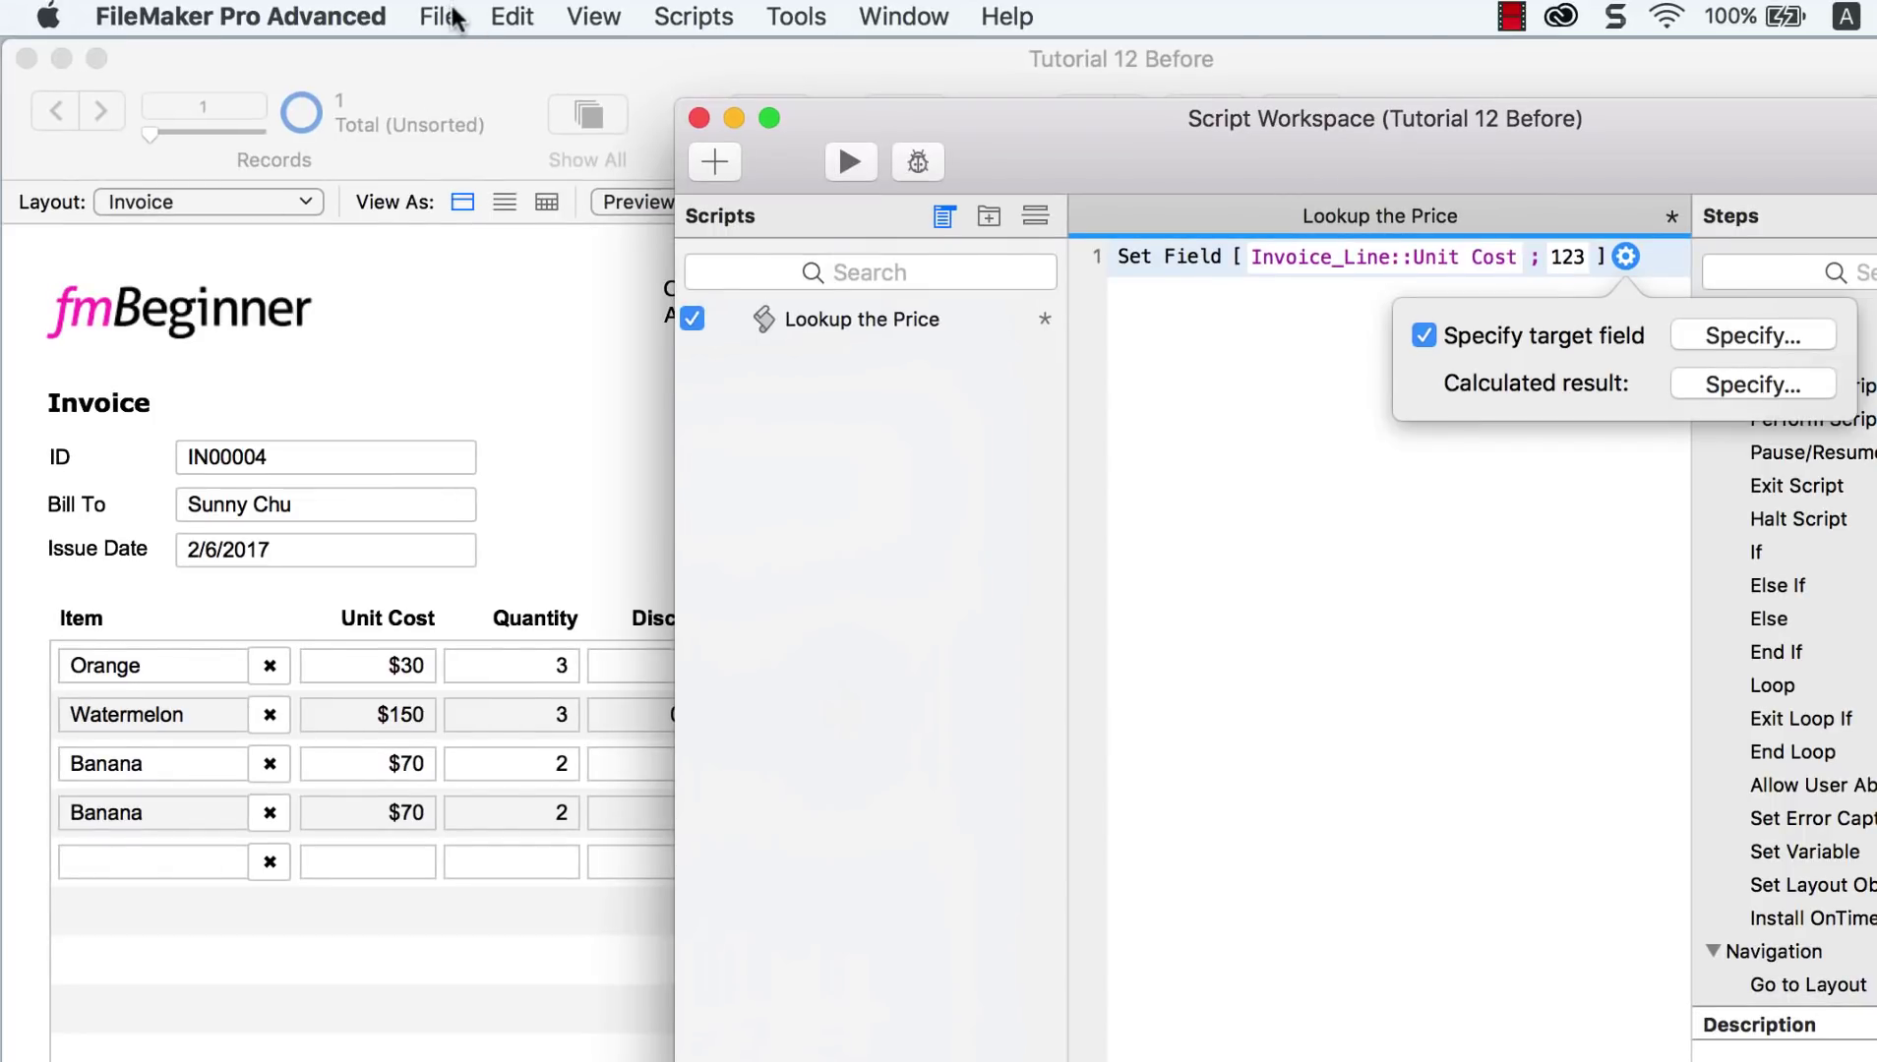
pyautogui.click(440, 16)
pyautogui.click(455, 18)
pyautogui.click(694, 19)
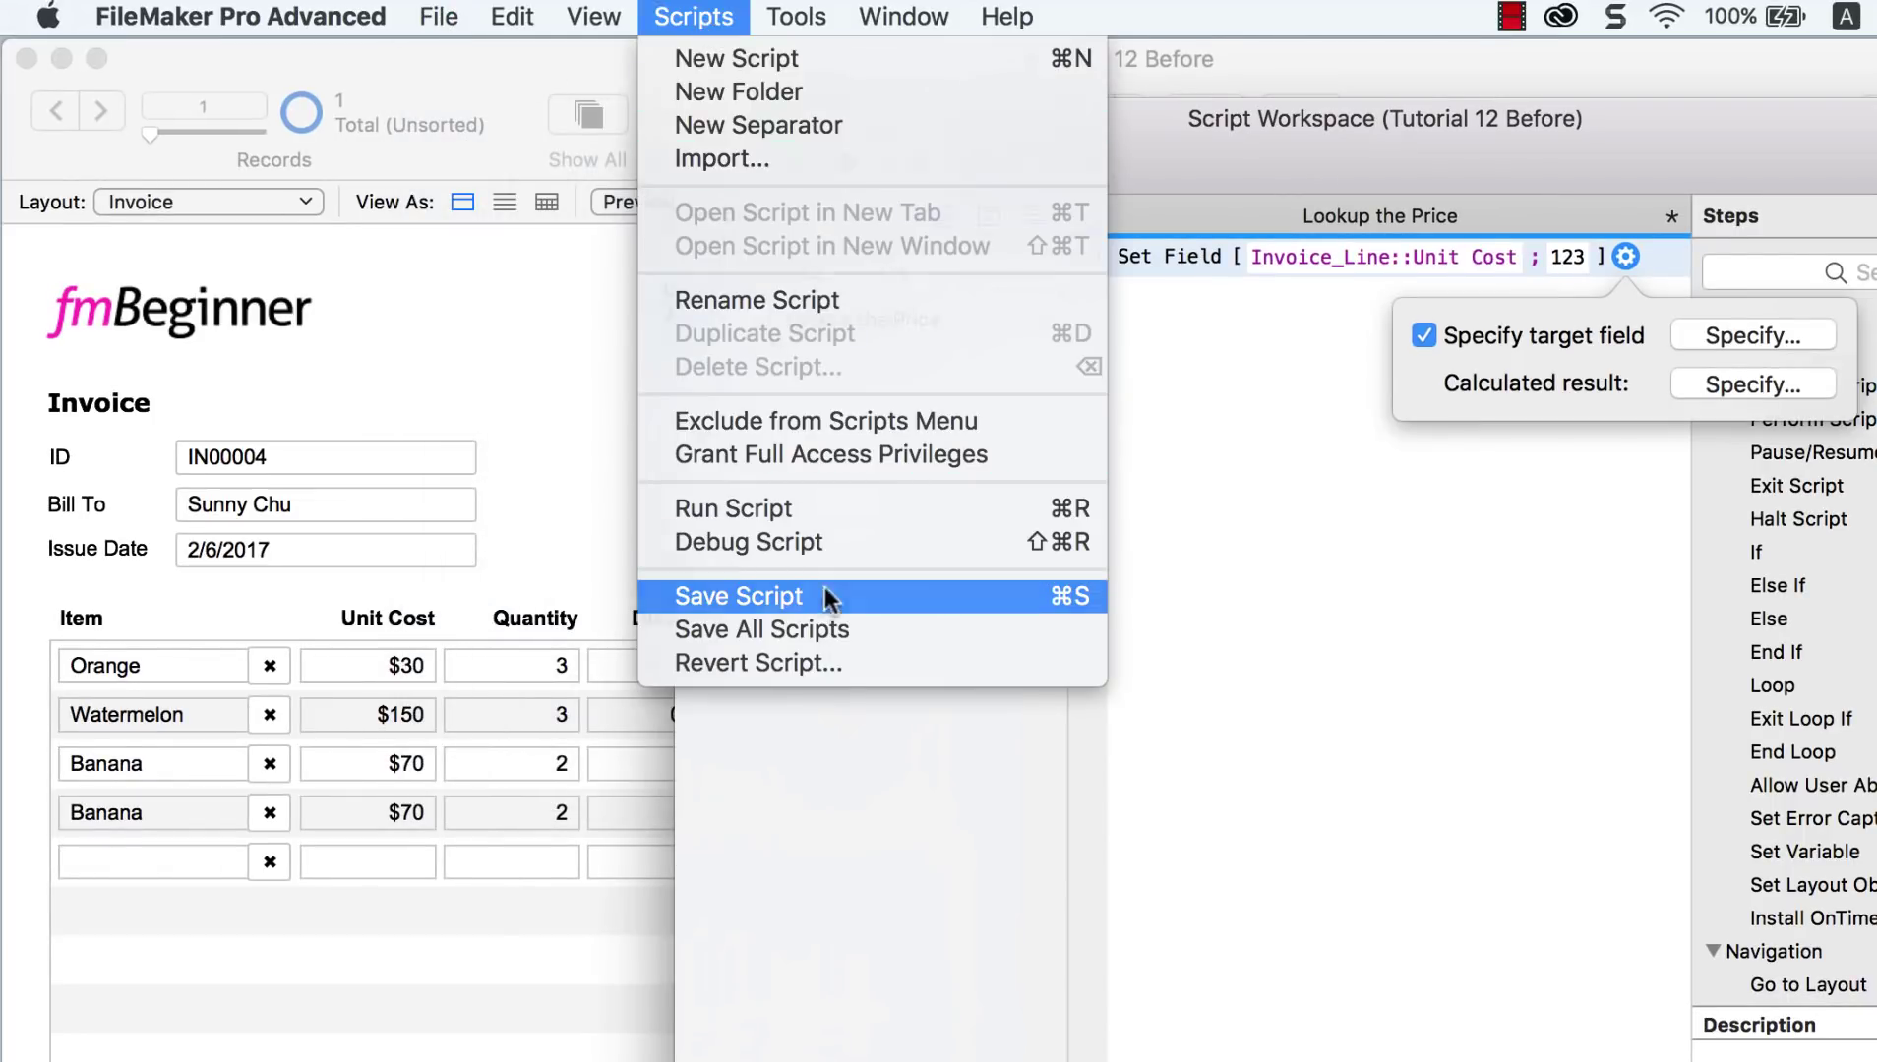
pyautogui.click(821, 596)
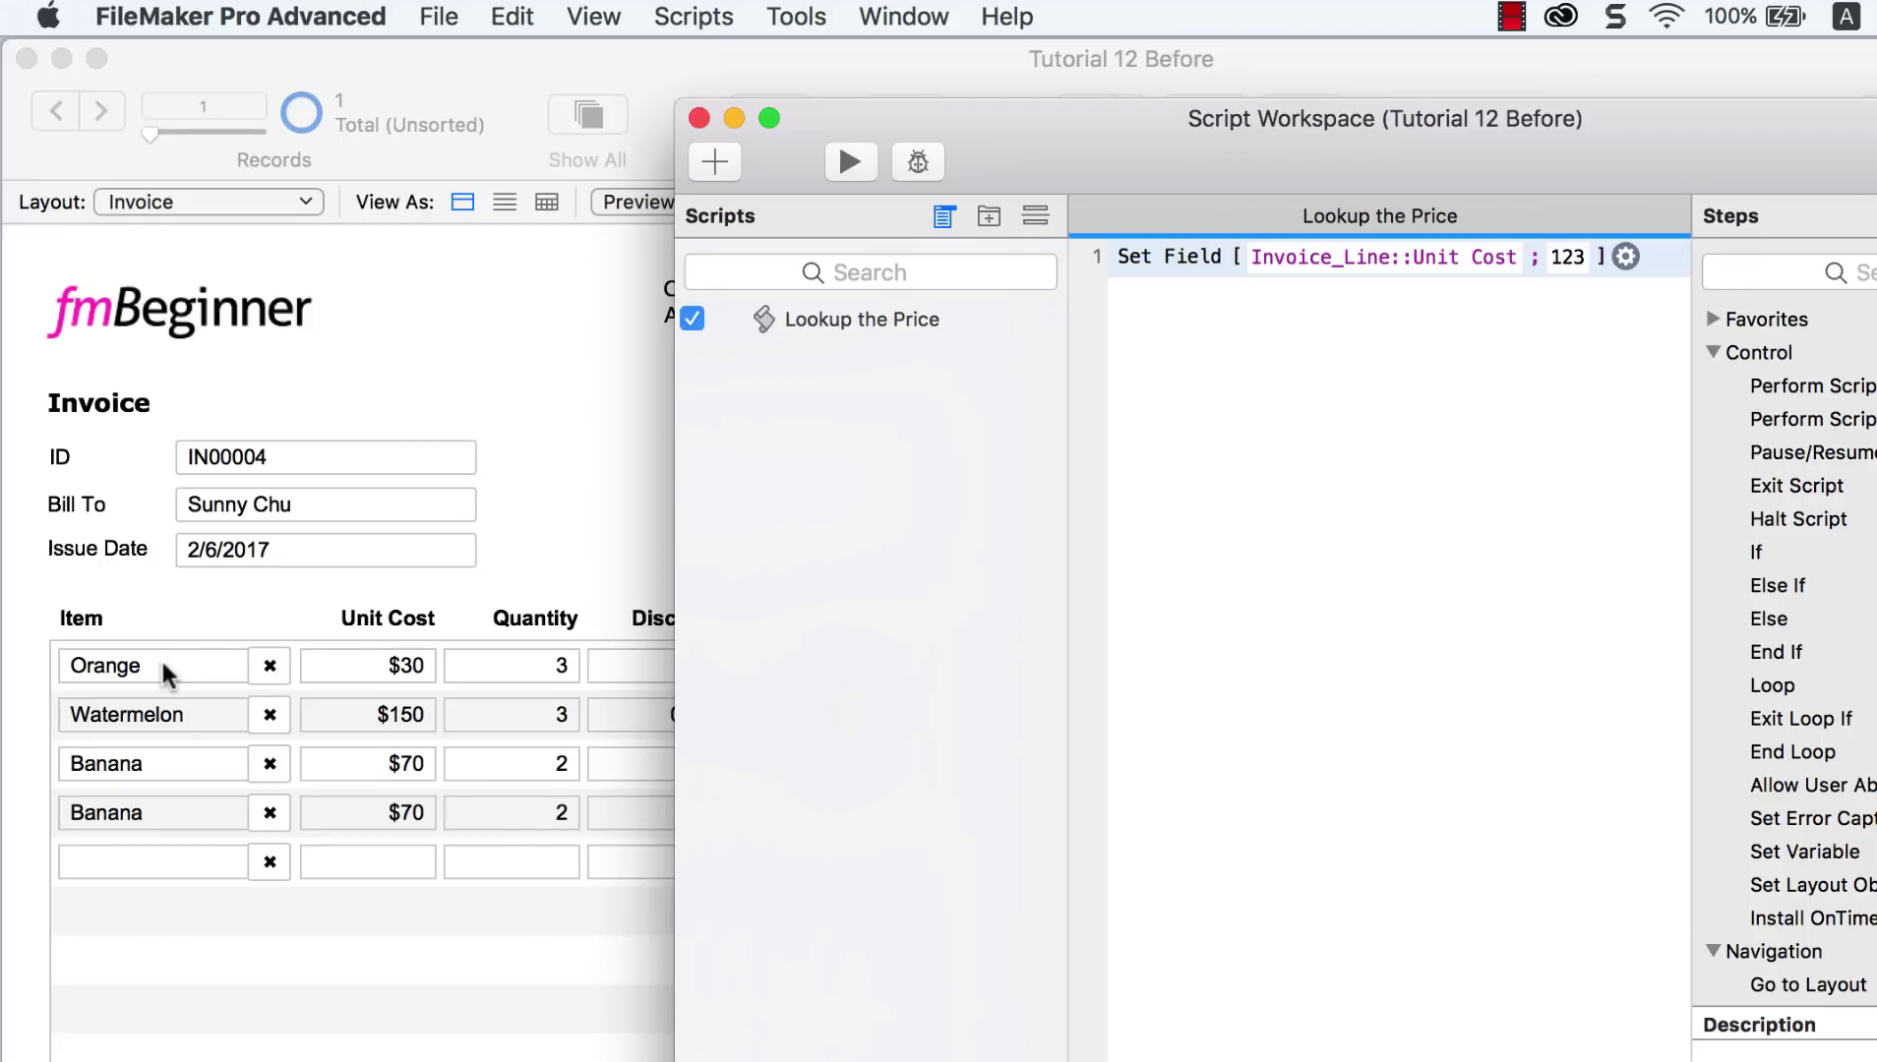
# Step: Close the script workspace and switch the invoice to Layout mode
pyautogui.press('super+w')
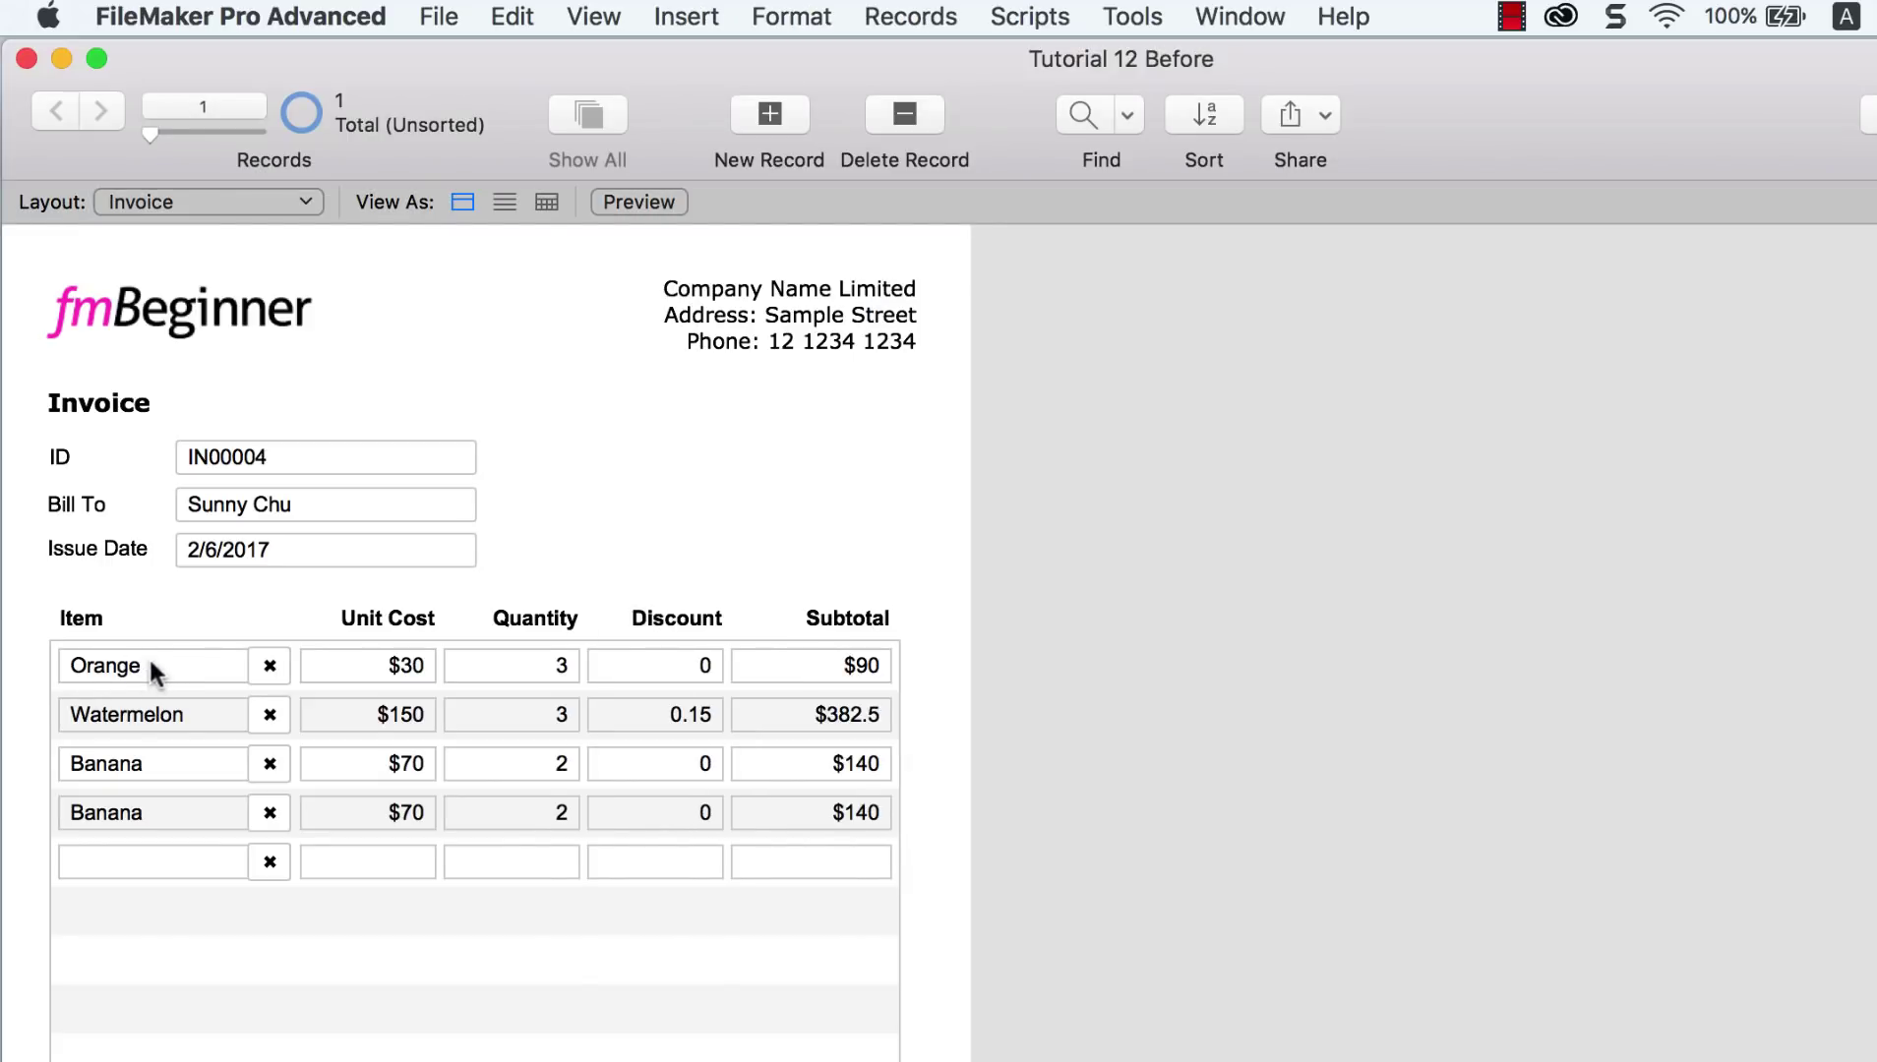
pyautogui.click(598, 24)
pyautogui.click(566, 239)
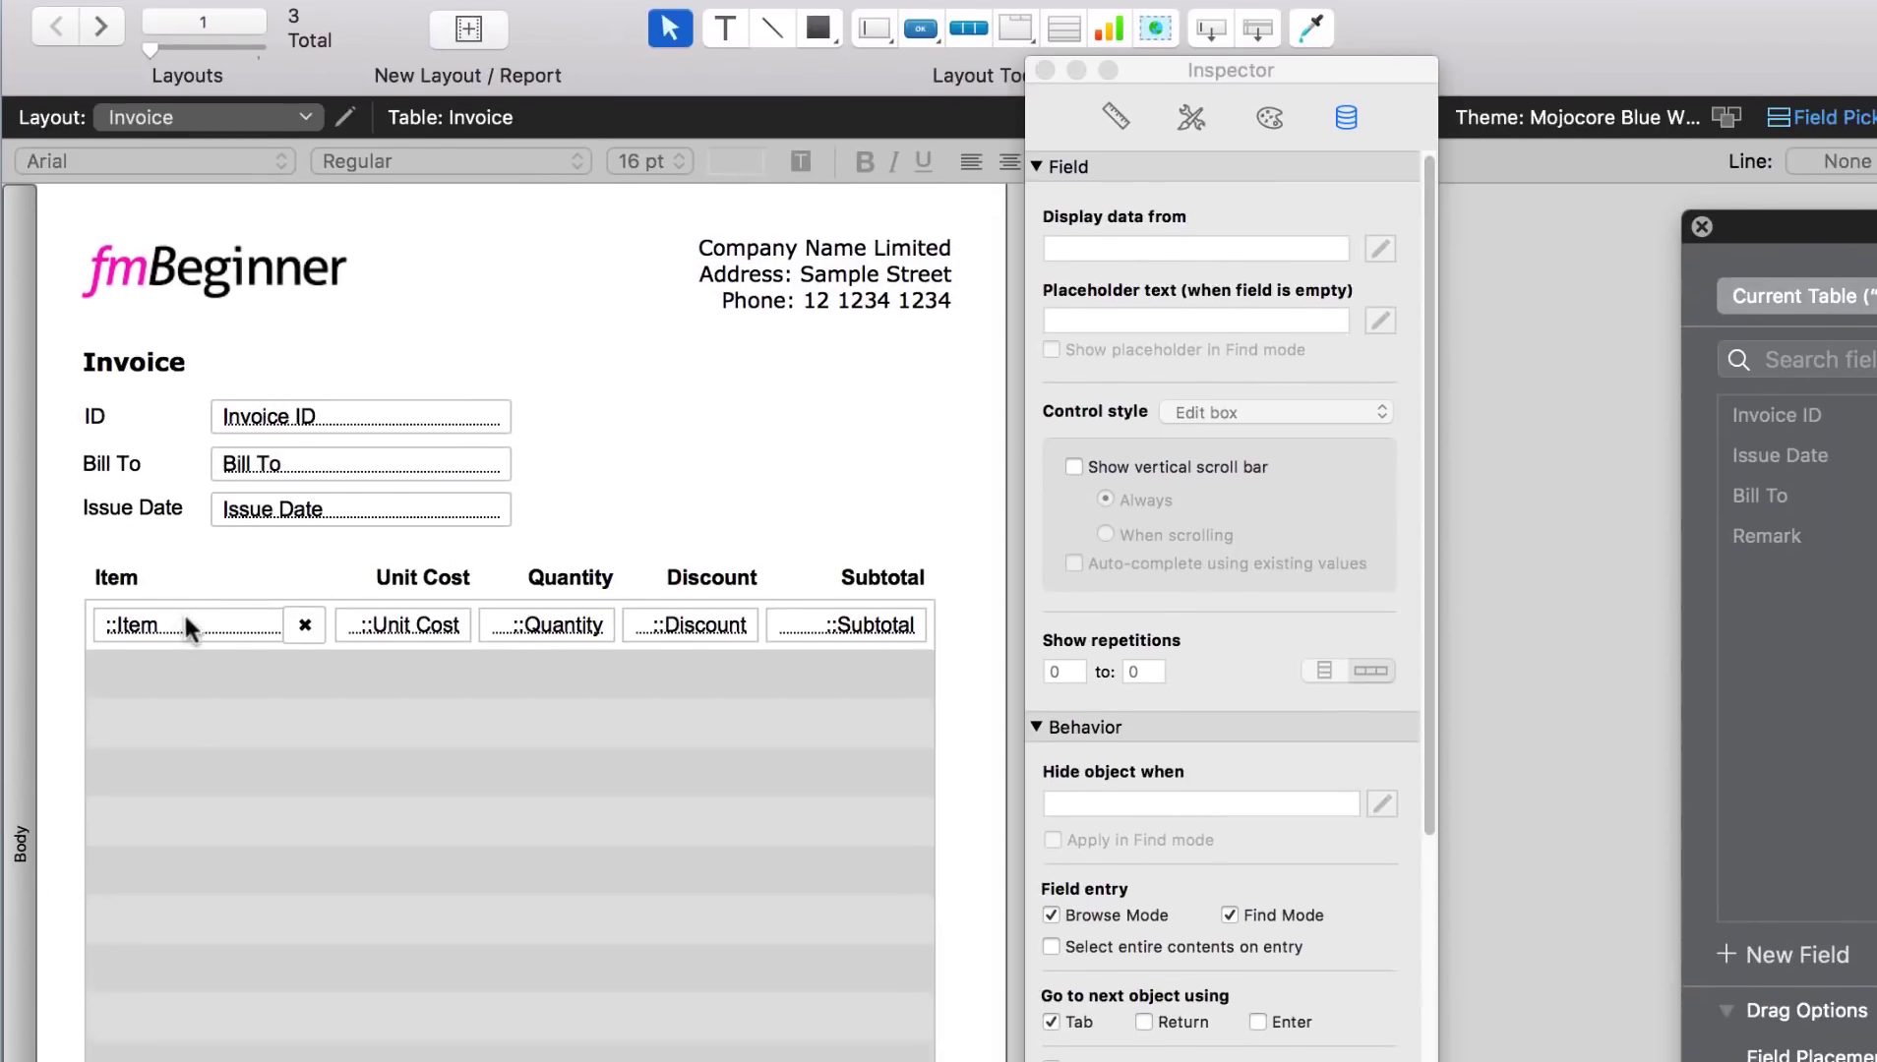
# Step: Have the Item field's OnObjectSave trigger run Lookup the Price, then return to Browse mode
pyautogui.rightClick(183, 703)
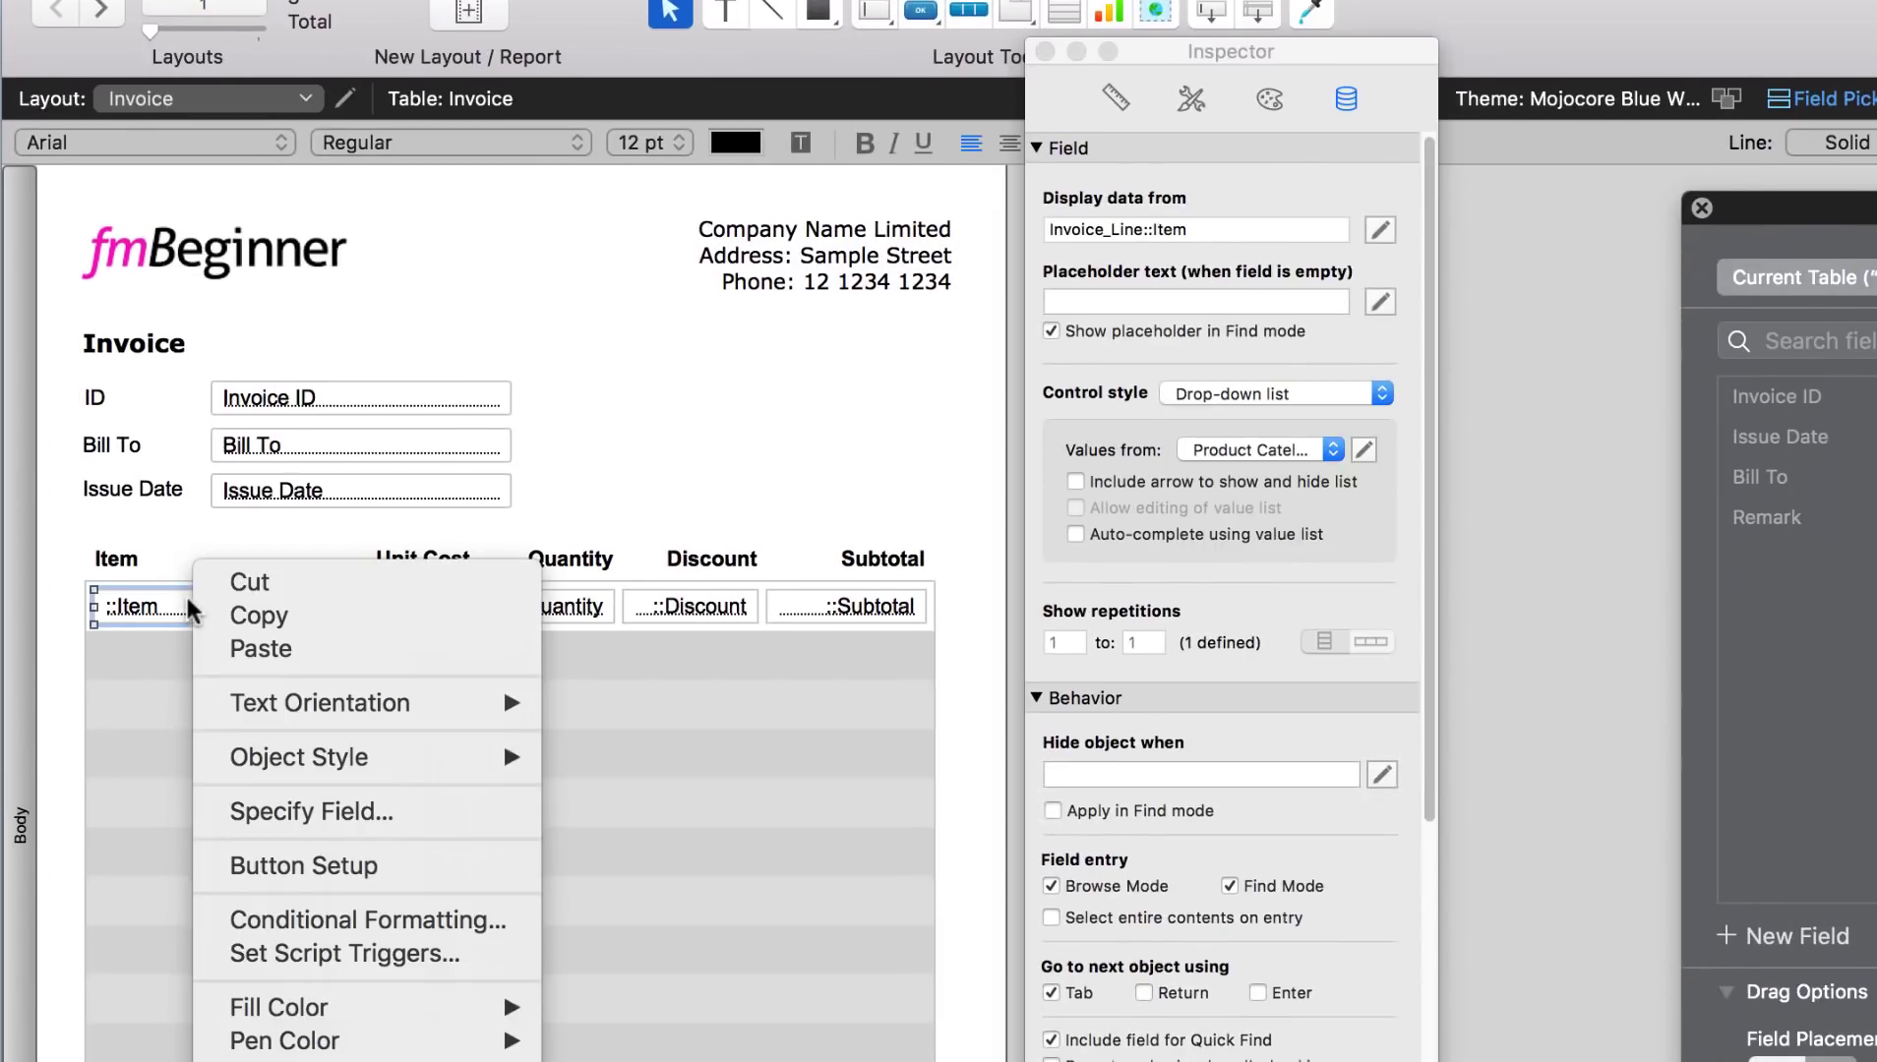
pyautogui.click(385, 954)
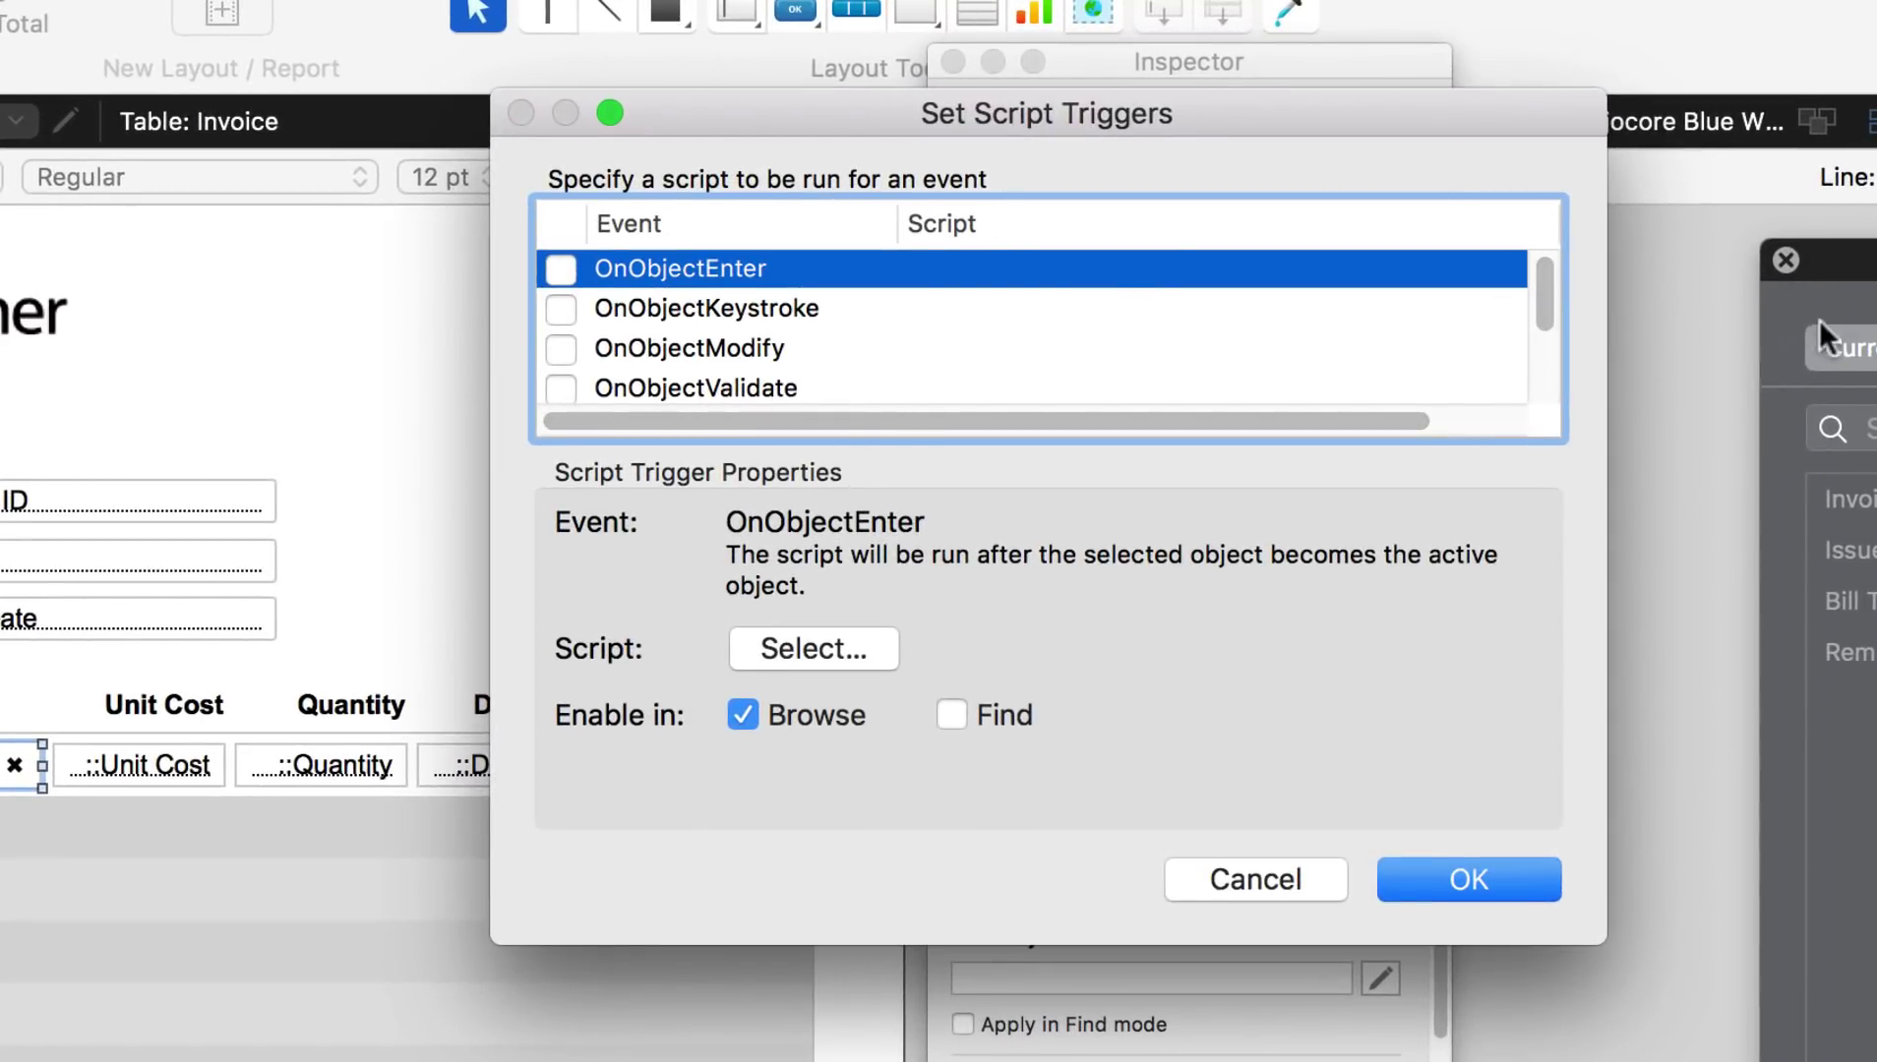
pyautogui.moveTo(1548, 299); pyautogui.dragTo(1538, 343)
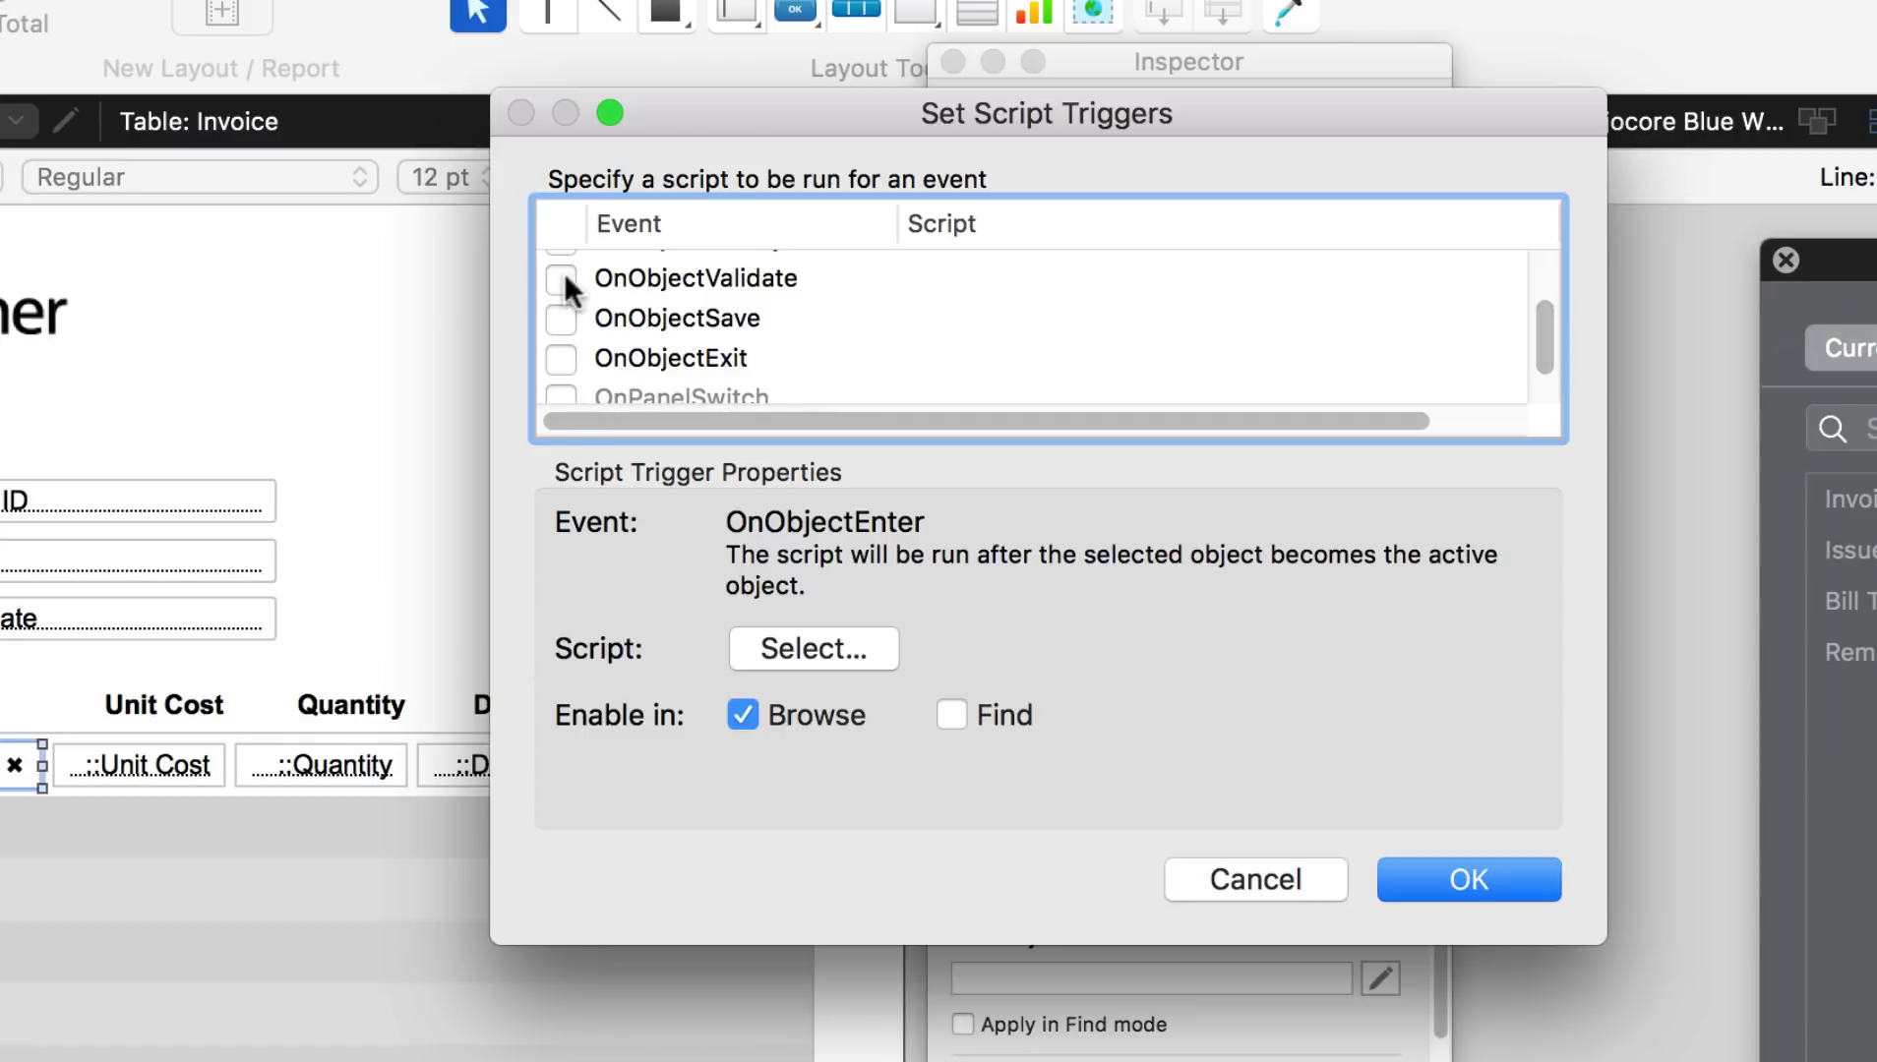
pyautogui.click(556, 317)
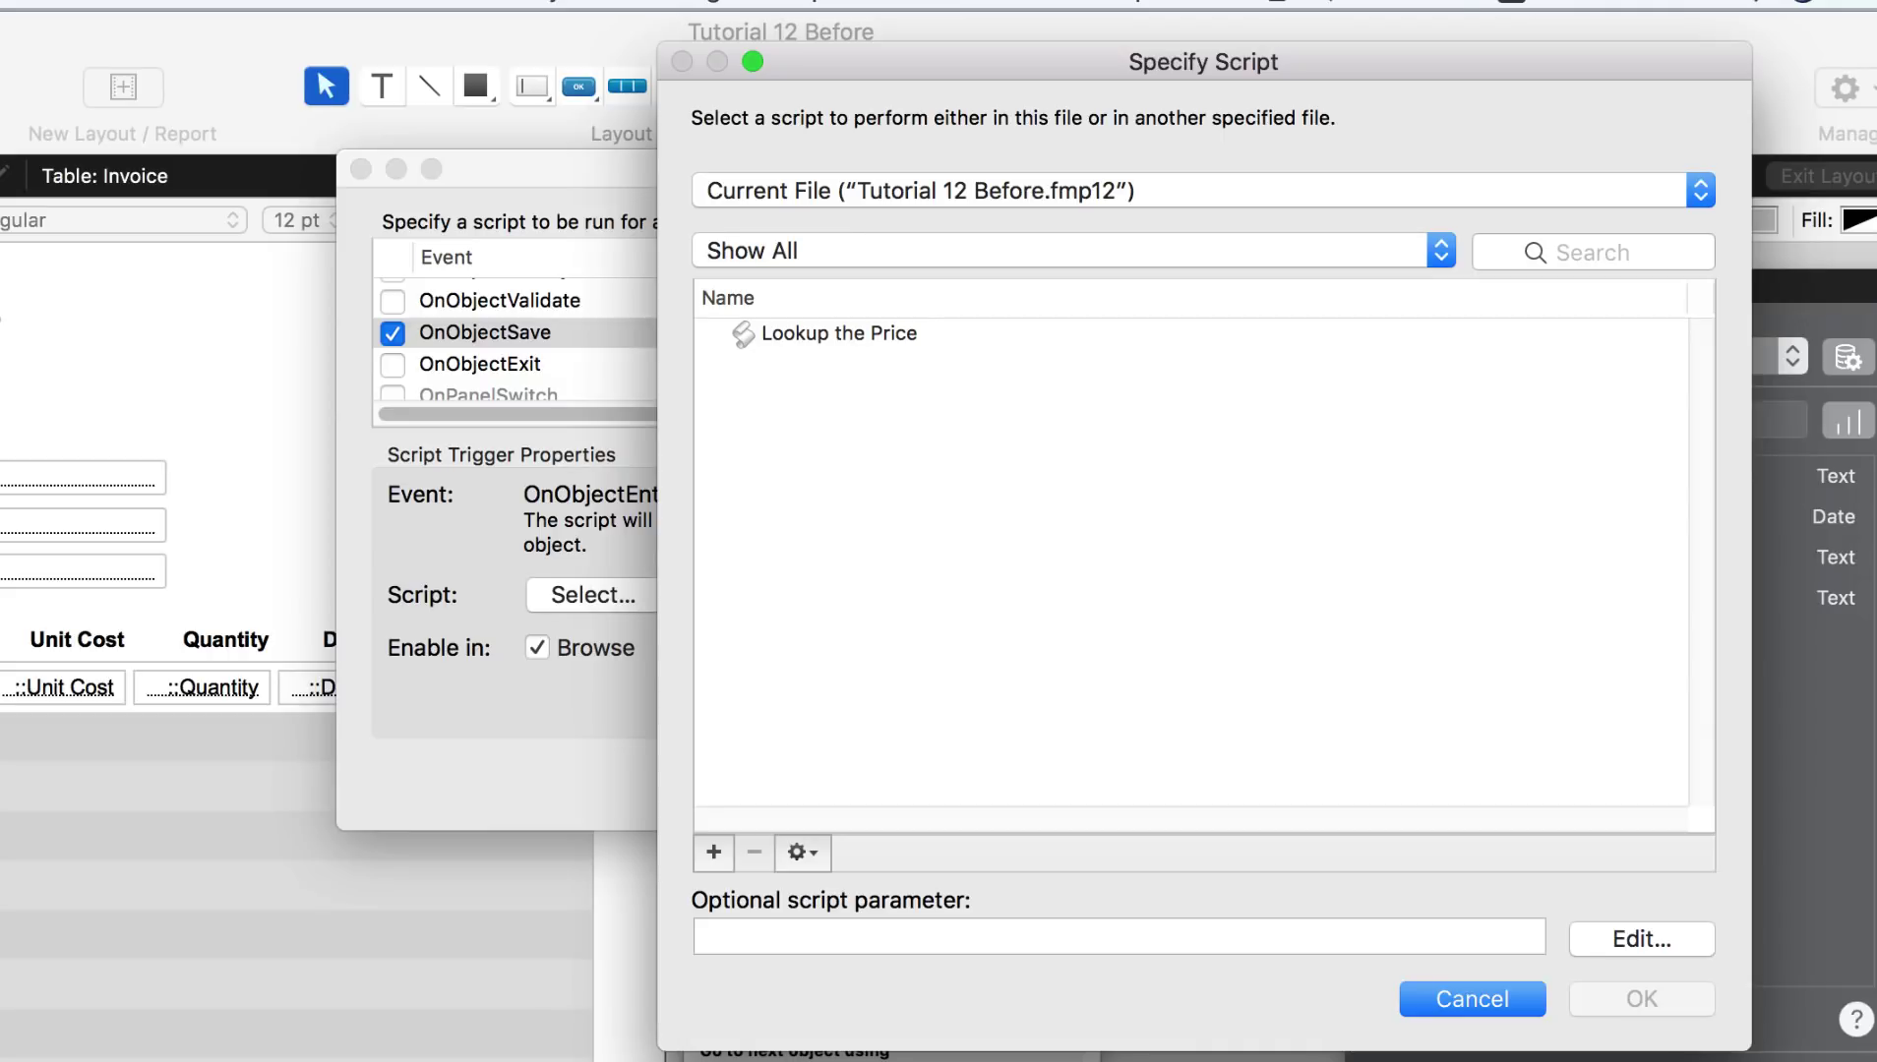
pyautogui.click(941, 352)
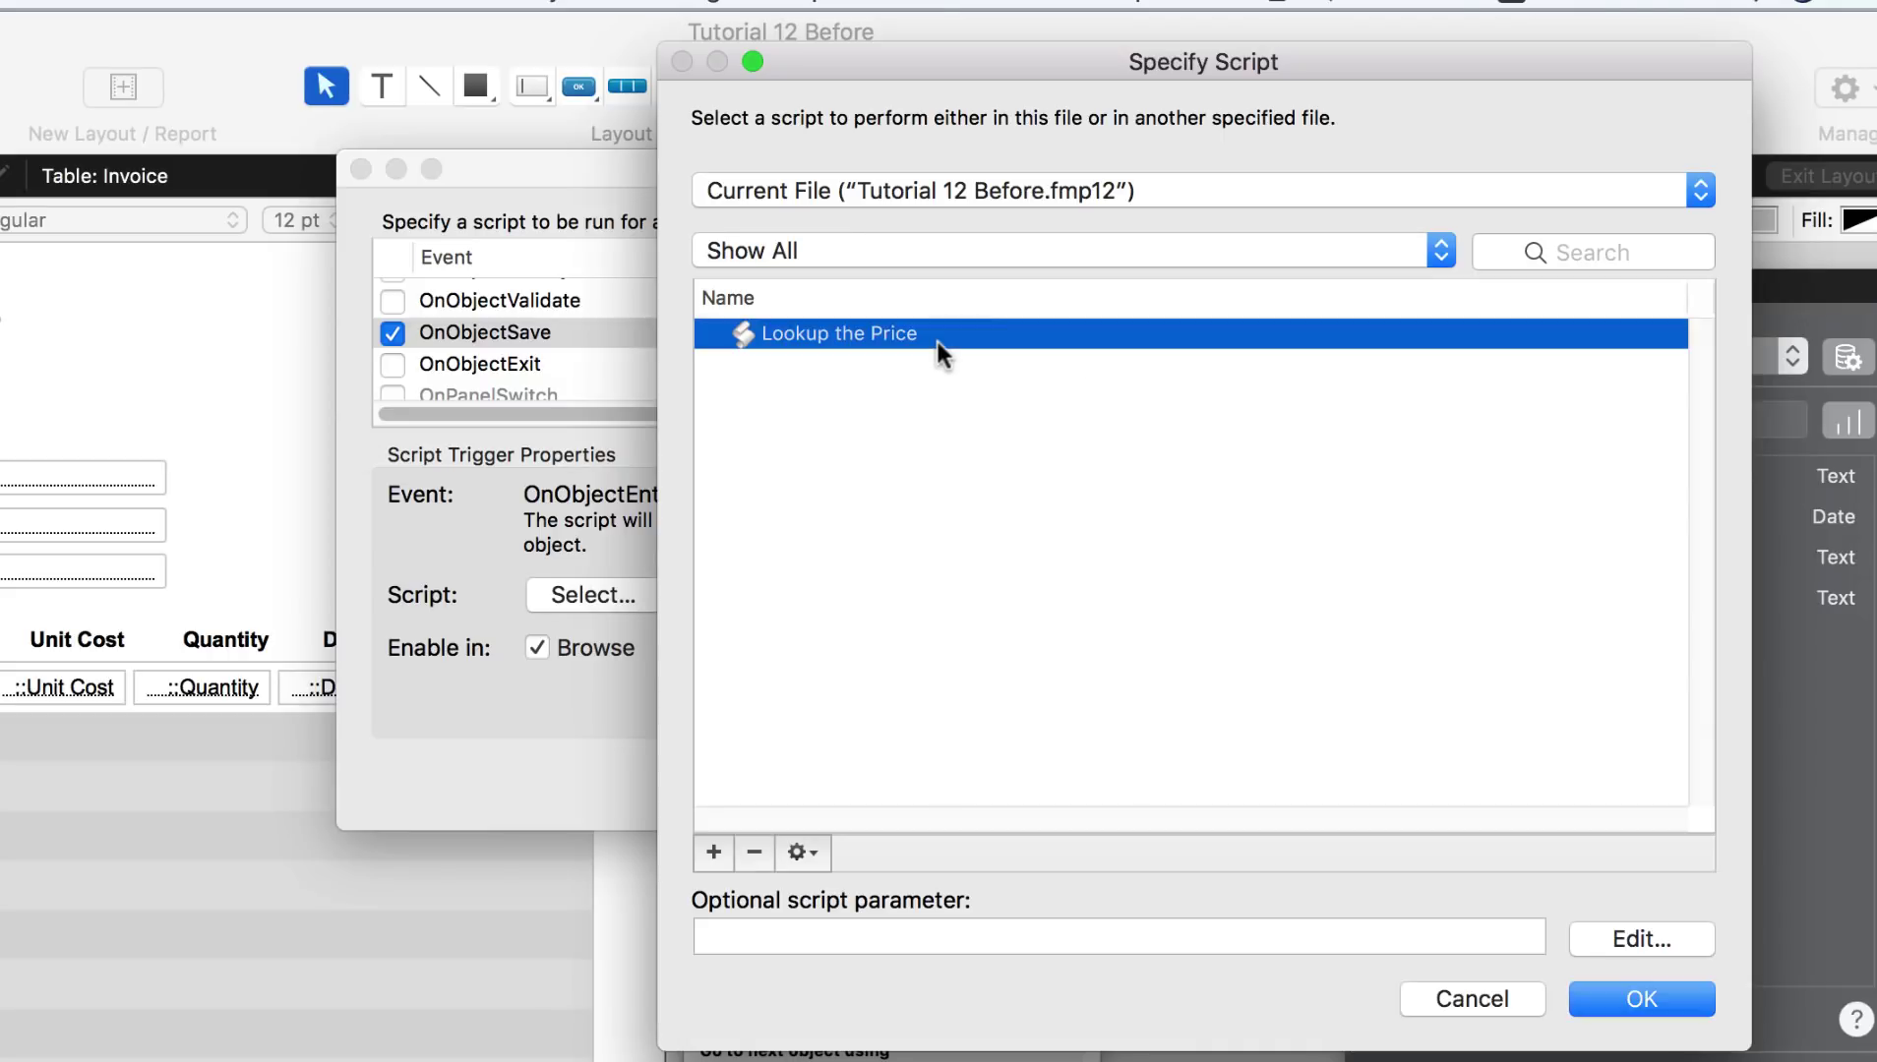
pyautogui.doubleClick(934, 337)
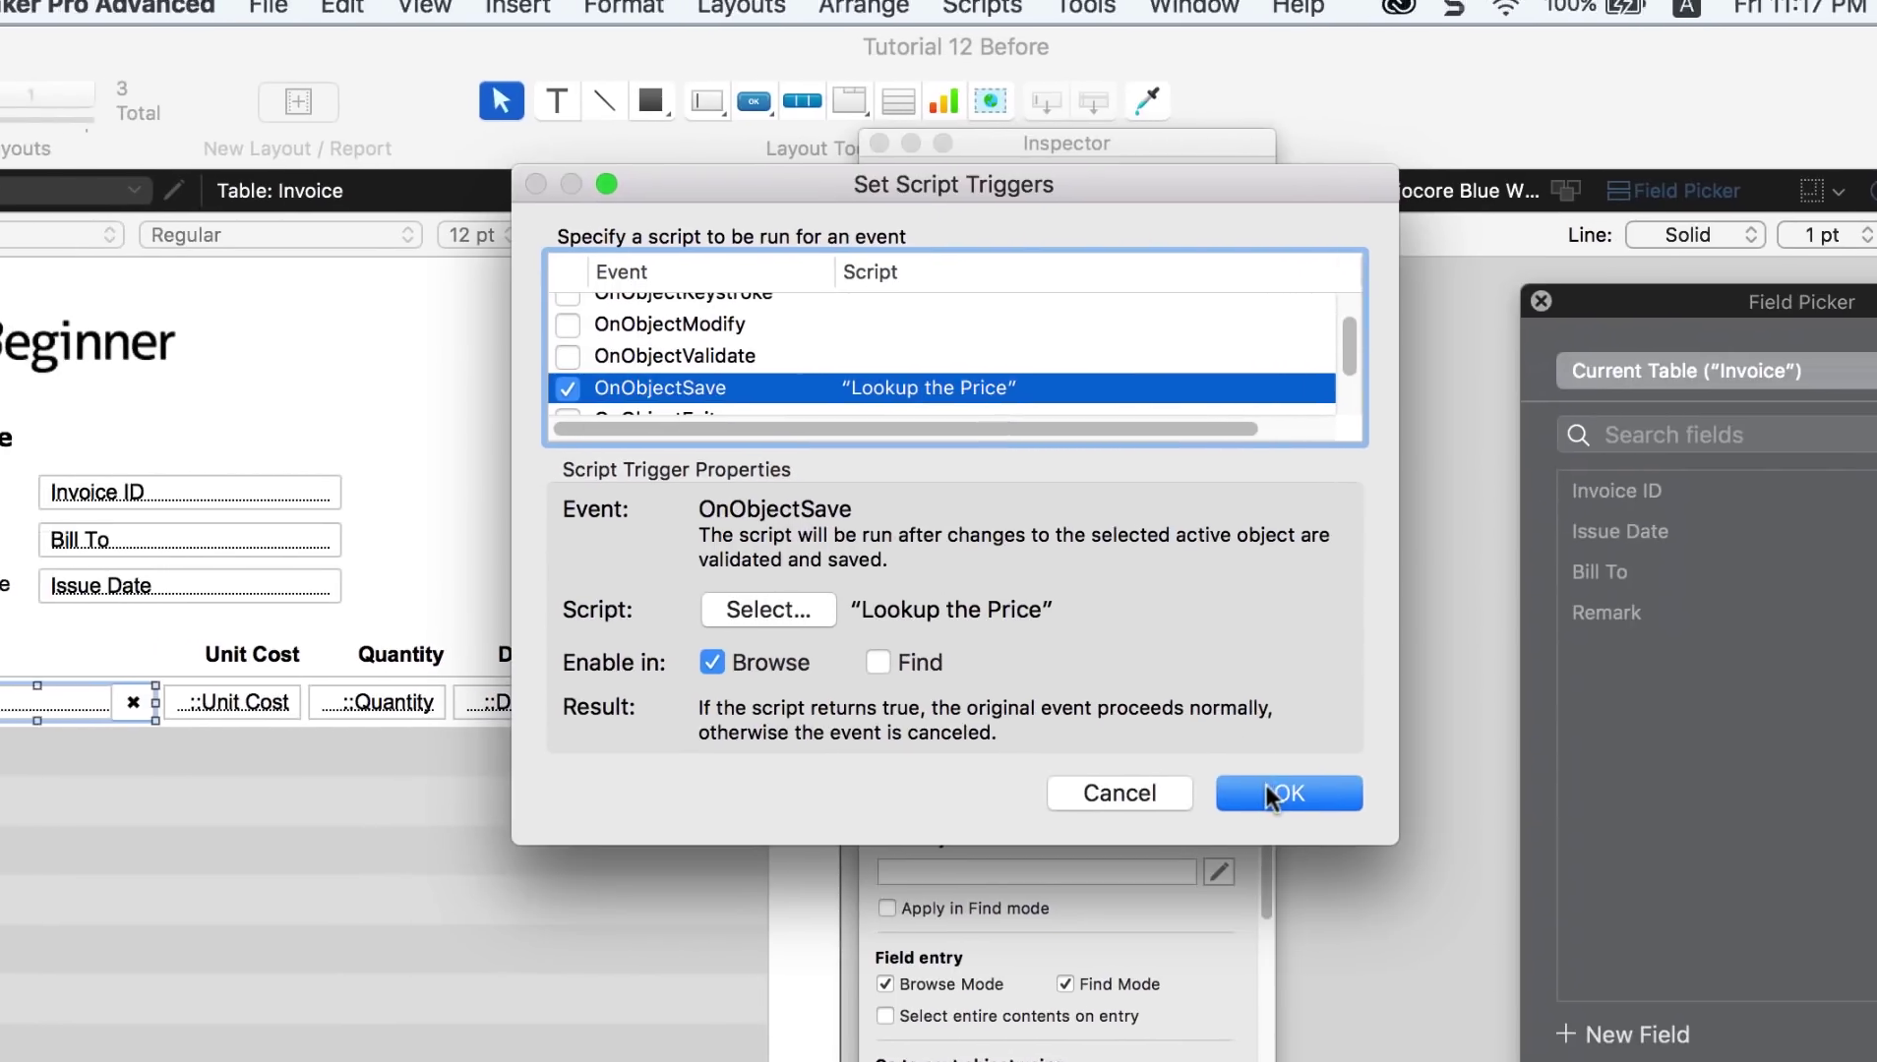
pyautogui.click(1110, 777)
pyautogui.click(597, 19)
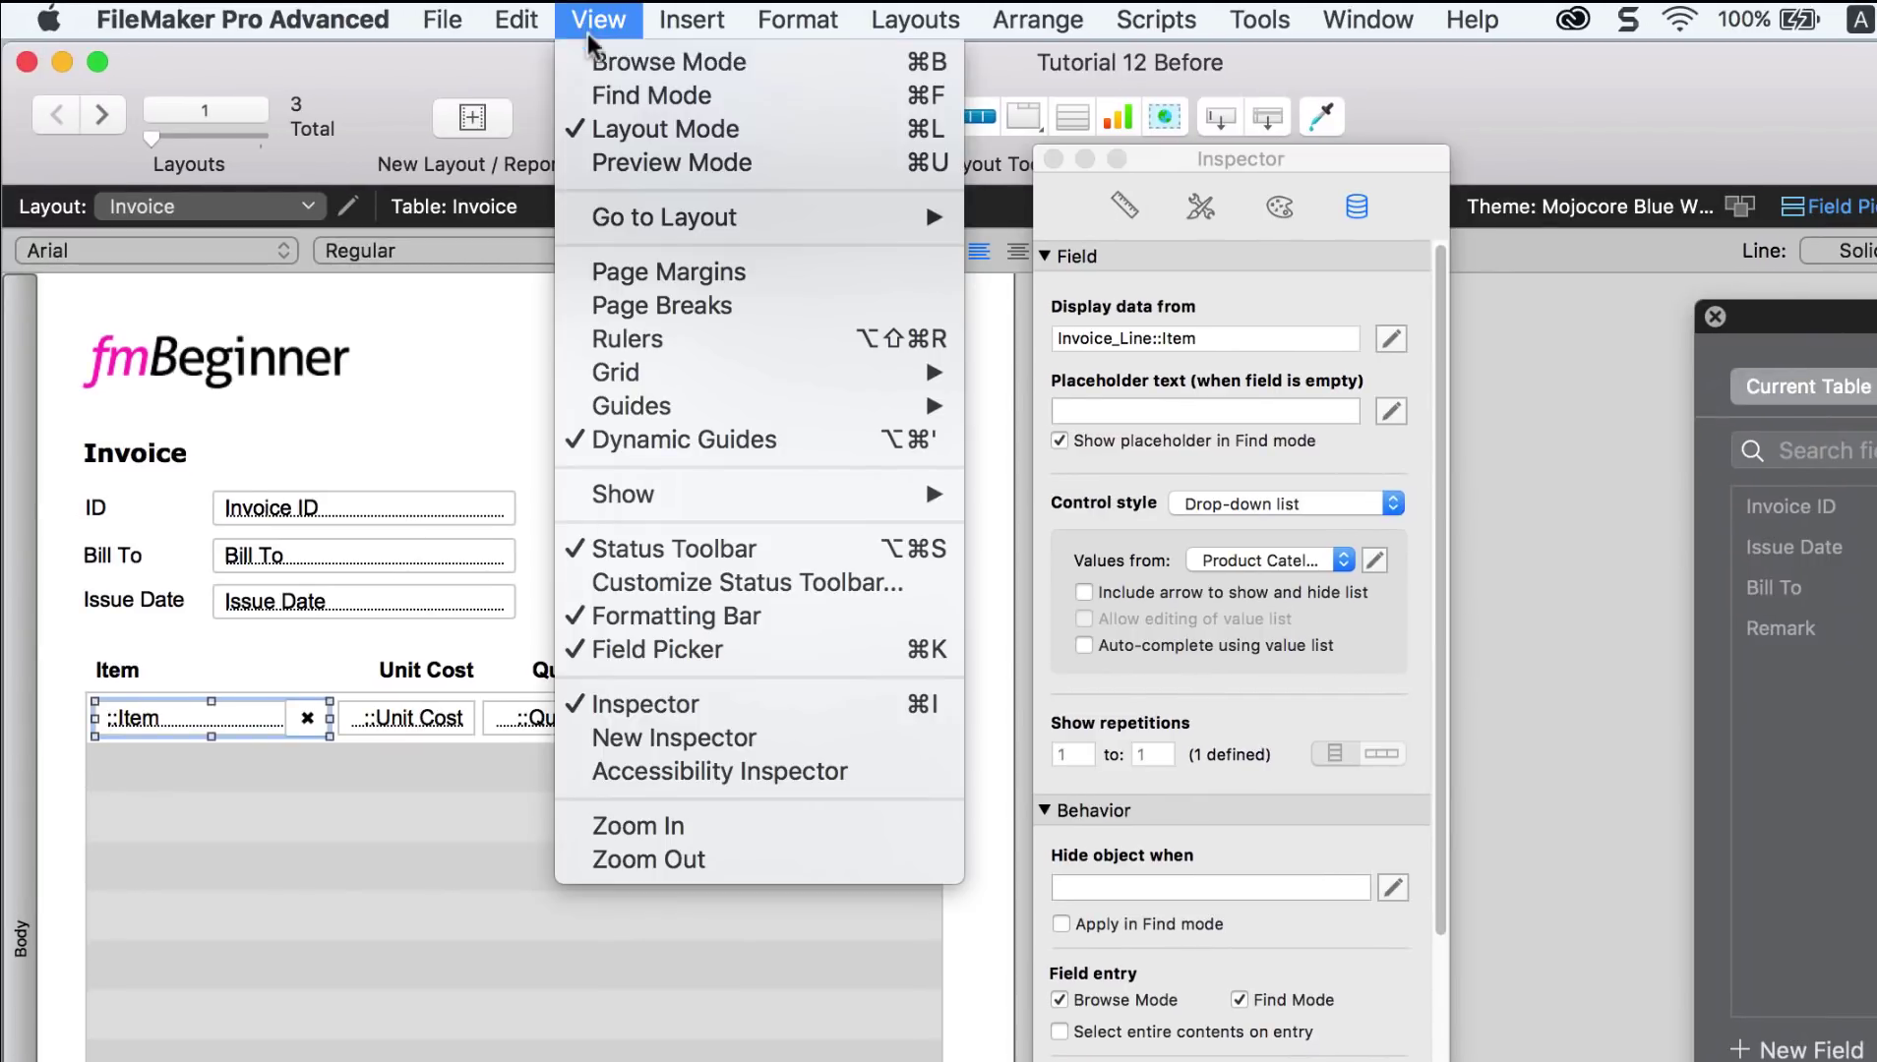
pyautogui.click(603, 65)
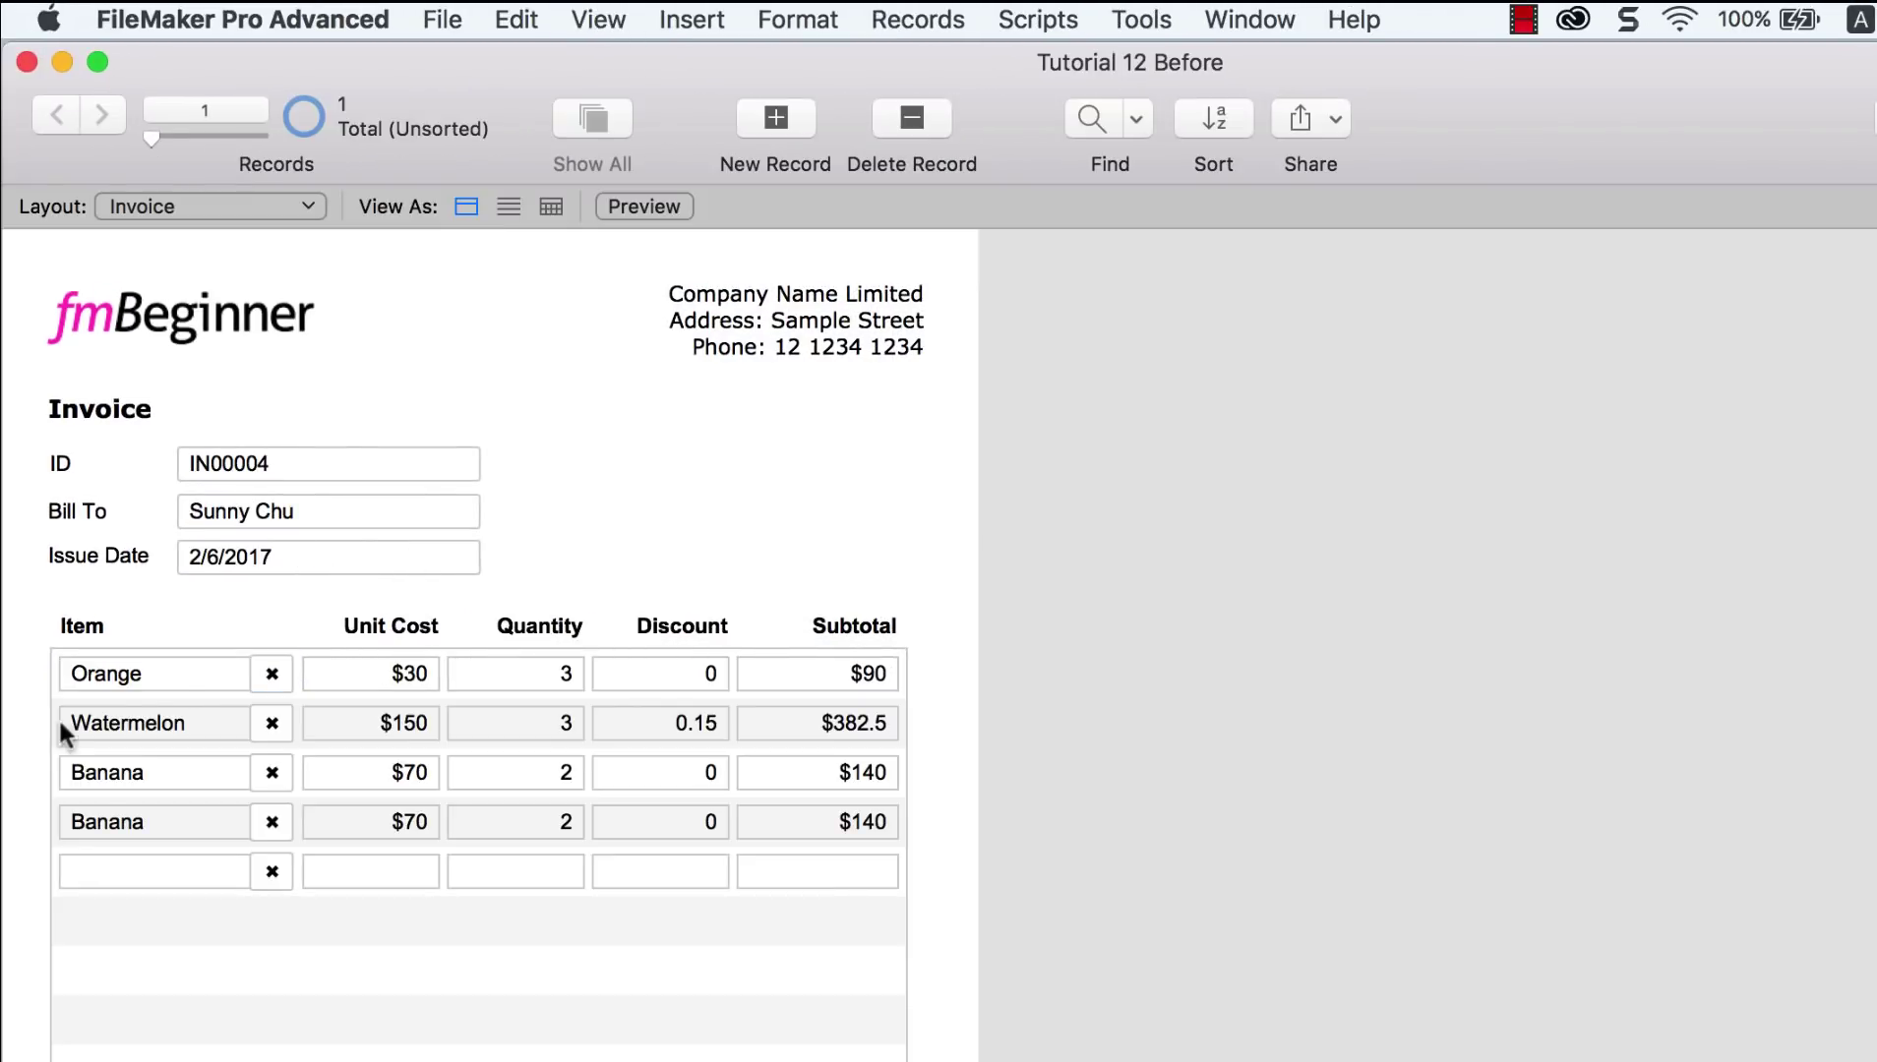
# Step: Switch the first line's item to Apple and check its Unit Cost auto-fills as 123
pyautogui.click(173, 669)
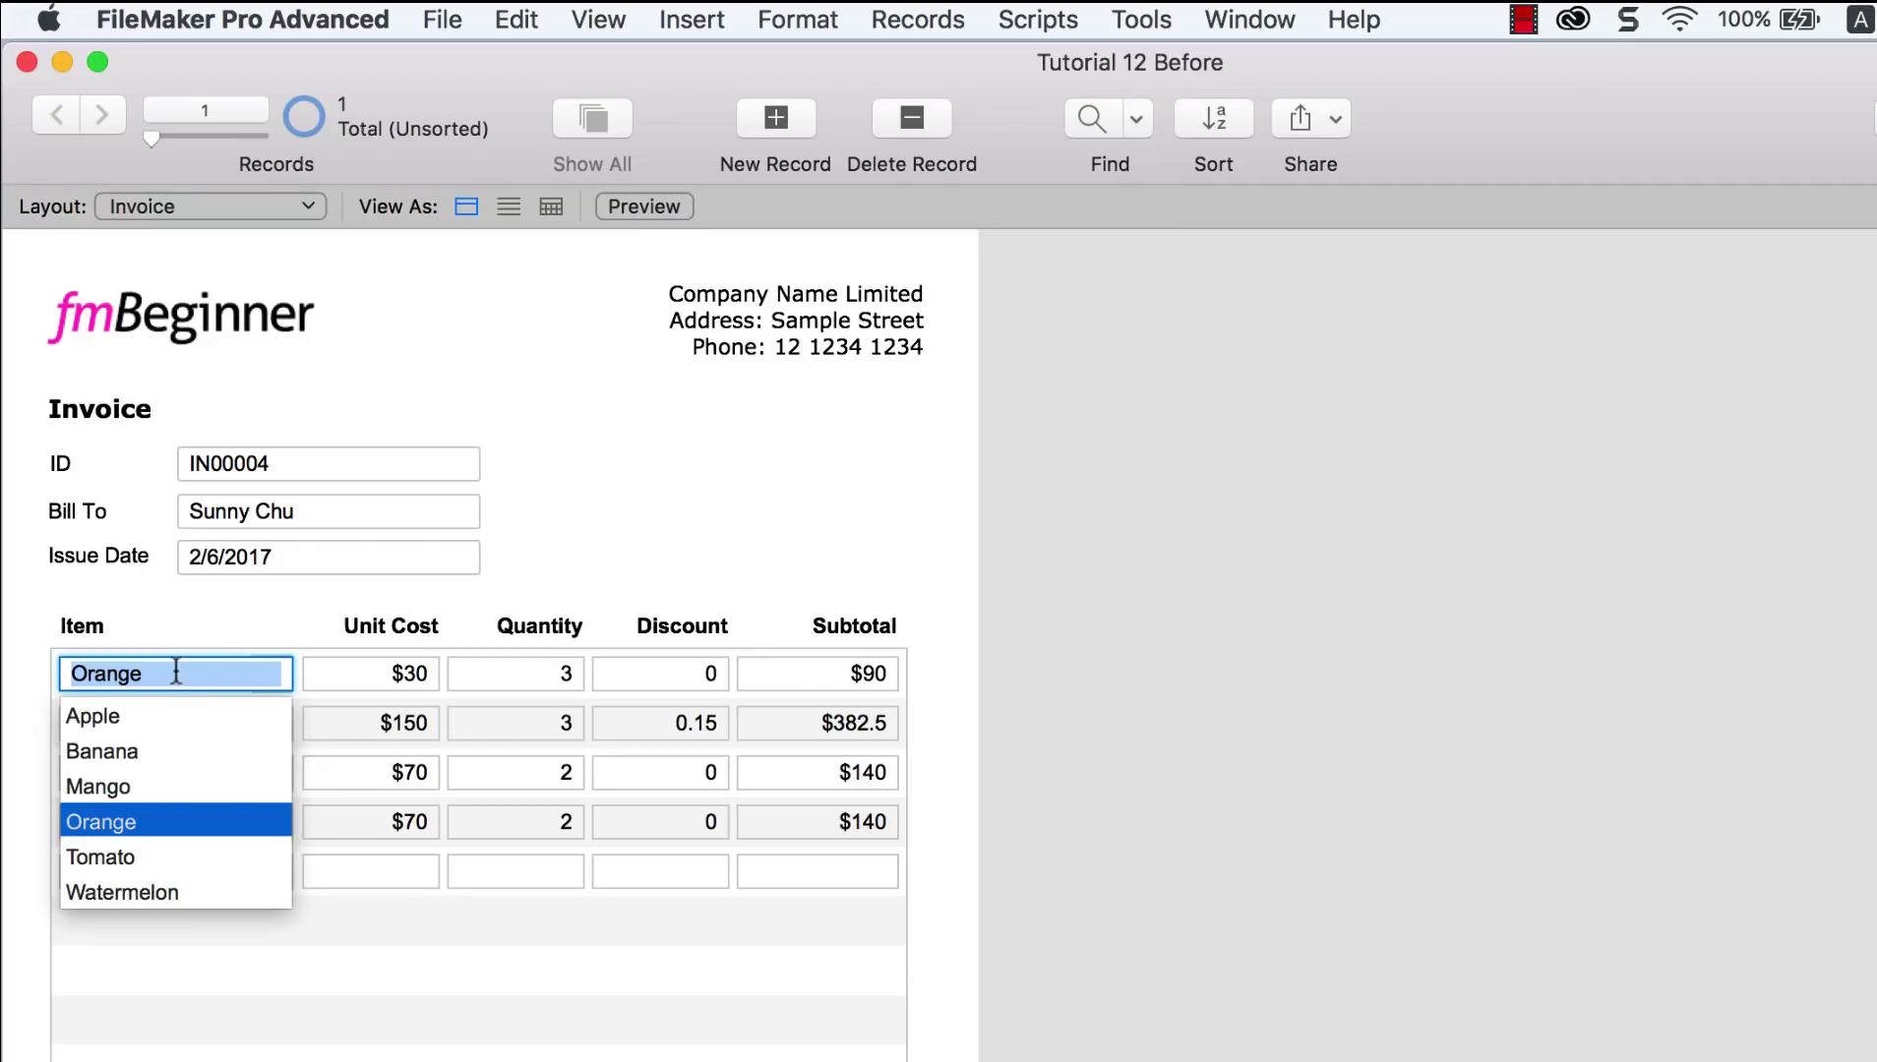
pyautogui.click(134, 721)
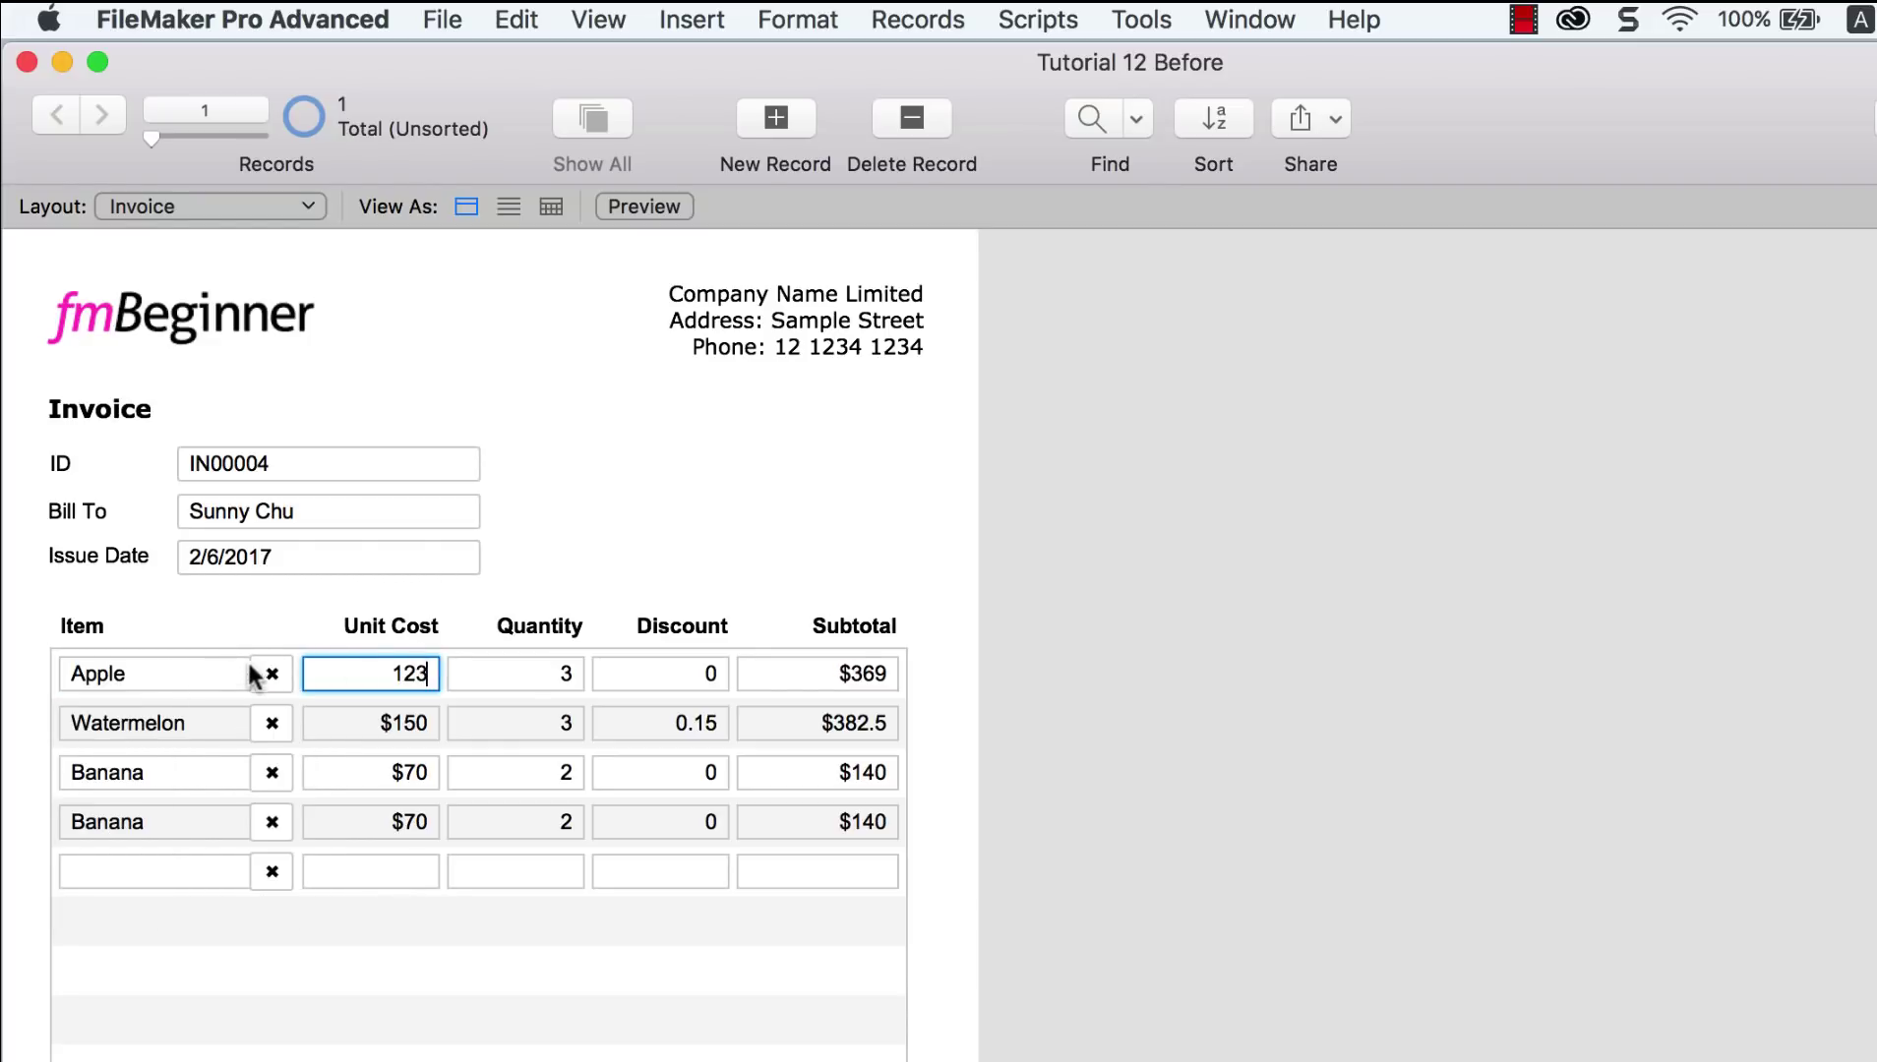
pyautogui.doubleClick(428, 674)
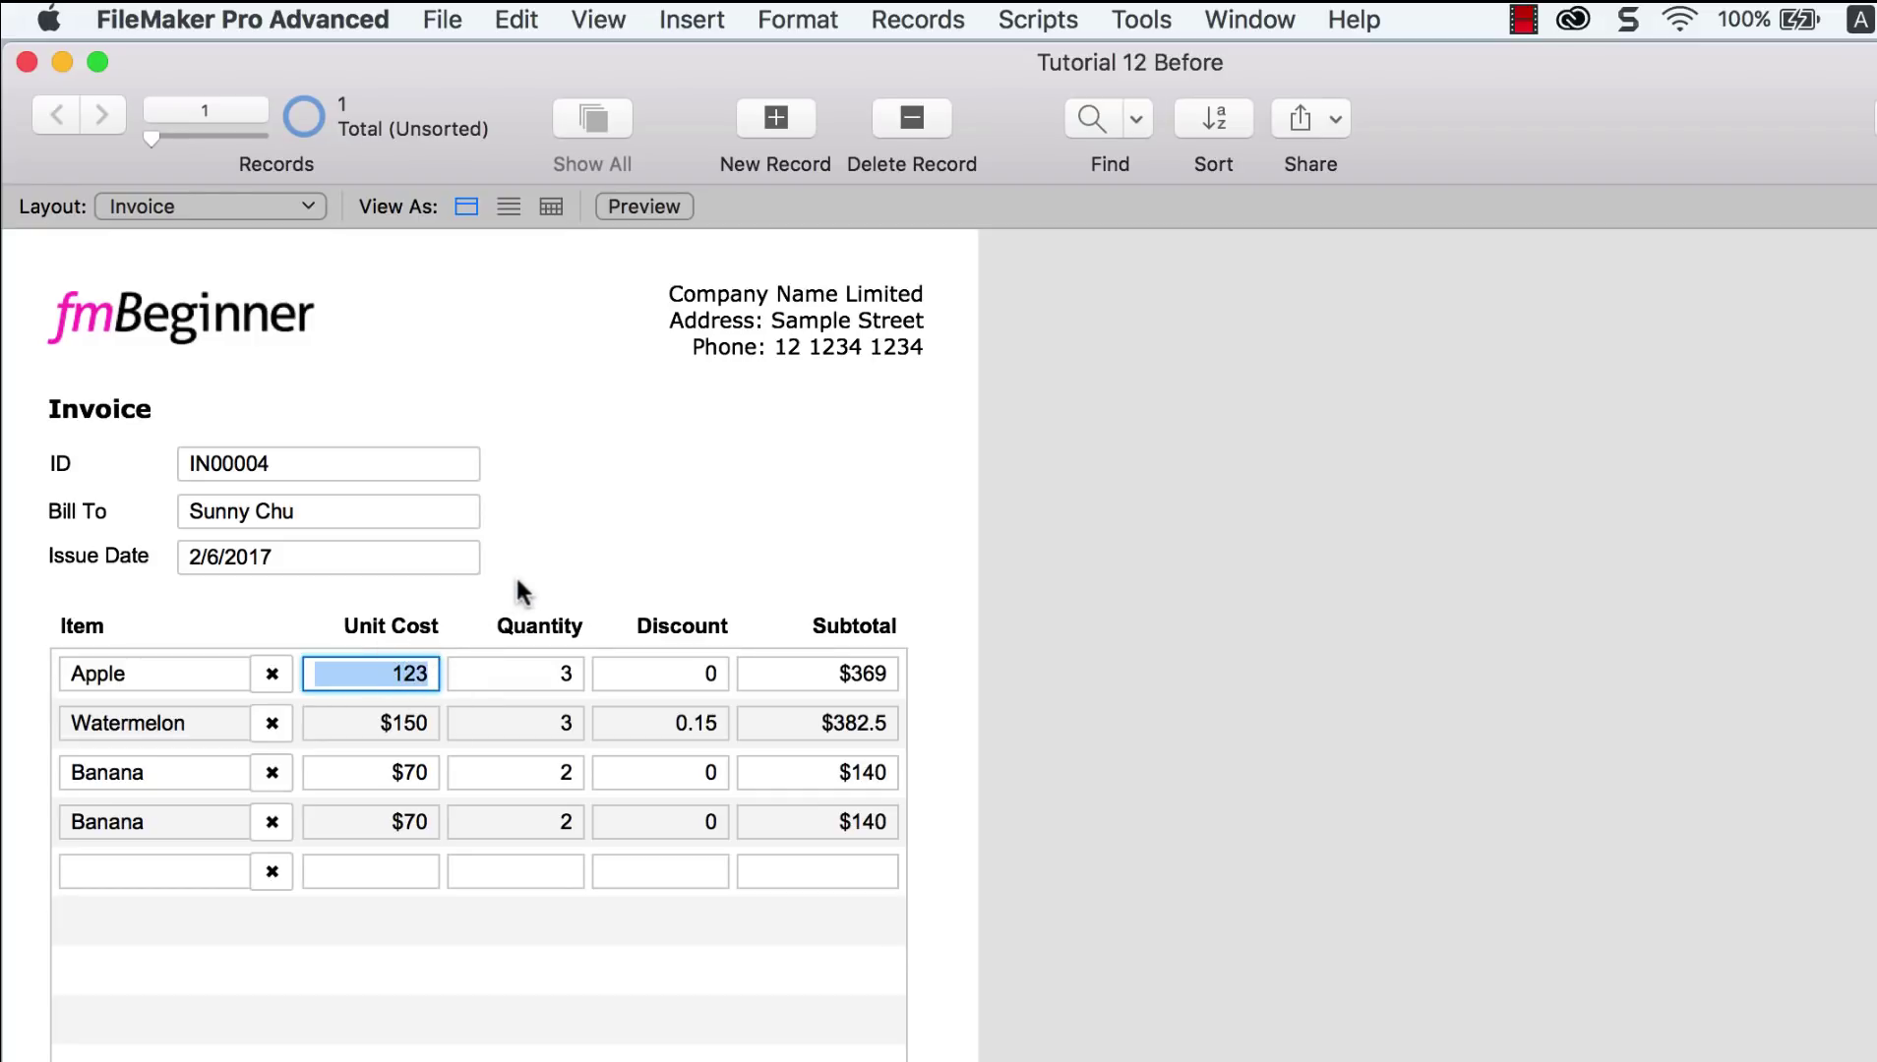
pyautogui.click(1031, 20)
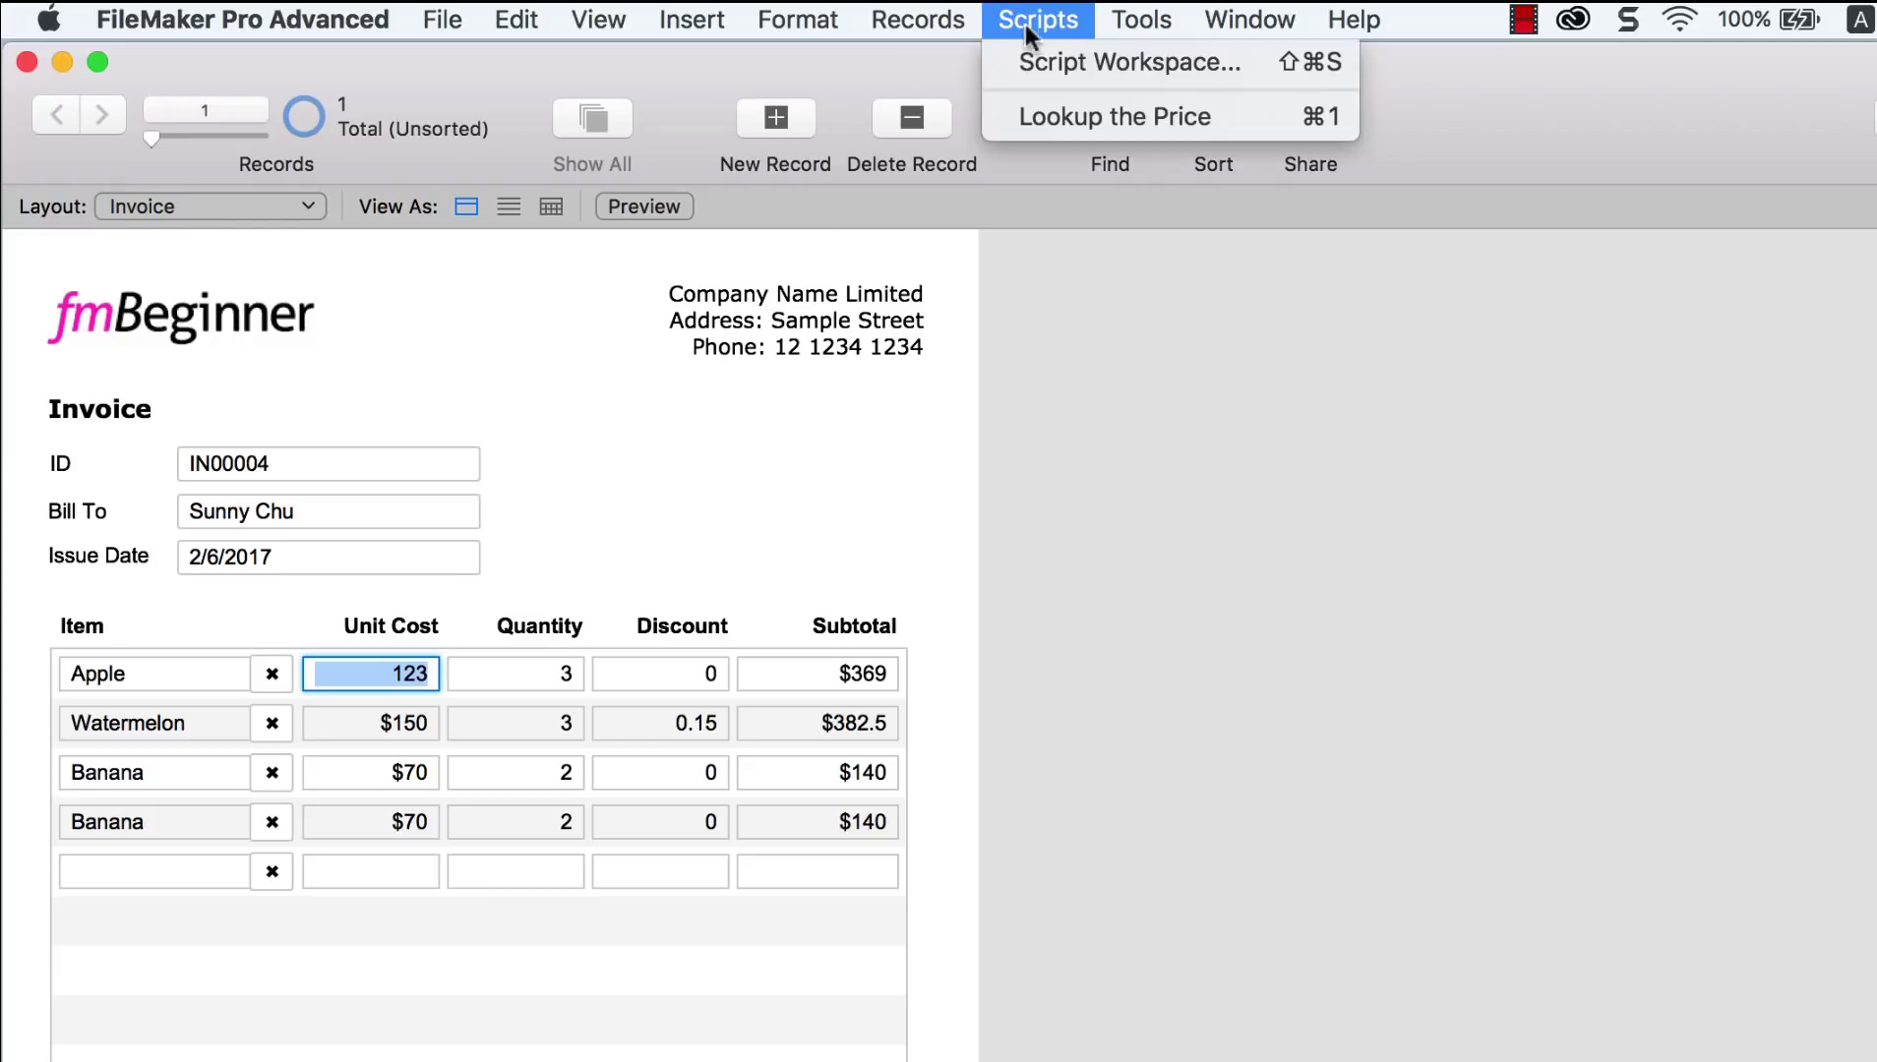
# Step: Replace the Set Field calculation's 123 with Product::Unit Price
pyautogui.click(1031, 62)
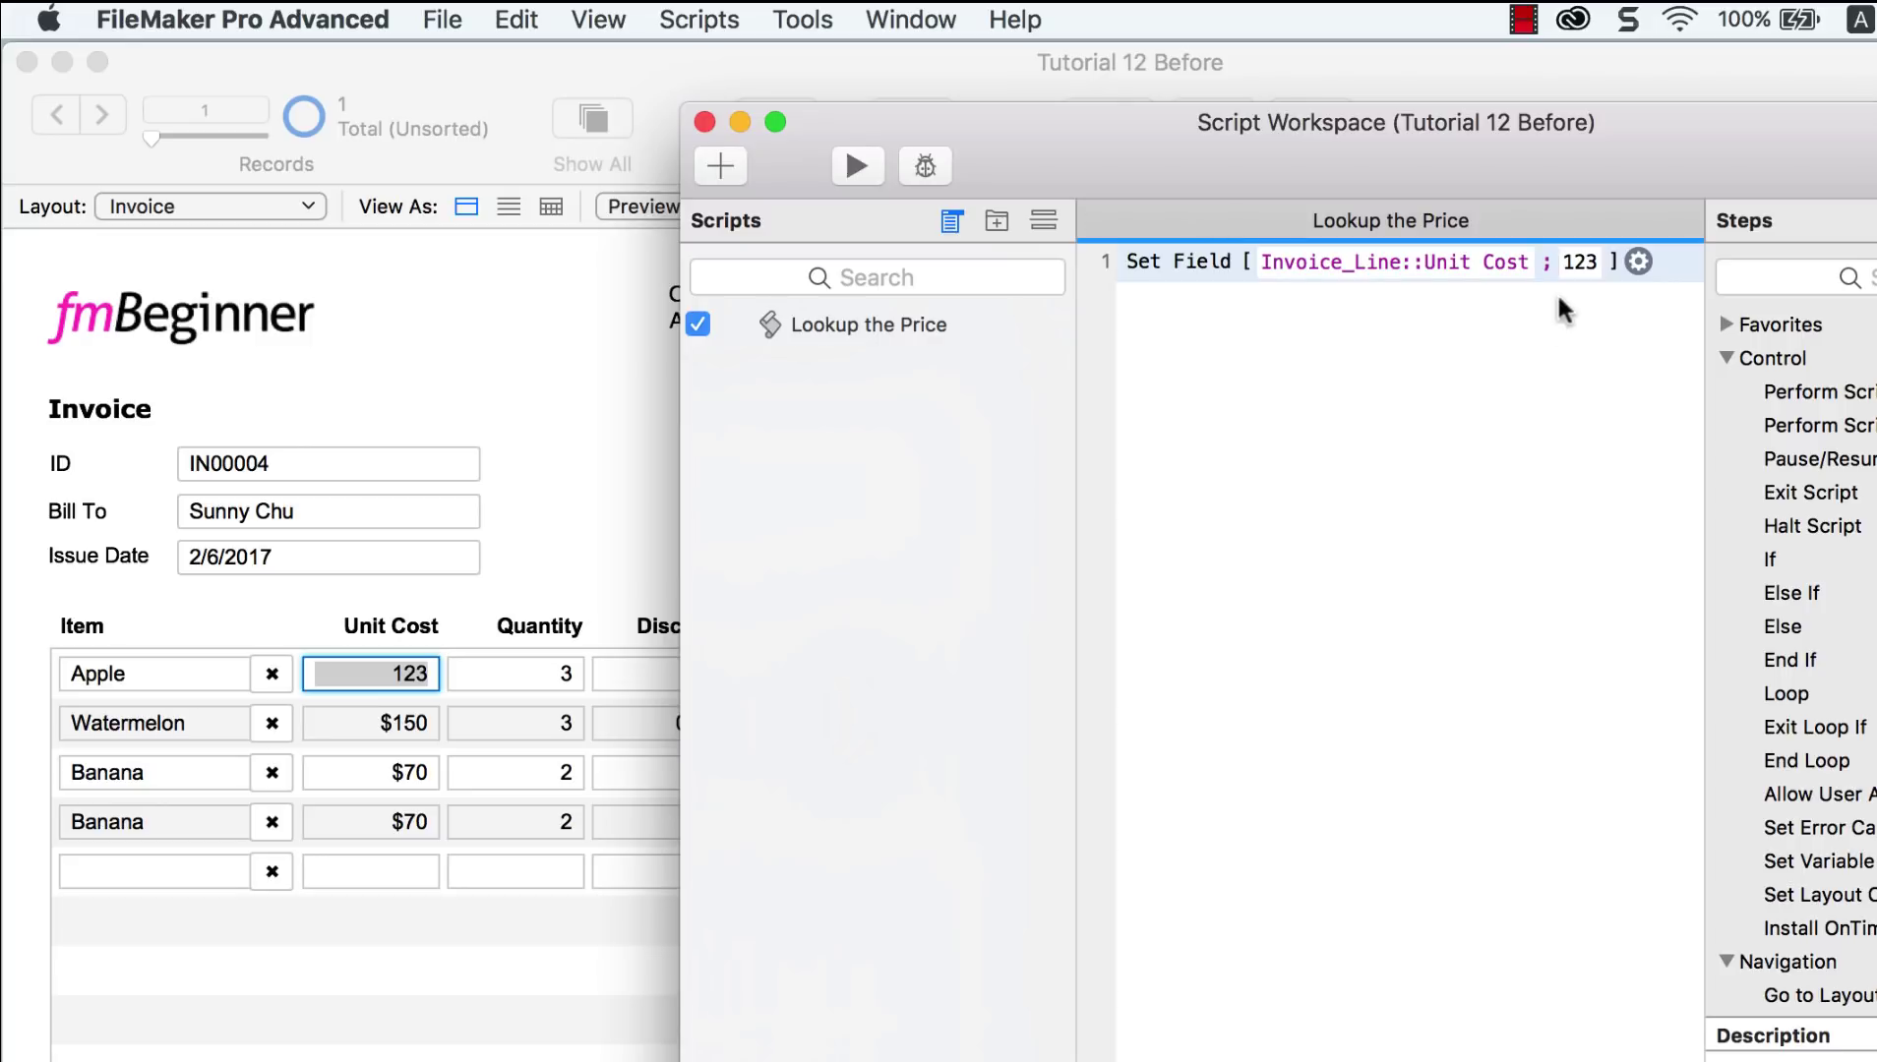
pyautogui.click(1639, 262)
pyautogui.click(1718, 385)
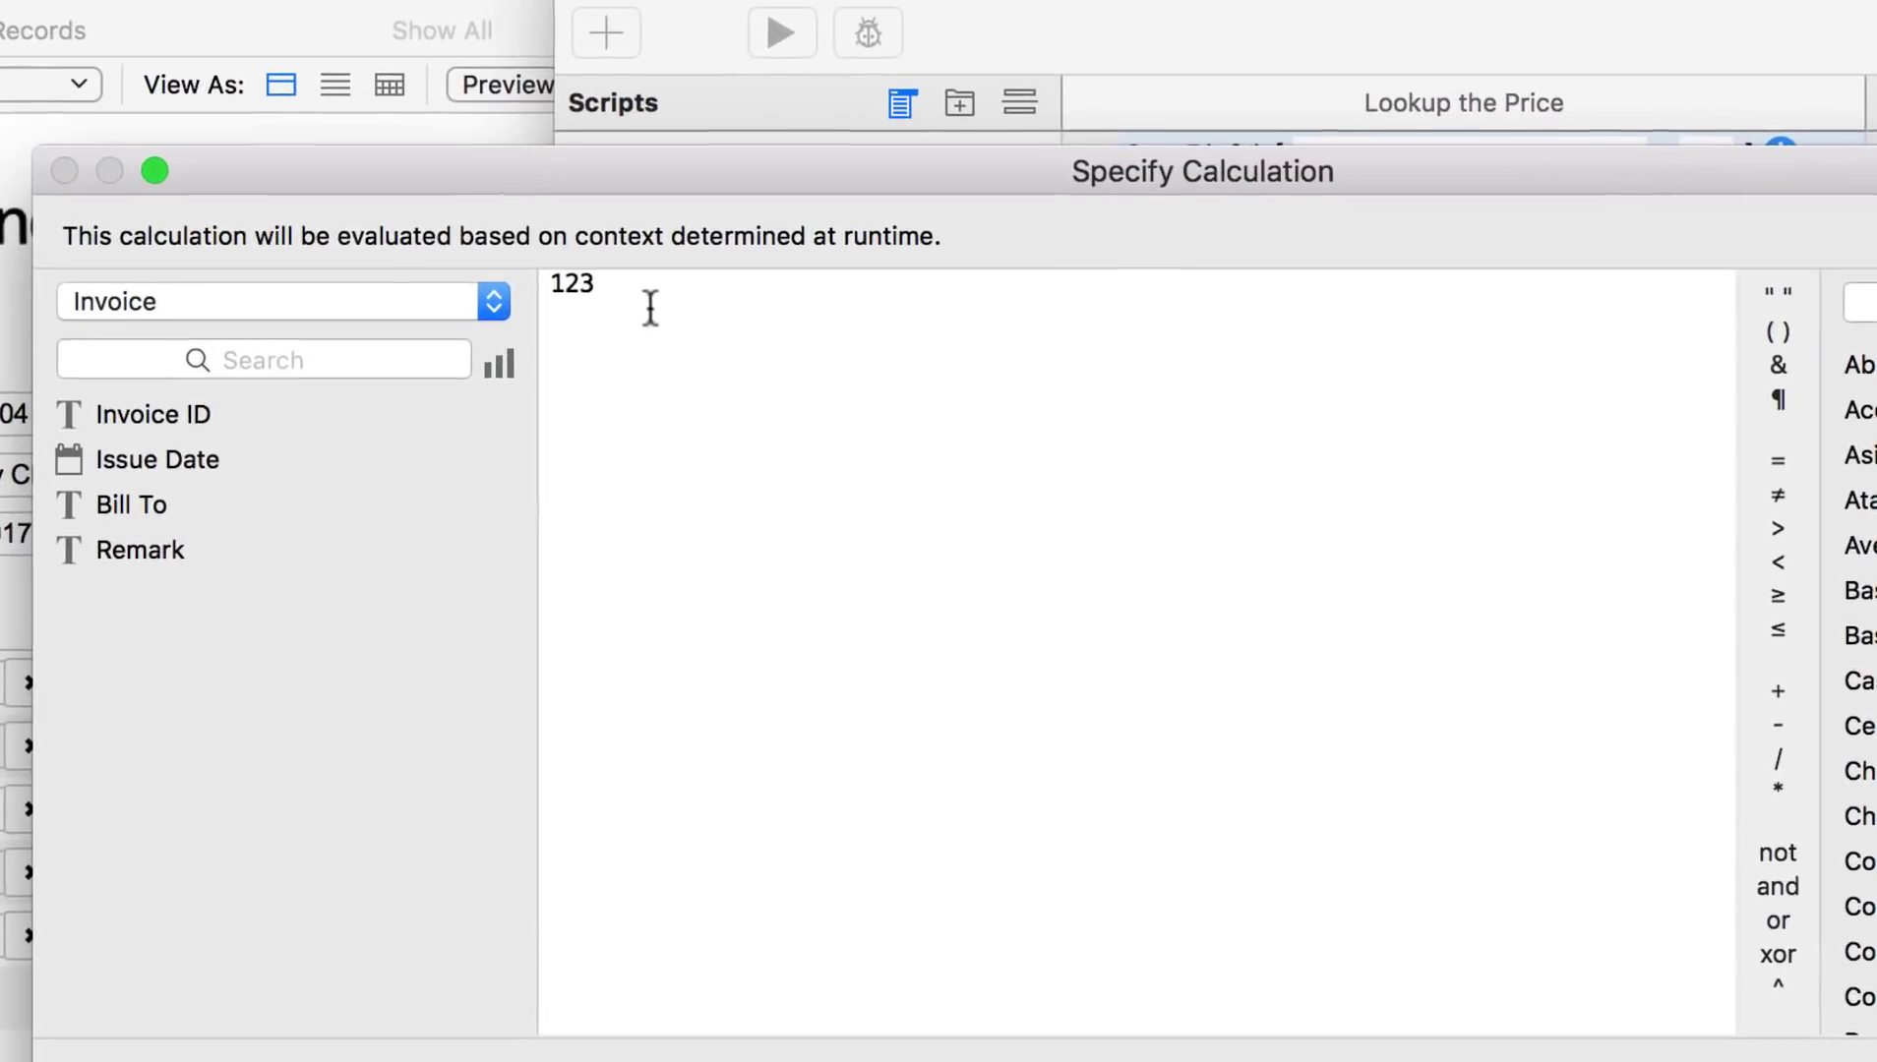
pyautogui.moveTo(753, 379); pyautogui.dragTo(675, 361)
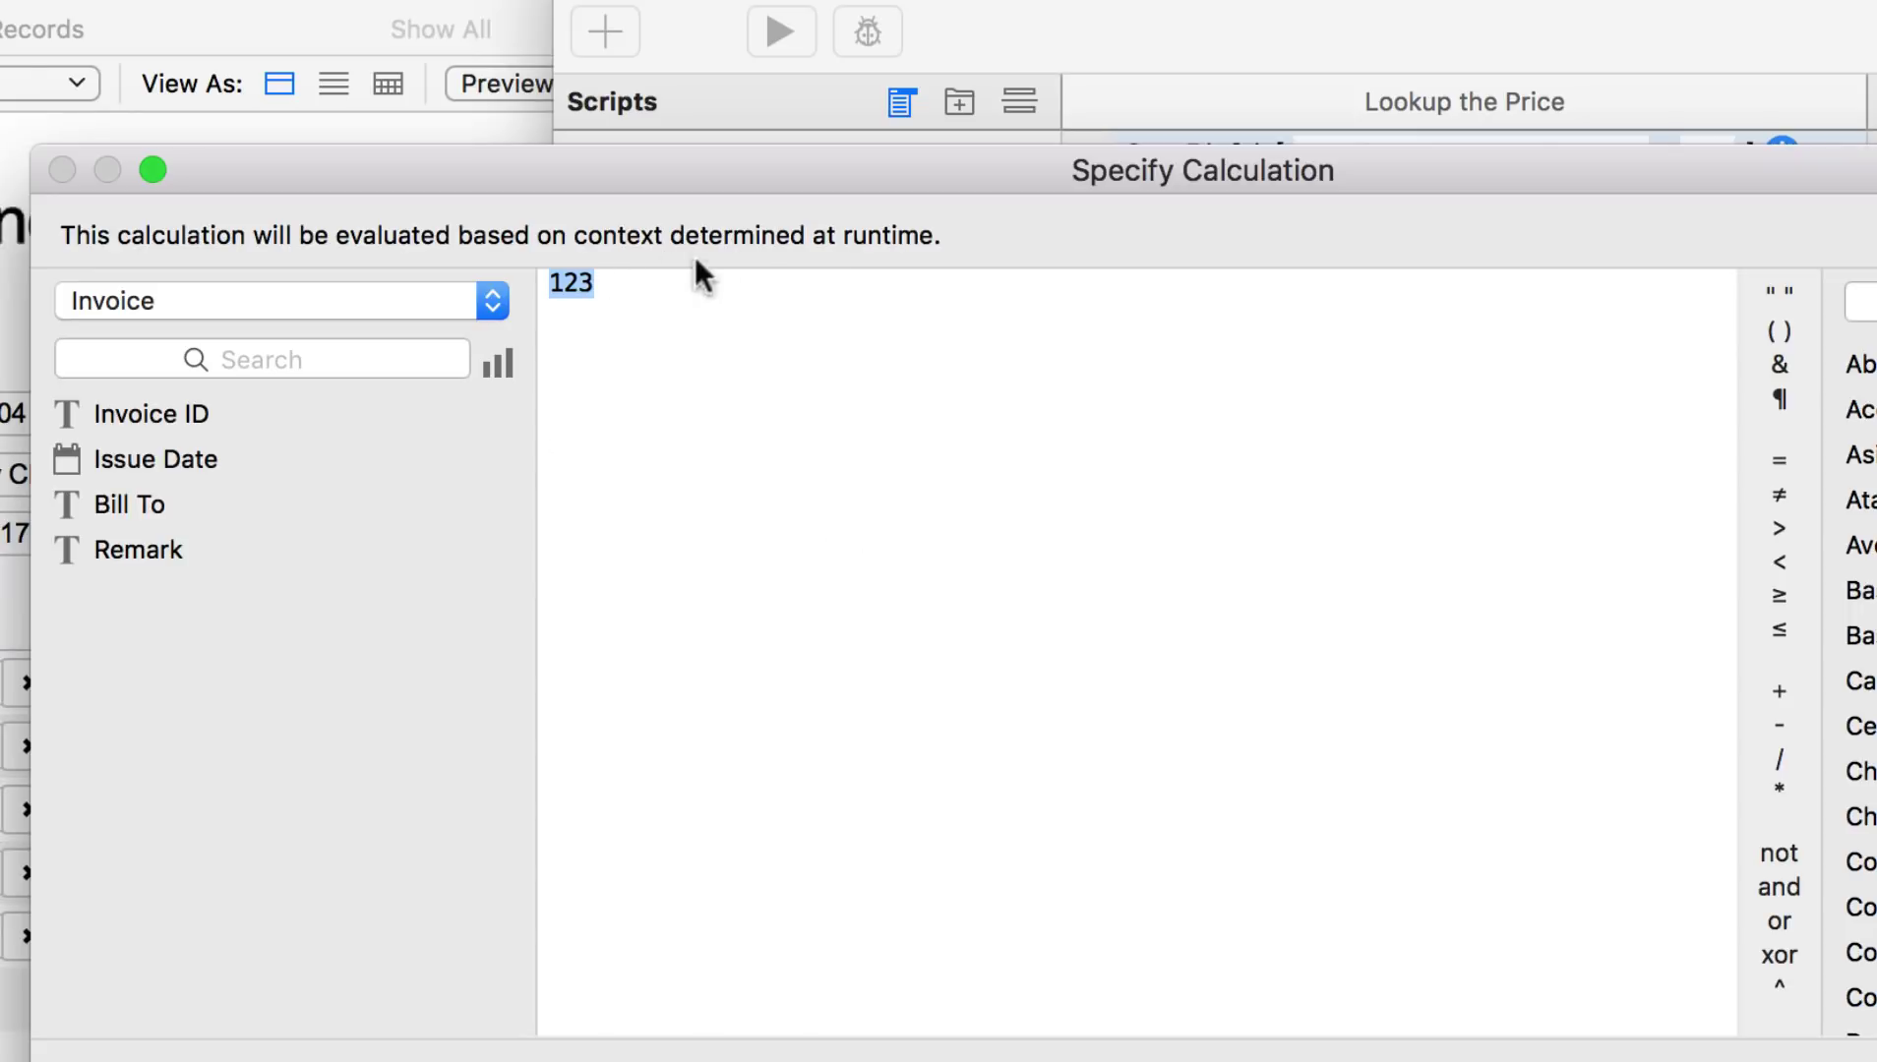
pyautogui.click(482, 294)
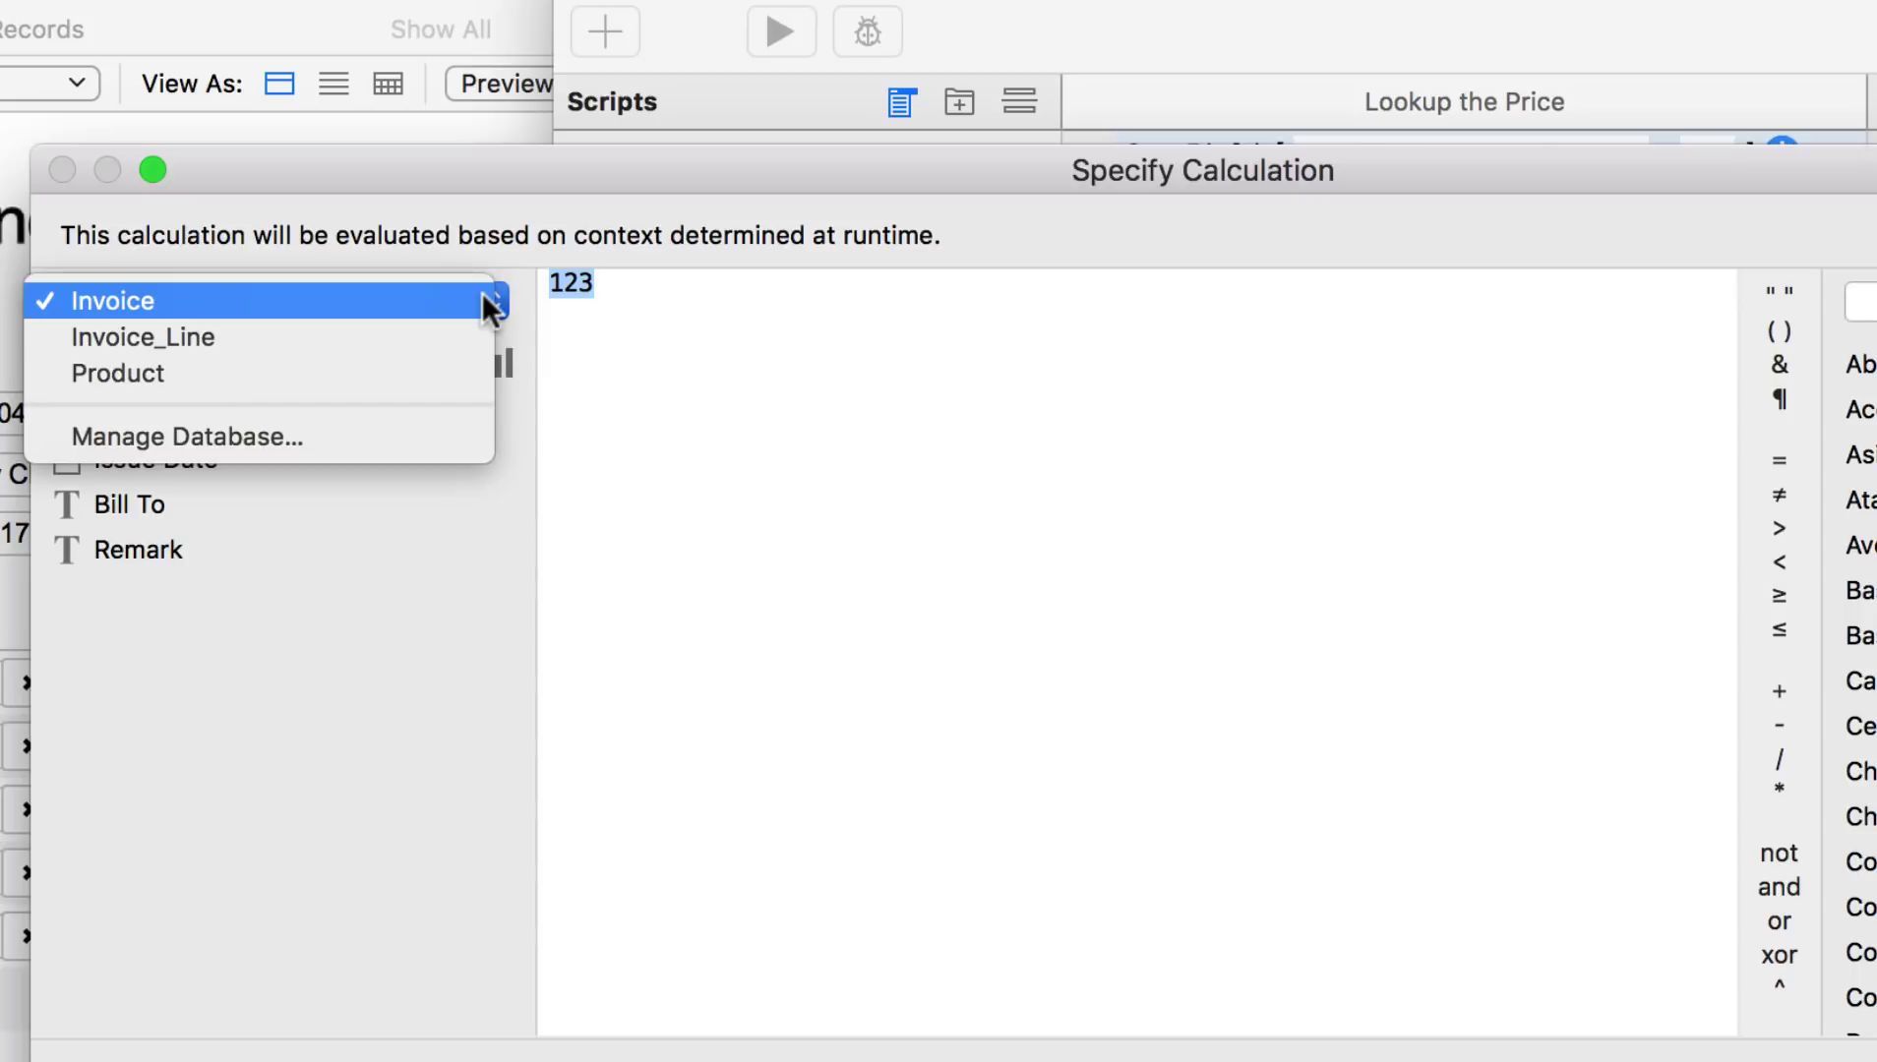
pyautogui.click(433, 373)
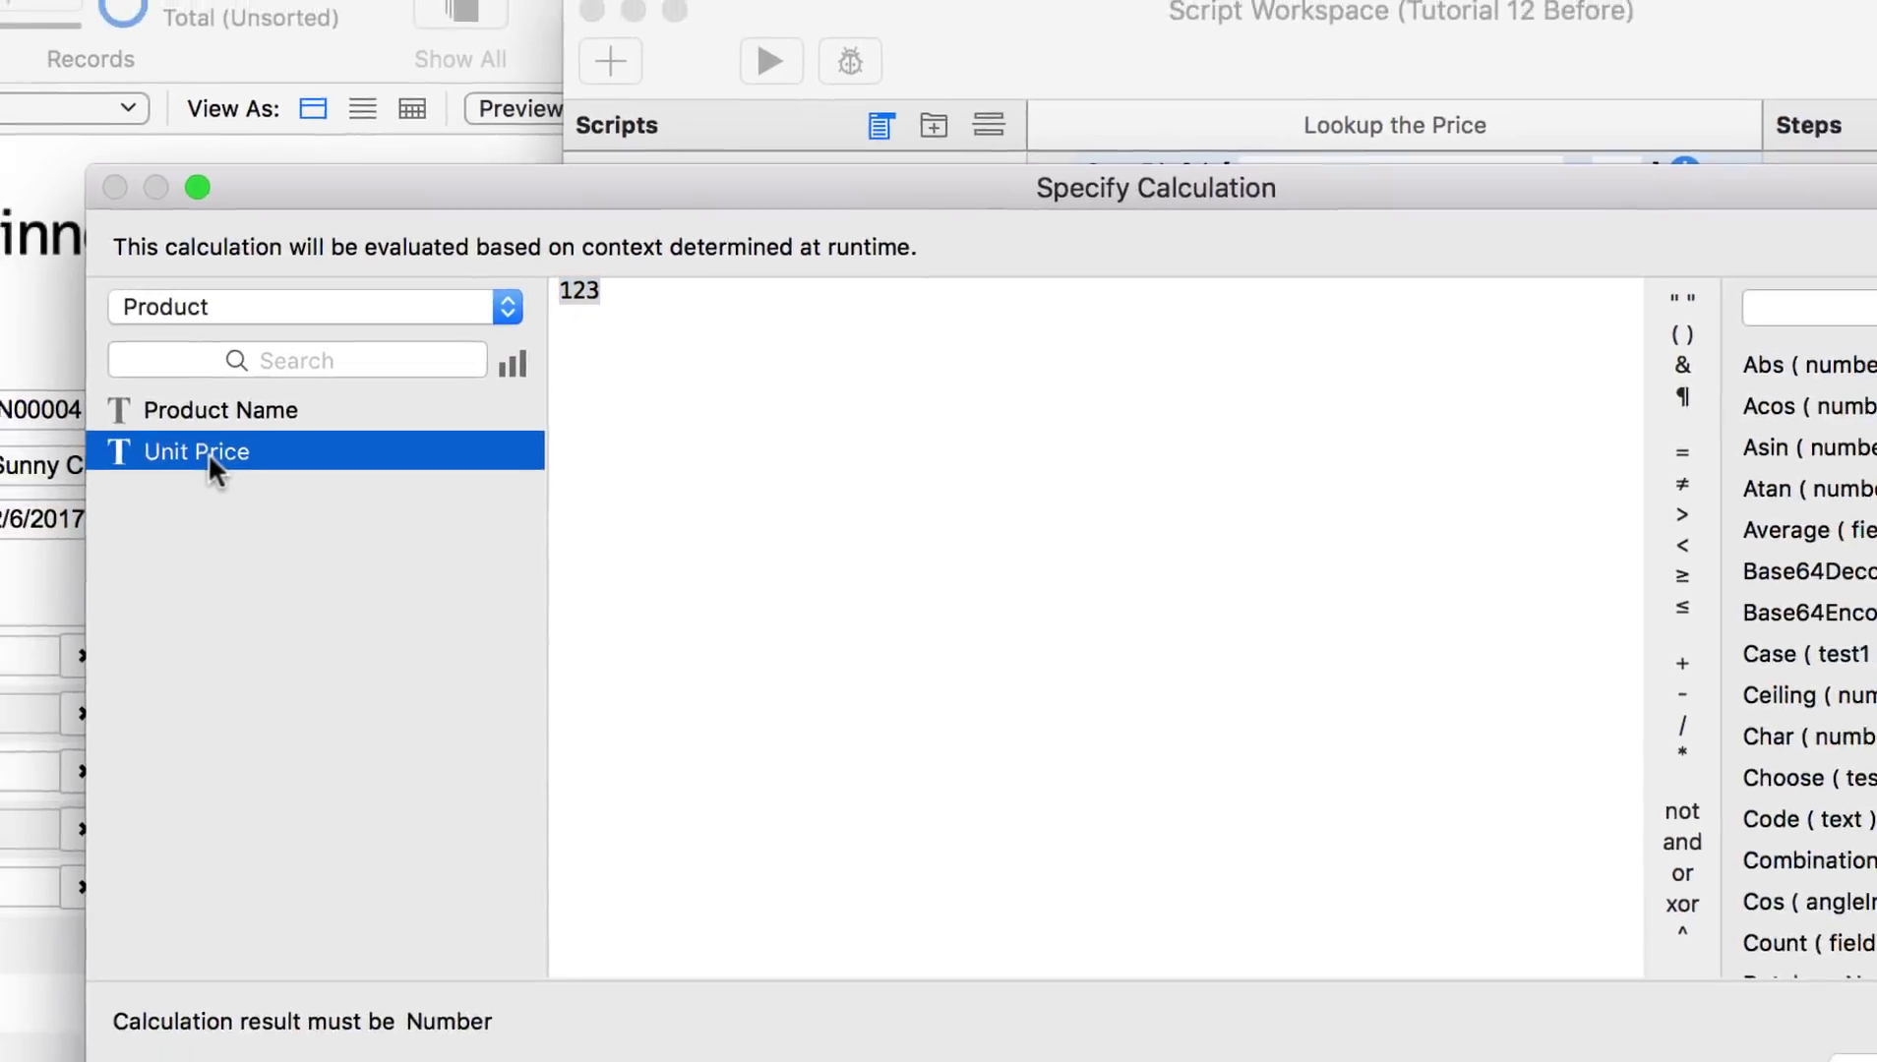
pyautogui.doubleClick(165, 462)
pyautogui.click(1714, 897)
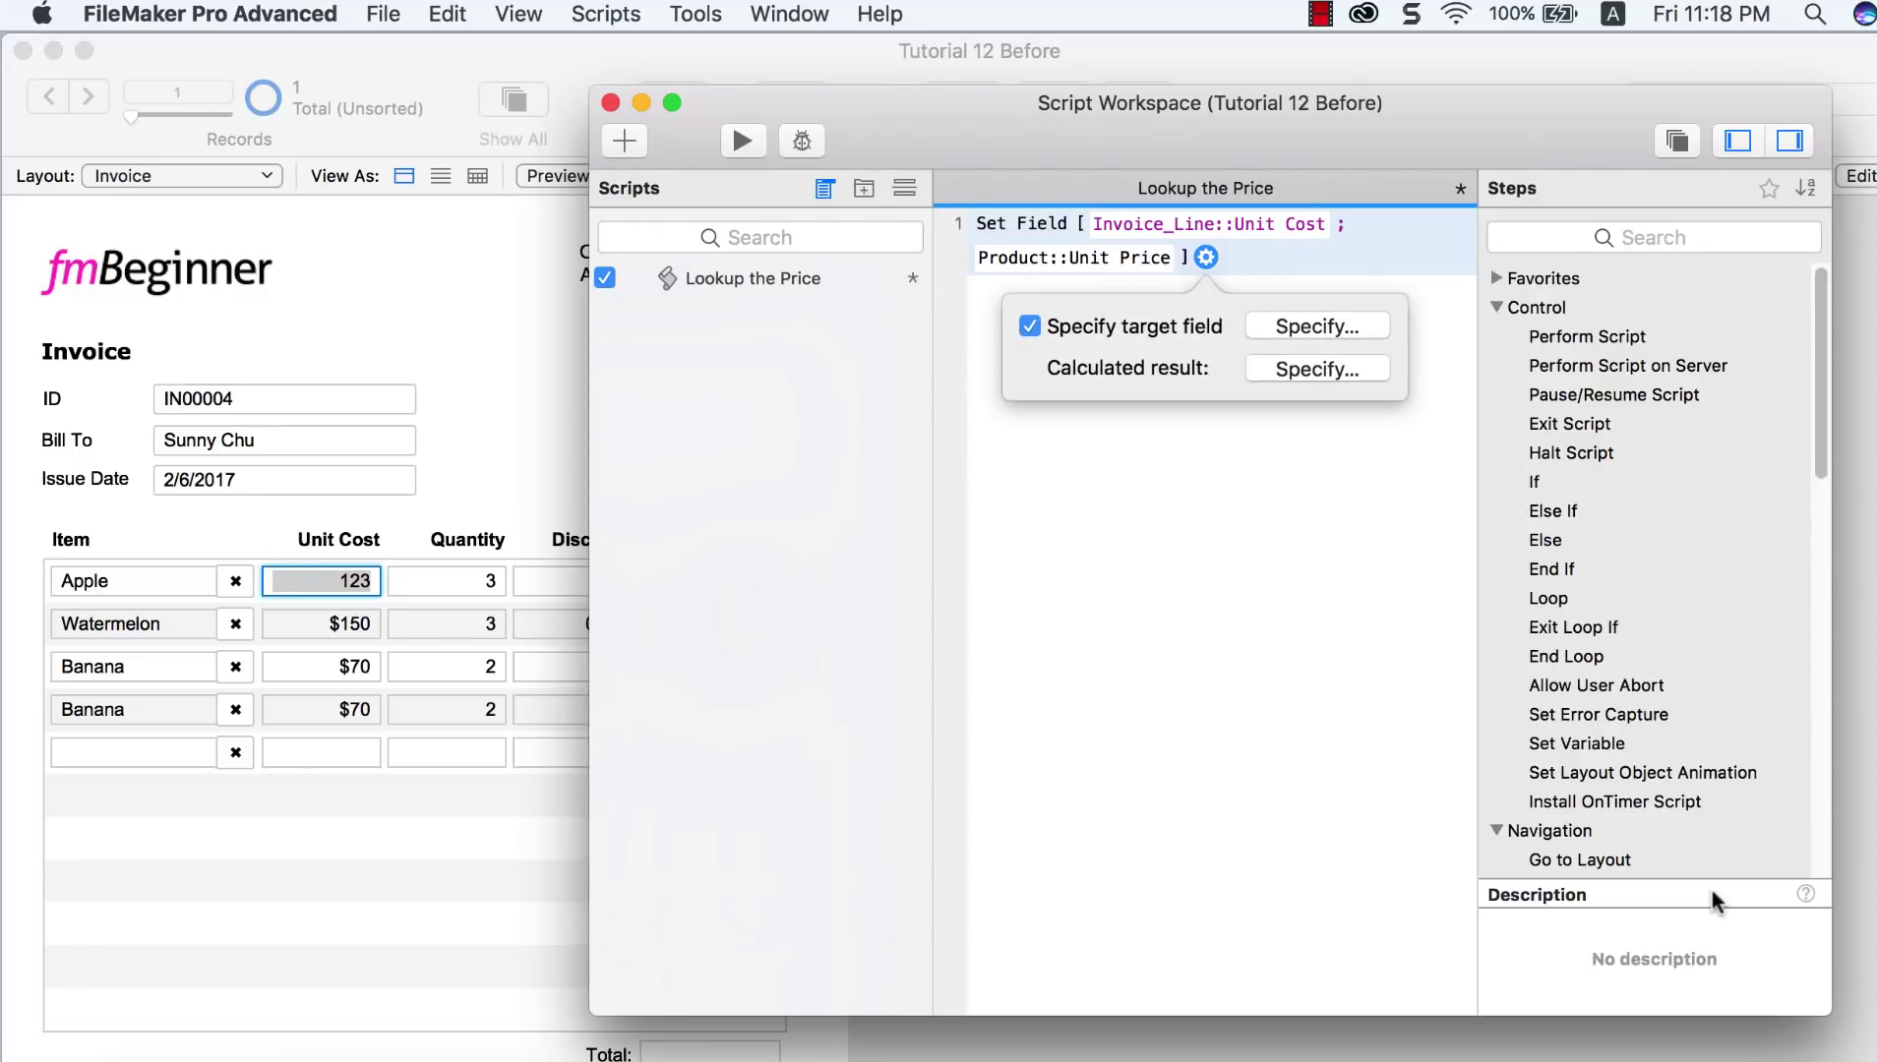
pyautogui.click(1320, 636)
# Step: Save the Lookup the Price script and close the script workspace
pyautogui.click(606, 14)
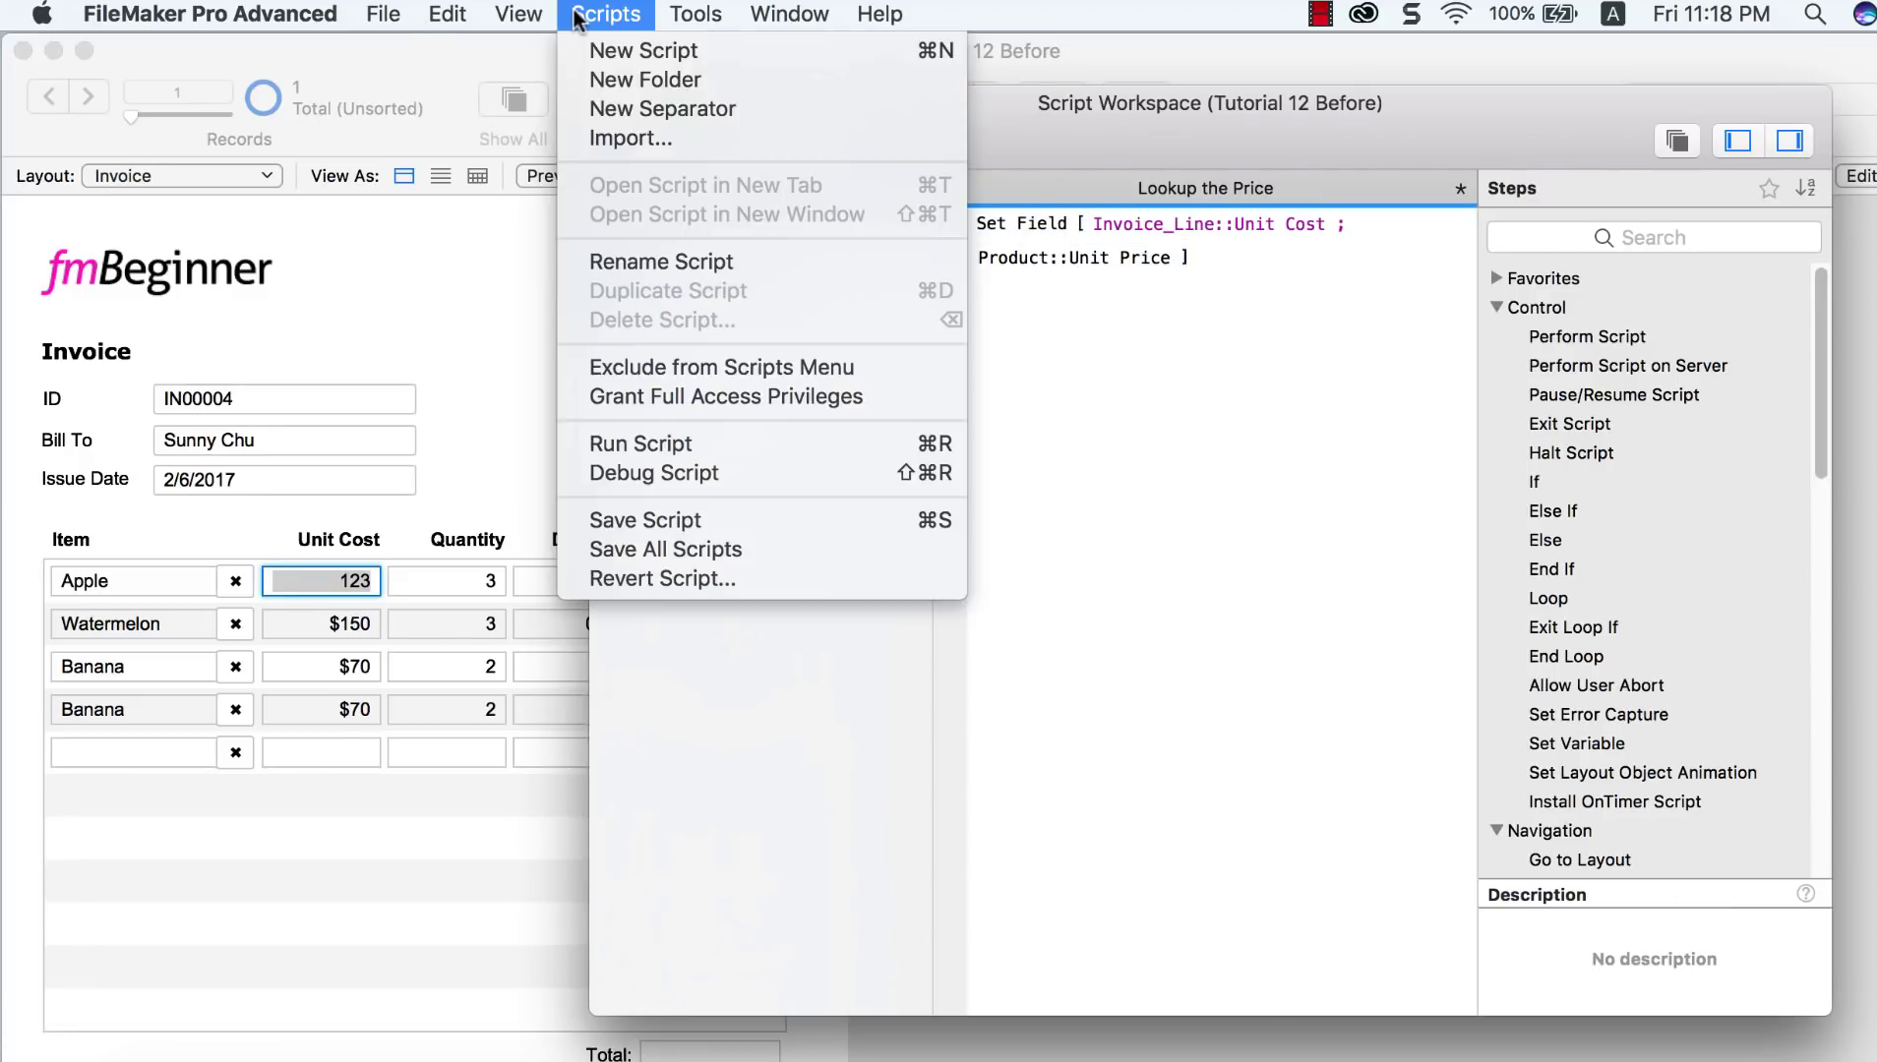
pyautogui.click(669, 520)
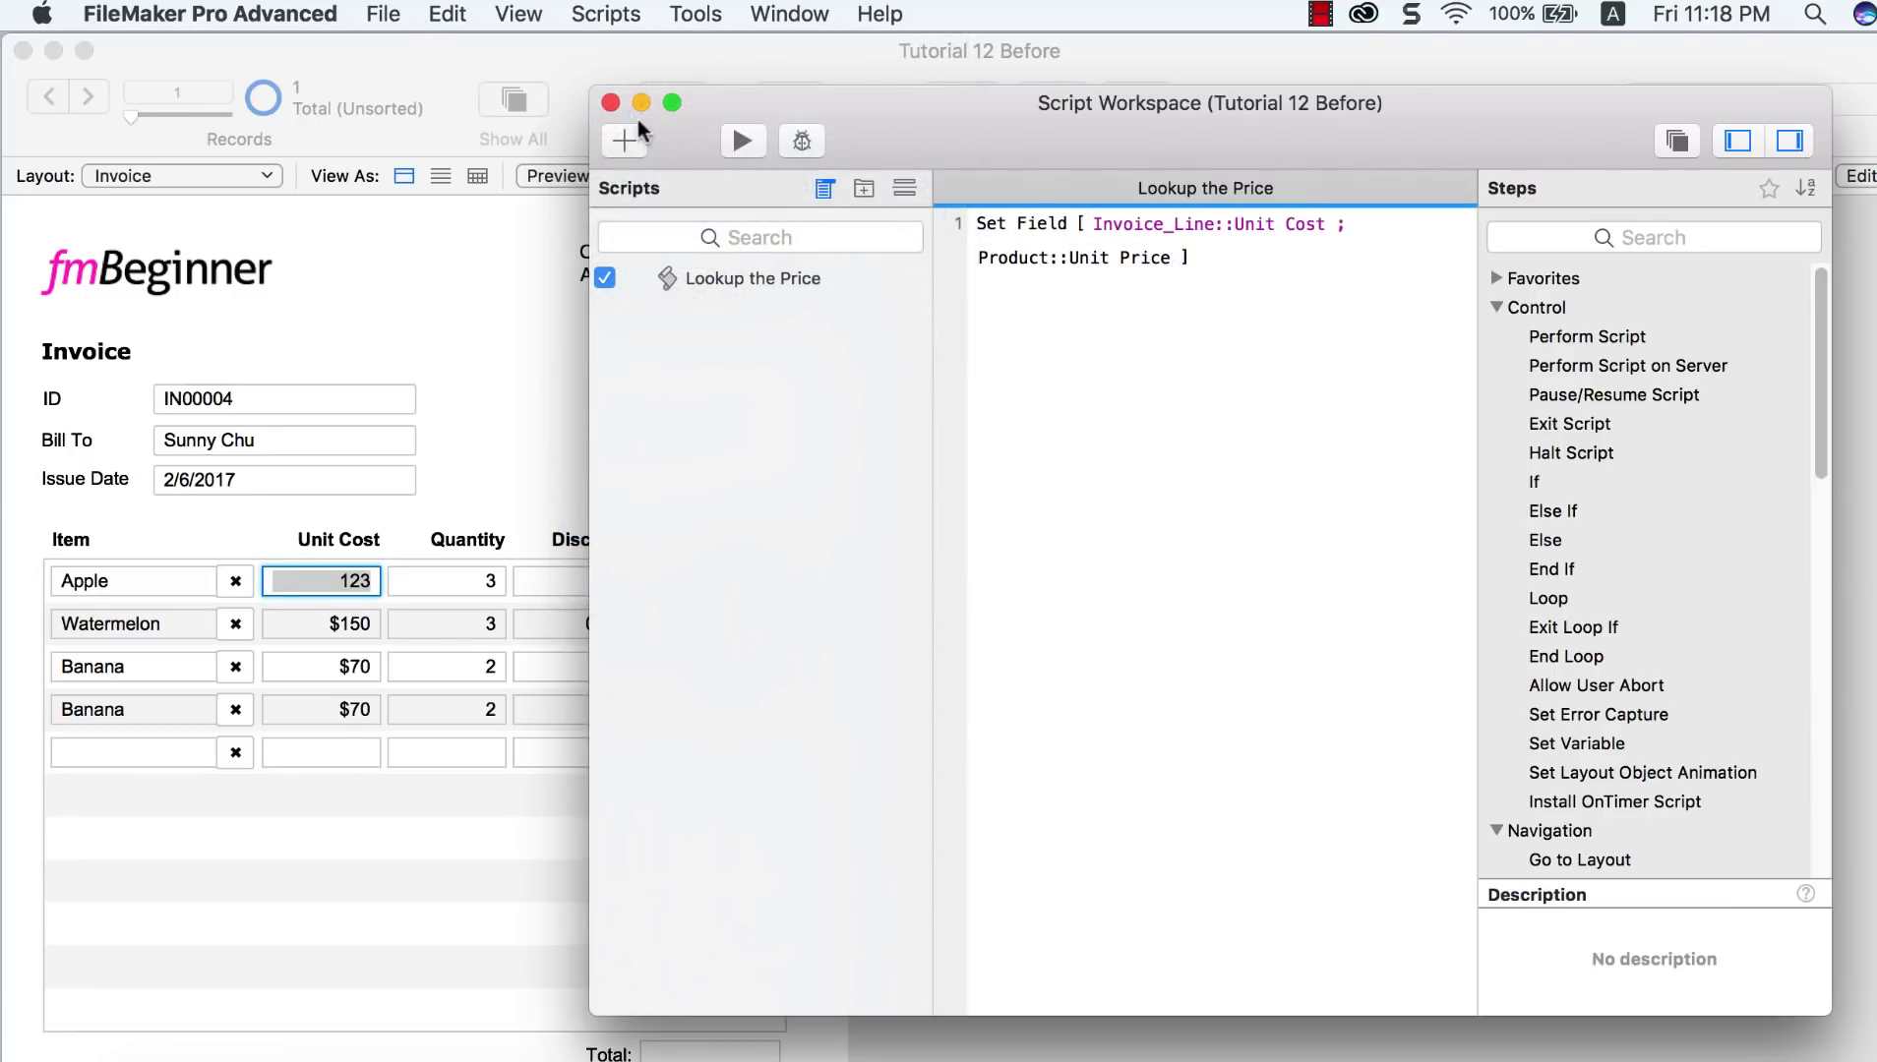
pyautogui.click(611, 102)
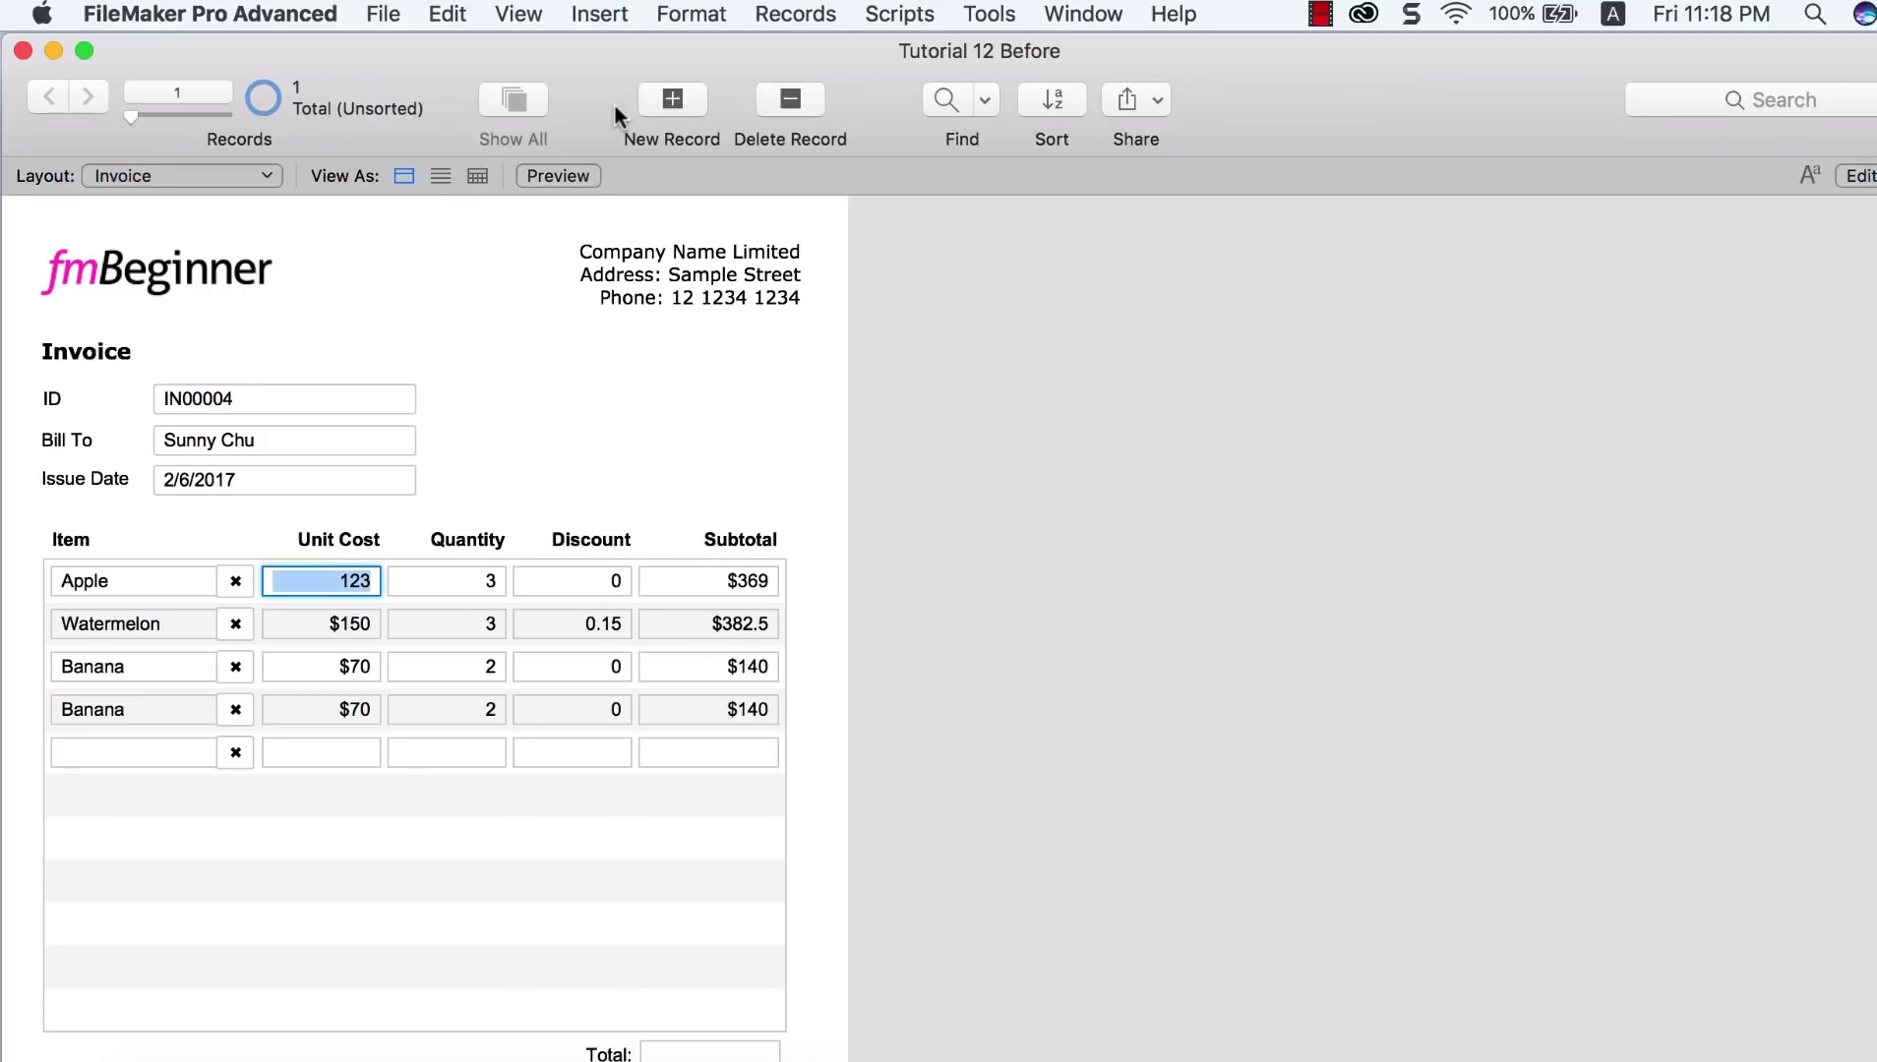
# Step: Change the first two invoice lines to Banana and Apple
pyautogui.click(498, 436)
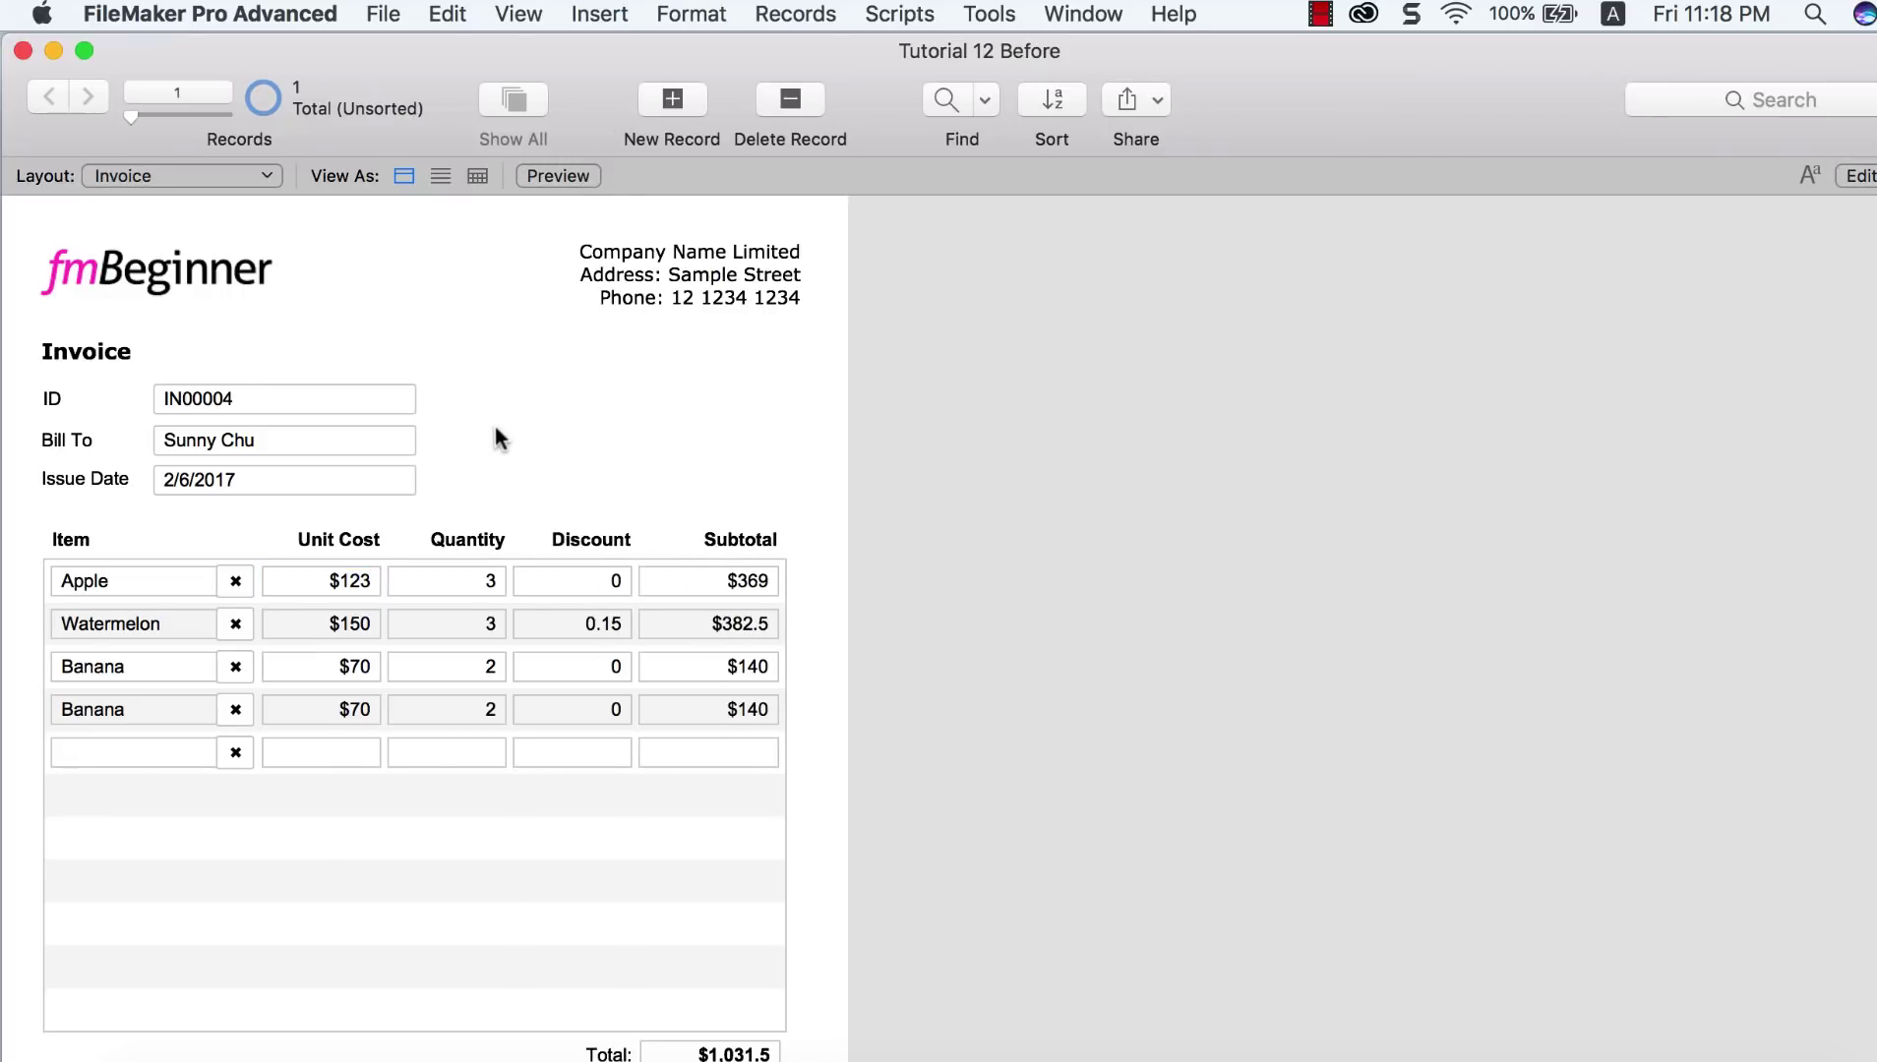
pyautogui.click(144, 582)
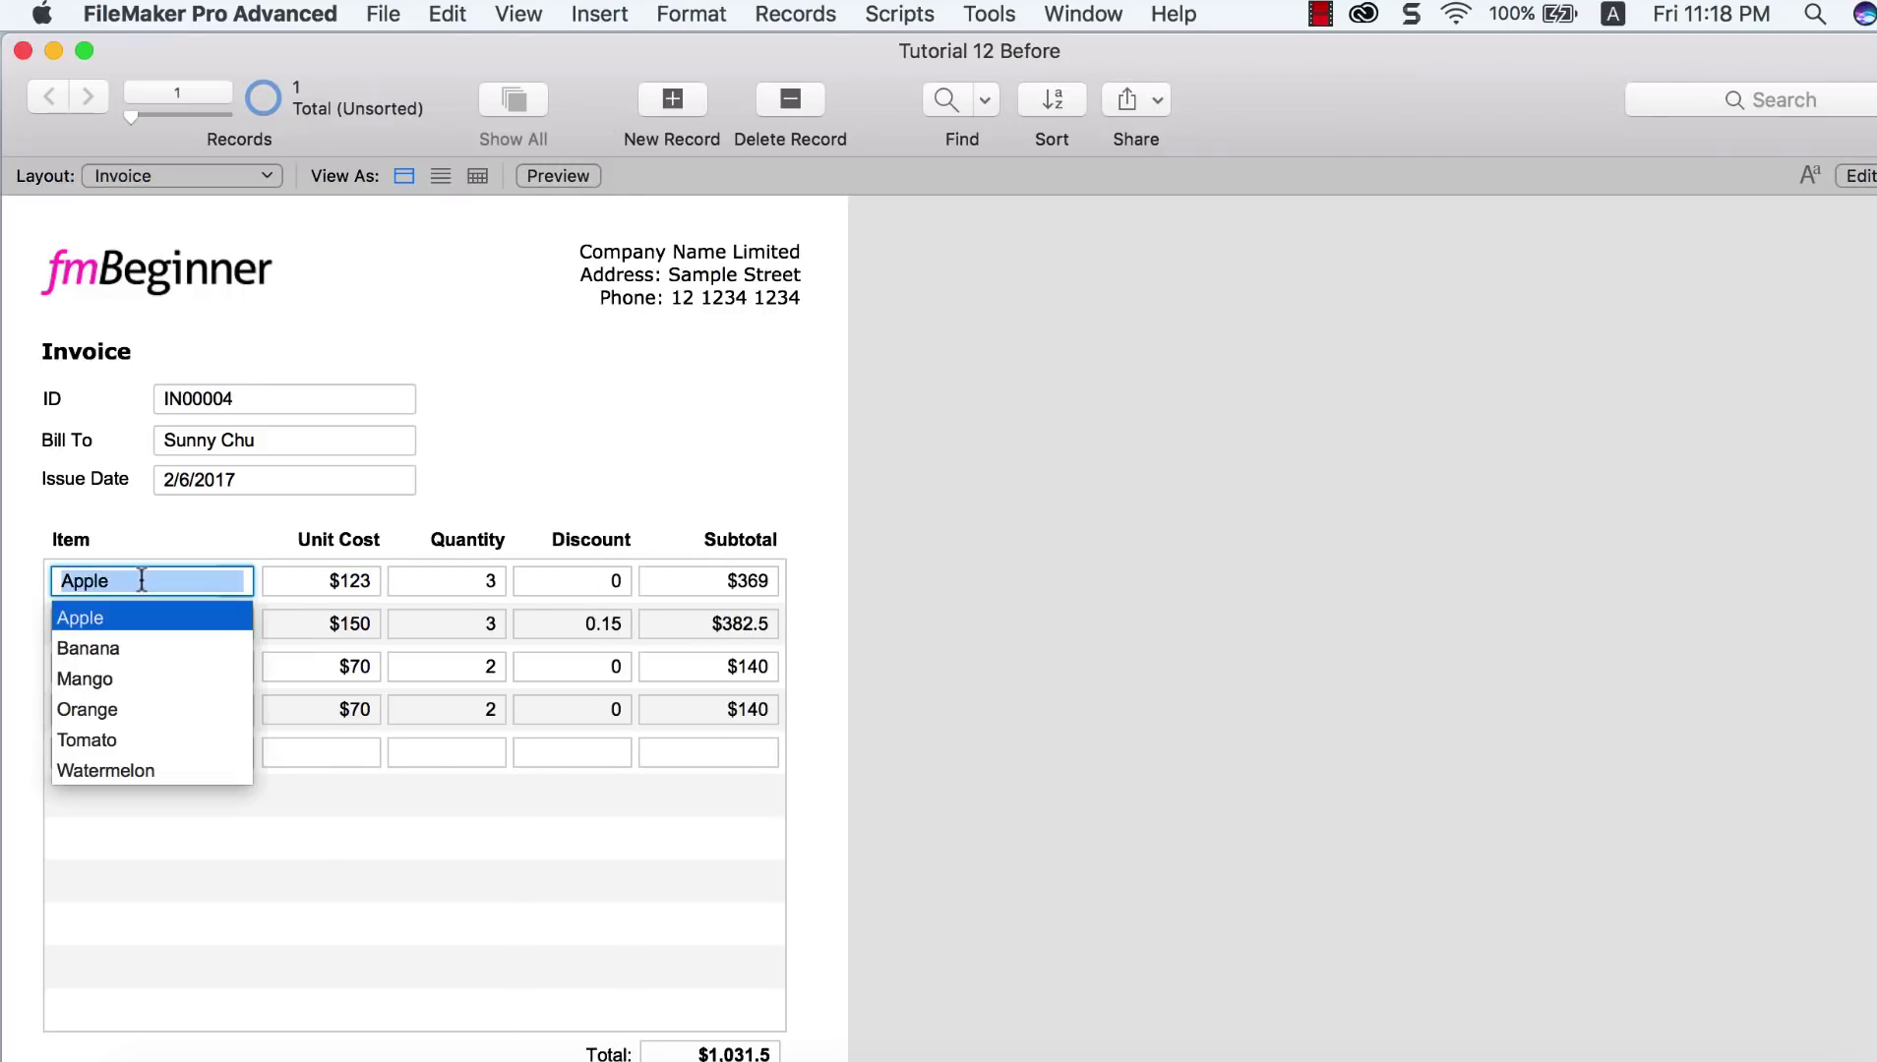
pyautogui.click(126, 654)
pyautogui.click(488, 473)
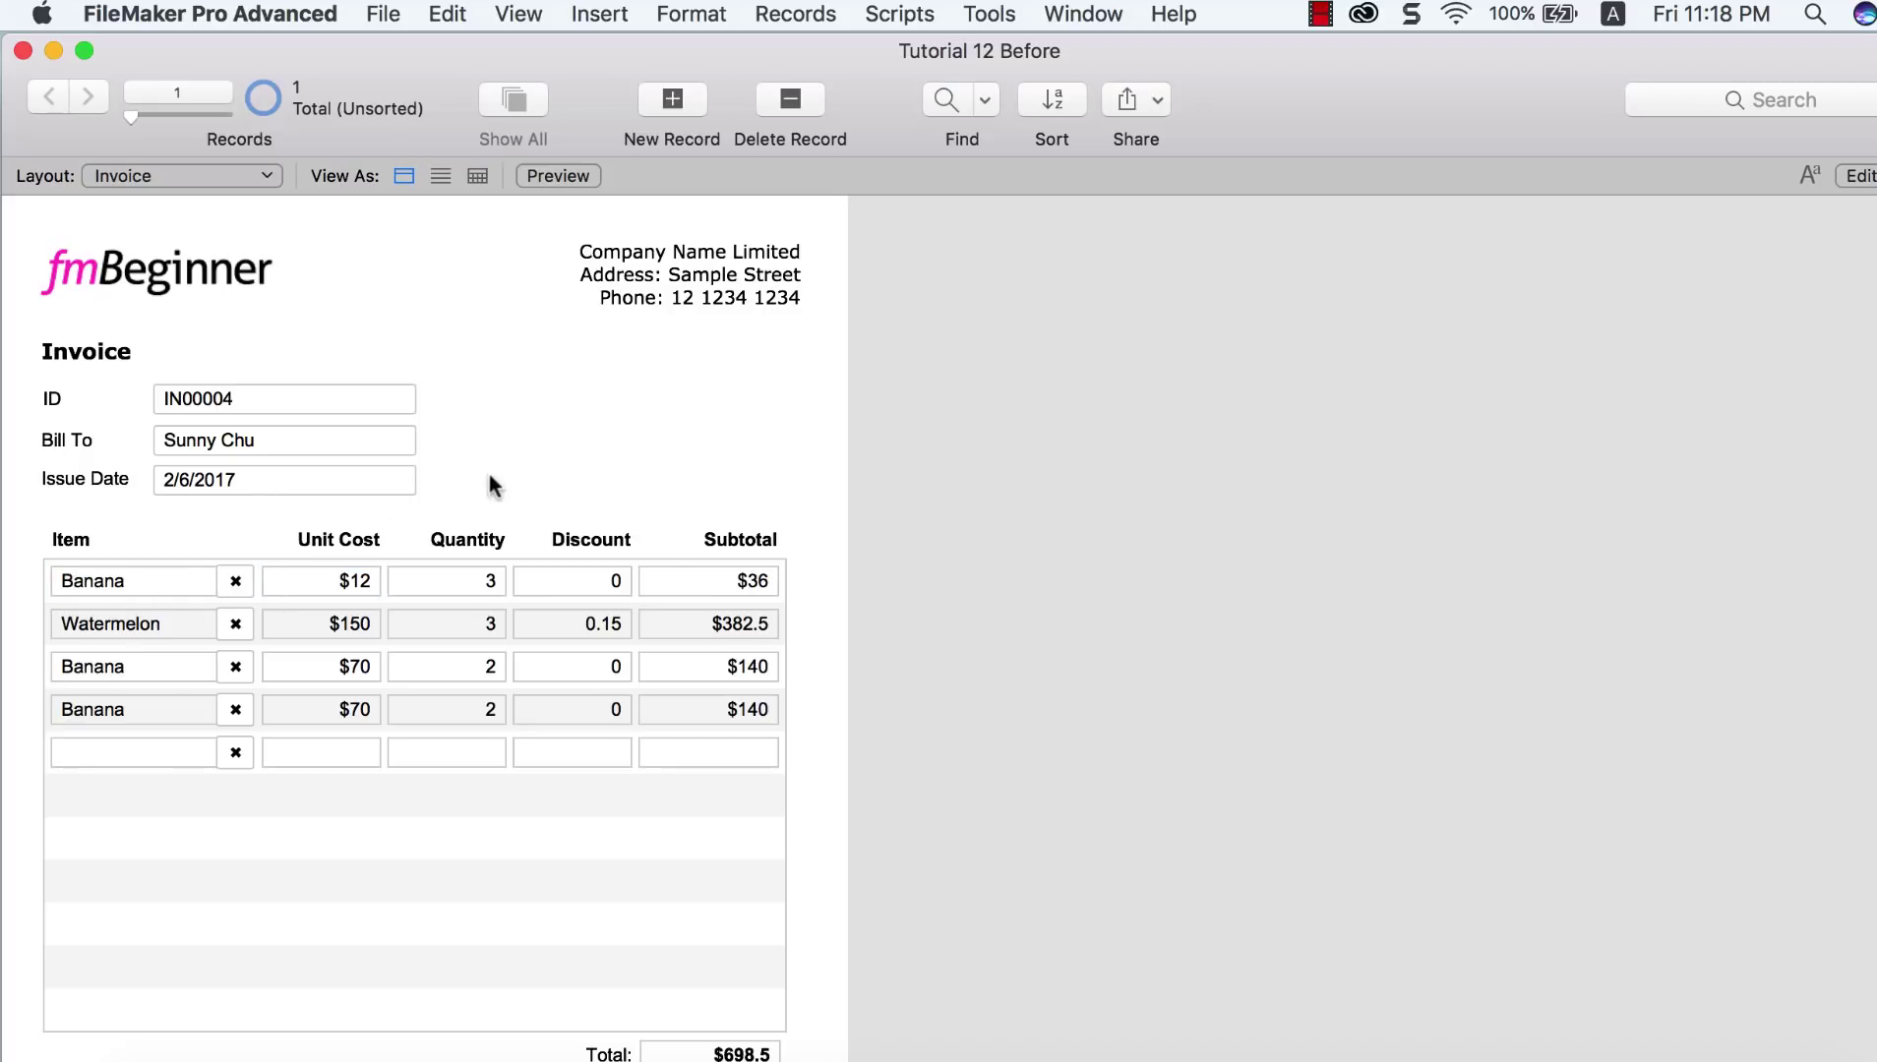
pyautogui.click(180, 615)
pyautogui.click(171, 649)
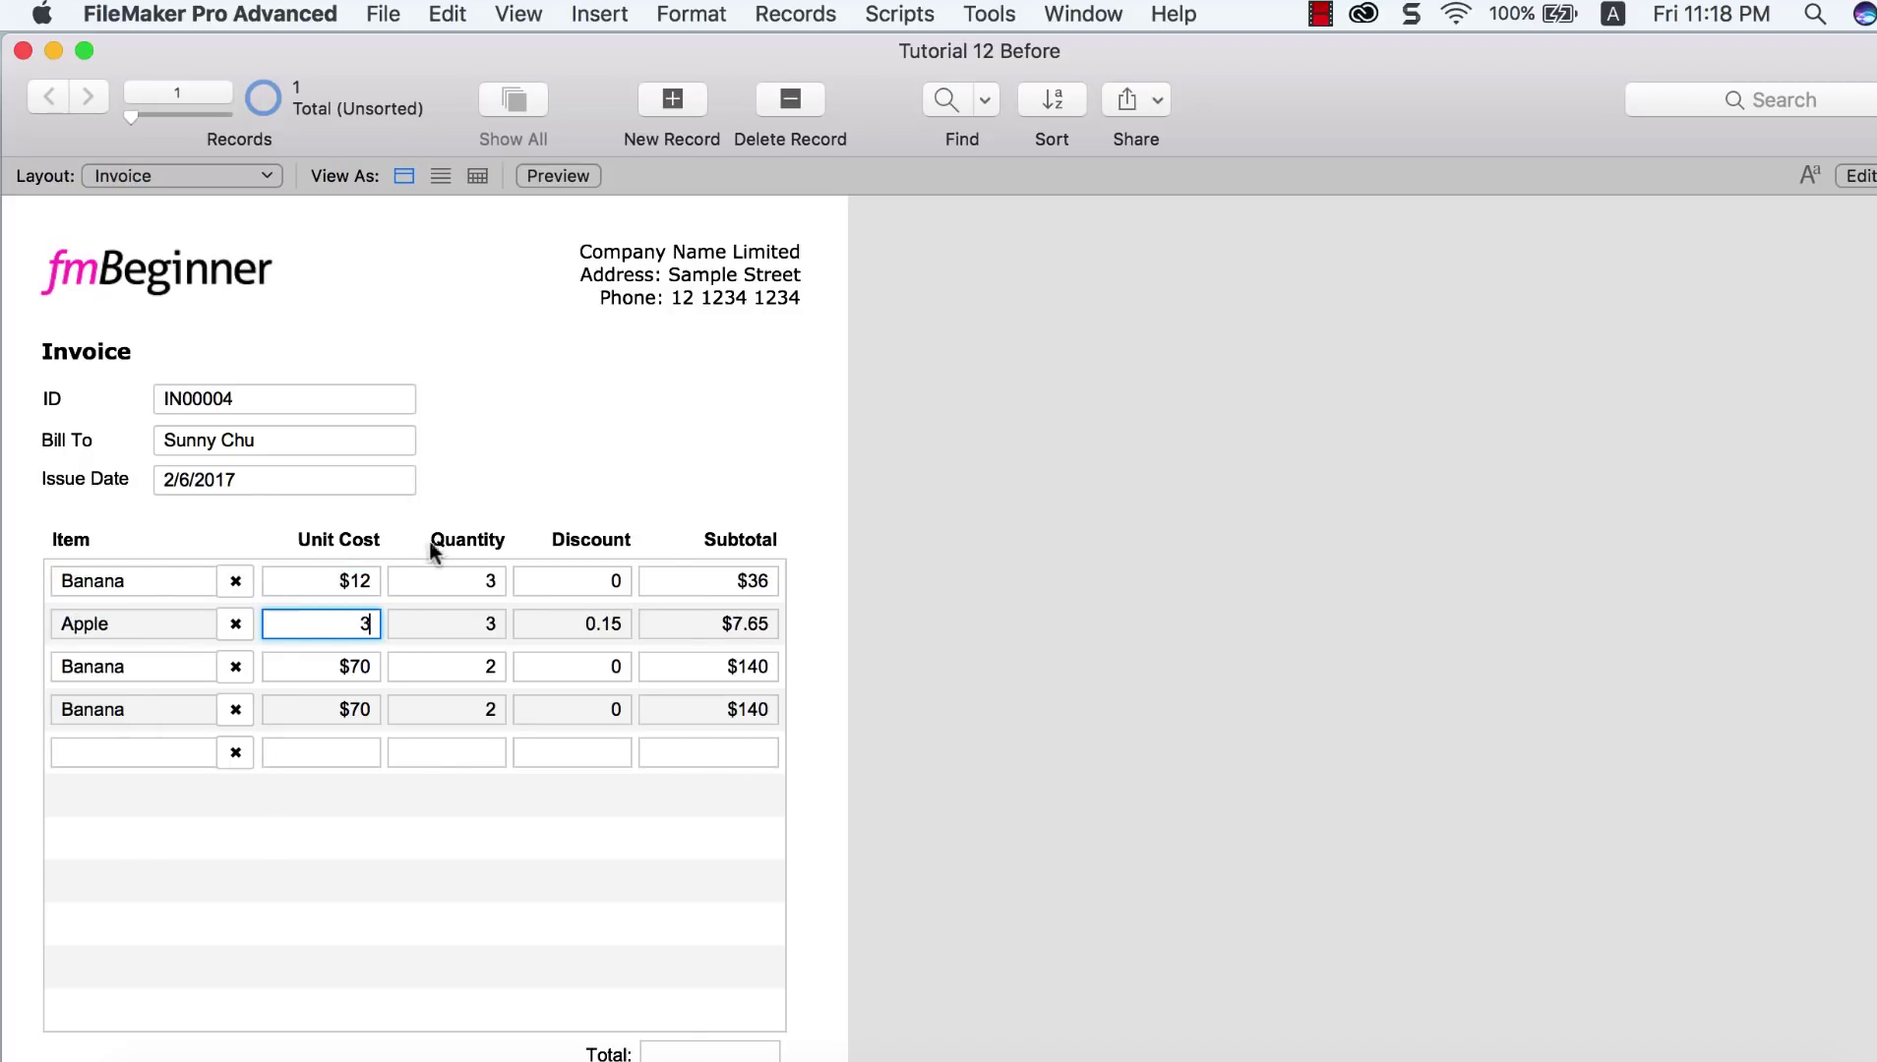
pyautogui.click(398, 490)
# Step: Change the third and fourth lines to Orange and Watermelon, bringing the total to $97.65
pyautogui.click(120, 659)
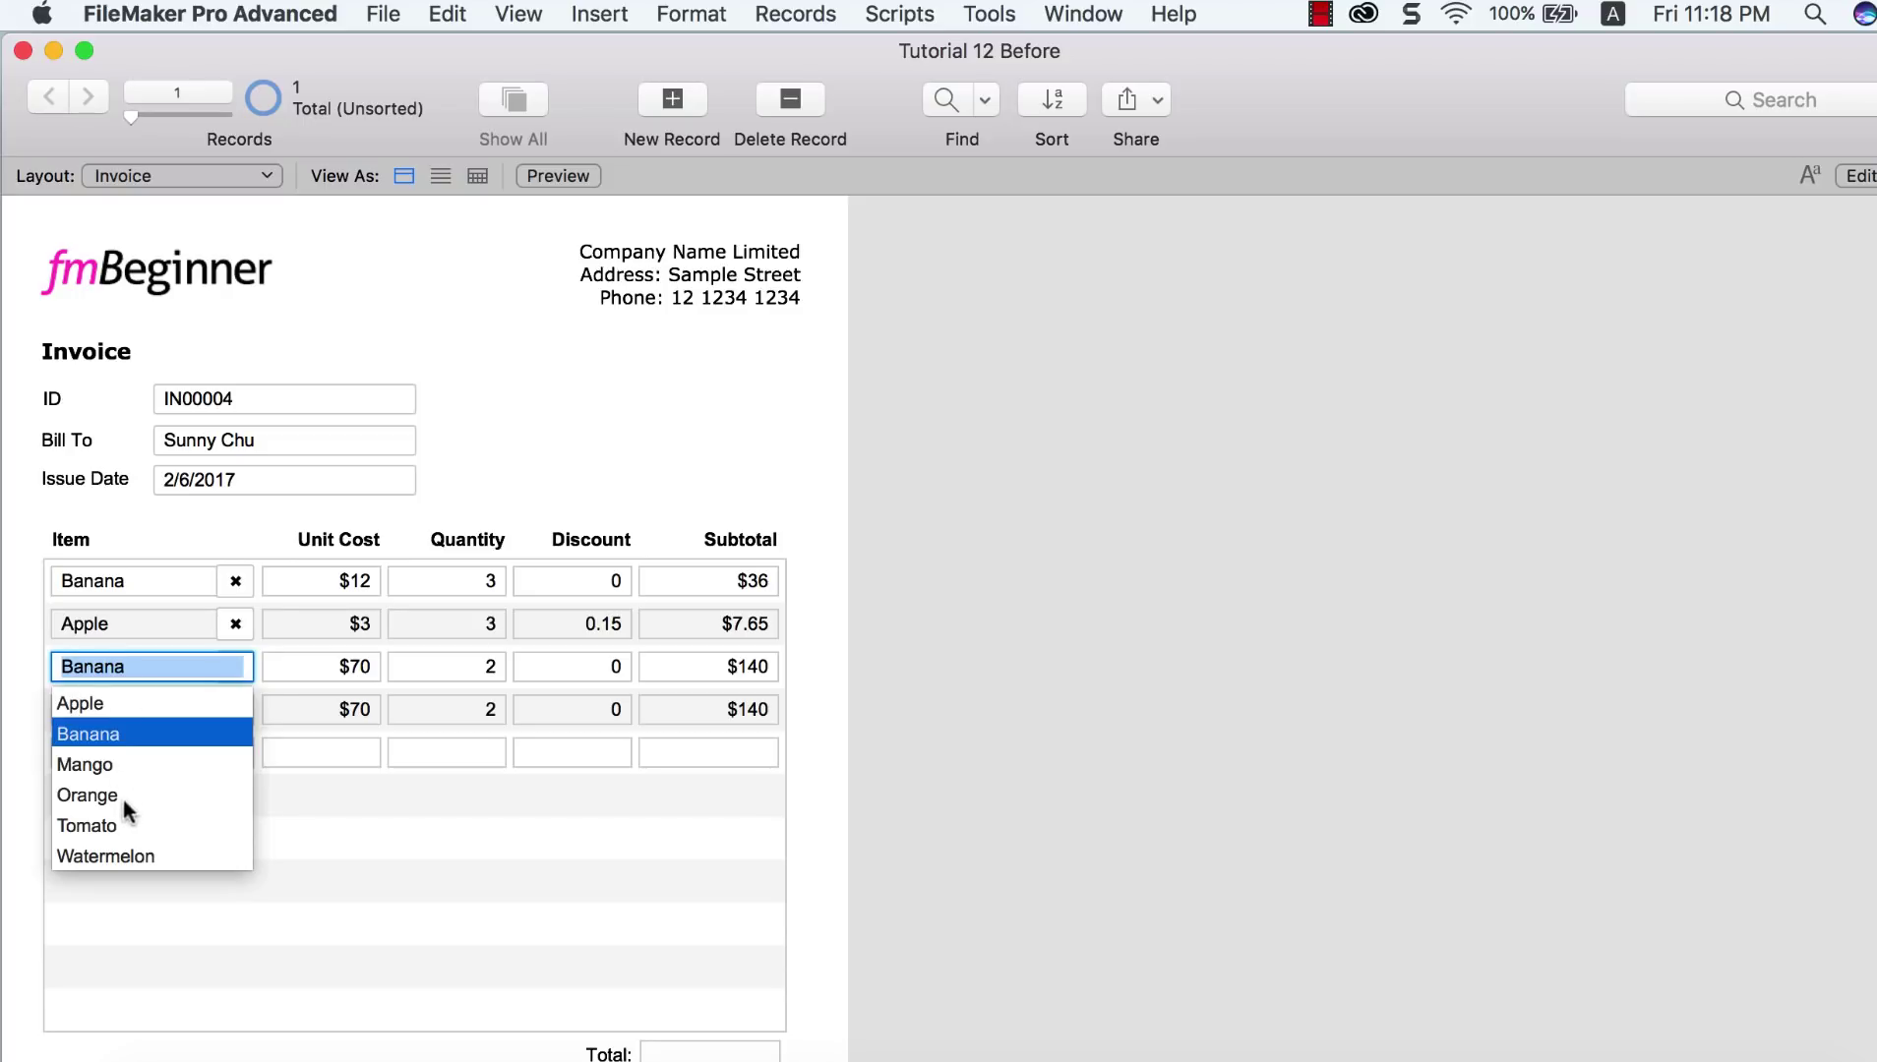
pyautogui.click(124, 802)
pyautogui.click(143, 713)
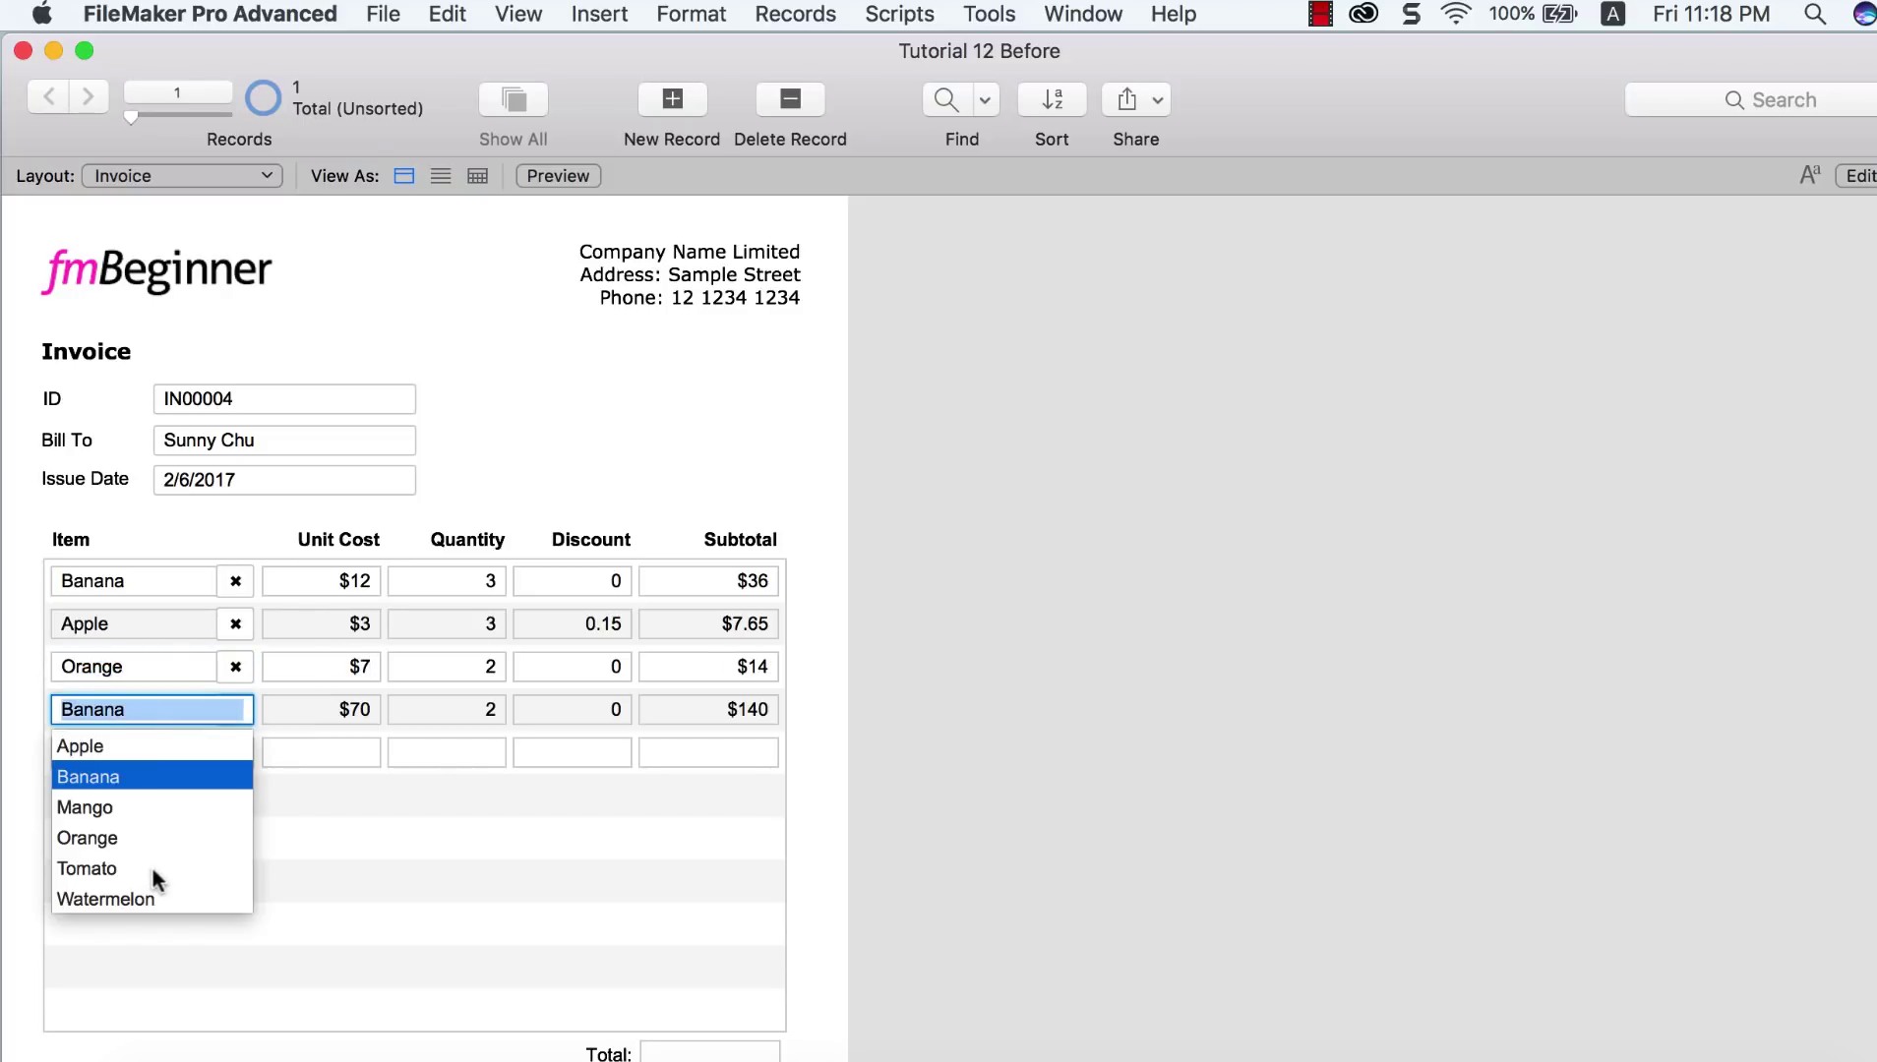
pyautogui.click(171, 891)
pyautogui.click(1082, 841)
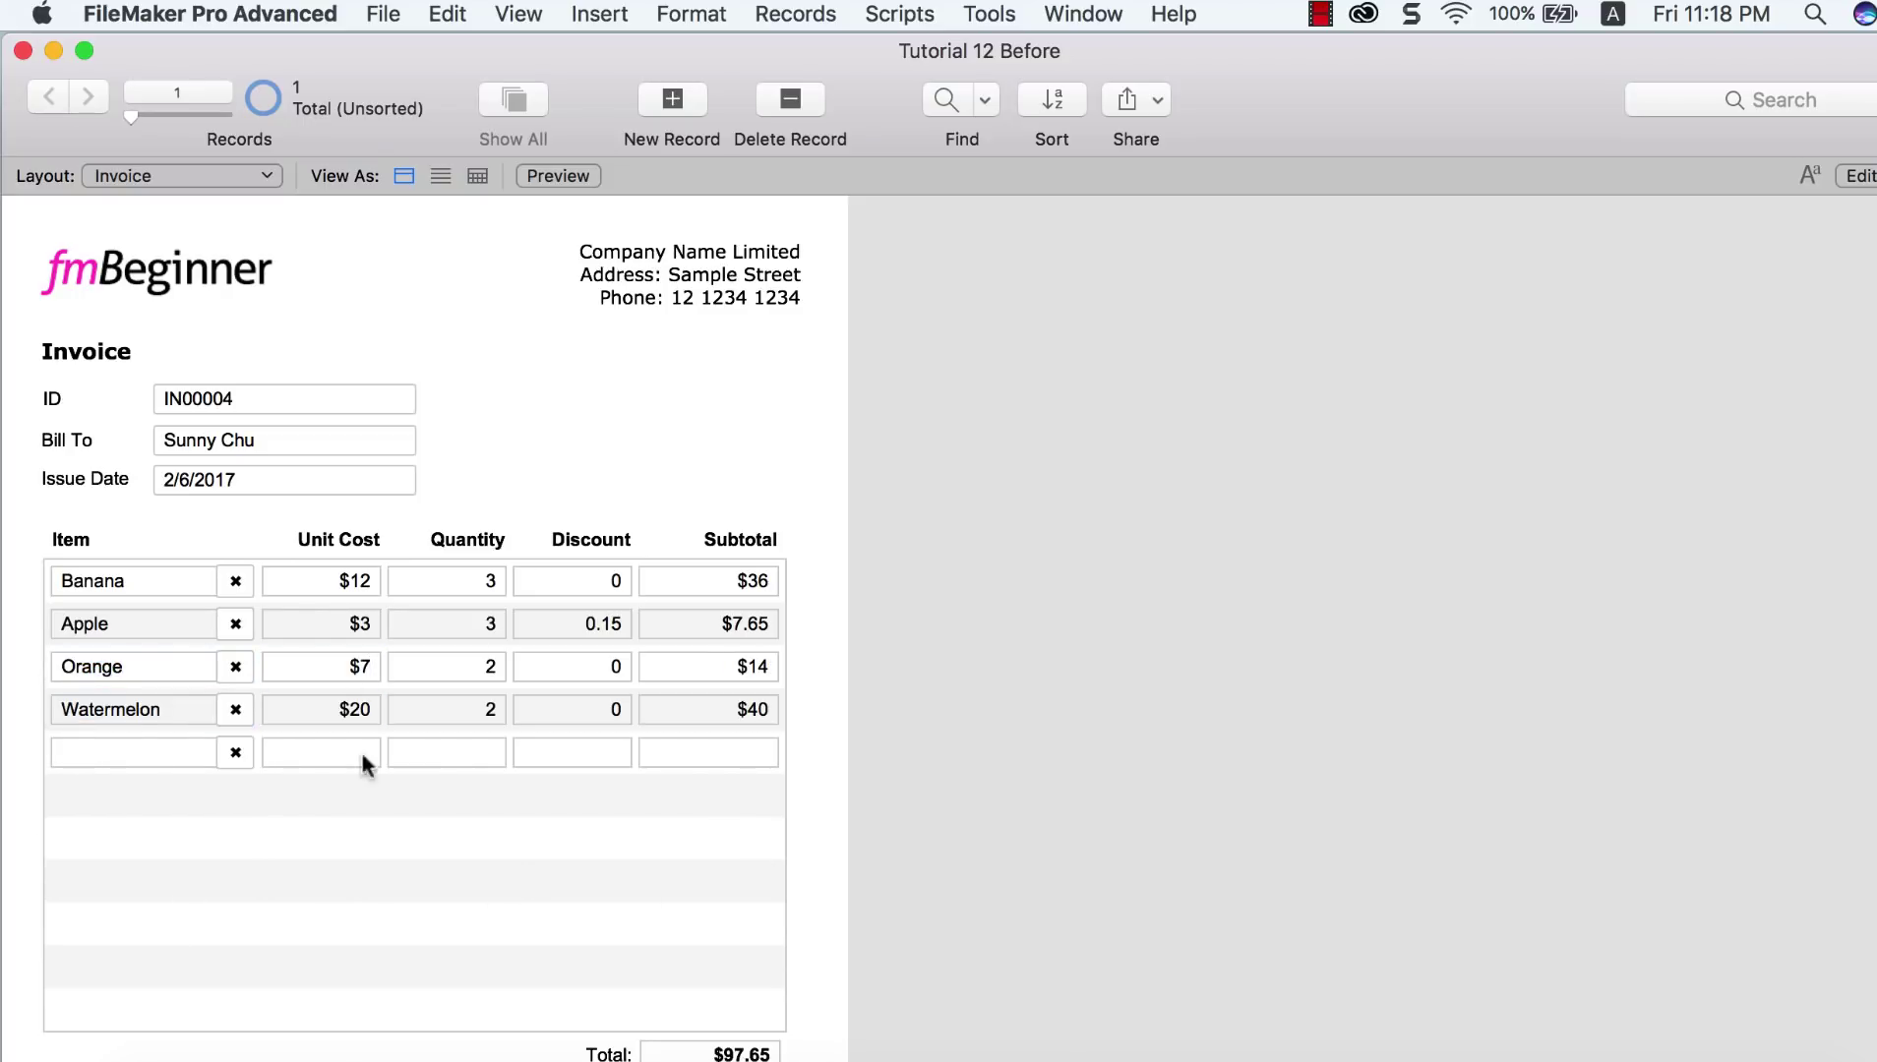